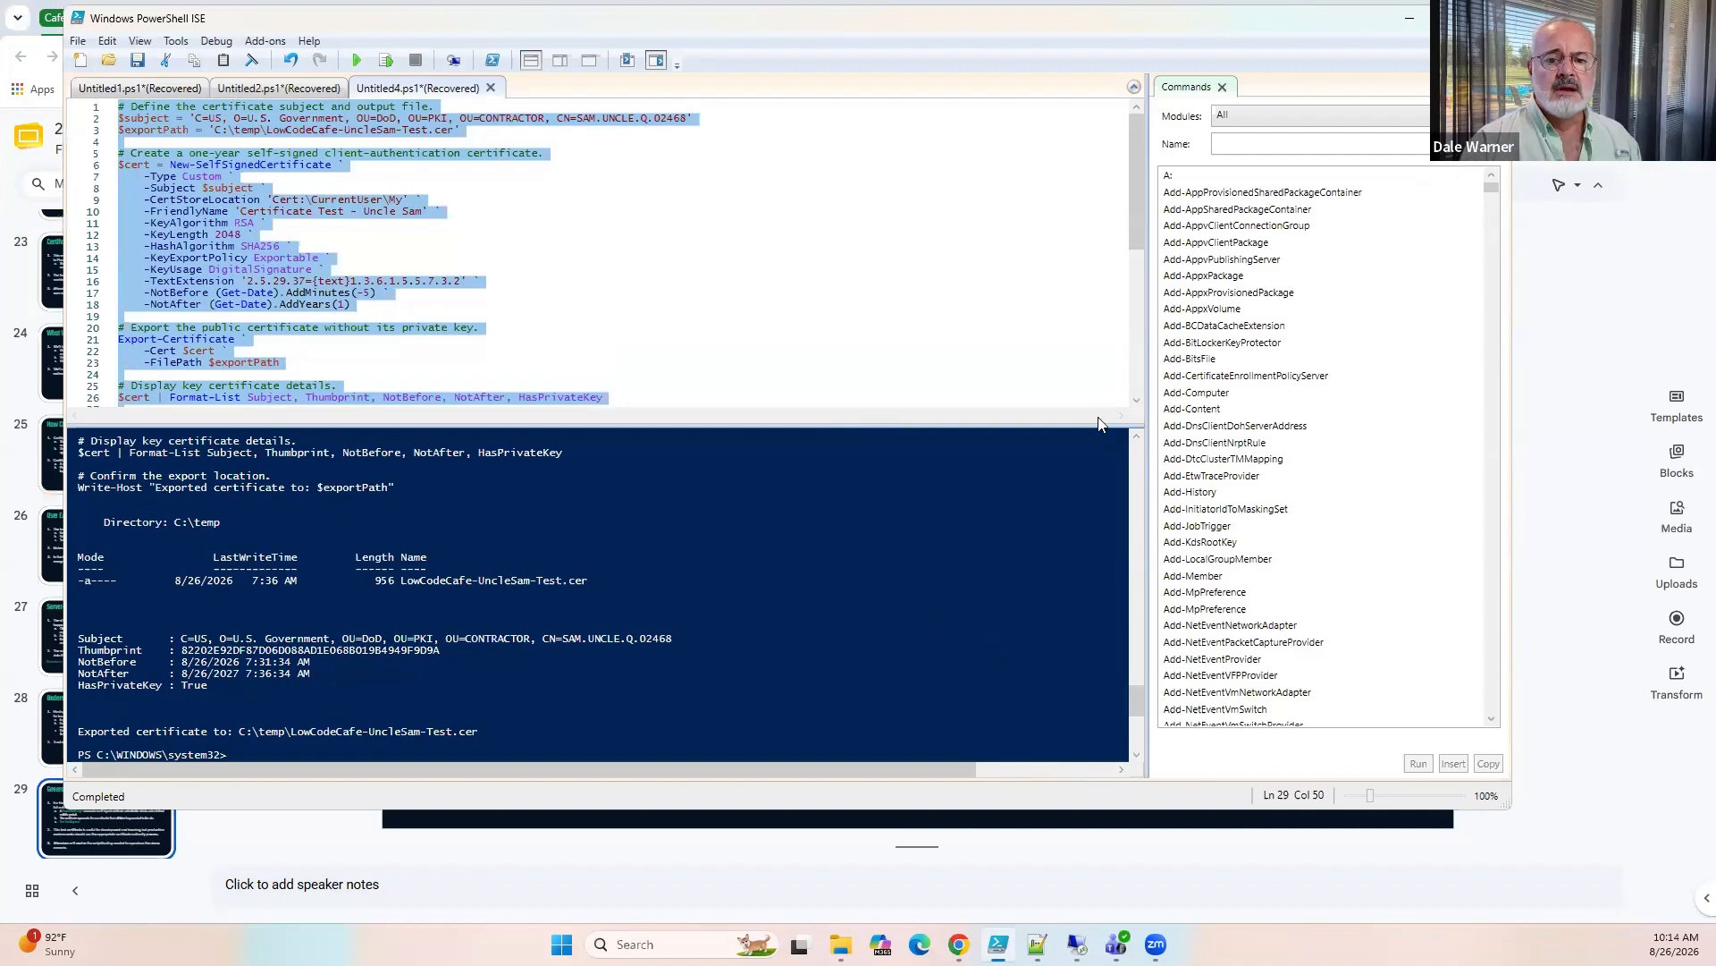
Bring up the local temp folder and run the whole script that generates and exports the self-signed client-authentication certificate.
click(351, 167)
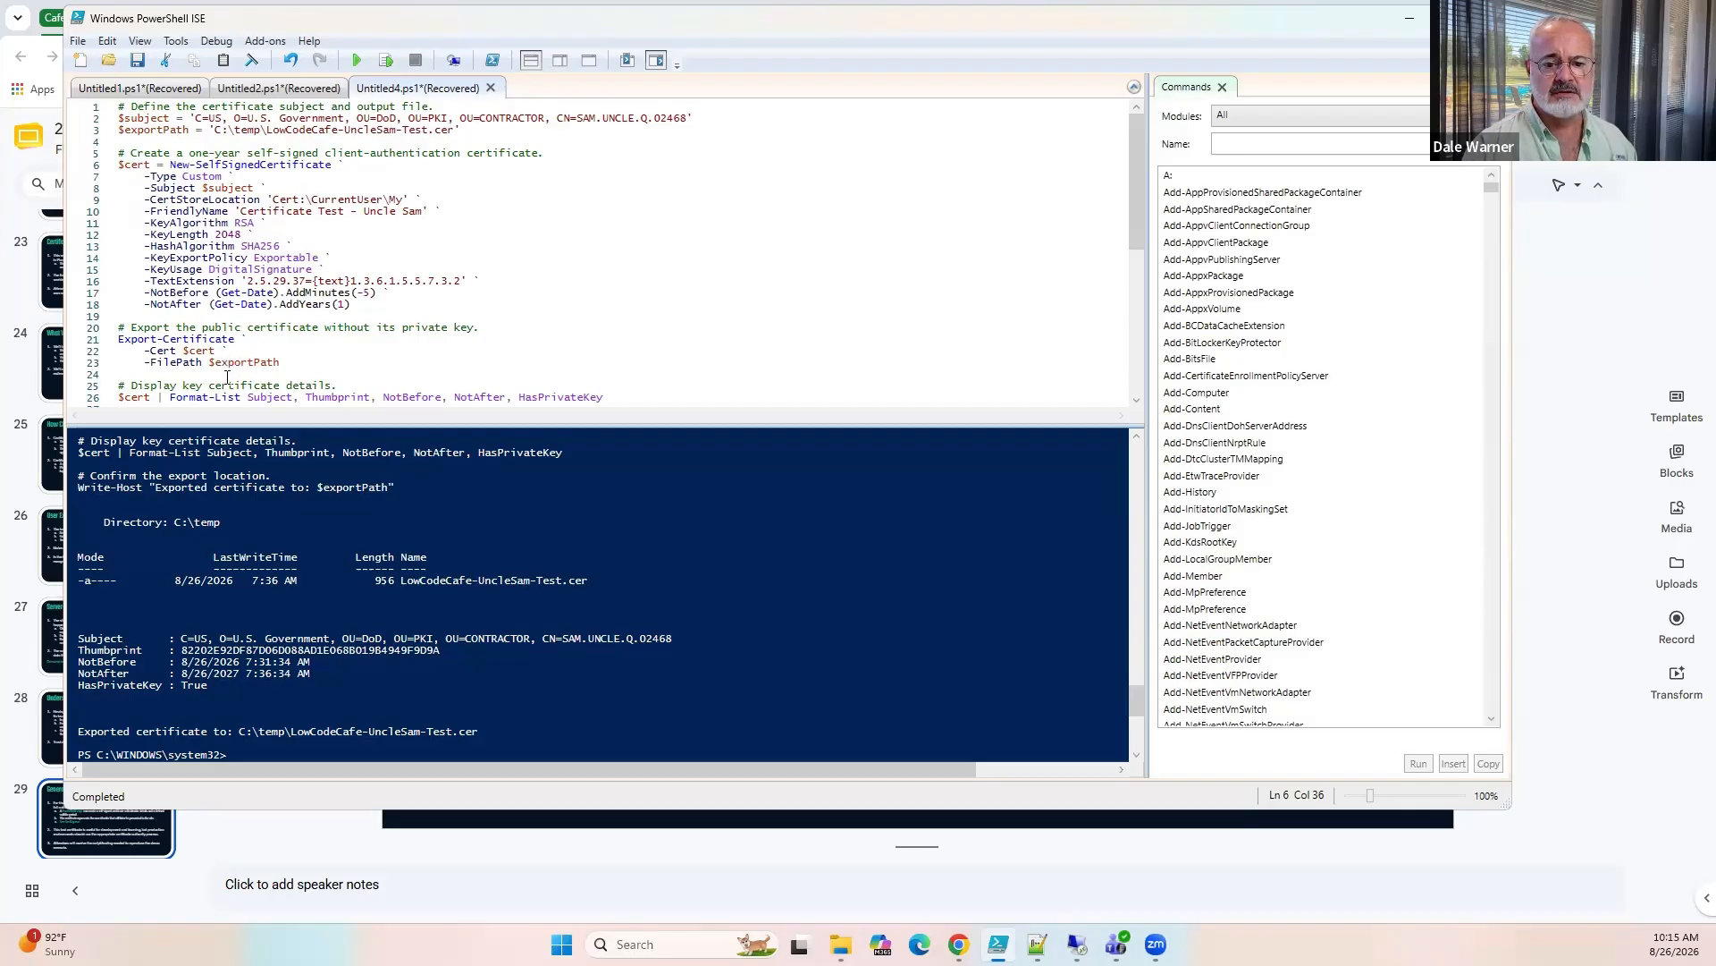
scroll(218, 375, down, 1)
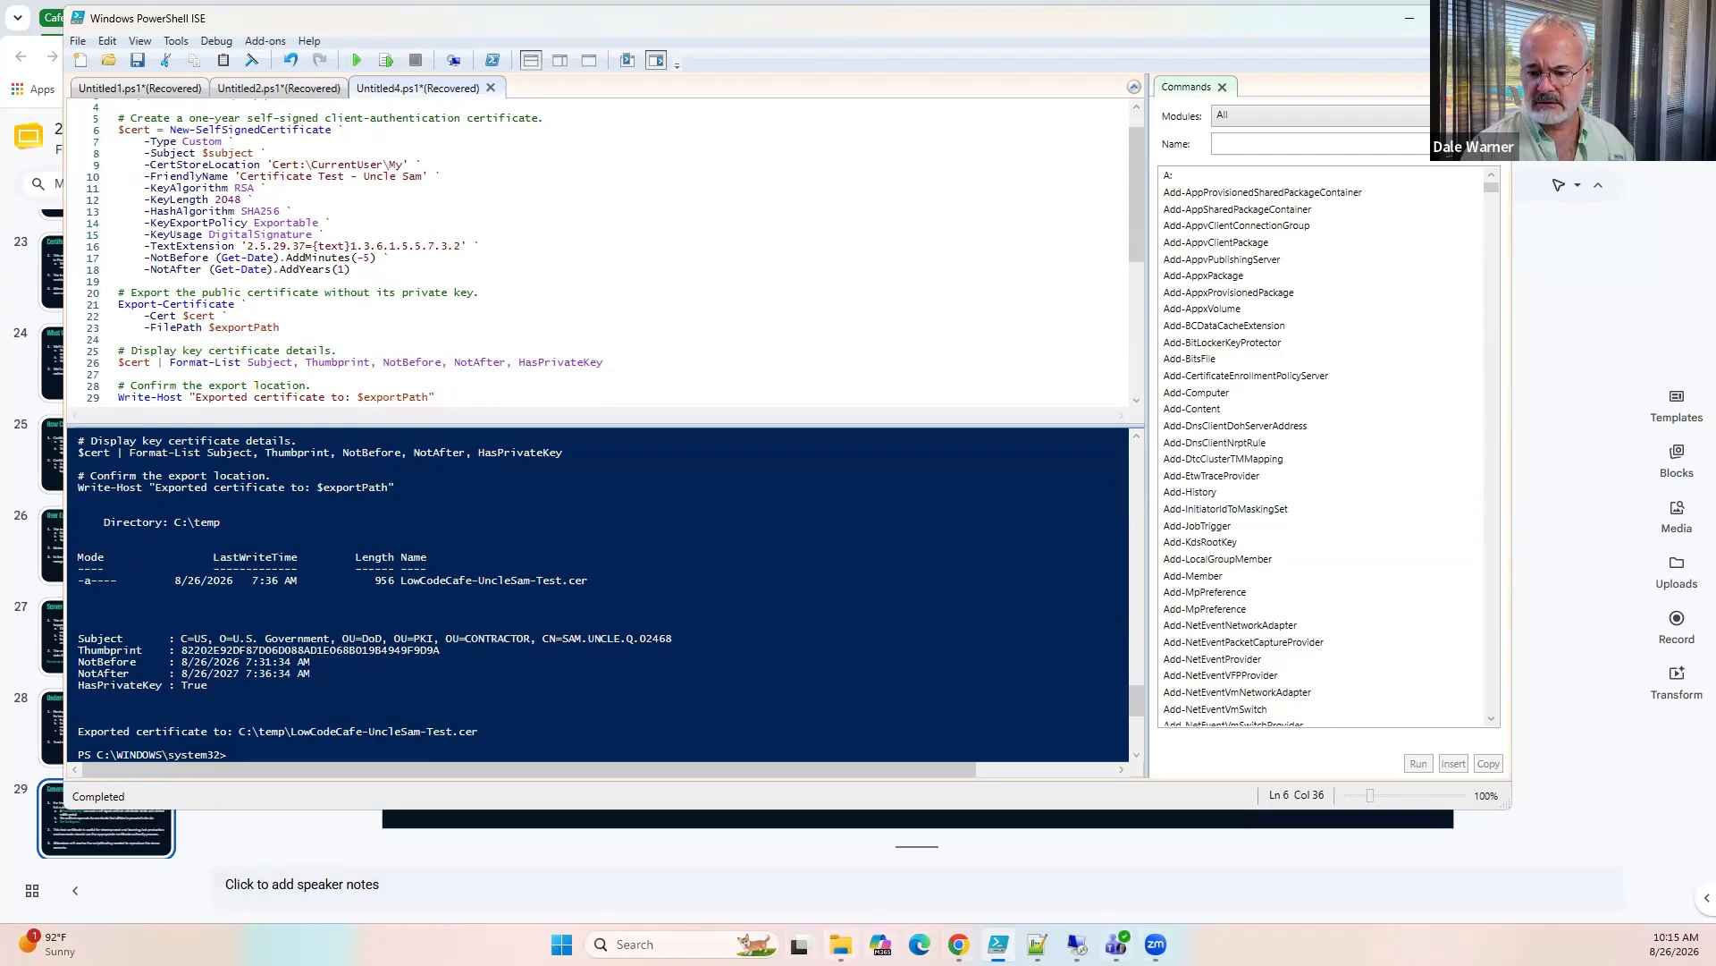
click(840, 944)
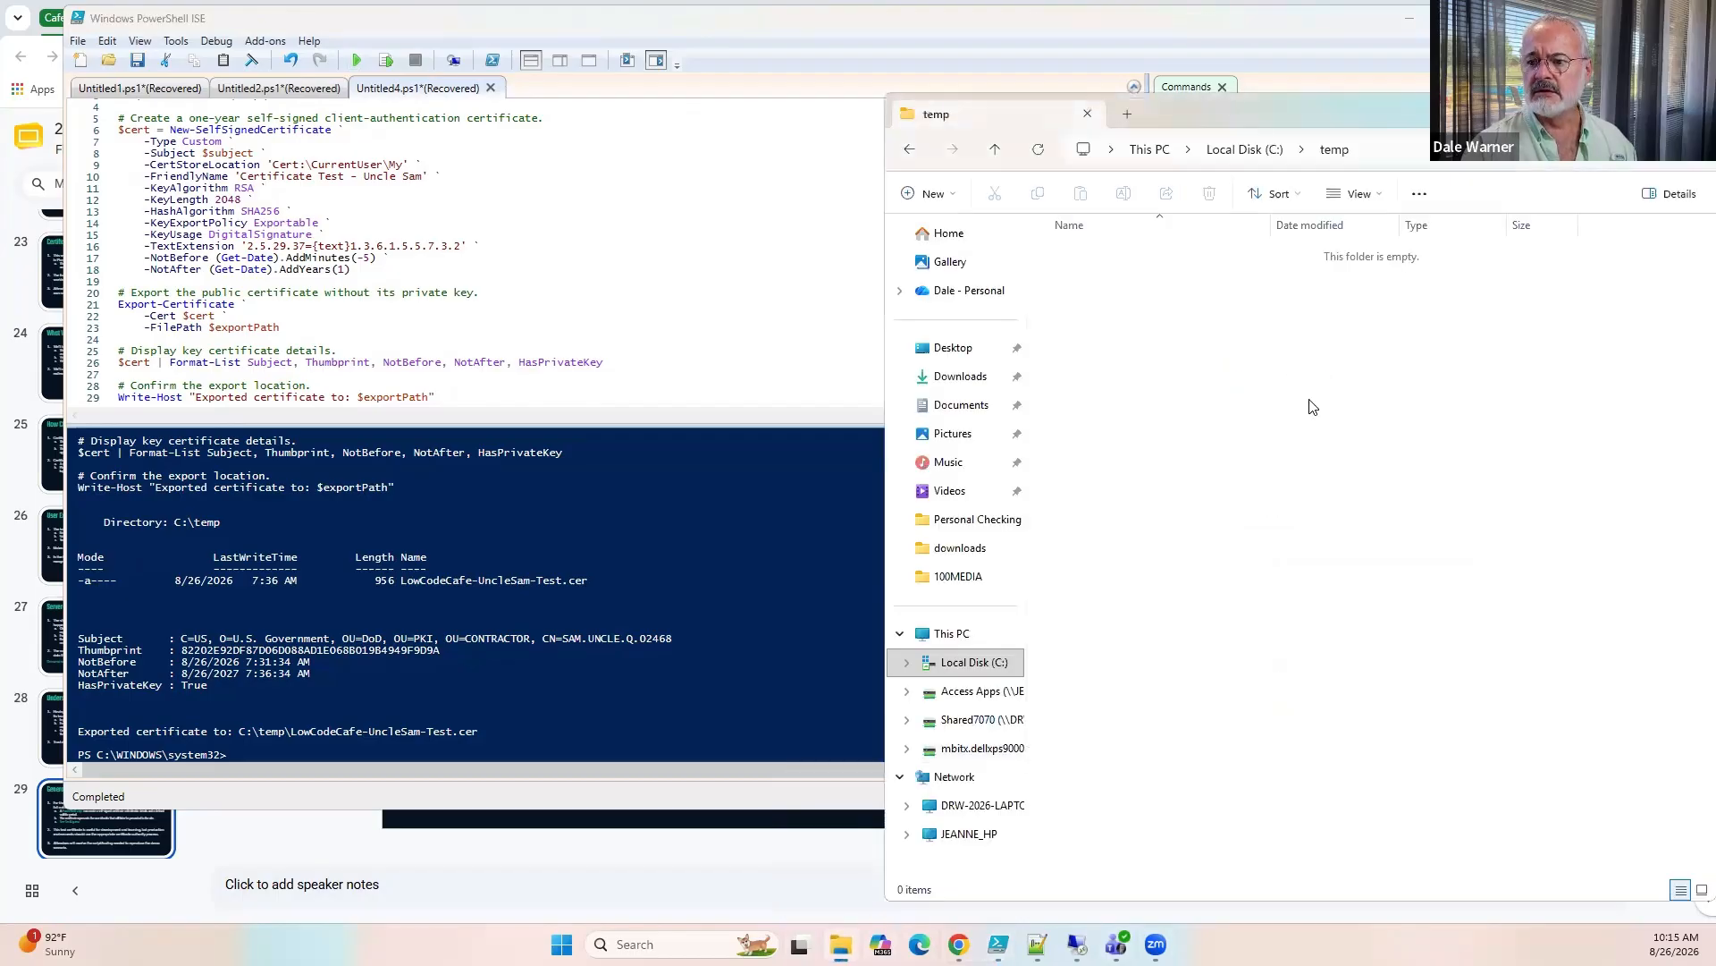
click(356, 60)
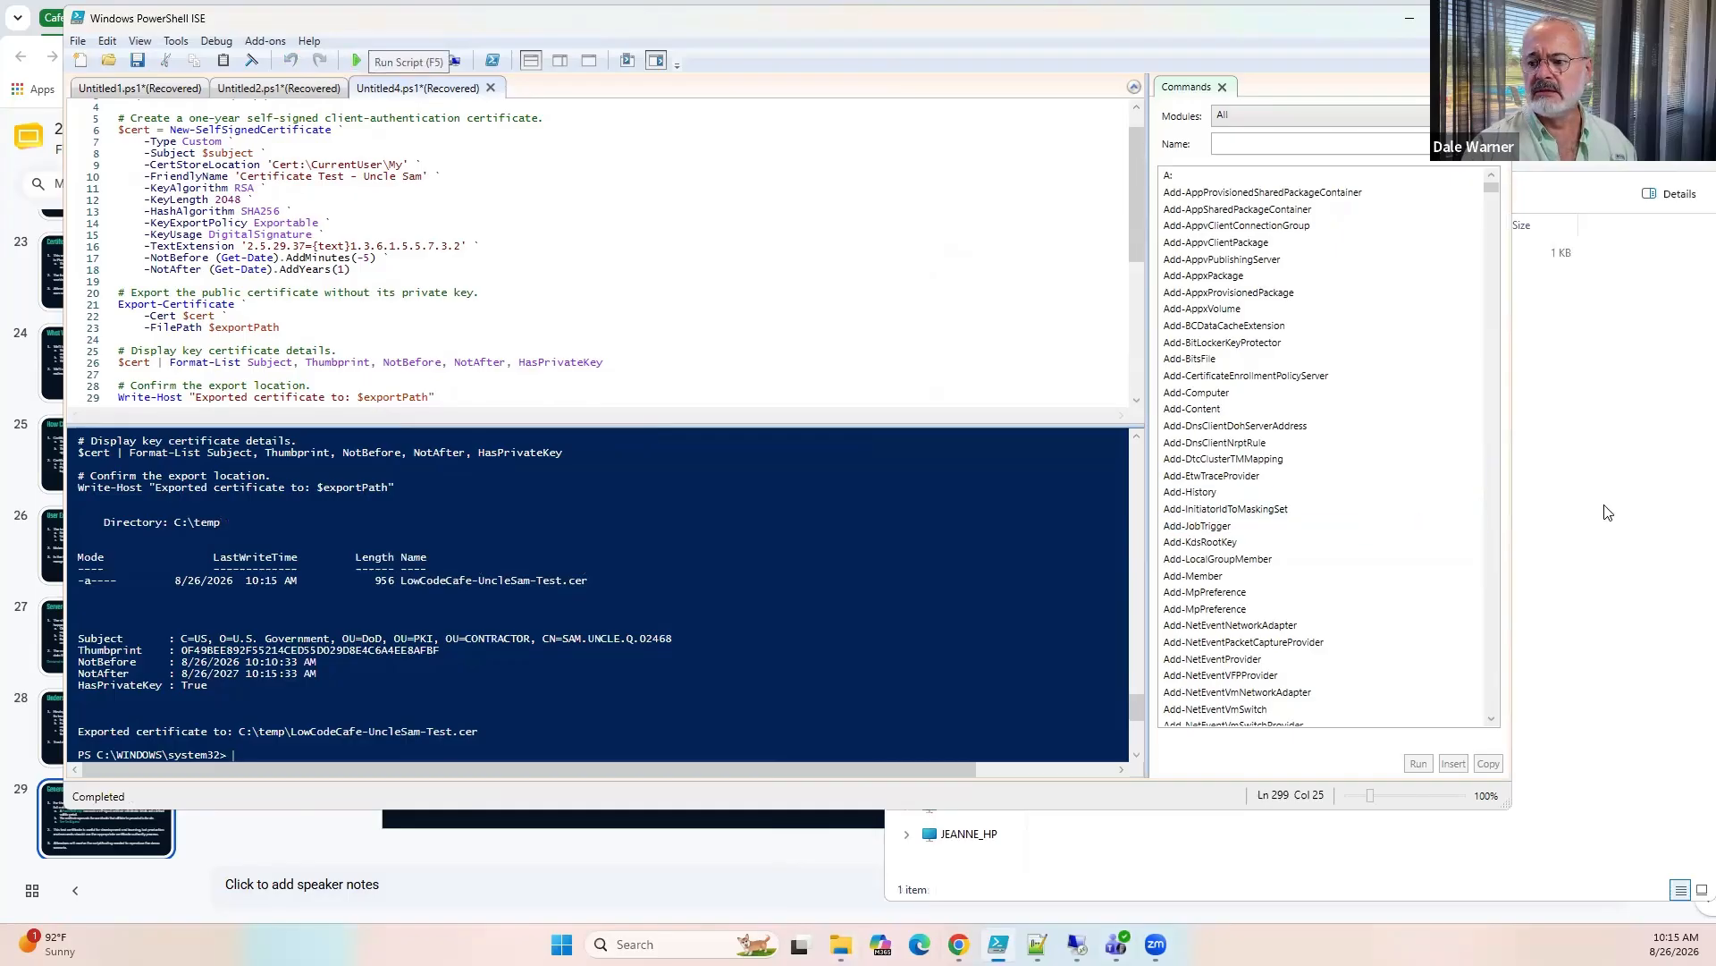
Check the local temp folder for the exported certificate file LowCodeCafe-UncleSam-Test.cer.
click(1607, 505)
click(1081, 255)
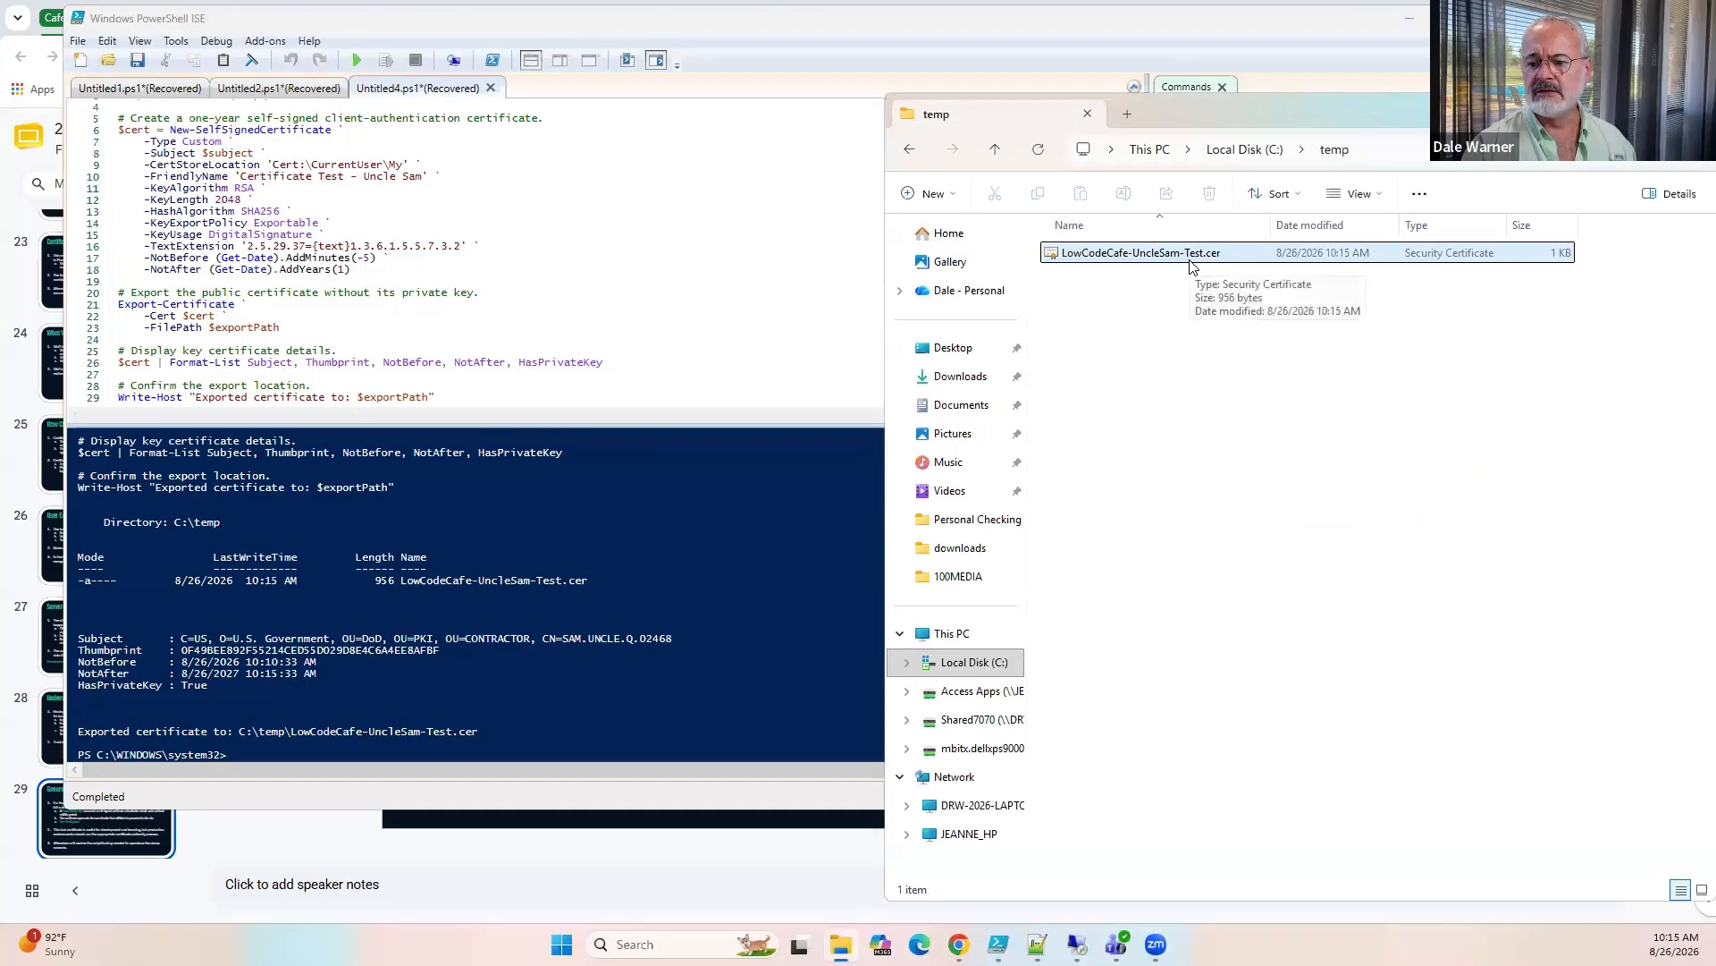
click(1040, 301)
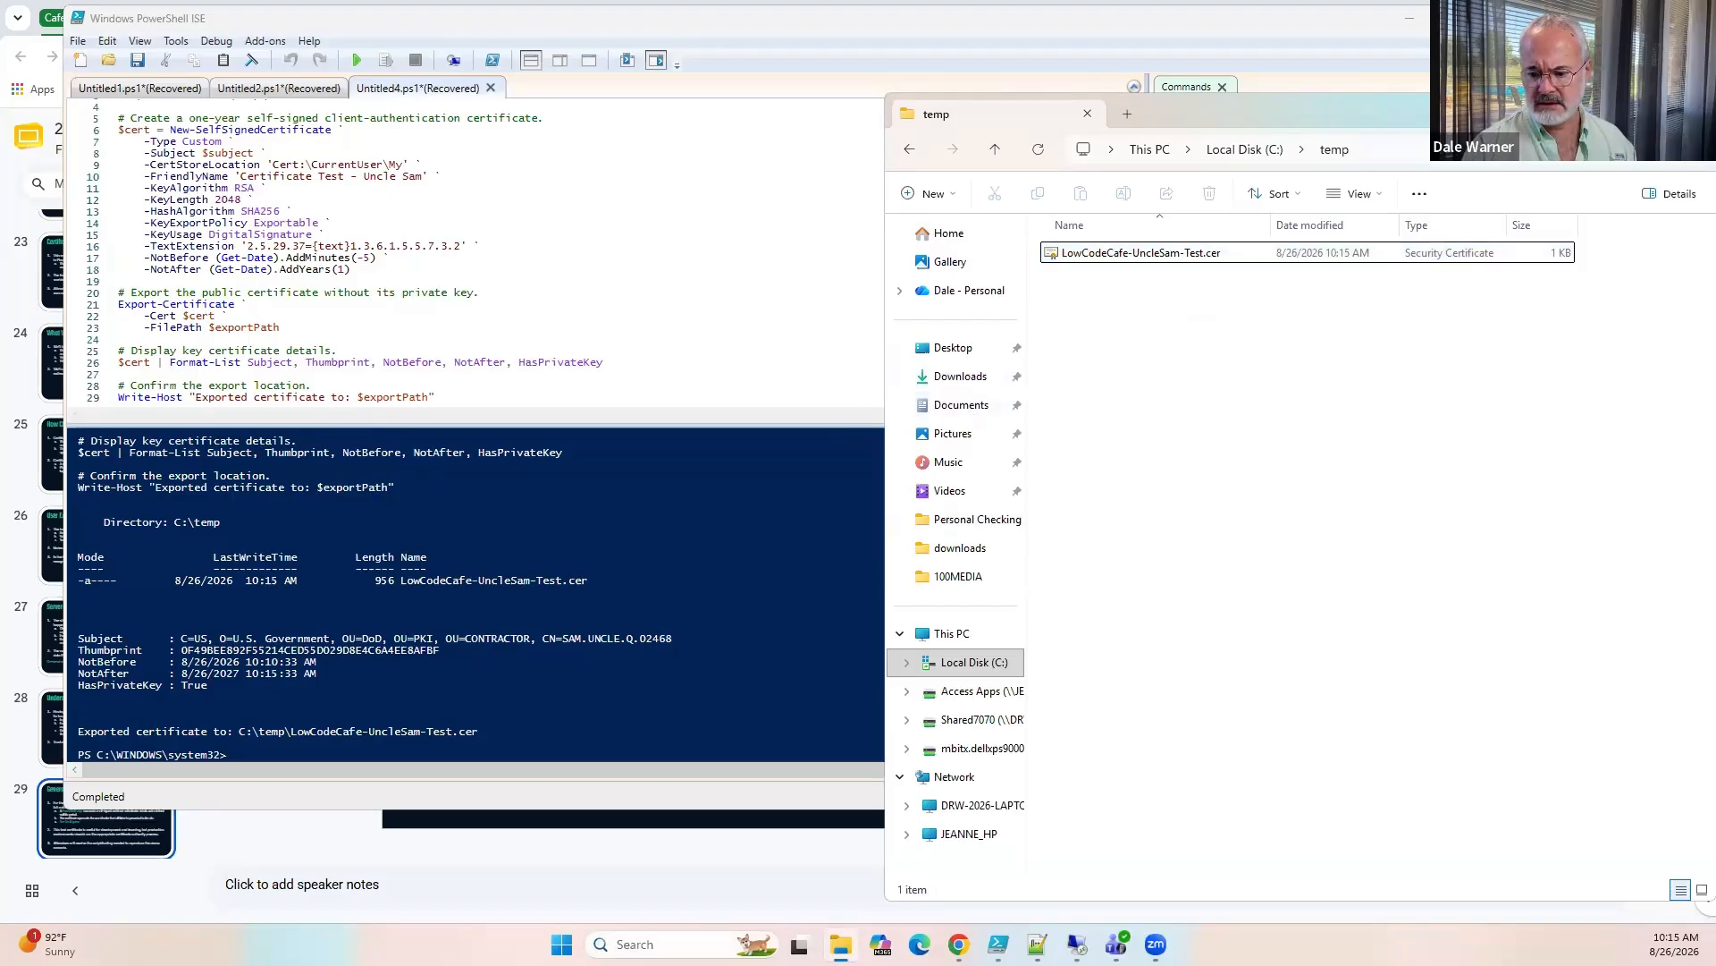
Search Windows for "cert" and open the user certificate manager.
key(super+s)
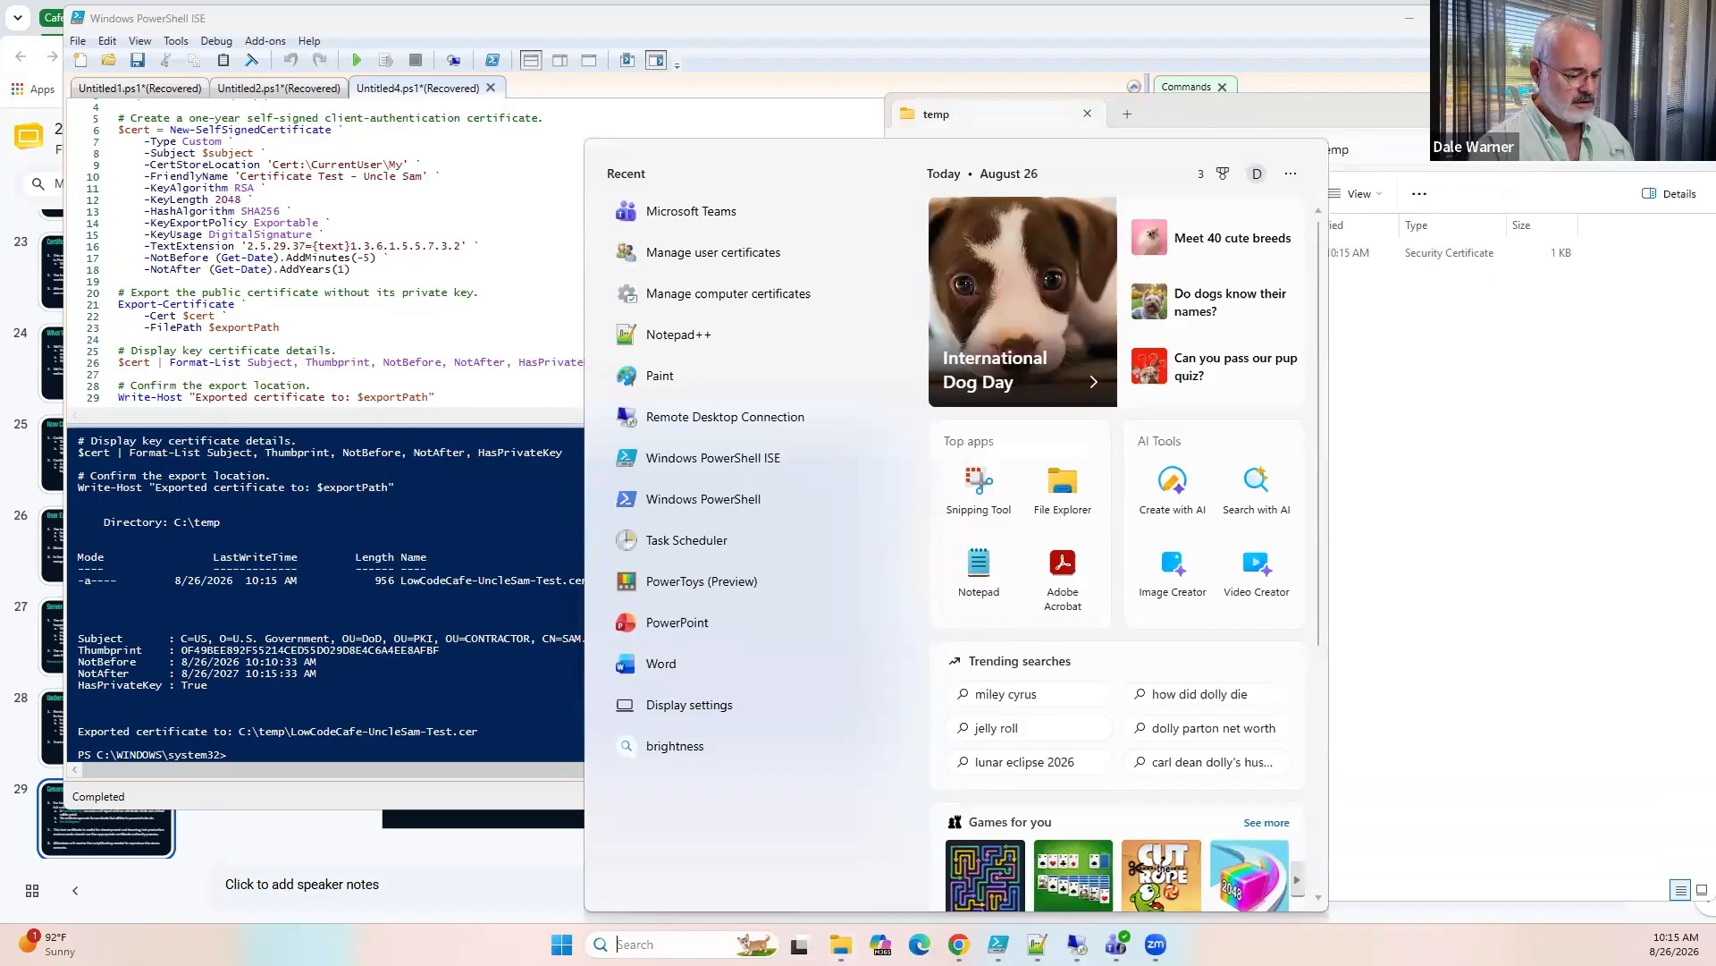
text(cert)
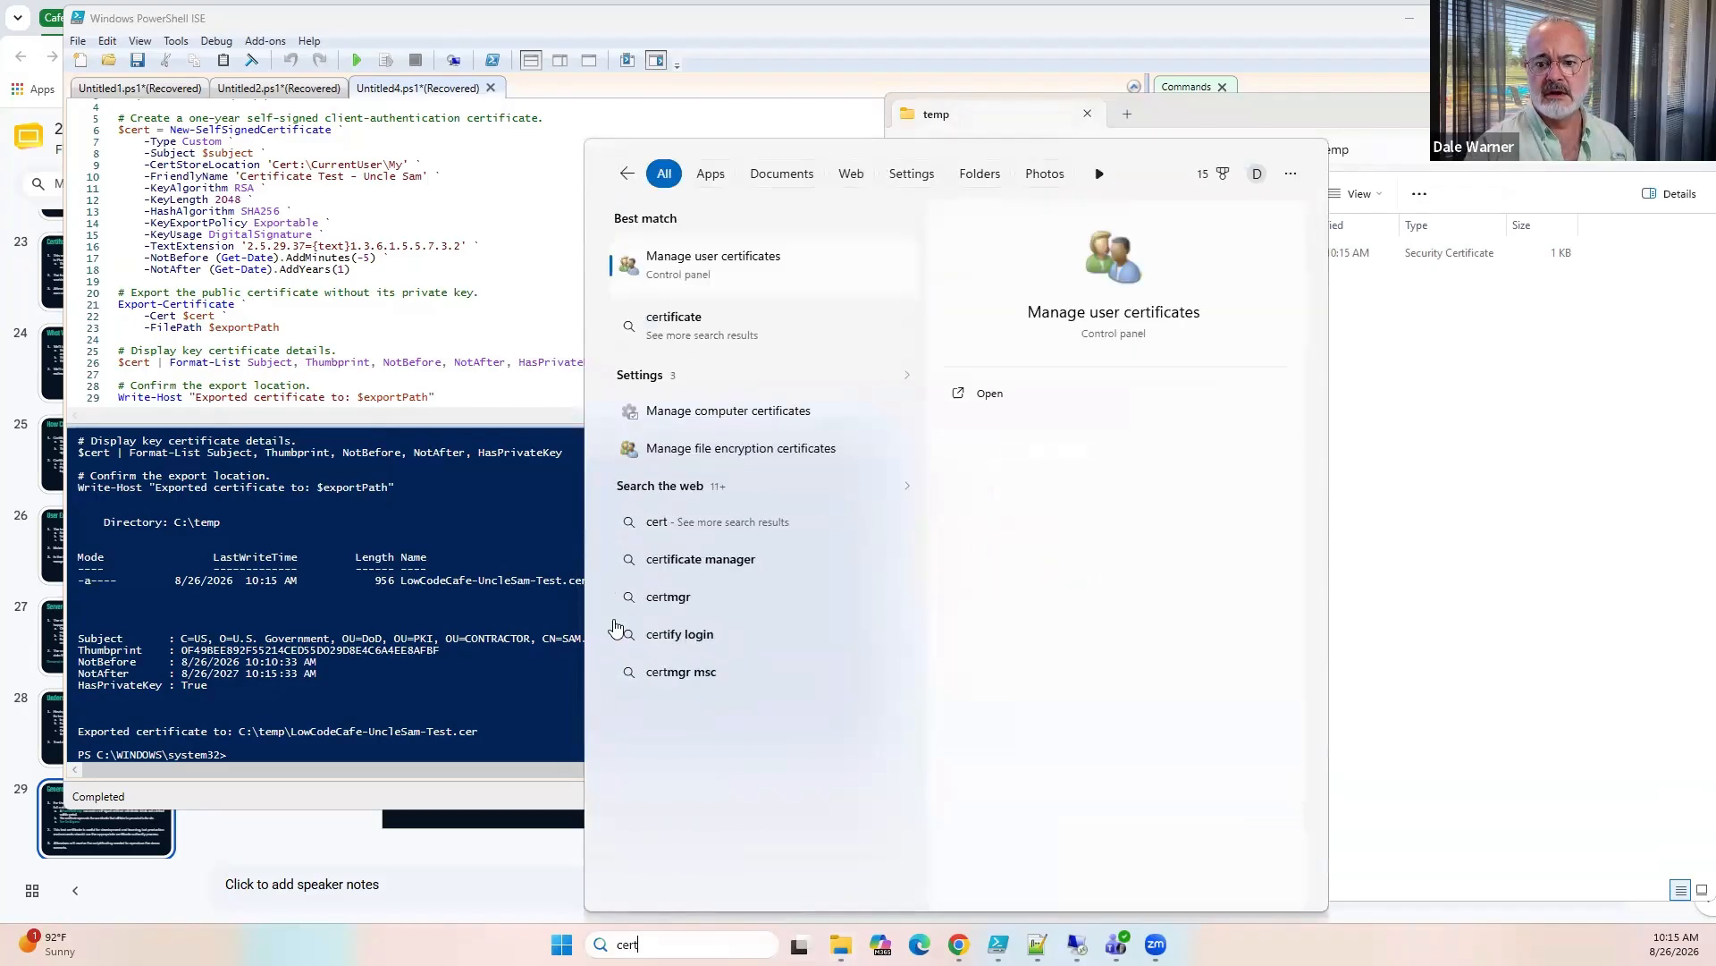
click(696, 268)
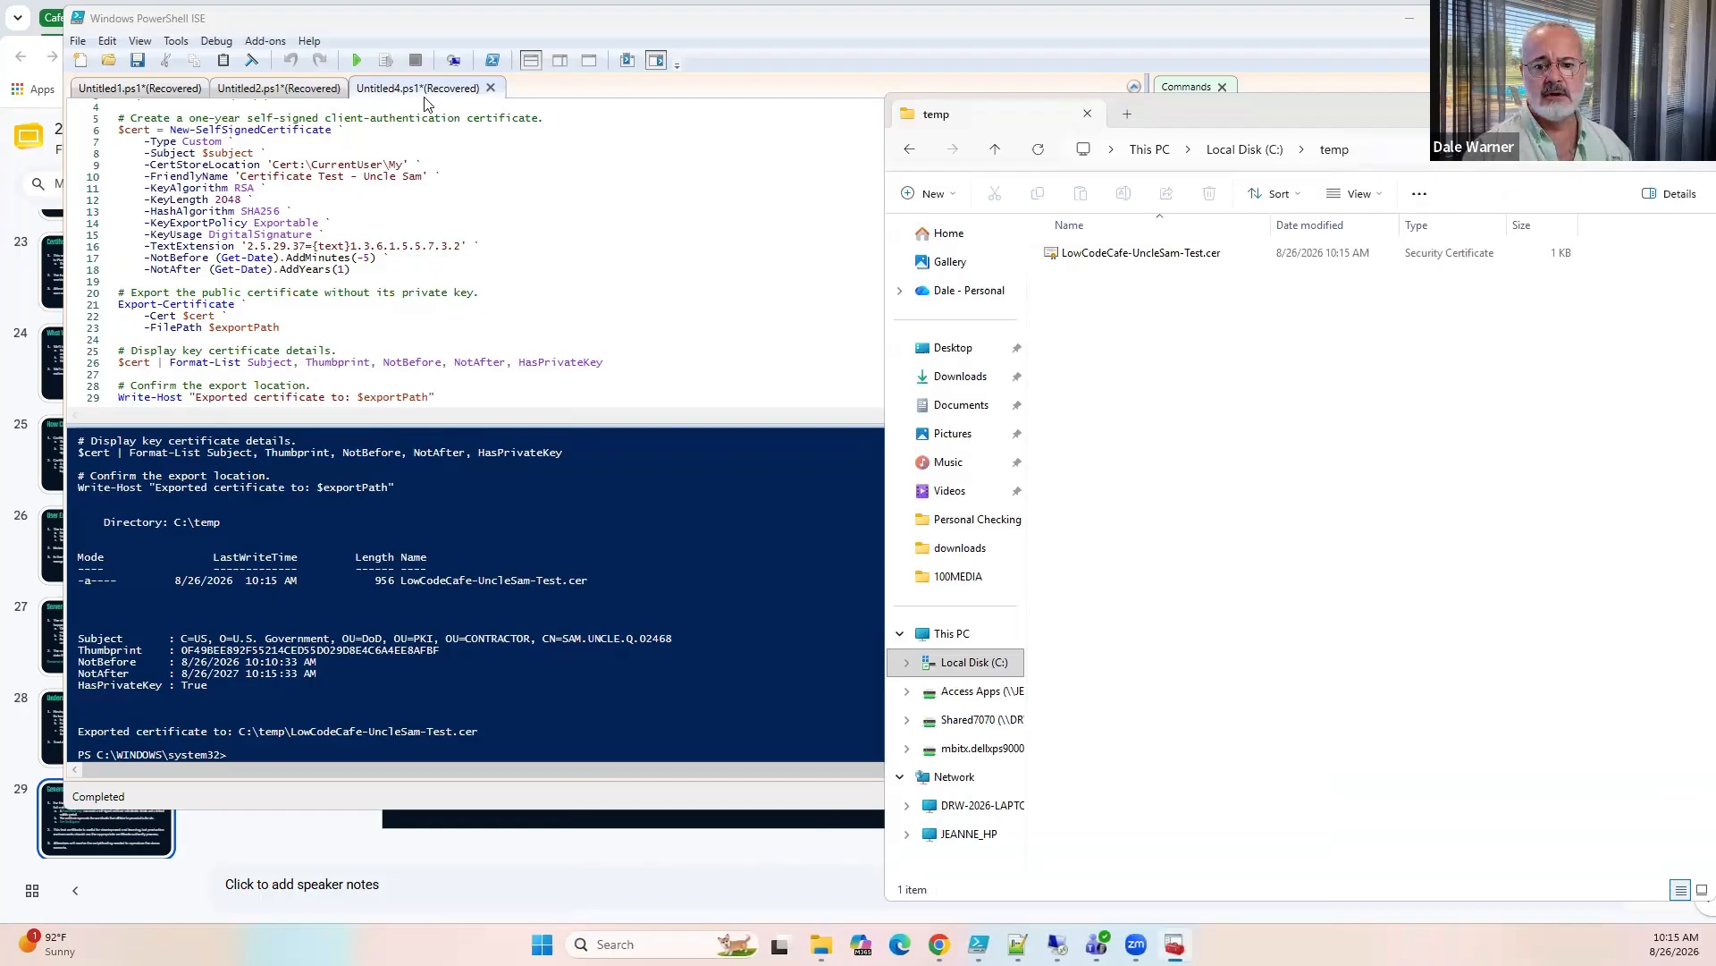
Examine the Uncle Sam test certificate in the current user's Personal certificates with all columns in view, and close the certificate manager.
click(254, 176)
double_click(420, 182)
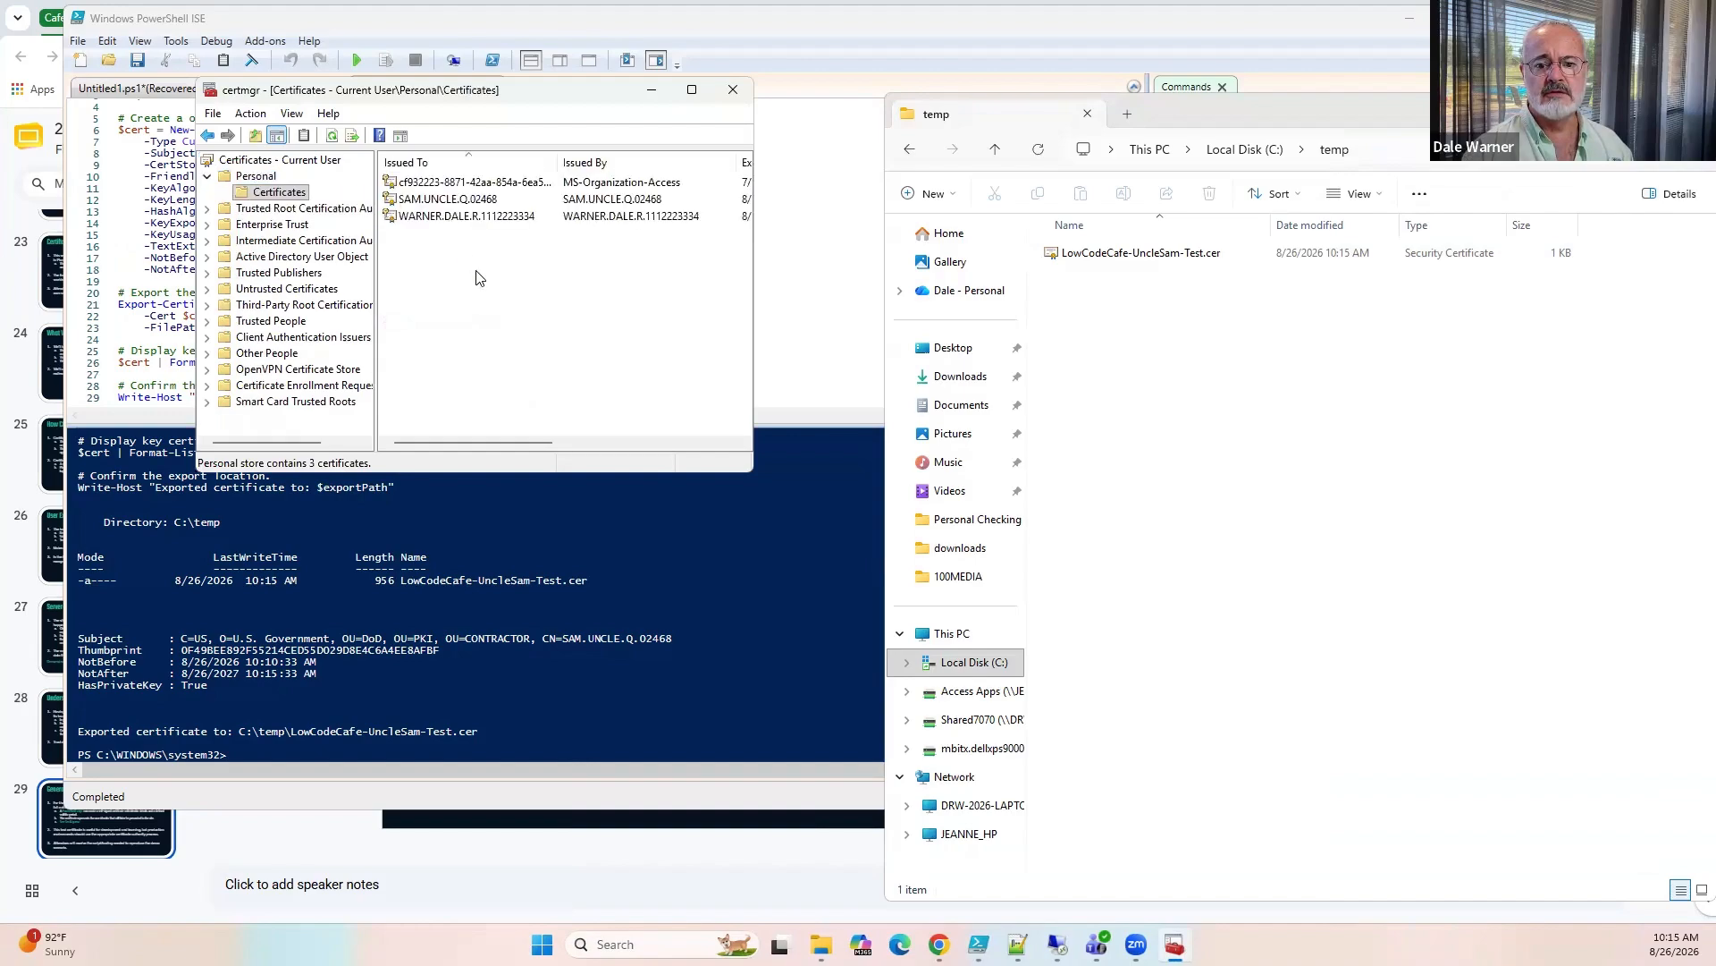
click(438, 200)
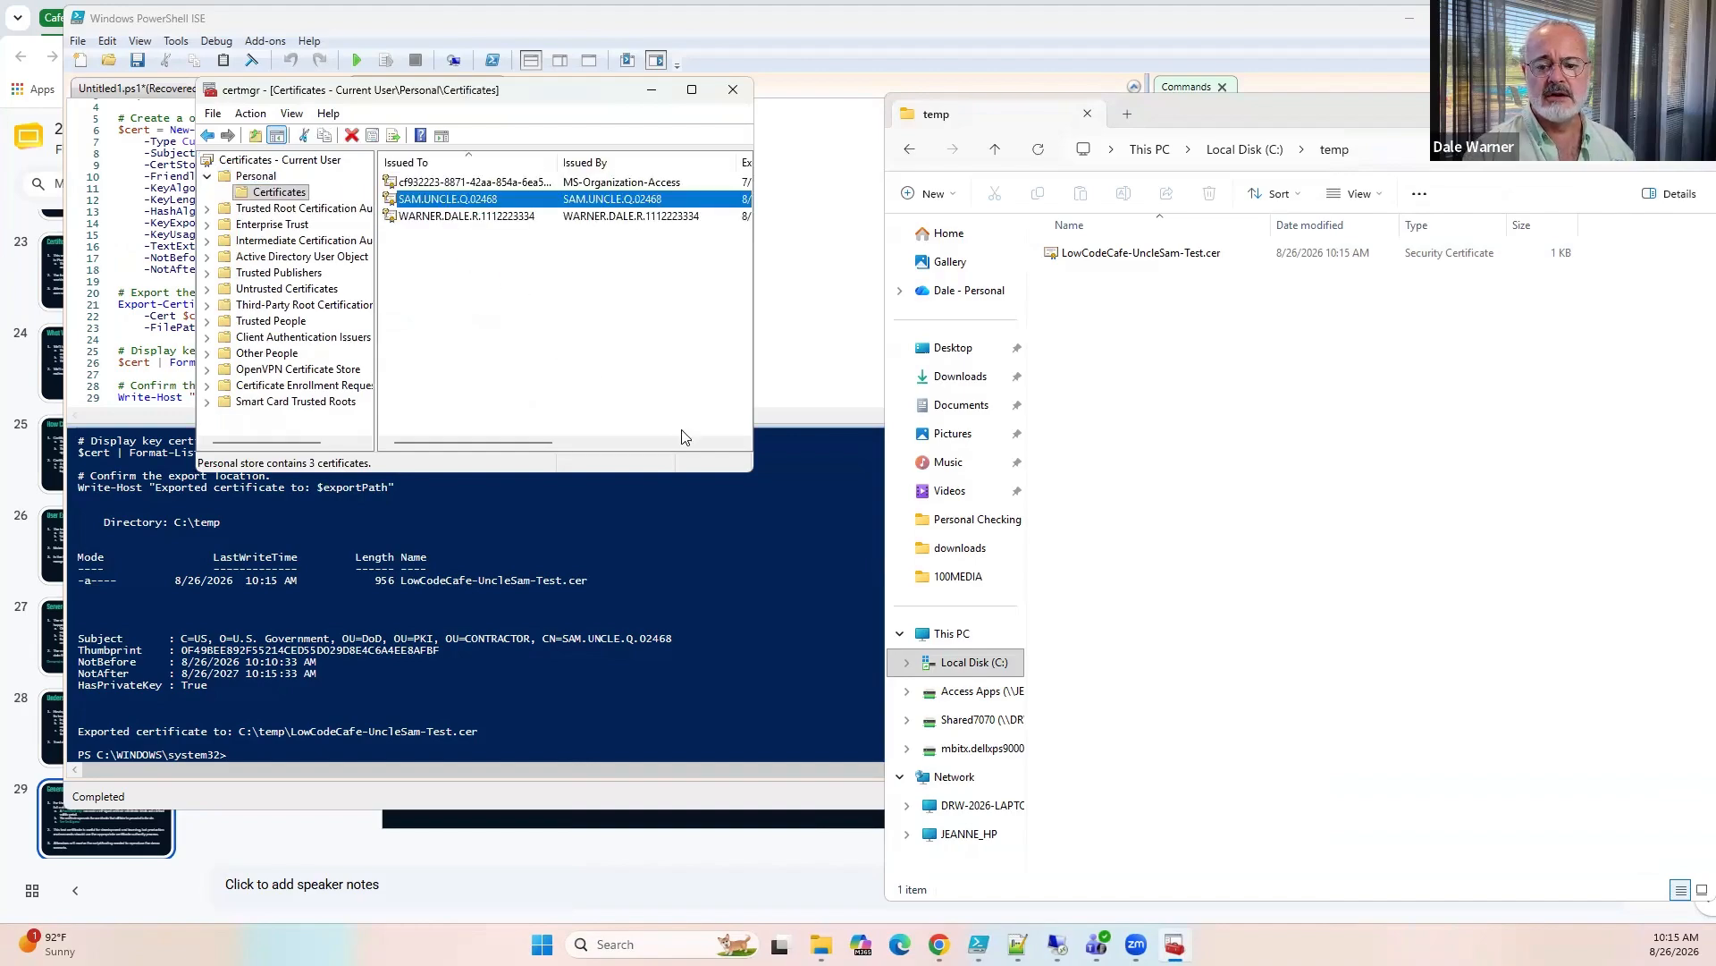
drag(753, 480, 1019, 641)
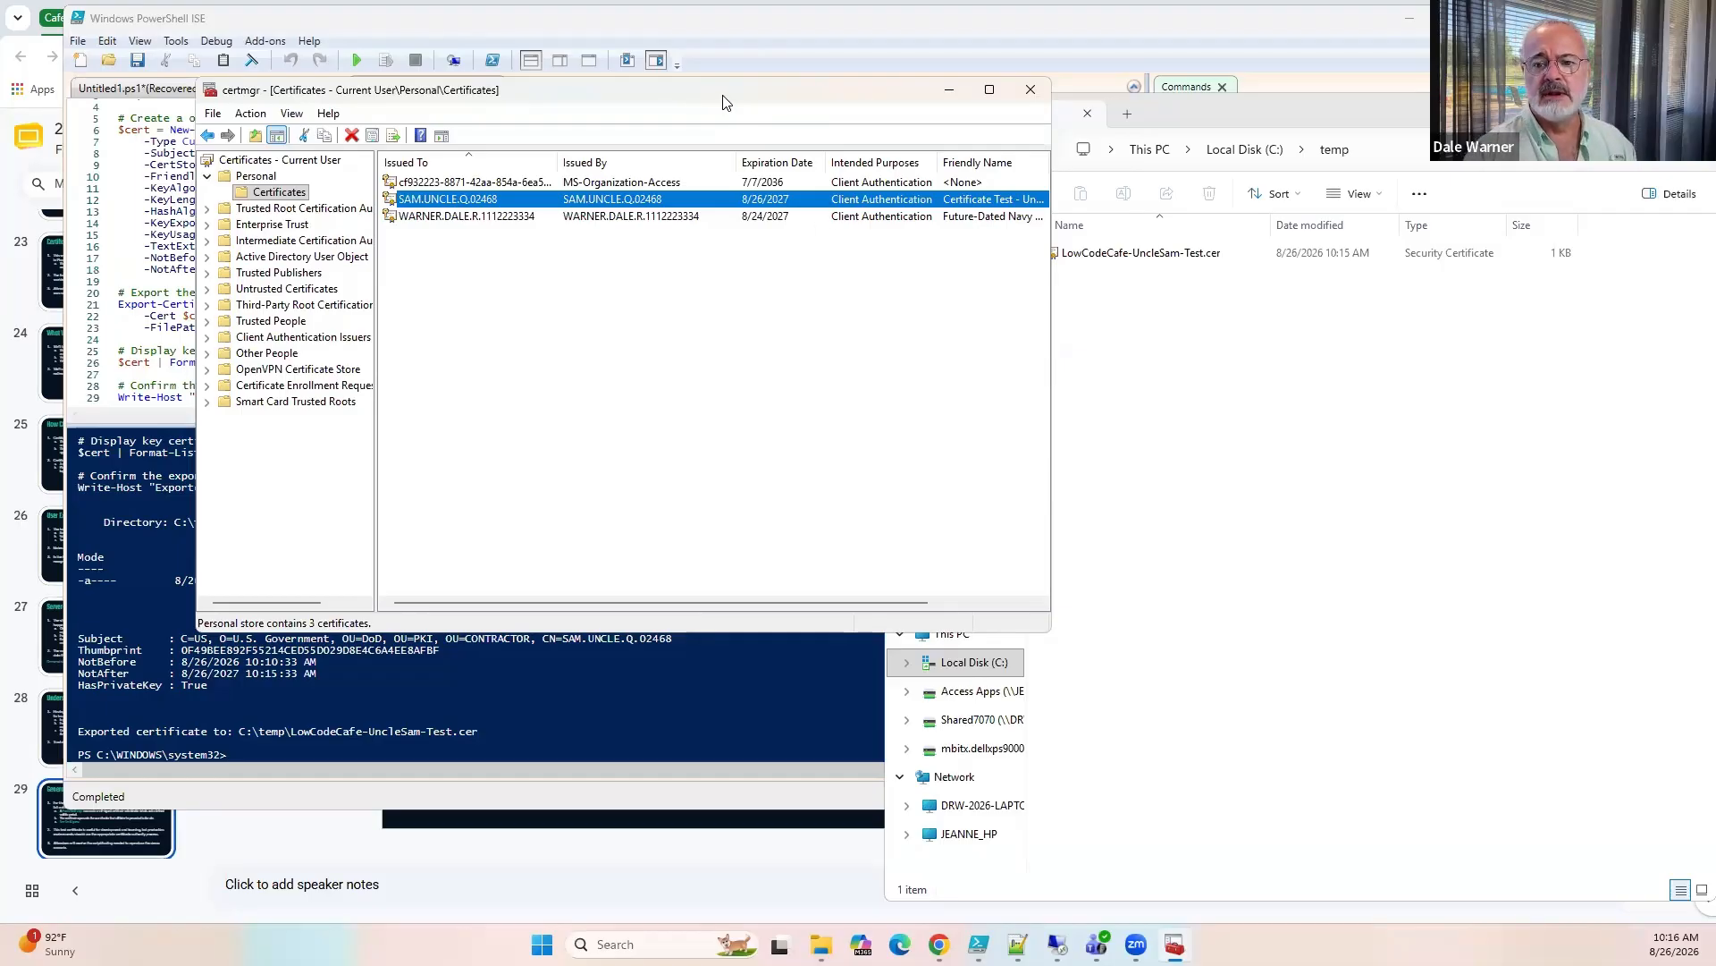
click(1031, 90)
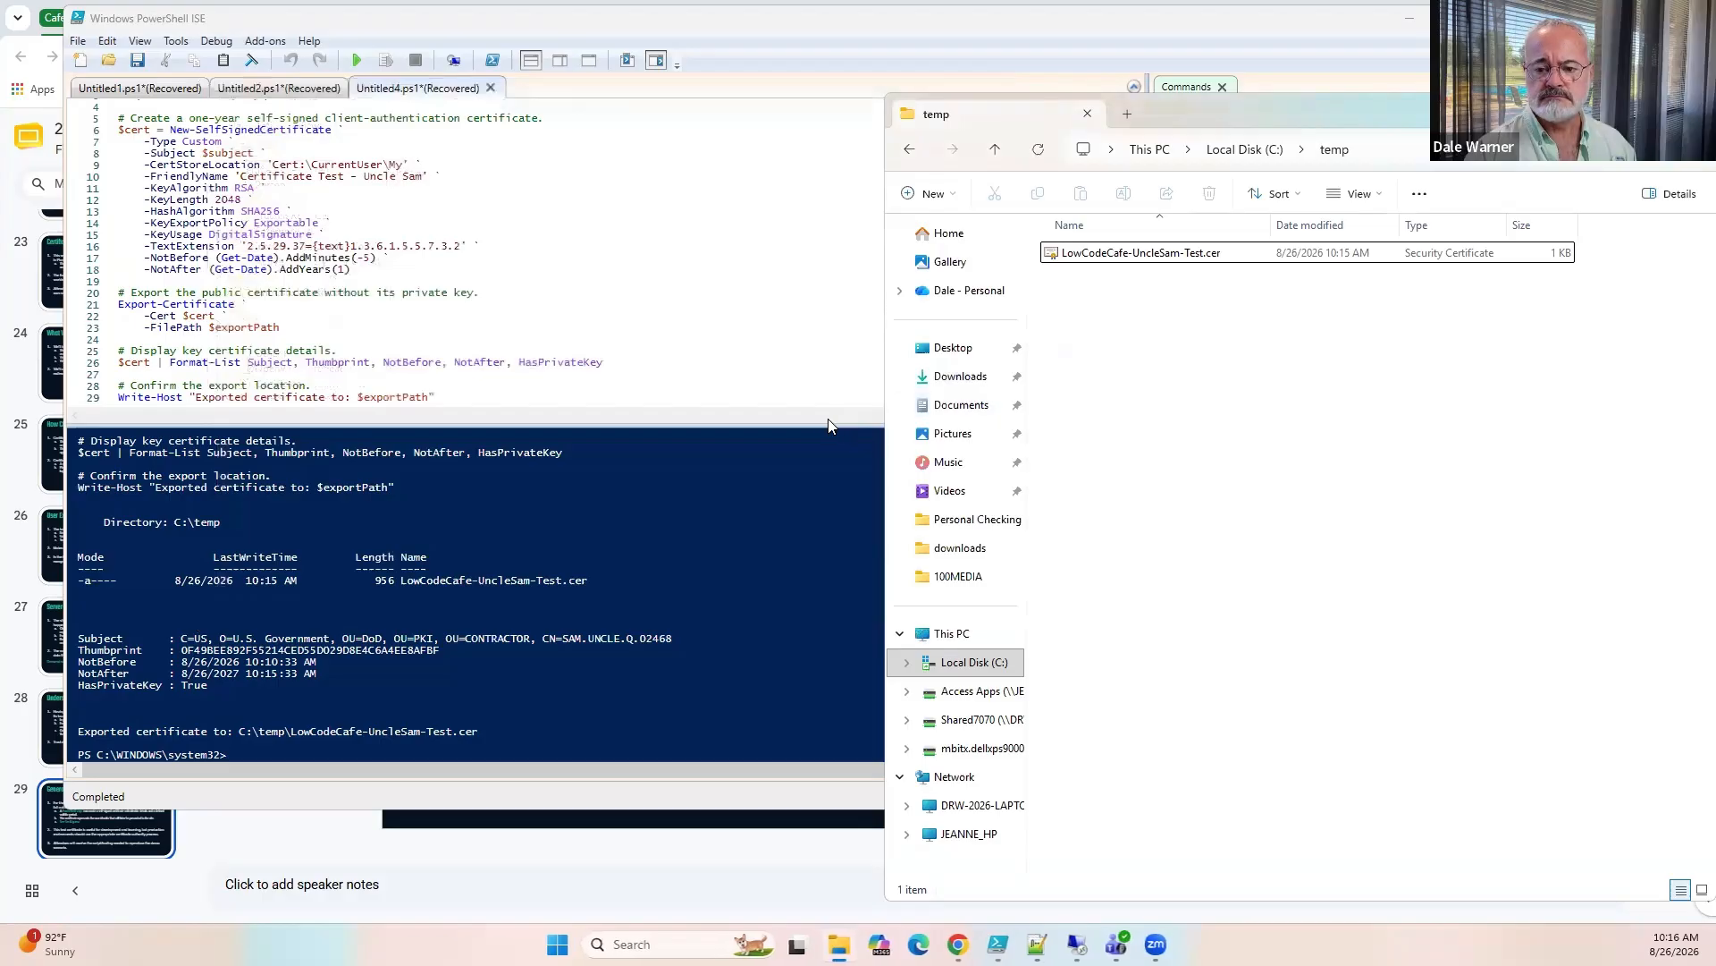
Minimize the script editor and return to the Google Slides presentation in the browser.
click(1410, 18)
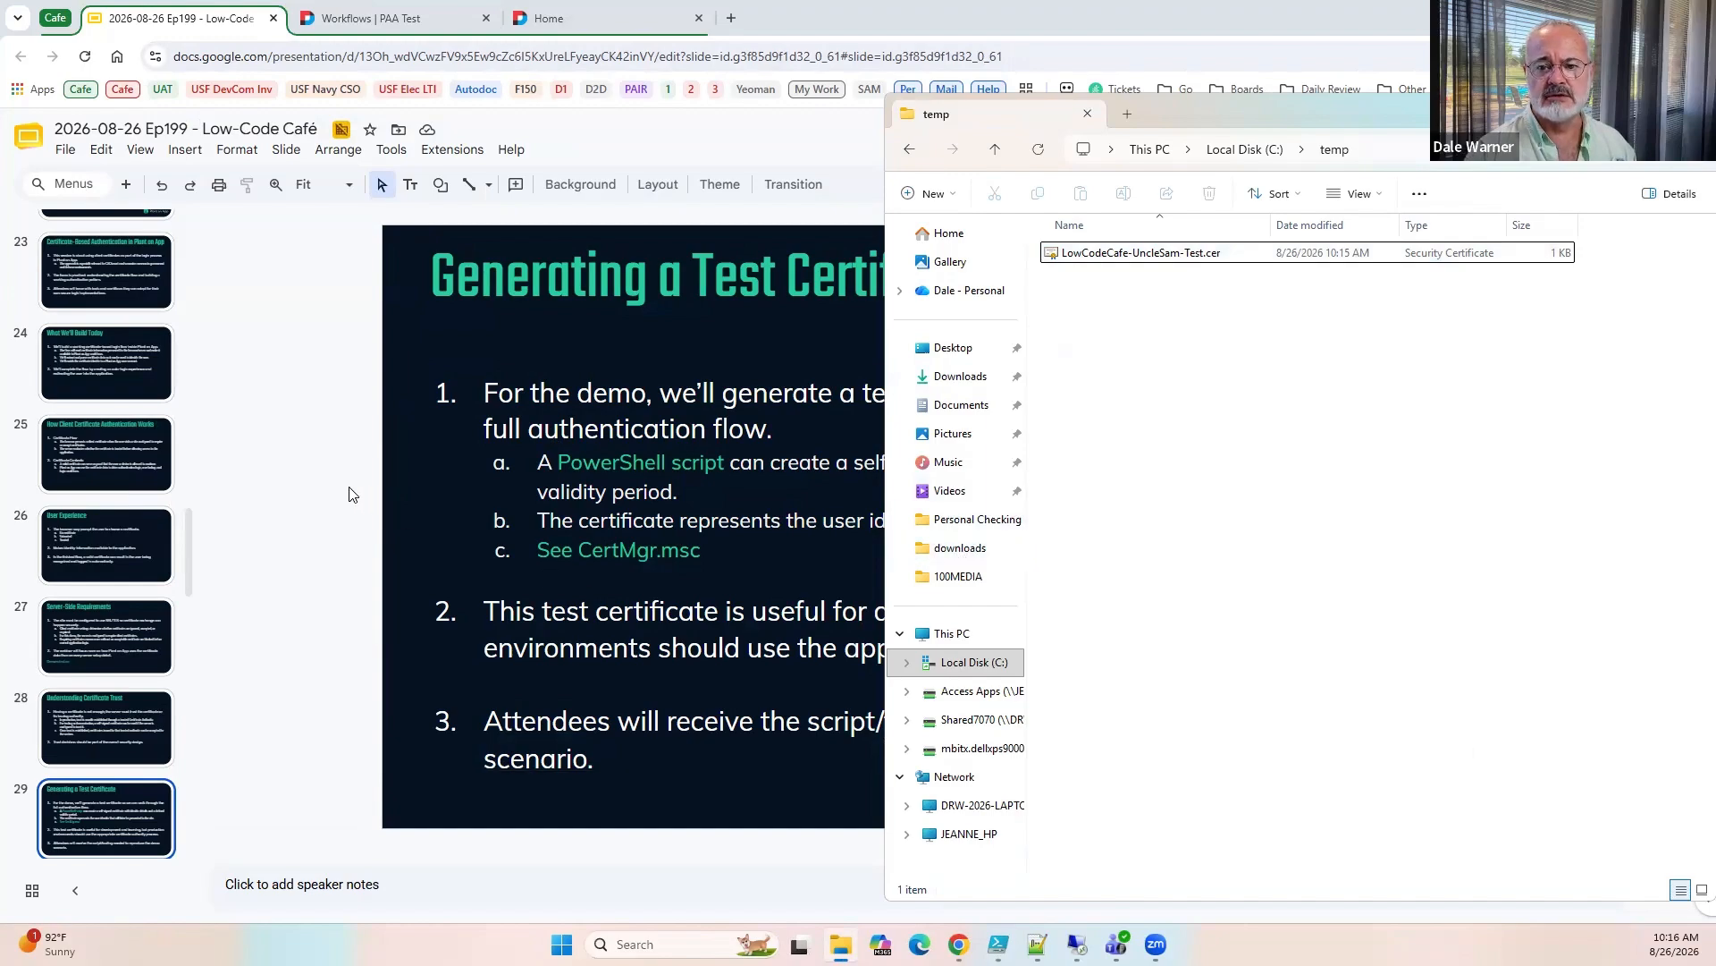
click(313, 410)
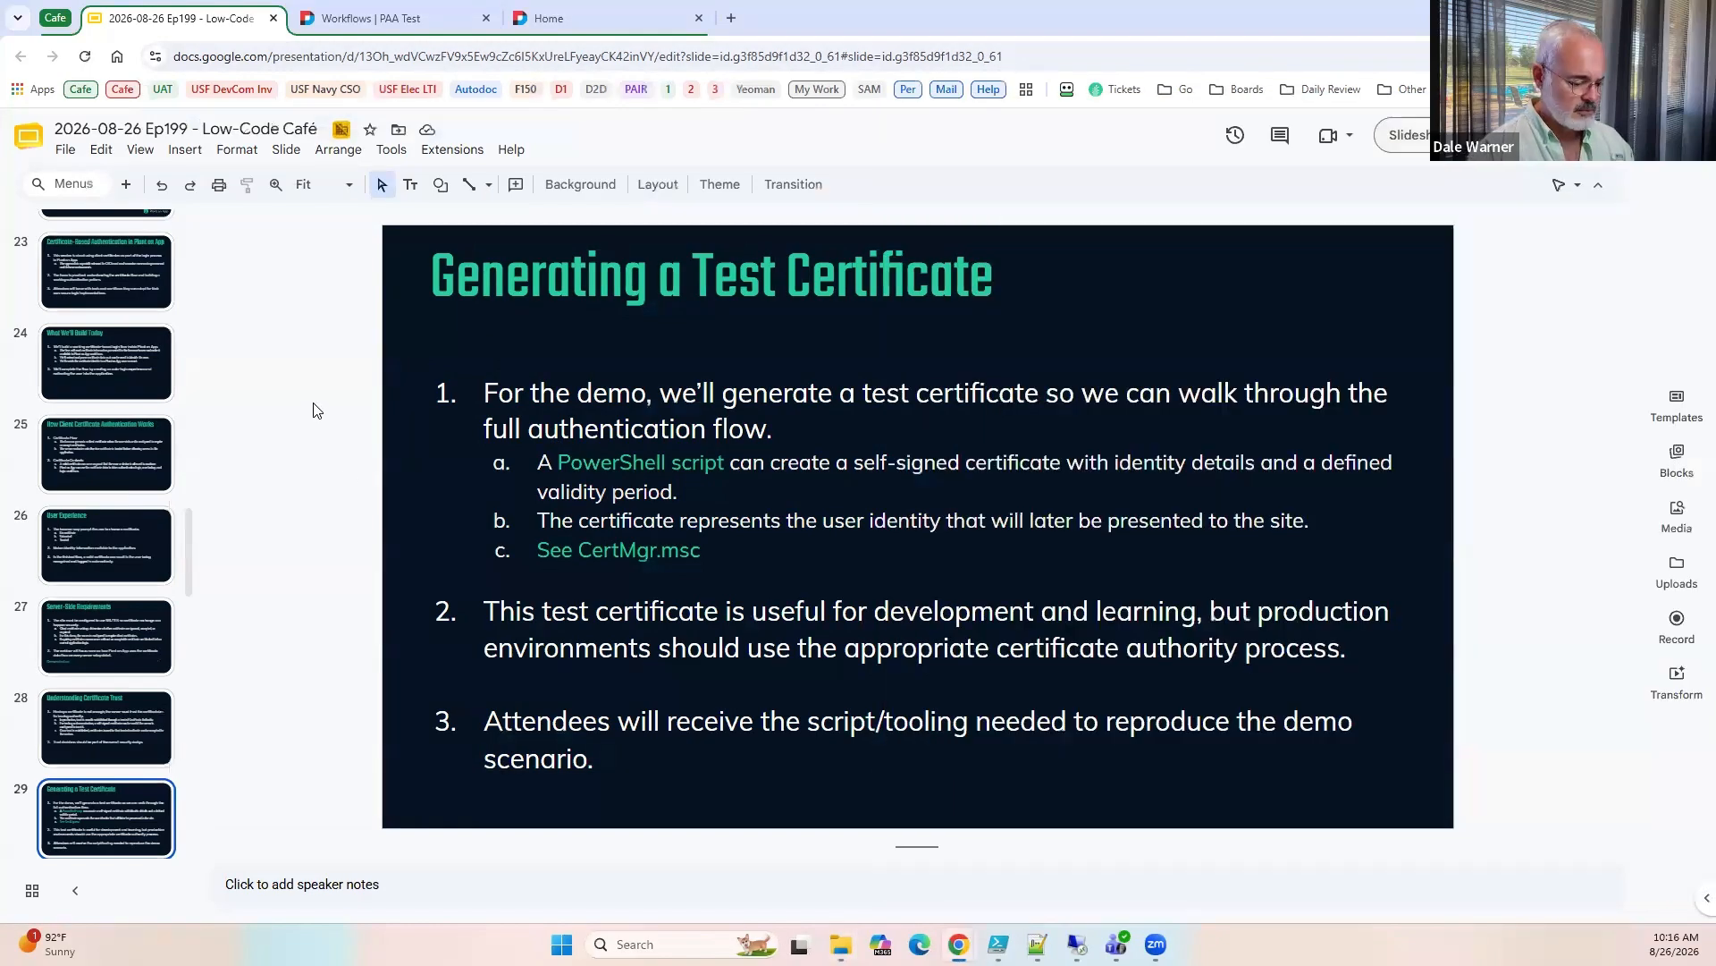
key(ctrl+shift+b)
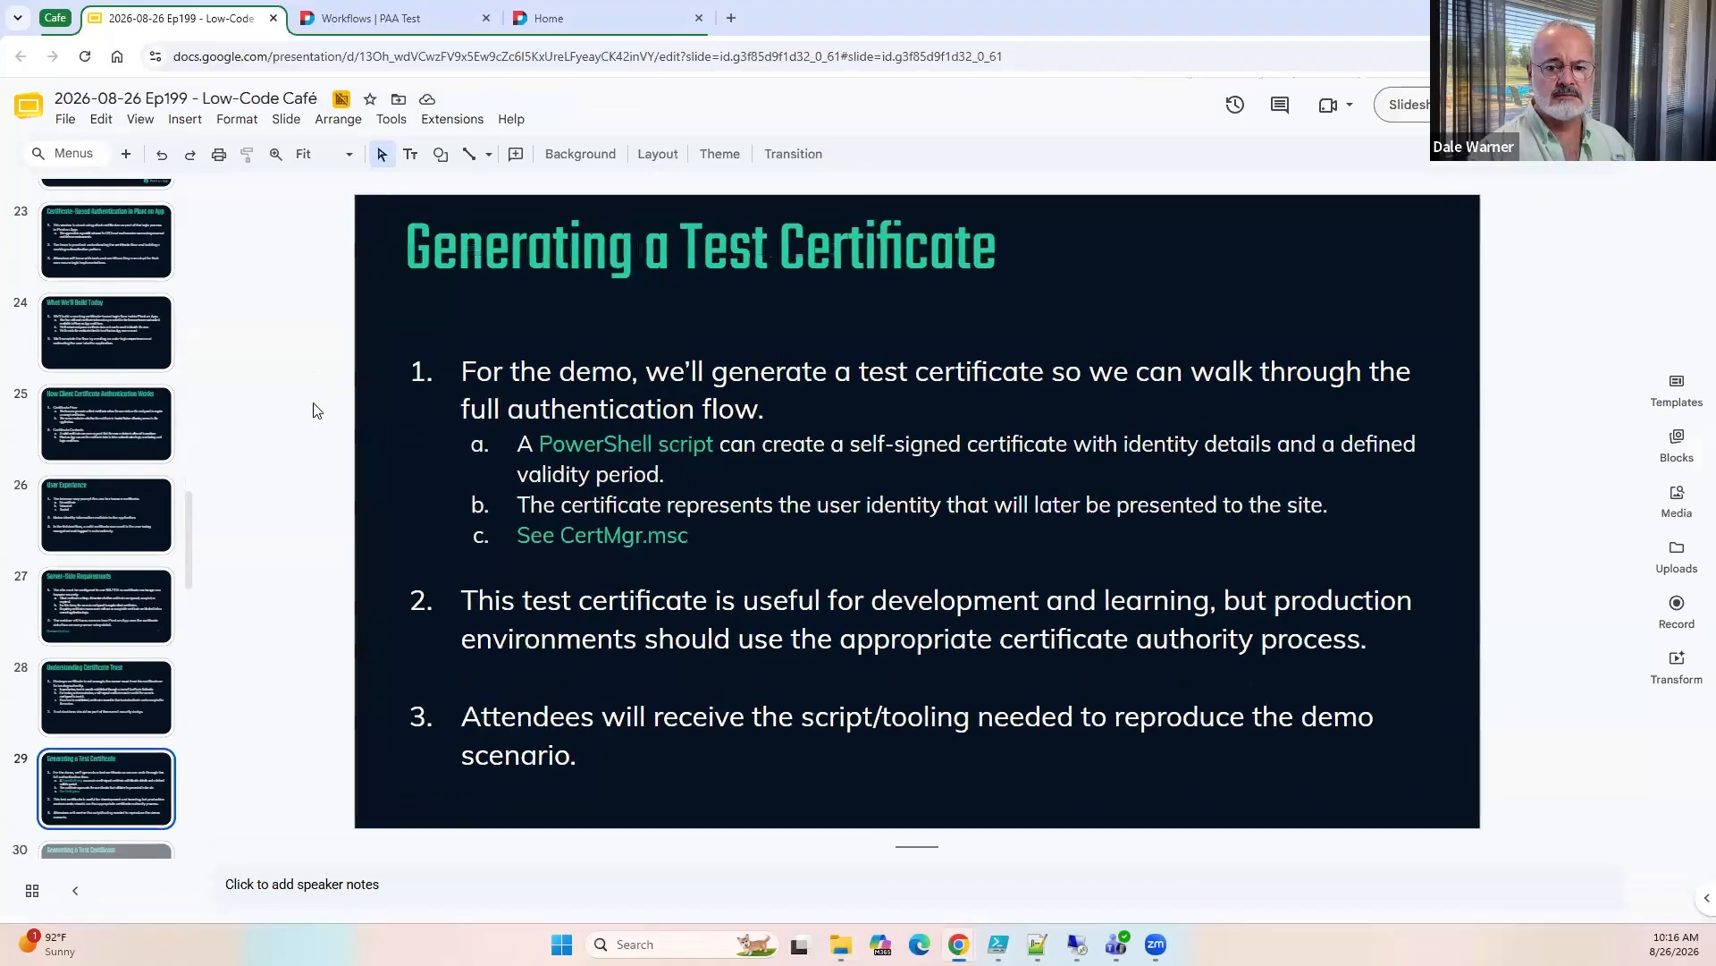
key(ctrl+shift+b)
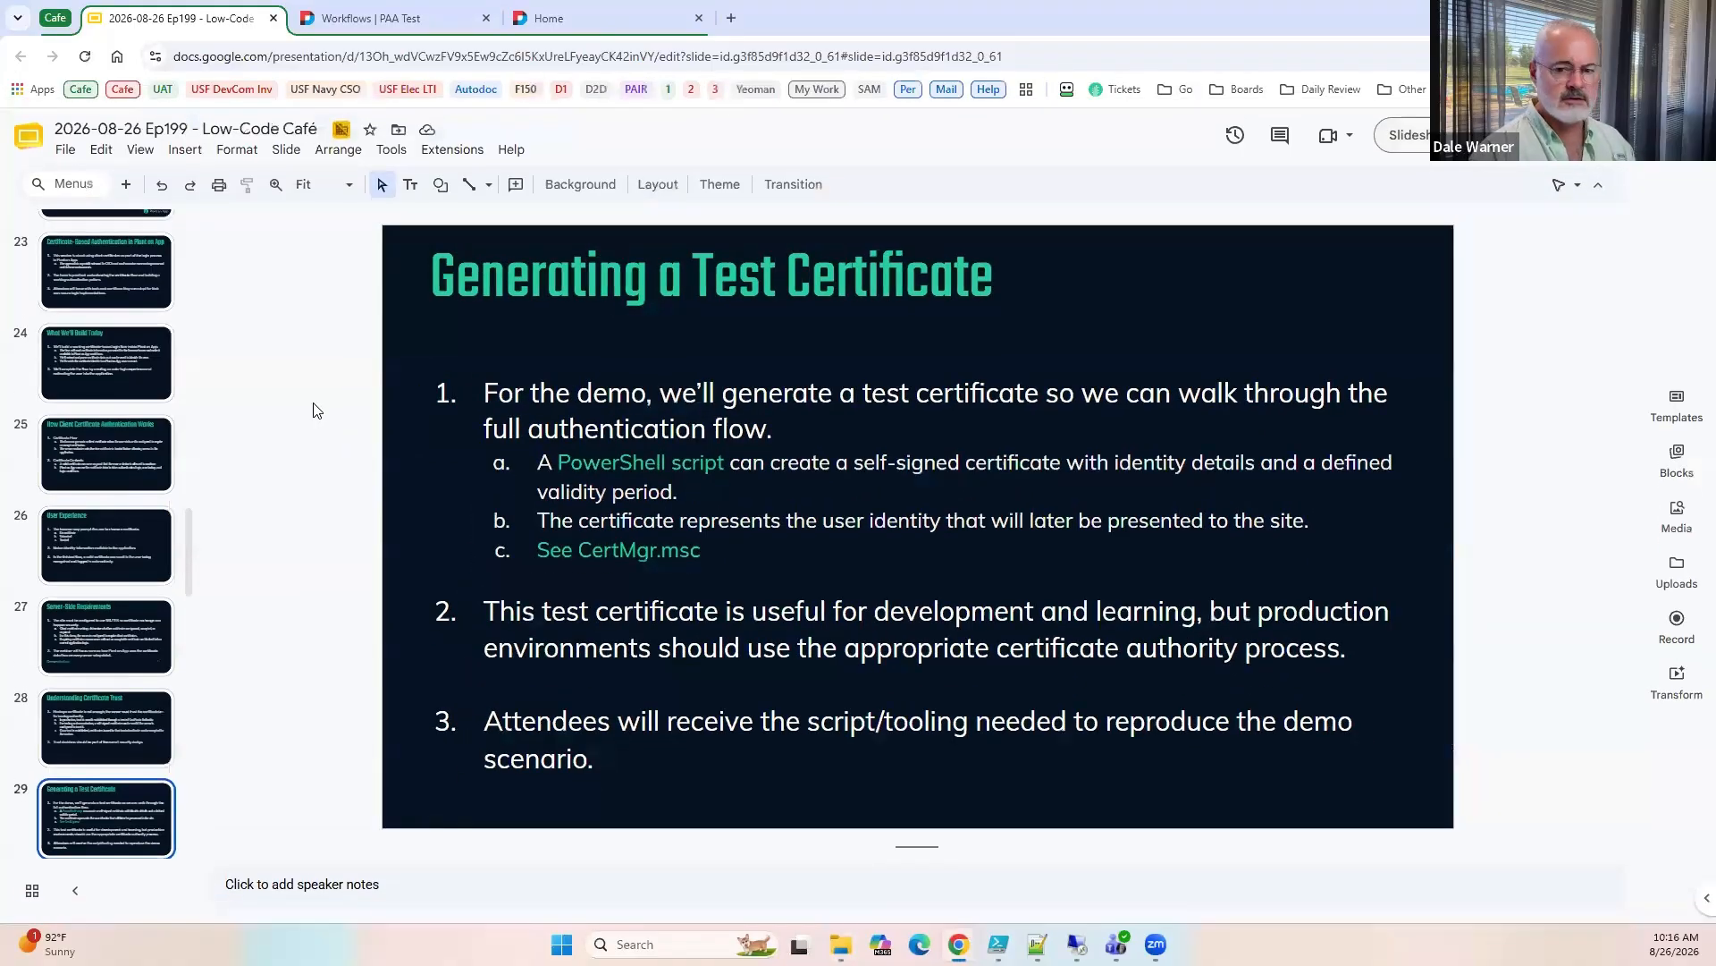
Load paatest.mbitx.com in an Incognito window and authenticate with the Uncle Sam test certificate.
key(ctrl+shift+n)
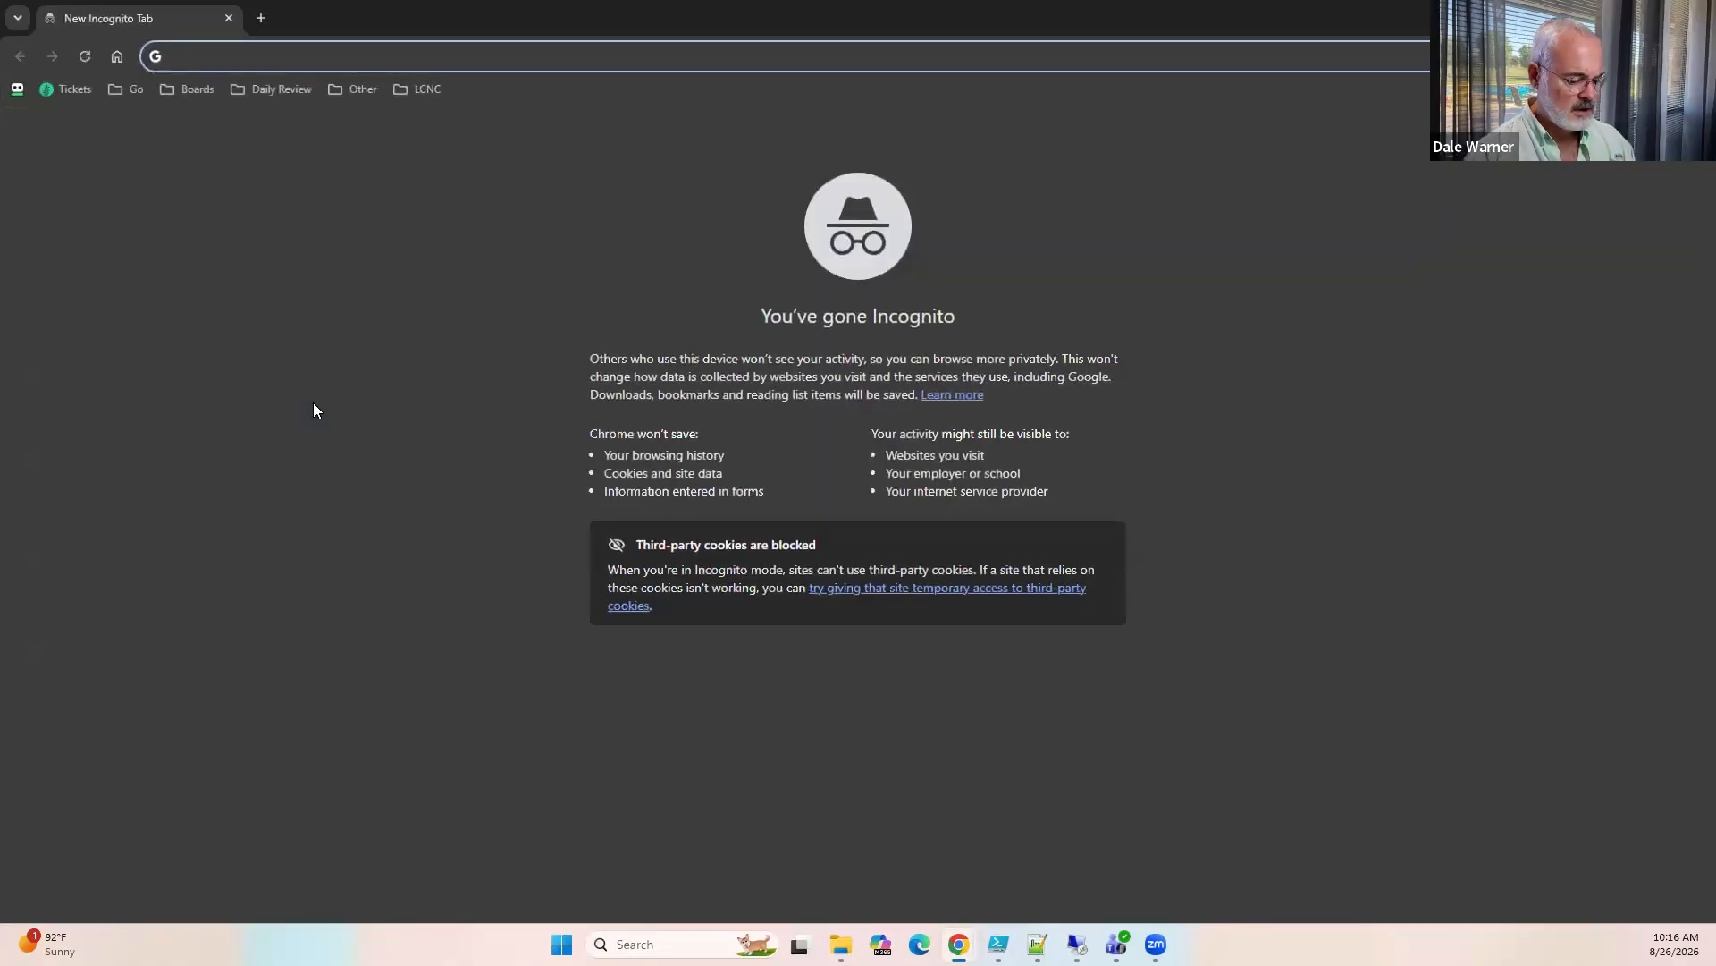
text(paa)
key(Return)
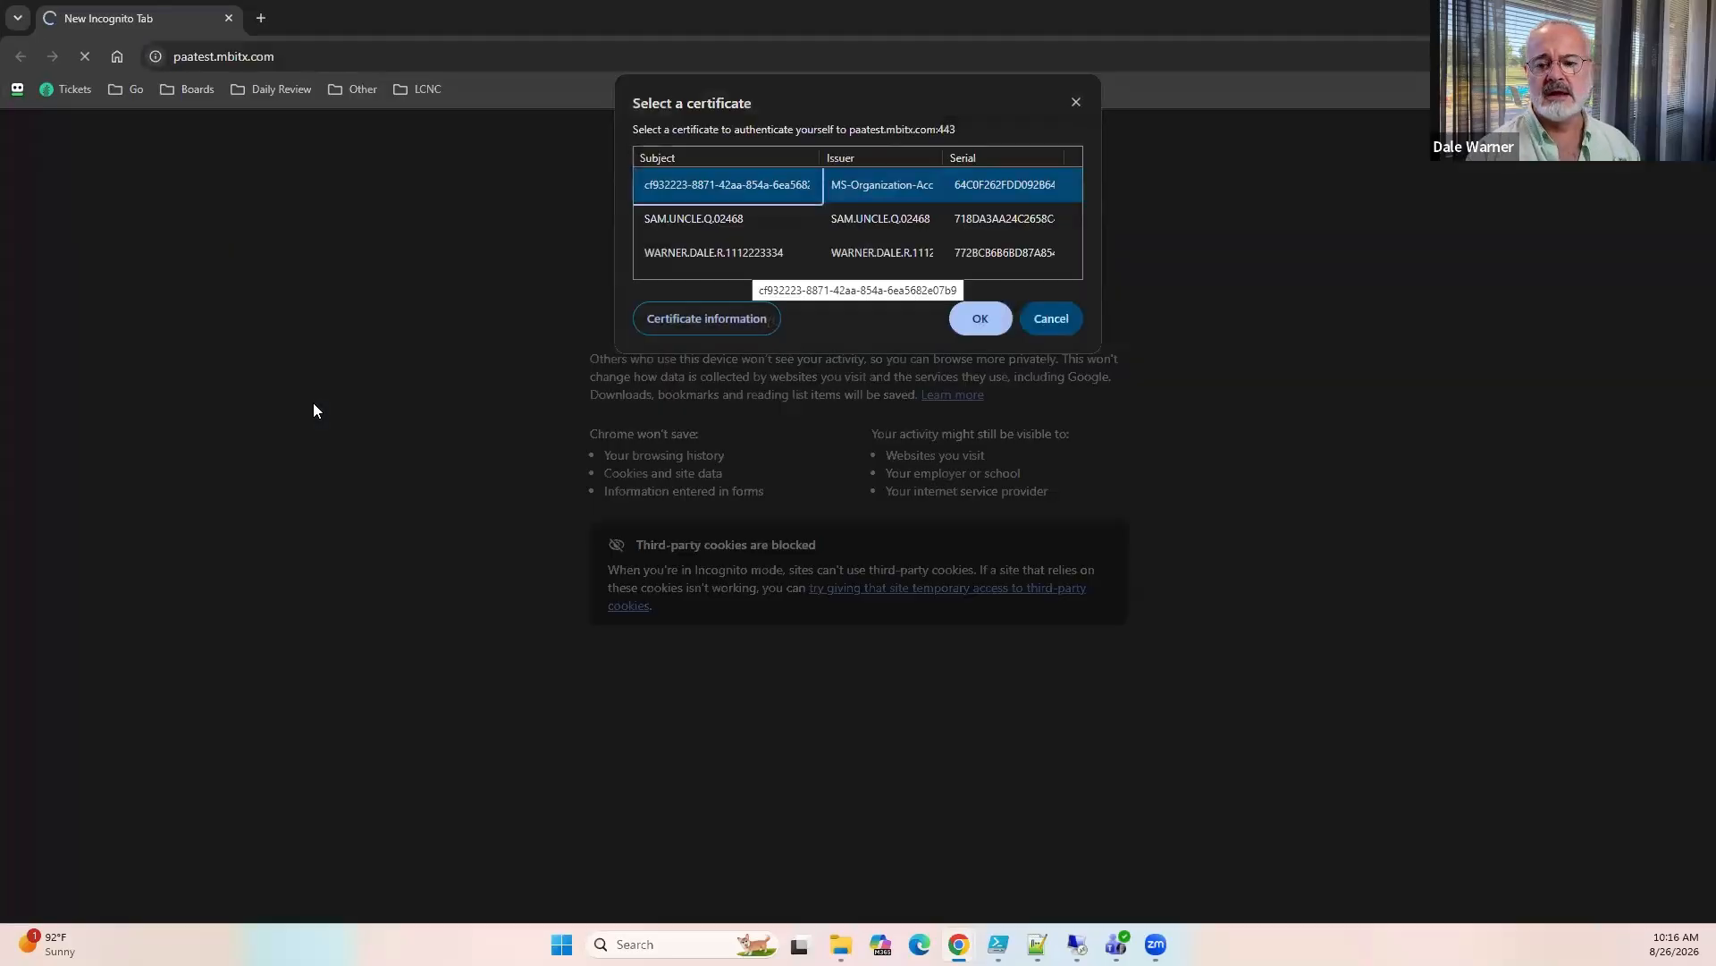
click(717, 219)
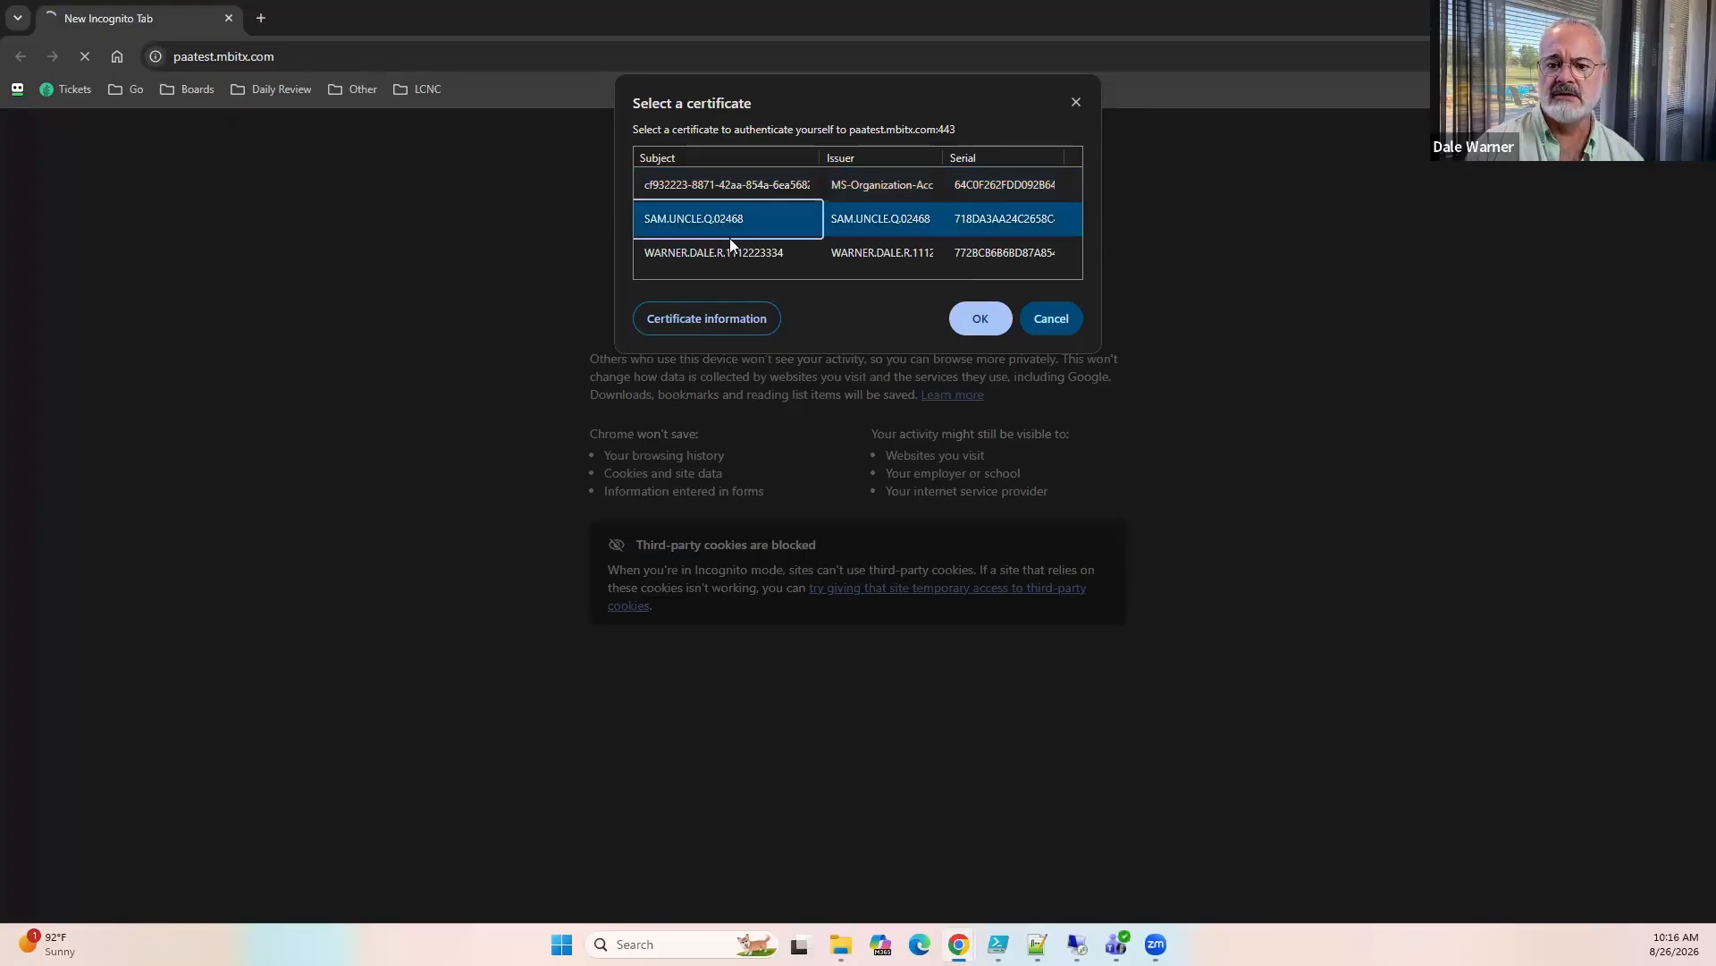
click(981, 320)
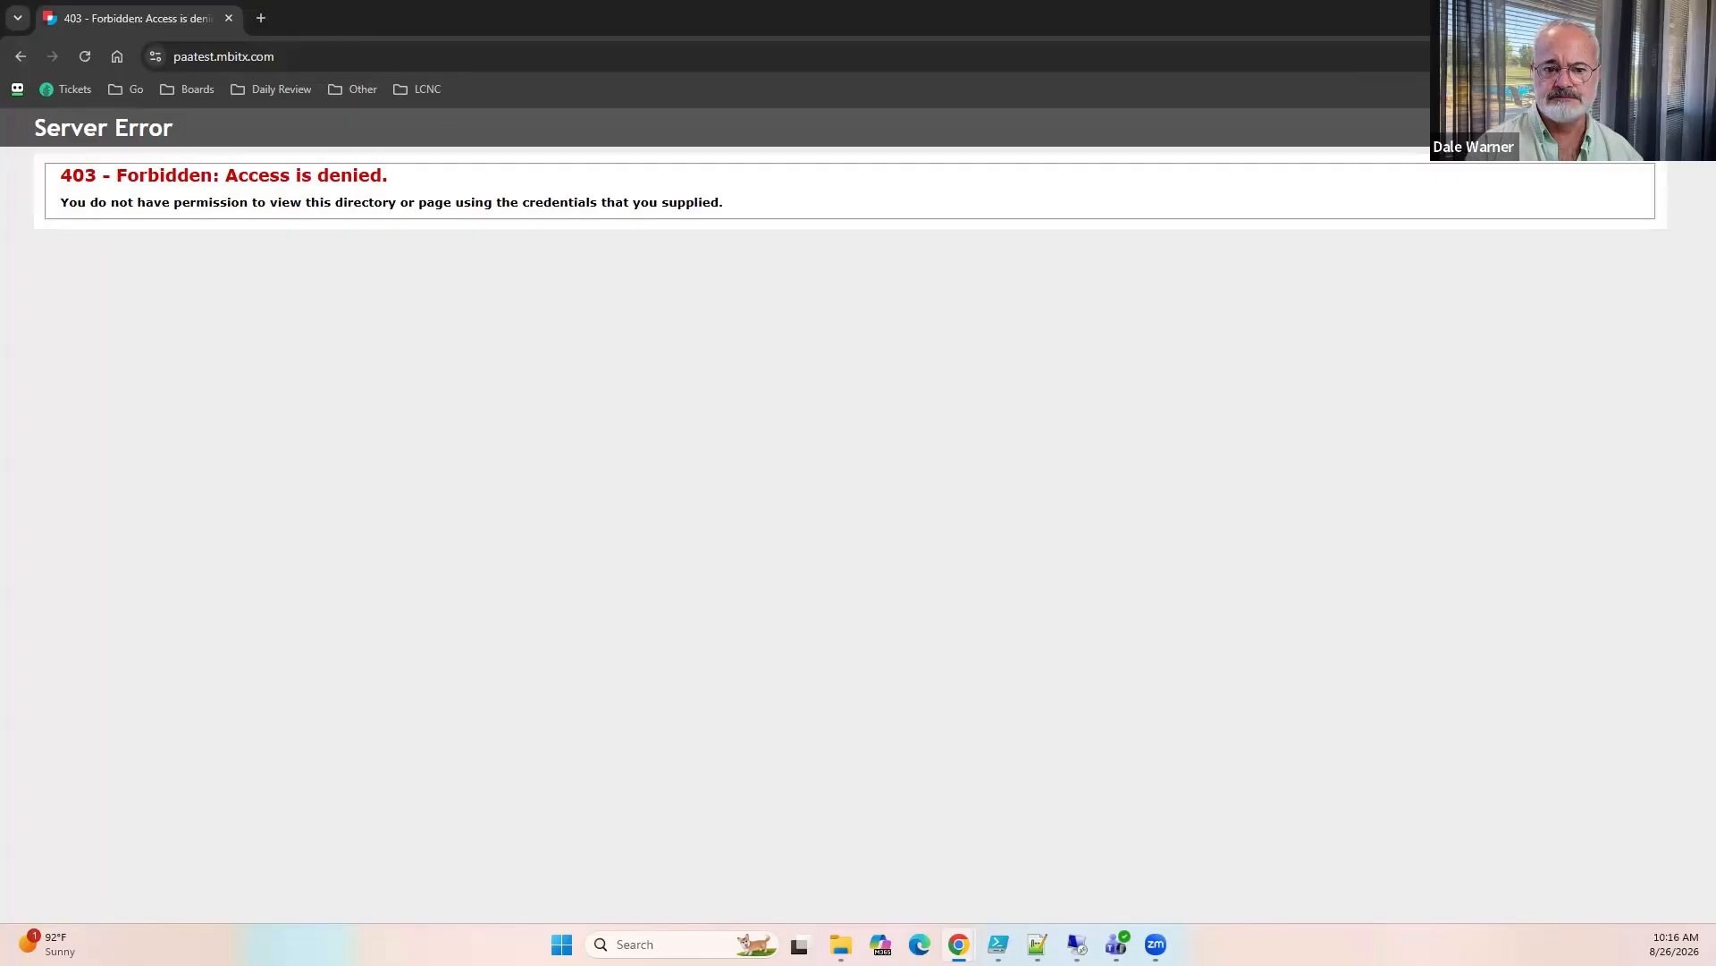
Switch back to the presentation, present through the "Adding a Certificate to the Trusted Store" slide, and exit the slideshow.
key(alt+Tab)
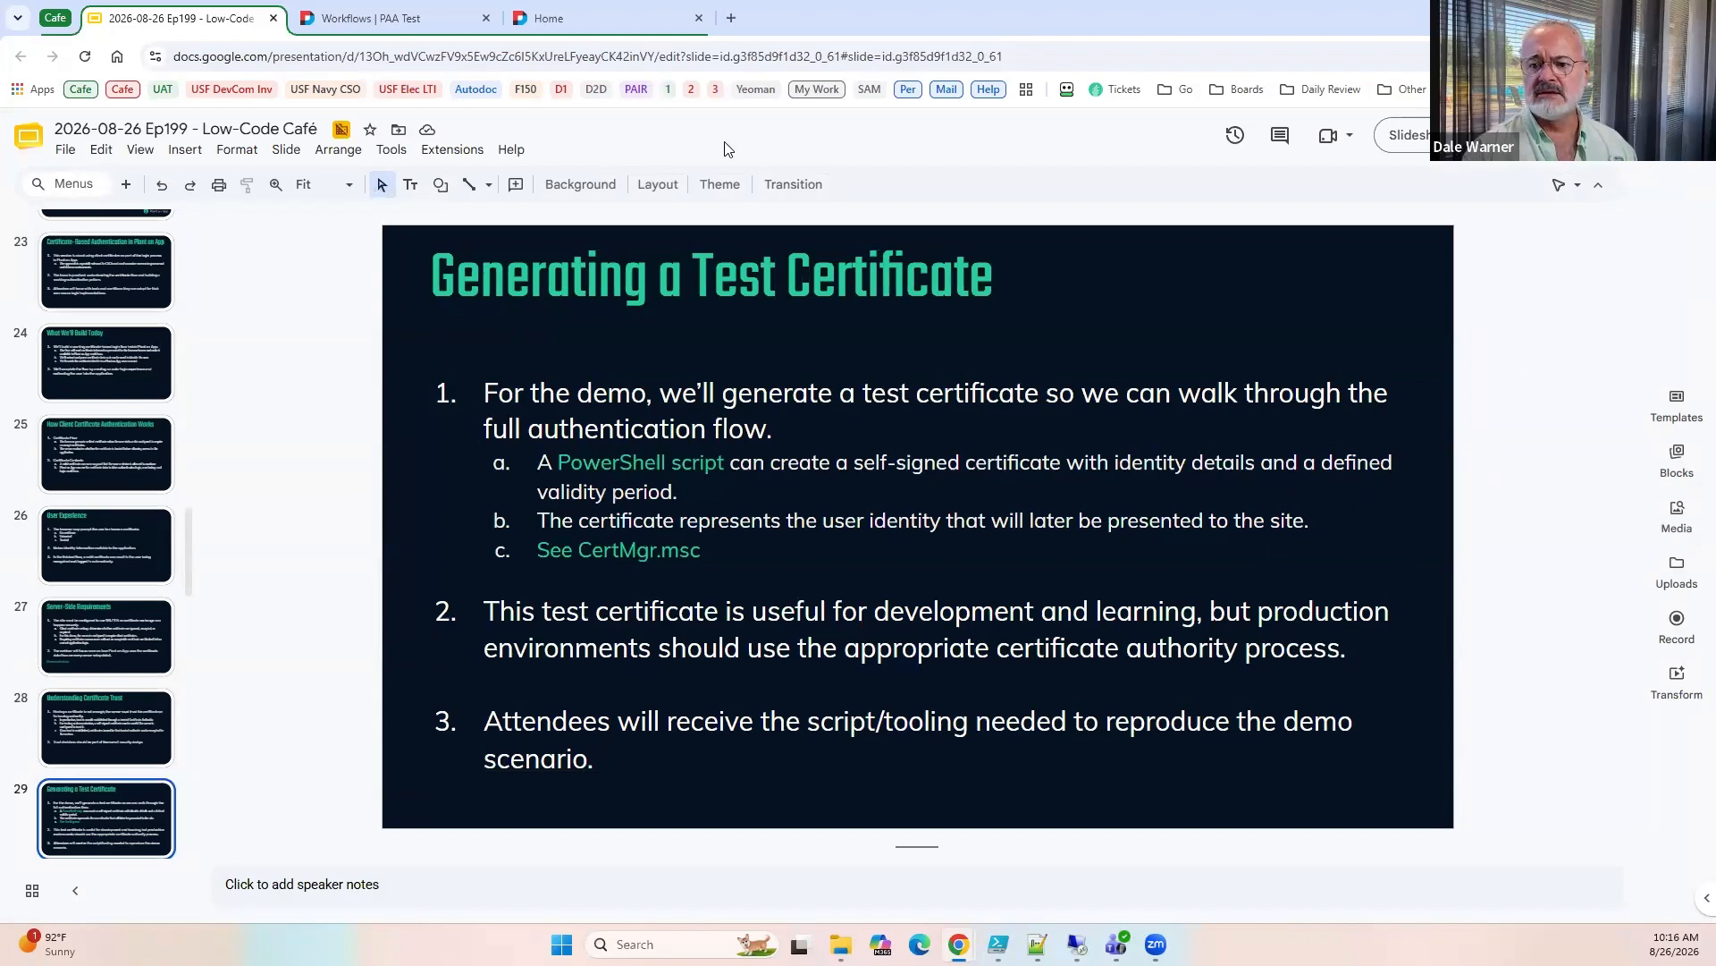
click(1419, 141)
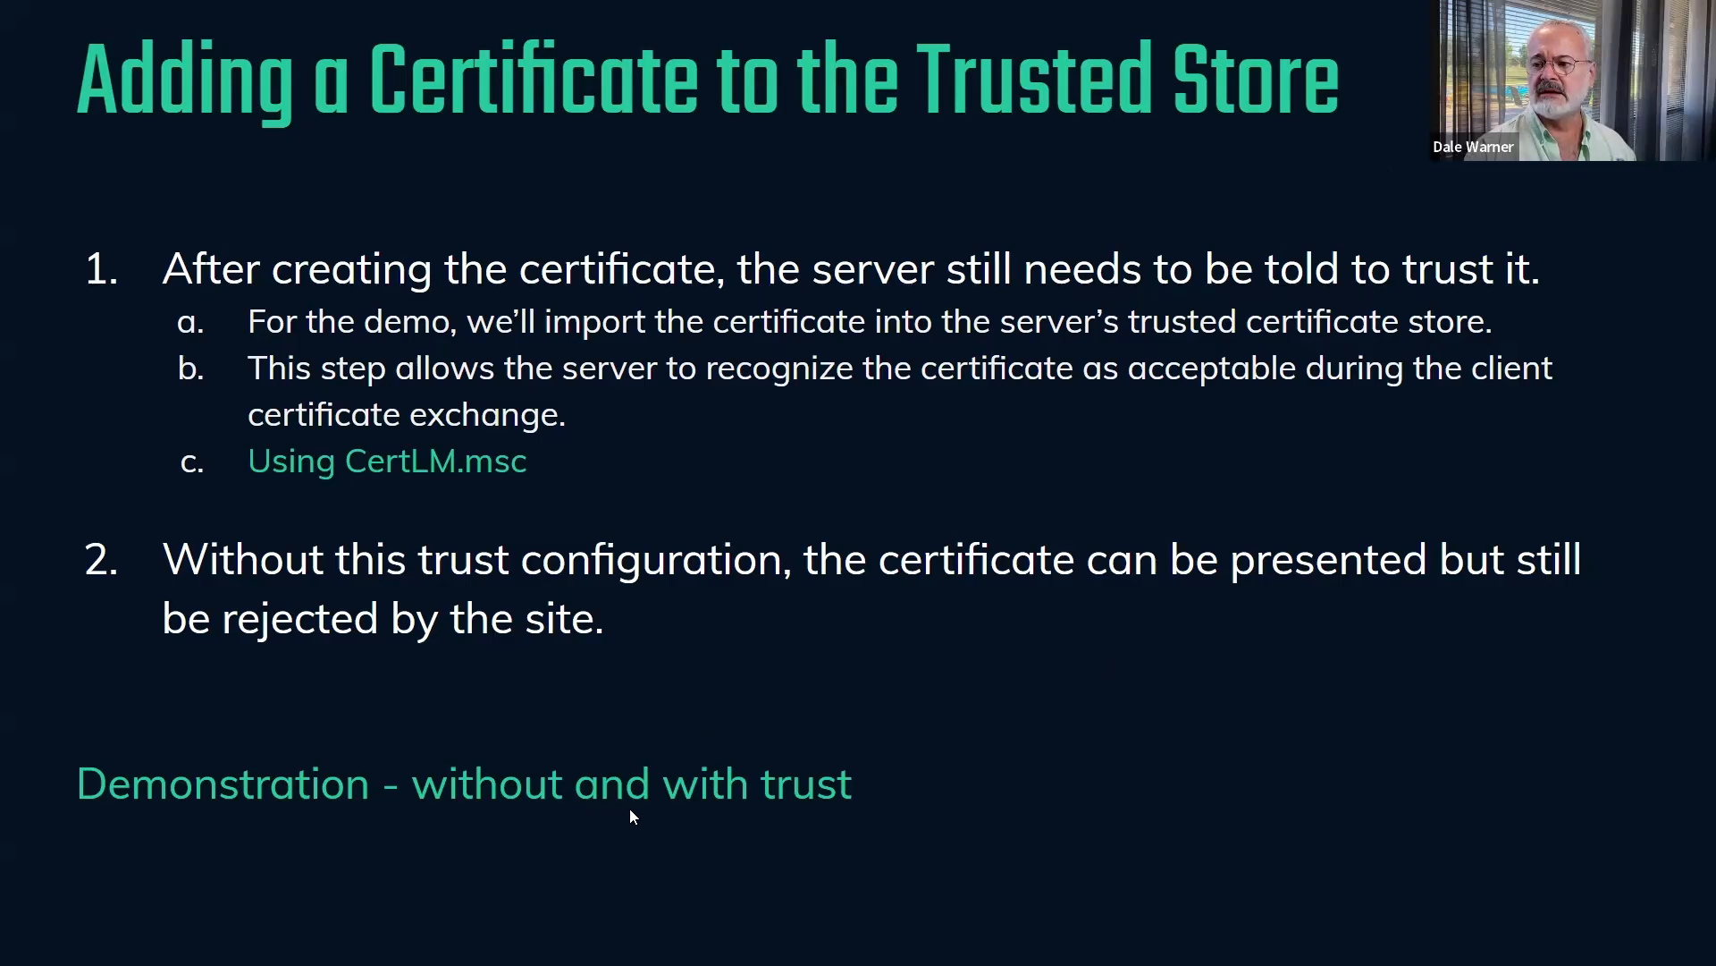
key(Escape)
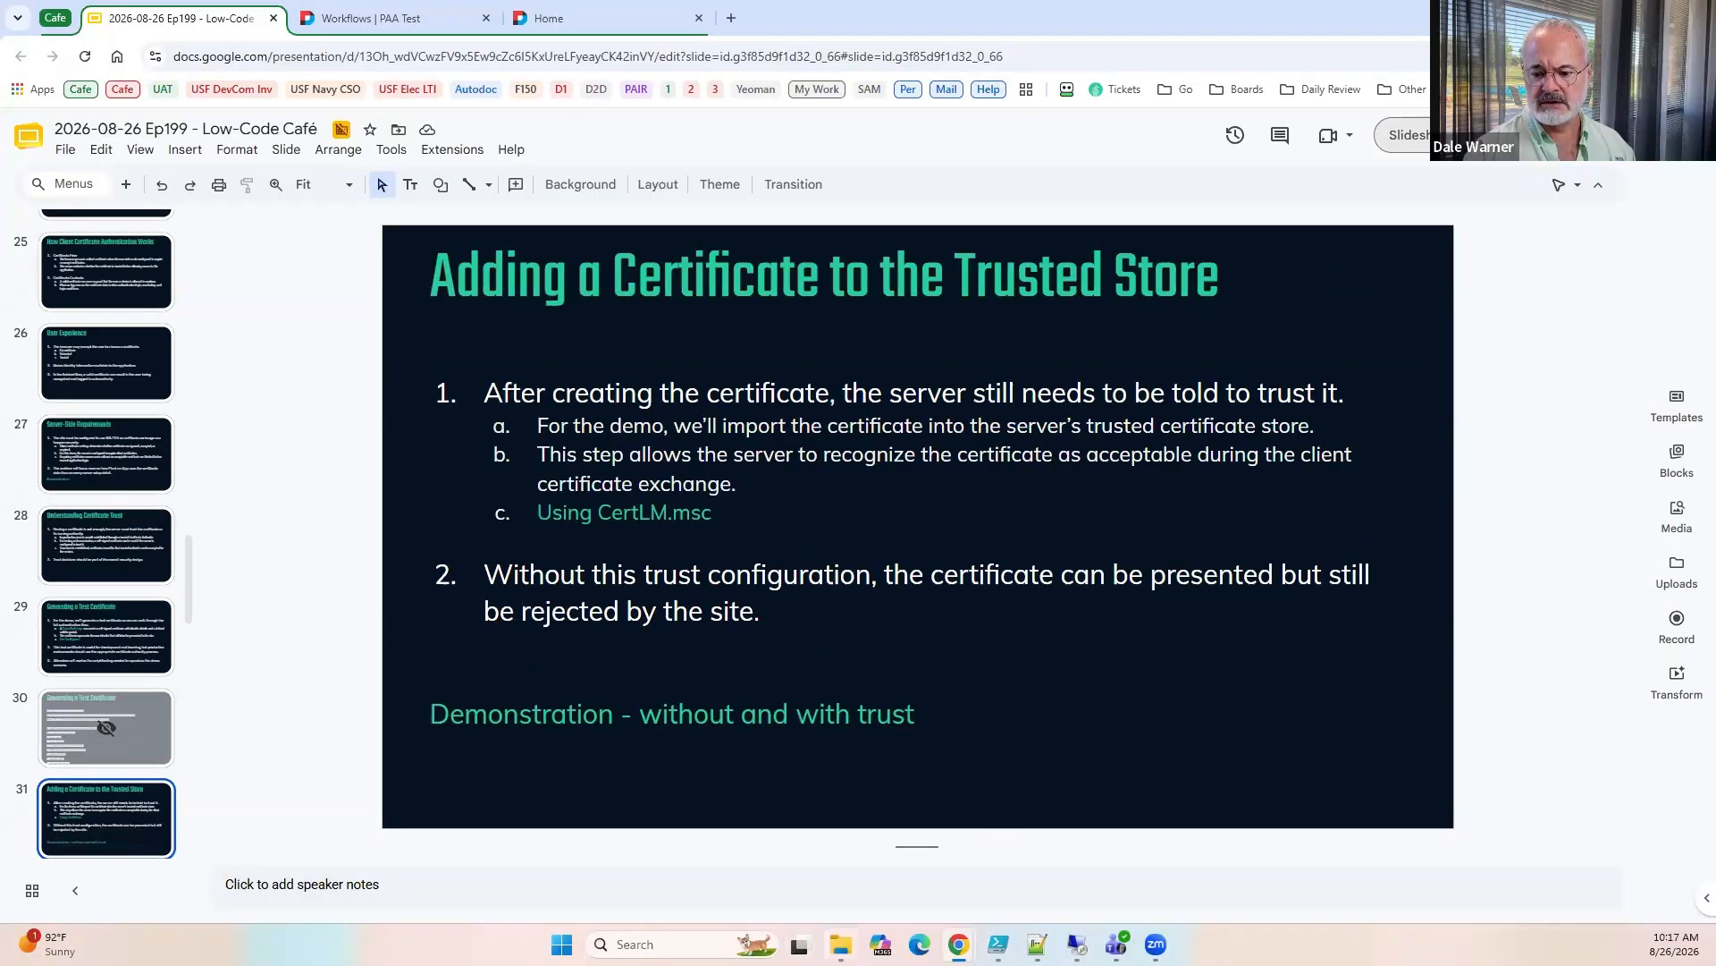
Copy LowCodeCafe-UncleSam-Test.cer from the local temp folder into the Temp folder on the remote server.
click(841, 944)
click(1135, 254)
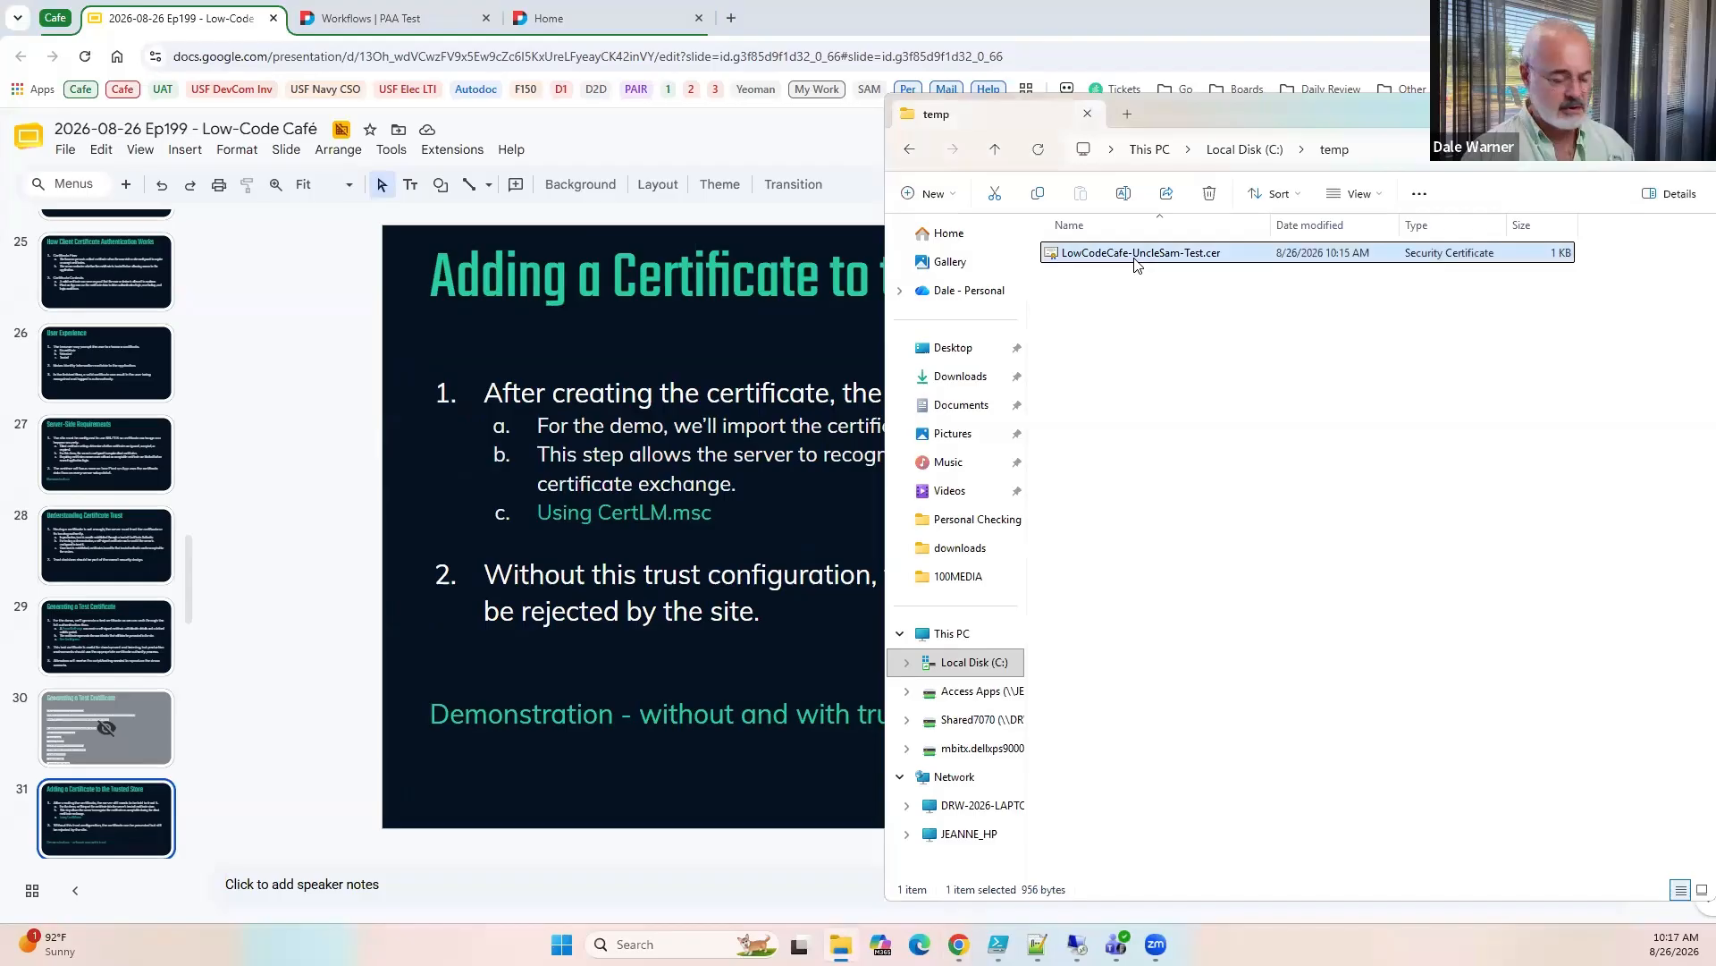
key(ctrl+c)
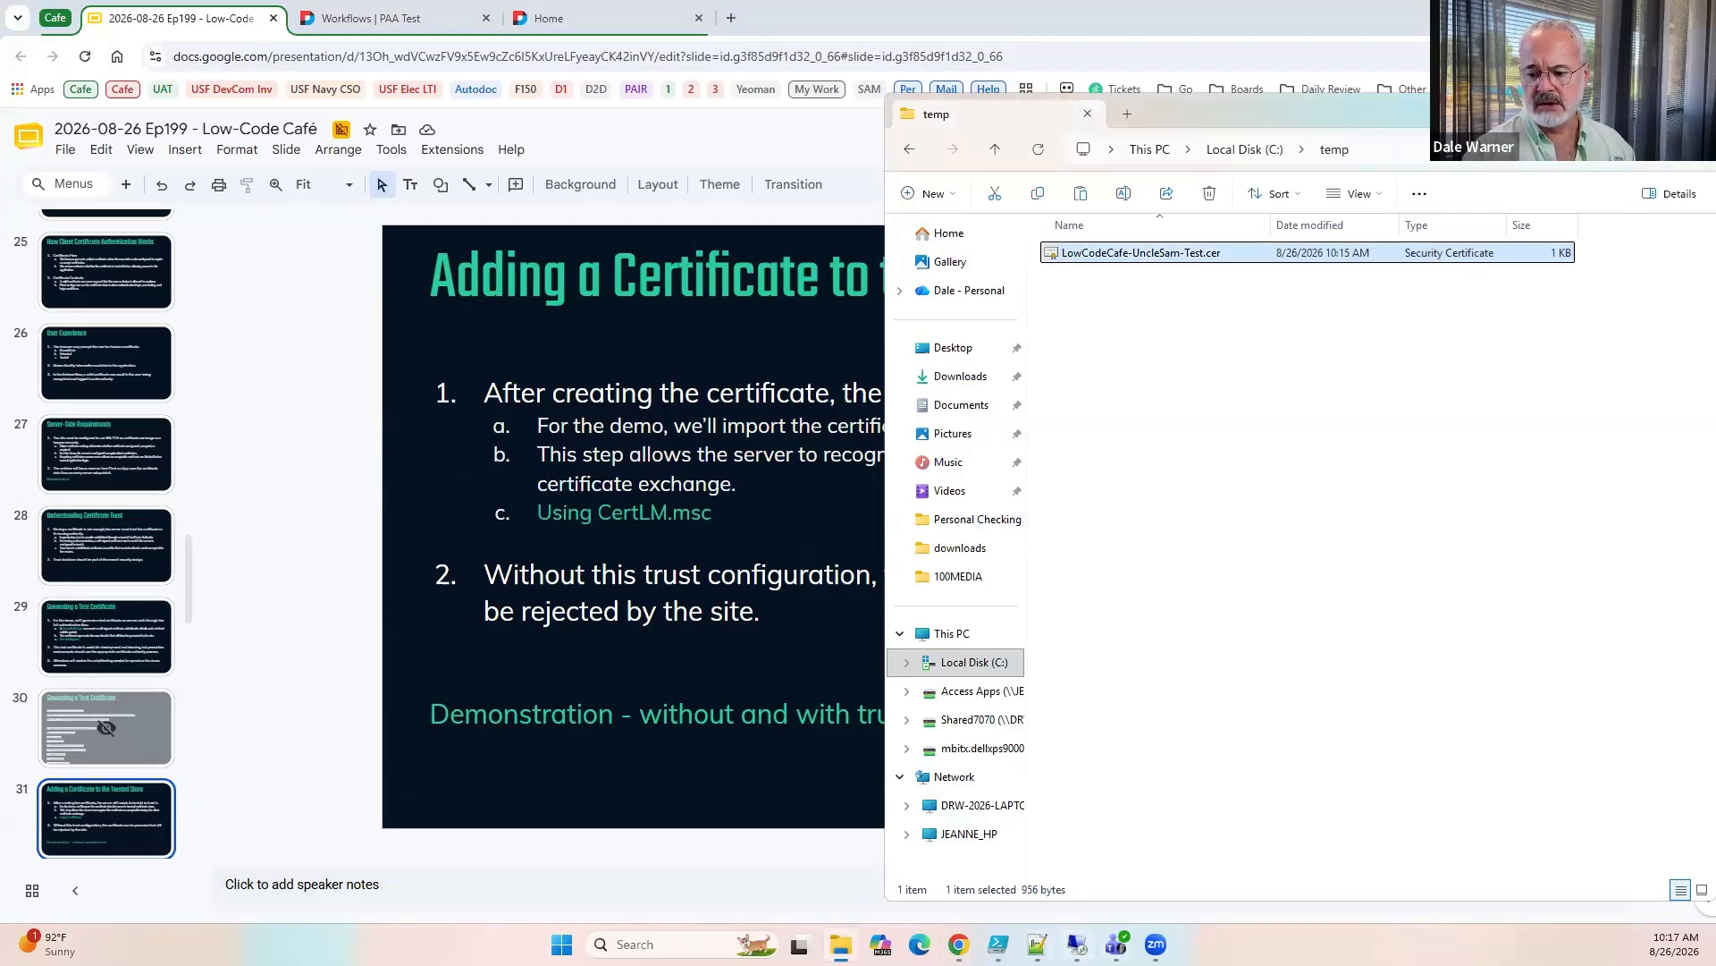
click(1078, 944)
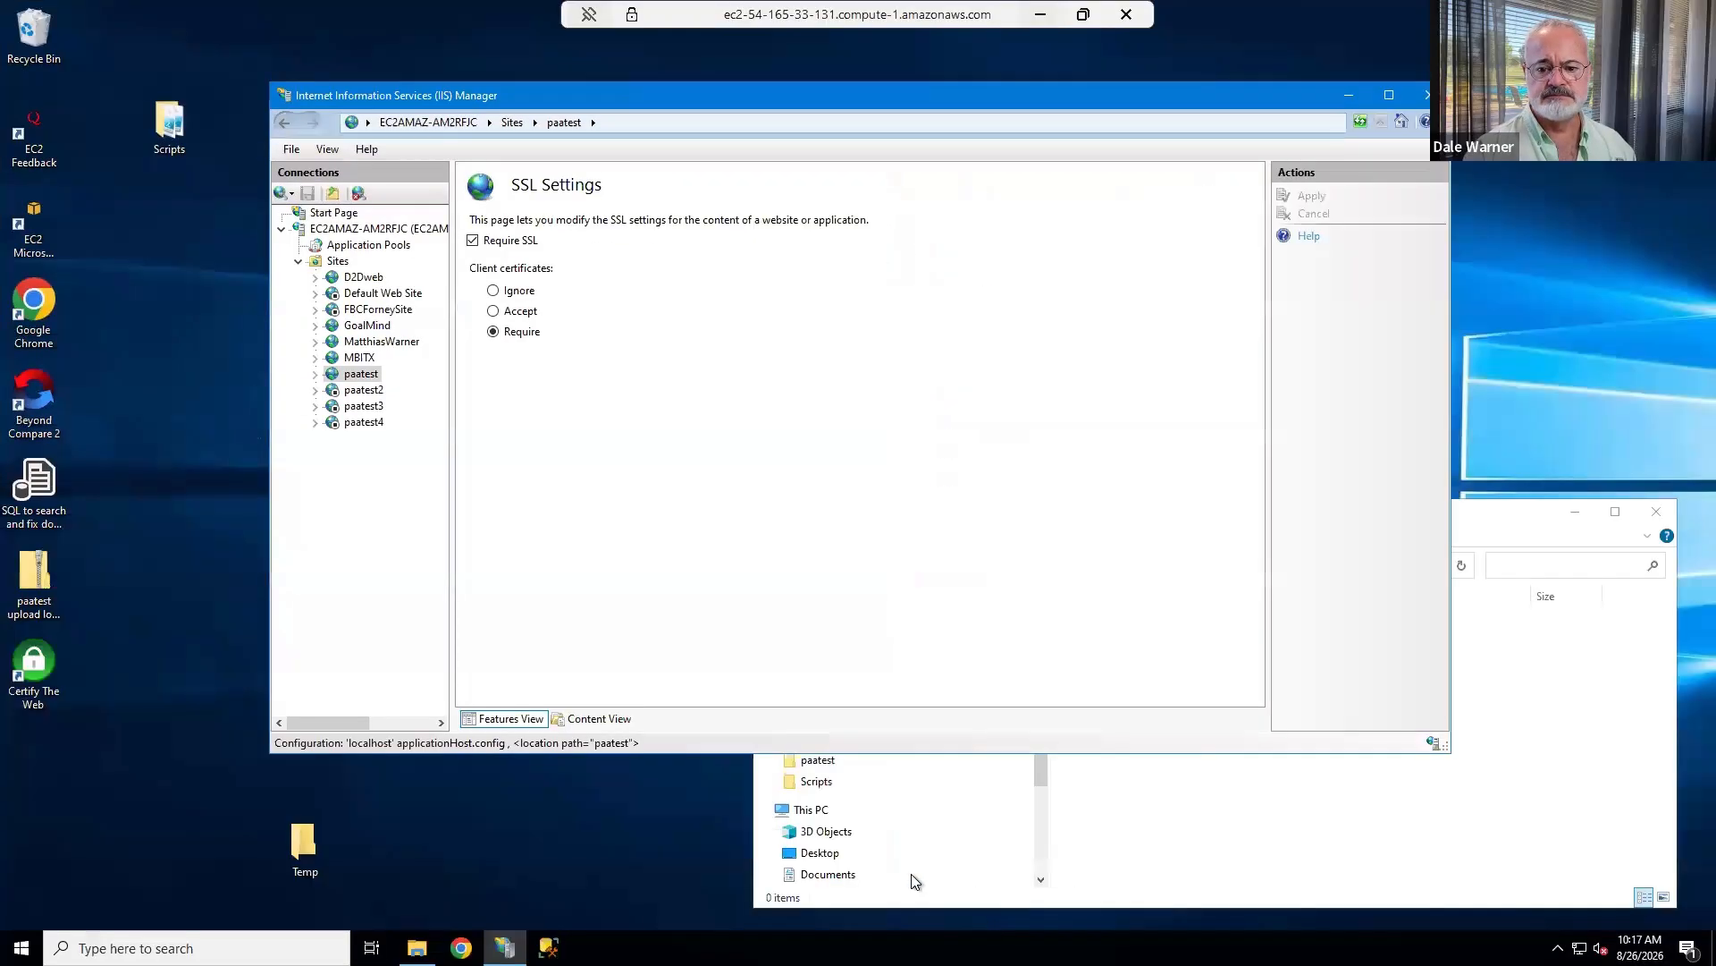
click(1241, 846)
right_click(1128, 673)
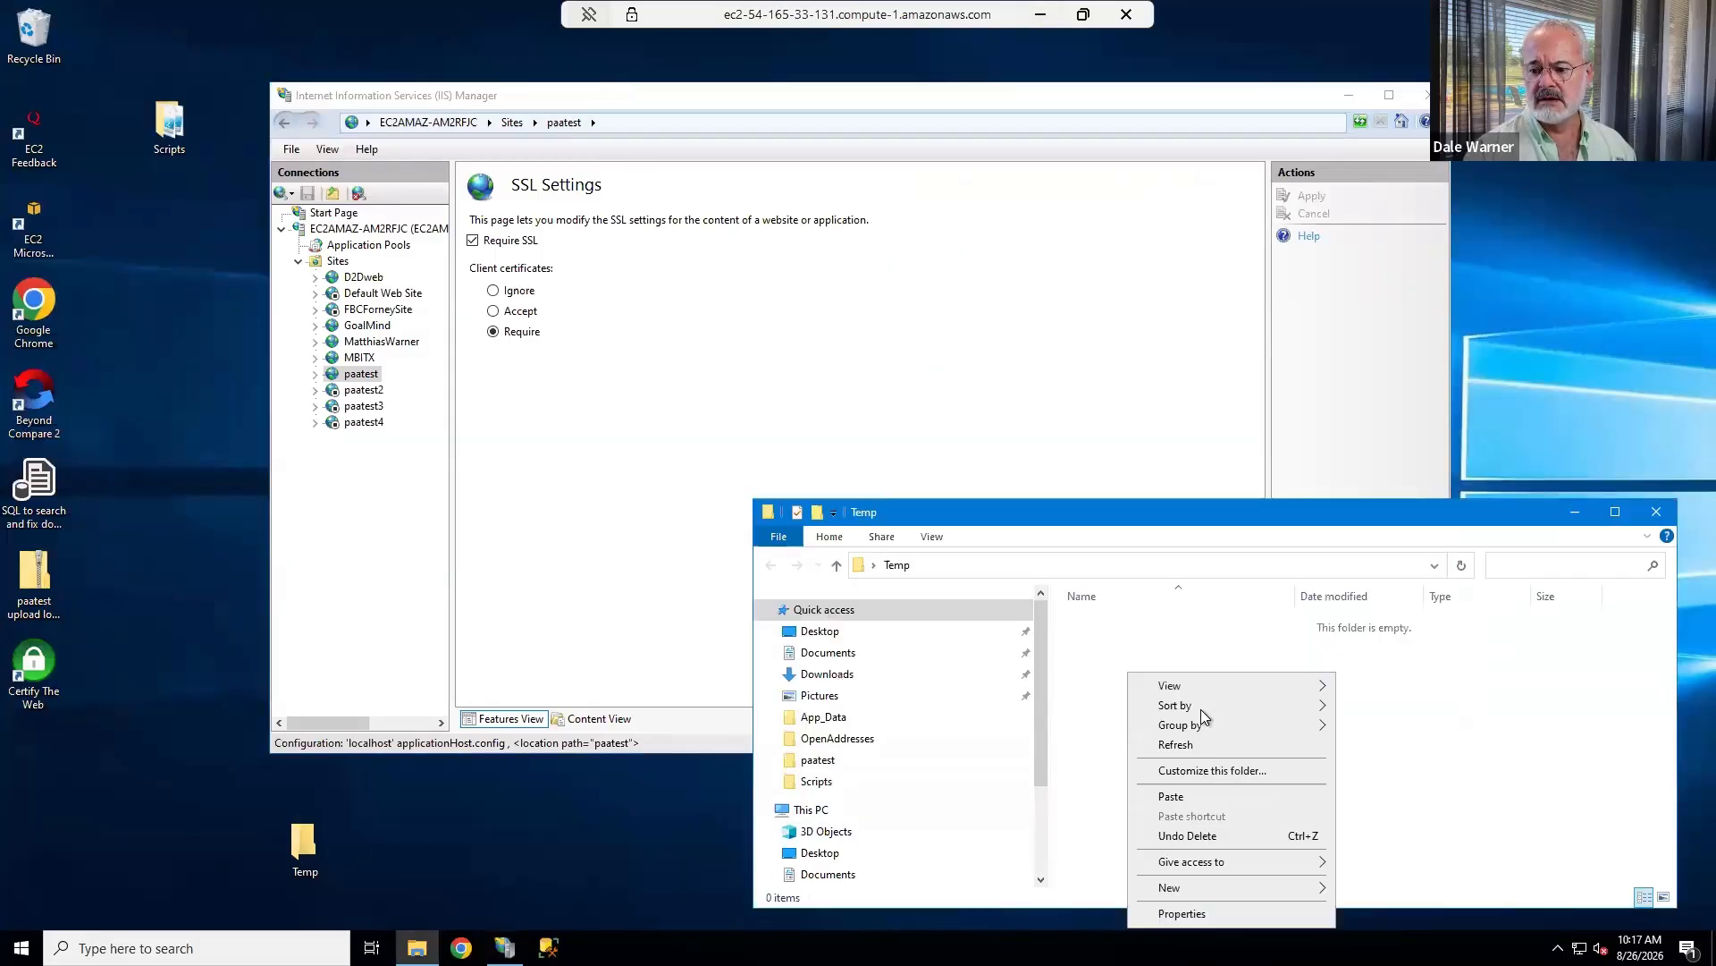
click(1176, 794)
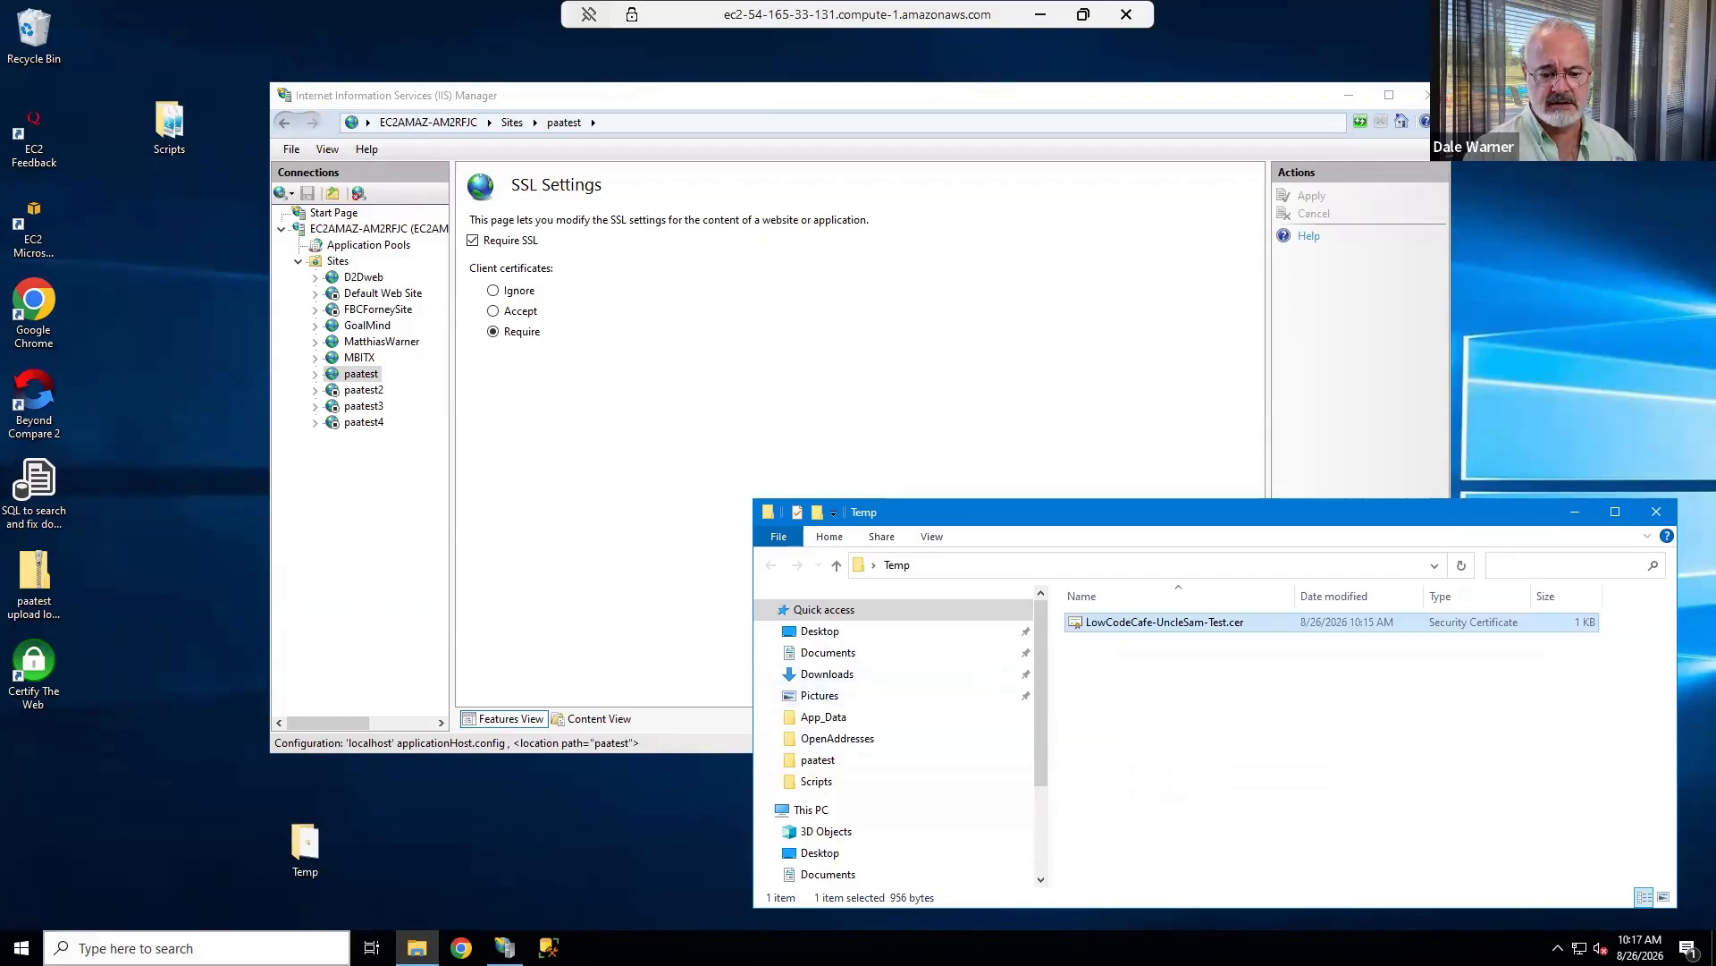
Open certlm.msc on the remote server and move its window up over the IIS Manager window.
click(179, 947)
text(cert)
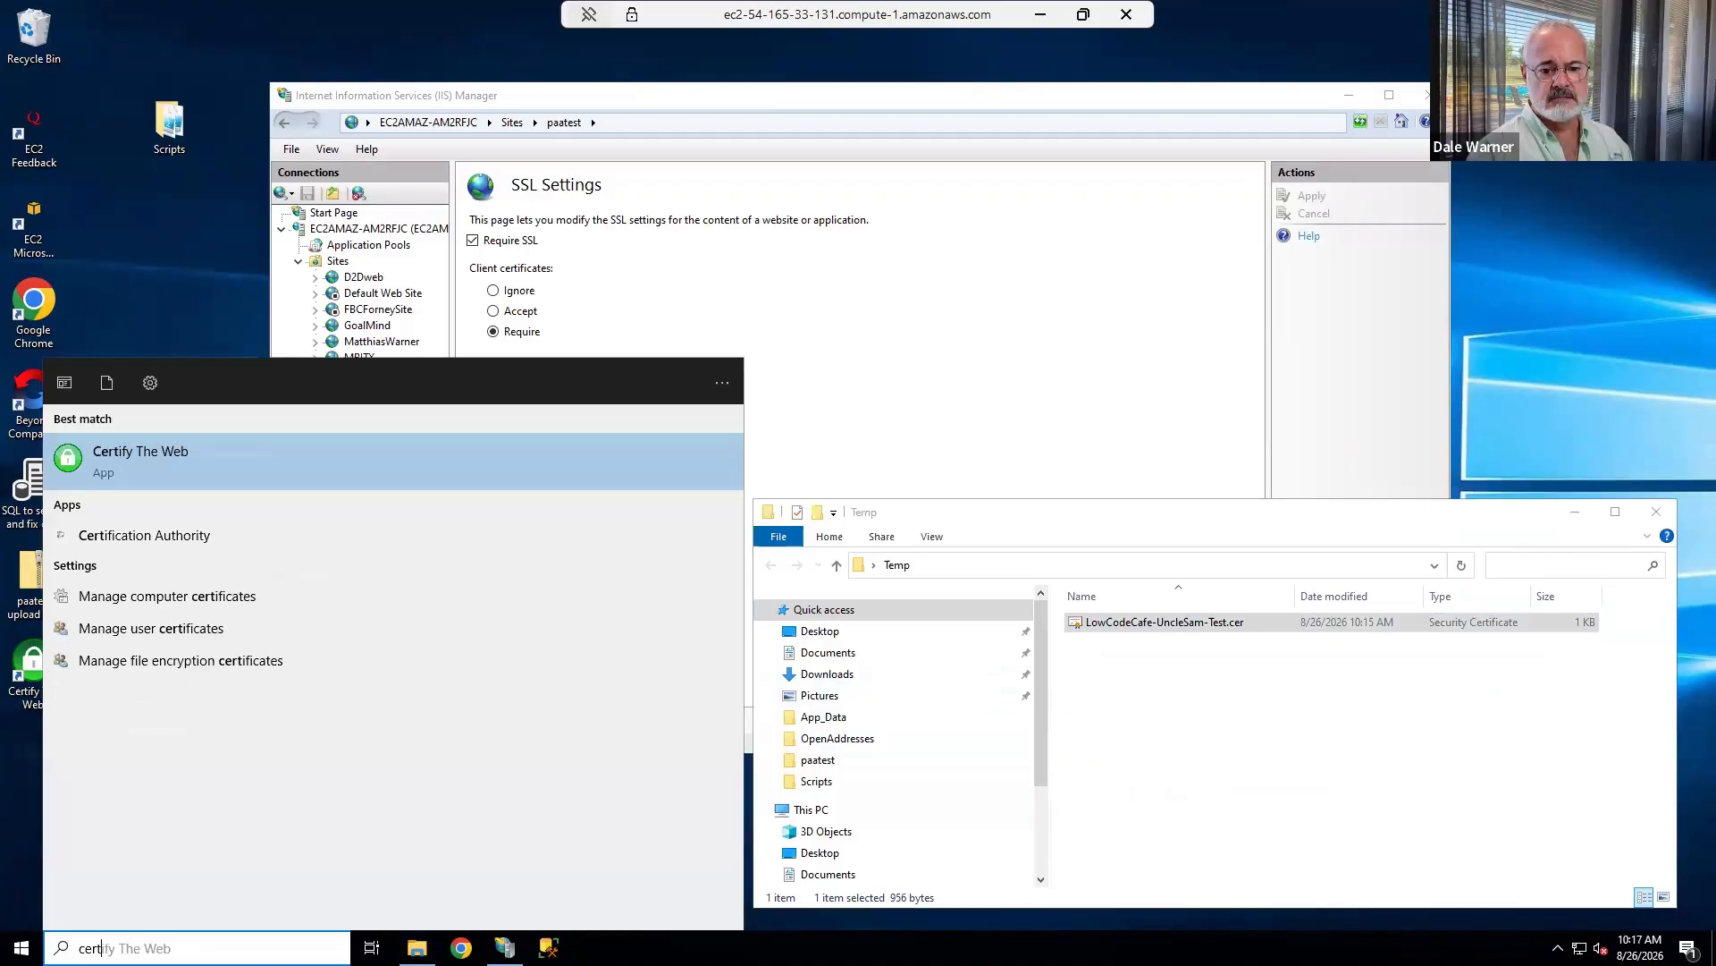
text(m)
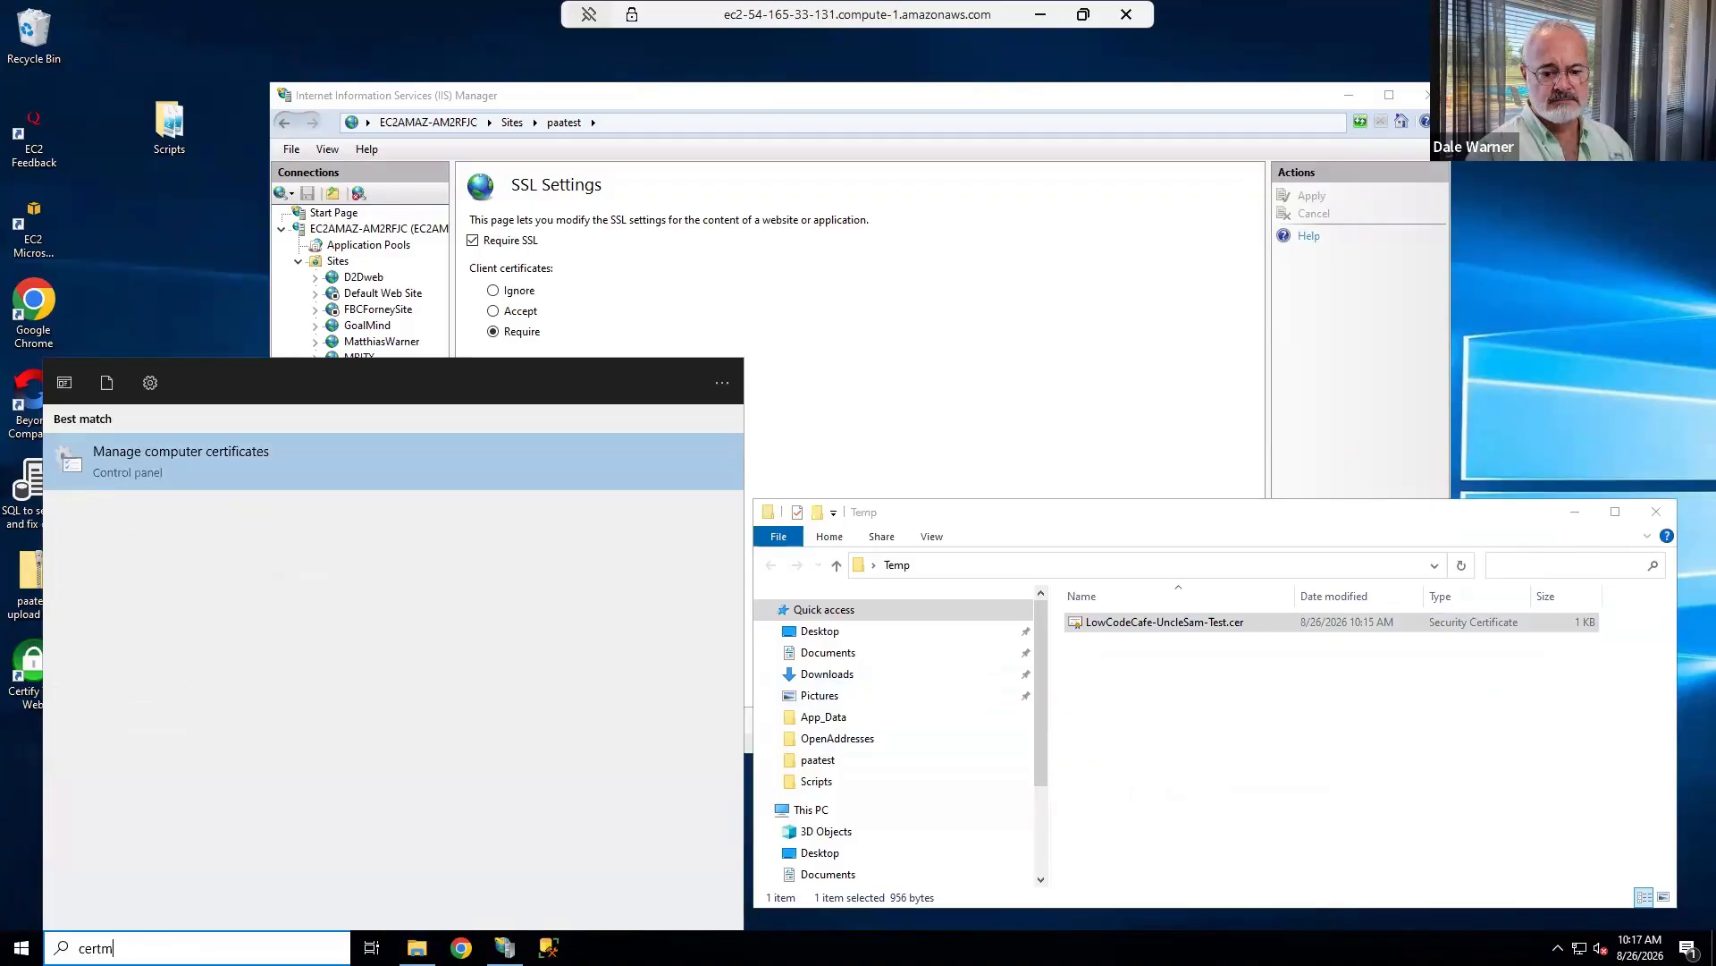
key(BackSpace)
text(lm.)
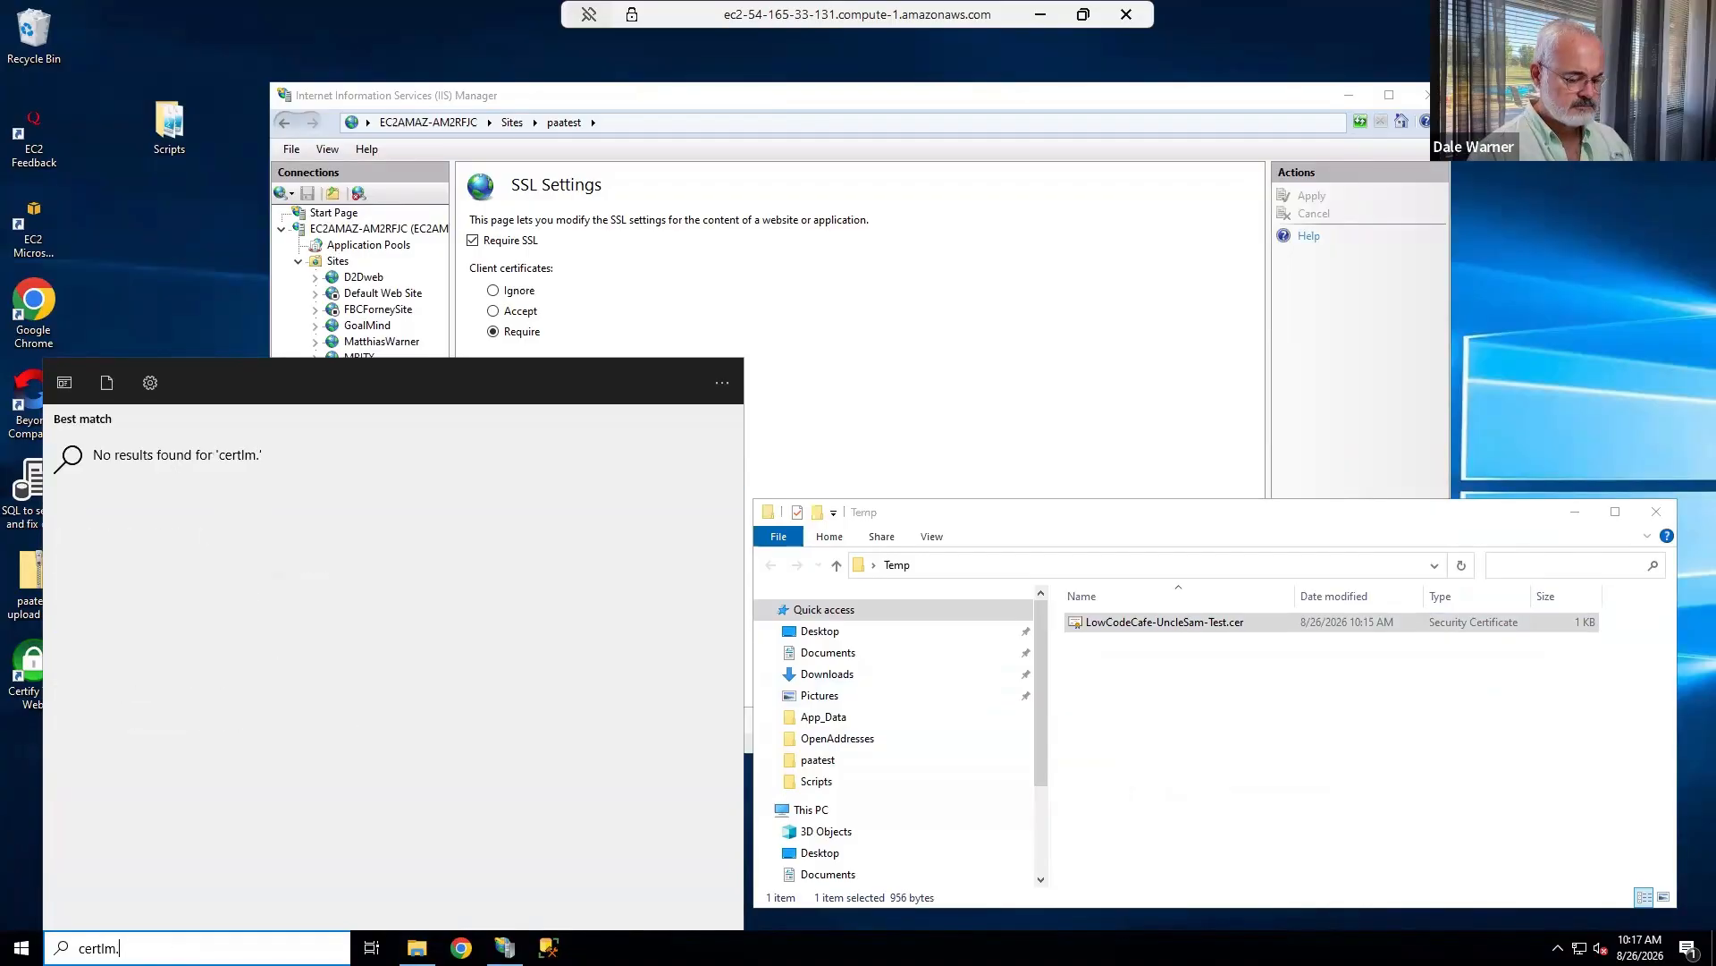
text(msc)
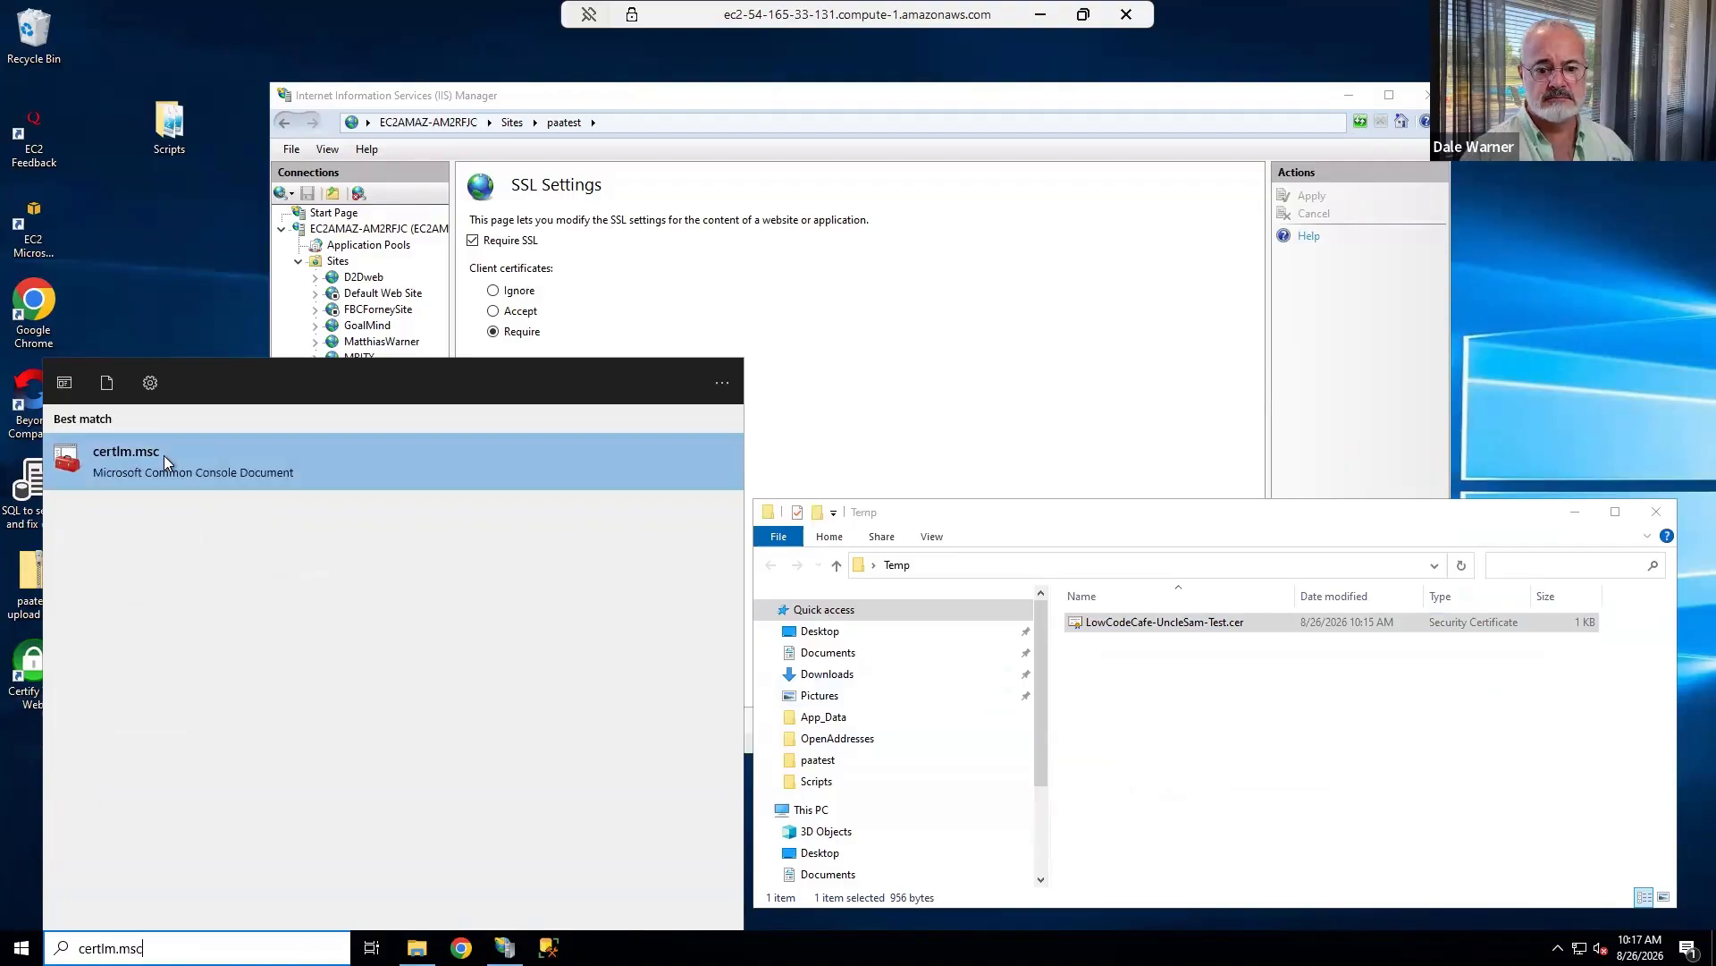
click(163, 460)
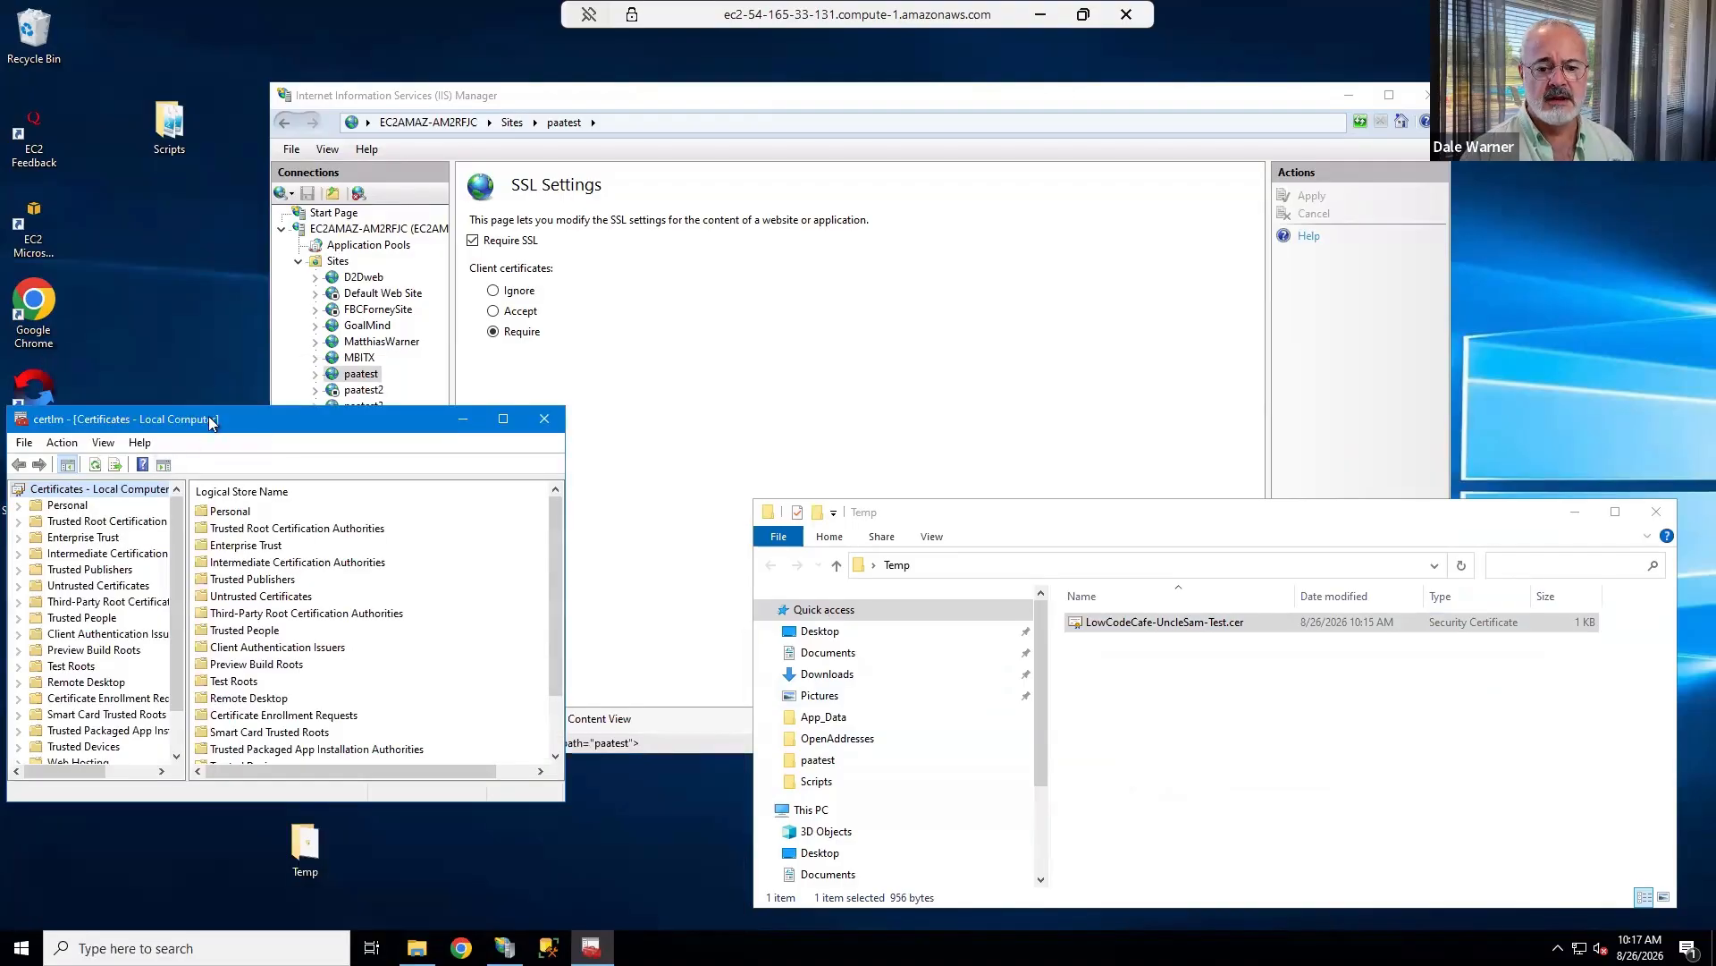
drag(212, 423, 424, 232)
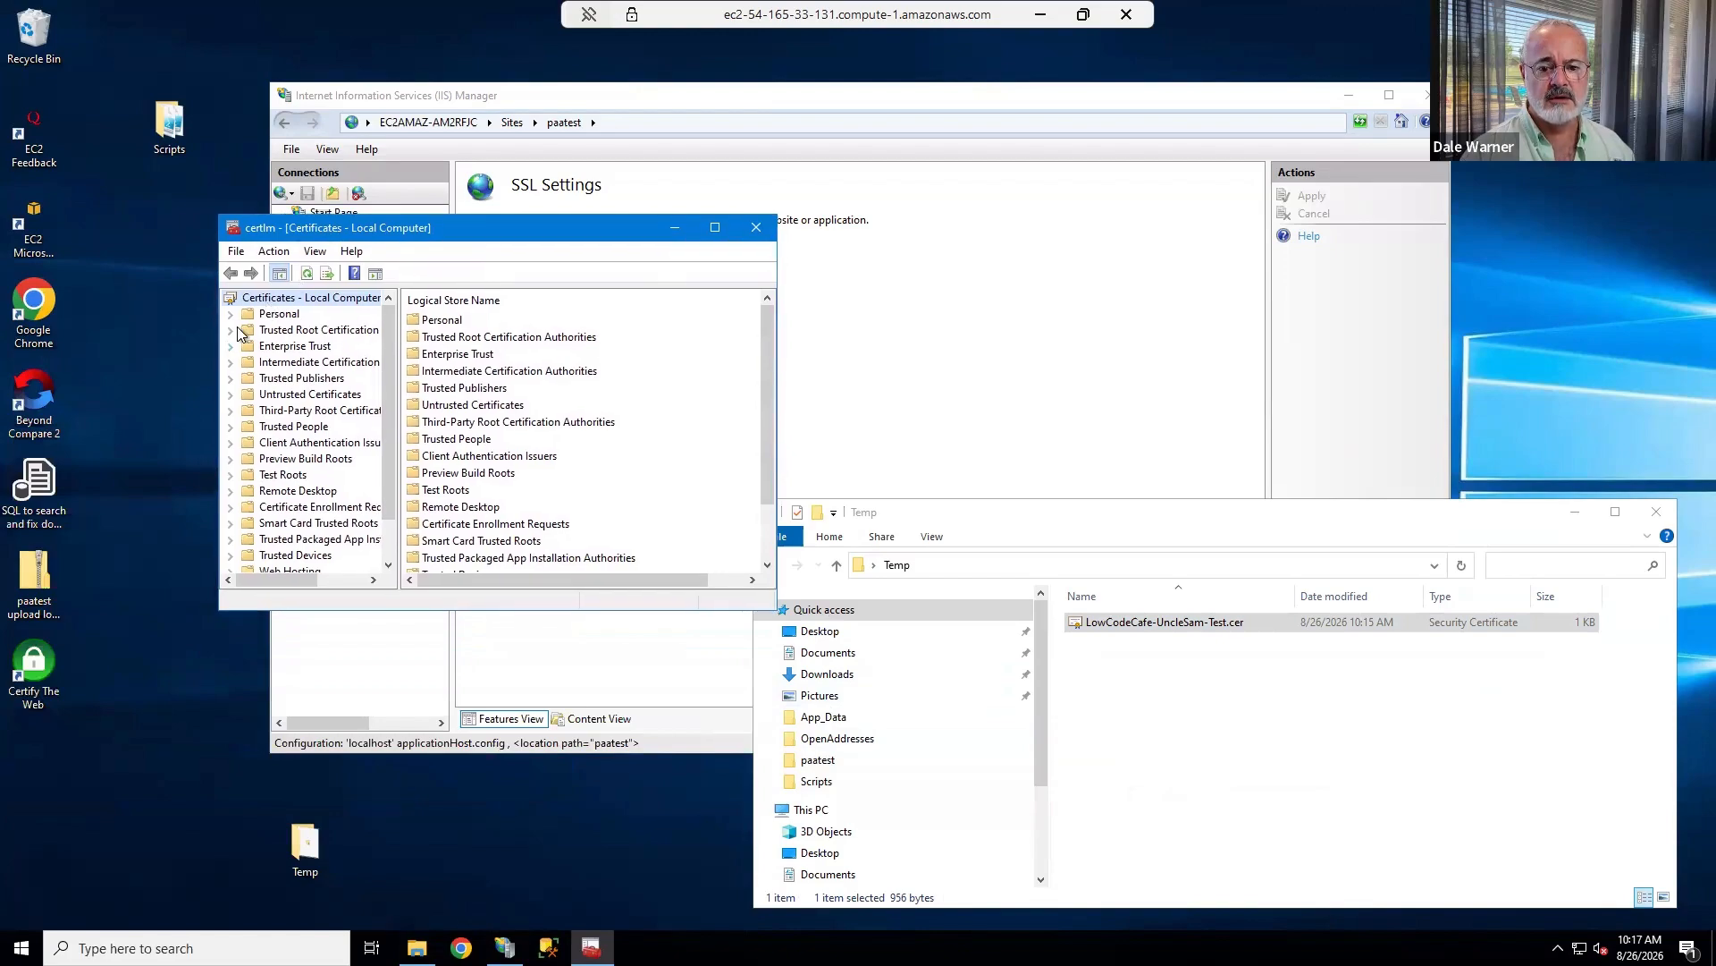
Open the Certificates folder under Trusted Root Certification Authorities and review the certificates in it.
click(231, 329)
click(295, 330)
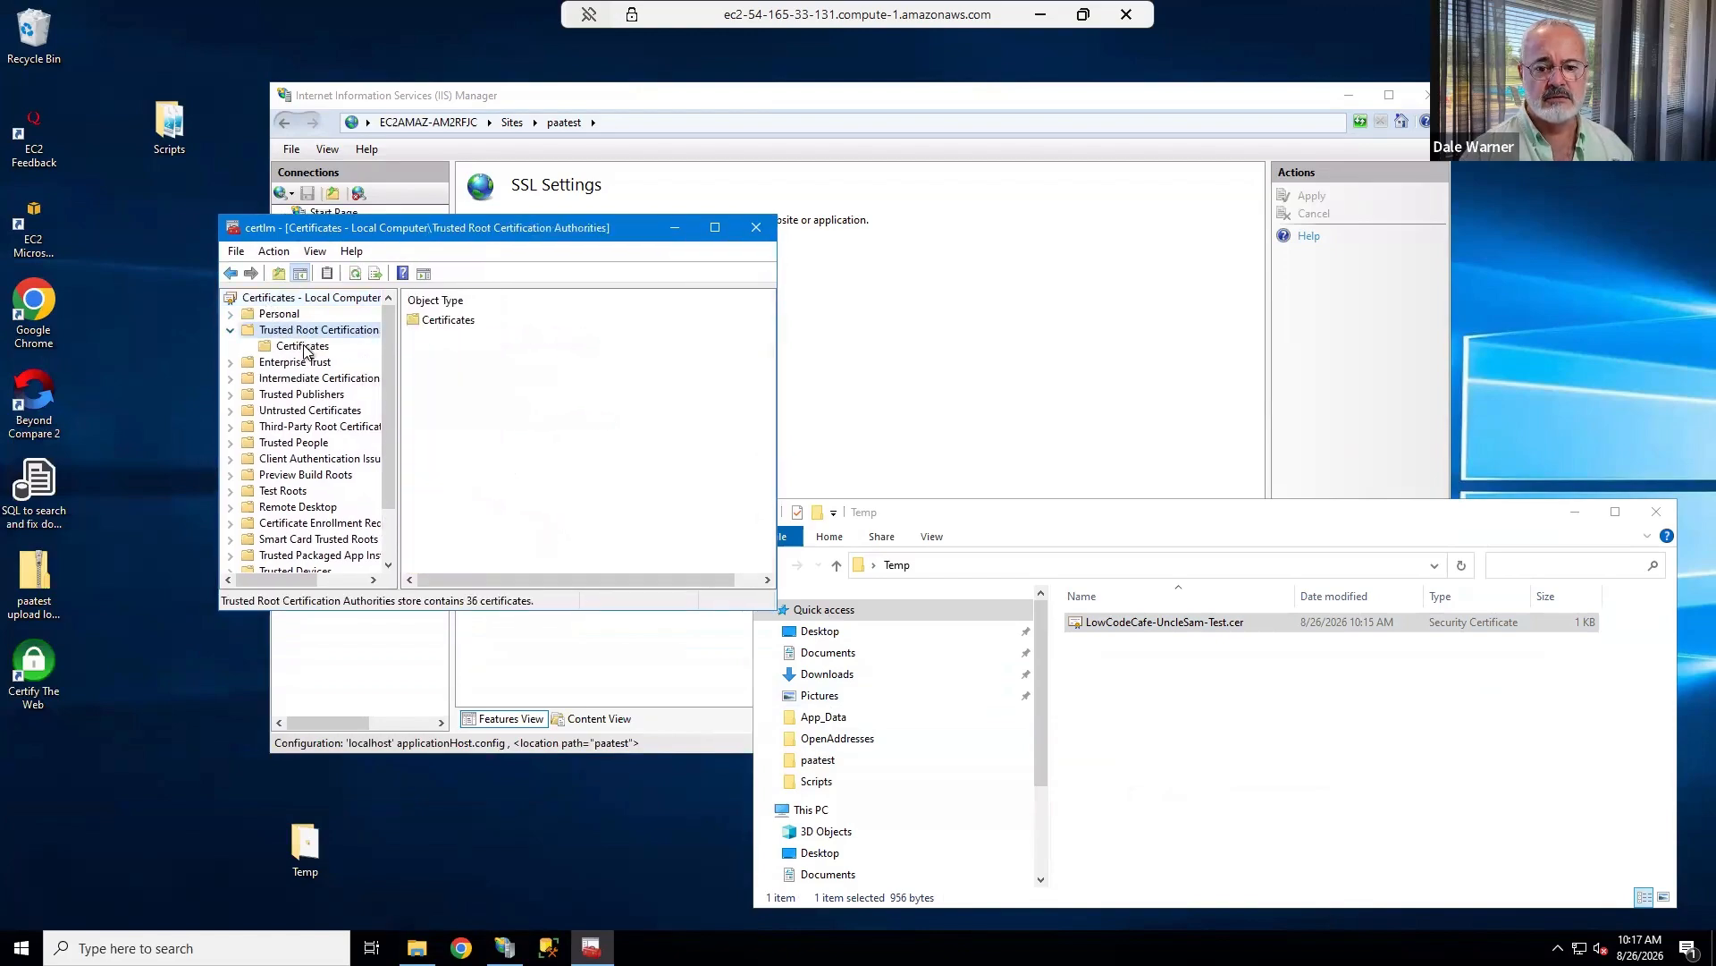
click(302, 348)
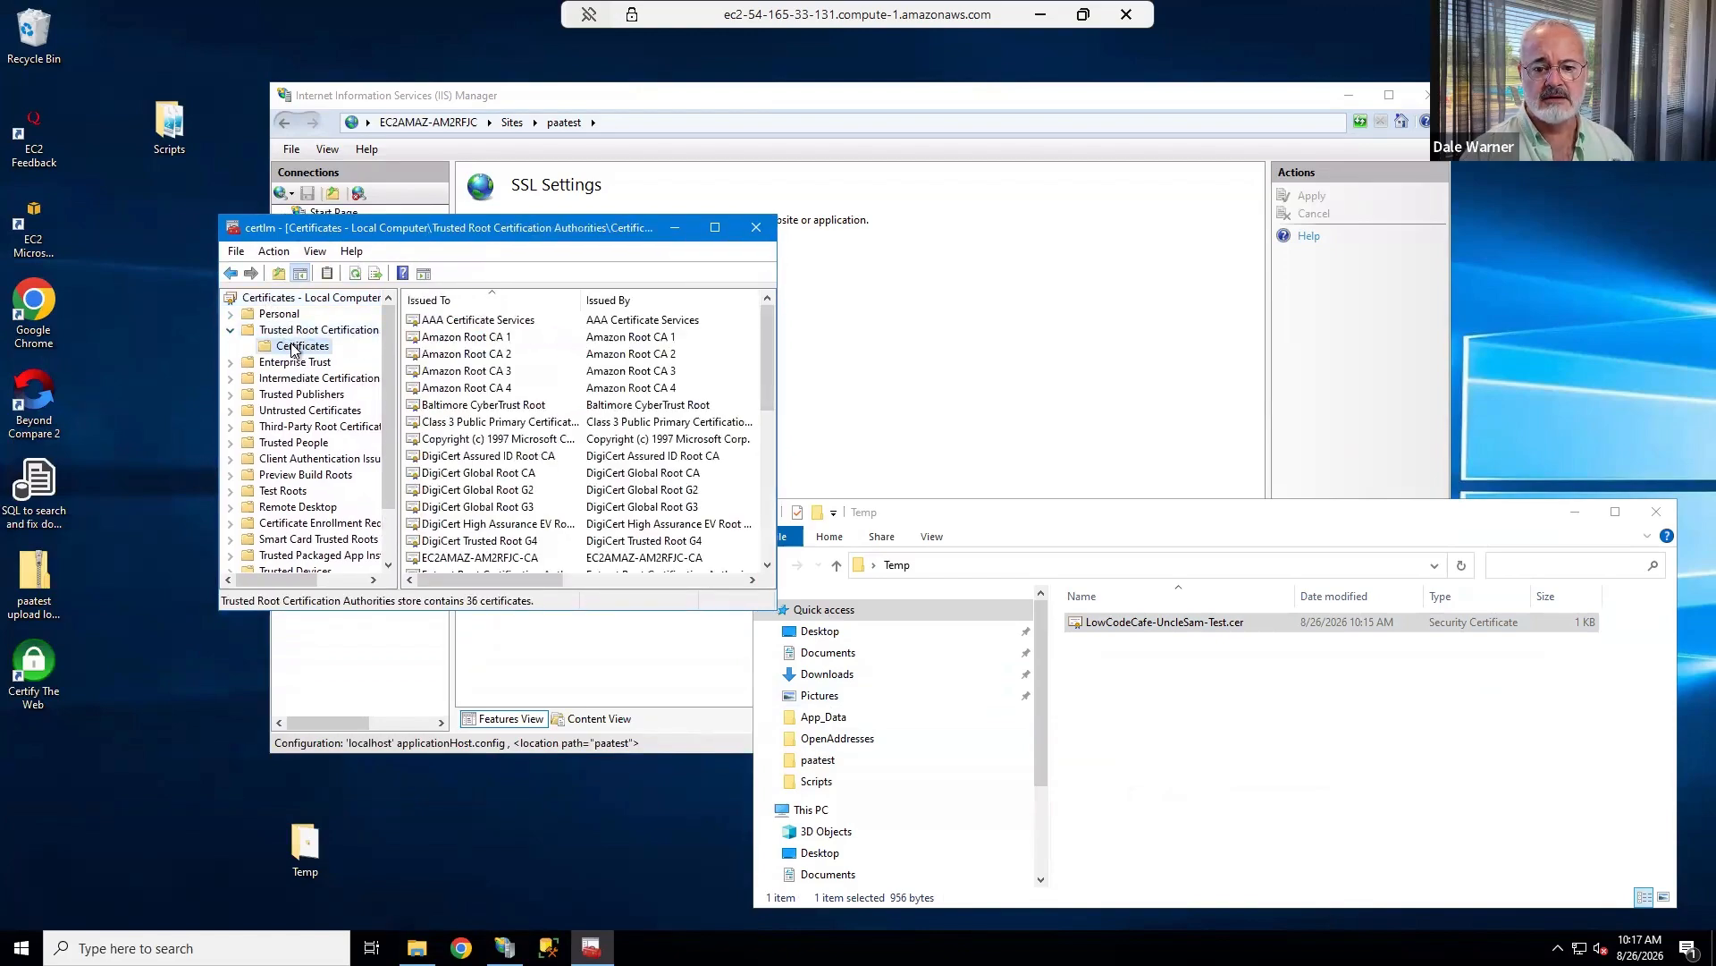
scroll(653, 445, down, 7)
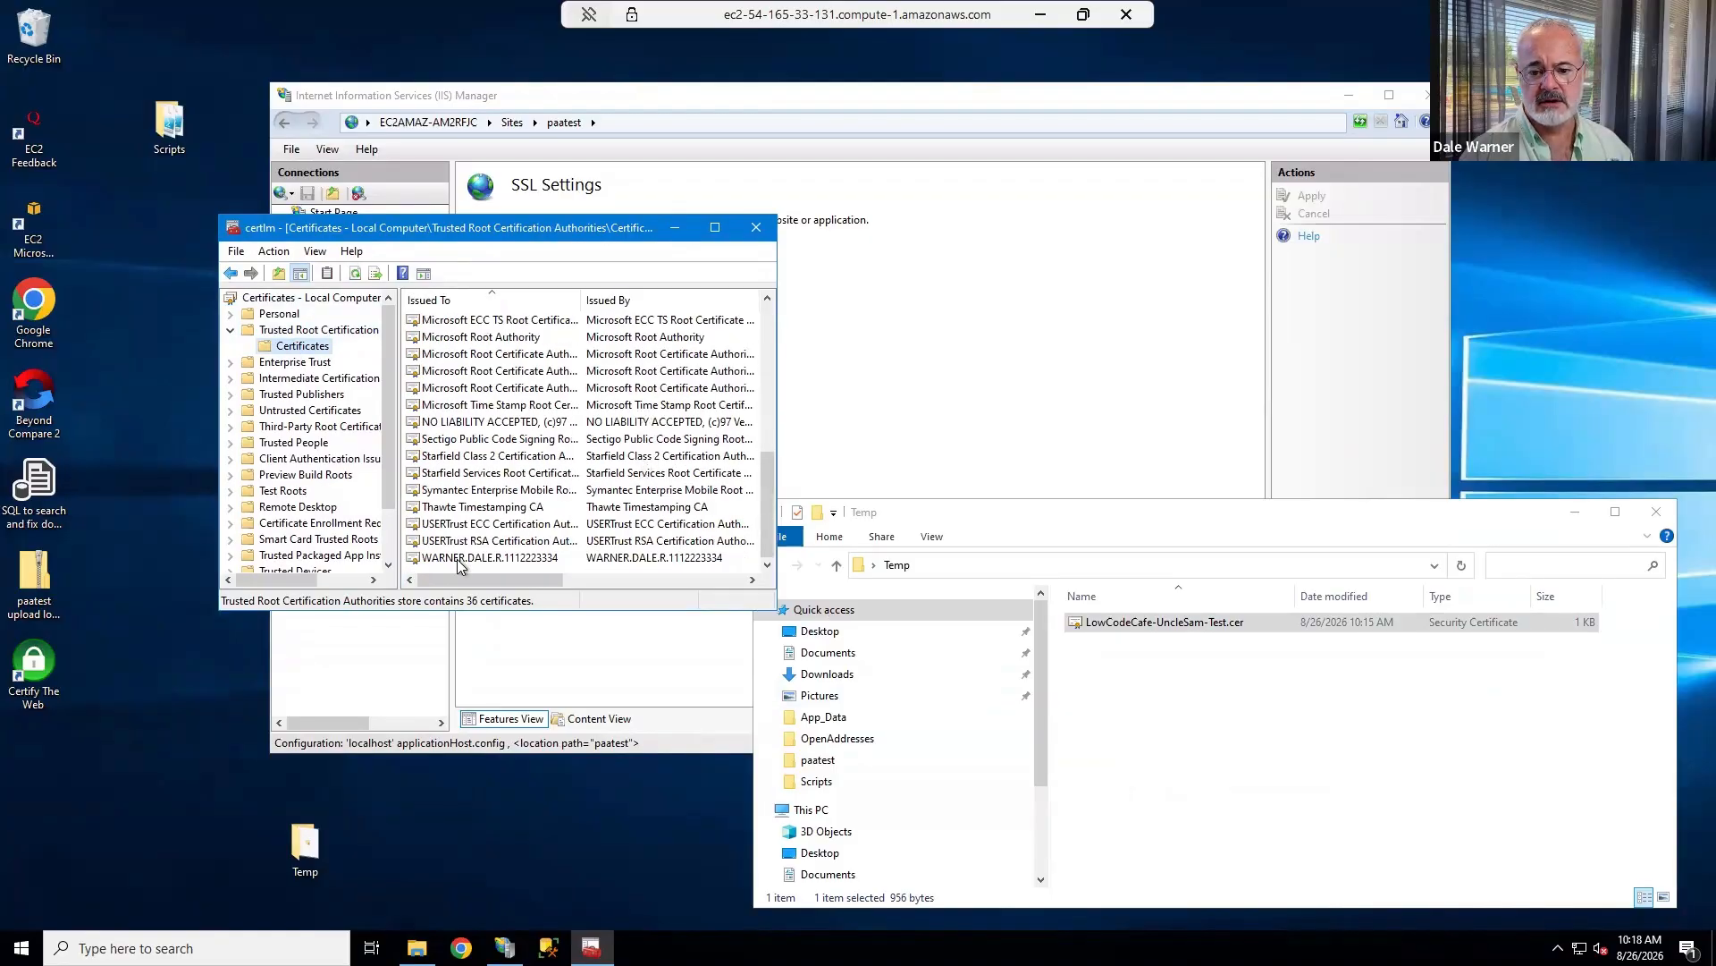
scroll(456, 508, up, 1)
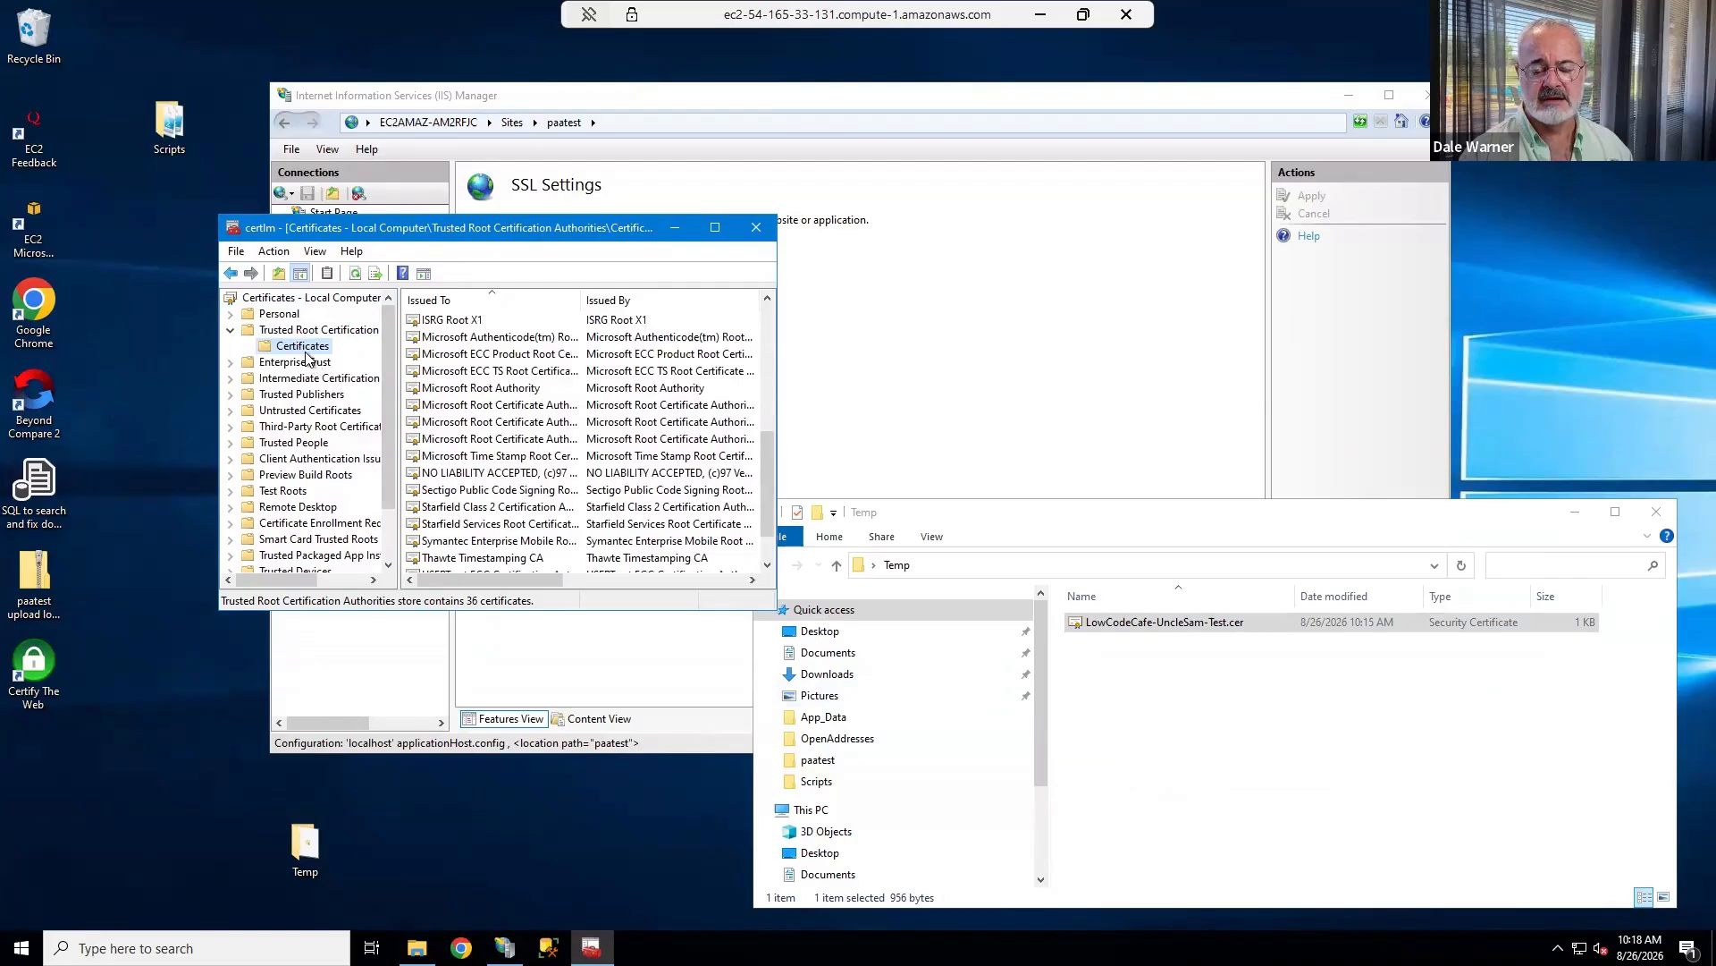
Import LowCodeCafe-UncleSam-Test.cer from the desktop Temp folder into the Trusted Root Certification Authorities store.
mouse_move(378, 361)
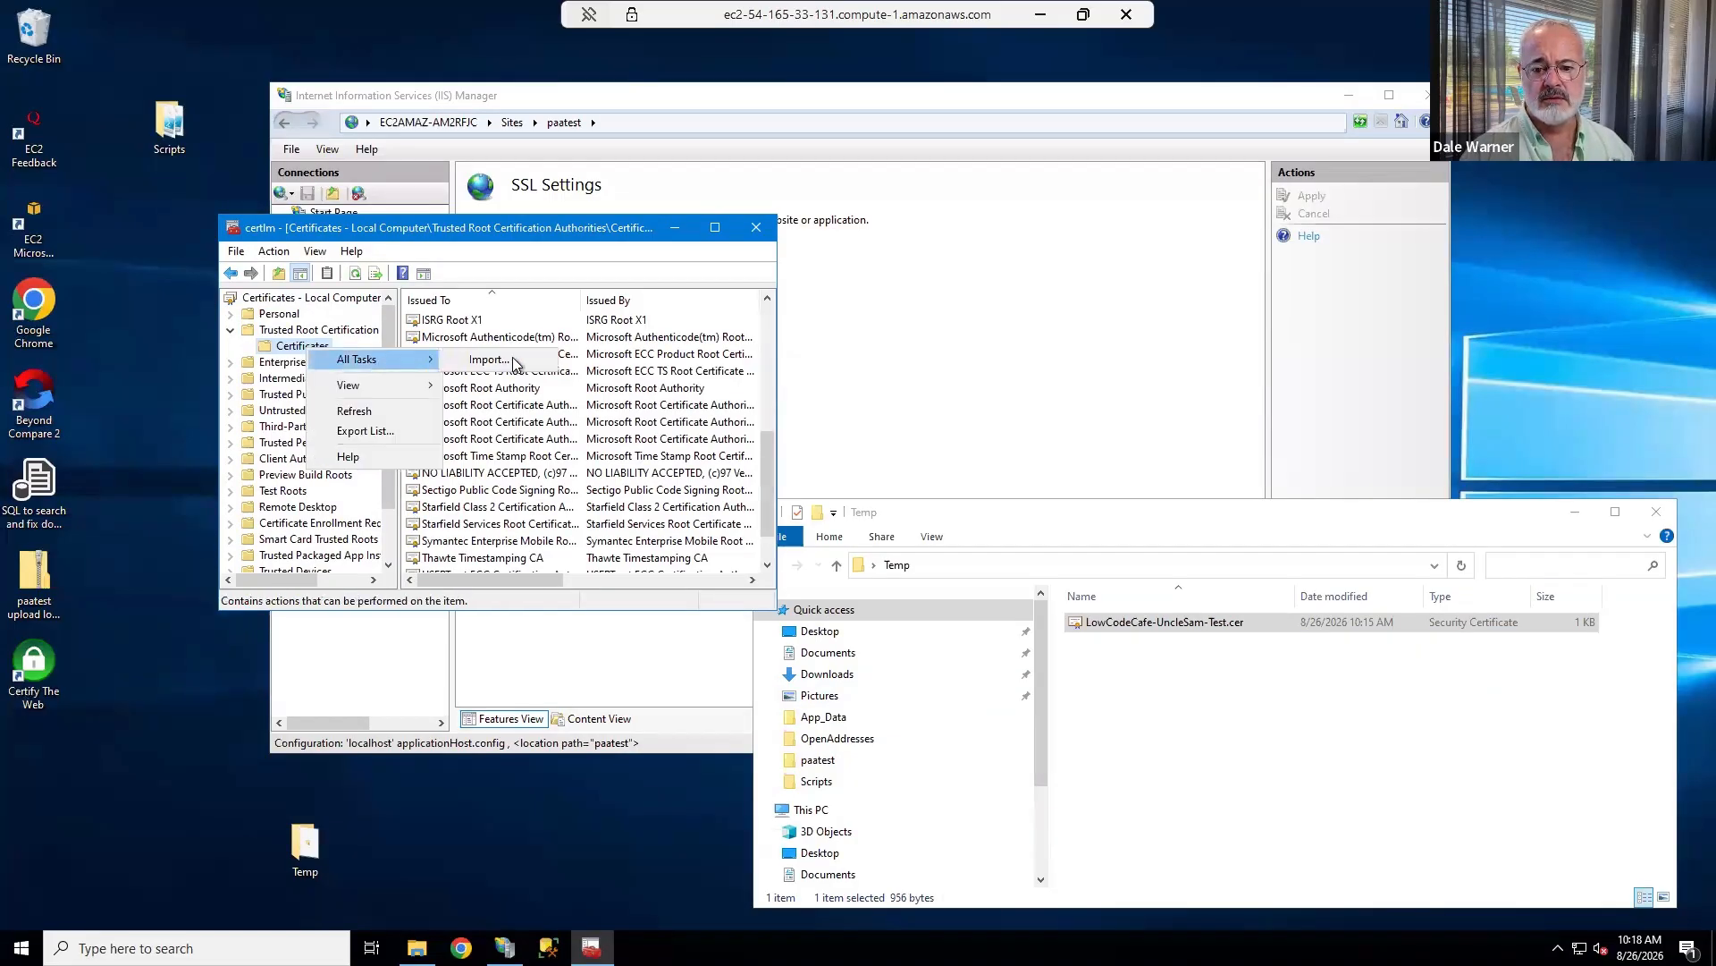
click(469, 360)
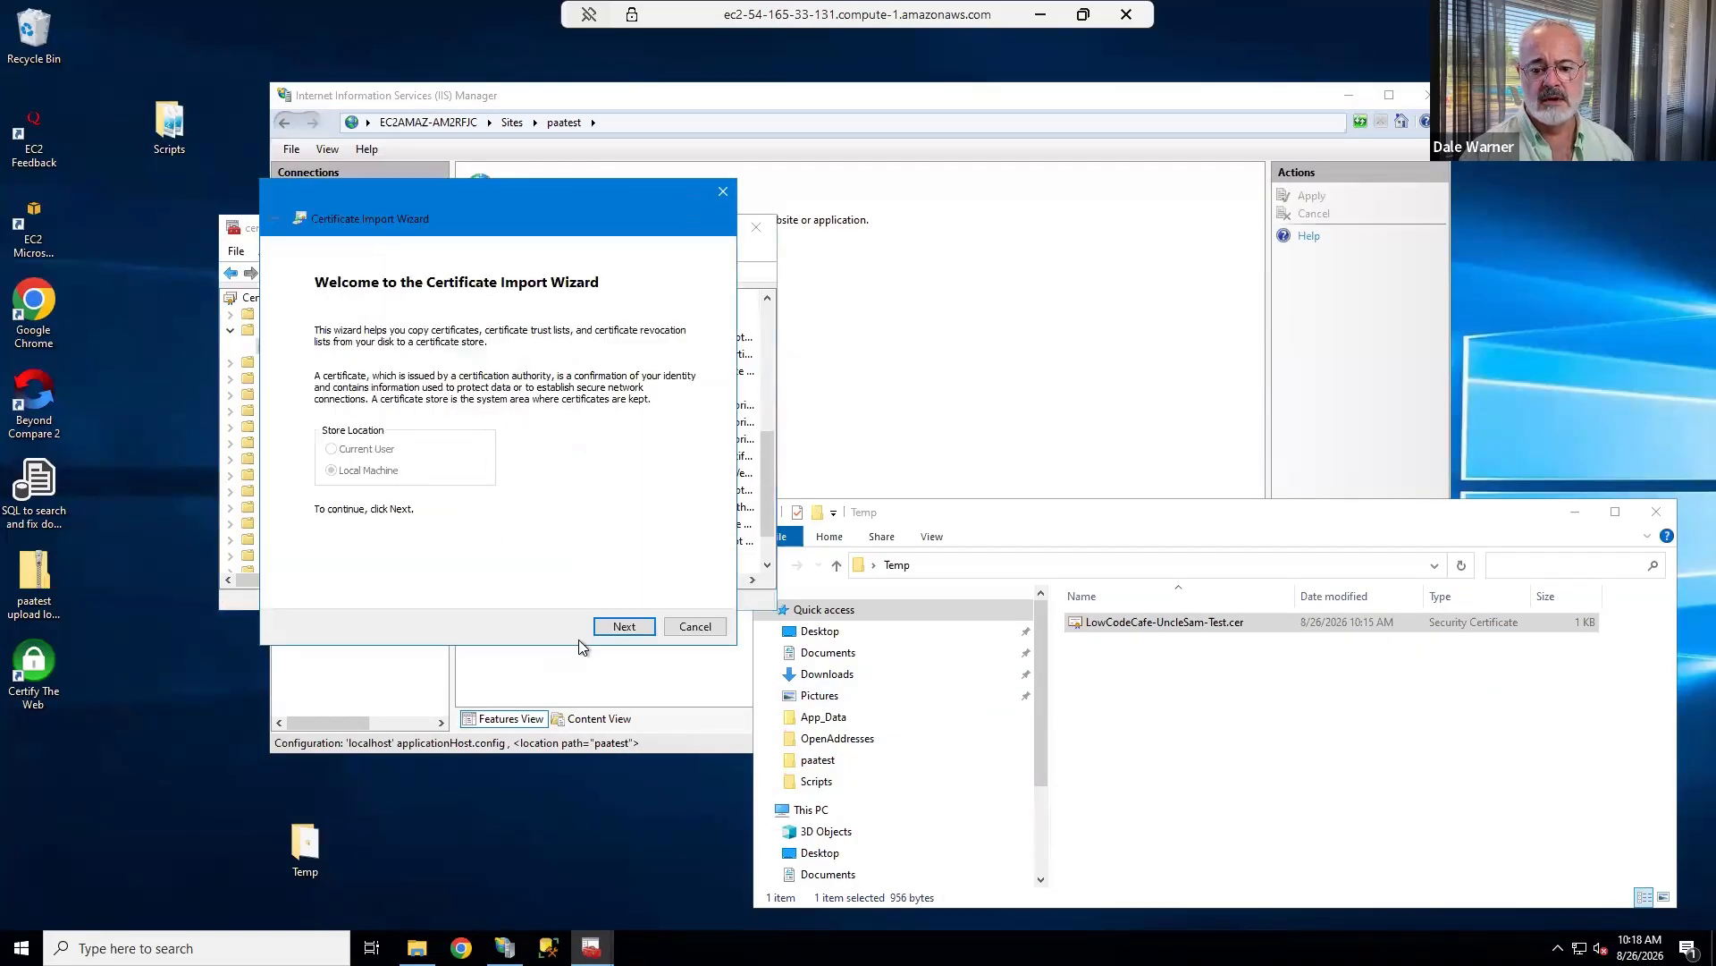
click(624, 627)
click(656, 360)
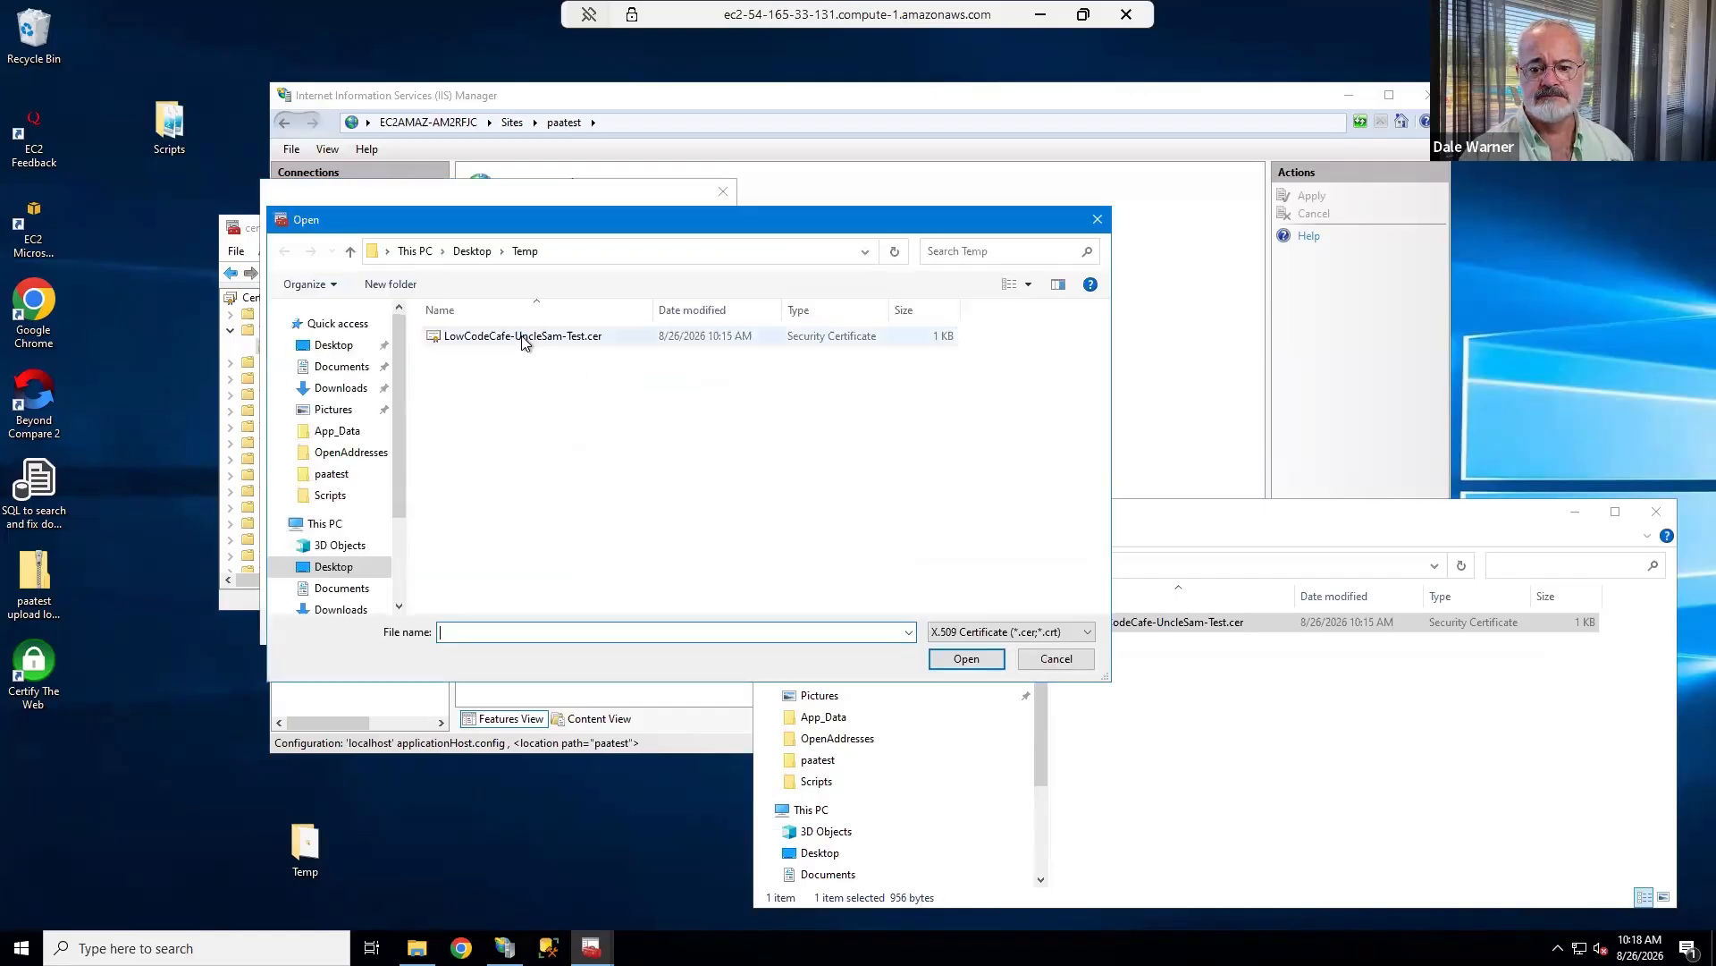
double_click(524, 338)
click(624, 625)
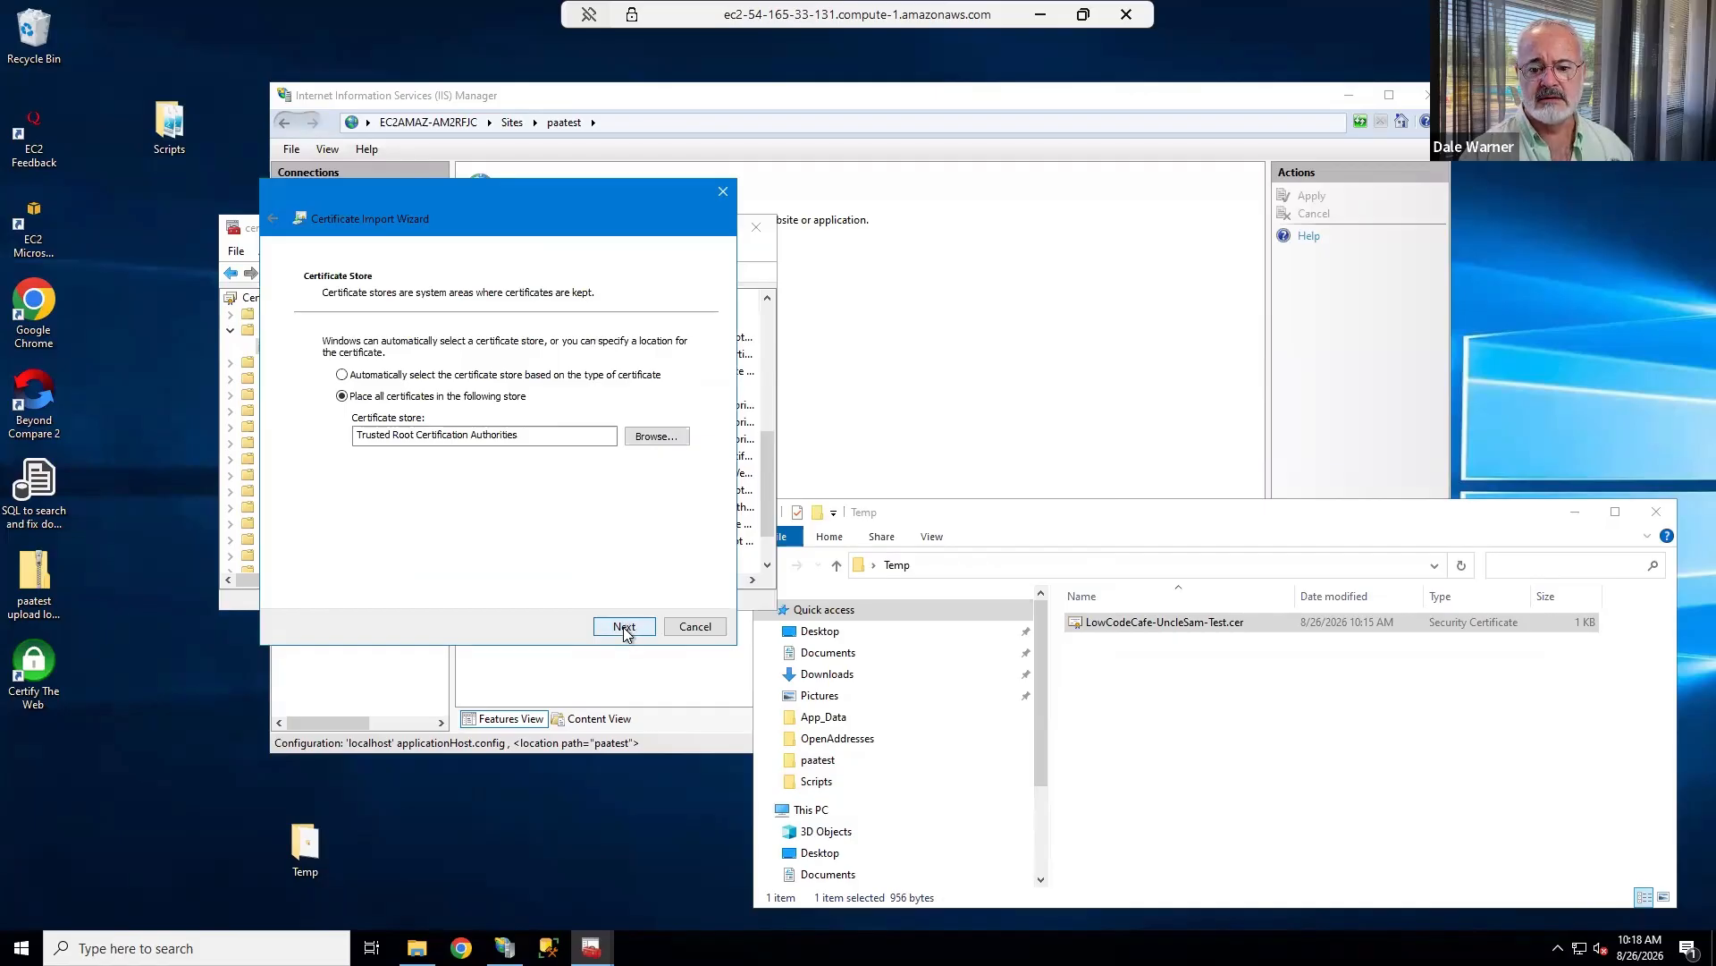
click(624, 629)
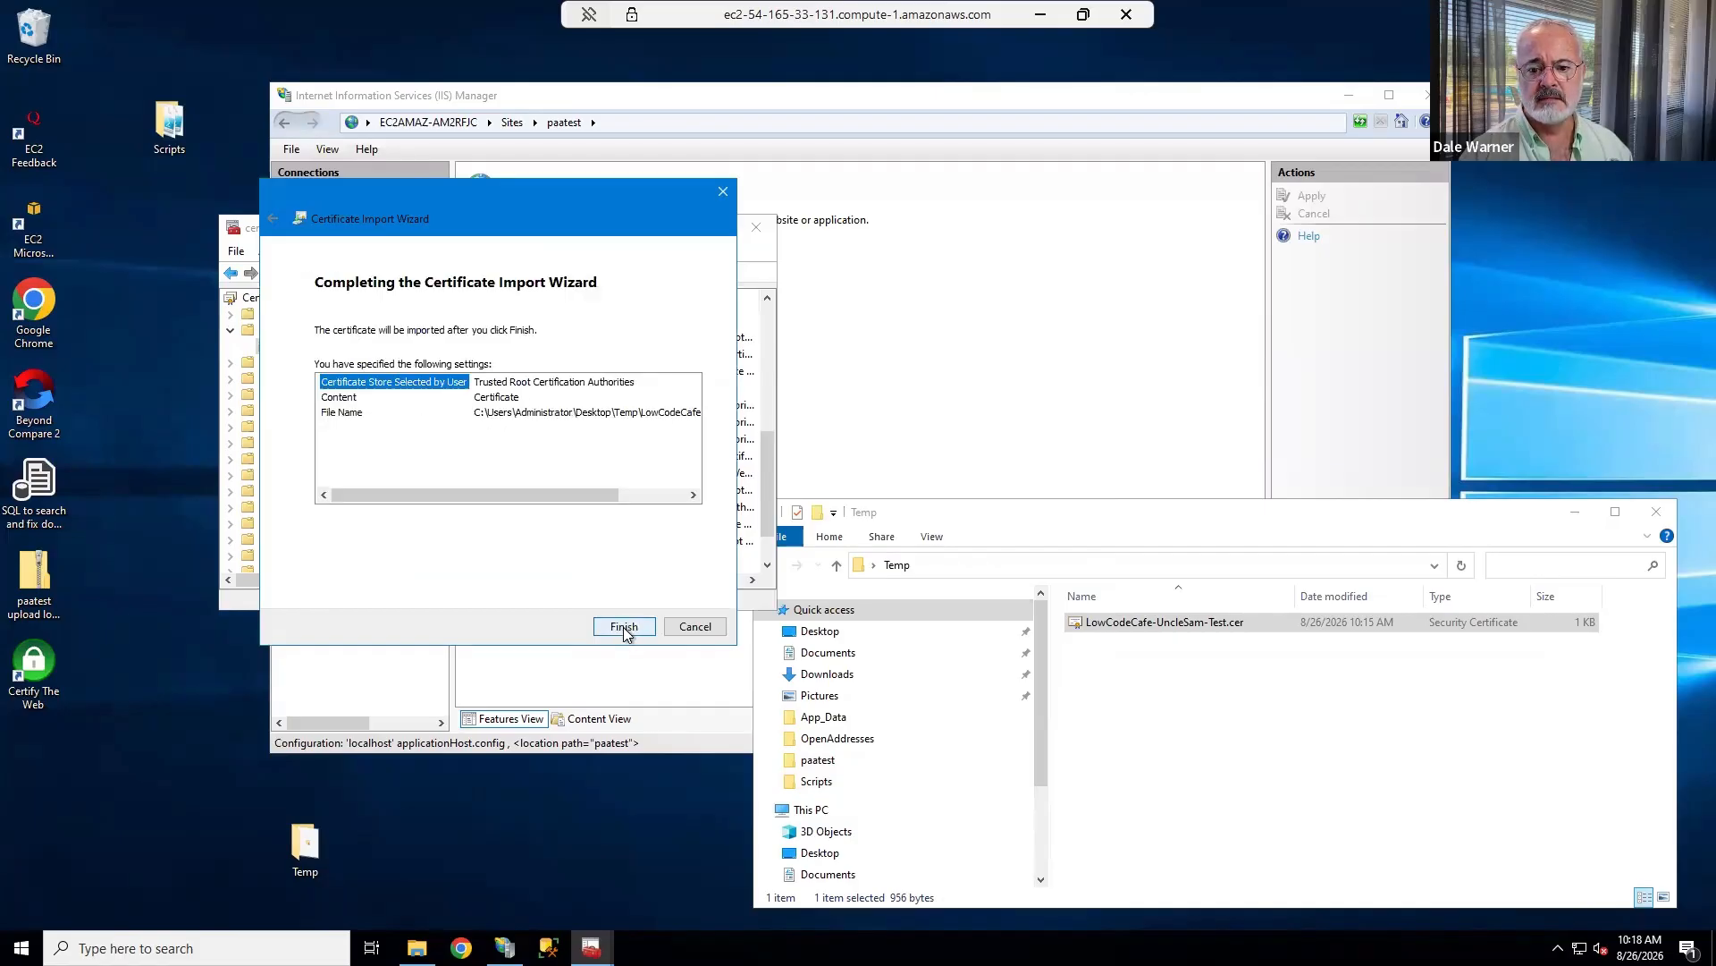
click(624, 630)
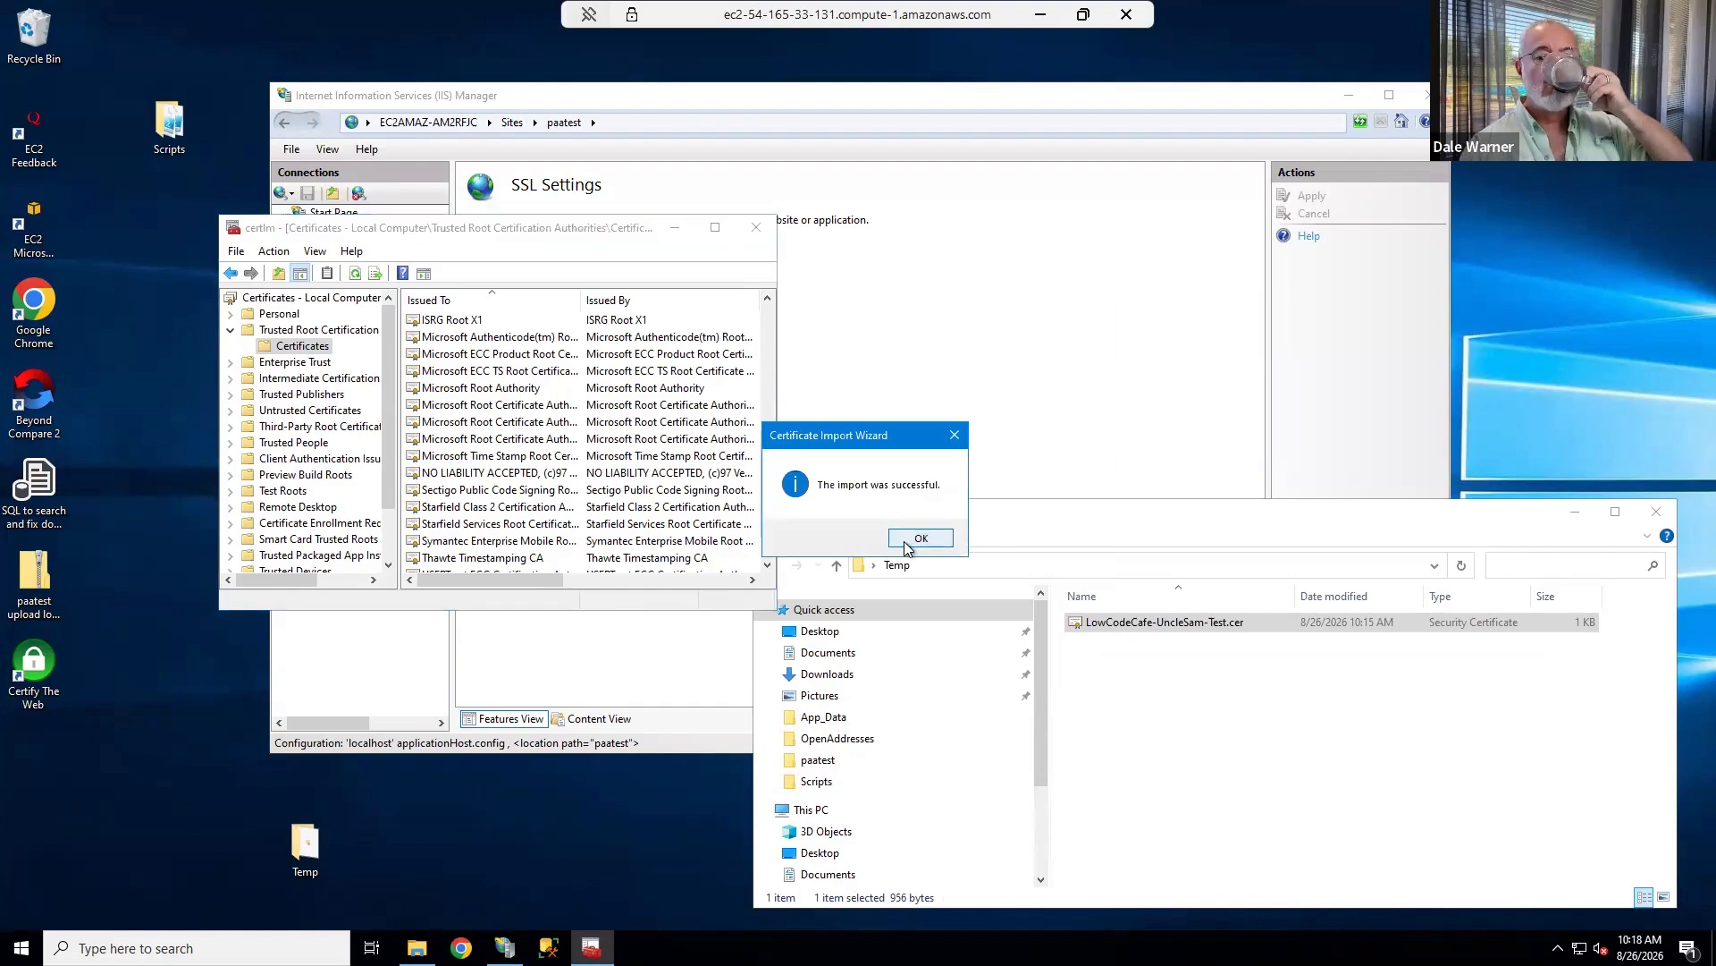
click(920, 538)
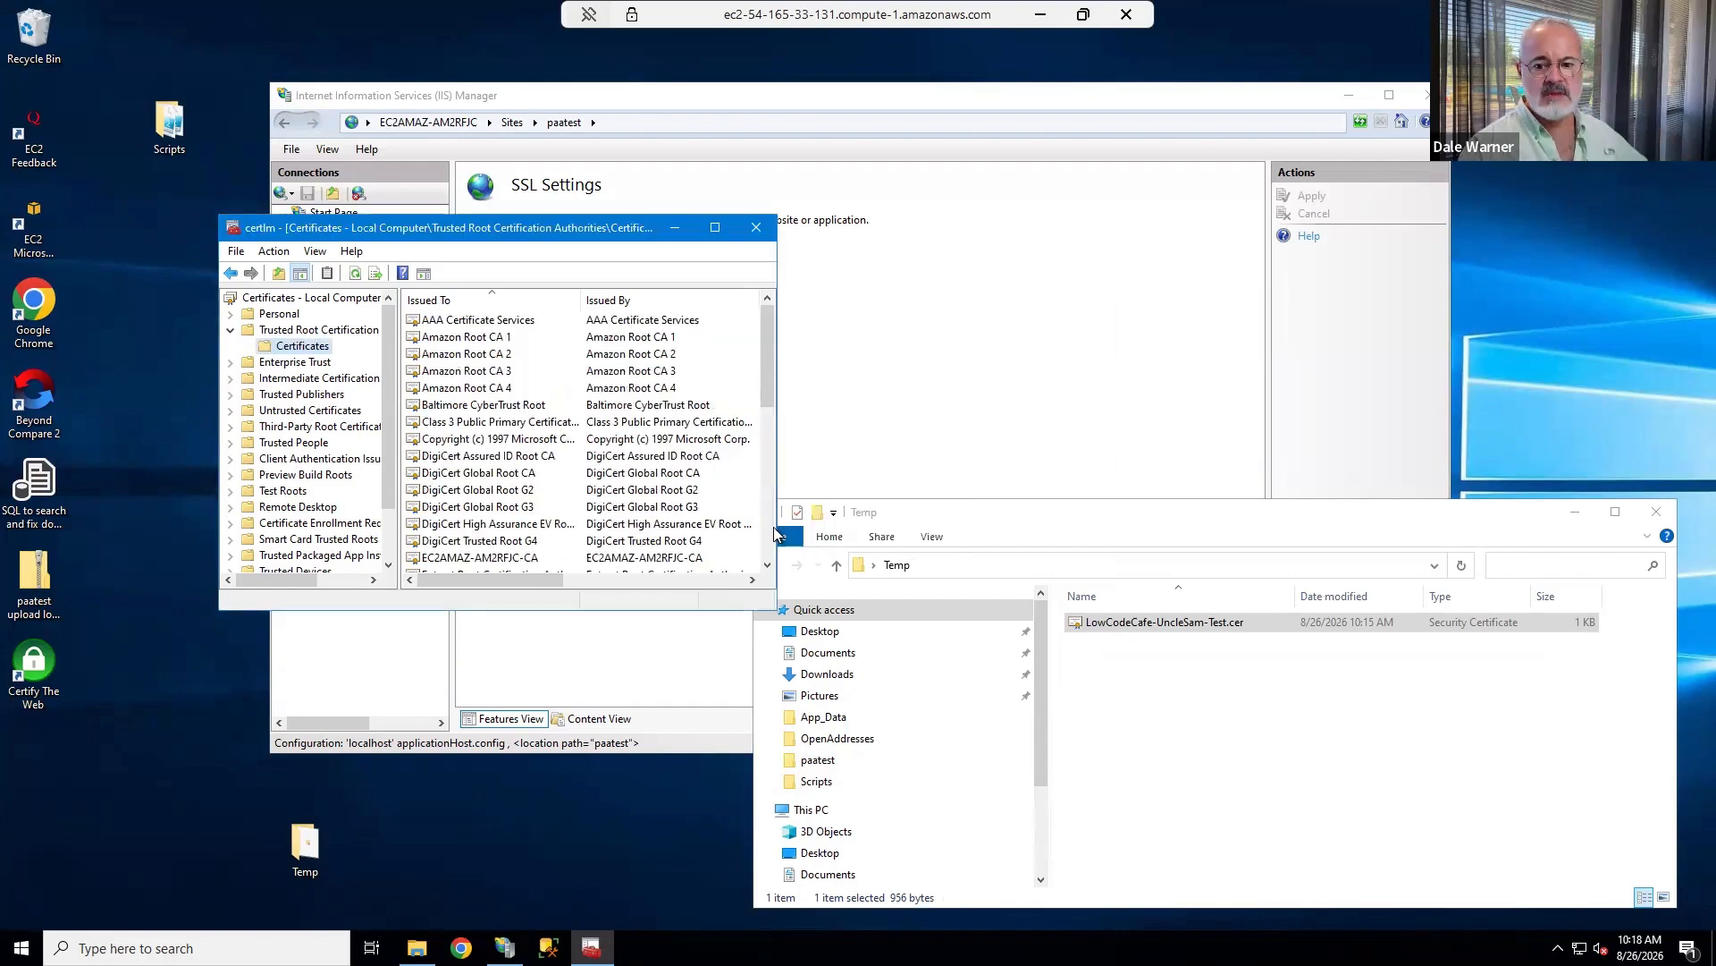
Locate the newly imported Uncle Sam certificate in the trusted root list, then close the certificates console.
scroll(545, 502, down, 1)
scroll(544, 502, down, 7)
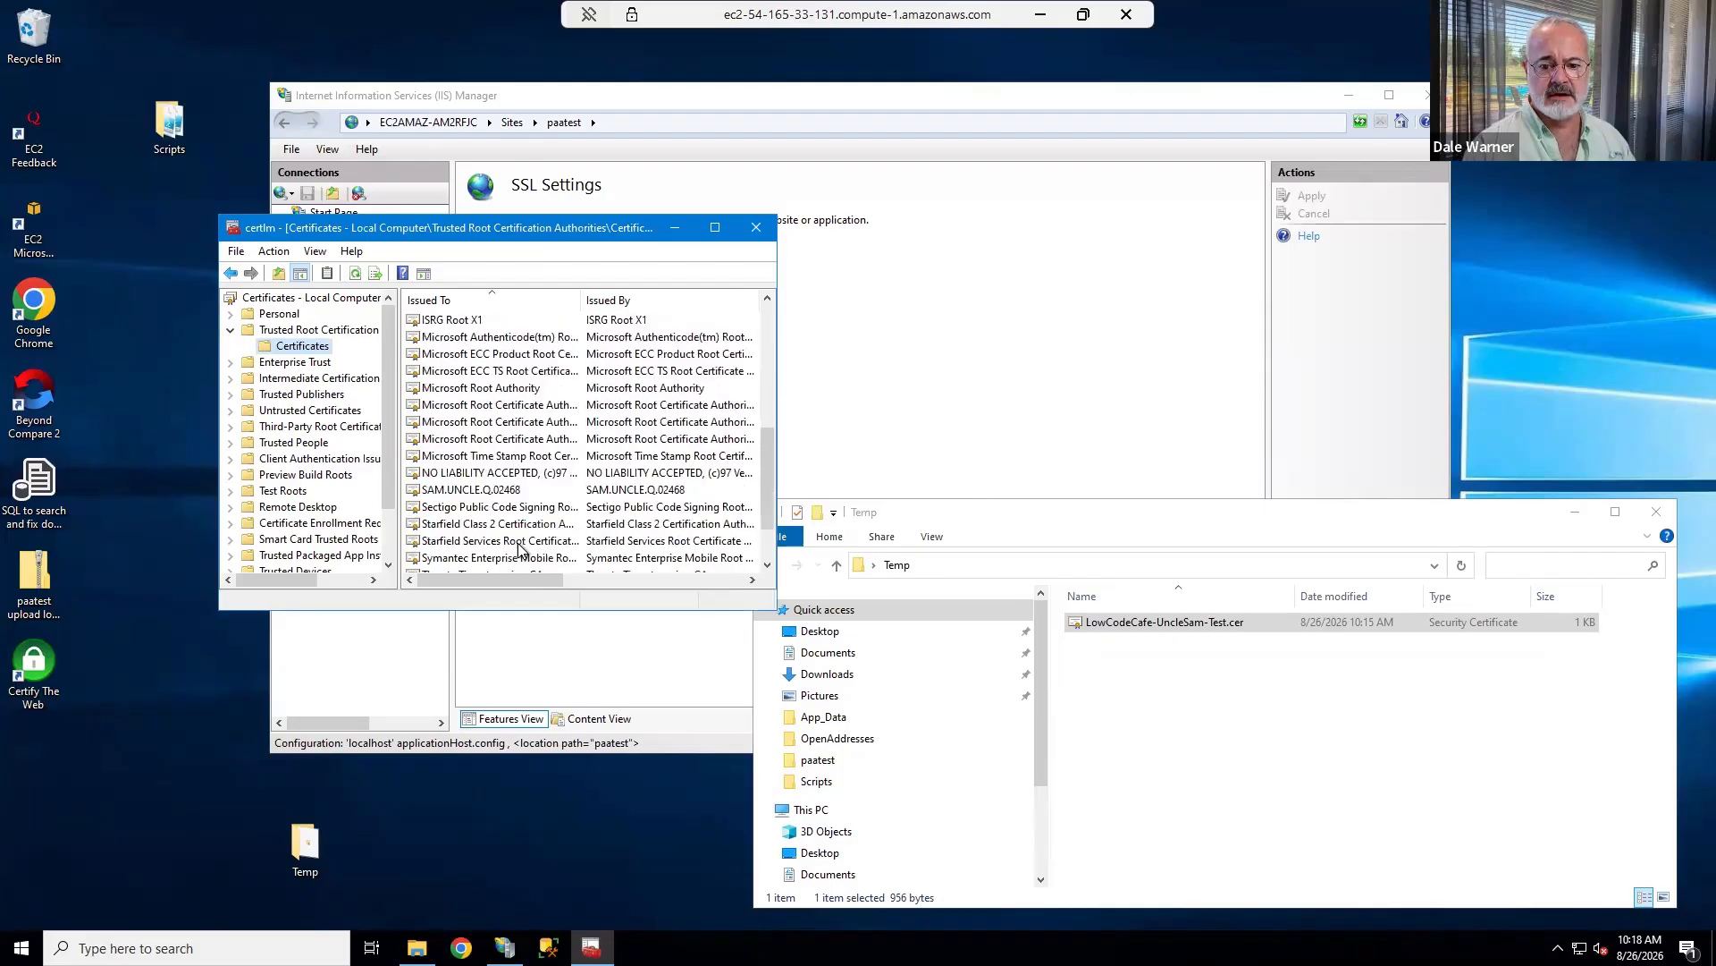
click(483, 439)
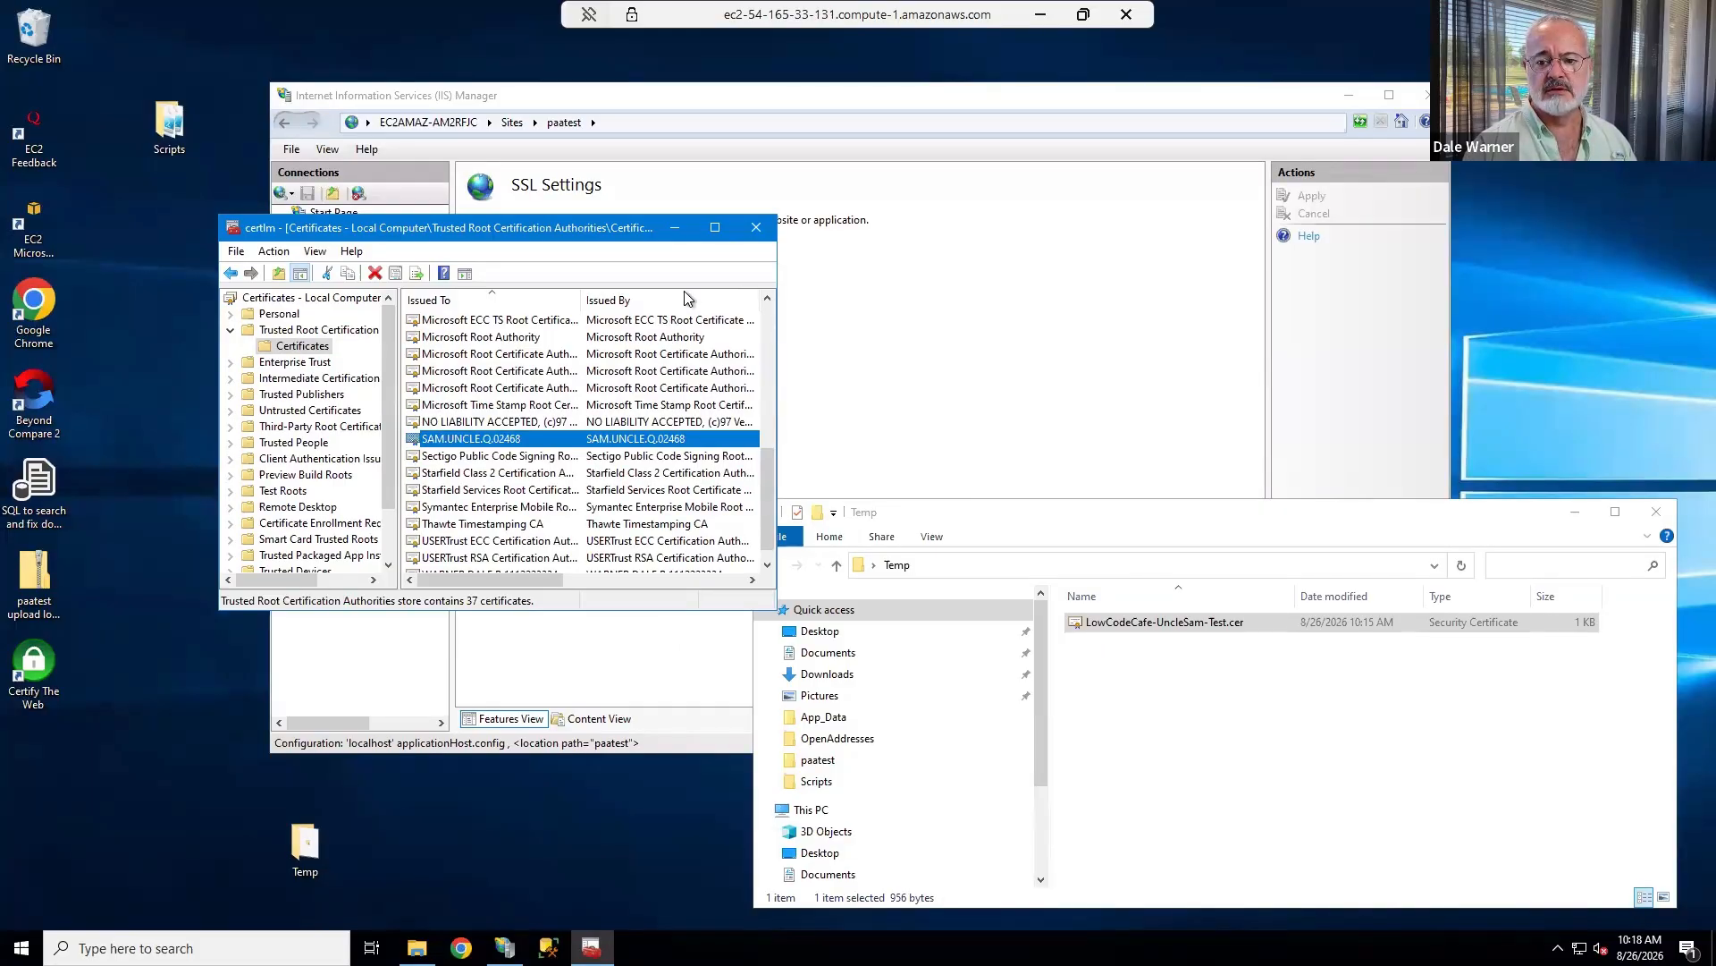
click(757, 227)
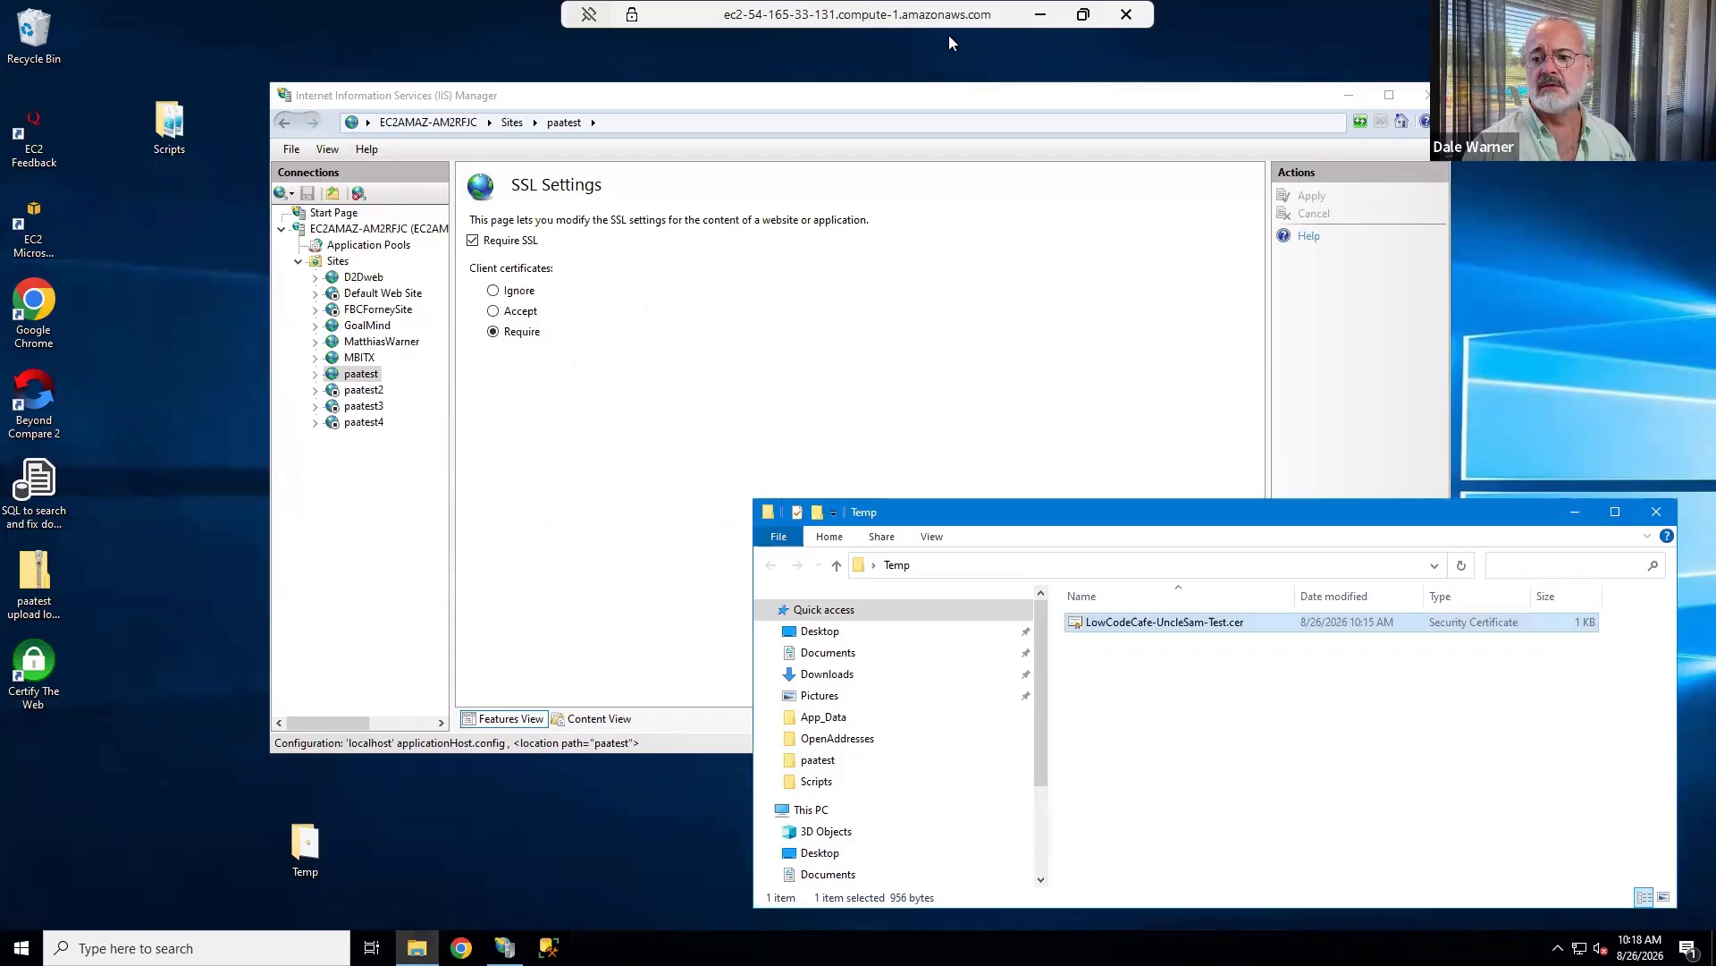
Leave the remote server, load paatest.mbitx.com in a new Incognito window, and authenticate with the Uncle Sam test certificate.
click(1039, 15)
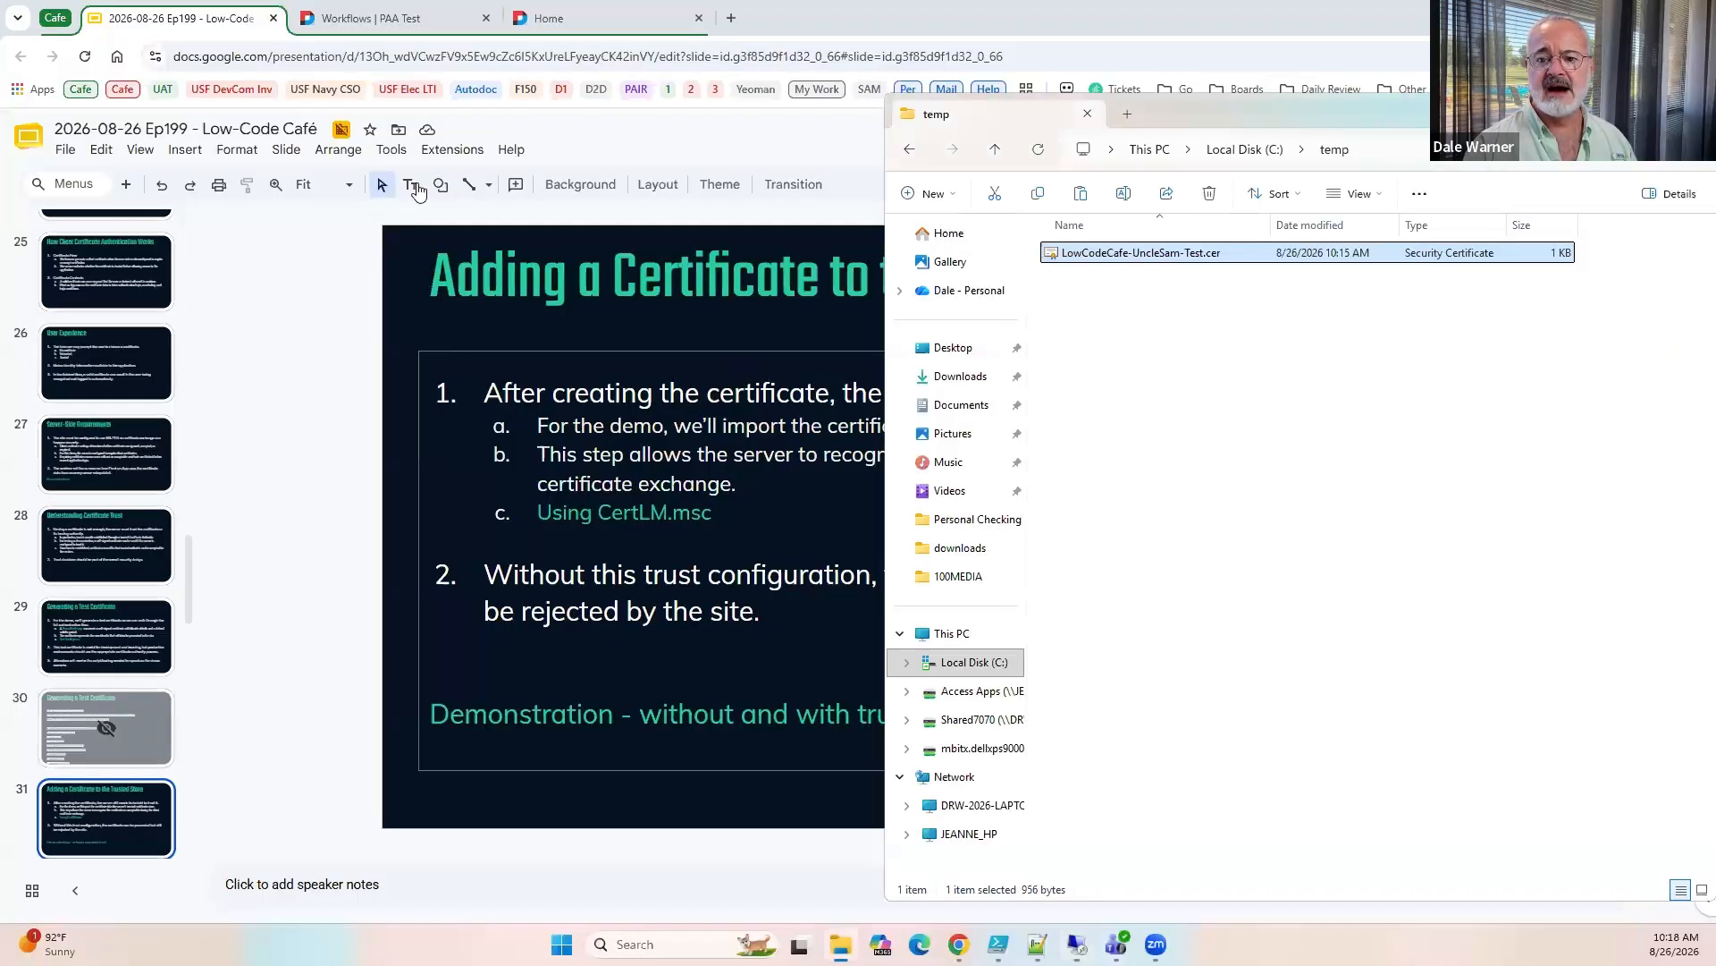
click(228, 409)
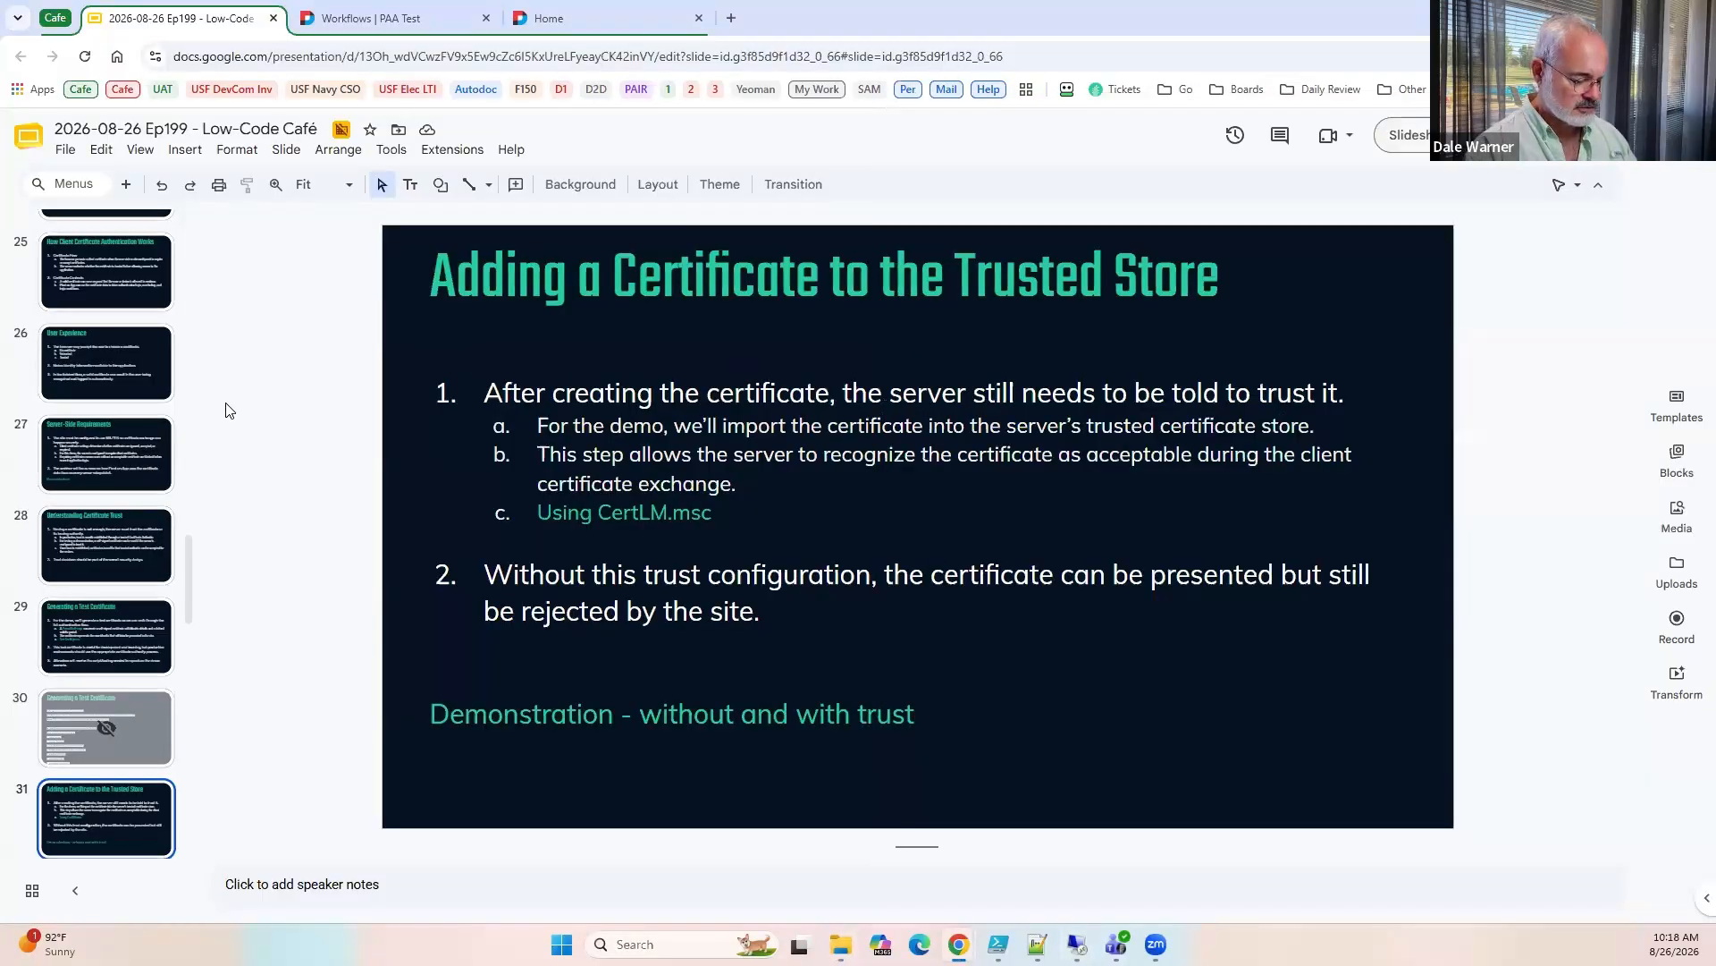
key(ctrl+shift+n)
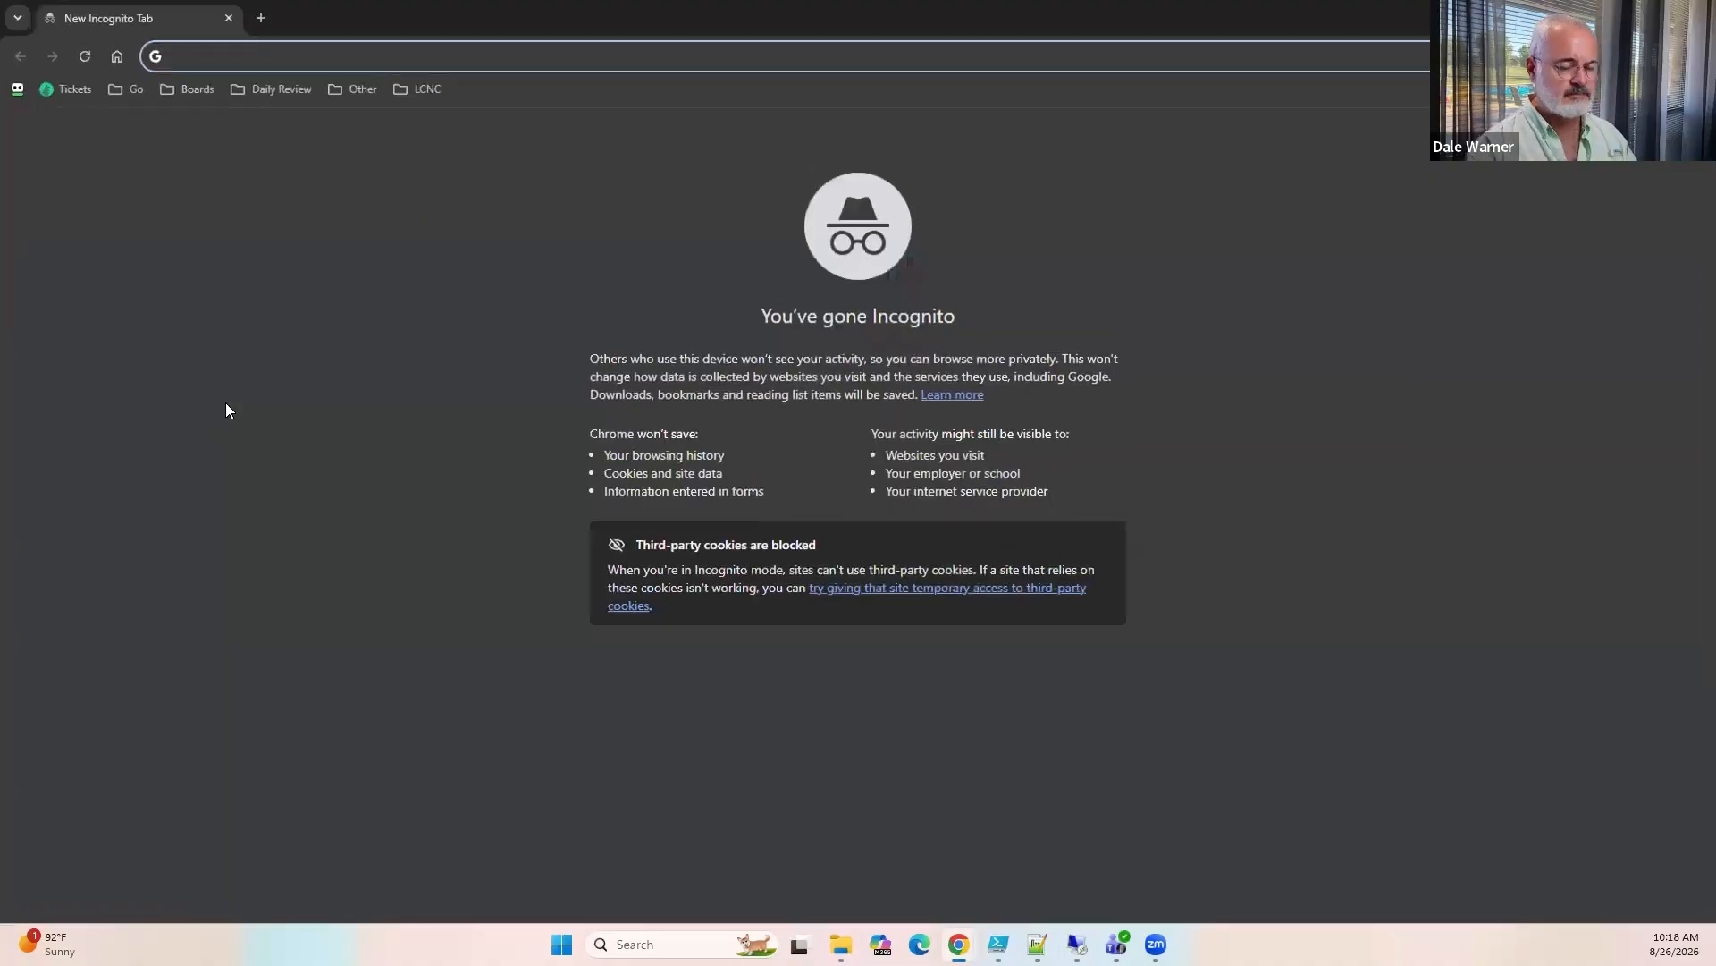
text(paa)
key(Return)
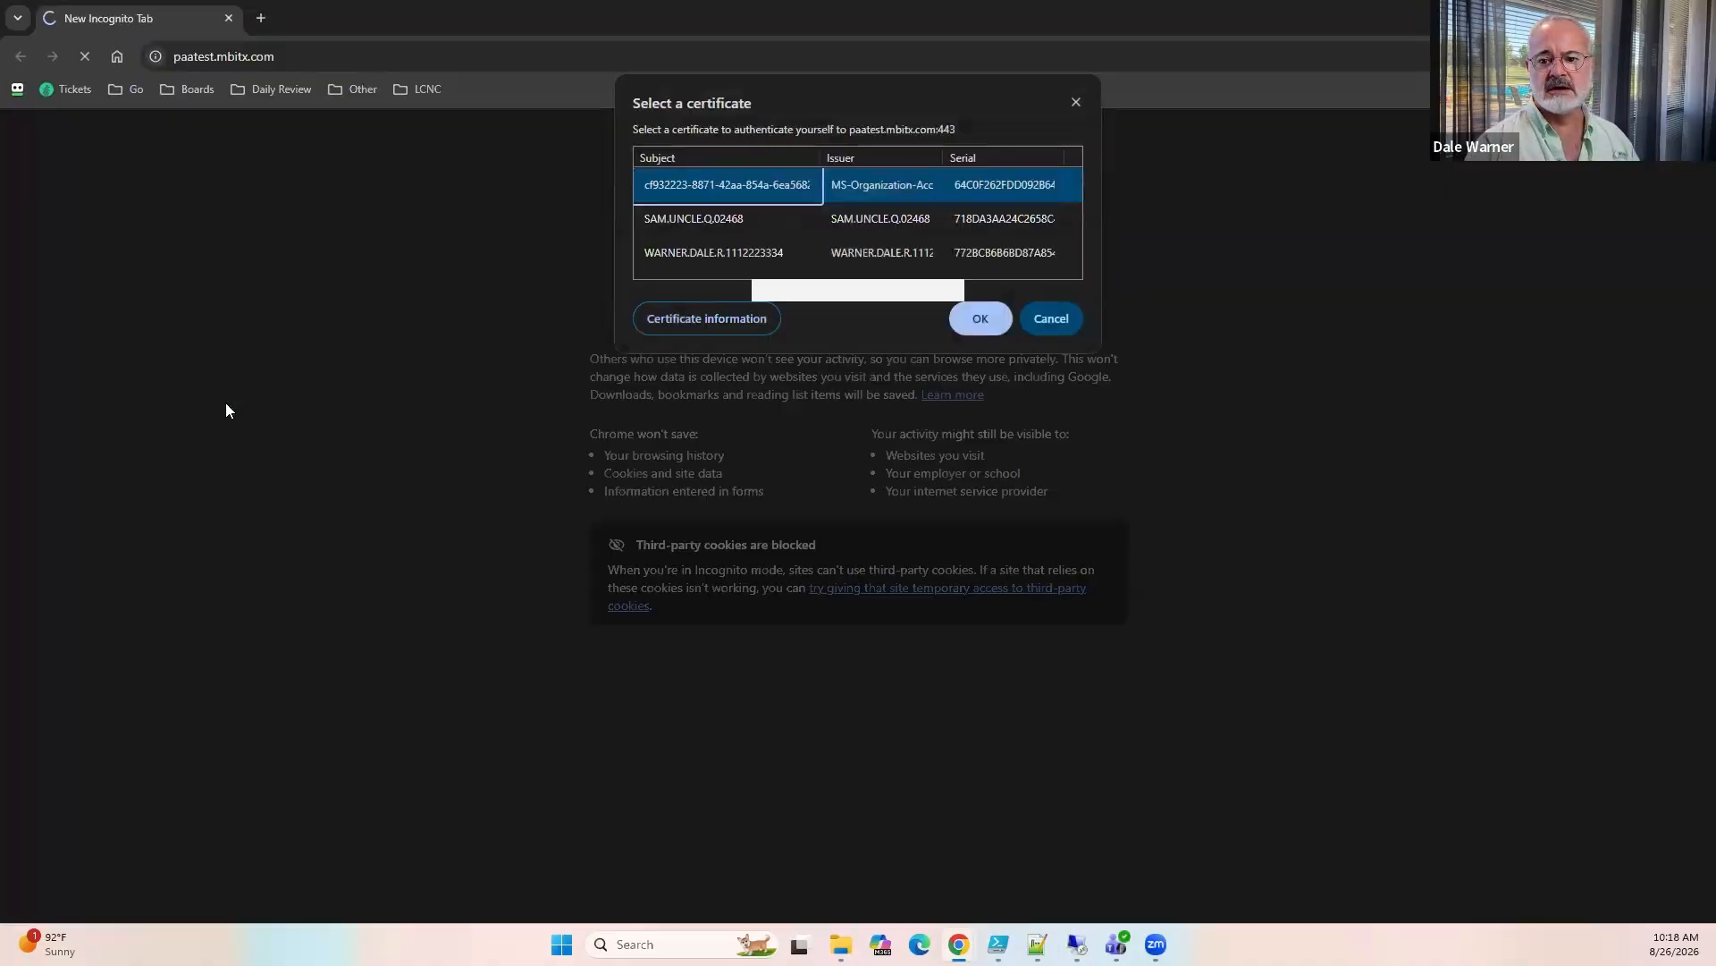
click(694, 221)
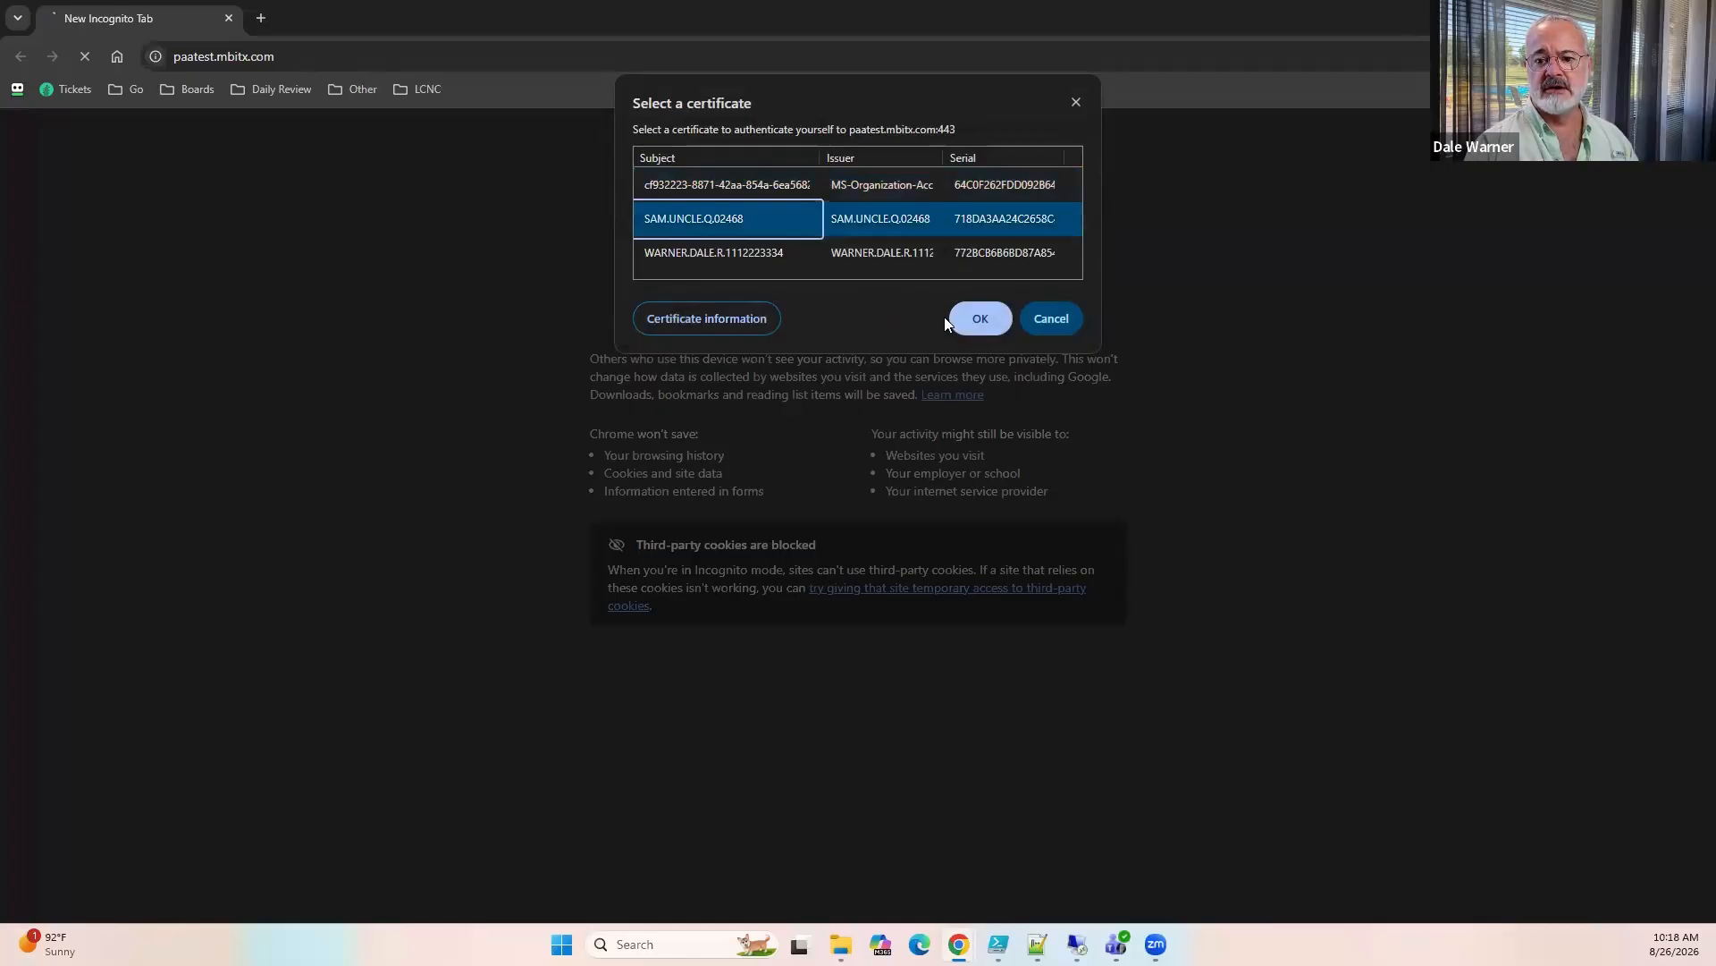
click(967, 316)
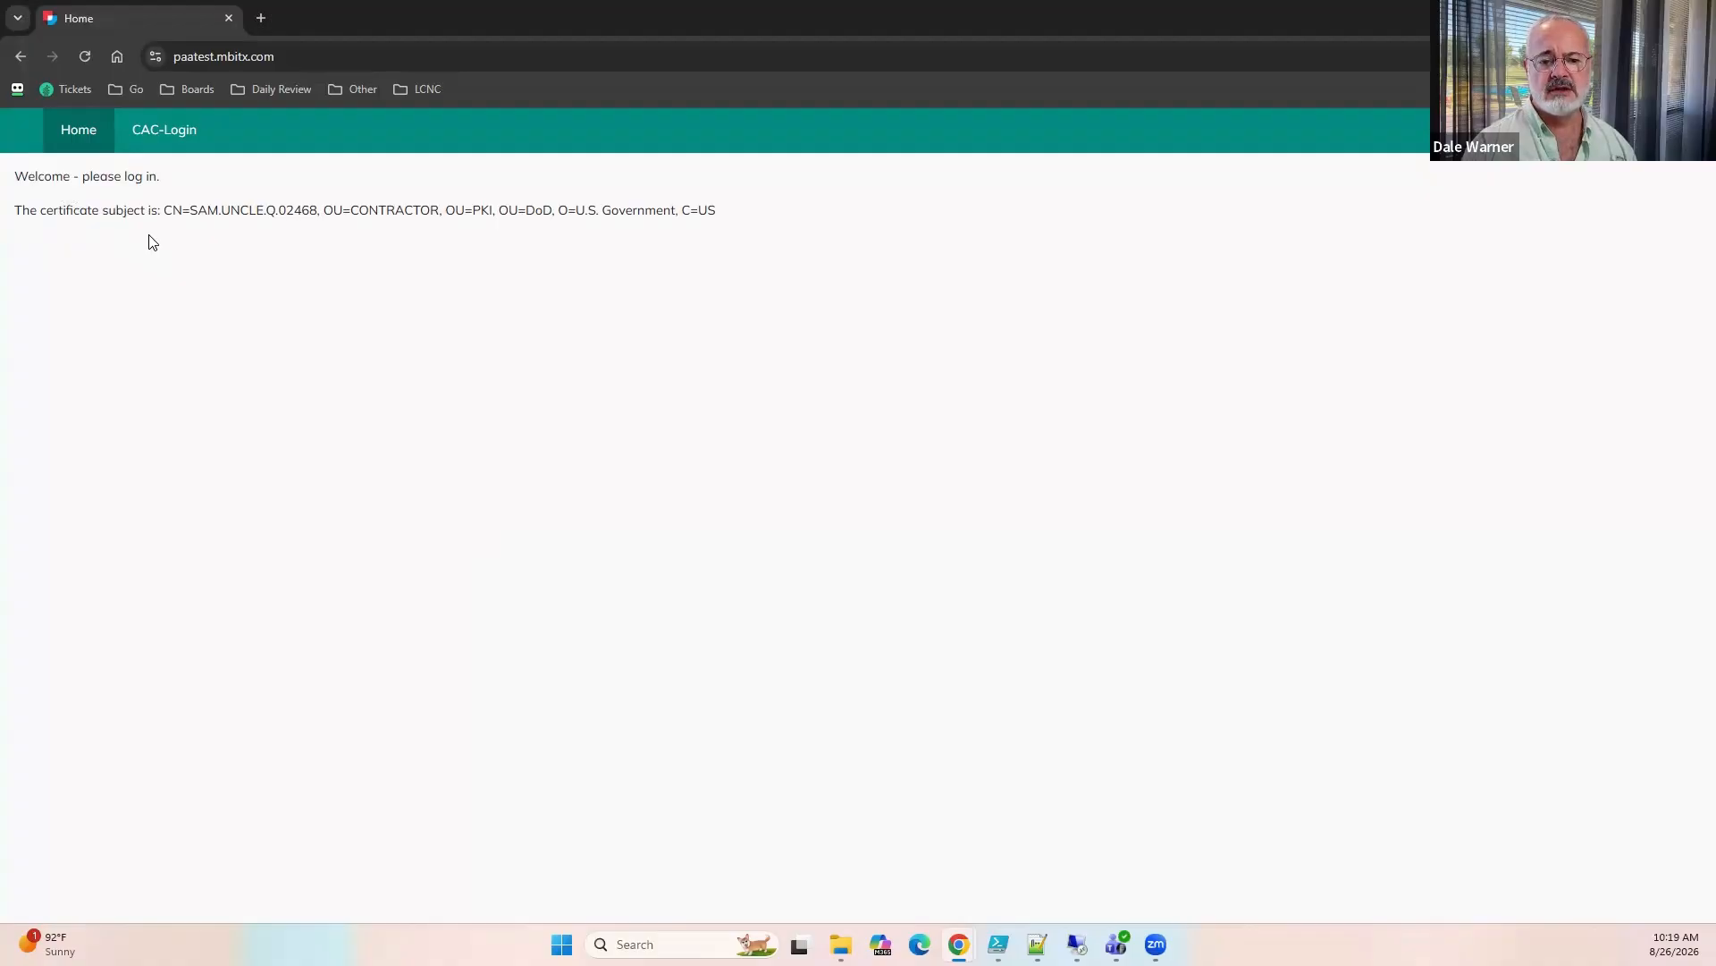
Open the site's CAC-Login page and compare the EDIPI field with the number ending the certificate subject.
click(178, 133)
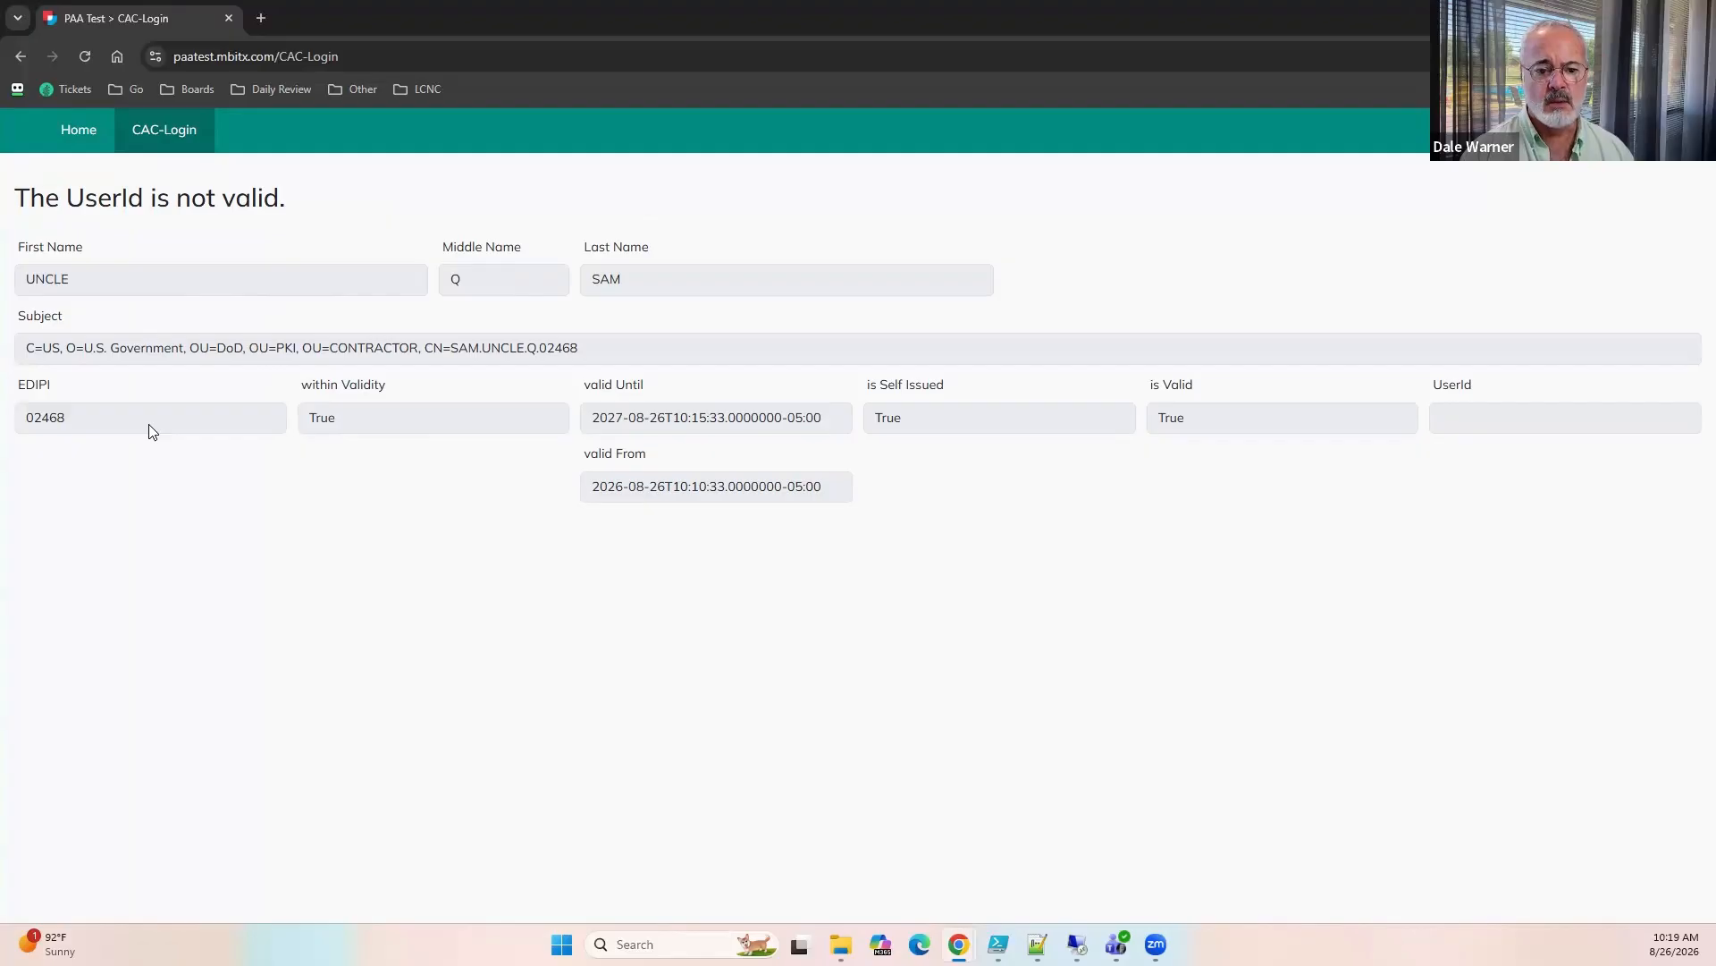
double_click(34, 419)
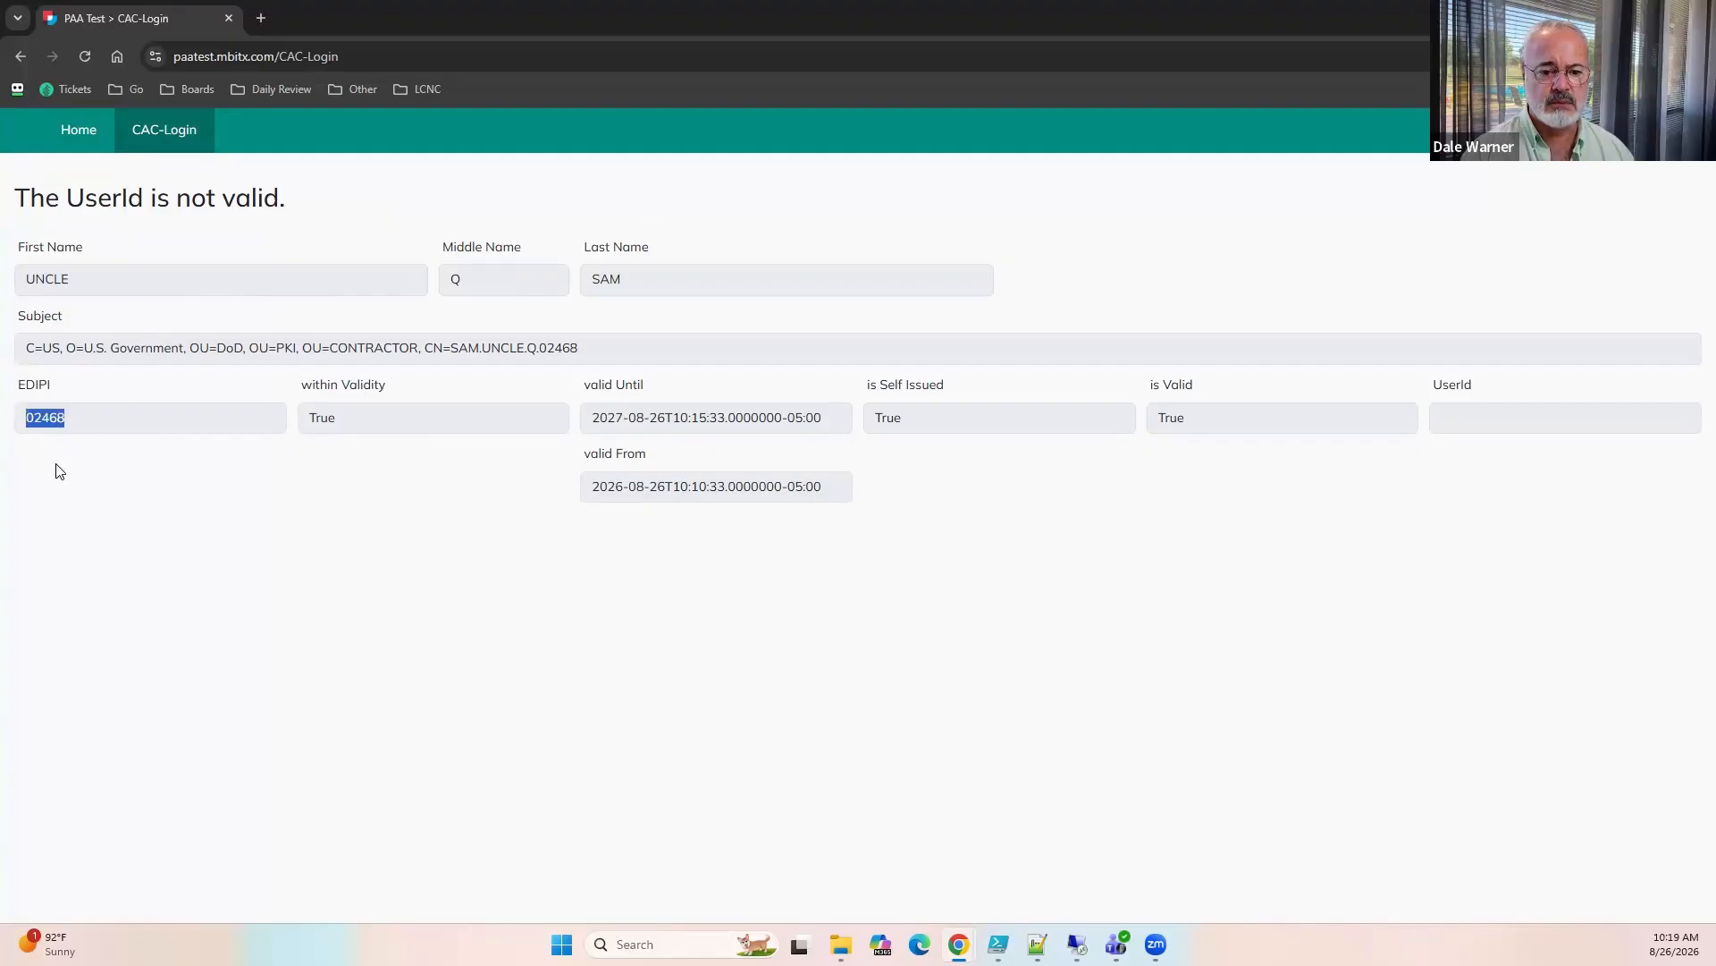
click(125, 487)
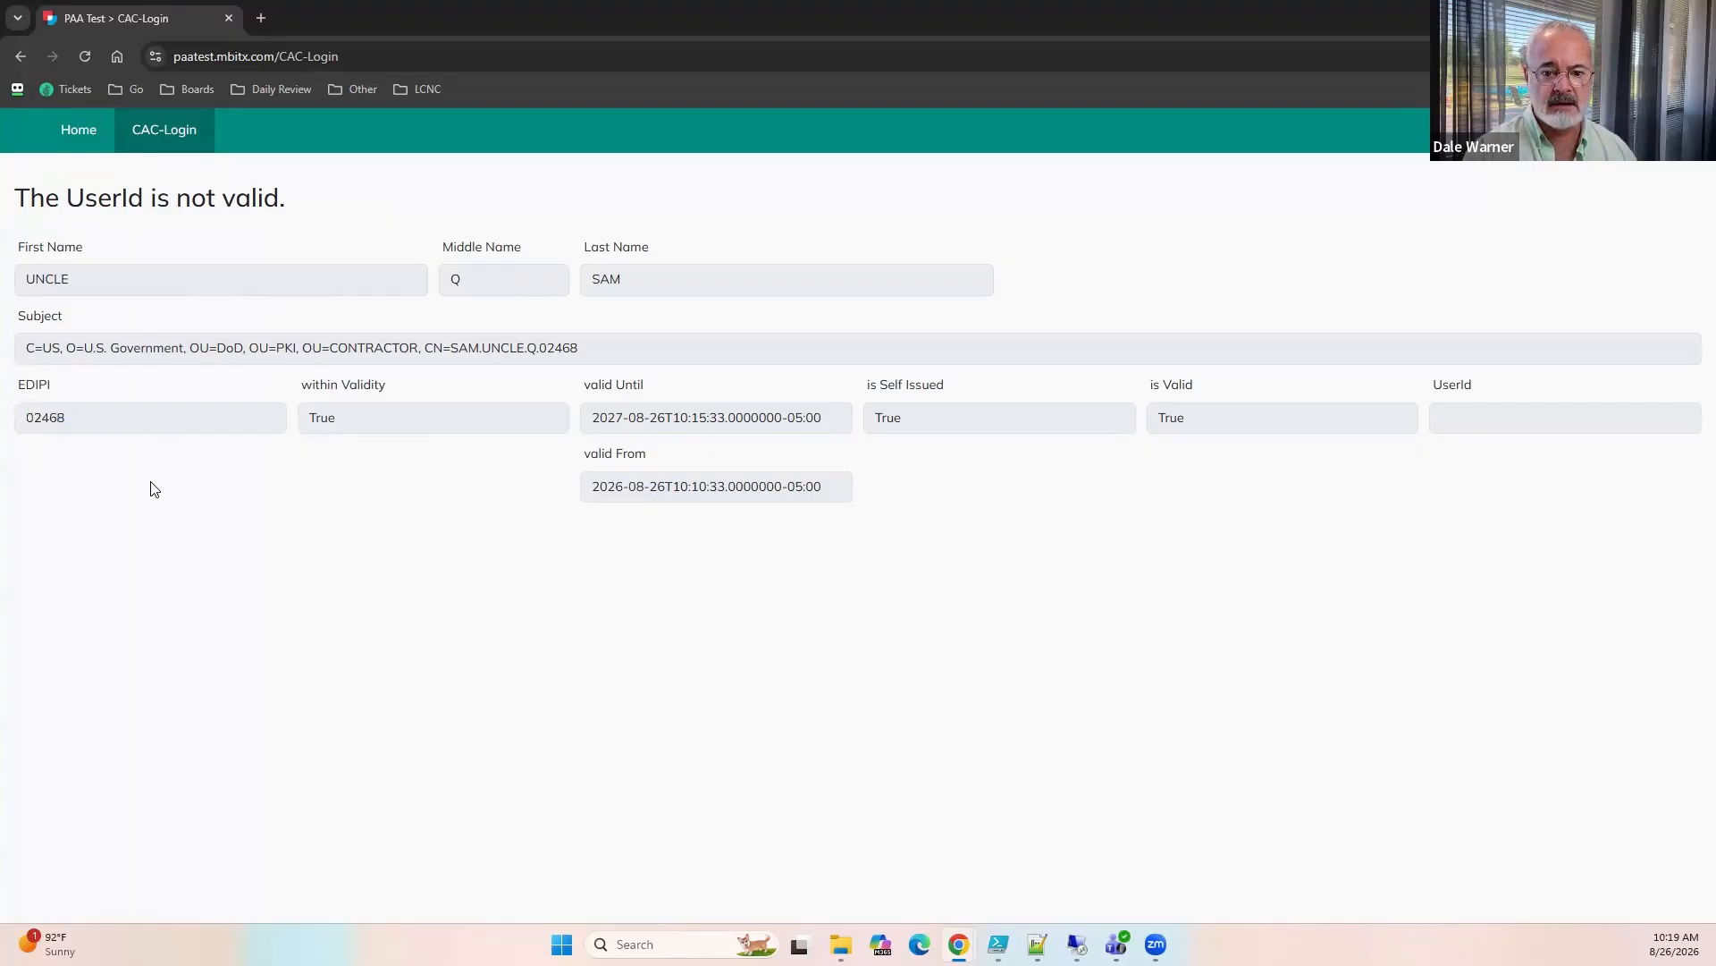
double_click(554, 351)
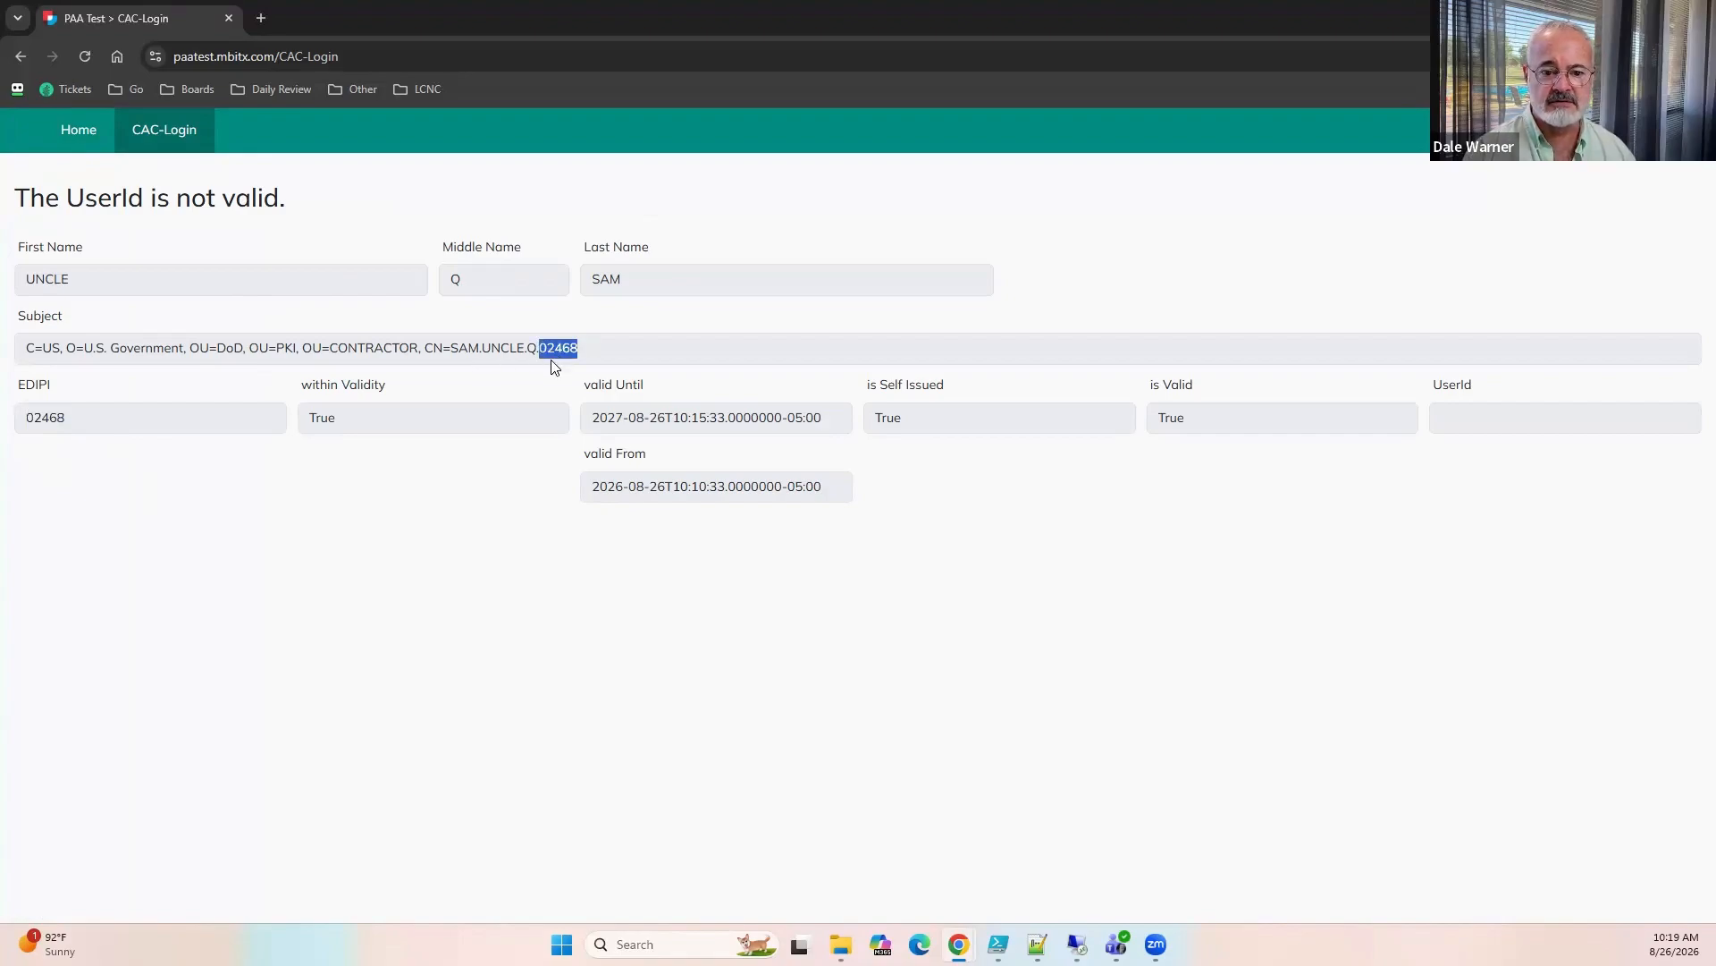
click(156, 432)
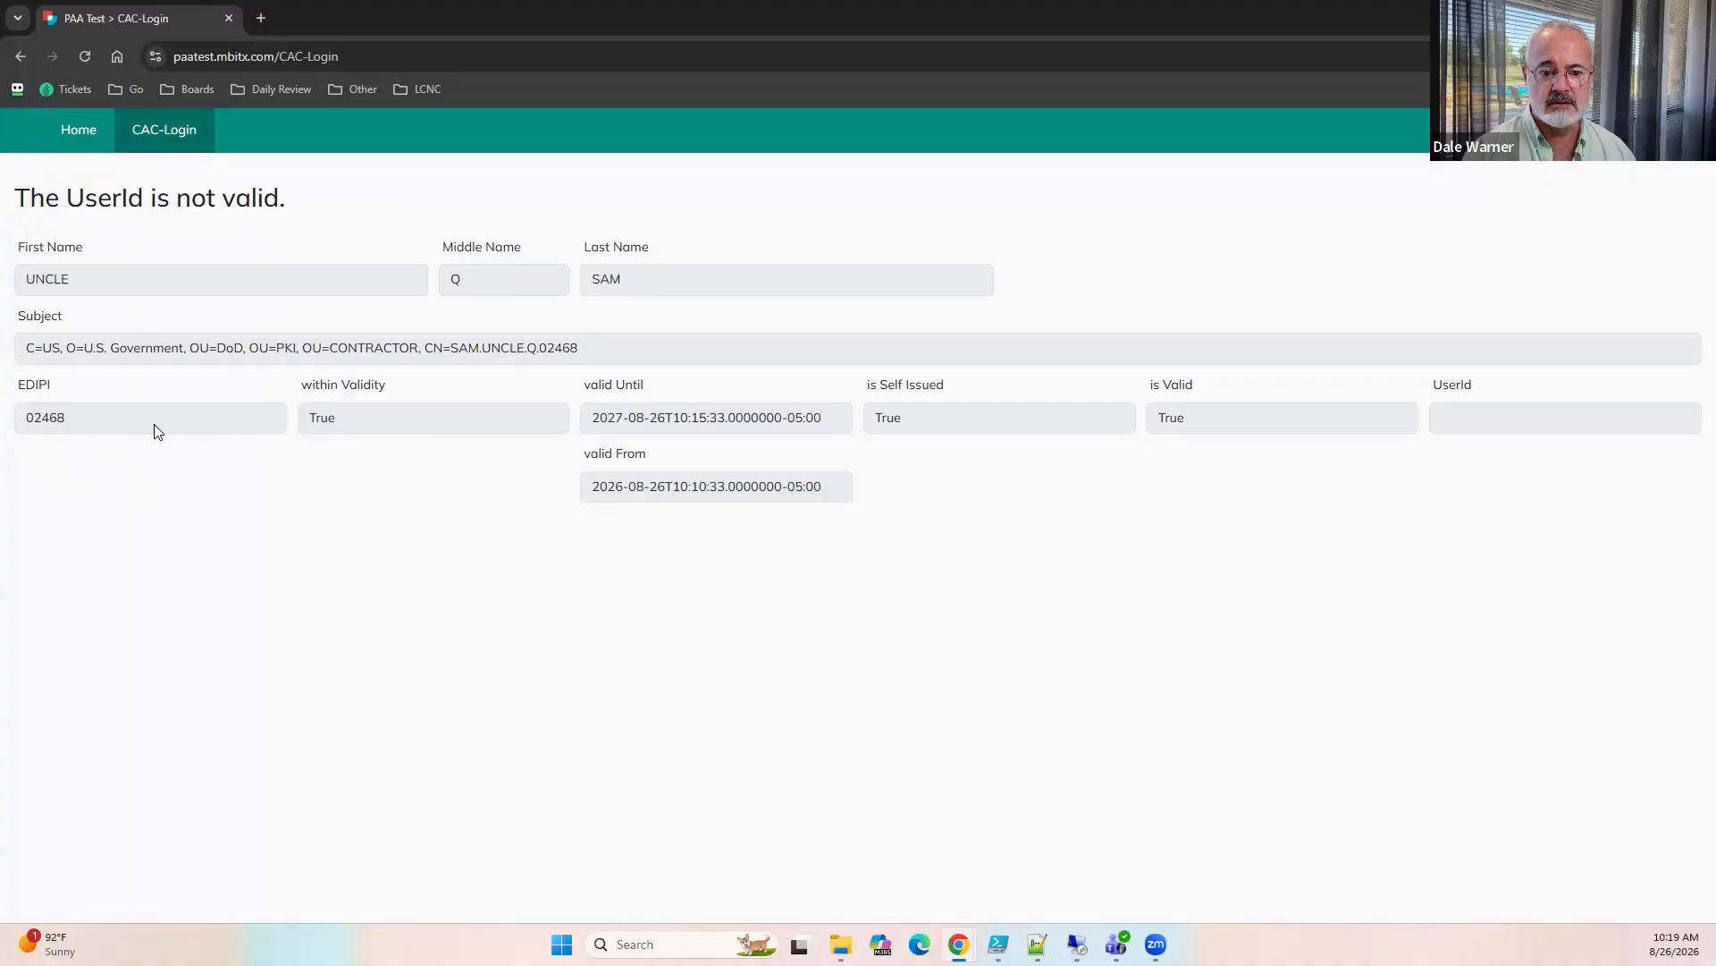
double_click(19, 433)
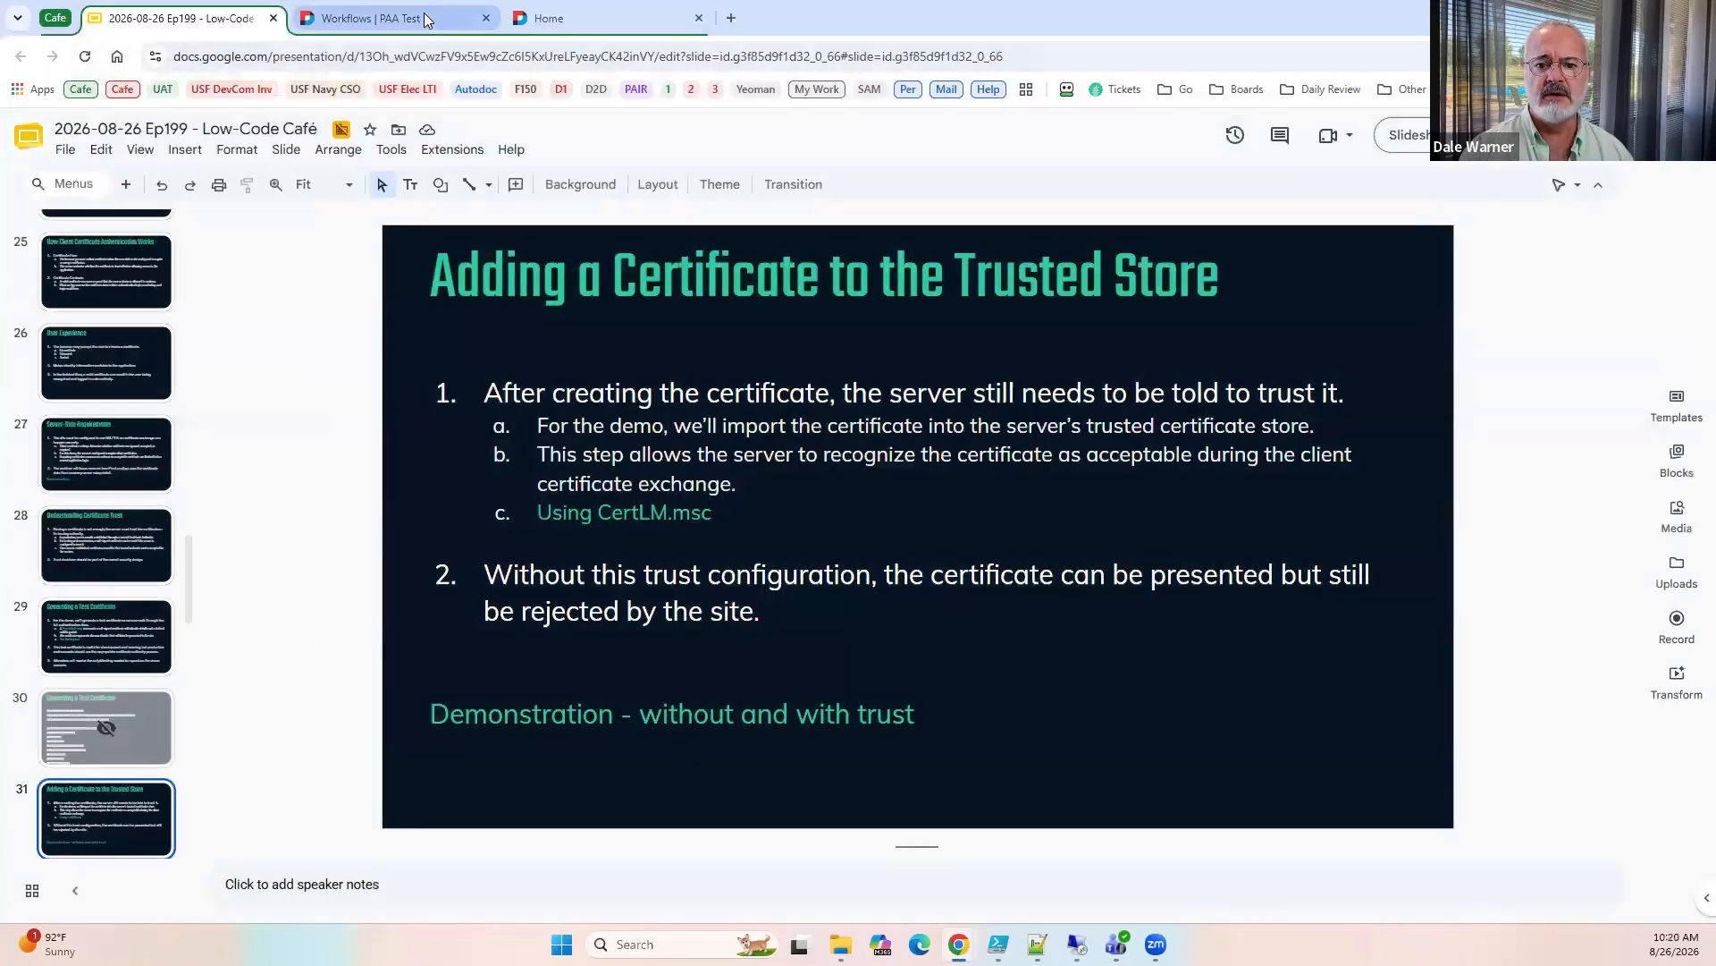
Switch to the PAA Test configuration site and start adding a new user in the site's user management.
click(426, 20)
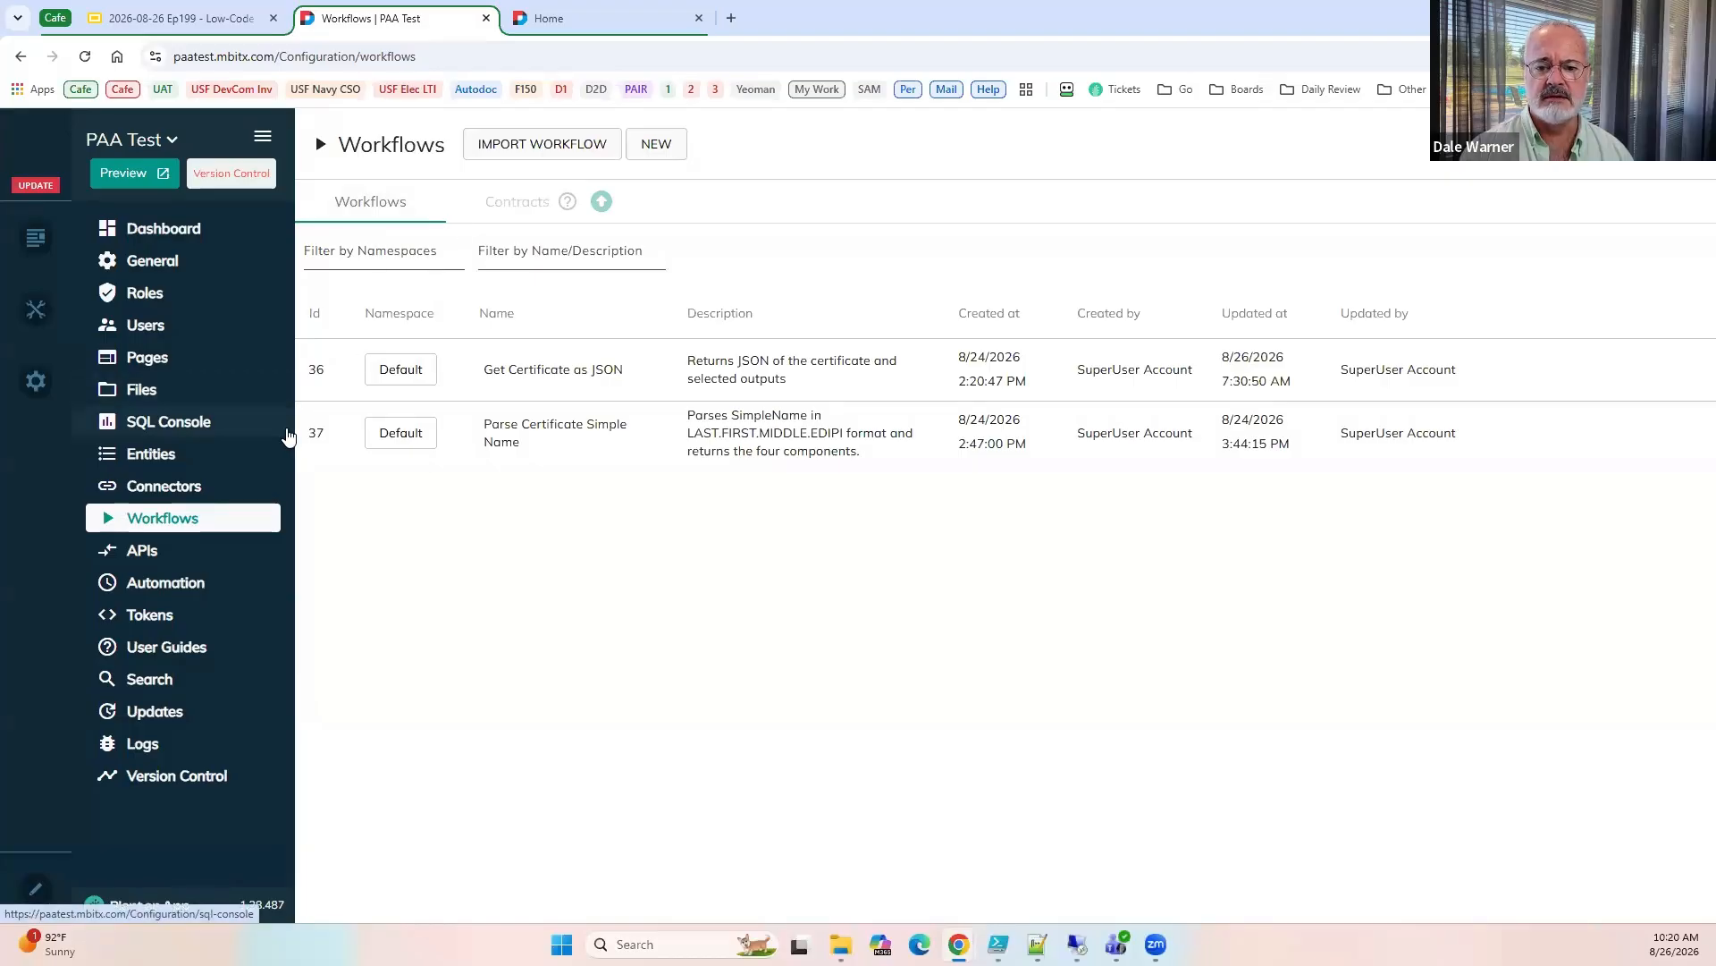
mouse_move(43, 322)
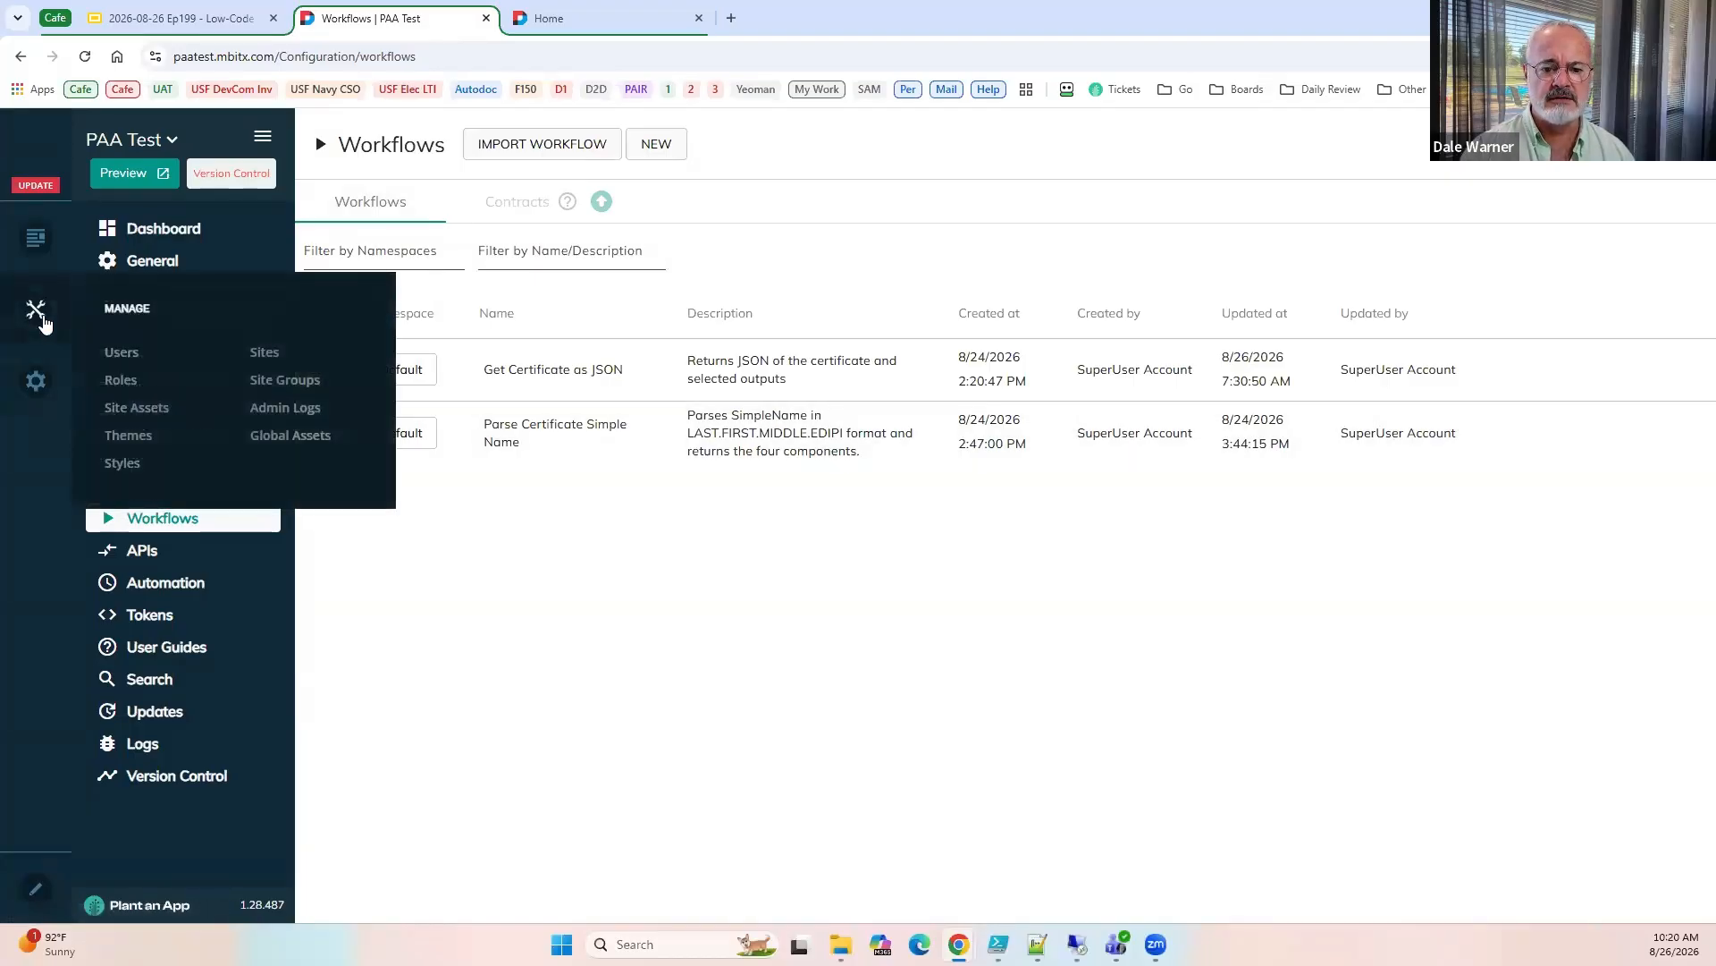
click(122, 352)
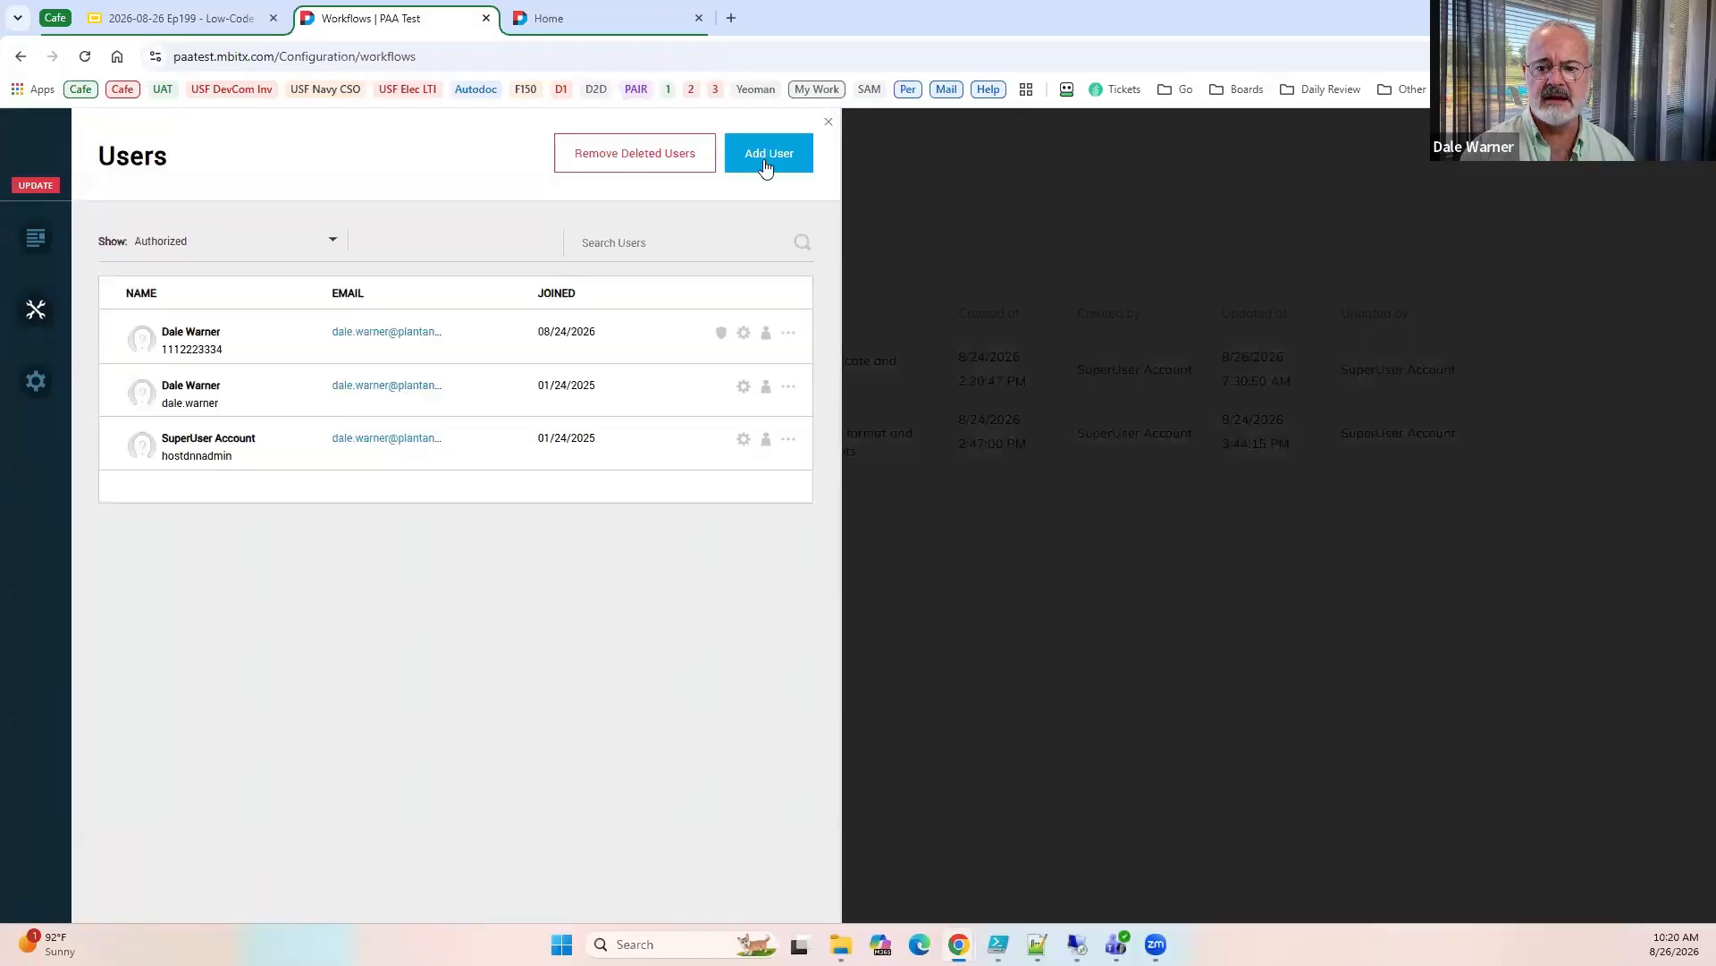
click(766, 161)
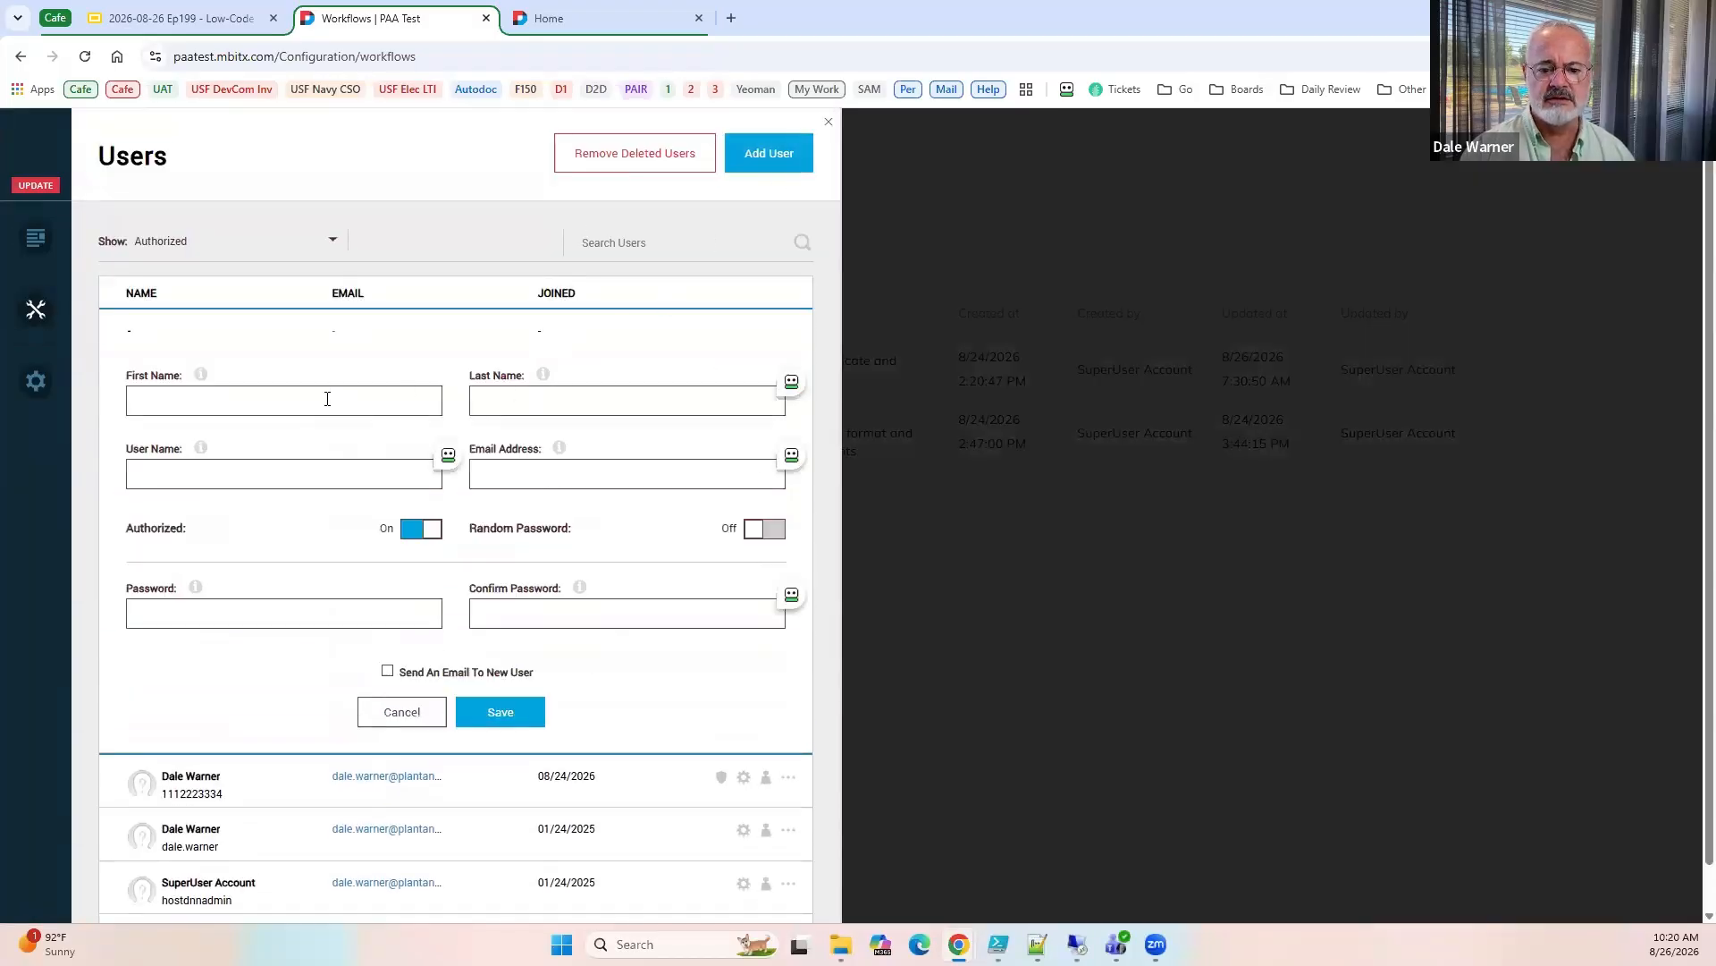
Enter the test user's first name and last name, and use the certificate's EDIPI number as the user name.
click(328, 399)
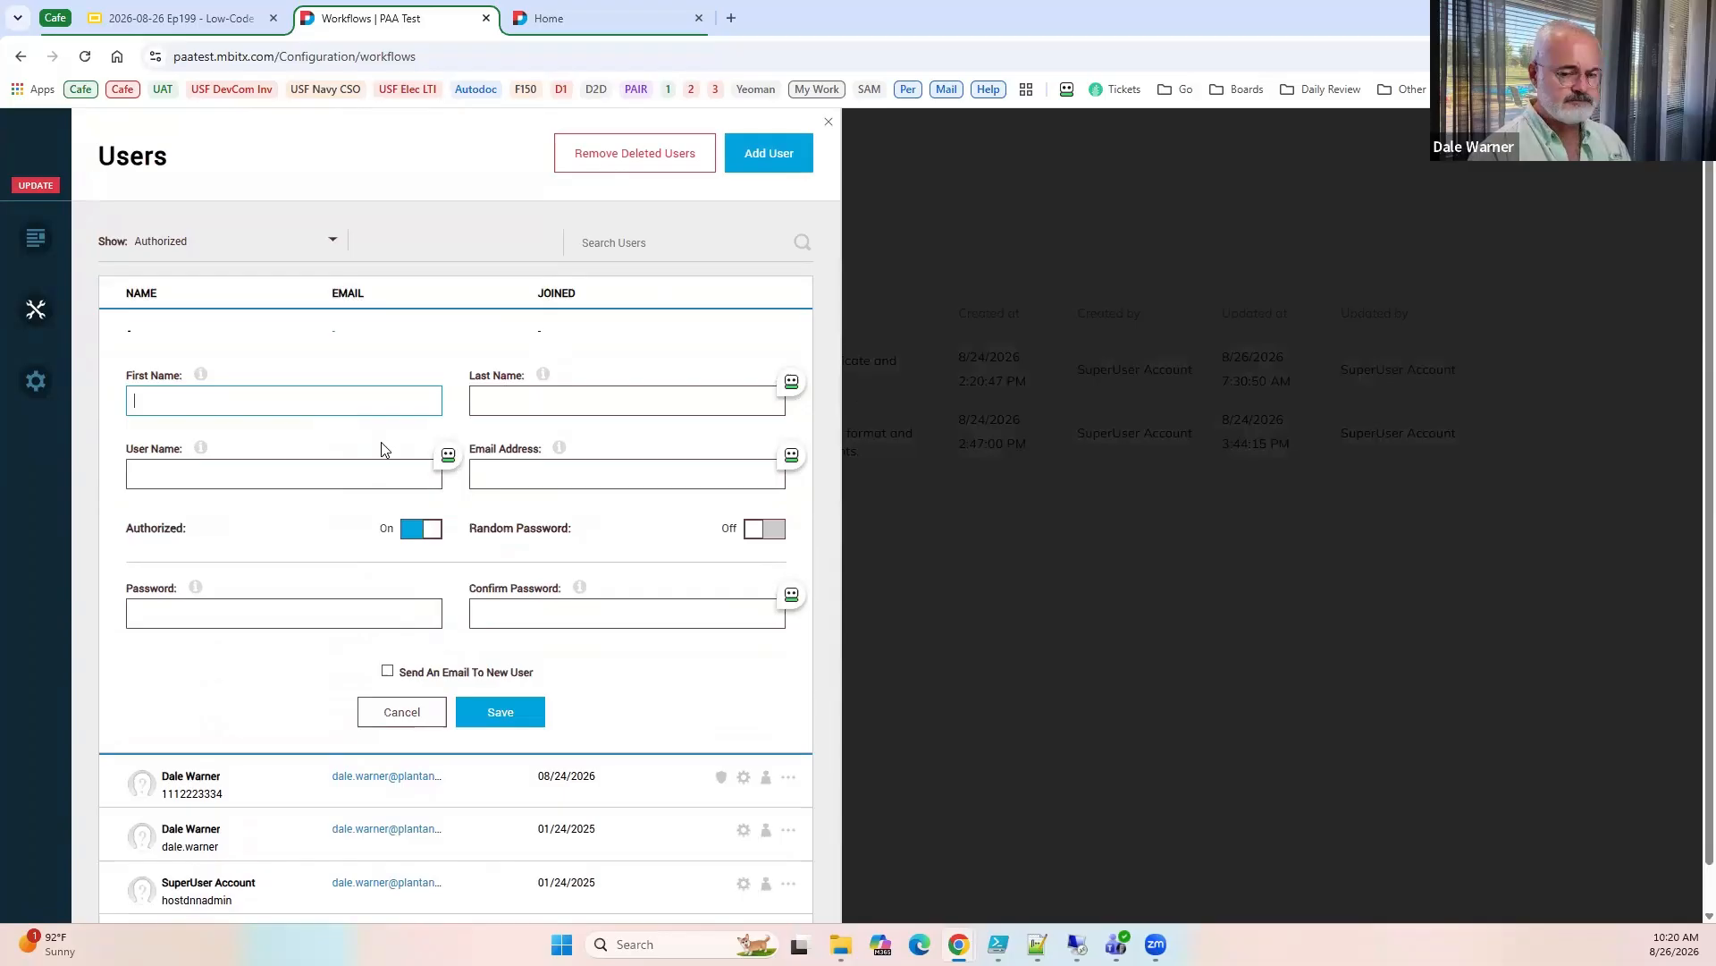
text(Uncle)
key(Tab)
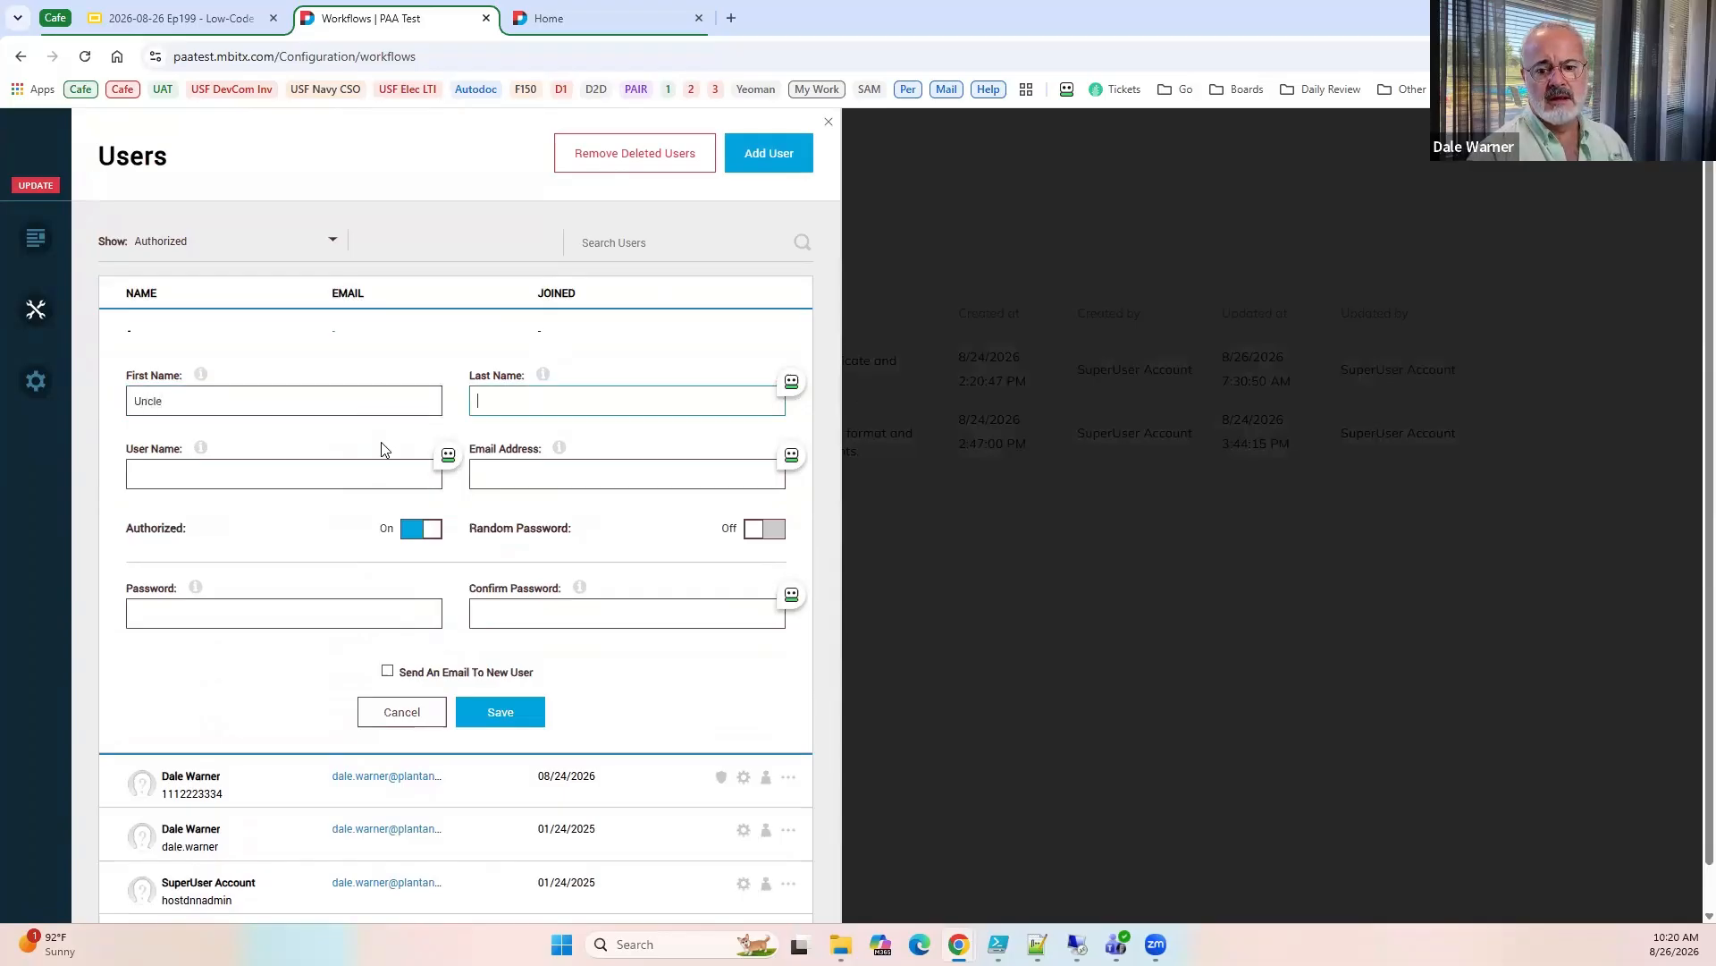
text(Sam)
key(Tab)
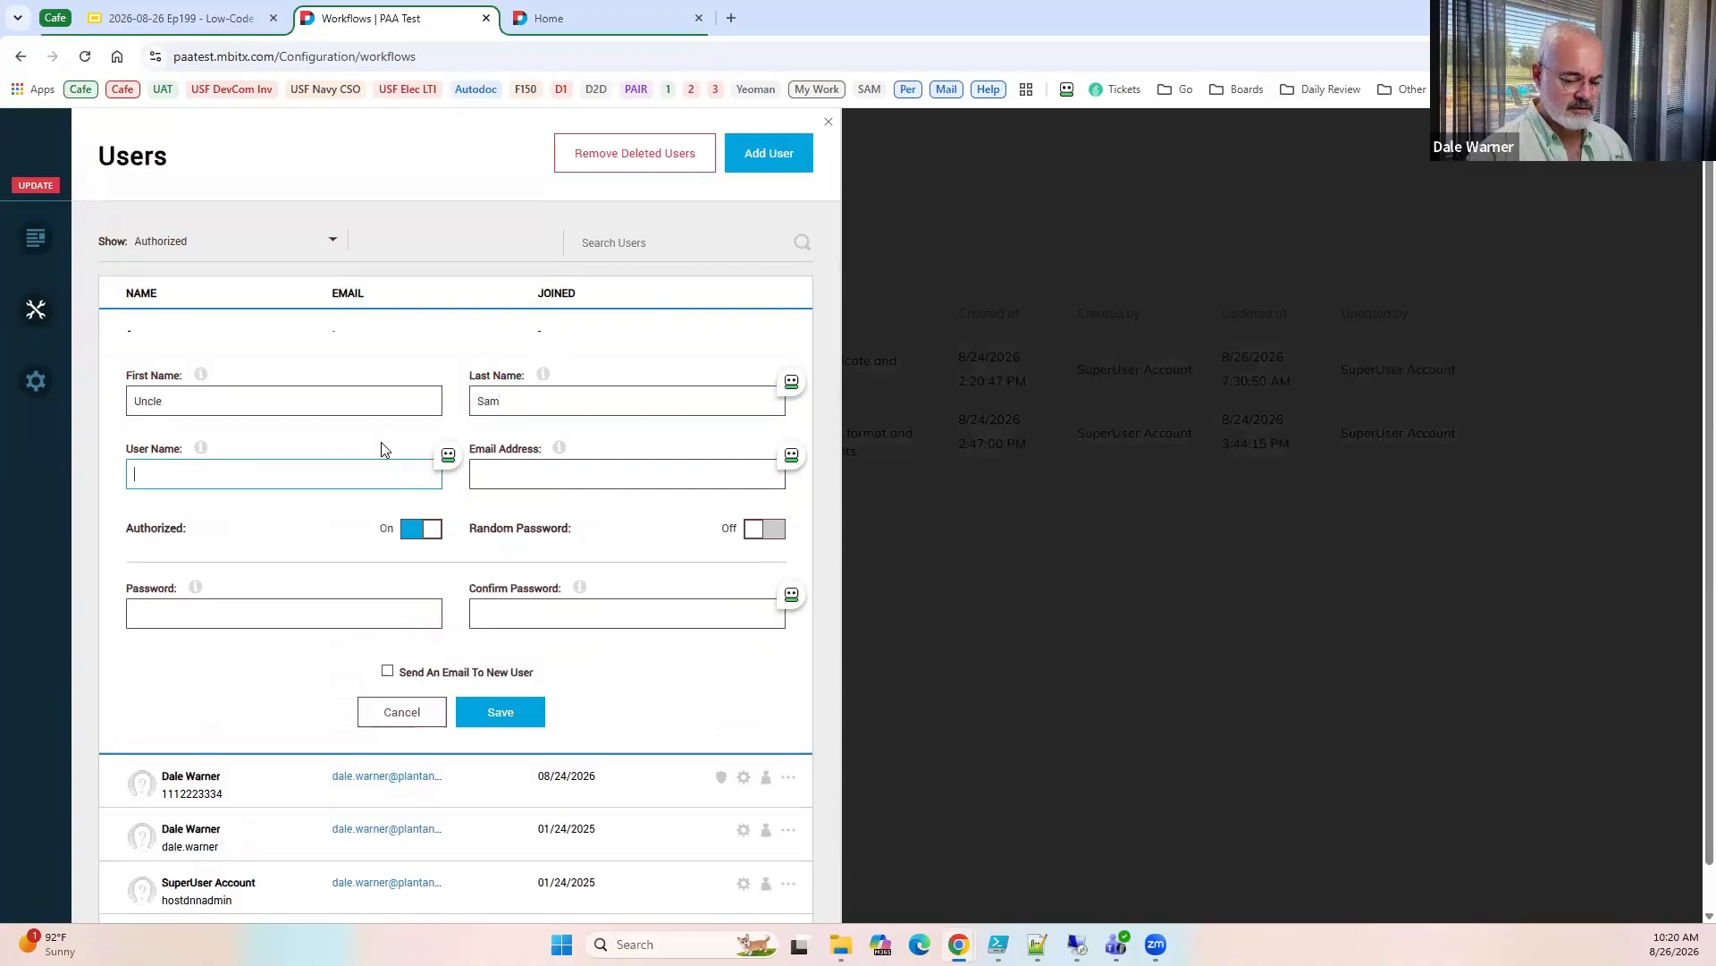
text(0246)
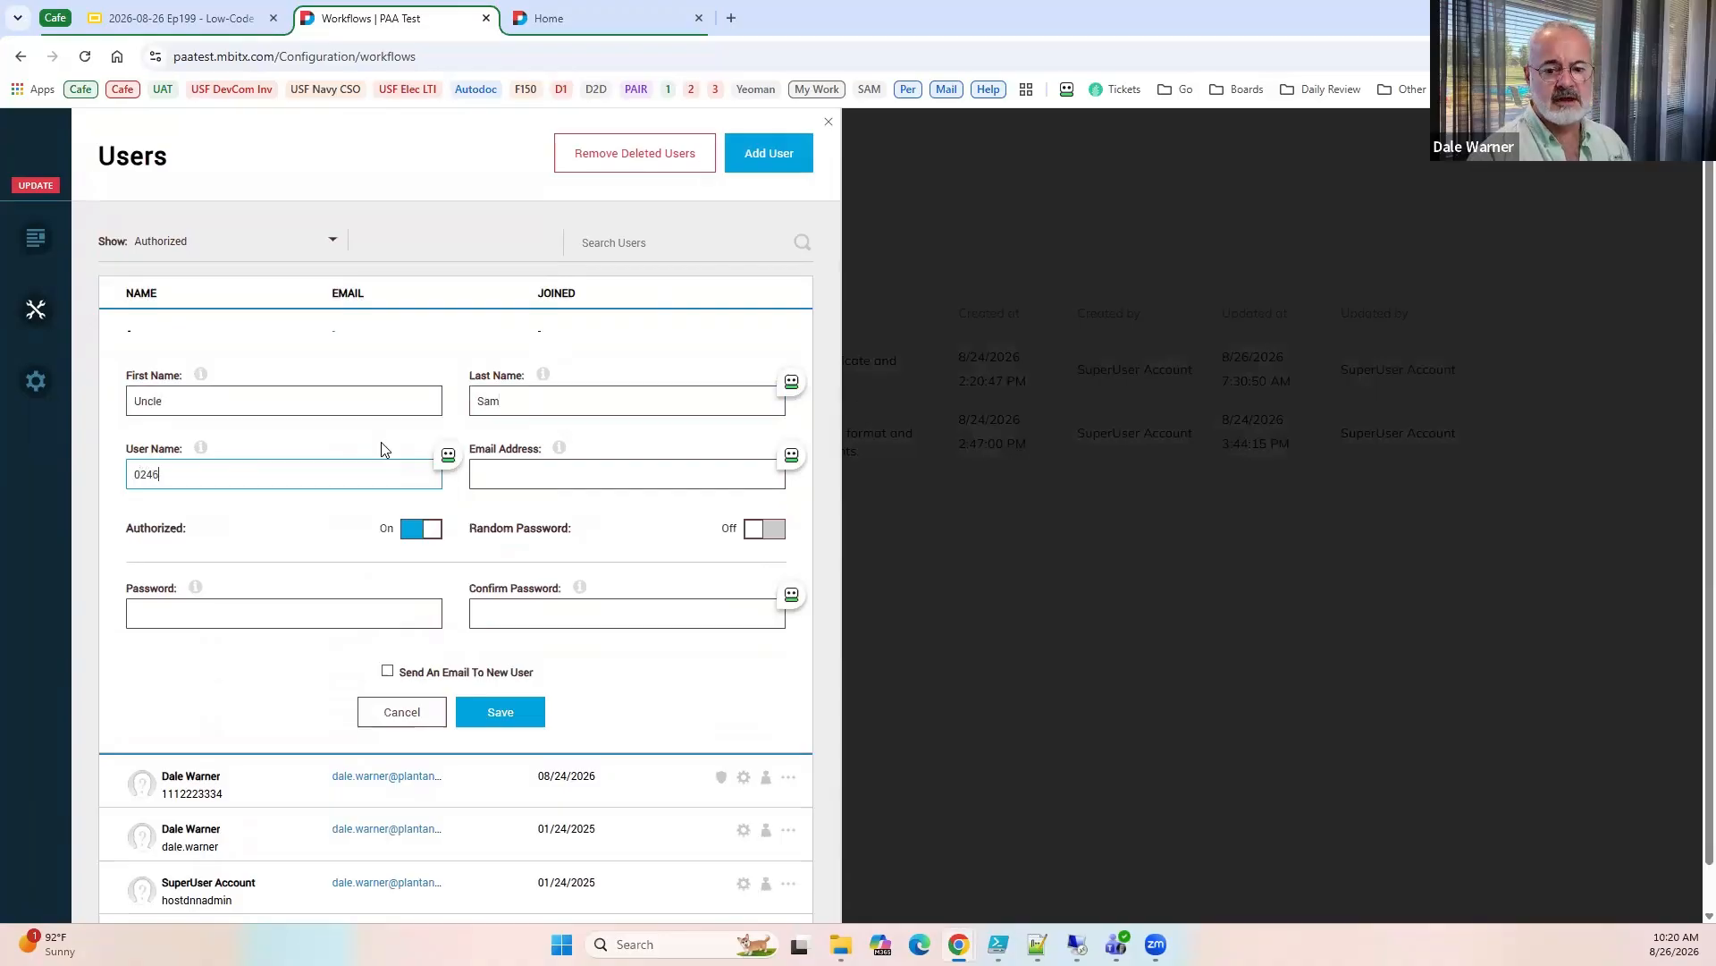
text(8)
key(Tab)
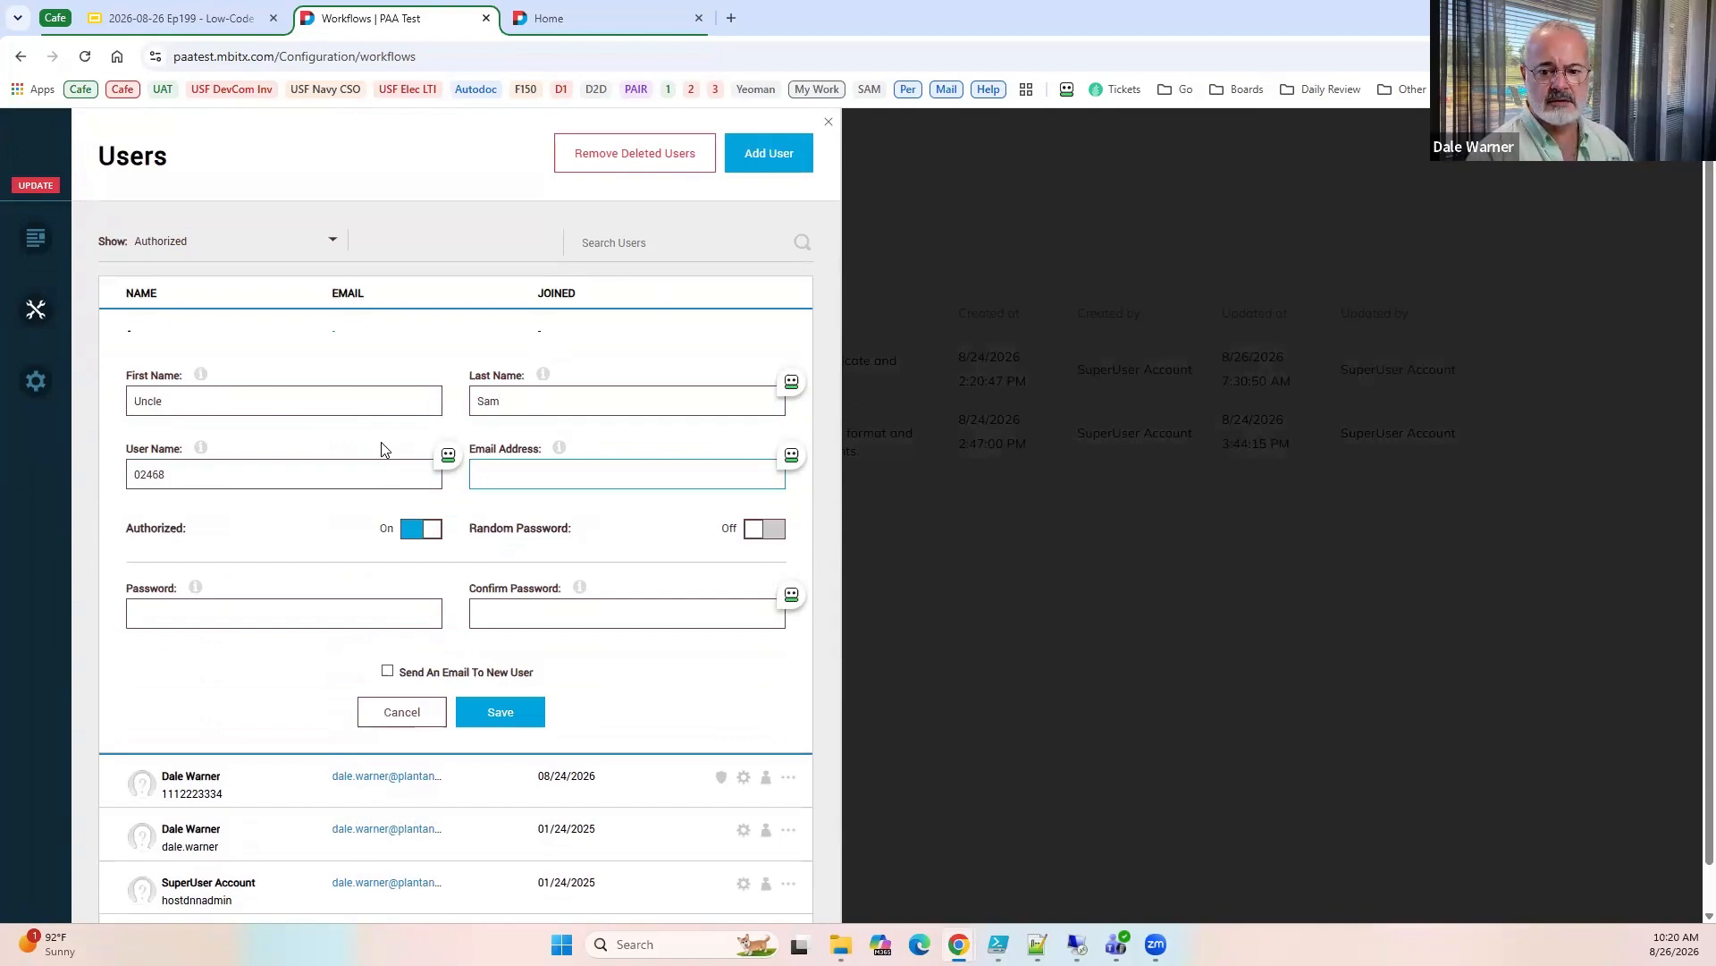
Fill in the new user's email address, turn on Random Password, and save the user.
key(ctrl+v)
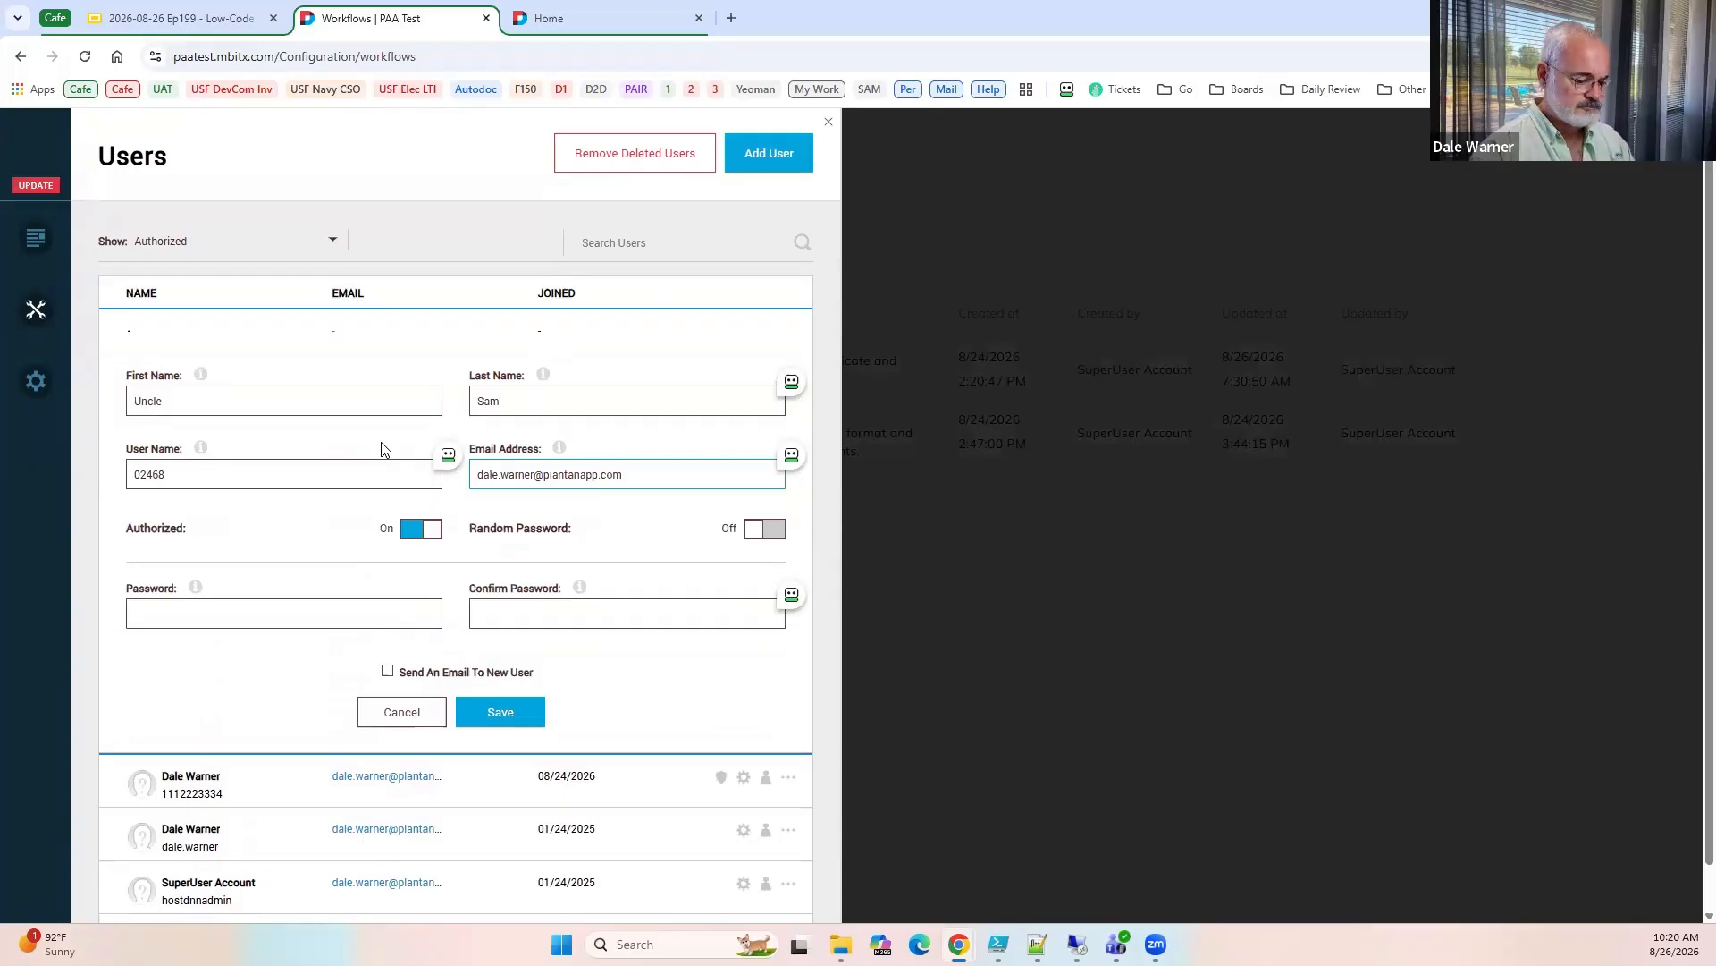
text(+us)
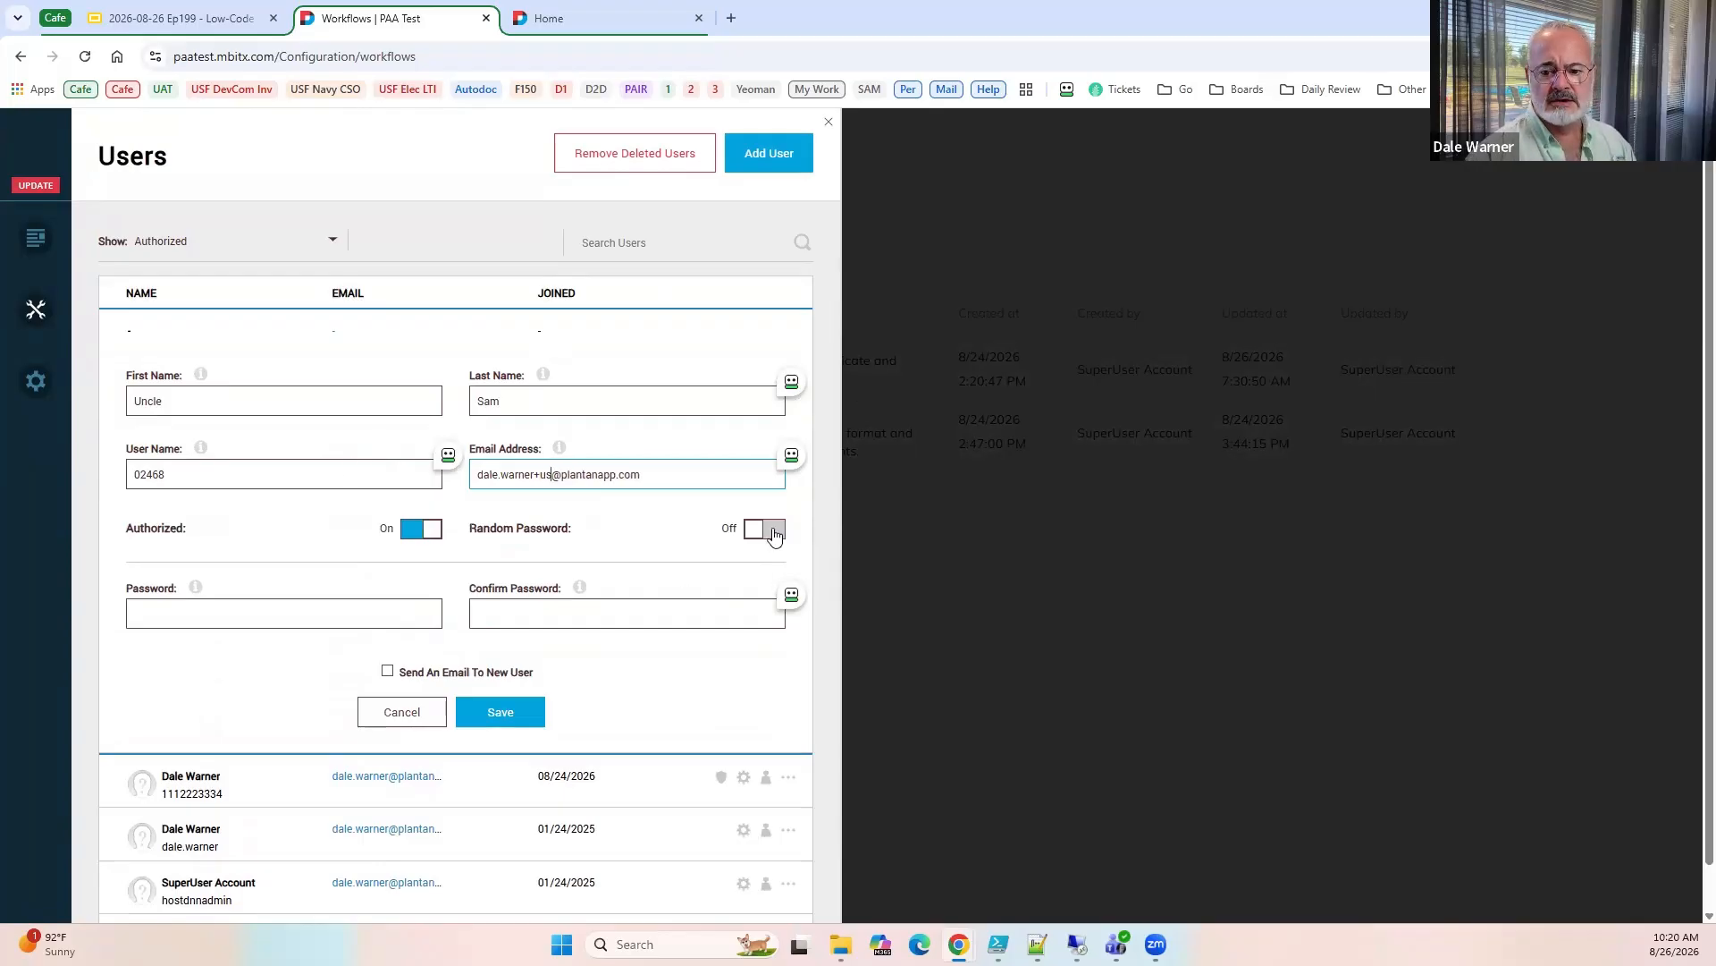
click(775, 534)
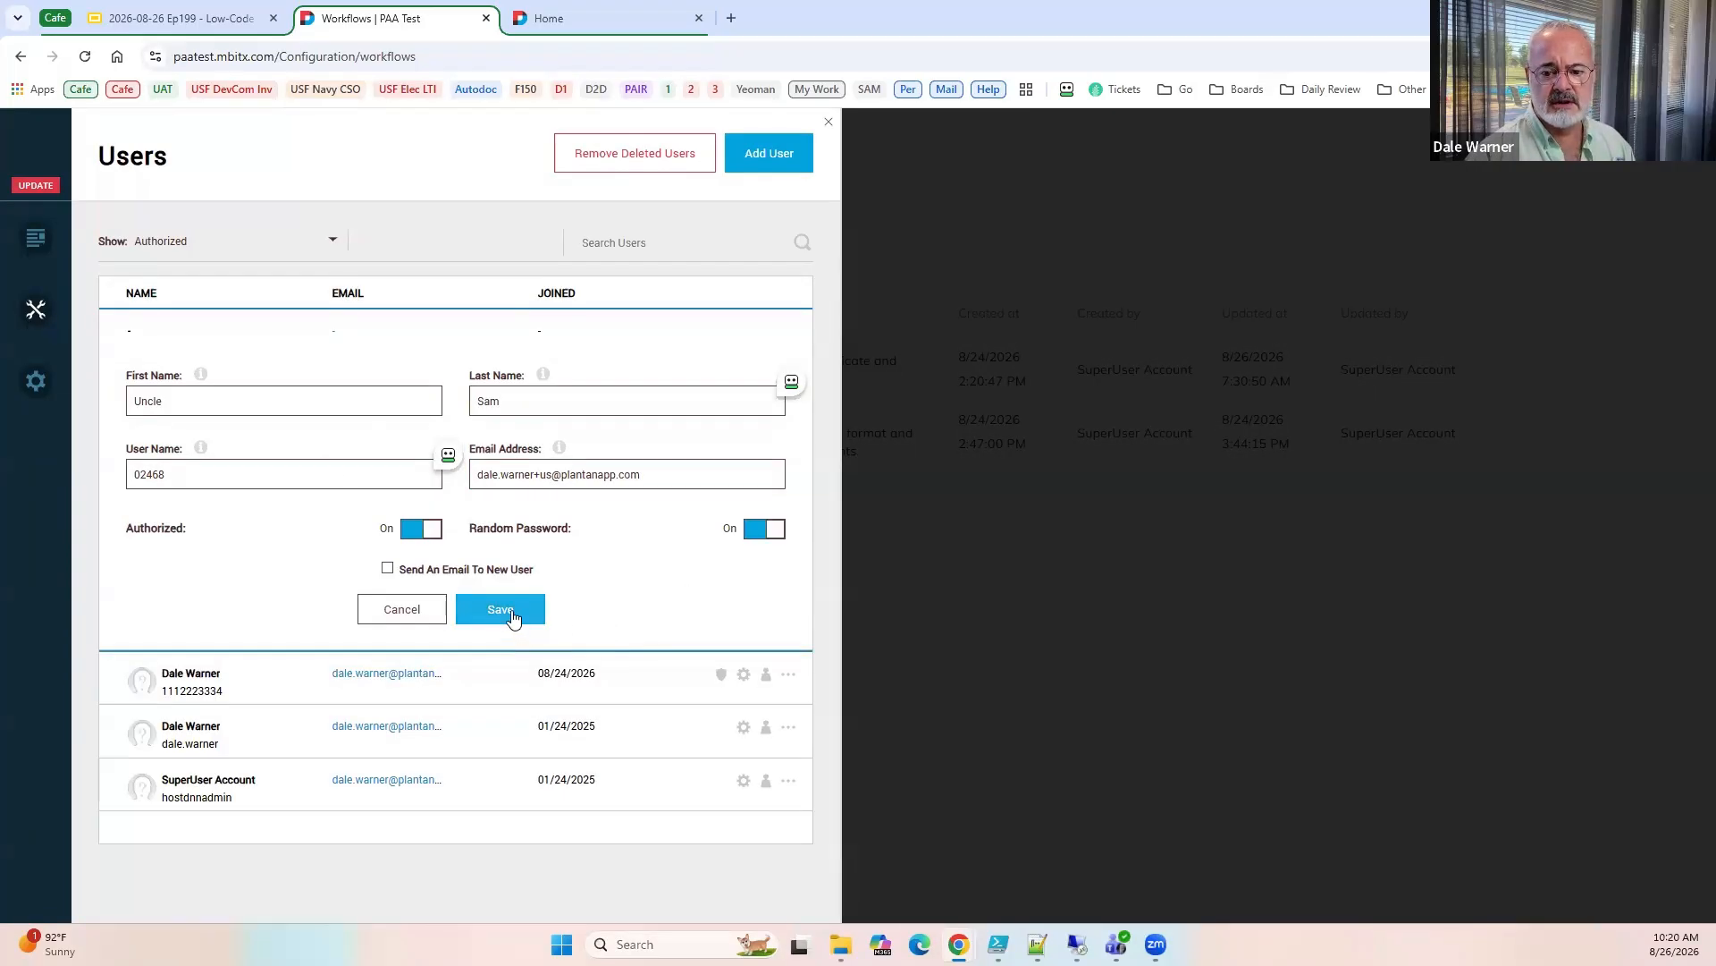
click(513, 617)
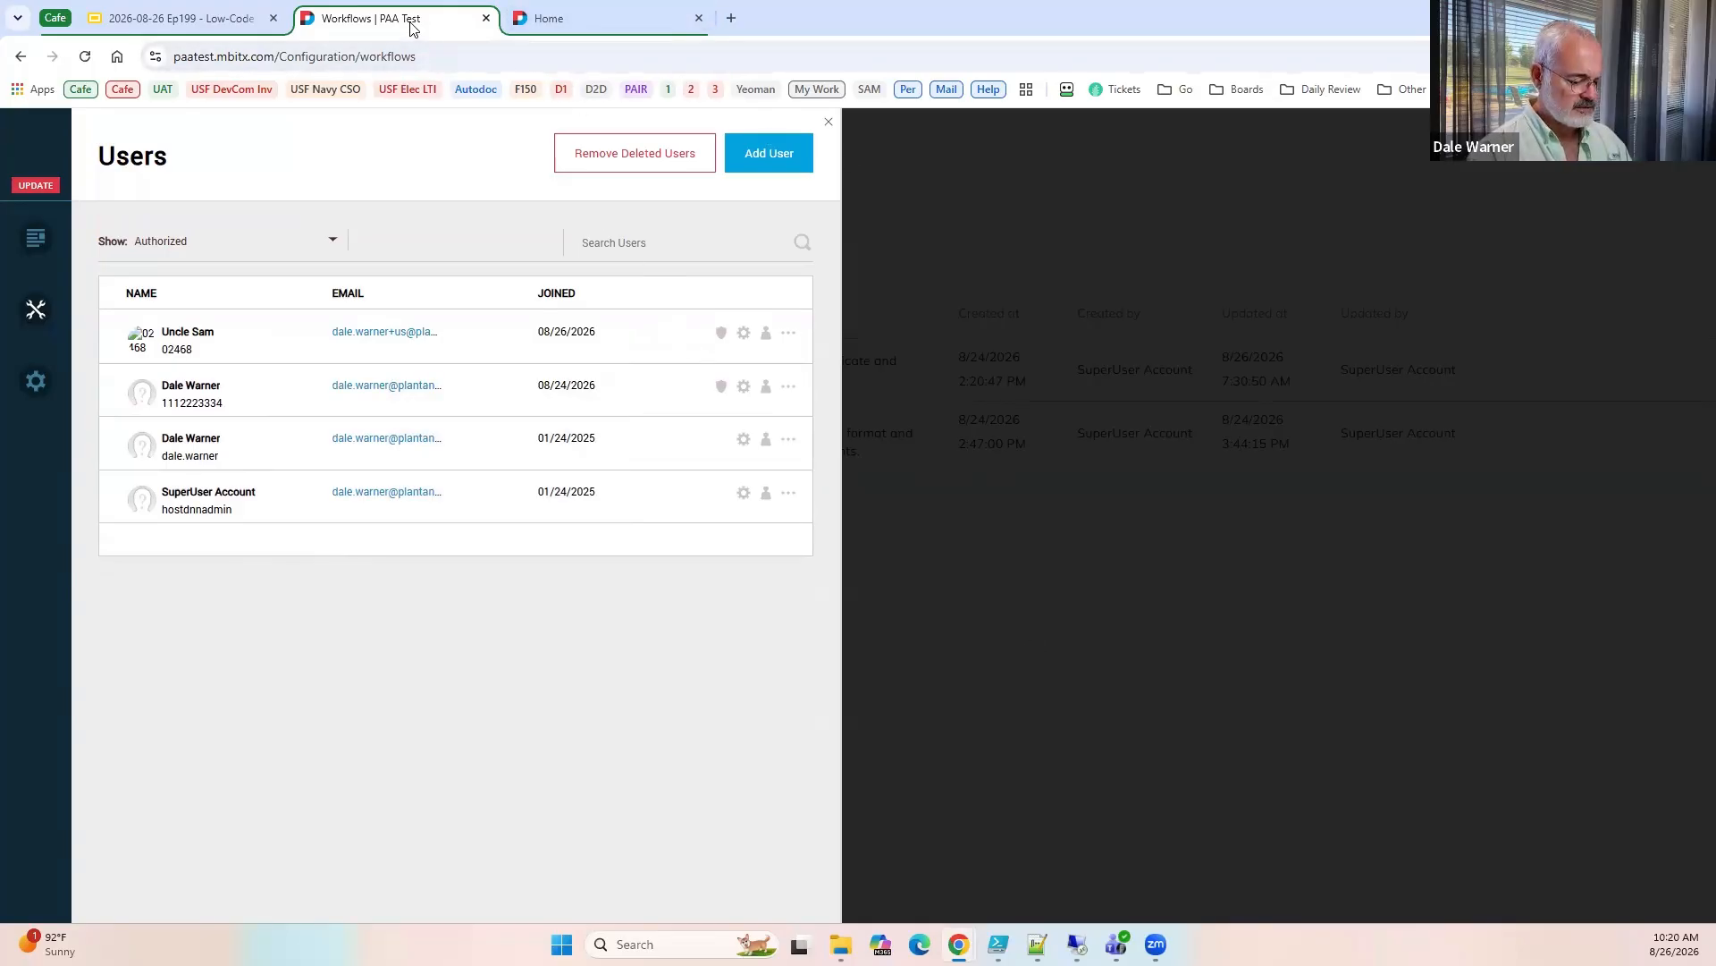
Load paatest.mbitx.com in a new Incognito window with the Uncle Sam certificate, log in through CAC-Login, and close the window.
key(ctrl+shift+n)
text(paa)
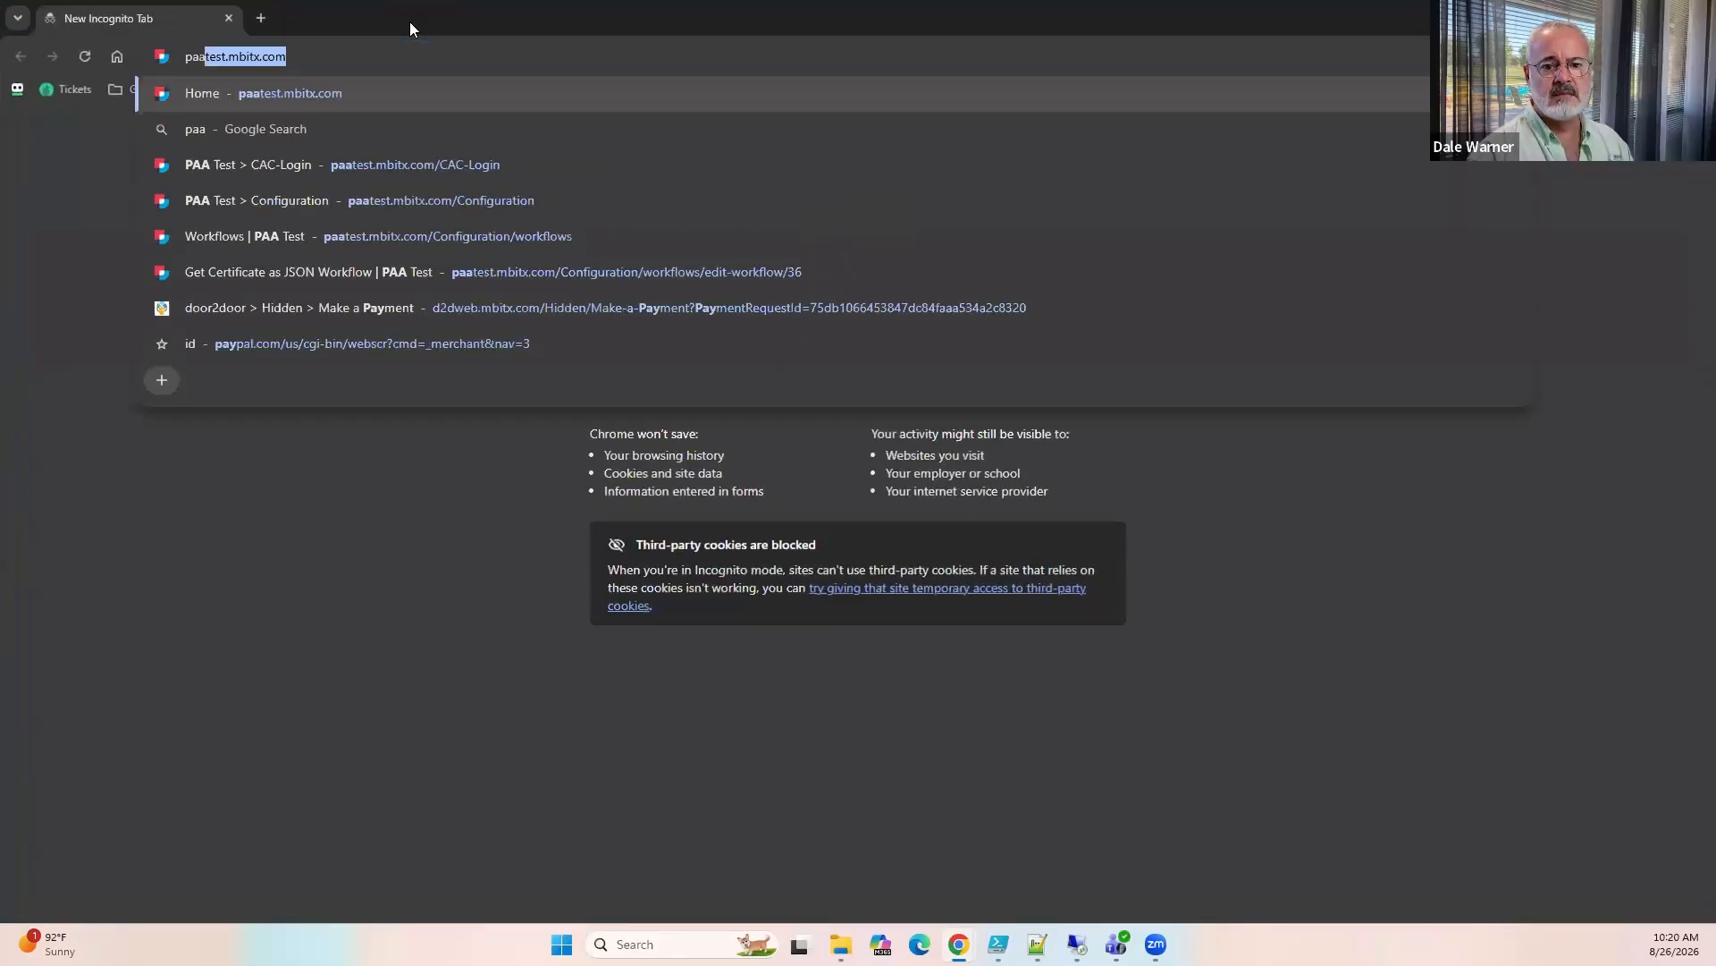
key(Return)
click(721, 220)
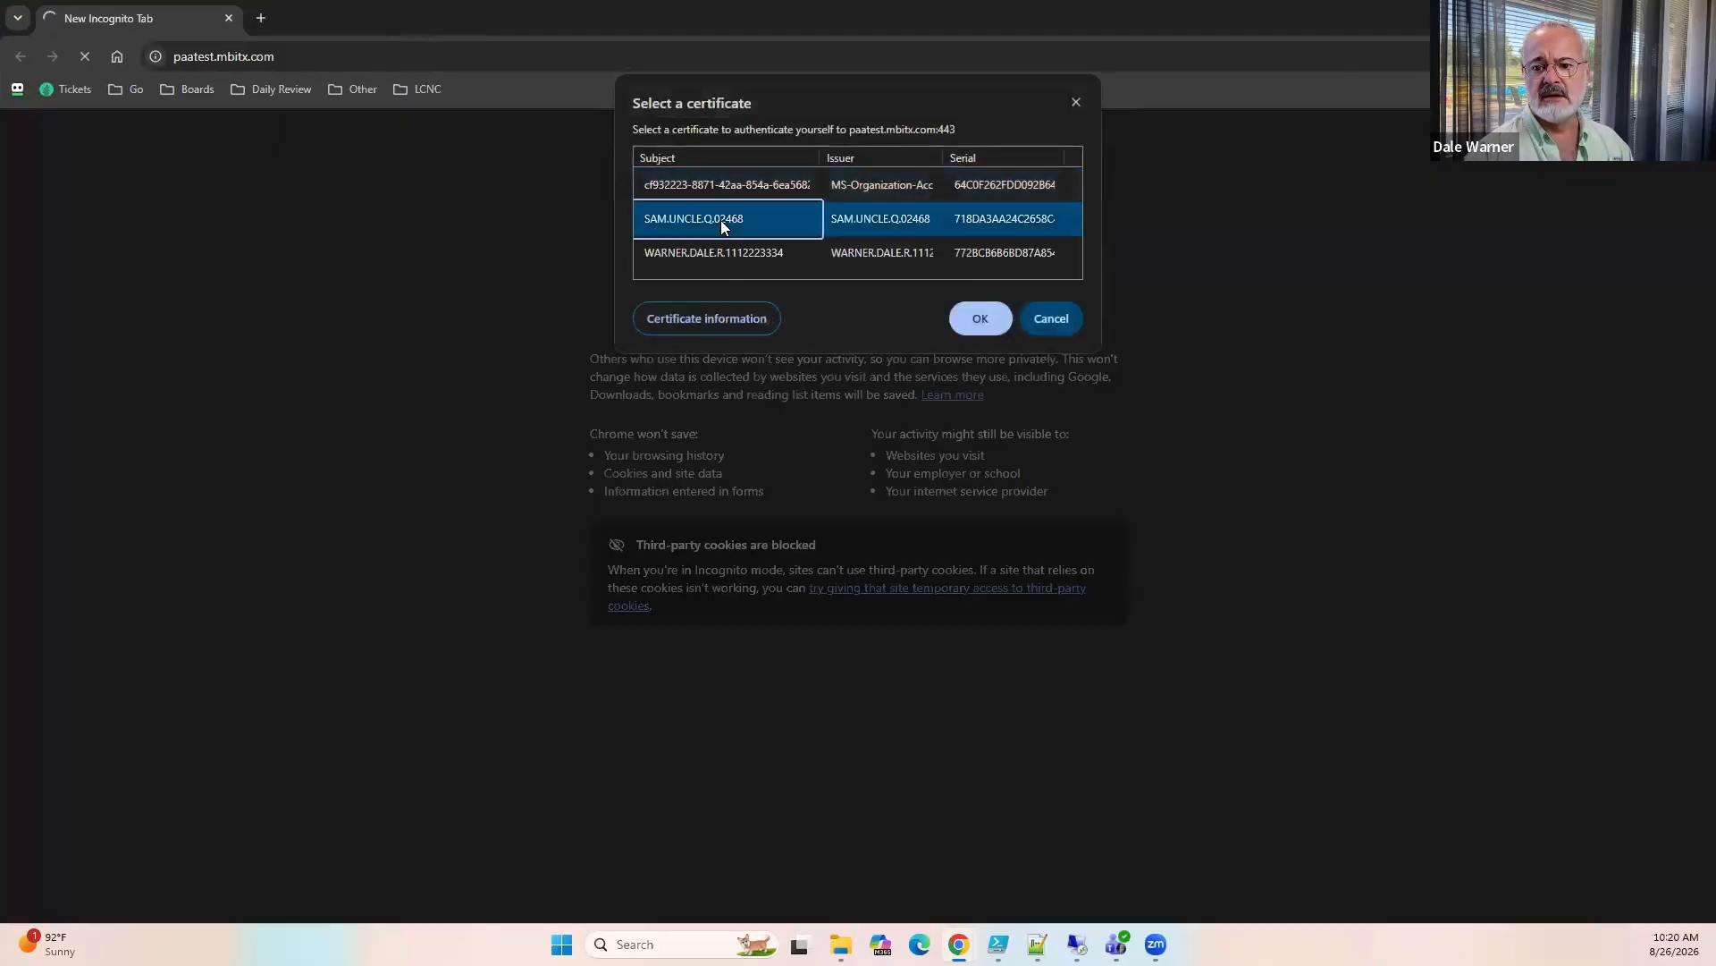
double_click(720, 220)
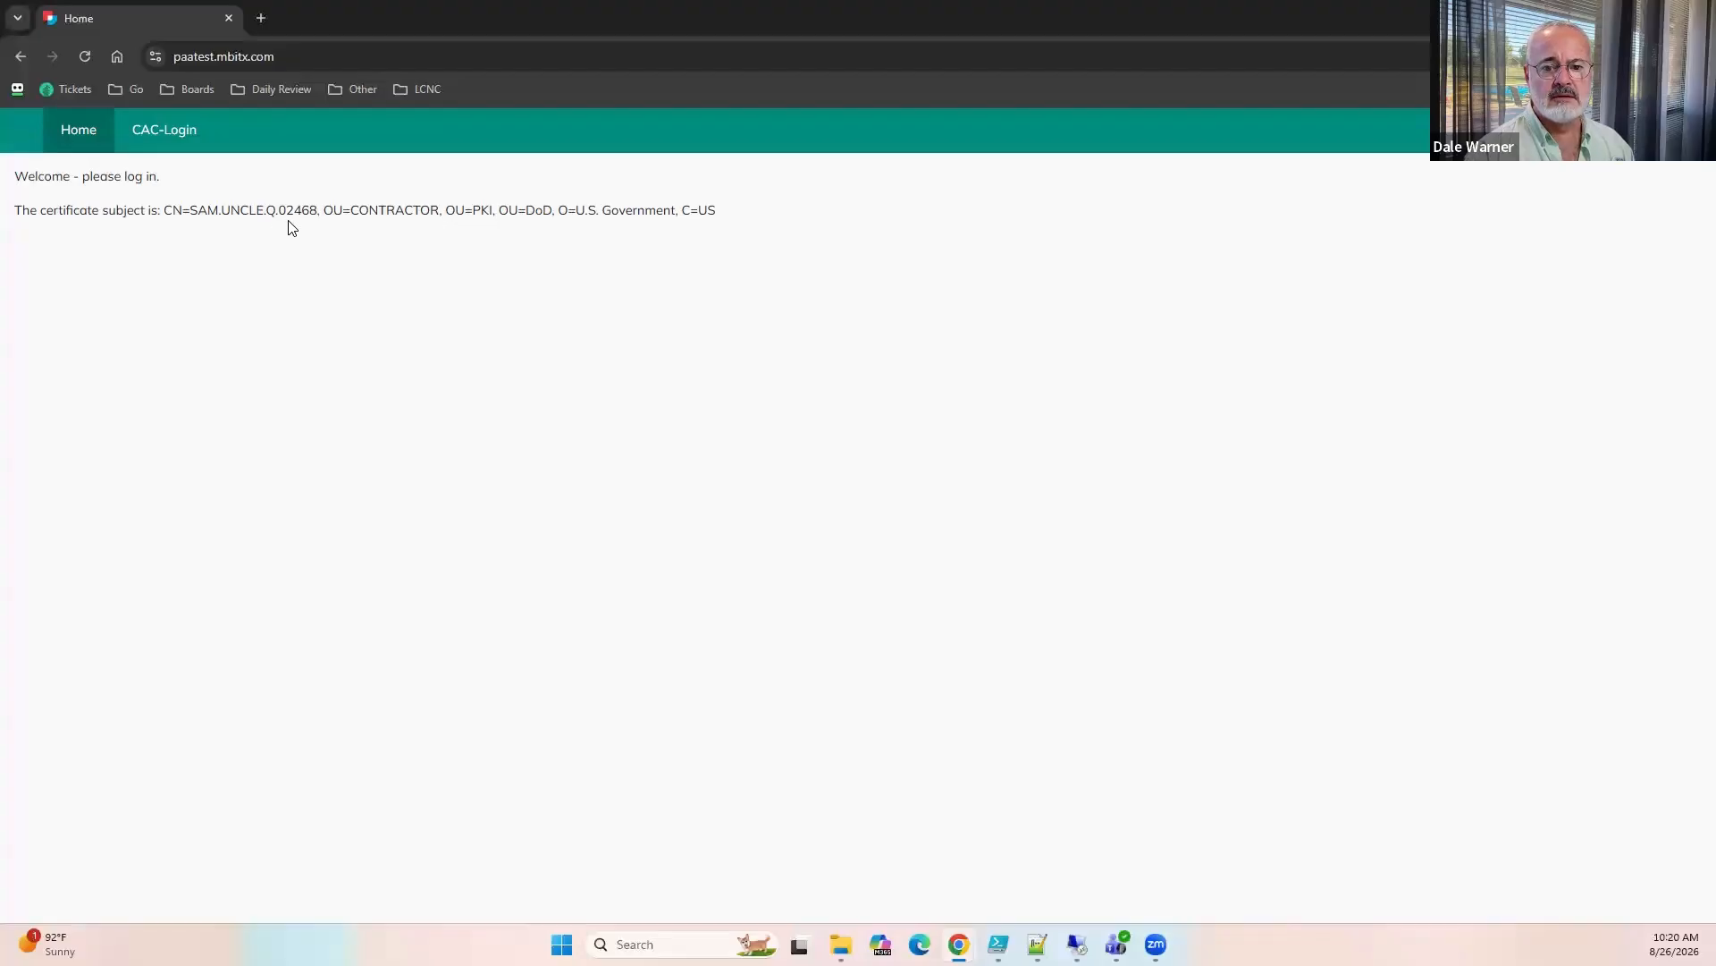
click(180, 138)
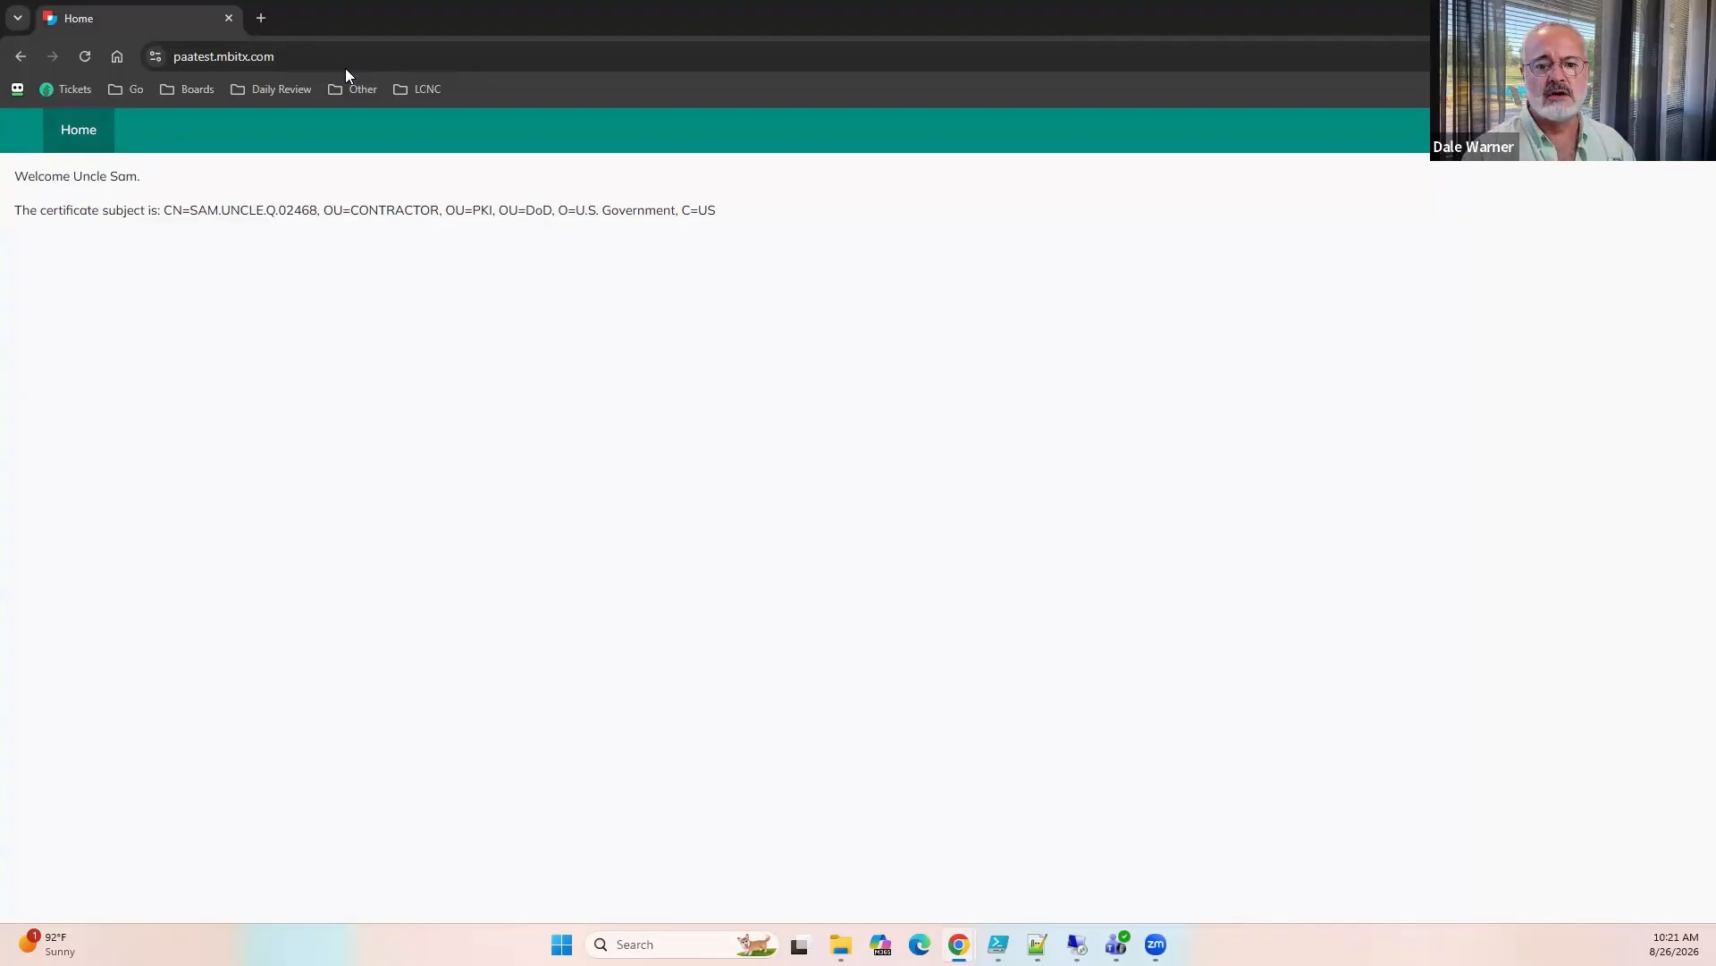
click(1696, 14)
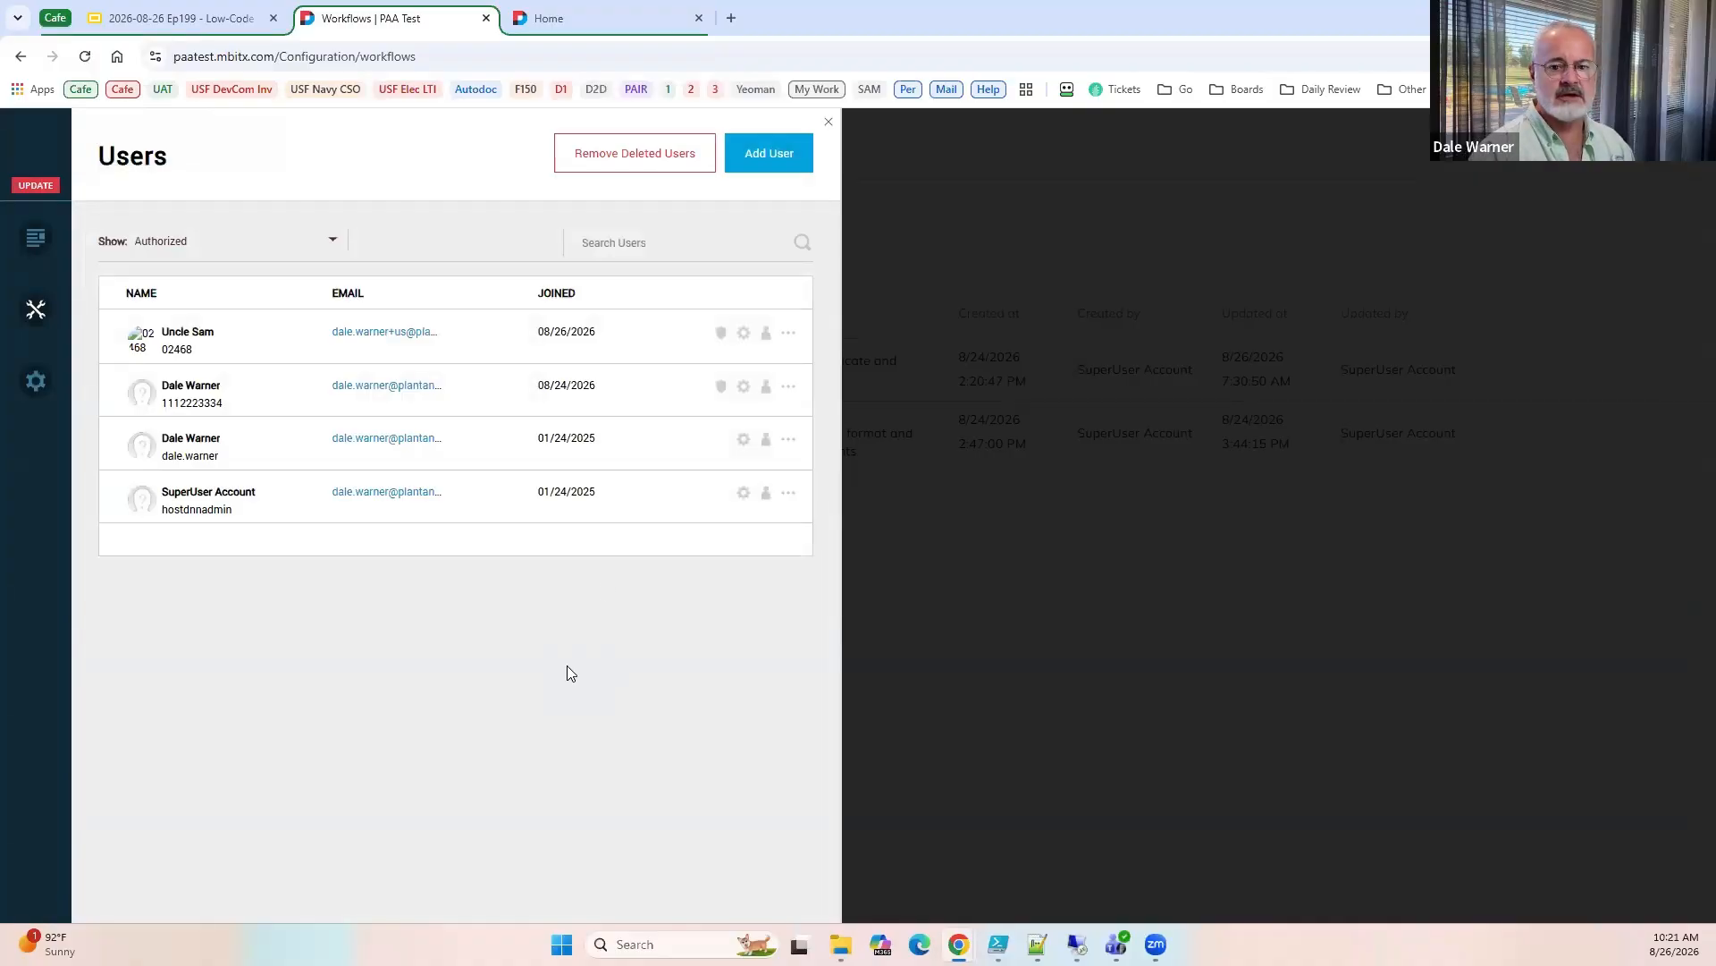
Load paatest.mbitx.com/CAC-Login directly in a fresh Incognito window and authenticate with the Uncle Sam certificate.
key(ctrl+shift+n)
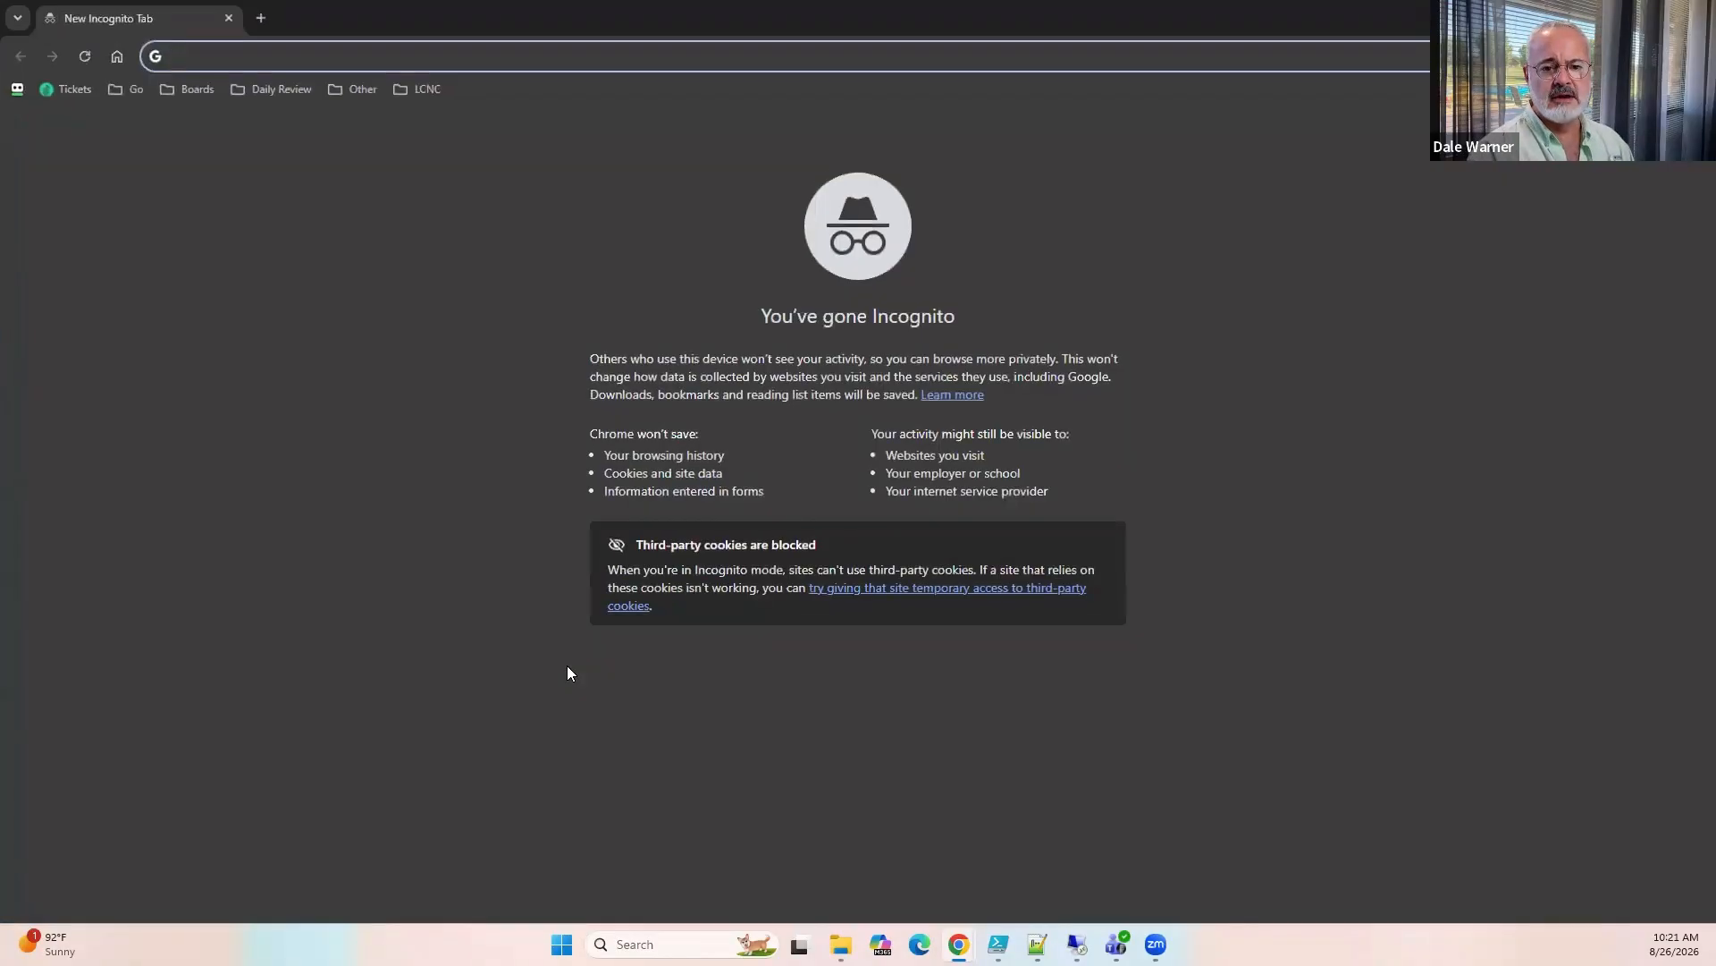
text(paa)
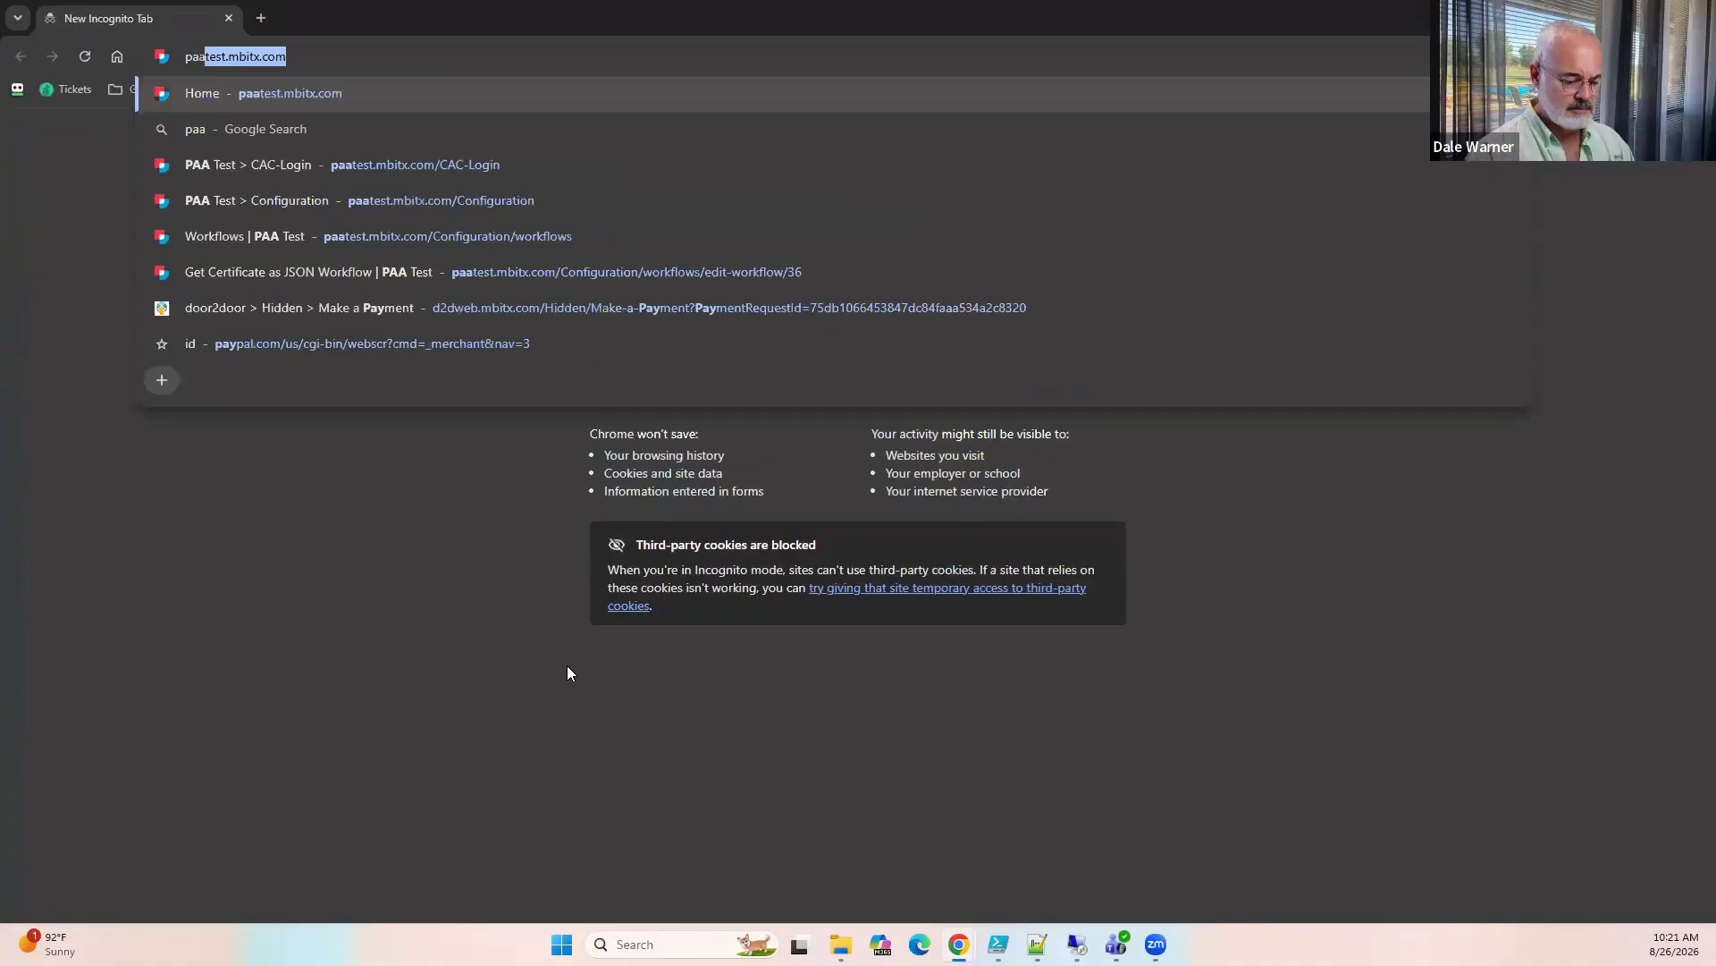
key(End)
text(/)
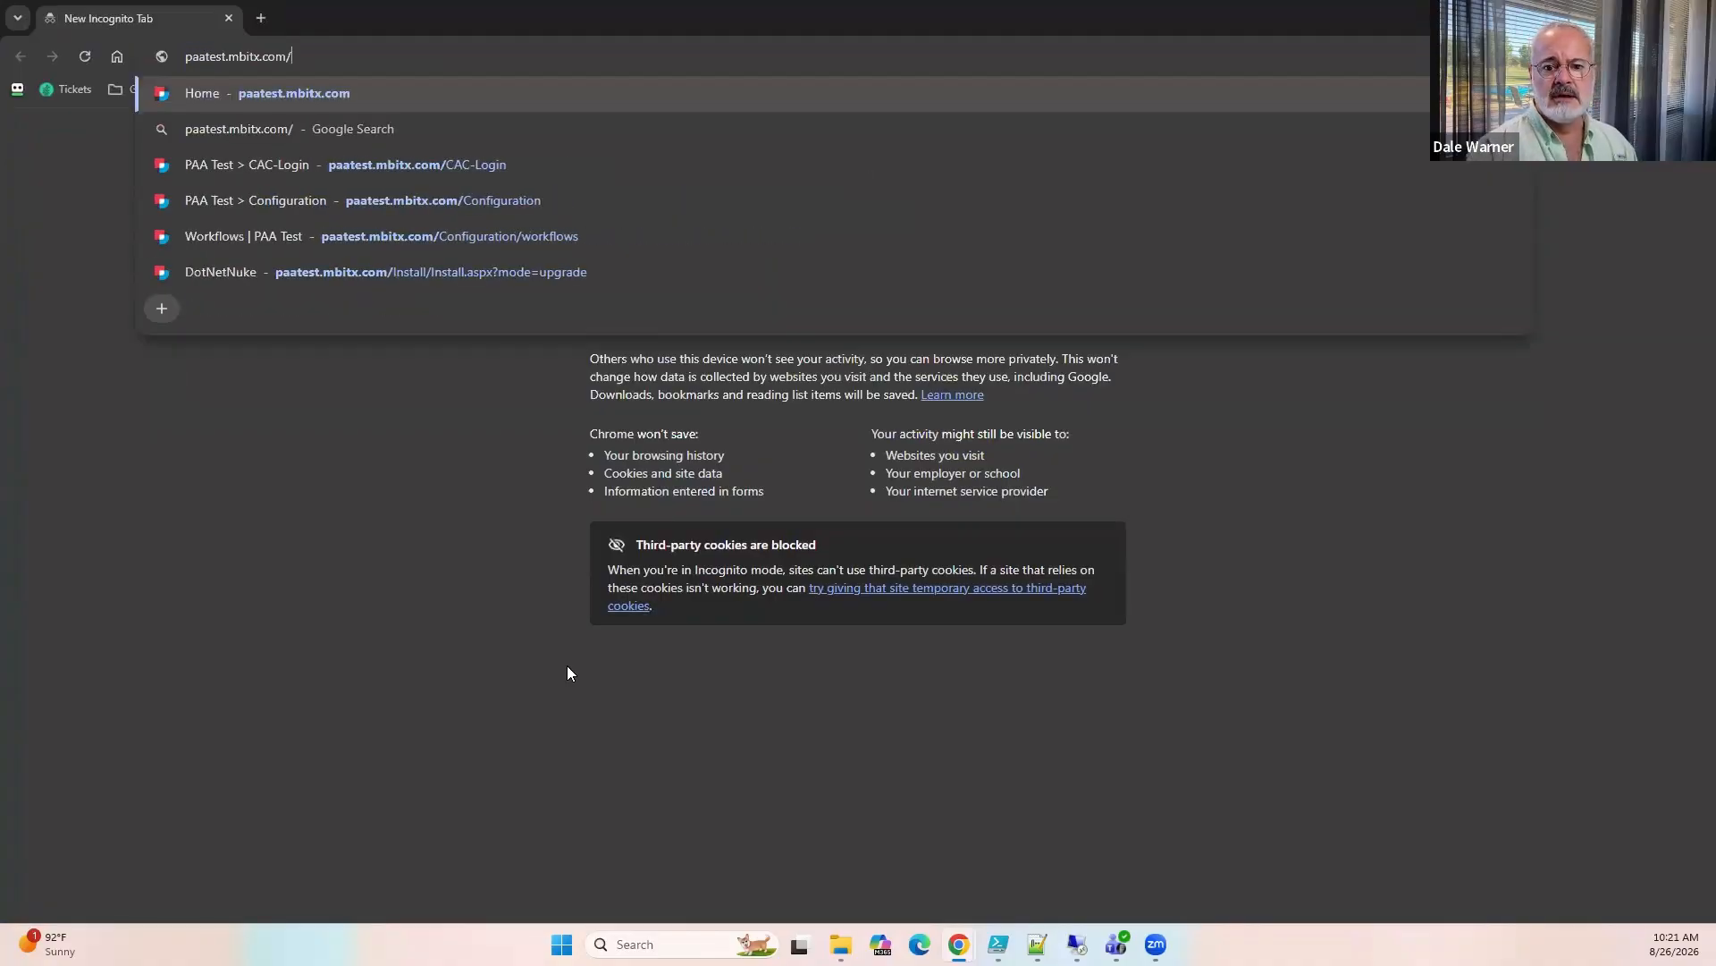
key(Down)
key(Down)
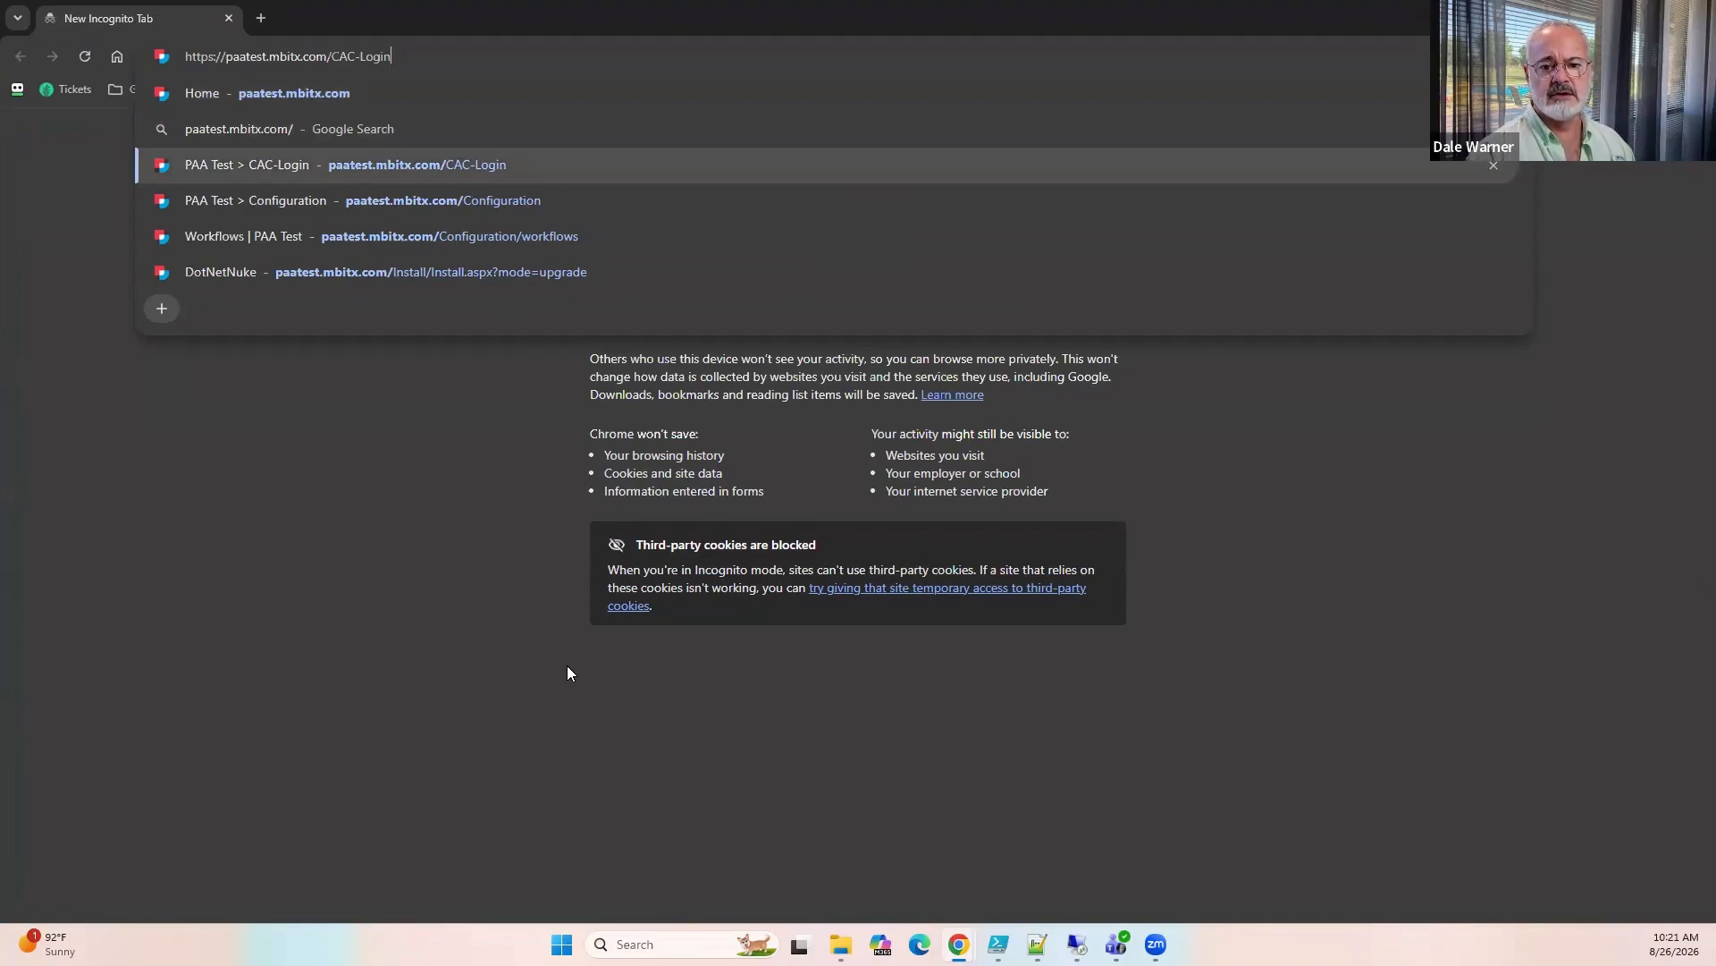
key(Return)
click(717, 218)
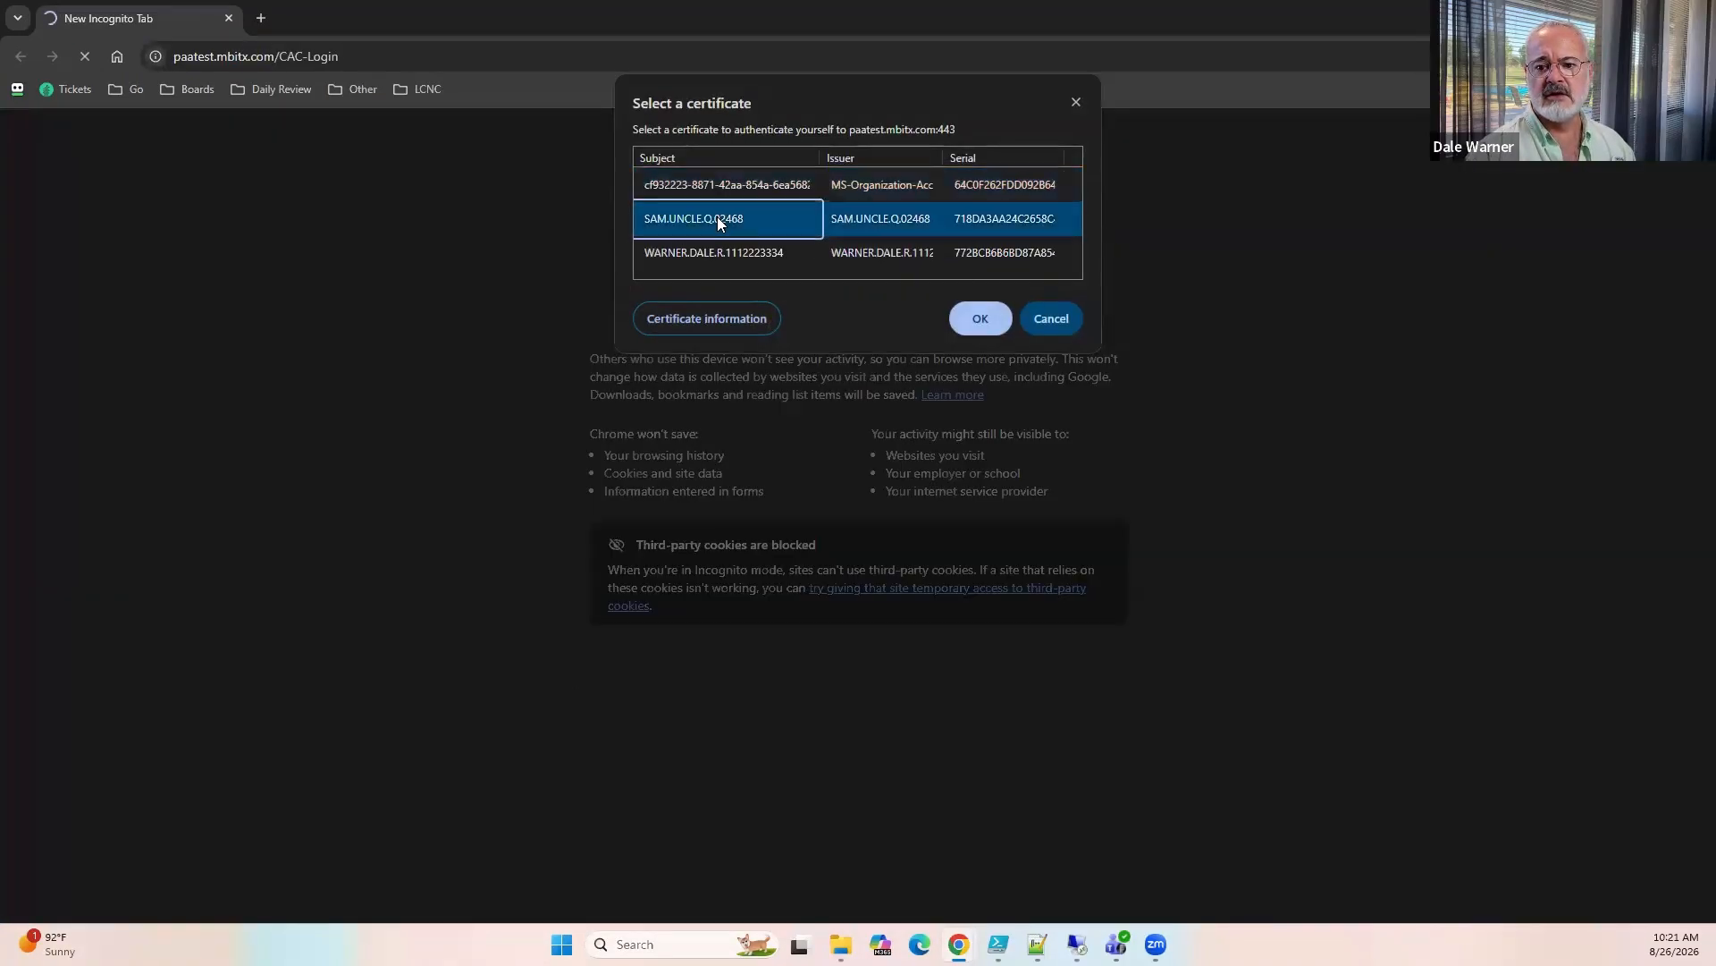
click(980, 319)
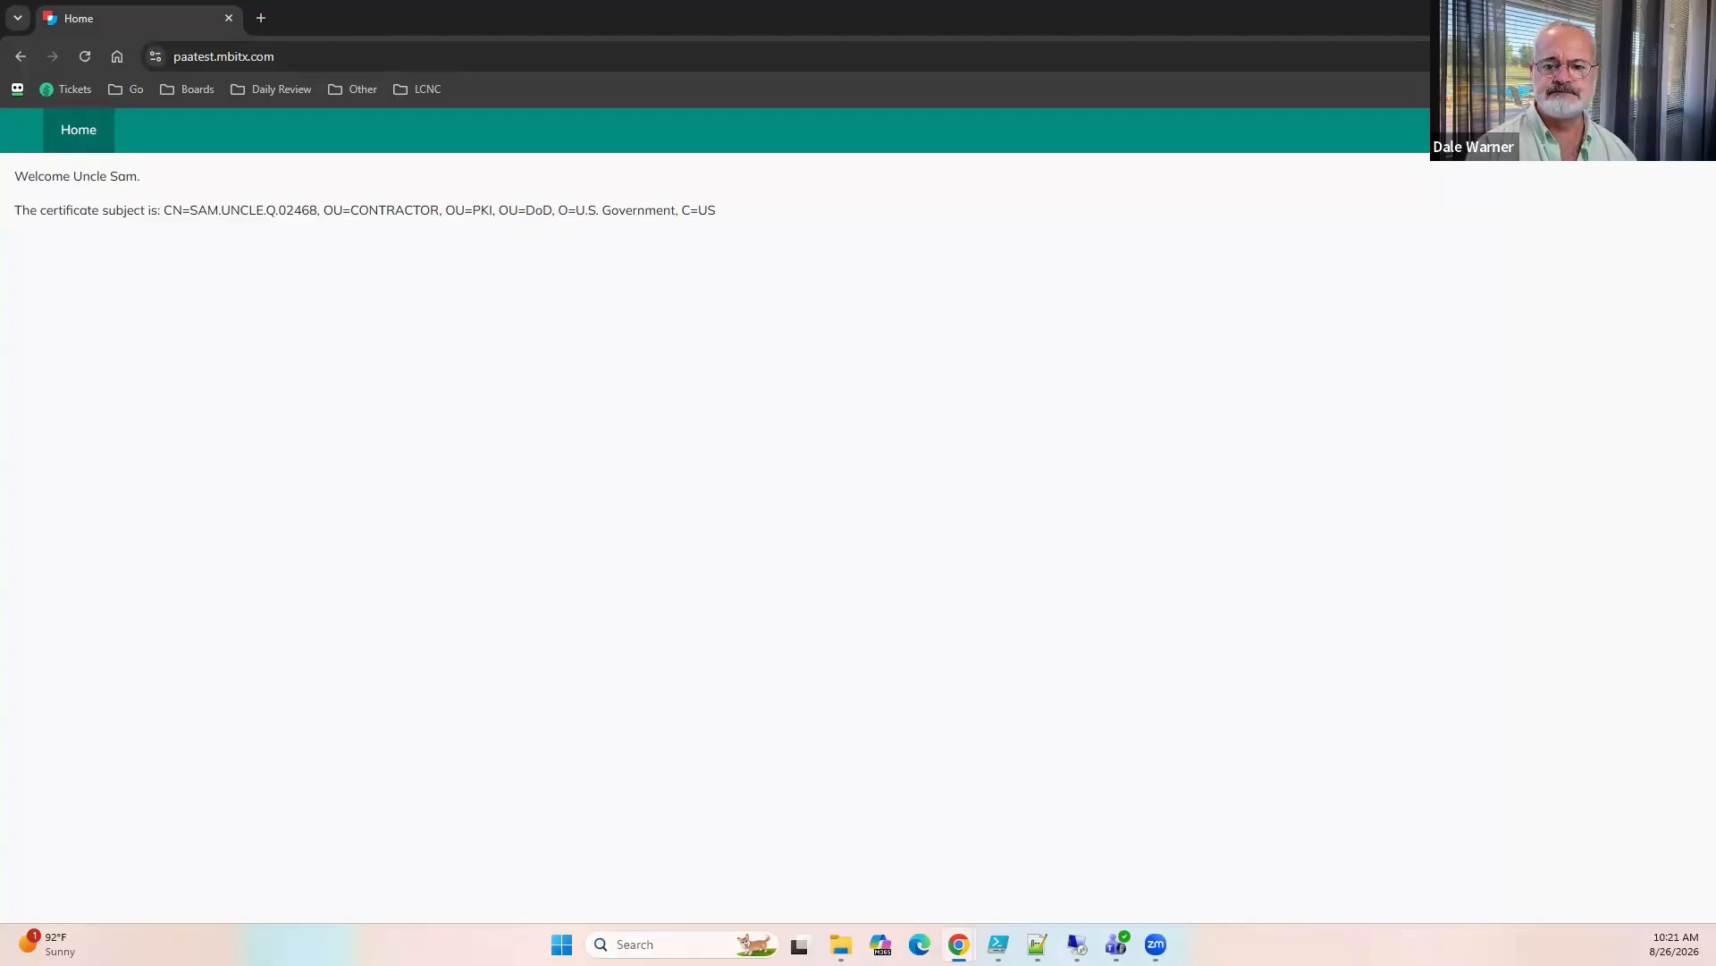
Return to the Low-Code Café presentation and start the slideshow from slide 32, Certificates and the Browser/Application Flow.
key(alt+Tab)
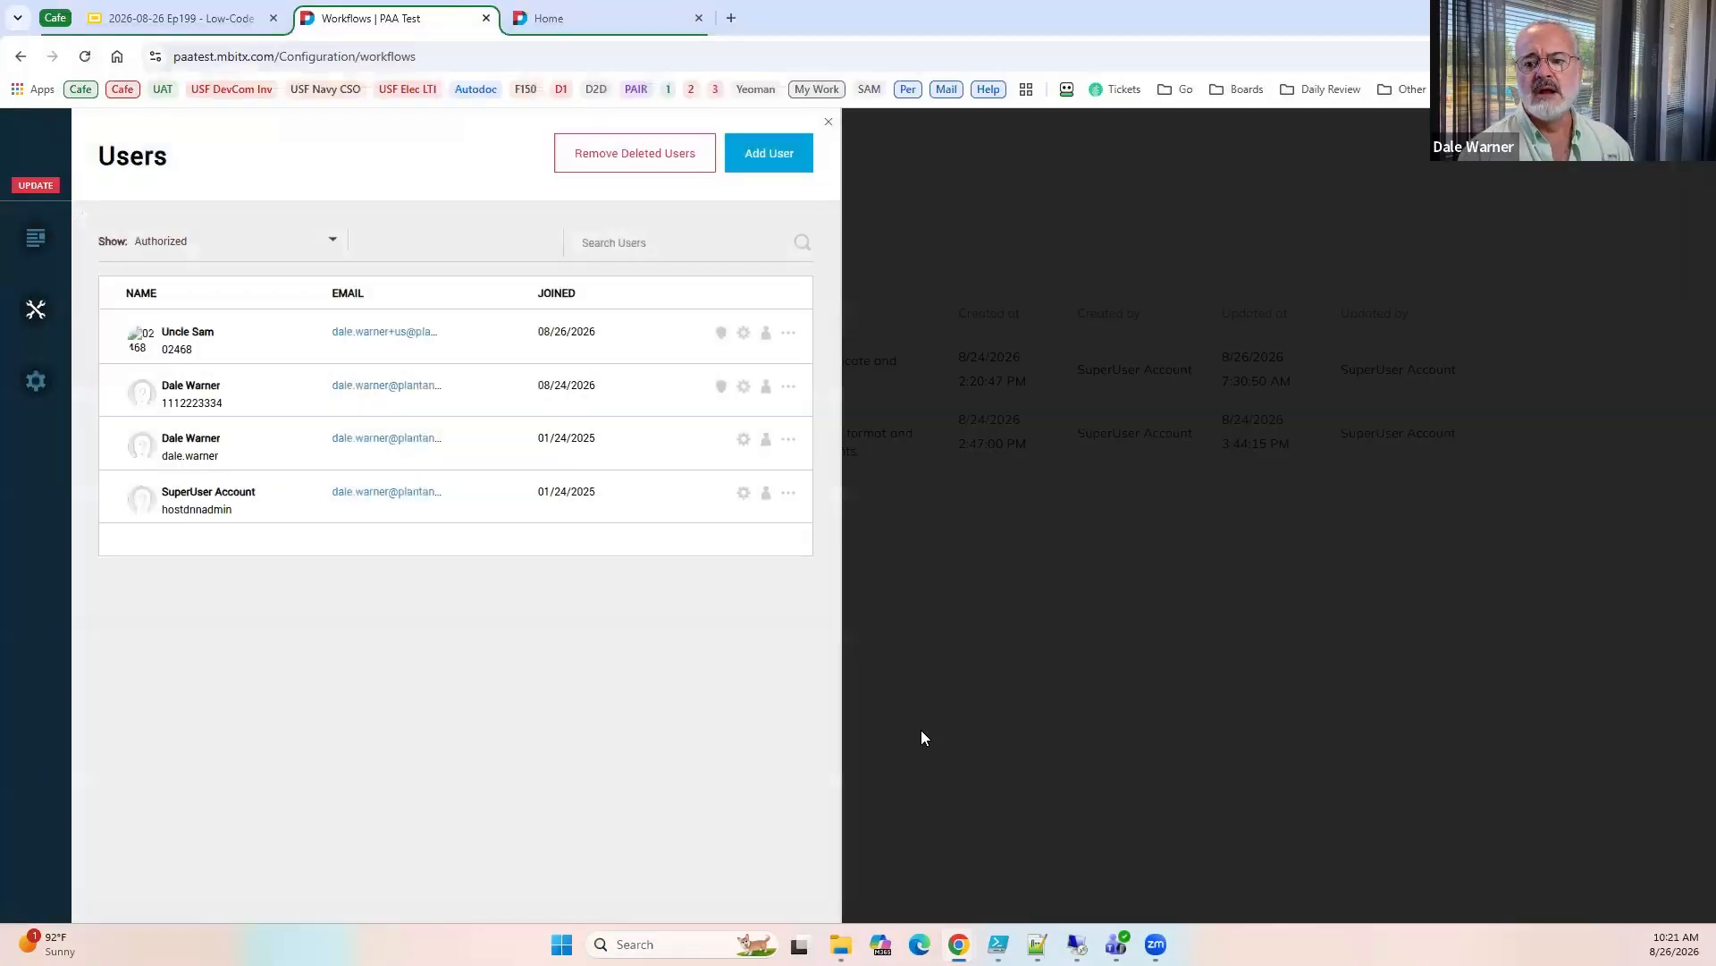
click(921, 729)
click(149, 27)
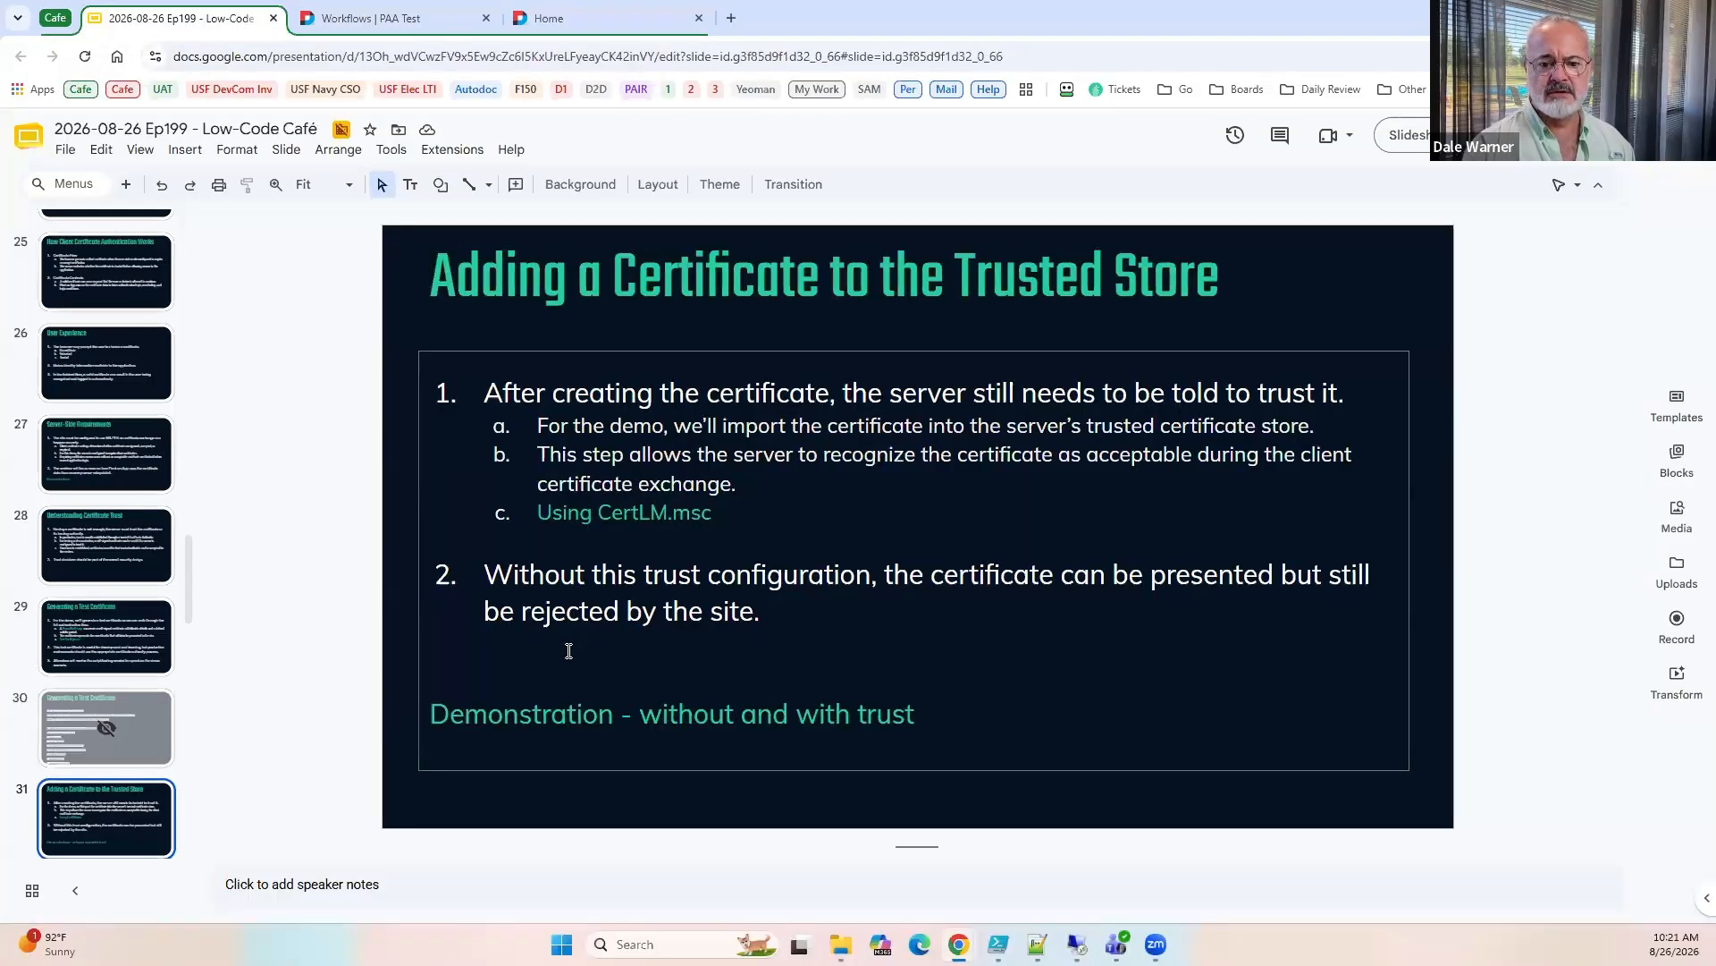
scroll(129, 644, down, 4)
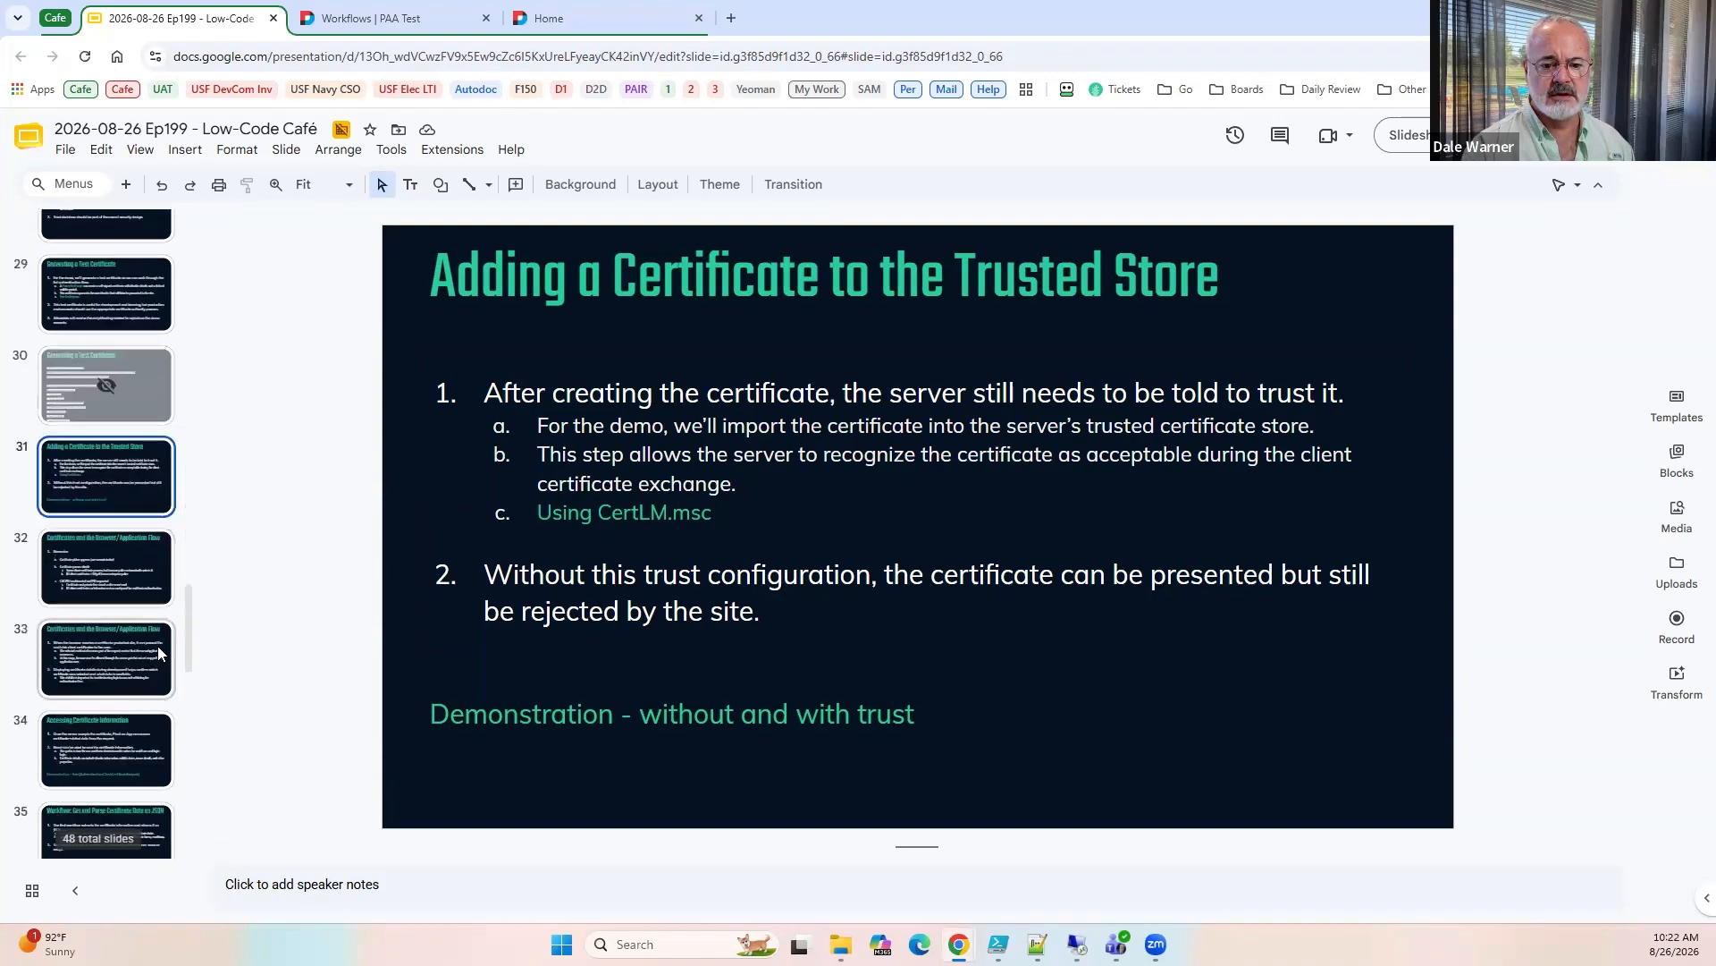
click(135, 549)
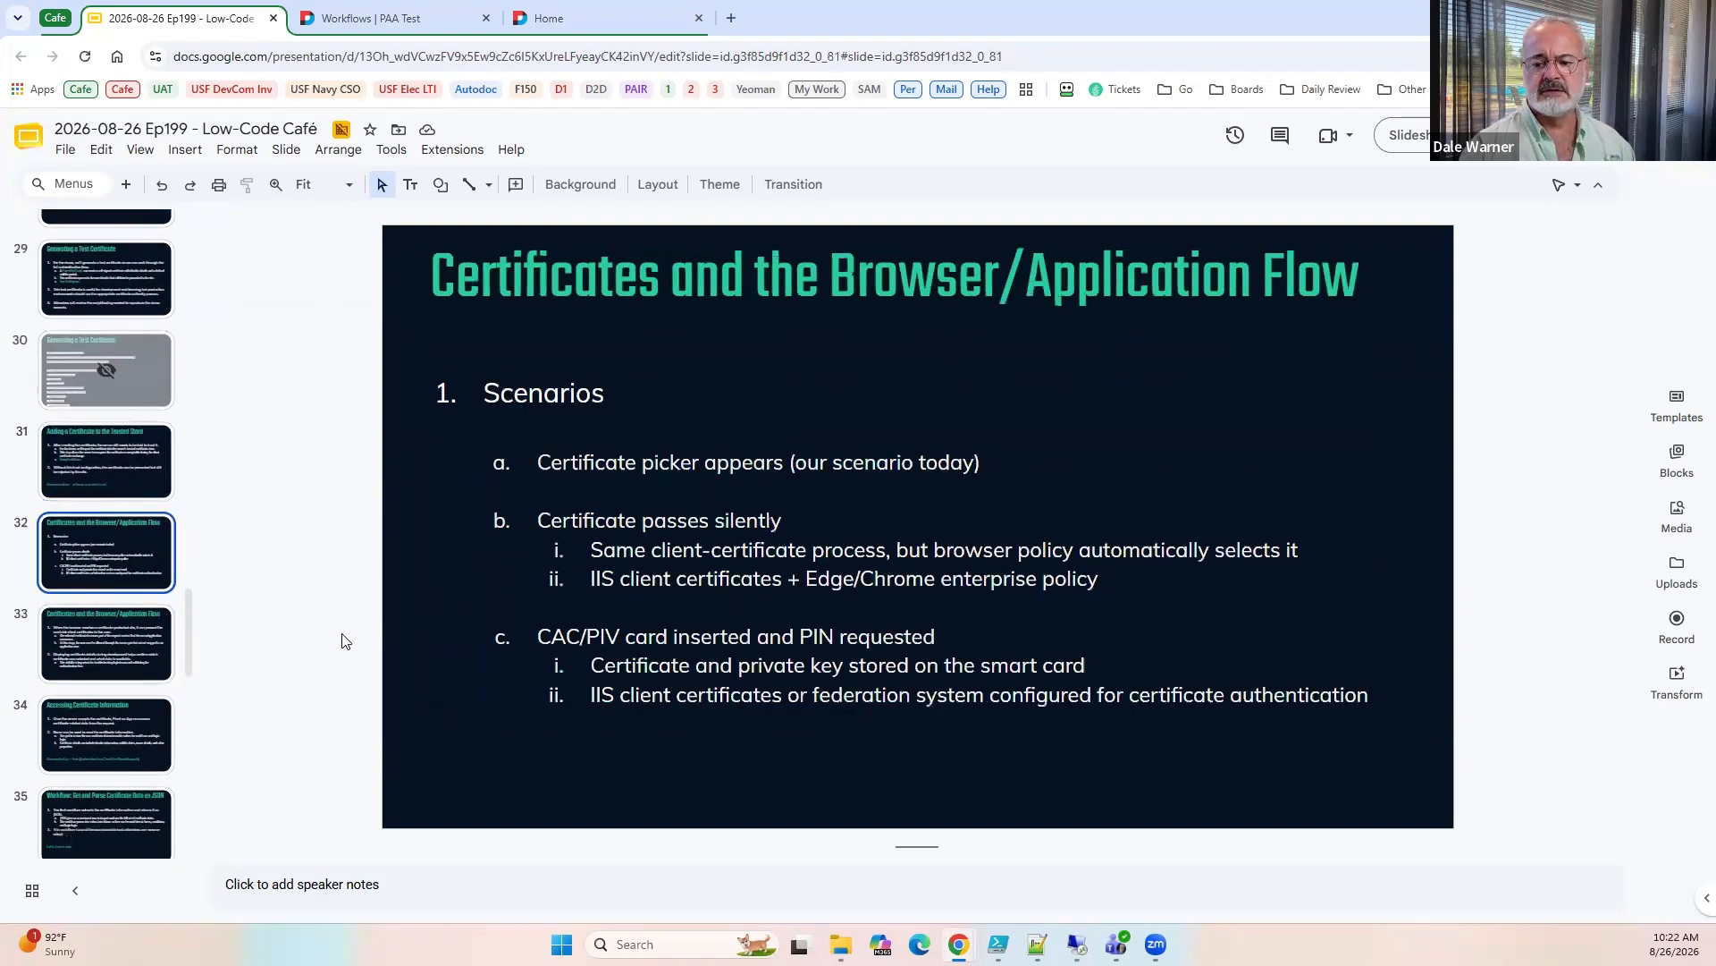
click(1403, 135)
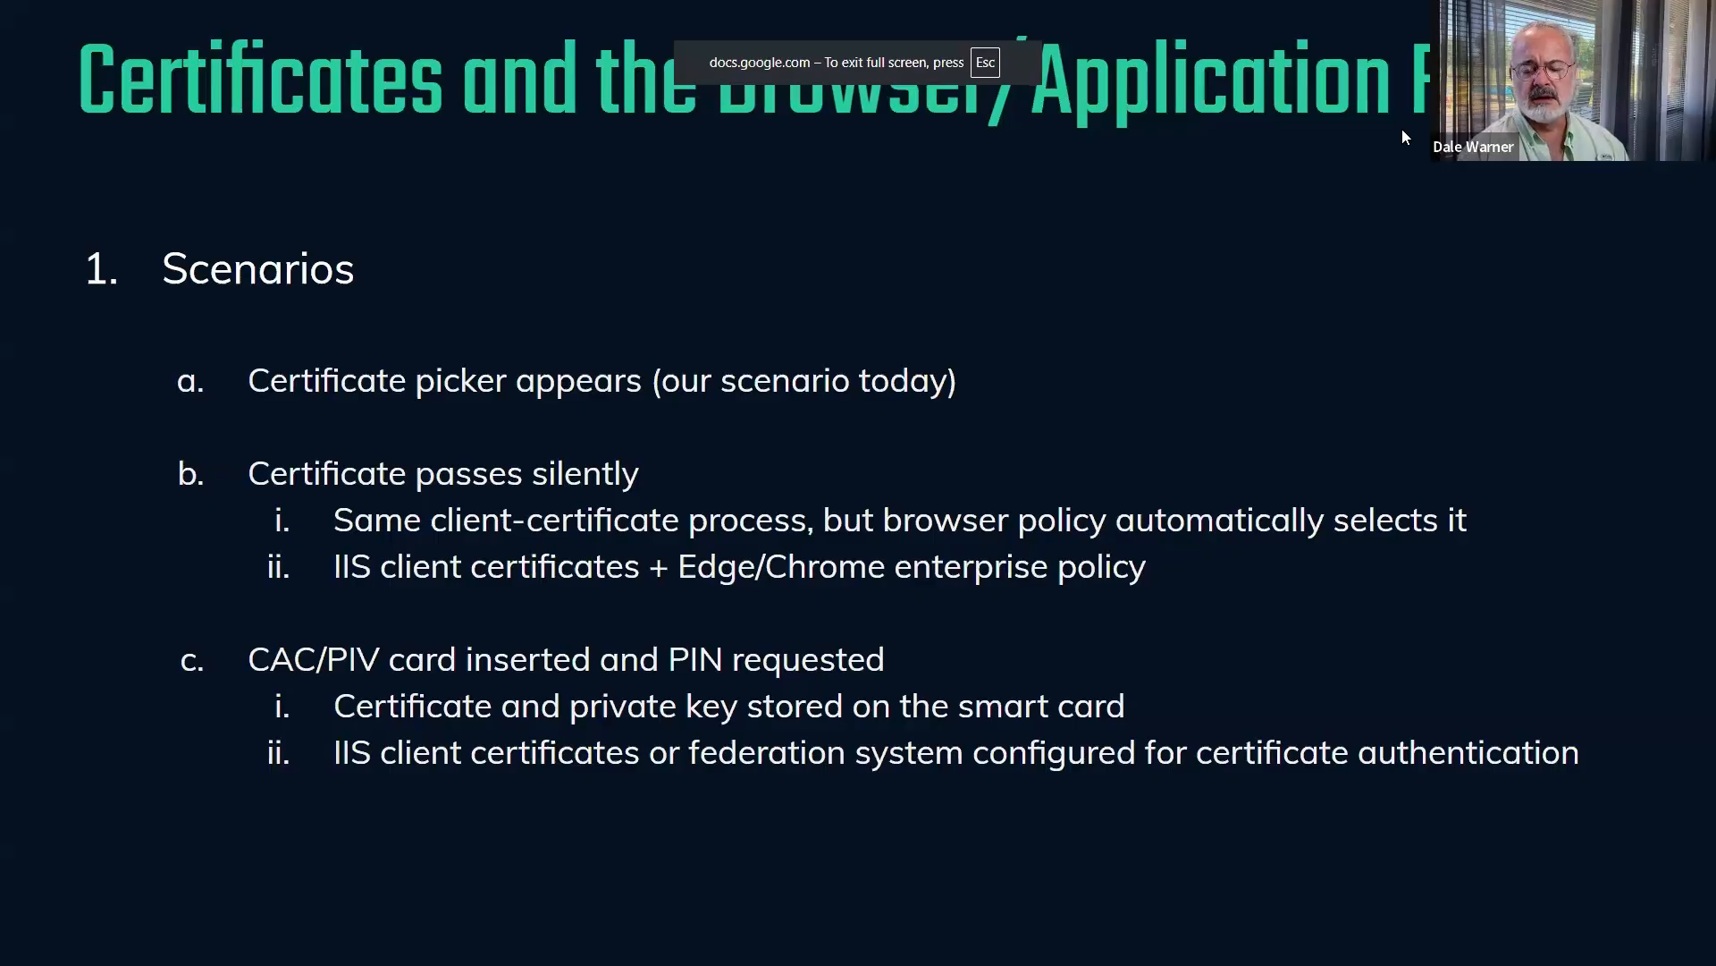
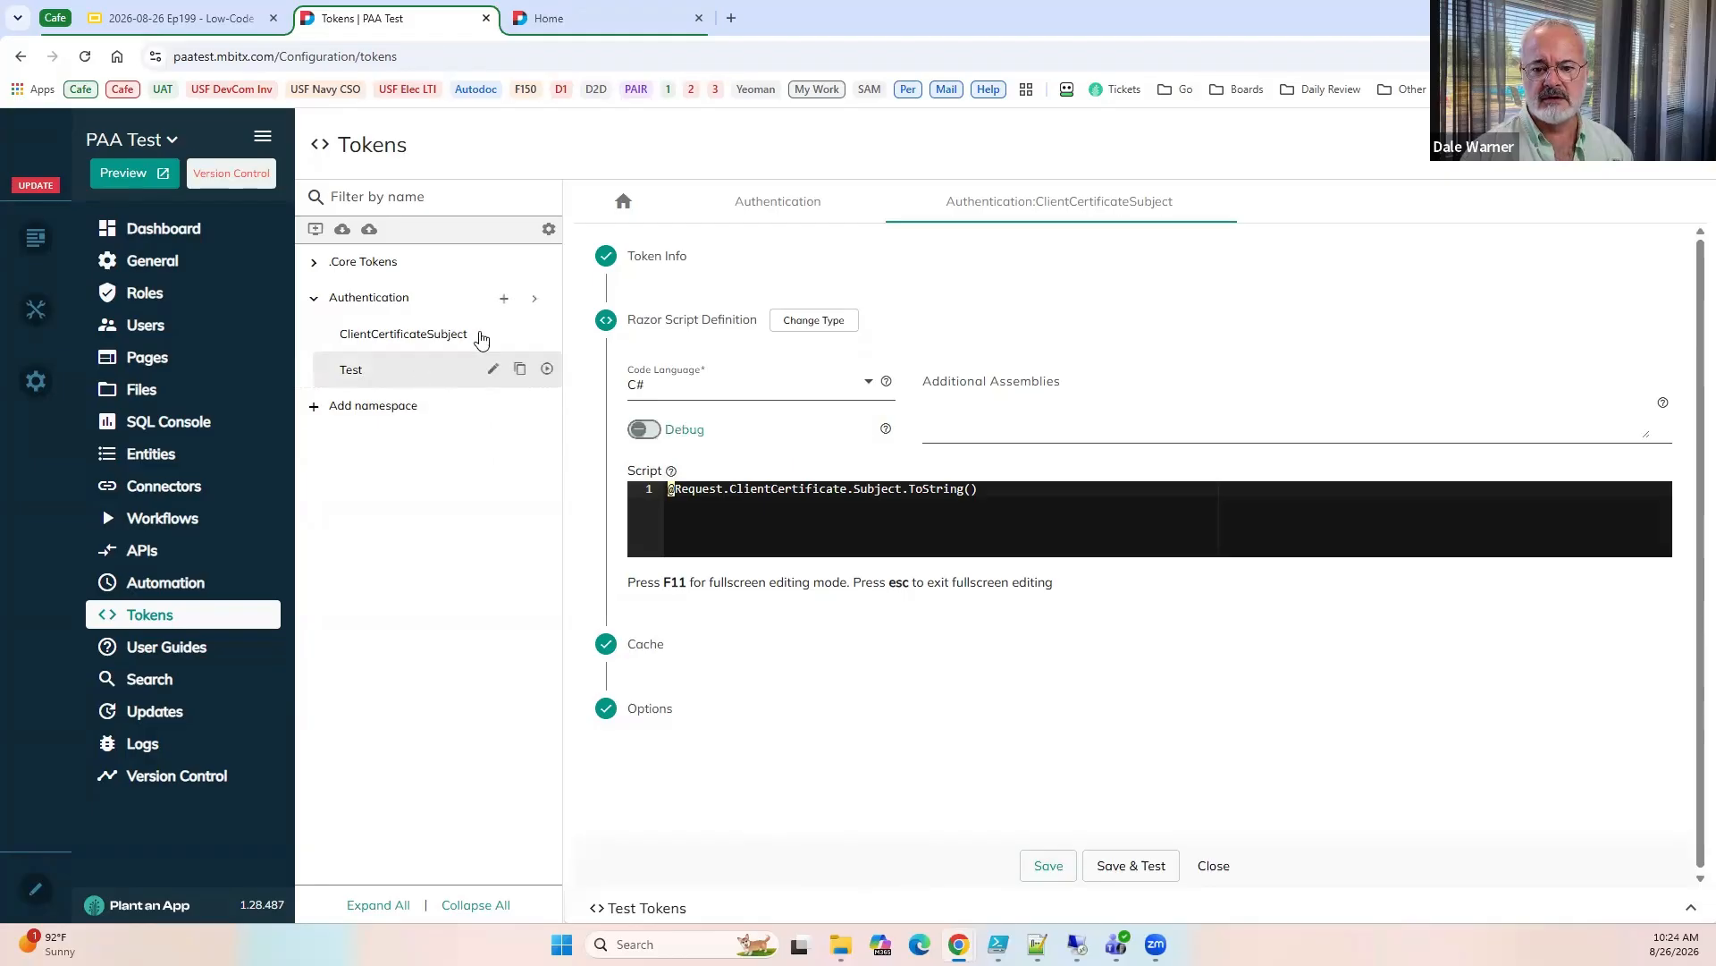
Test the Authentication:ClientCertificateSubject token and select its entire output.
click(547, 332)
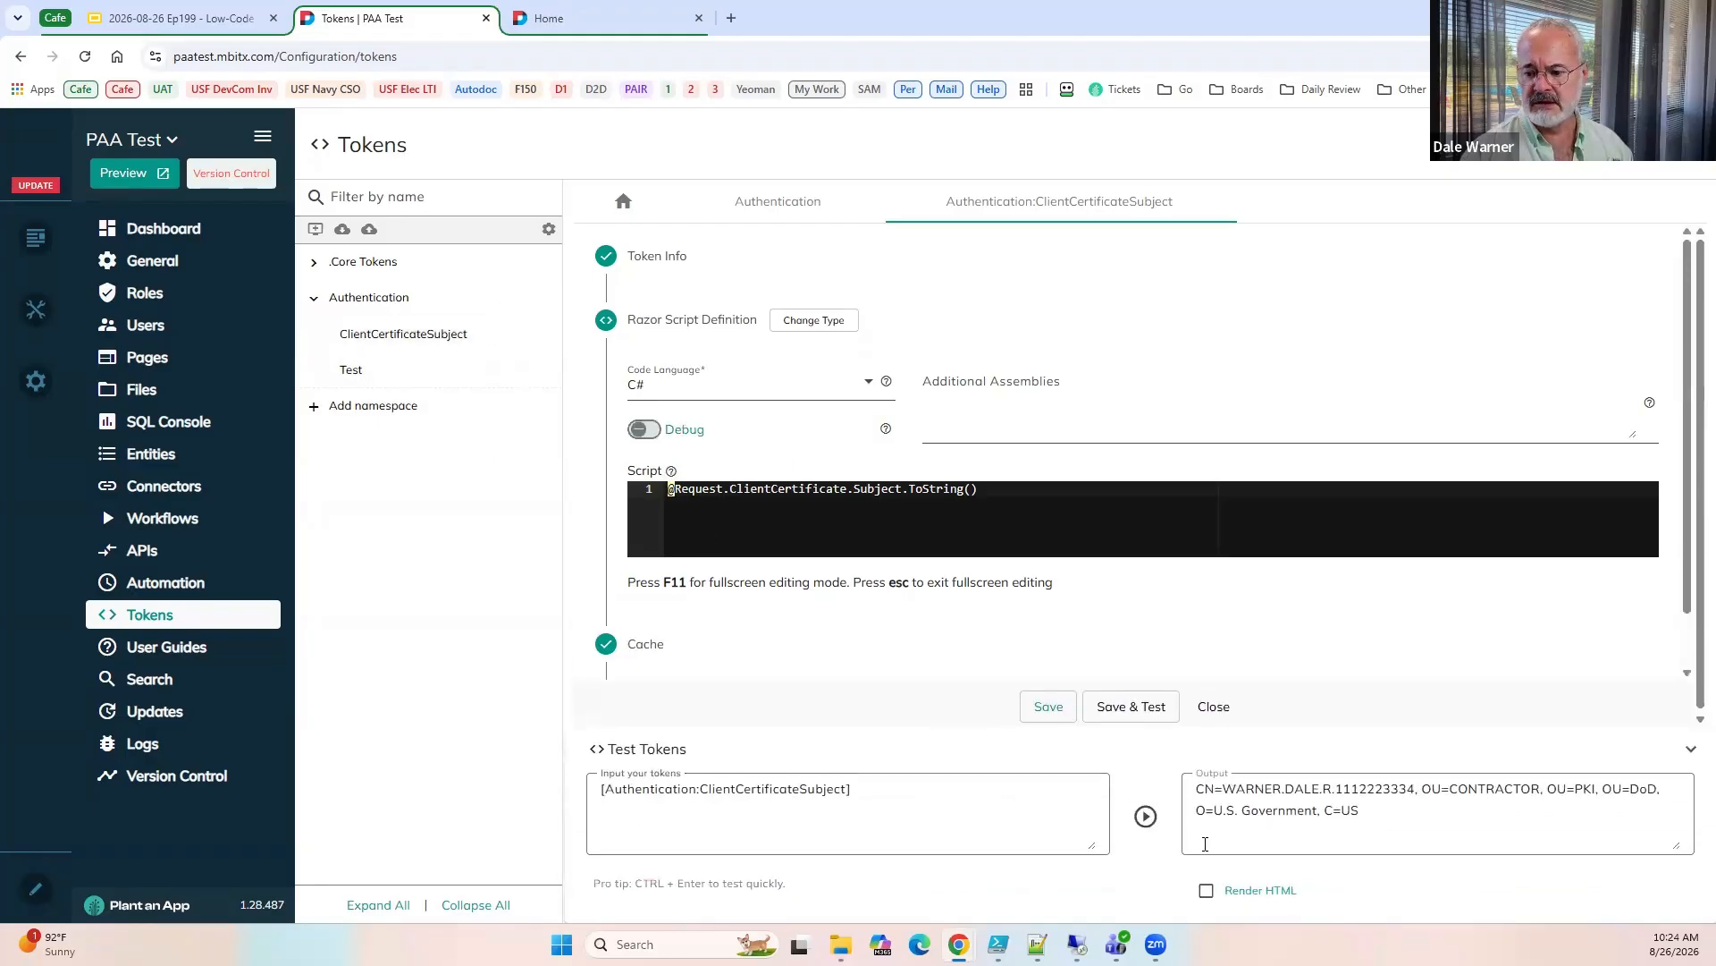
click(1424, 810)
key(ctrl+a)
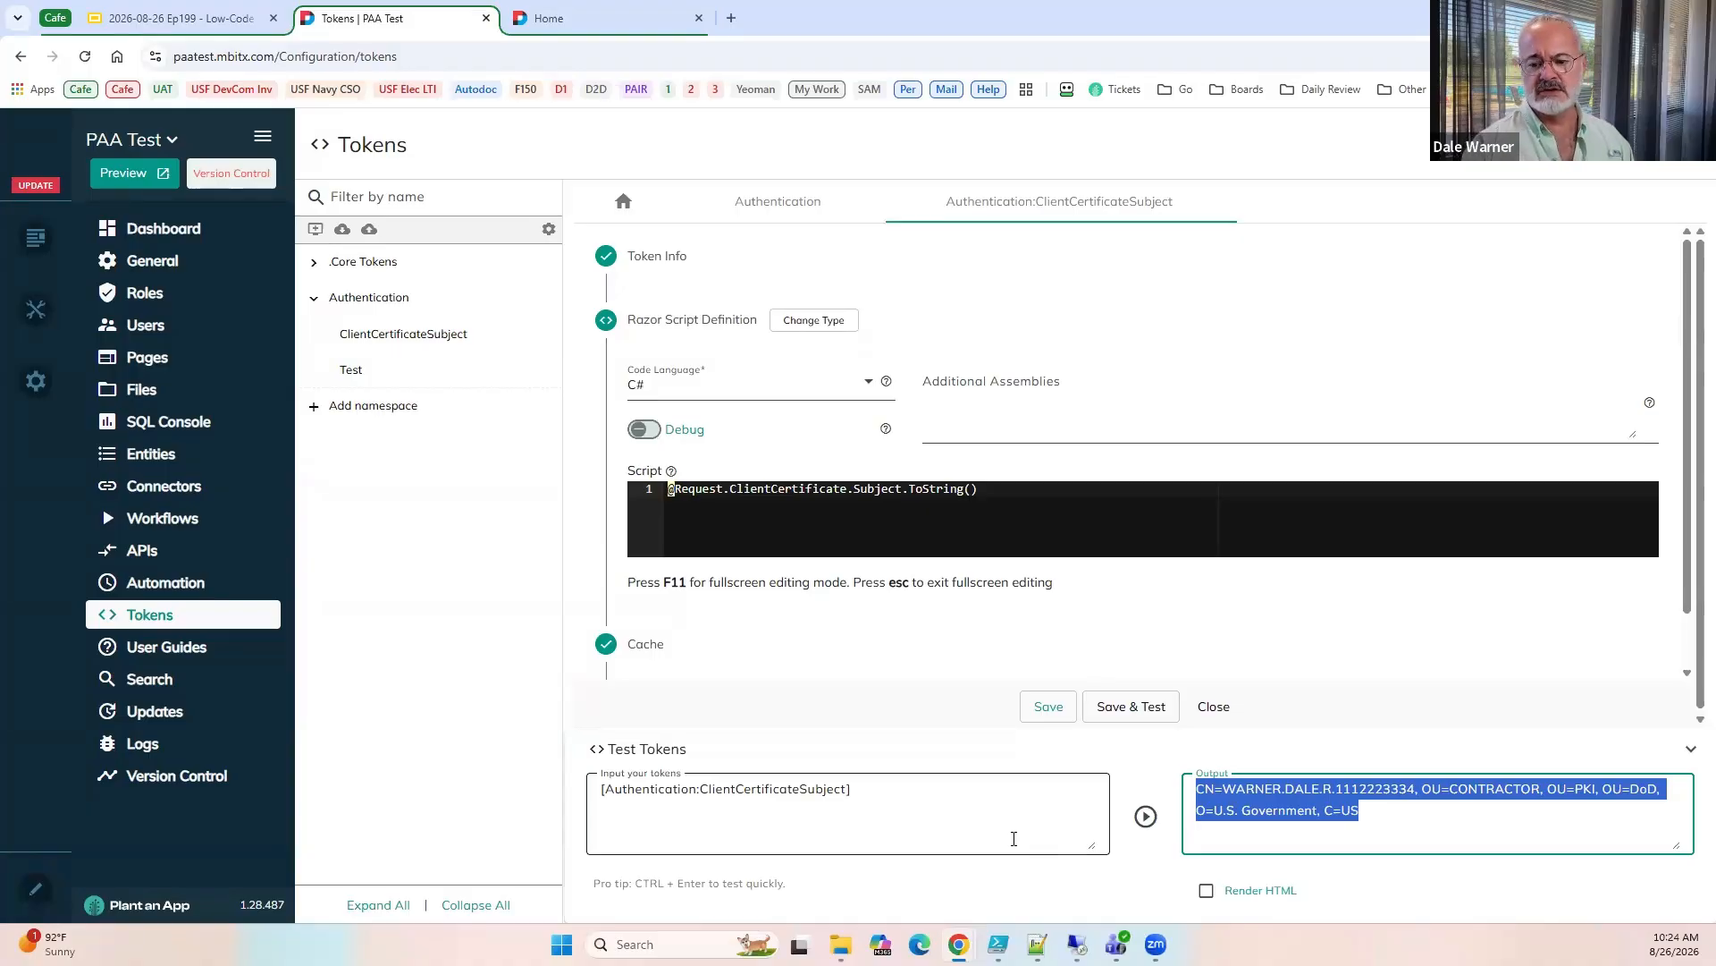
Switch to the Low-Code Café presentation and show slide 35, Workflow: Get and Parse Certificate Data as JSON.
click(212, 18)
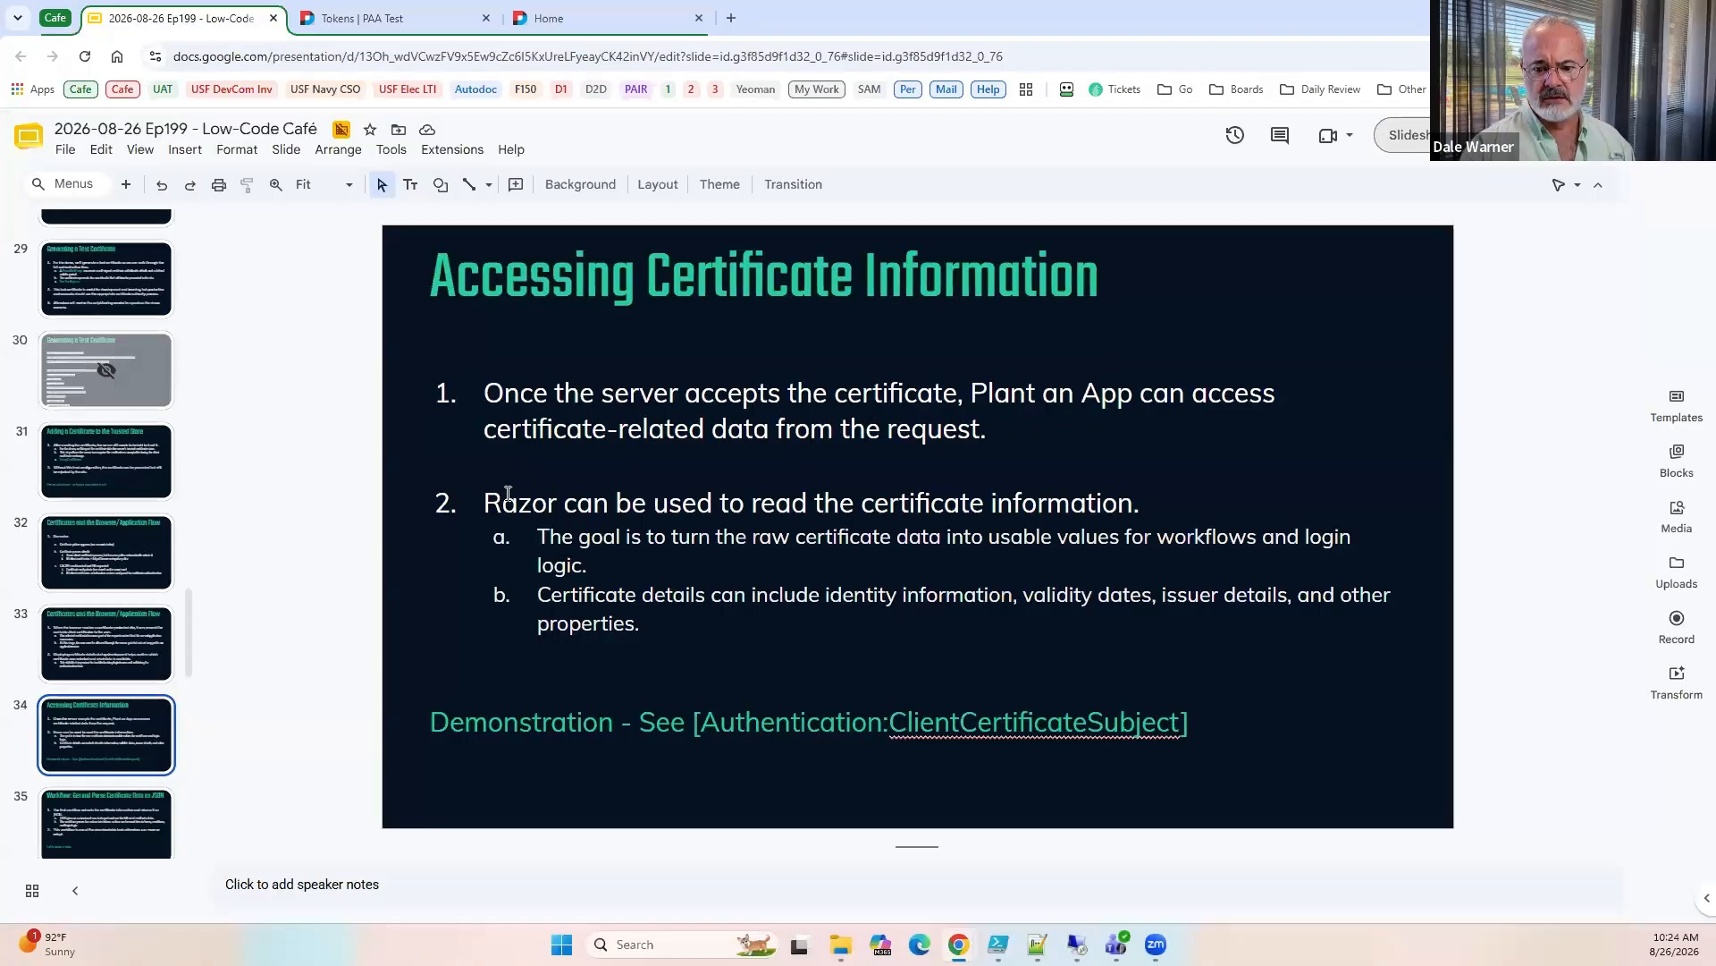
click(107, 824)
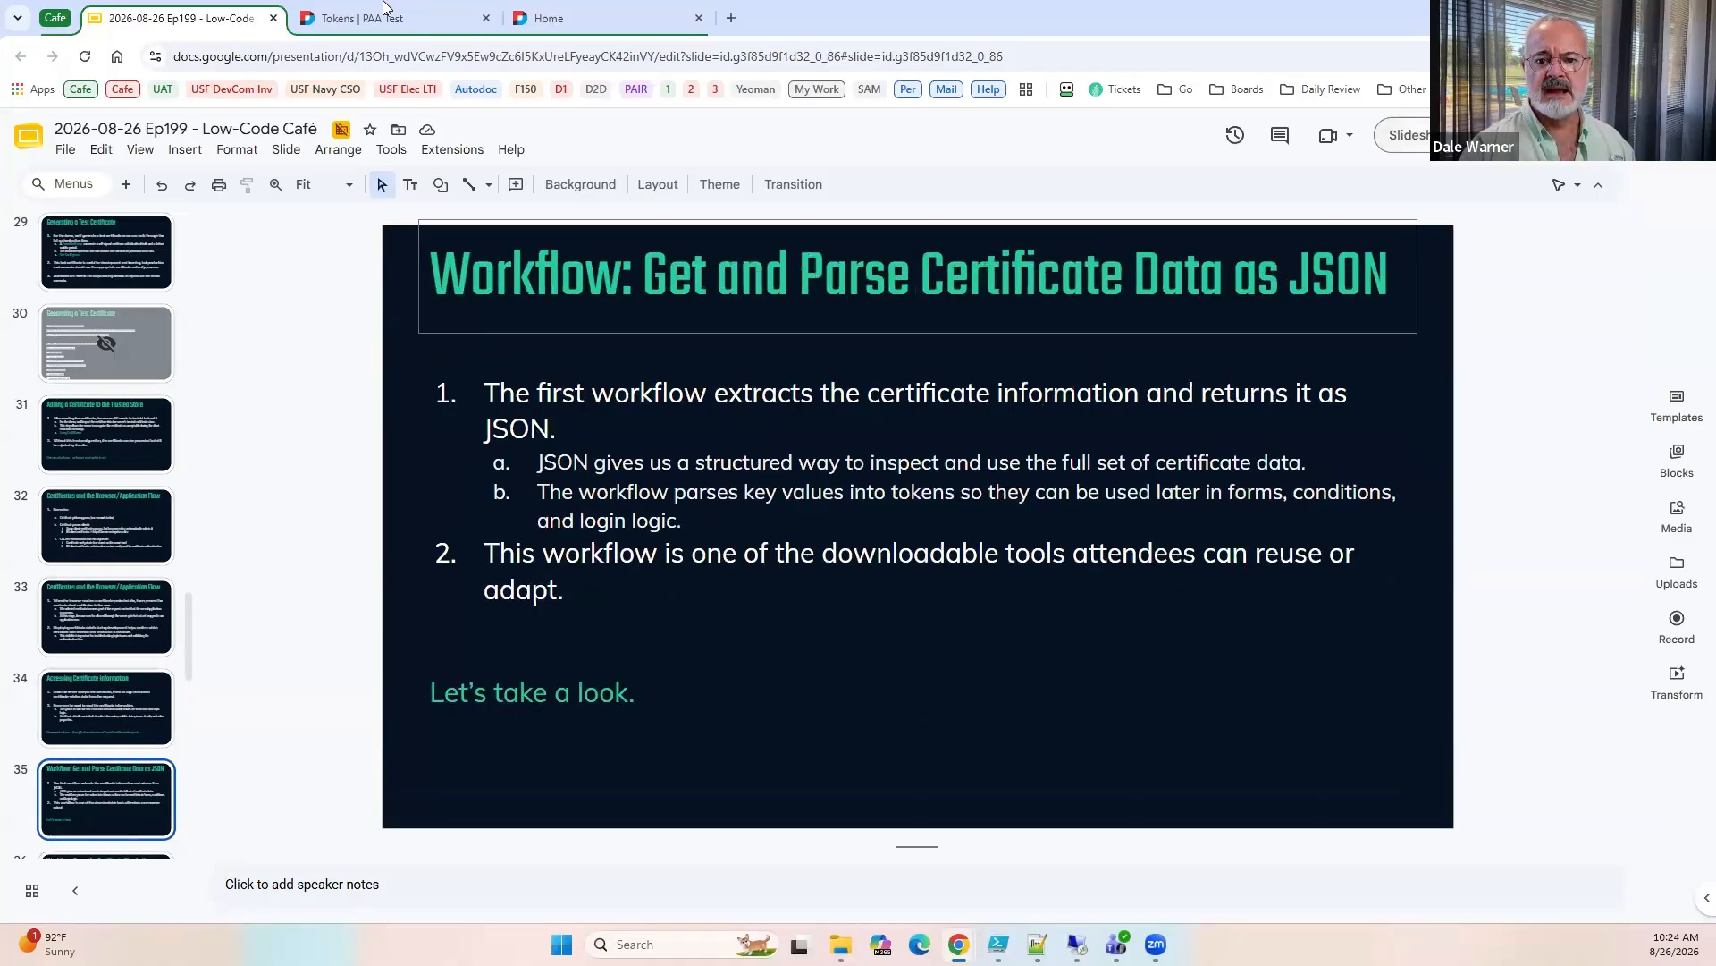
Inspect the tokens in the Home page's welcome content in the editor, and exit page editing without saving.
click(447, 18)
click(541, 17)
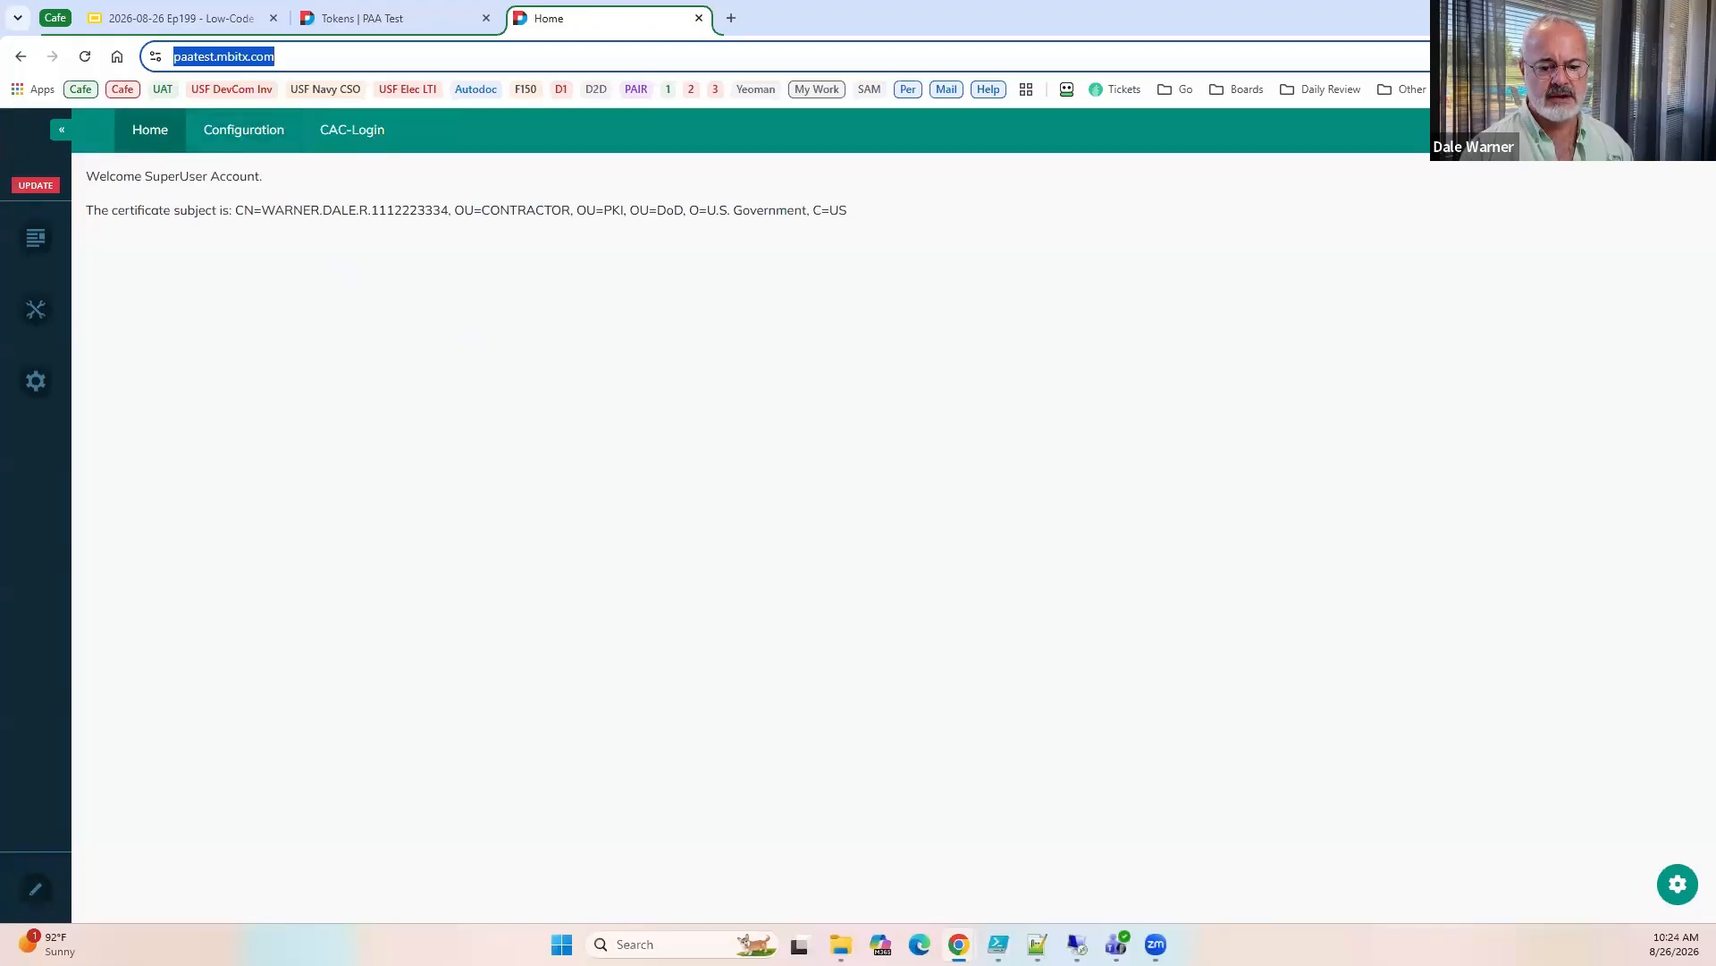
click(38, 889)
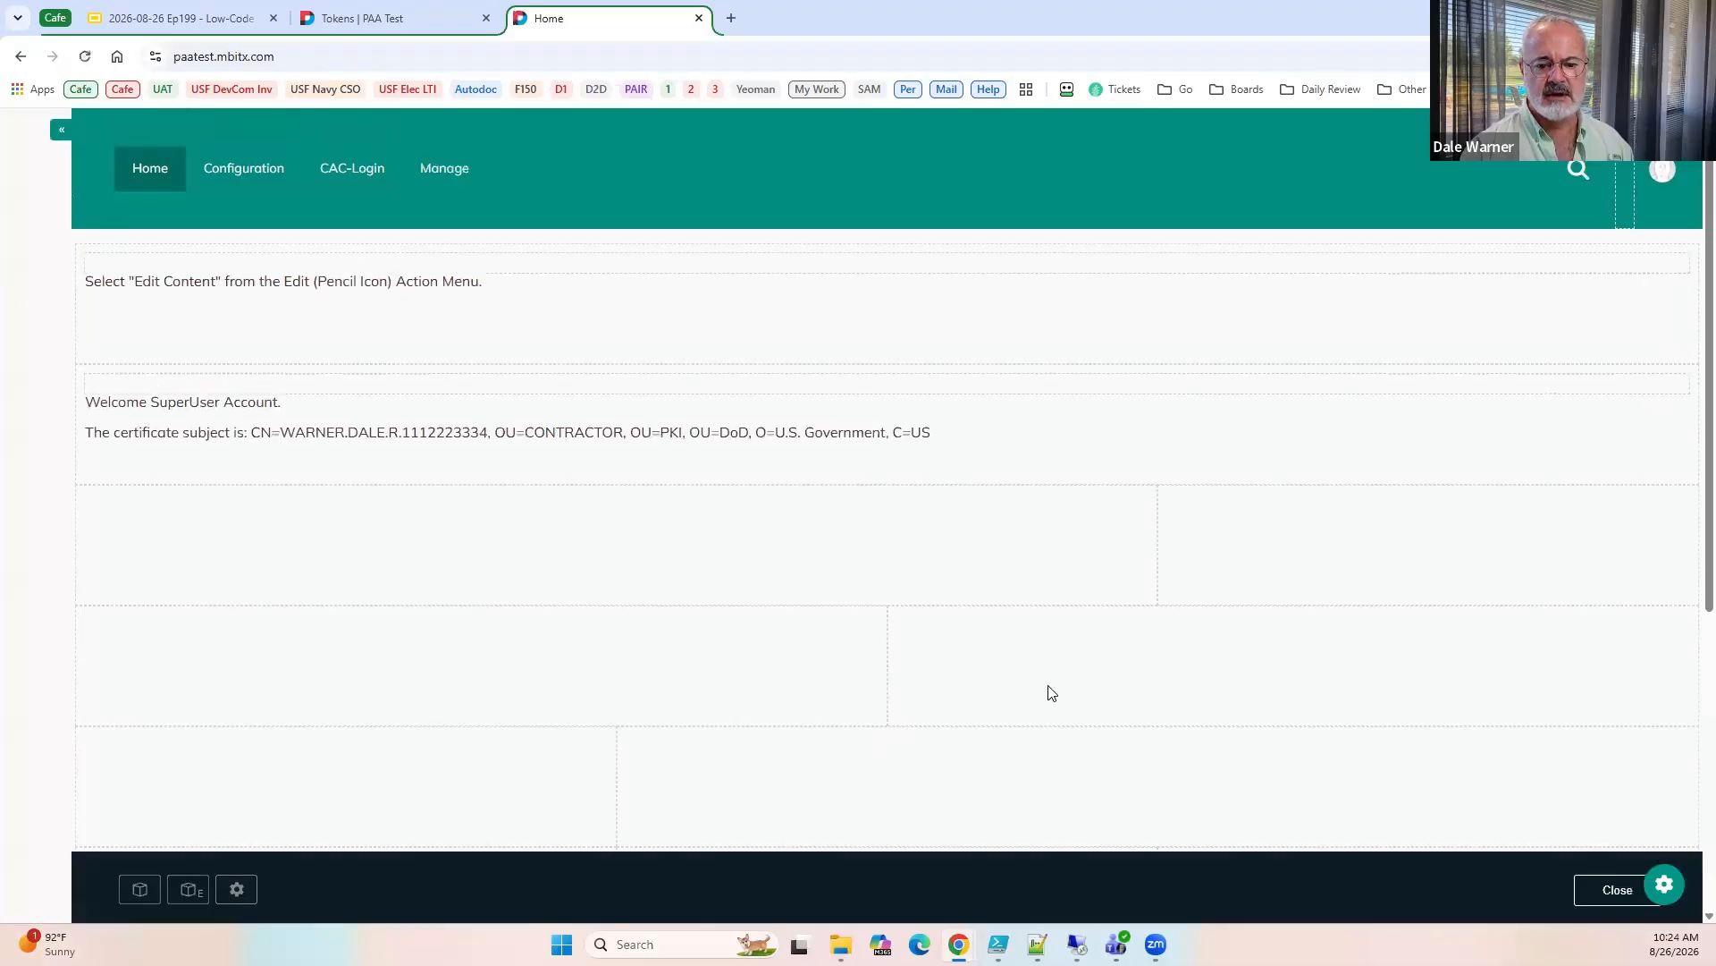
mouse_move(1655, 382)
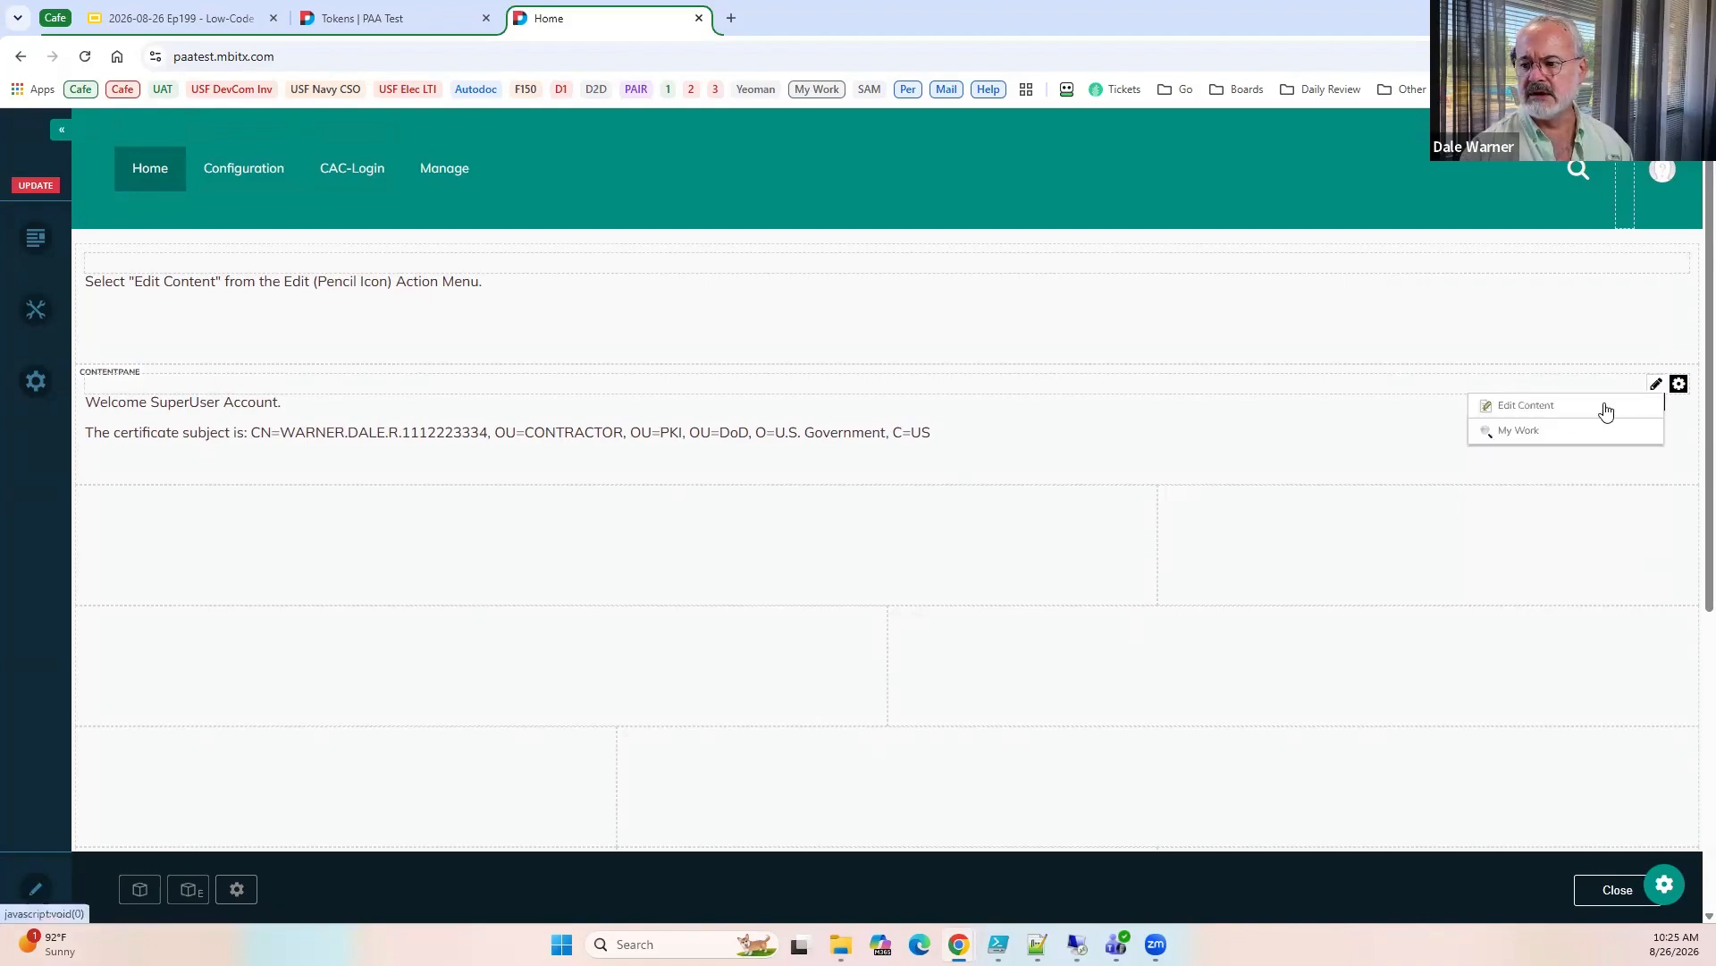
click(1569, 413)
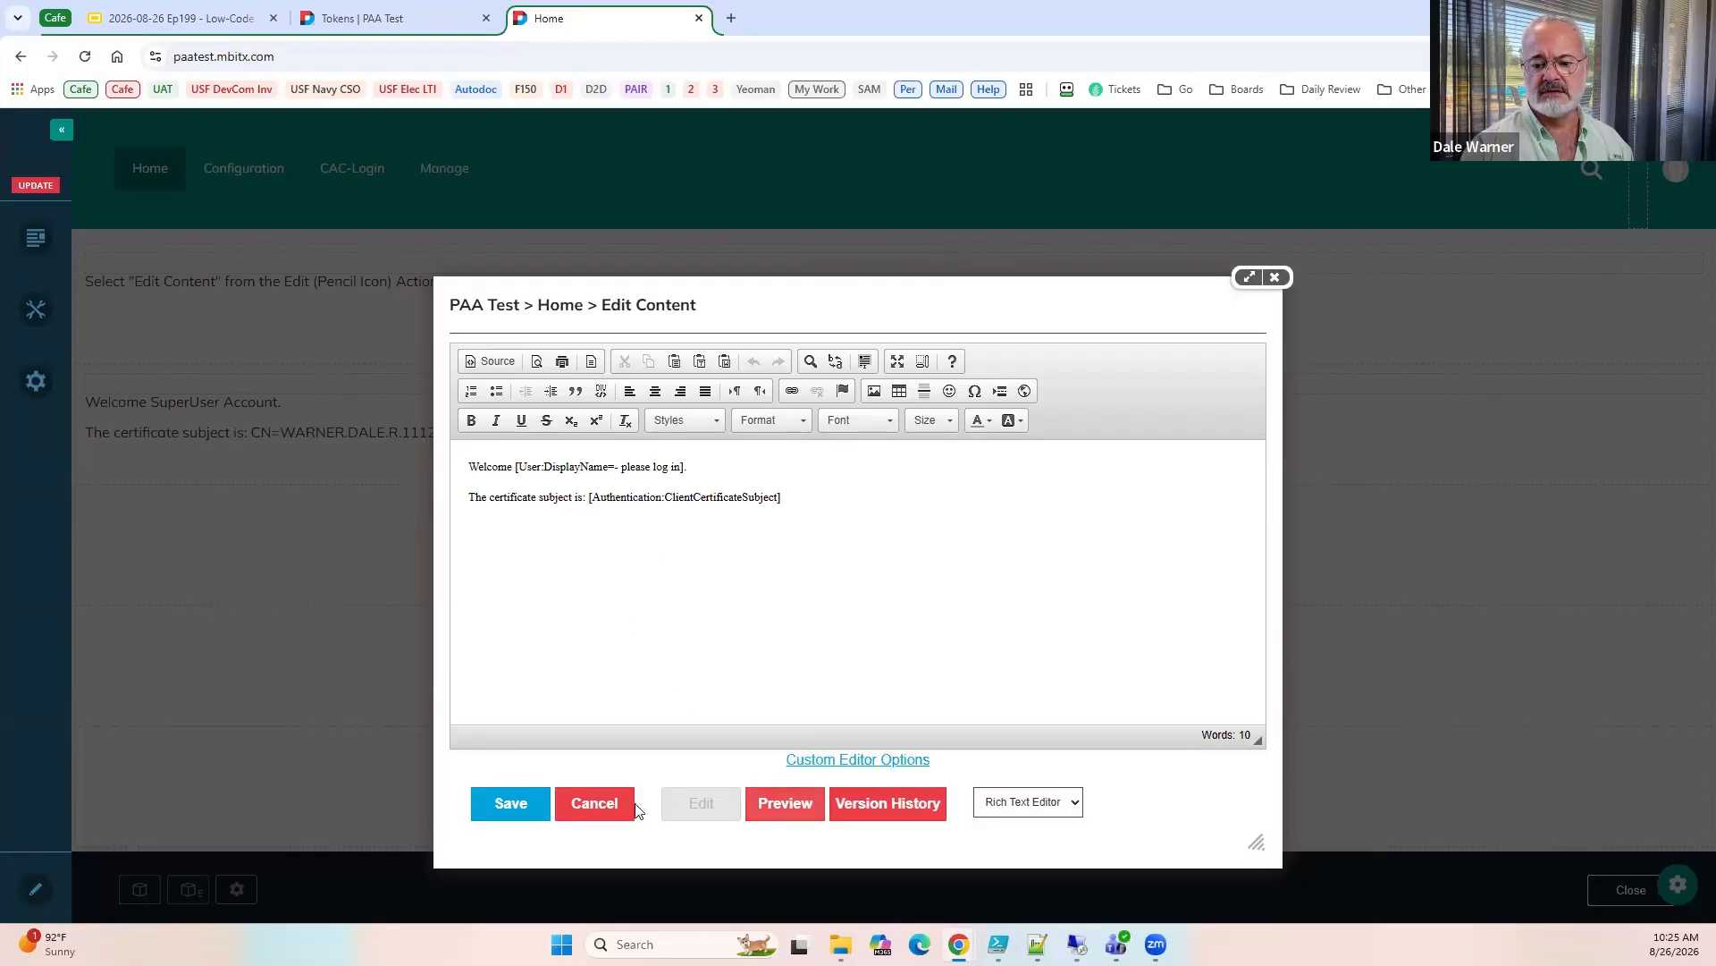
click(1355, 692)
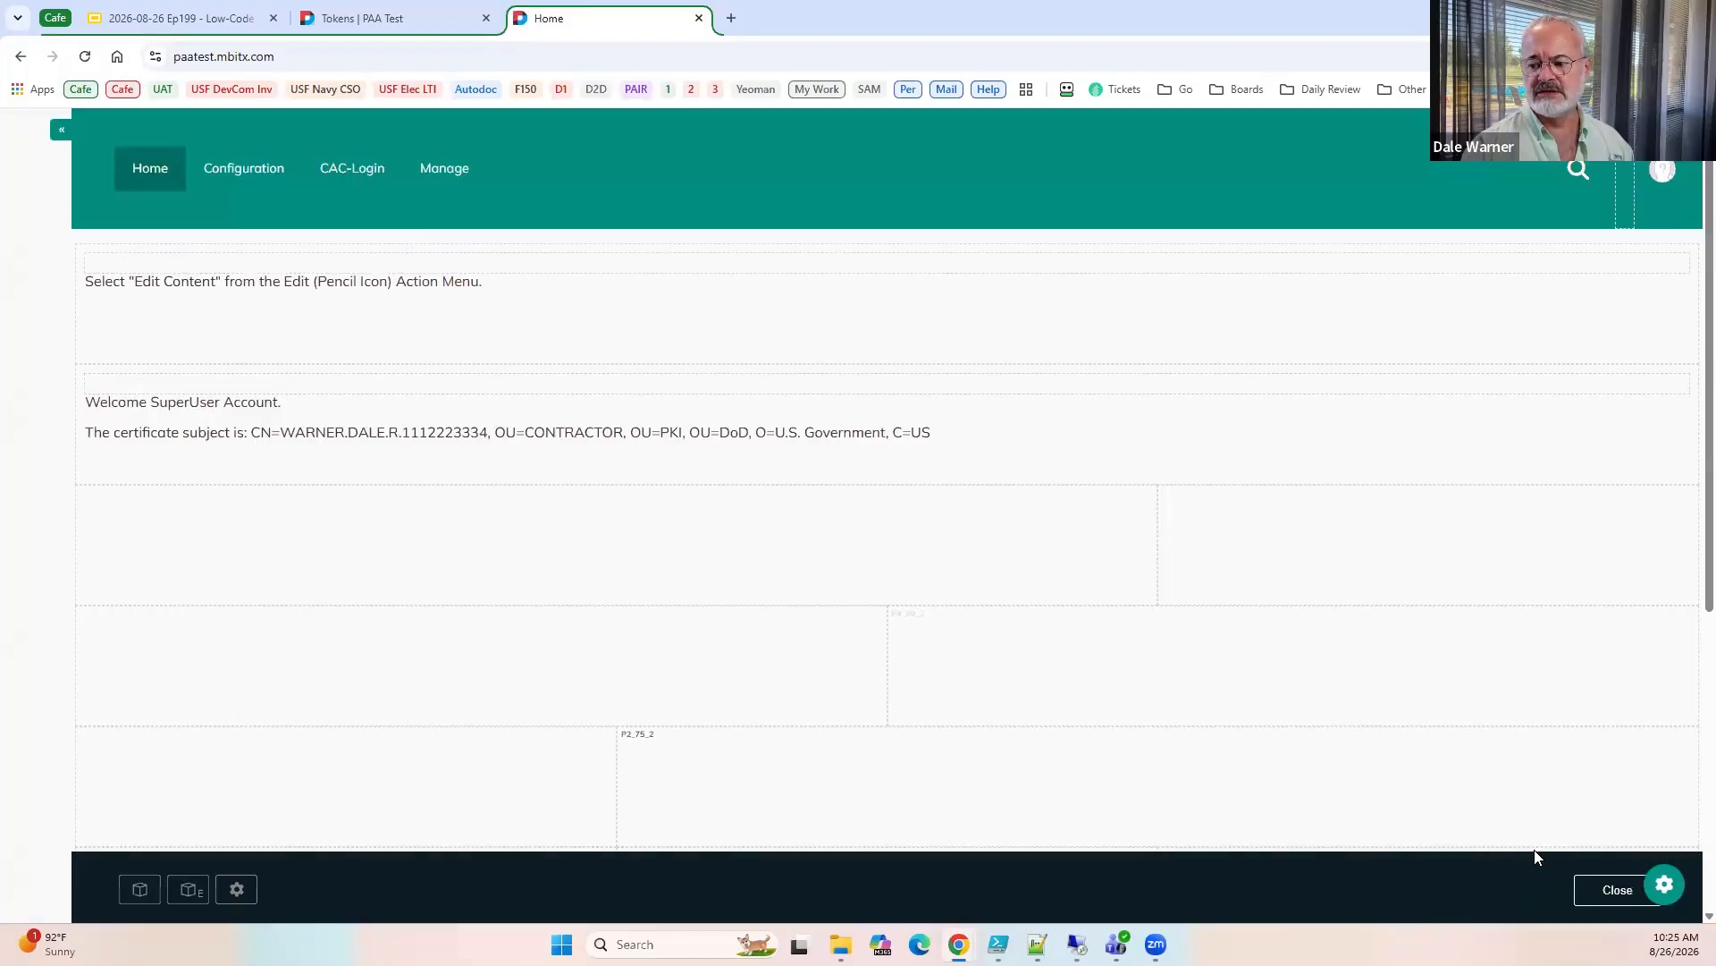
click(1600, 893)
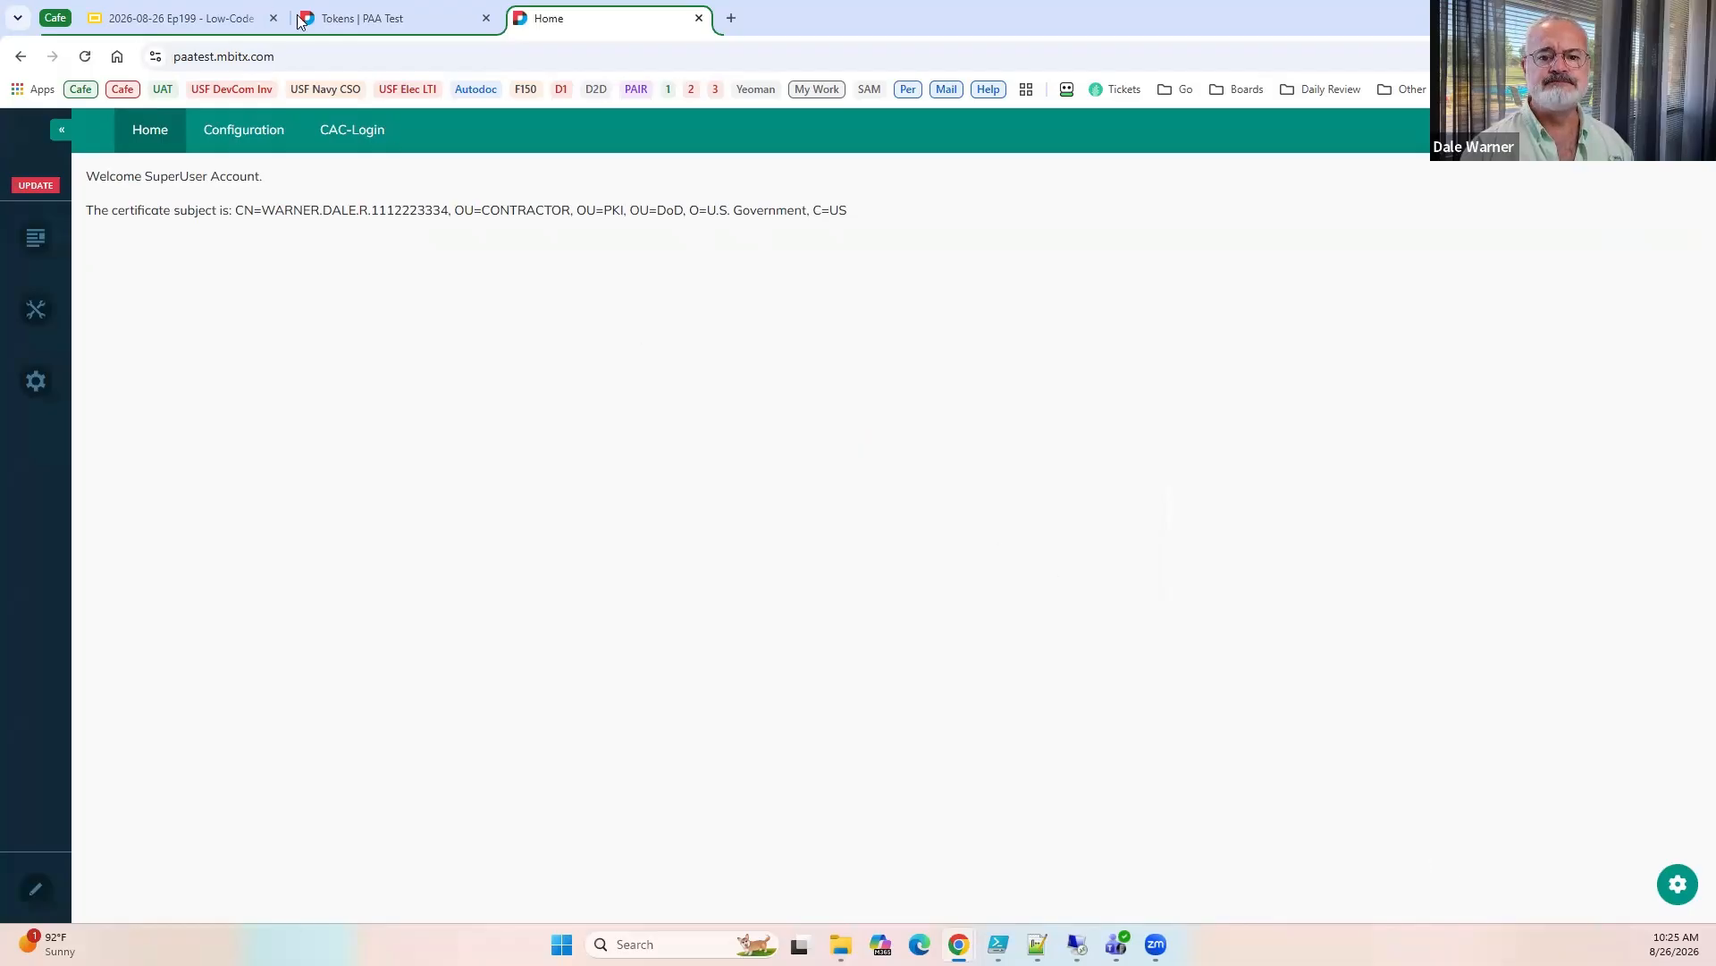
Go to the PAA Test workflows and run a test of the Get Certificate as JSON workflow.
key(ctrl+1)
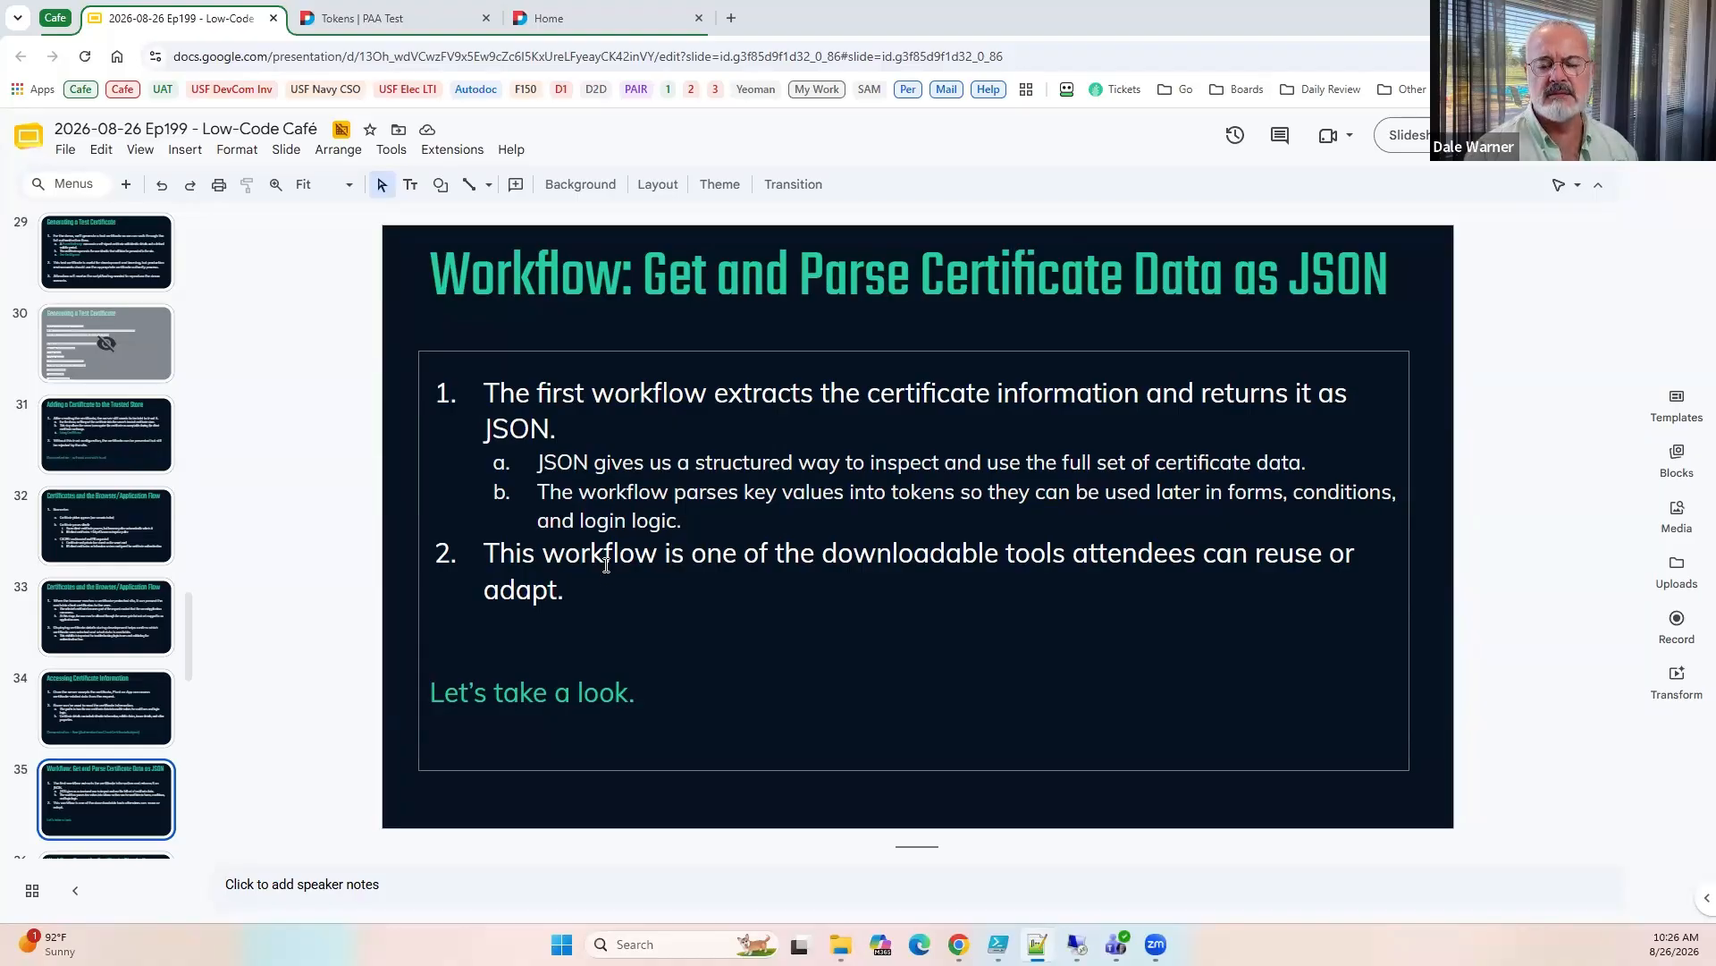
click(362, 23)
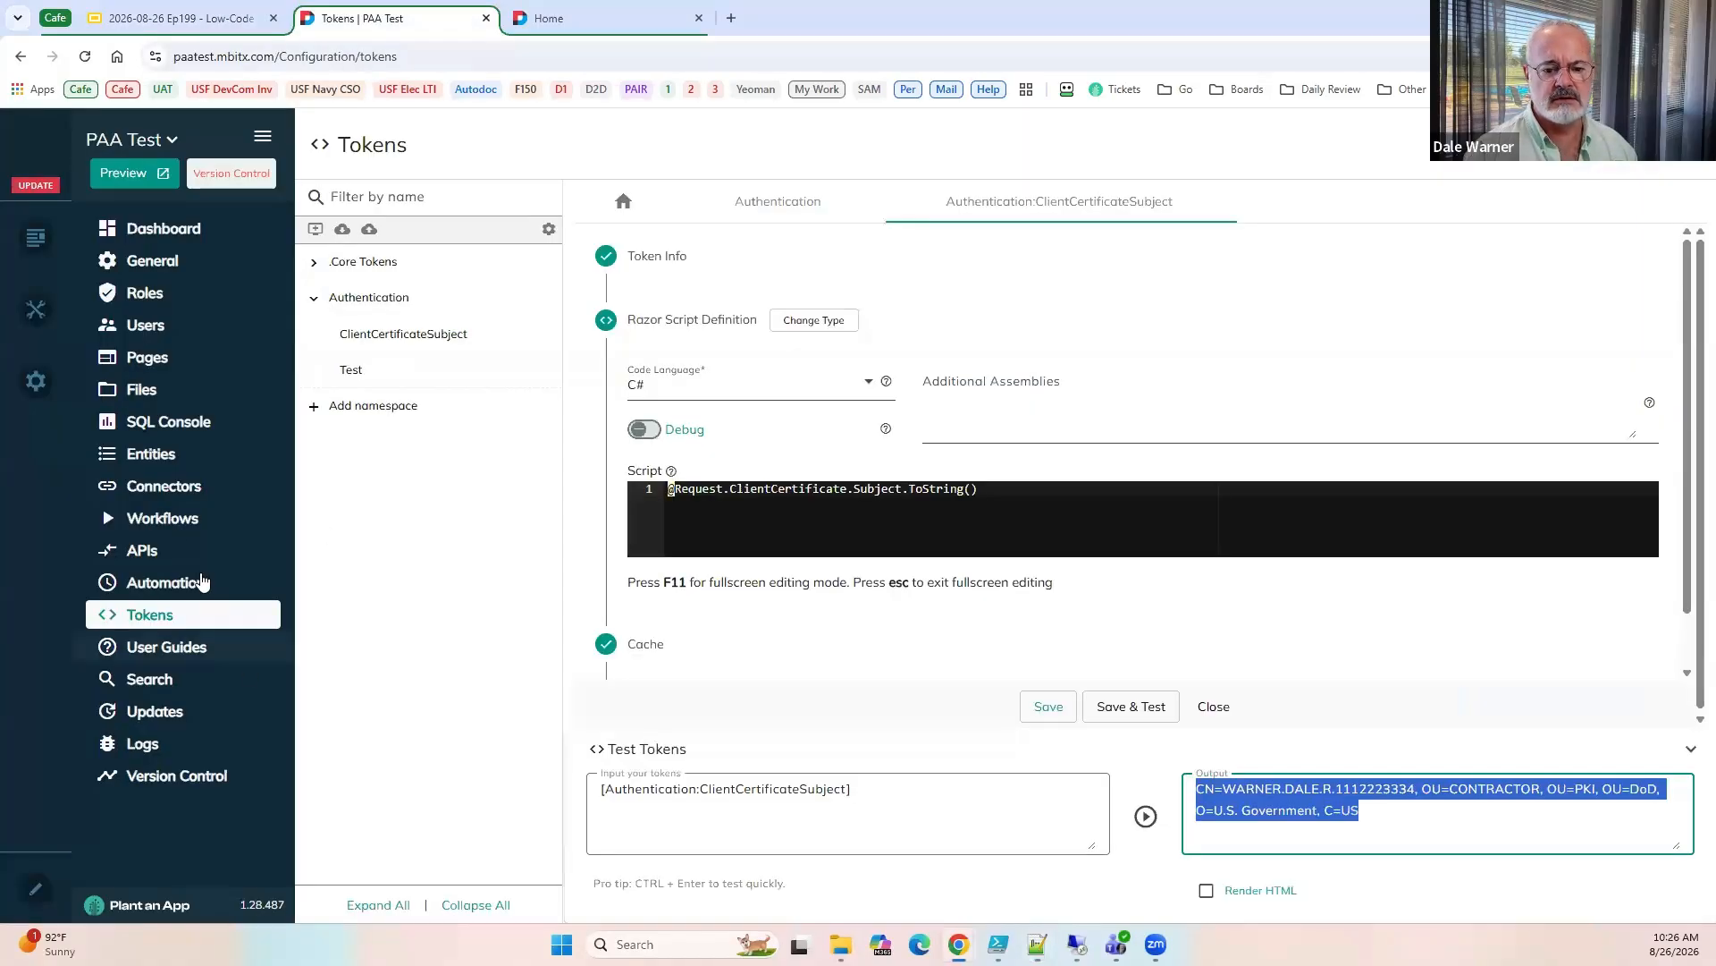
click(134, 517)
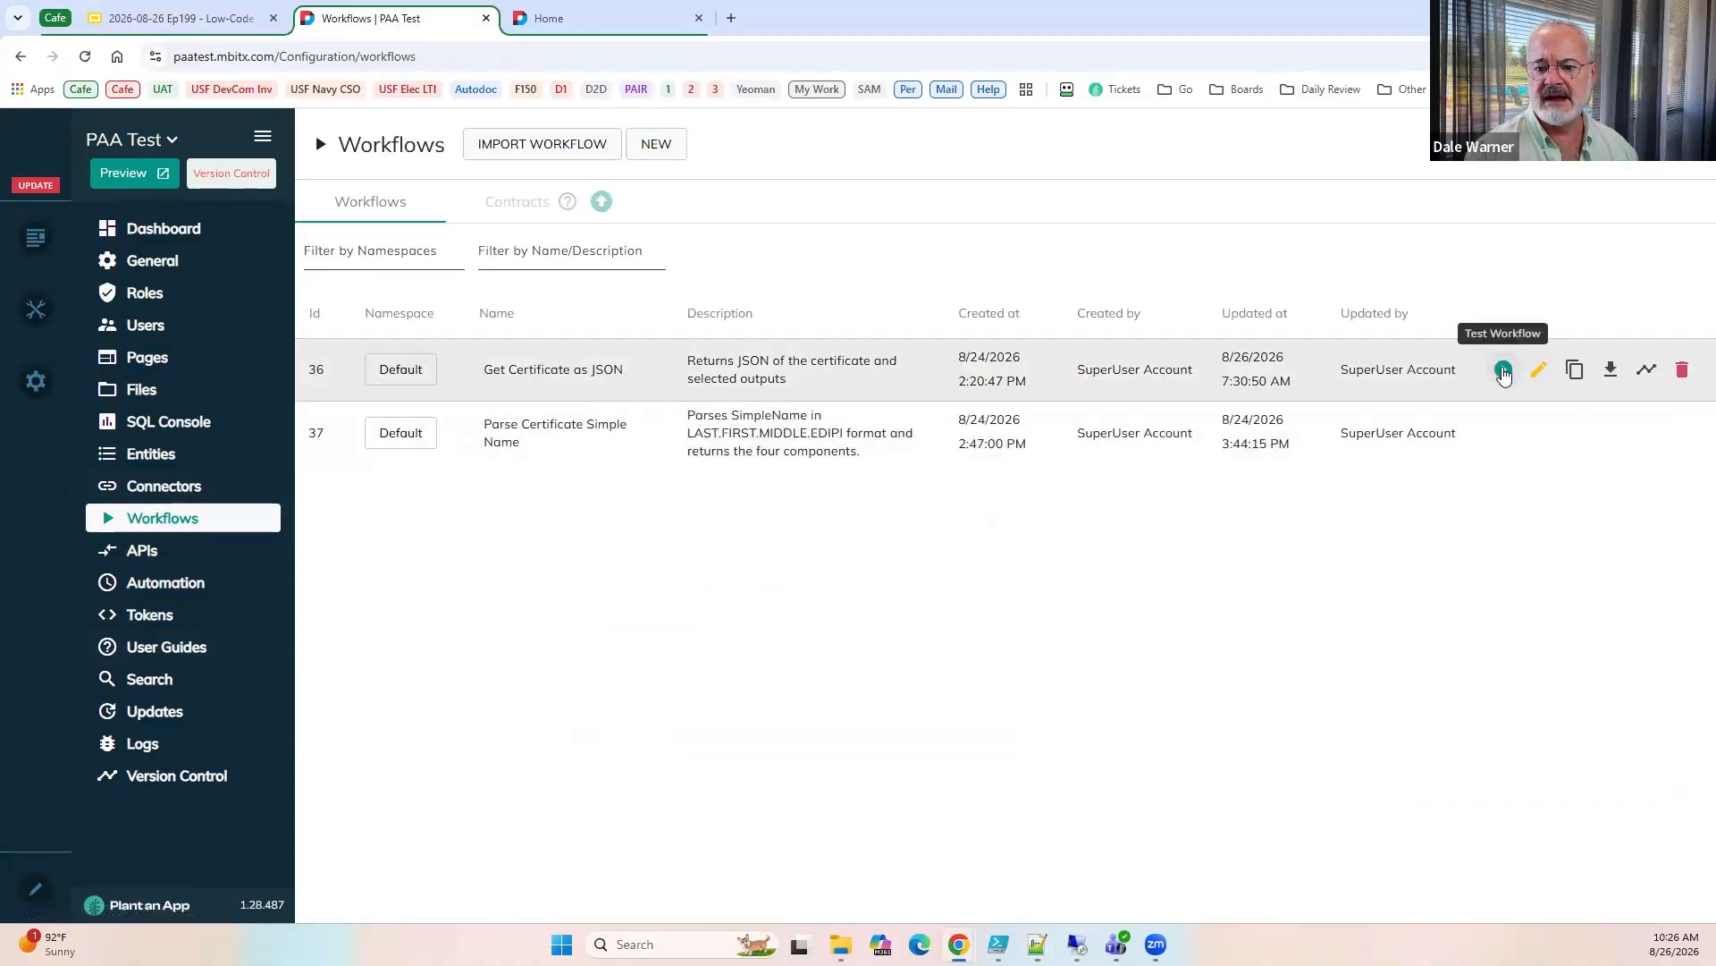
click(1504, 373)
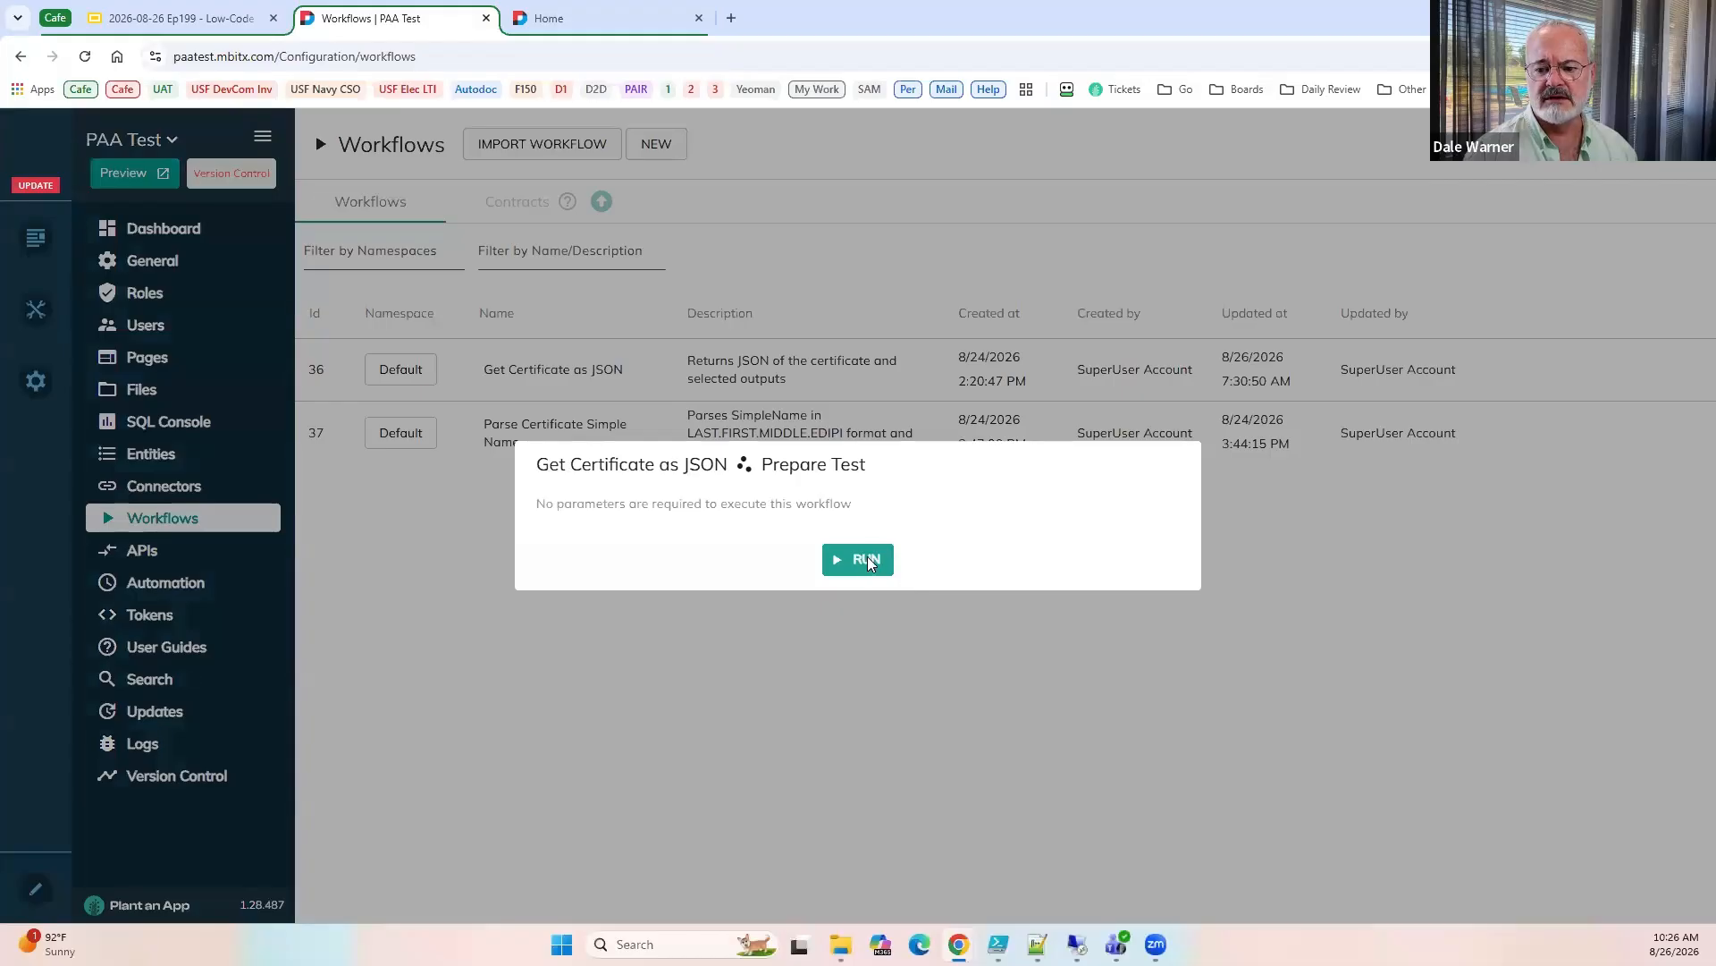
click(869, 559)
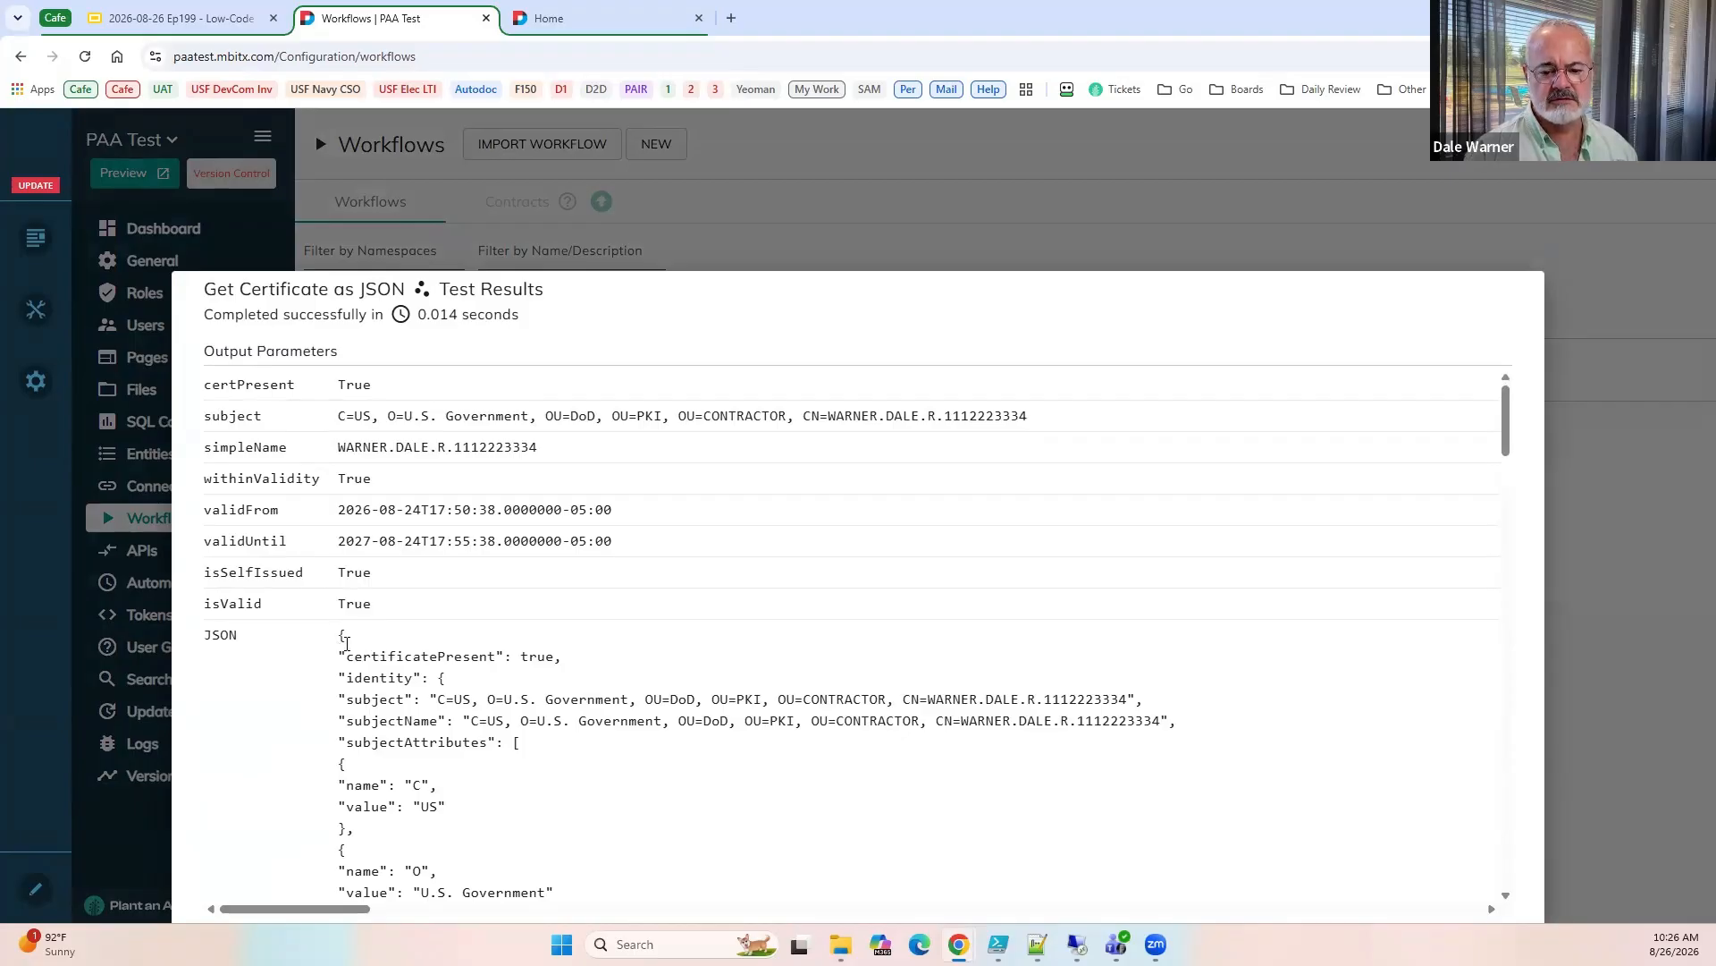
Copy the JSON output into a new Notepad++ document, format it as indented JSON, and maximize the window.
drag(345, 663, 346, 664)
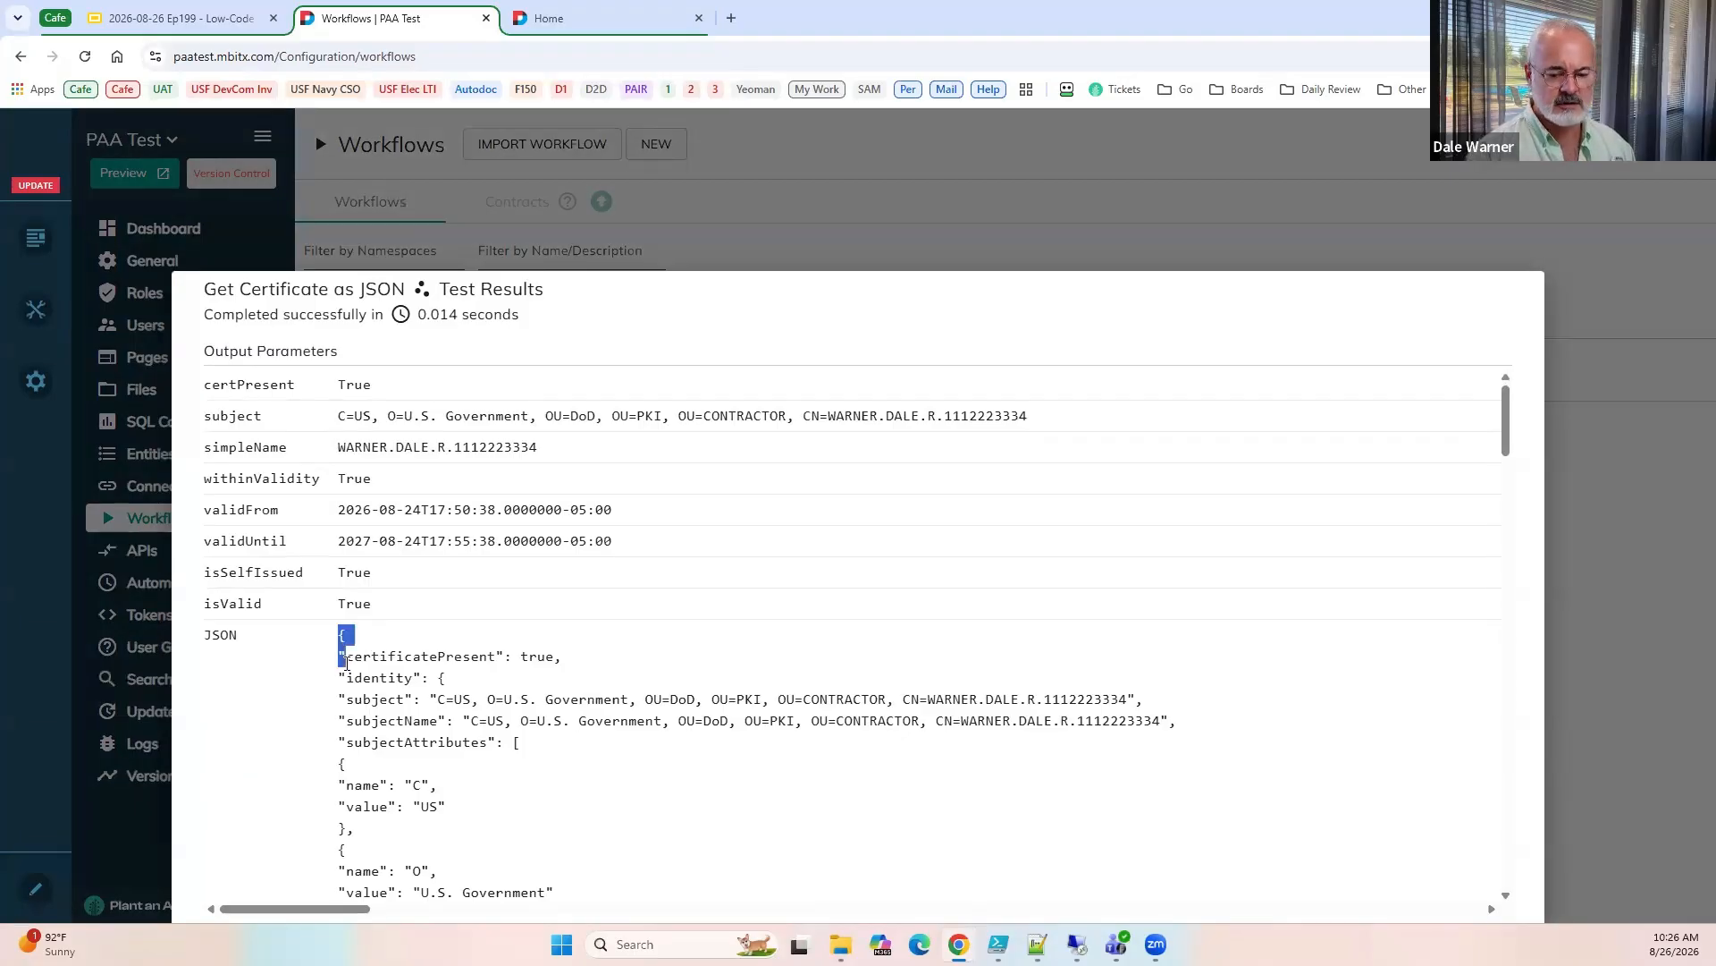
key(ctrl+a)
key(ctrl+c)
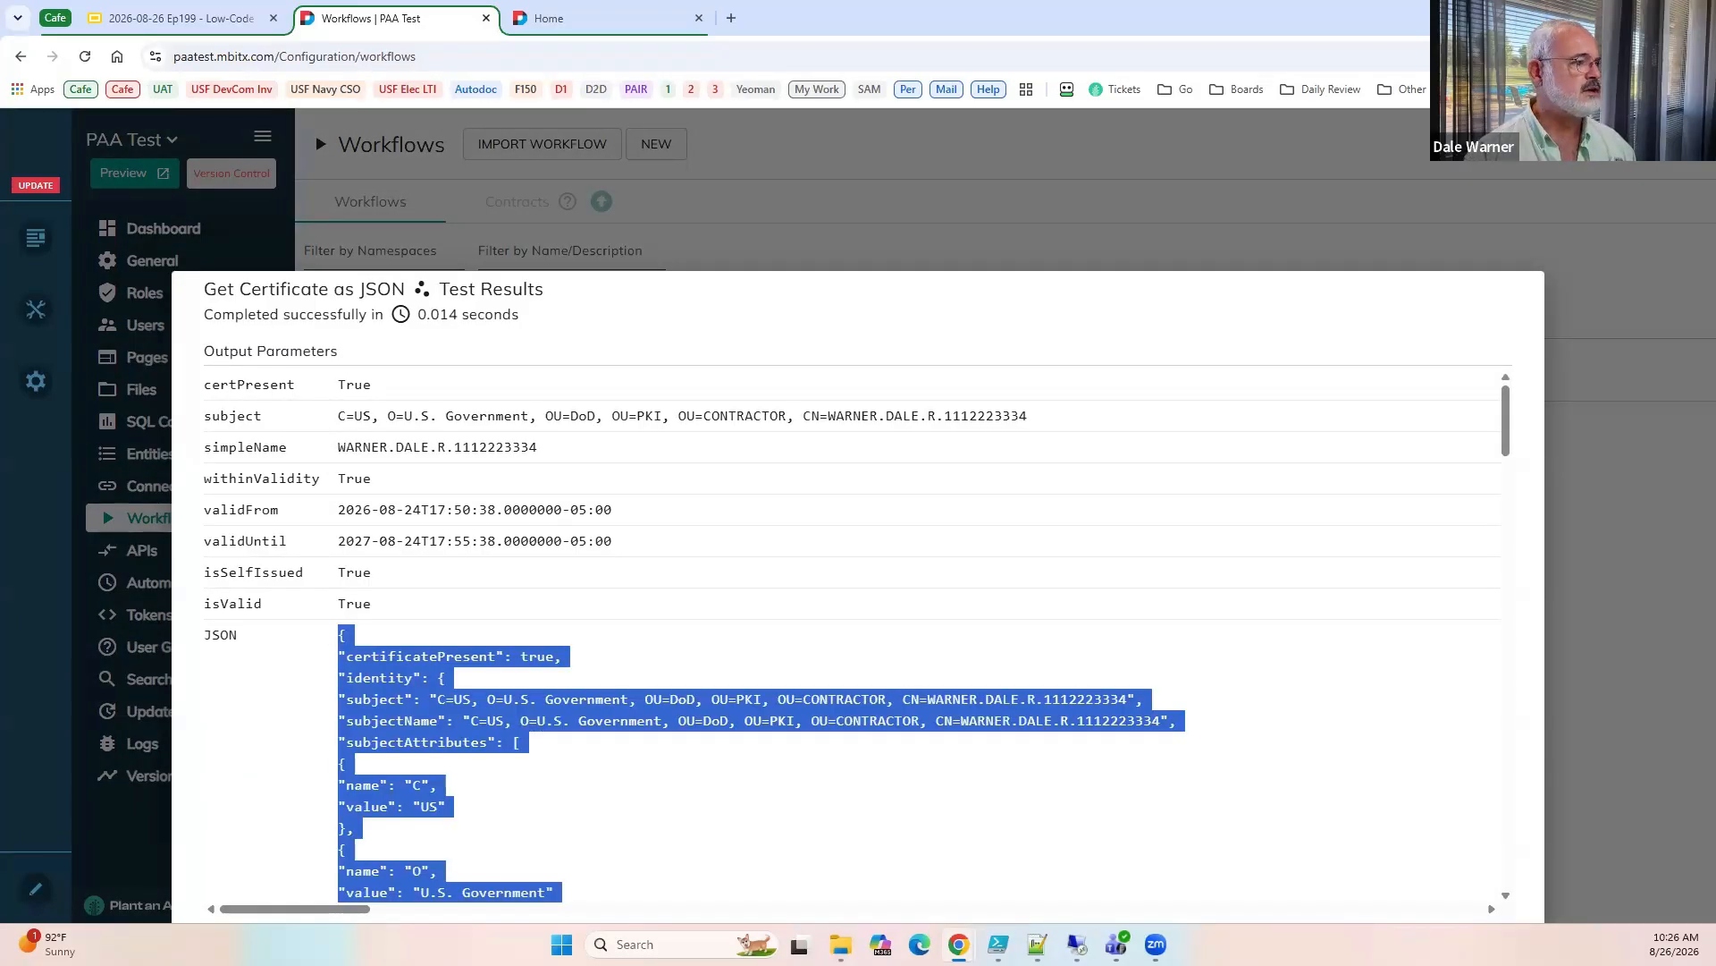
key(alt+Tab)
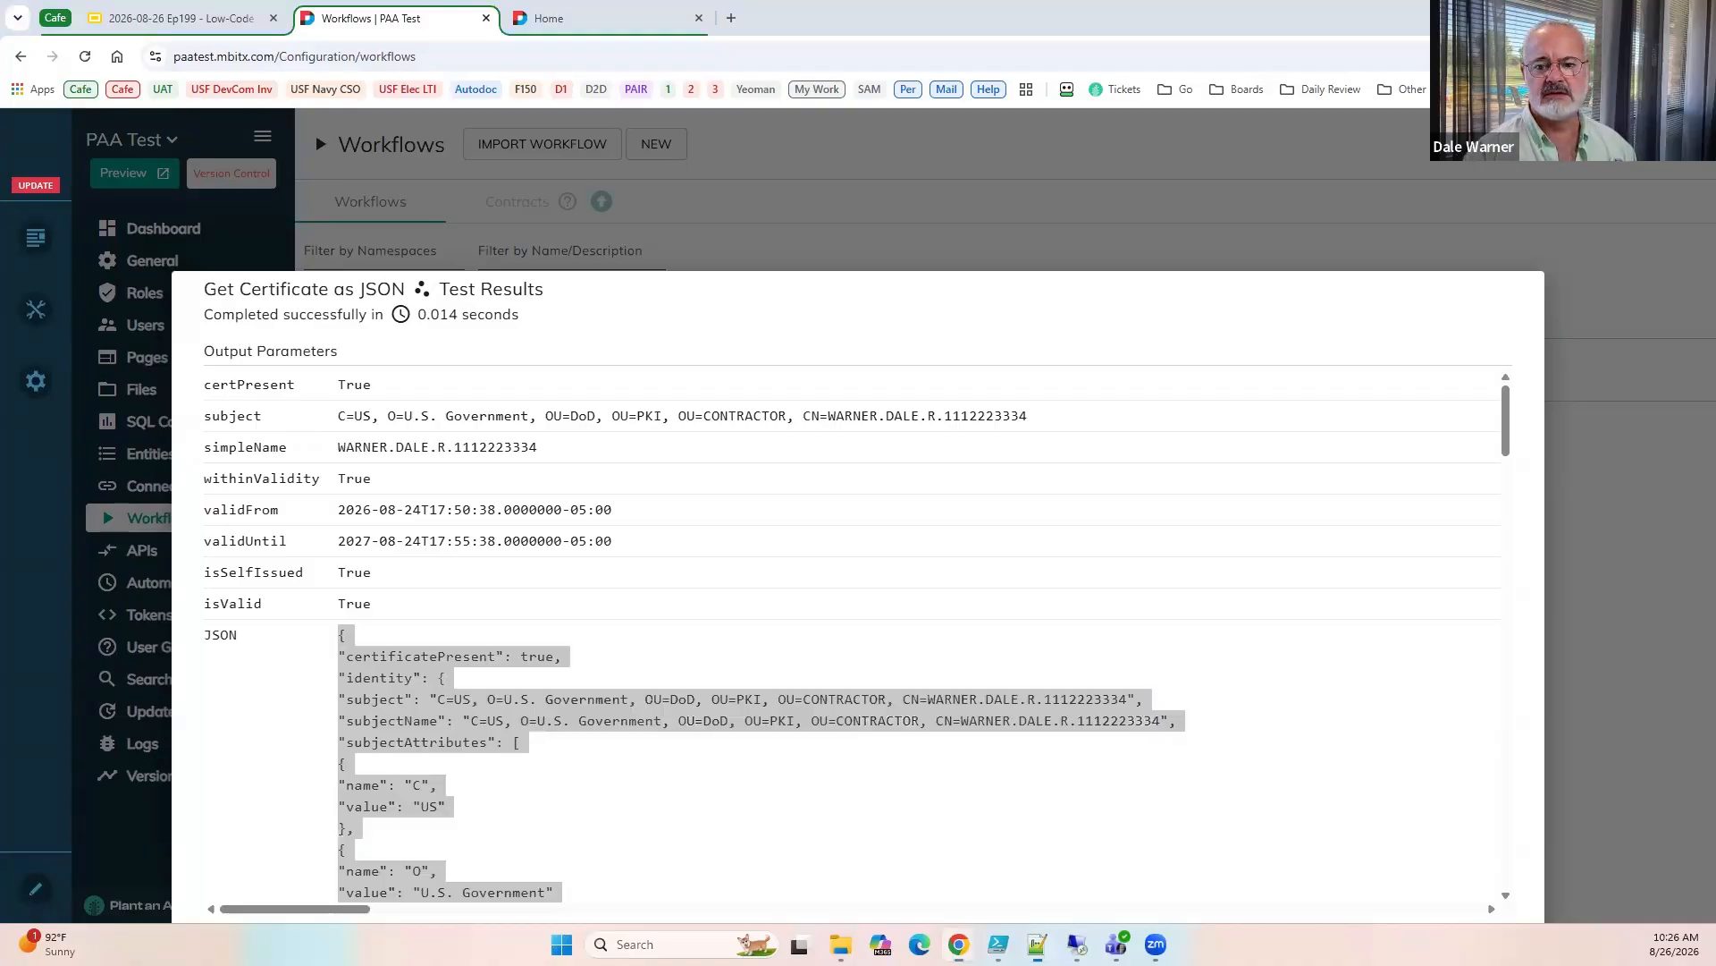
key(ctrl+v)
key(ctrl+a)
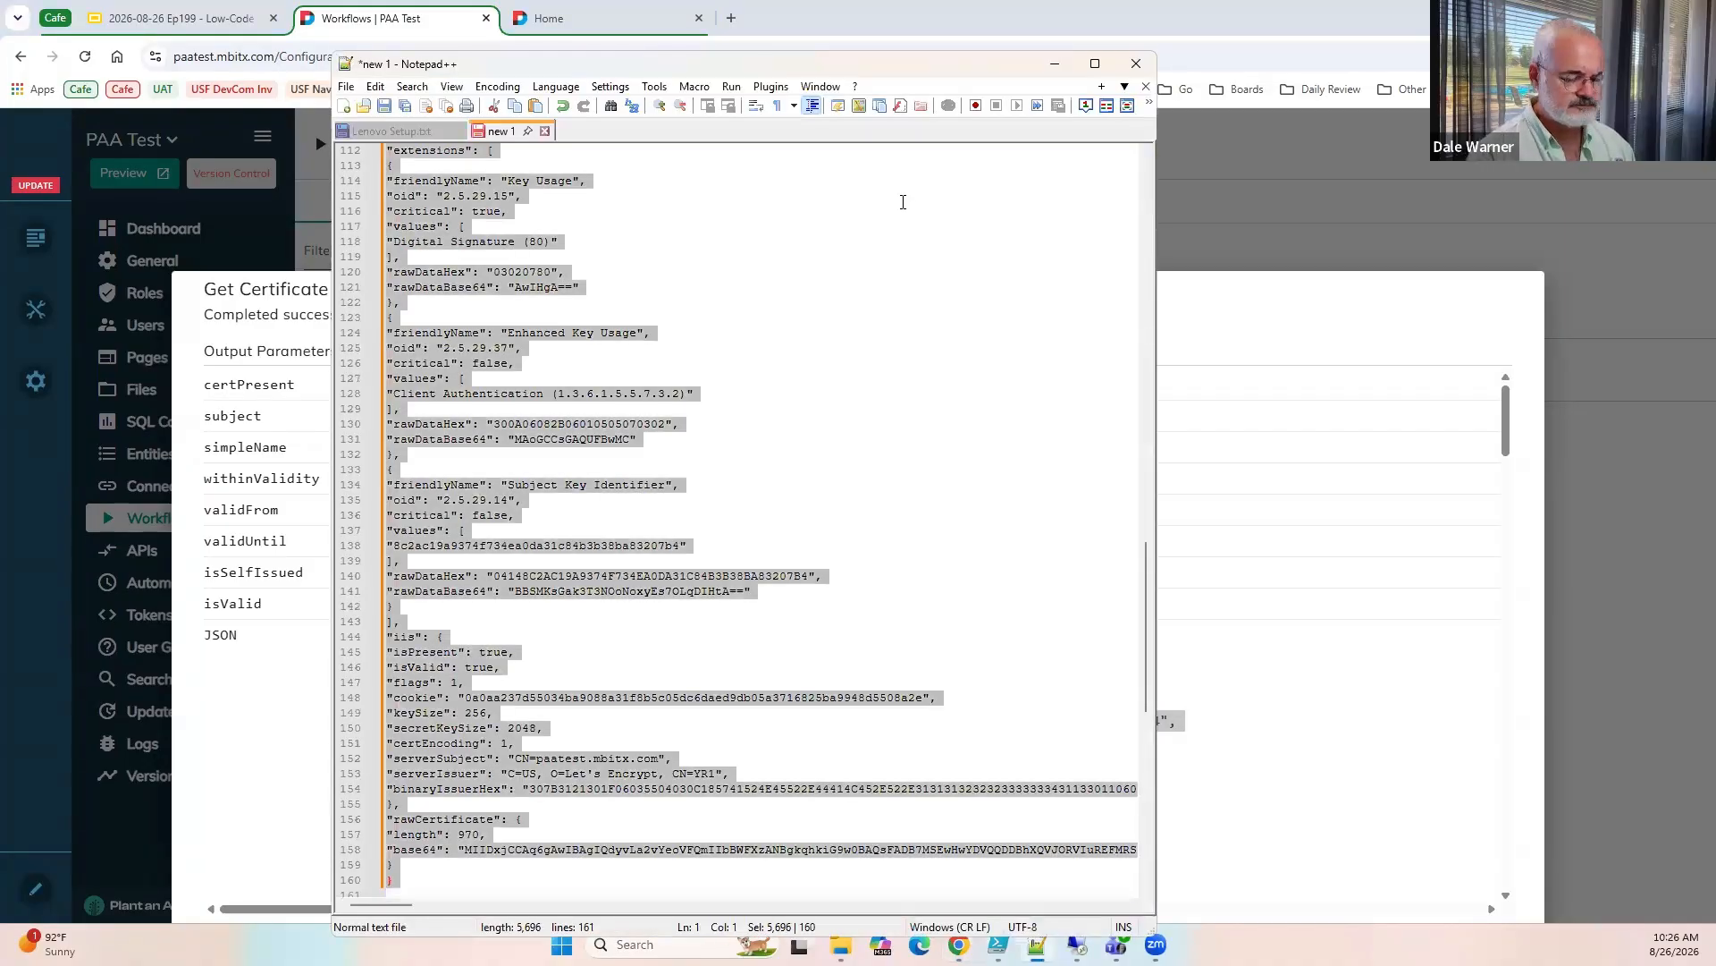
key(ctrl+alt+shift+m)
click(1095, 64)
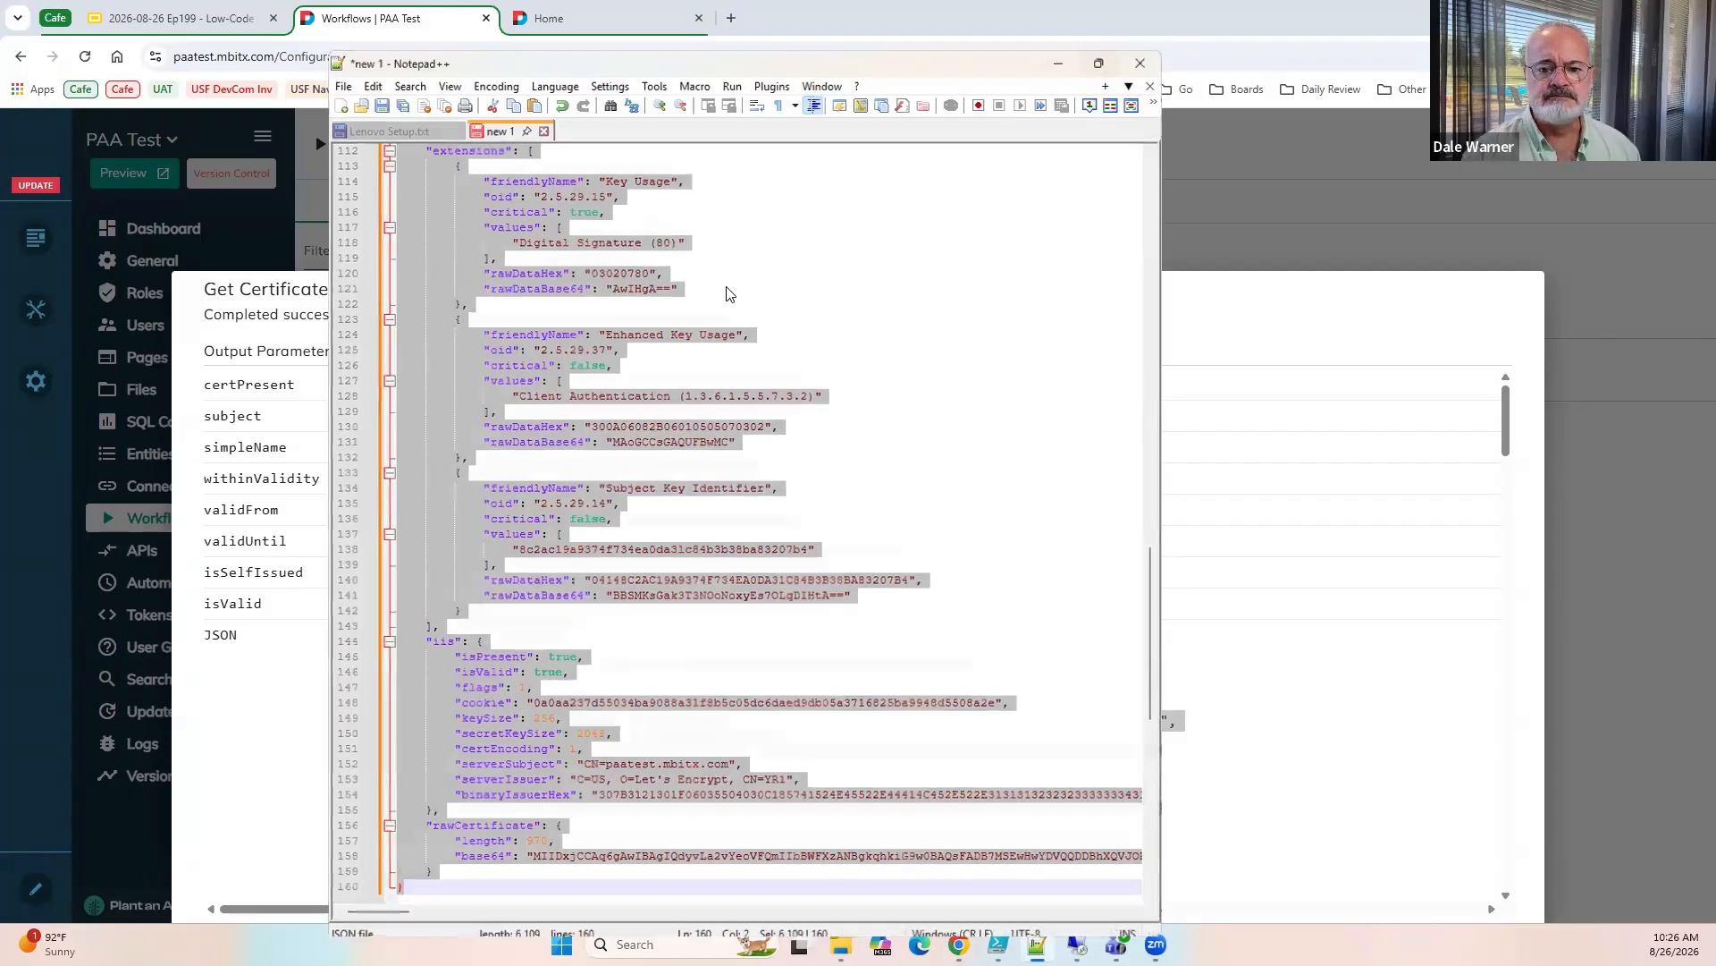
key(ctrl+Home)
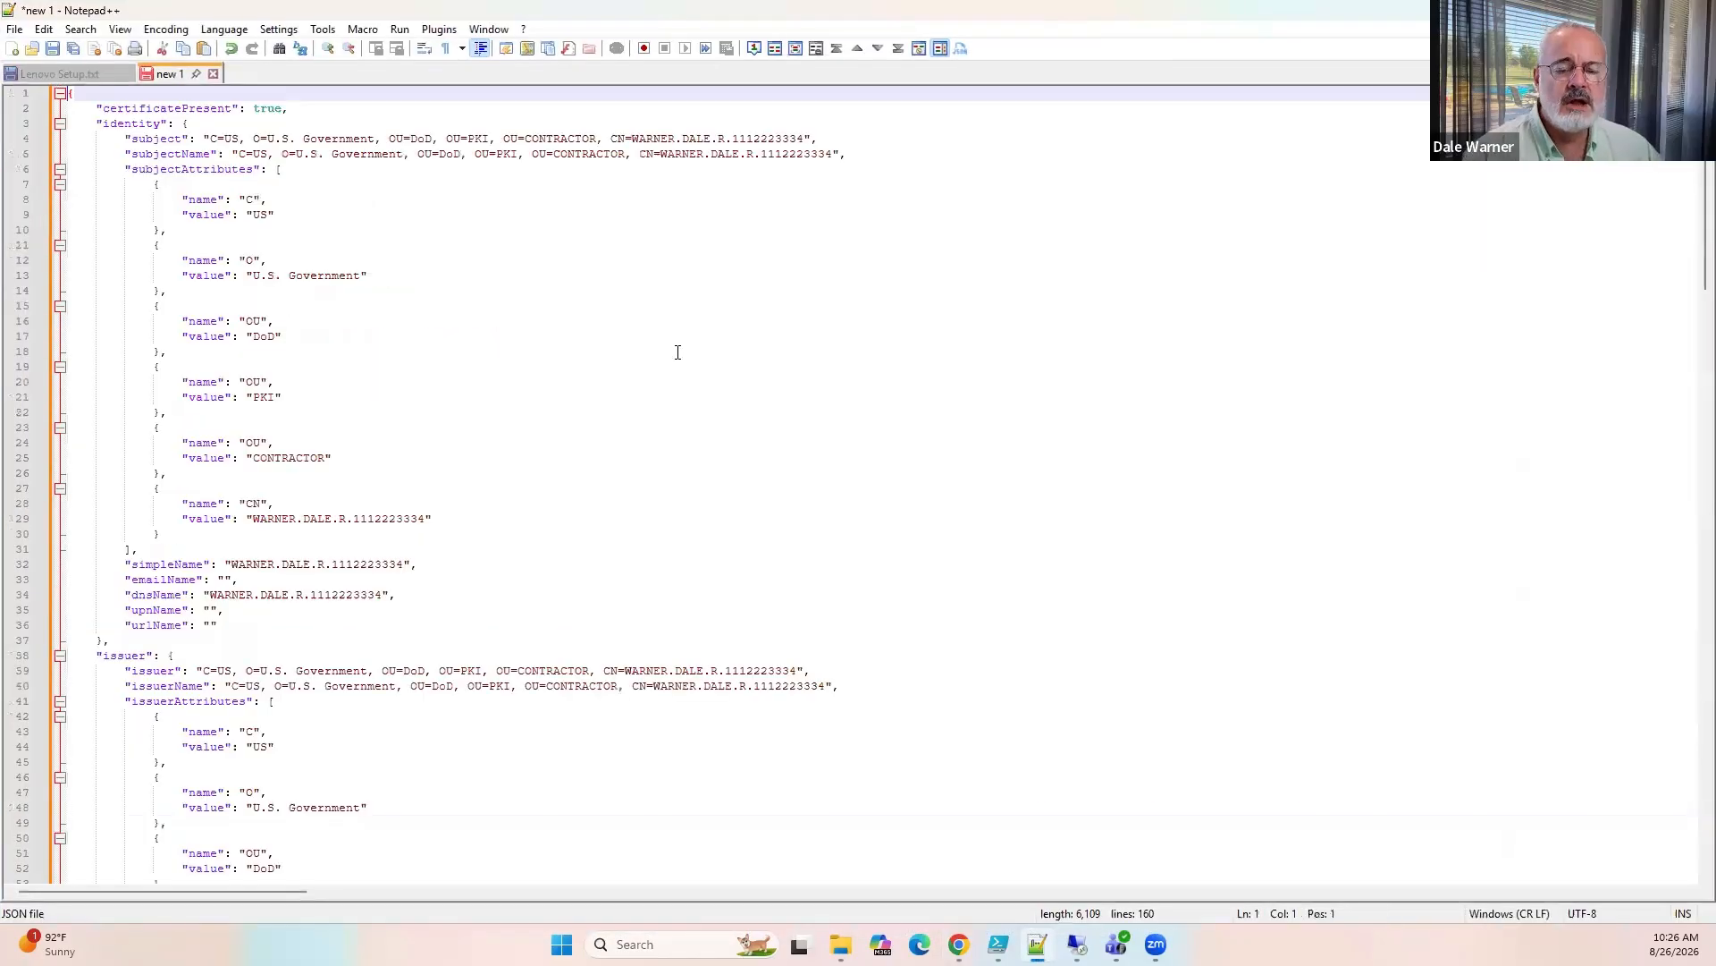
Review the formatted certificate JSON from the identity section through rawCertificate, and minimize Notepad++.
click(654, 320)
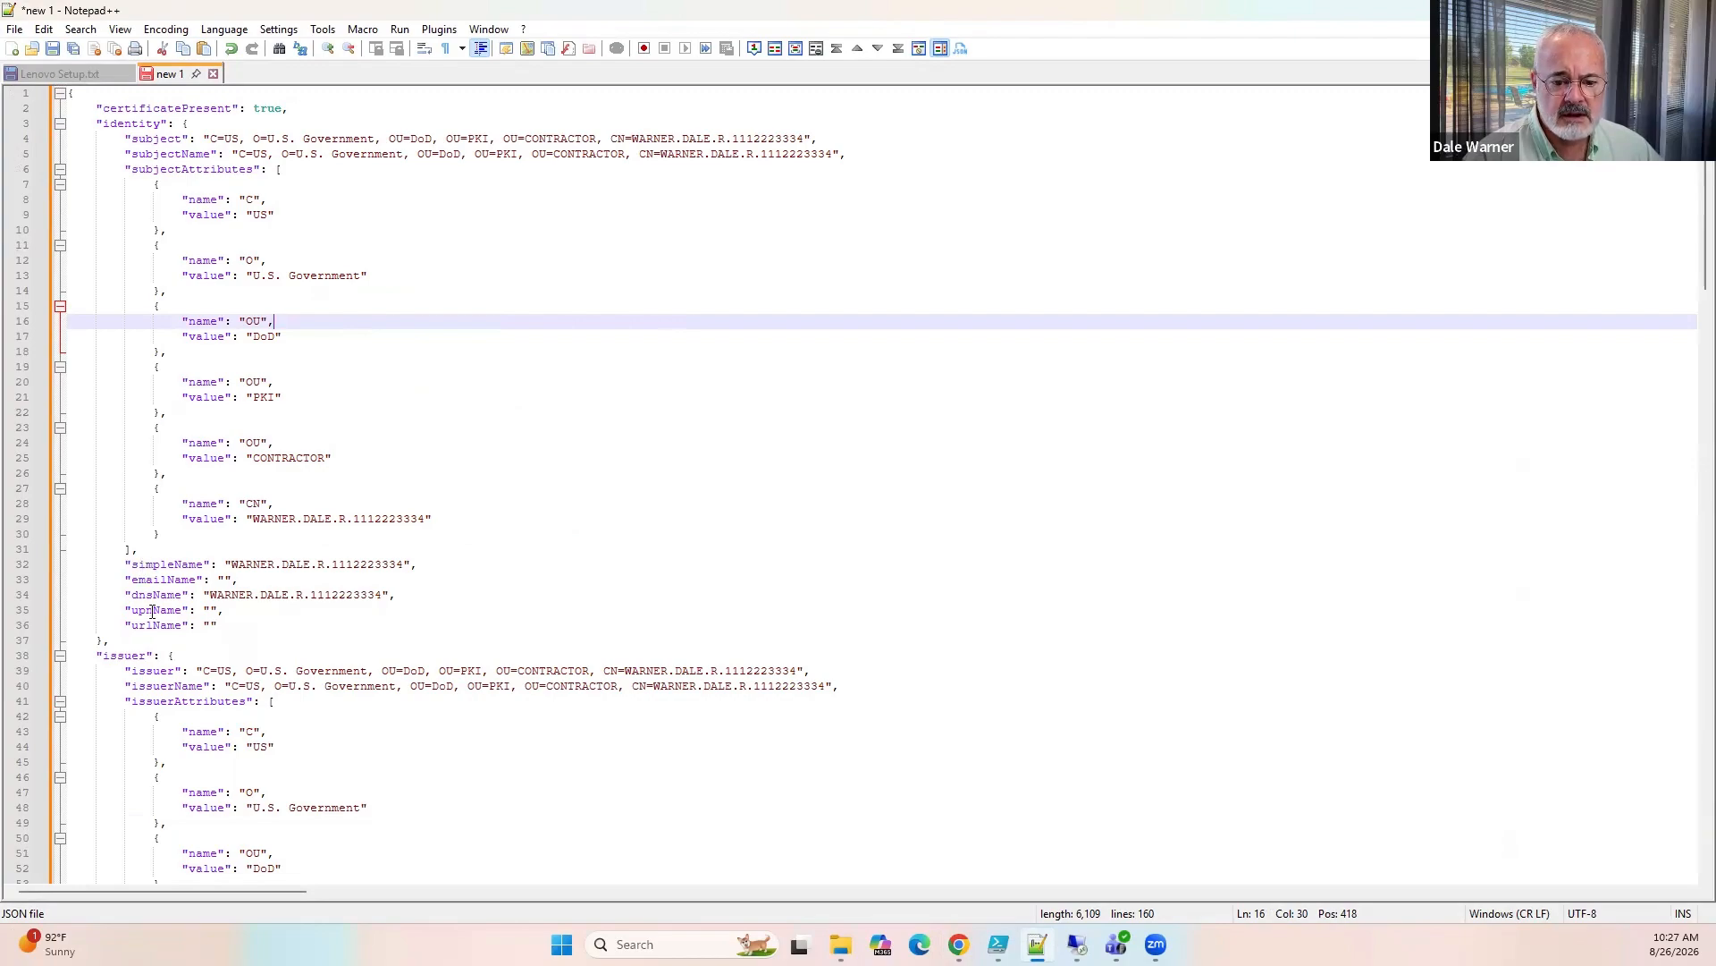
scroll(154, 617, down, 11)
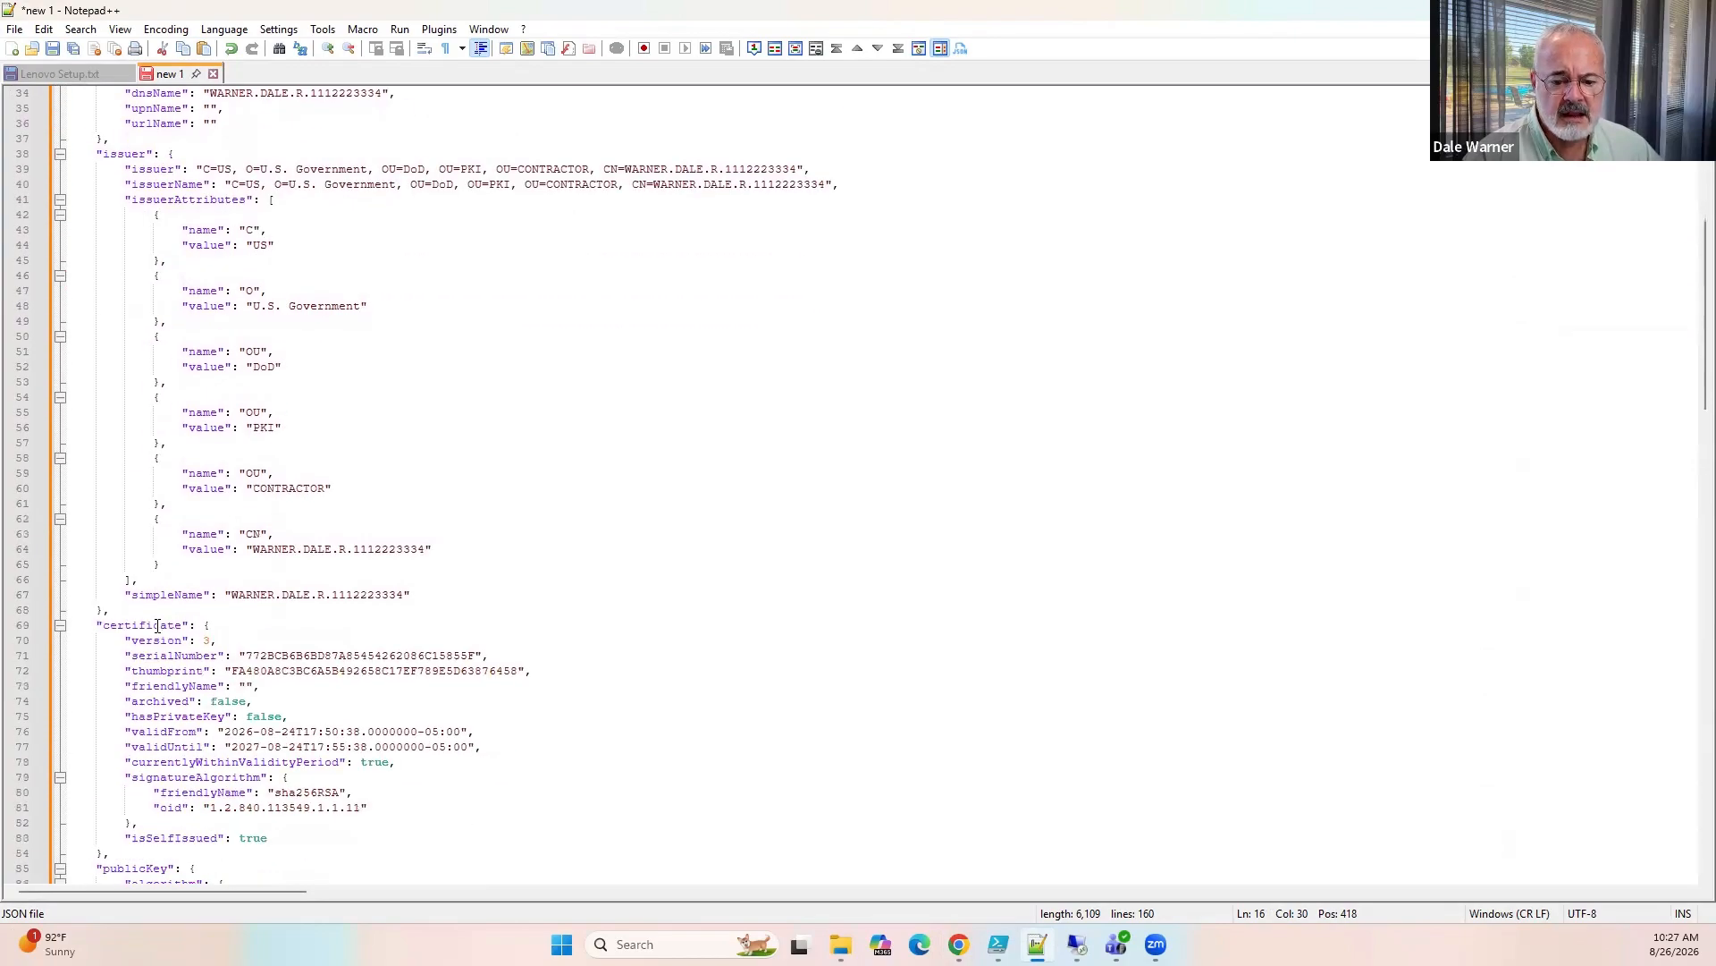
scroll(158, 625, down, 18)
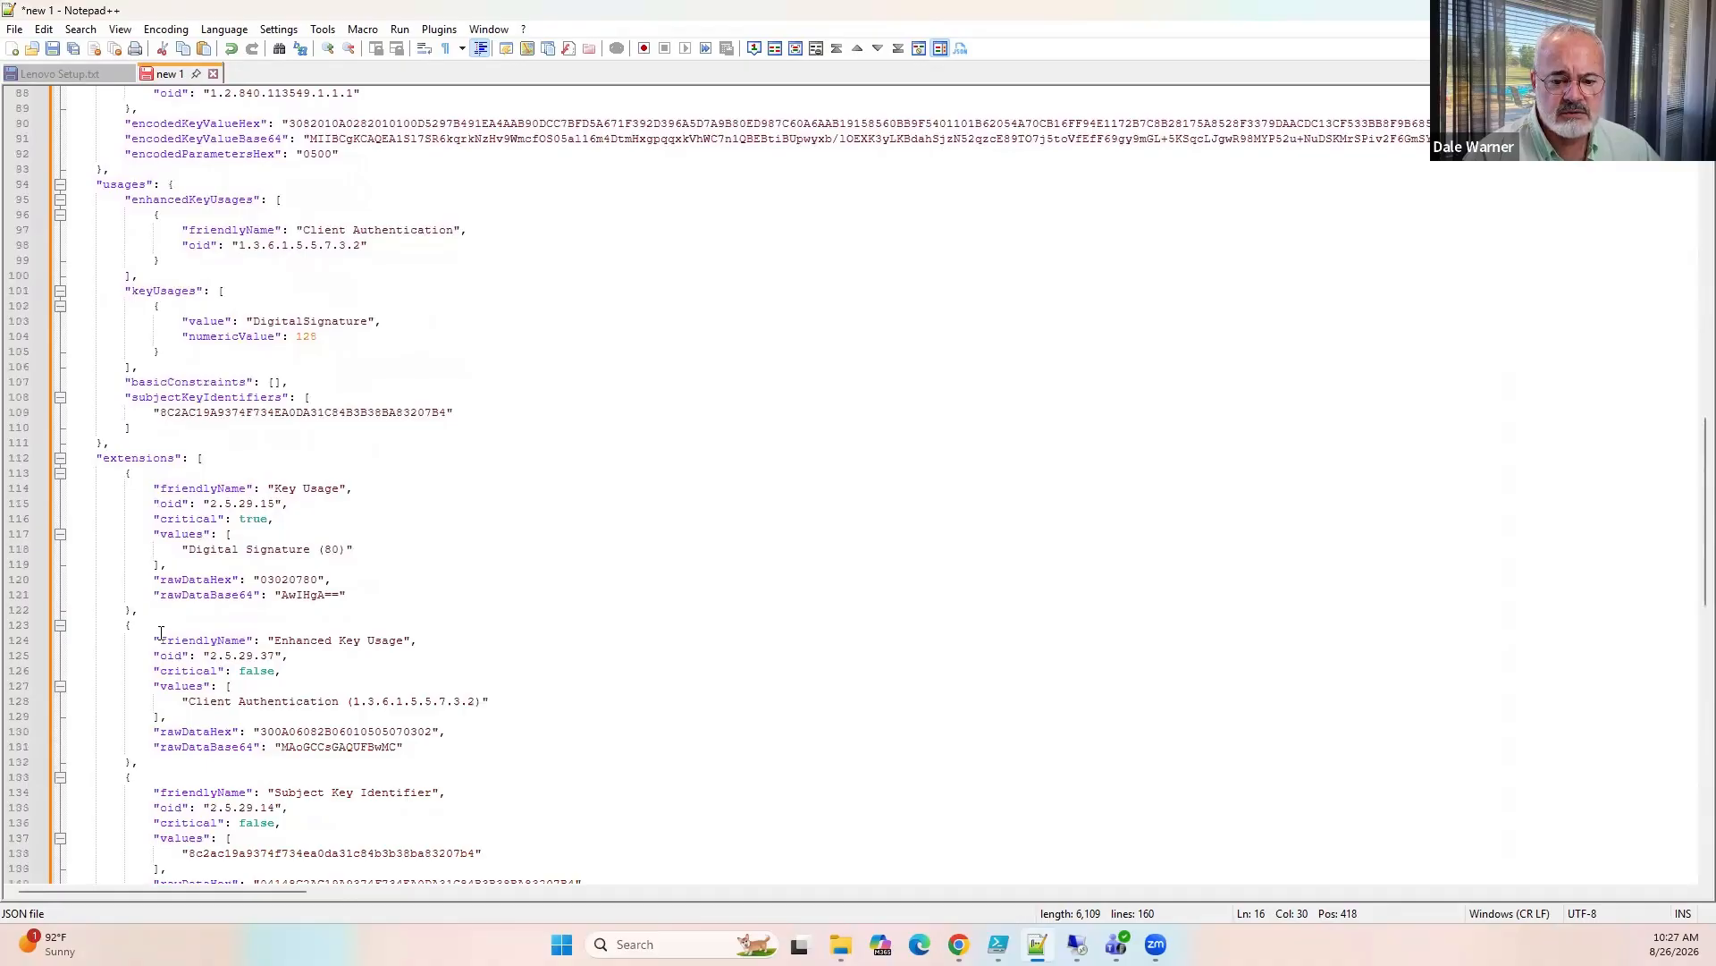
scroll(161, 633, down, 6)
scroll(161, 633, down, 2)
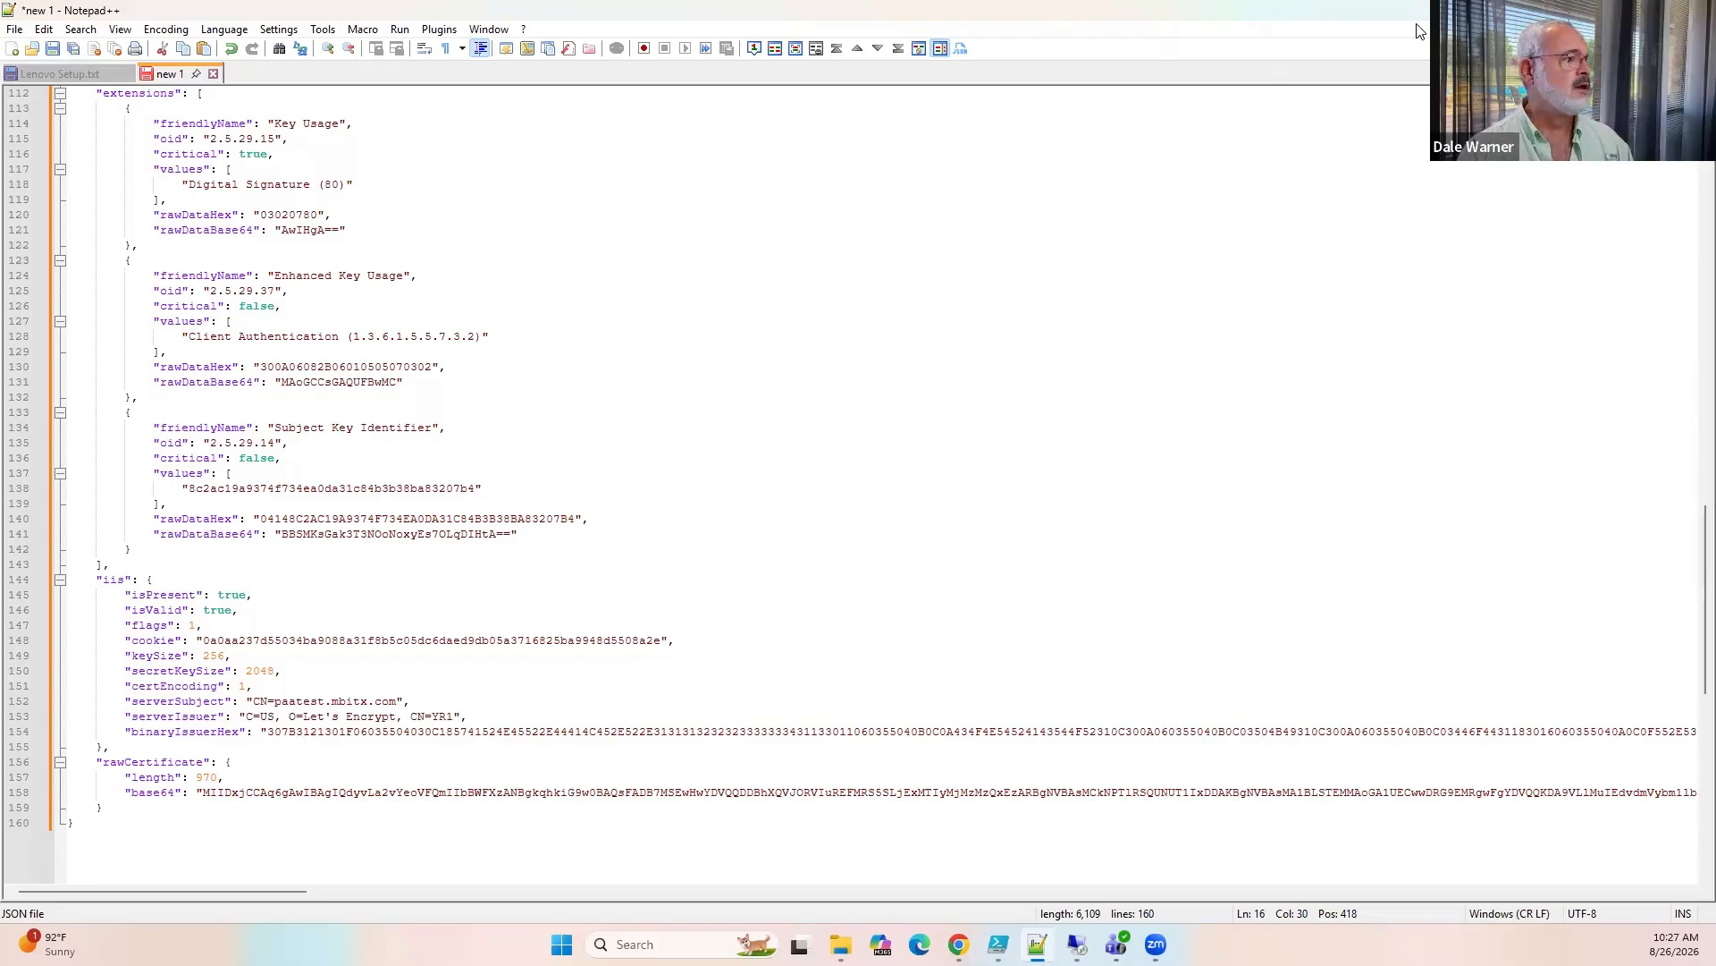
click(1612, 11)
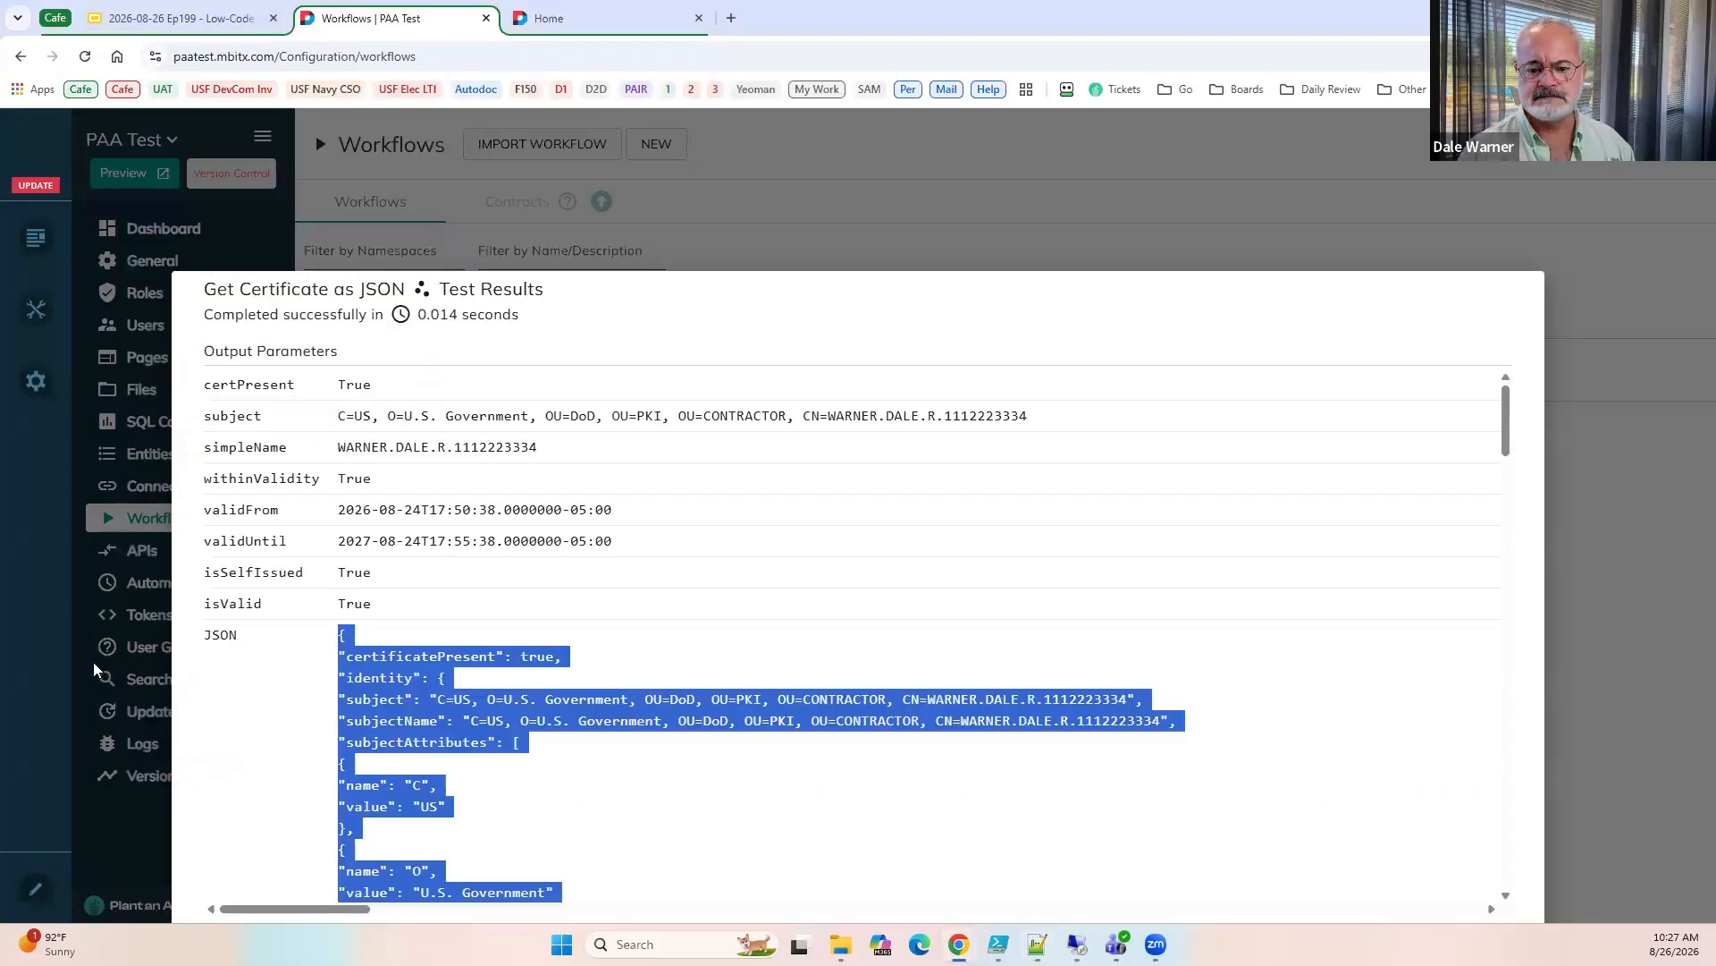
Close the workflow's test results and open Get Certificate as JSON for editing.
click(1591, 643)
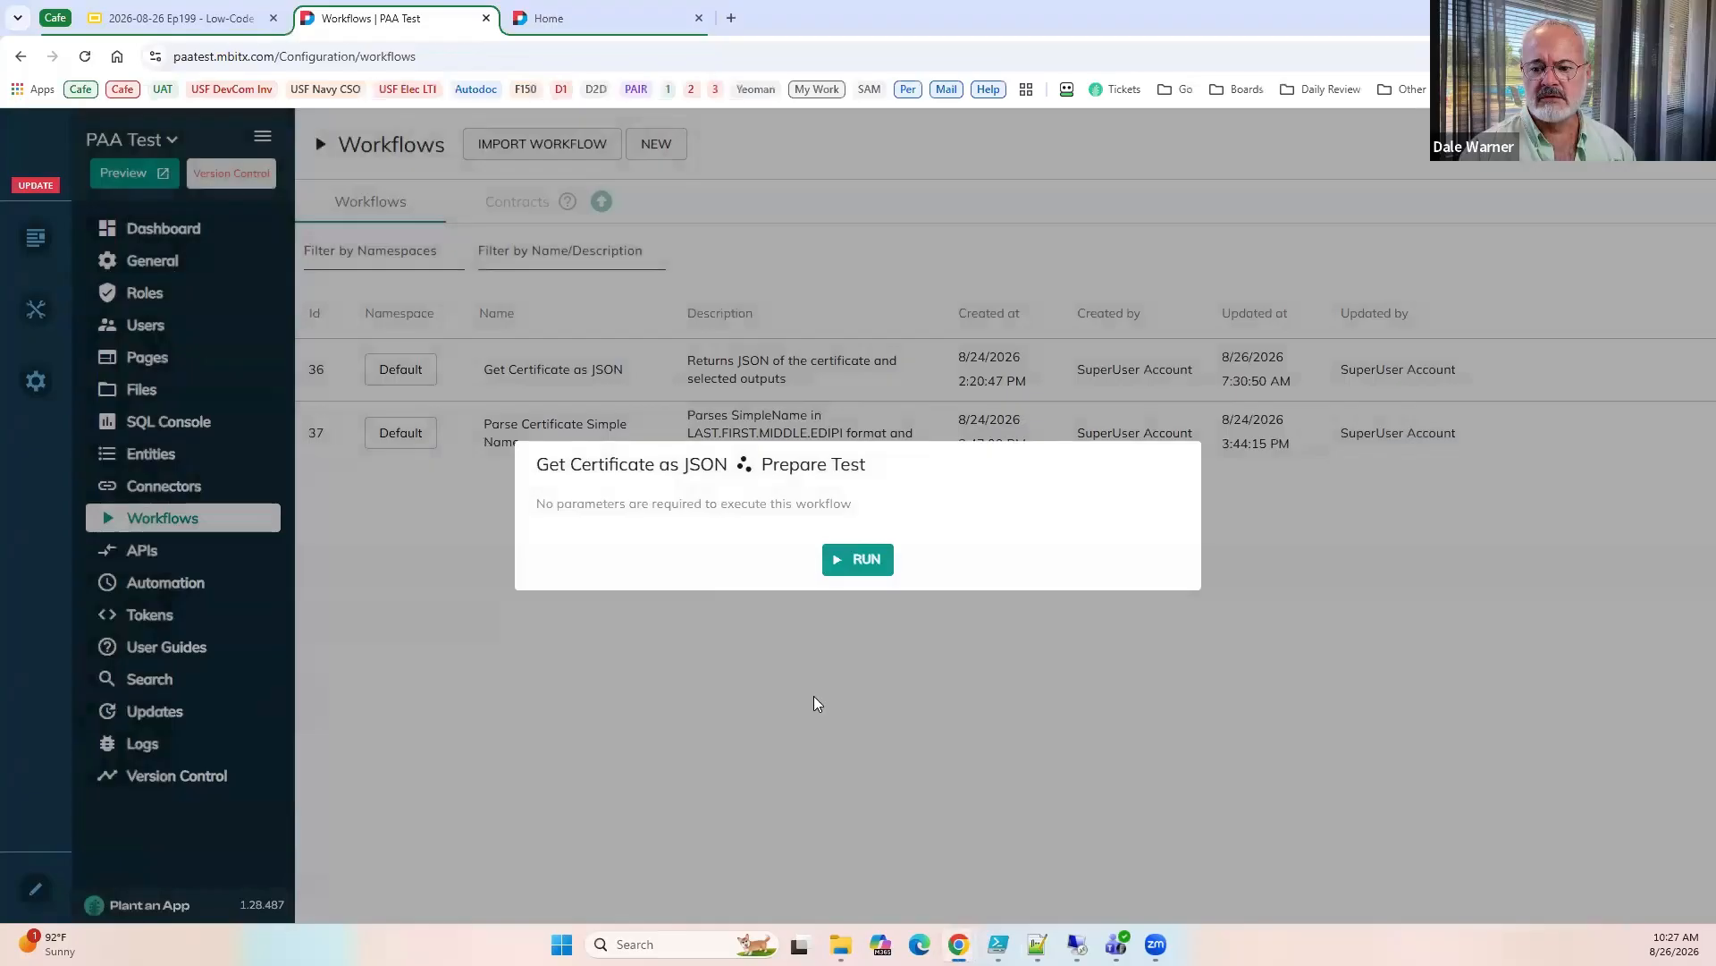
click(813, 701)
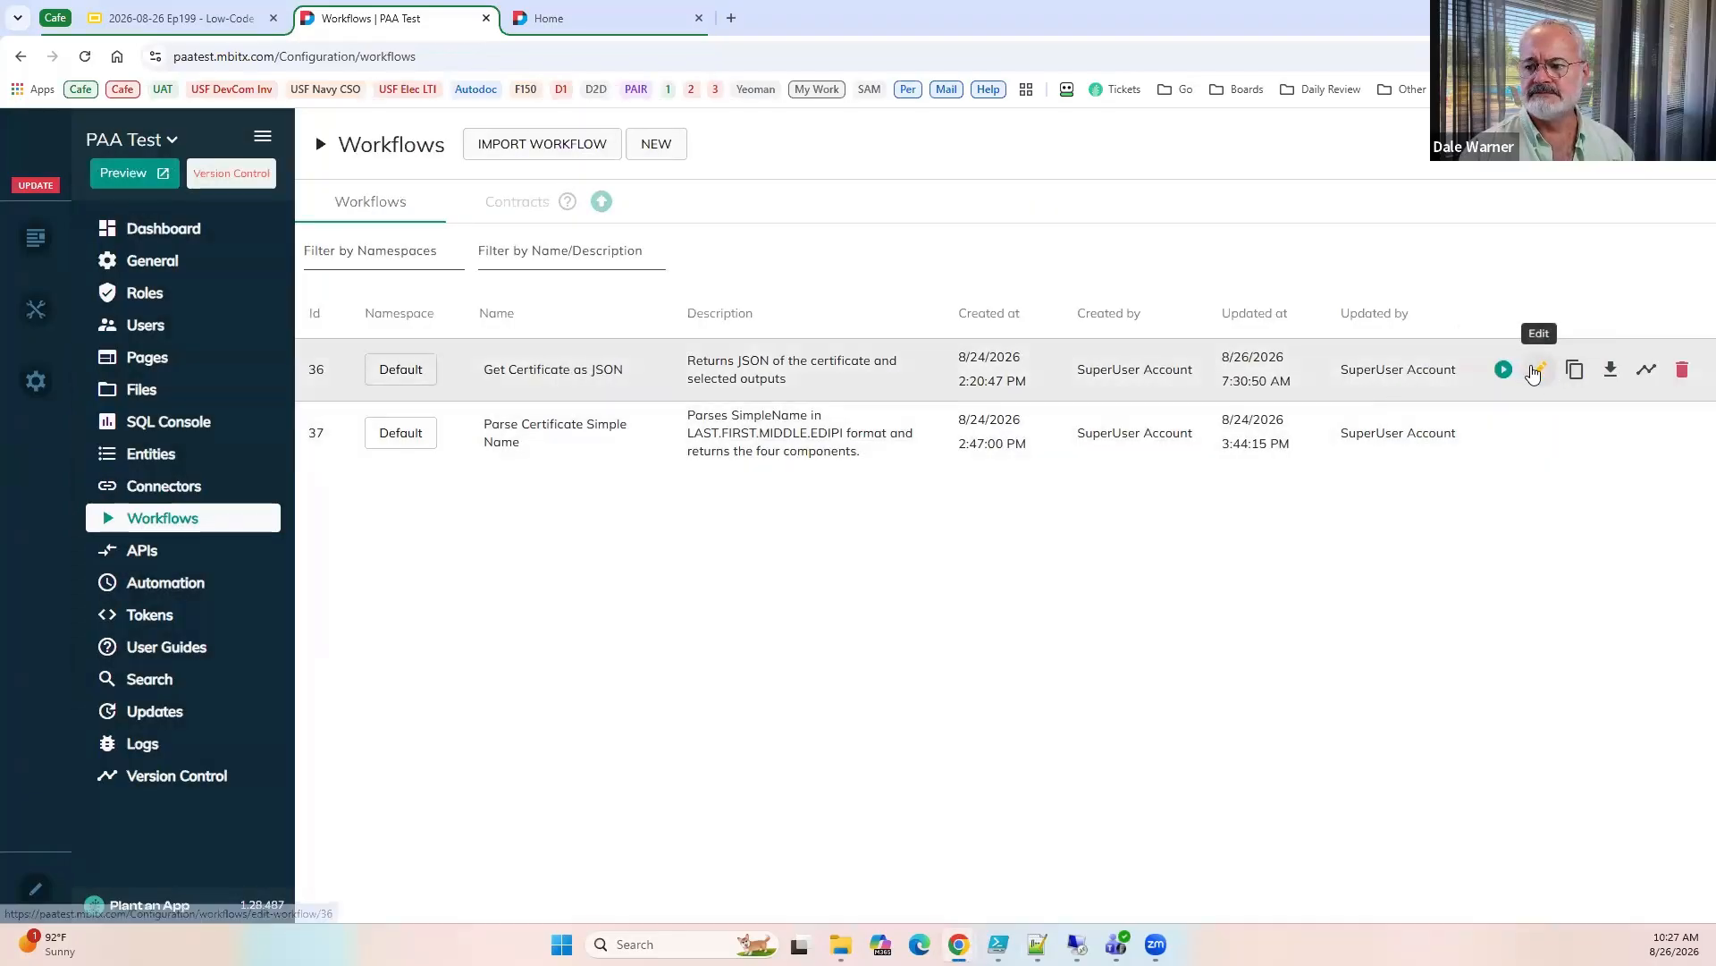
click(1538, 370)
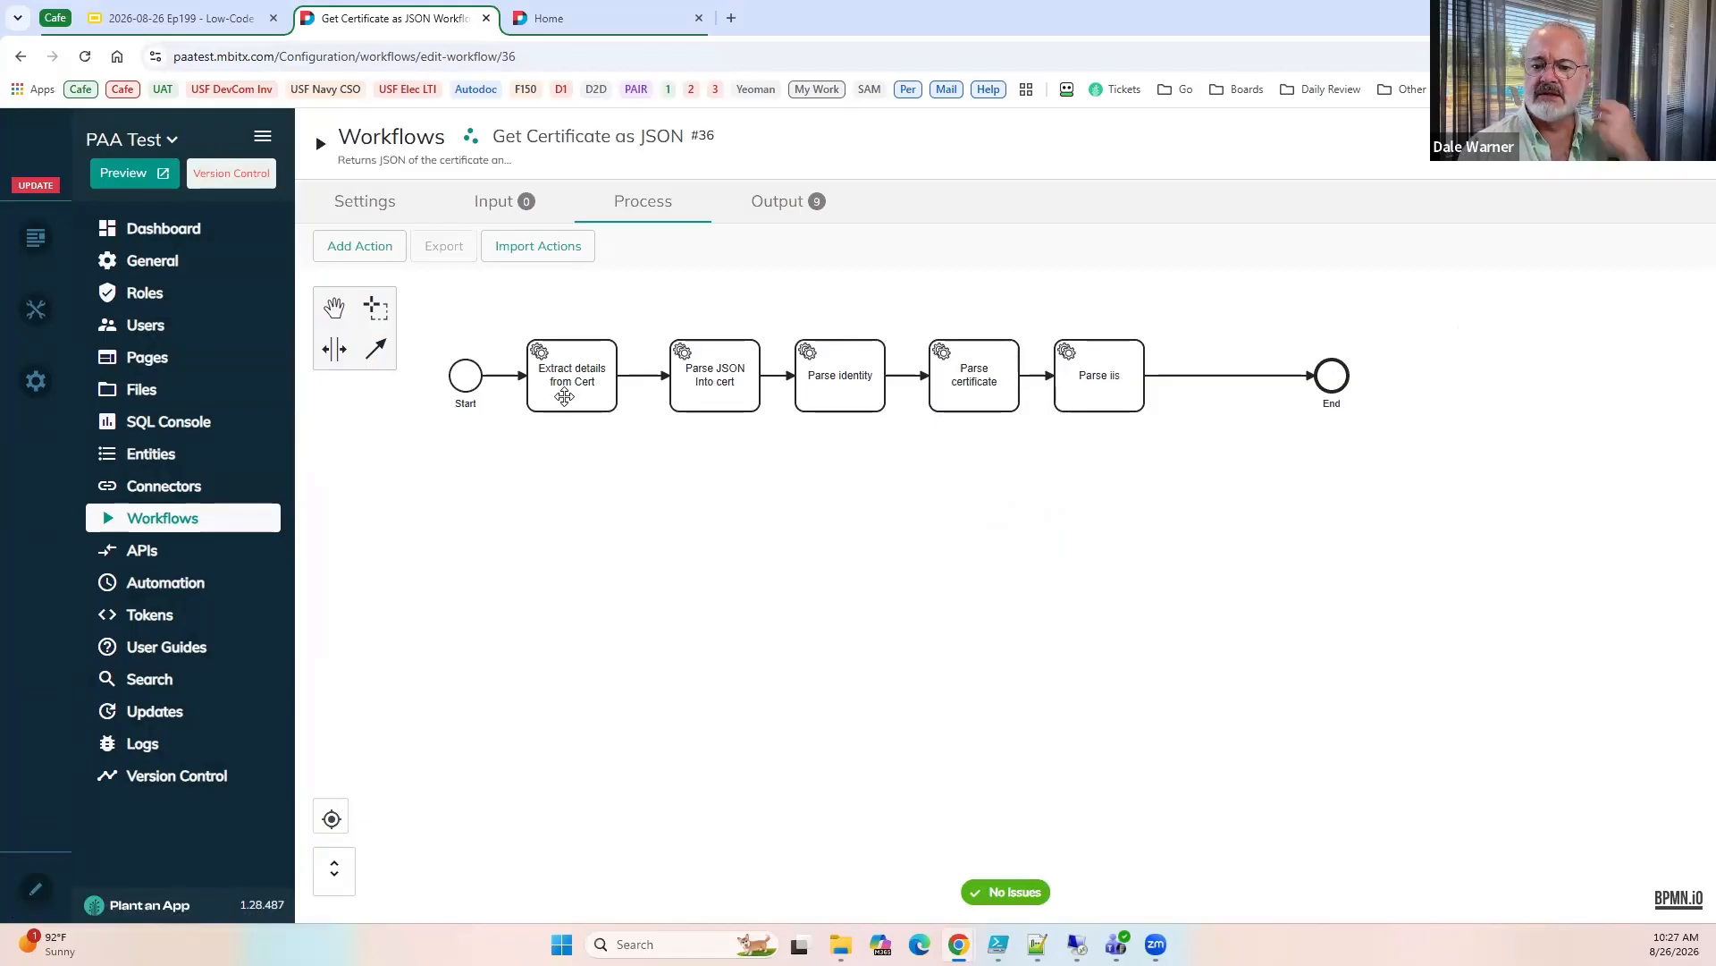
Examine the Razor code of the Extract details from Cert action in fullscreen, and close its settings.
double_click(564, 396)
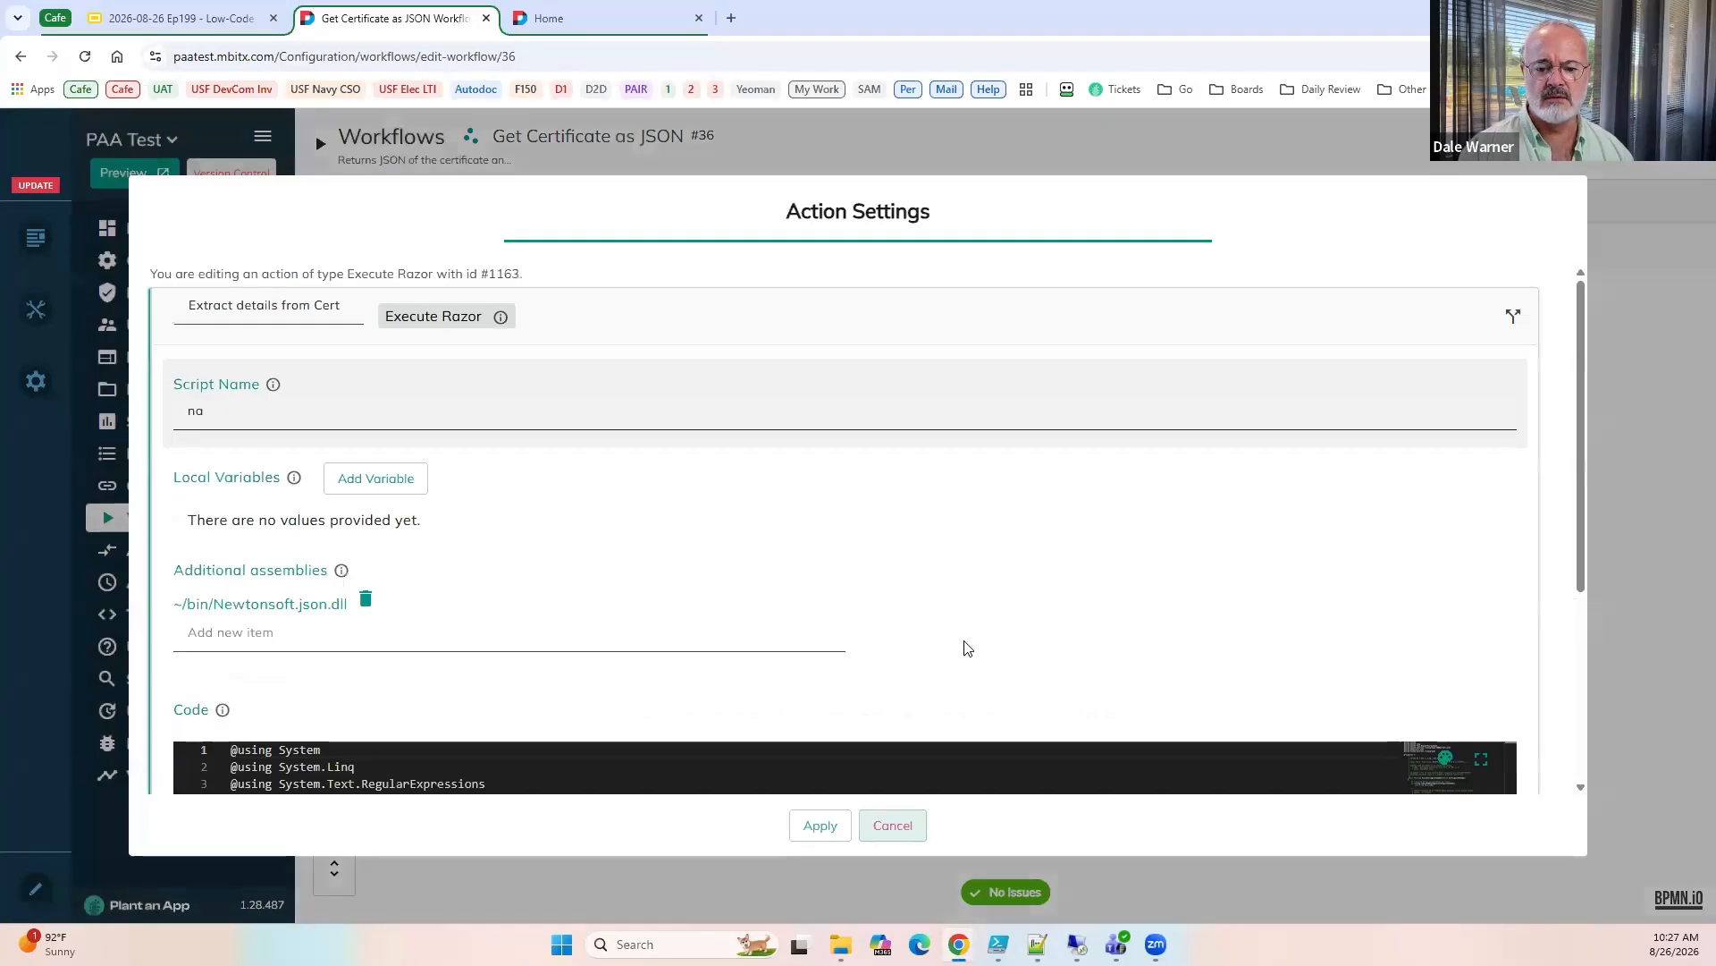
click(1482, 761)
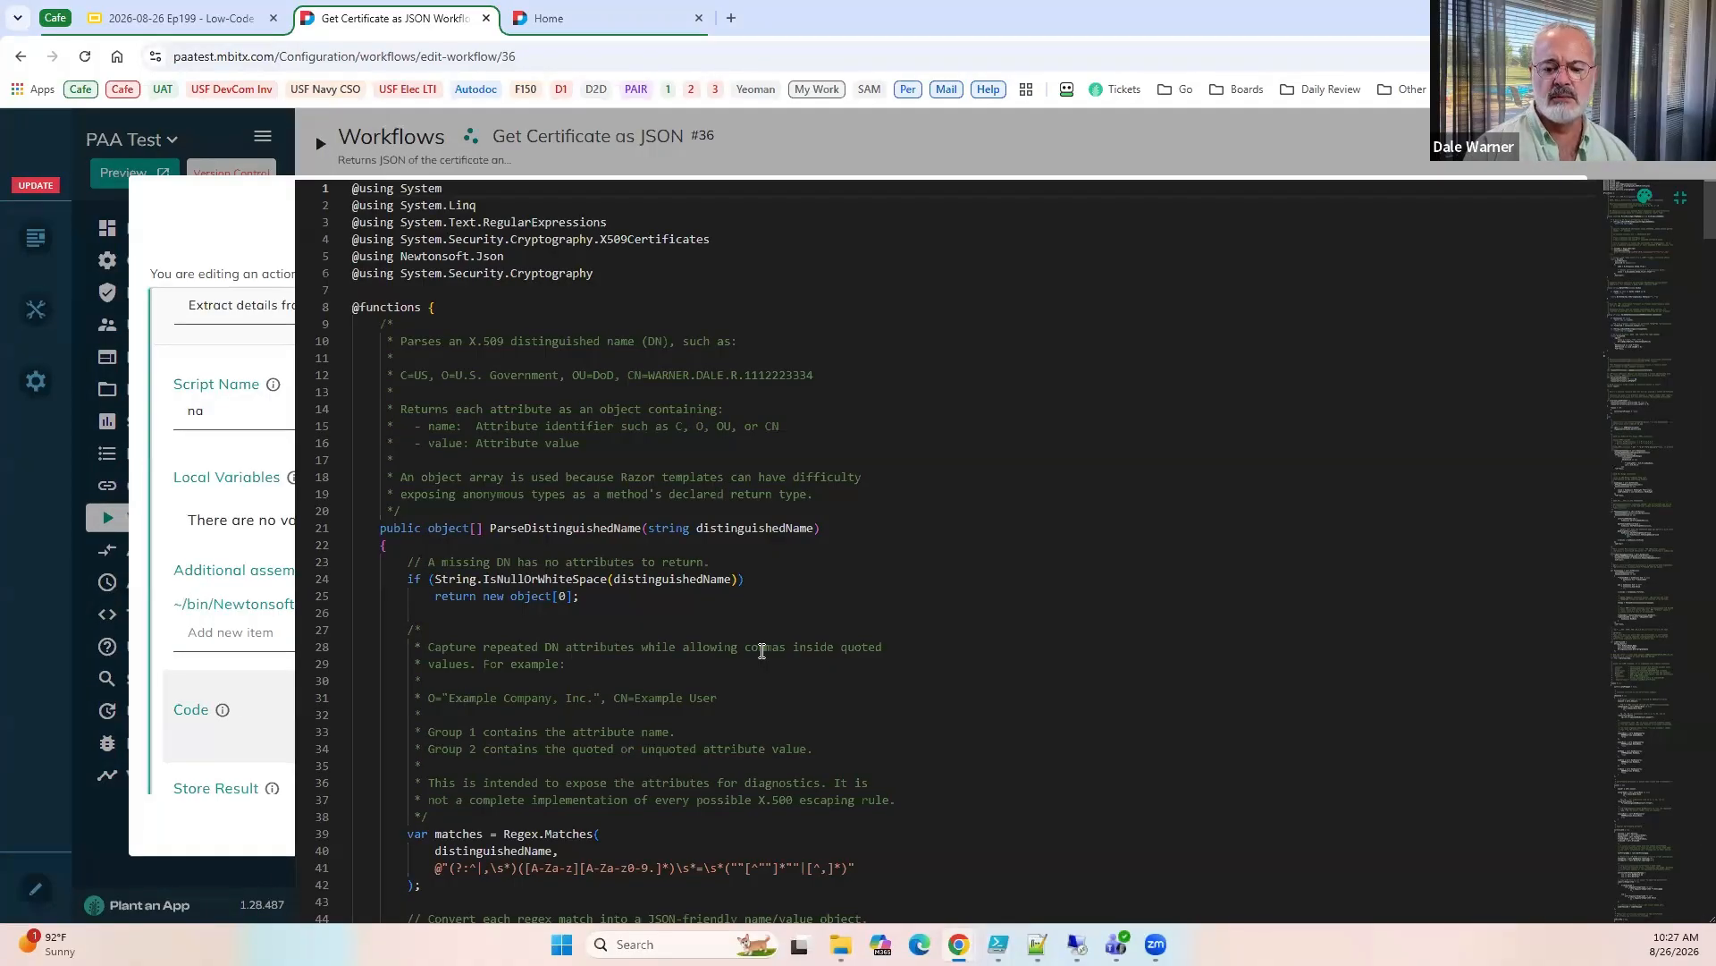
scroll(762, 651, down, 2)
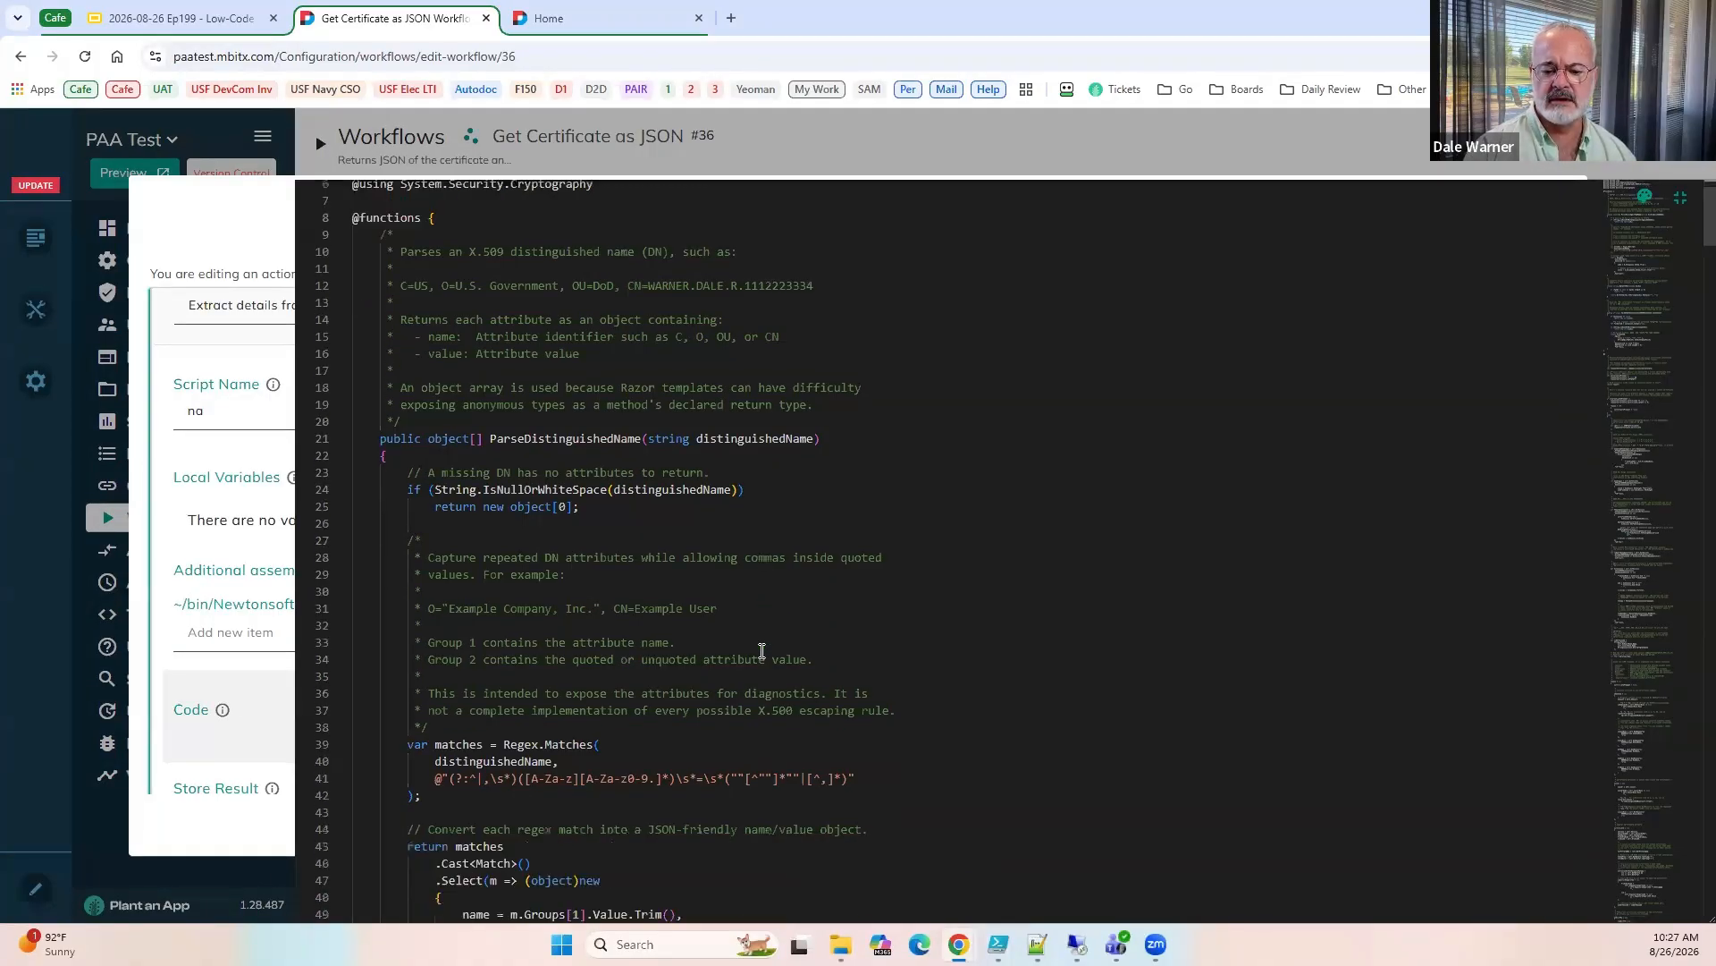
scroll(762, 651, down, 10)
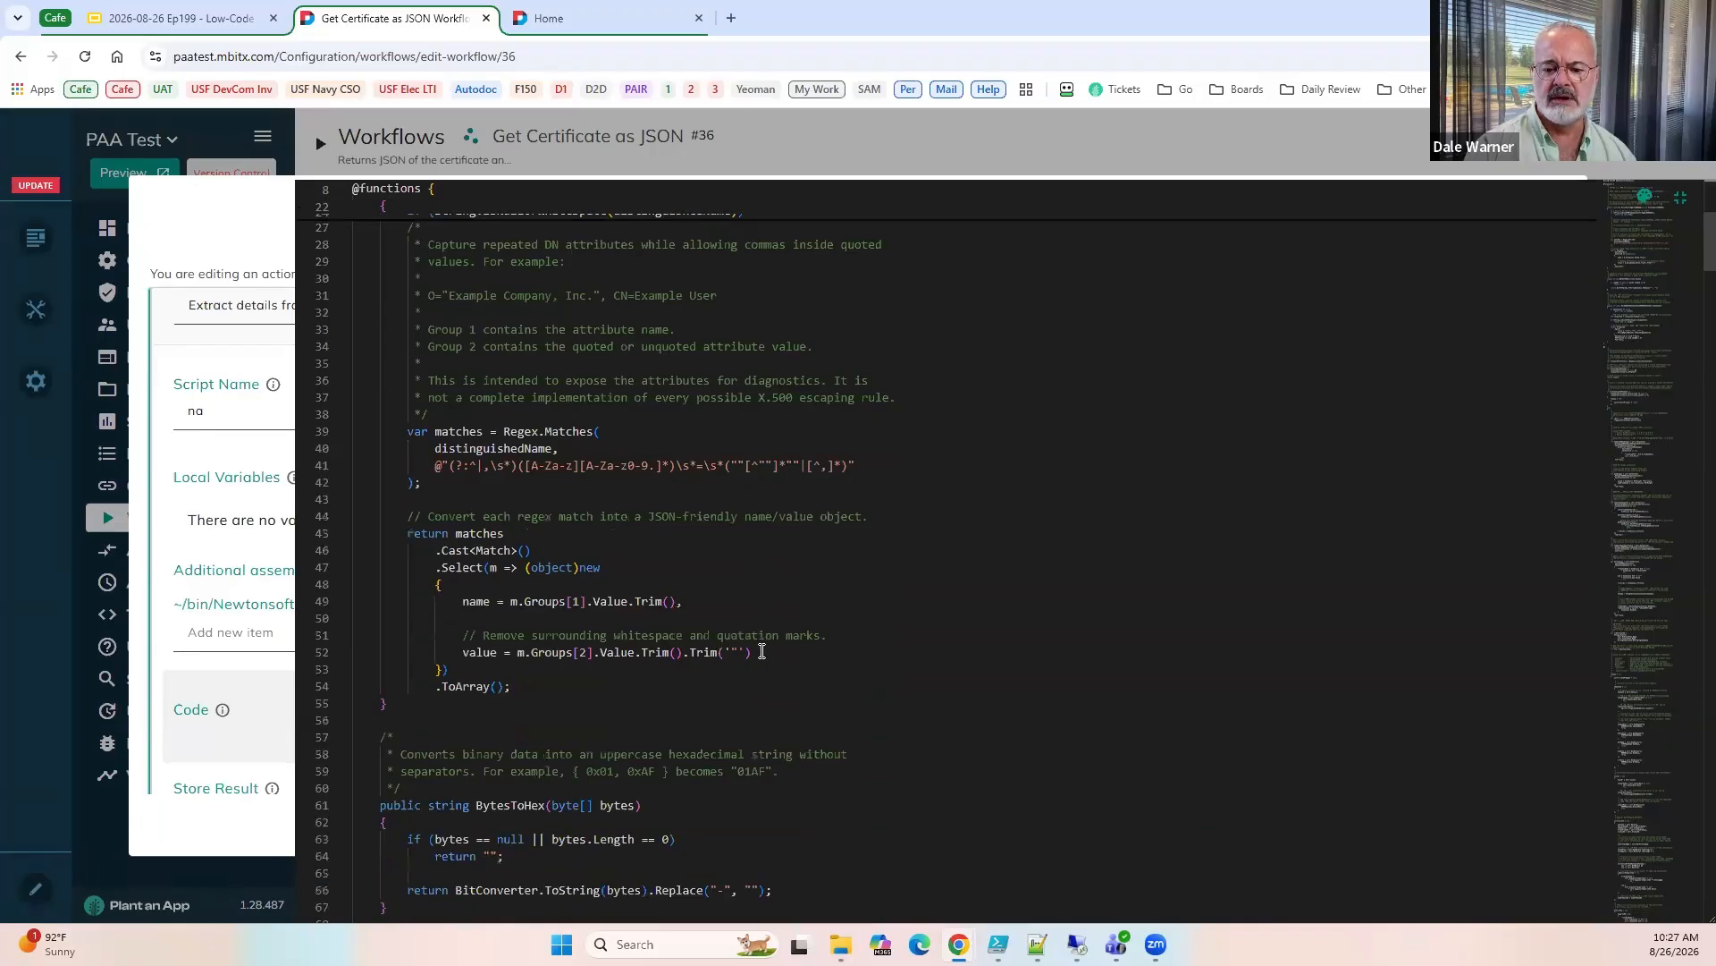
click(1680, 197)
scroll(233, 662, down, 4)
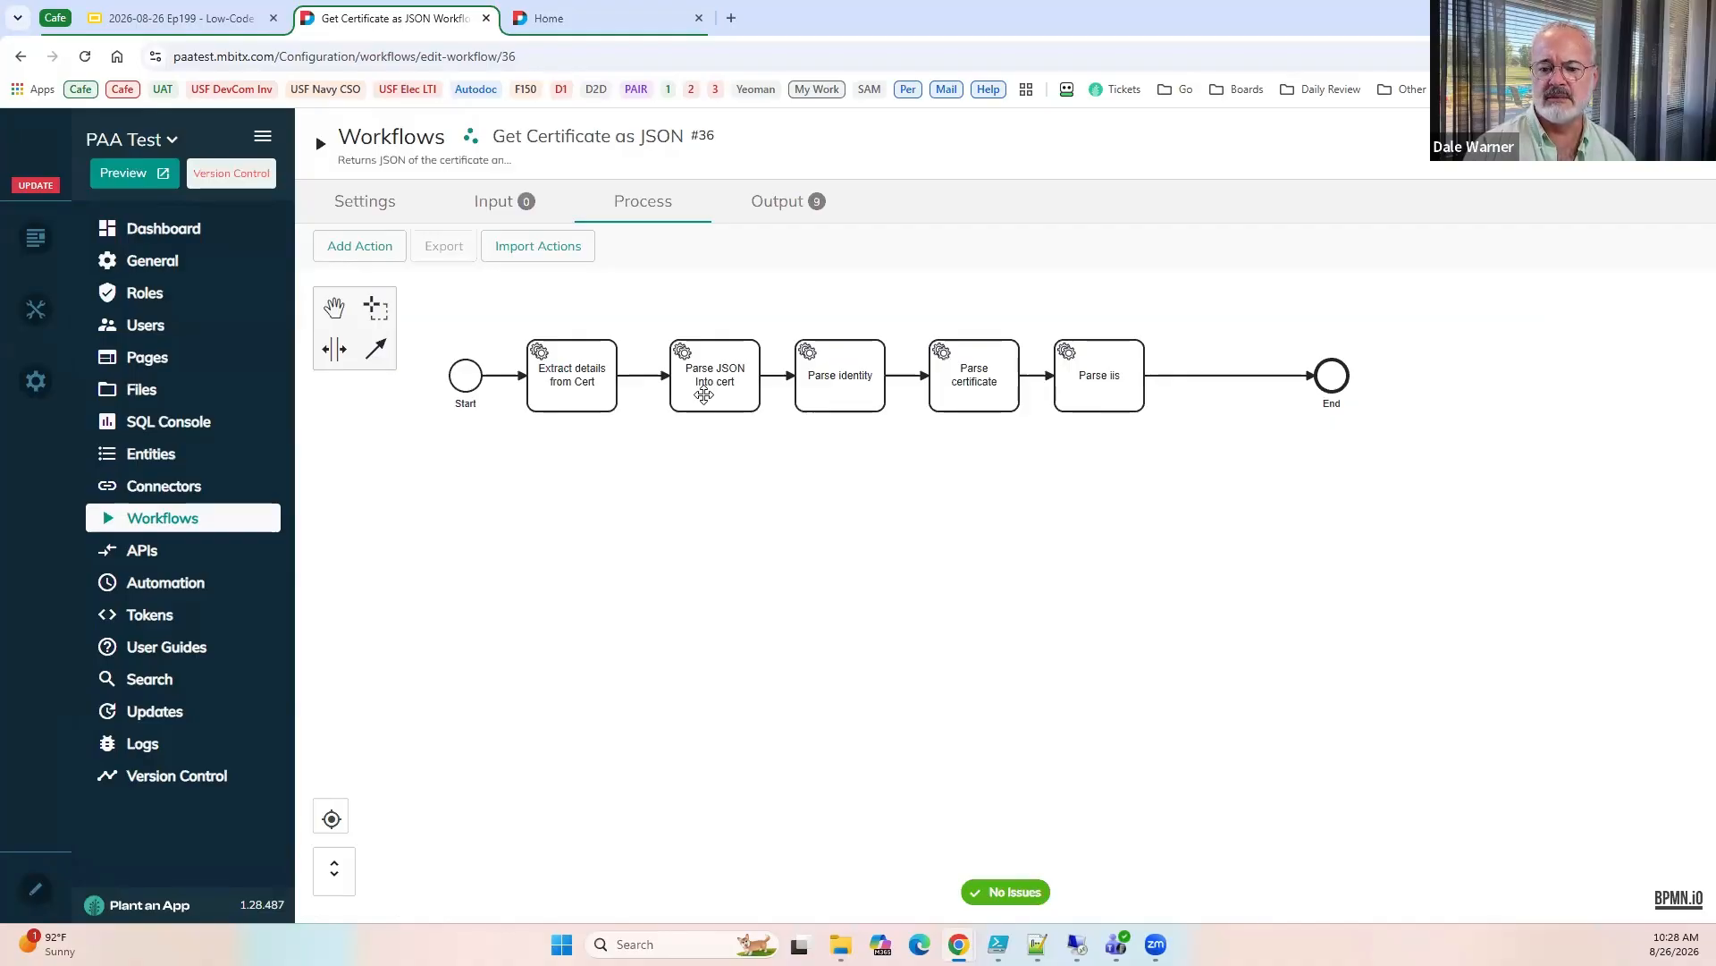
Inspect the Parse JSON Into cert action's JSON string and base token name, and close its settings without changes.
double_click(705, 395)
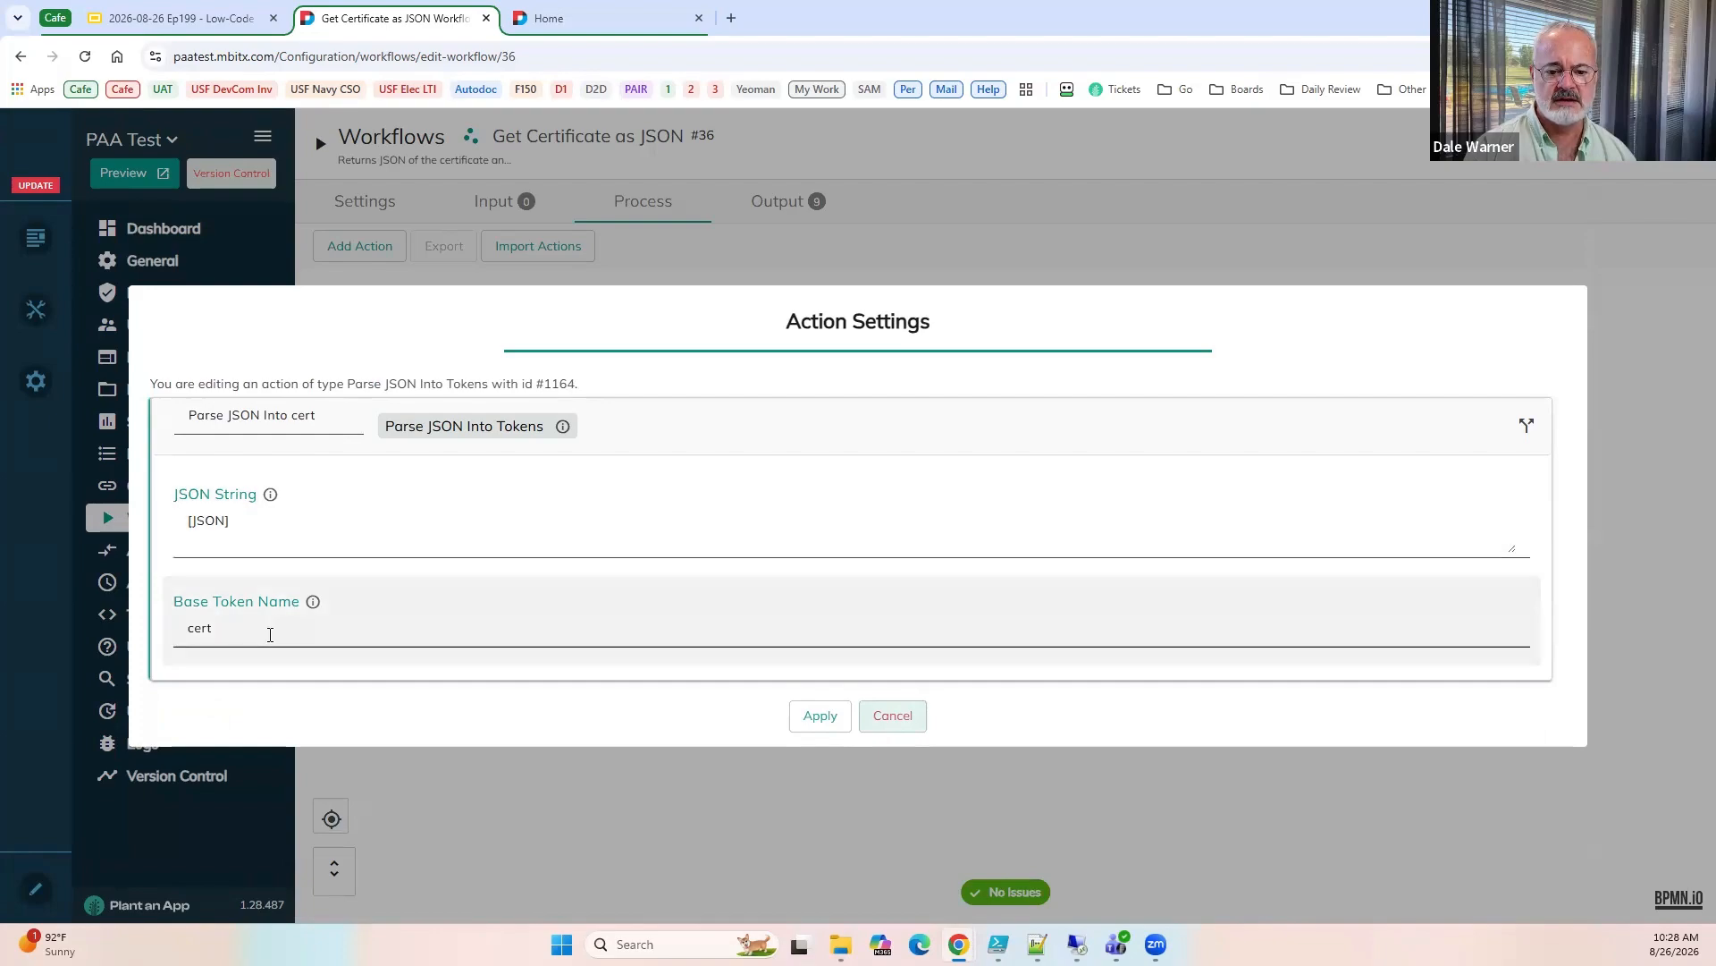
double_click(231, 629)
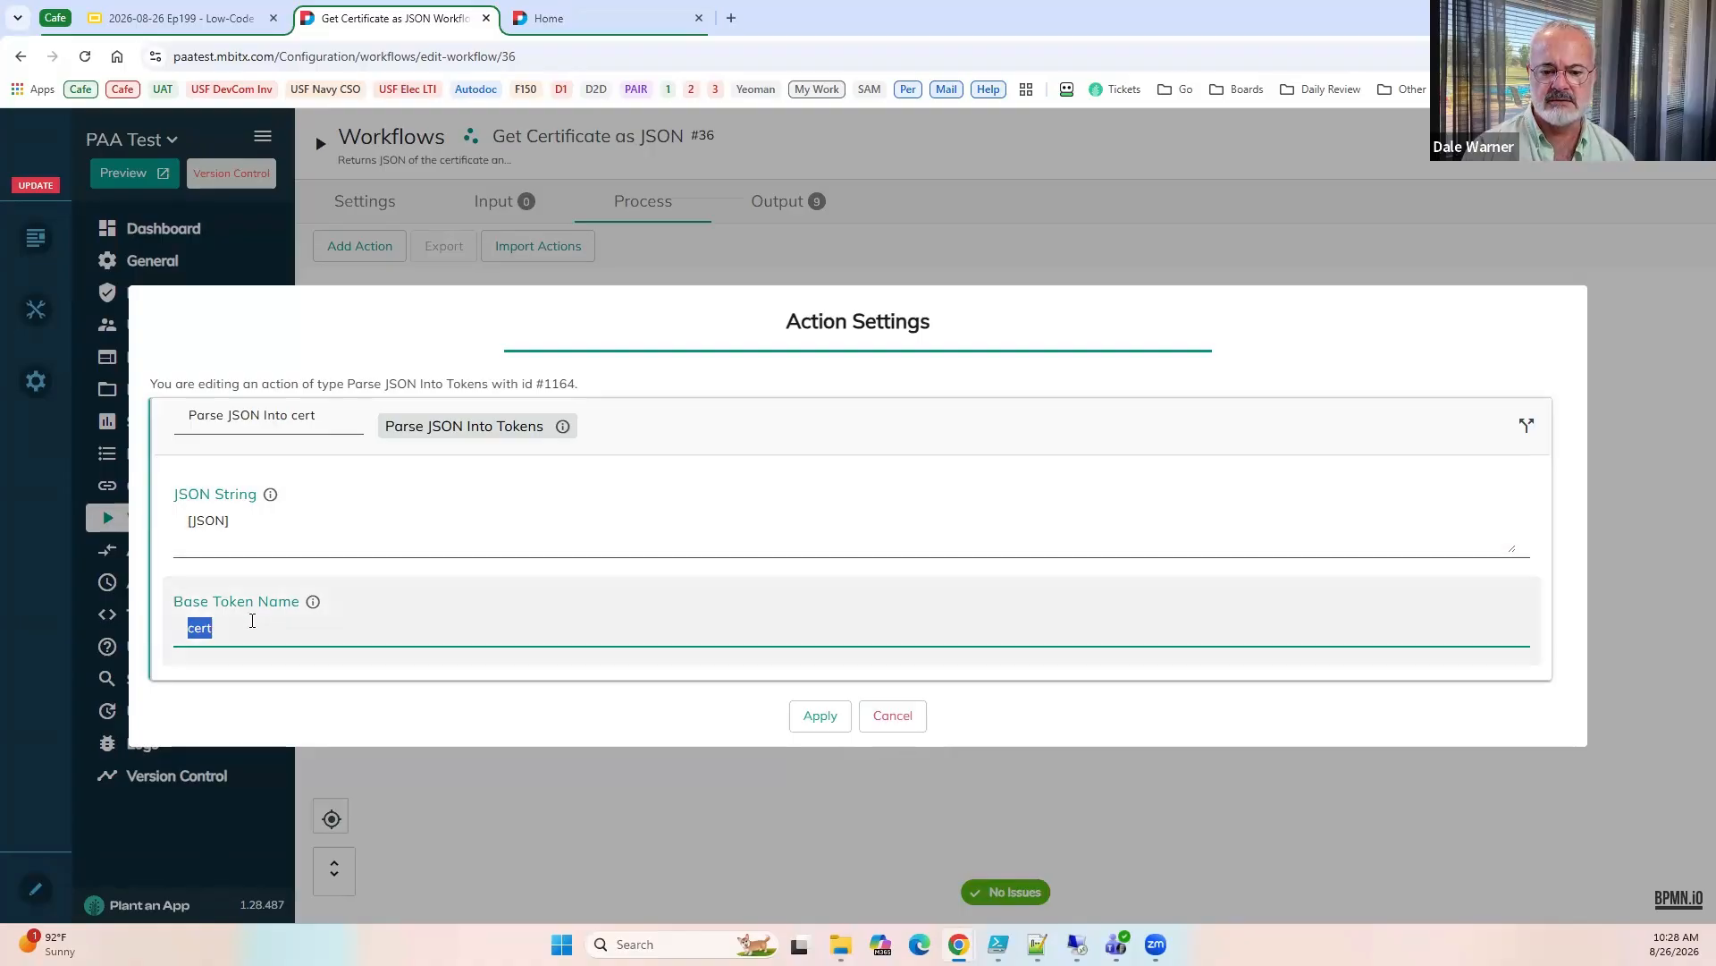
click(892, 715)
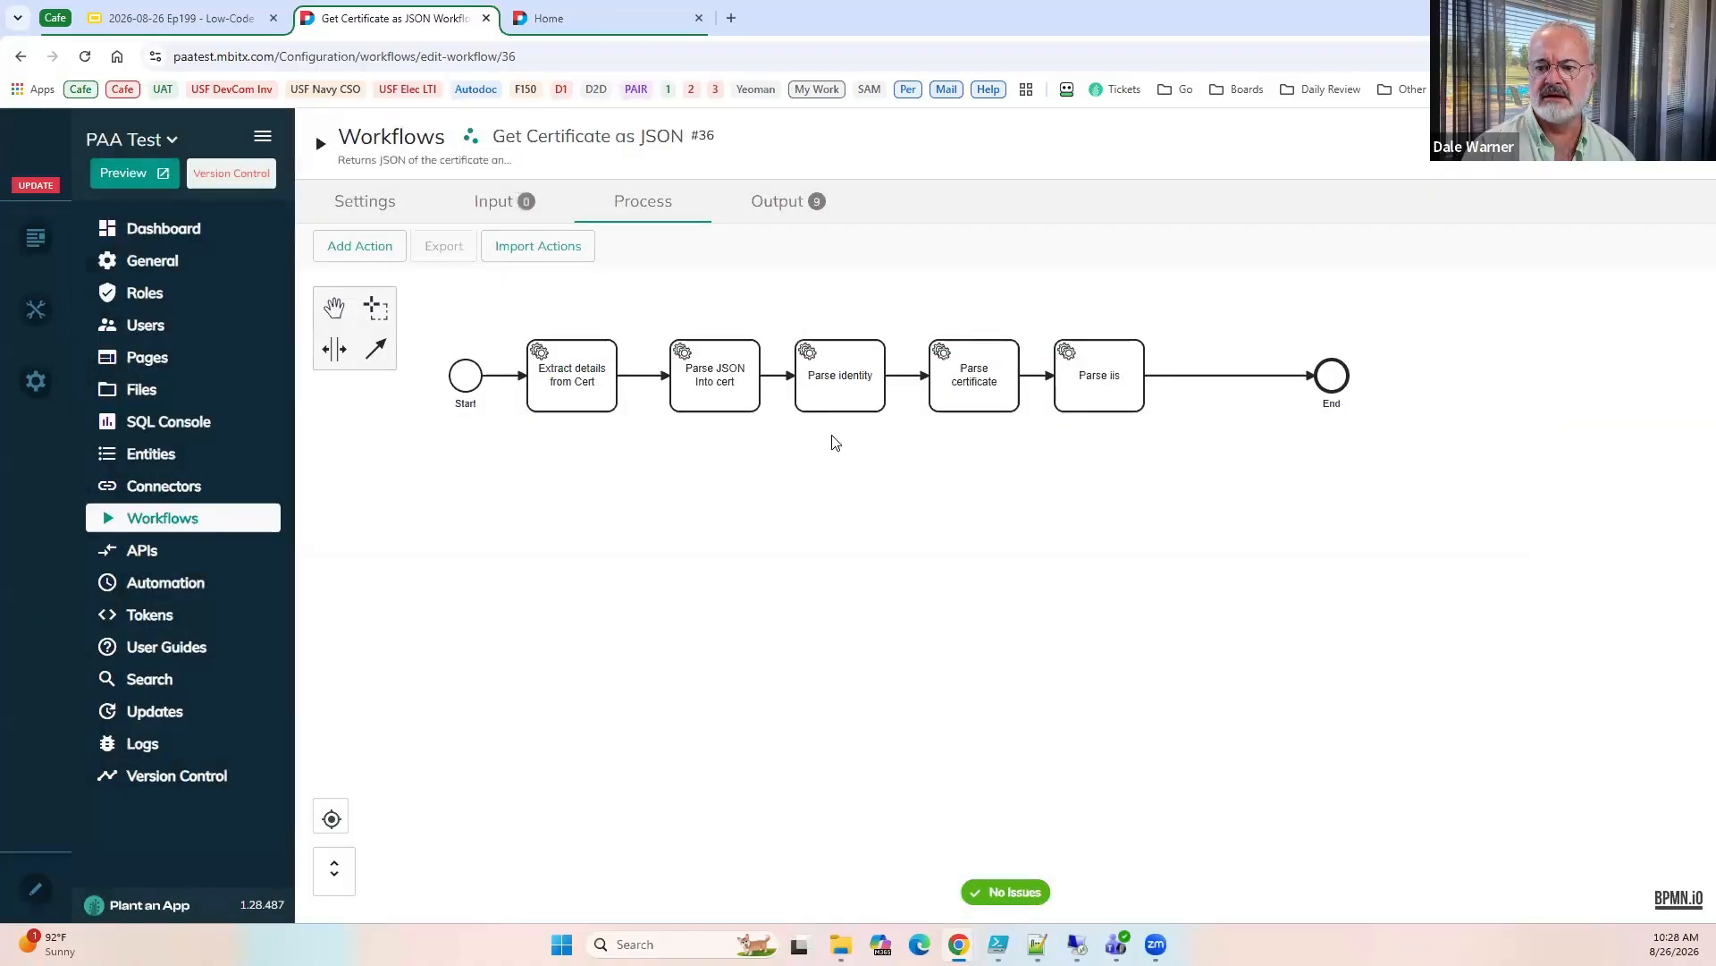
Compare the Parse identity action's settings with the identity section of the JSON in Notepad++, and close the settings.
double_click(853, 391)
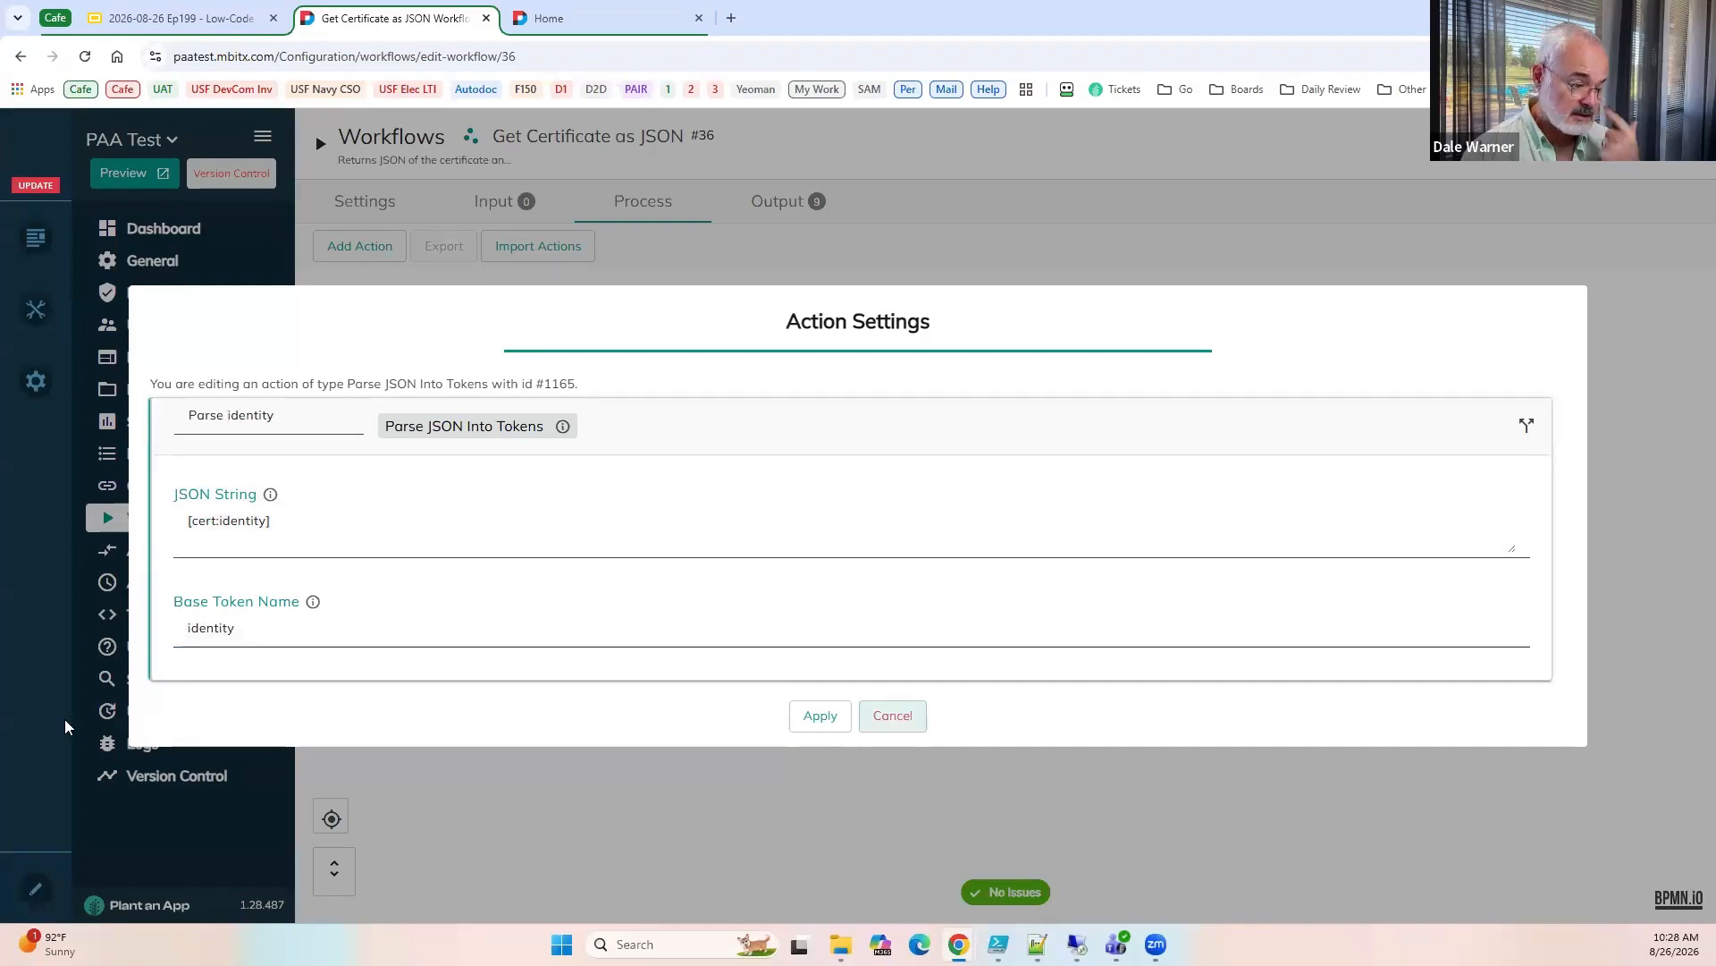
key(alt+Tab)
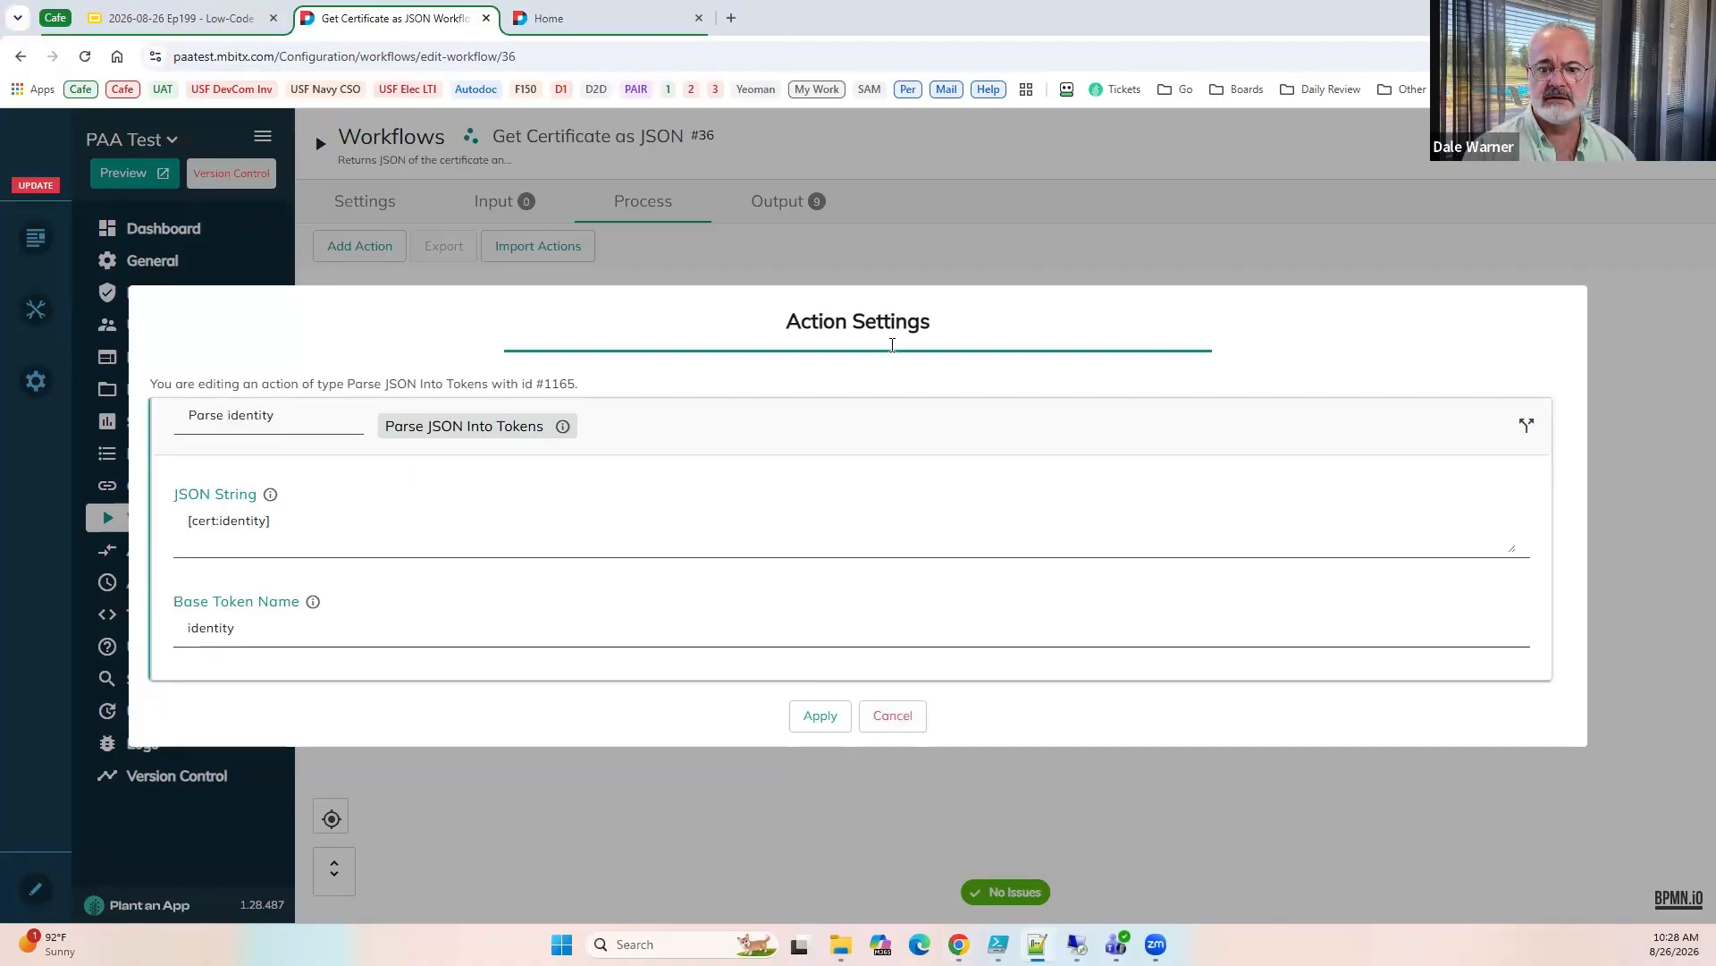
scroll(888, 338, up, 15)
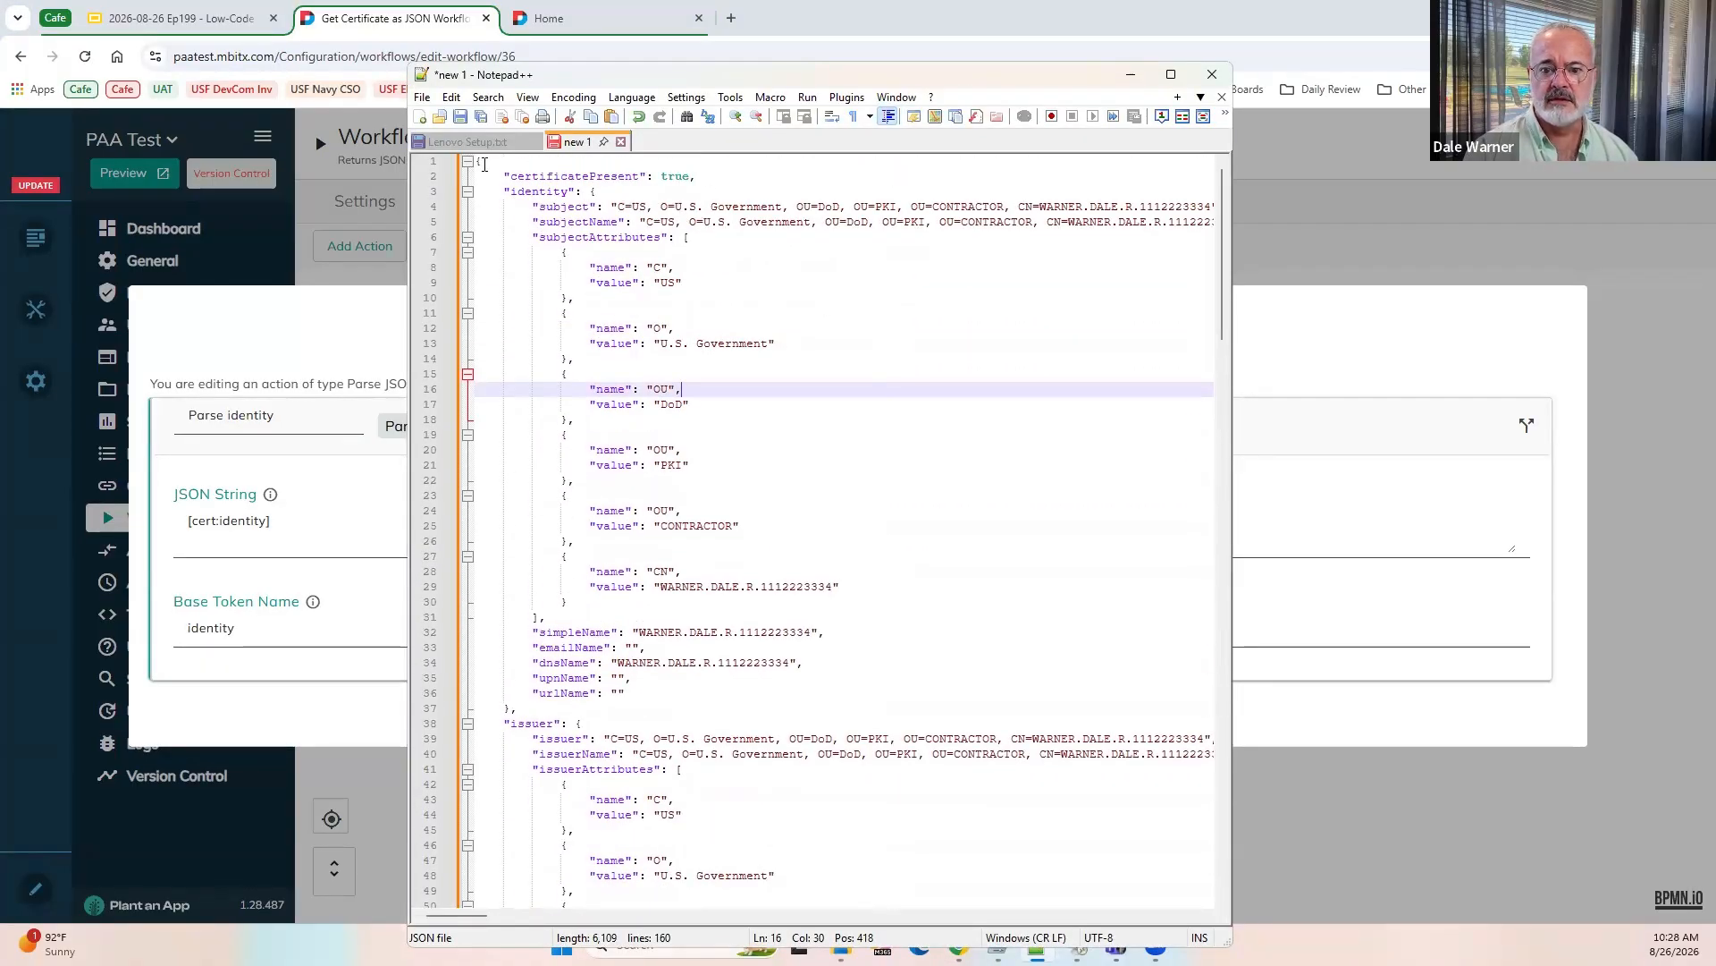
drag(484, 164, 494, 176)
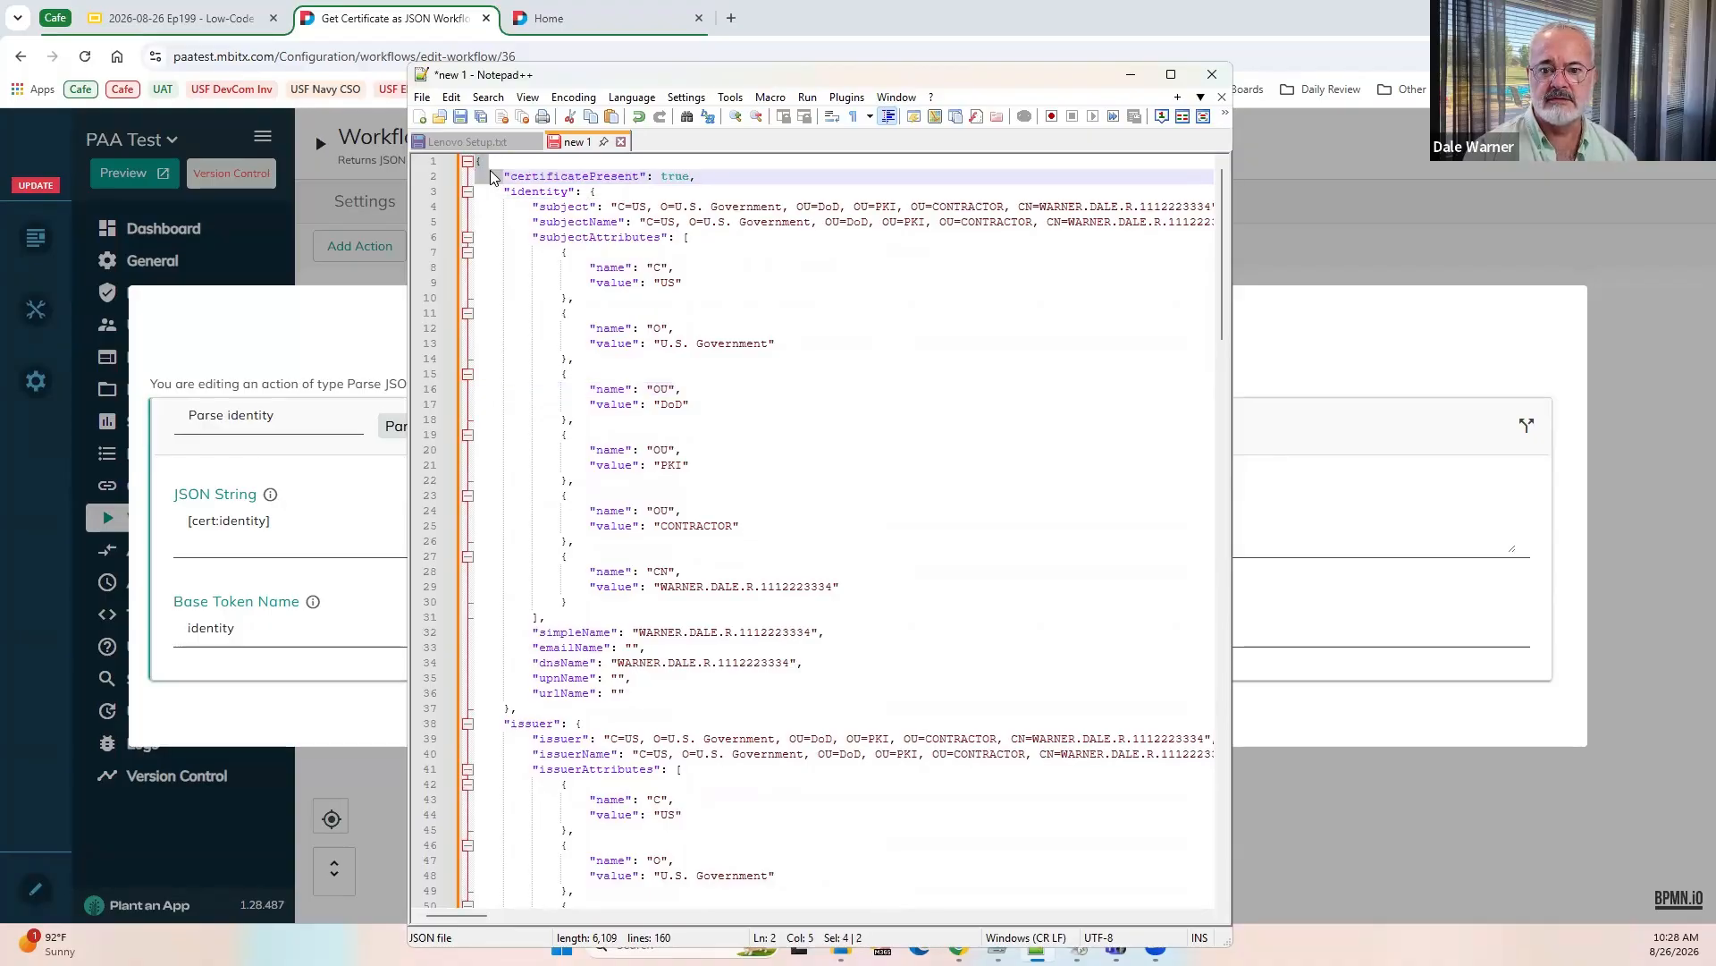
click(483, 164)
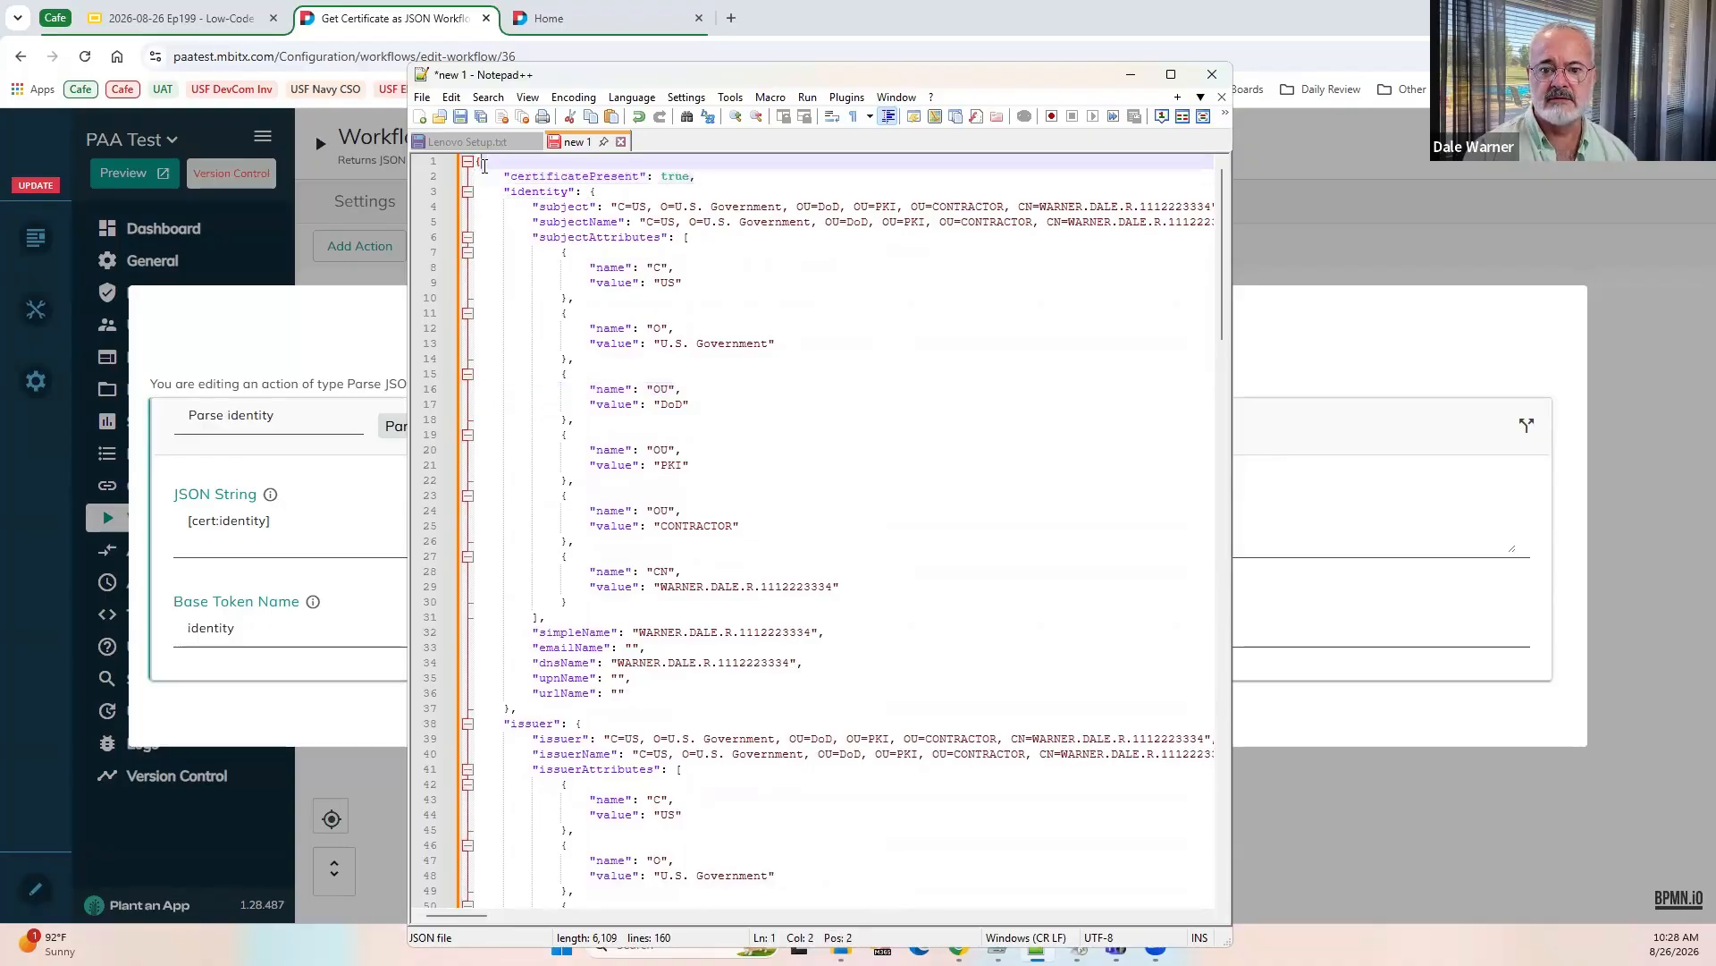
click(539, 191)
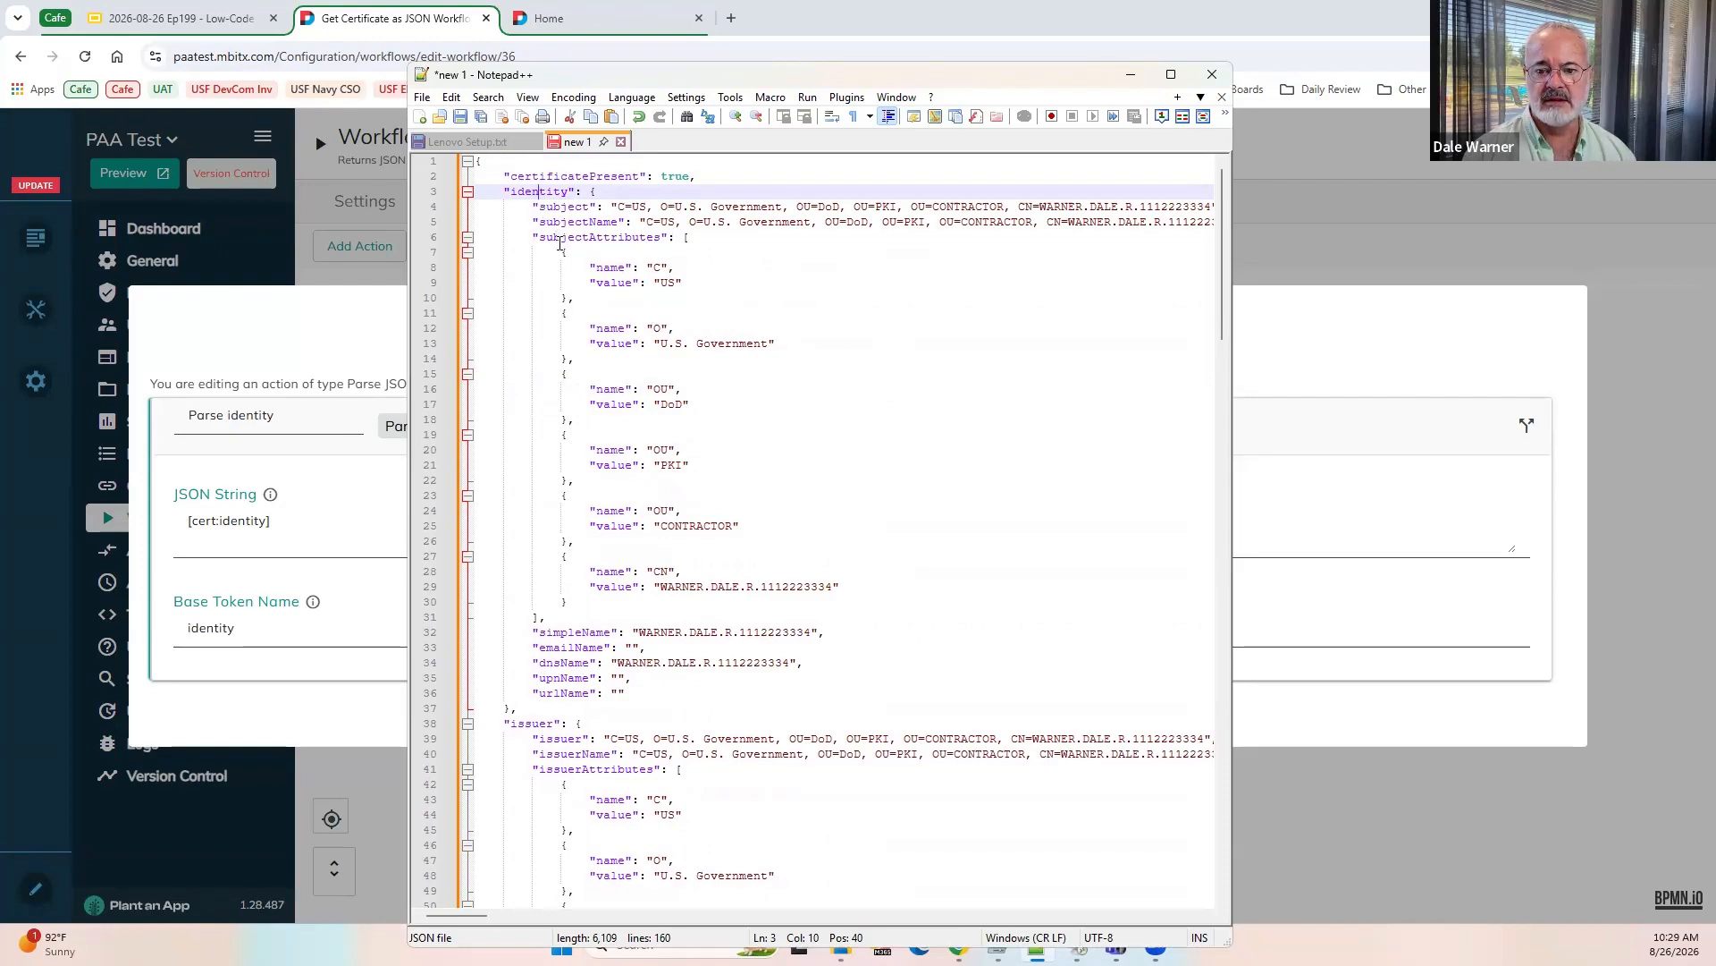
drag(771, 85, 761, 85)
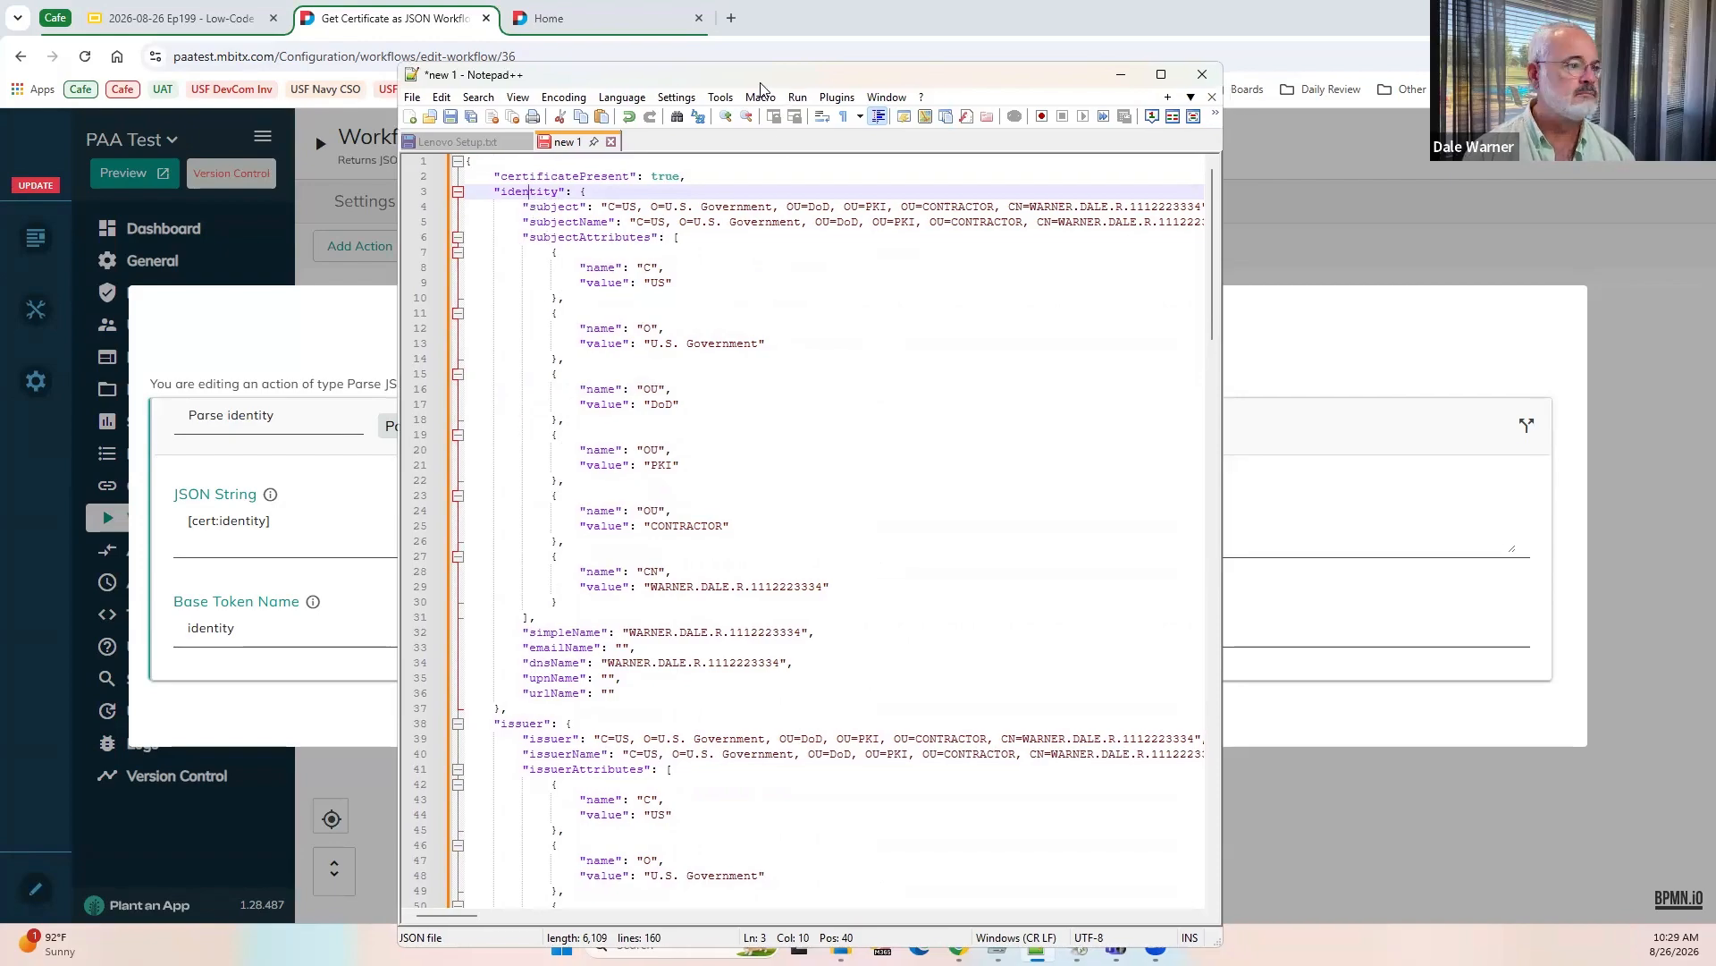
click(1242, 373)
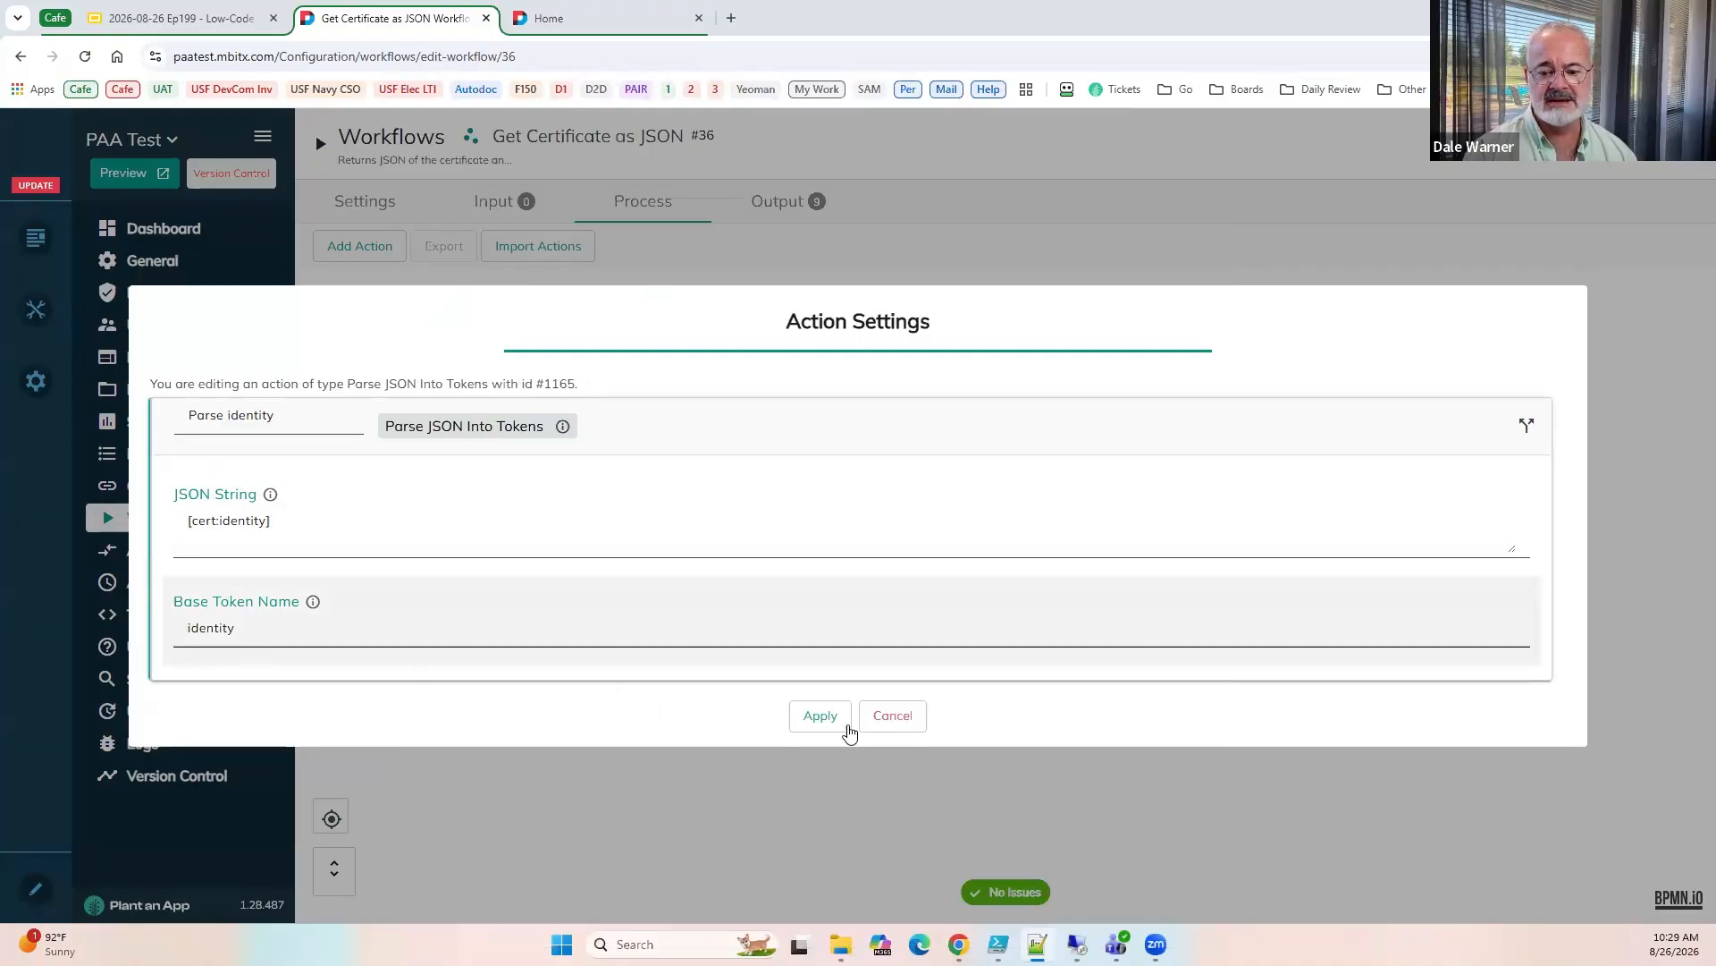
click(883, 722)
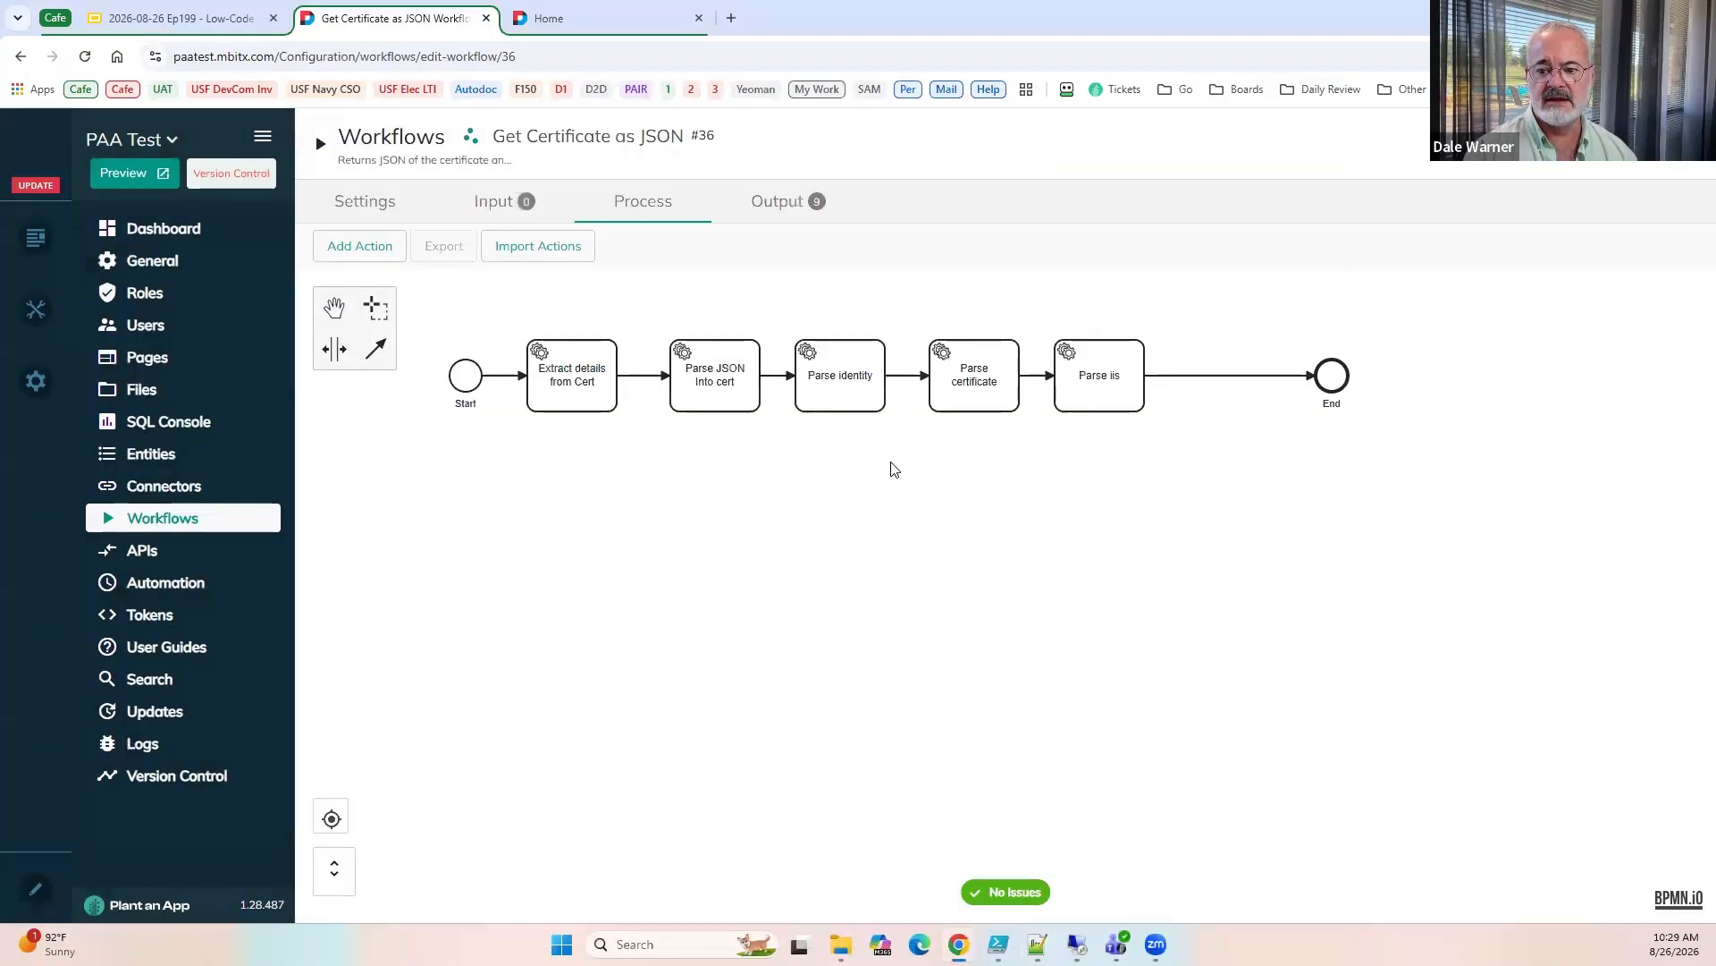
Review the workflow's output parameters, and inspect the Parse certificate action's settings without changing them.
click(773, 208)
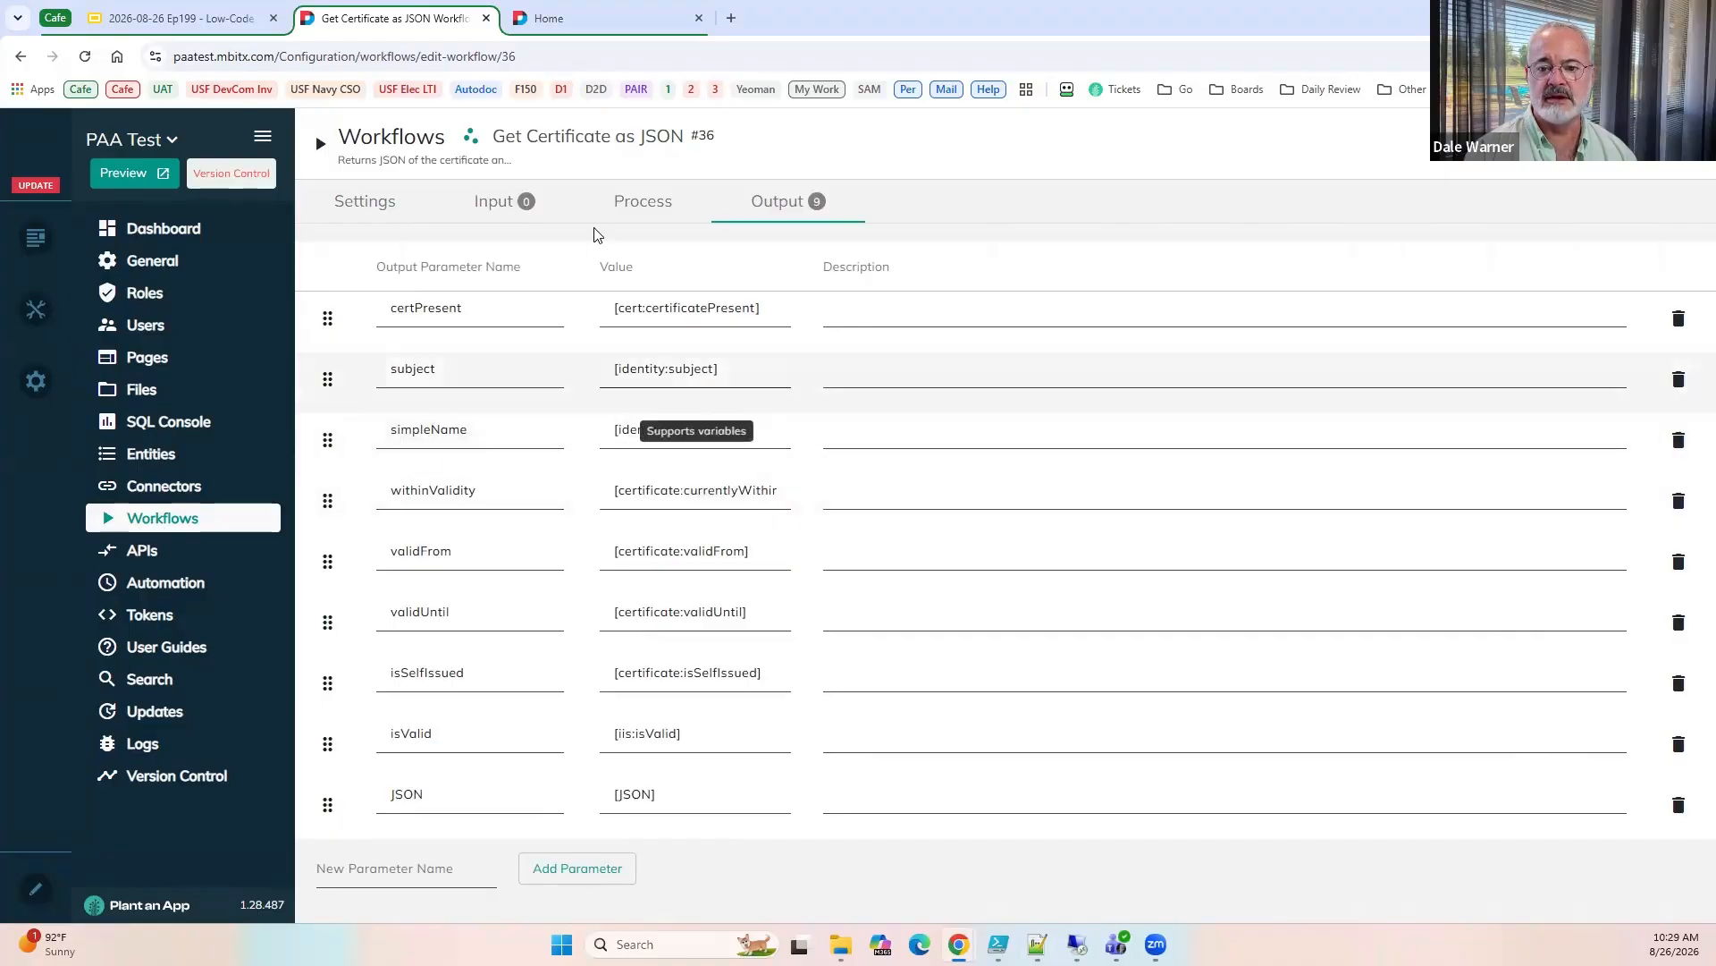
click(615, 204)
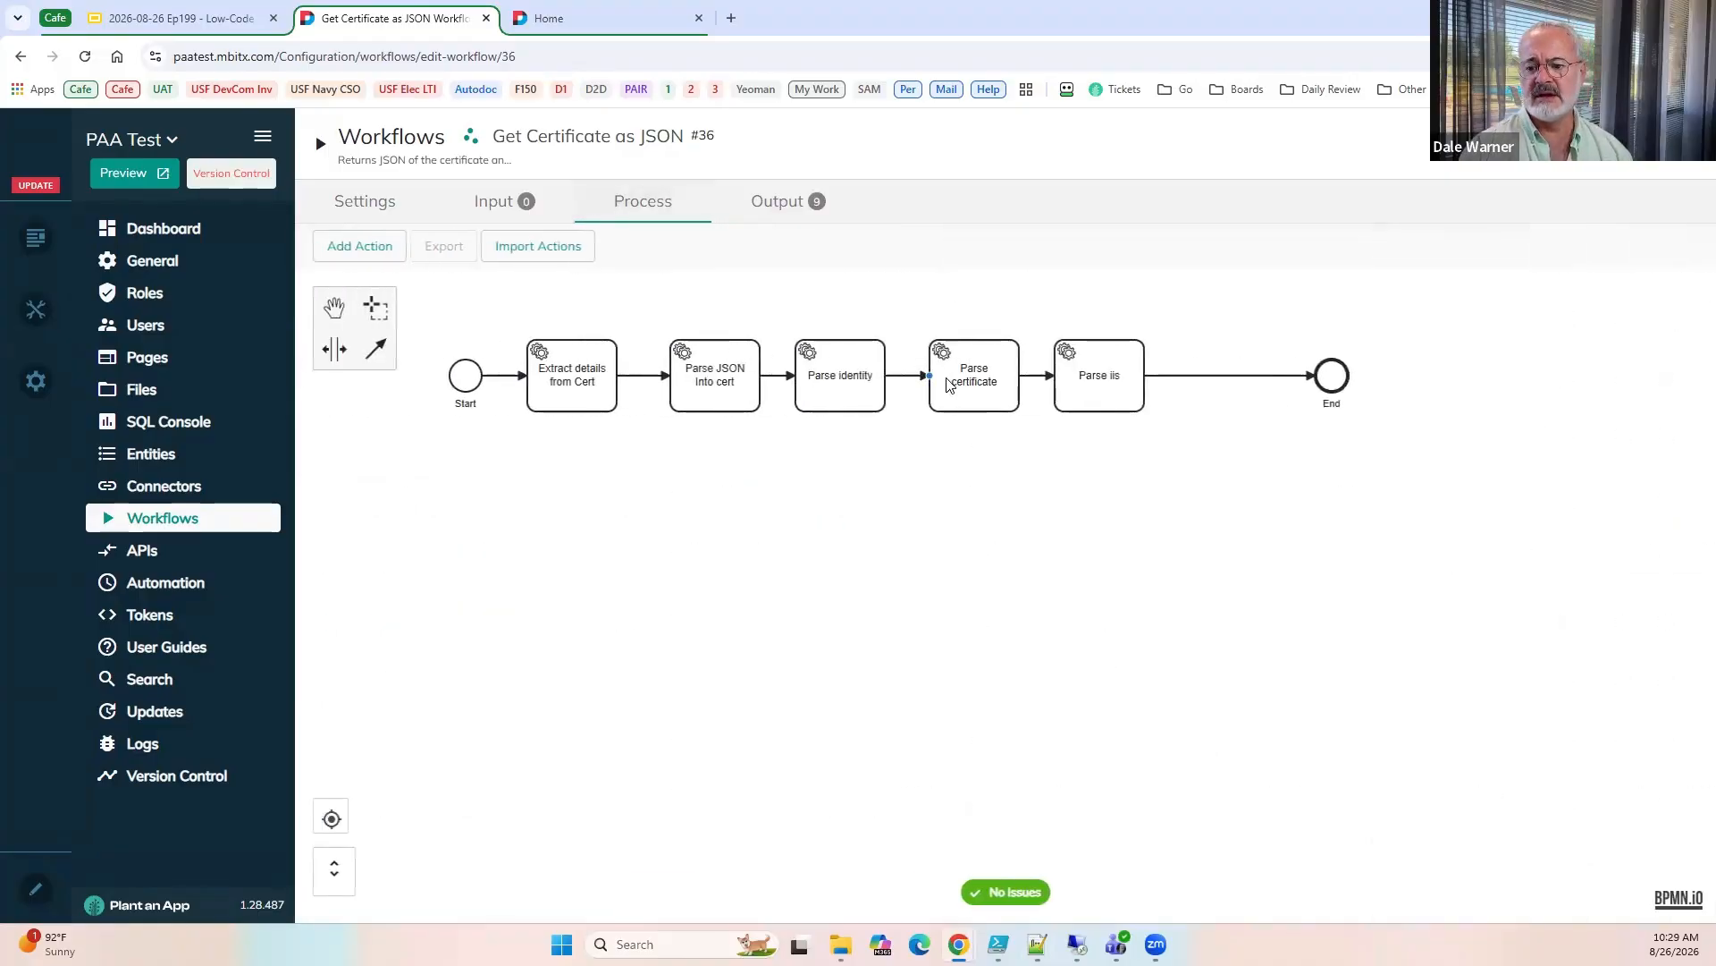
double_click(954, 390)
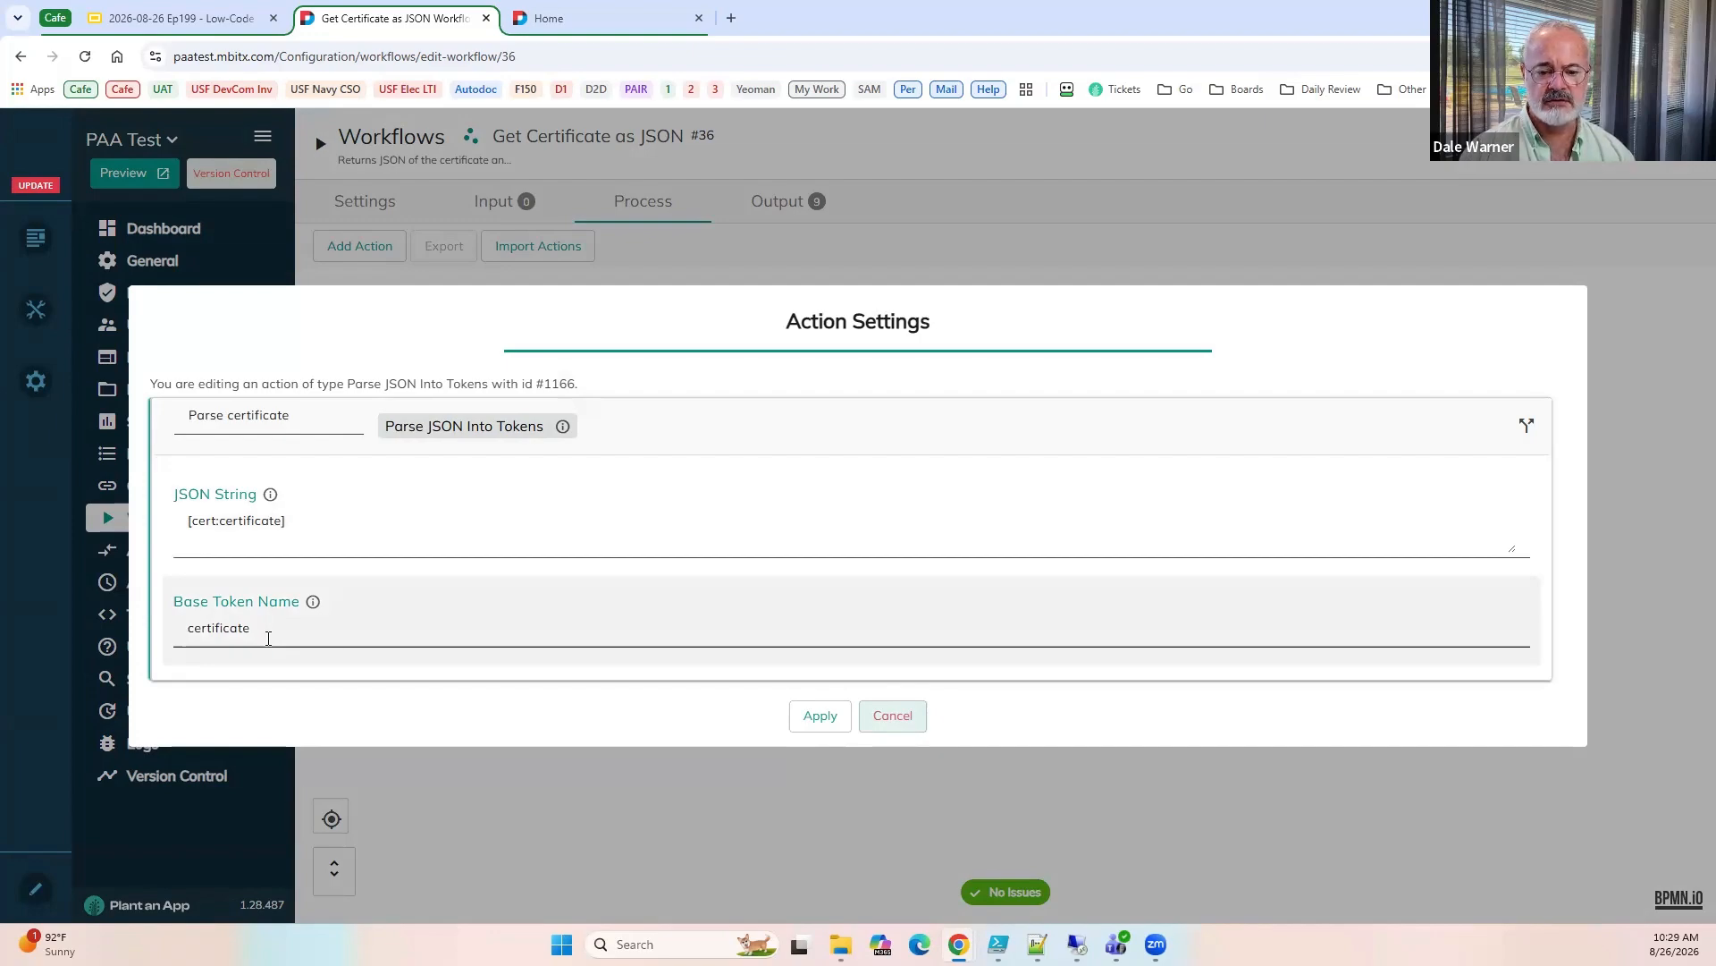
click(893, 717)
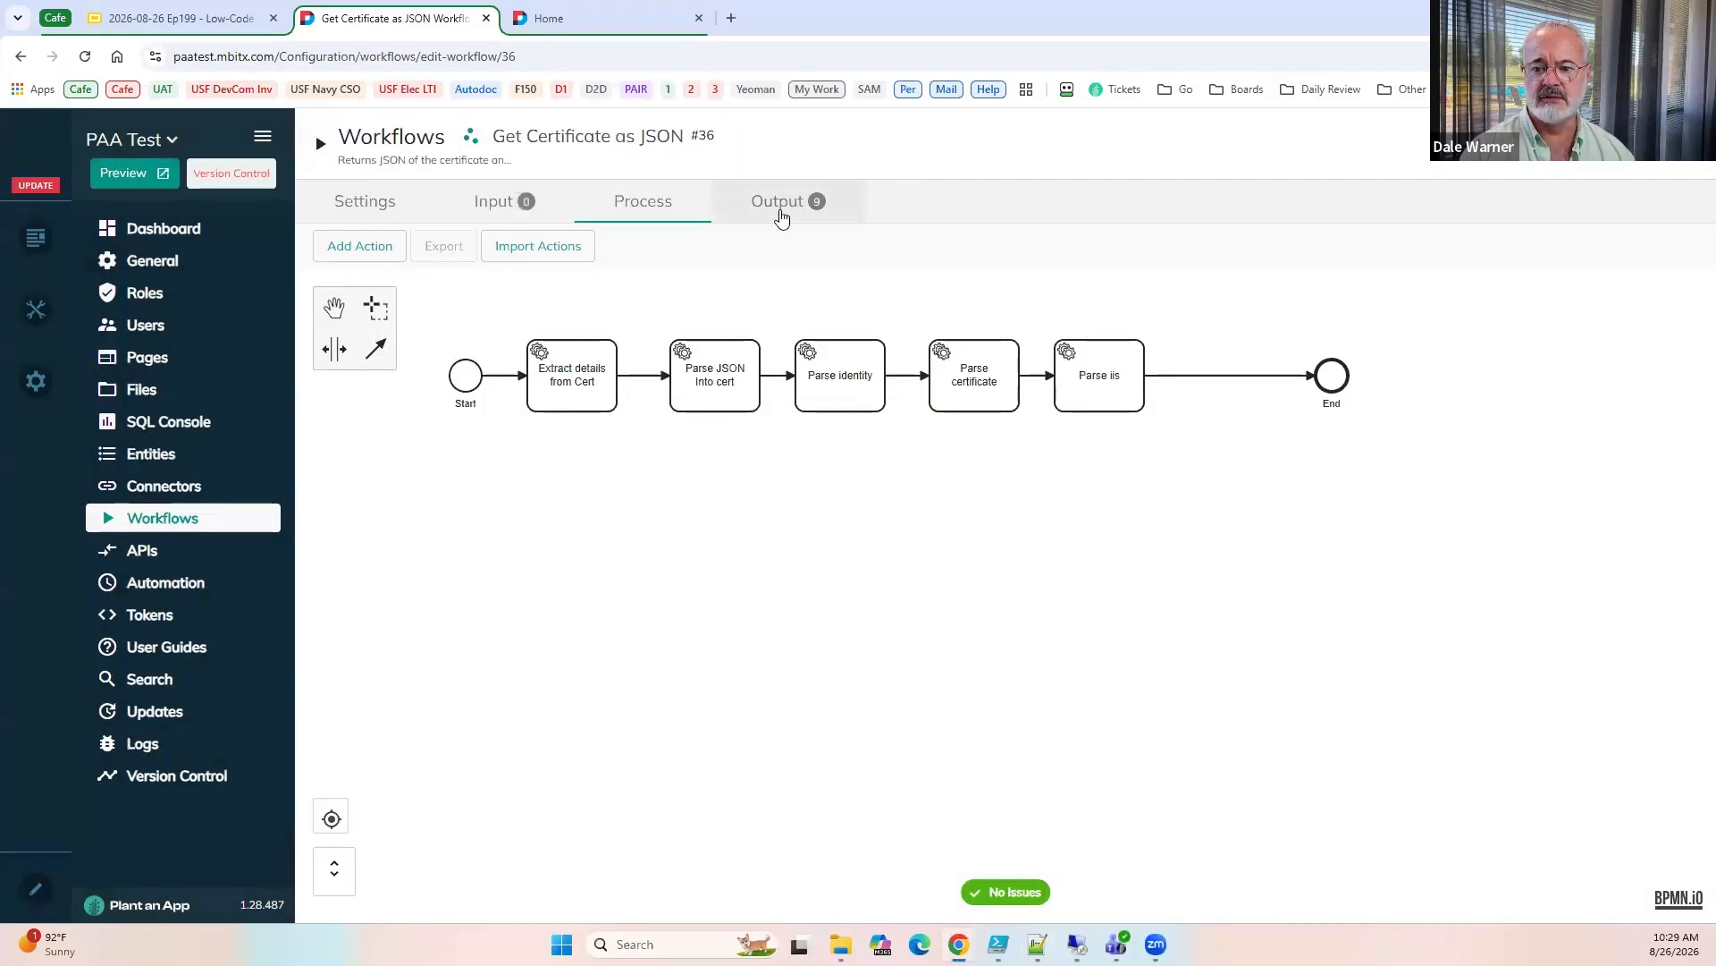
Check the certificate and iis values in the output parameters, and inspect the Parse iis action's settings without changes.
click(780, 208)
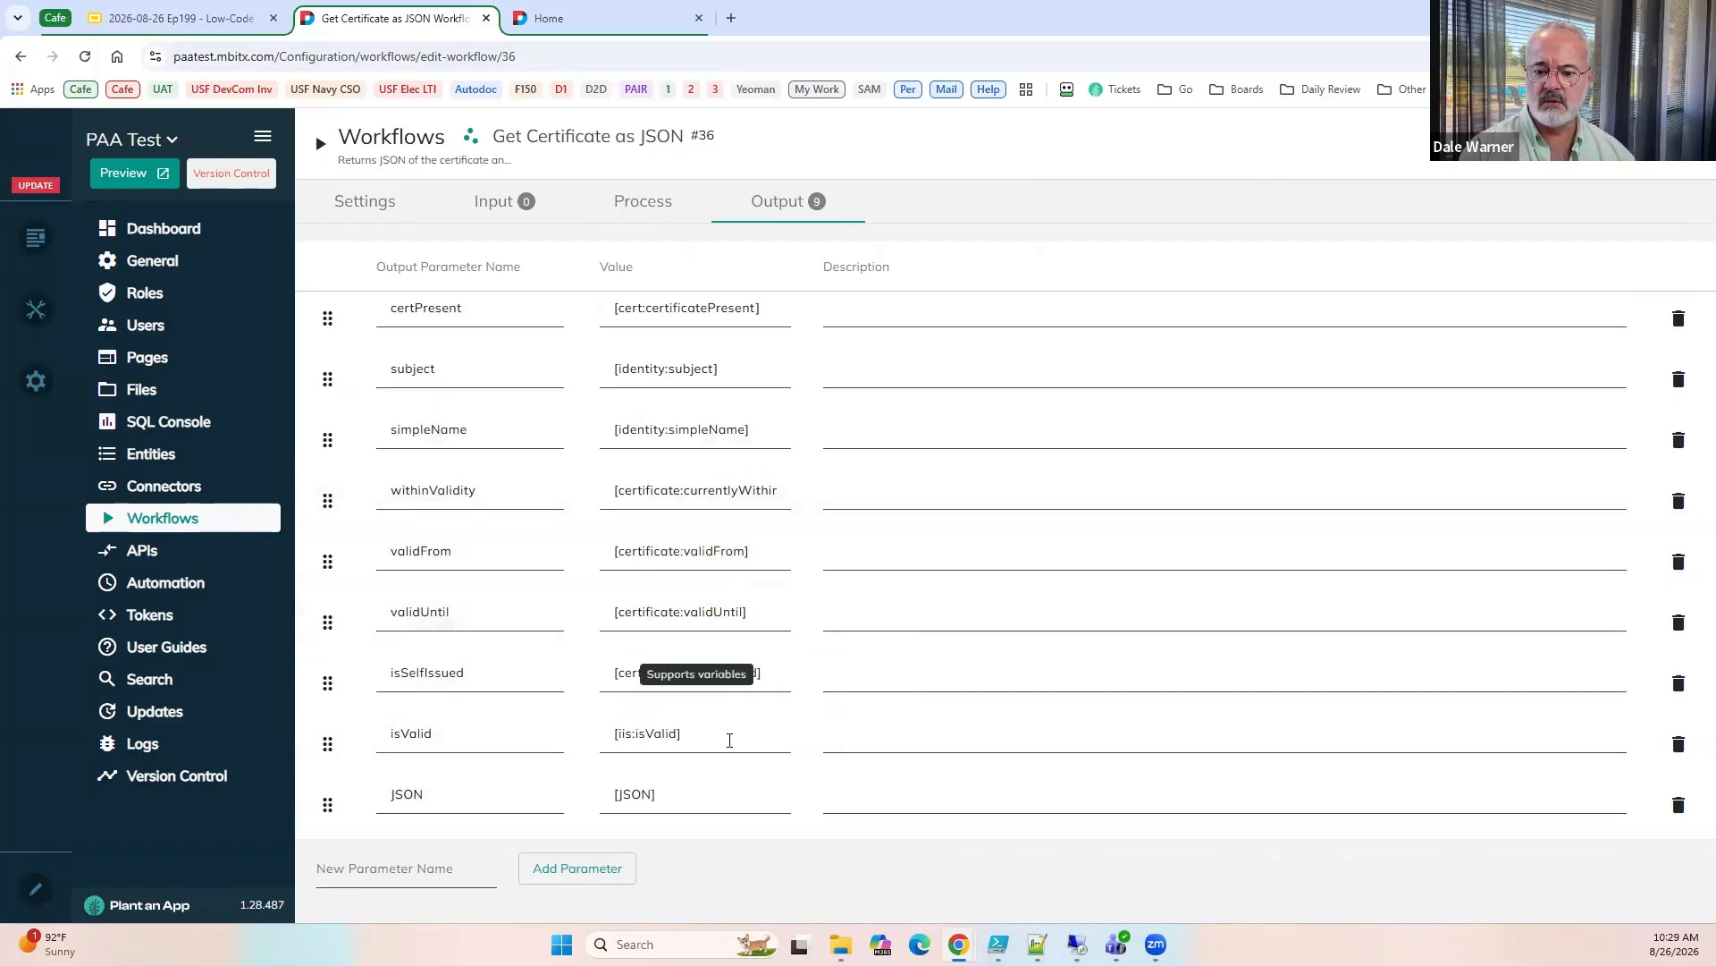
click(620, 220)
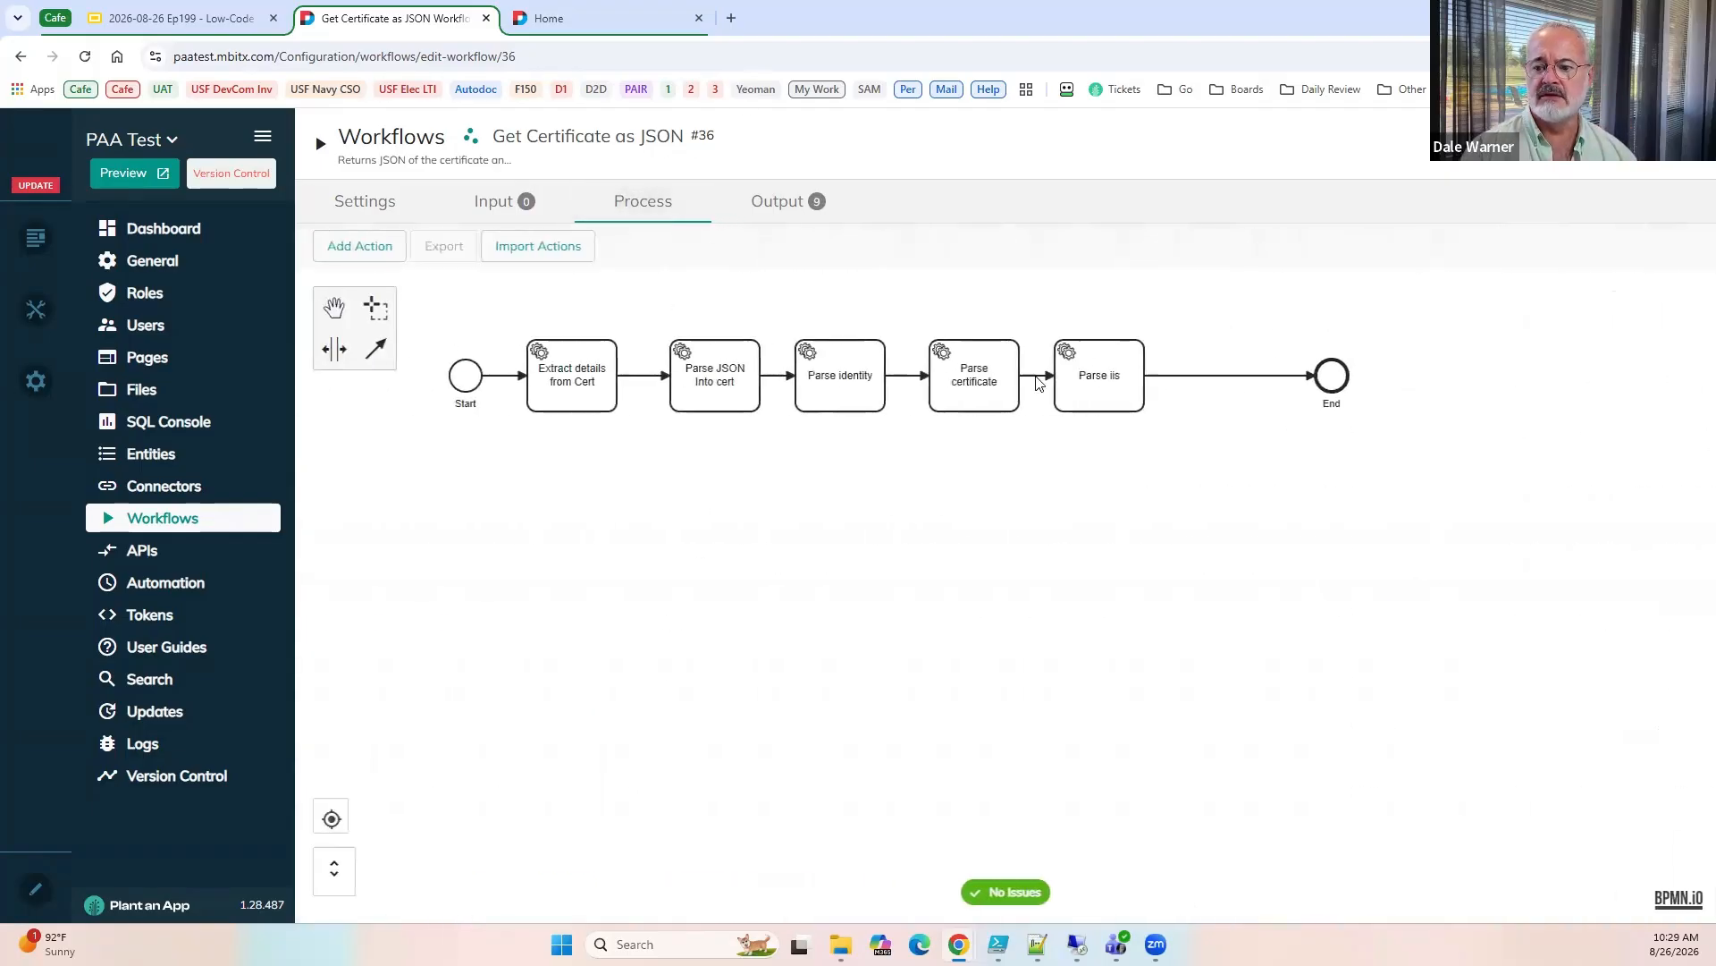
click(1108, 374)
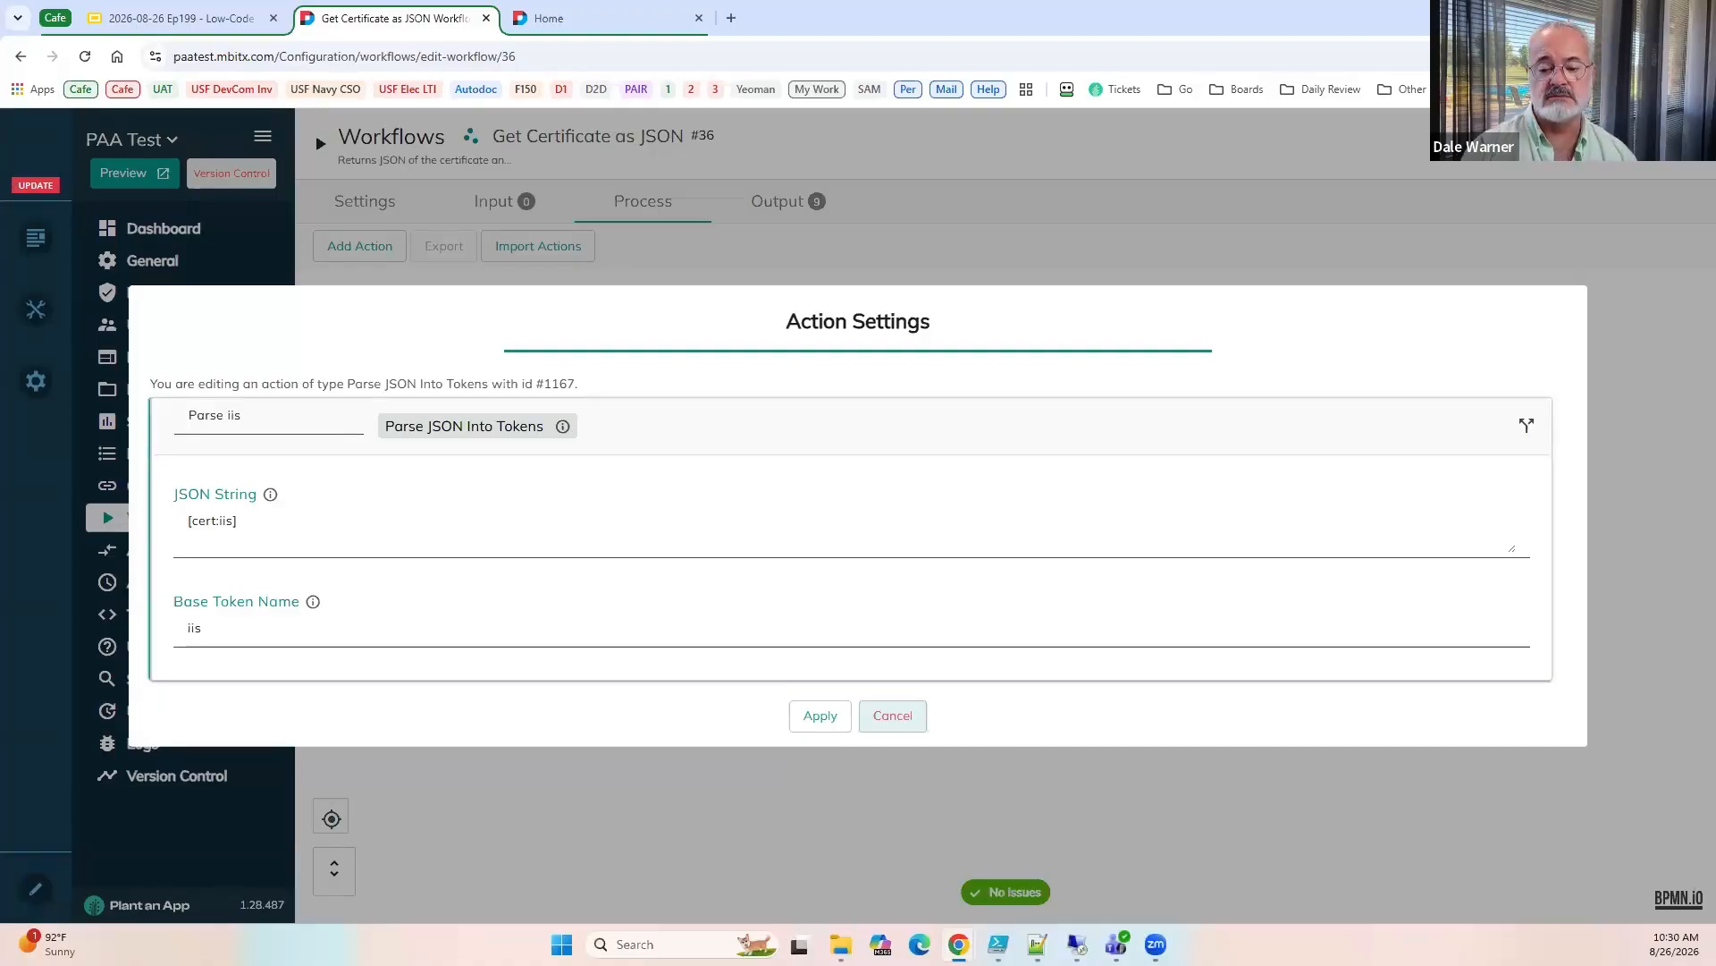
click(896, 717)
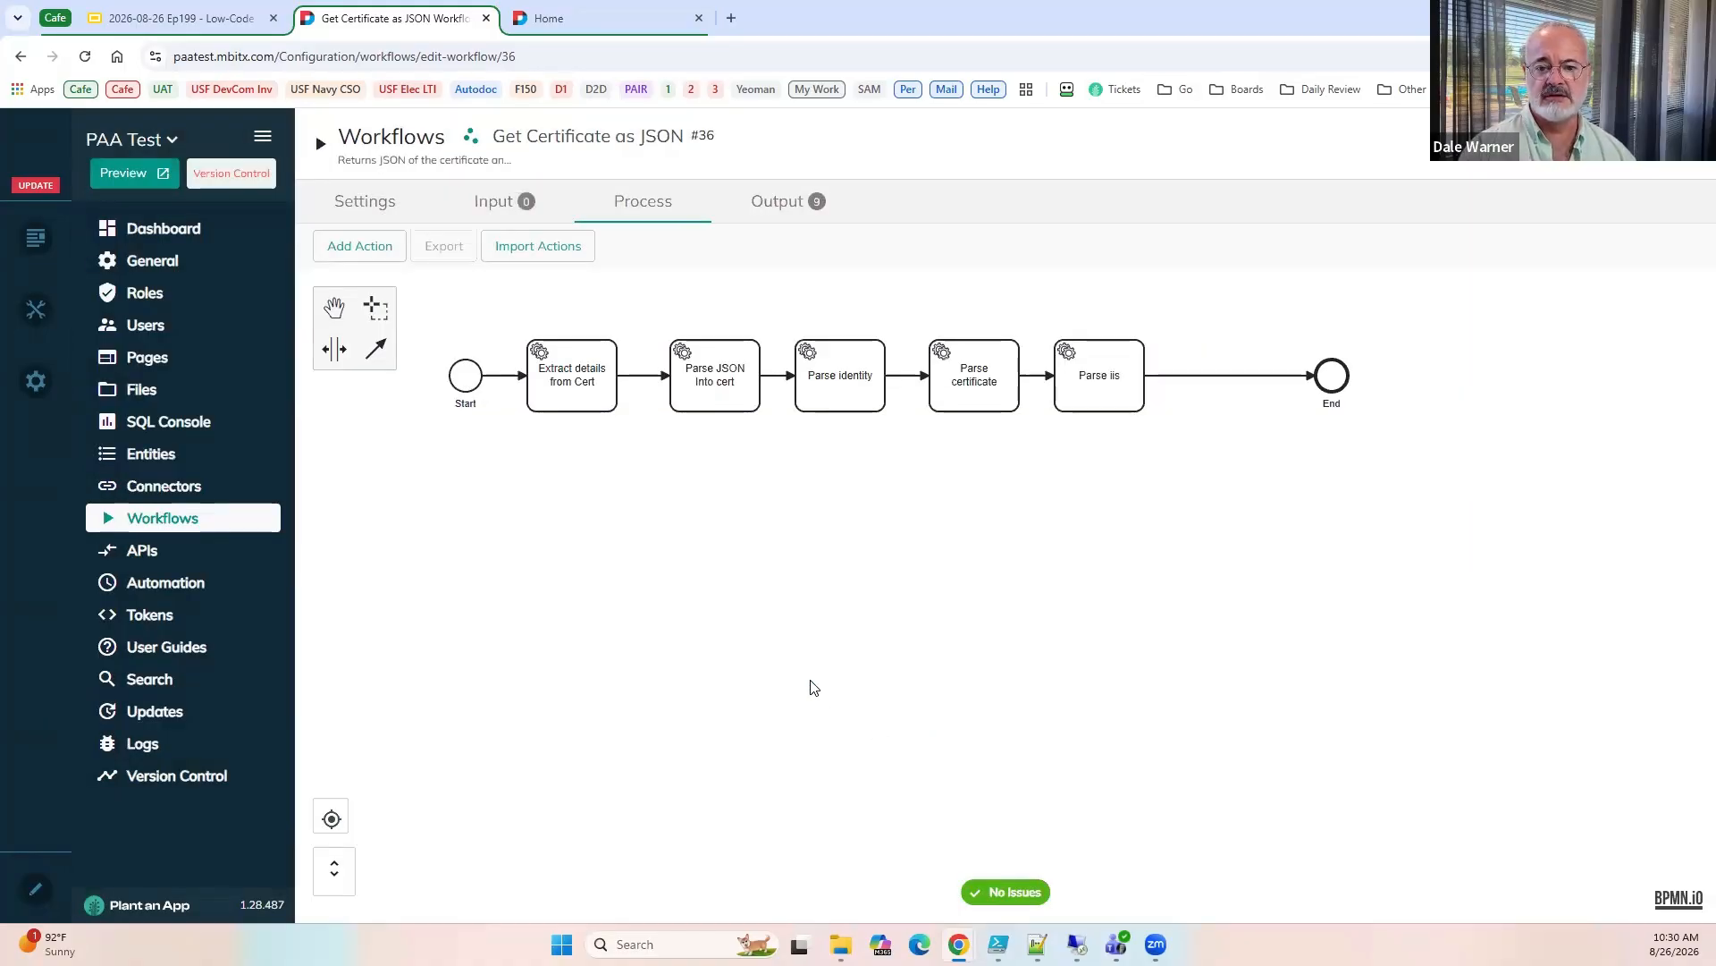
Return to the workflow list, run a test of Get Certificate as JSON, review its output parameters, and close the test.
click(158, 527)
click(890, 592)
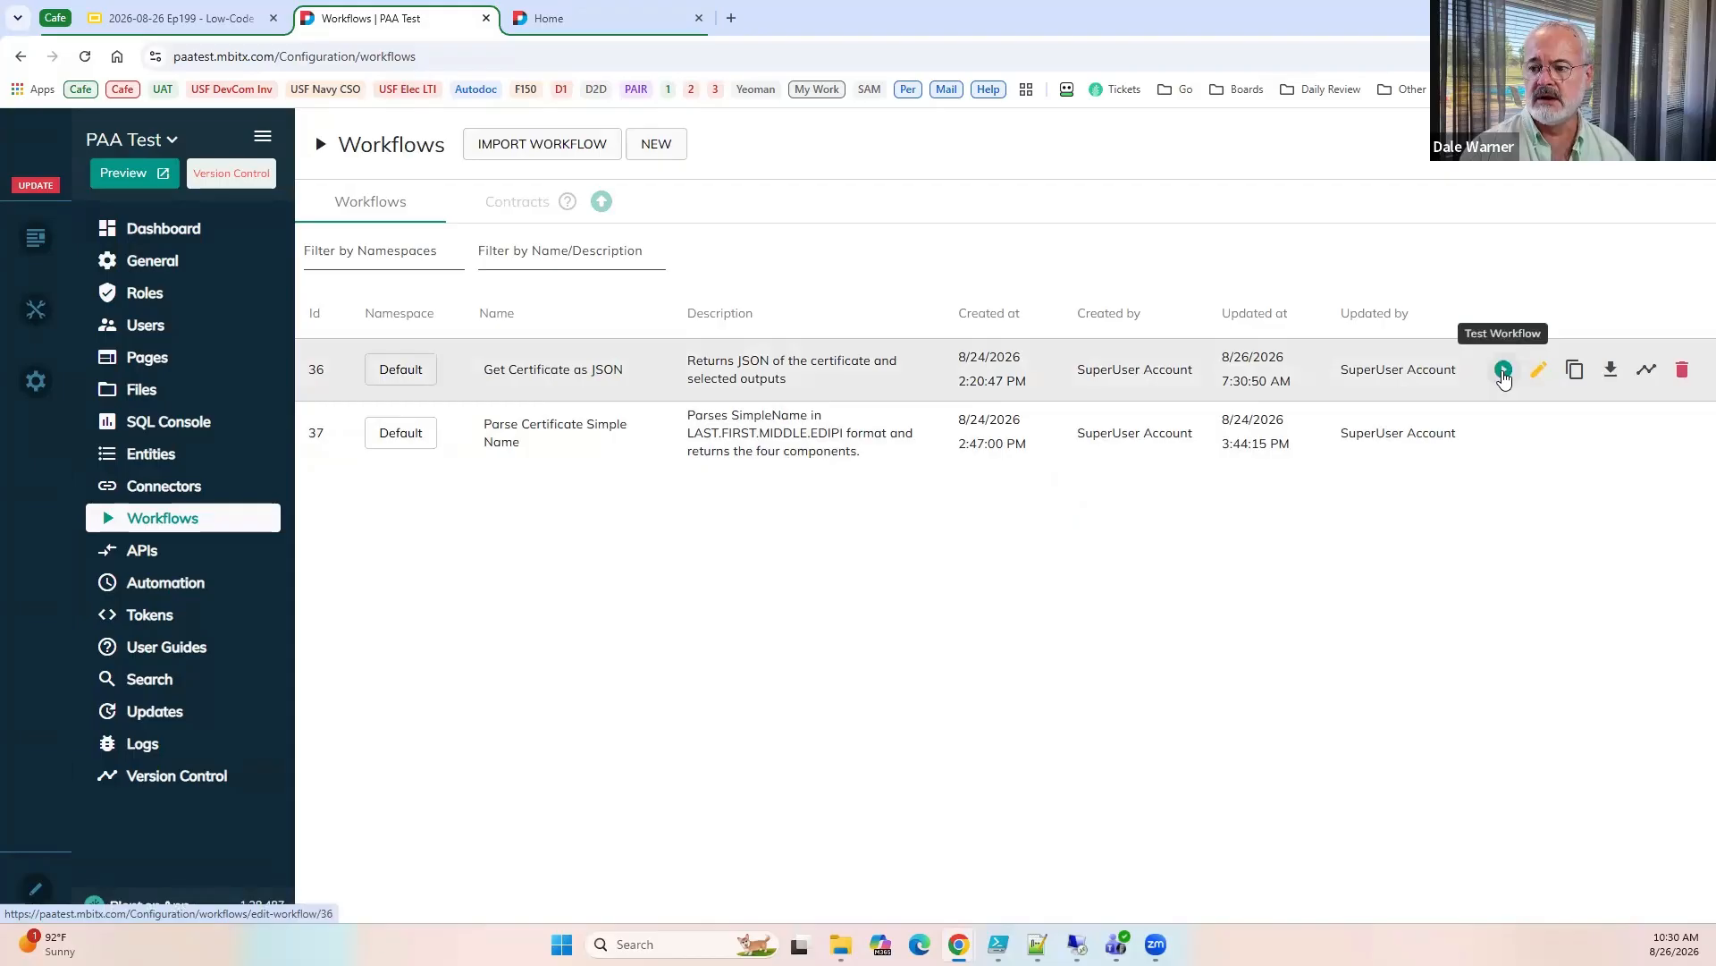
click(1504, 369)
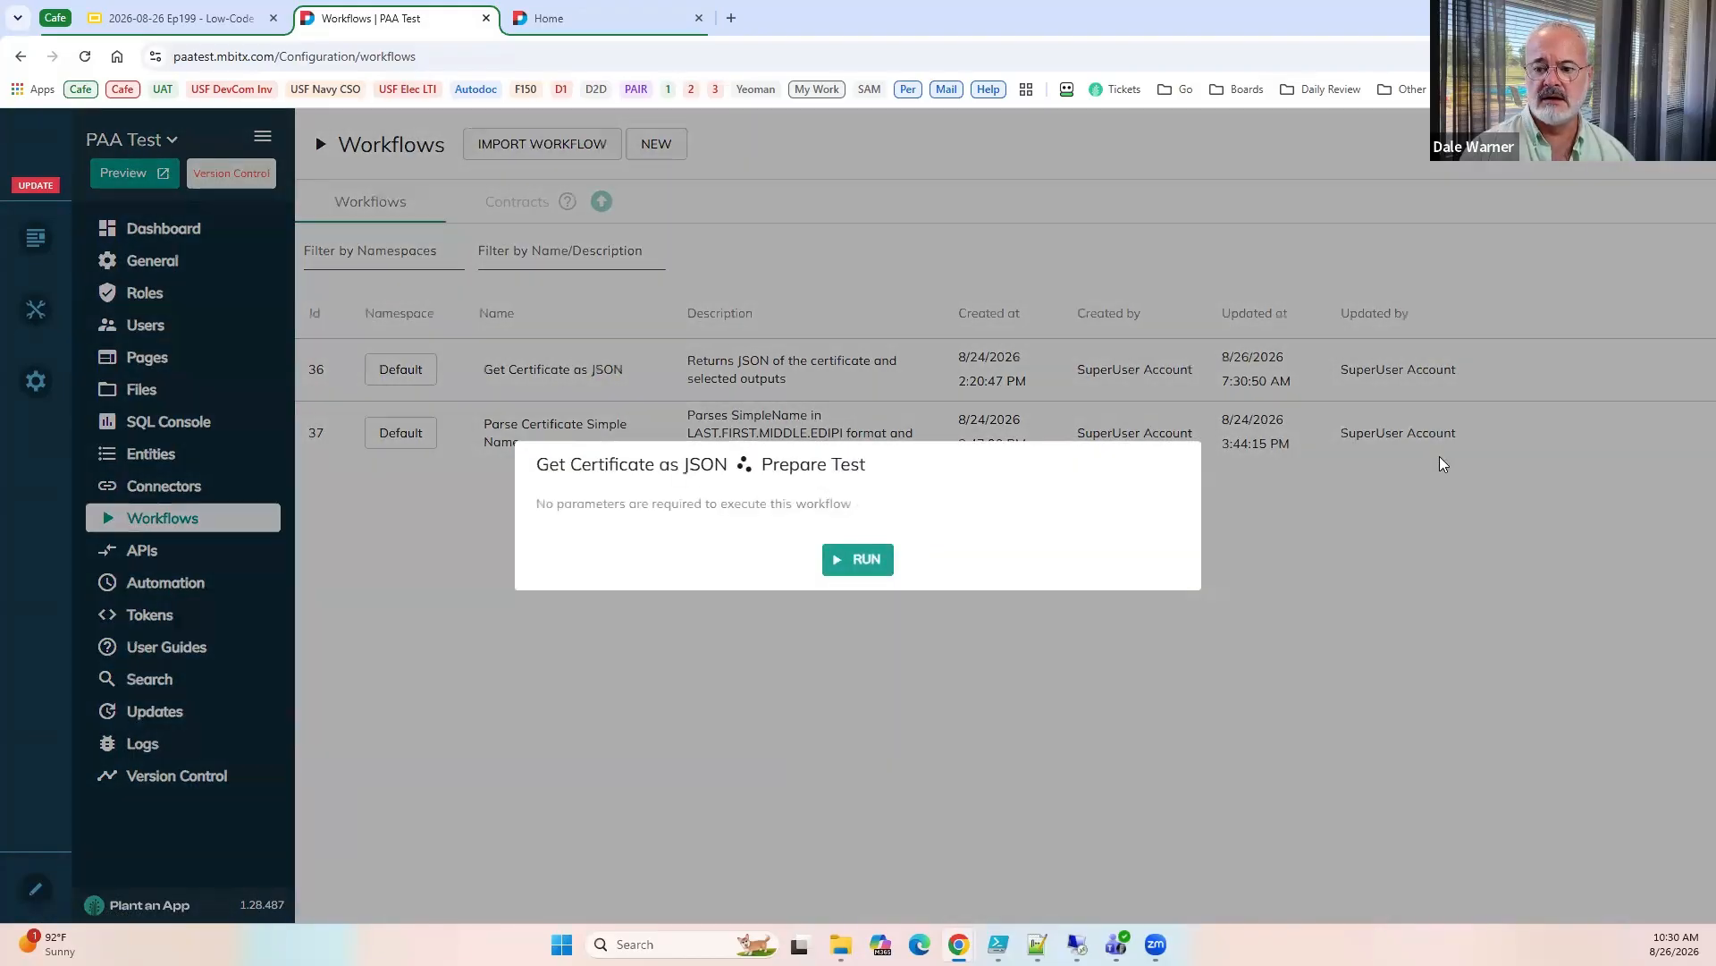
click(841, 560)
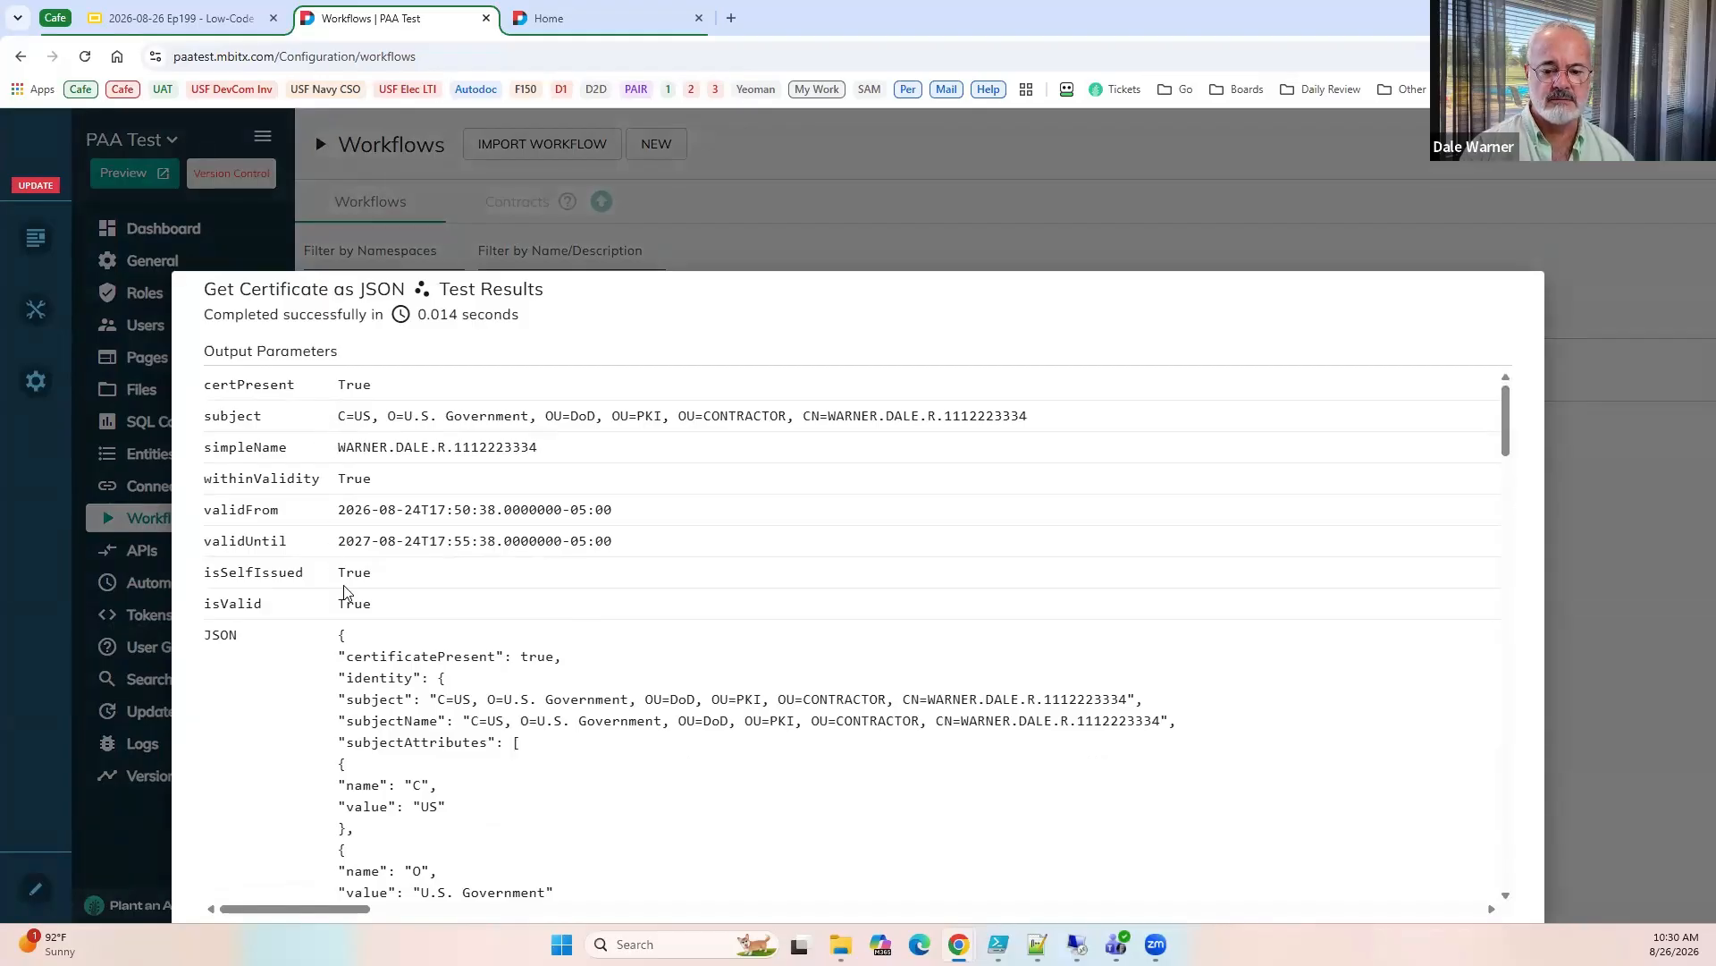
scroll(333, 684, down, 2)
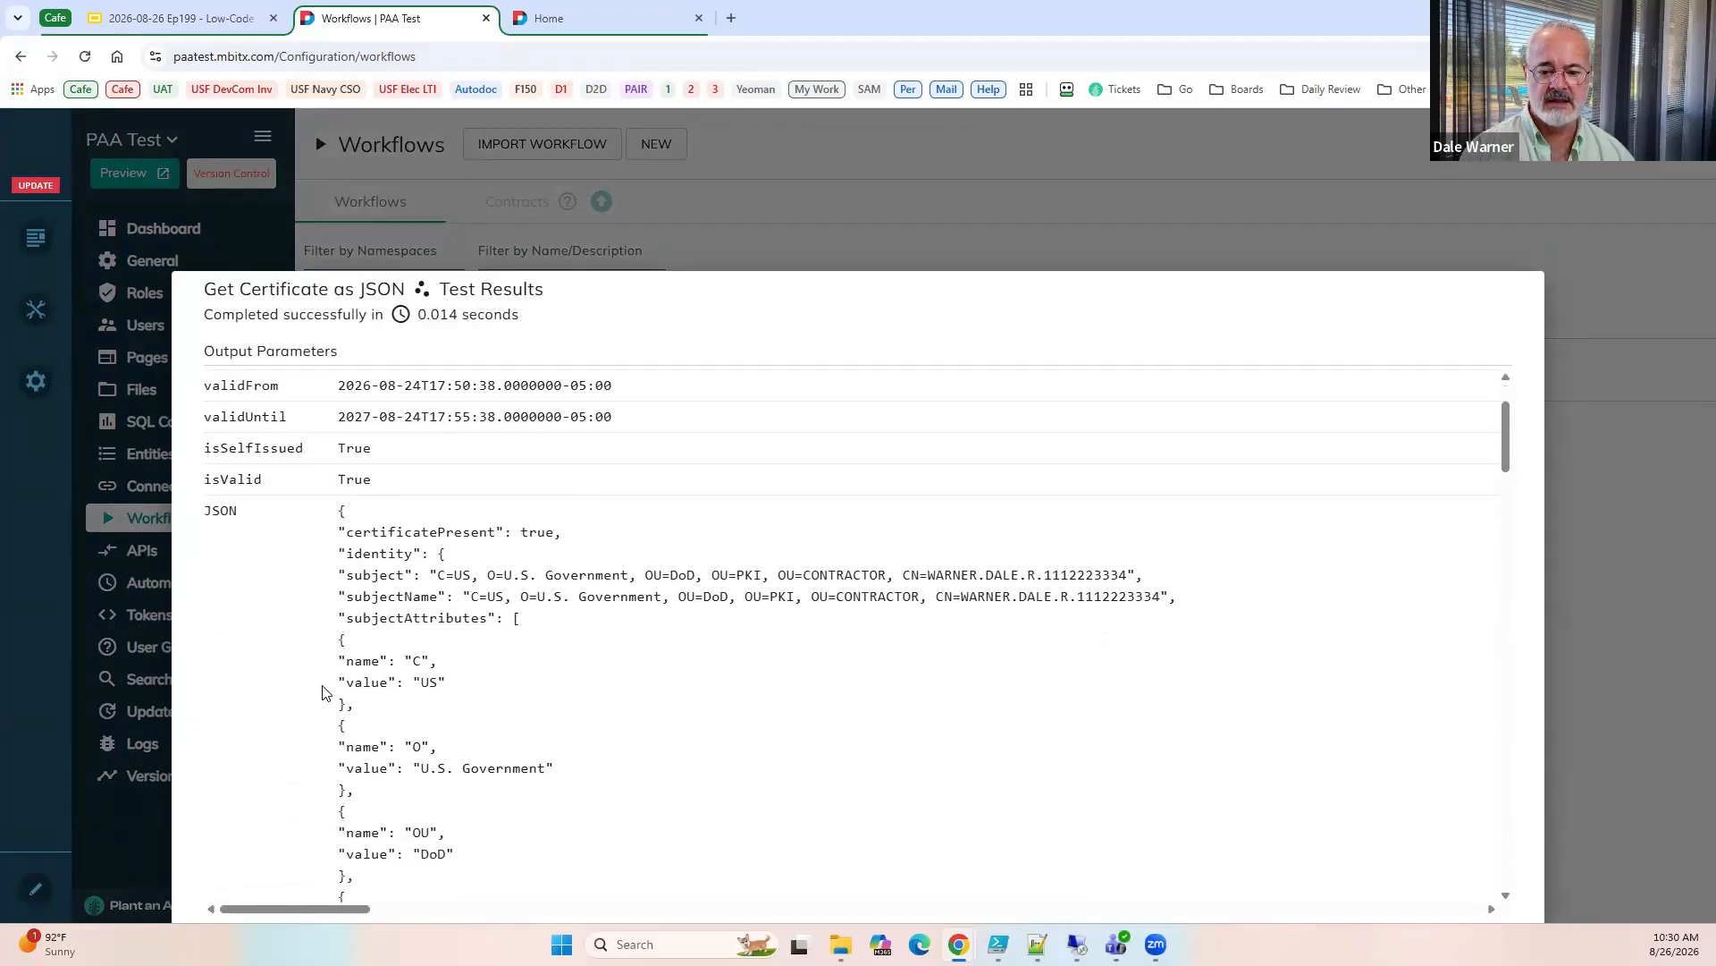
scroll(323, 693, down, 1)
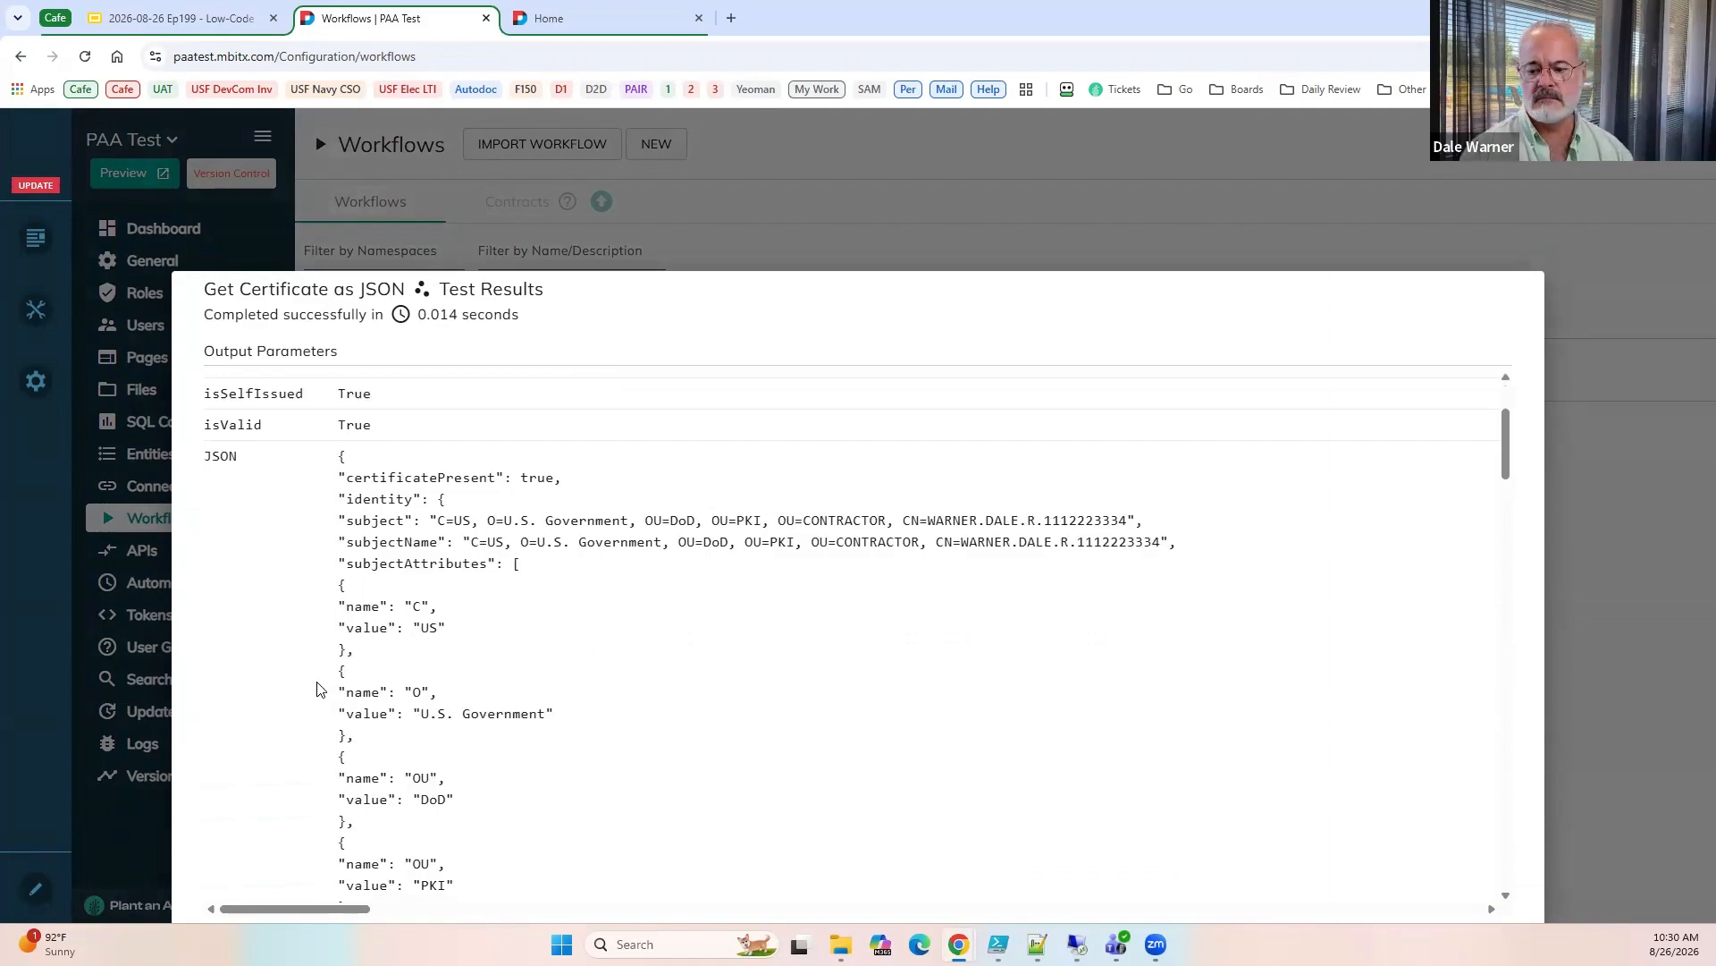
click(1616, 465)
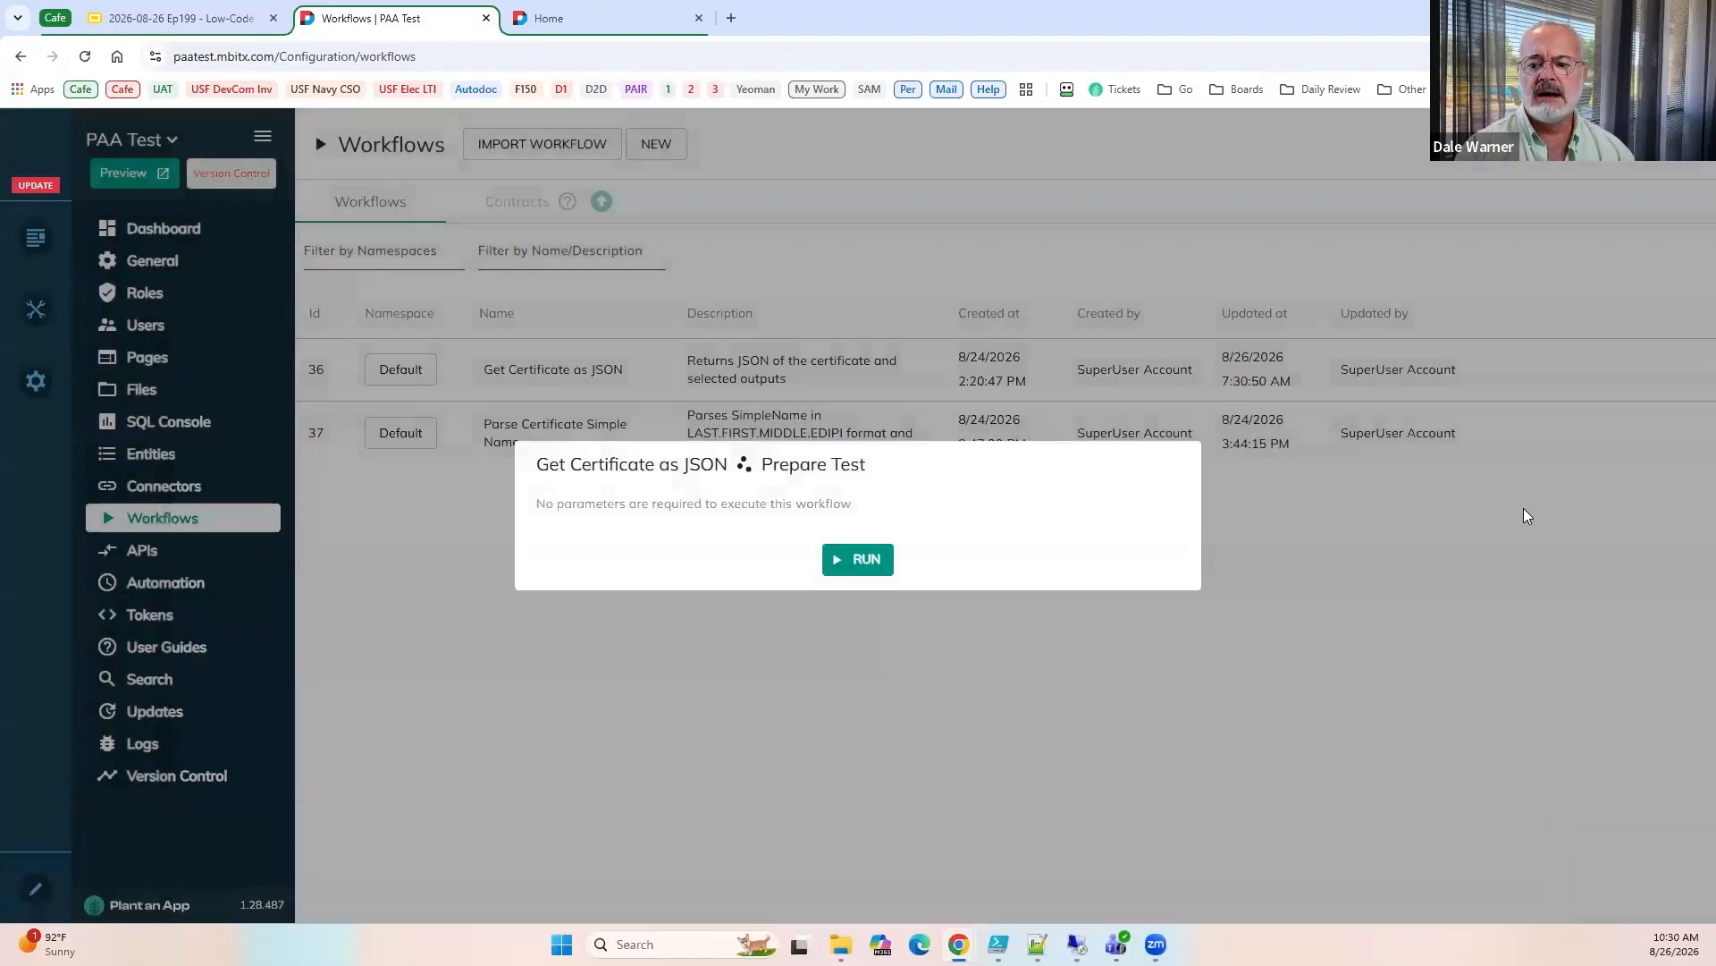
click(1527, 515)
Switch to the Google Slides presentation and show slide 36, Workflow: Parse the Certificate Simple Name.
click(179, 18)
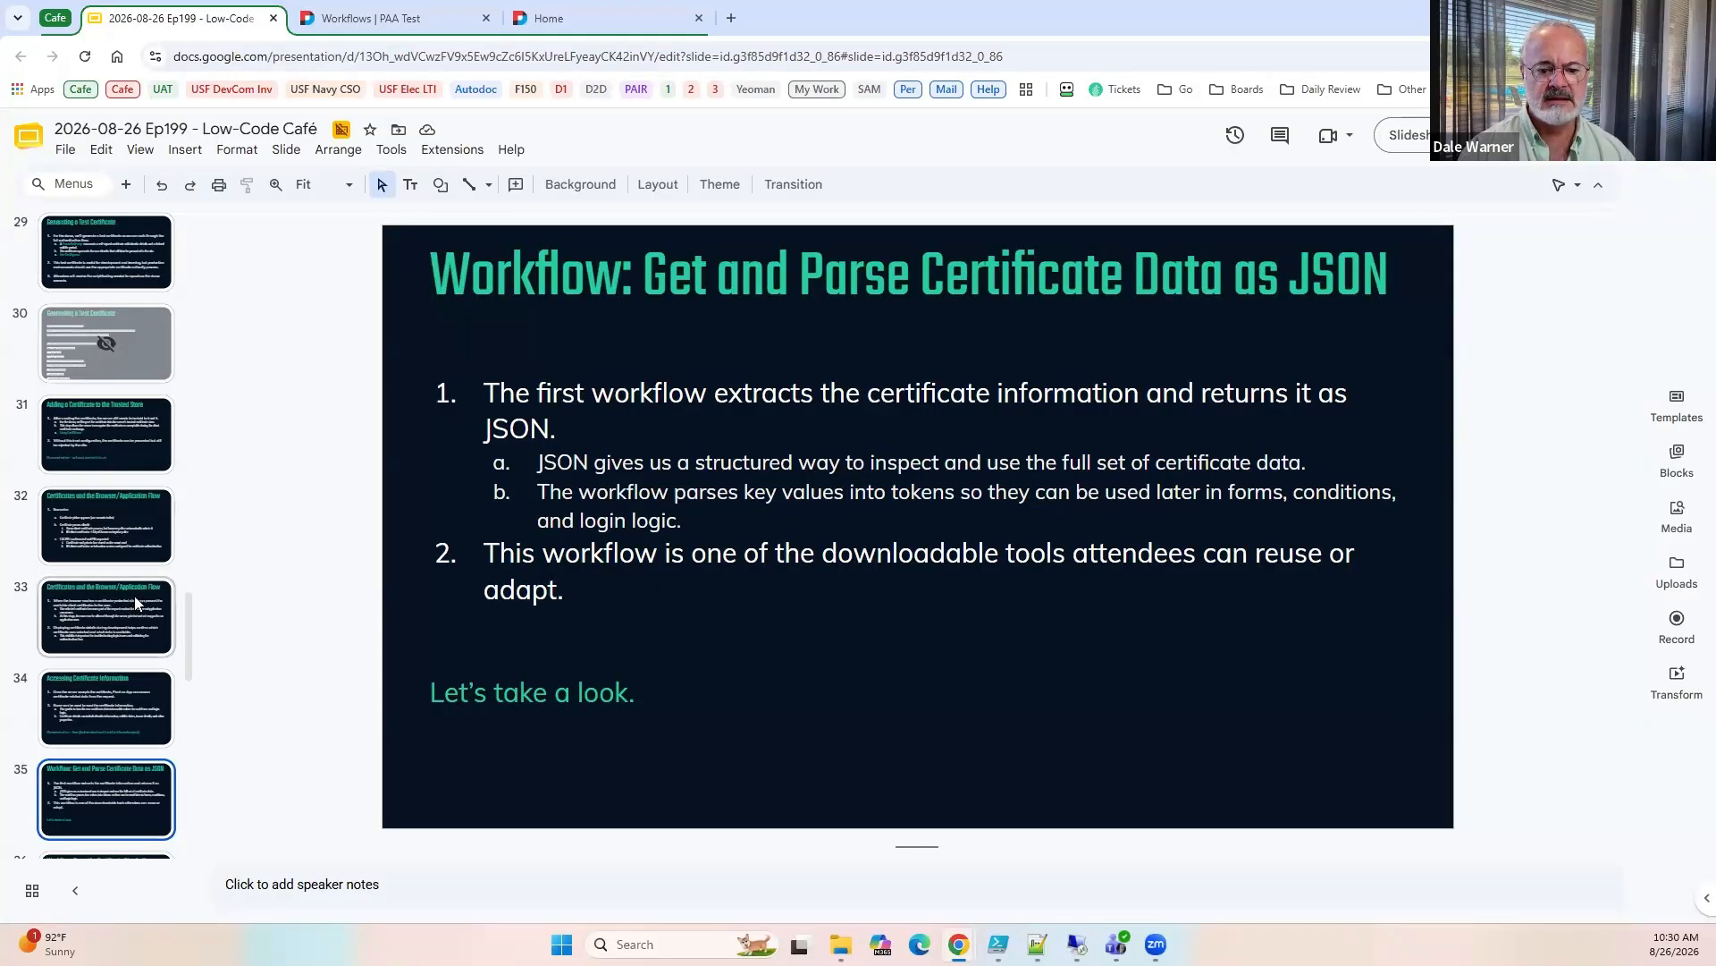
scroll(134, 596, down, 3)
click(144, 639)
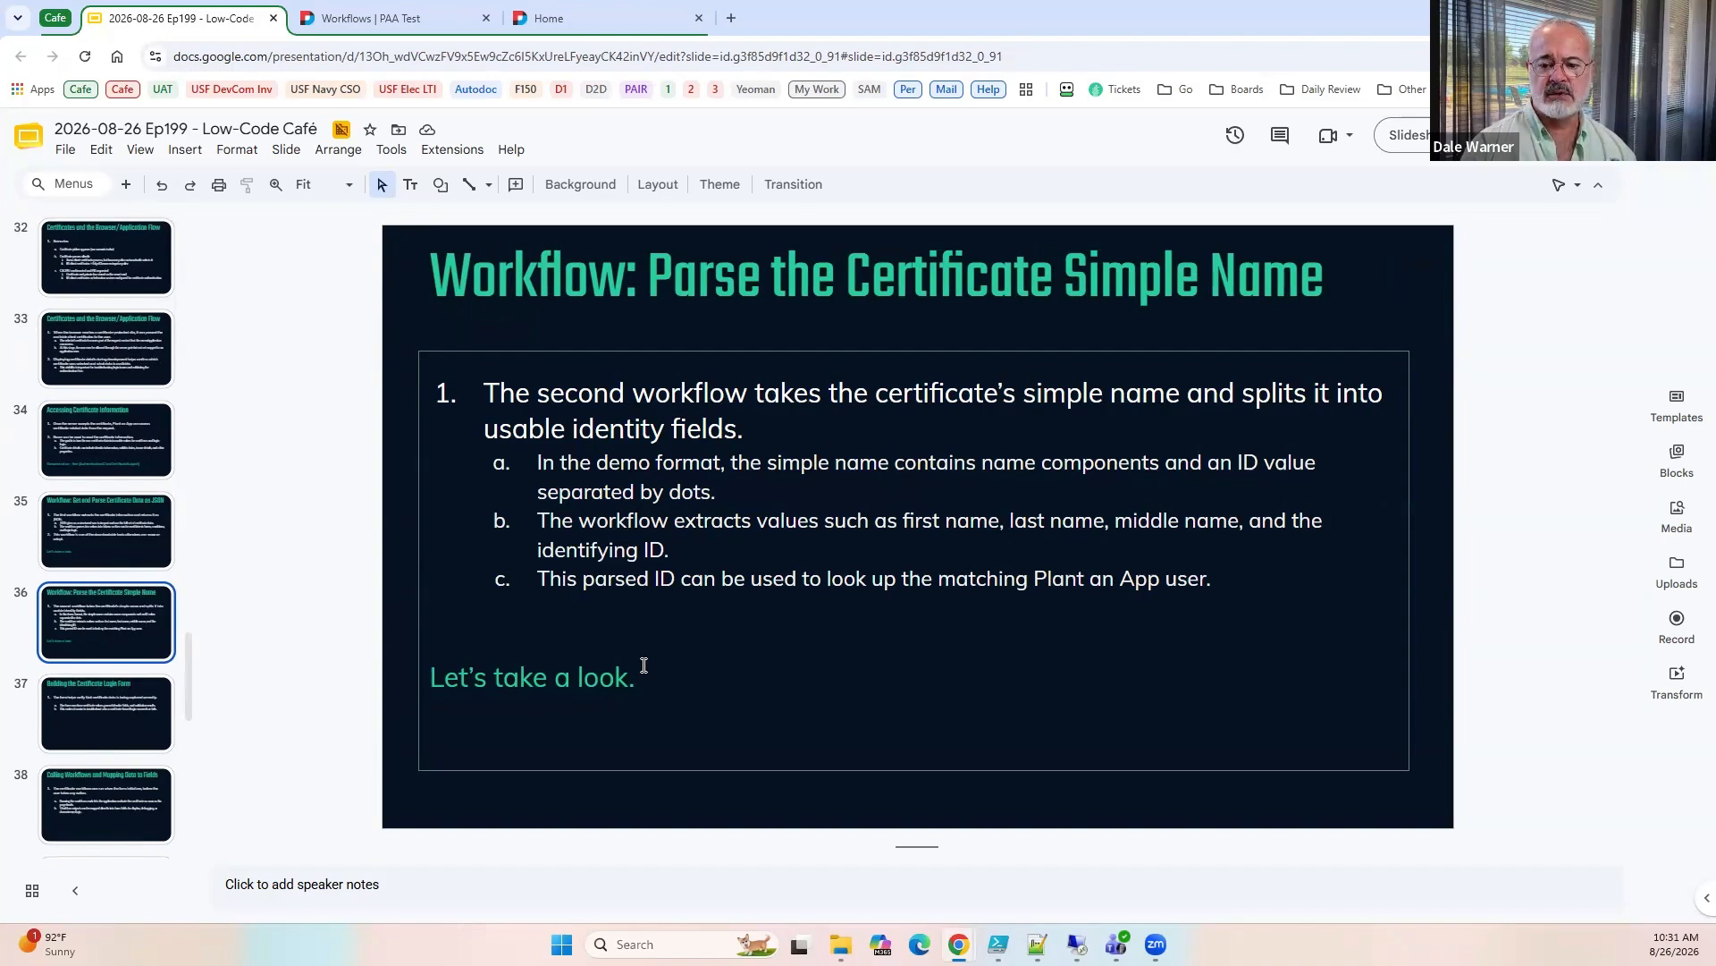
Return to the workflow list, test Parse Certificate Simple Name with a sample dot-separated simple name, and close the results.
click(362, 22)
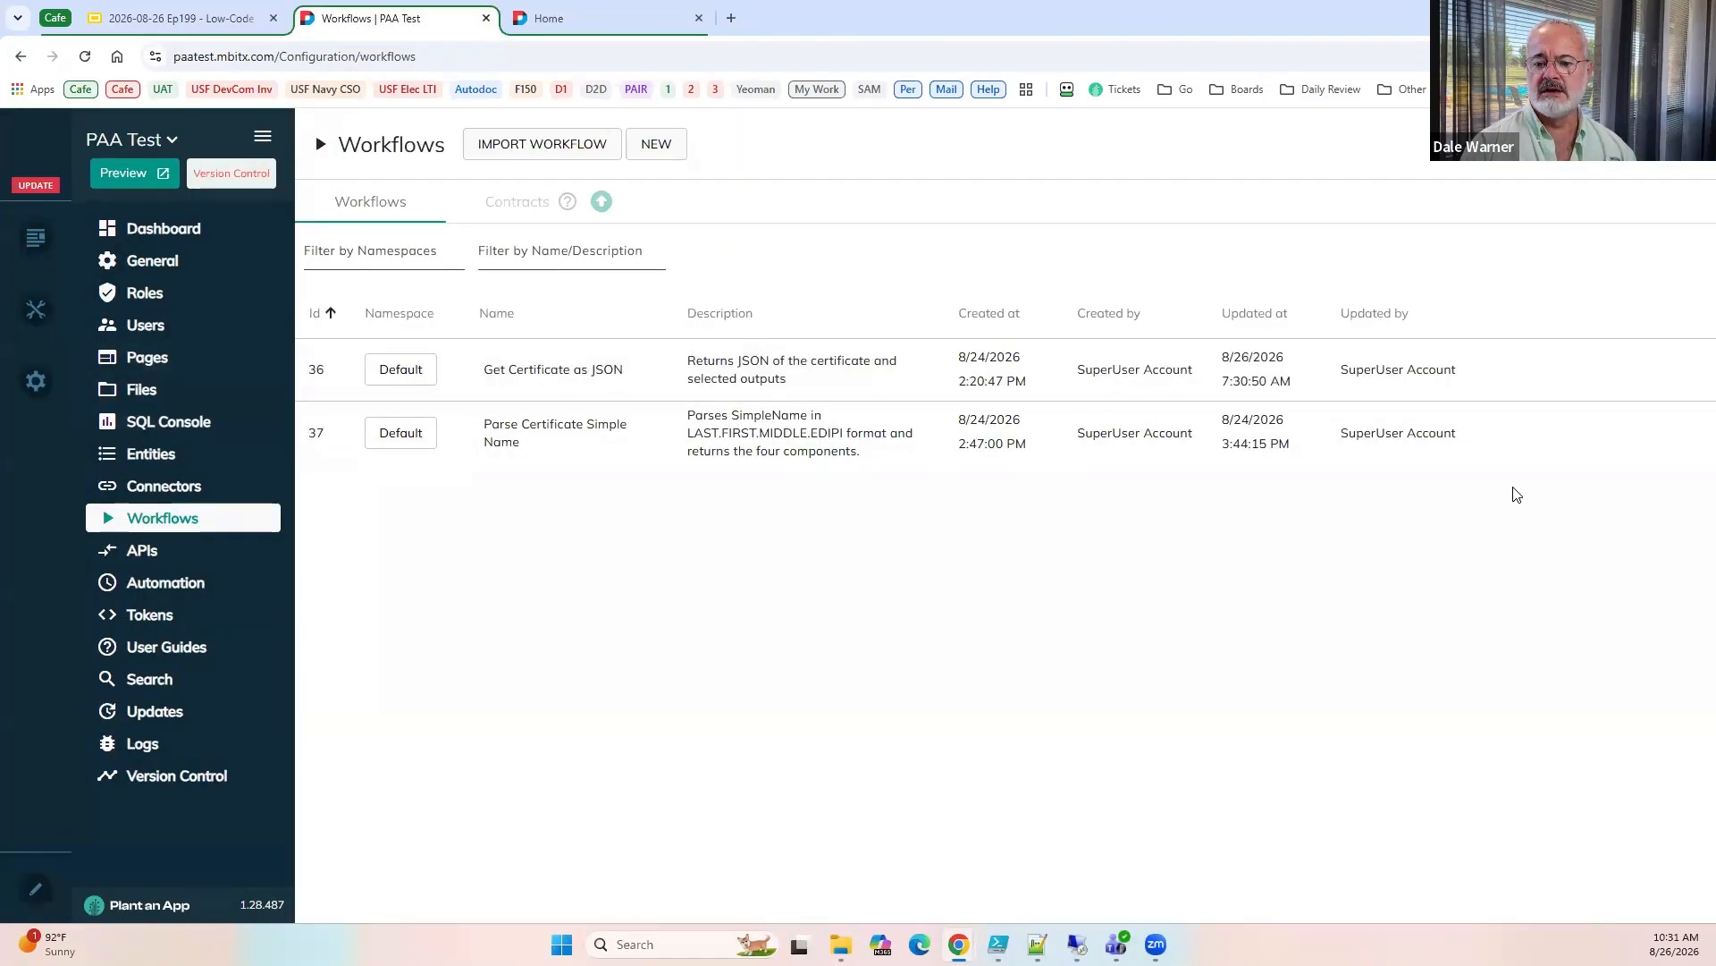
click(1503, 434)
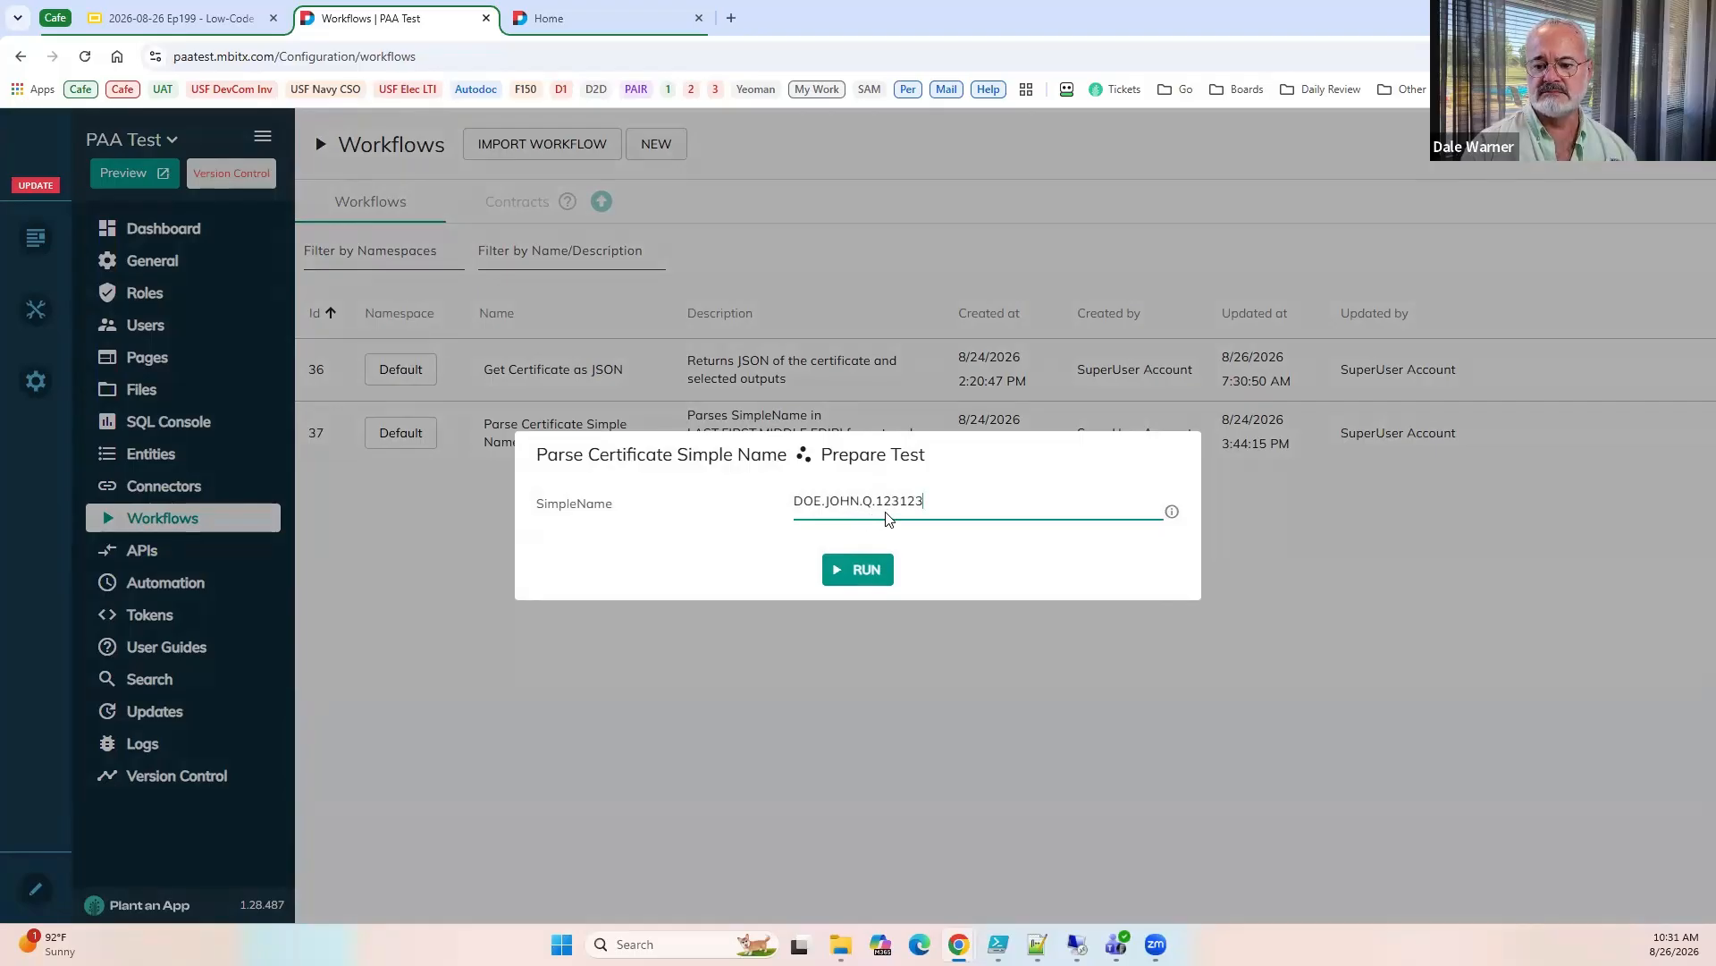
click(860, 568)
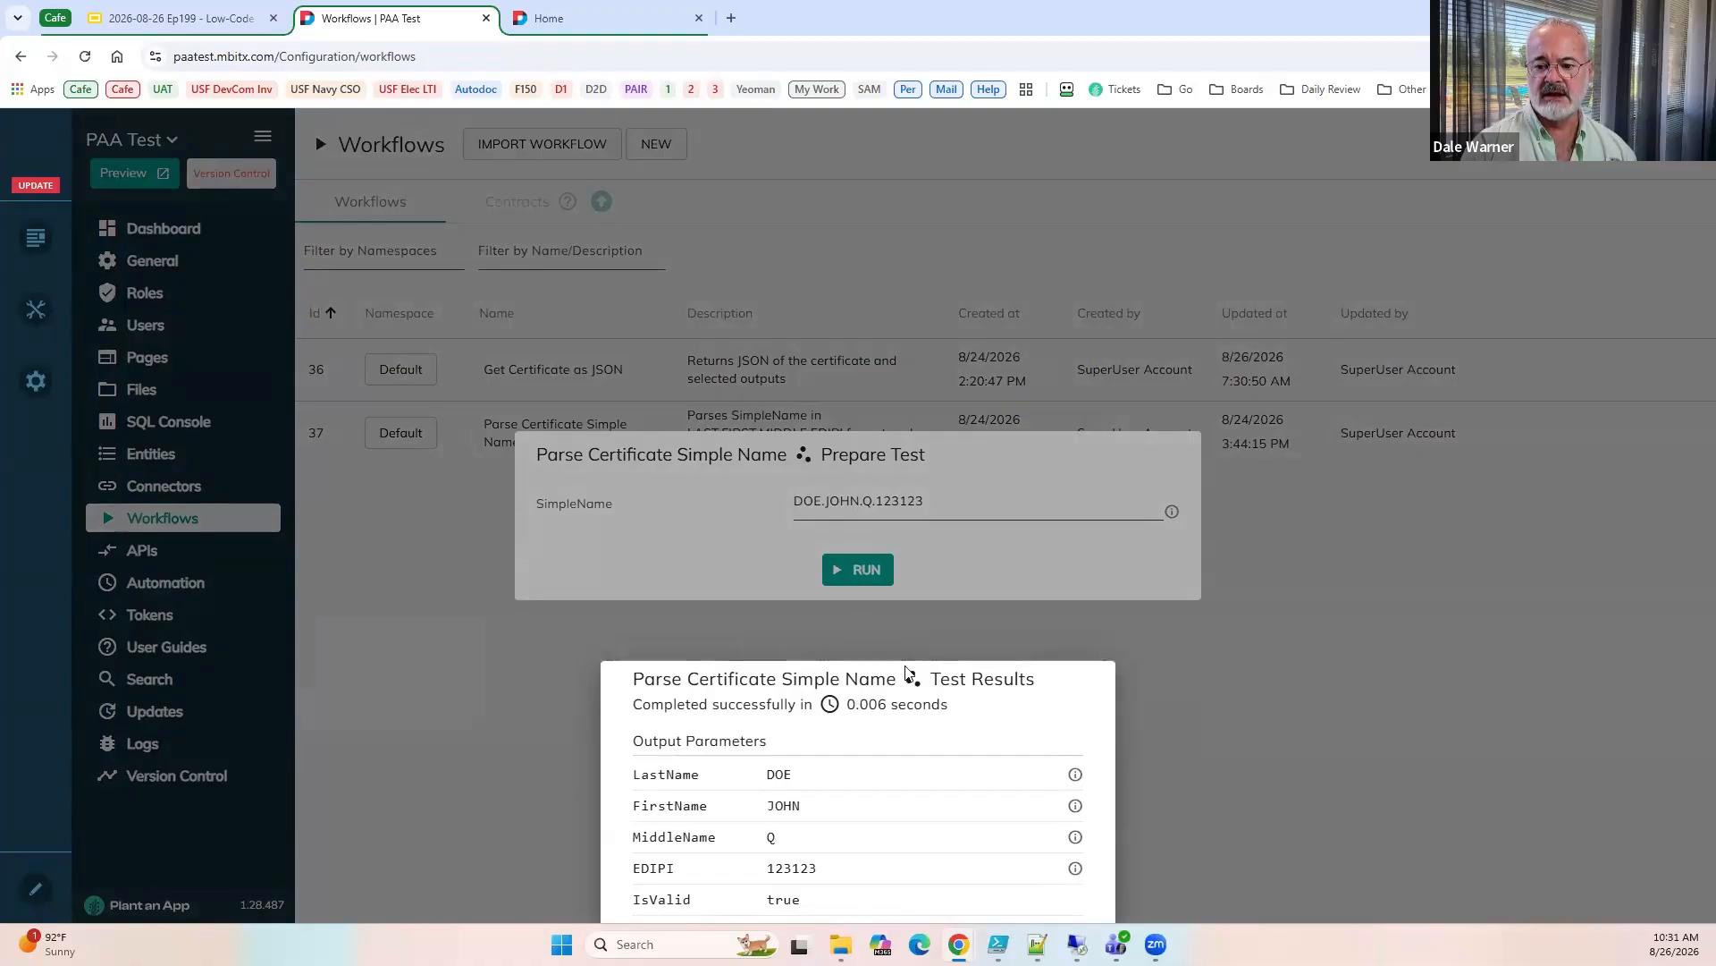
click(941, 597)
Retest Parse Certificate Simple Name with a trailing period added to the simple name, and again with the period removed.
click(947, 500)
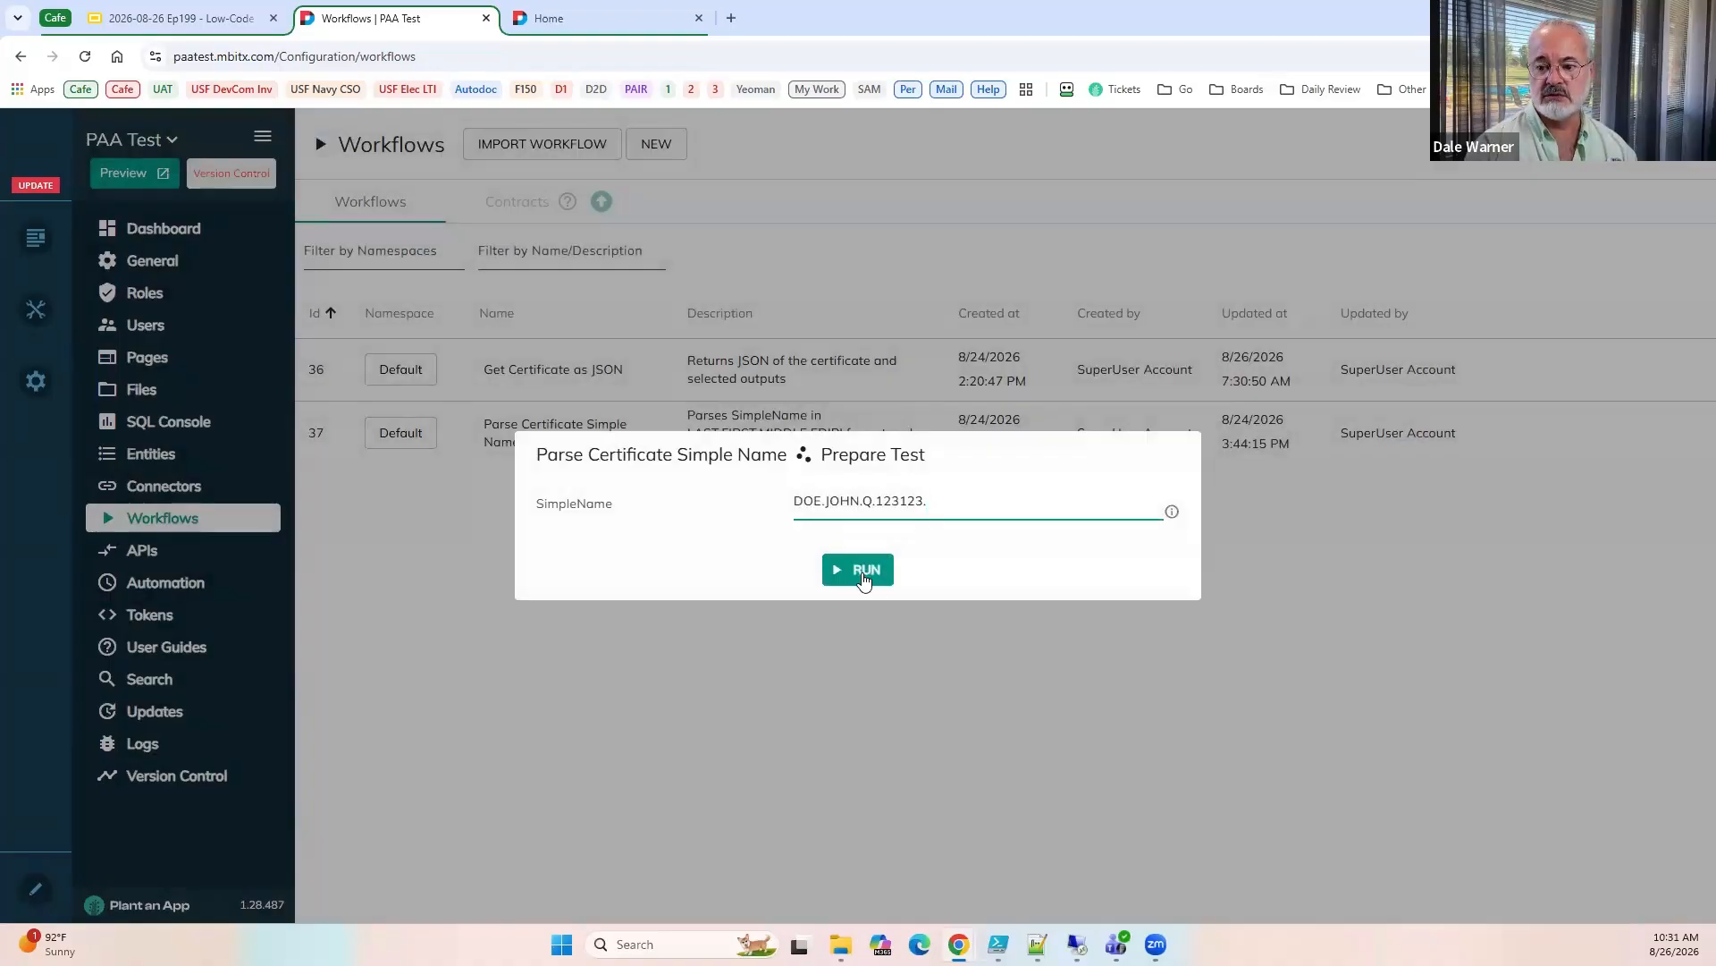
click(859, 576)
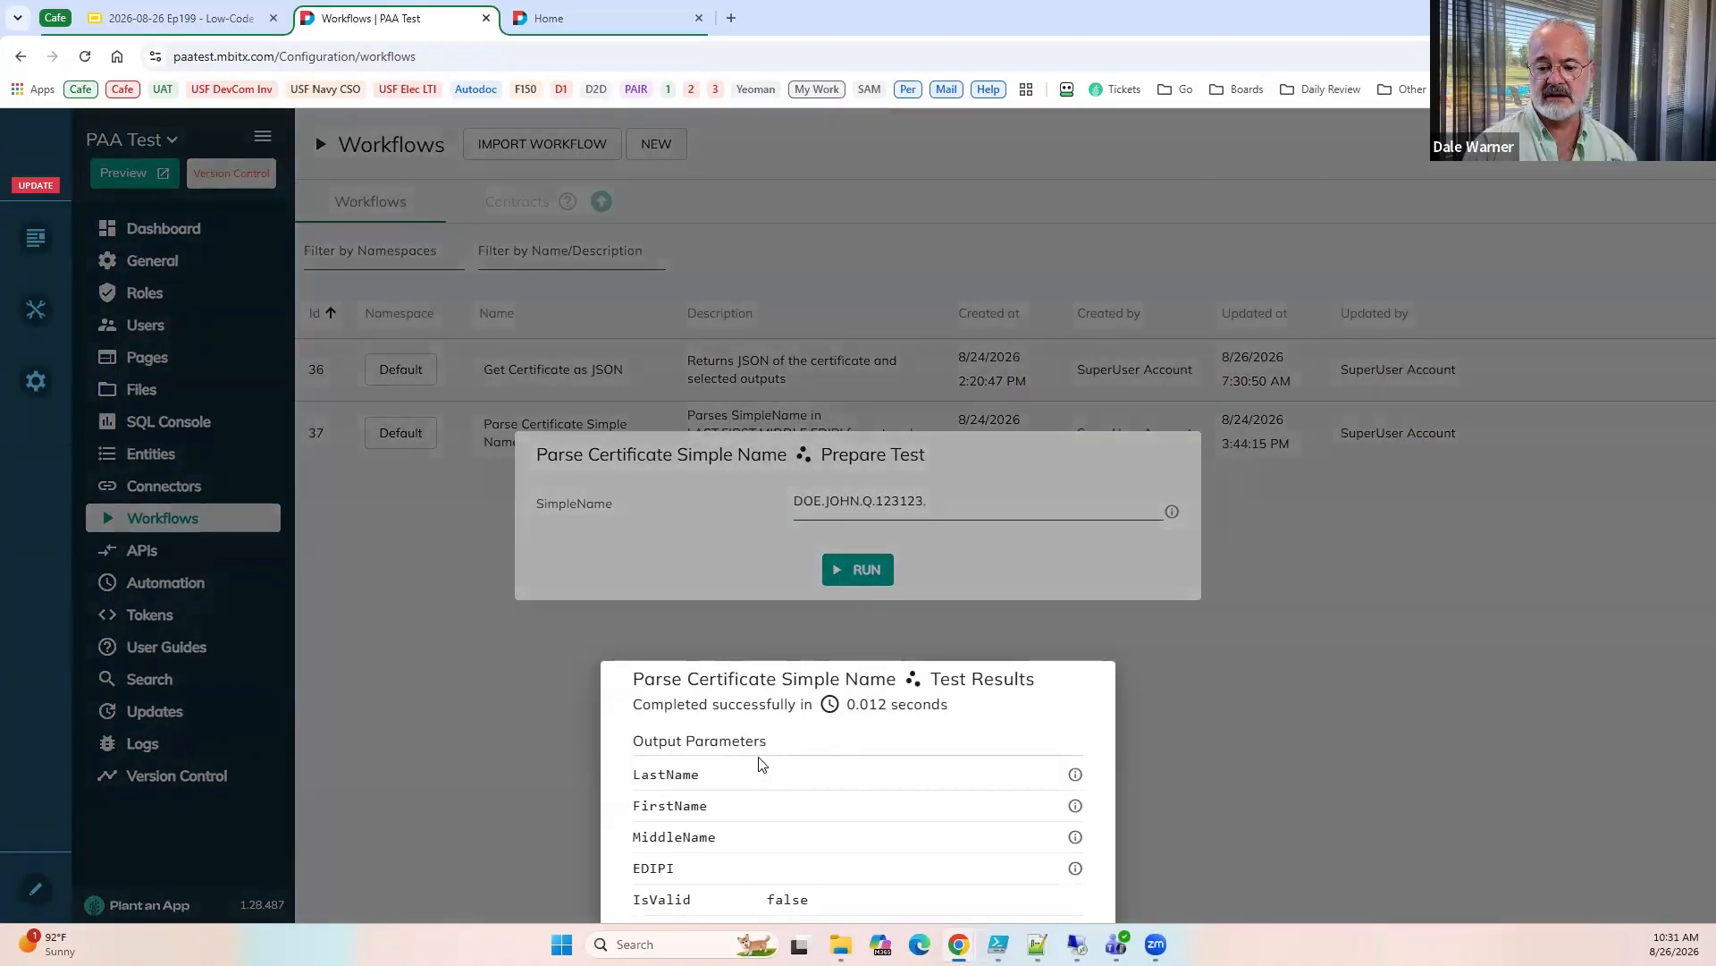
click(966, 496)
double_click(965, 493)
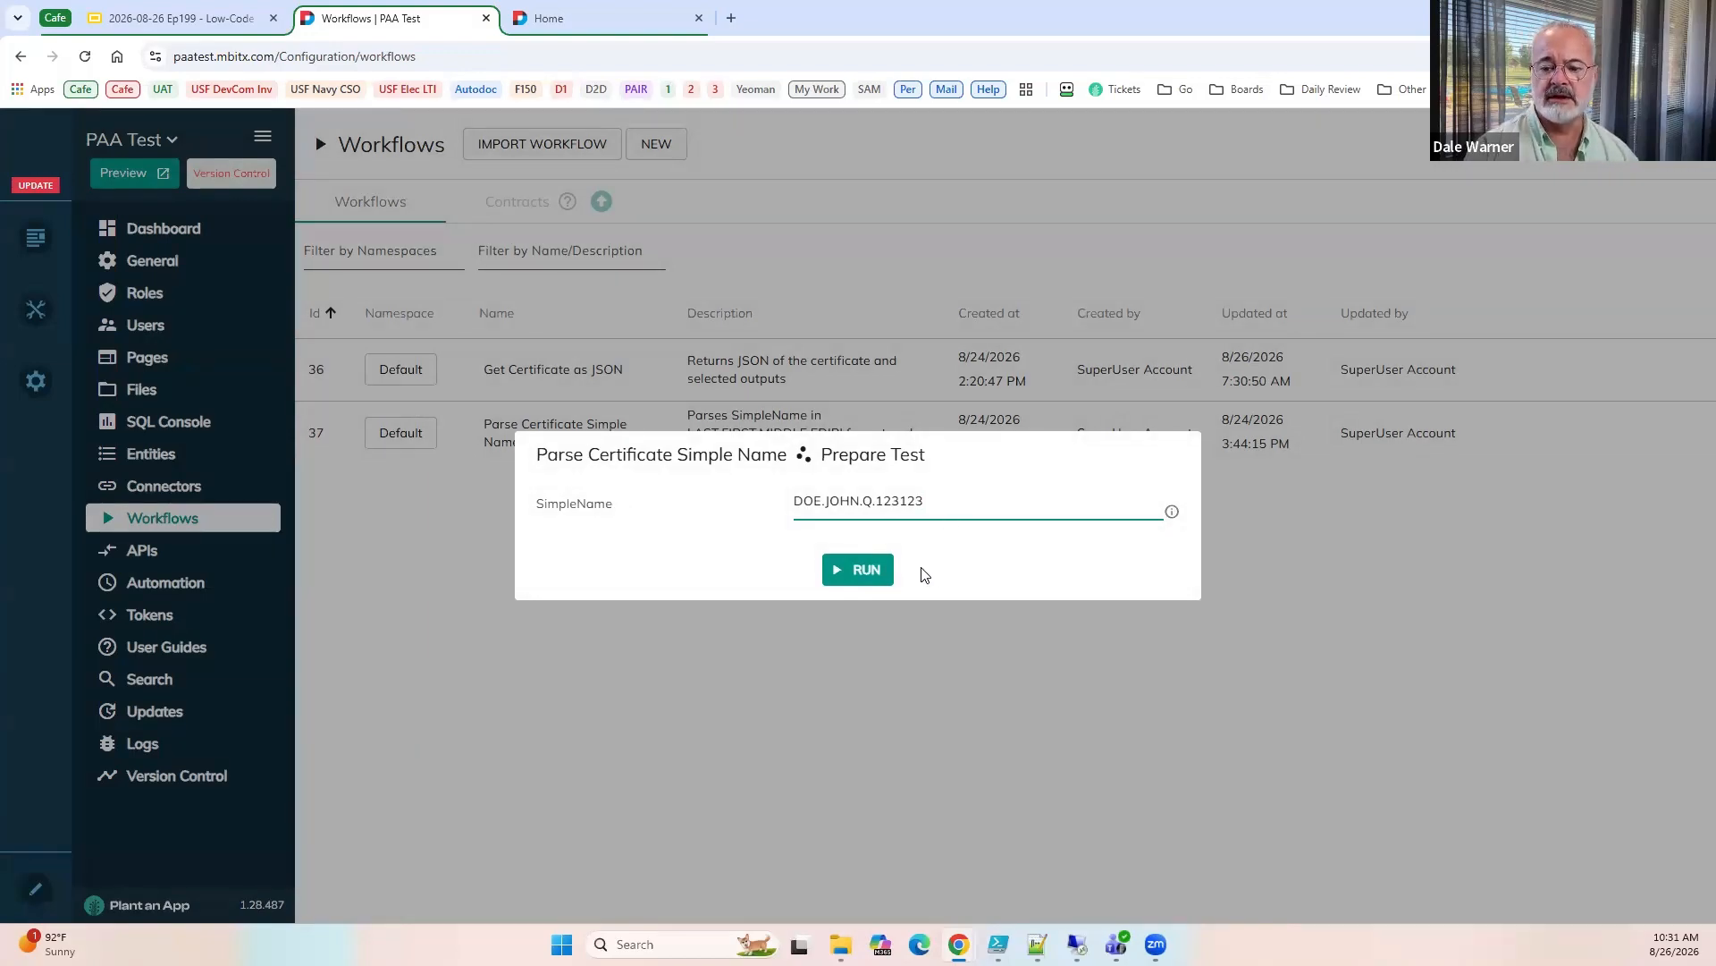
click(874, 580)
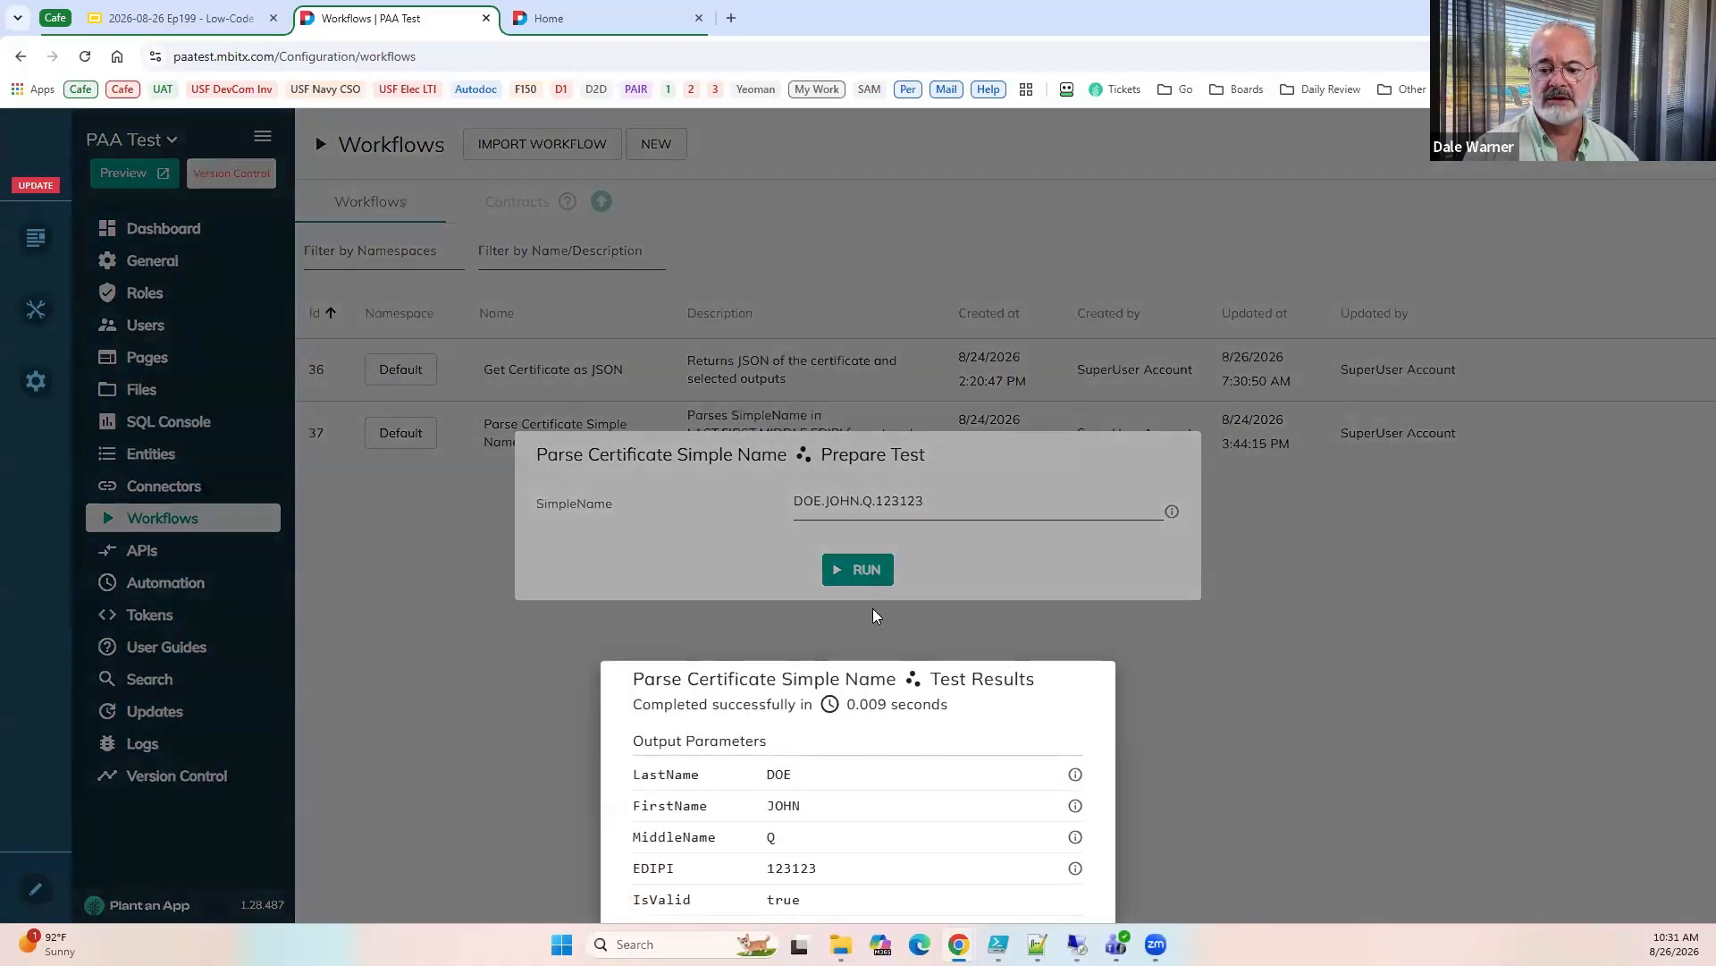
Close the workflow test and switch to the Google Slides presentation to show slide 37, Building the Certificate Login Form.
click(873, 612)
click(873, 613)
click(163, 16)
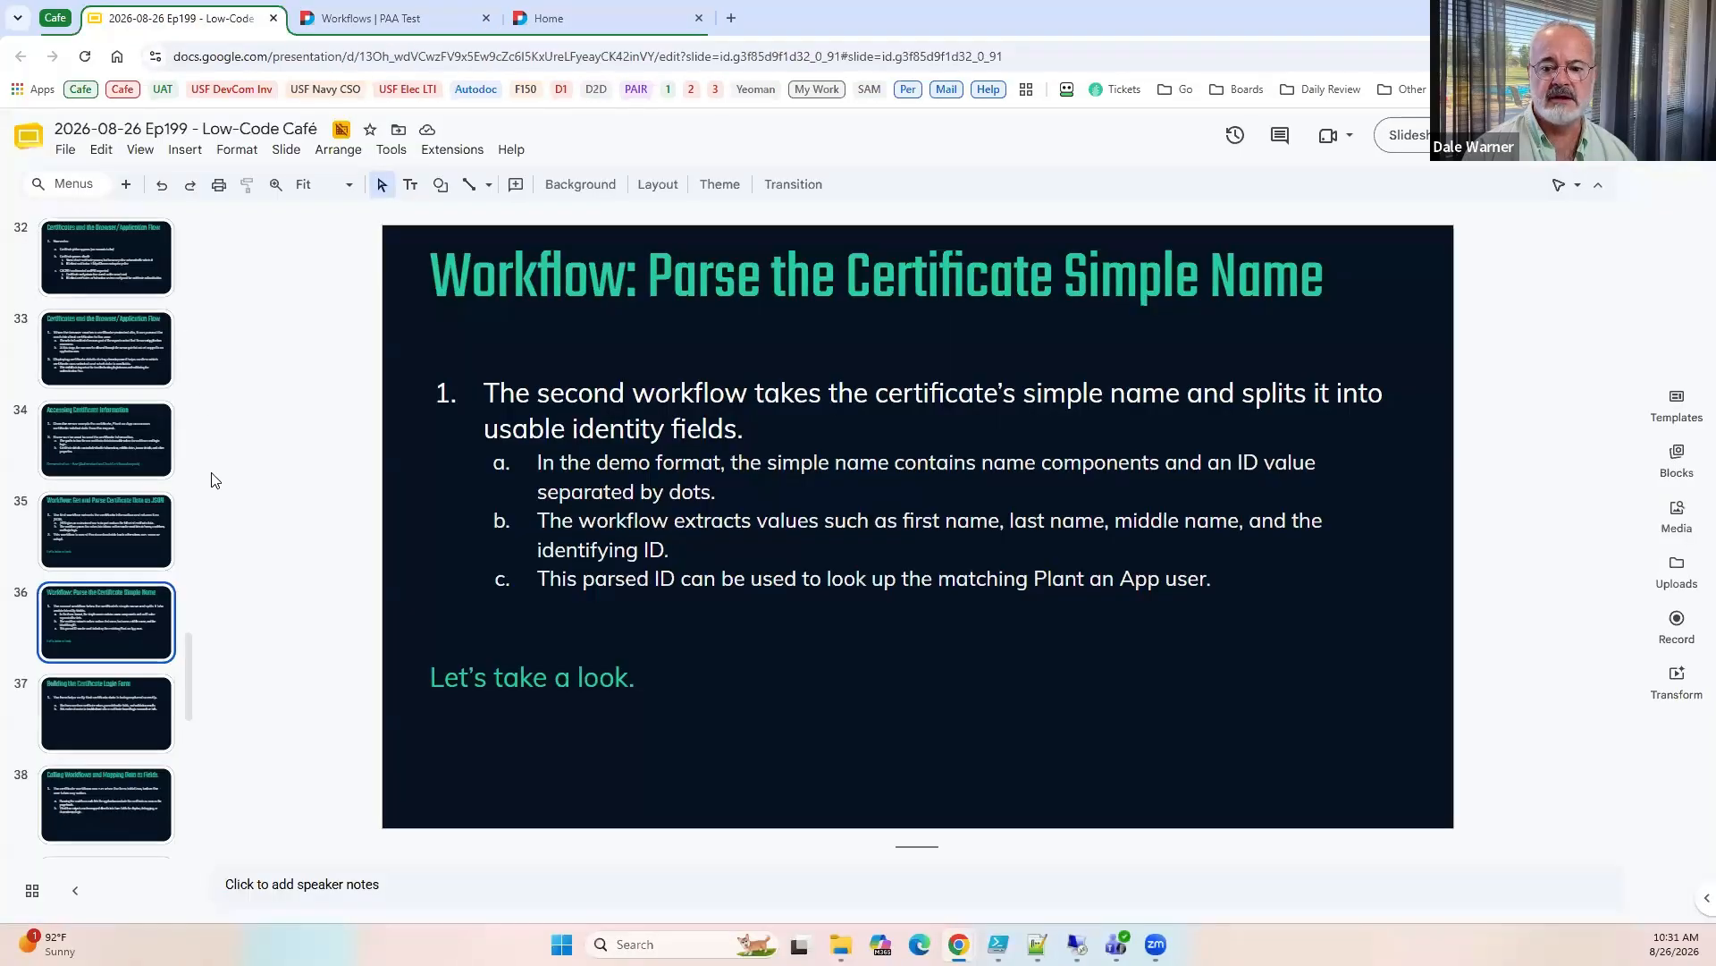
click(127, 708)
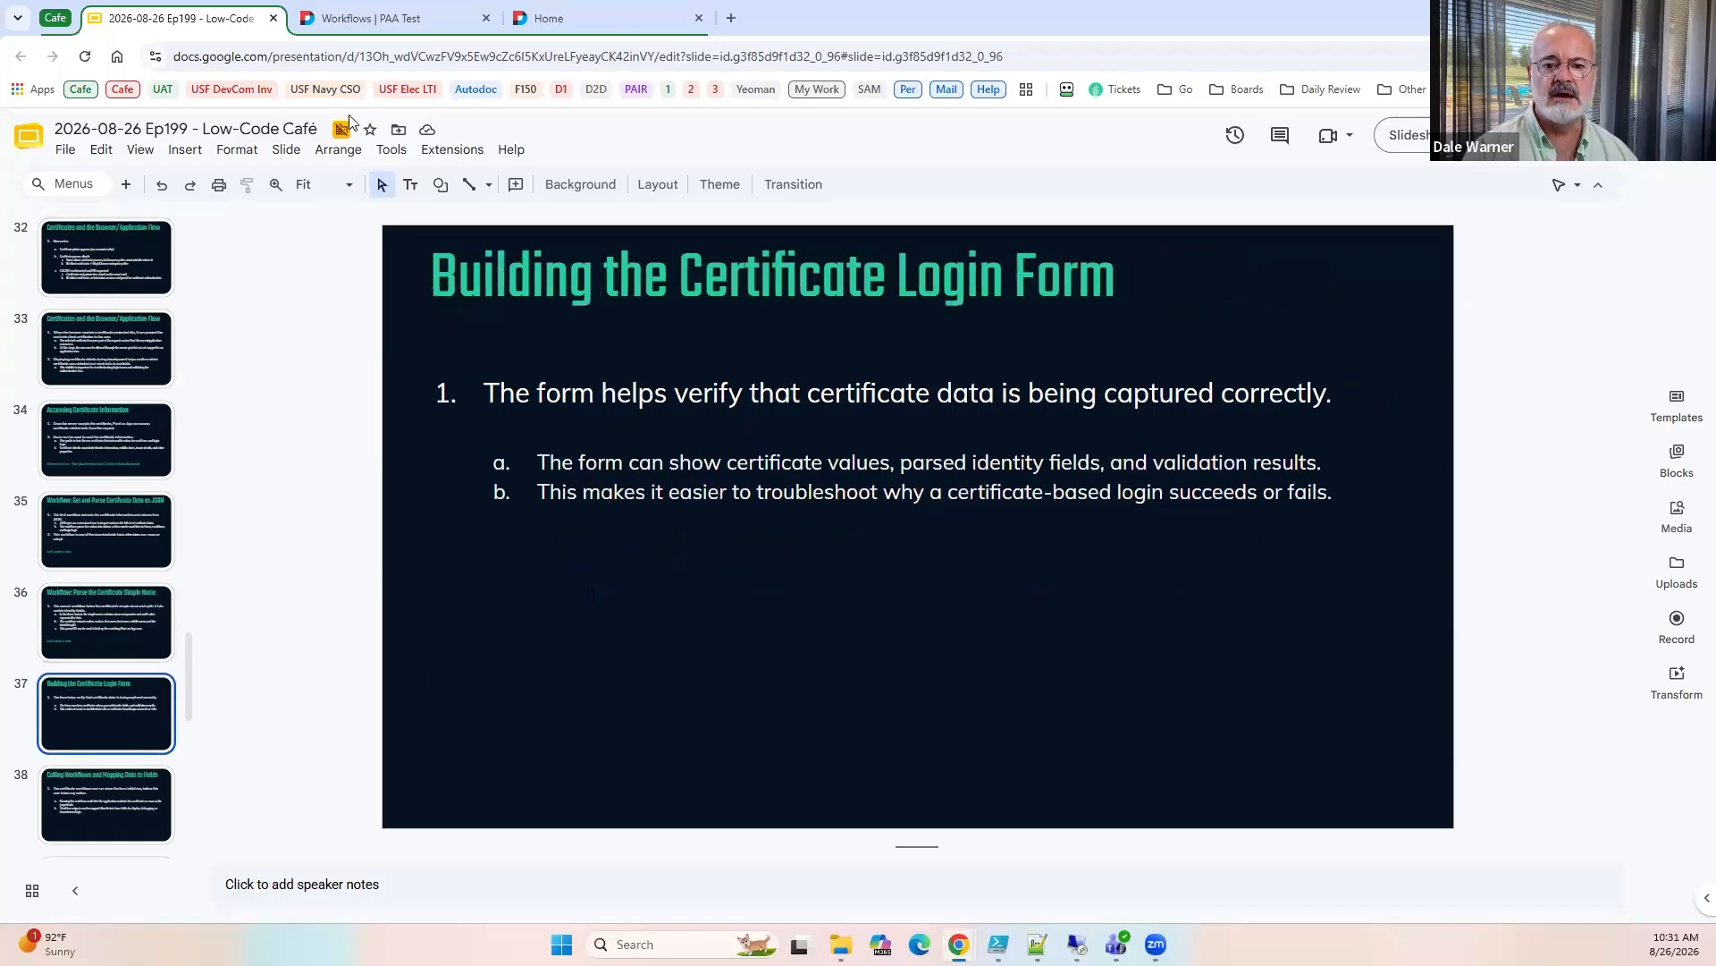
Open the Parse Certificate Simple Name workflow for editing and review the full SQL query of its Parse SimpleName action.
click(391, 18)
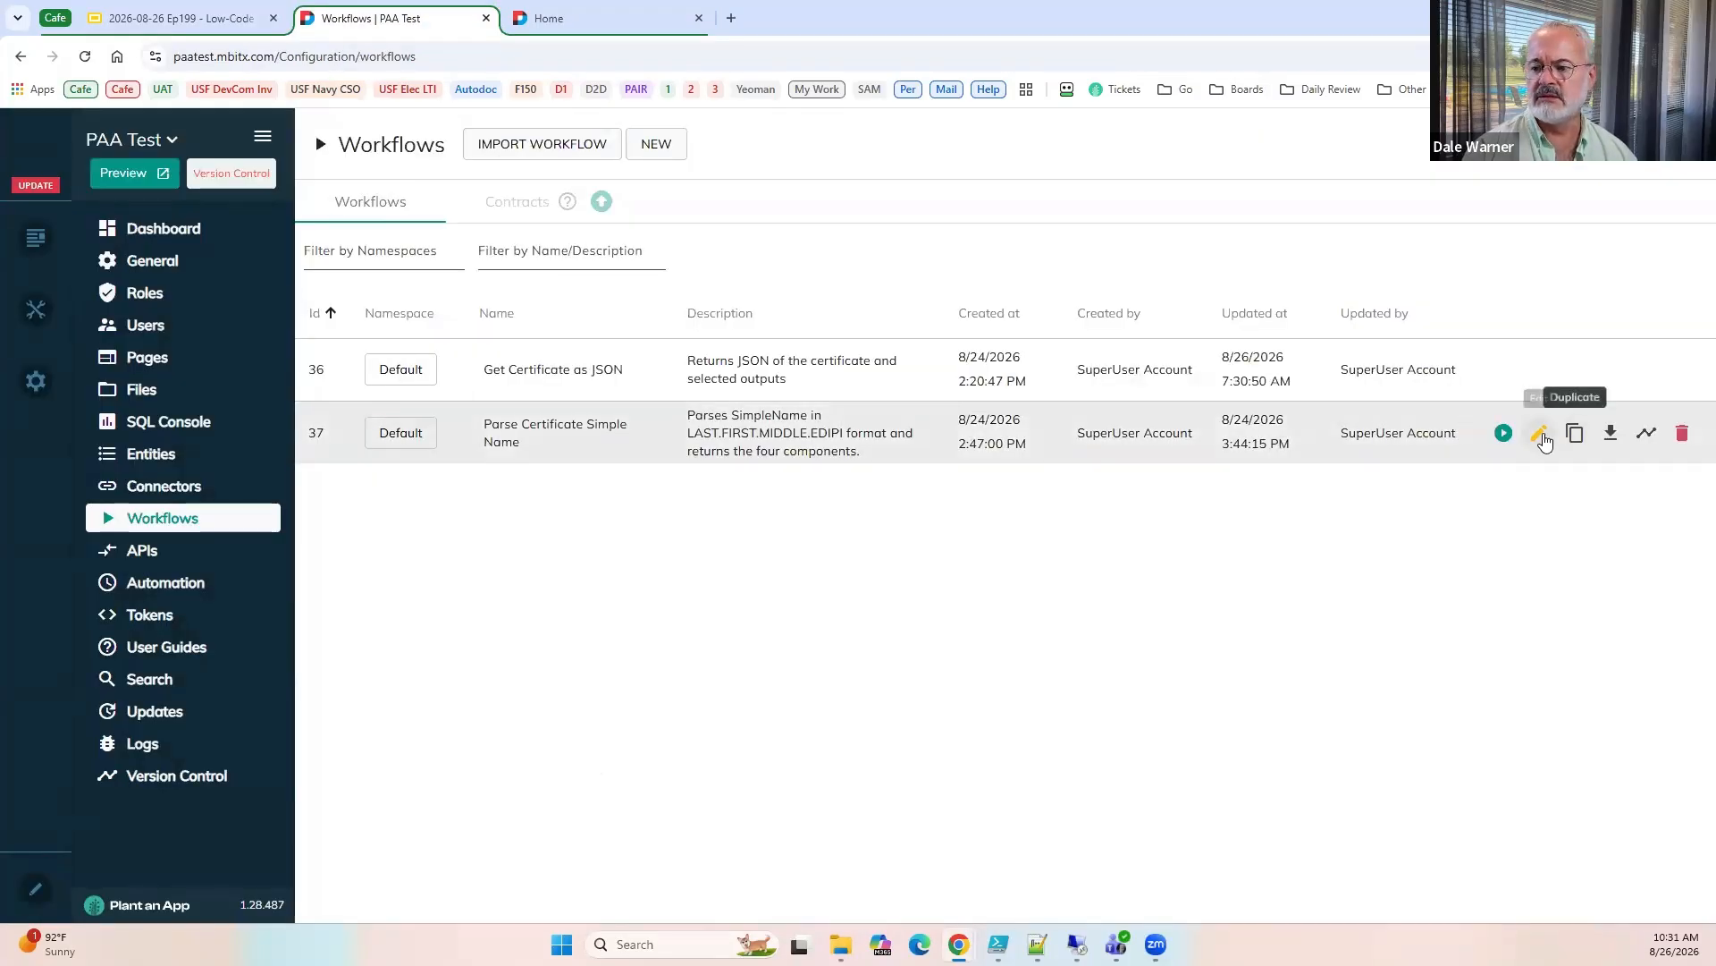
click(1538, 435)
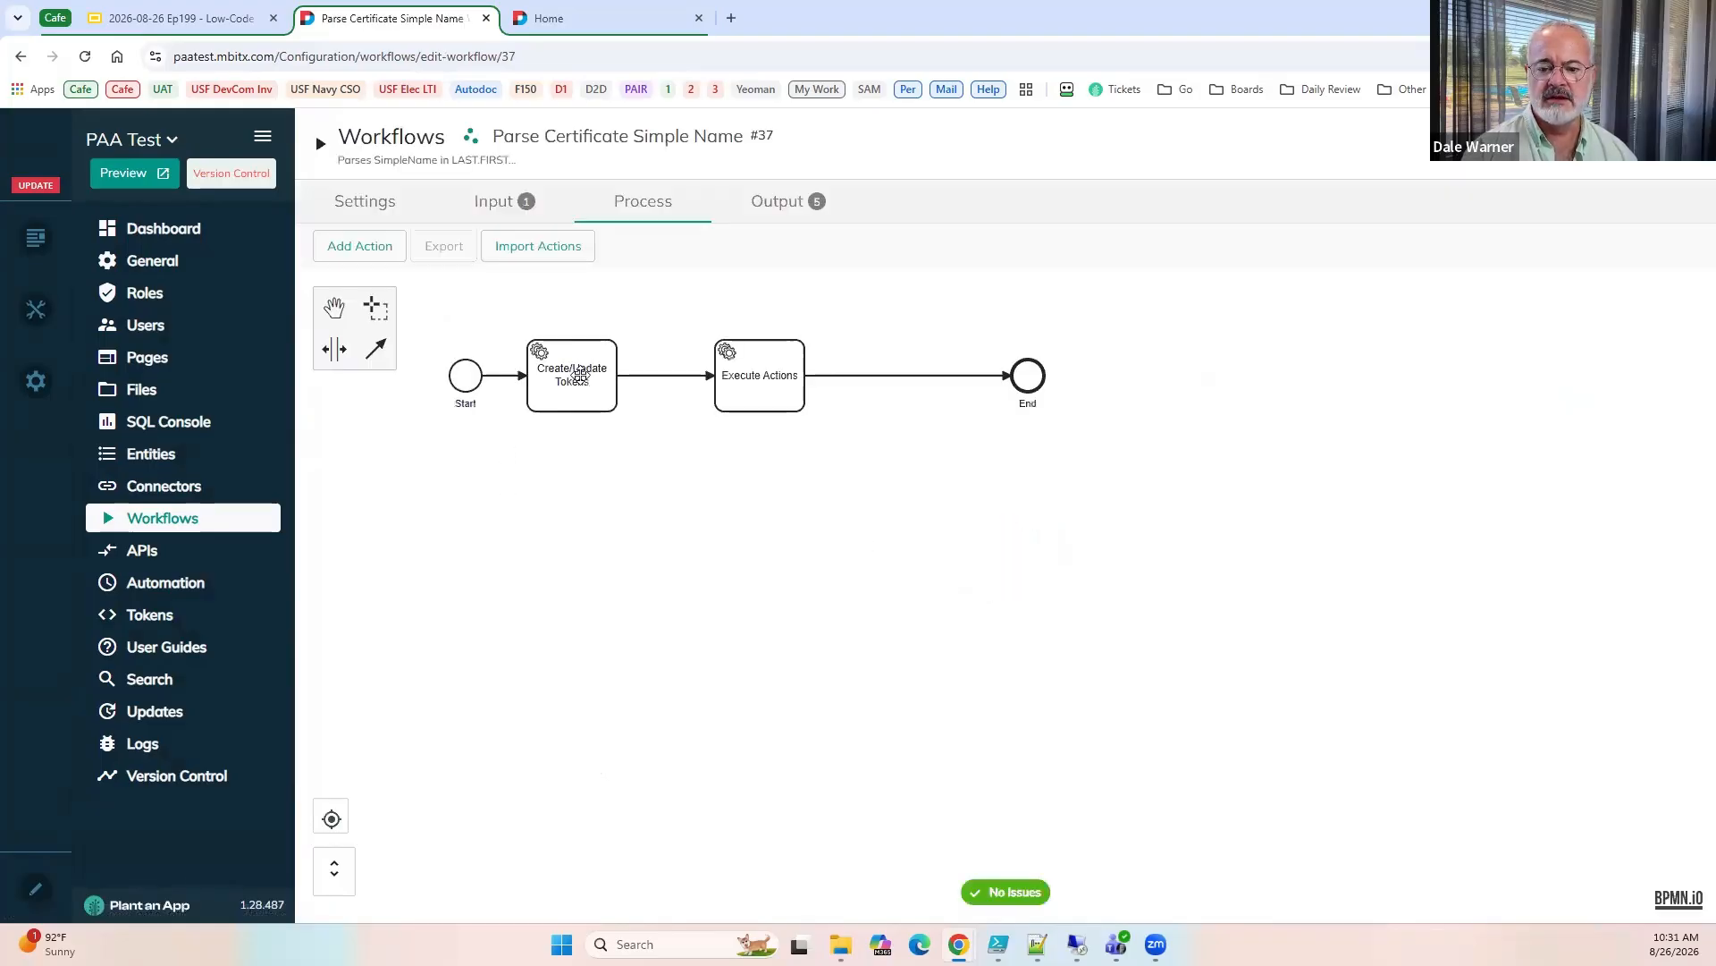
double_click(734, 385)
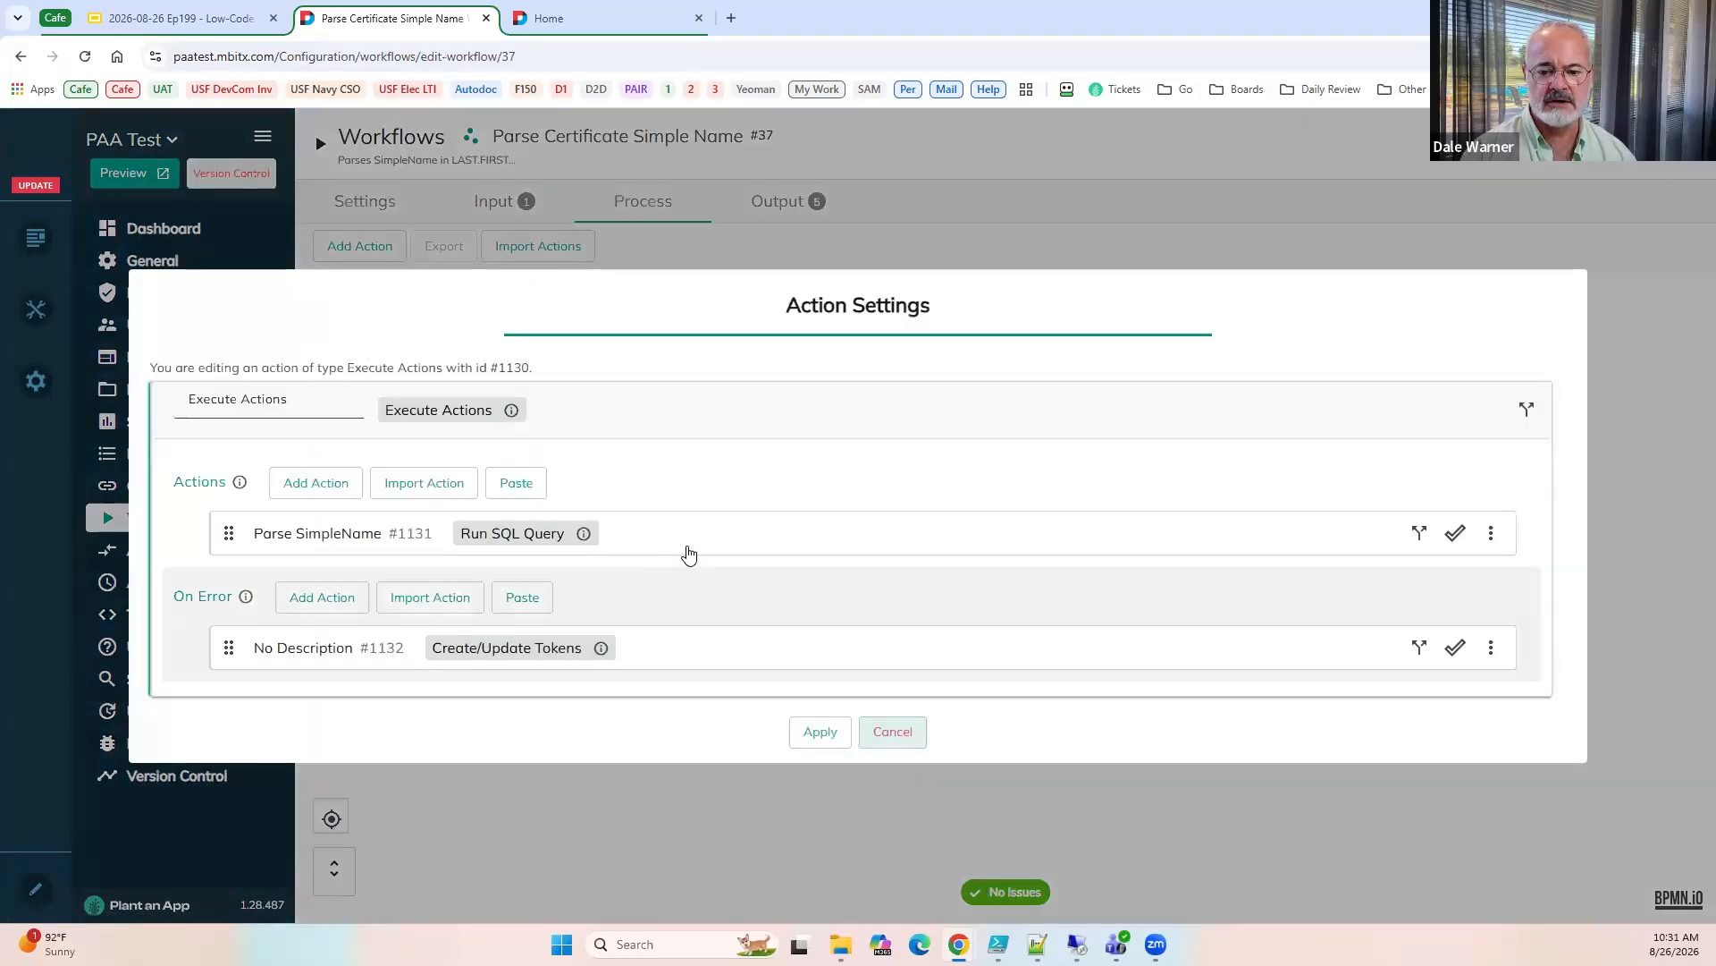
scroll(1232, 580, down, 3)
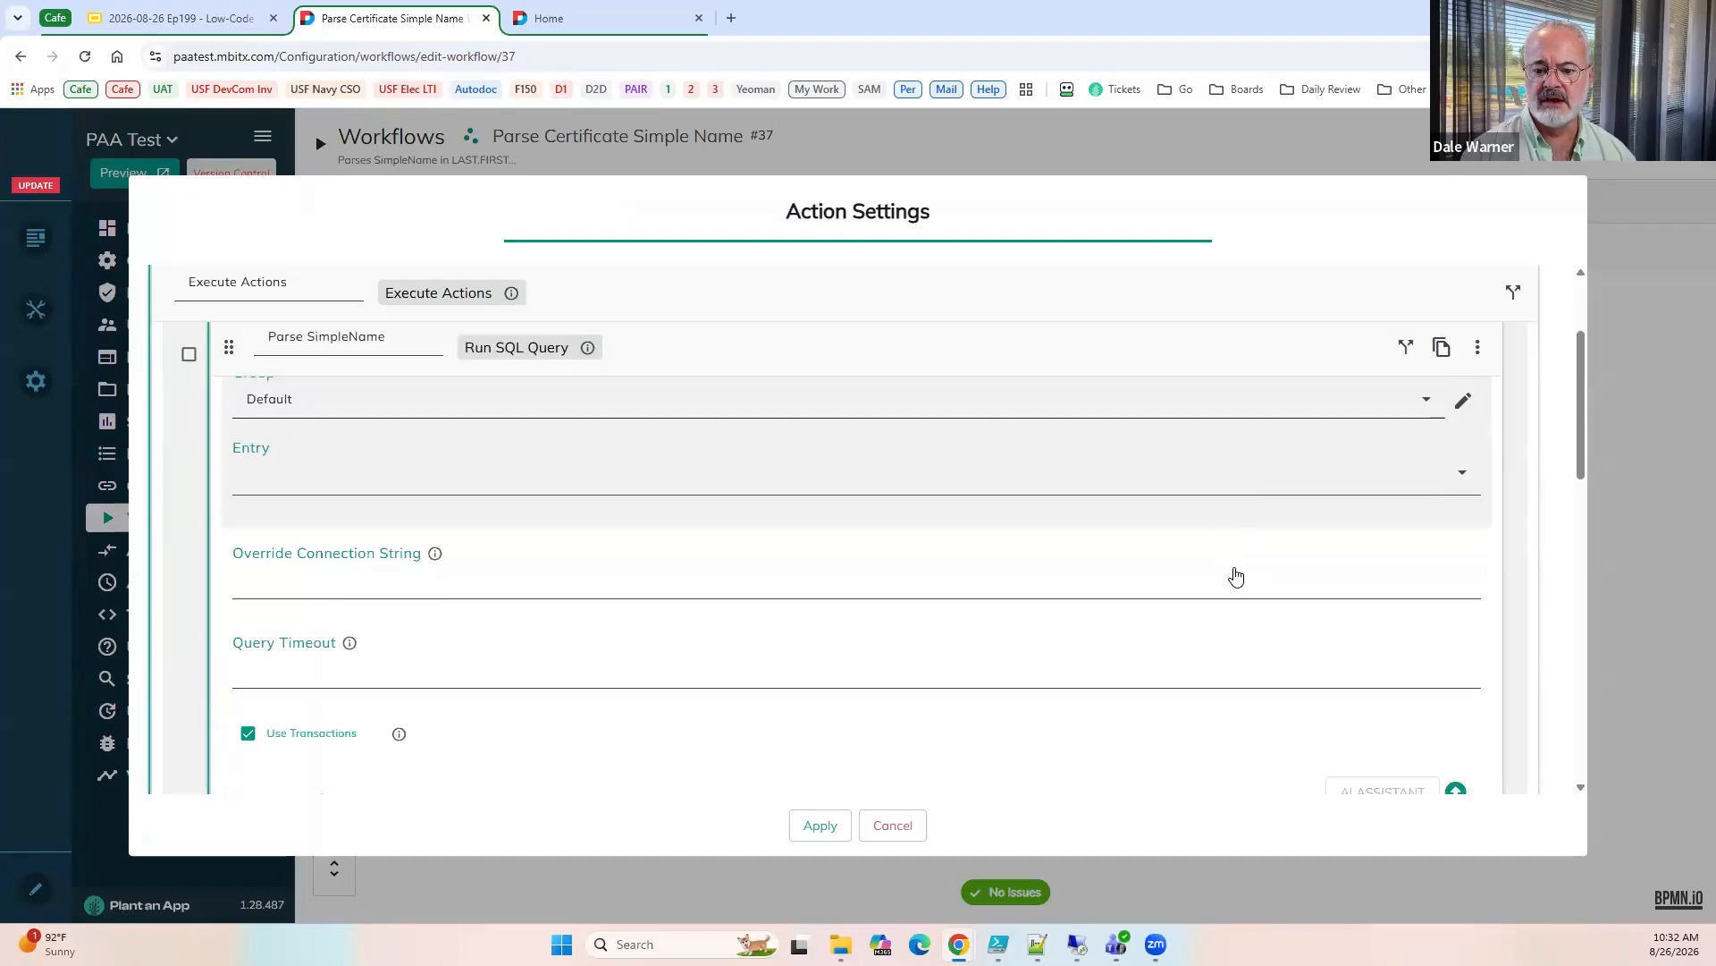
scroll(1226, 592, down, 2)
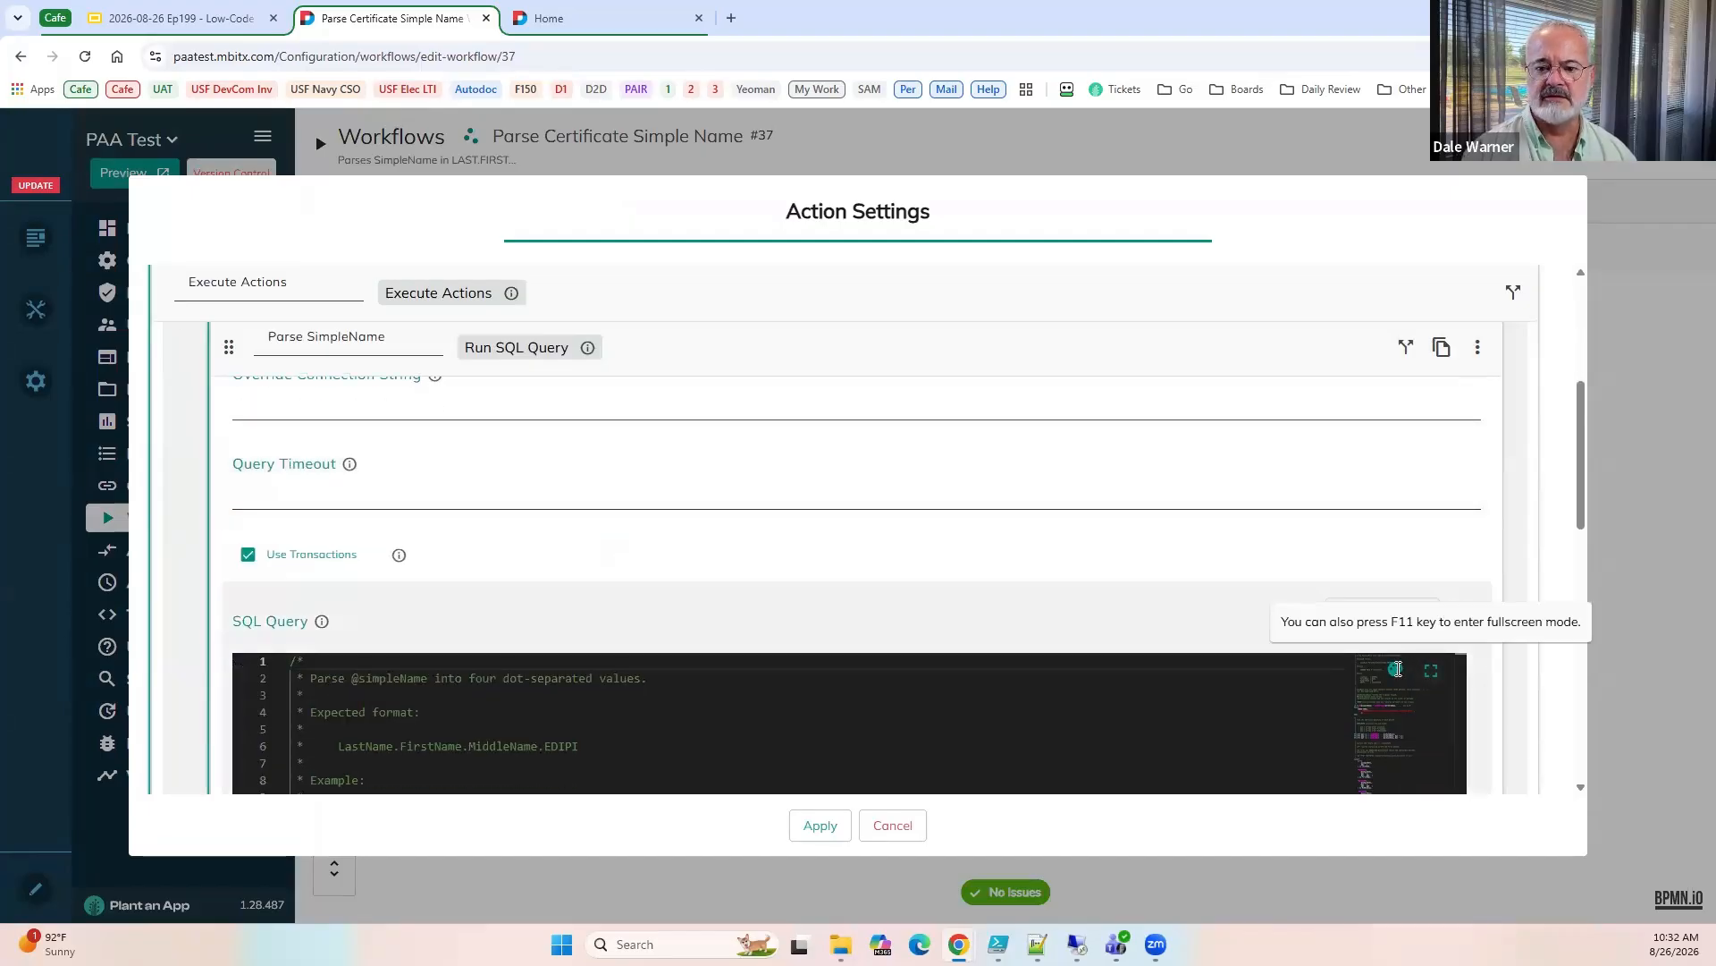
click(1429, 673)
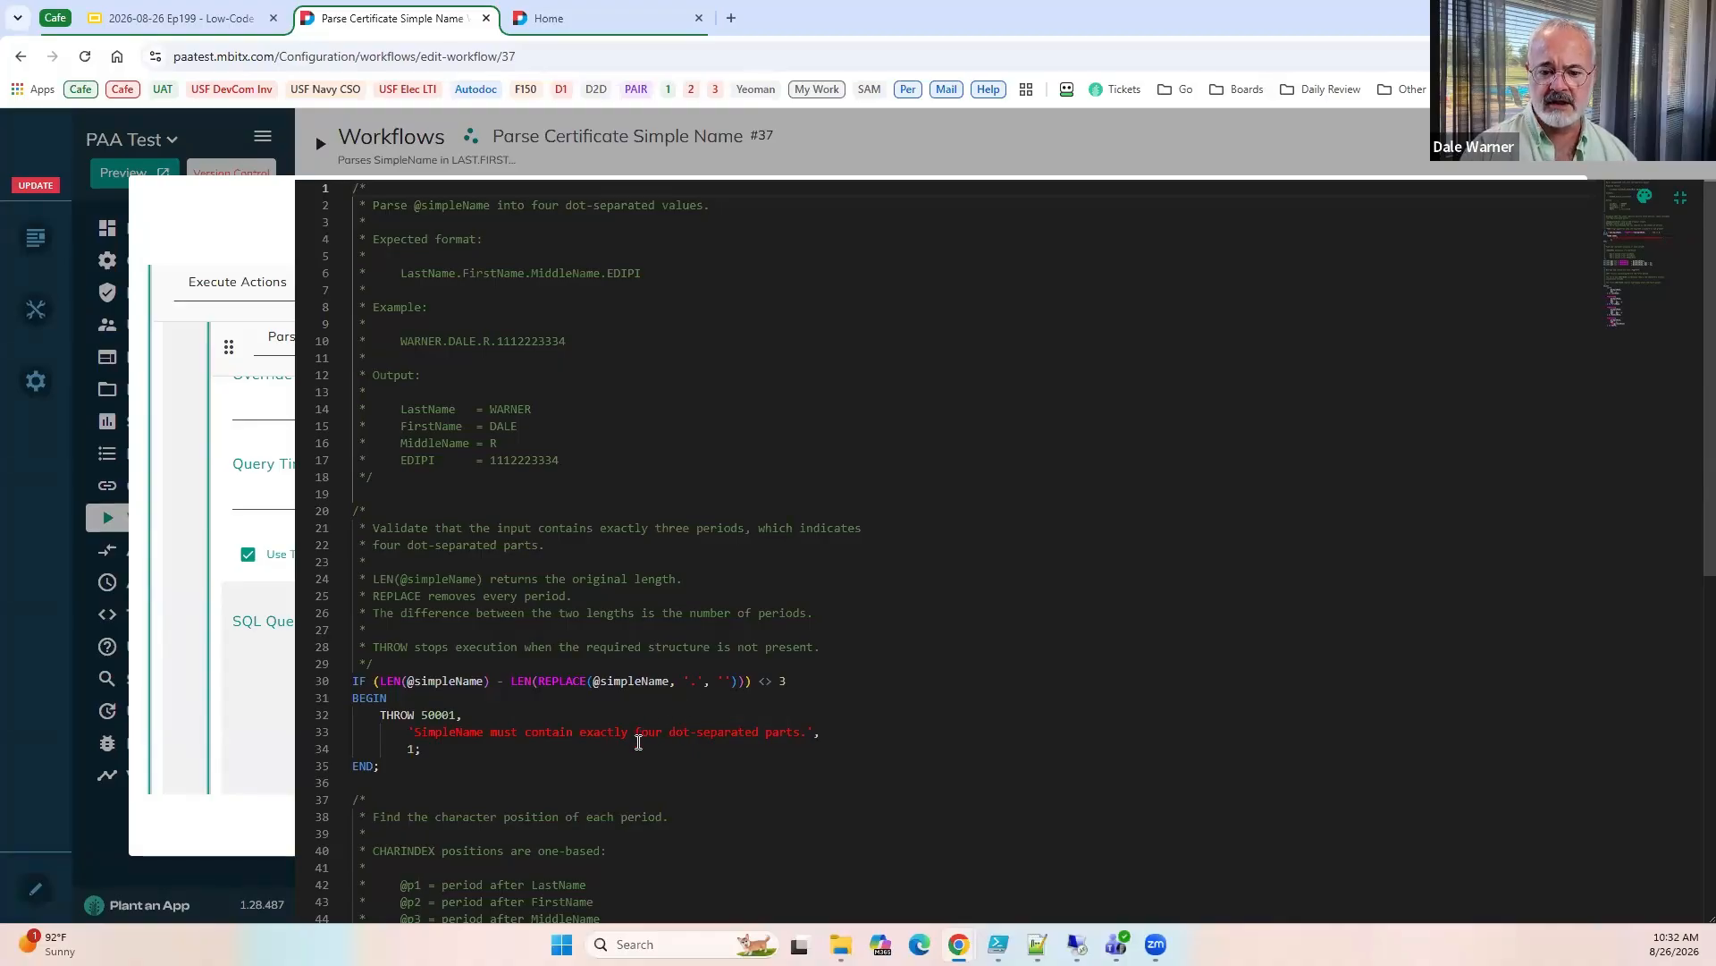
scroll(787, 774, down, 5)
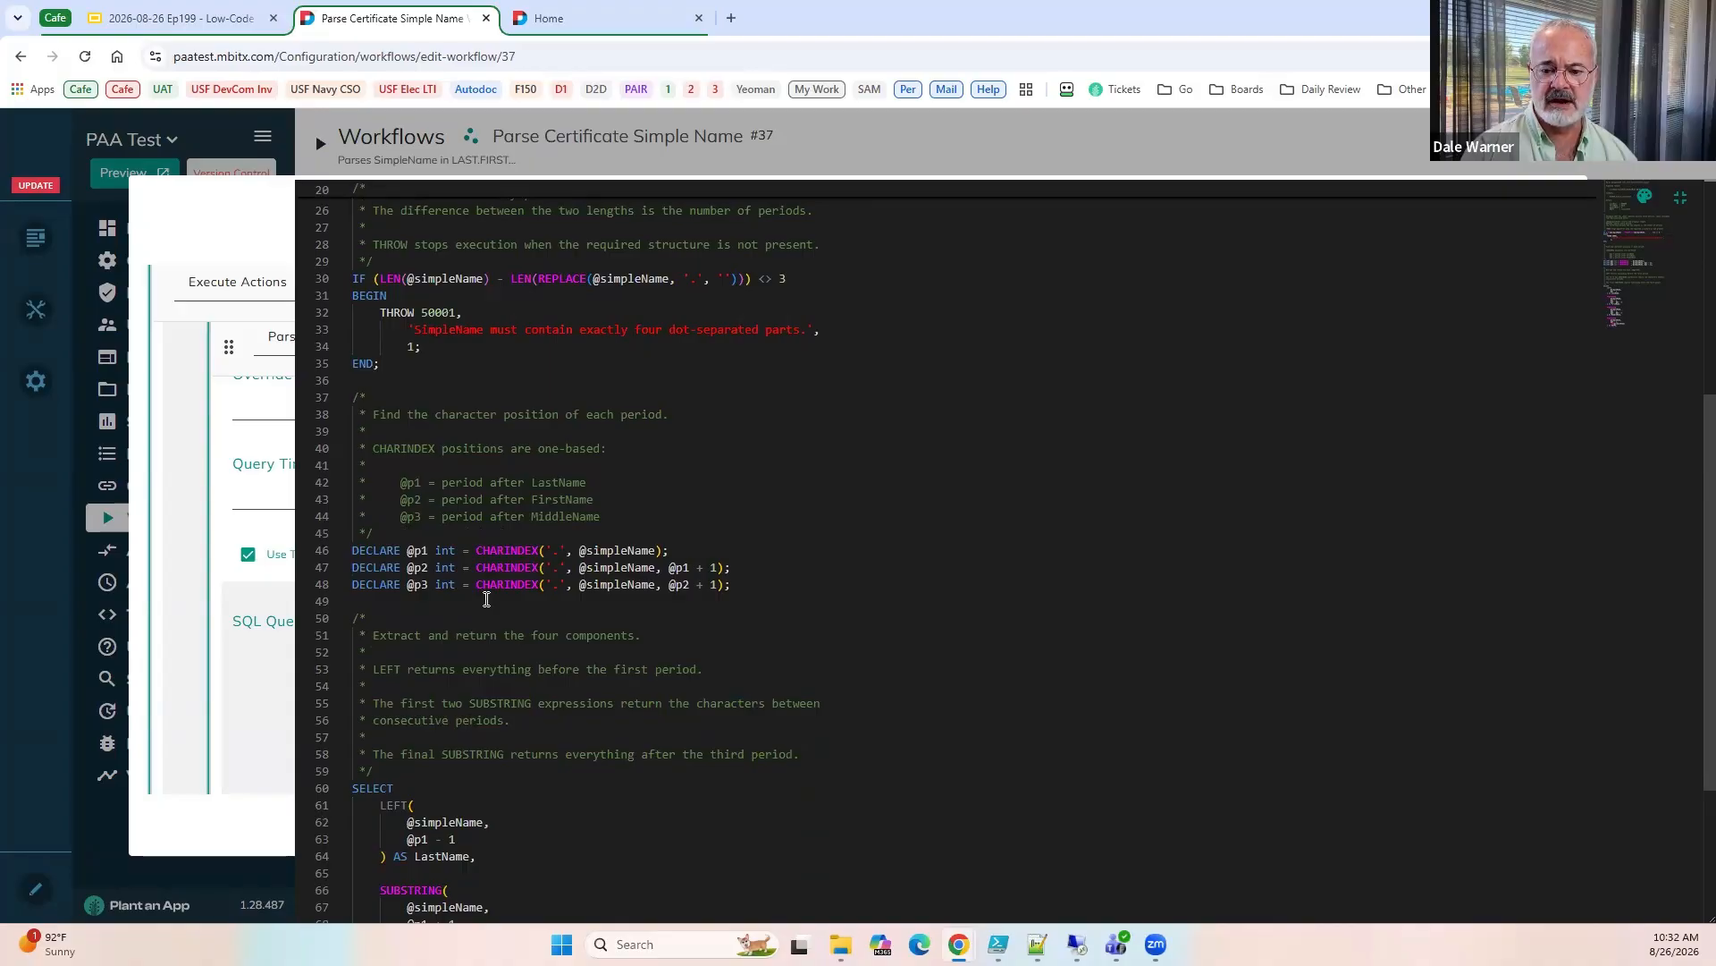
scroll(517, 631, down, 2)
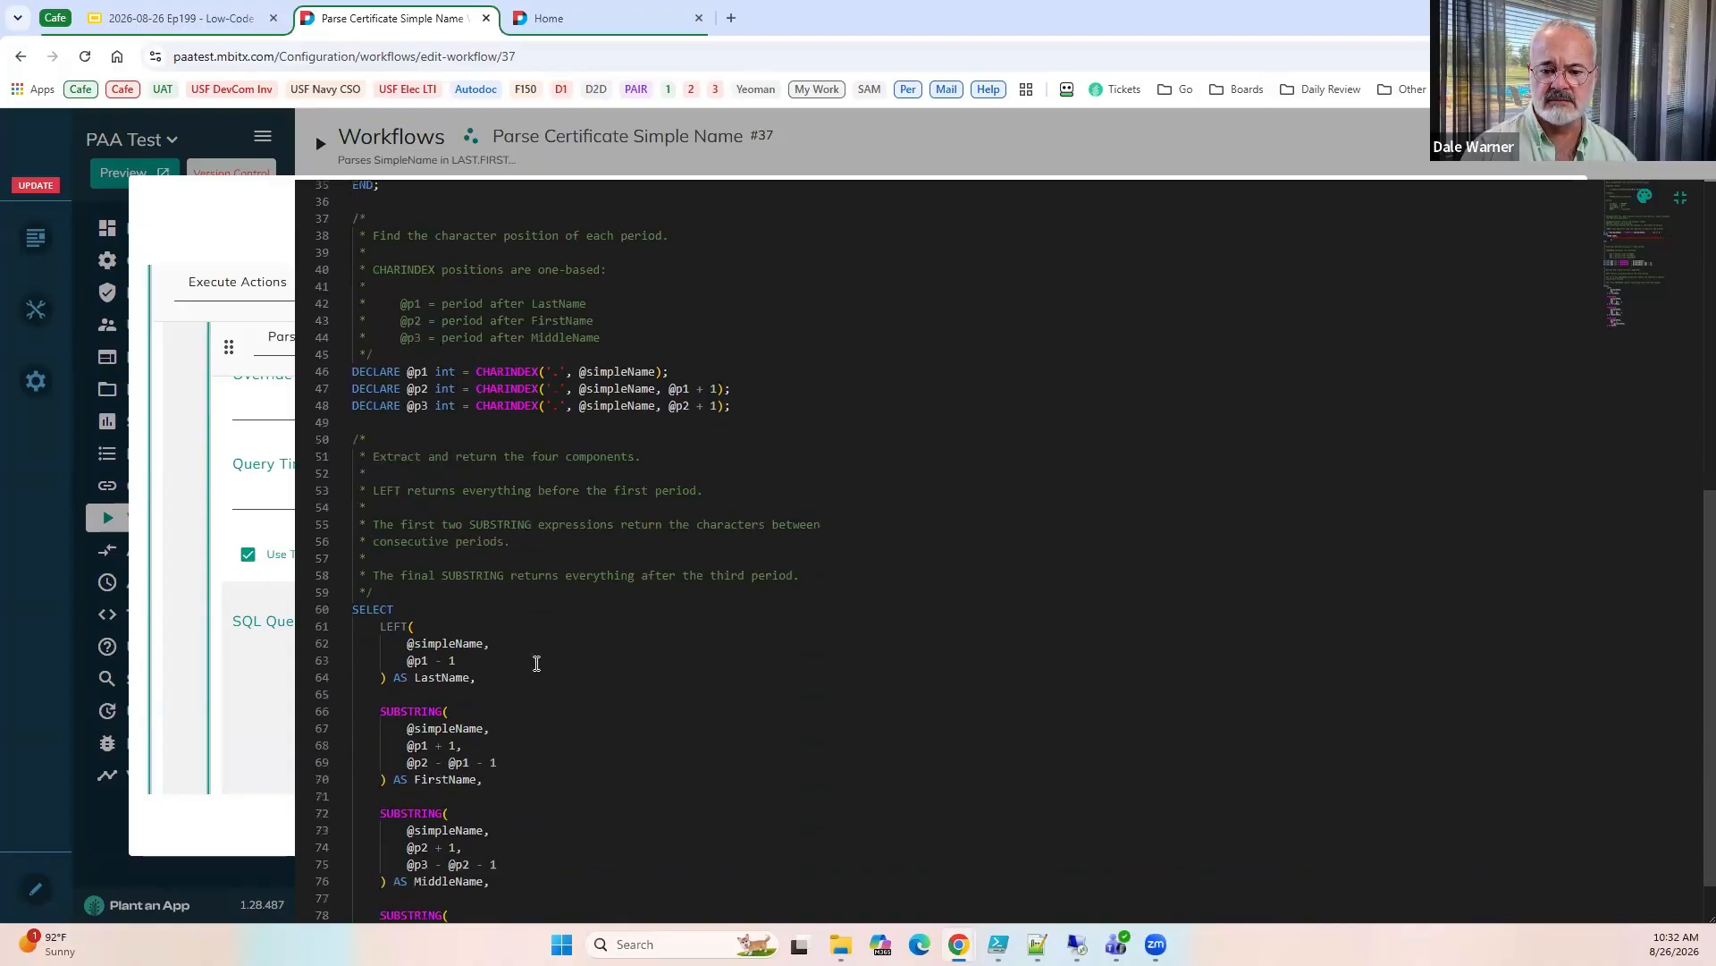
scroll(537, 664, down, 1)
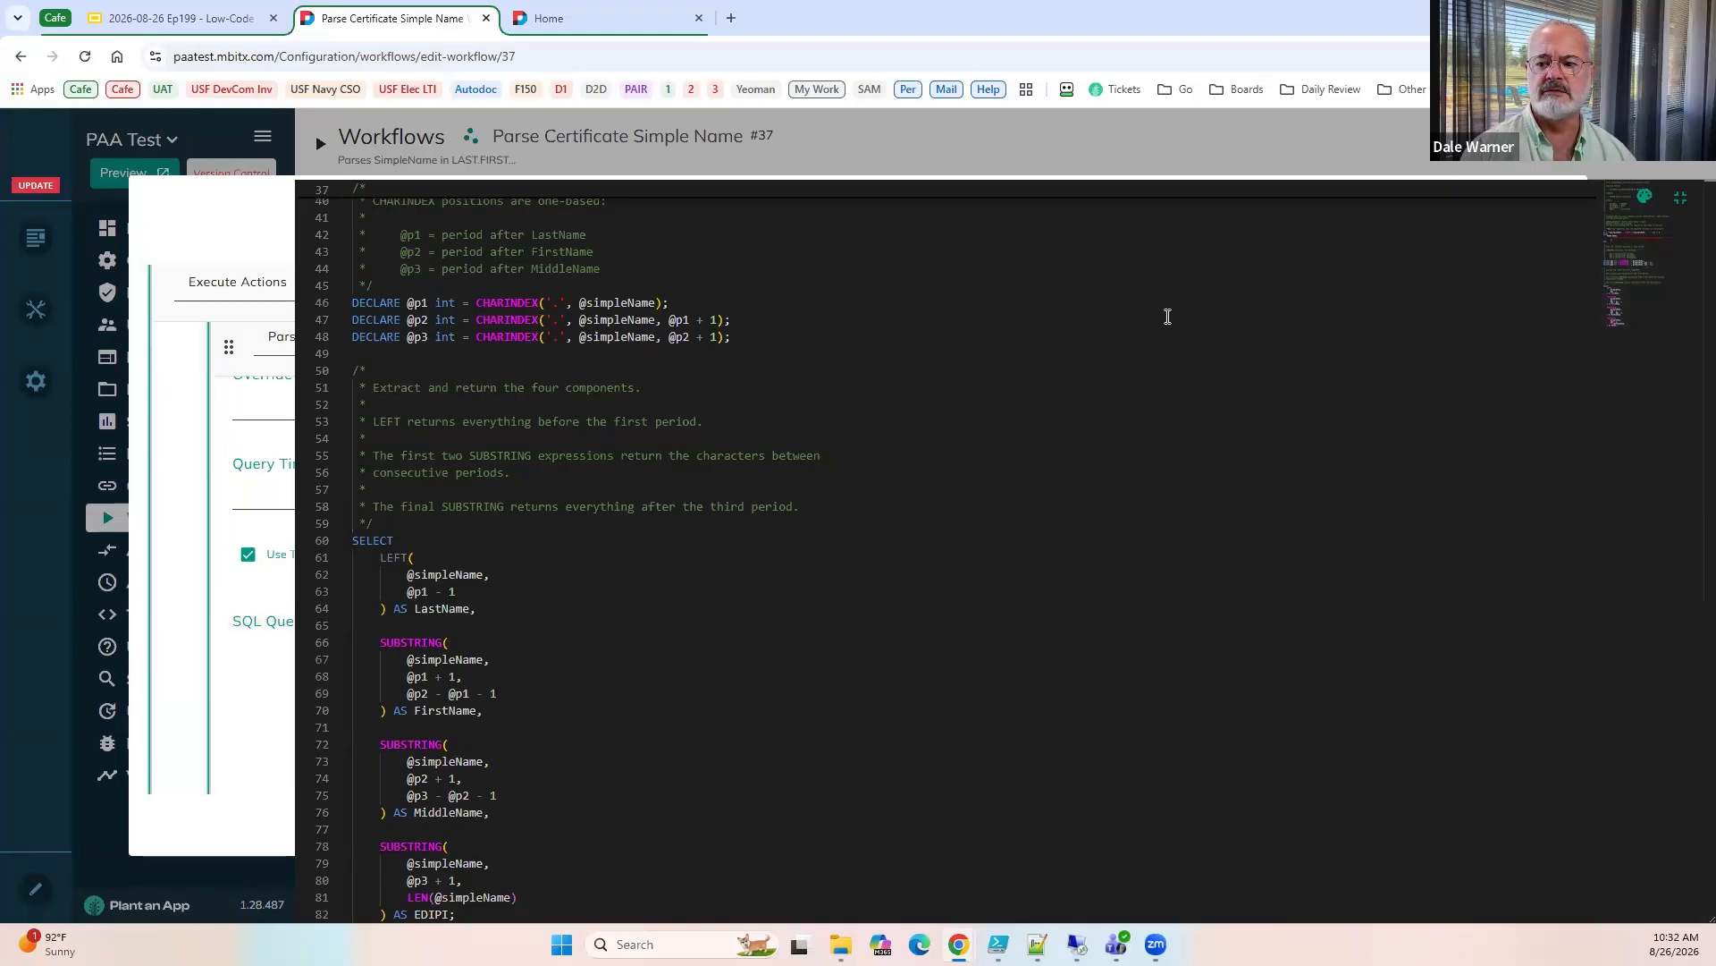
click(1684, 211)
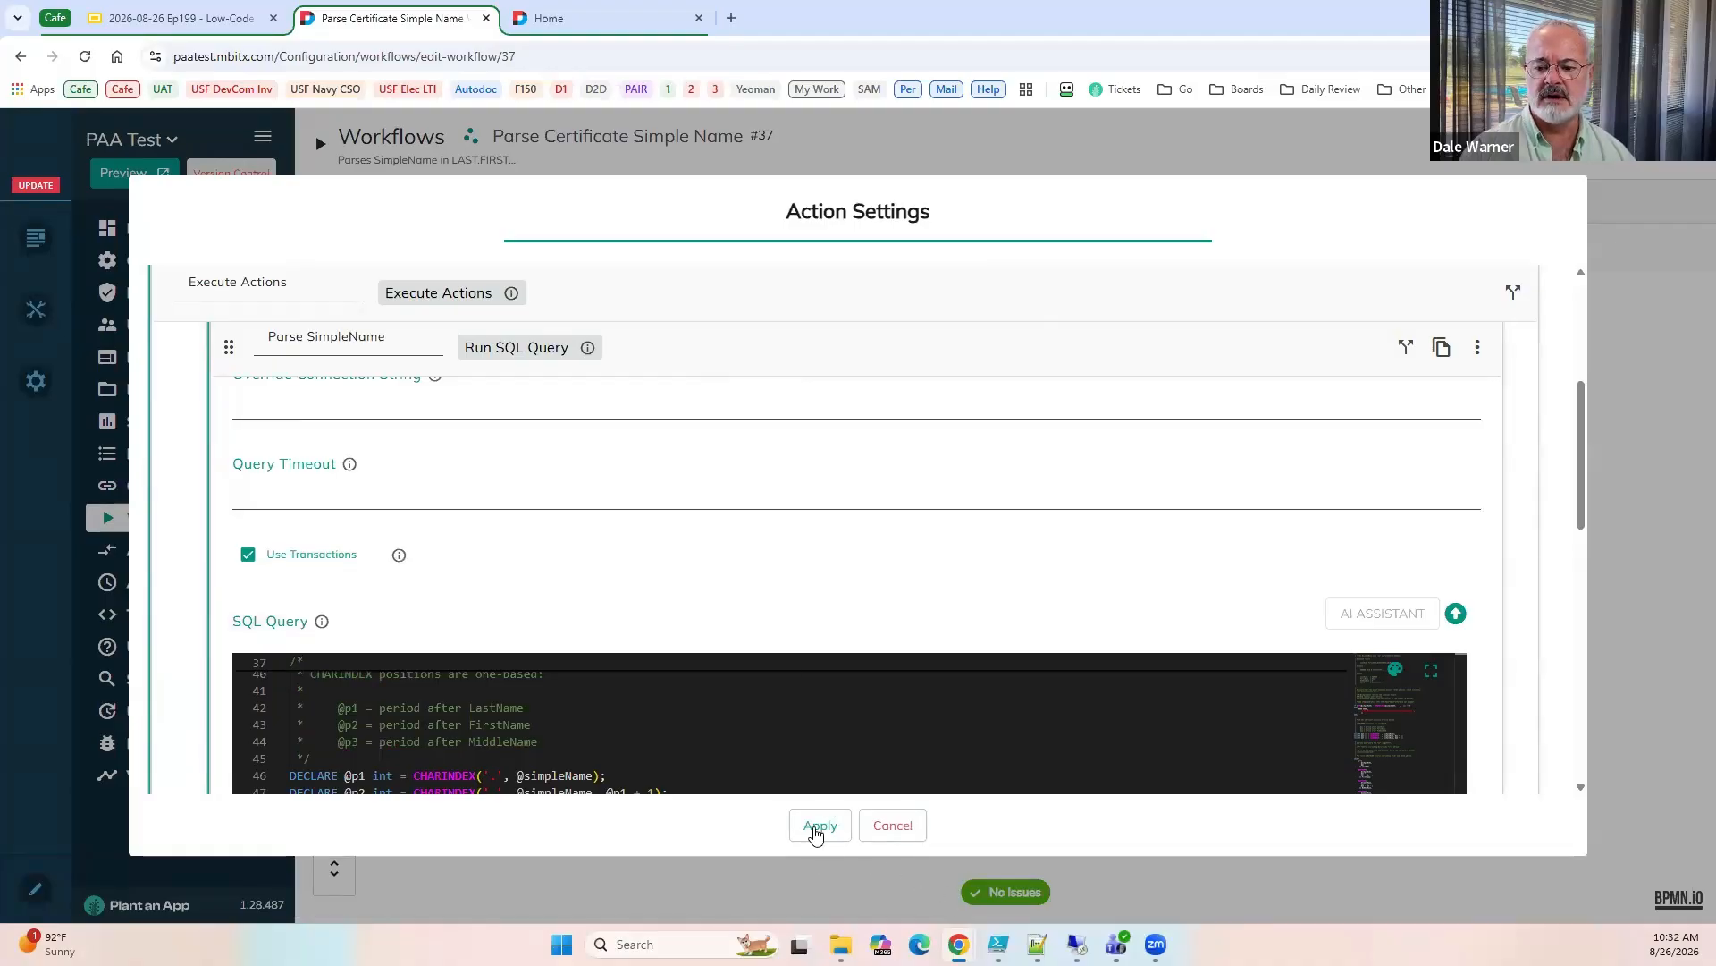
Review the Parse SimpleName action's bound tokens and stored result, and leave its settings without applying changes.
scroll(365, 615, down, 5)
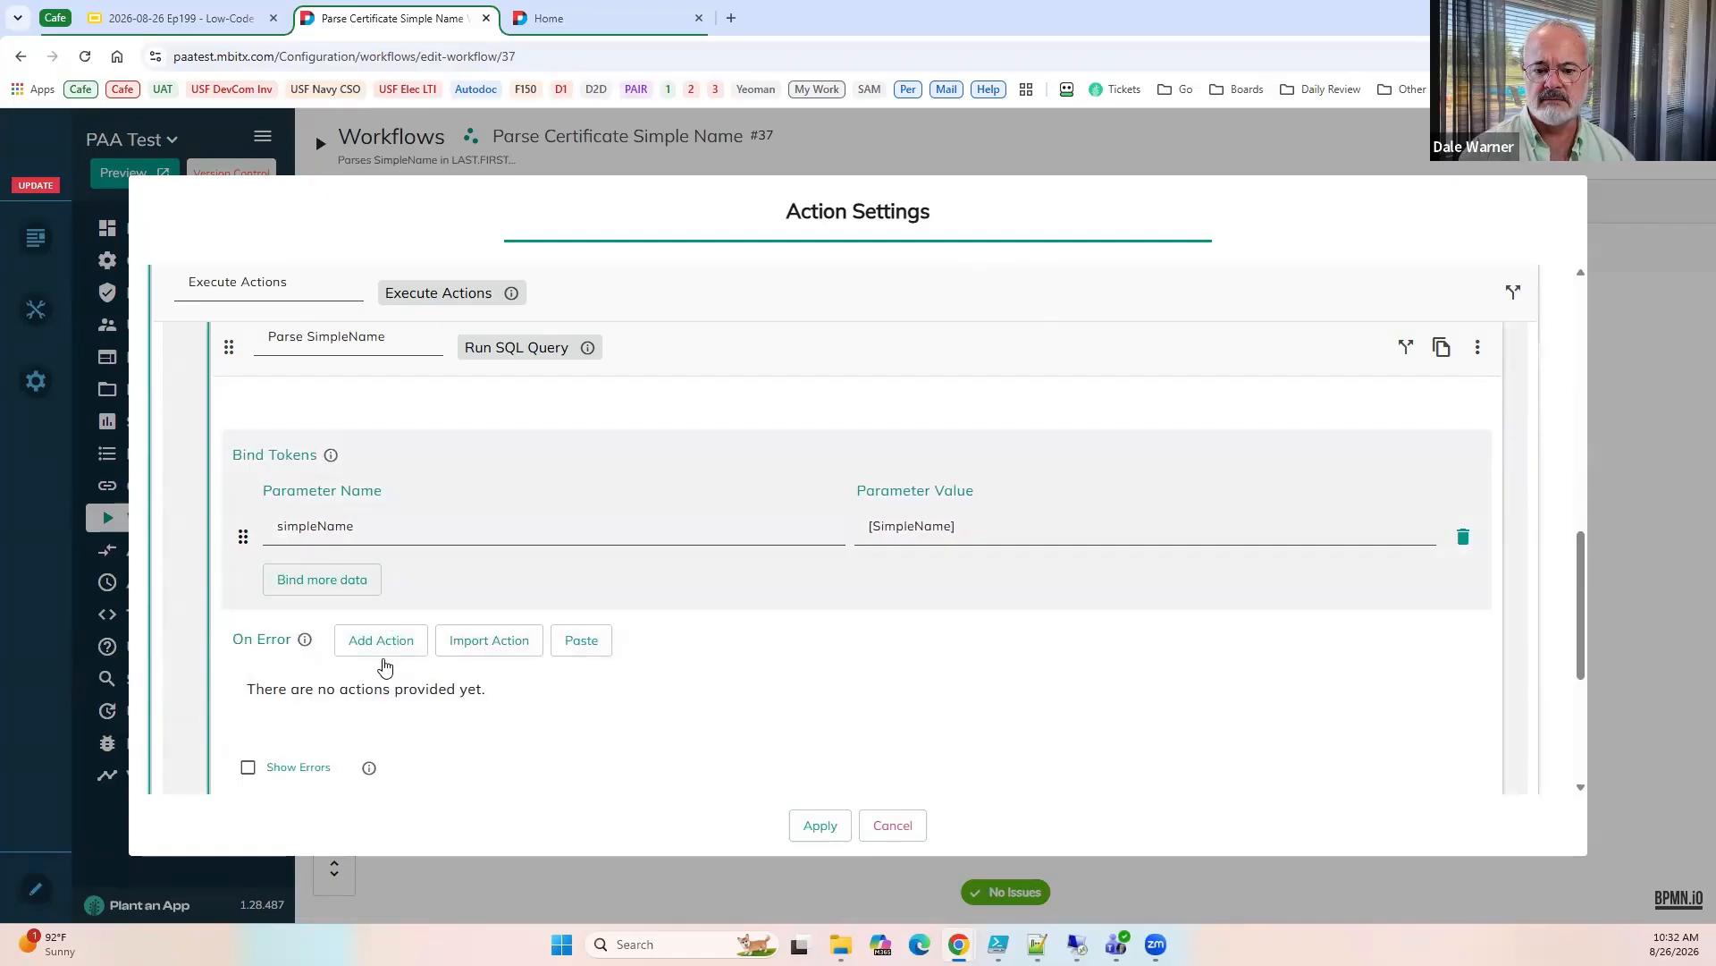
scroll(460, 590, up, 2)
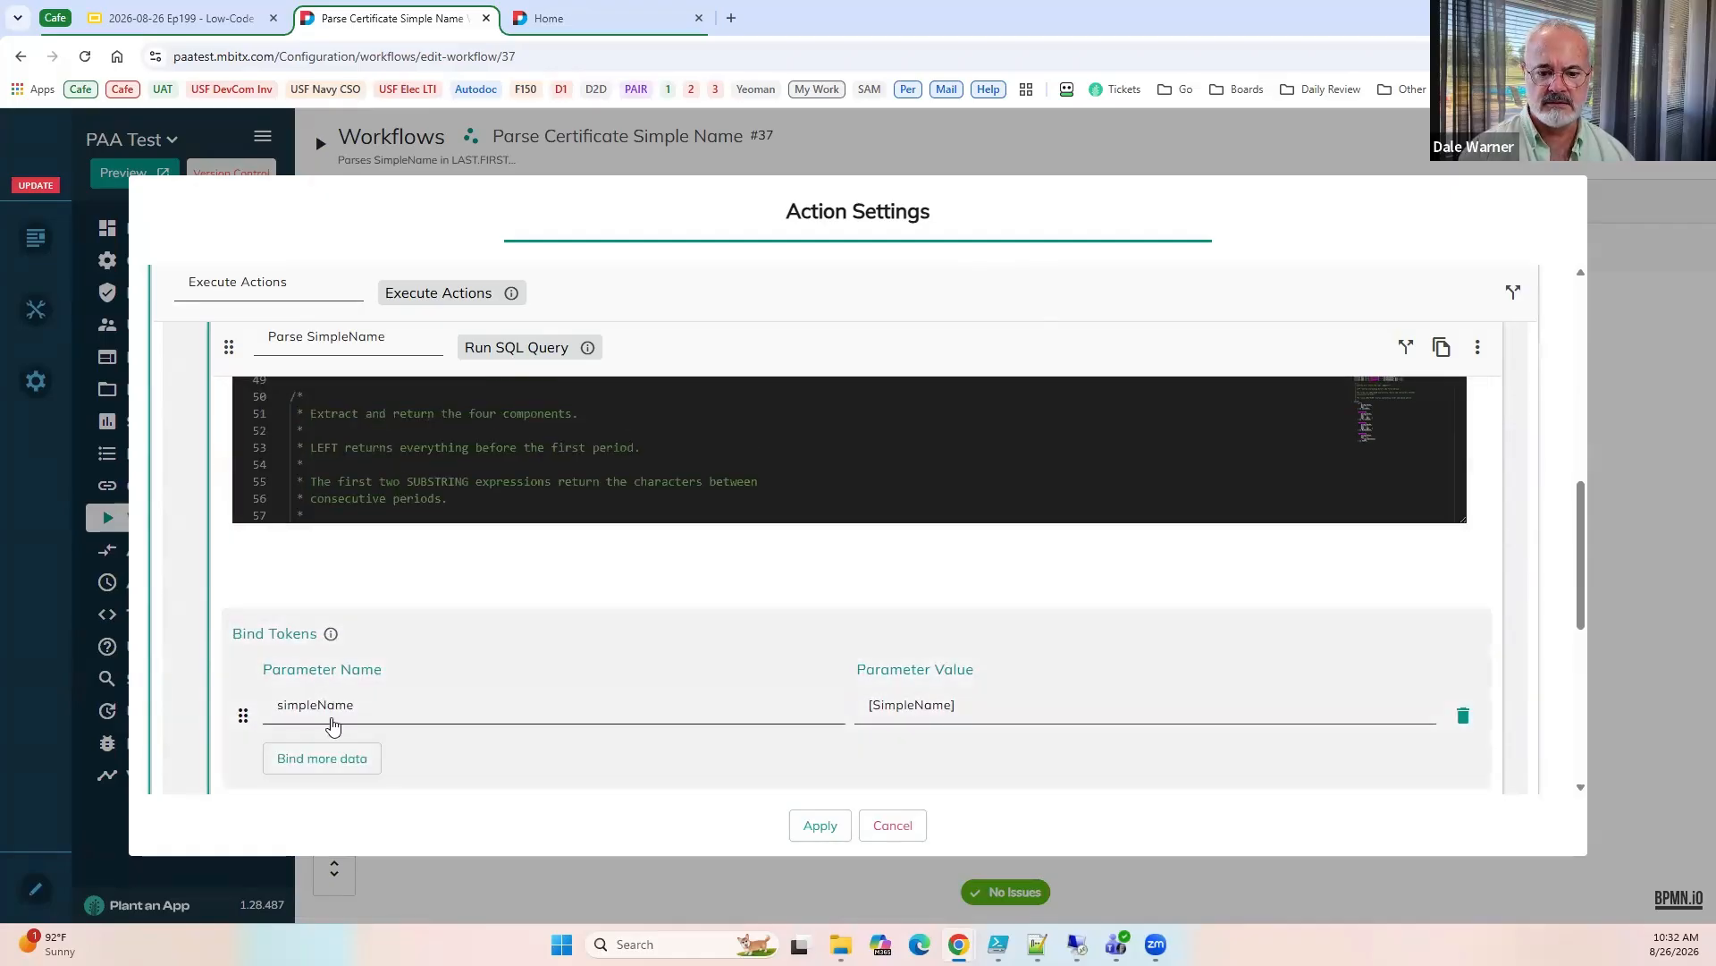
scroll(331, 720, down, 2)
scroll(331, 717, down, 3)
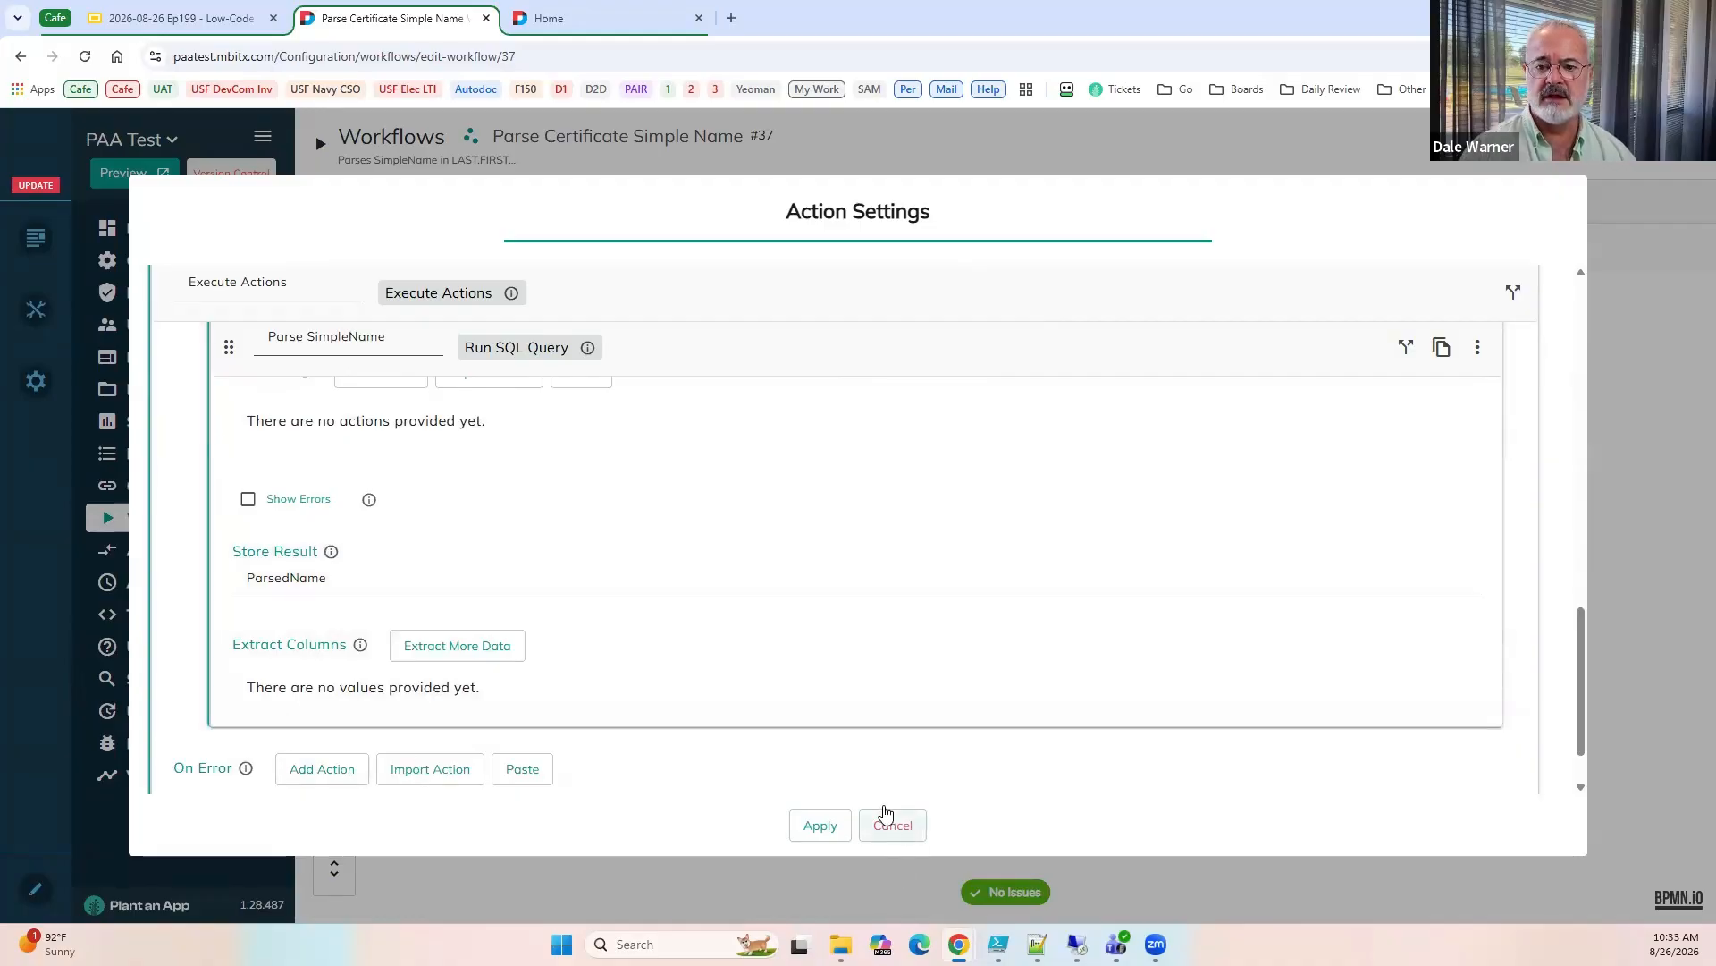
click(888, 822)
Review the workflow's output parameters and return to the workflow list without saving.
click(758, 202)
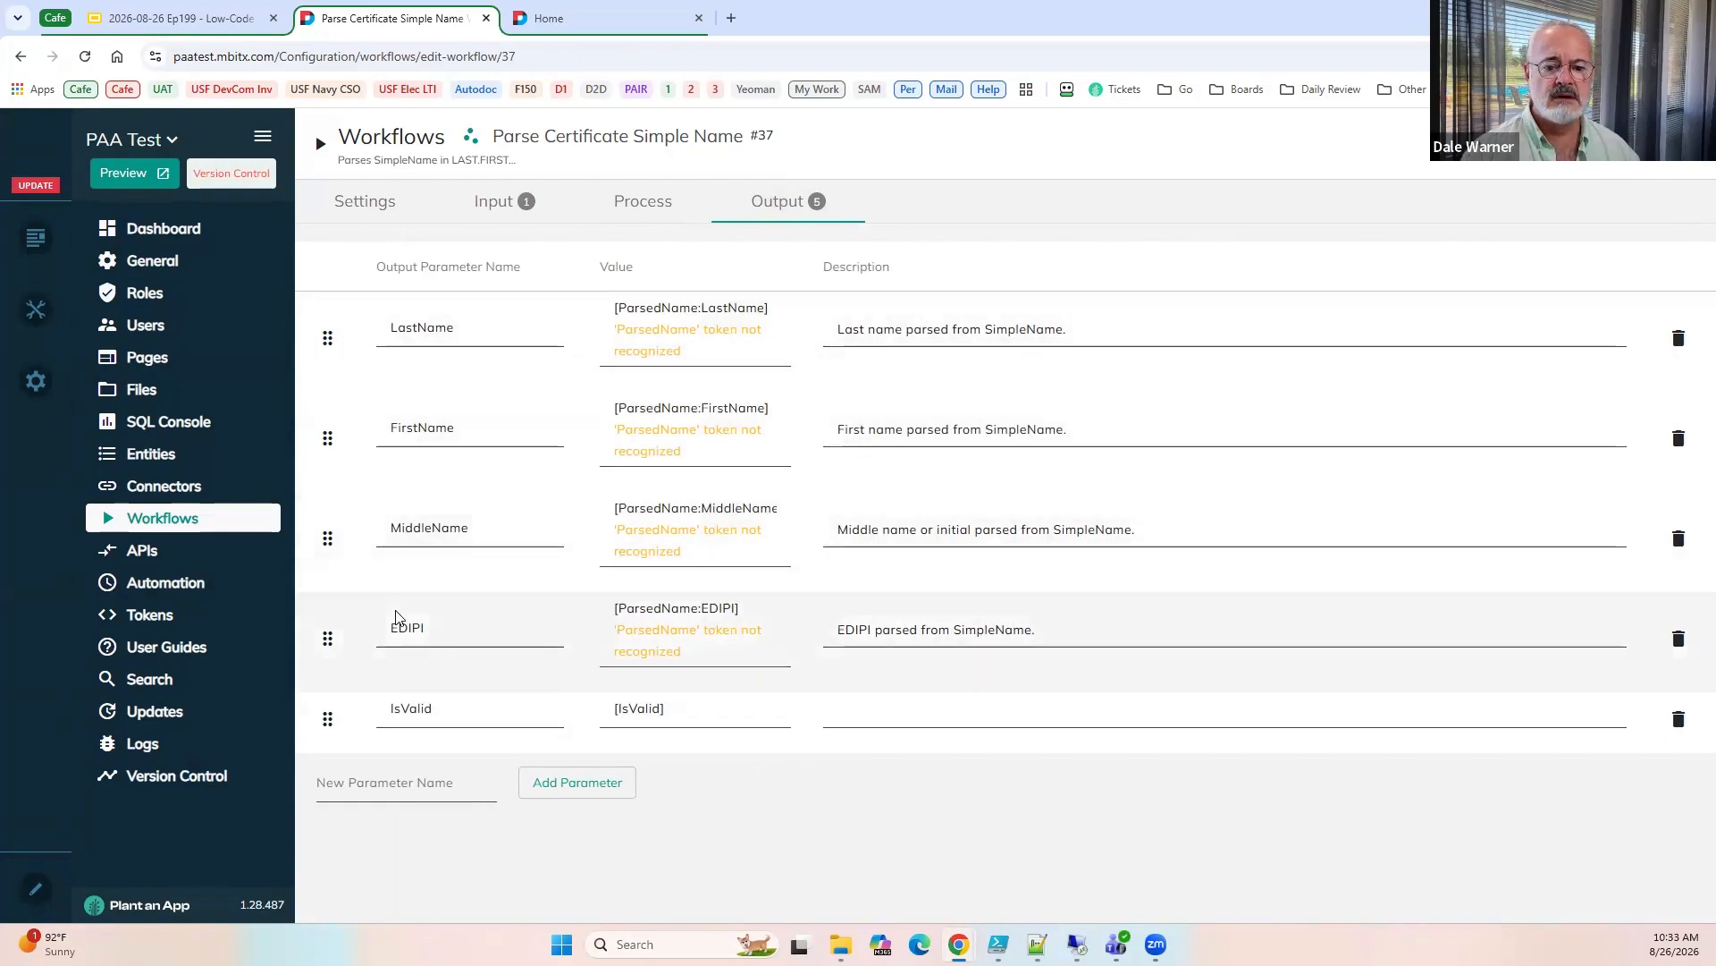
click(214, 525)
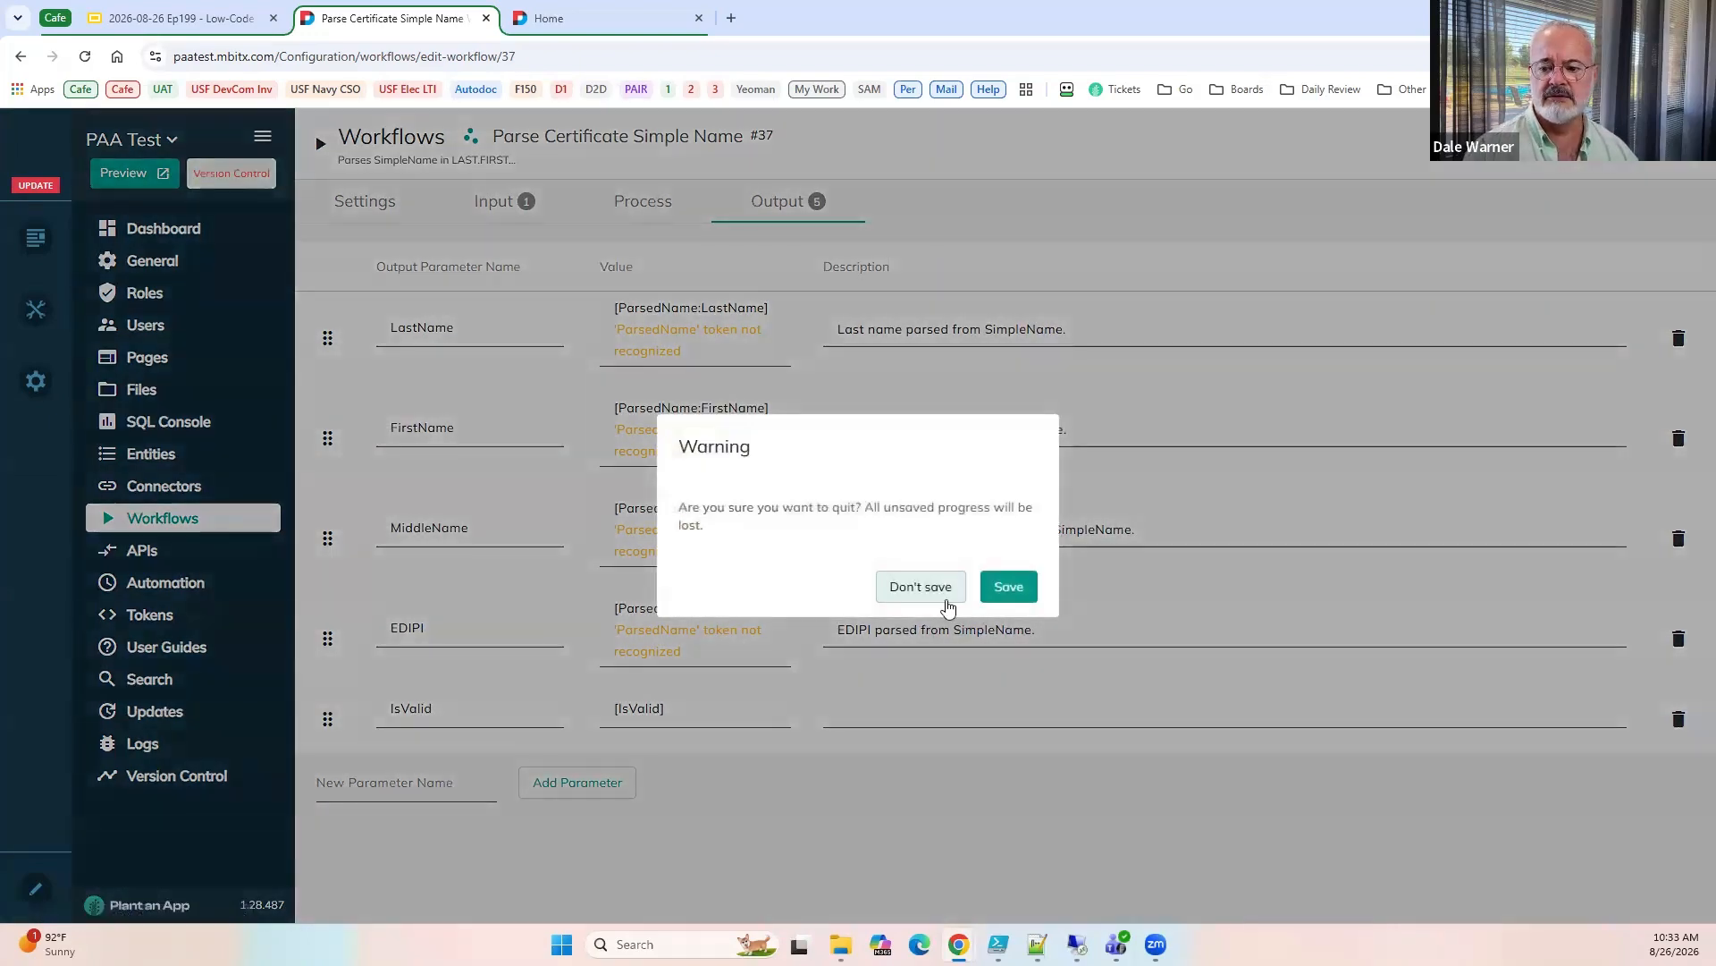
click(917, 590)
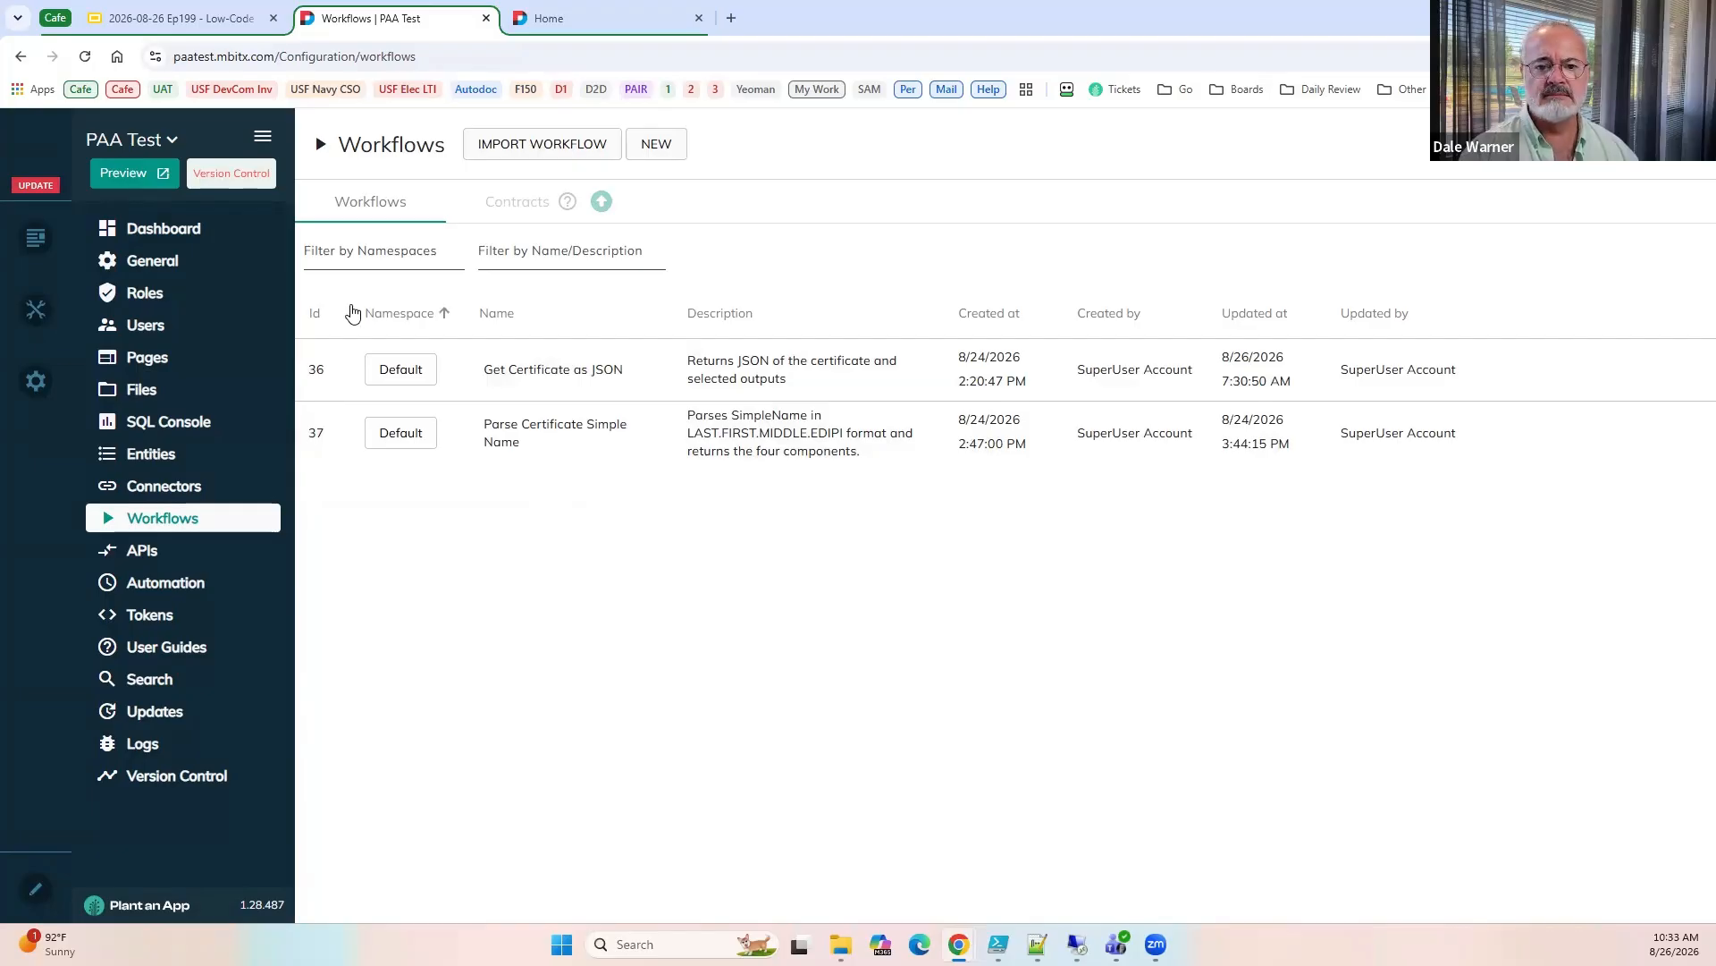
Switch to the Google Slides presentation and show slide 38, Calling Workflows and Mapping Data to Fields, with a brief look at slide 39.
click(234, 18)
scroll(182, 694, down, 3)
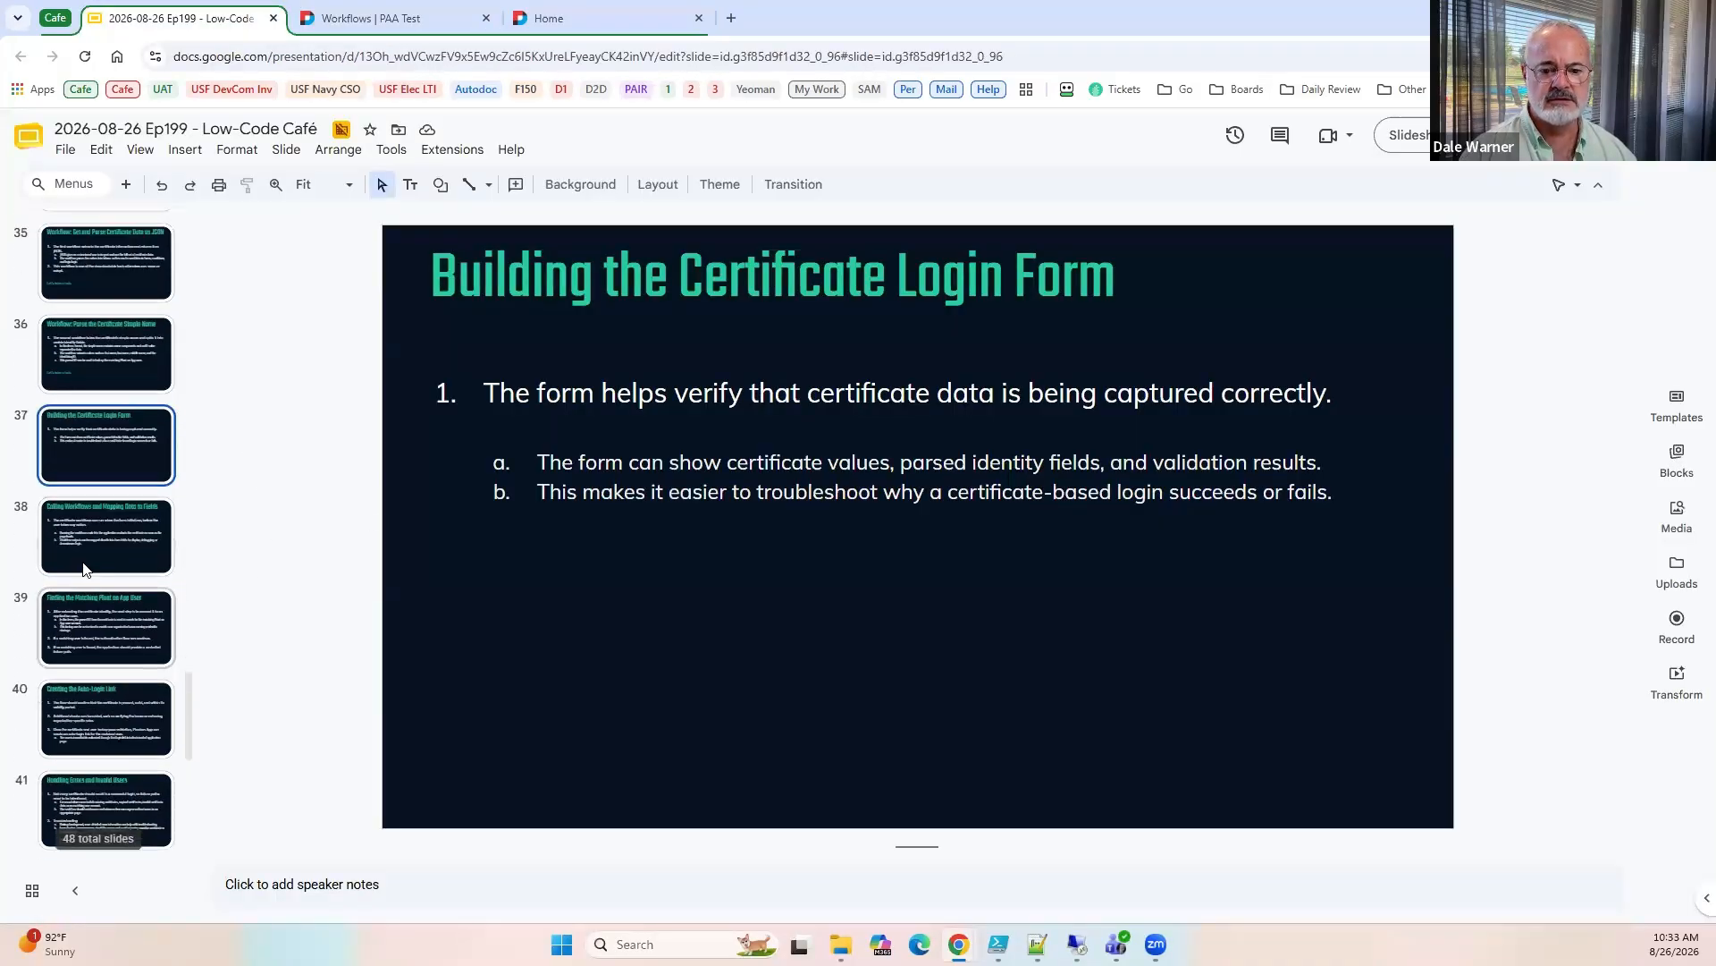
click(98, 568)
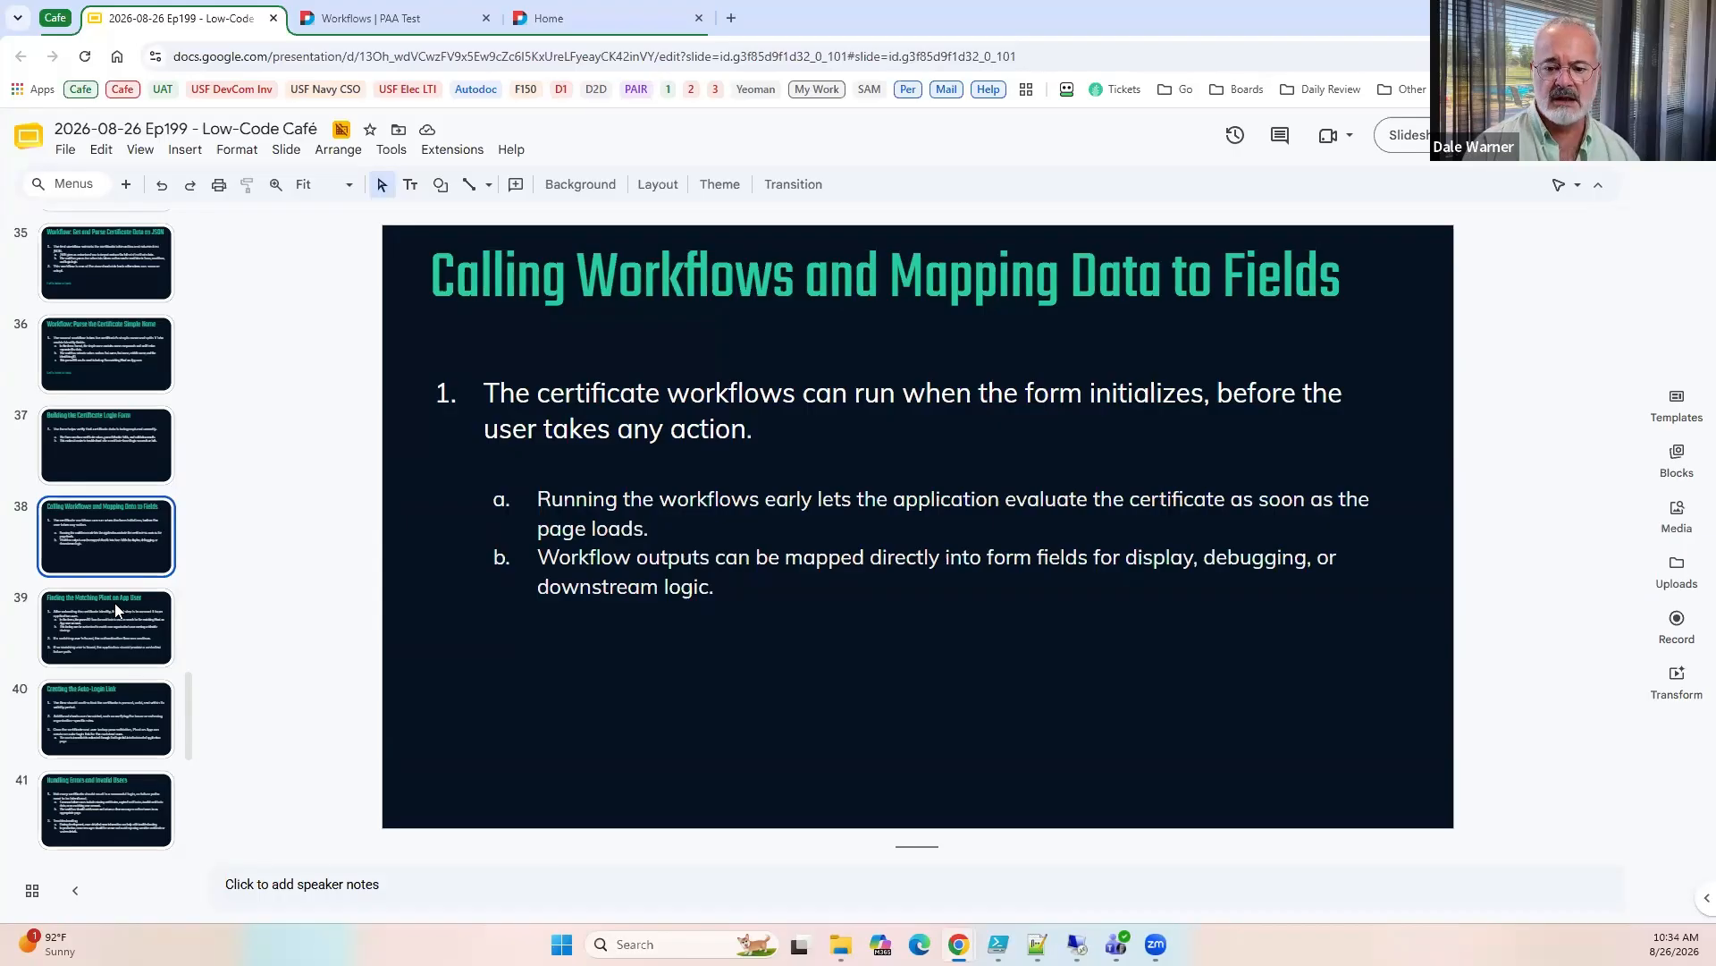
click(113, 616)
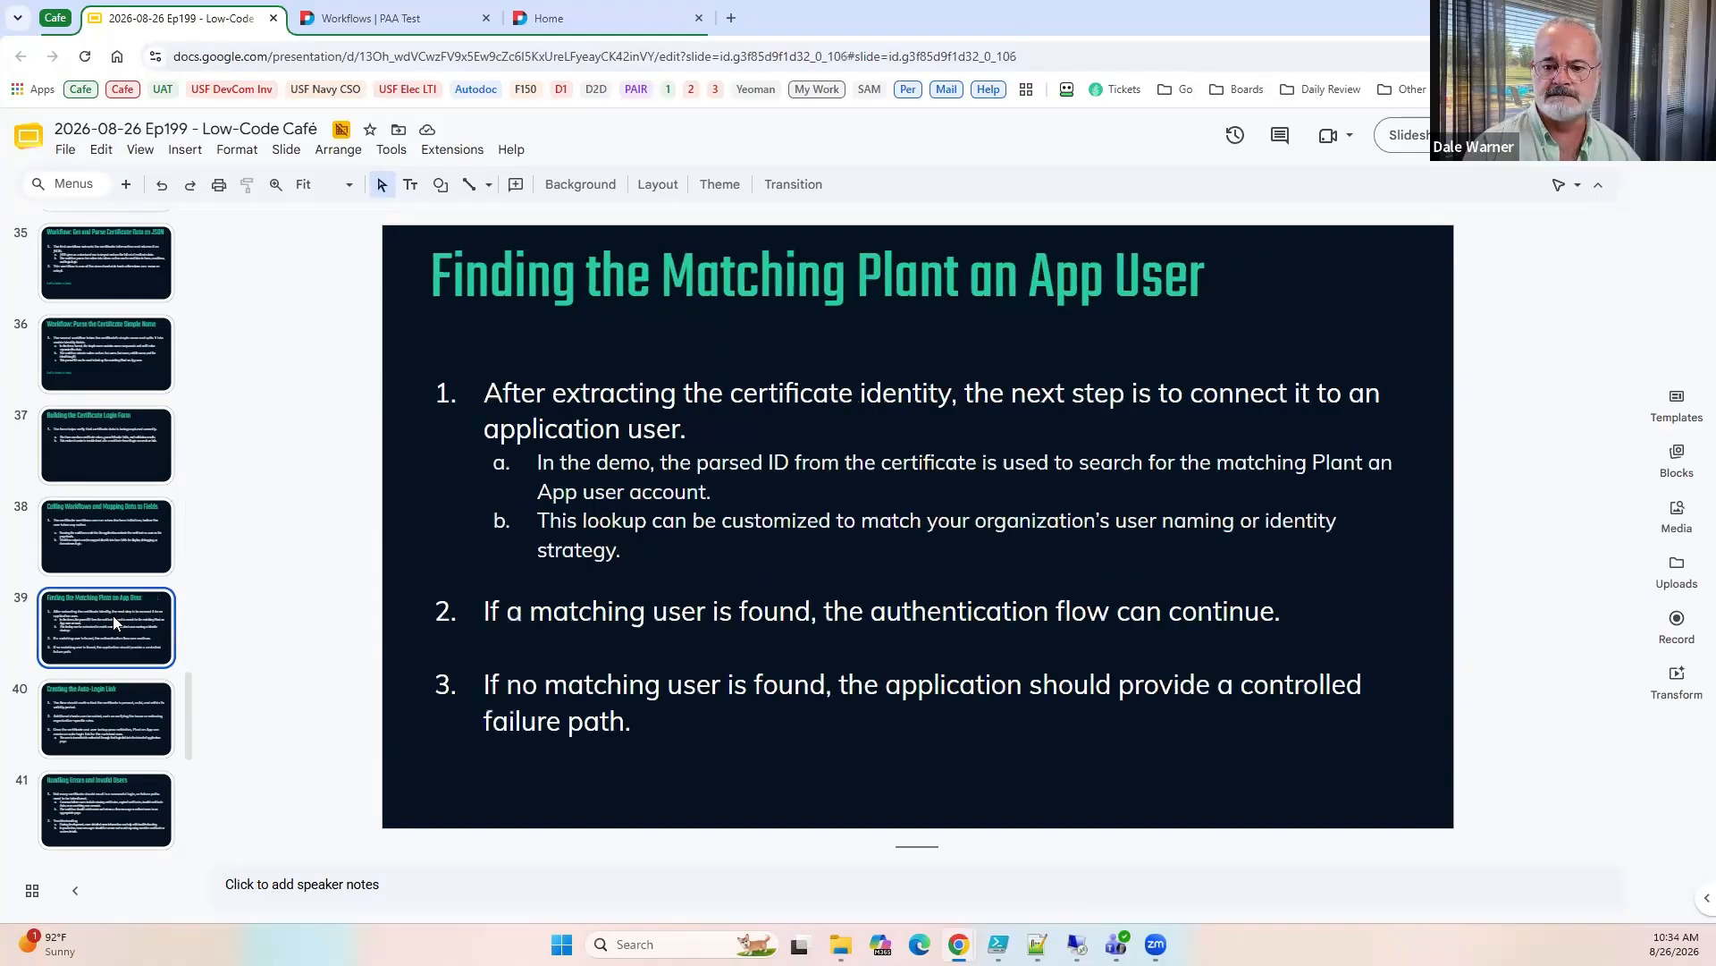
click(116, 552)
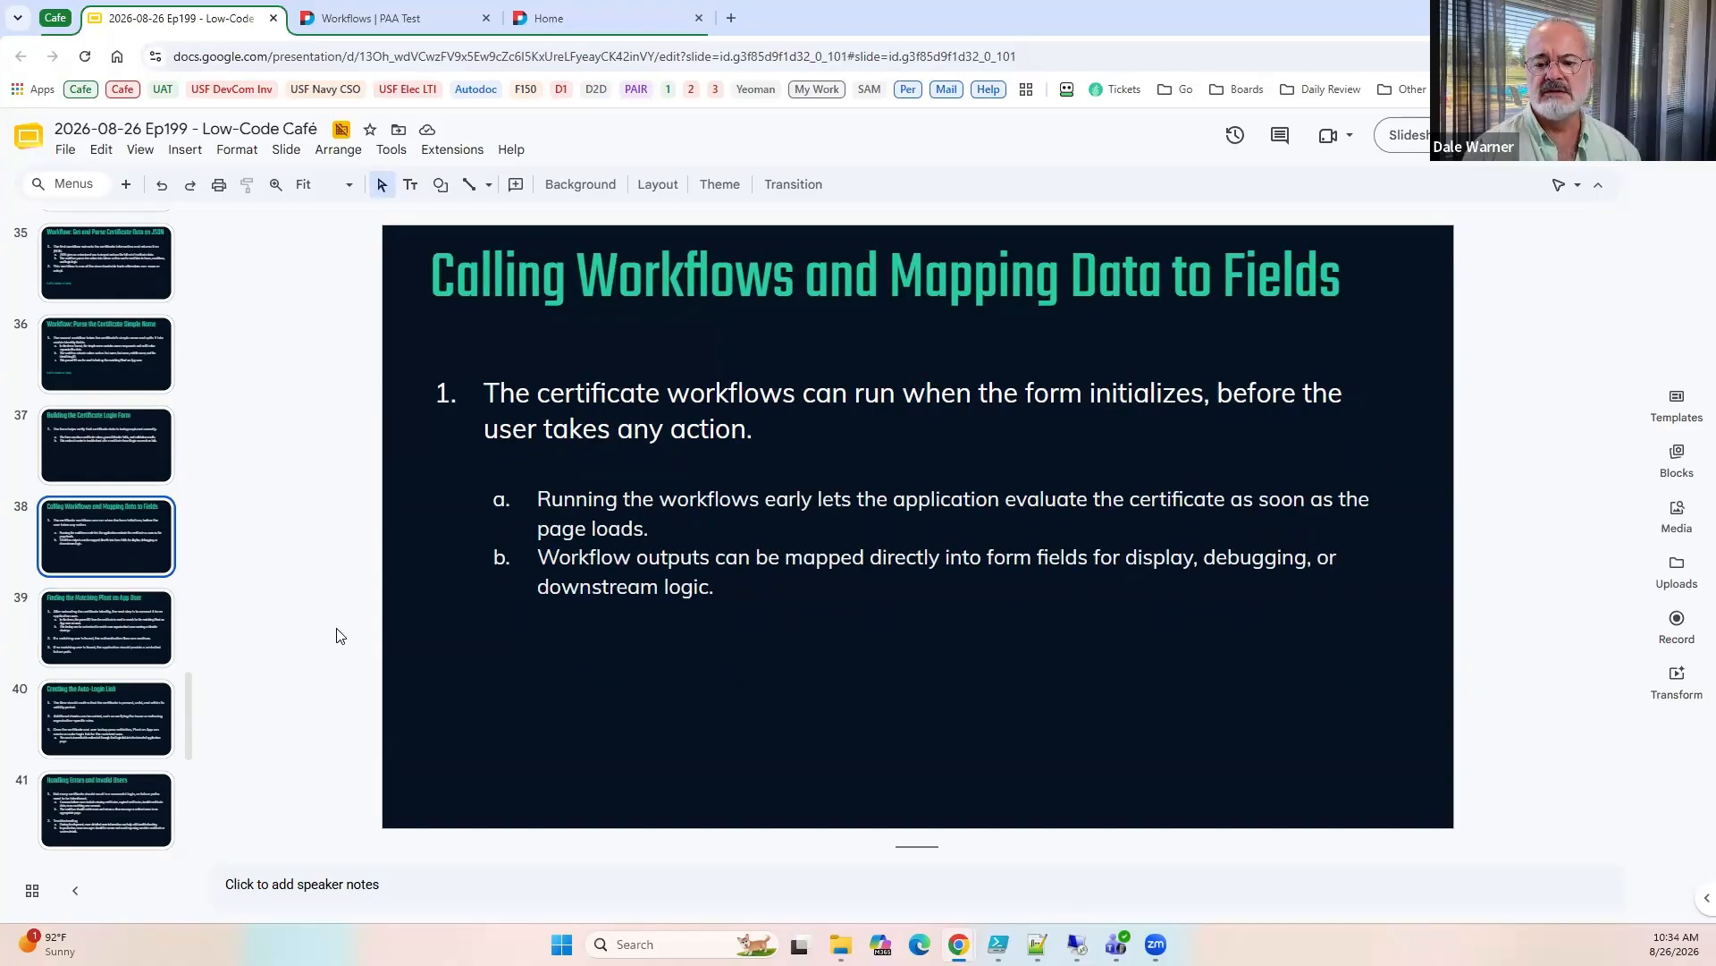
Switch to the site's Home page and start a new standard page named AutoLogin.
click(556, 19)
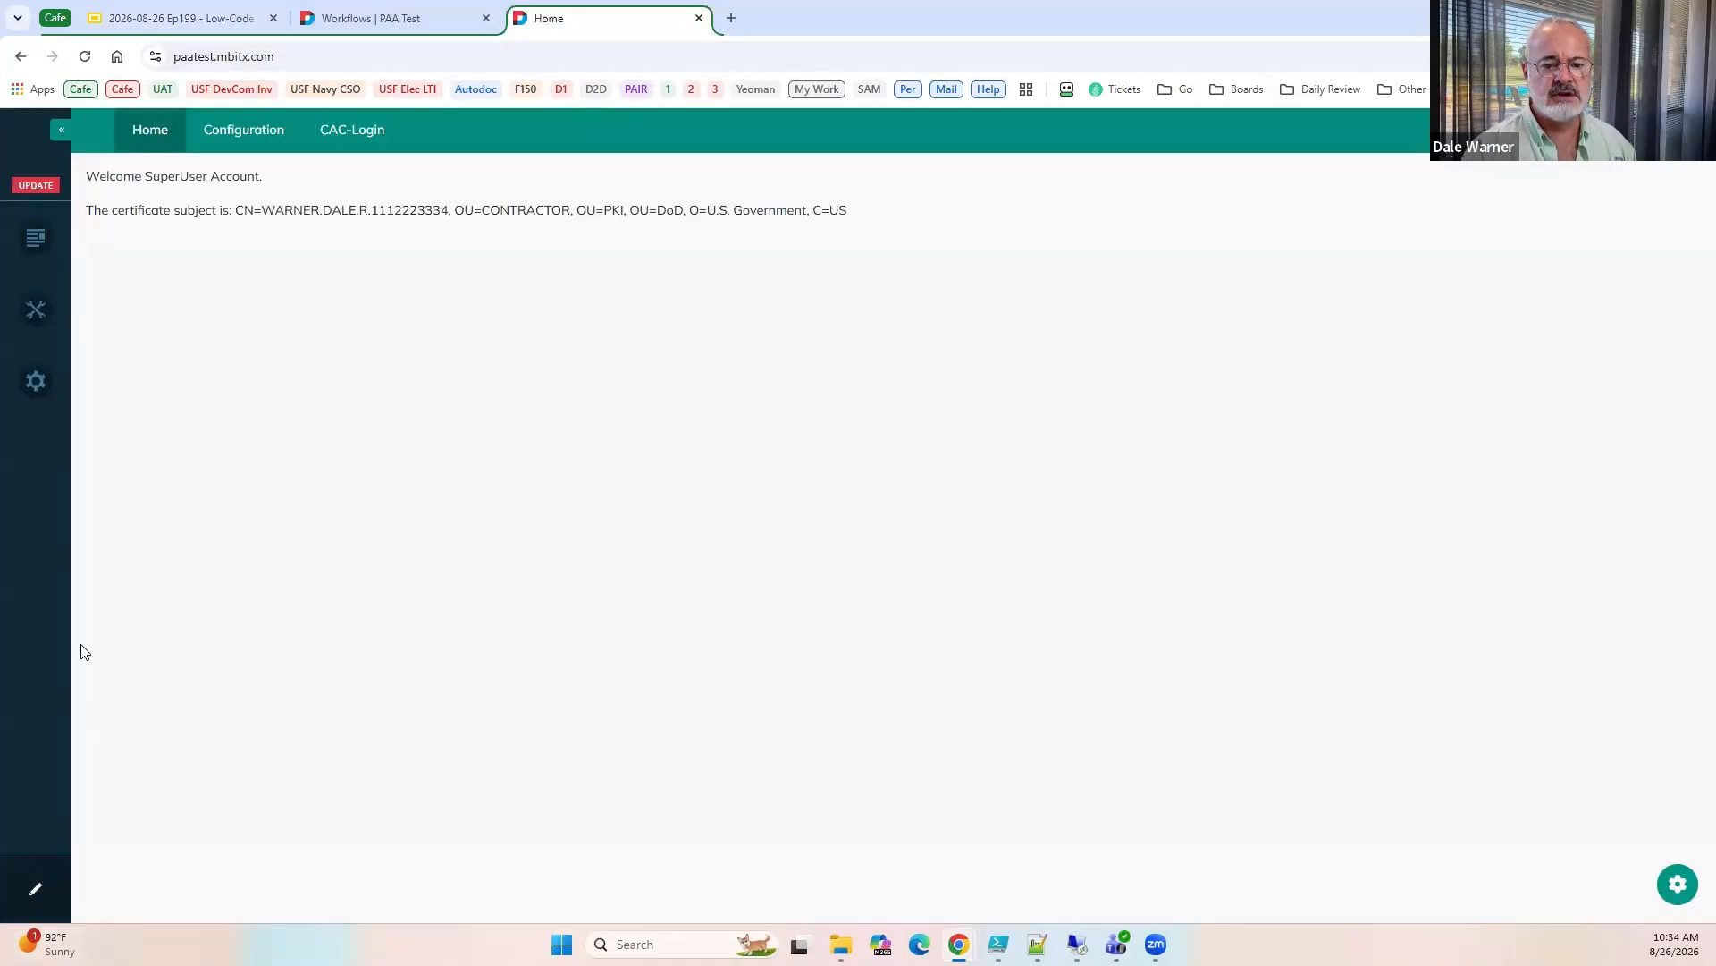
mouse_move(30, 384)
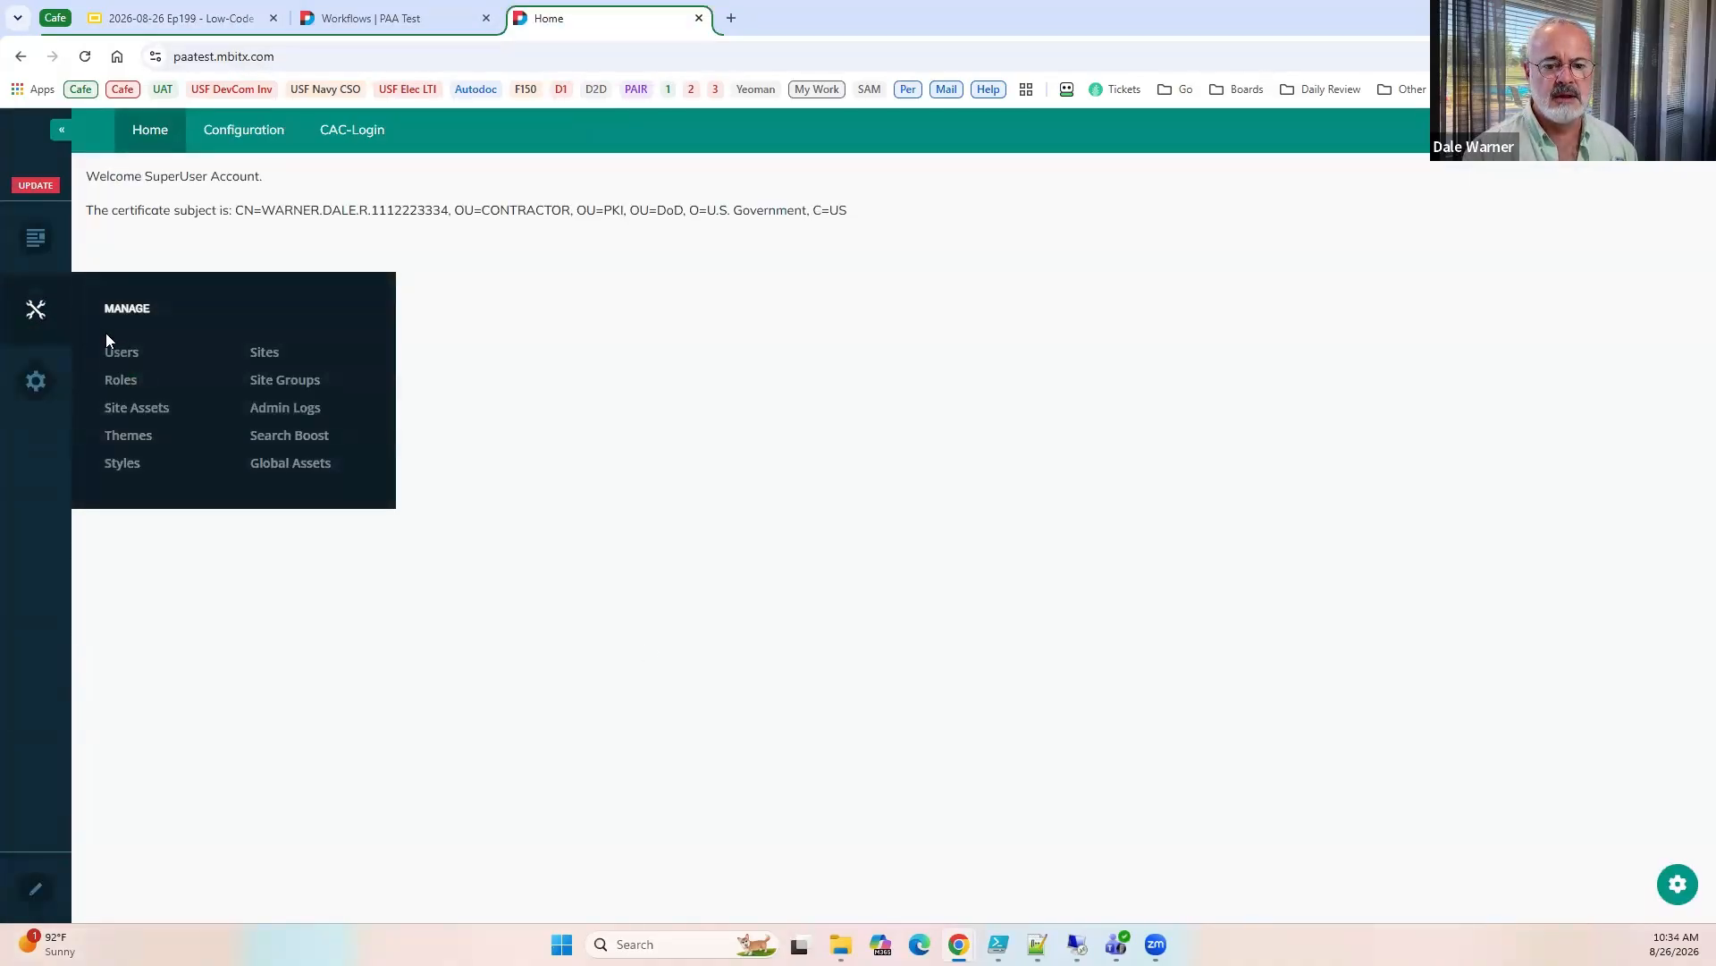
mouse_move(40, 239)
click(123, 283)
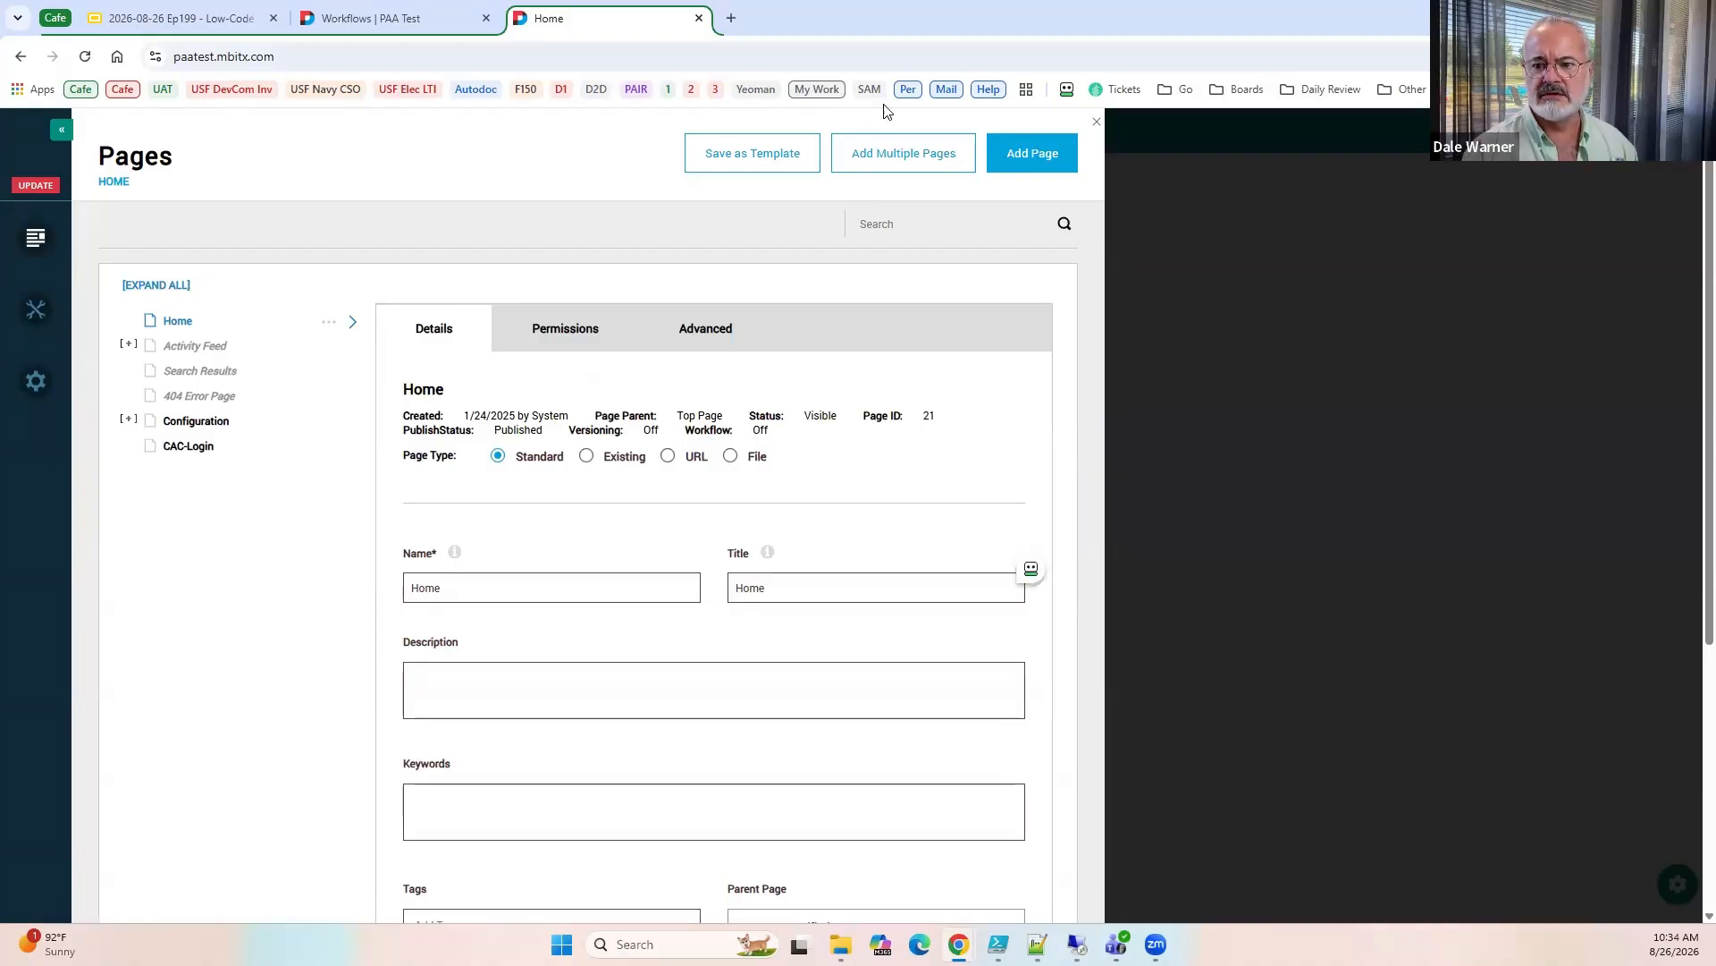
click(1048, 160)
click(474, 574)
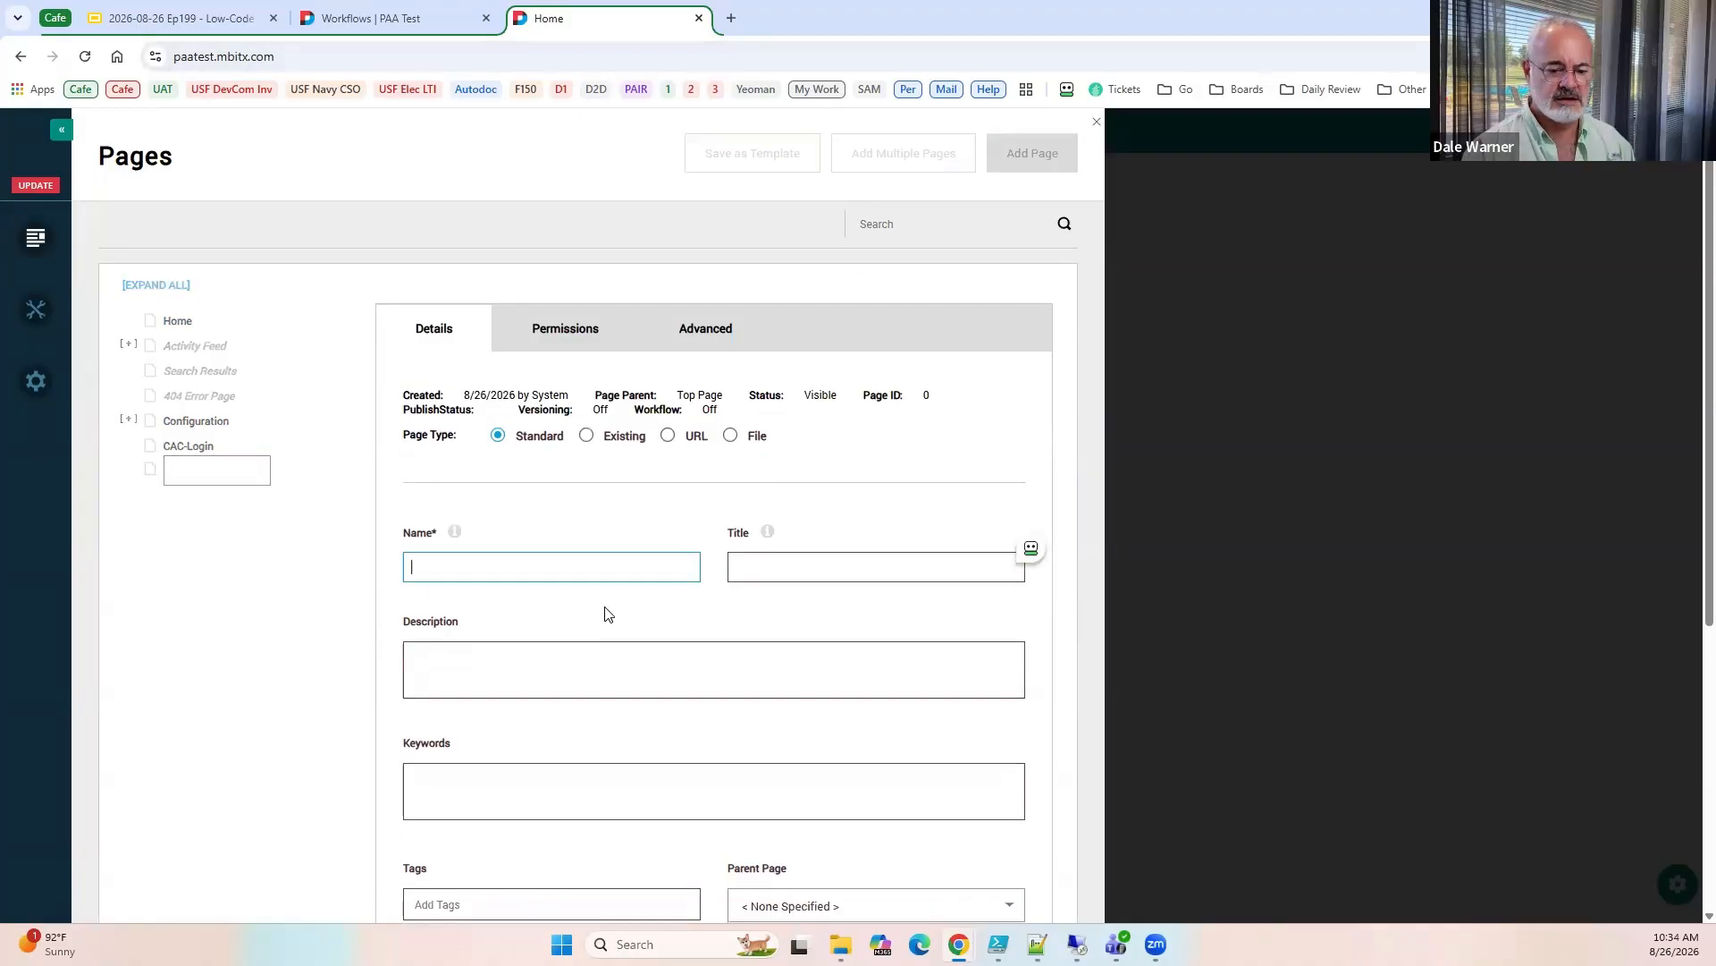
text(AutoLogin)
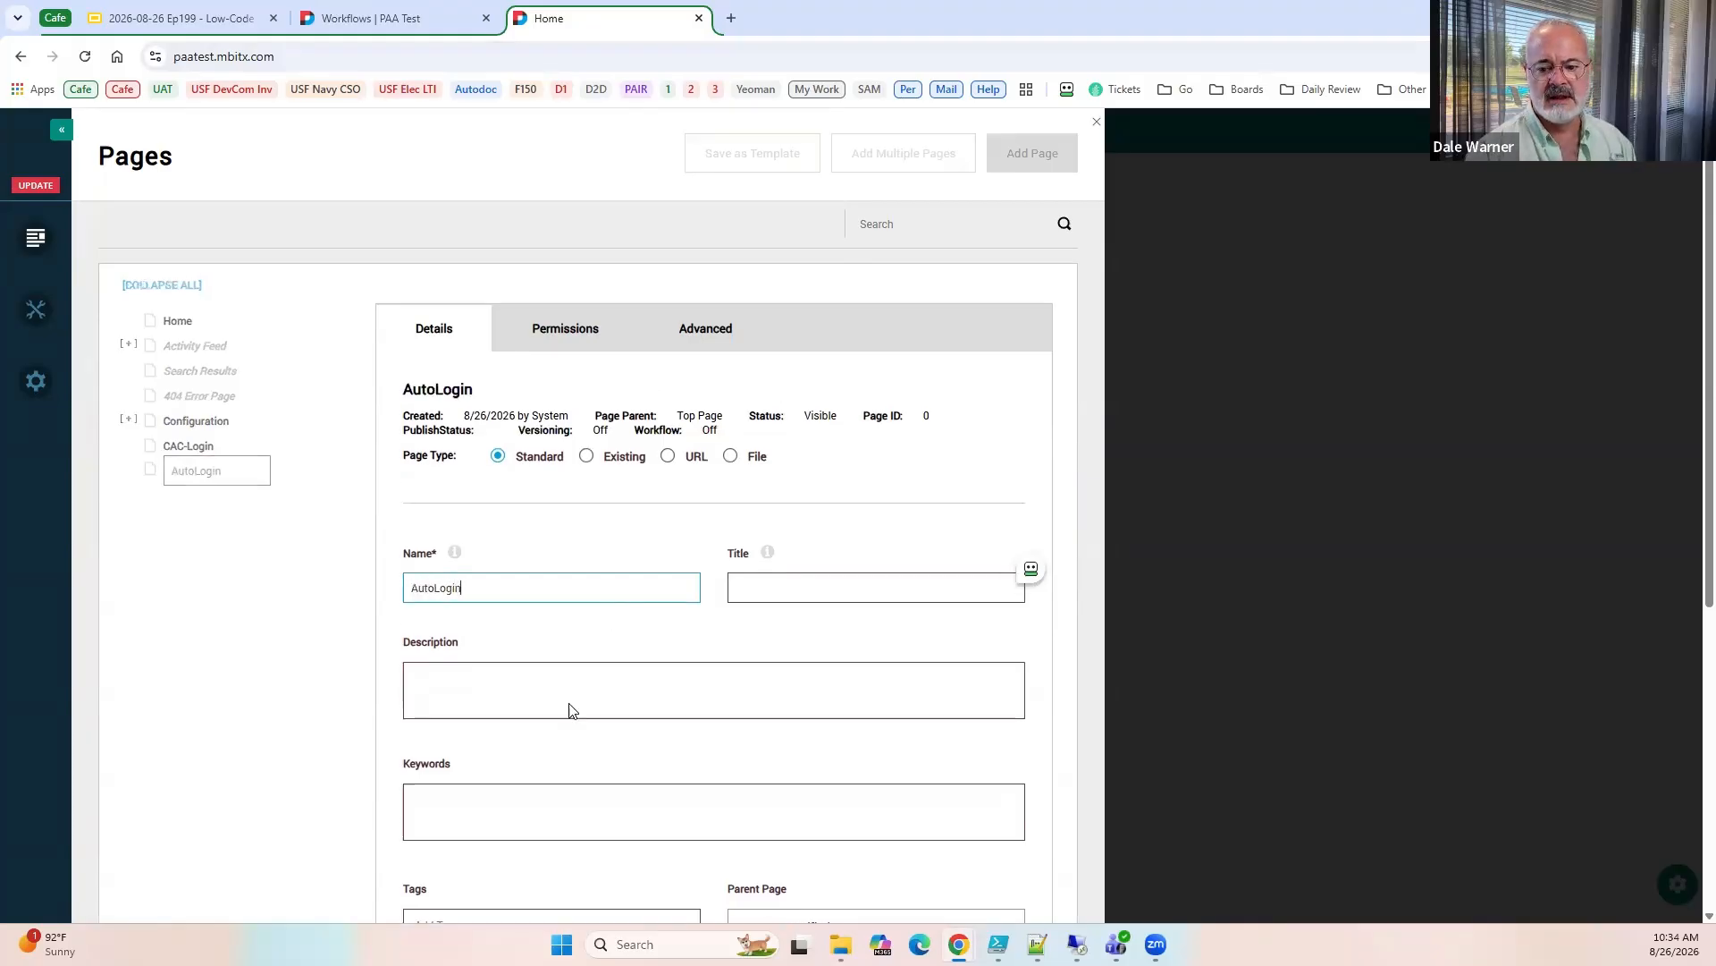
scroll(576, 742, down, 5)
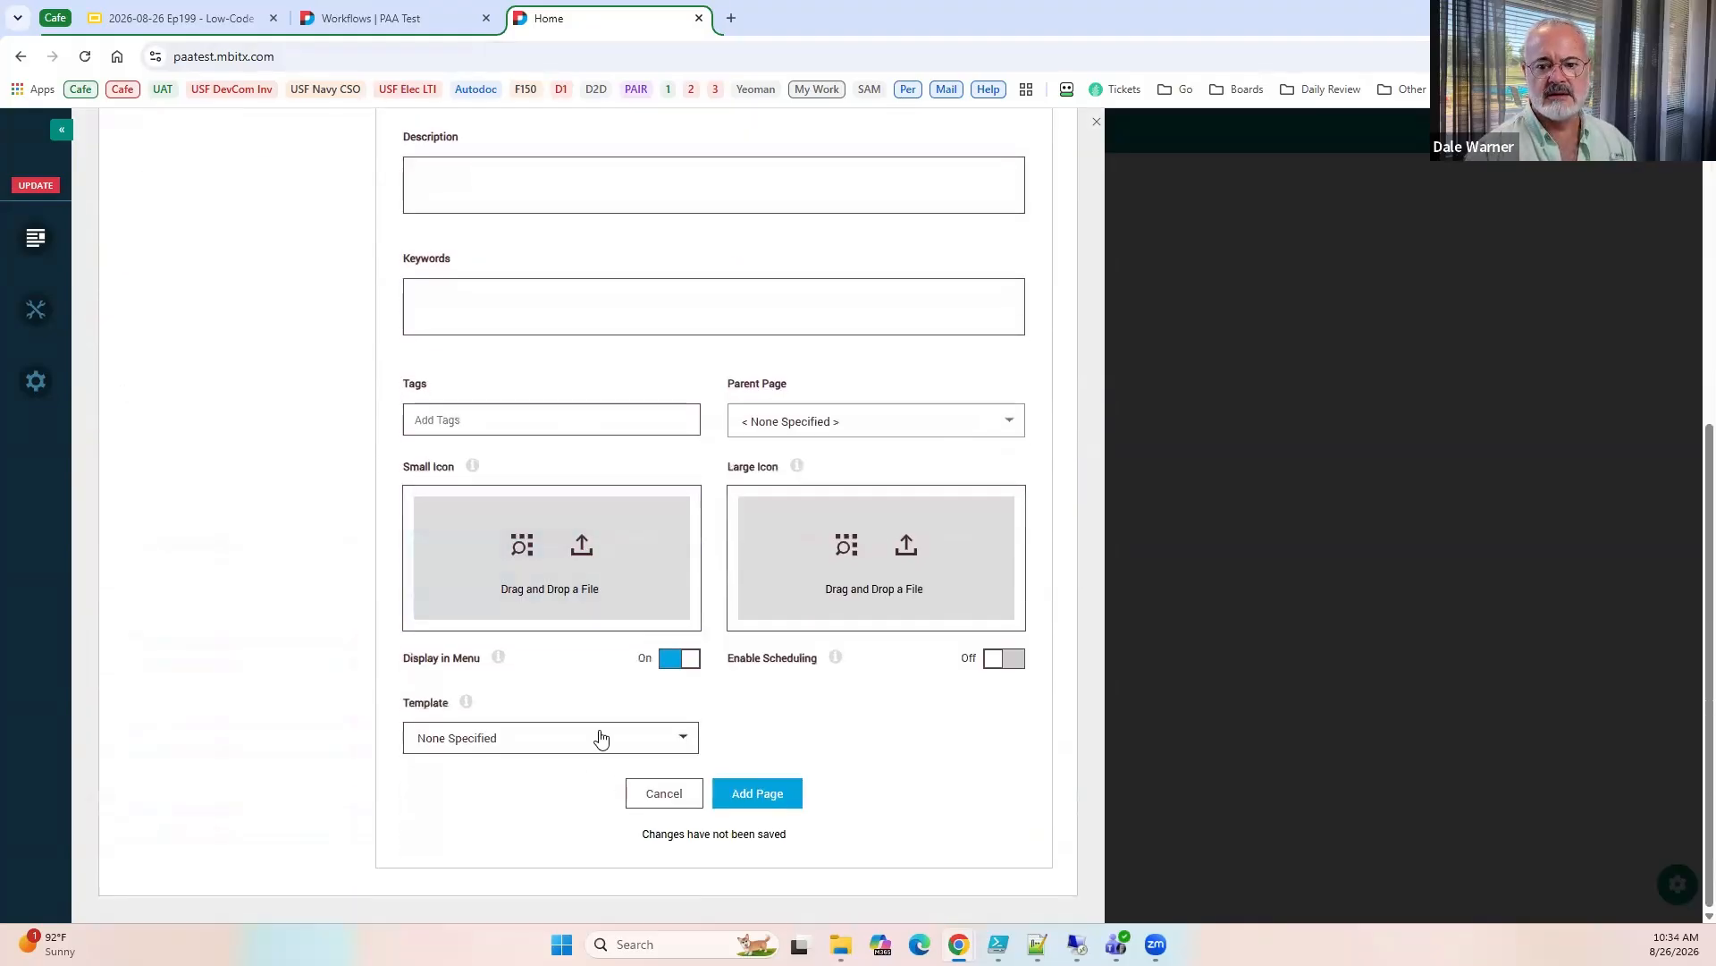
scroll(594, 736, up, 5)
Check the new page's role permissions and try a different View setting for Registered Users.
click(550, 334)
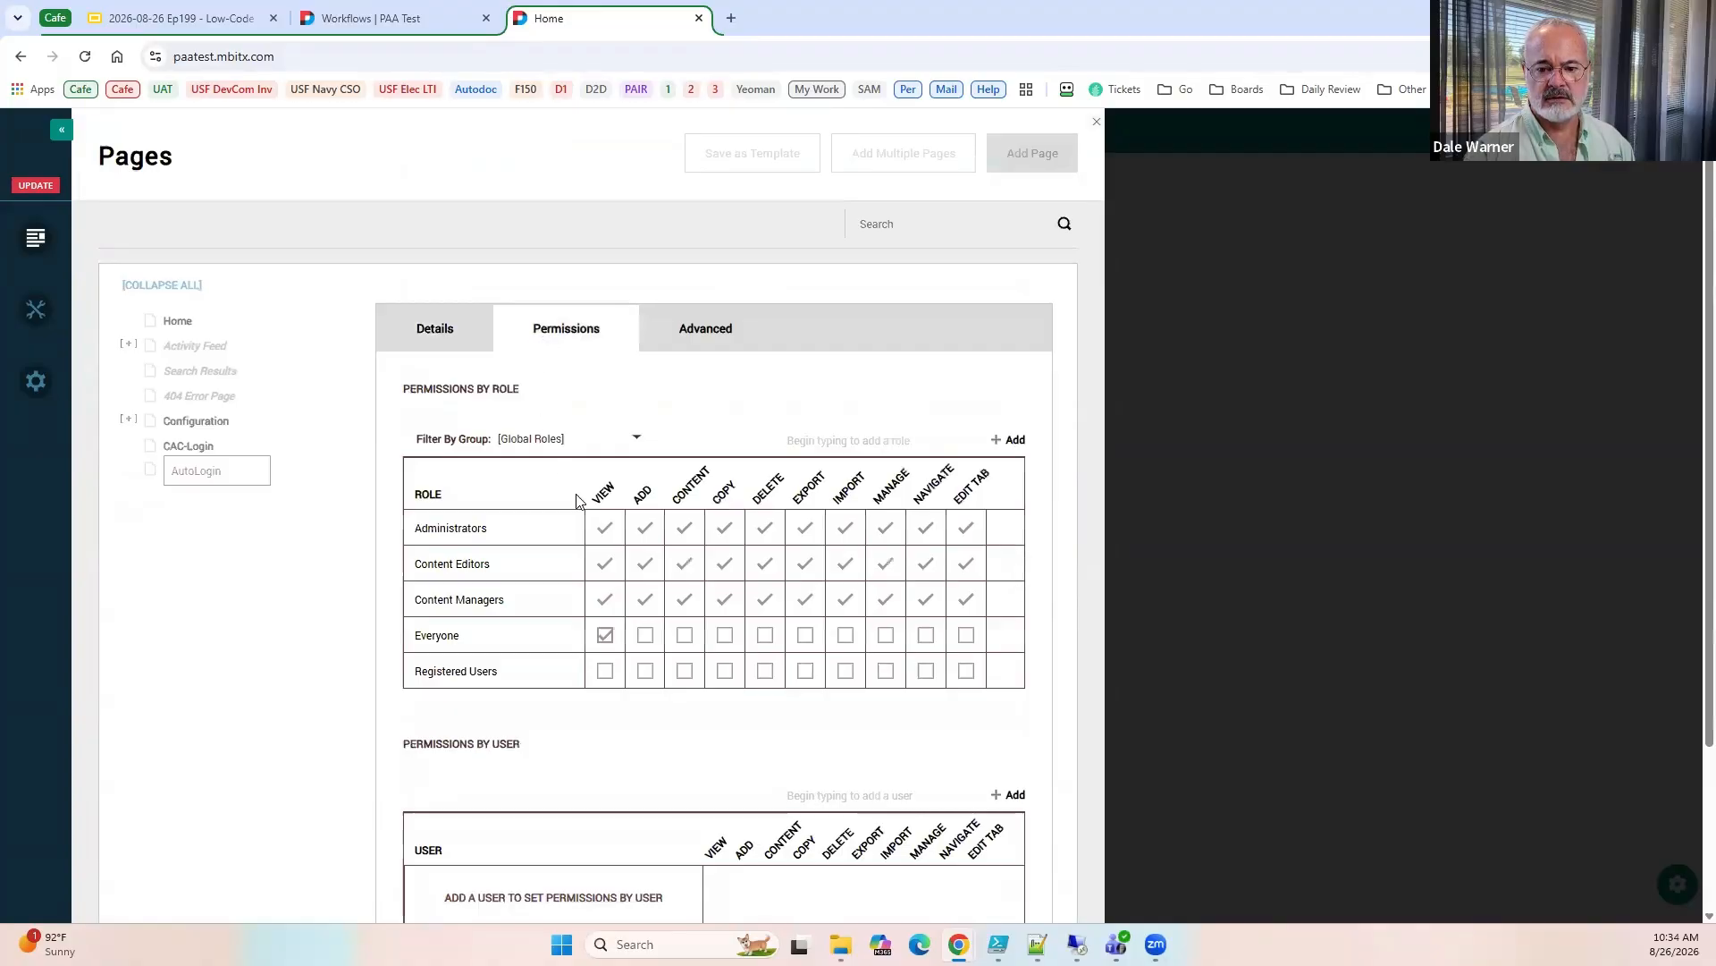
click(605, 637)
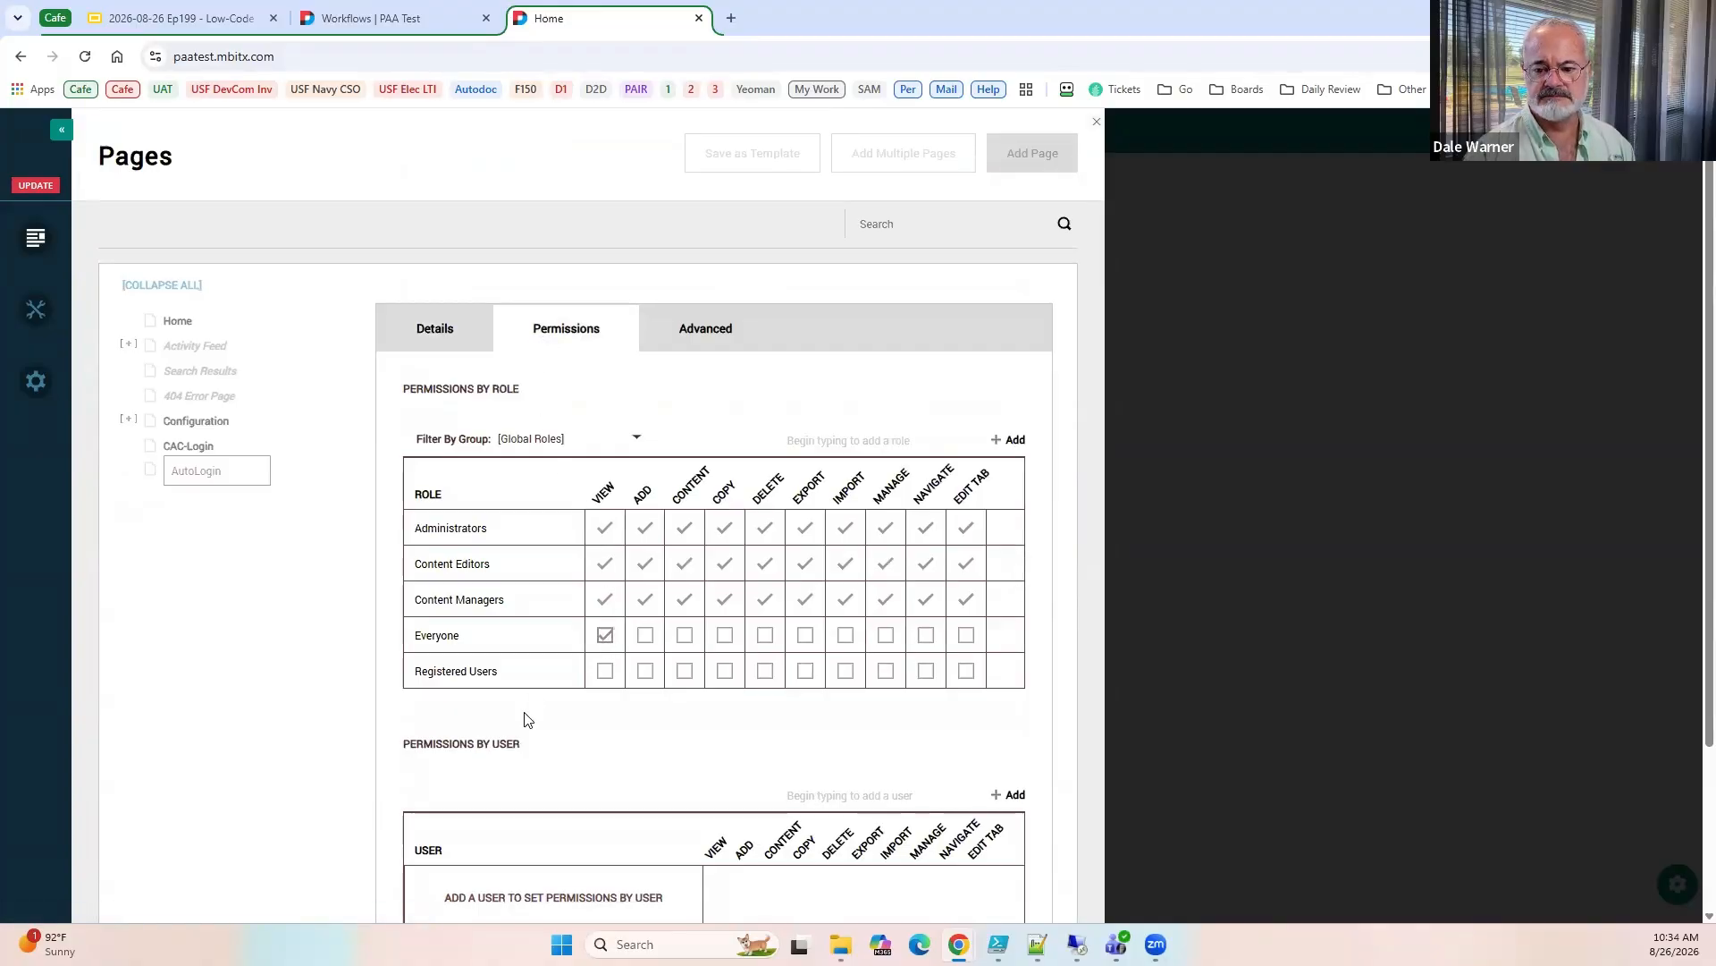
click(605, 672)
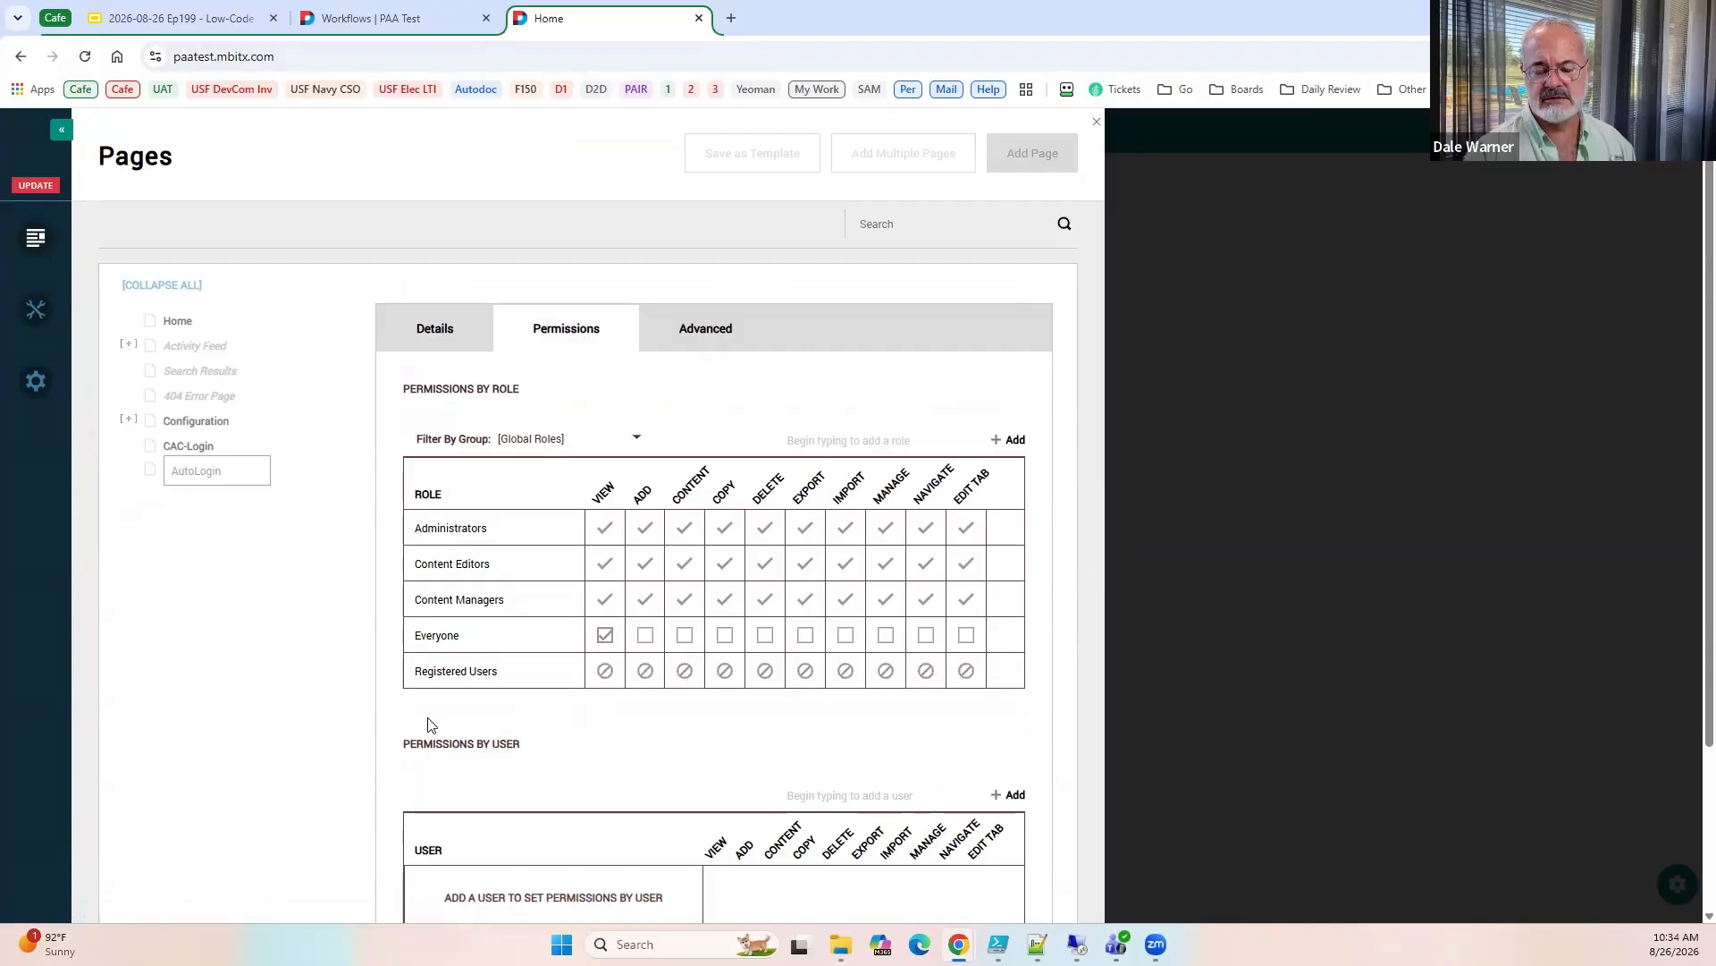
click(605, 673)
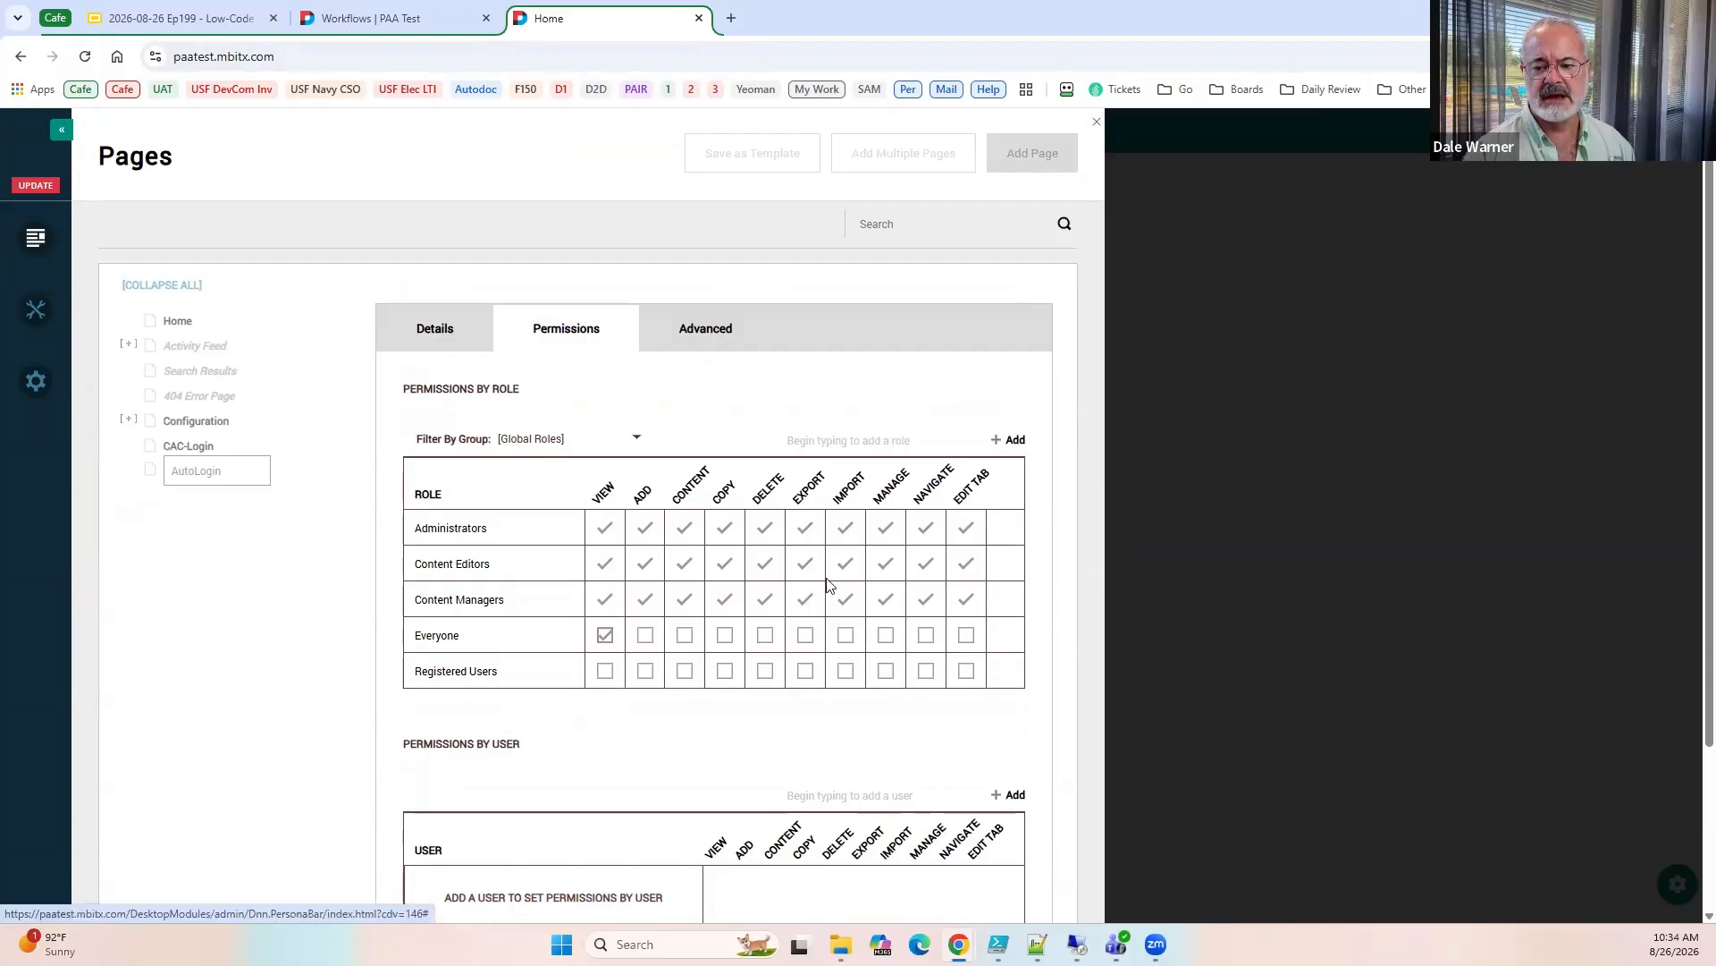
Add the AutoLogin page to the site and open it in edit mode.
scroll(905, 594, down, 2)
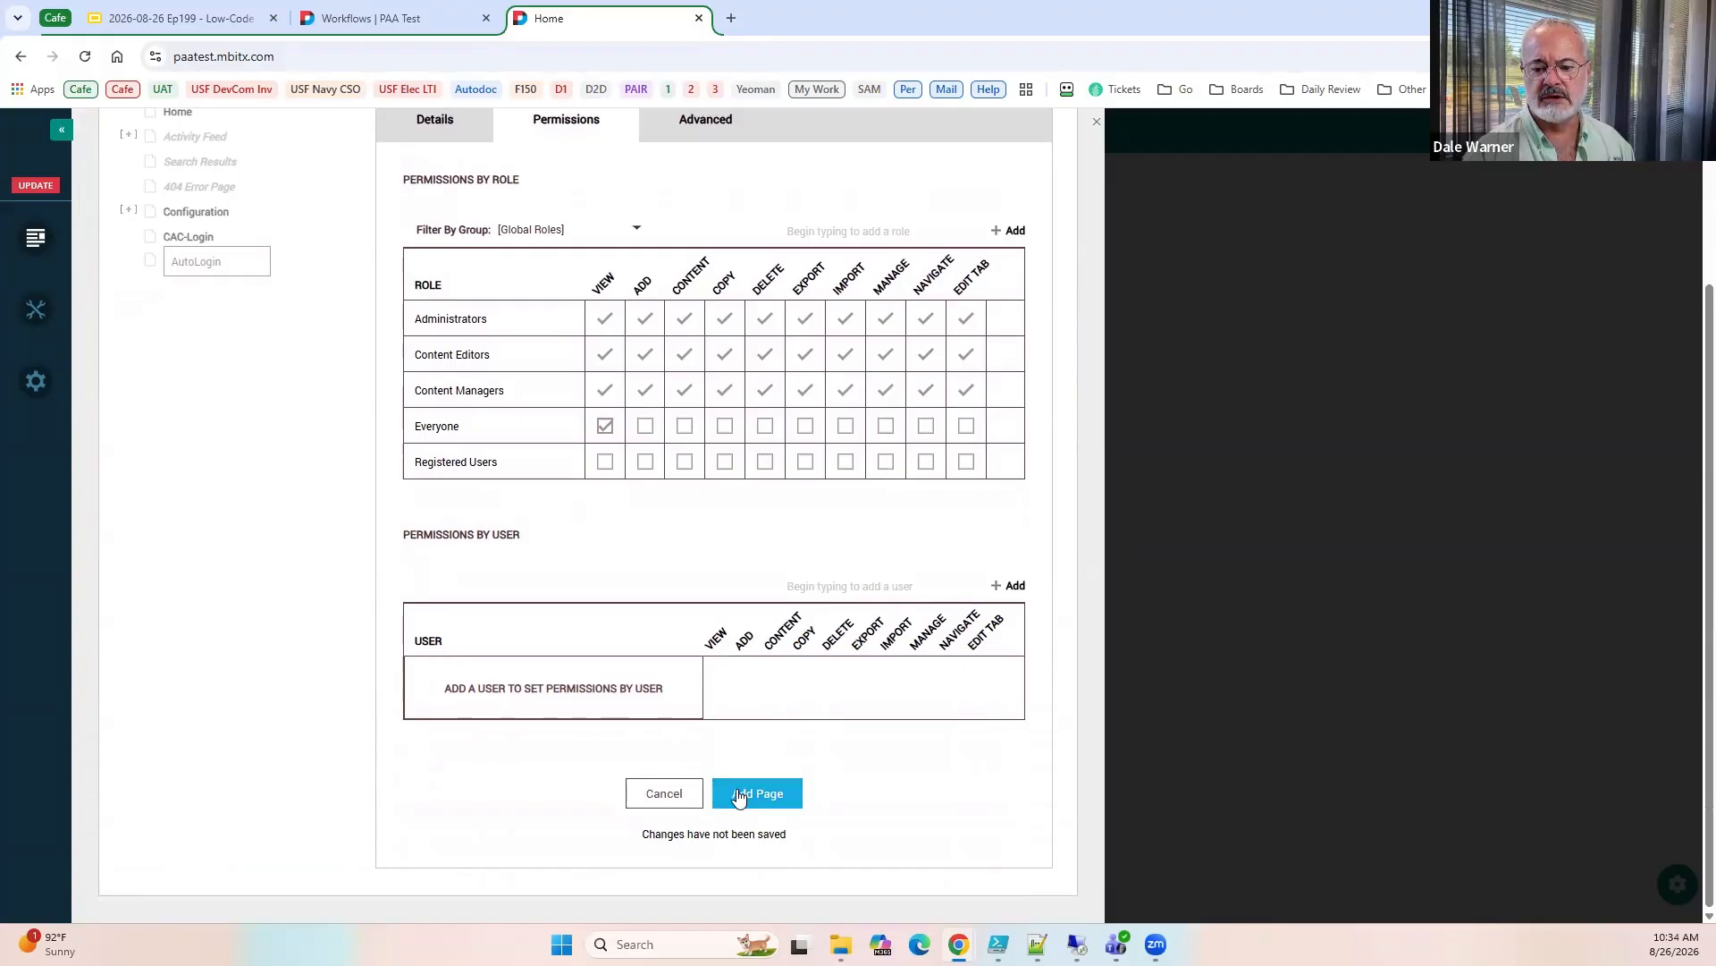
click(751, 796)
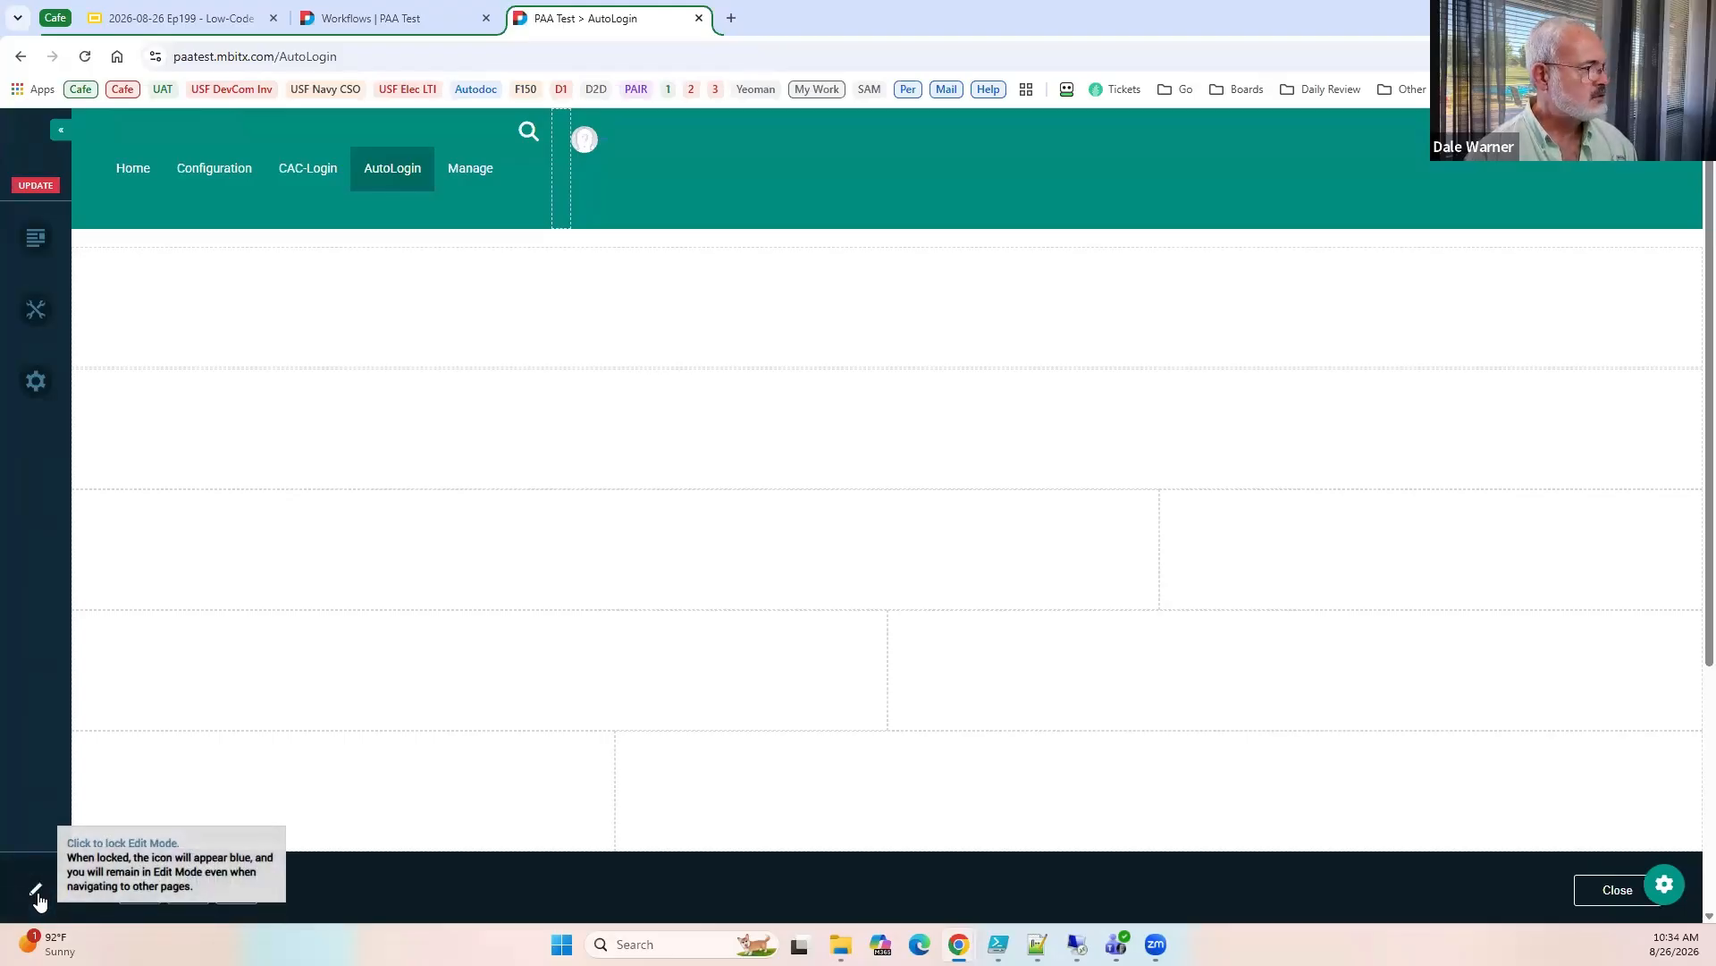
click(40, 894)
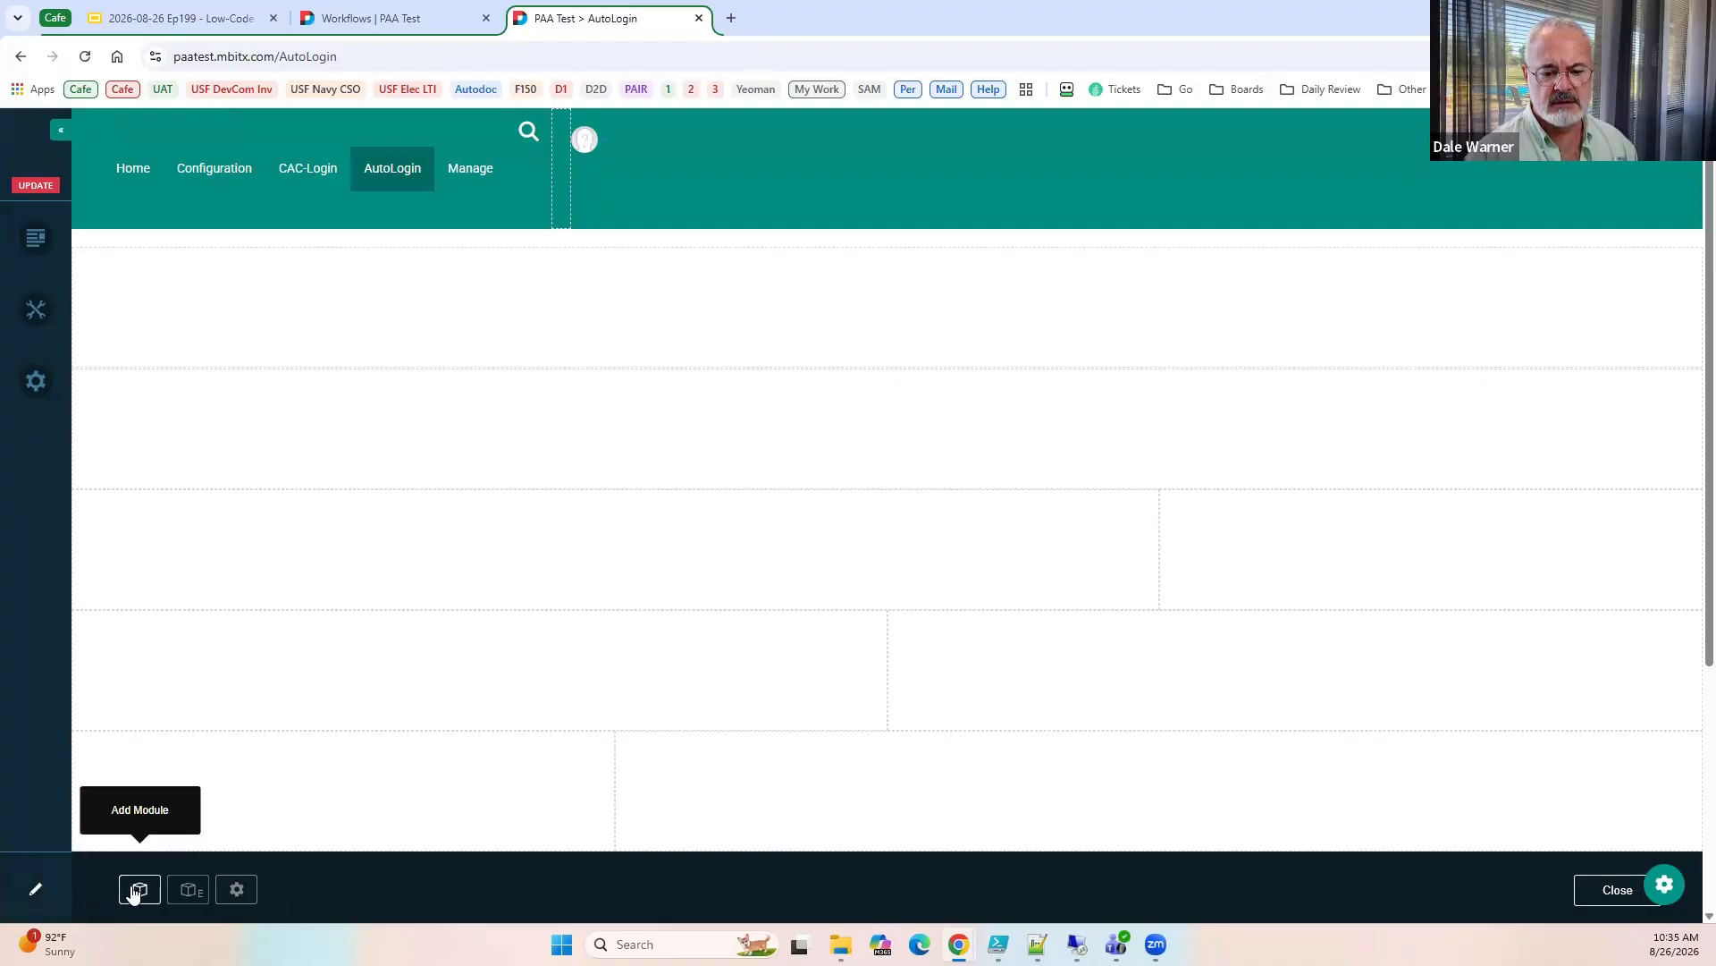
Add an avt.Action Form module to the second full-width pane of the AutoLogin page and open it as an empty form in Form Builder.
click(139, 889)
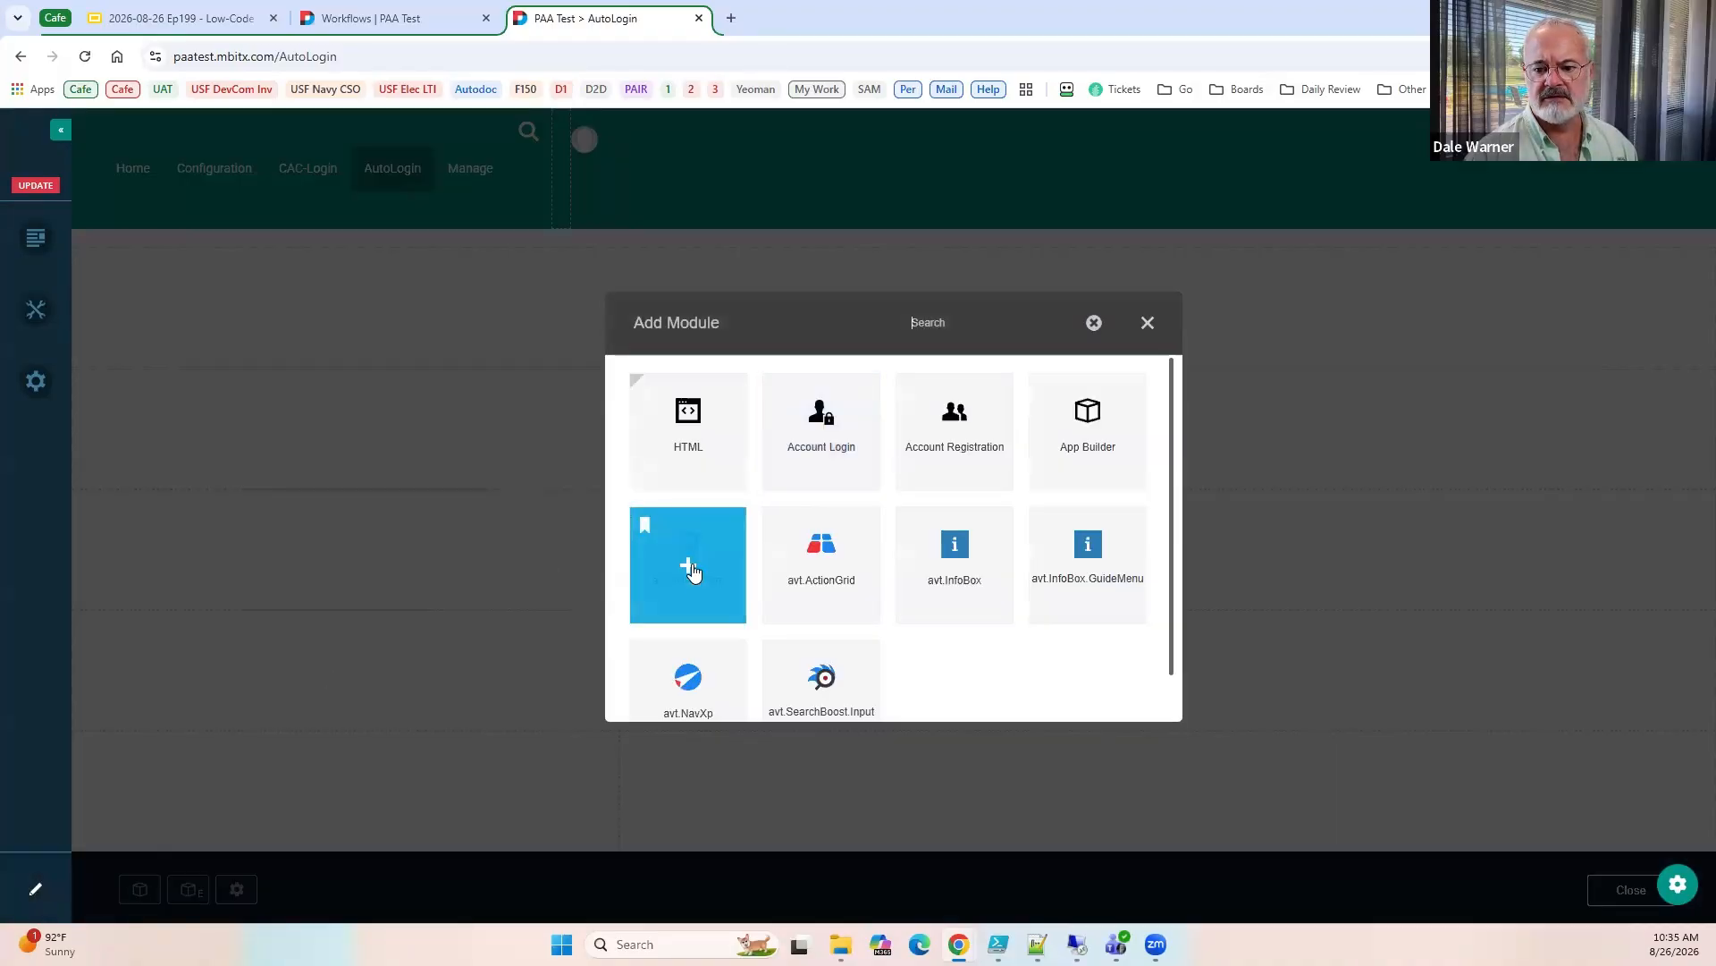
click(693, 569)
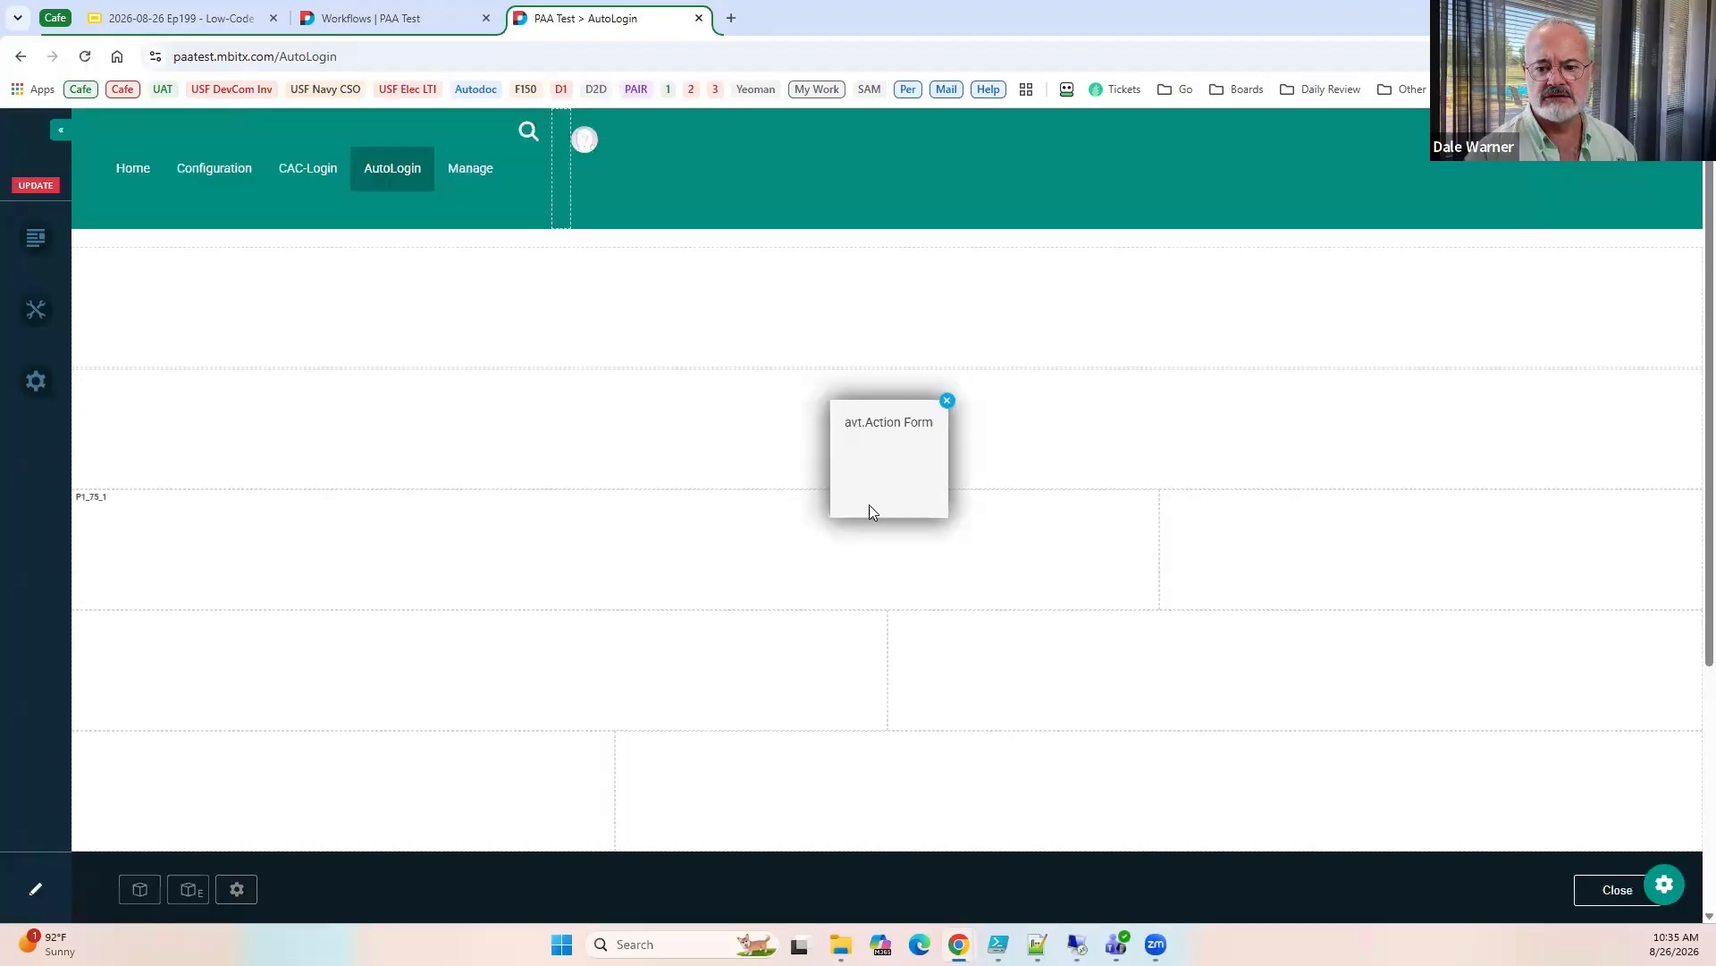
click(867, 452)
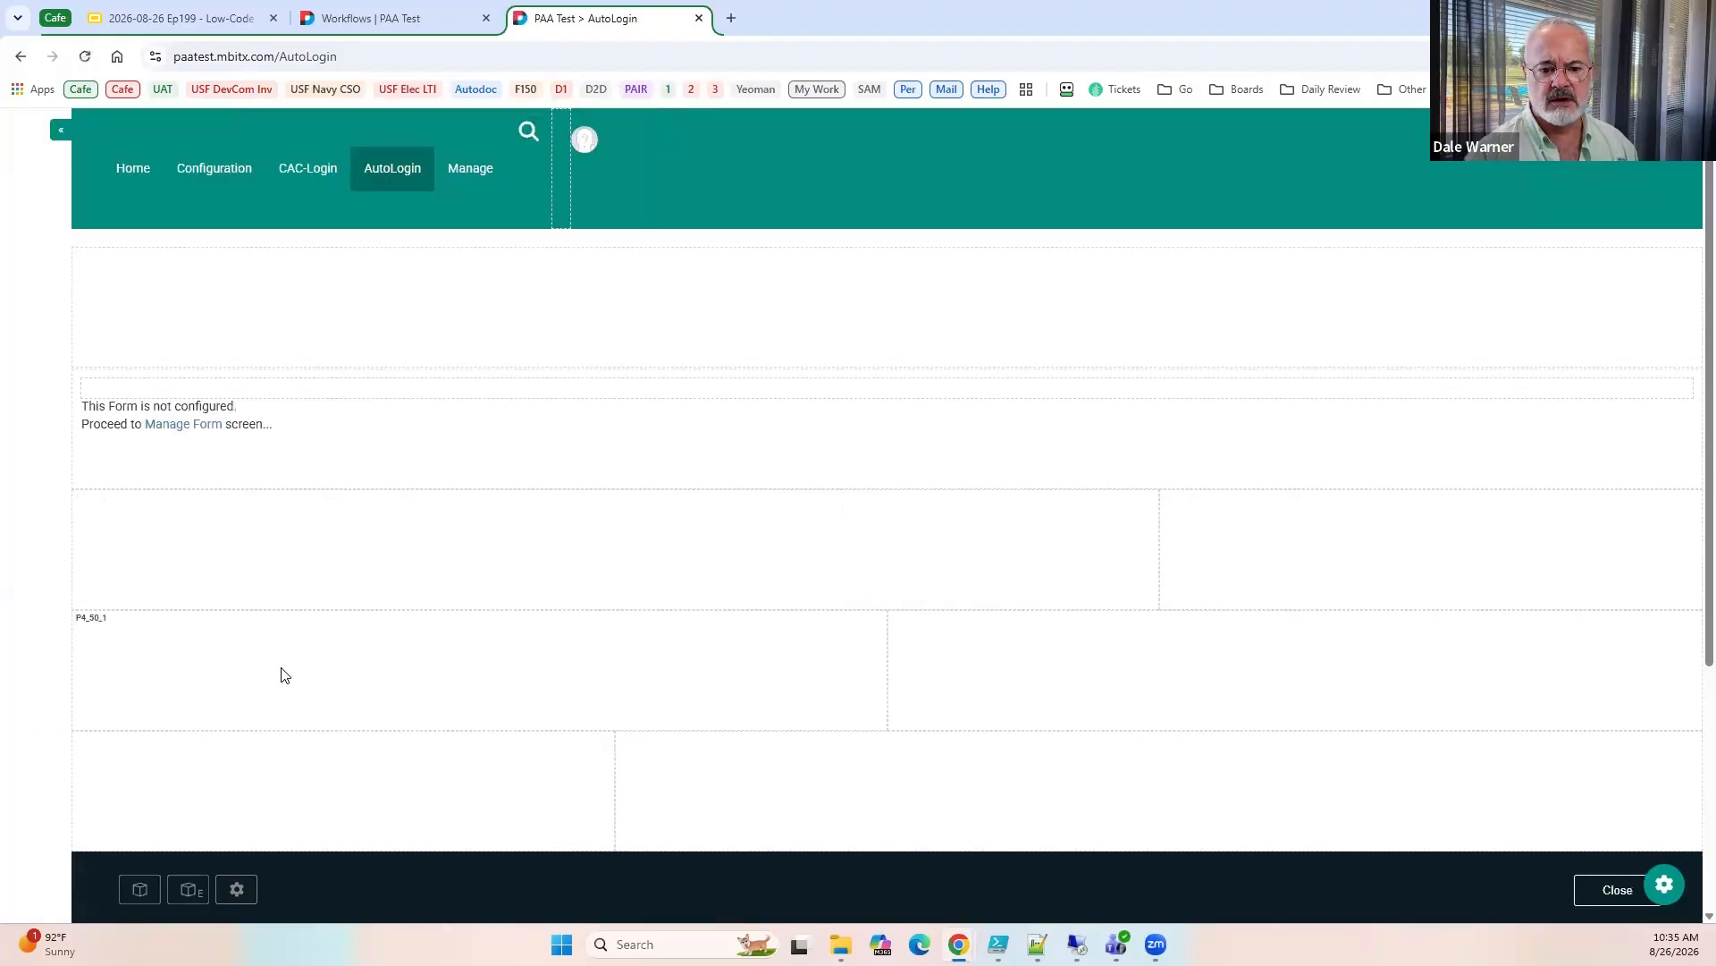
click(201, 427)
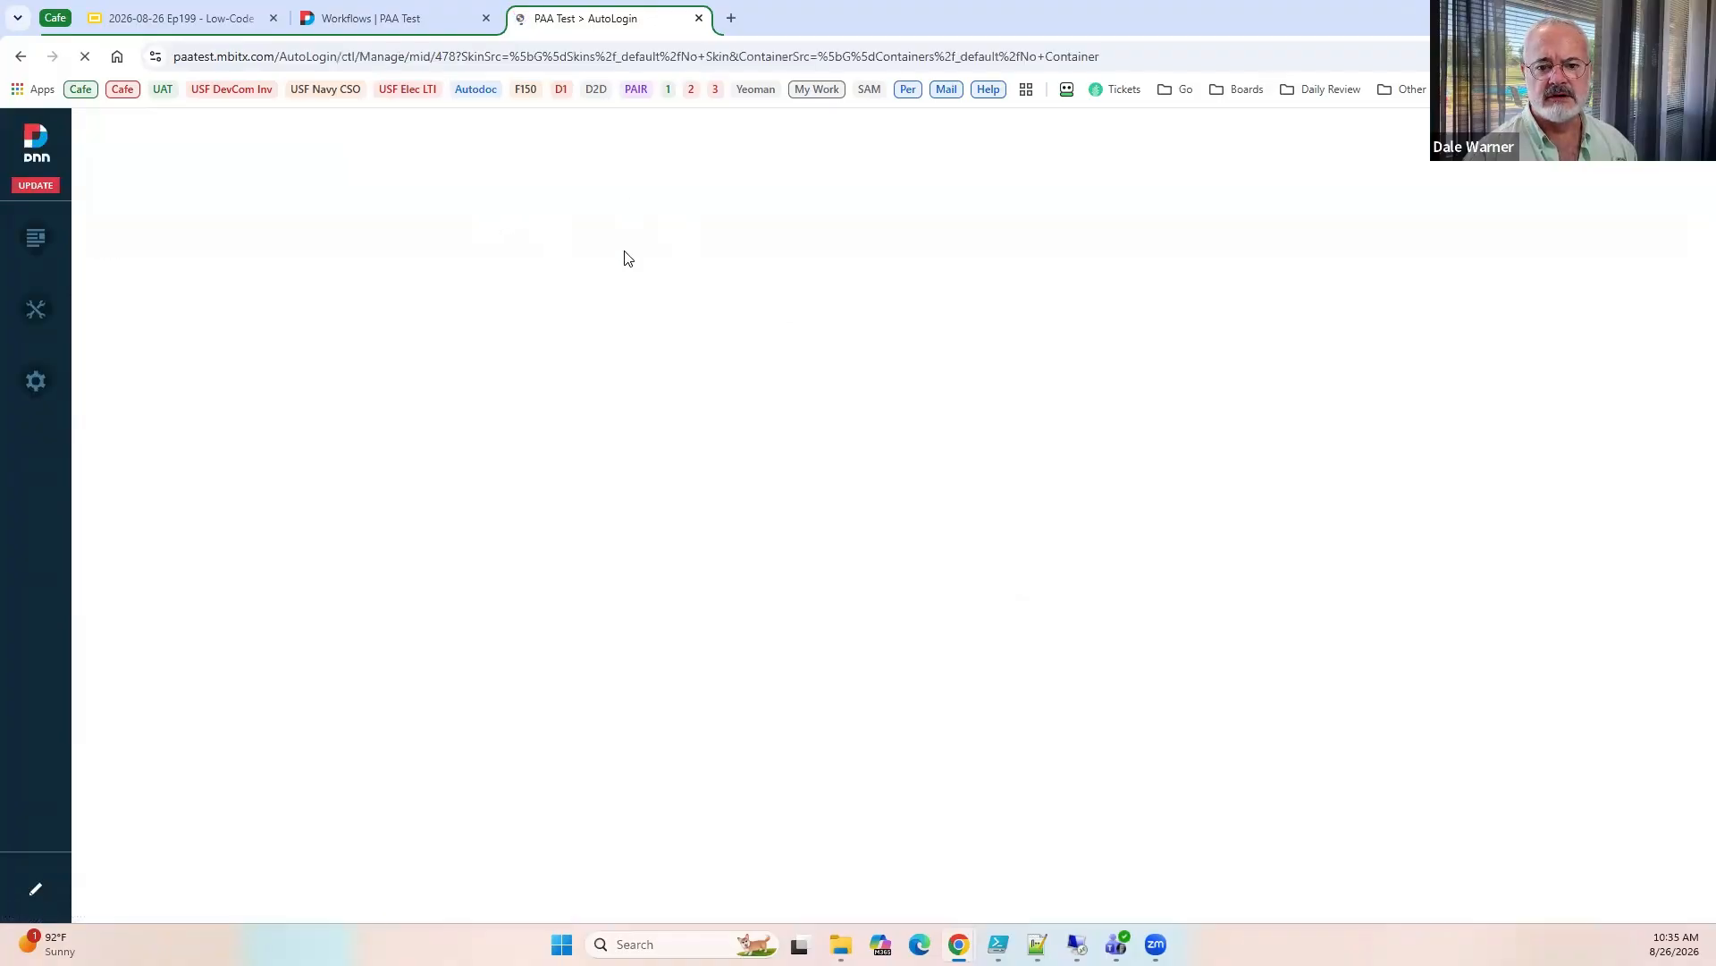
click(1343, 270)
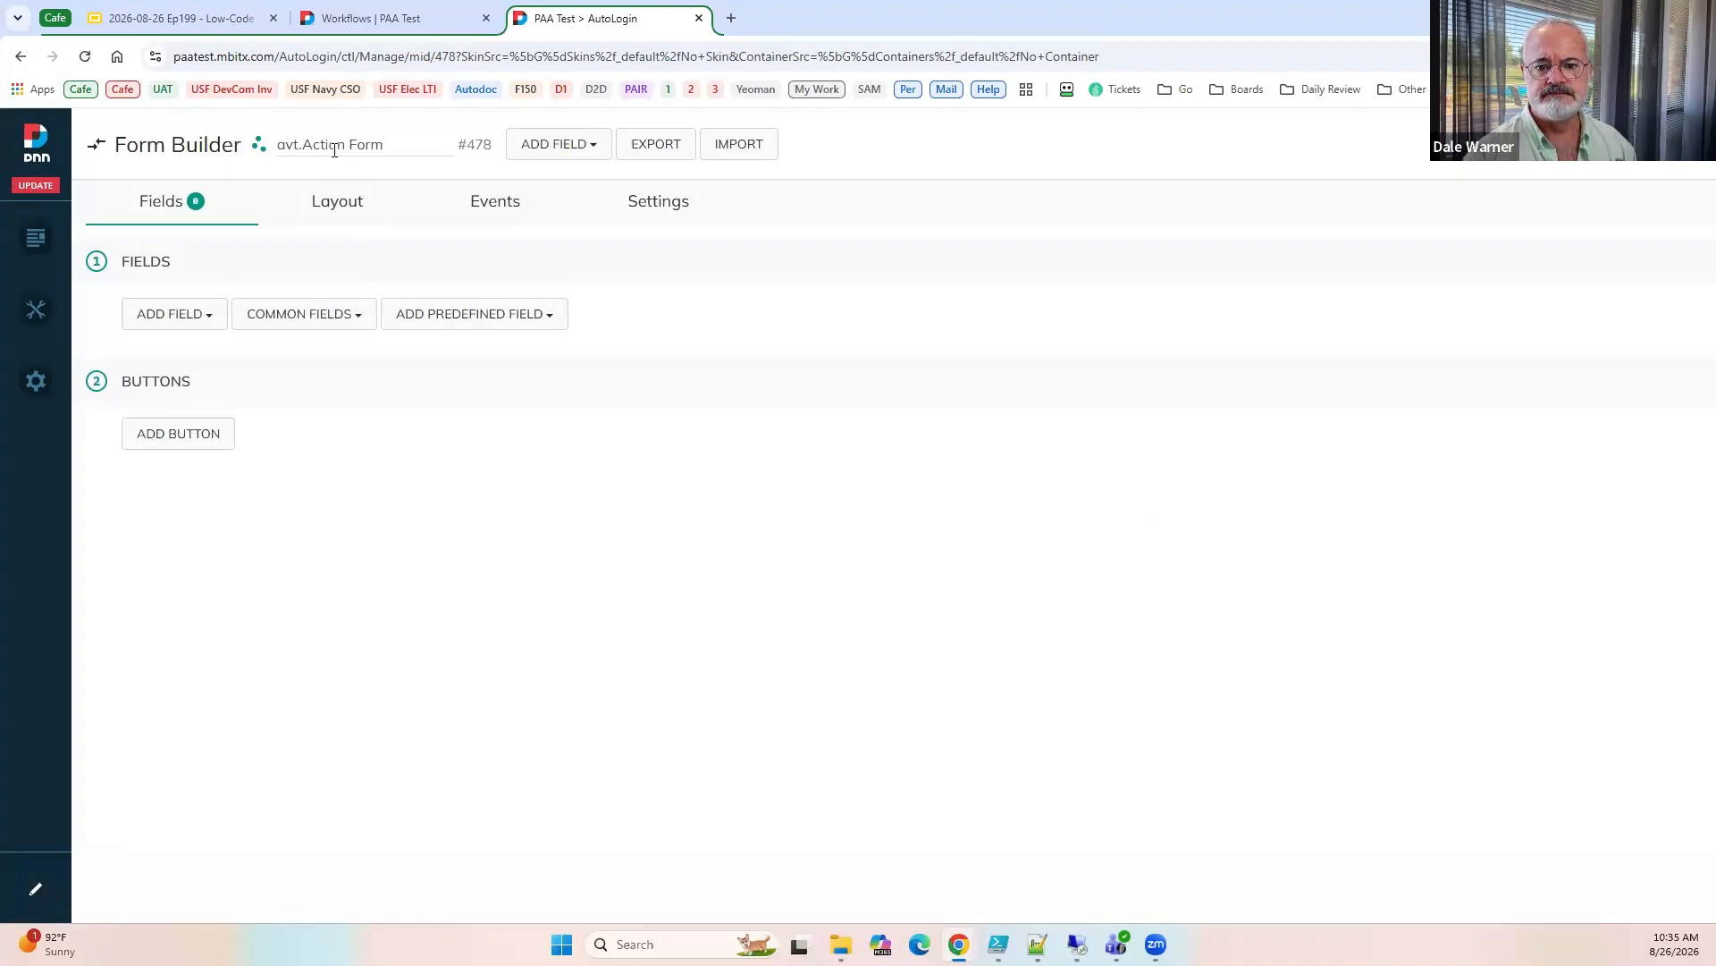
Rename the form as AutoLogin Form.
double_click(334, 150)
text(AutoLog)
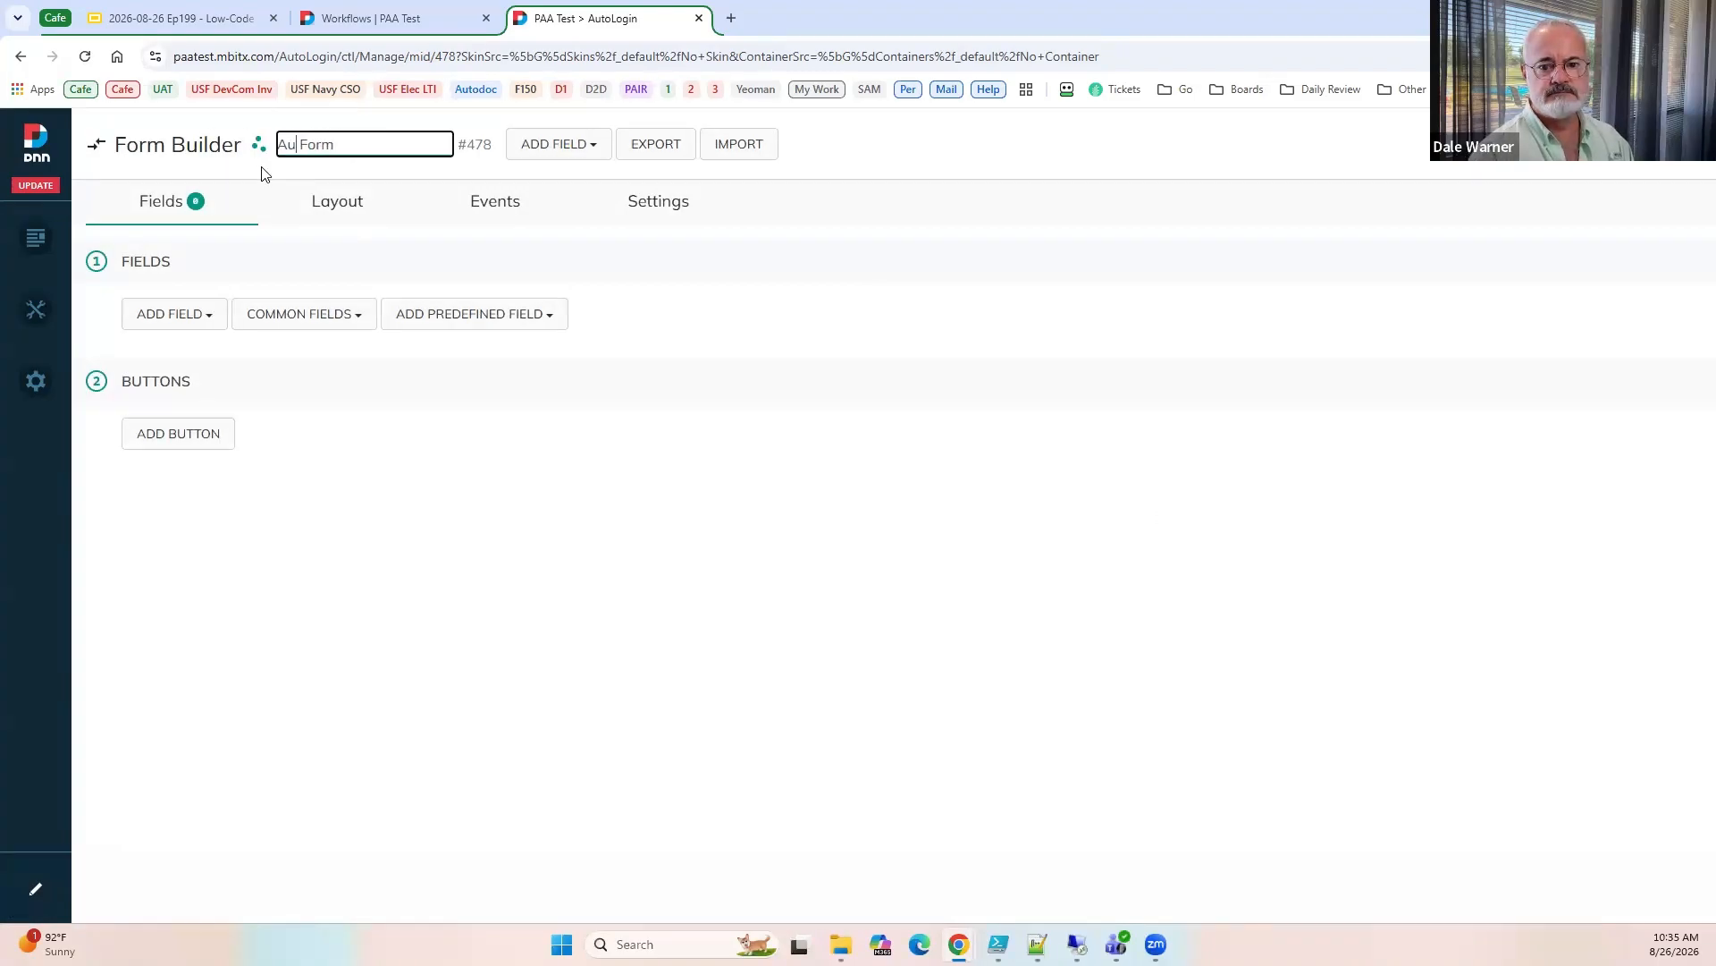
text(in)
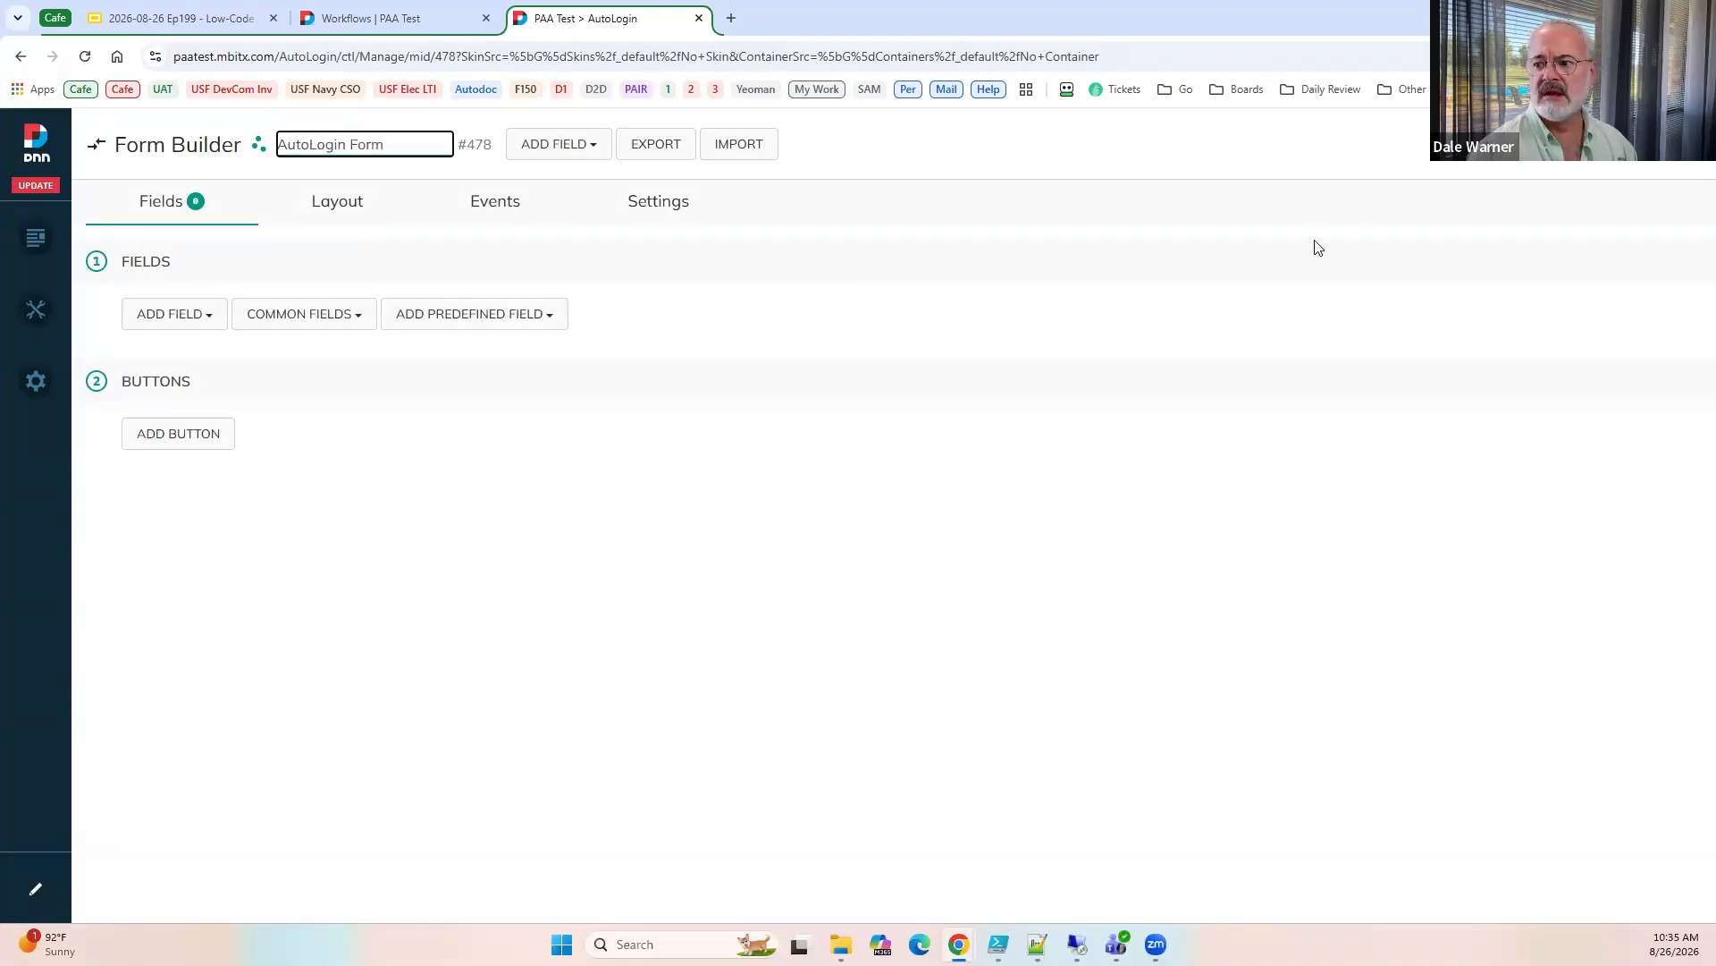
key(Tab)
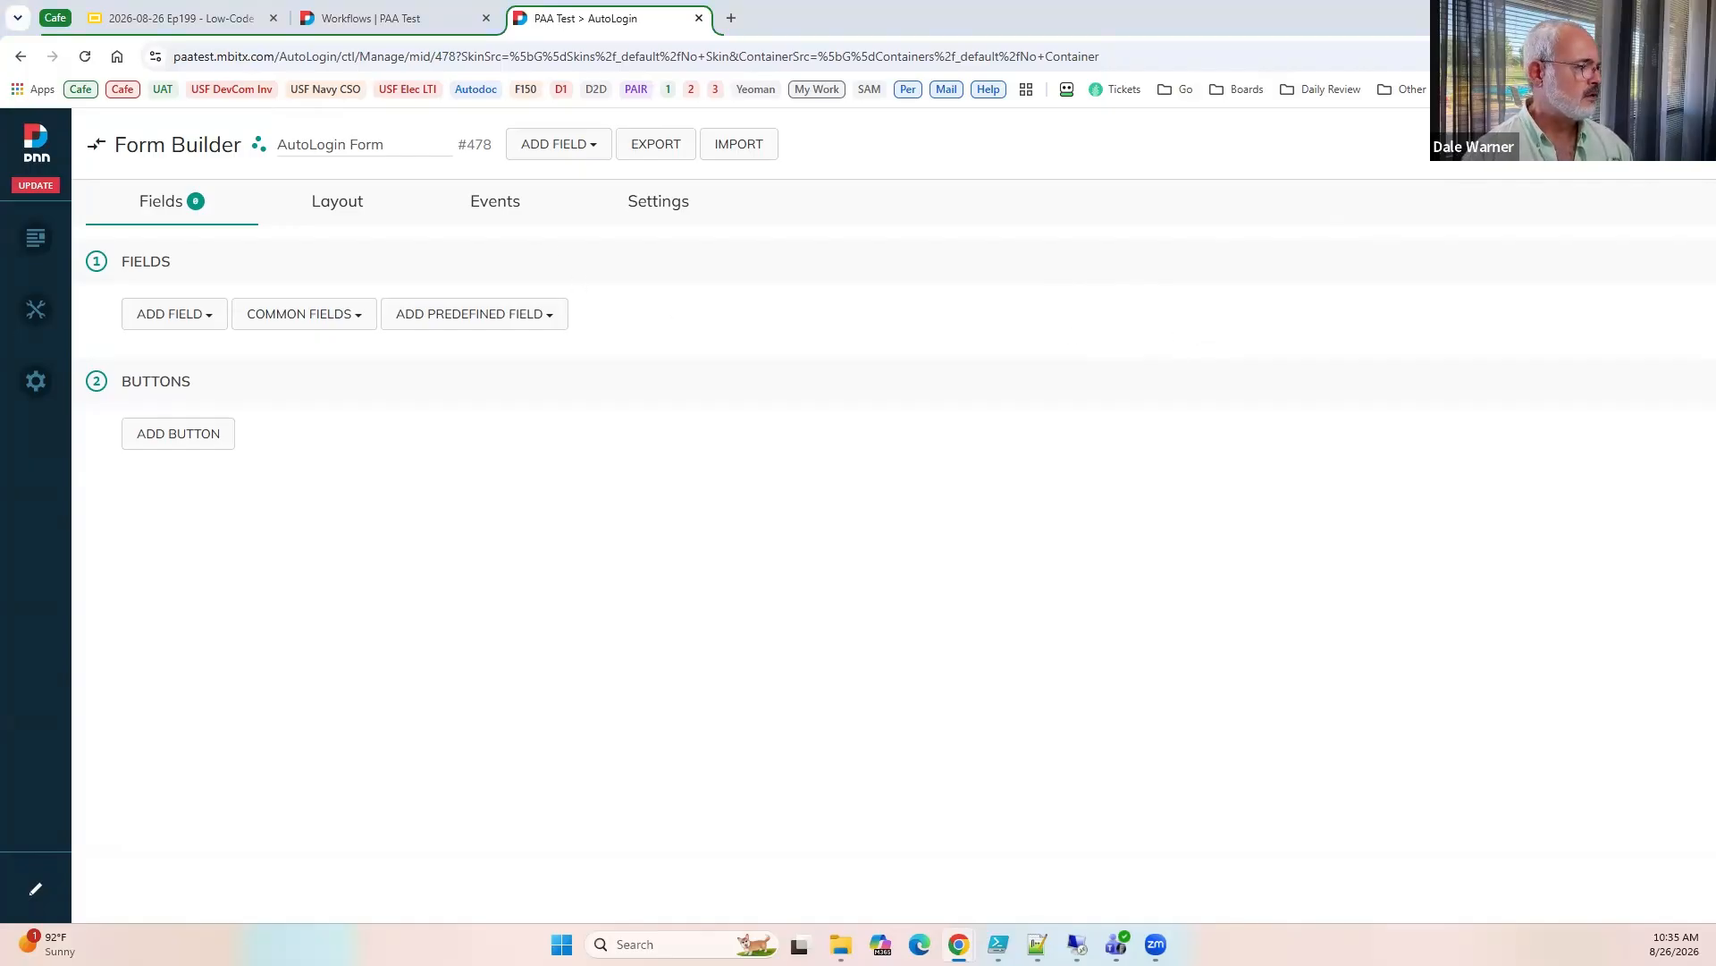
Add an Execute Get Certificate as JSON action to the form's On PreInit event.
click(490, 215)
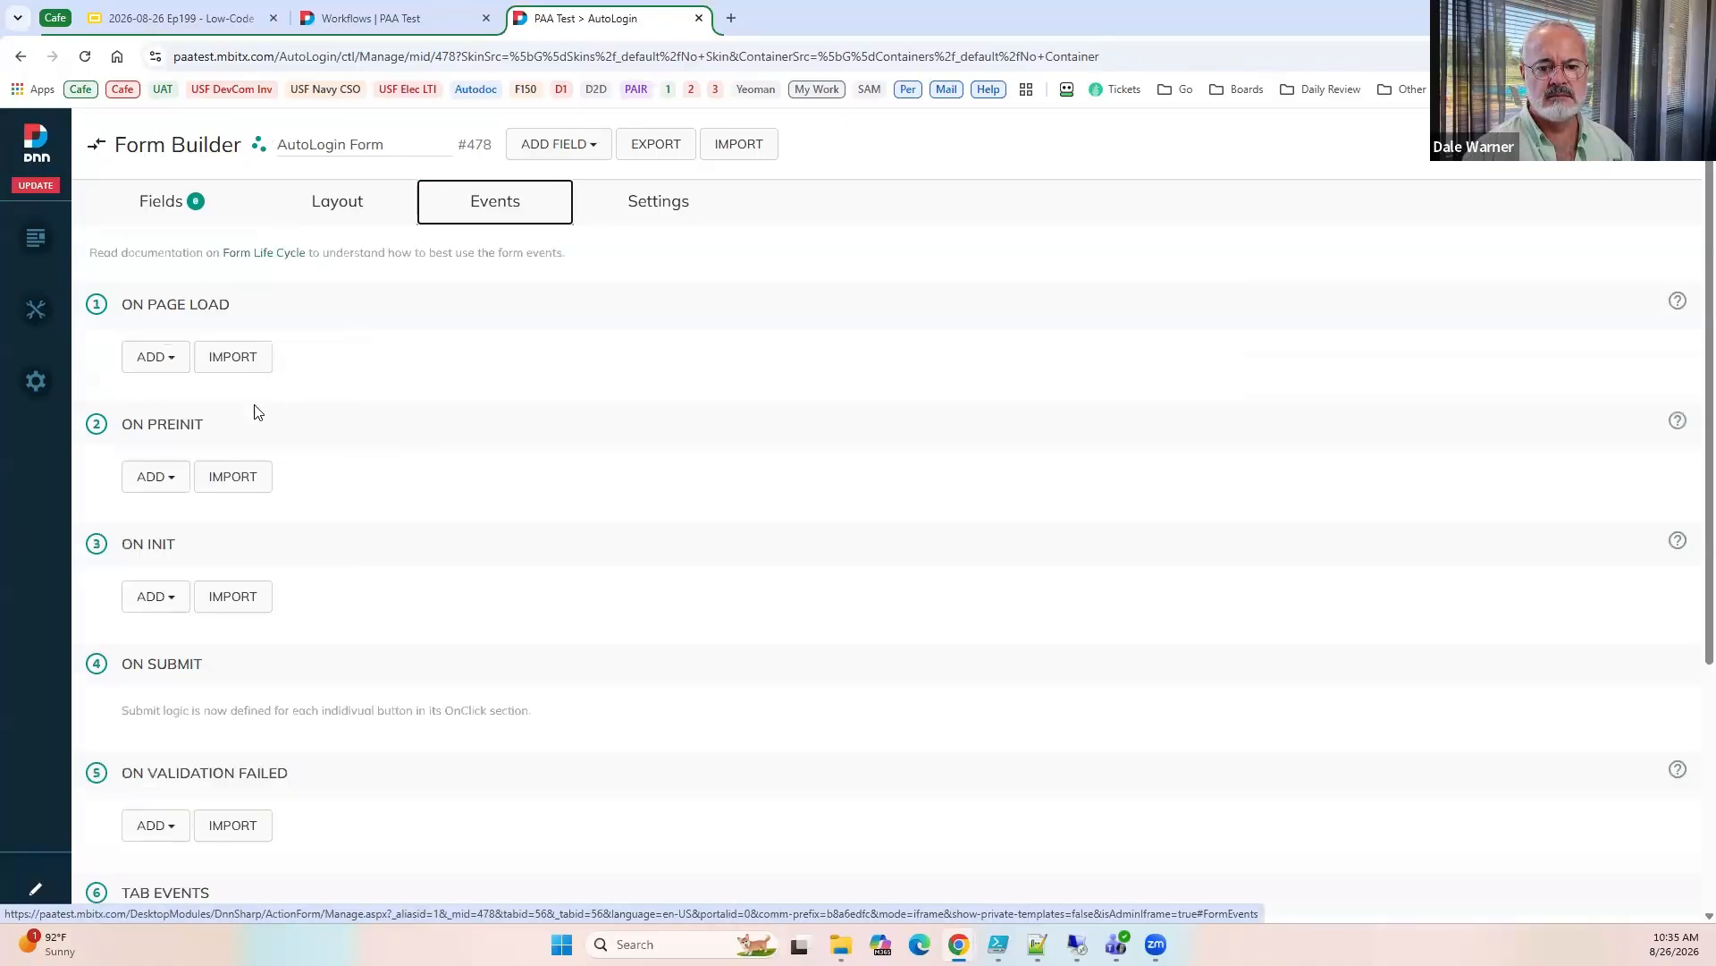
click(159, 479)
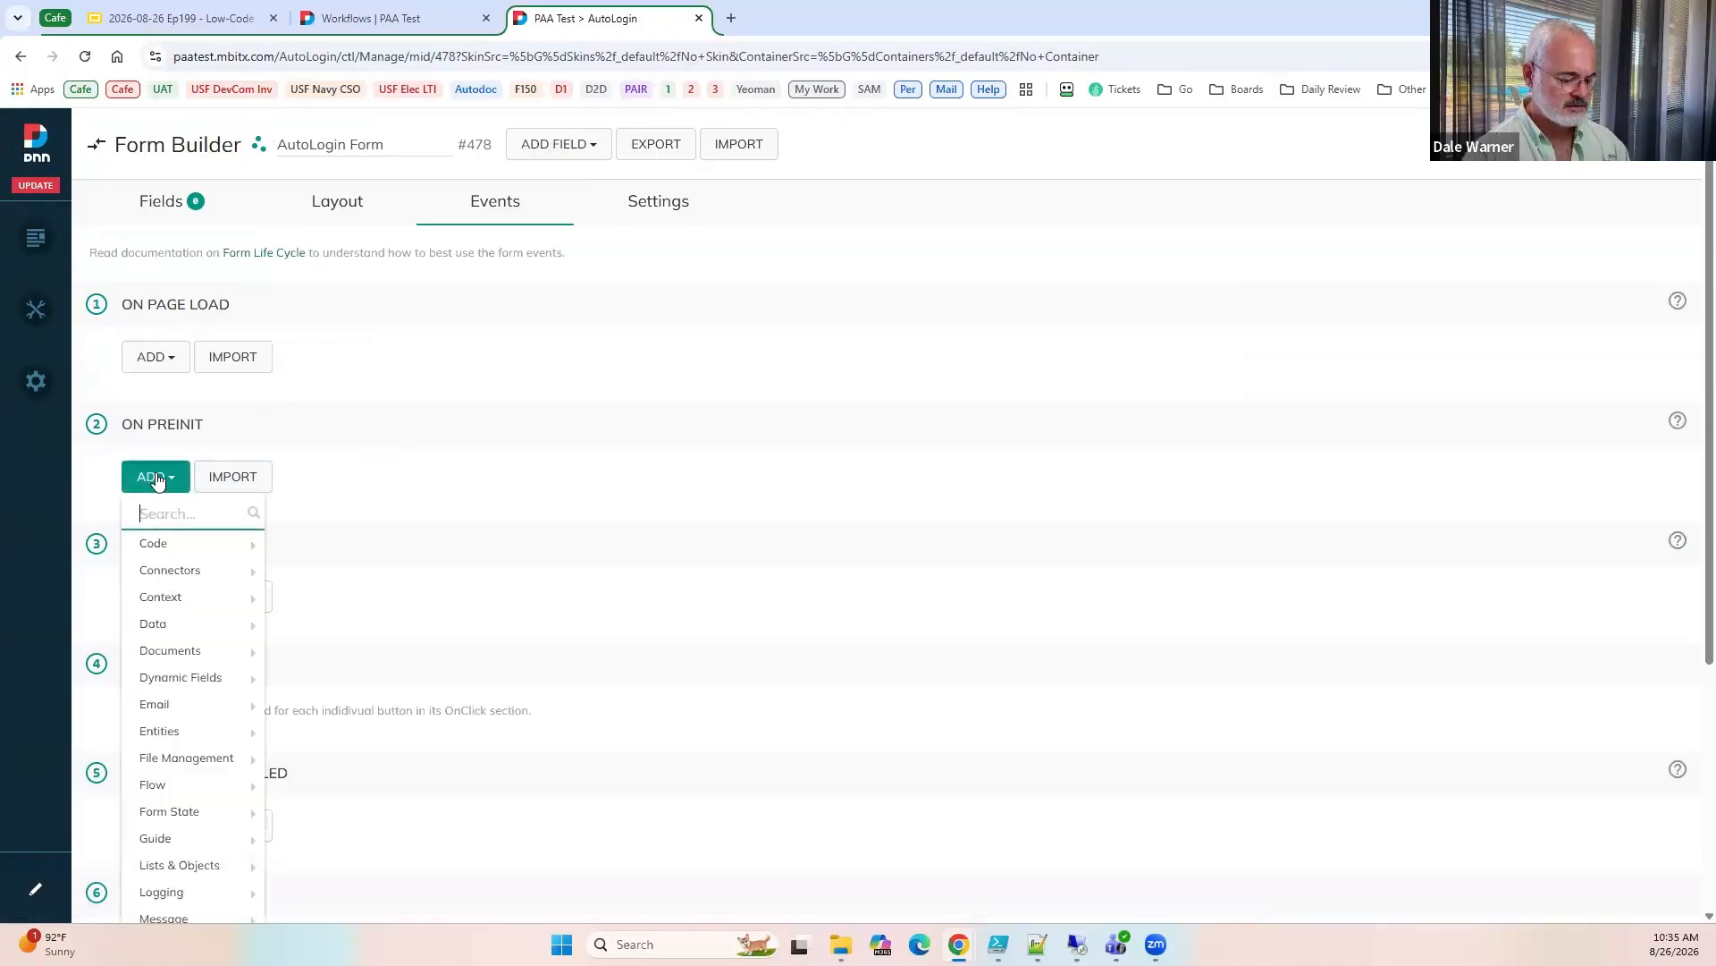
text(get)
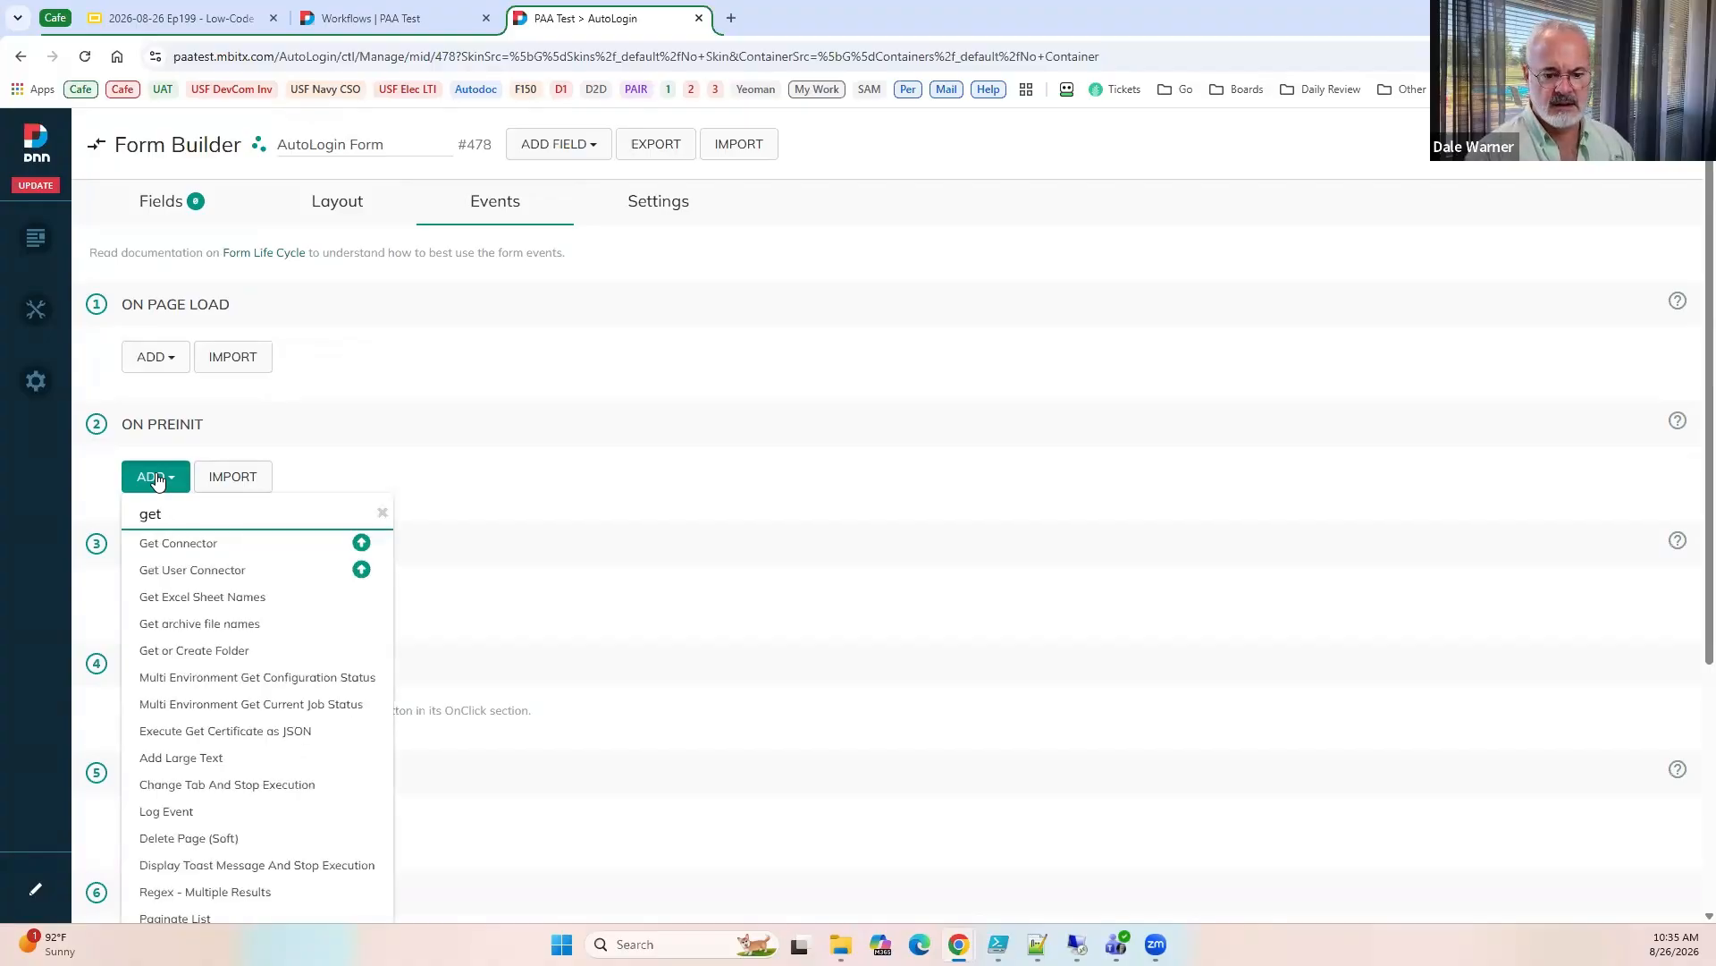
scroll(197, 644, down, 4)
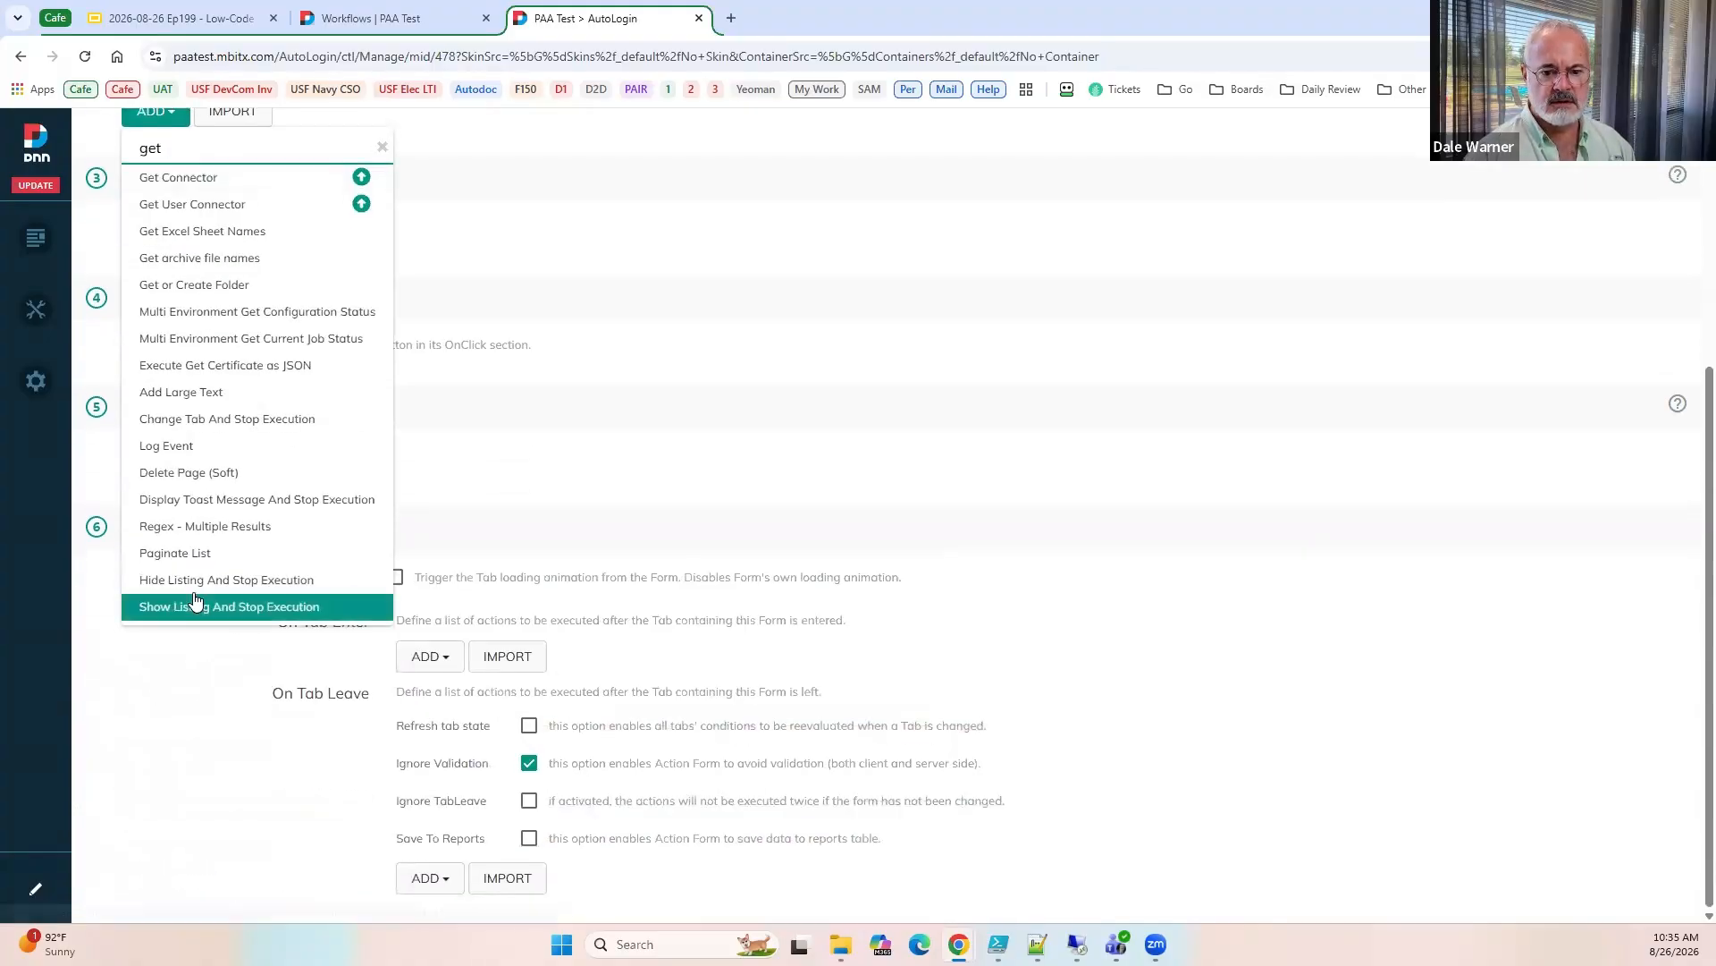
click(219, 369)
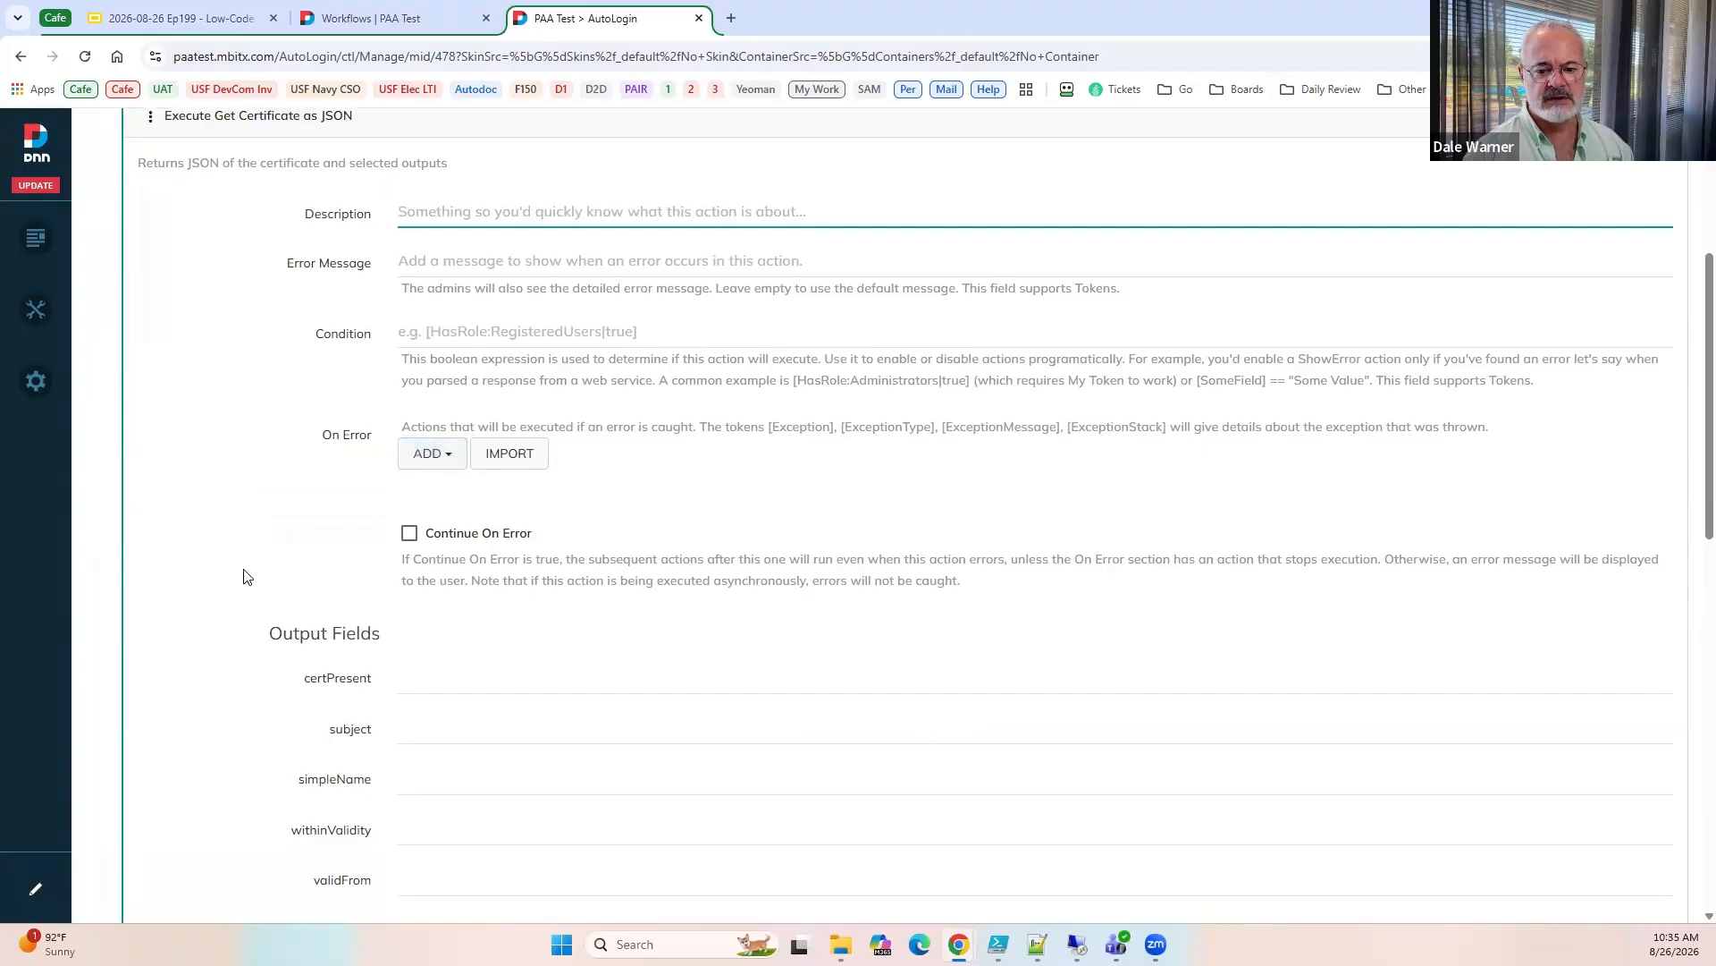
Map the action's certPresent, subject, simpleName and withinValidity outputs to fields with those same names.
scroll(243, 577, down, 4)
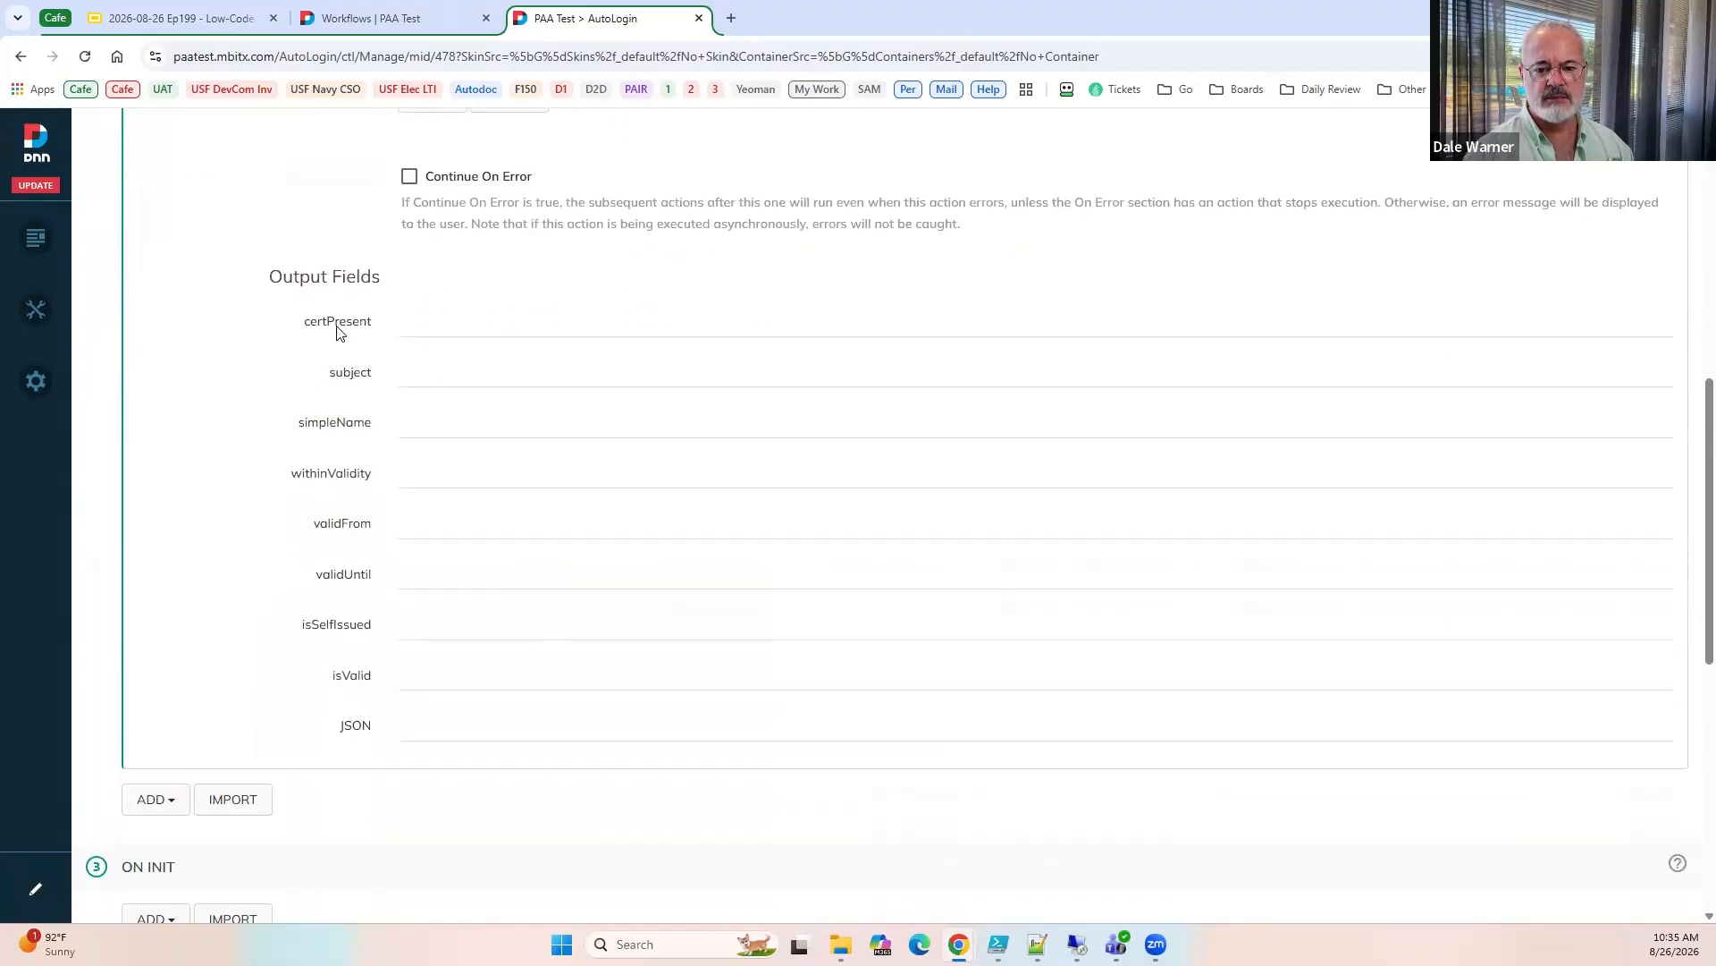
double_click(338, 324)
key(ctrl+c)
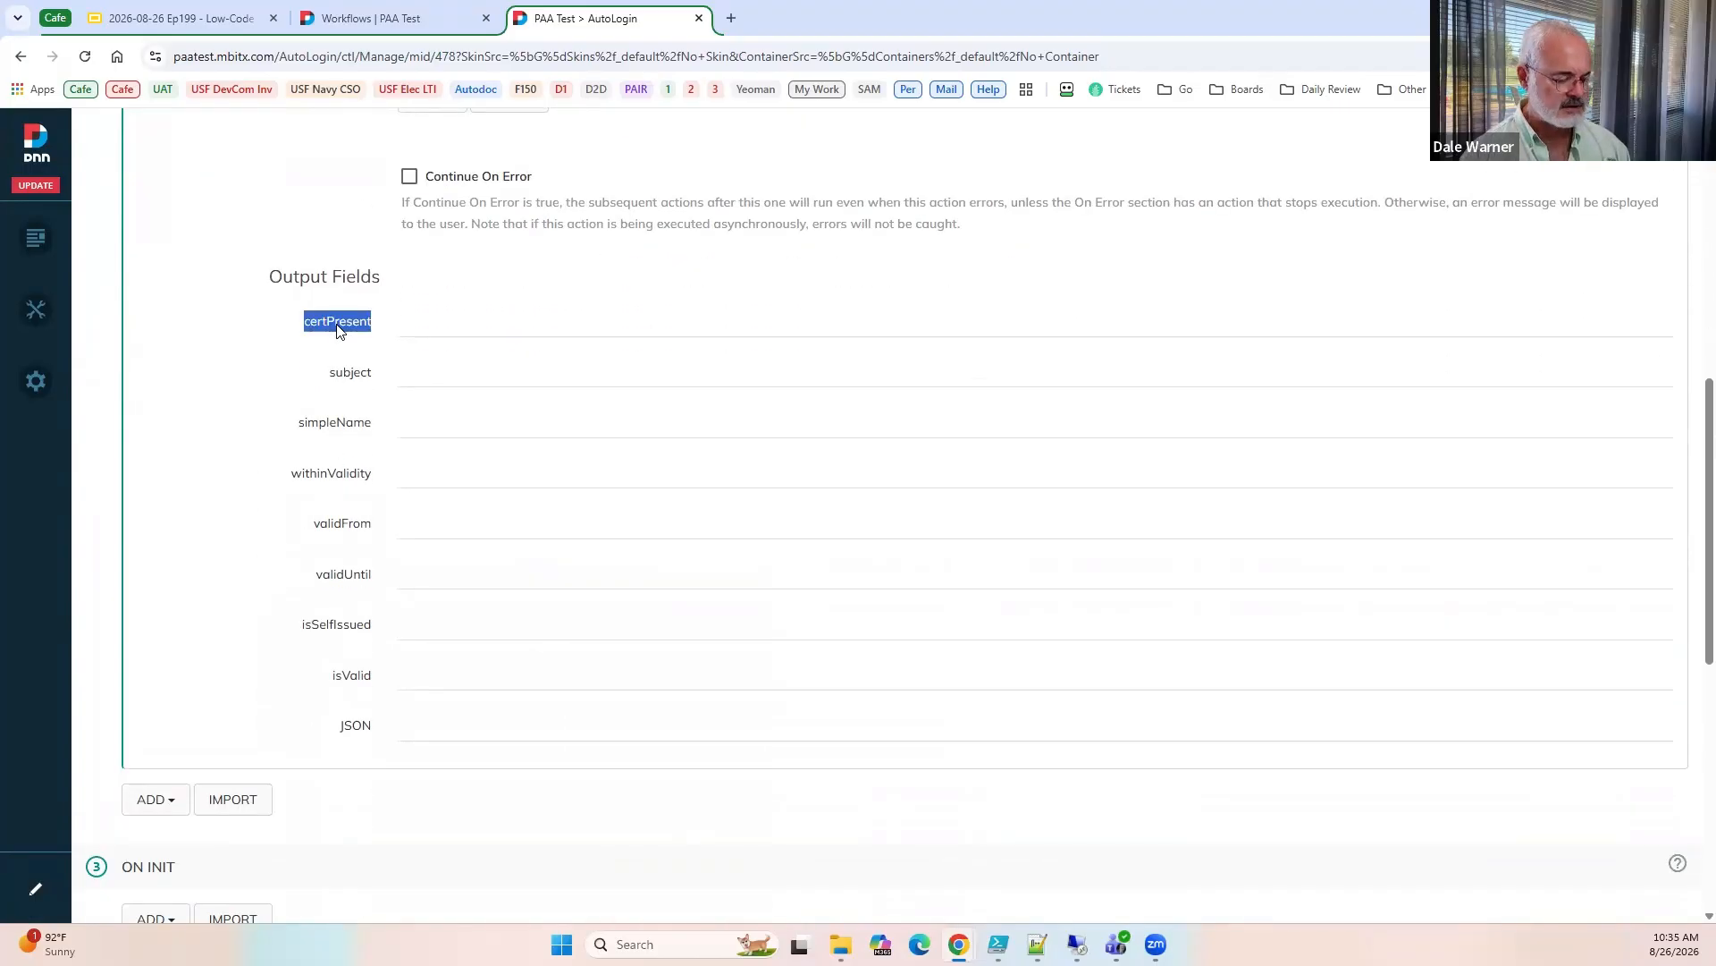
click(521, 328)
key(ctrl+v)
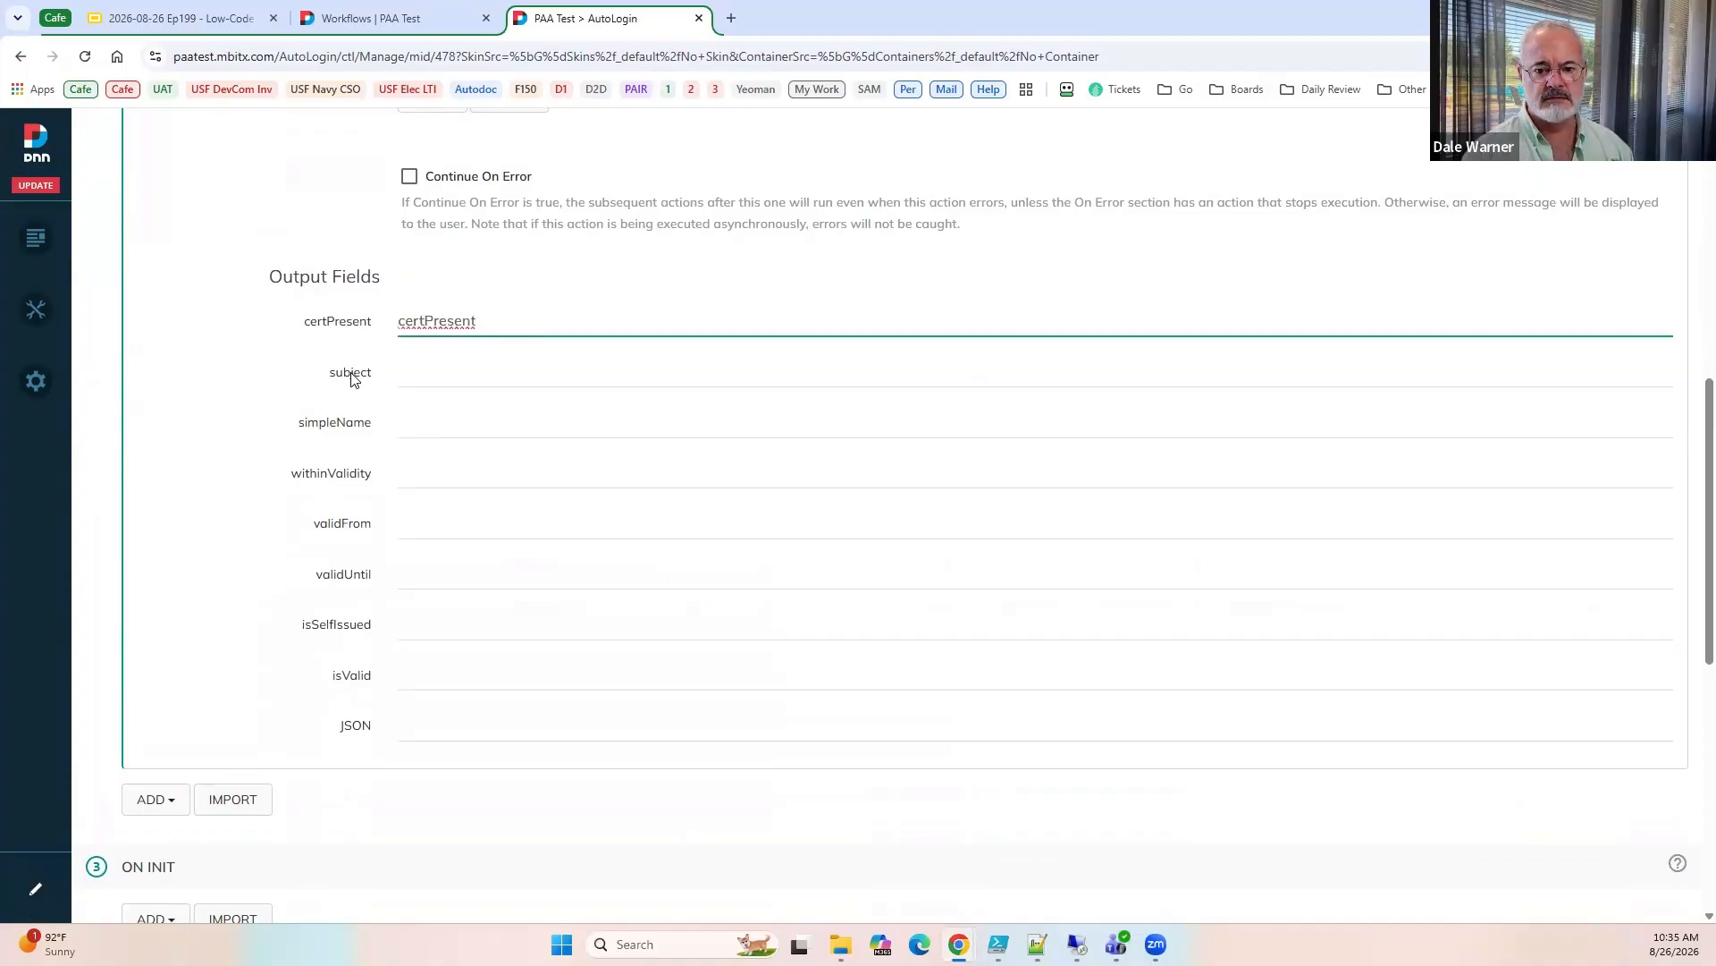
double_click(351, 373)
key(ctrl+c)
click(417, 375)
key(ctrl+v)
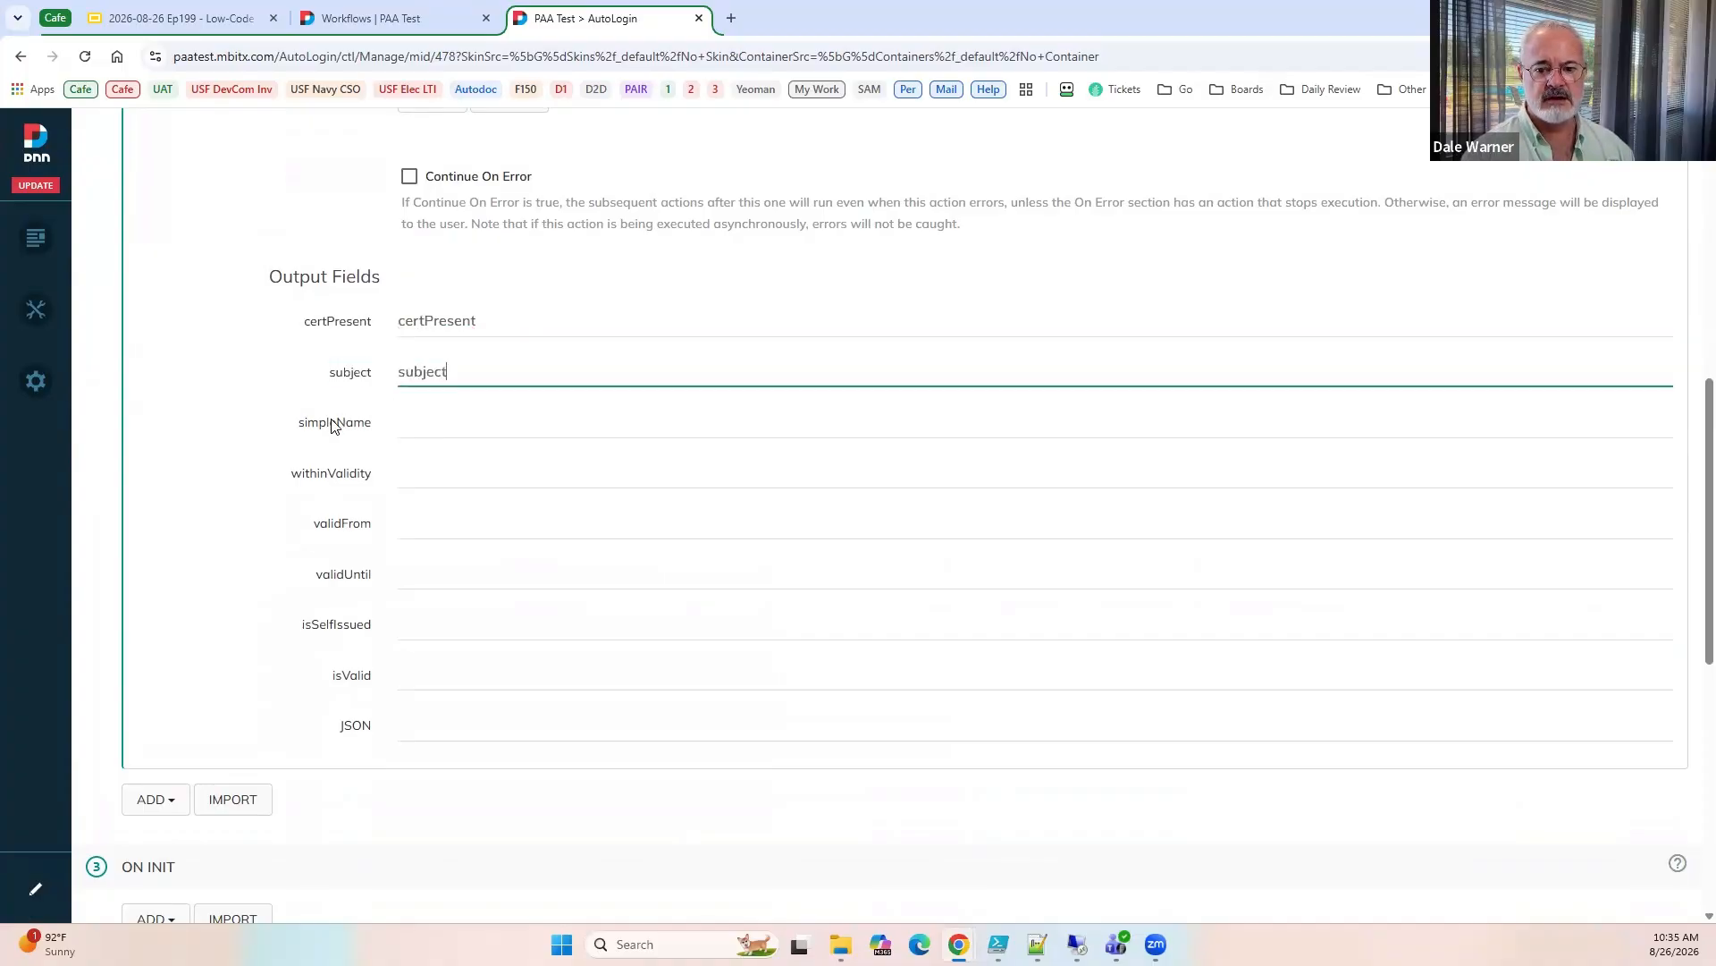
double_click(335, 423)
click(418, 427)
text(simpleName)
double_click(331, 473)
key(ctrl+c)
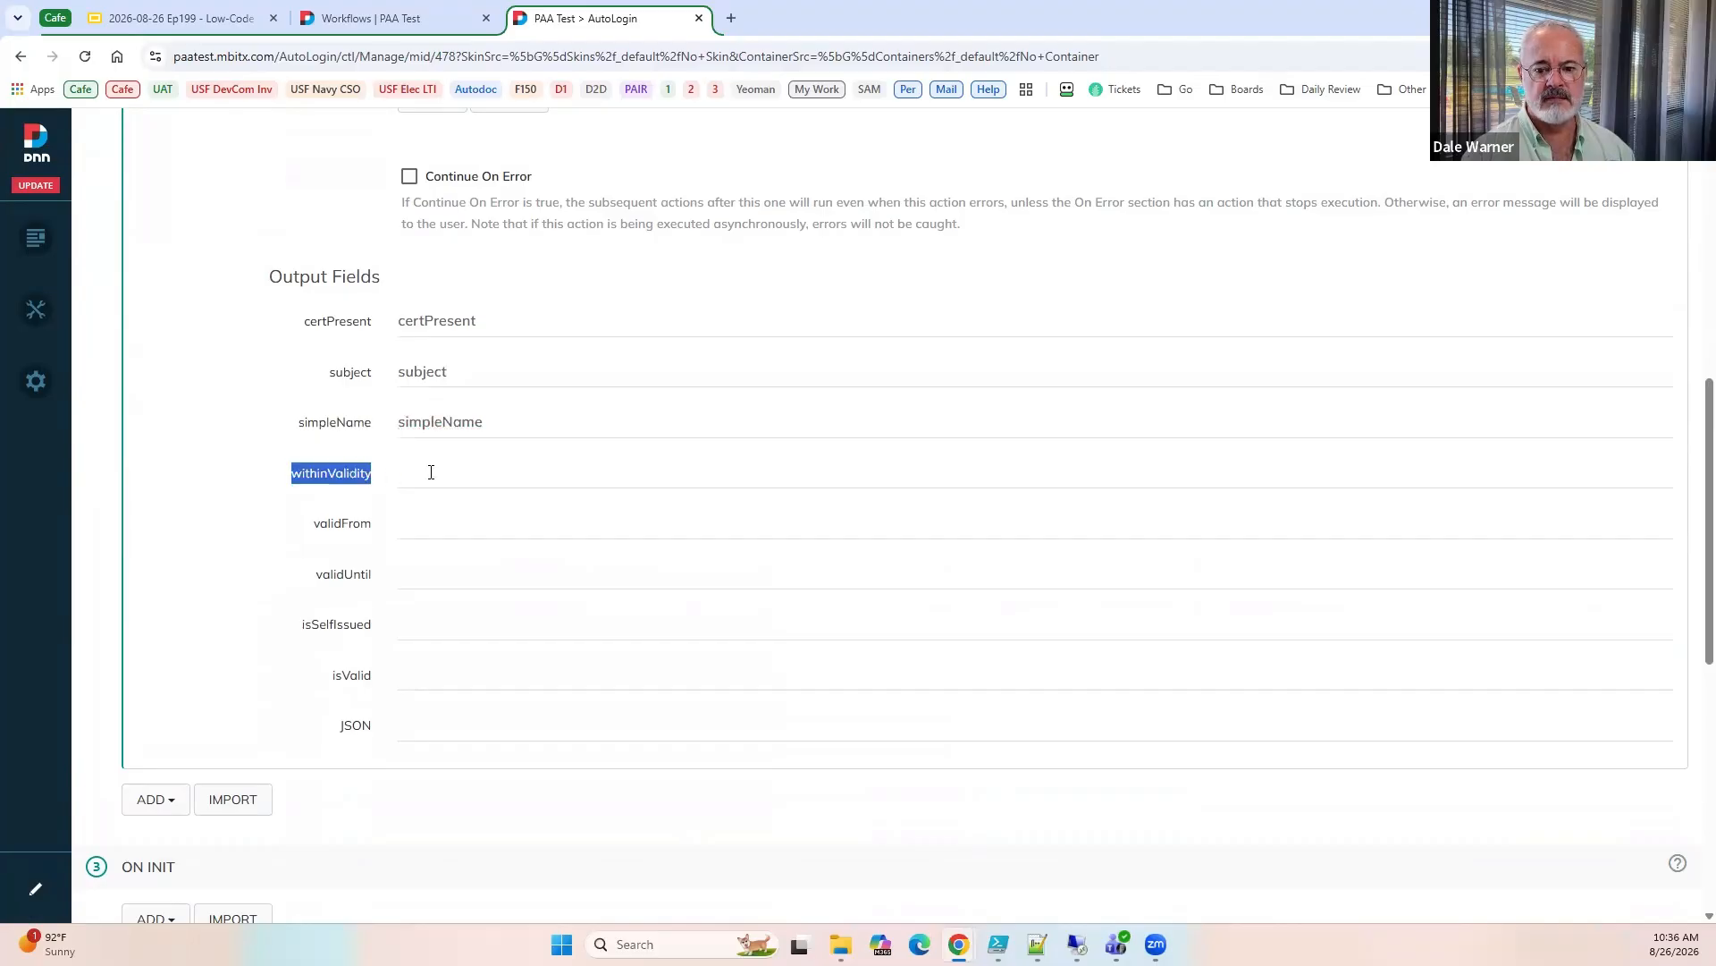
click(431, 472)
key(ctrl+v)
Map the validFrom, validUntil, isSelfIssued, isValid and JSON outputs to fields with those same names.
double_click(342, 525)
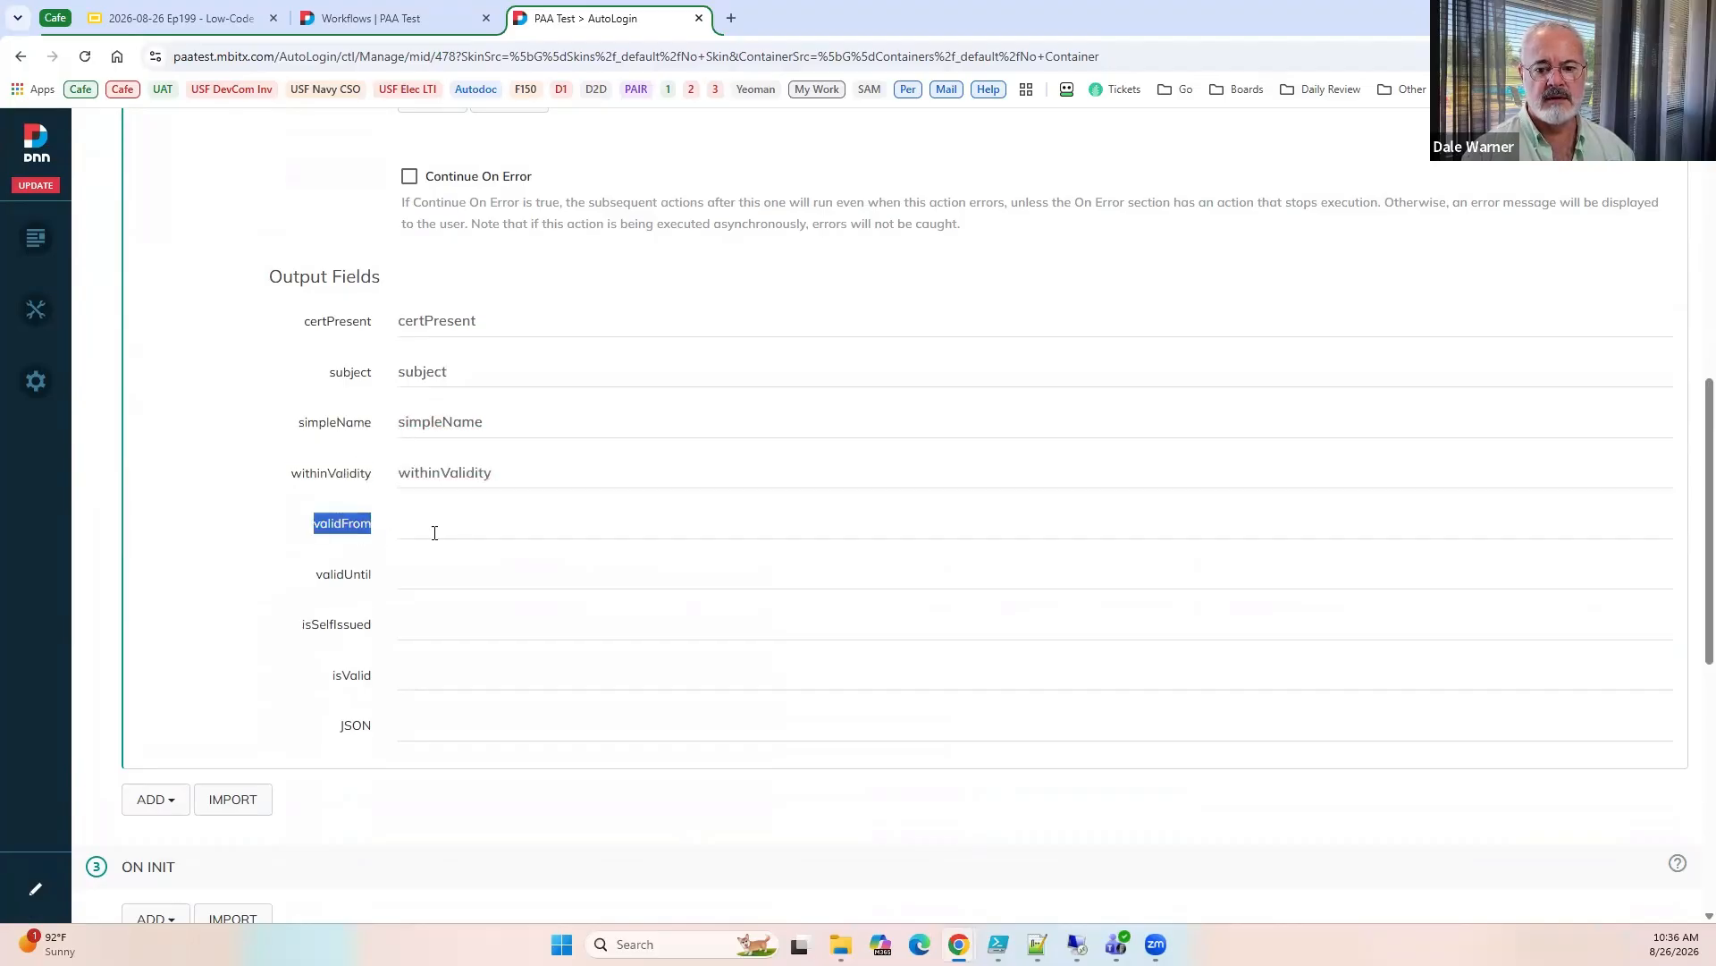
click(434, 533)
text(validFrom)
double_click(342, 576)
key(ctrl+c)
click(421, 580)
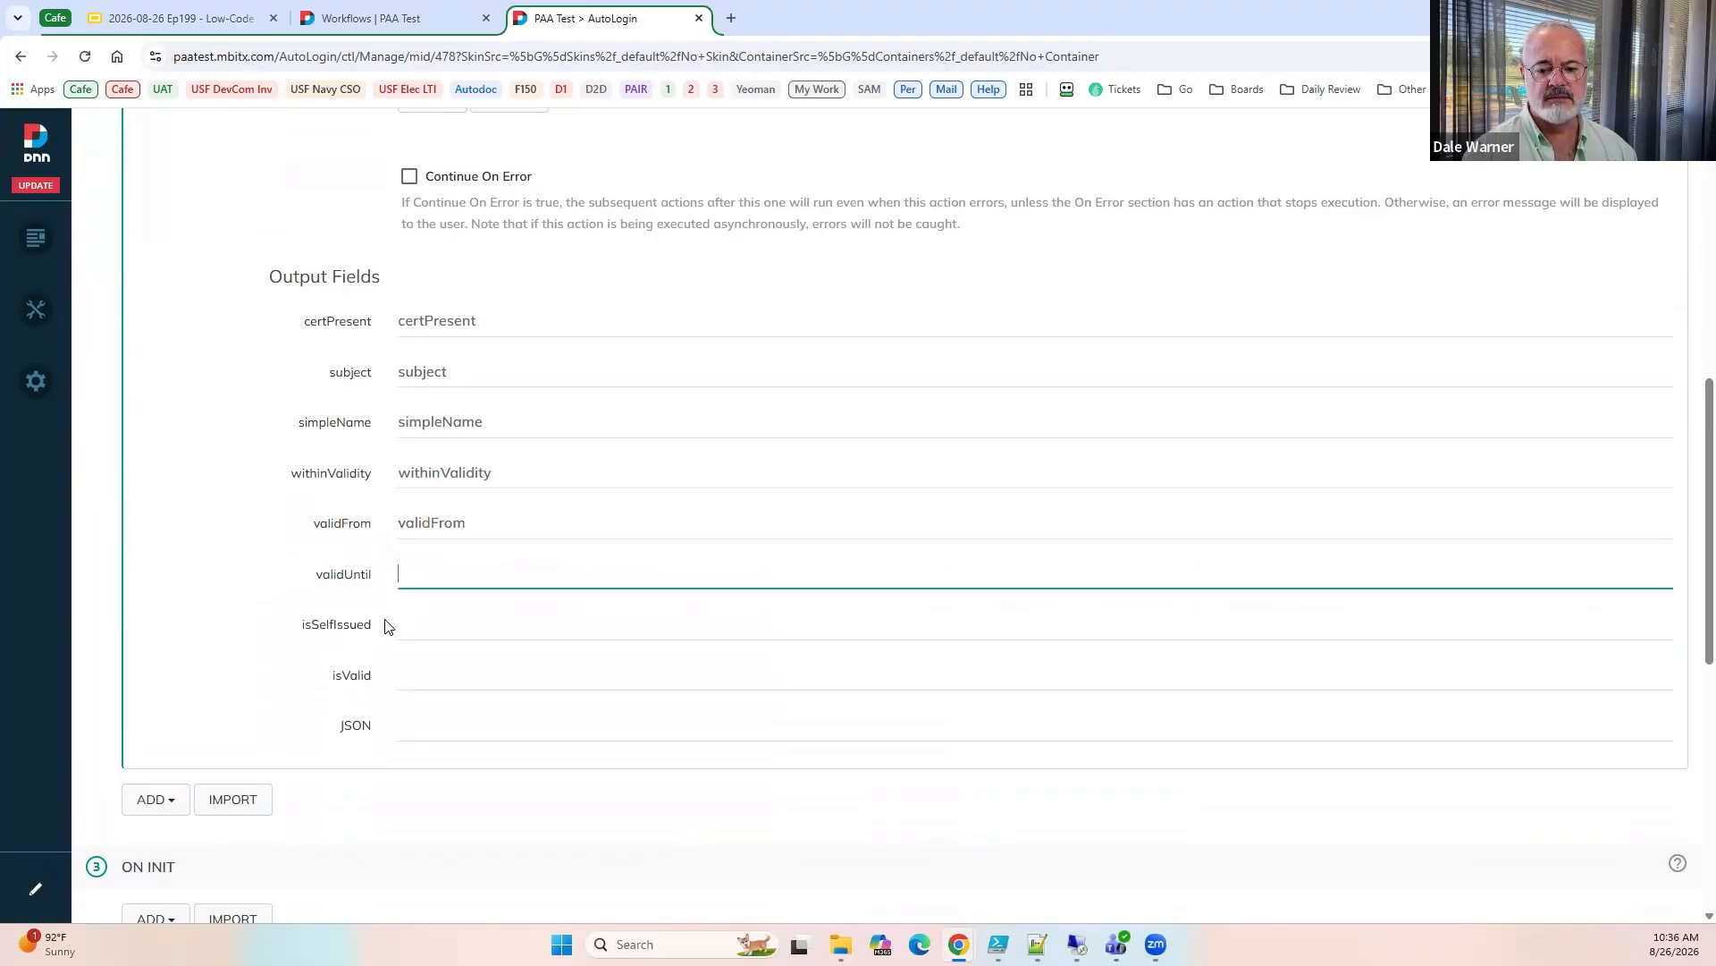
key(ctrl+v)
double_click(351, 627)
click(410, 630)
text(isSelfIssued)
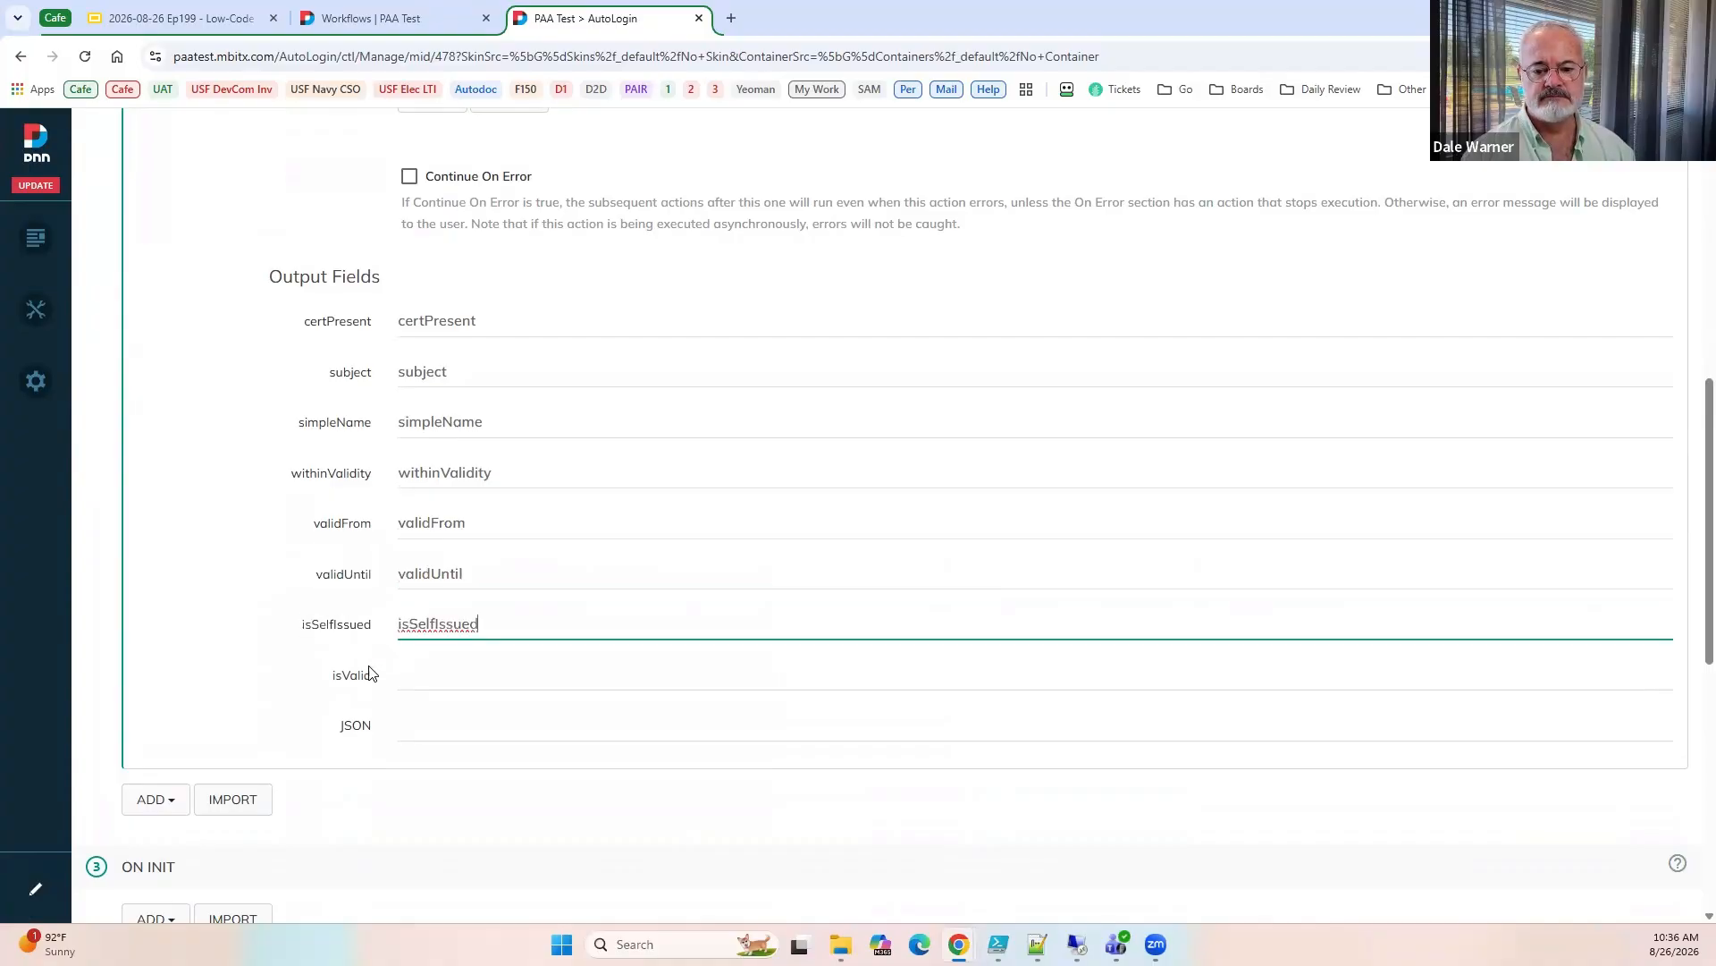
double_click(357, 676)
click(441, 686)
text(isValid)
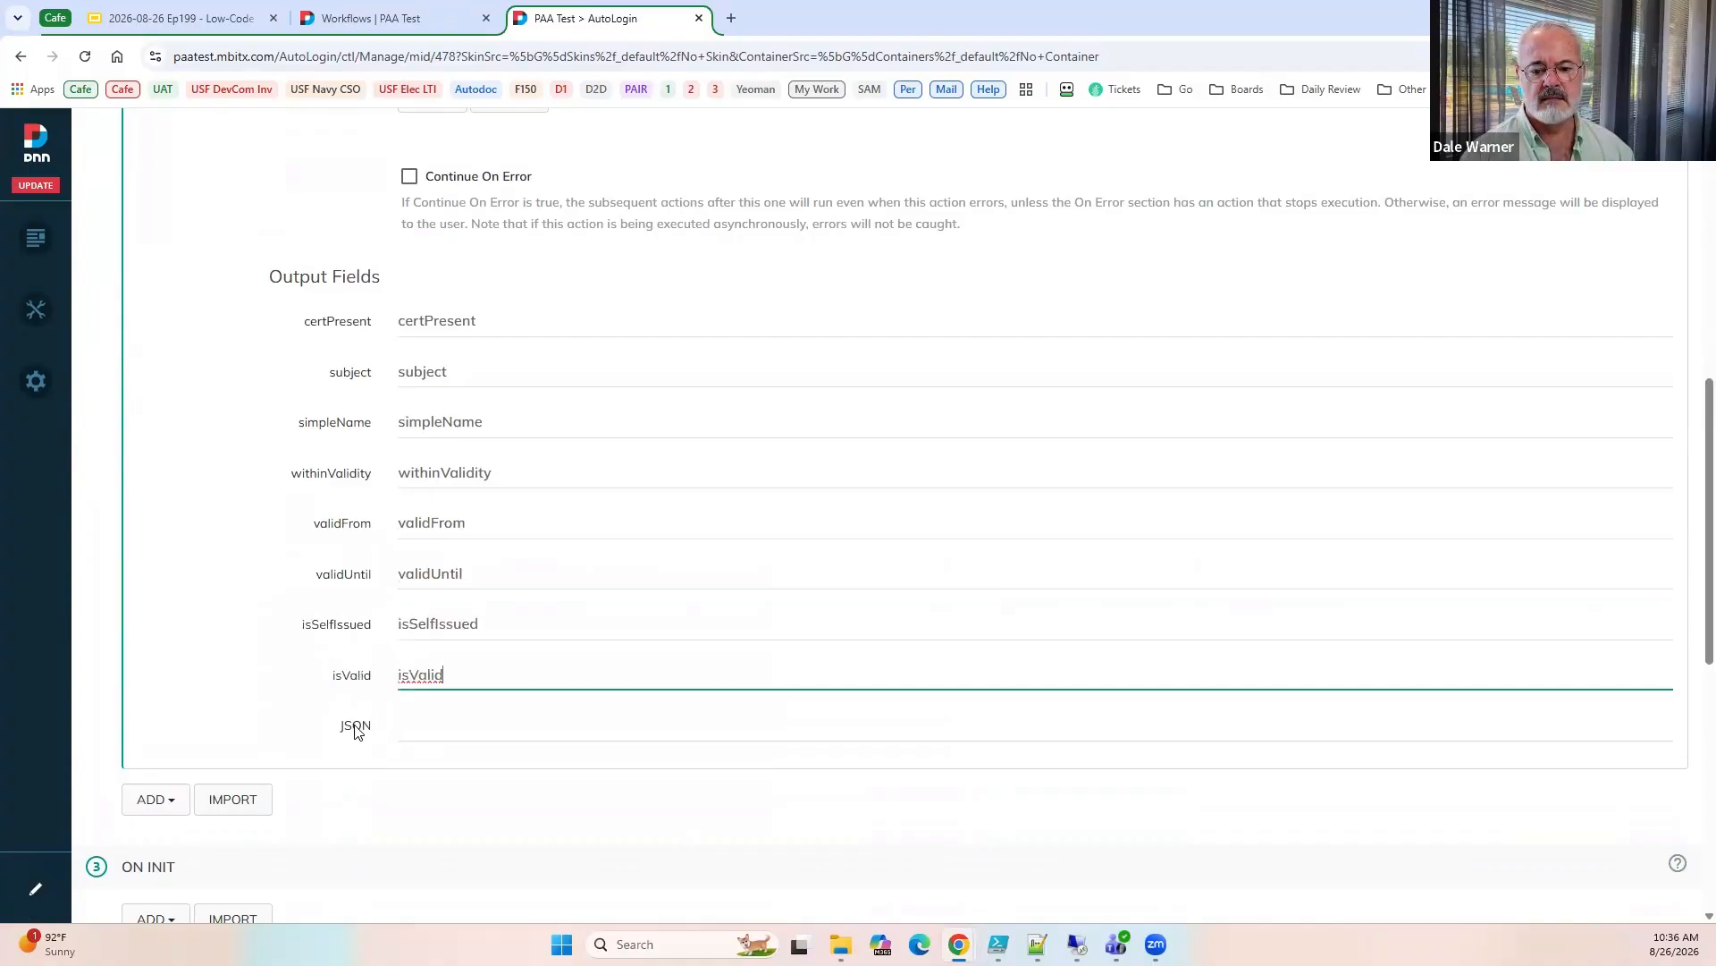
double_click(357, 726)
key(ctrl+c)
click(420, 734)
key(ctrl+v)
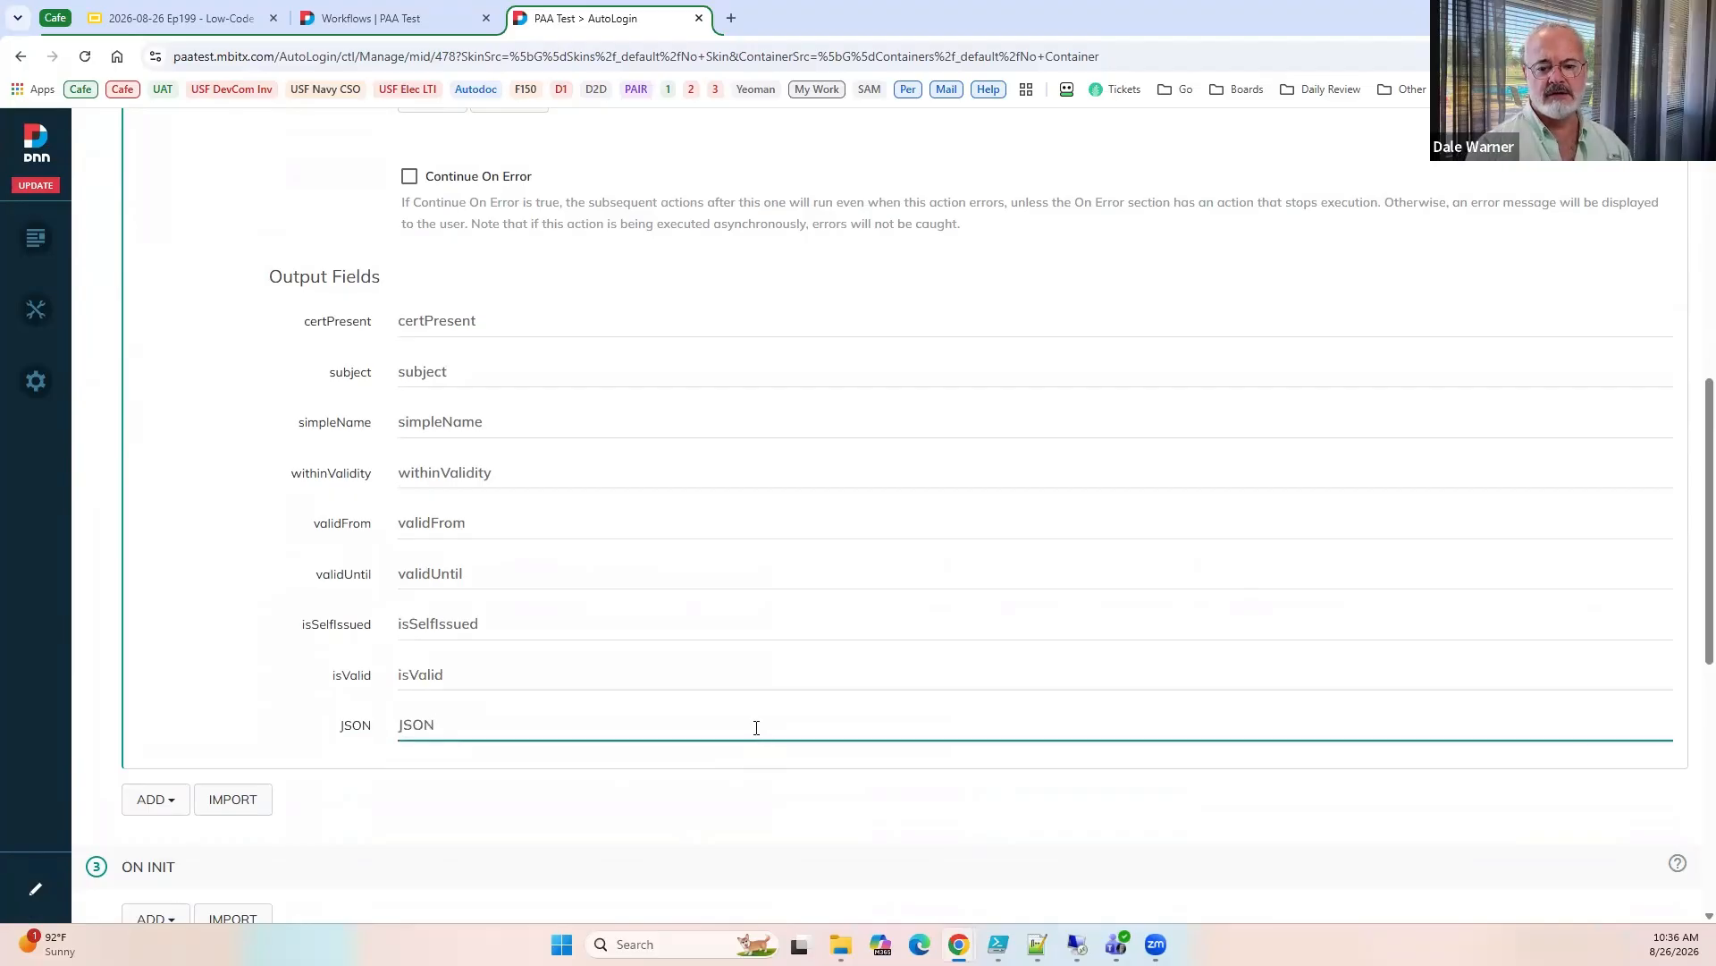
Collapse the certificate action, add a text box field titled subject to the form, and save it.
scroll(719, 719, up, 4)
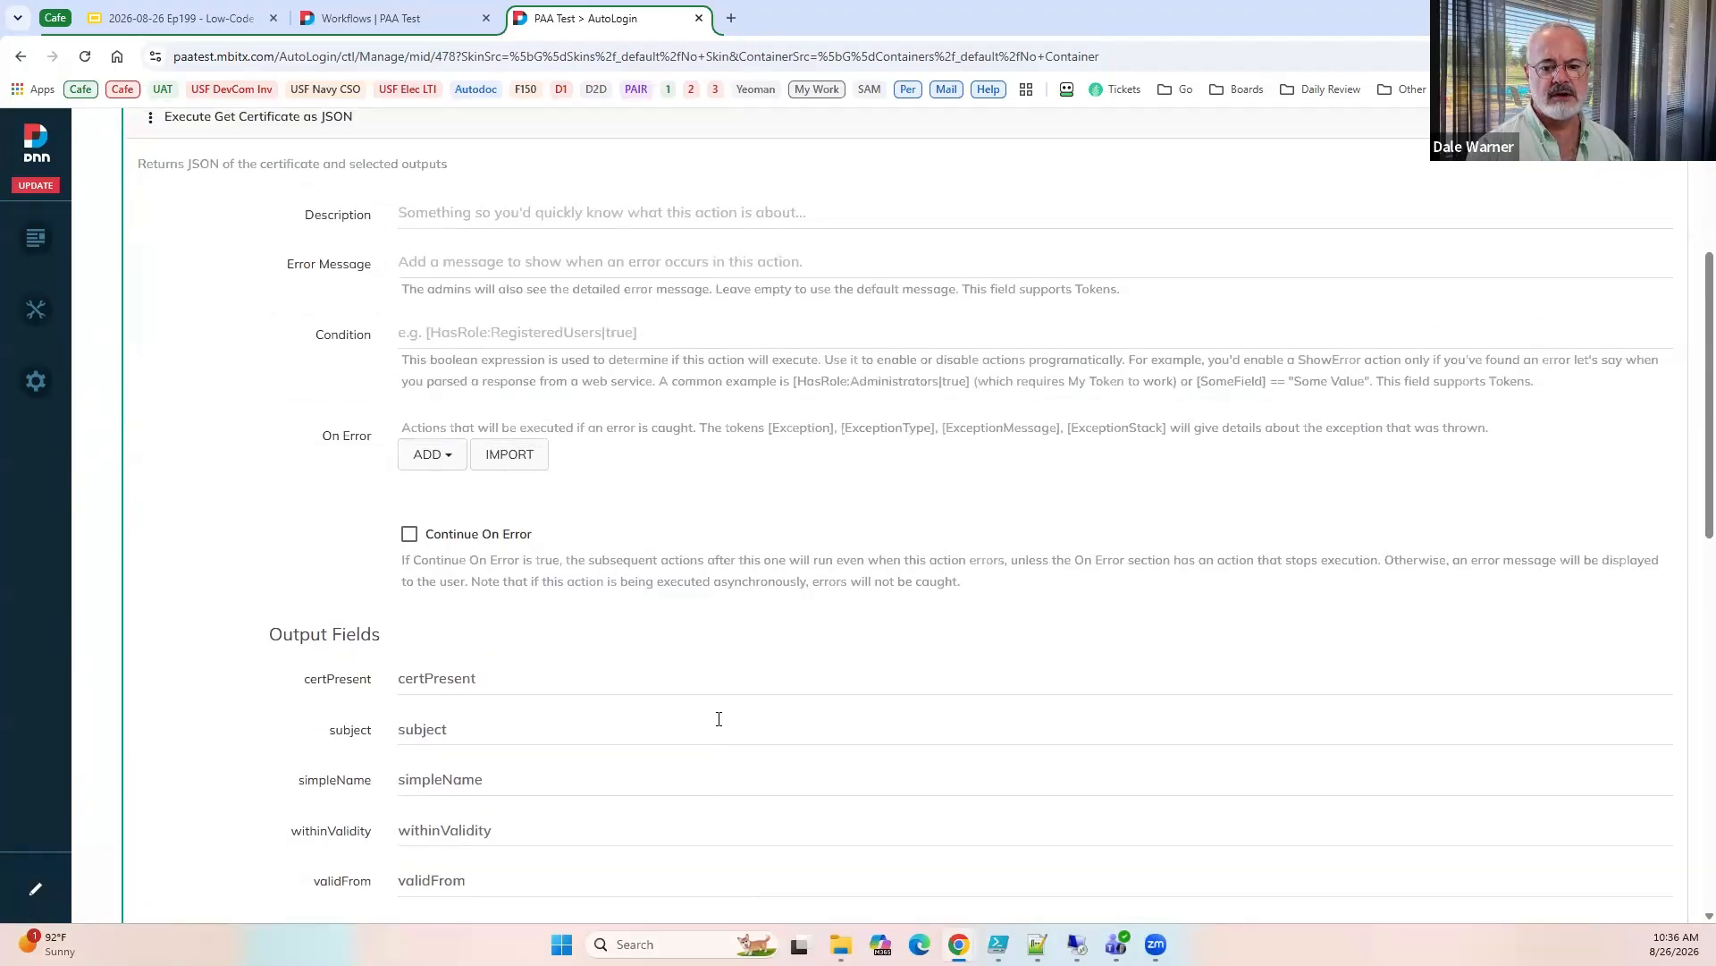
scroll(184, 394, up, 3)
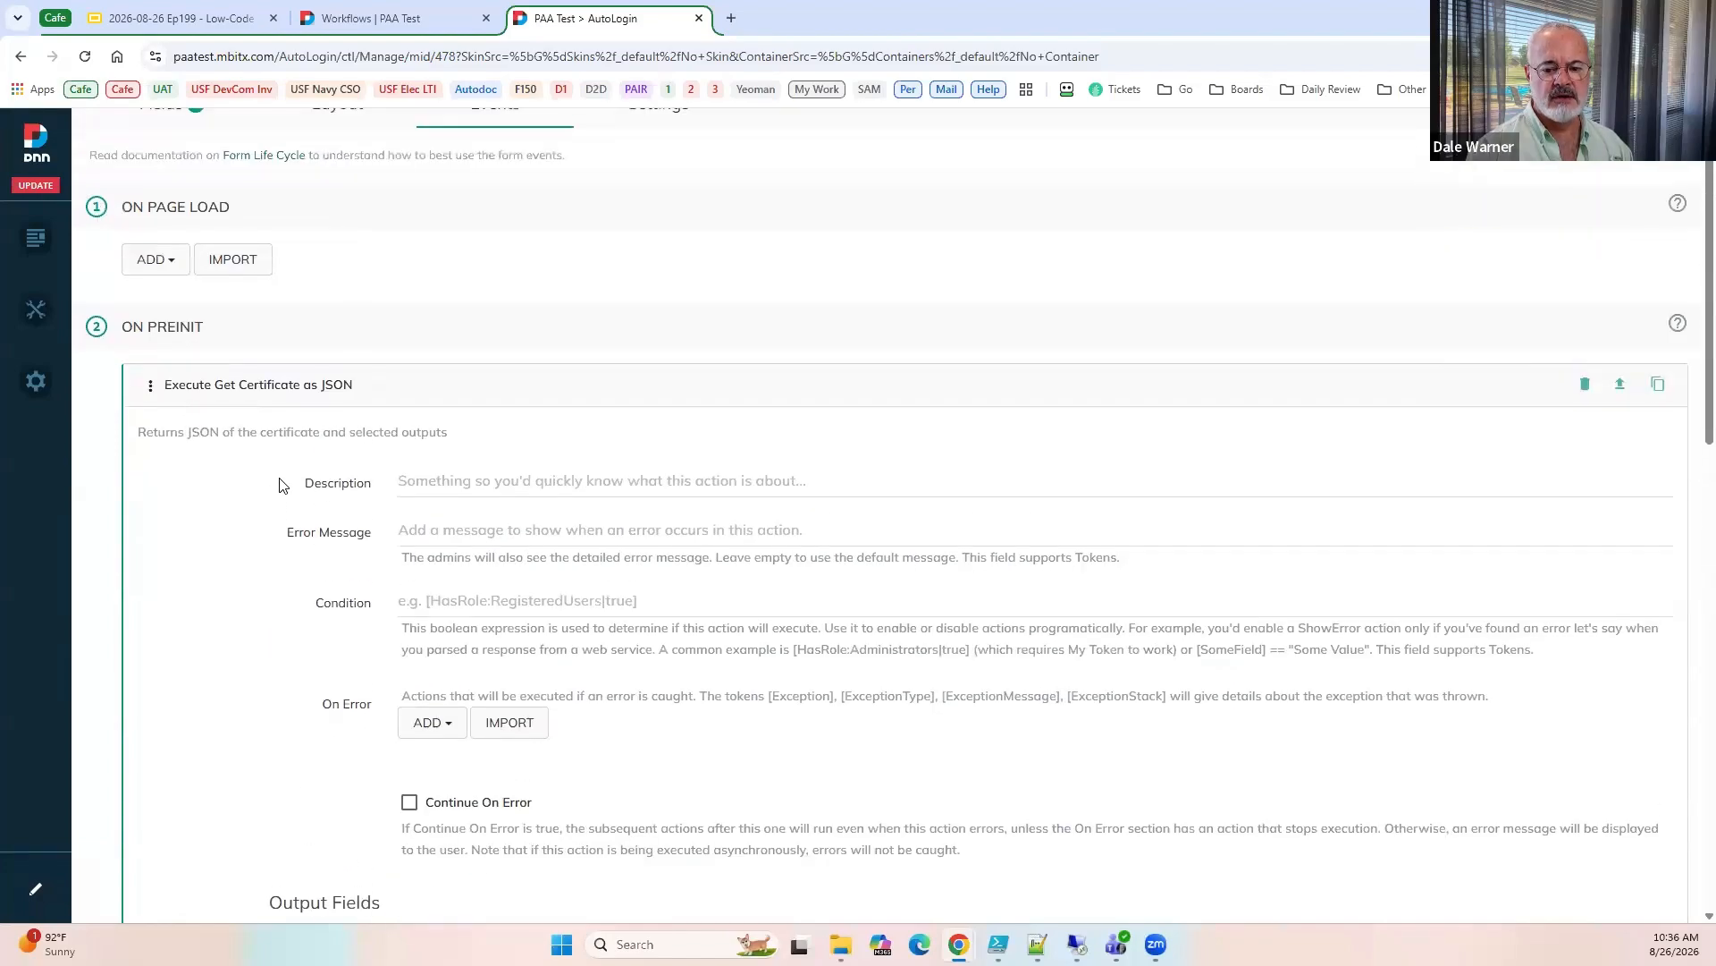
scroll(313, 554, down, 4)
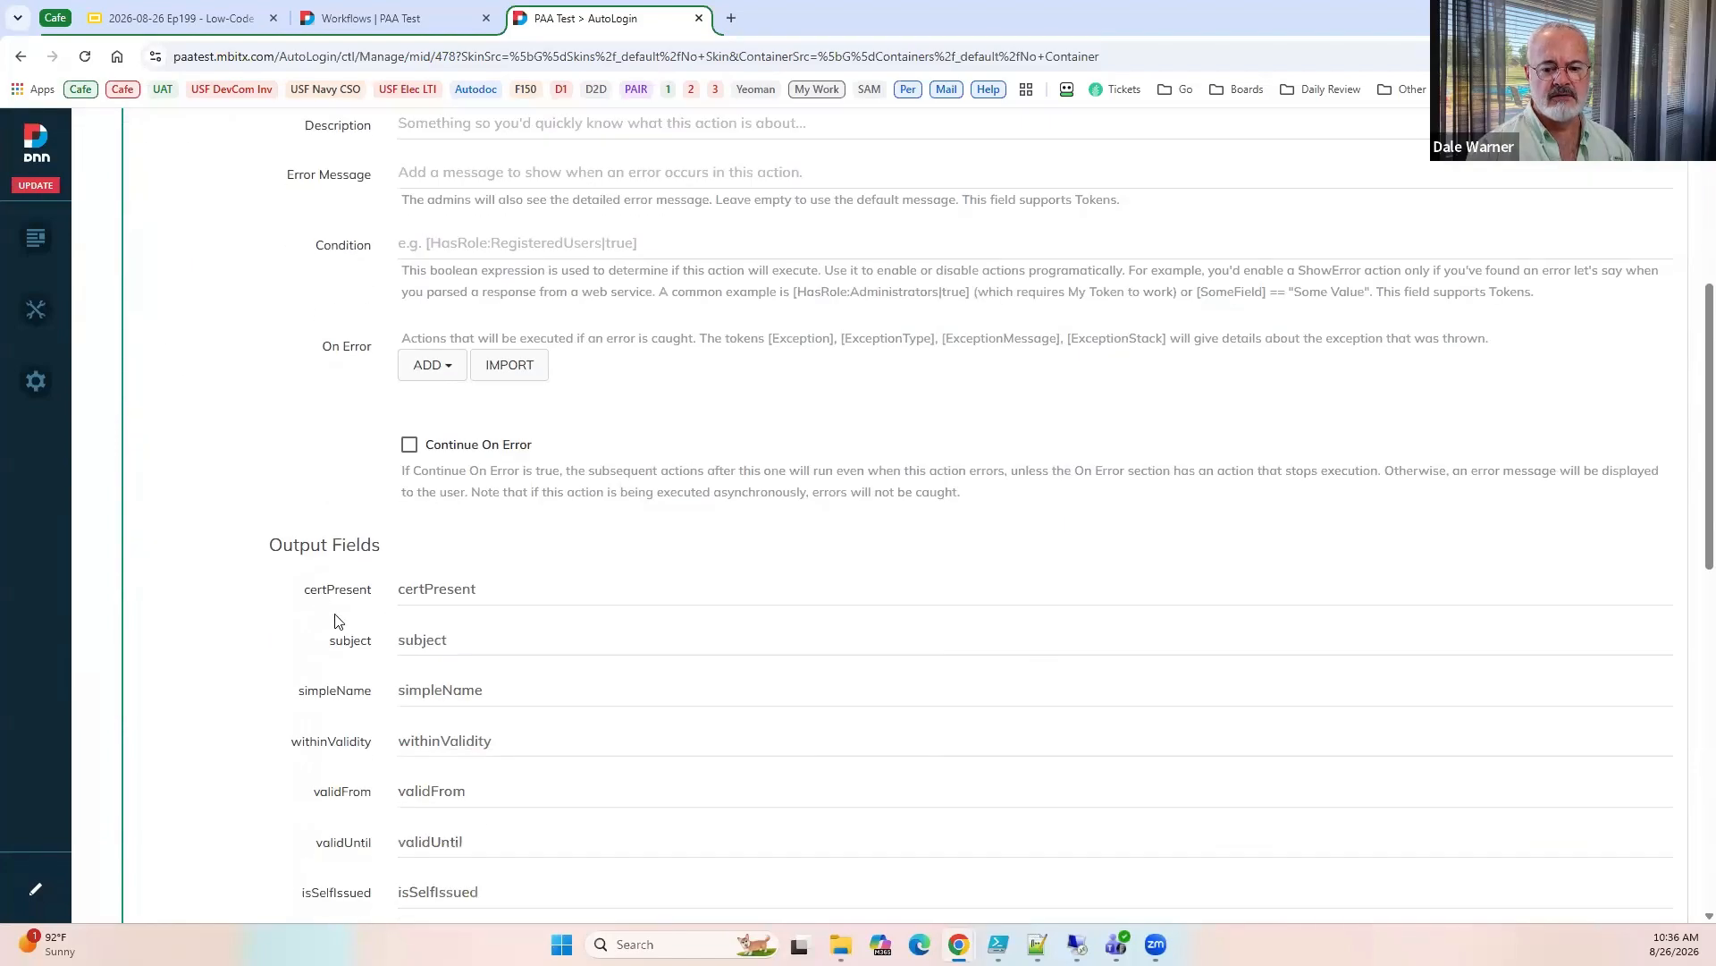
double_click(487, 645)
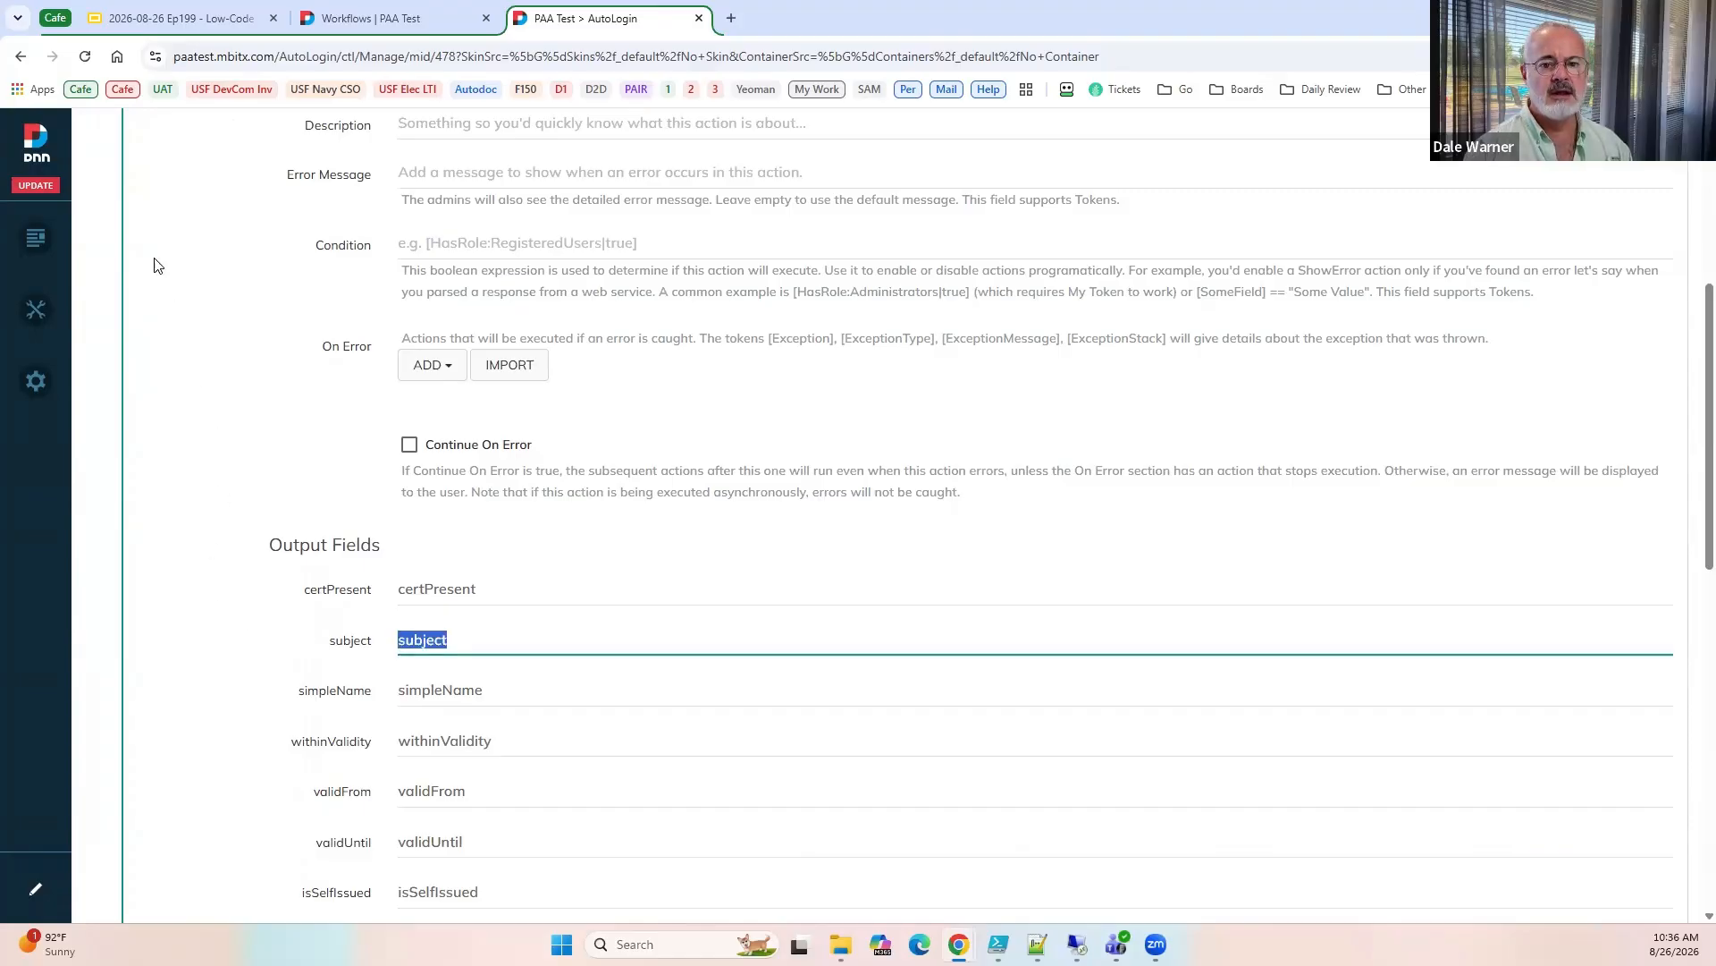
scroll(211, 330, up, 5)
click(205, 490)
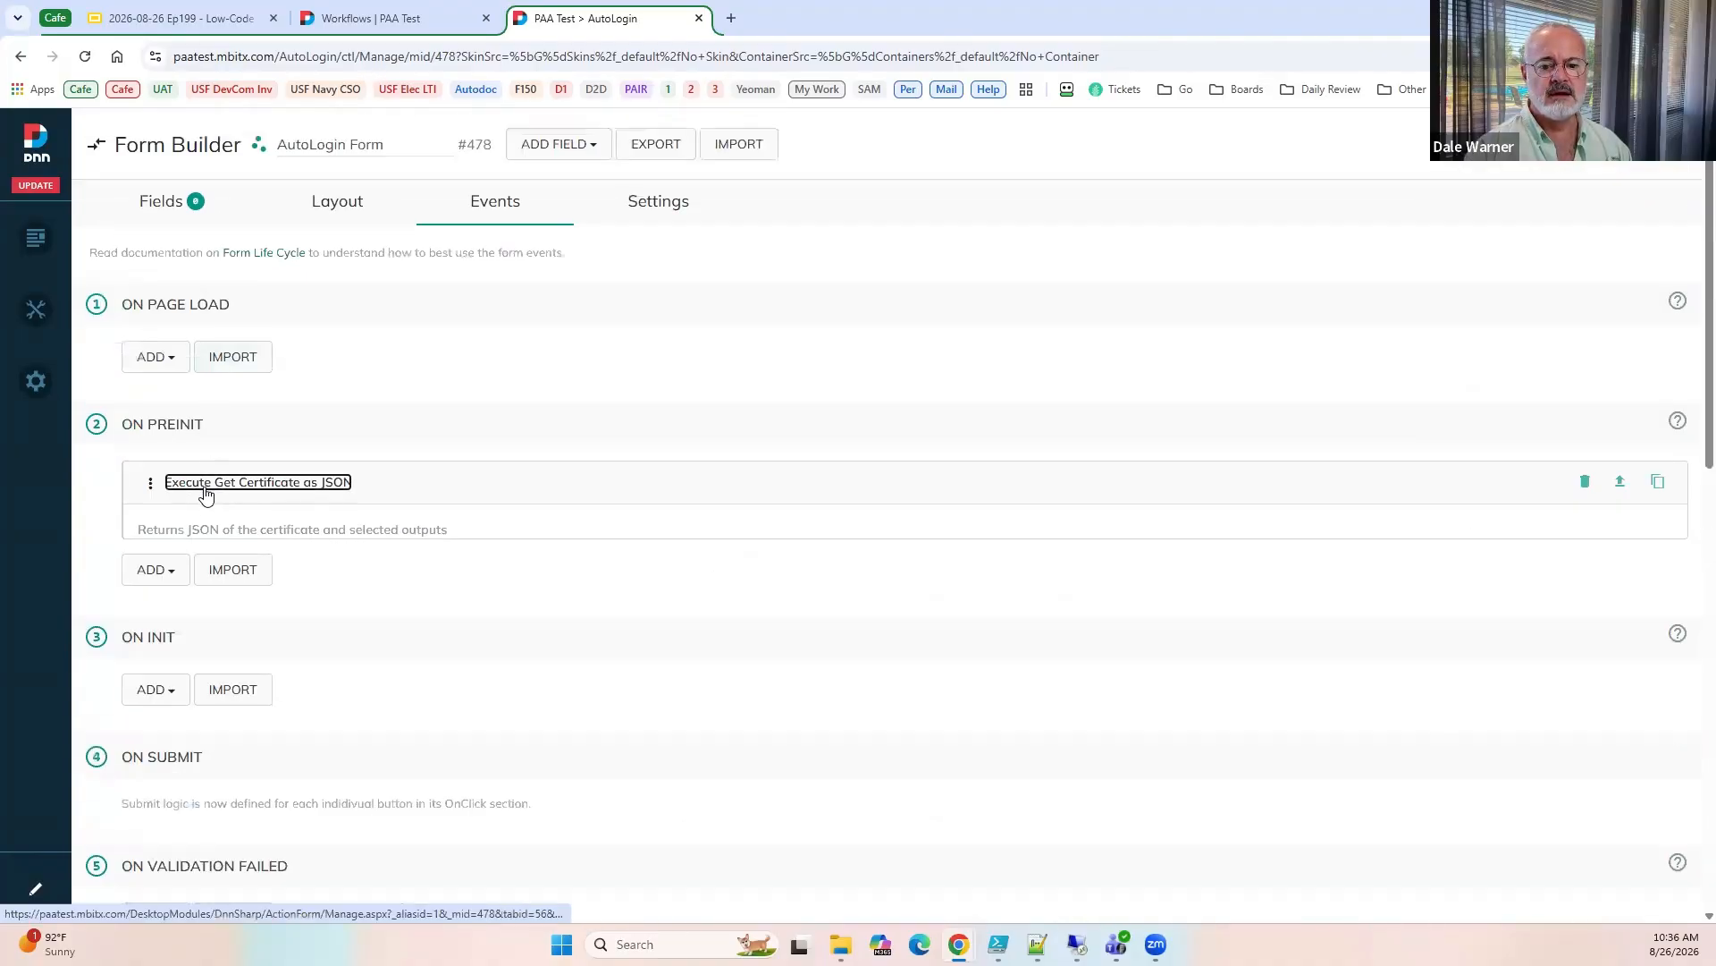
click(161, 201)
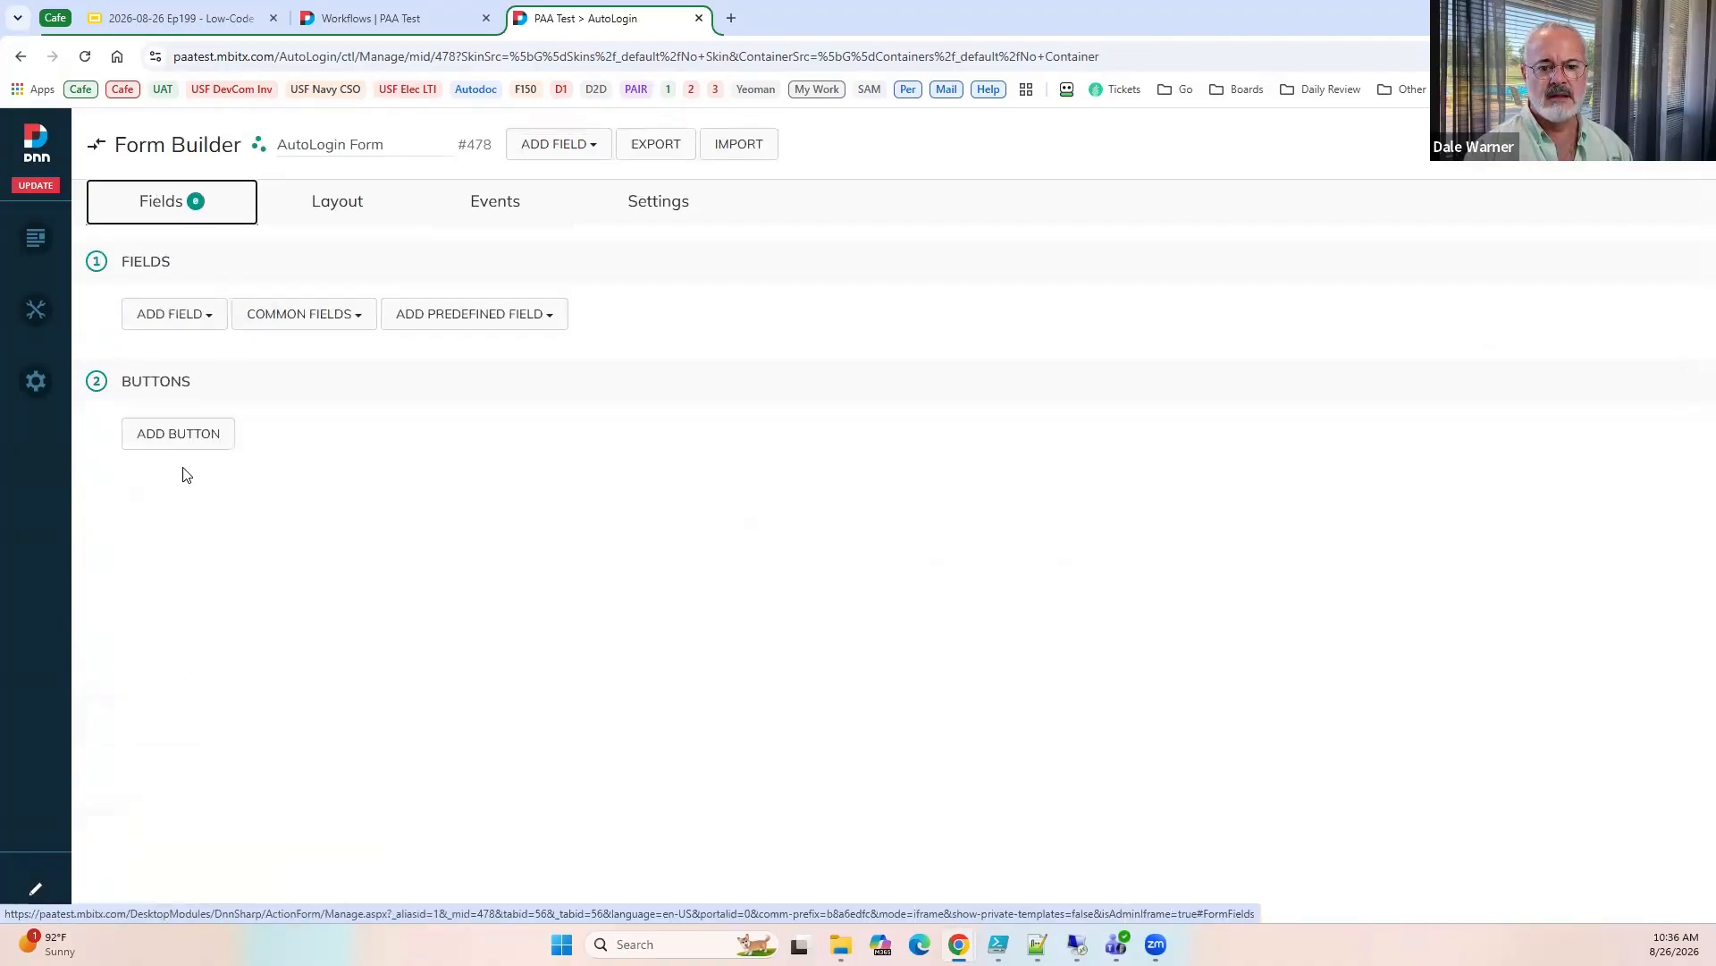
click(170, 321)
text(tex)
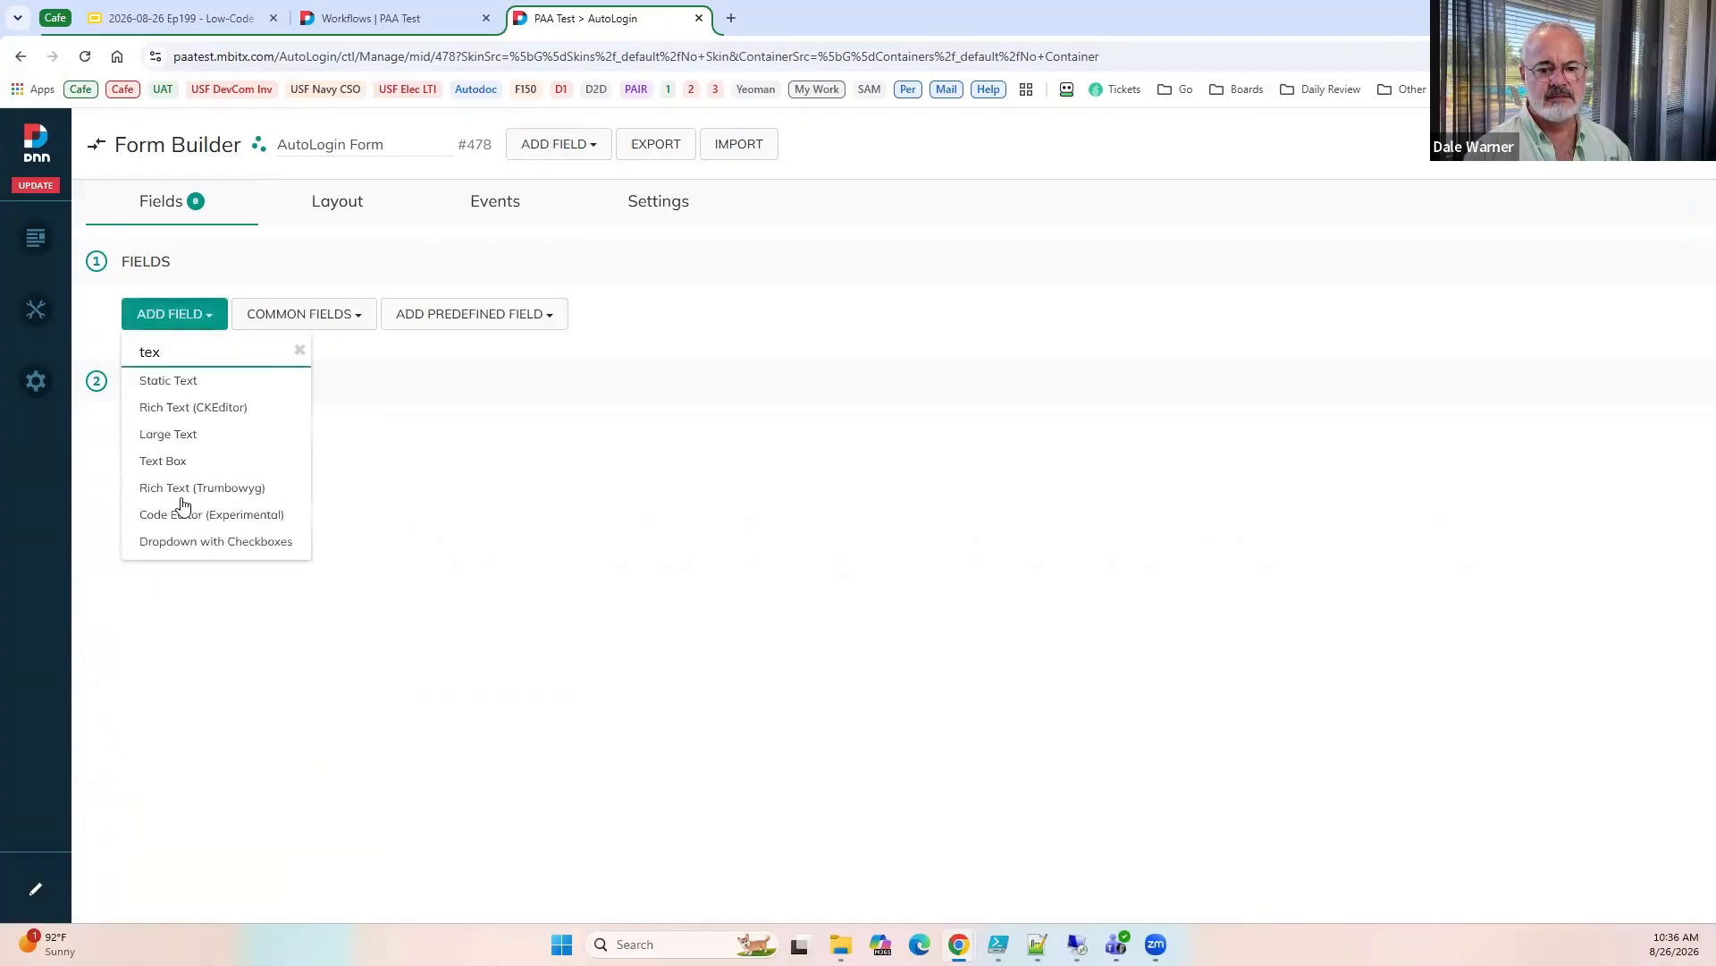
click(235, 462)
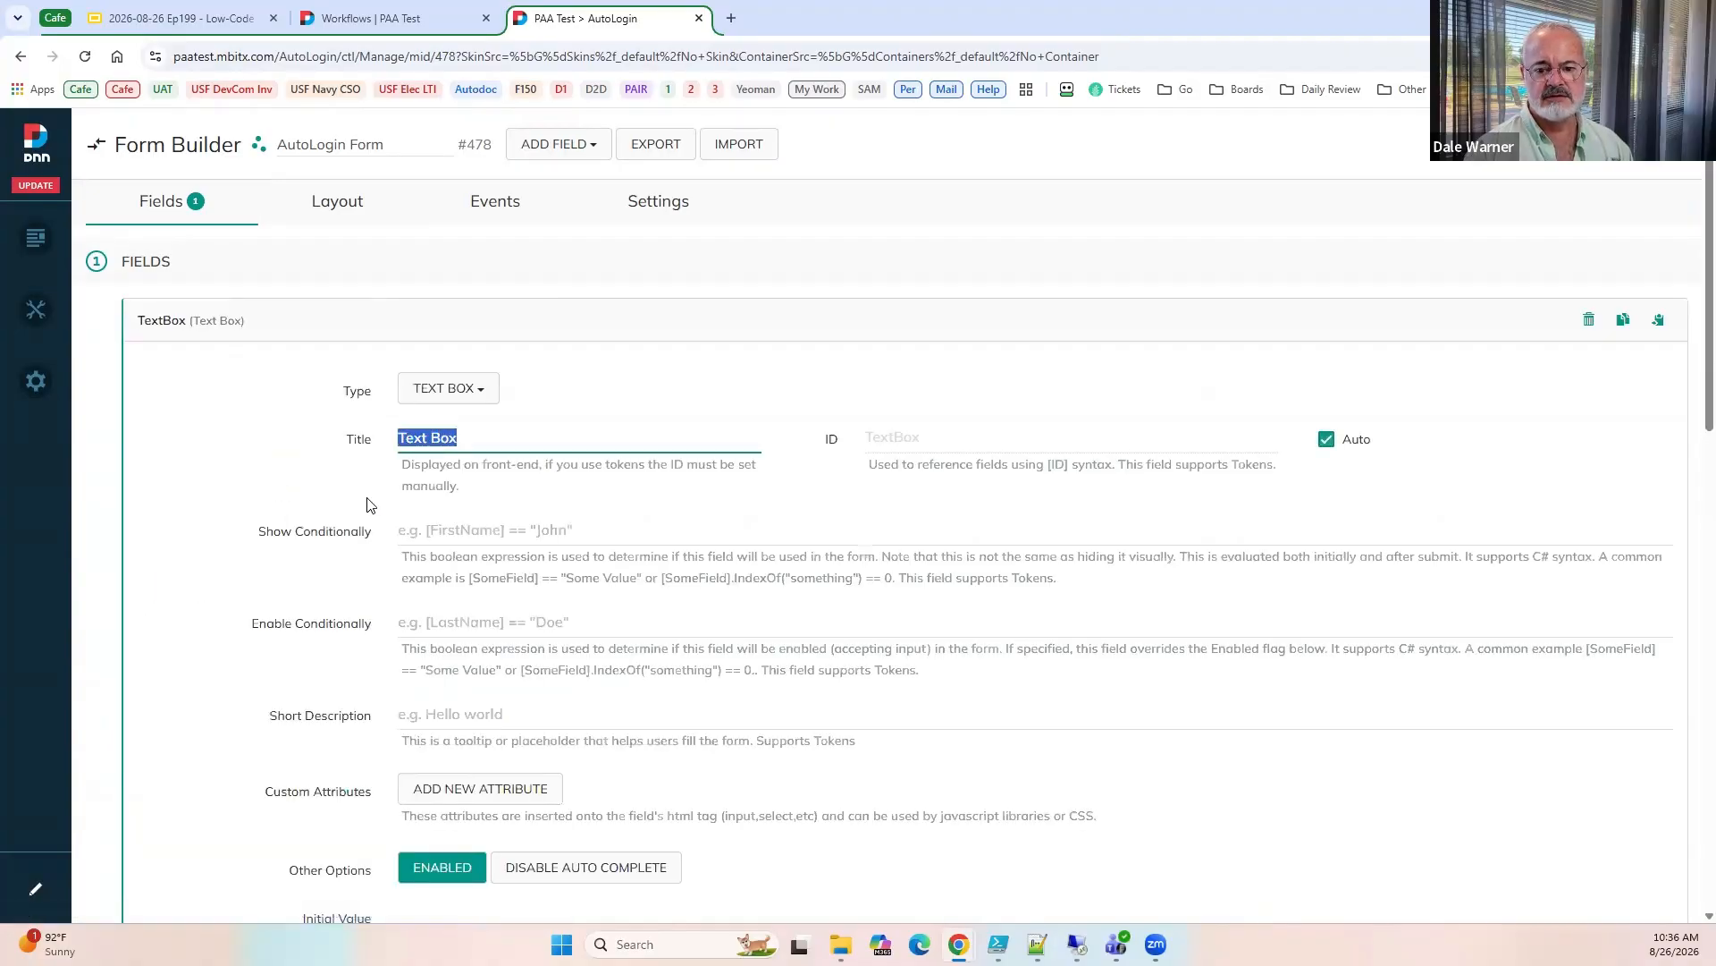
text(subject)
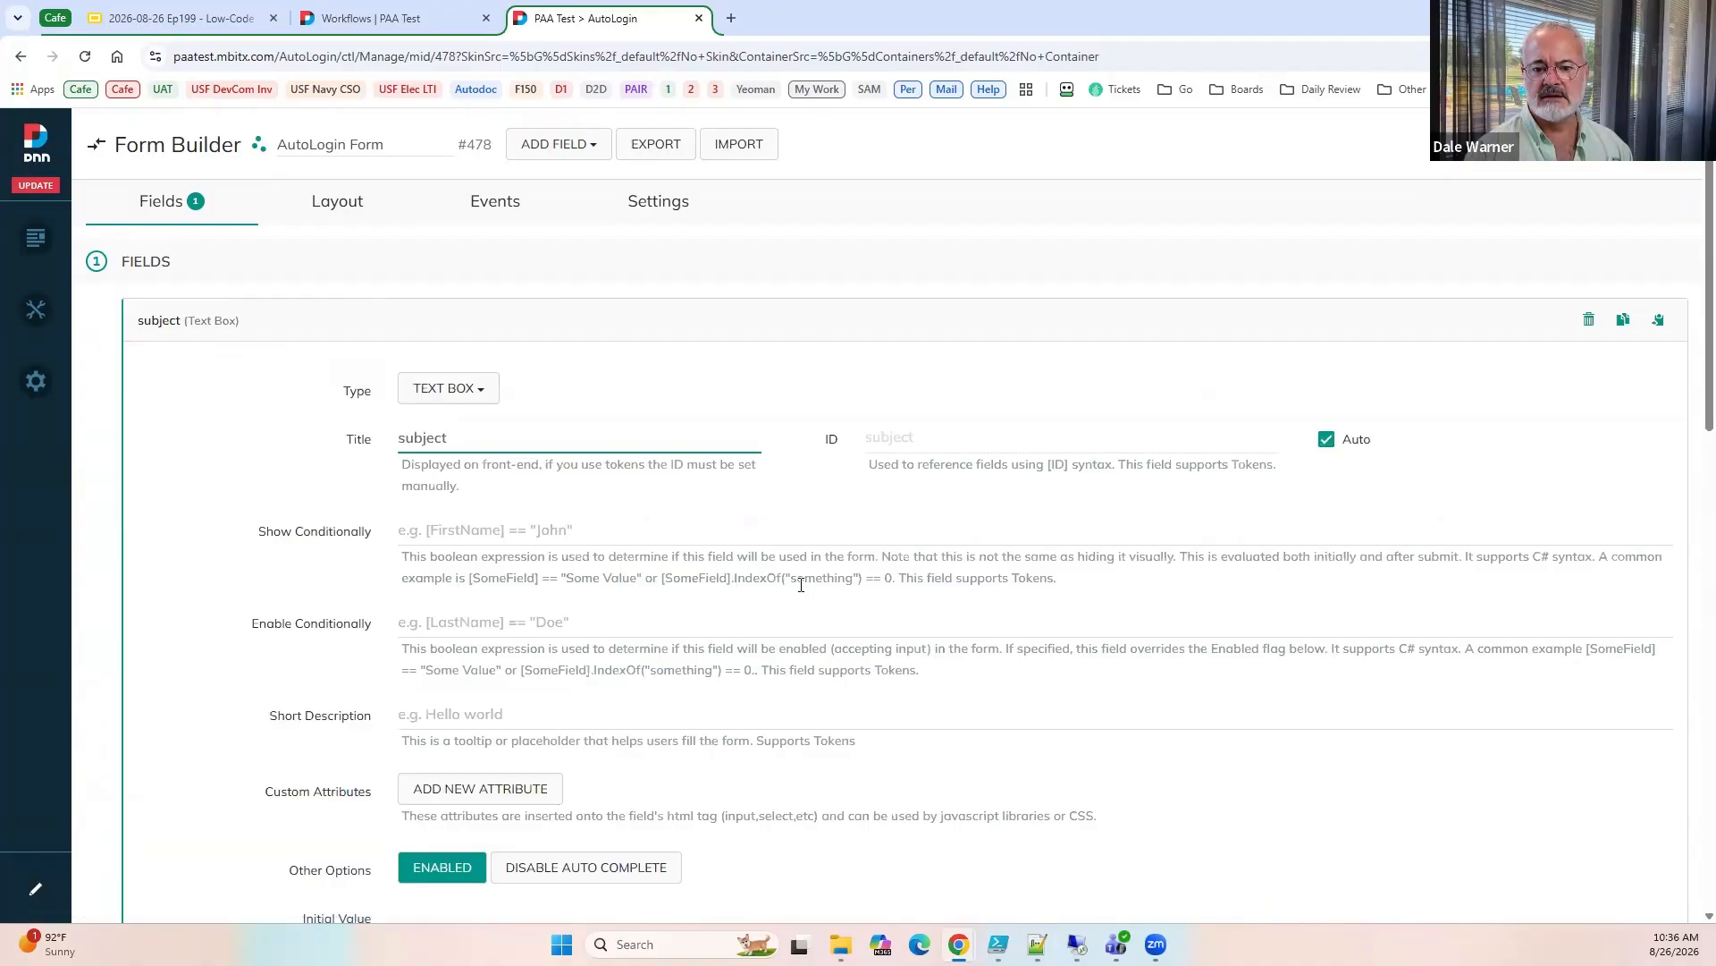
click(1574, 144)
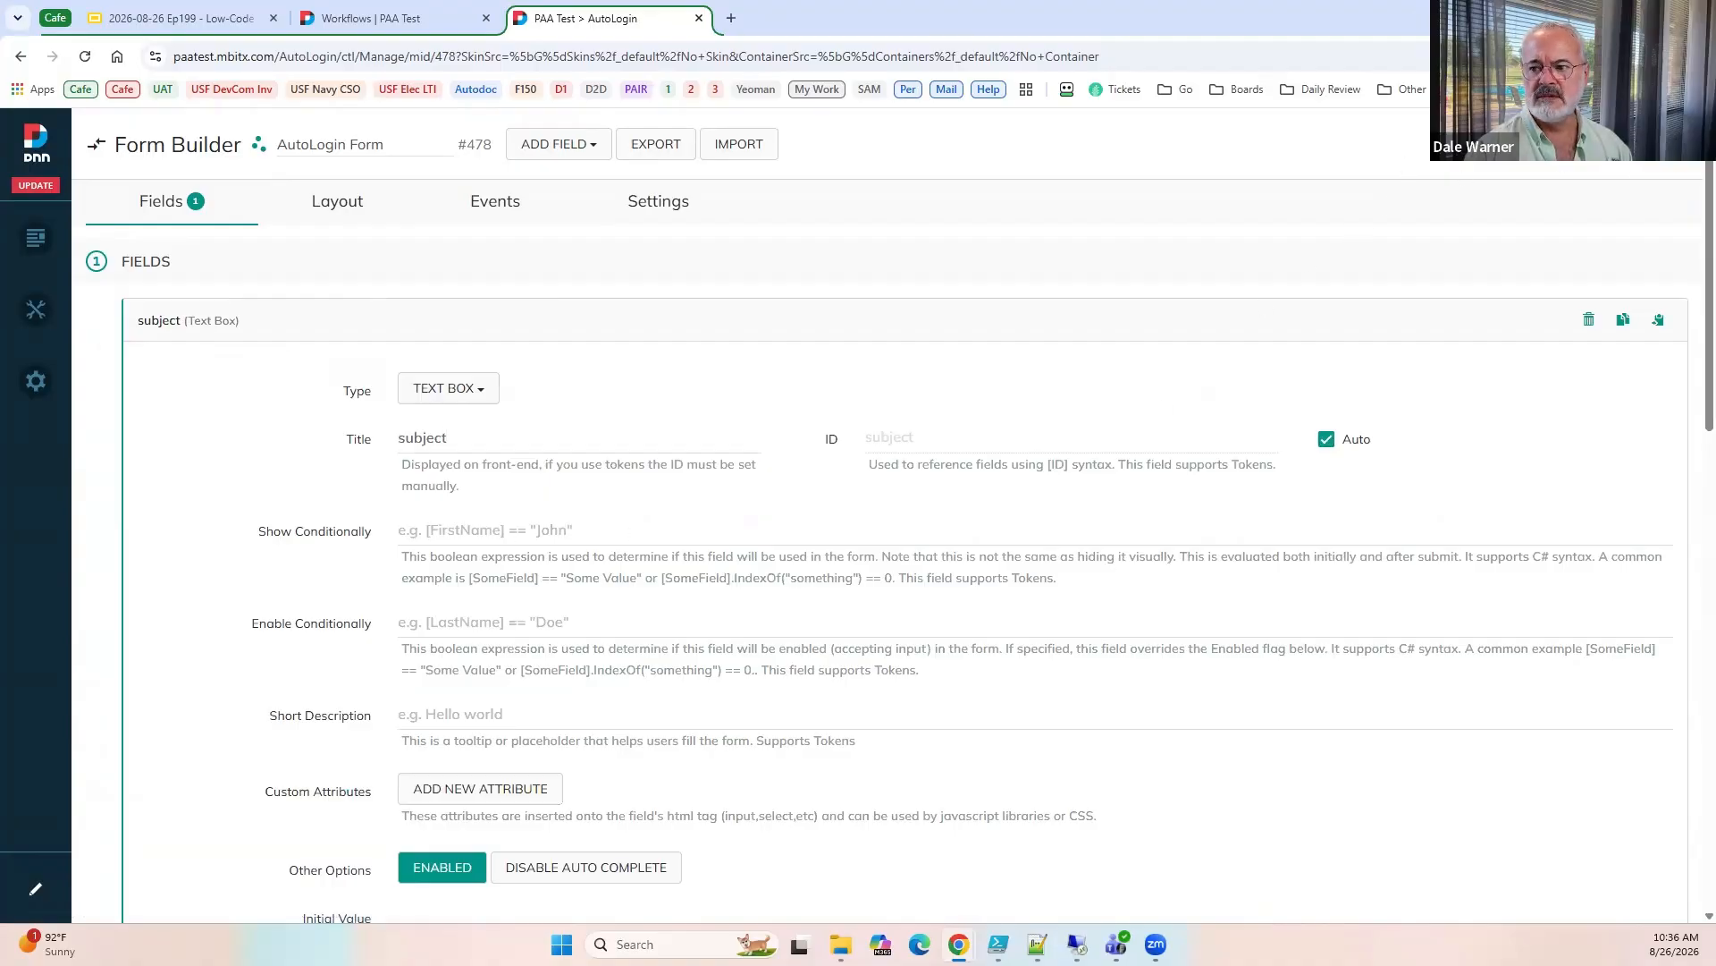
Take a brief look at the Workflows list and exit Form Builder back to the AutoLogin page.
click(391, 23)
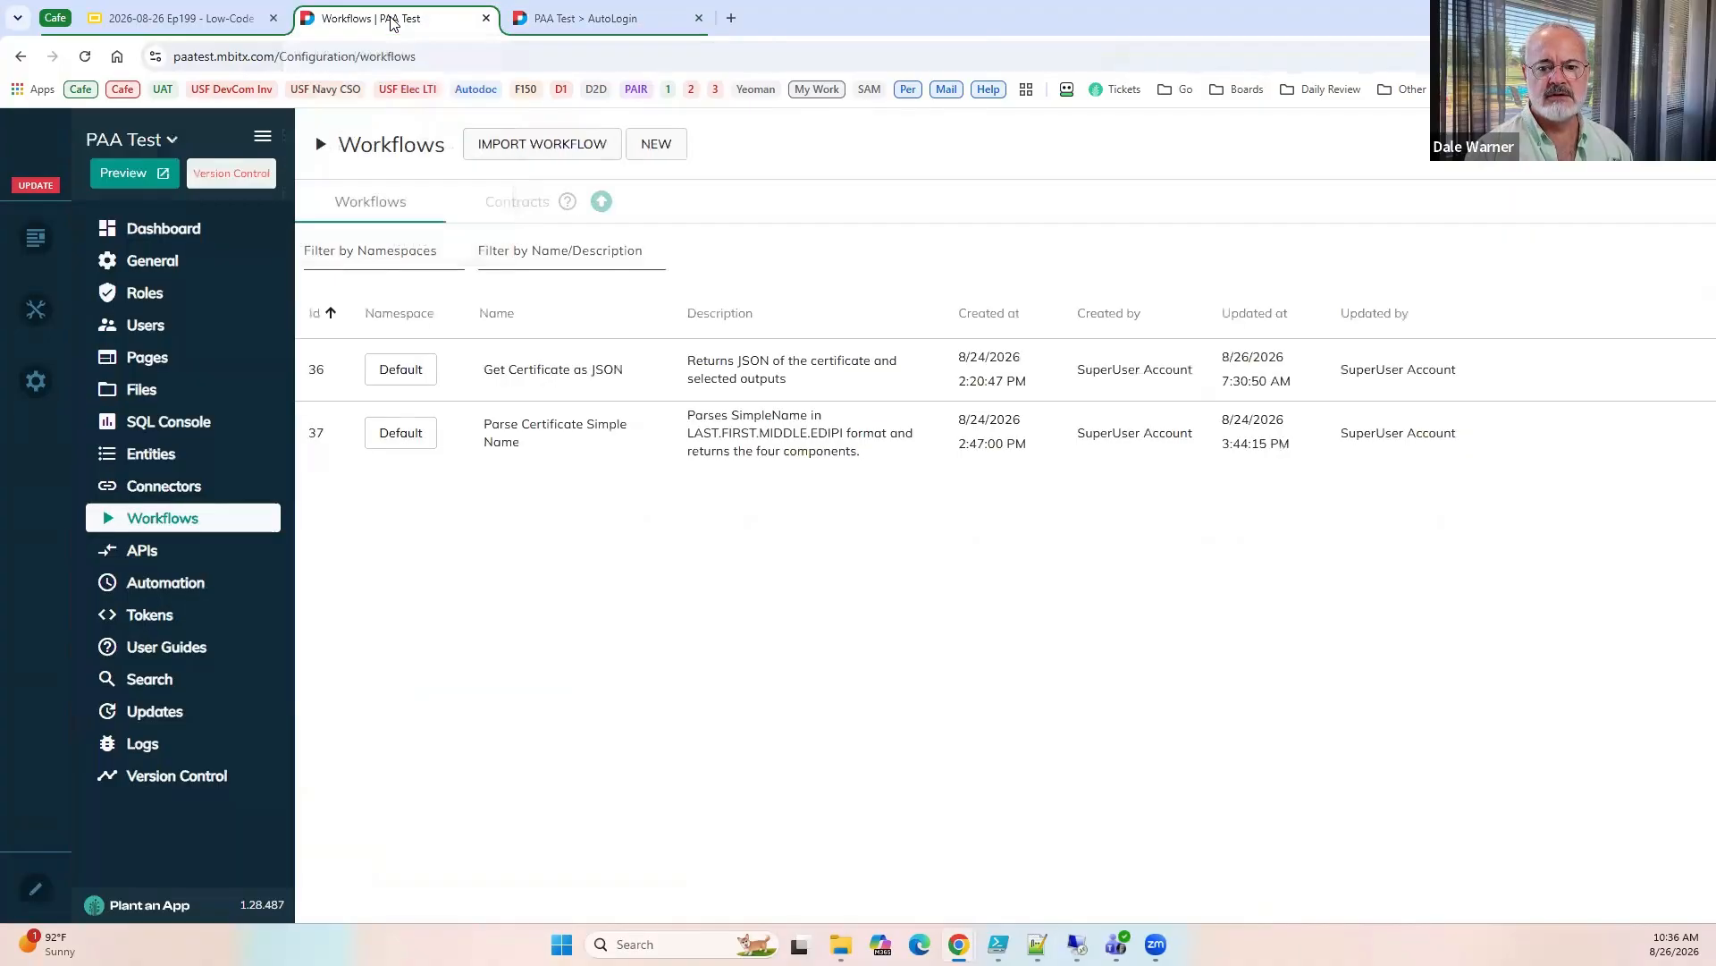
click(605, 23)
click(1659, 144)
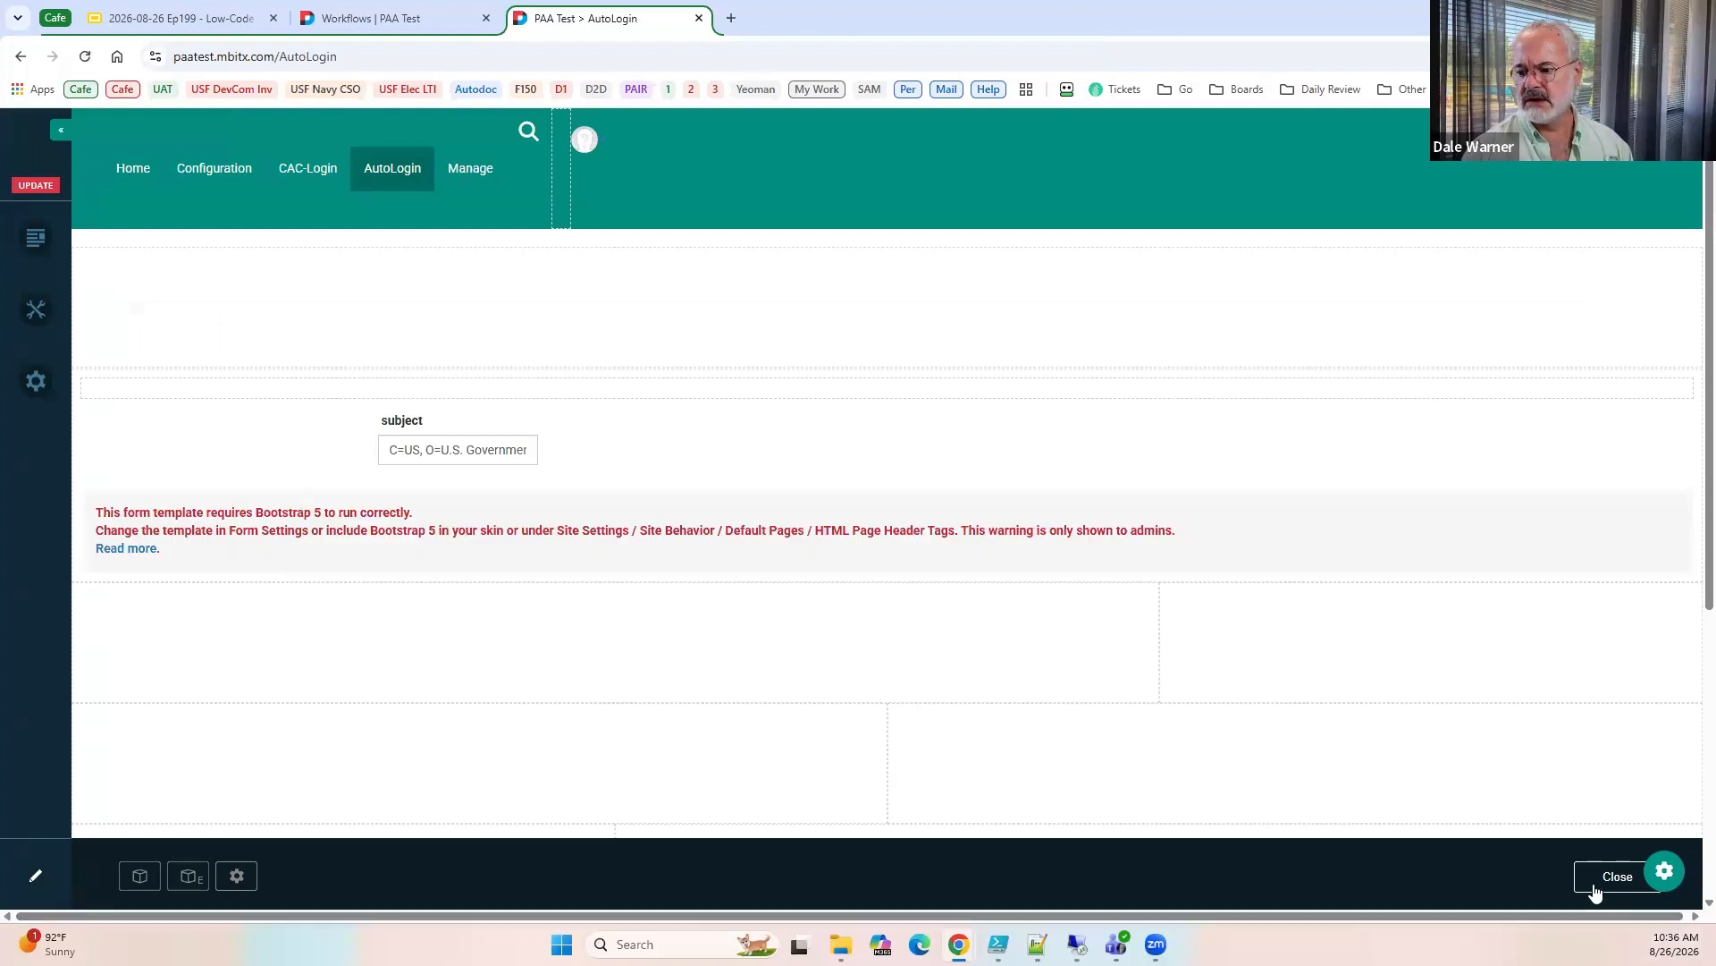
Change the AutoLogin page's layout to default-bs5, save the page settings, and reload the page out of edit mode.
click(1596, 889)
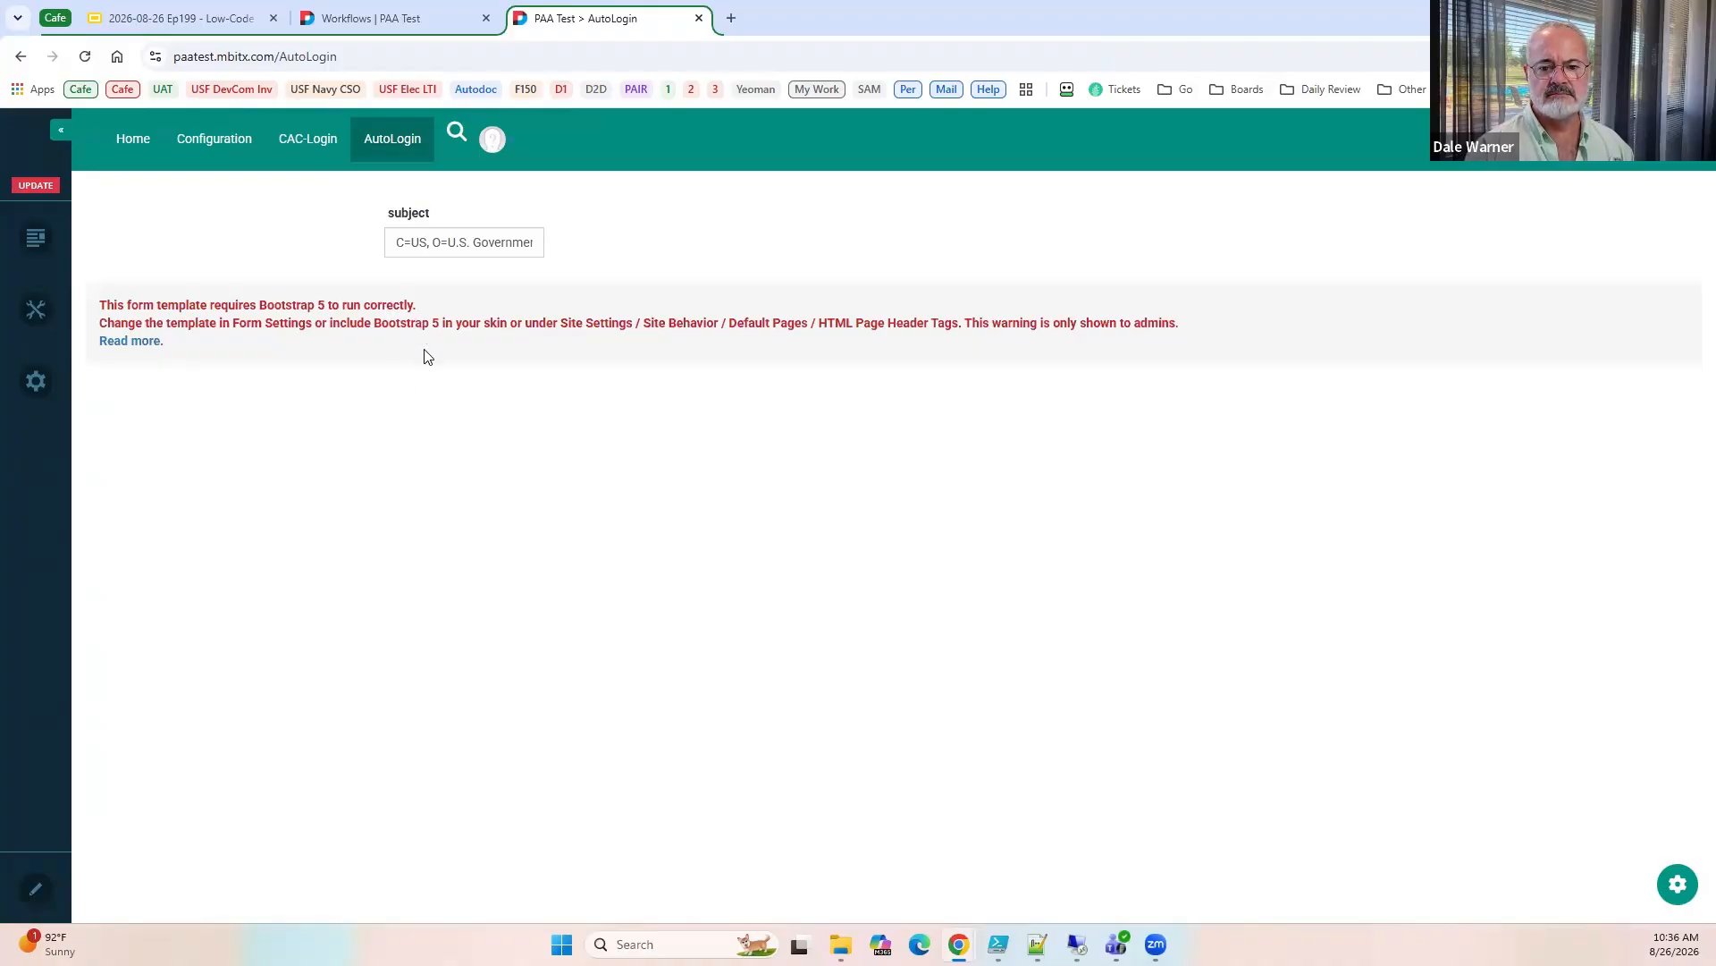
click(38, 889)
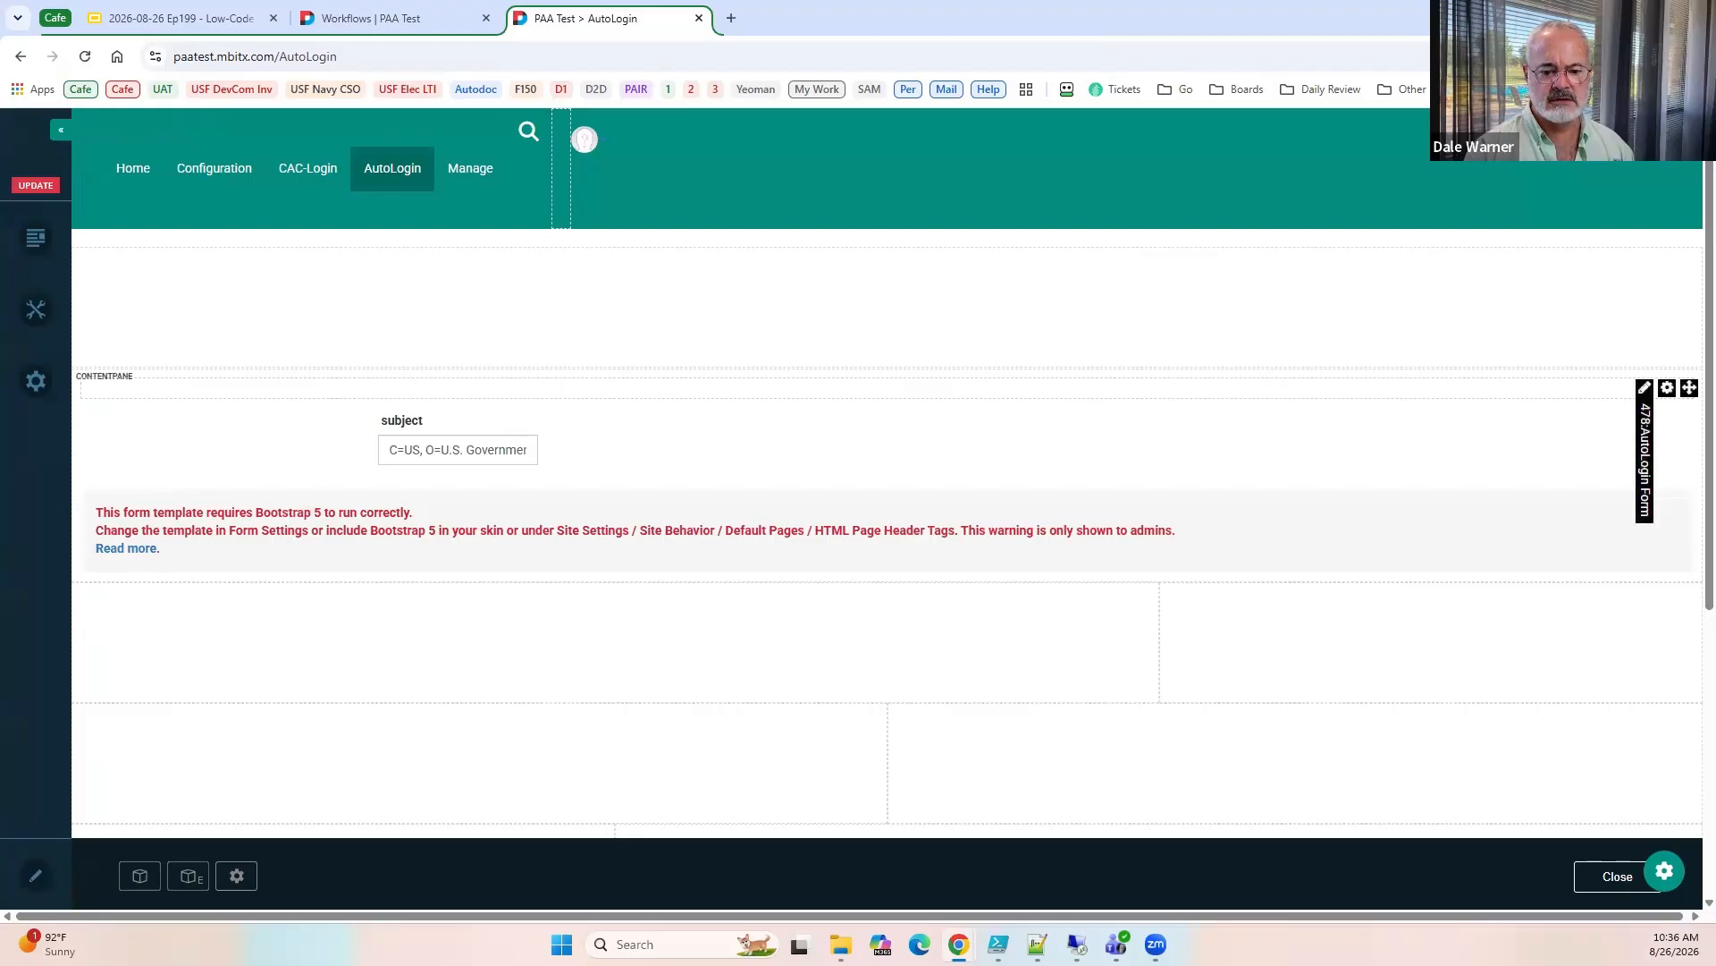
click(236, 875)
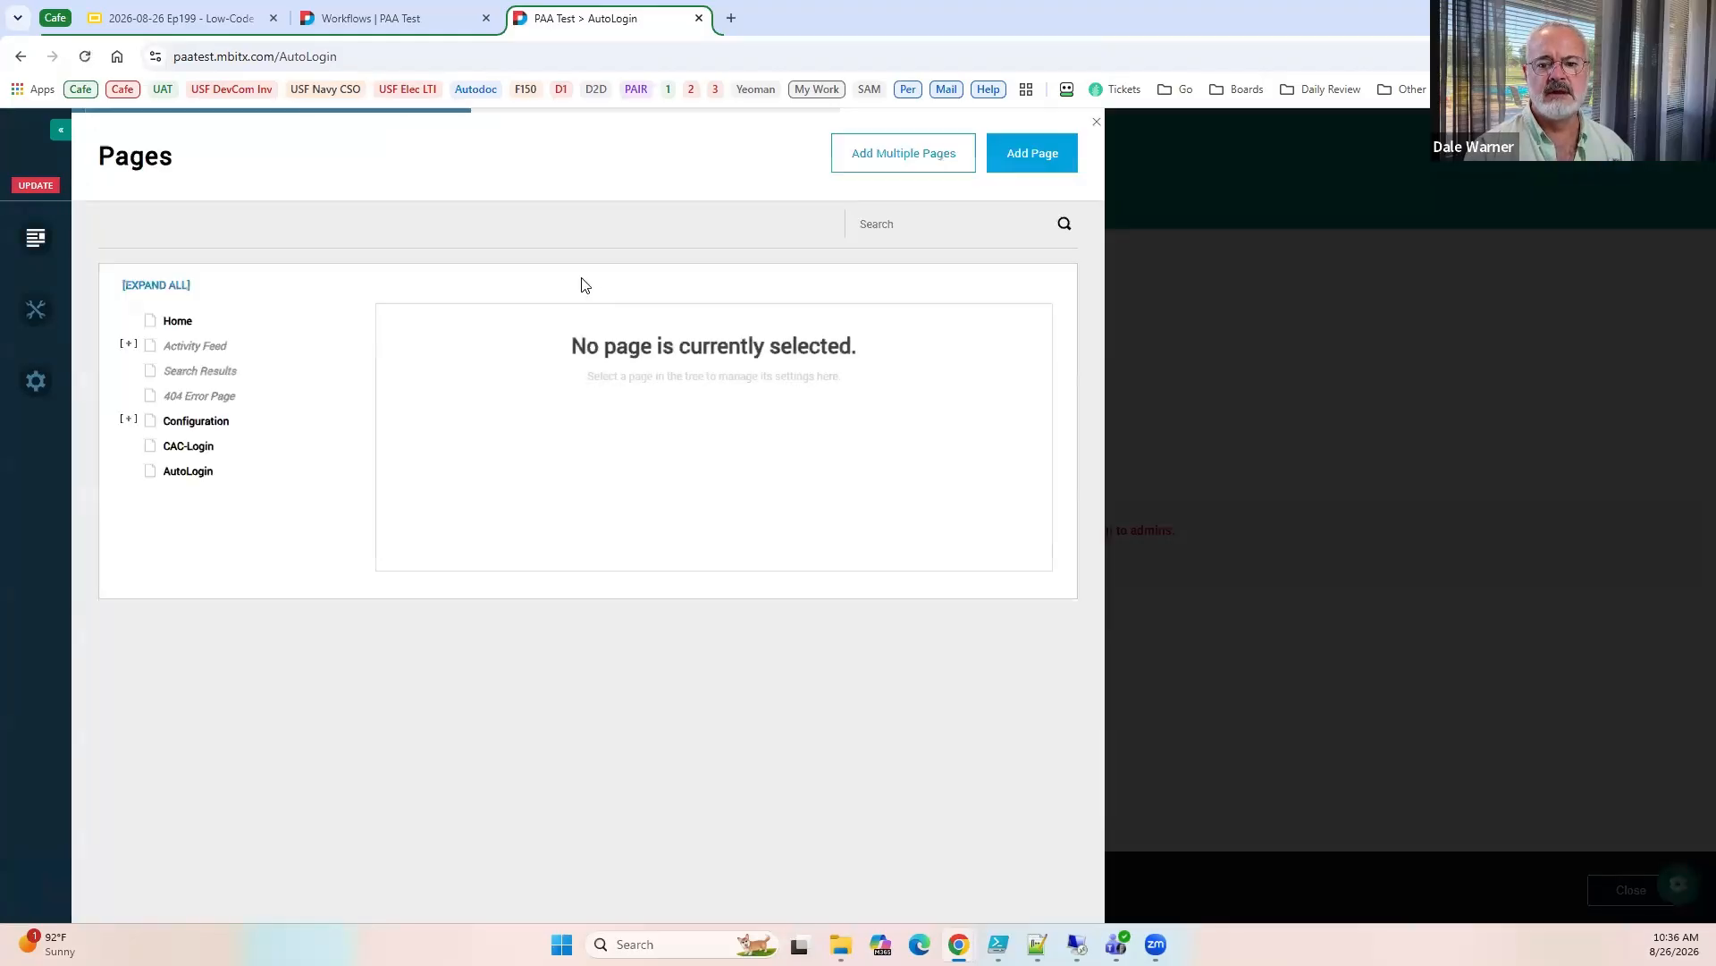
click(755, 338)
click(541, 378)
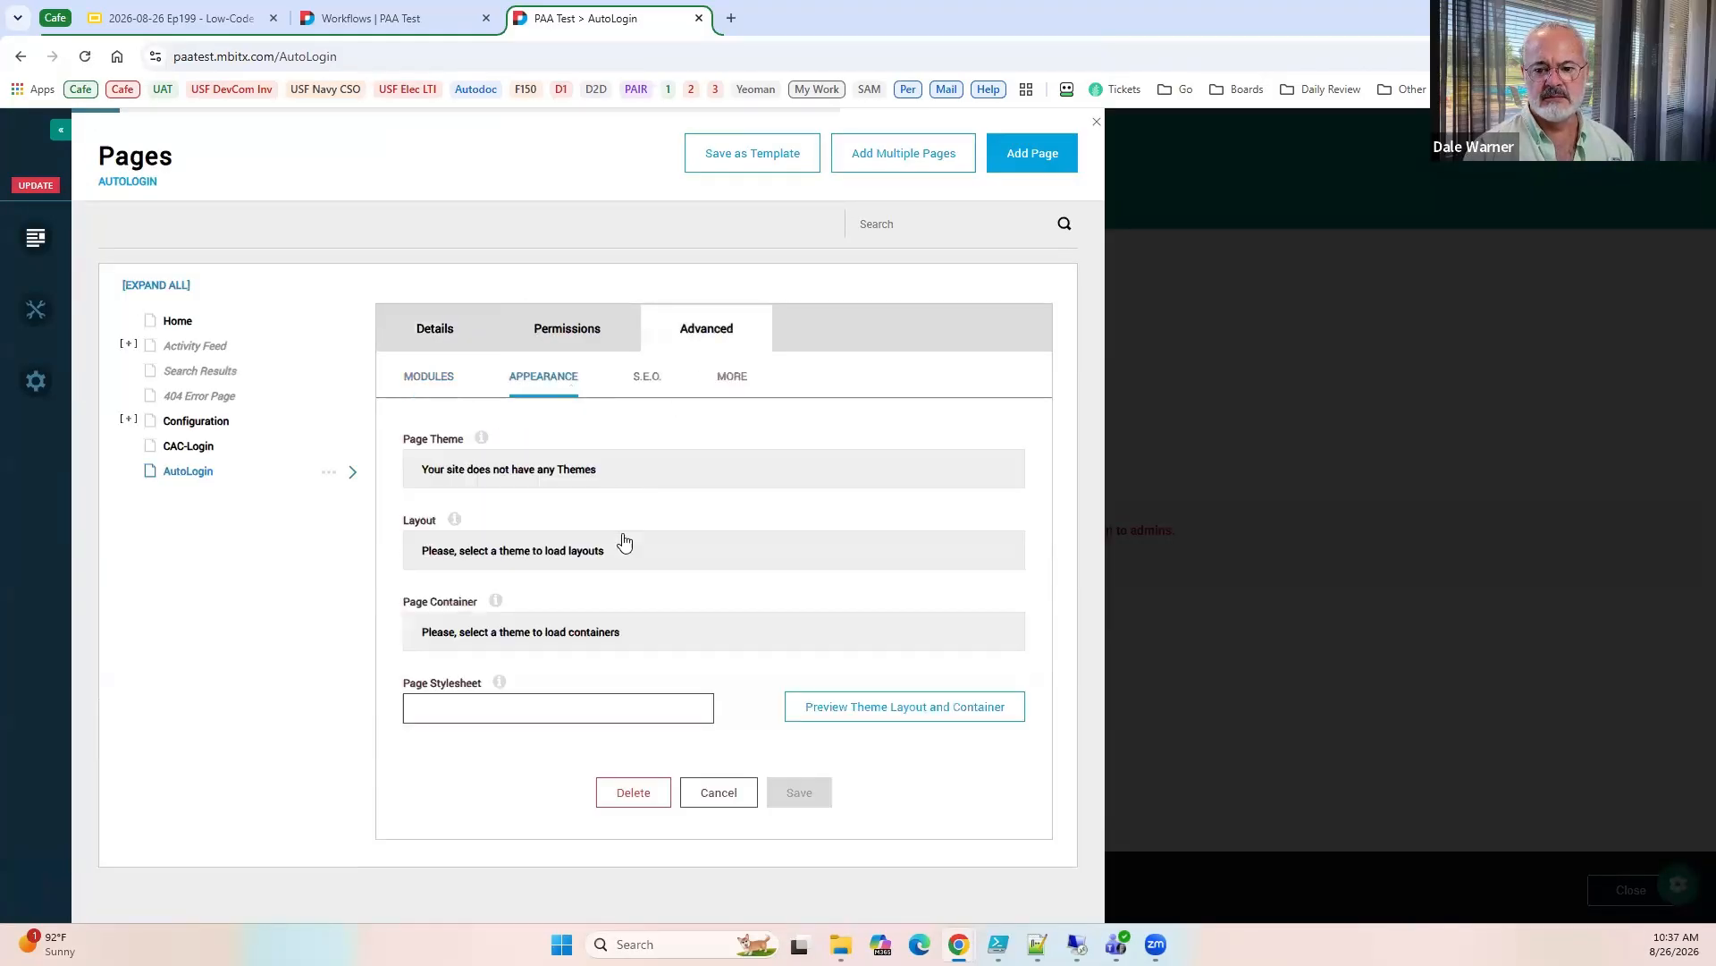
click(702, 800)
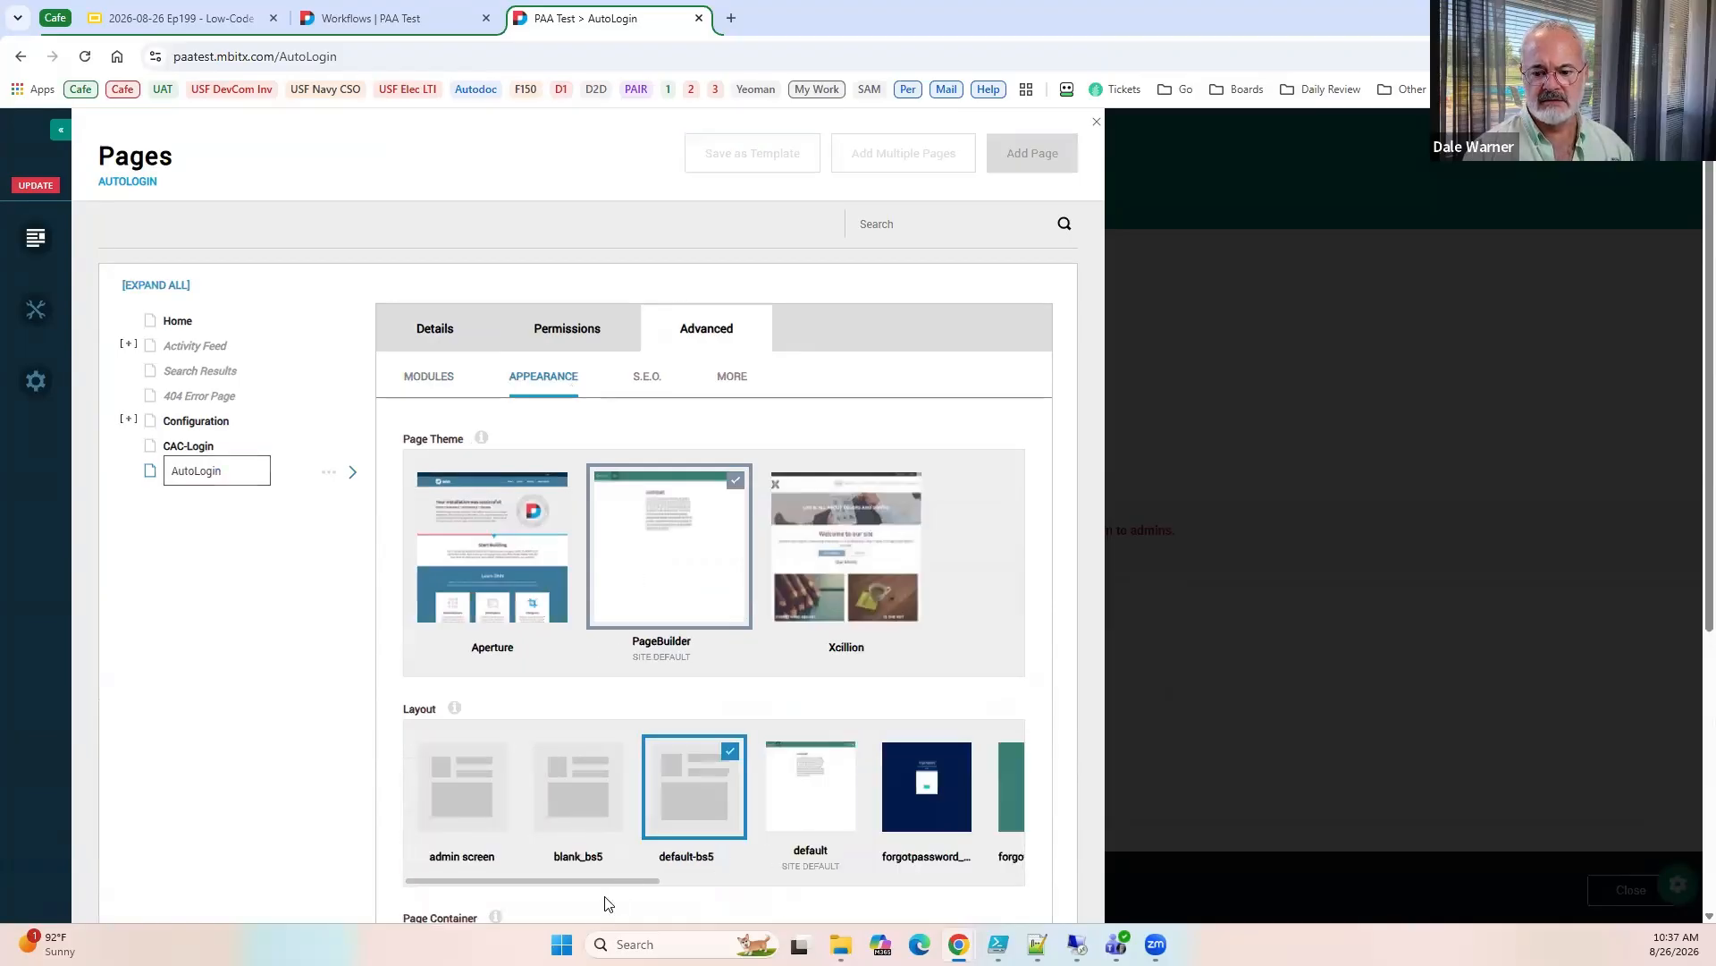
scroll(606, 903, down, 3)
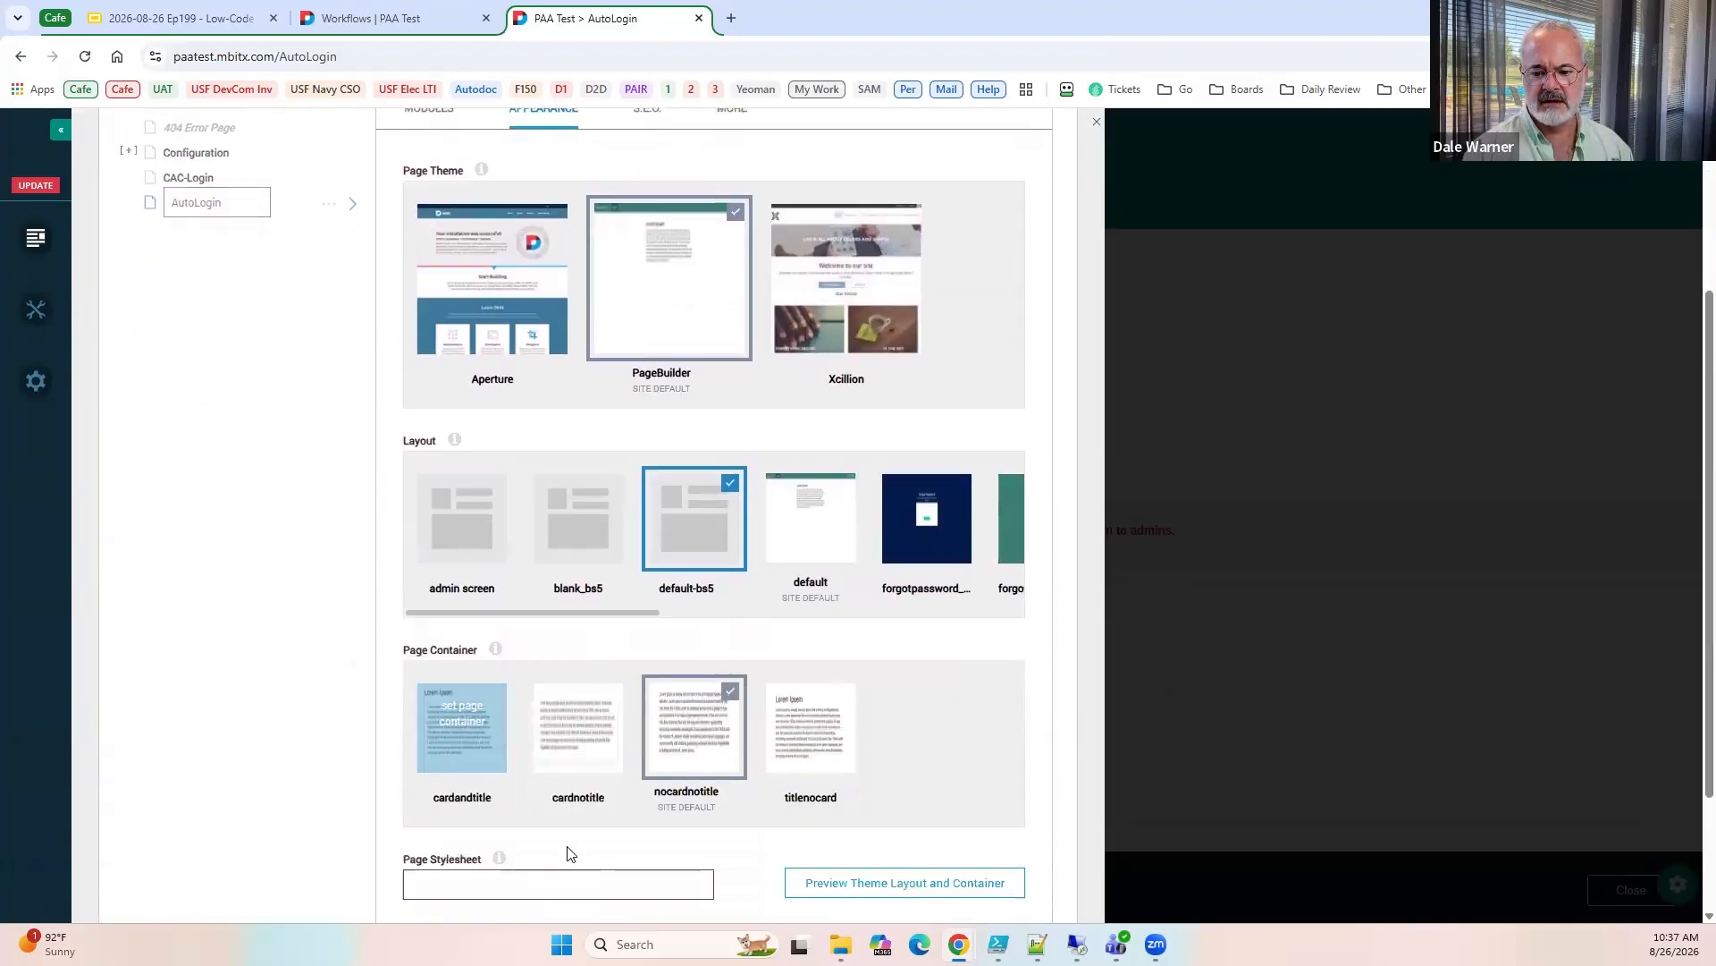
scroll(839, 820, down, 2)
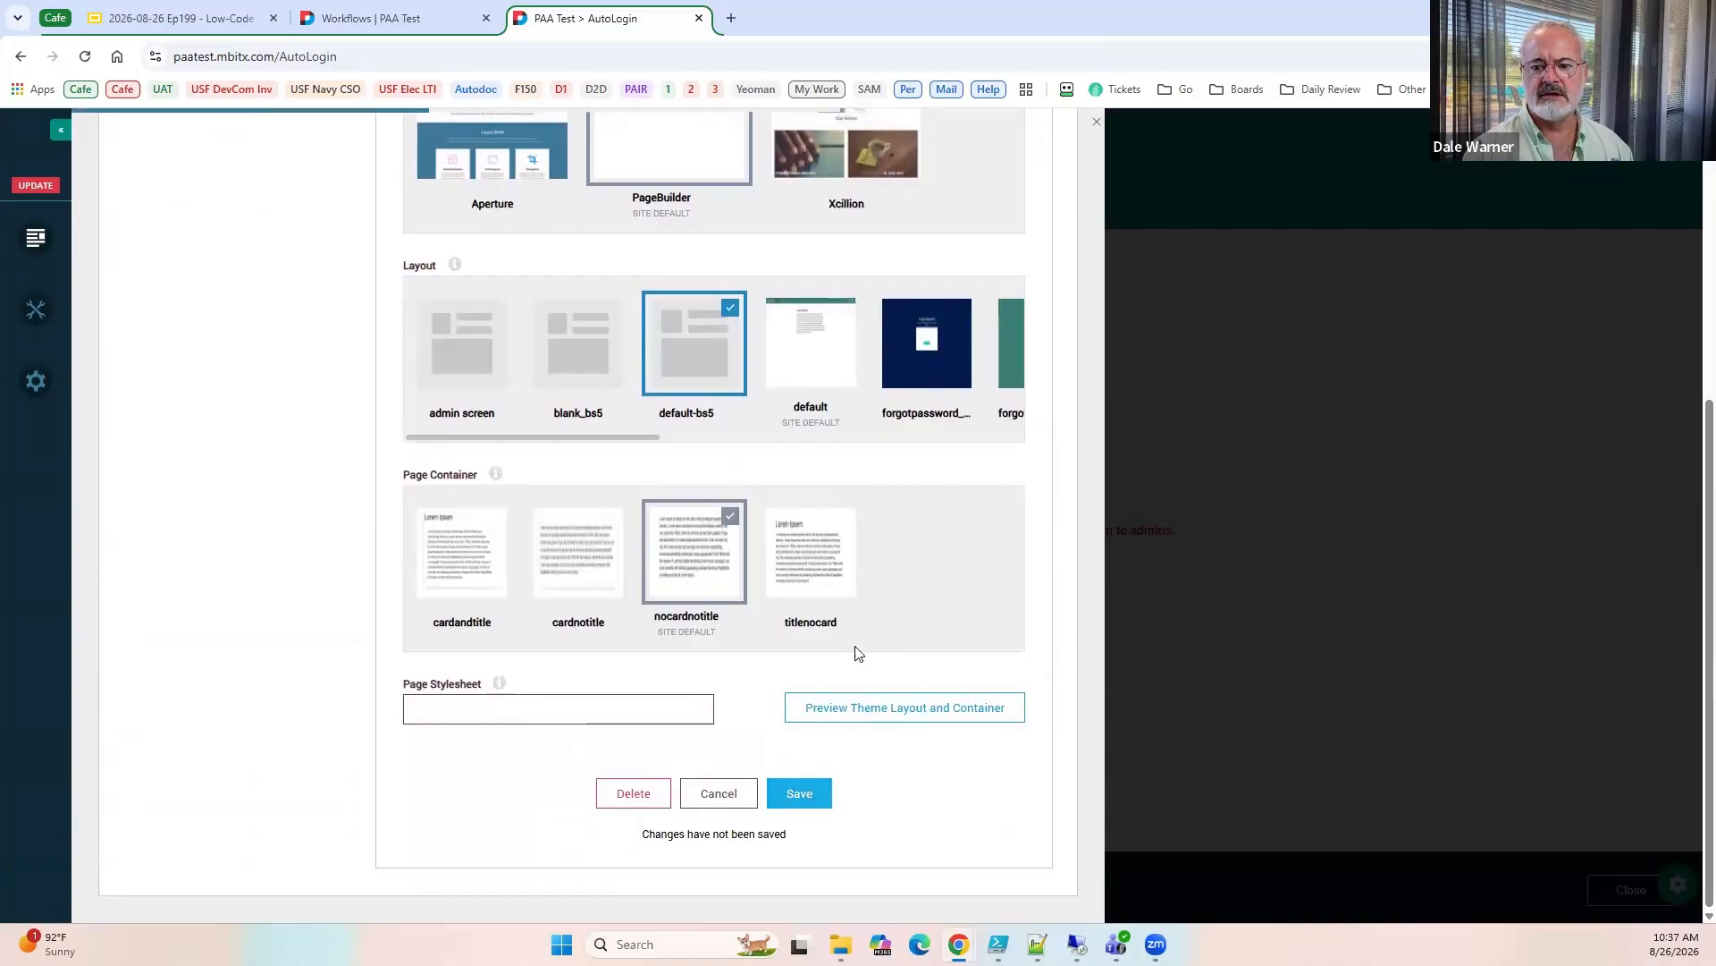
click(800, 793)
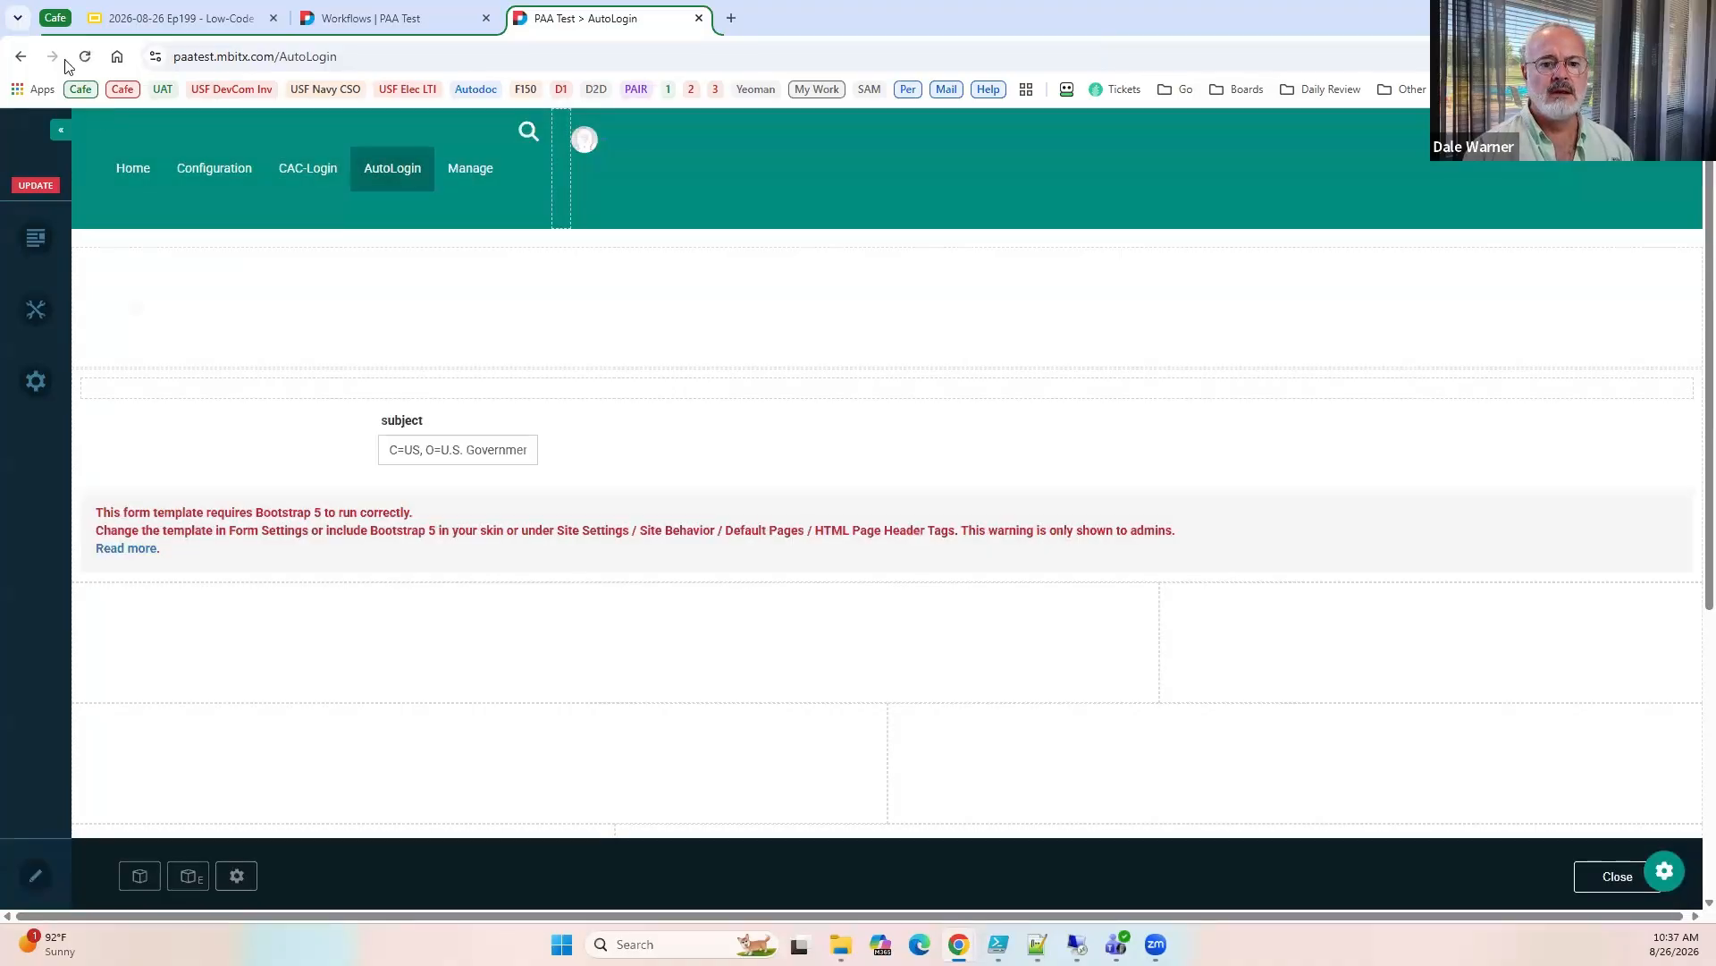
click(91, 57)
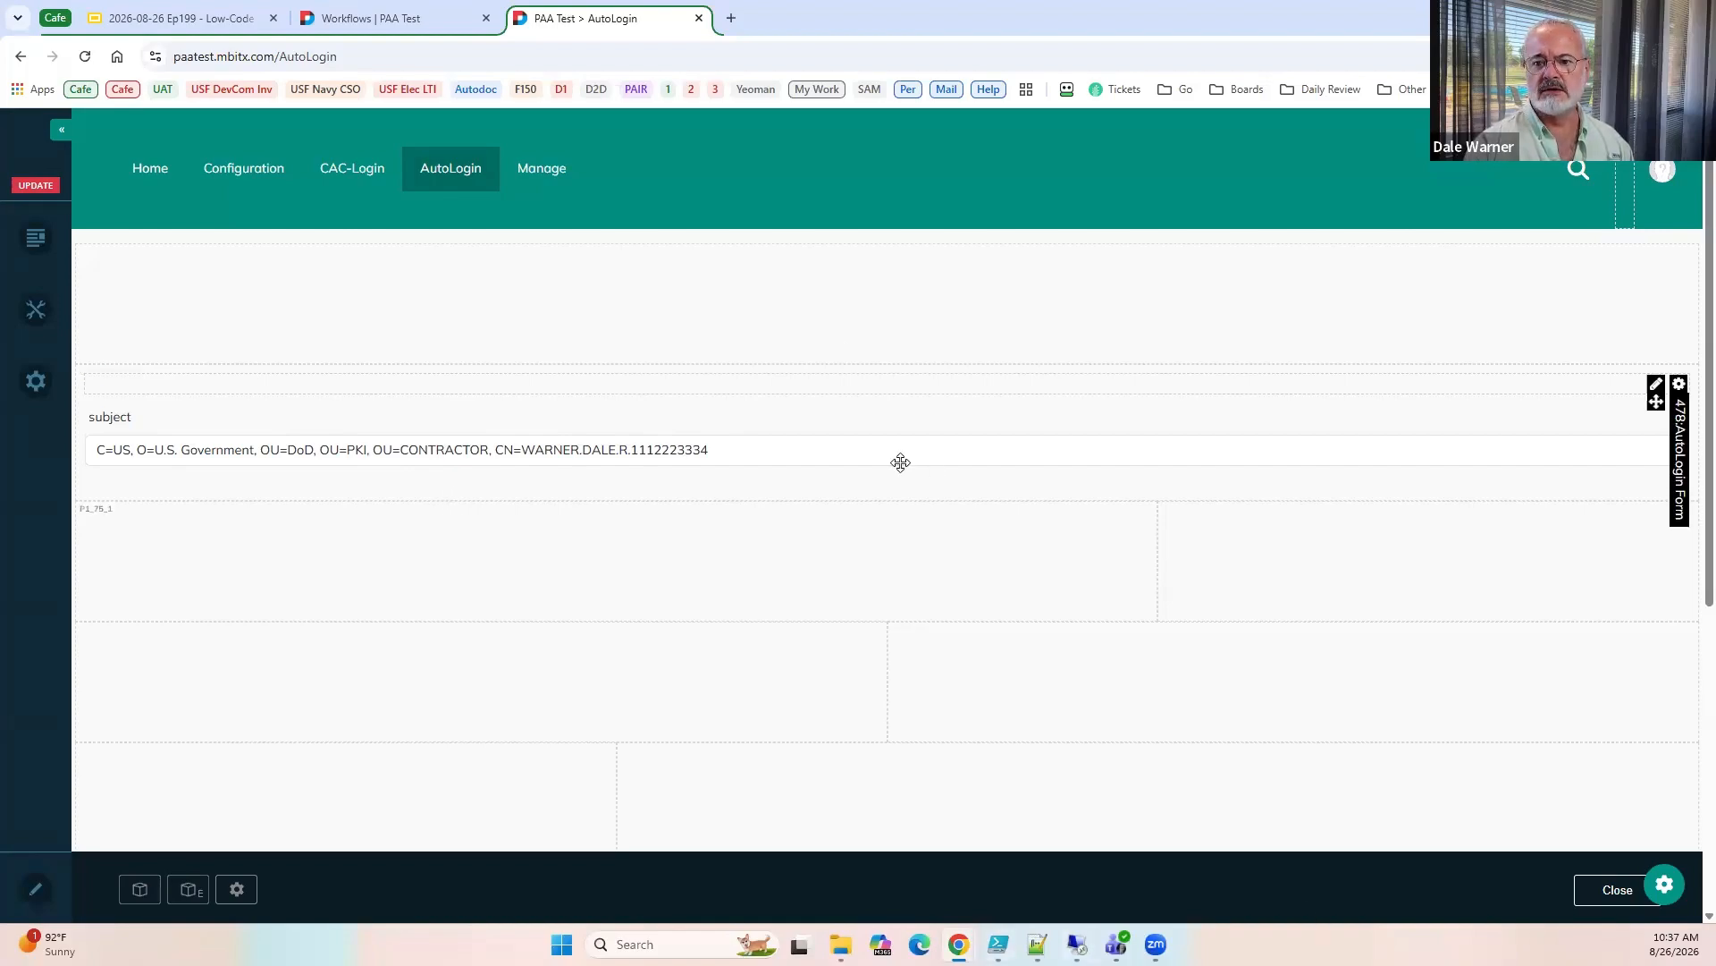
click(1636, 891)
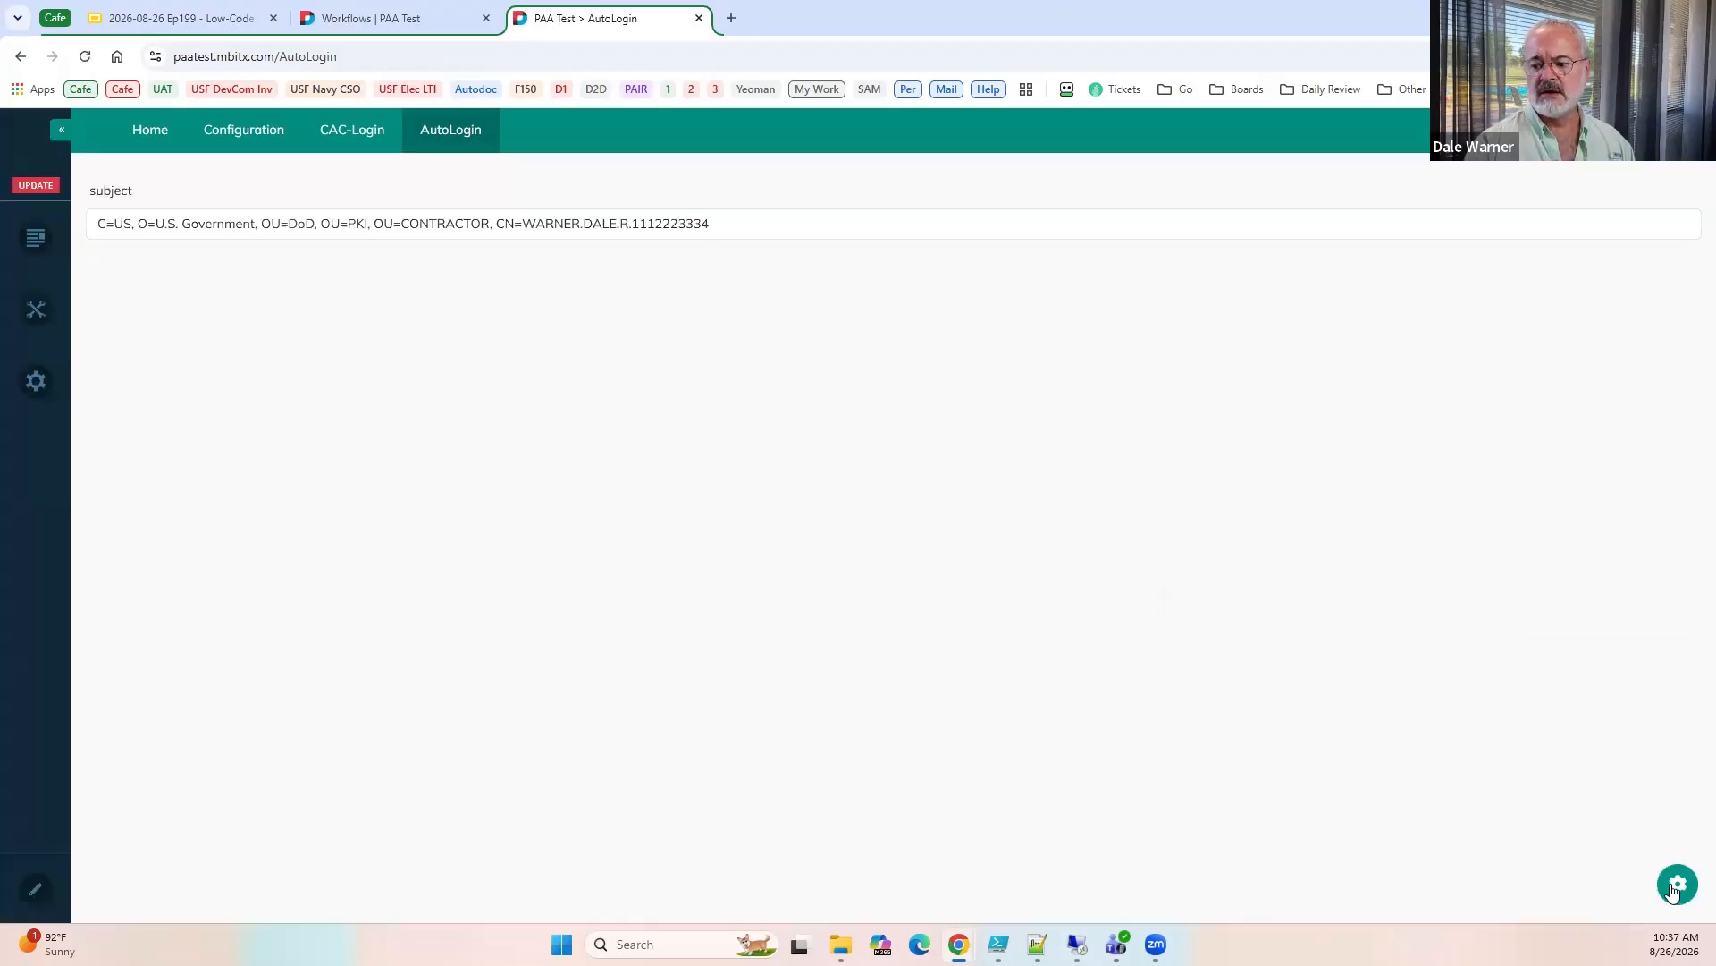
Open the AutoLogin Form in Form Builder and duplicate the subject text box, titling the copy simpleName.
click(1674, 887)
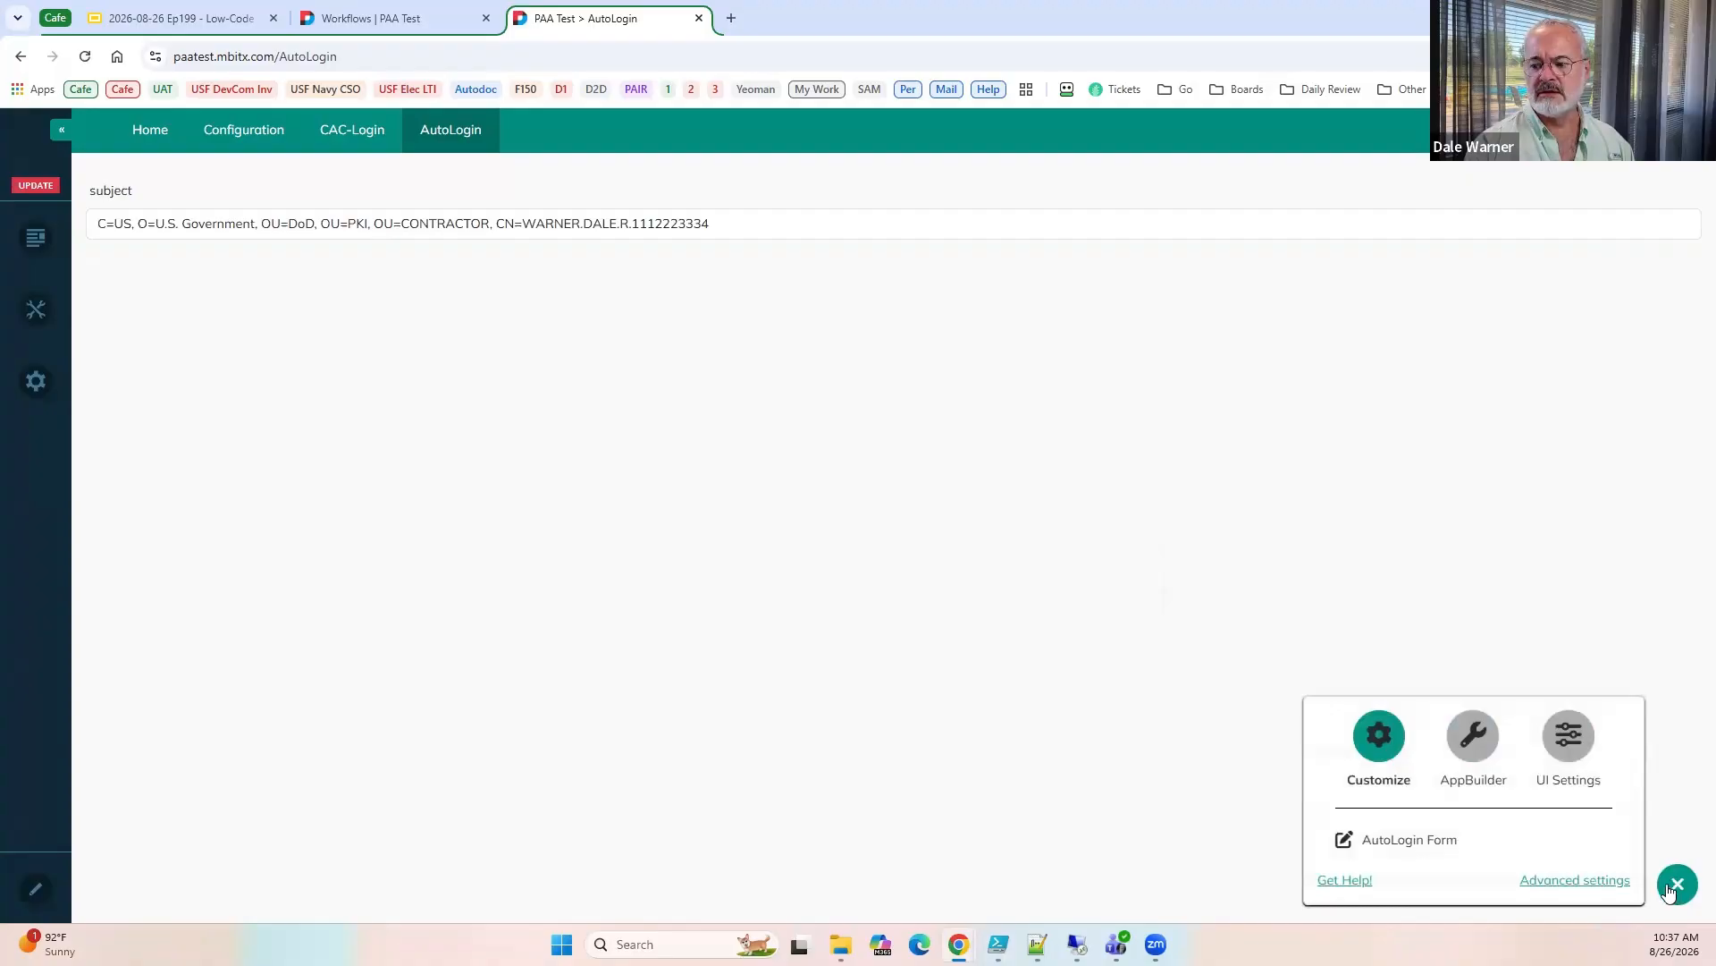
click(1389, 845)
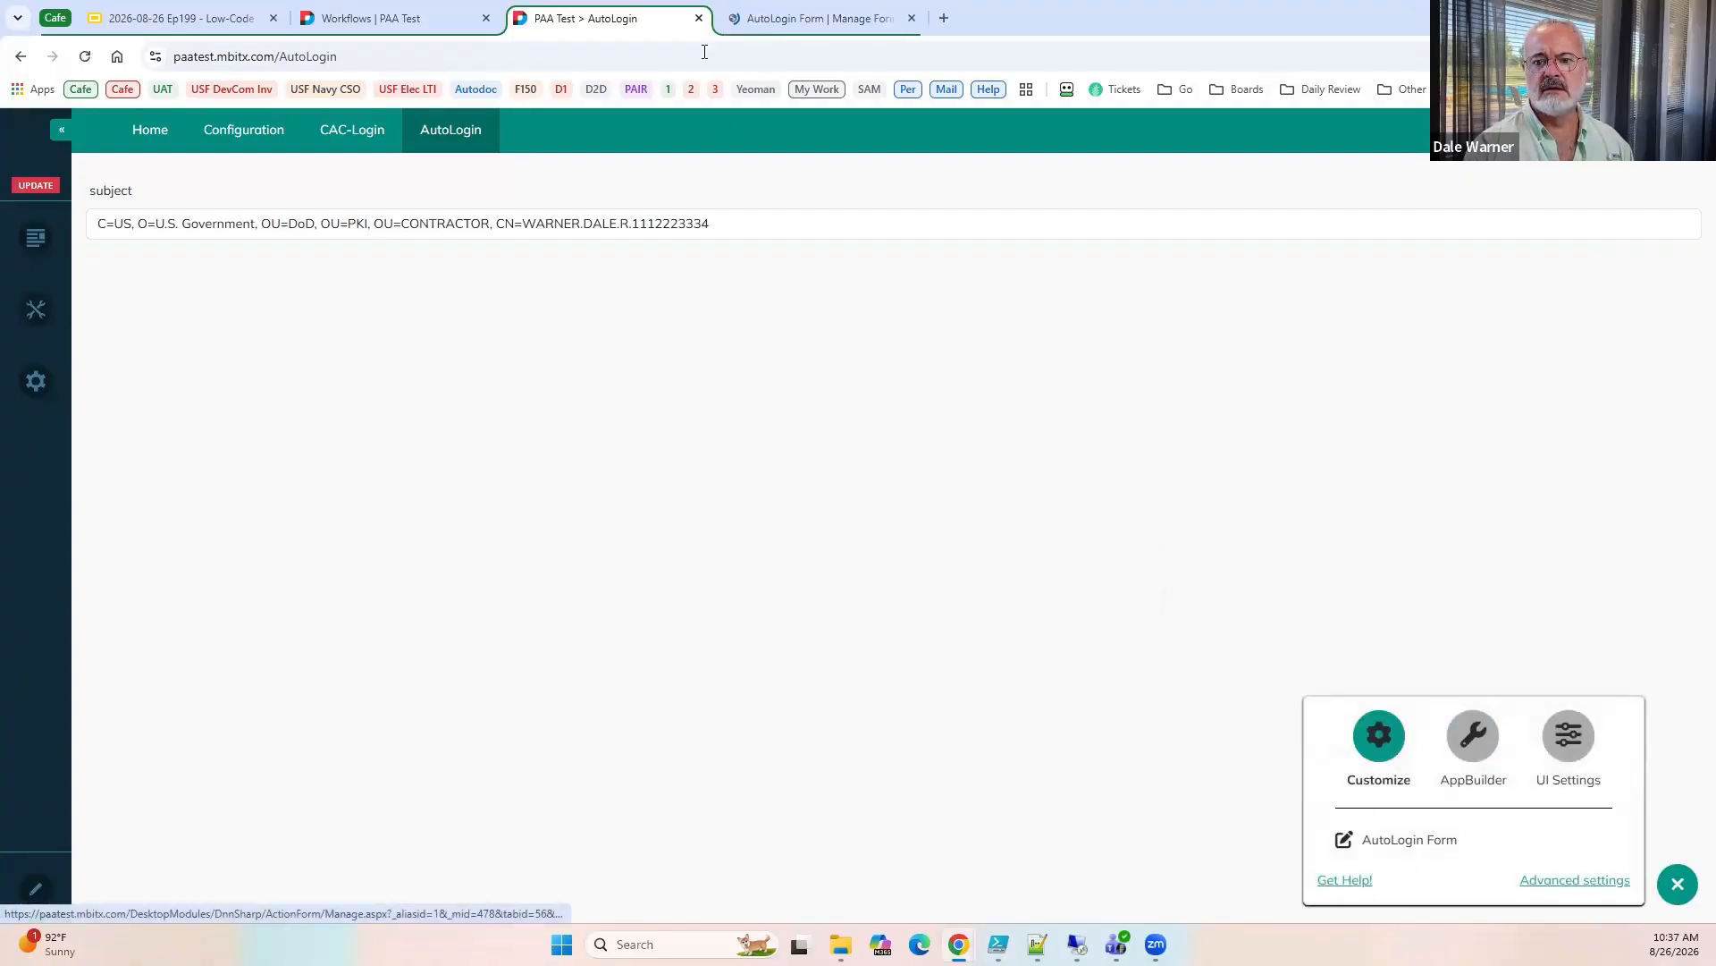
click(787, 21)
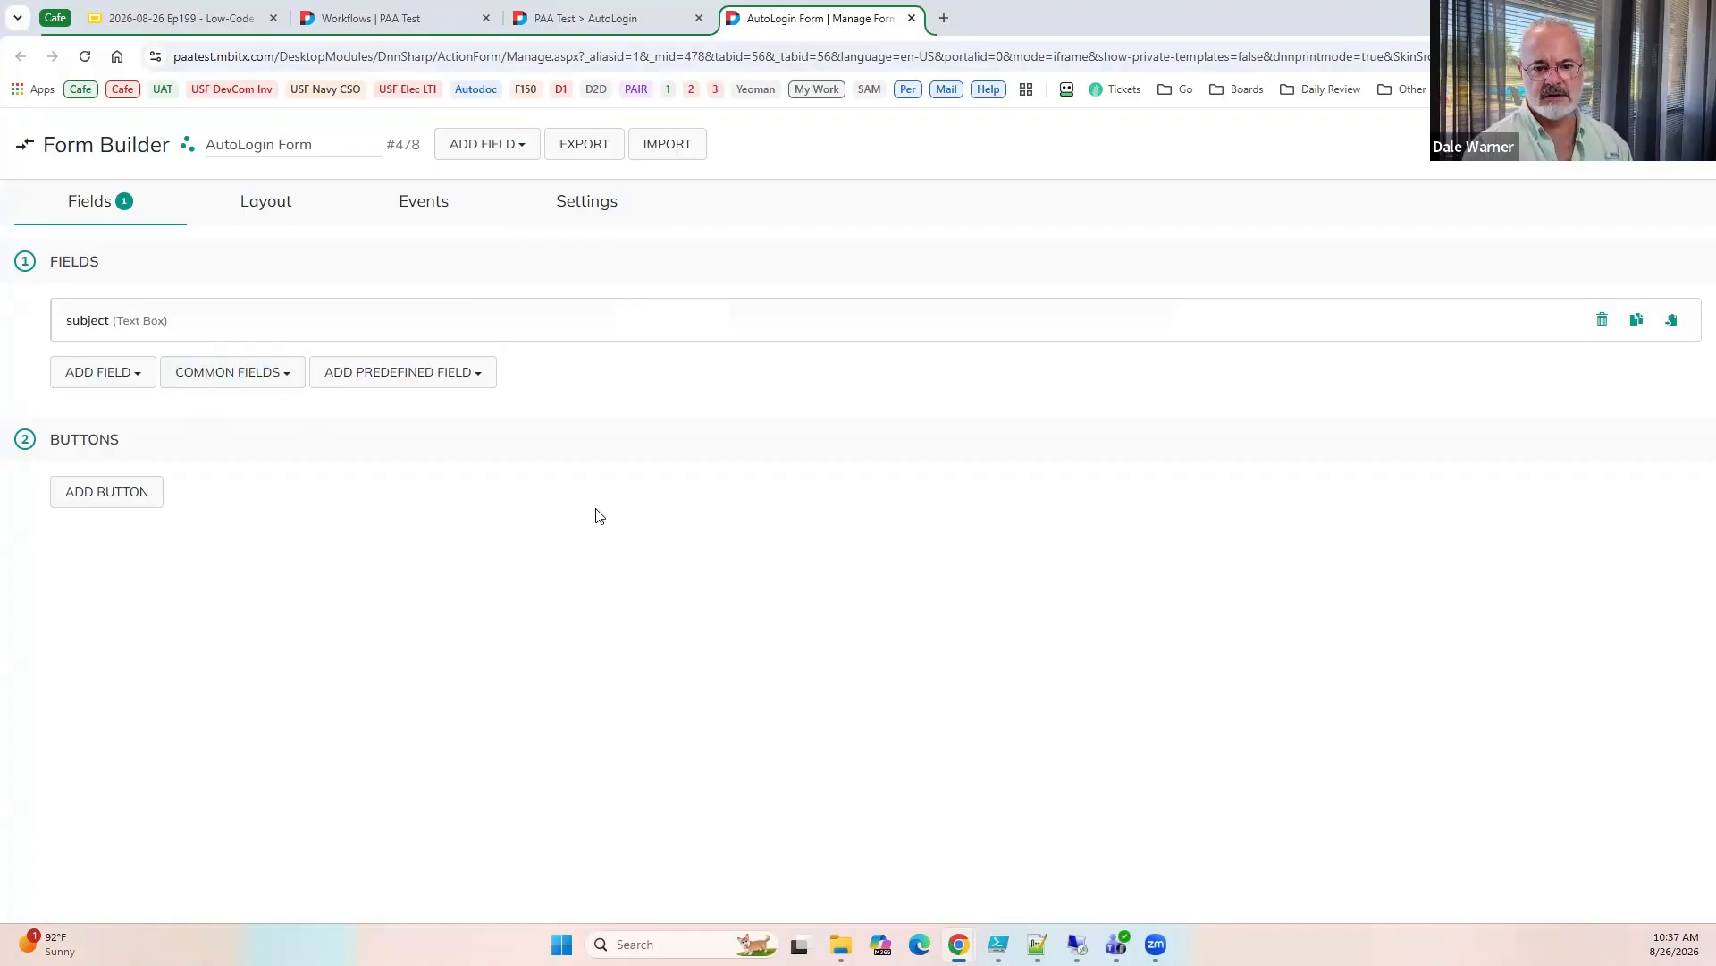
click(1639, 326)
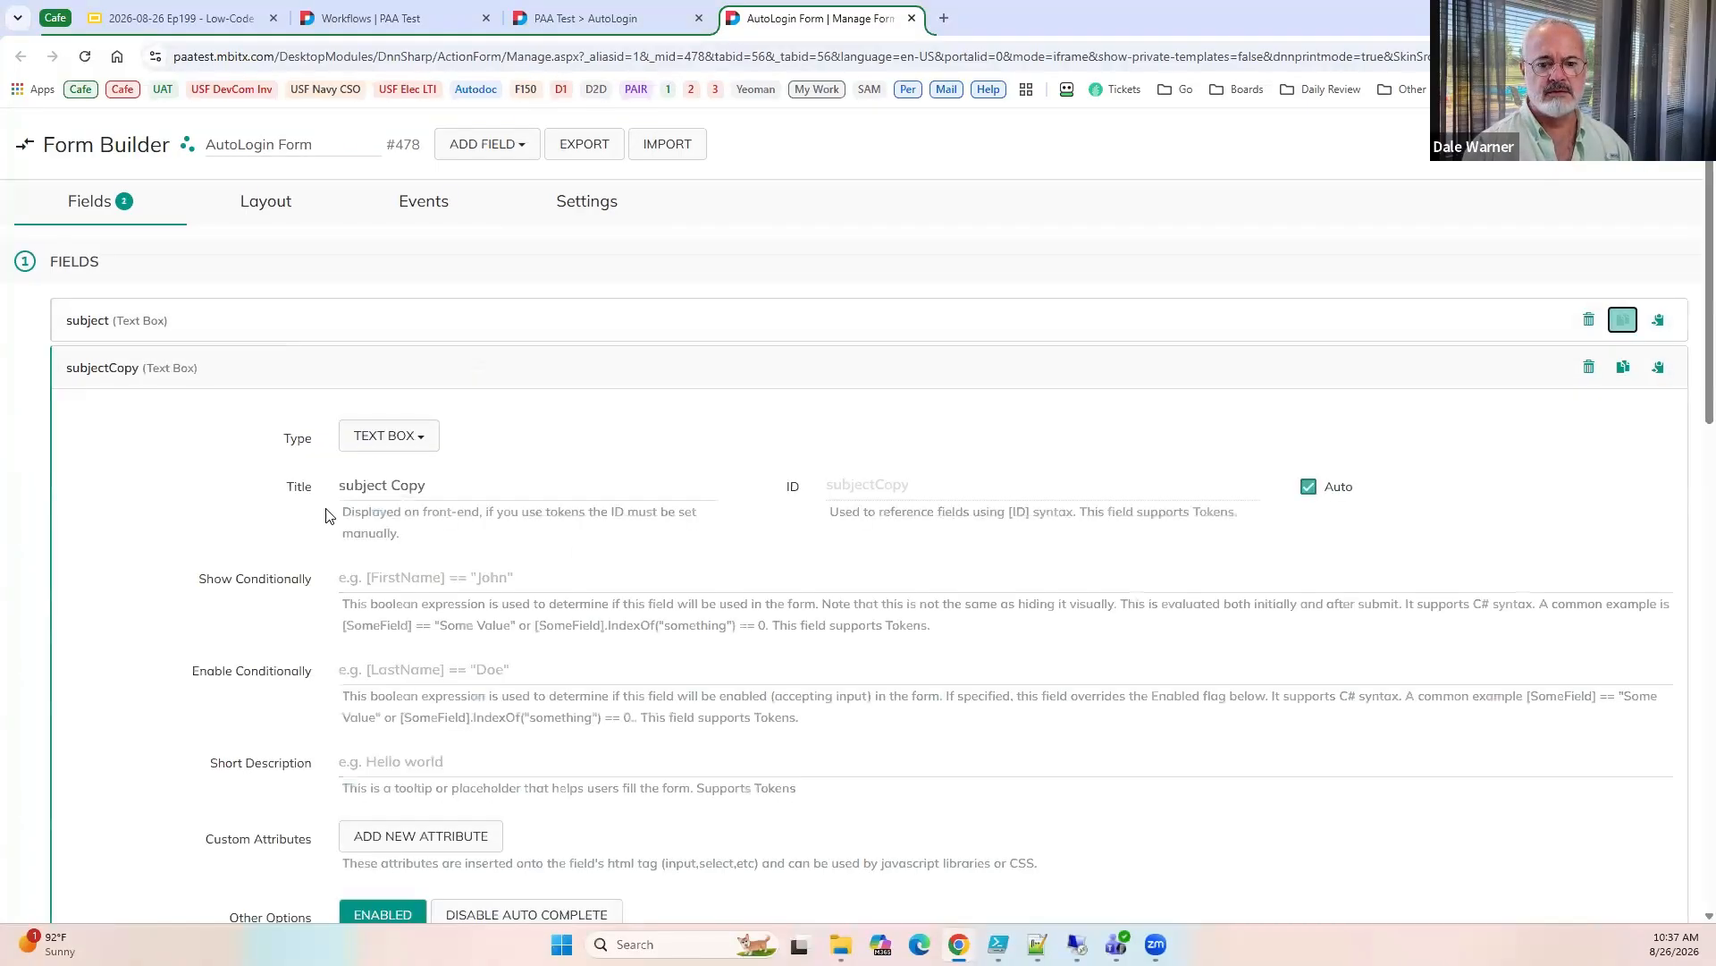
drag(493, 494, 323, 500)
text(simpleName)
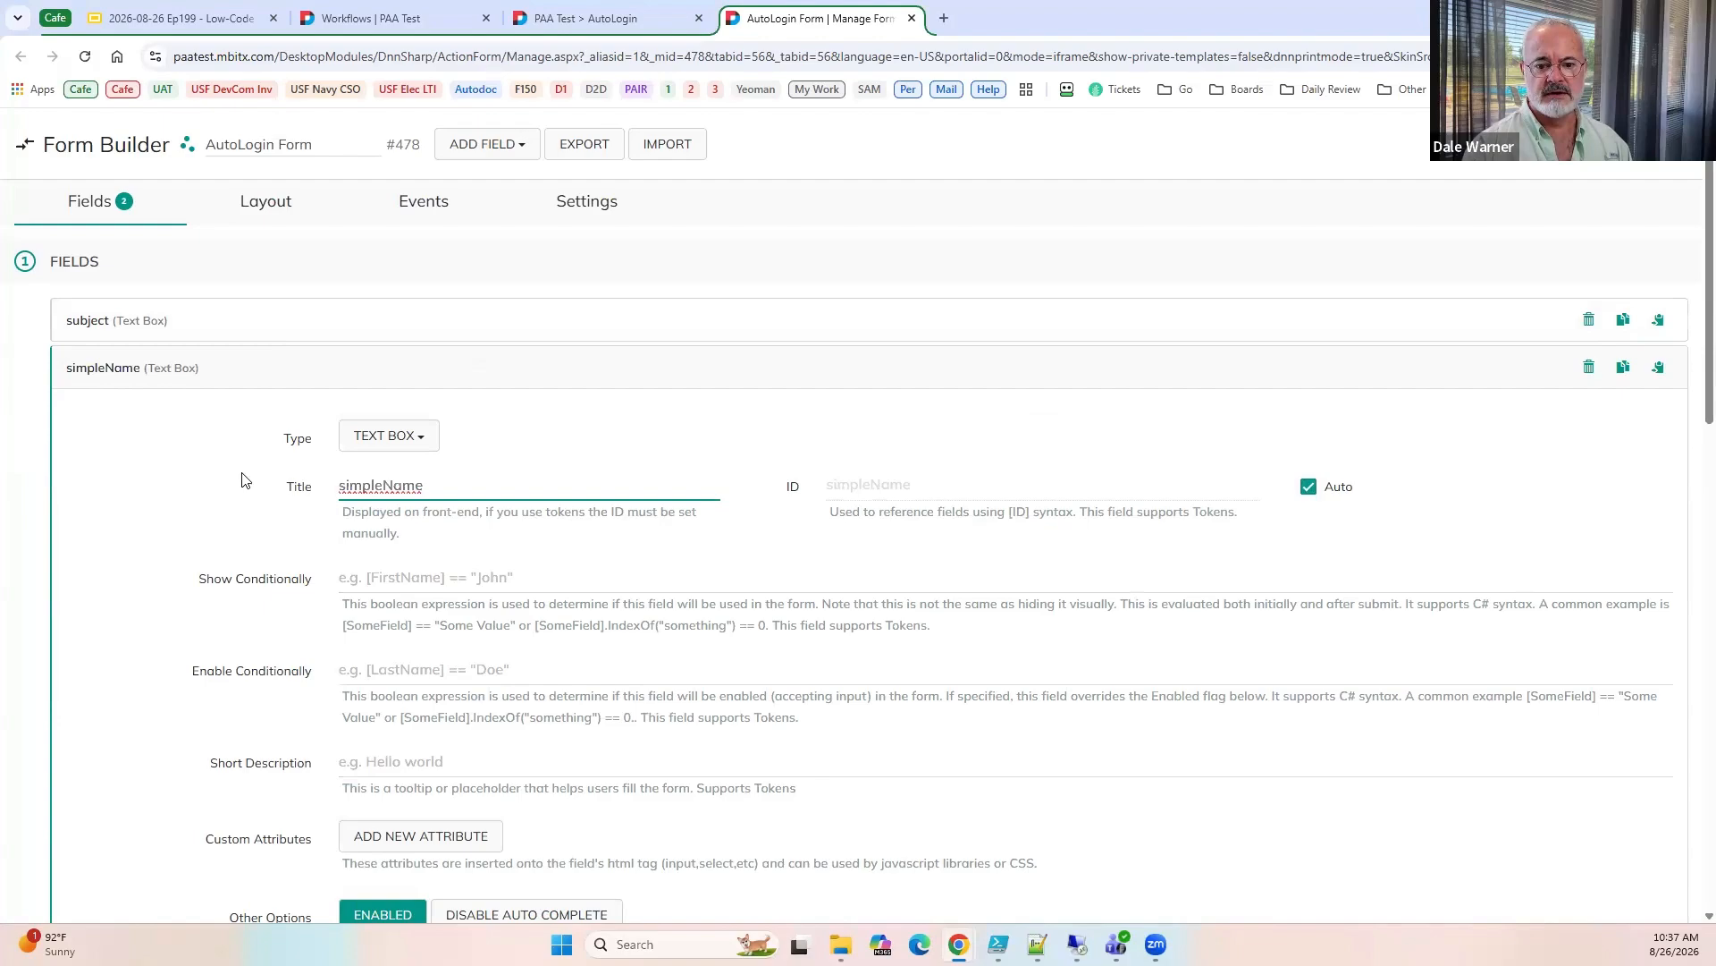
click(161, 377)
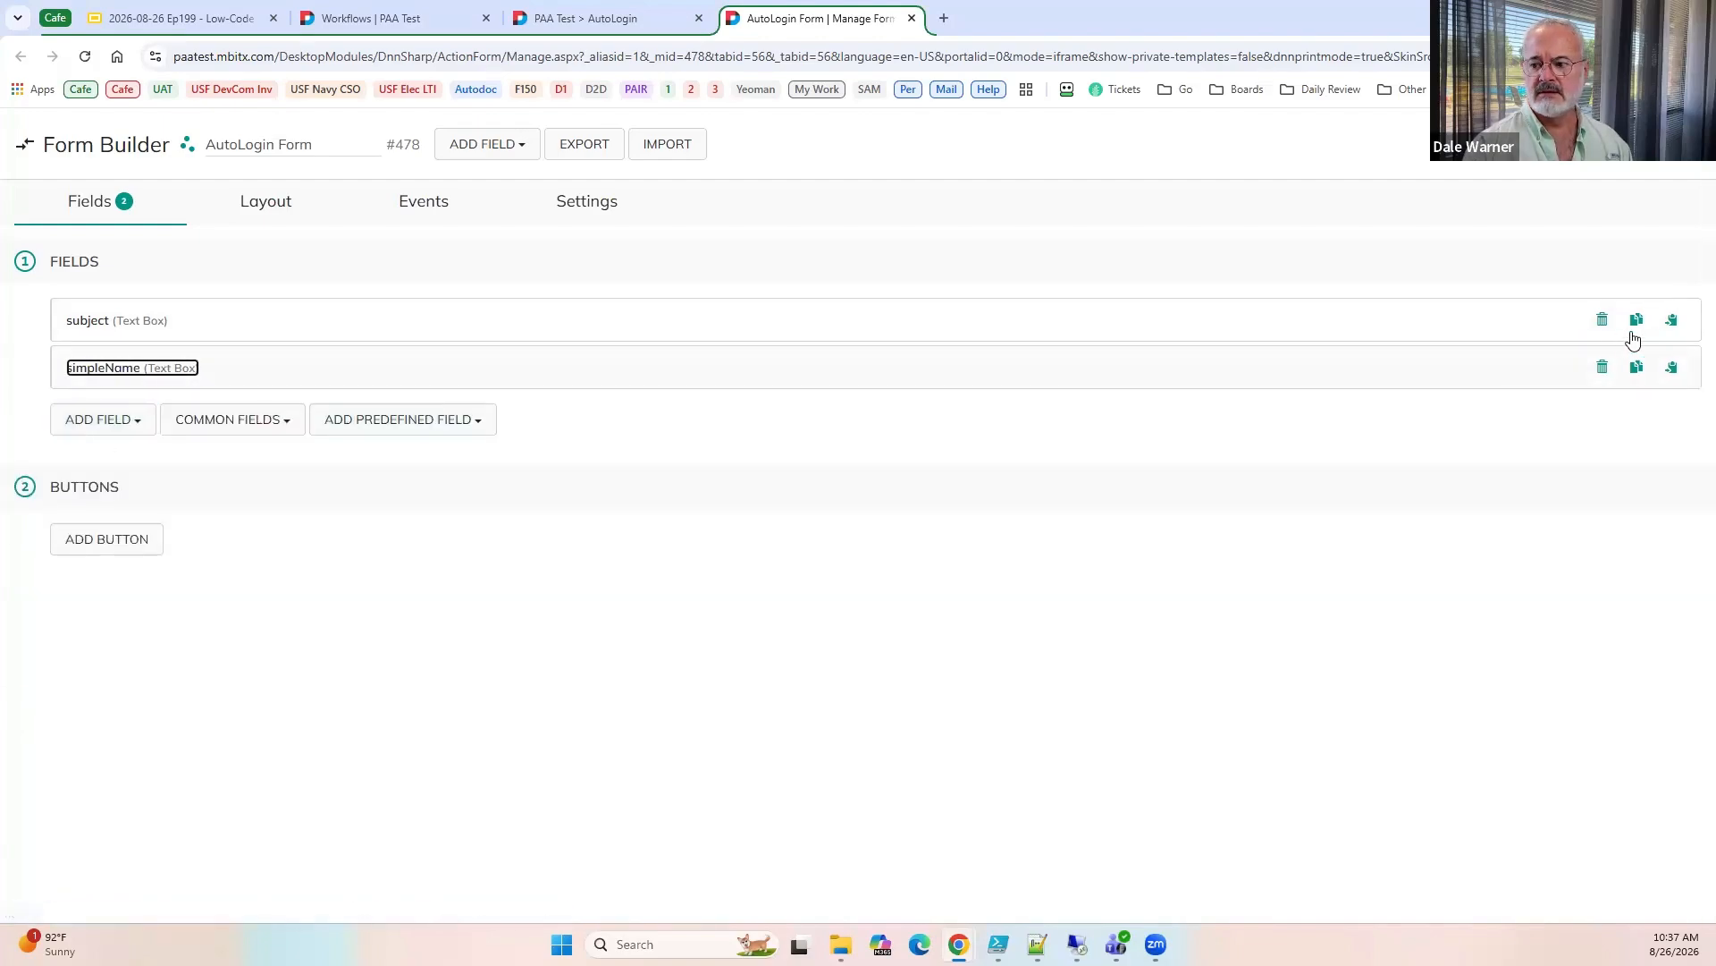
Duplicate the simpleName text box as withinValidity, and duplicate that one as validFrom.
click(1624, 367)
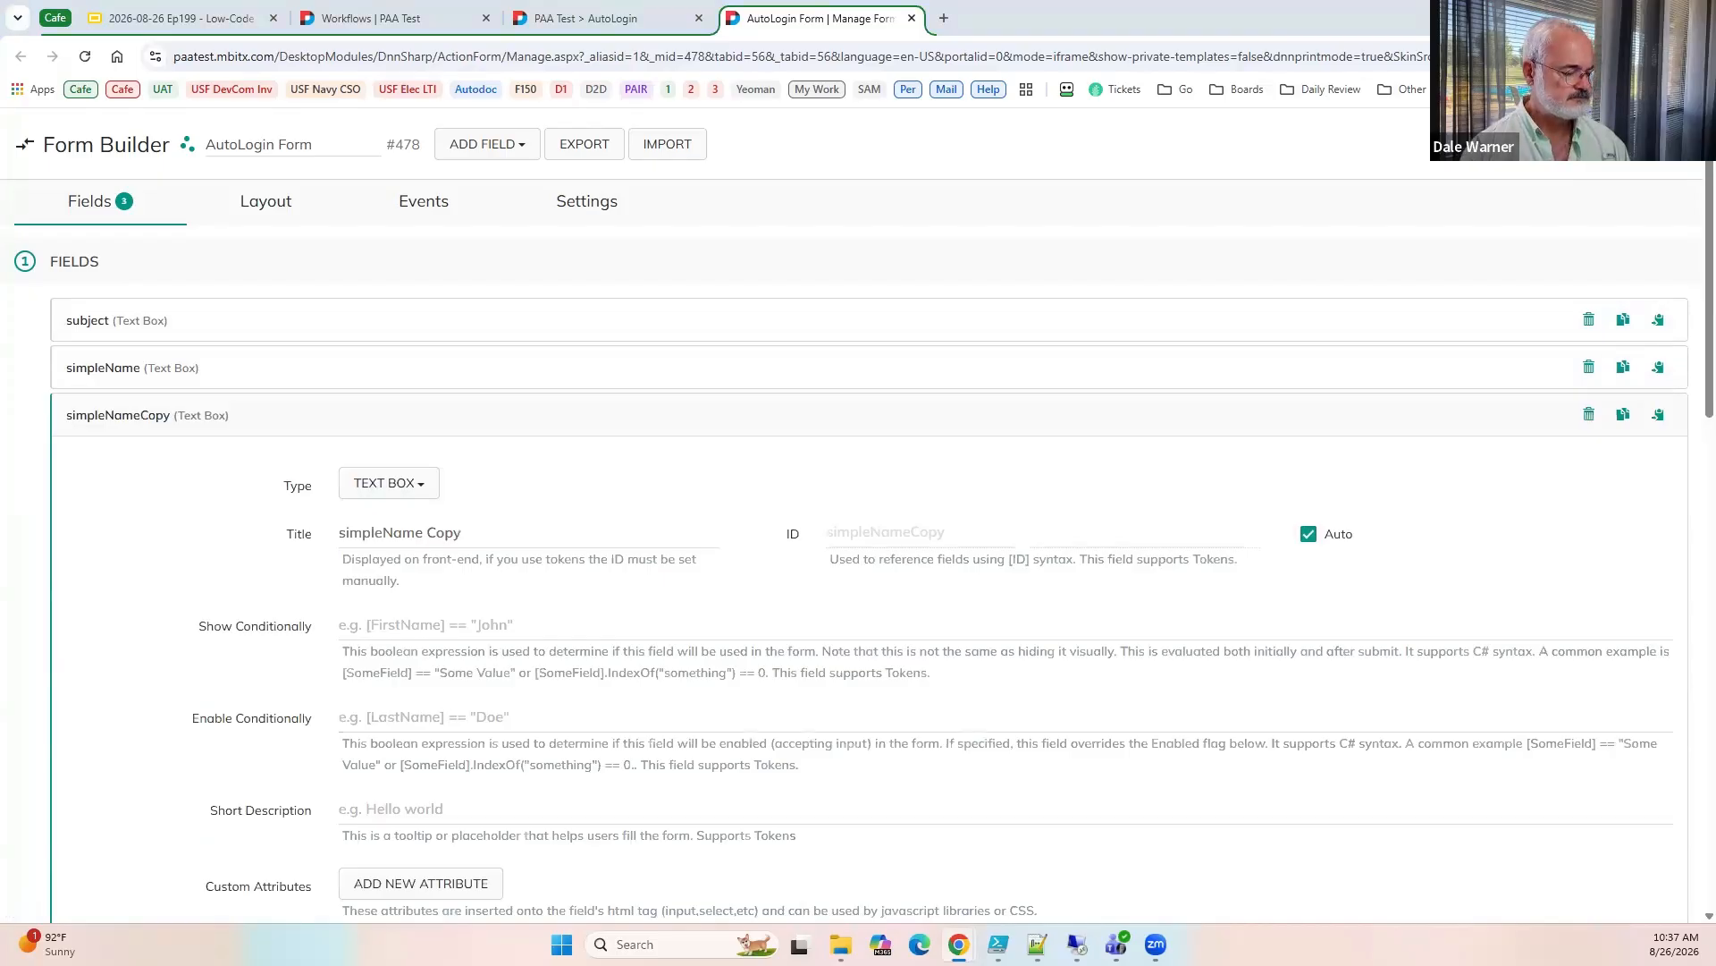
triple_click(510, 534)
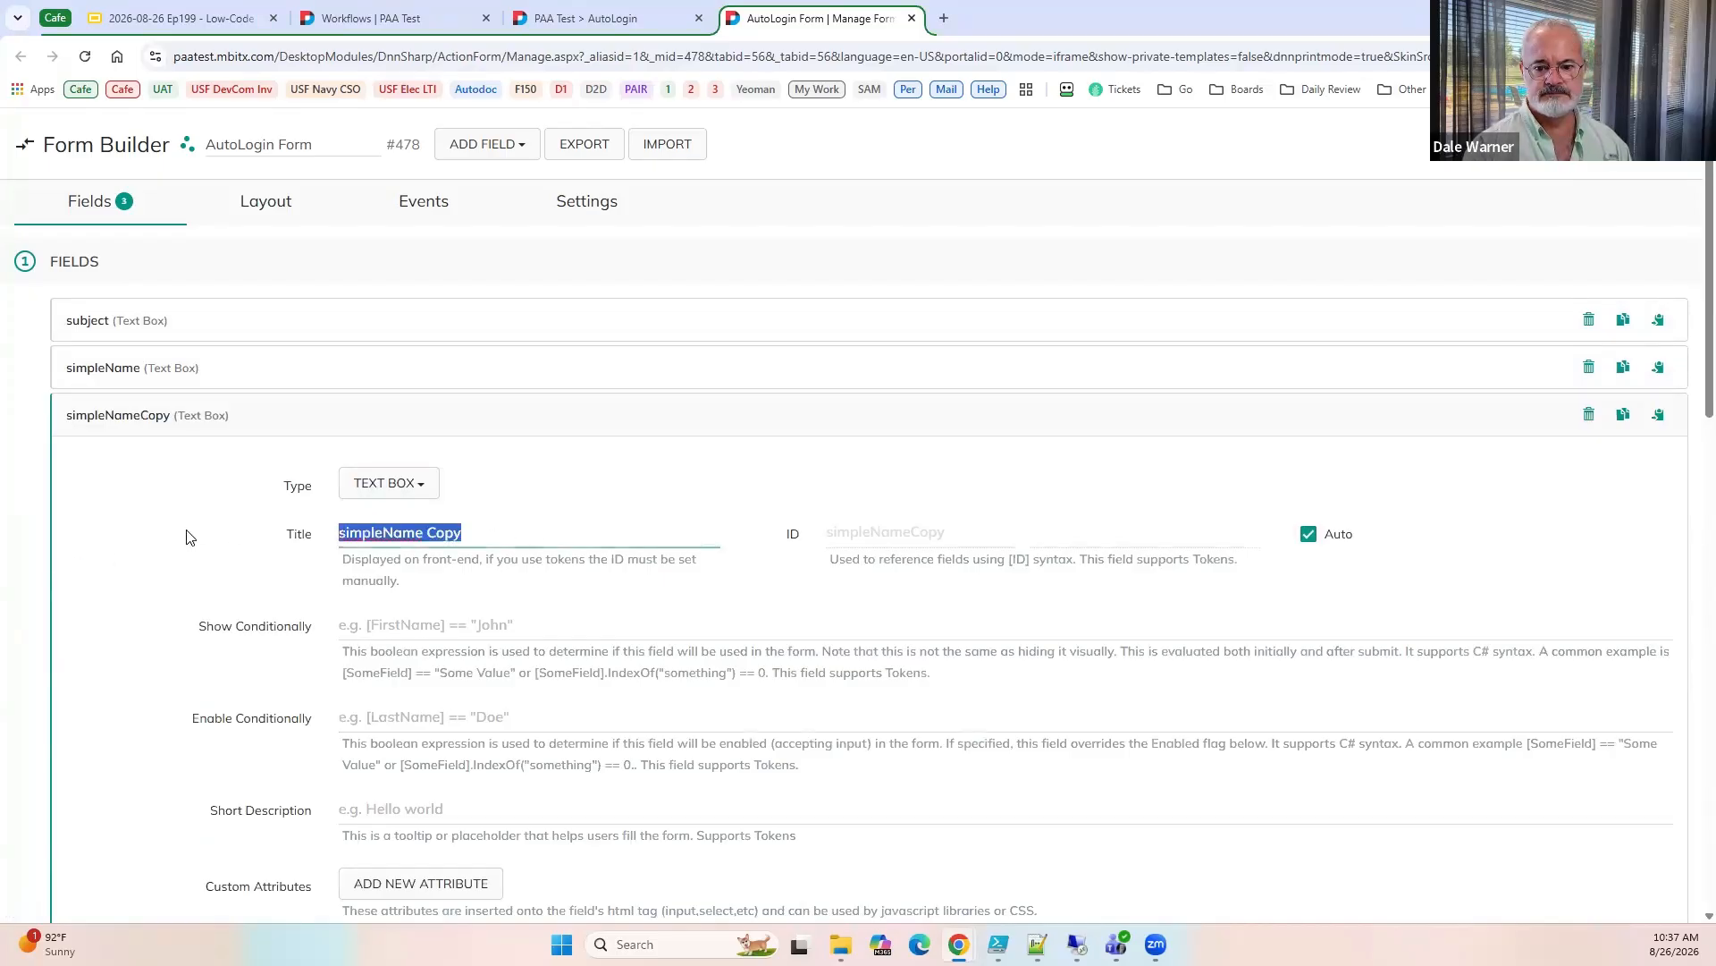
key(ctrl+v)
click(1621, 417)
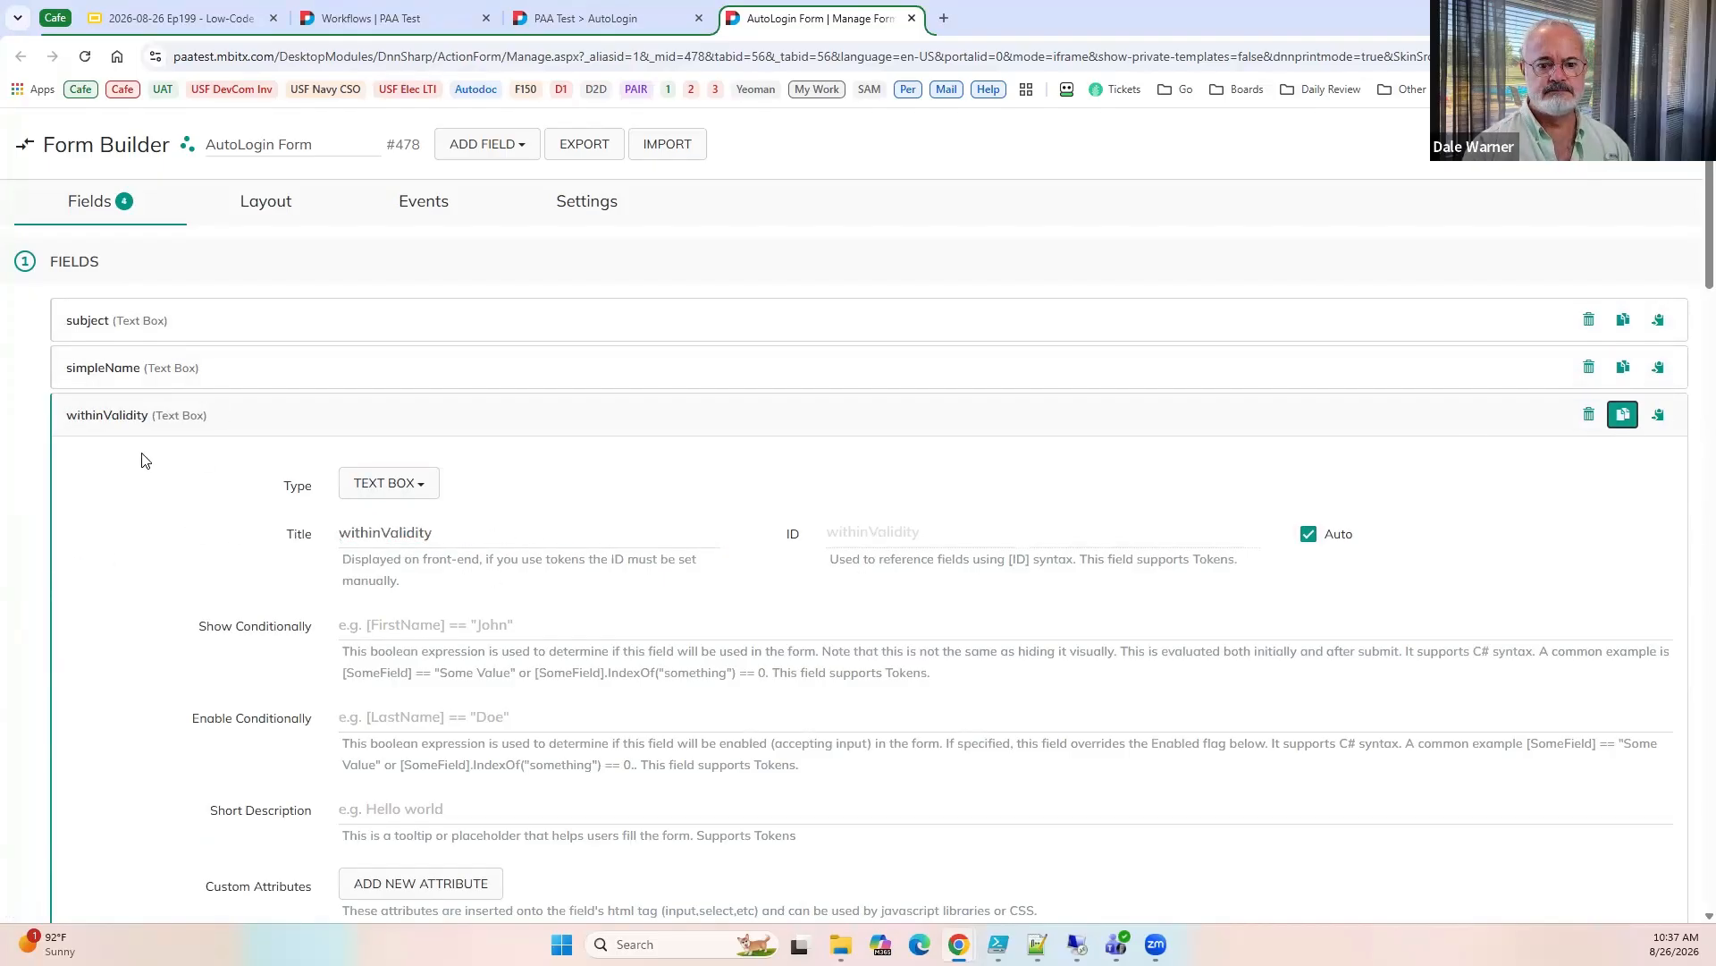
click(123, 420)
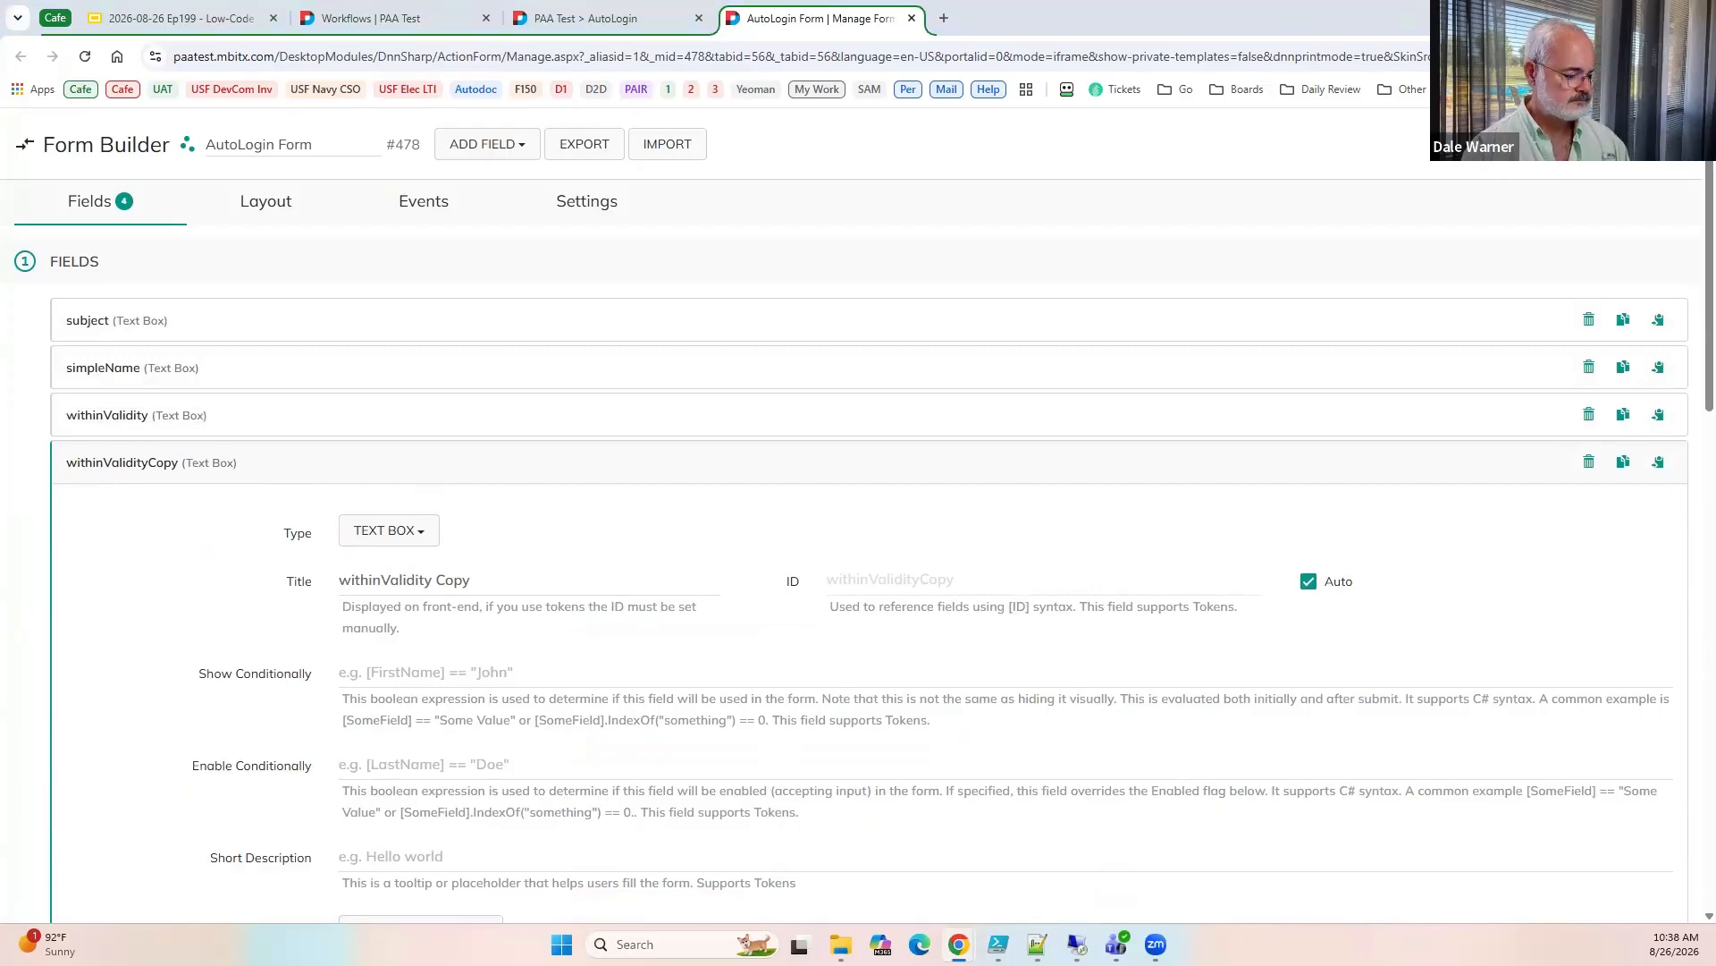
triple_click(497, 579)
text(validFrom)
click(186, 481)
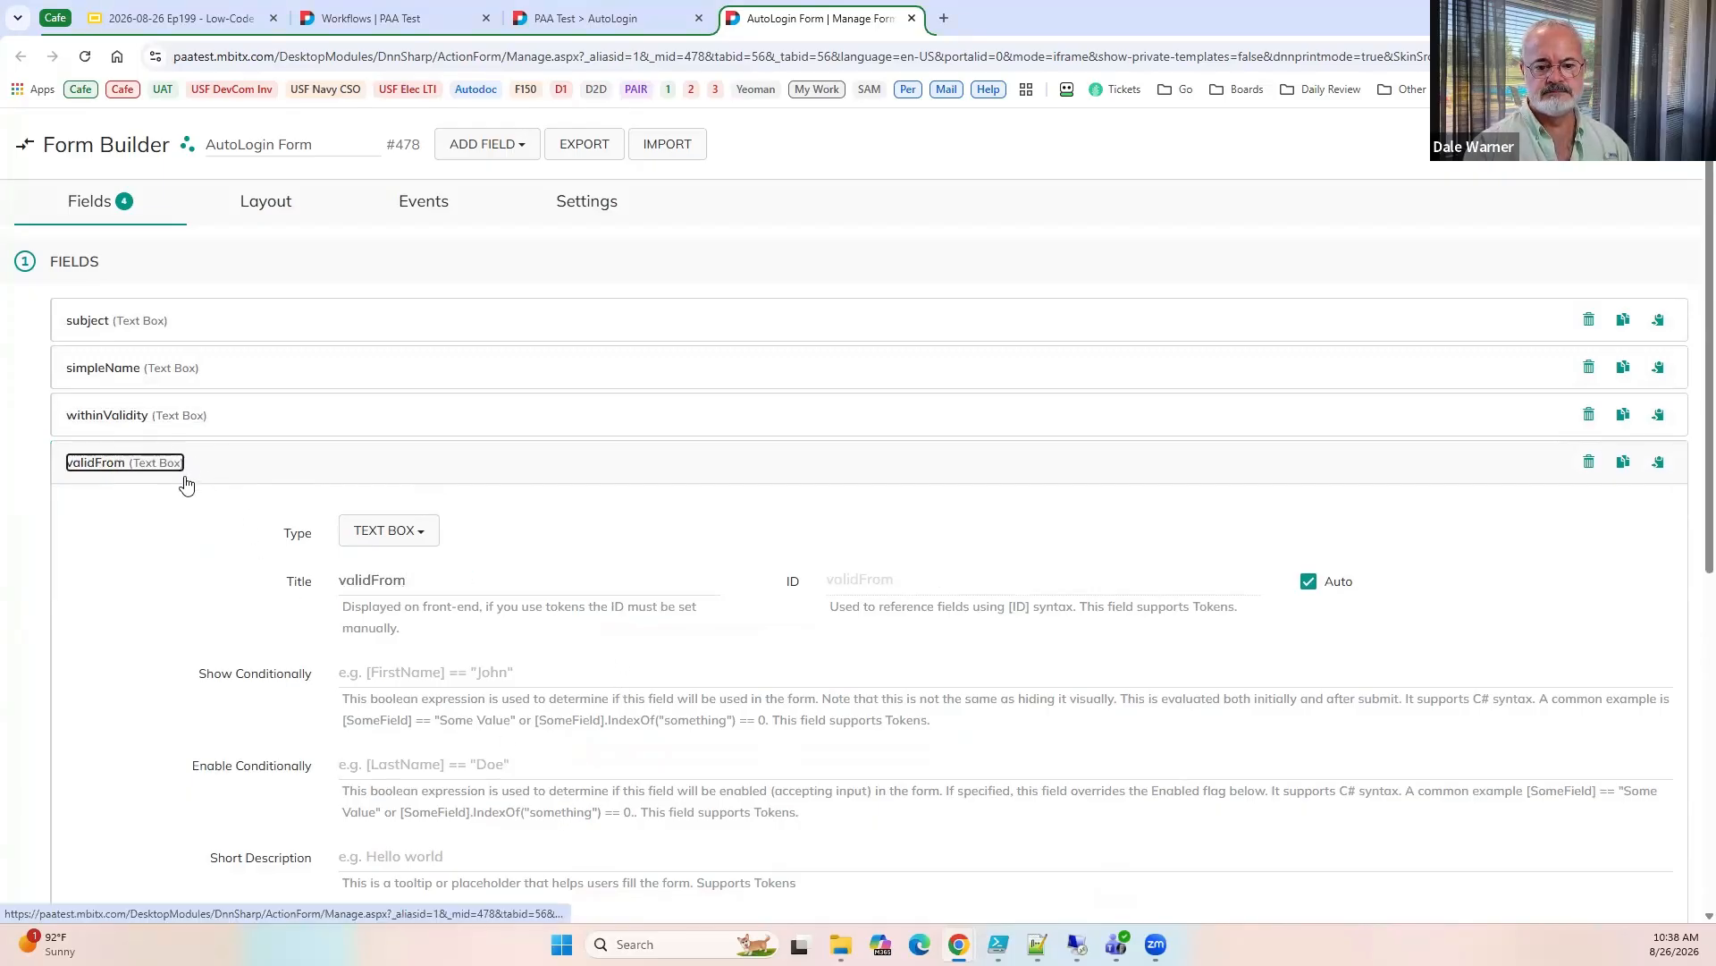
Duplicate the validFrom text box as validUntil, and duplicate that one as isSelfIssued.
click(1636, 463)
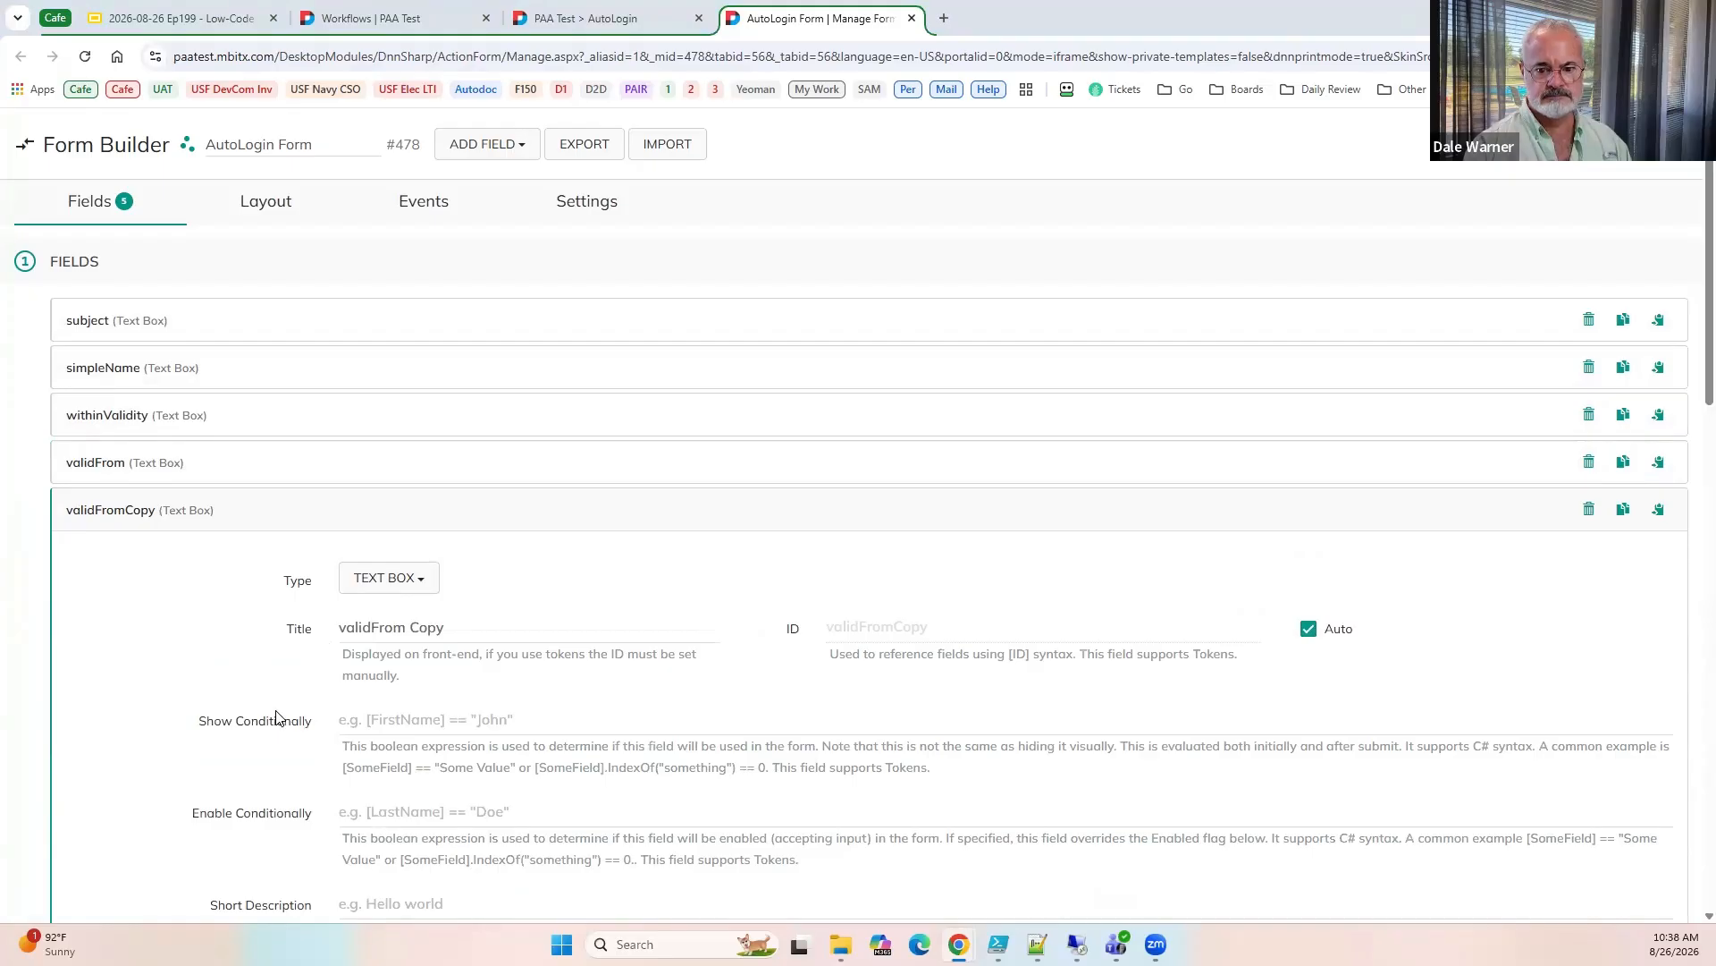
click(242, 629)
text(validUntil)
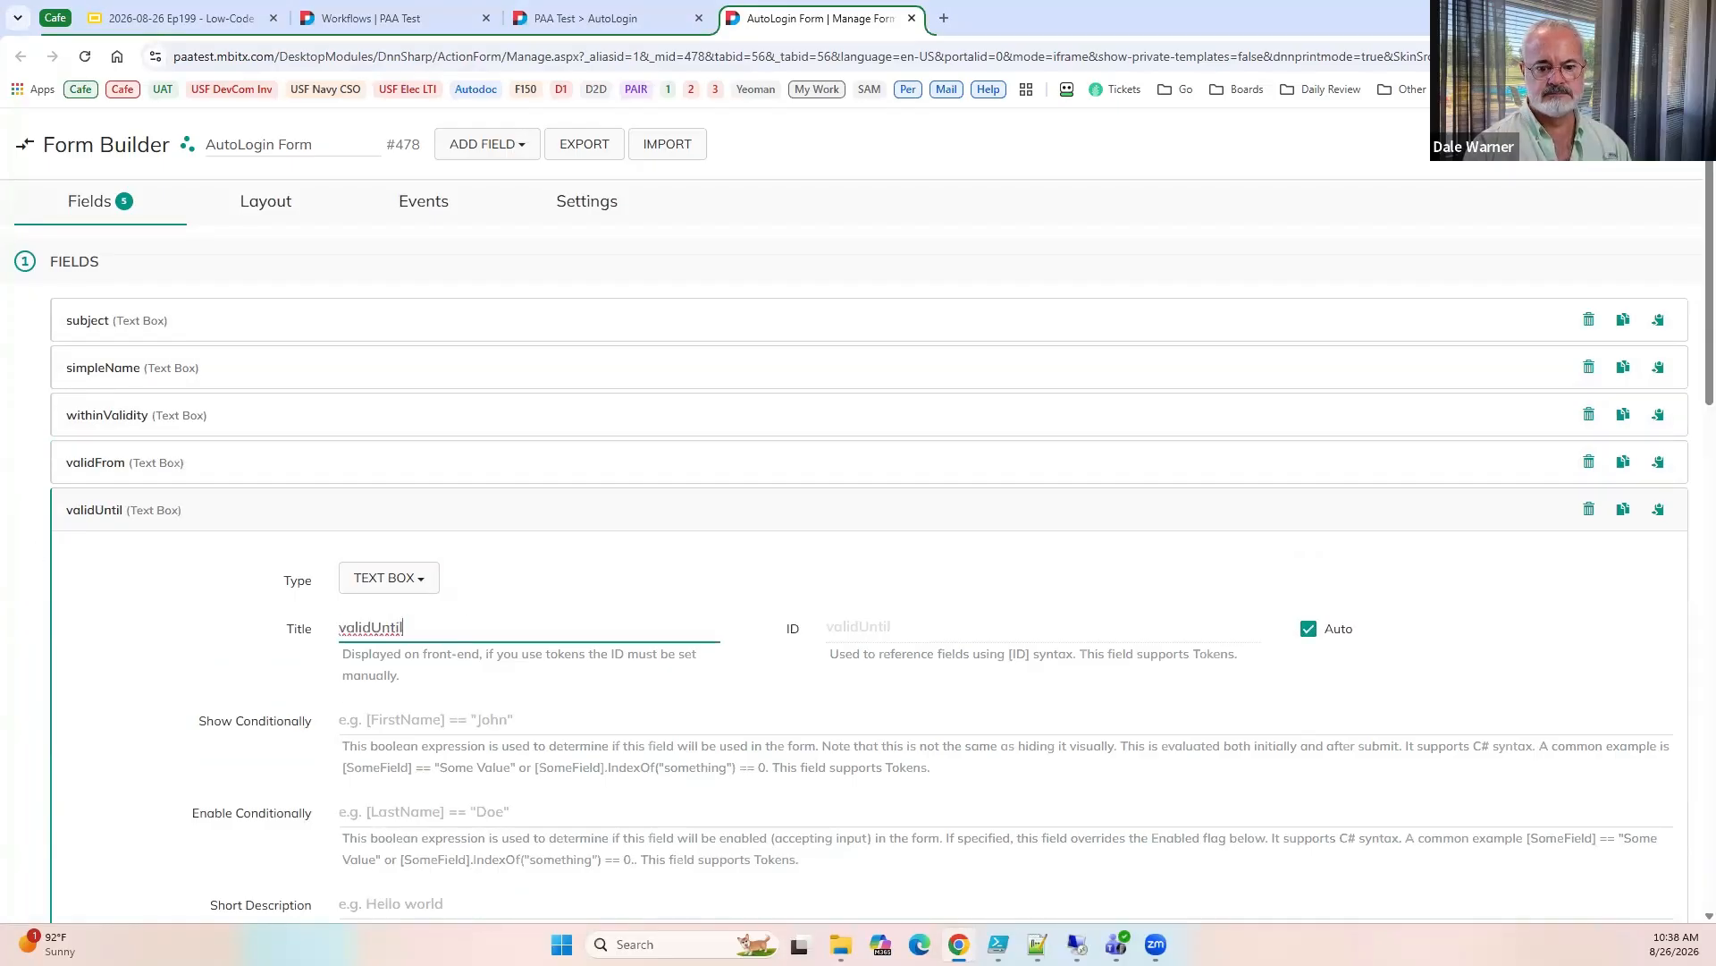
click(85, 517)
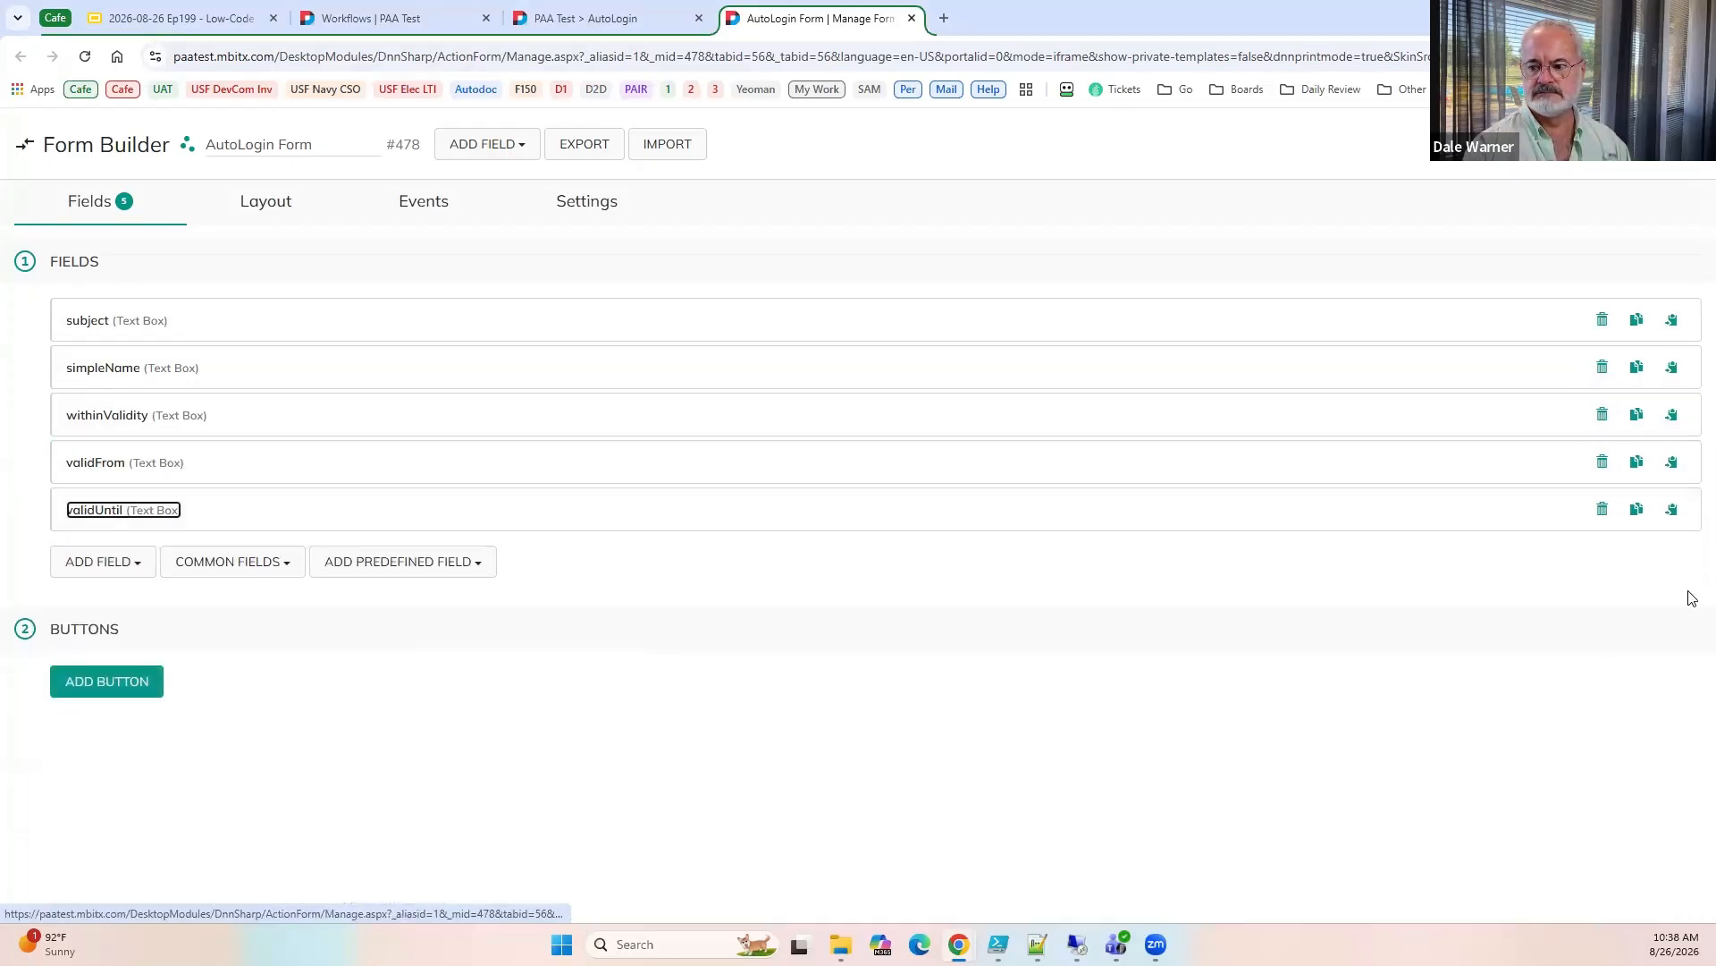
click(1636, 510)
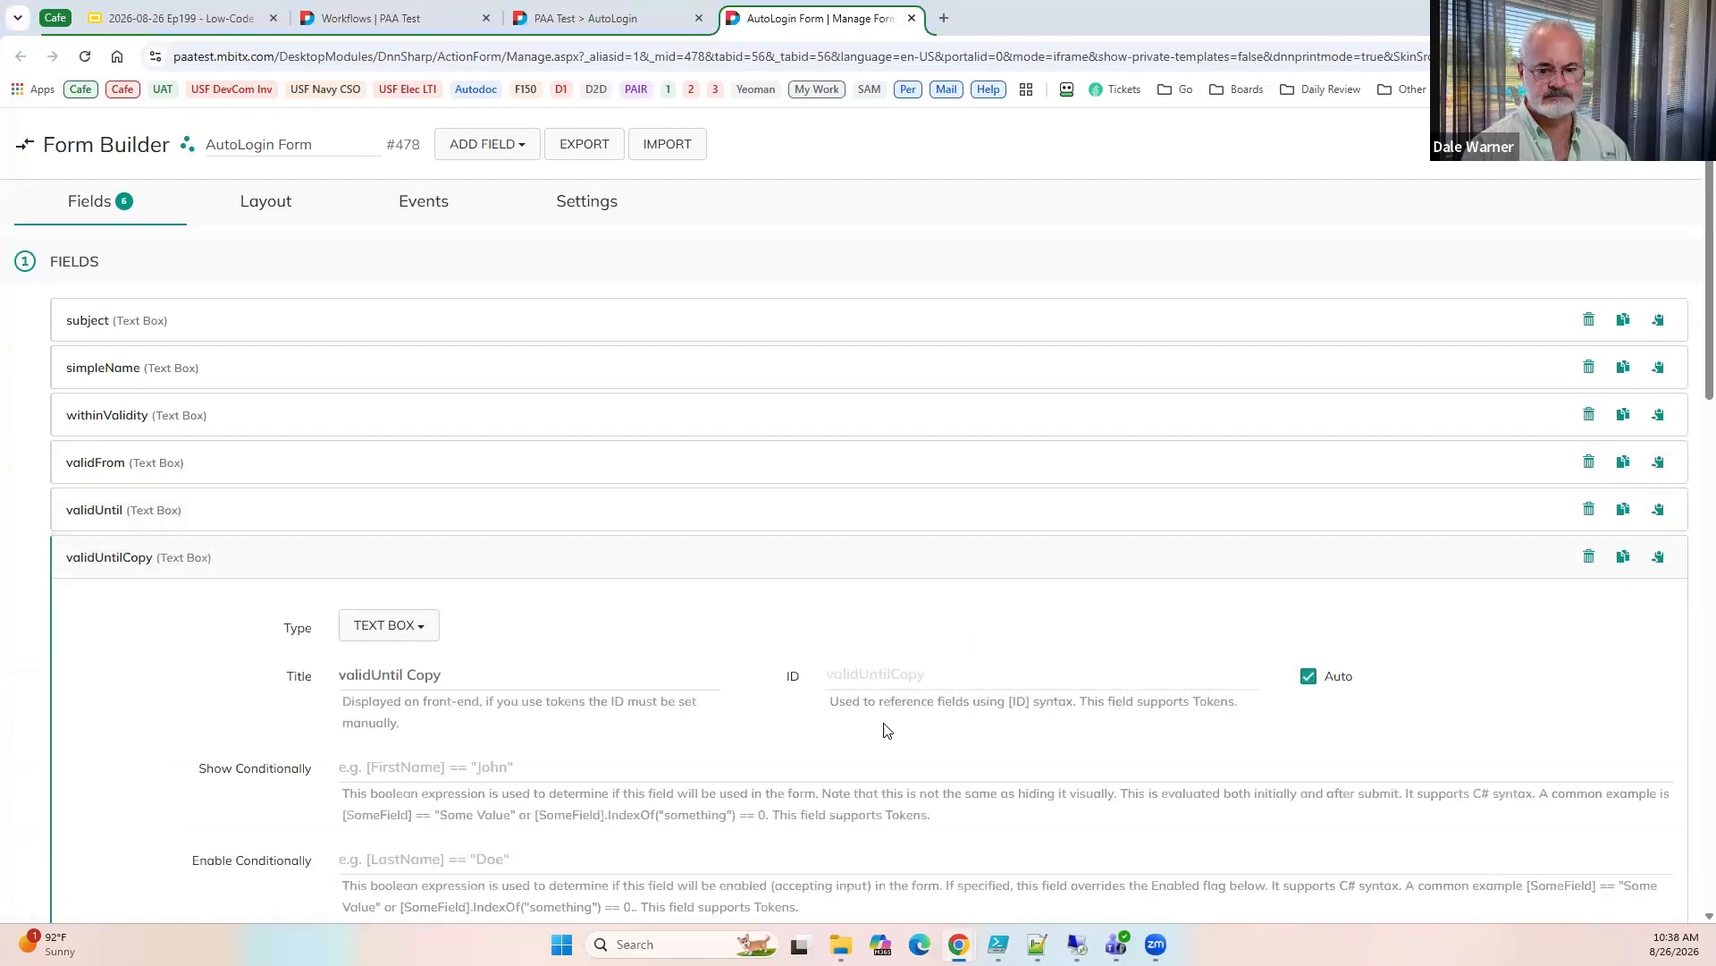
triple_click(327, 678)
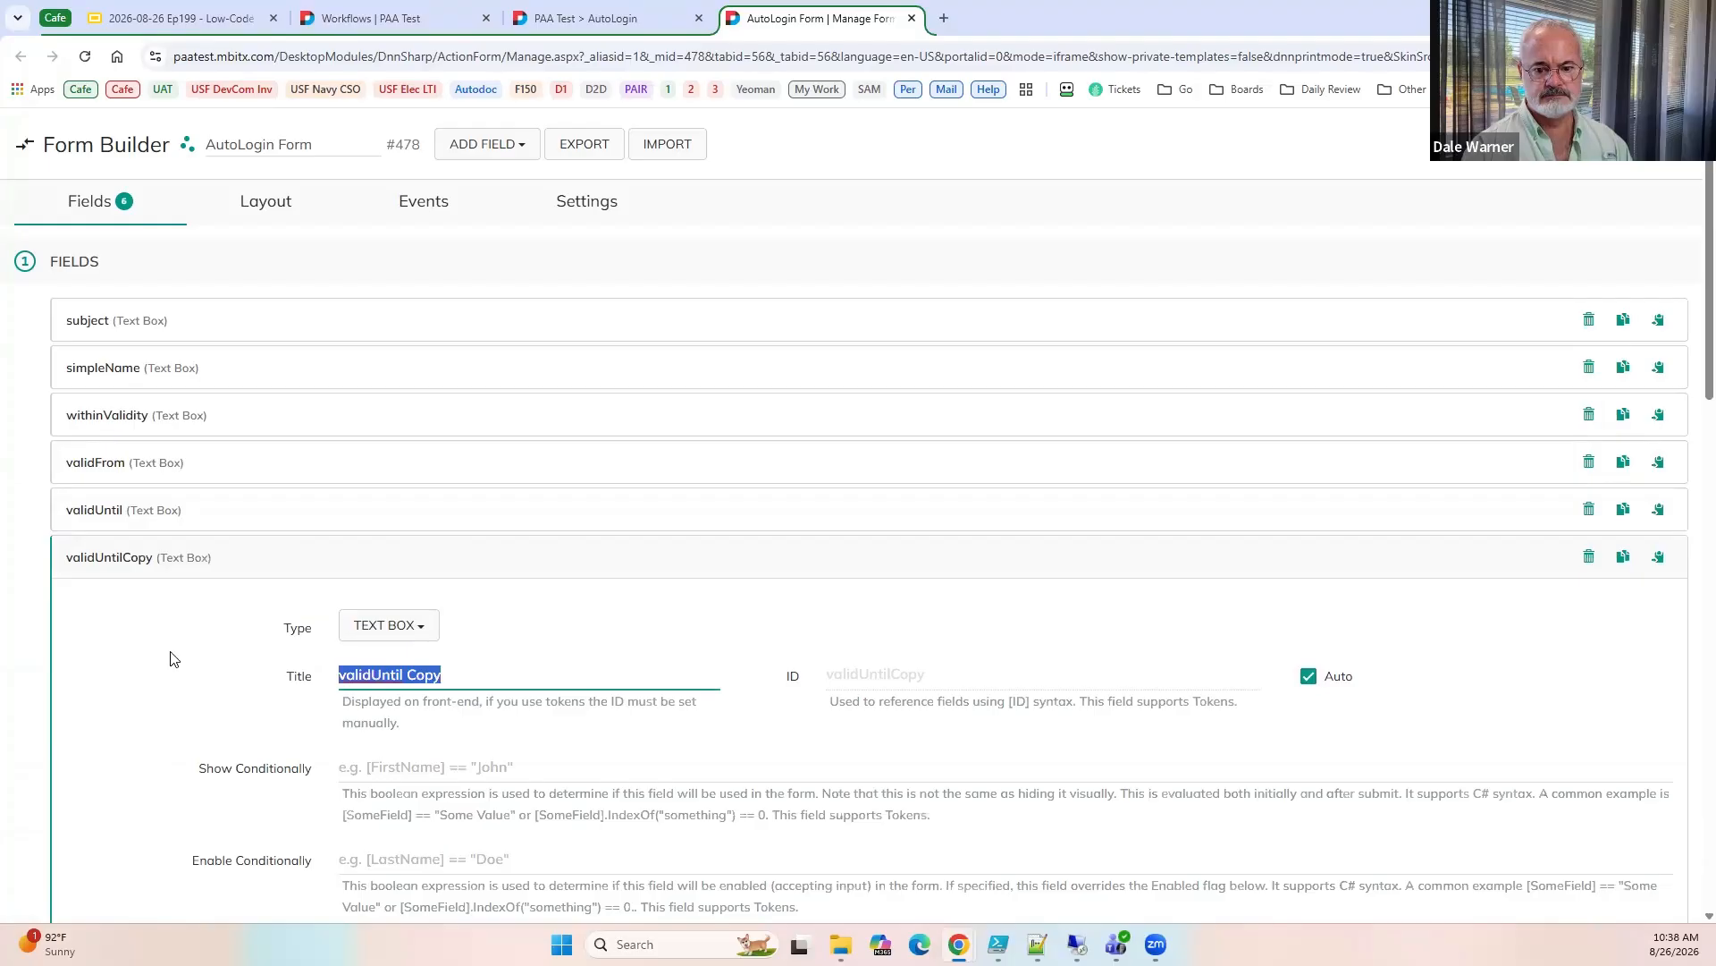
text(isSelfIssued)
click(126, 548)
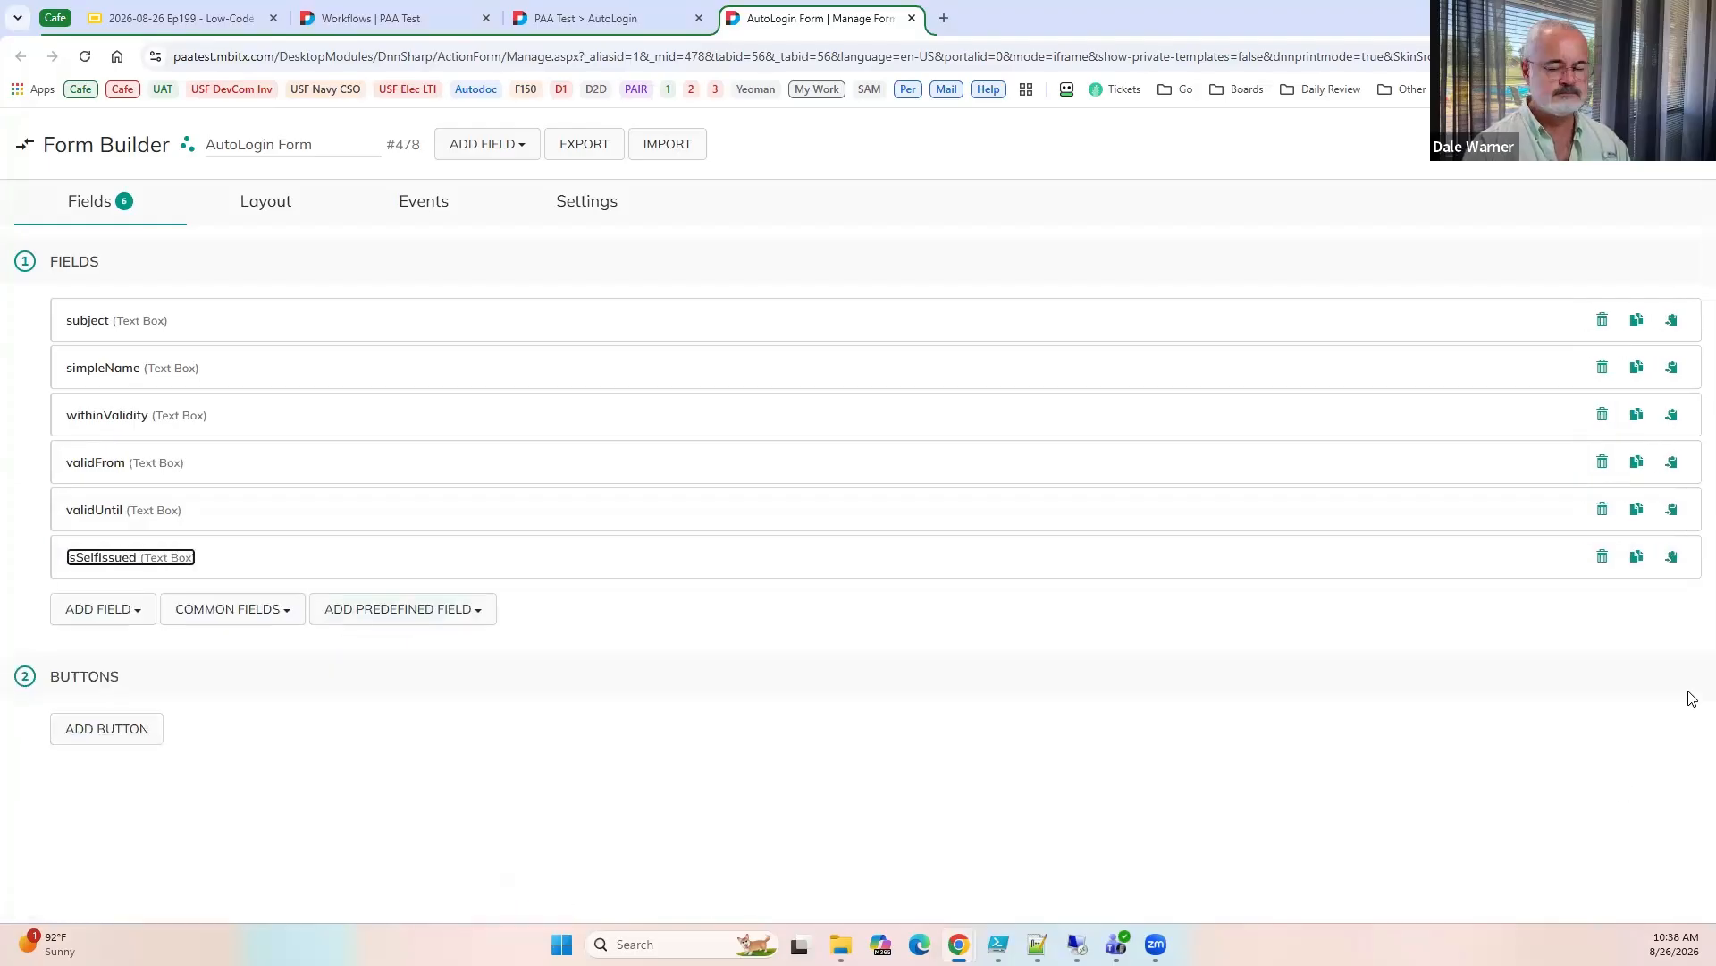
Duplicate the isSelfIssued text box and title the copy isValid.
click(1636, 556)
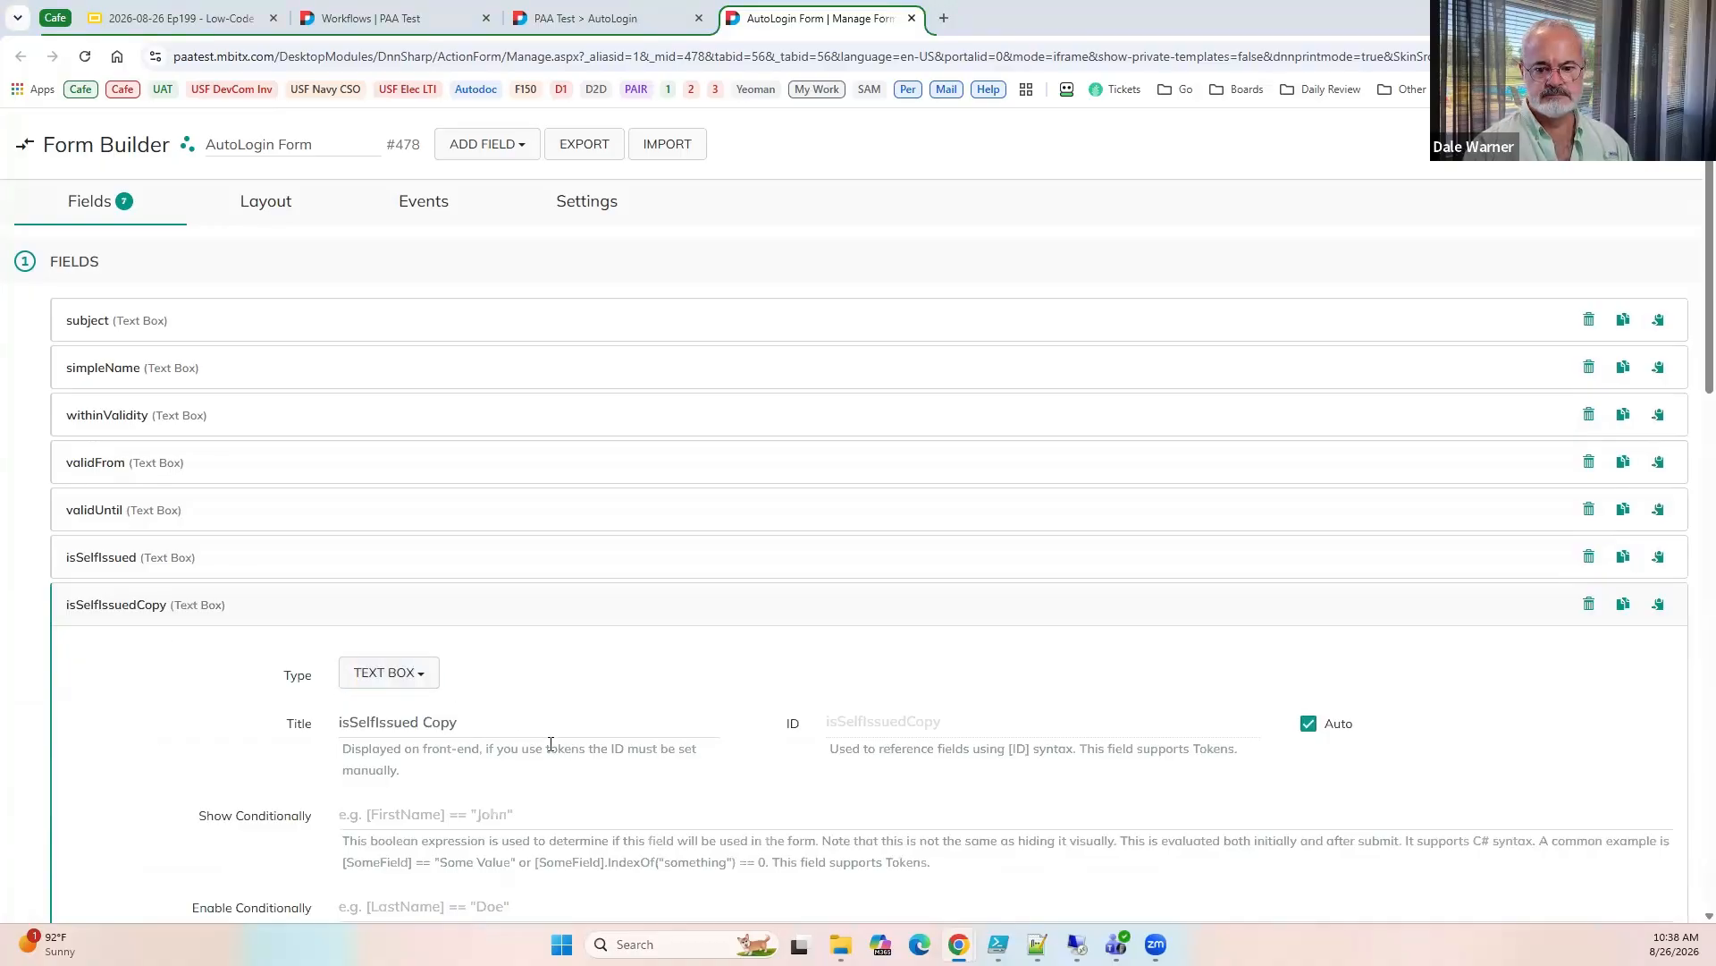
key(Tab)
text(isValid)
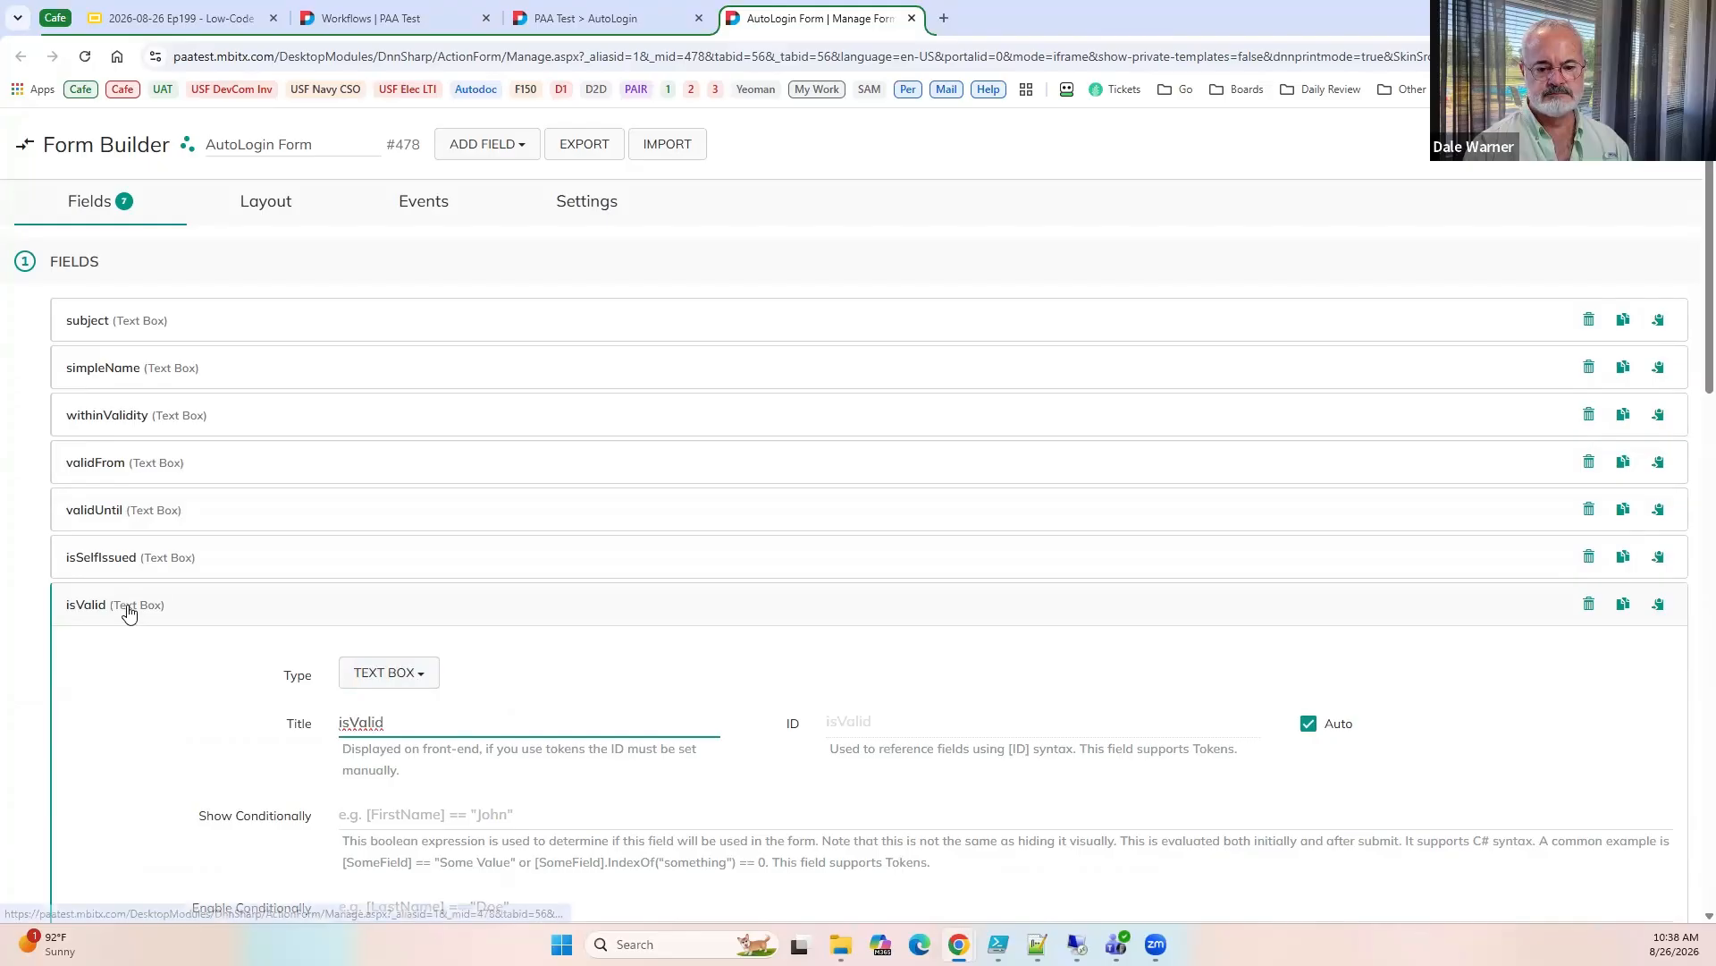
click(126, 608)
Add a Large Text field titled JSON to the form, save it, and reload the AutoLogin page.
click(84, 659)
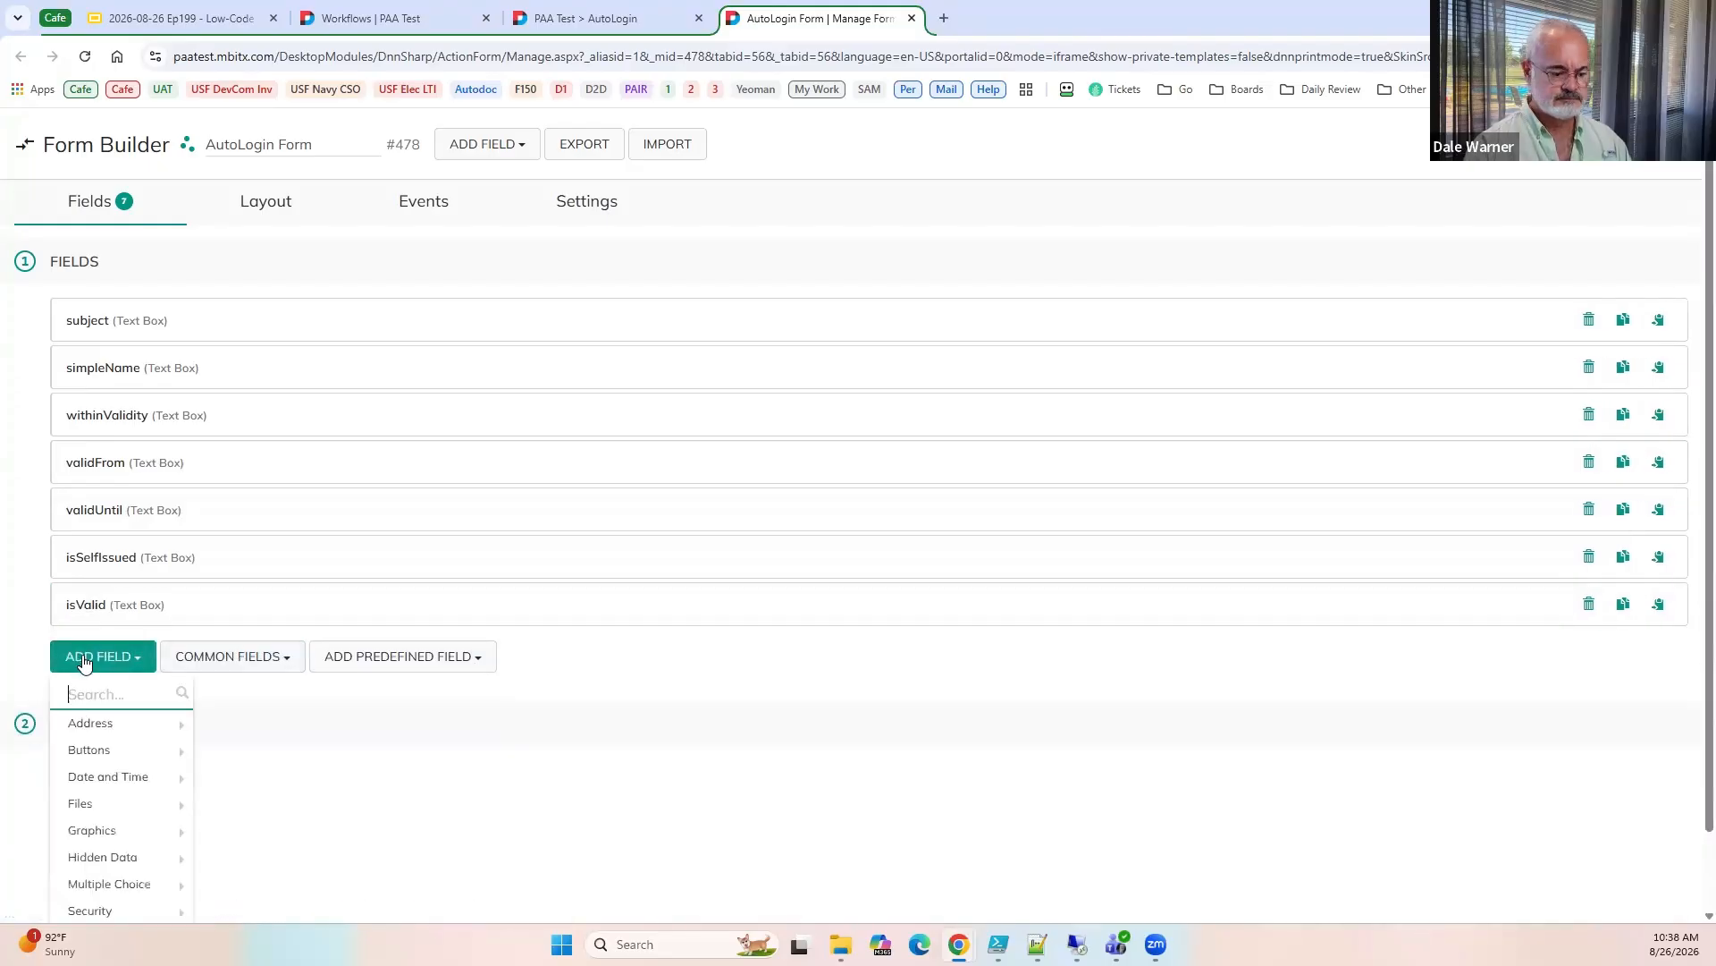
text(large)
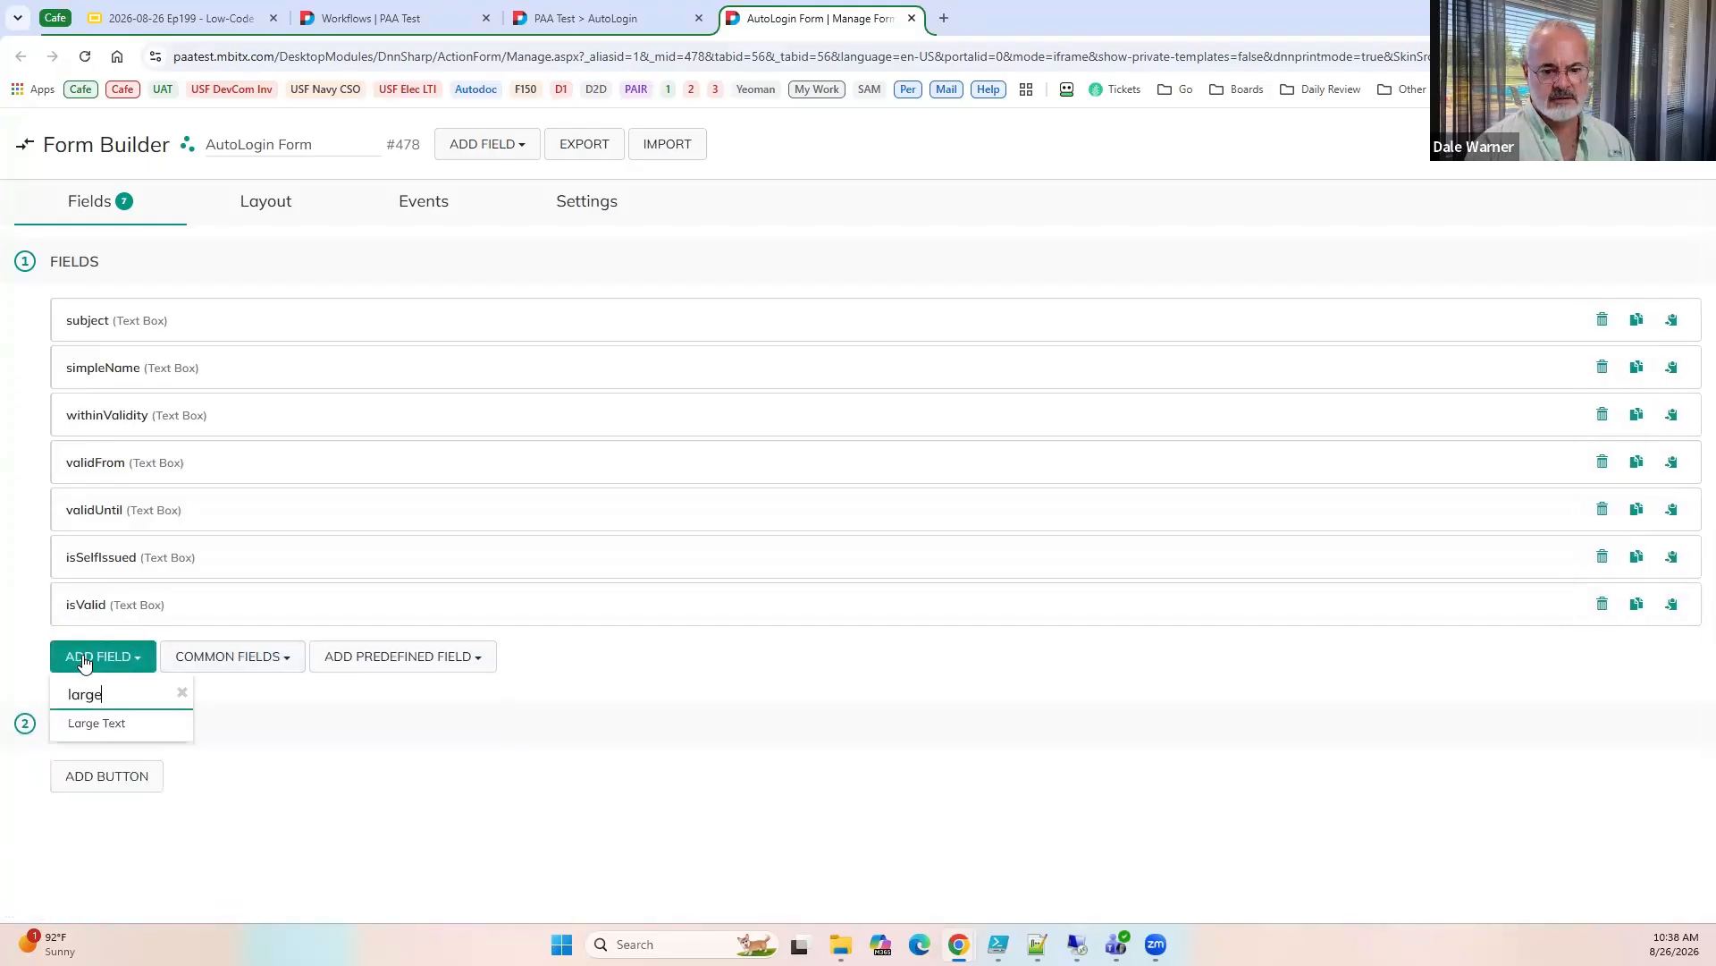
click(68, 729)
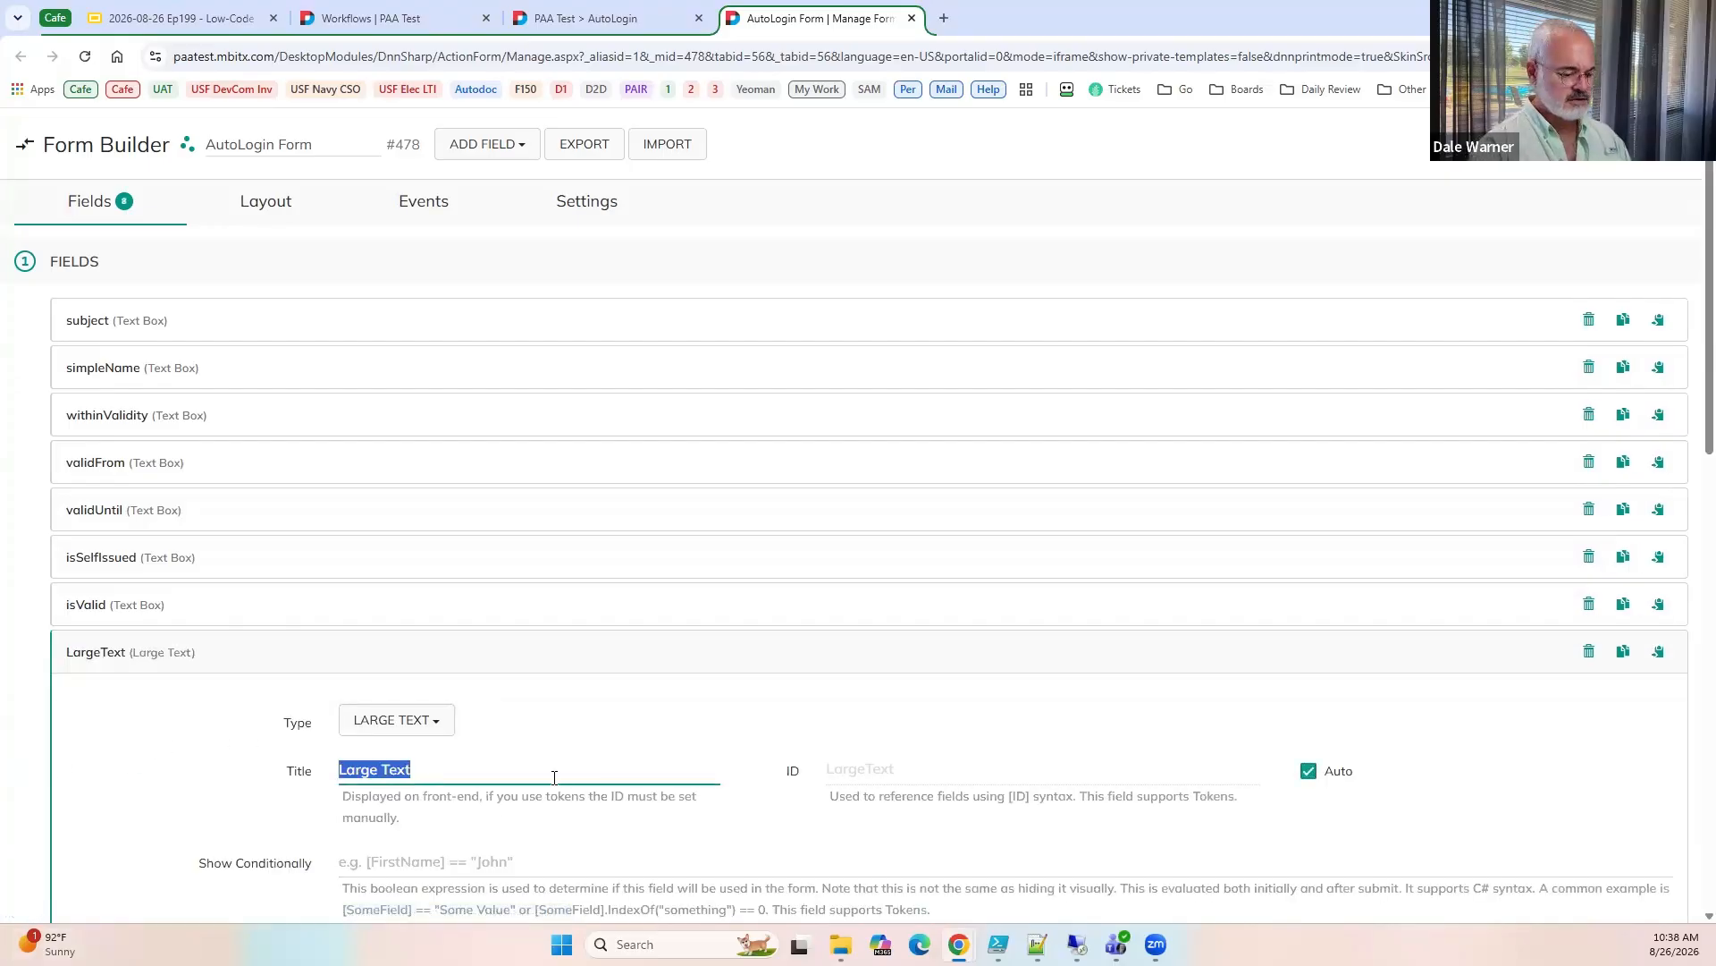
text(JSON)
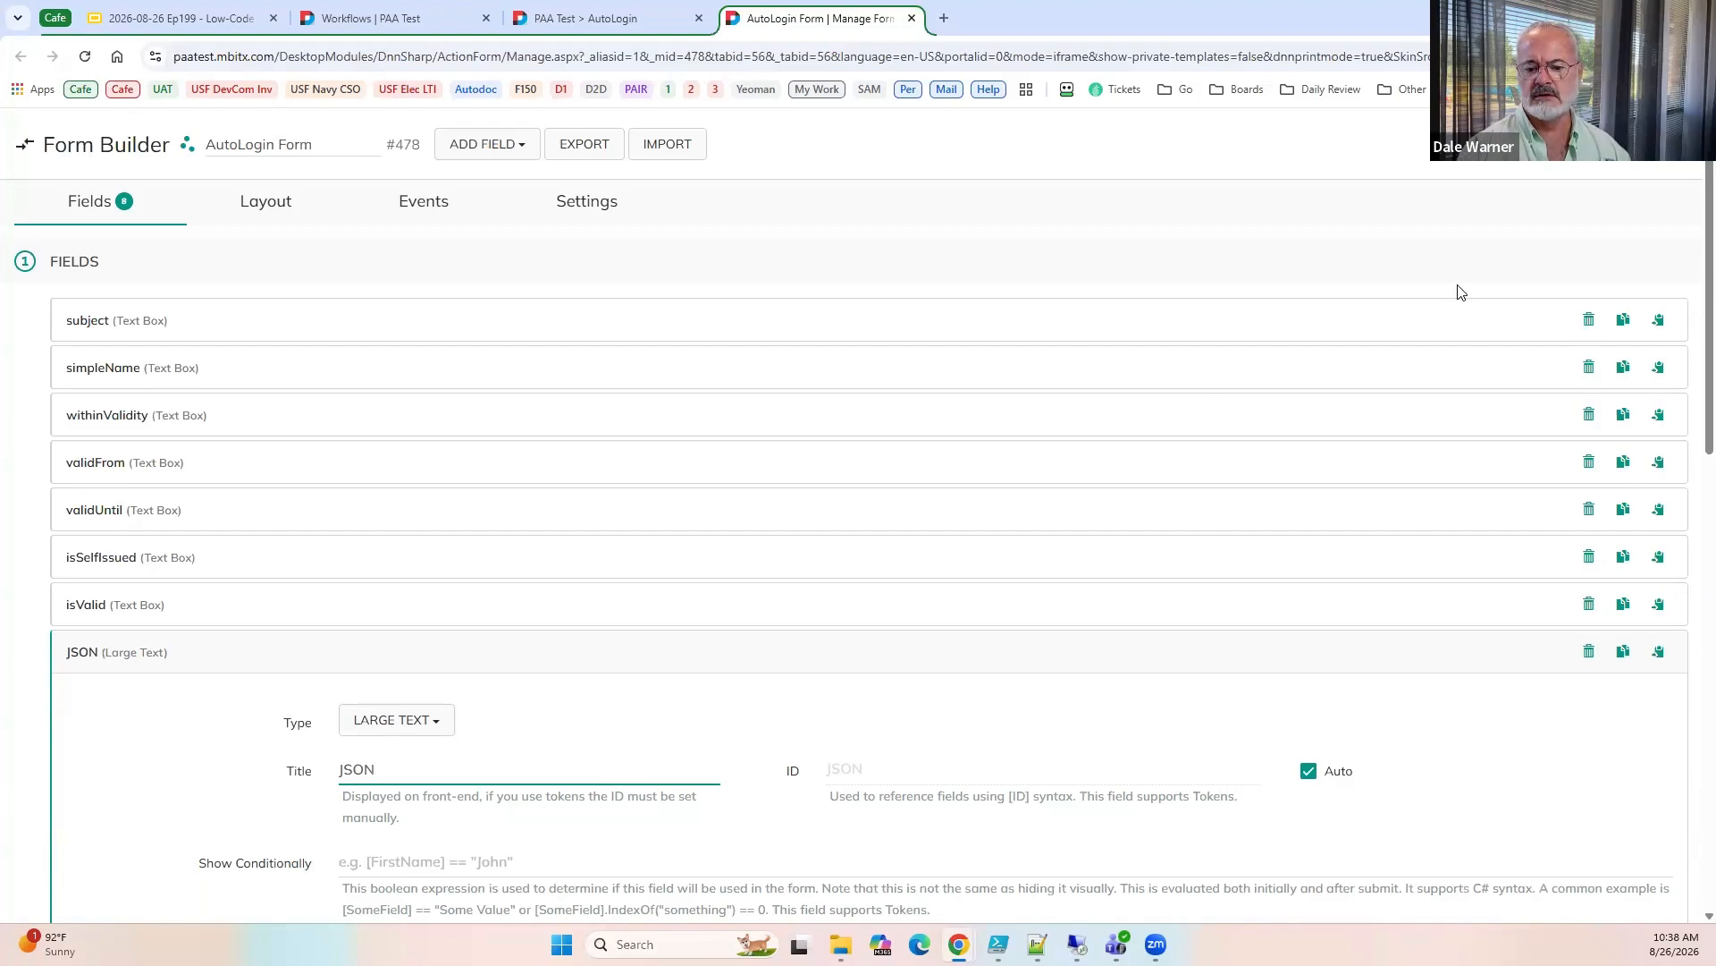
click(585, 19)
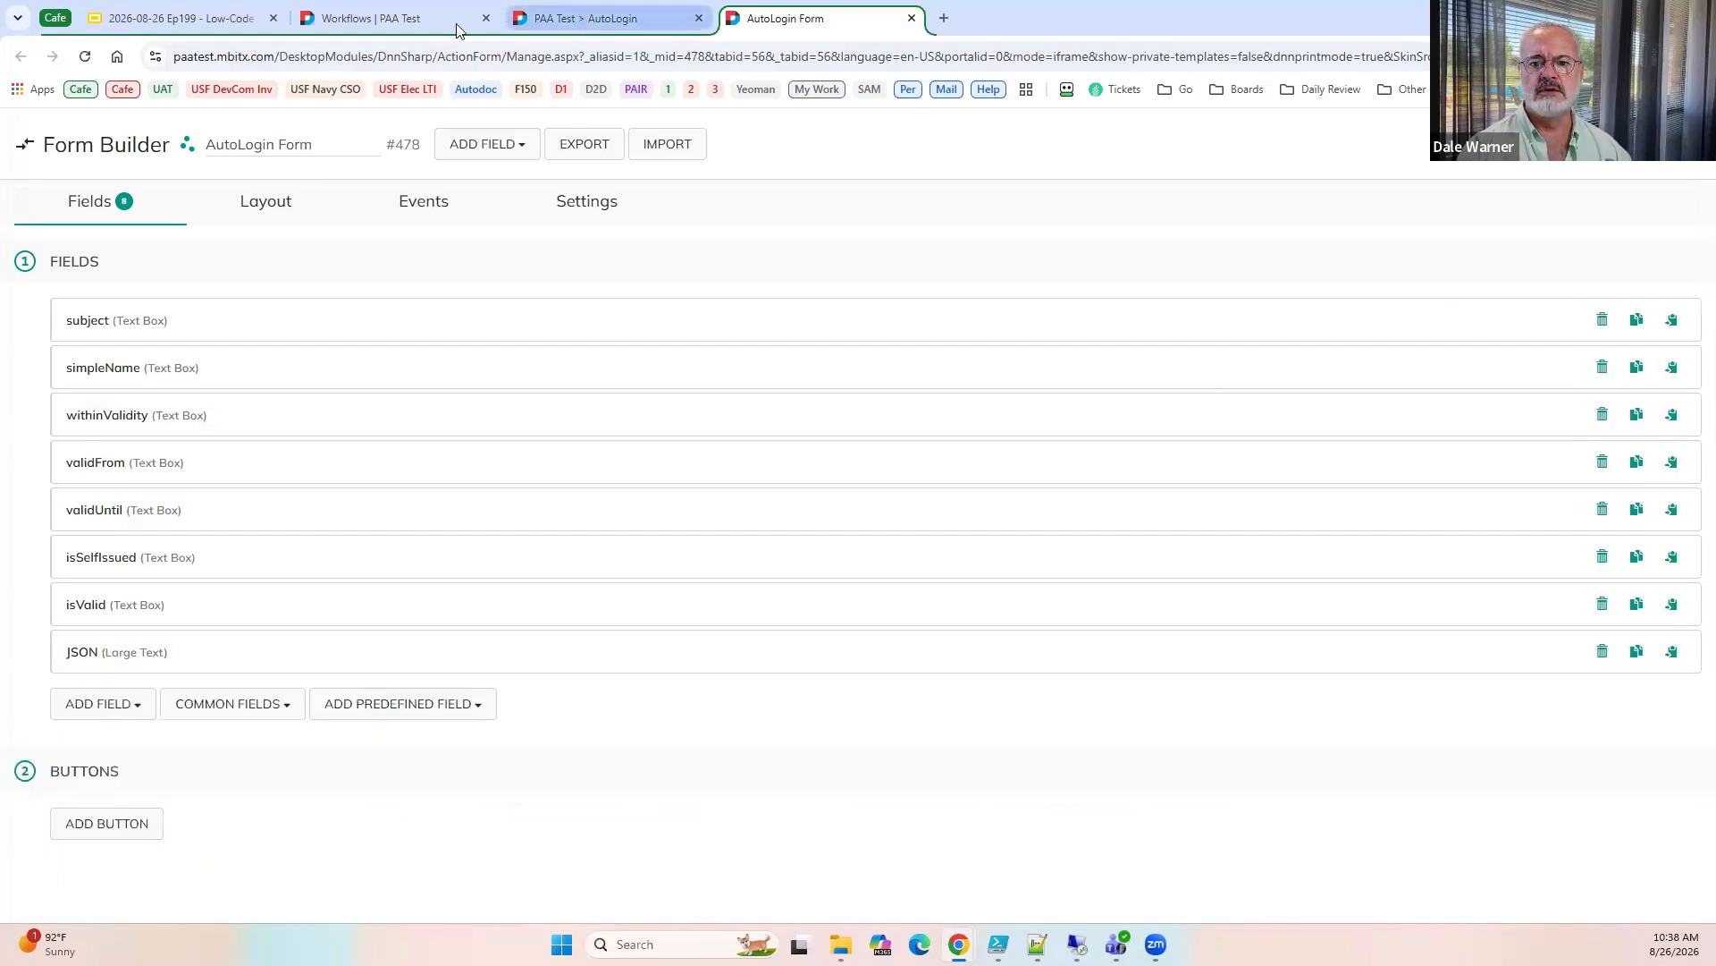
click(85, 56)
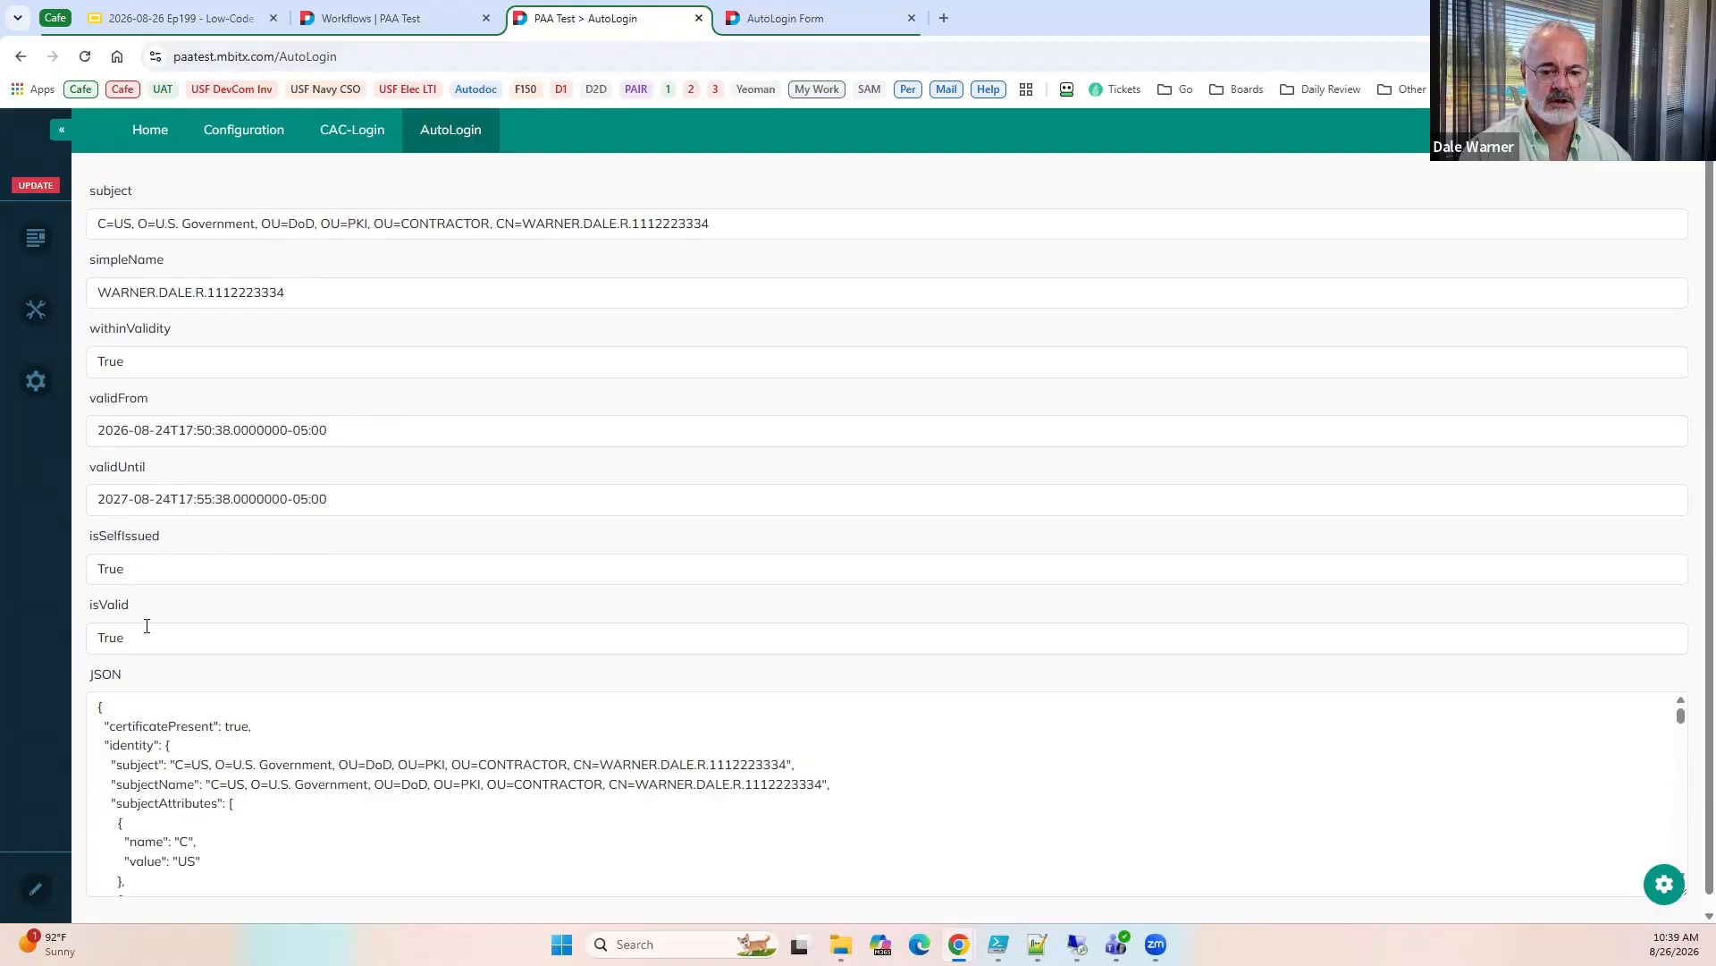
Open the AutoLogin page's address in a new incognito window and authenticate with the second listed certificate.
click(458, 54)
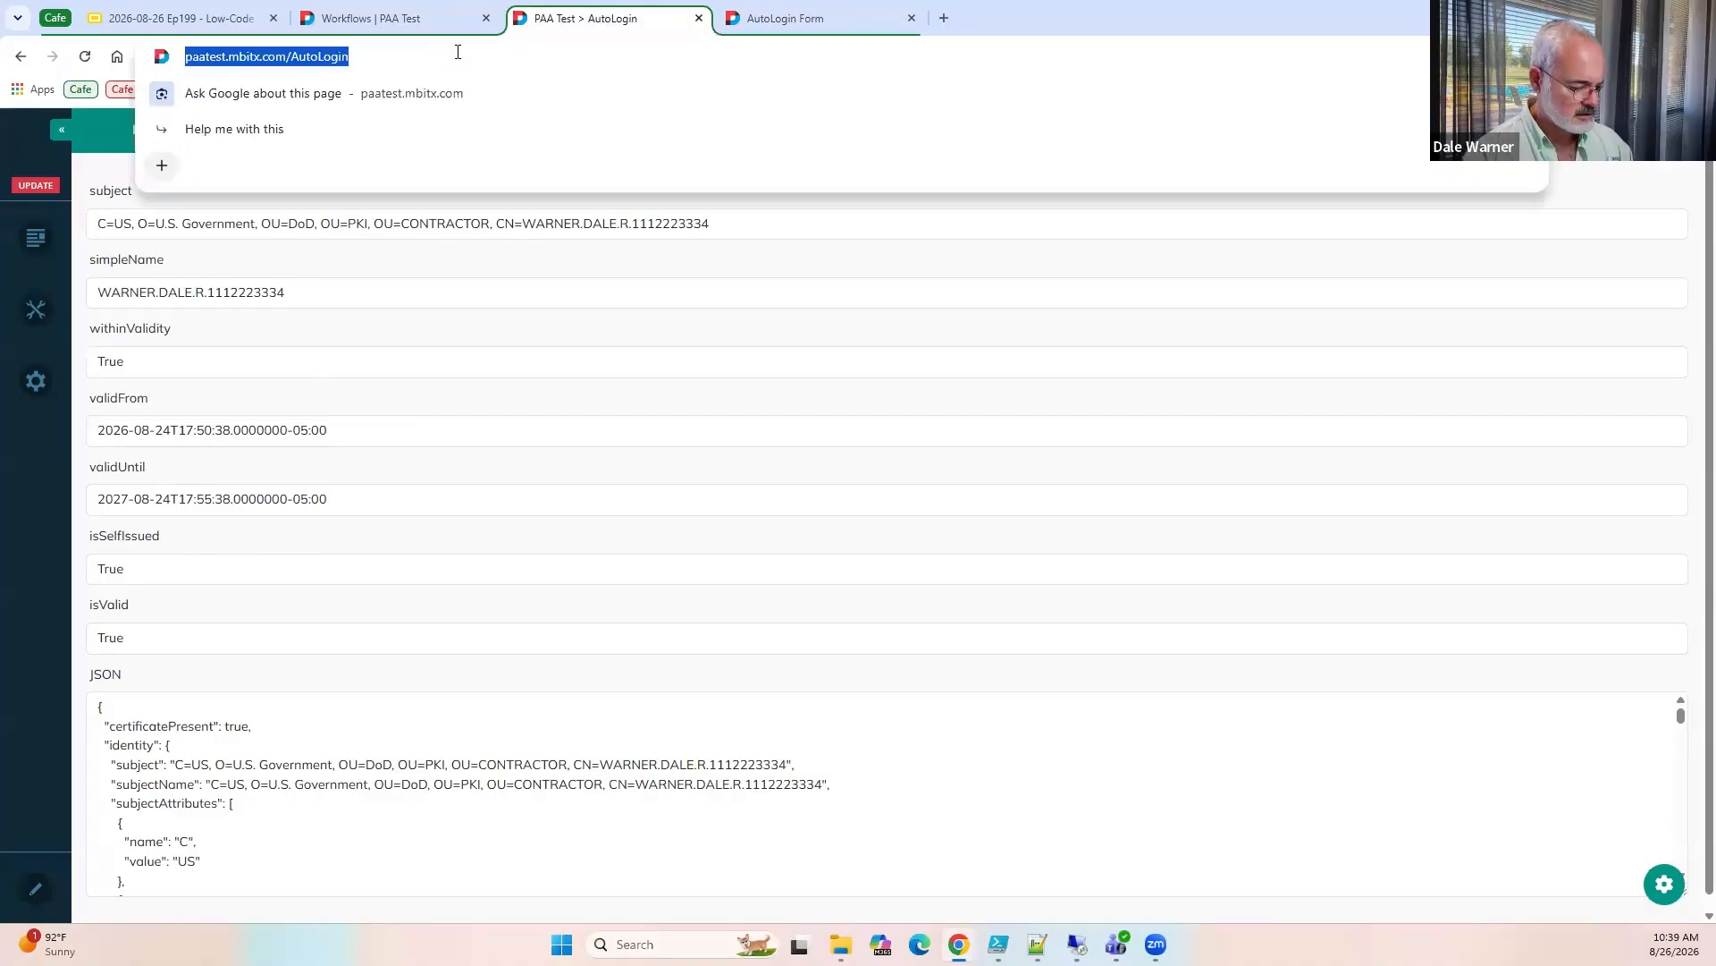
key(ctrl+c)
key(ctrl+shift+n)
key(ctrl+v)
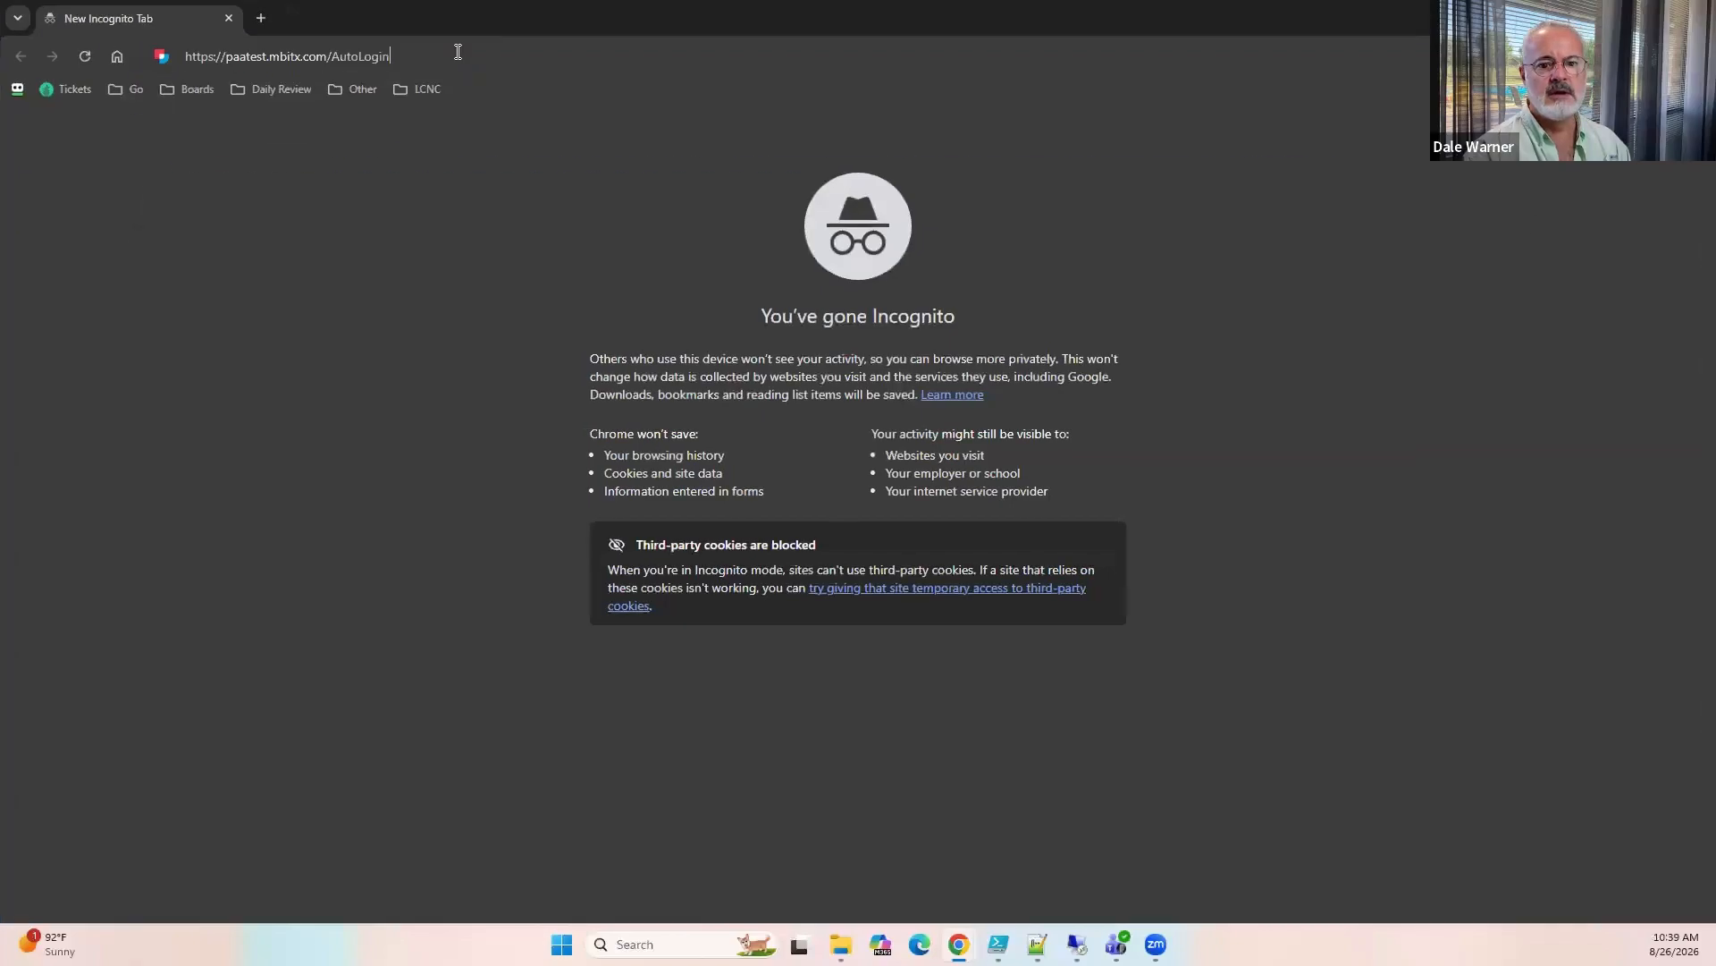
key(Return)
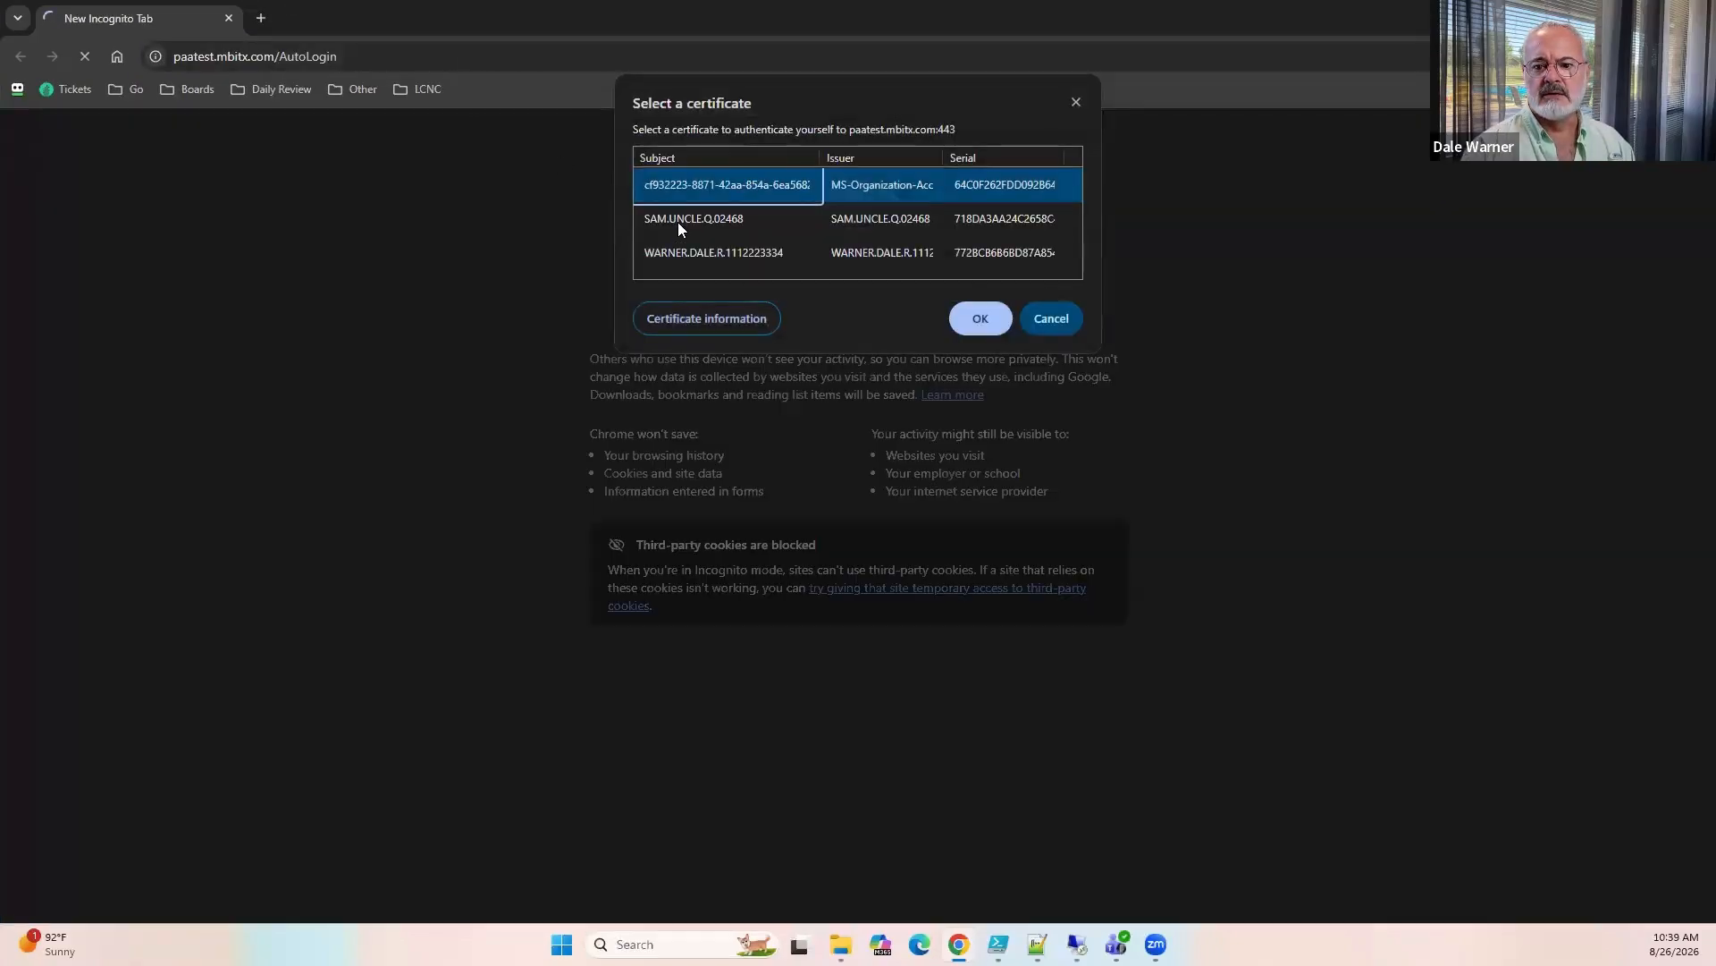
click(677, 222)
key(Return)
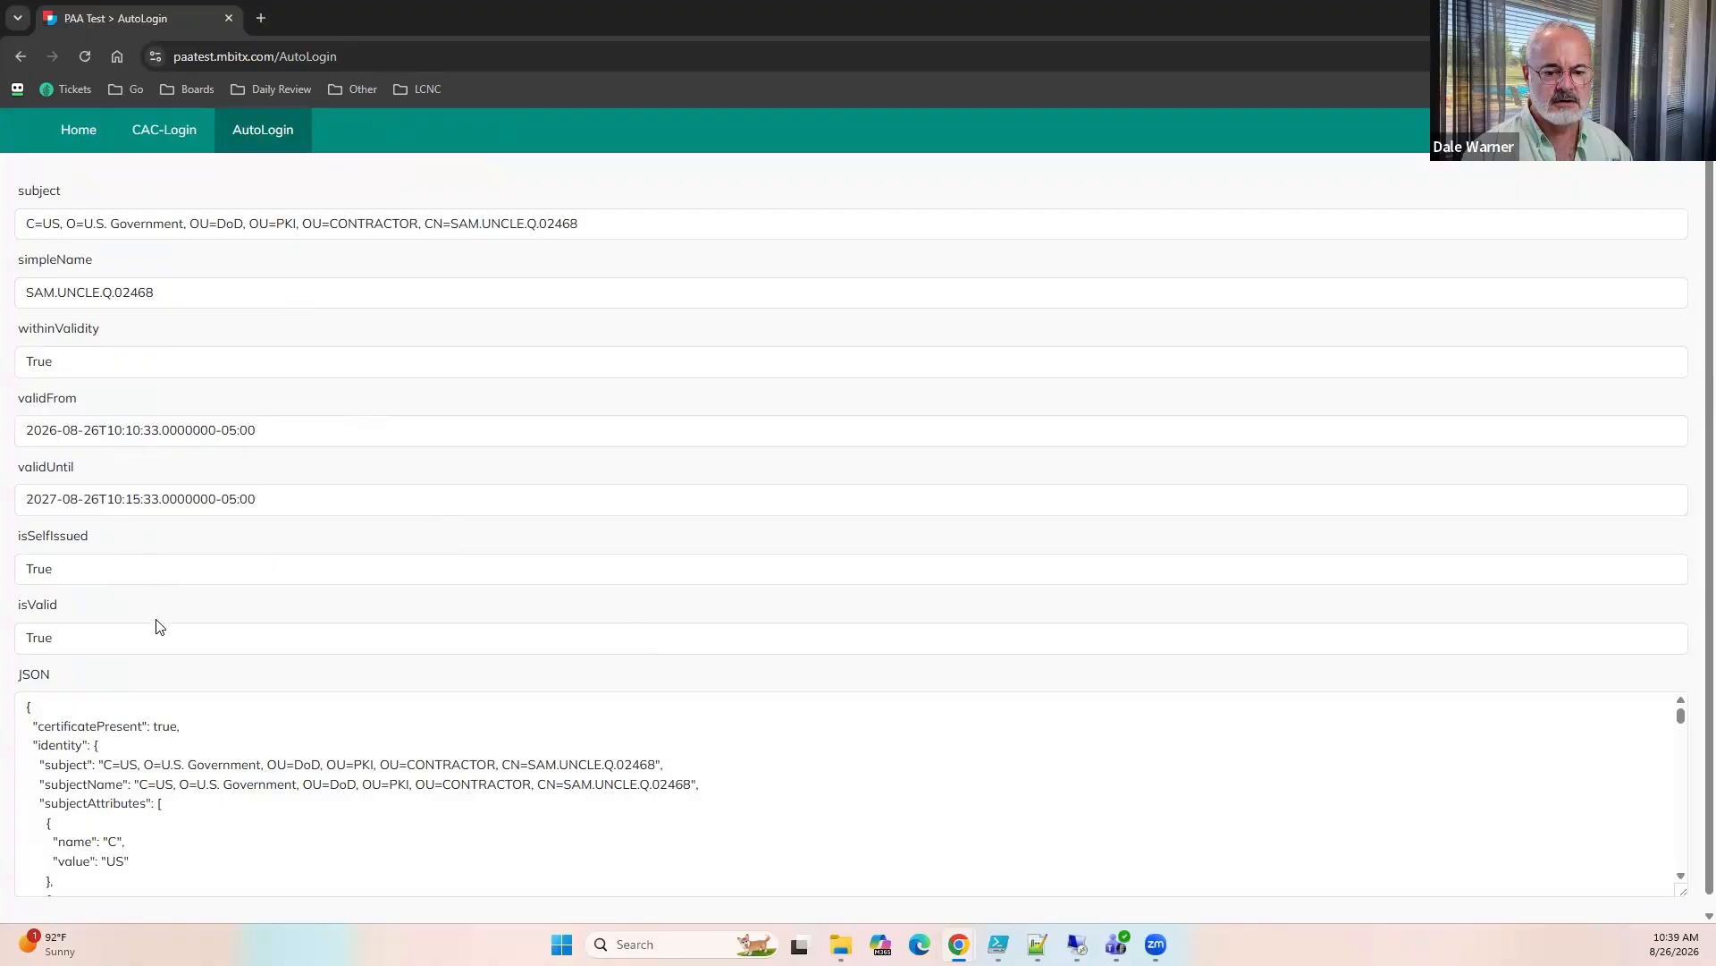
Review the certificate values and the JSON content on the AutoLogin page, and return to the regular browser window.
scroll(313, 581, down, 1)
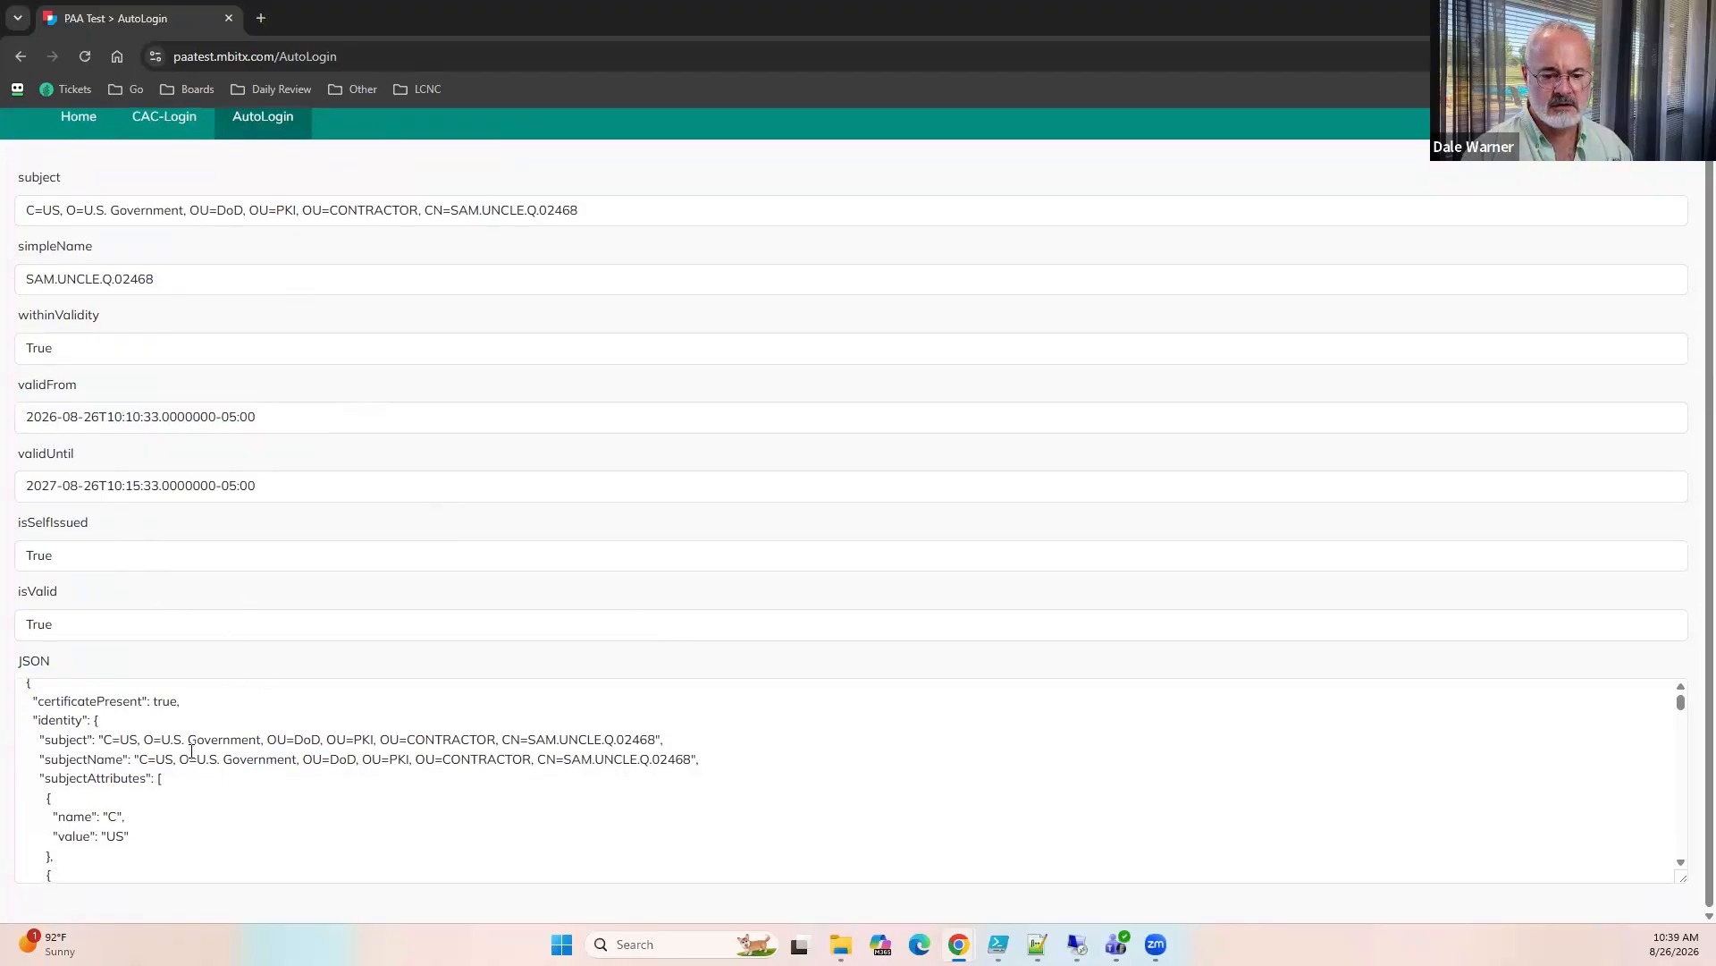
scroll(195, 752, down, 5)
scroll(195, 753, down, 2)
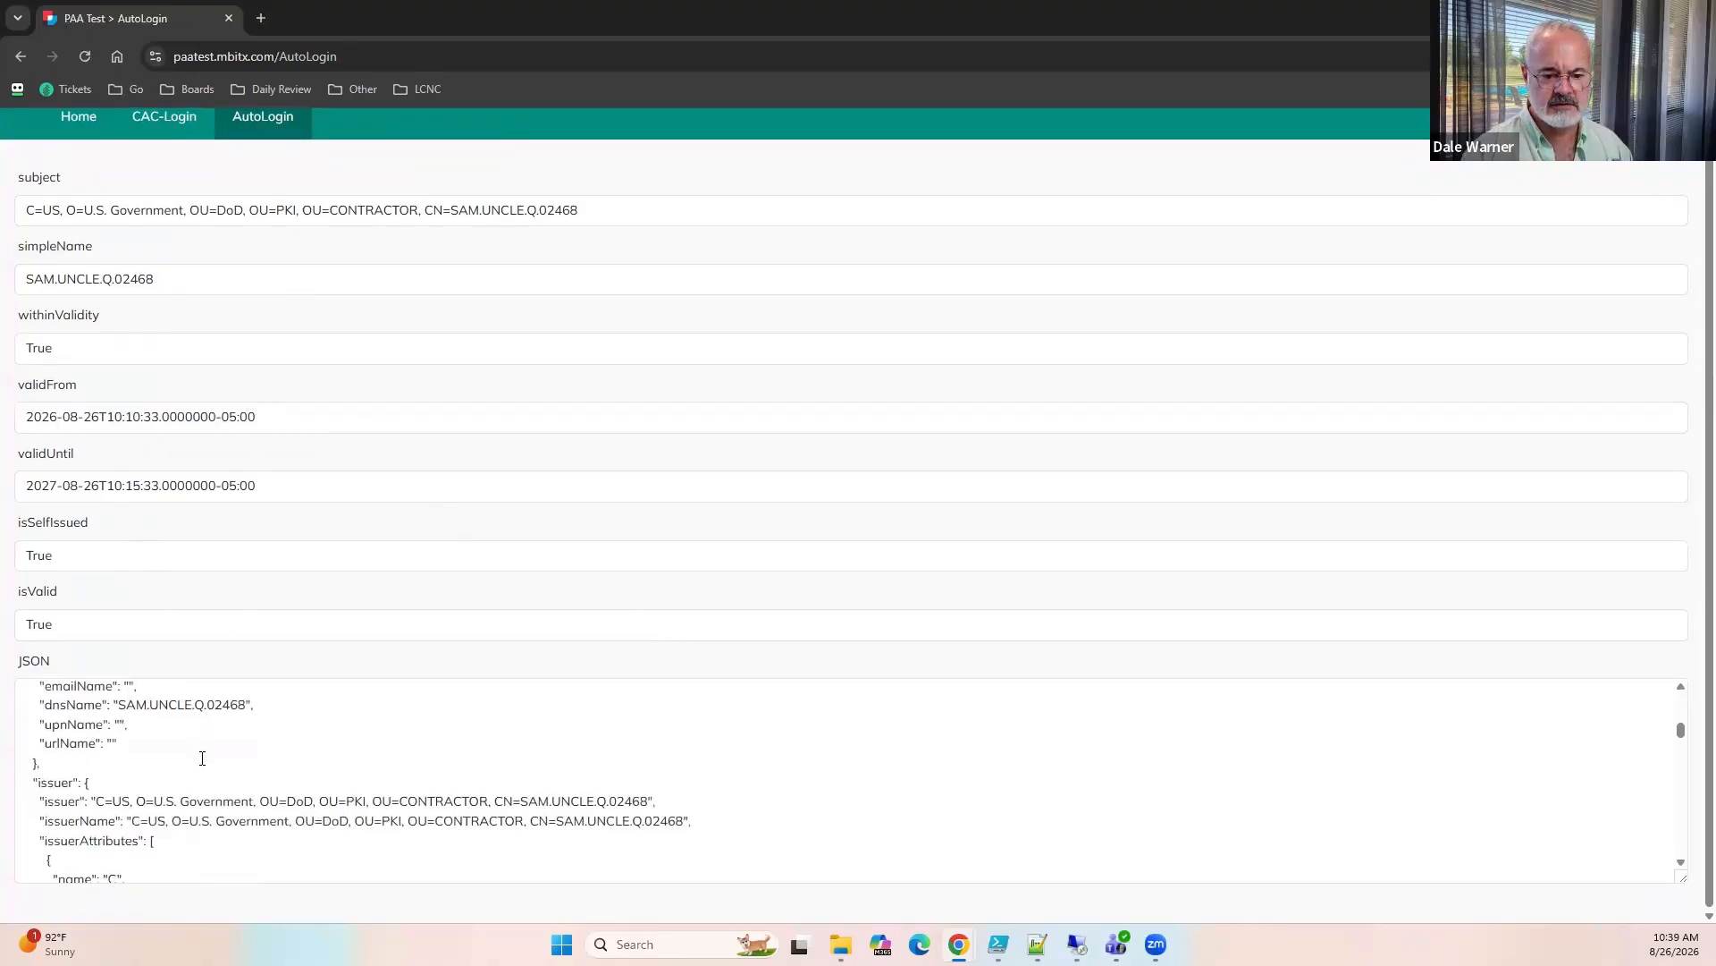
scroll(202, 758, down, 6)
scroll(202, 758, up, 6)
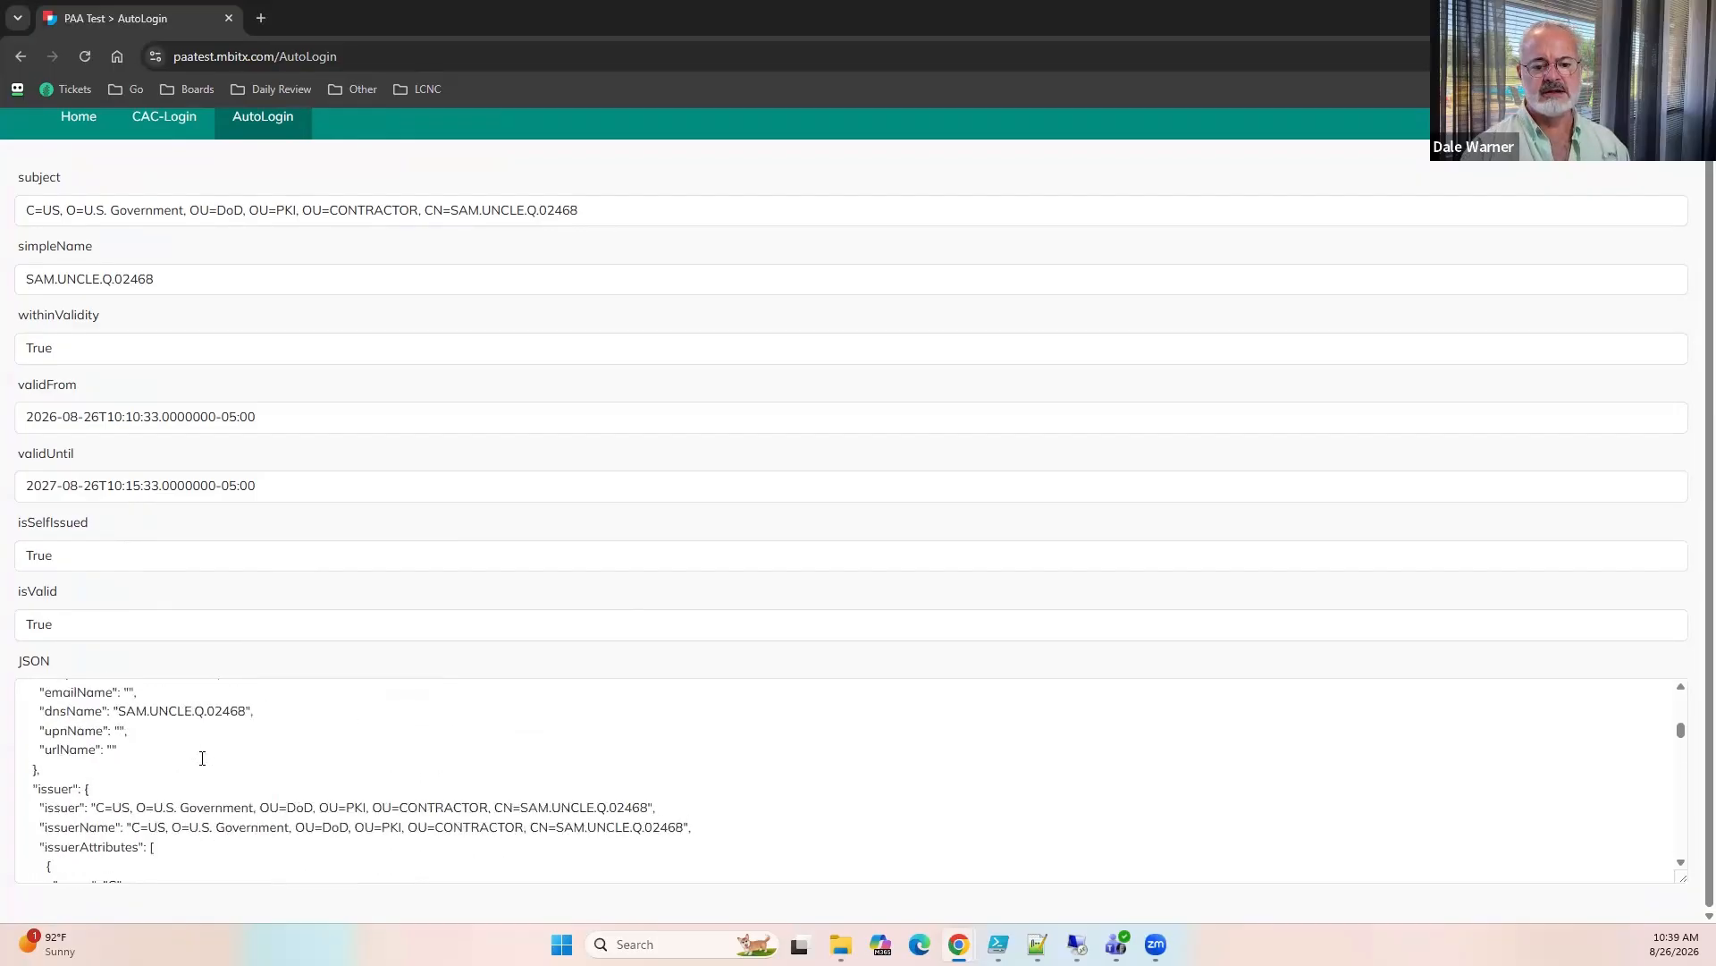
scroll(202, 758, up, 5)
key(alt+Tab)
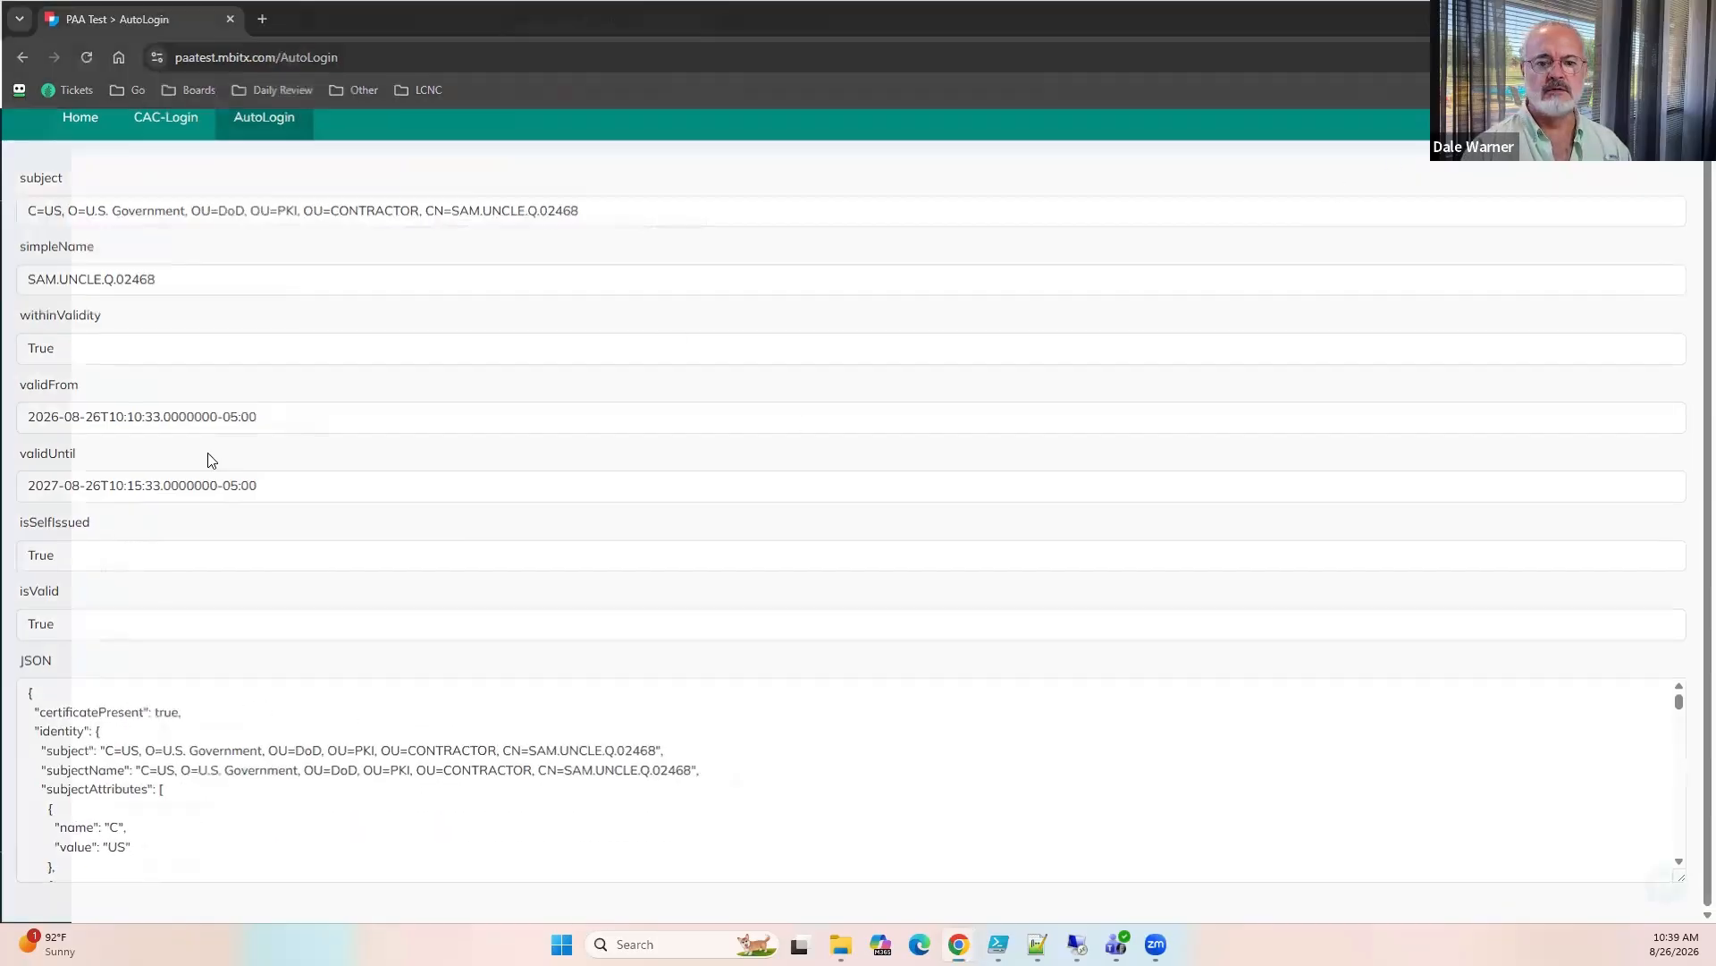
Delete the JSON Large Text field from the AutoLogin form.
click(765, 22)
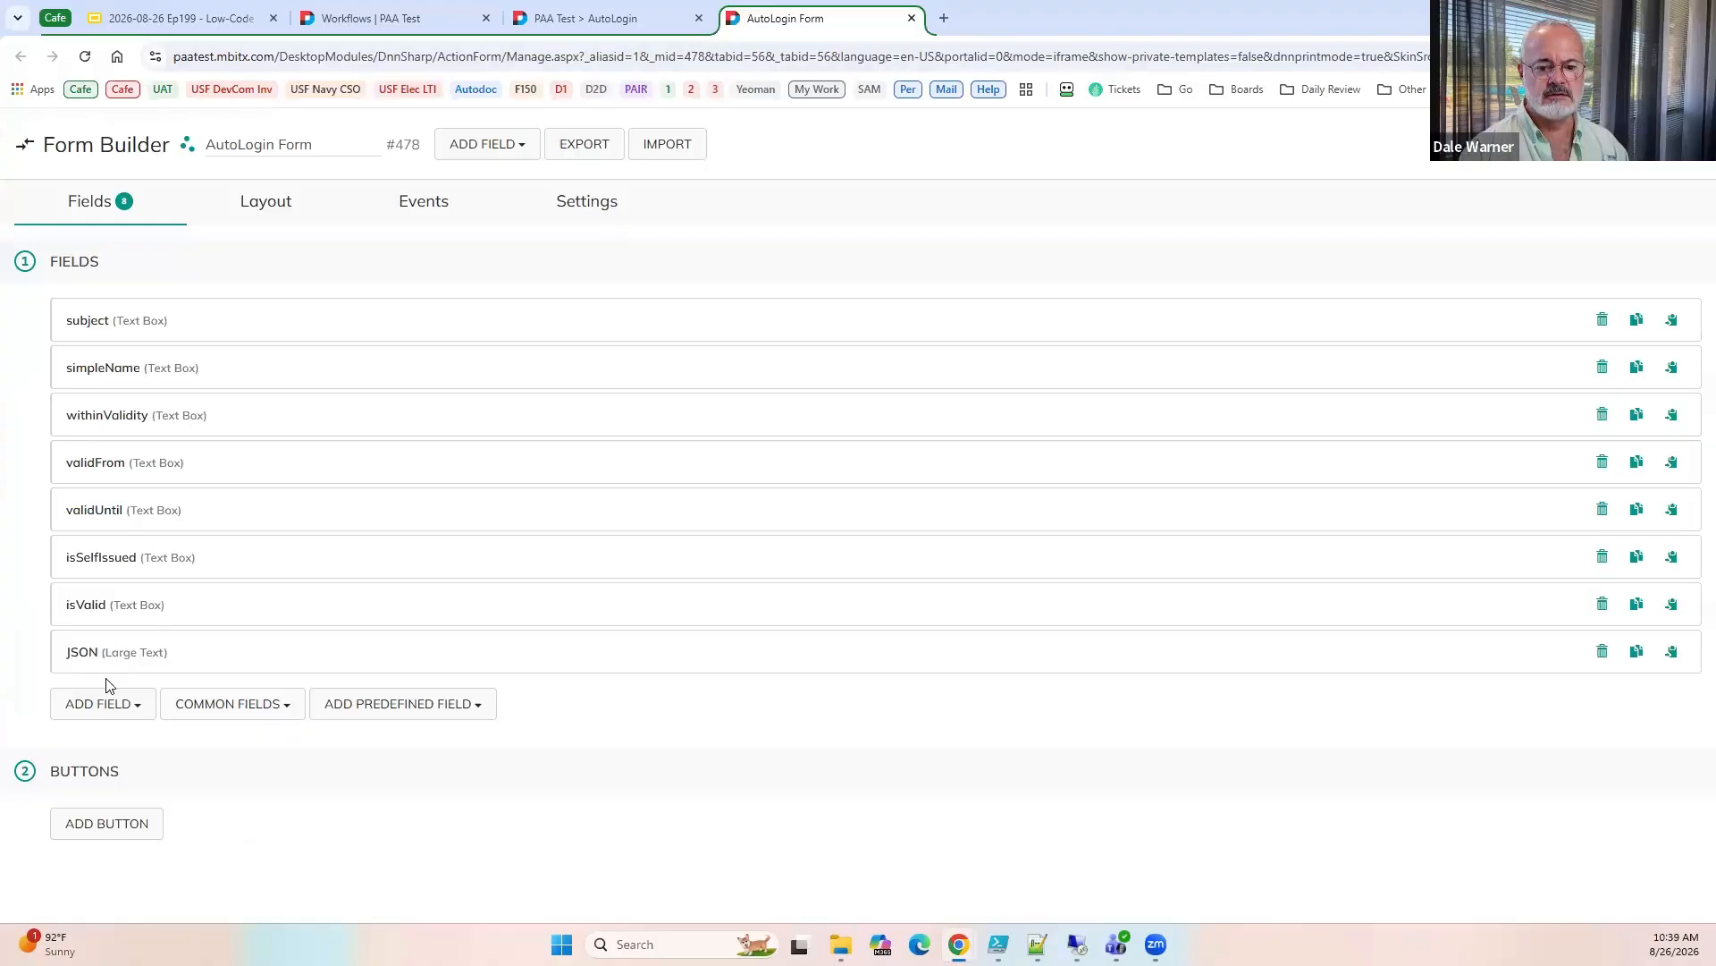
click(1602, 652)
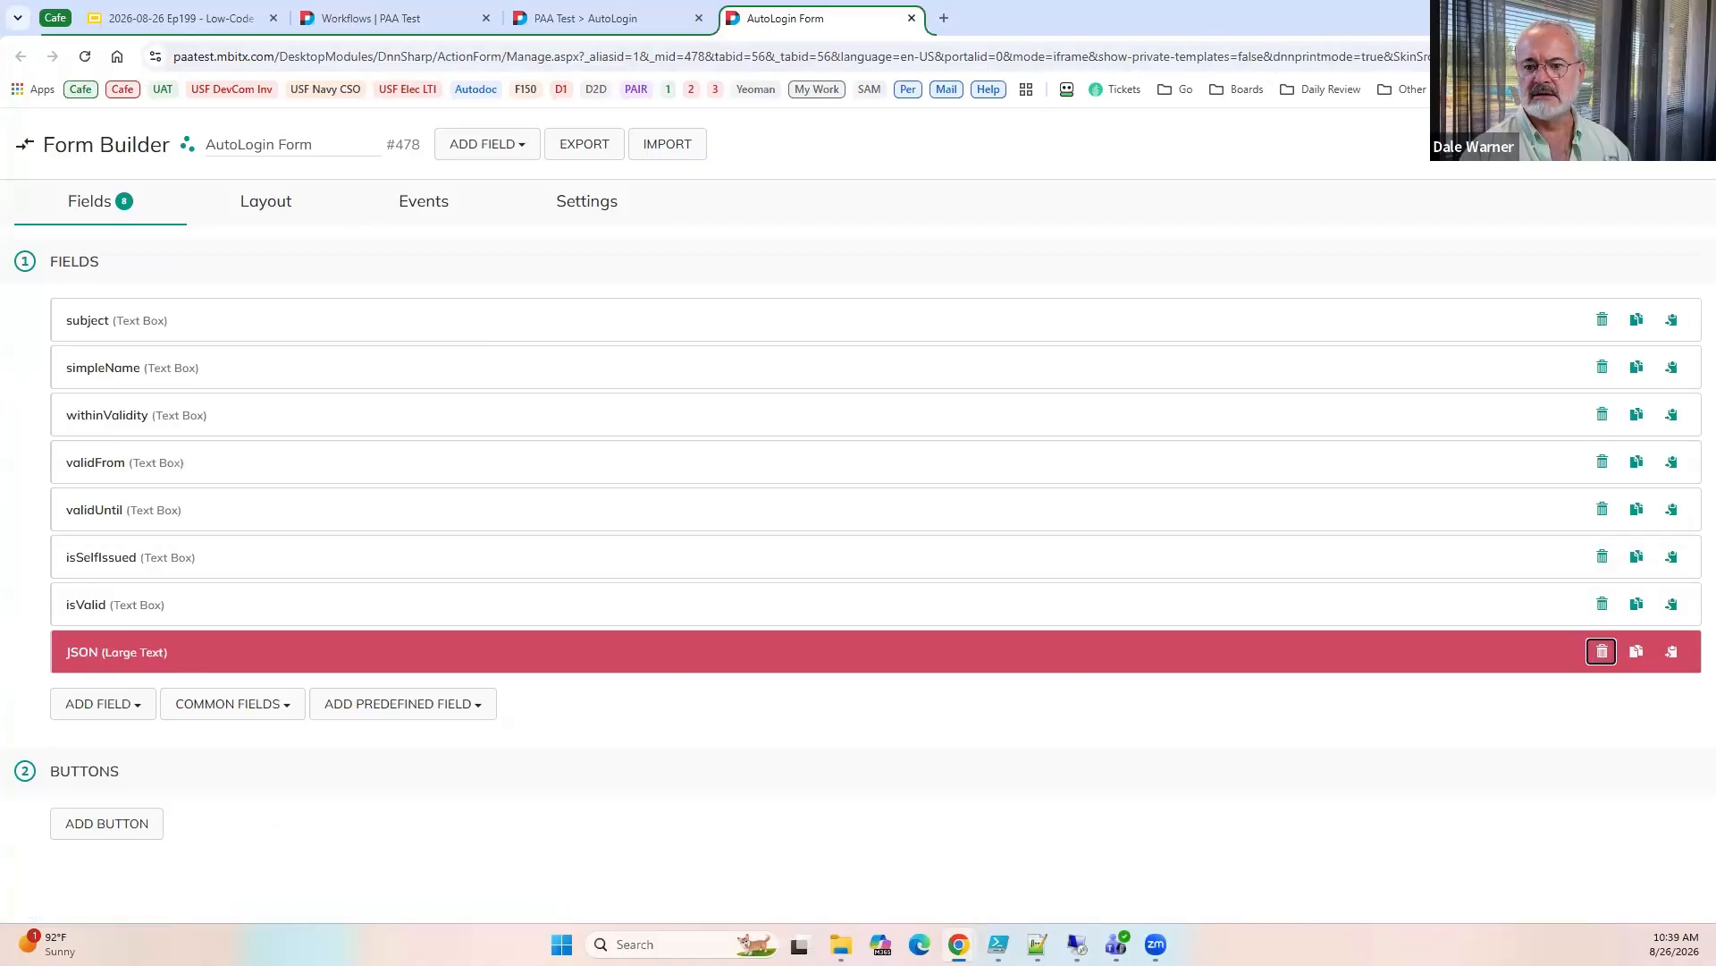
click(285, 197)
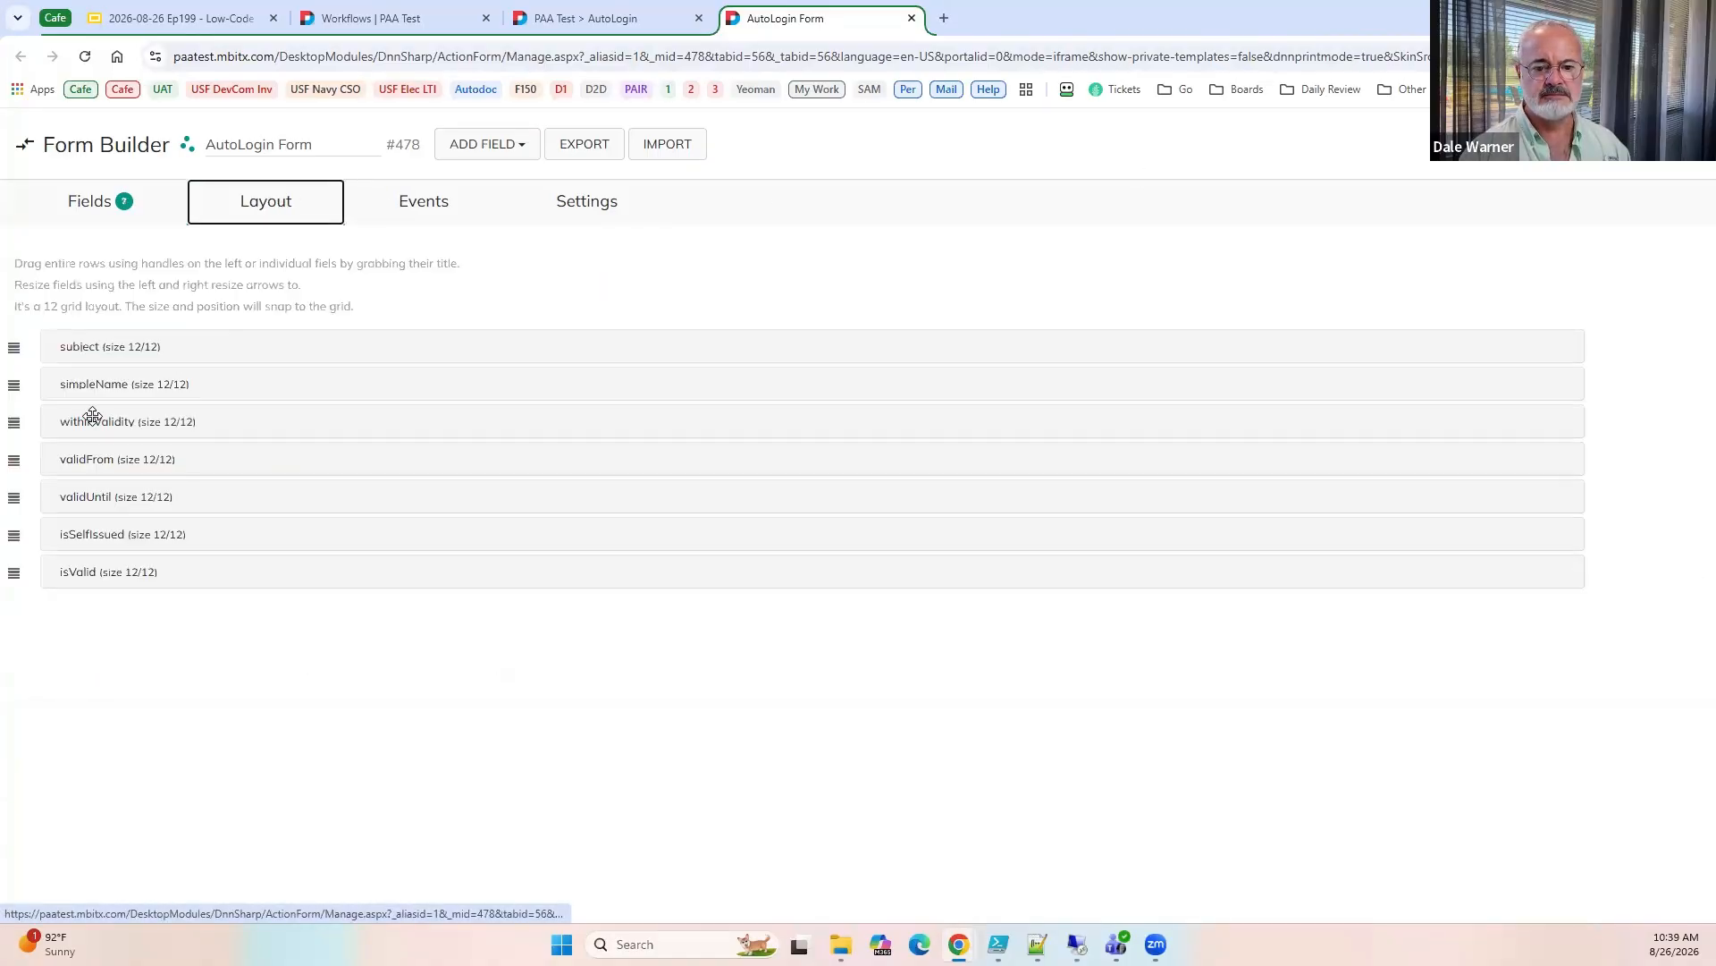
click(586, 199)
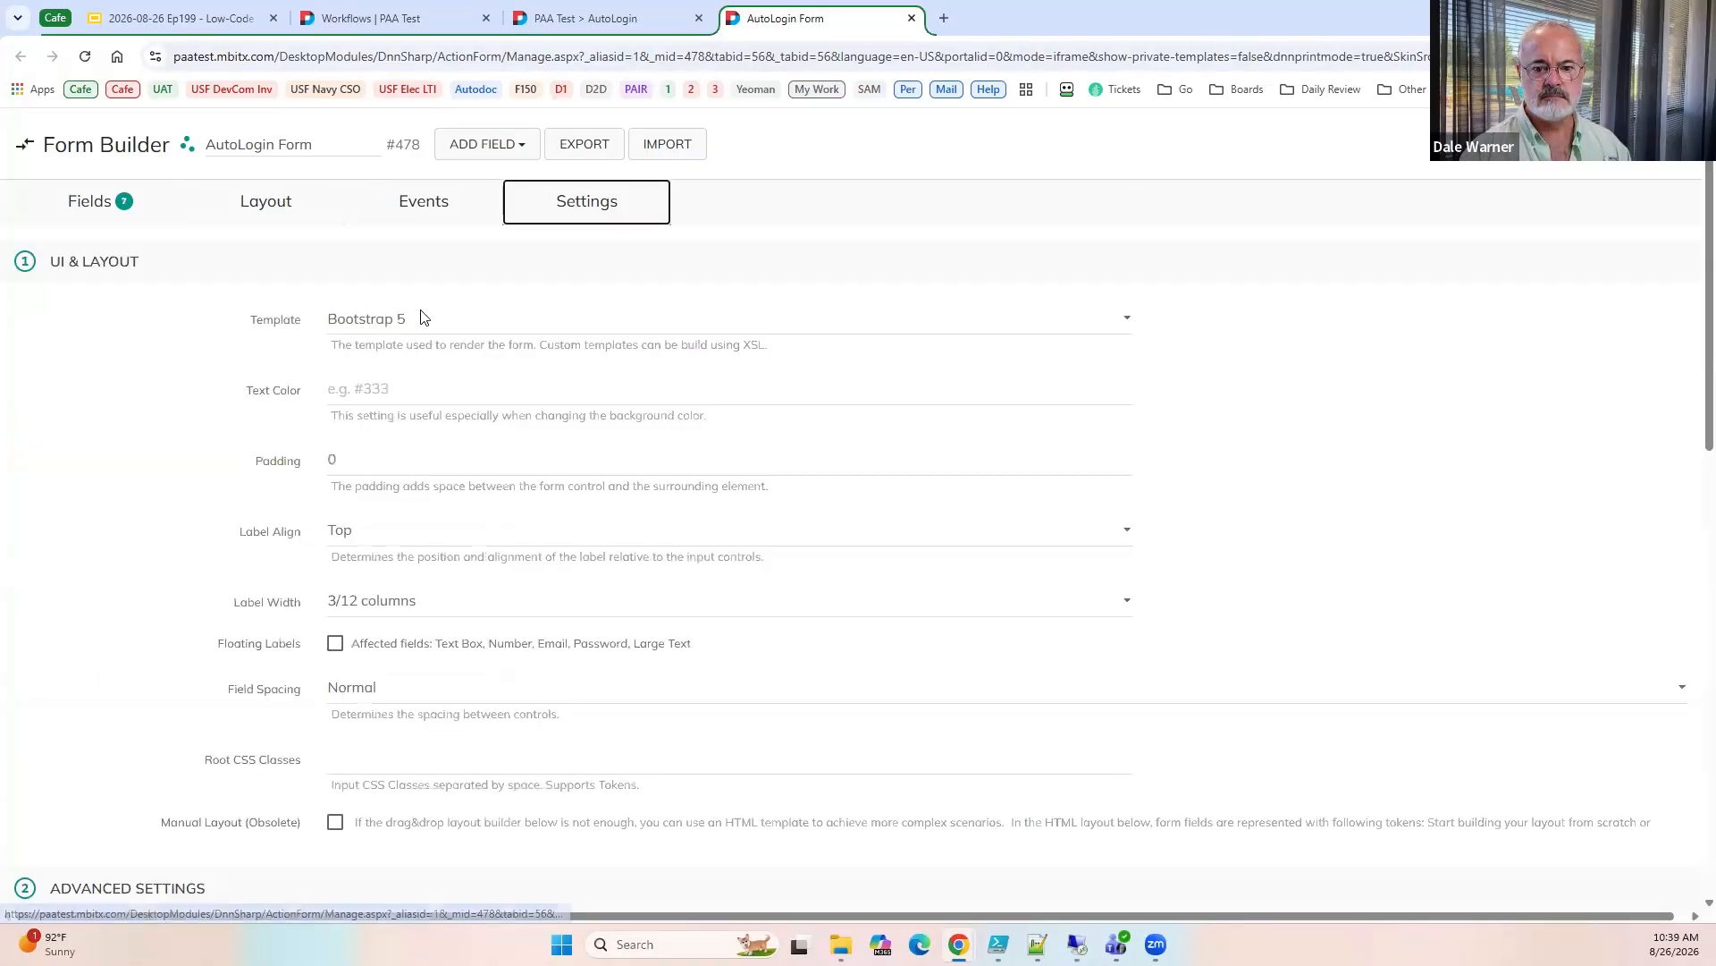
scroll(370, 604, down, 3)
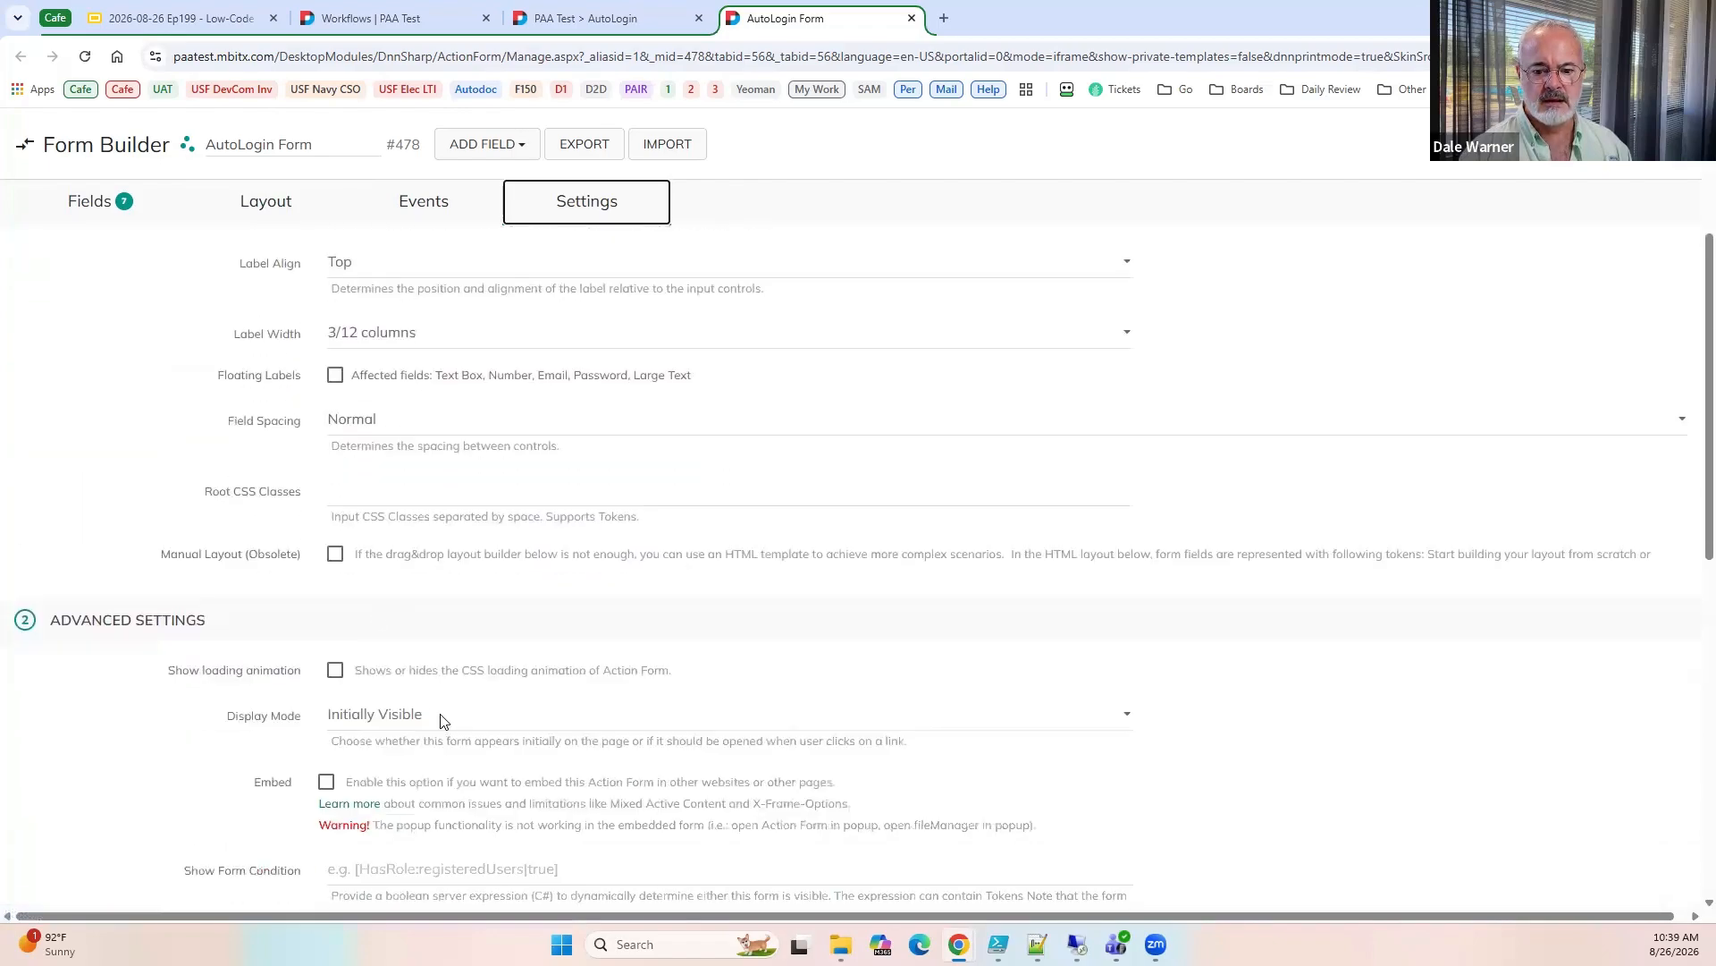
scroll(394, 375, up, 3)
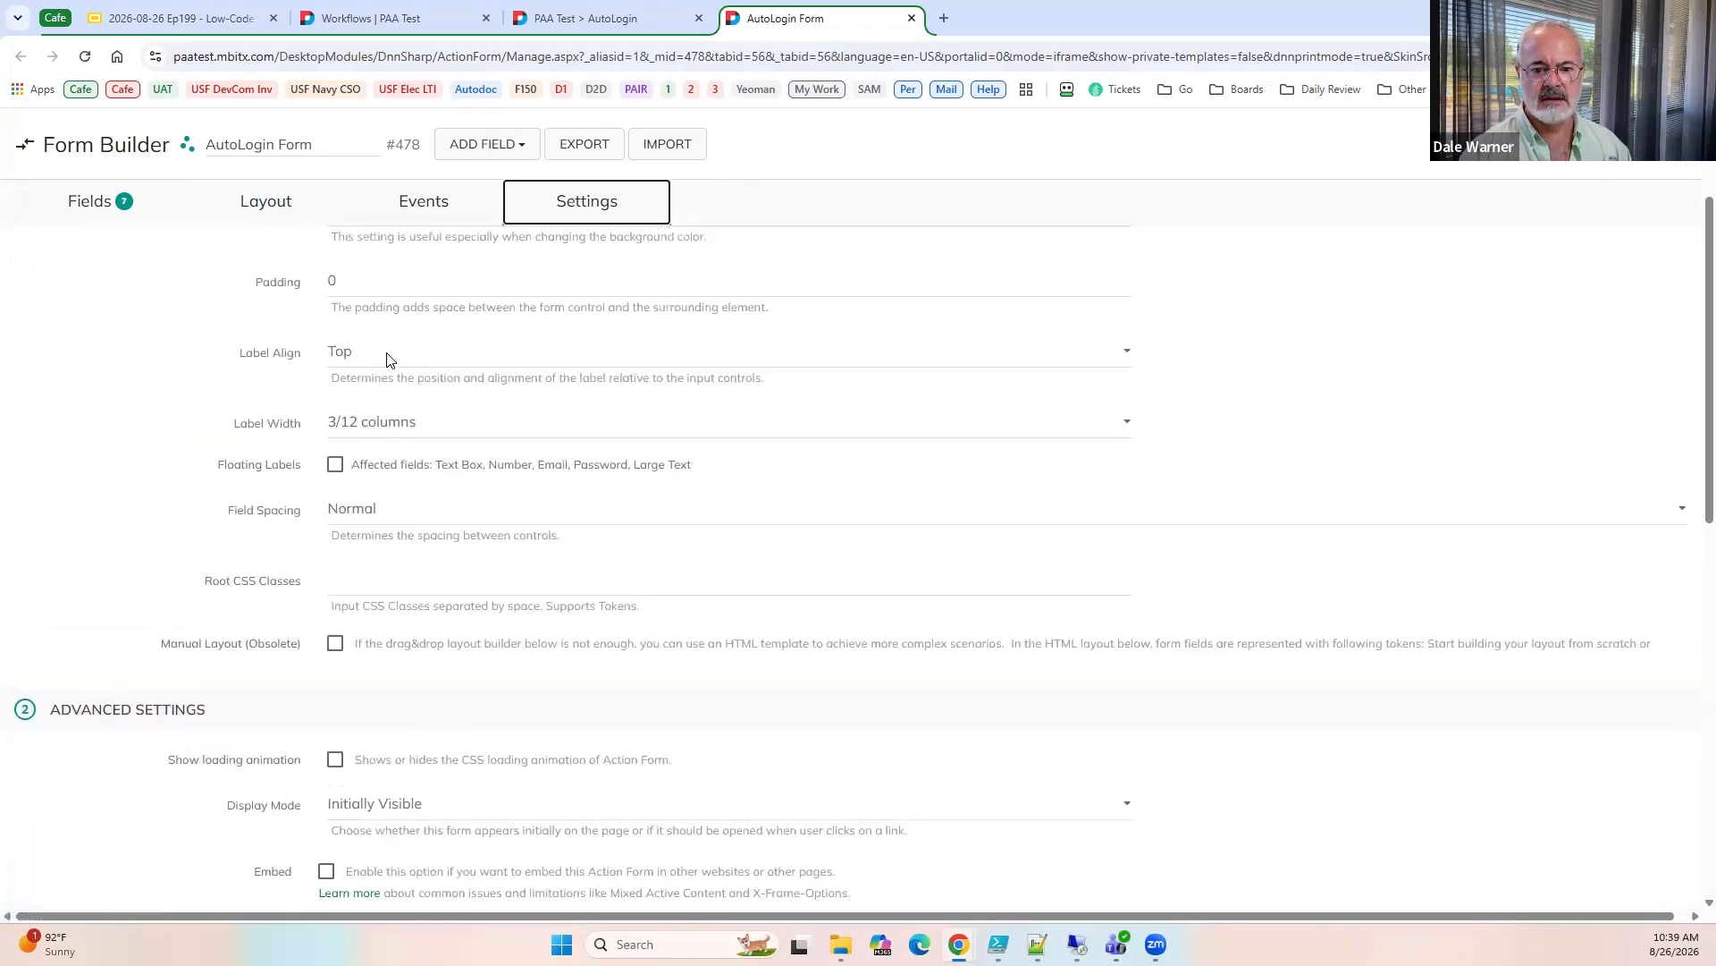
click(414, 203)
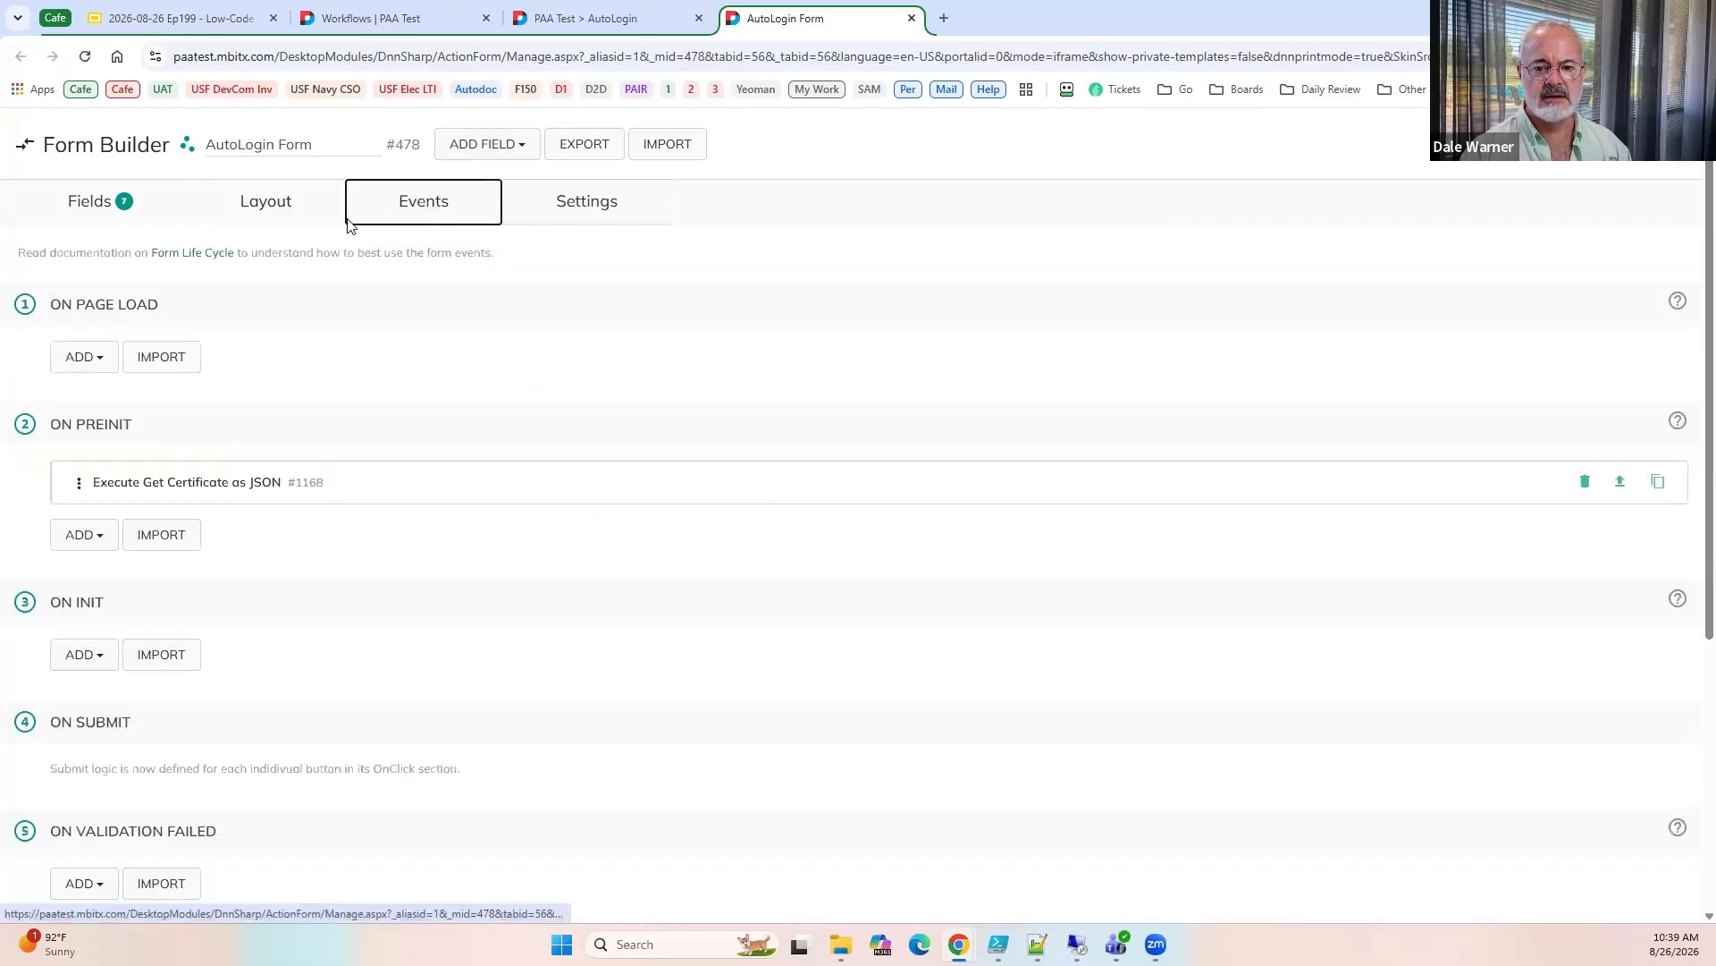
Arrange subject (5/12) and simpleName (7/12) in one row, the five other fields in a second row at 2/12 or less, and reload AutoLogin.
click(265, 203)
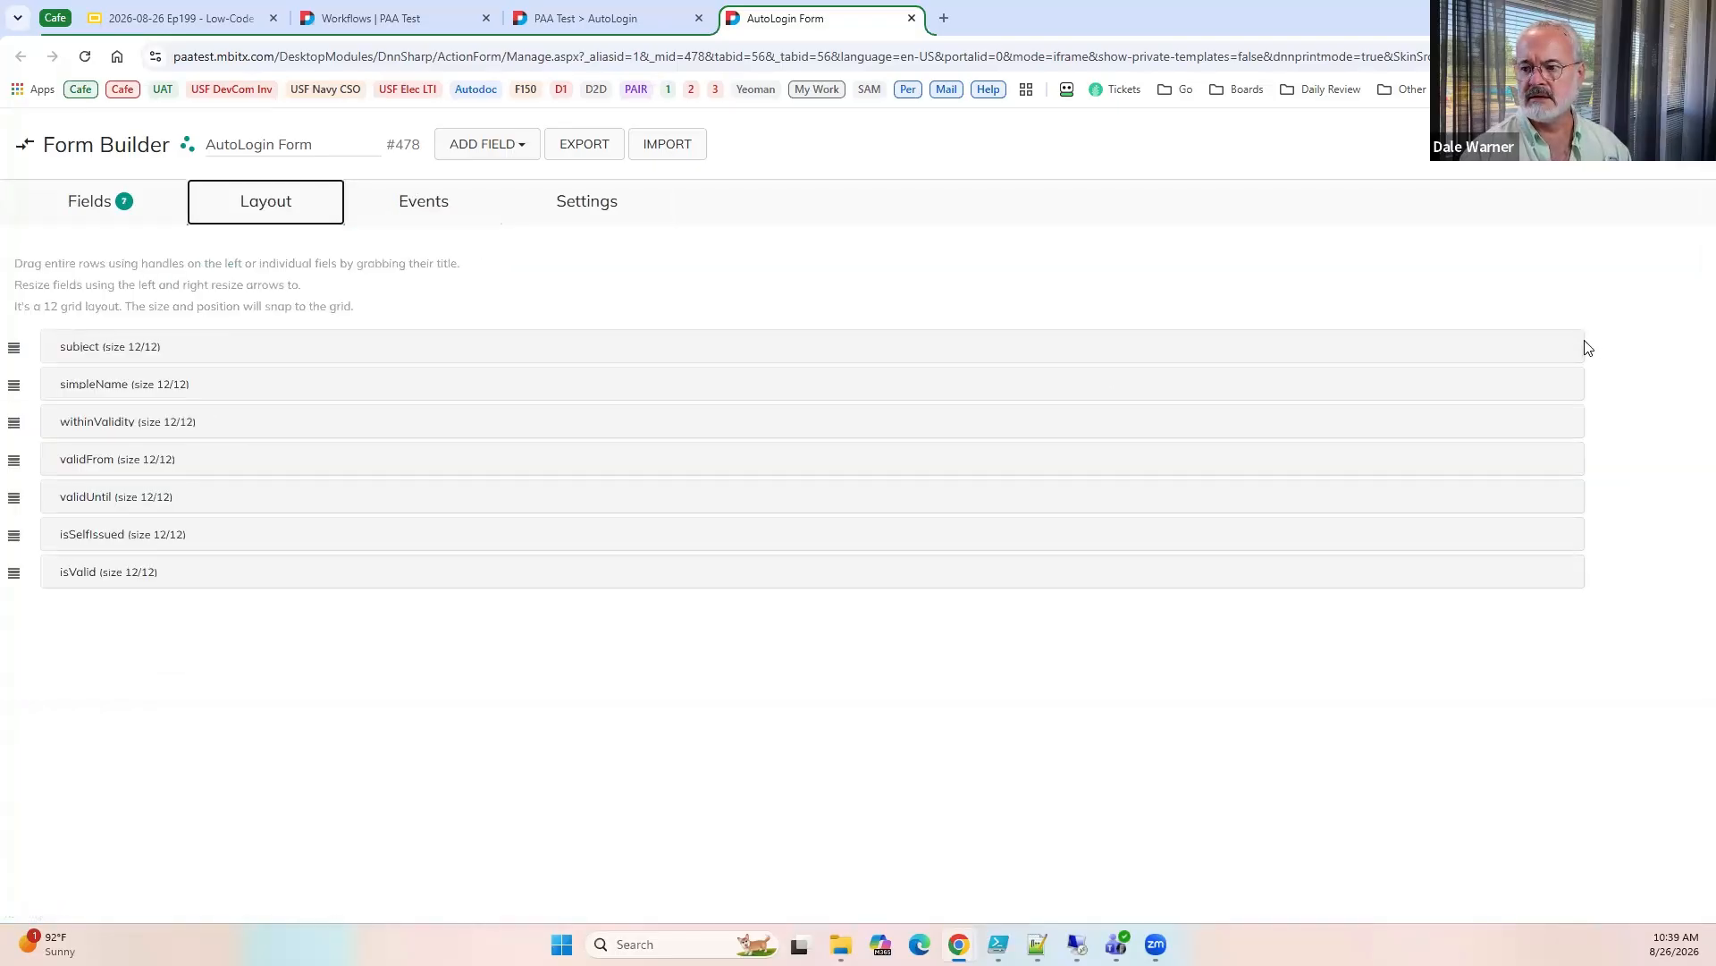
drag(1585, 343, 827, 349)
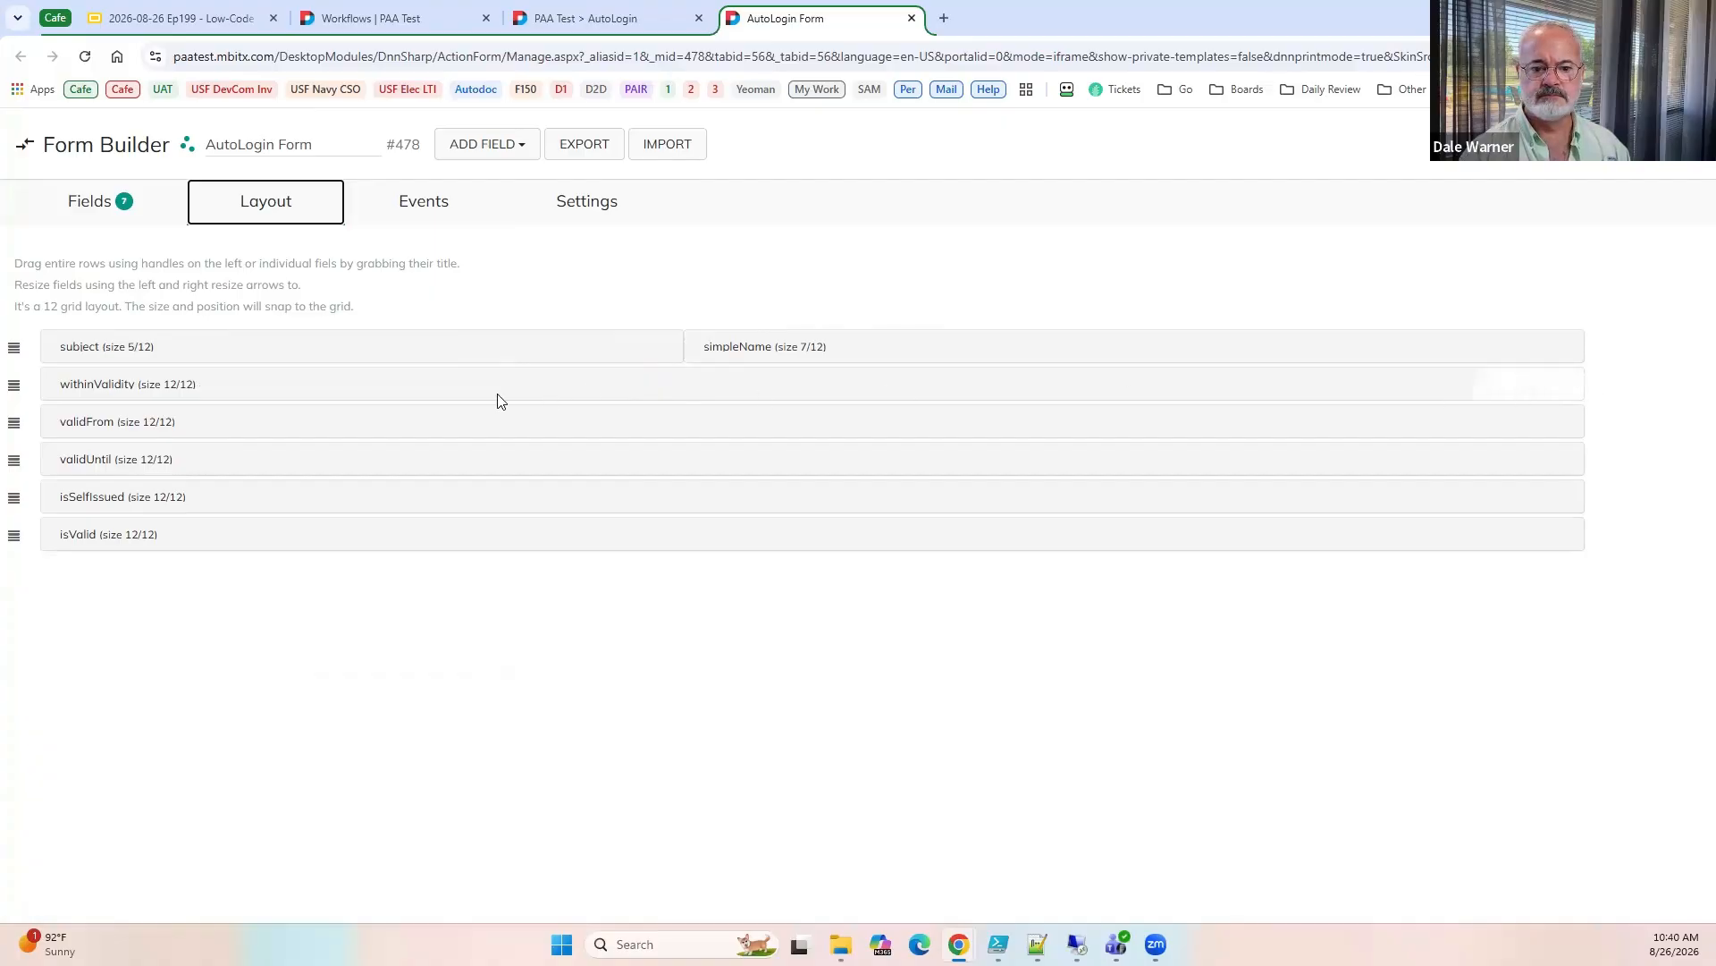
drag(257, 412, 329, 391)
drag(1583, 388, 572, 386)
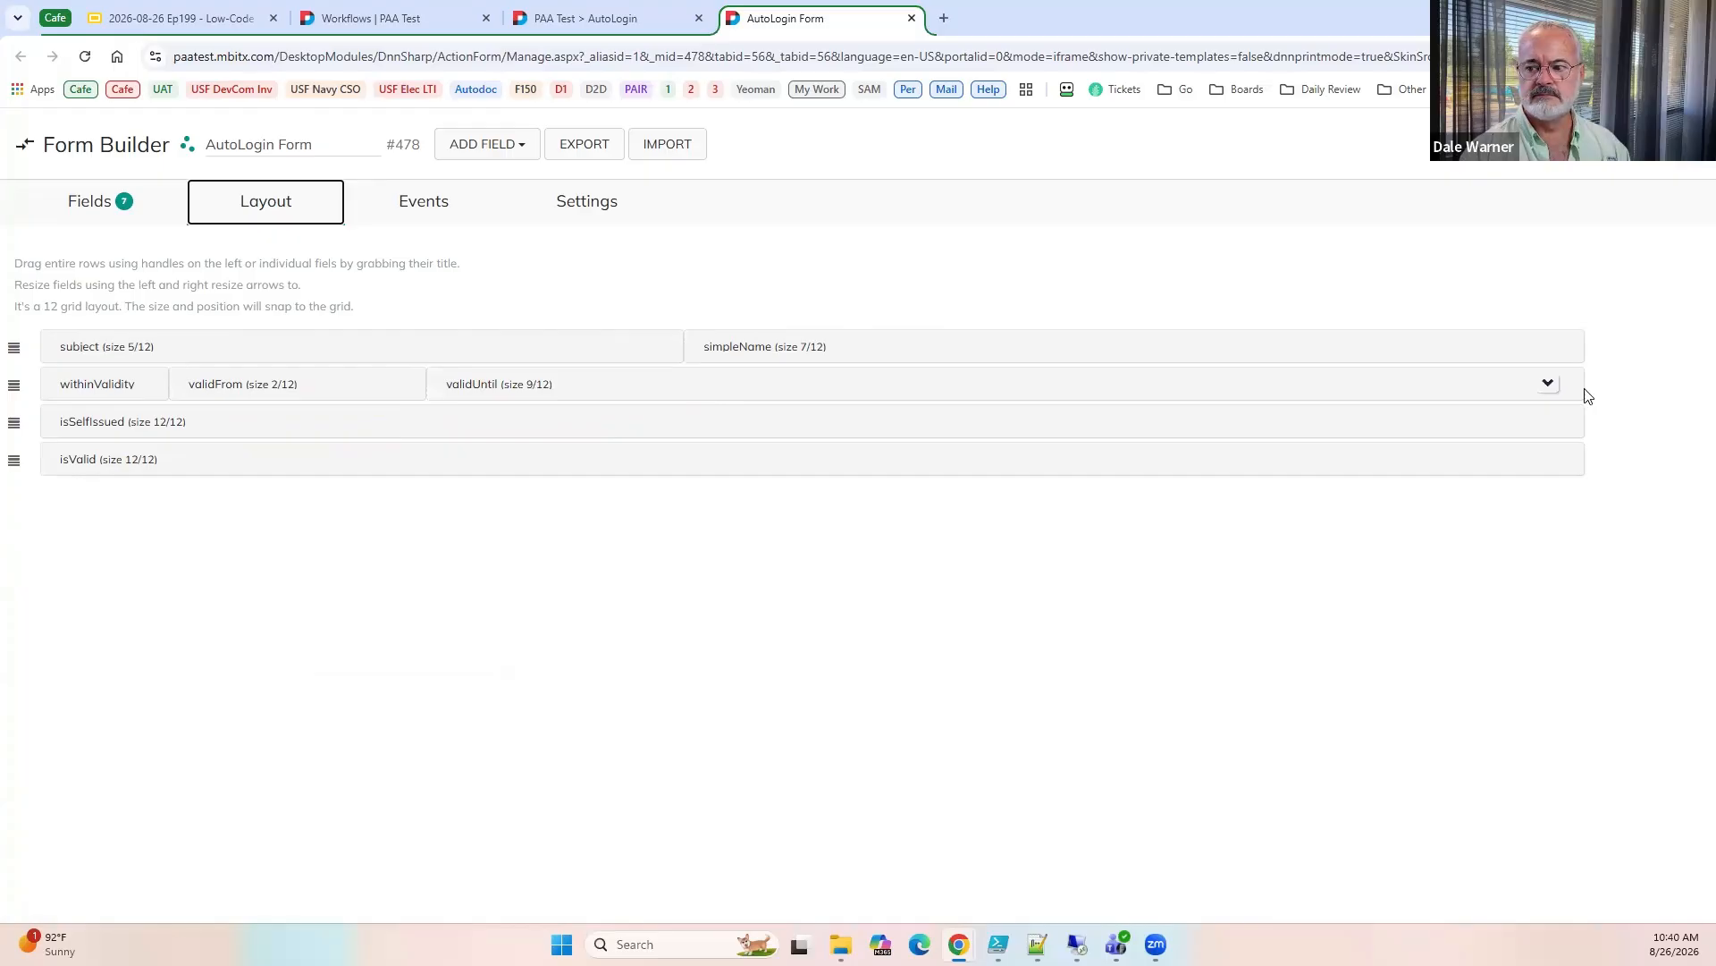
drag(1585, 391, 863, 386)
drag(1583, 384, 1207, 386)
click(651, 11)
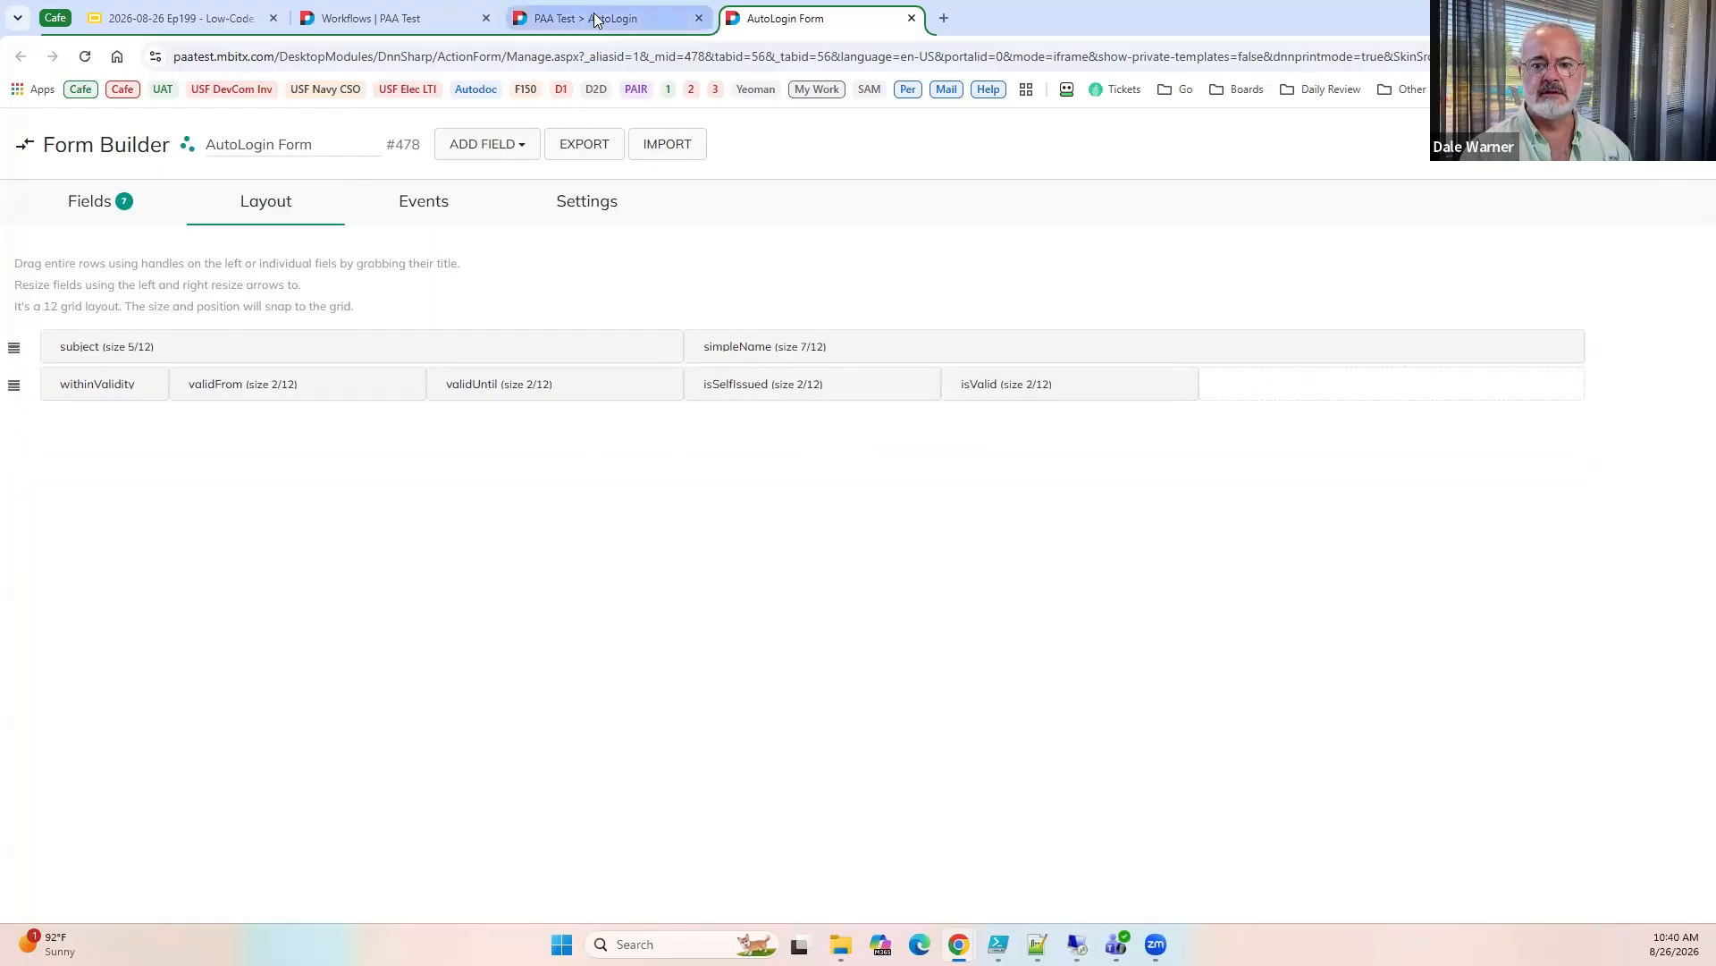
click(86, 58)
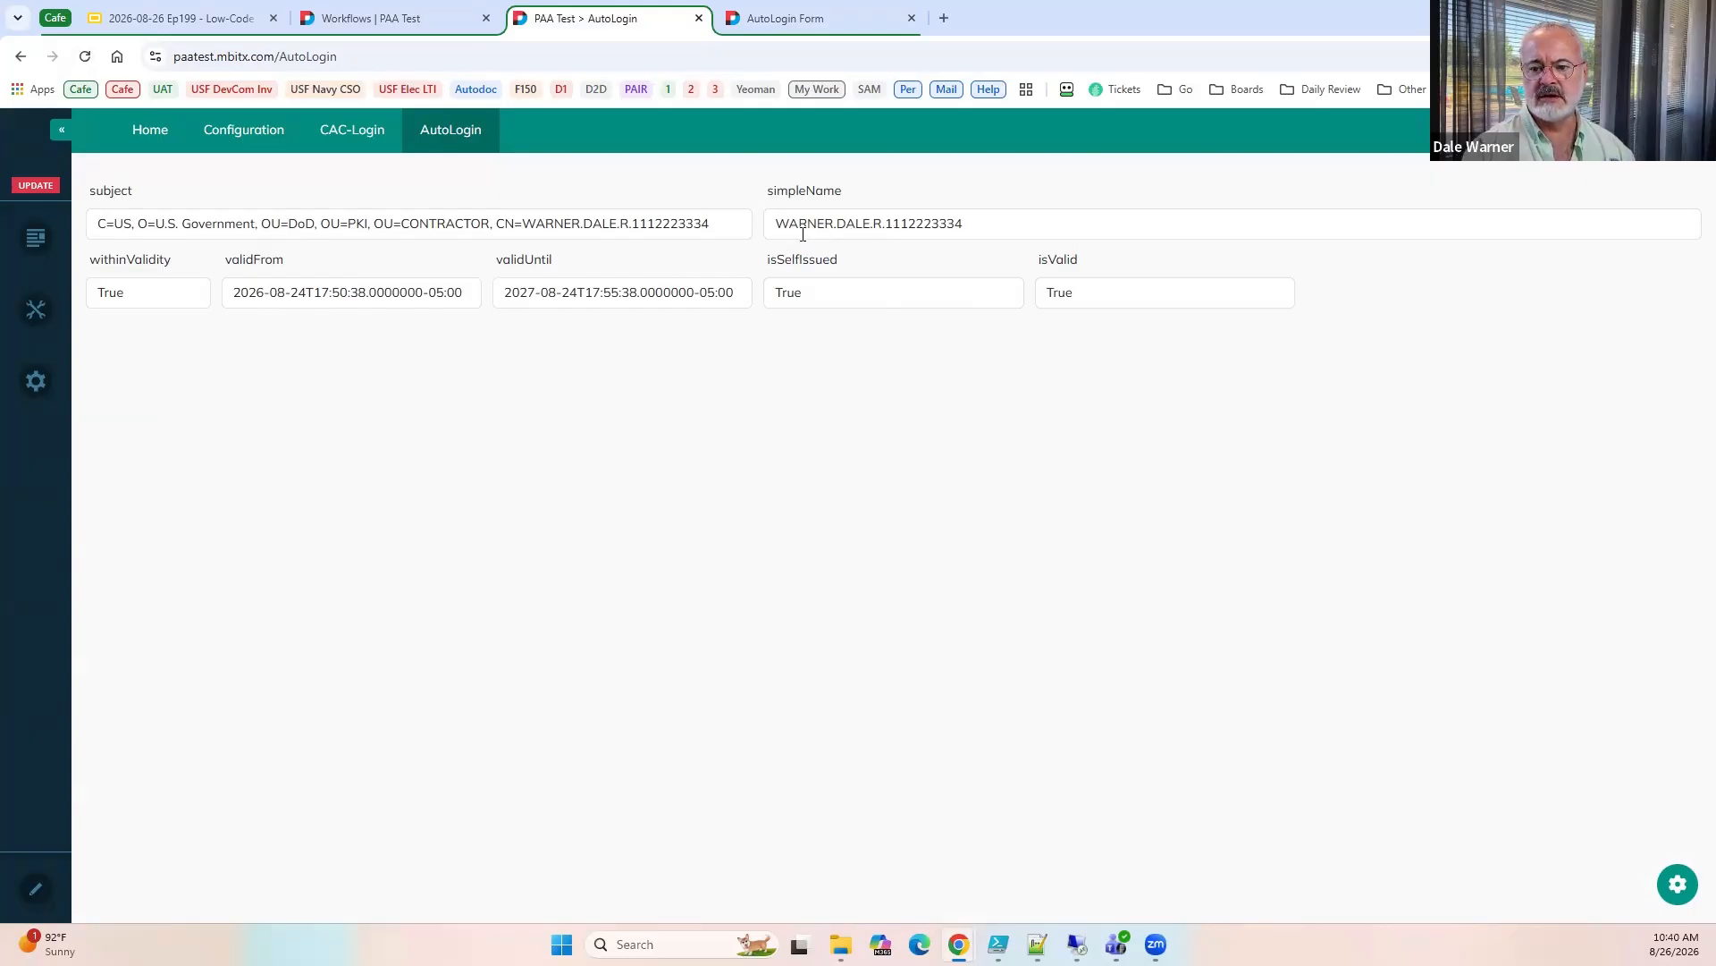
Add an Execute Parse Certificate Simple Name action to the form's On PreInit event with [simpleName] as its SimpleName input.
click(774, 20)
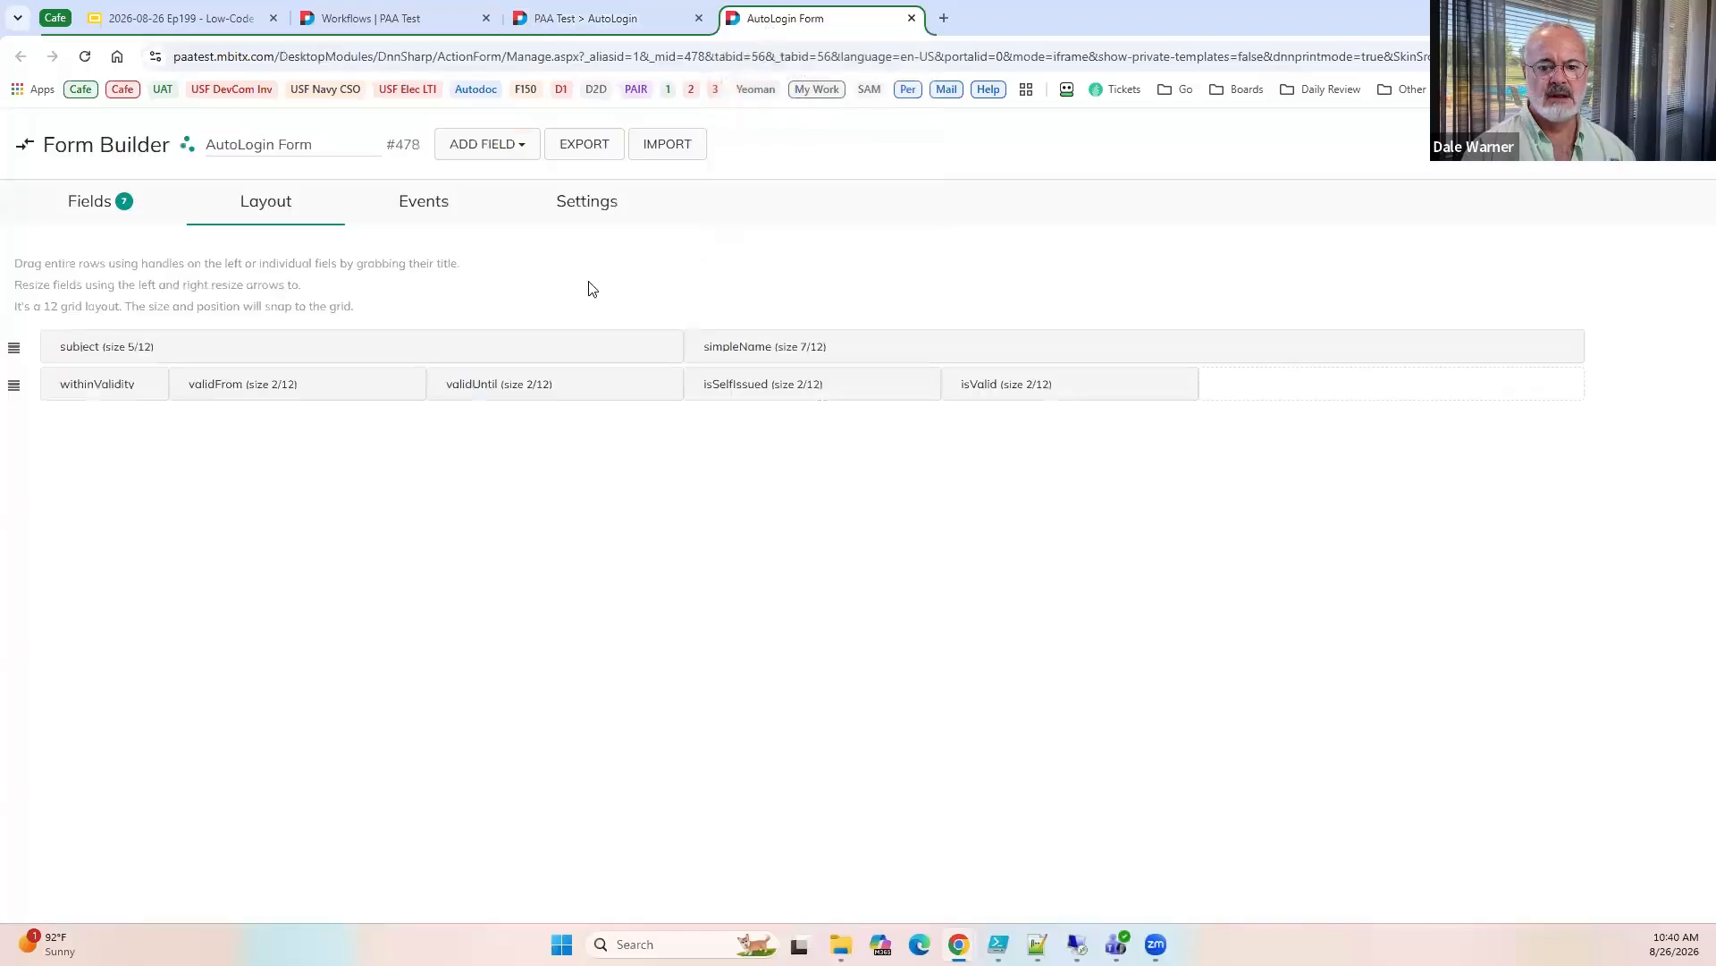
click(440, 217)
scroll(96, 440, down, 2)
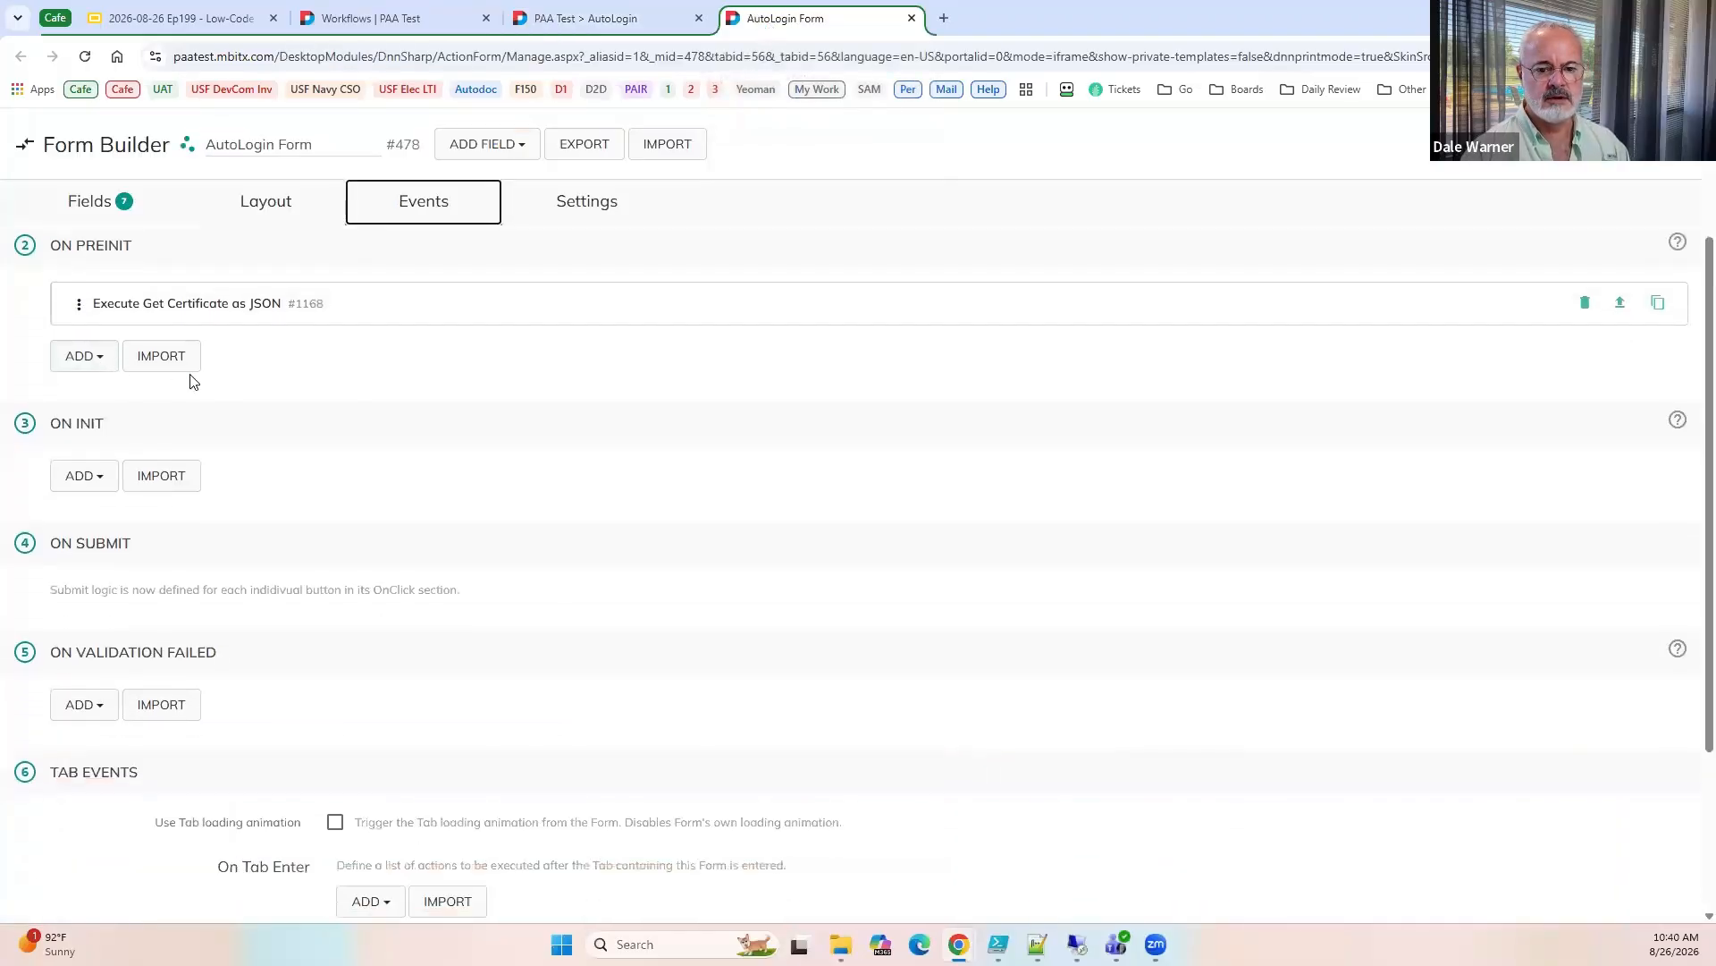
click(78, 362)
text(simpl)
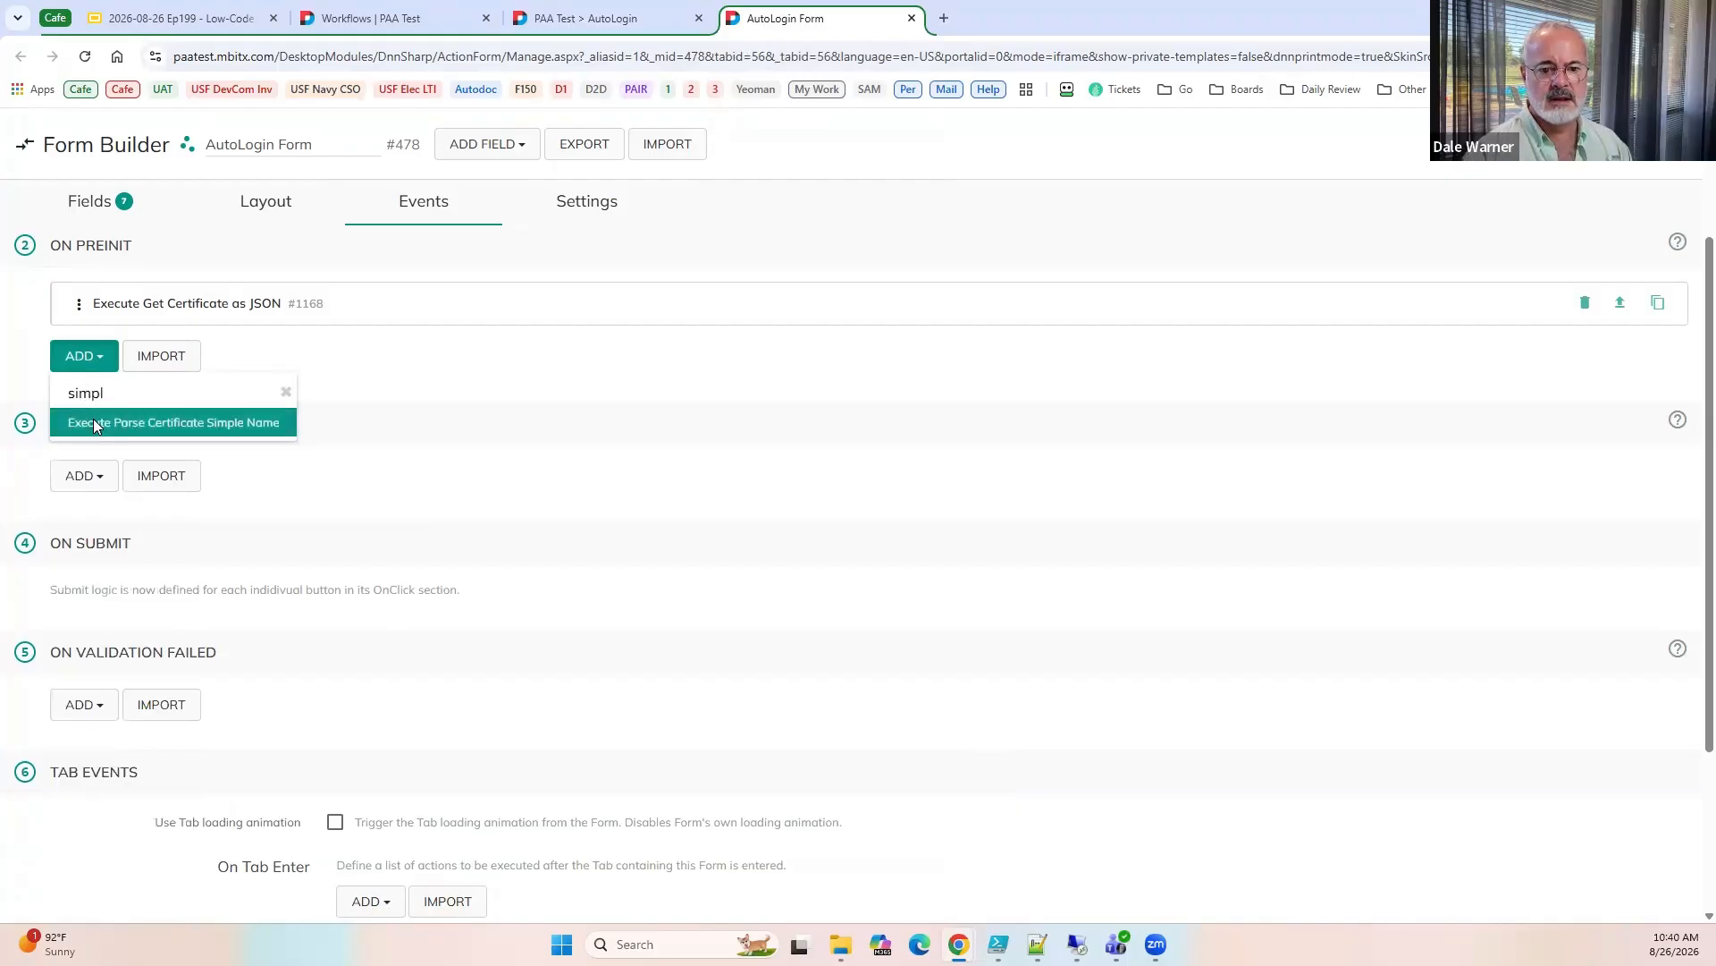
click(93, 420)
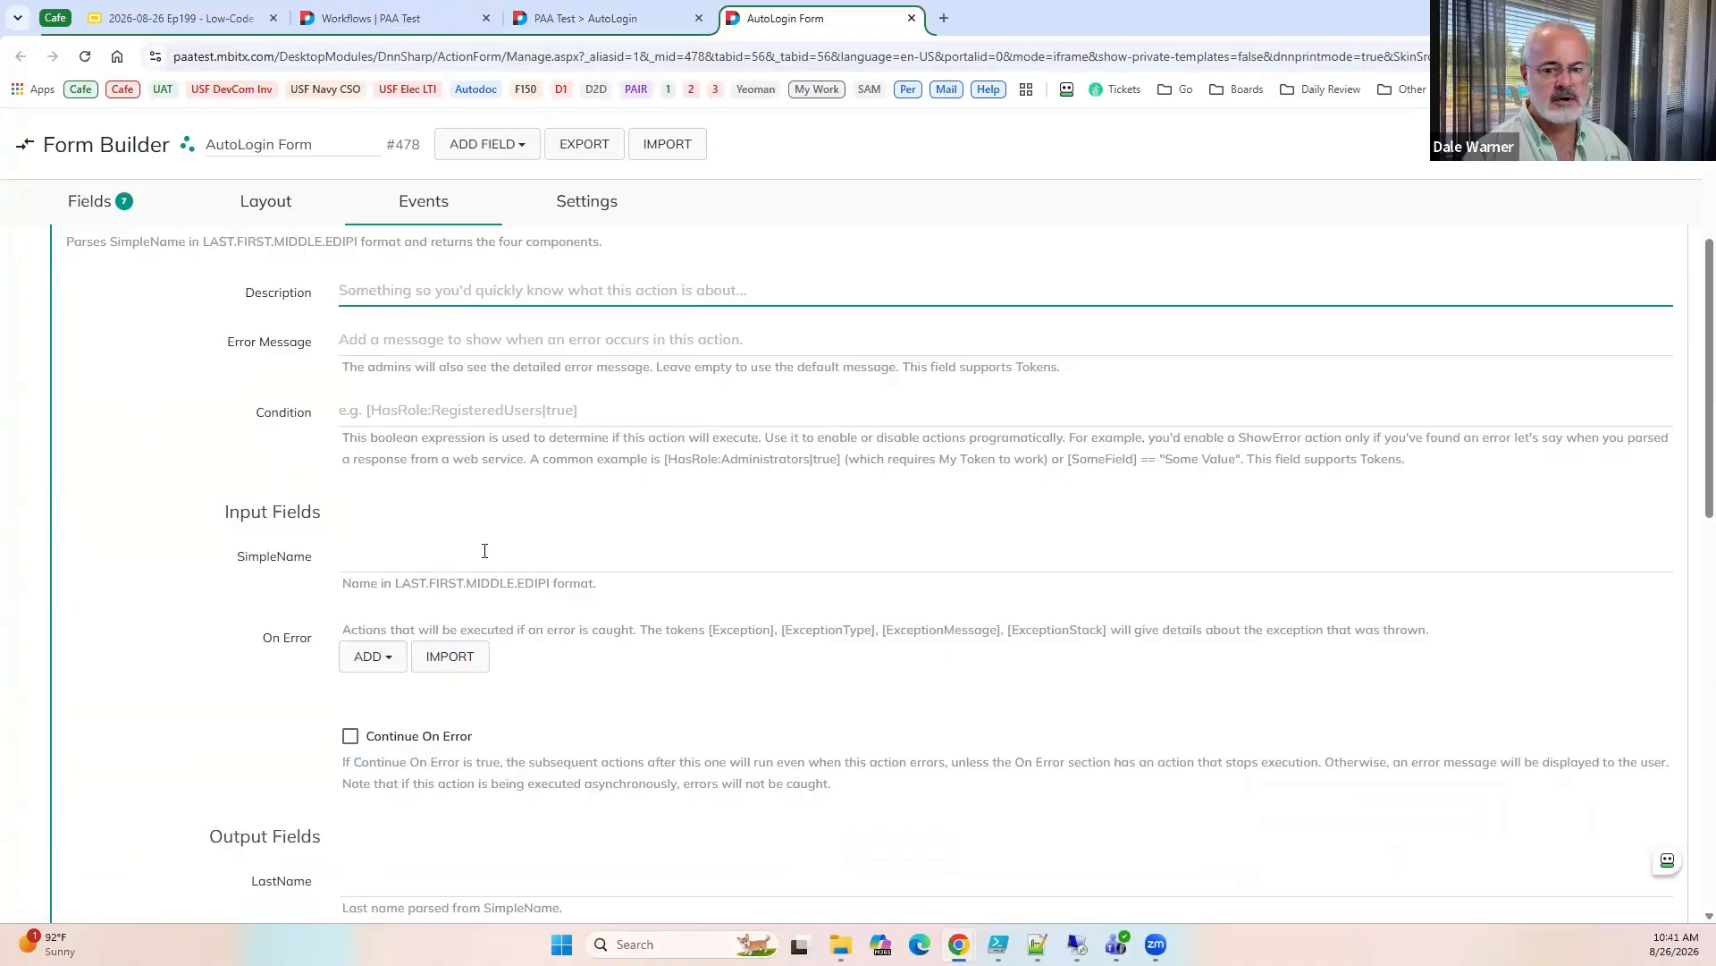
click(456, 549)
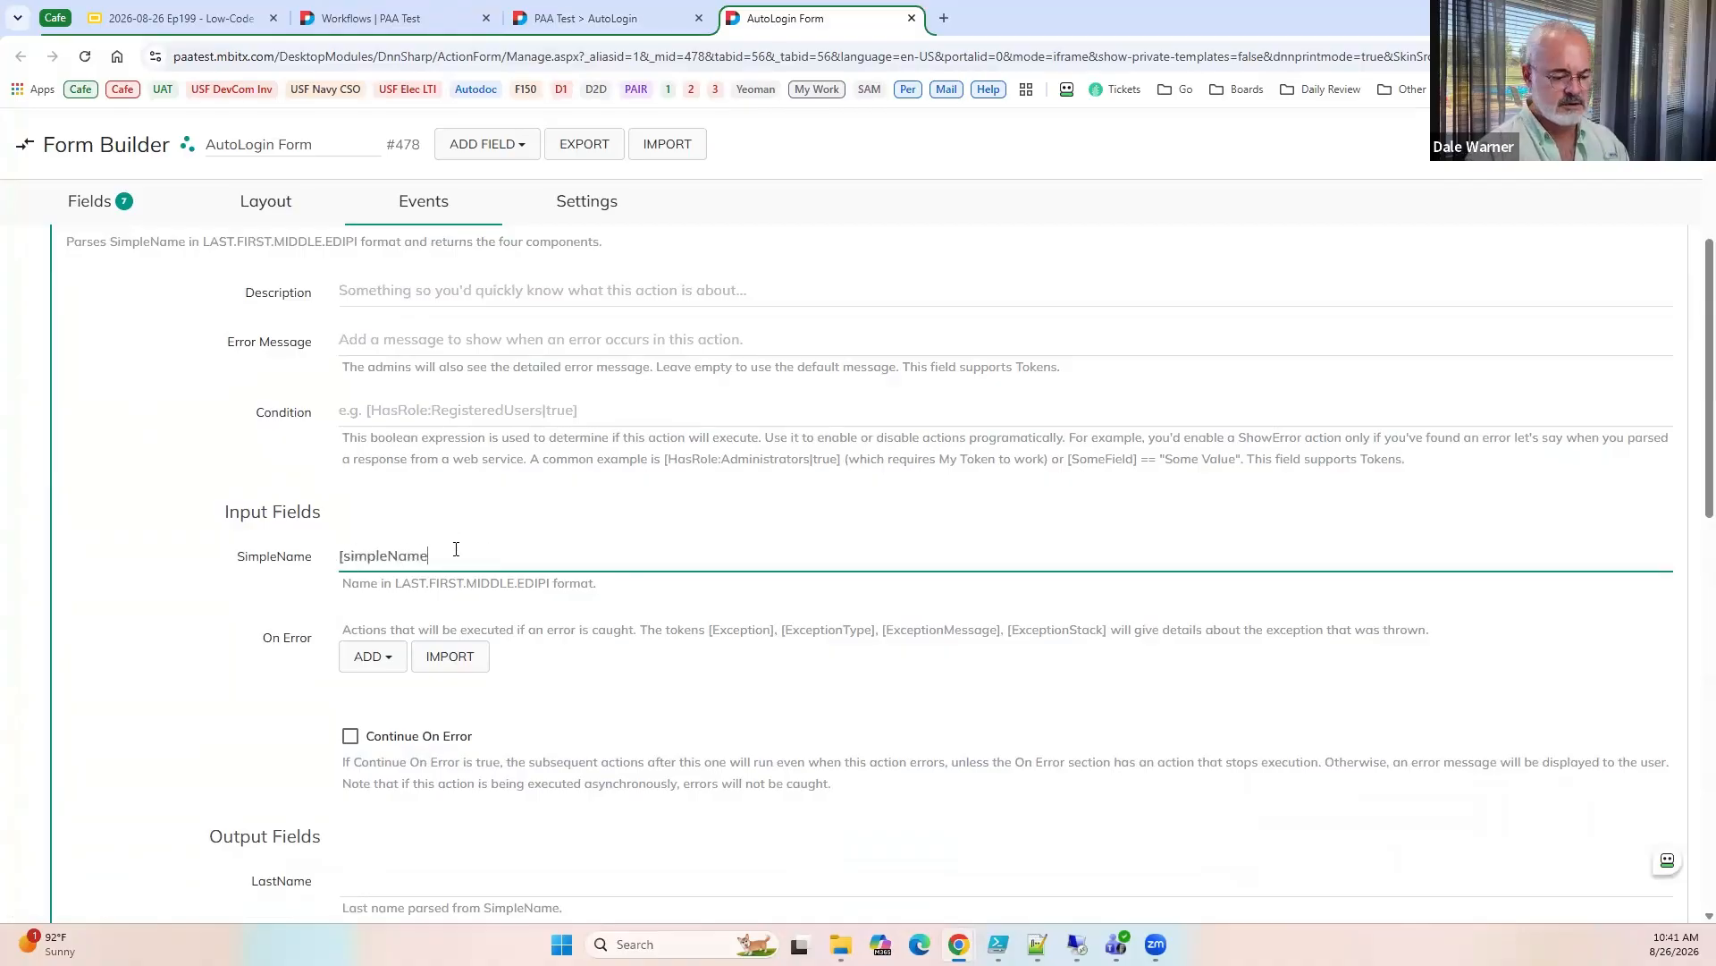
Set the parse action's LastName output to LastName and its FirstName output to FirstName.
scroll(229, 747, down, 3)
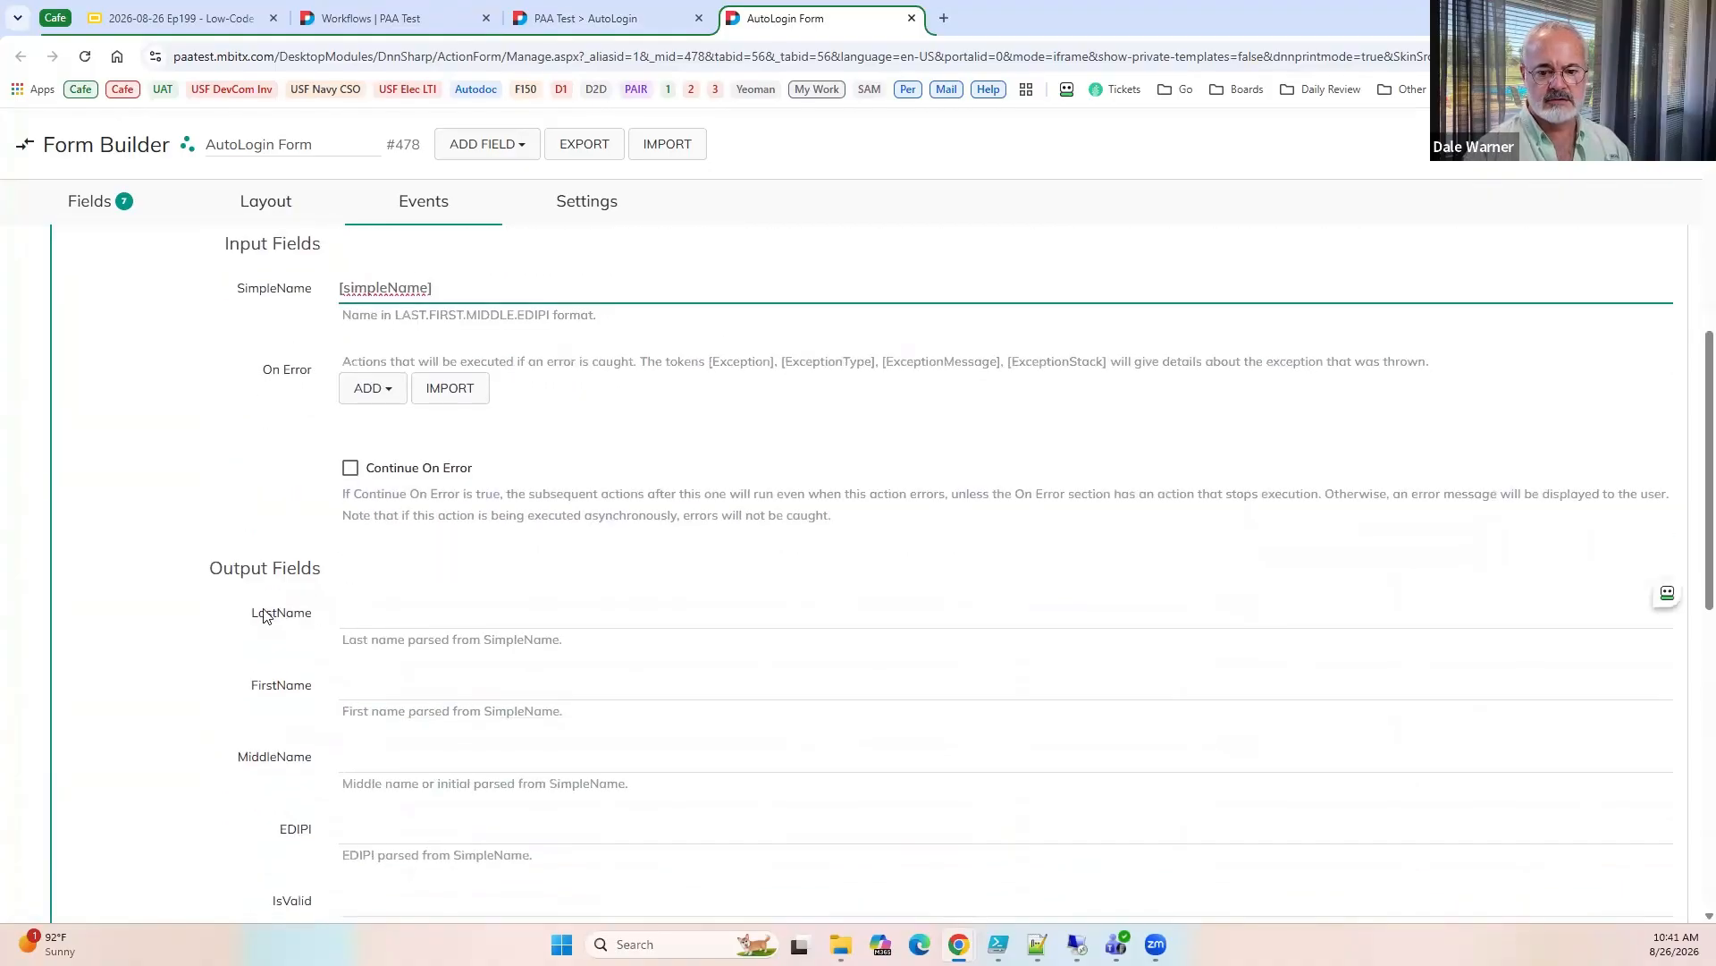
double_click(265, 615)
key(ctrl+c)
click(394, 617)
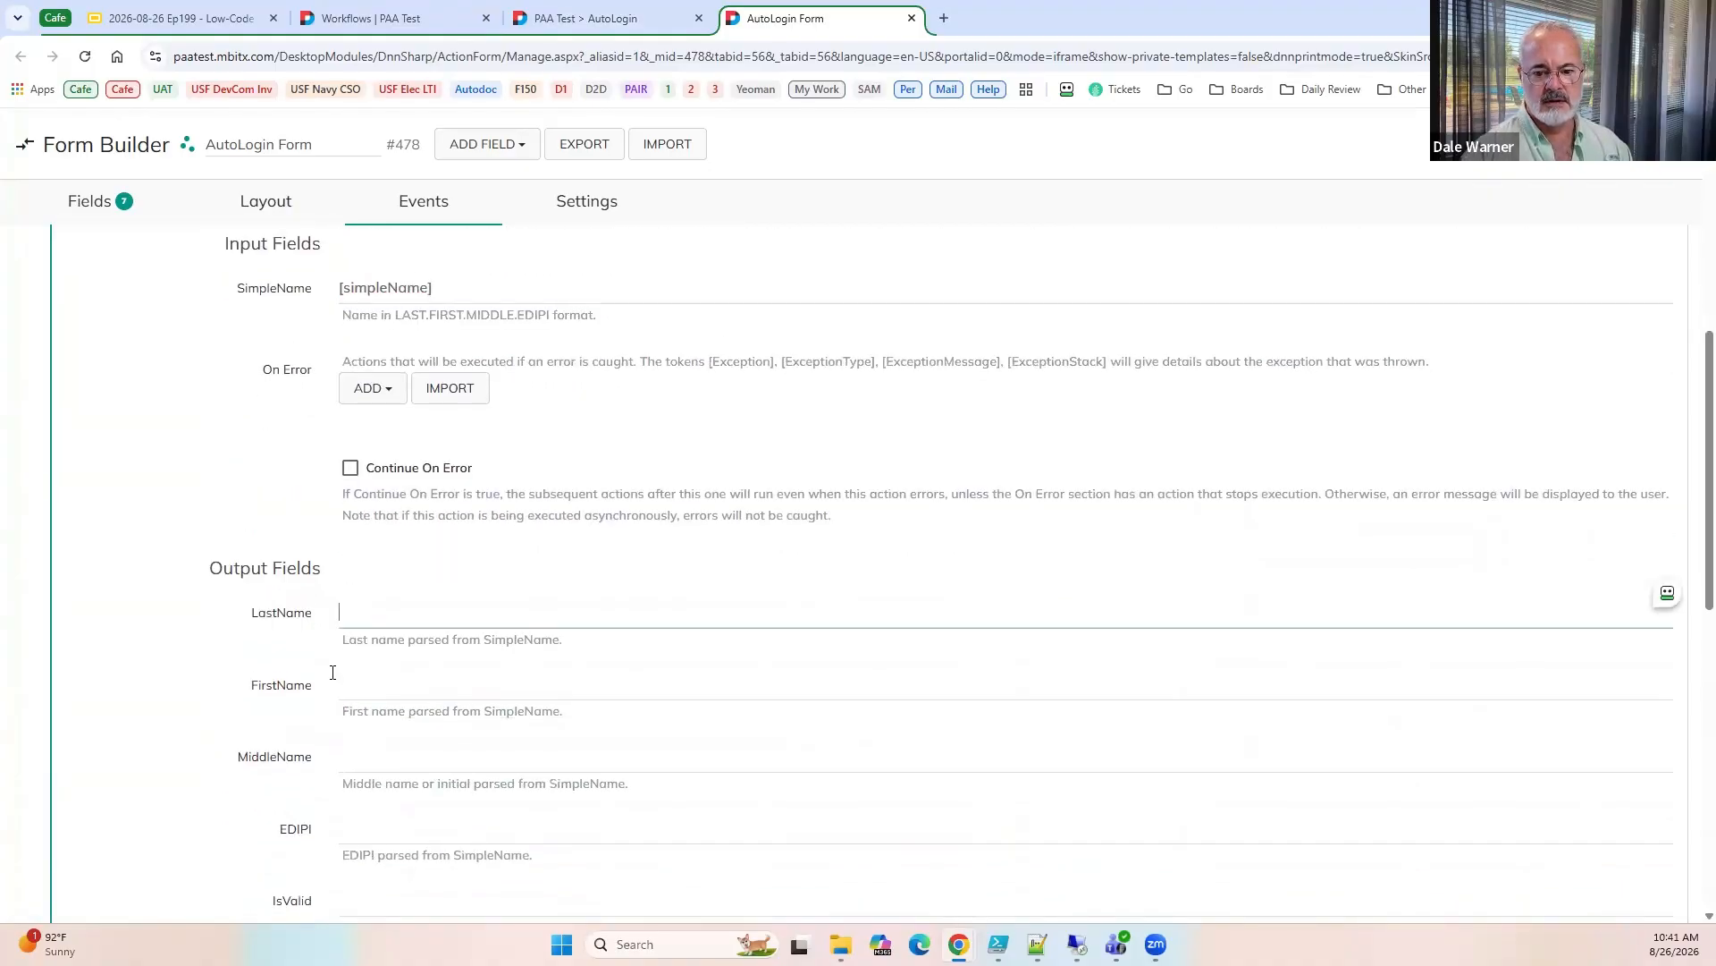
key(ctrl+v)
double_click(281, 686)
key(ctrl+c)
click(380, 684)
key(ctrl+v)
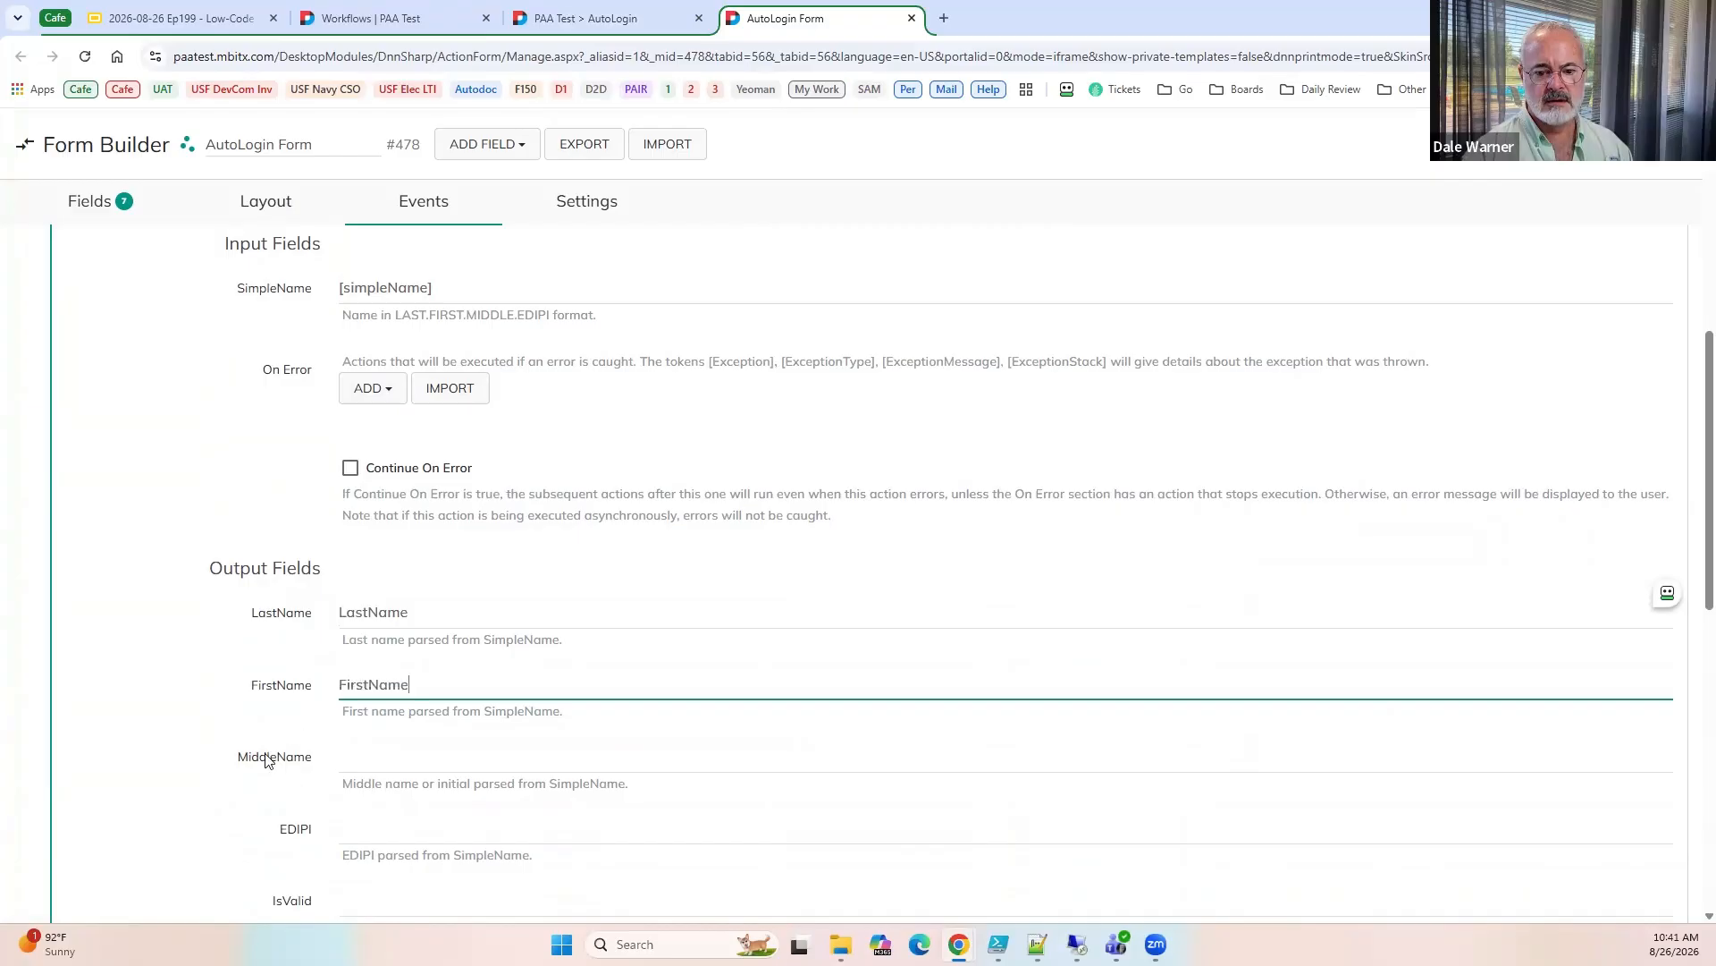
Set the parse action's MiddleName output to MiddleName and its EDIPI output to EDIPI.
double_click(273, 757)
key(ctrl+c)
click(368, 761)
key(ctrl+v)
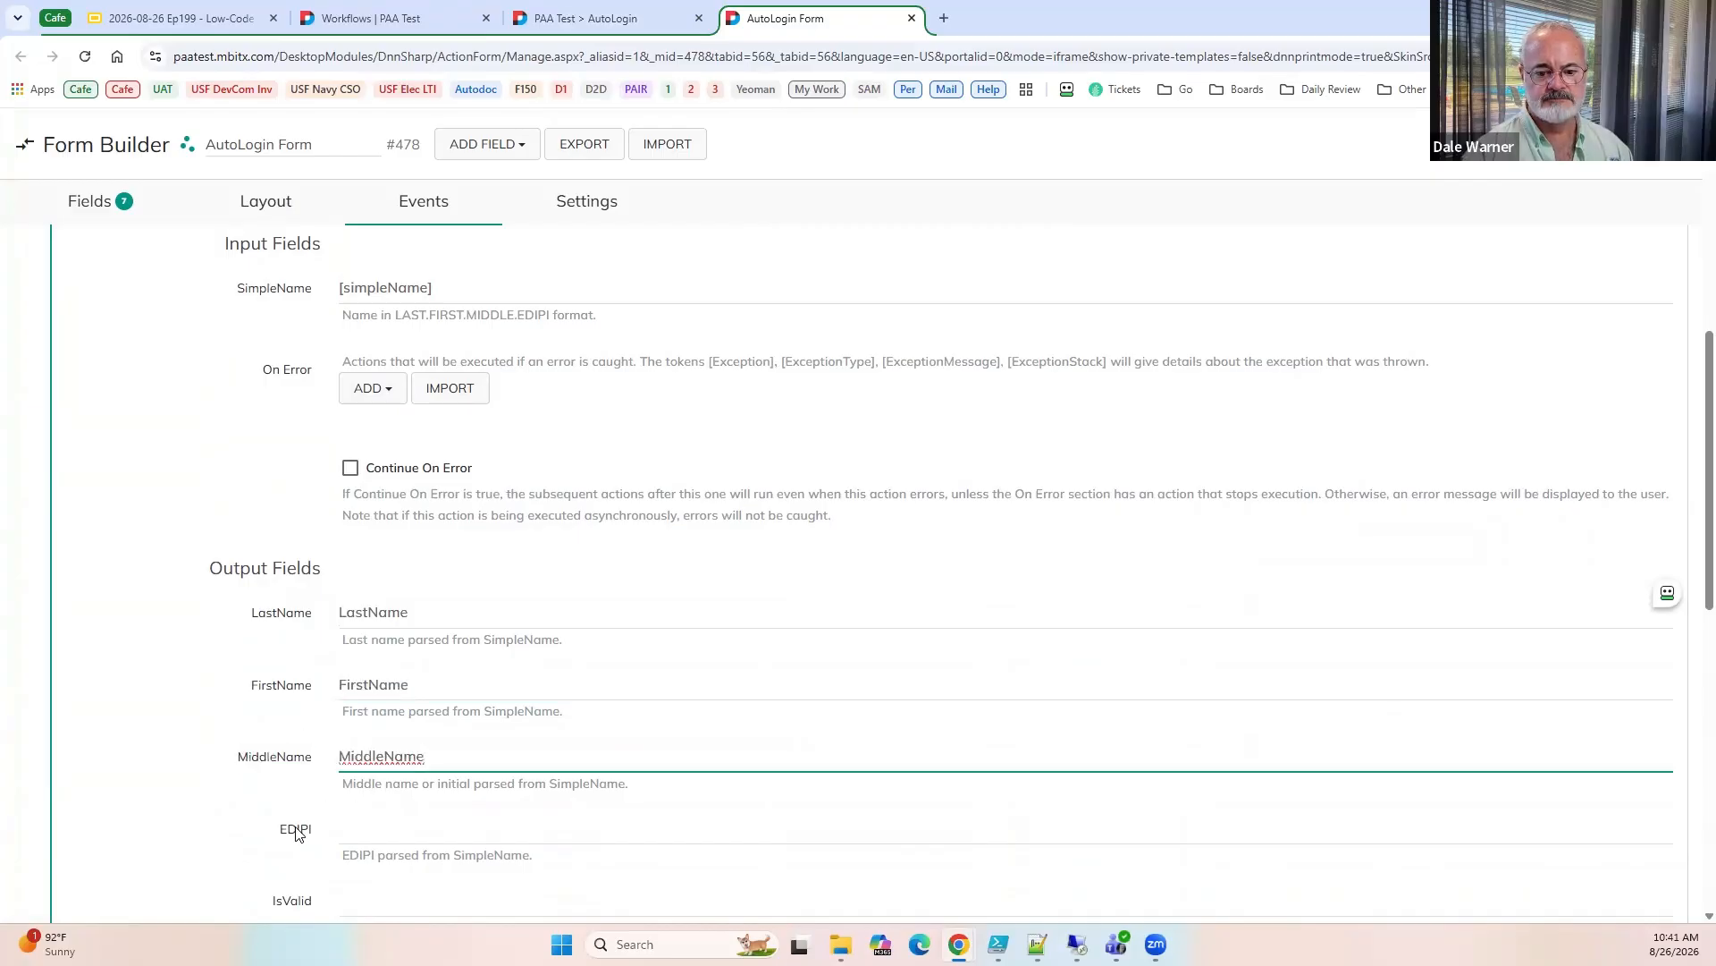
double_click(296, 830)
key(ctrl+c)
click(379, 830)
key(ctrl+v)
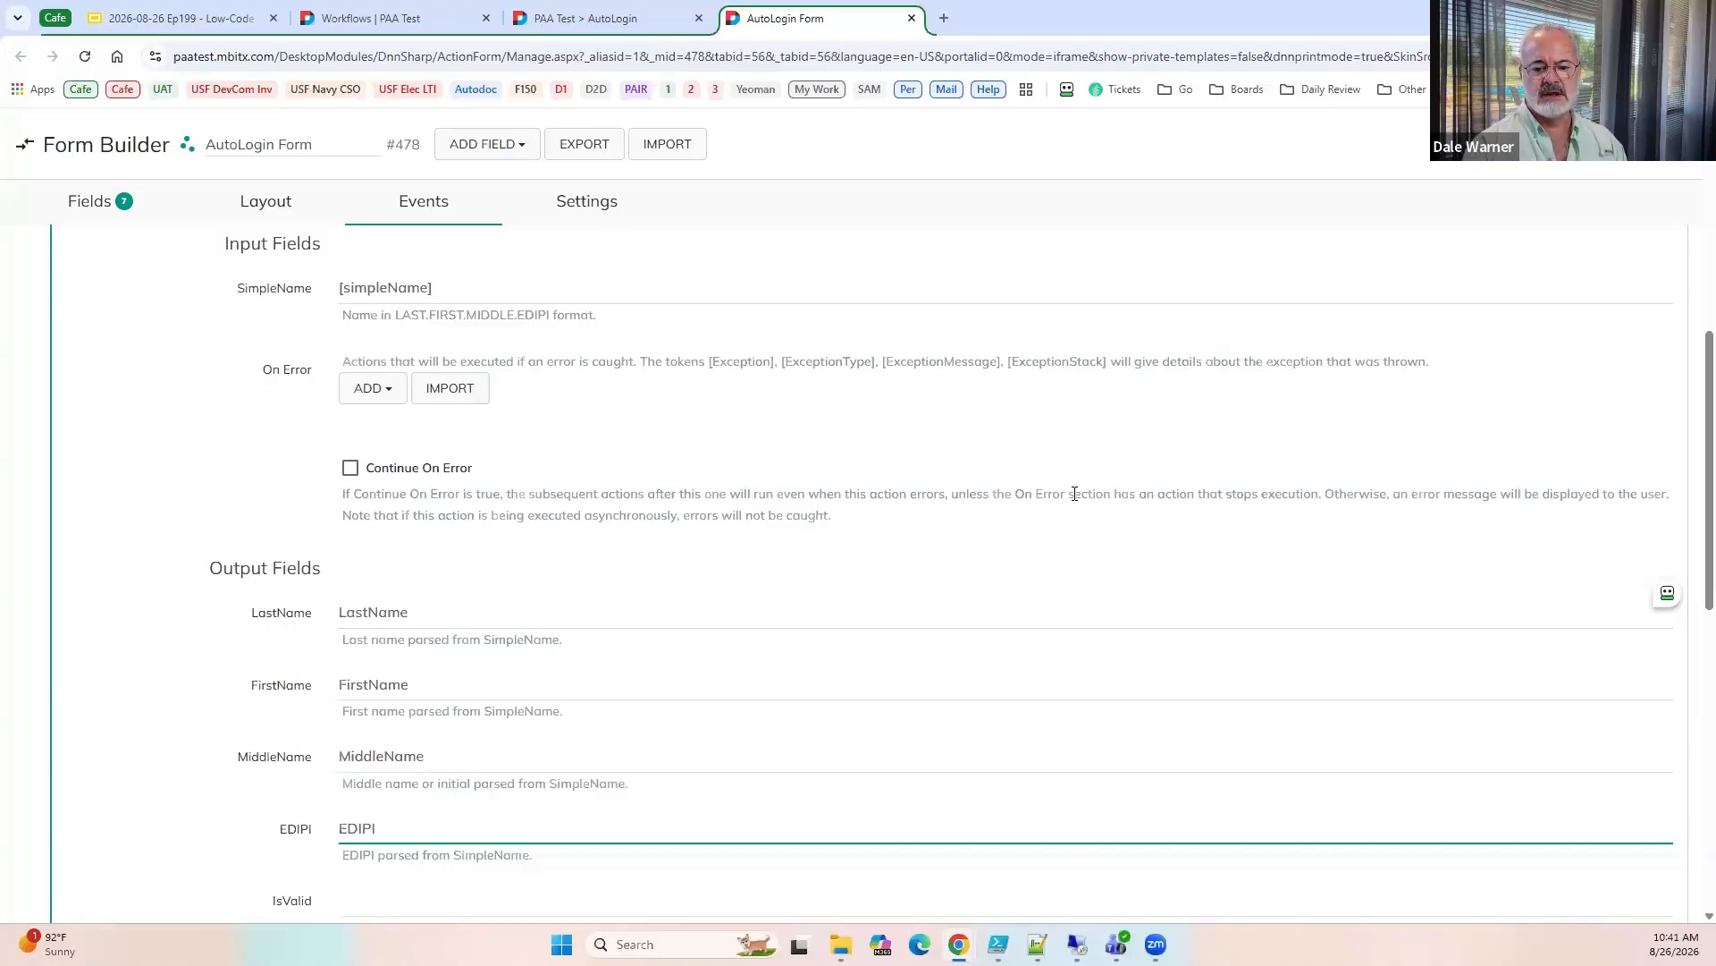
Duplicate the isValid text box field and title the copy FirstName.
click(92, 209)
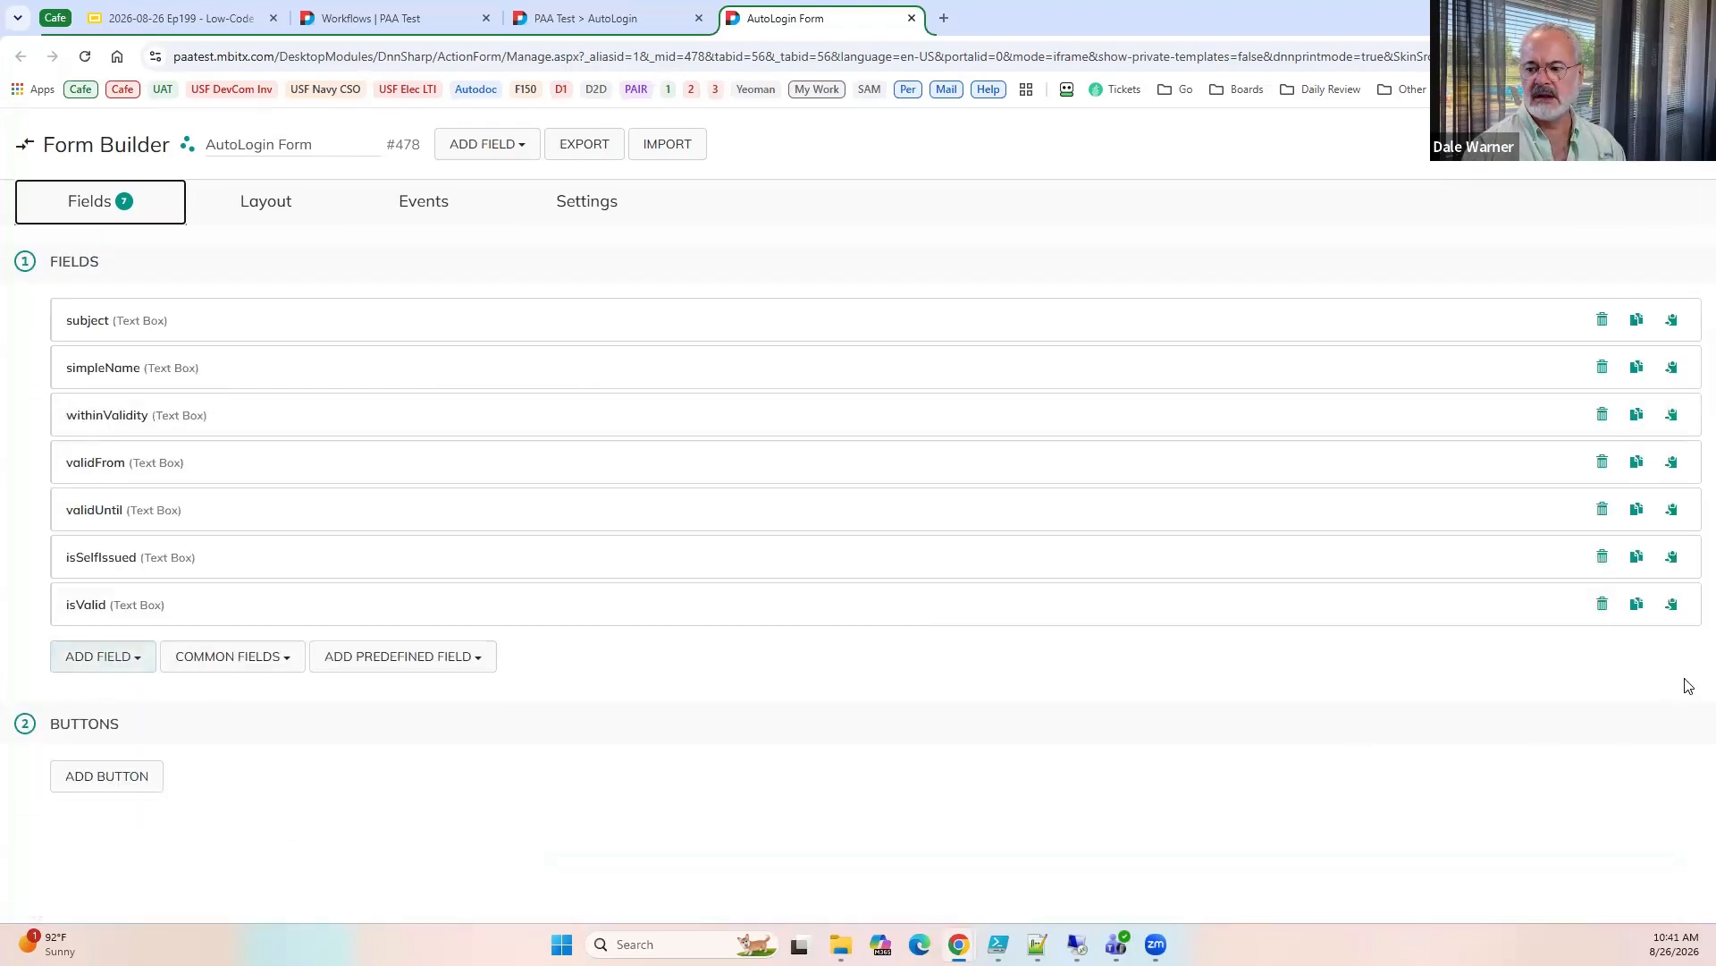
click(1637, 605)
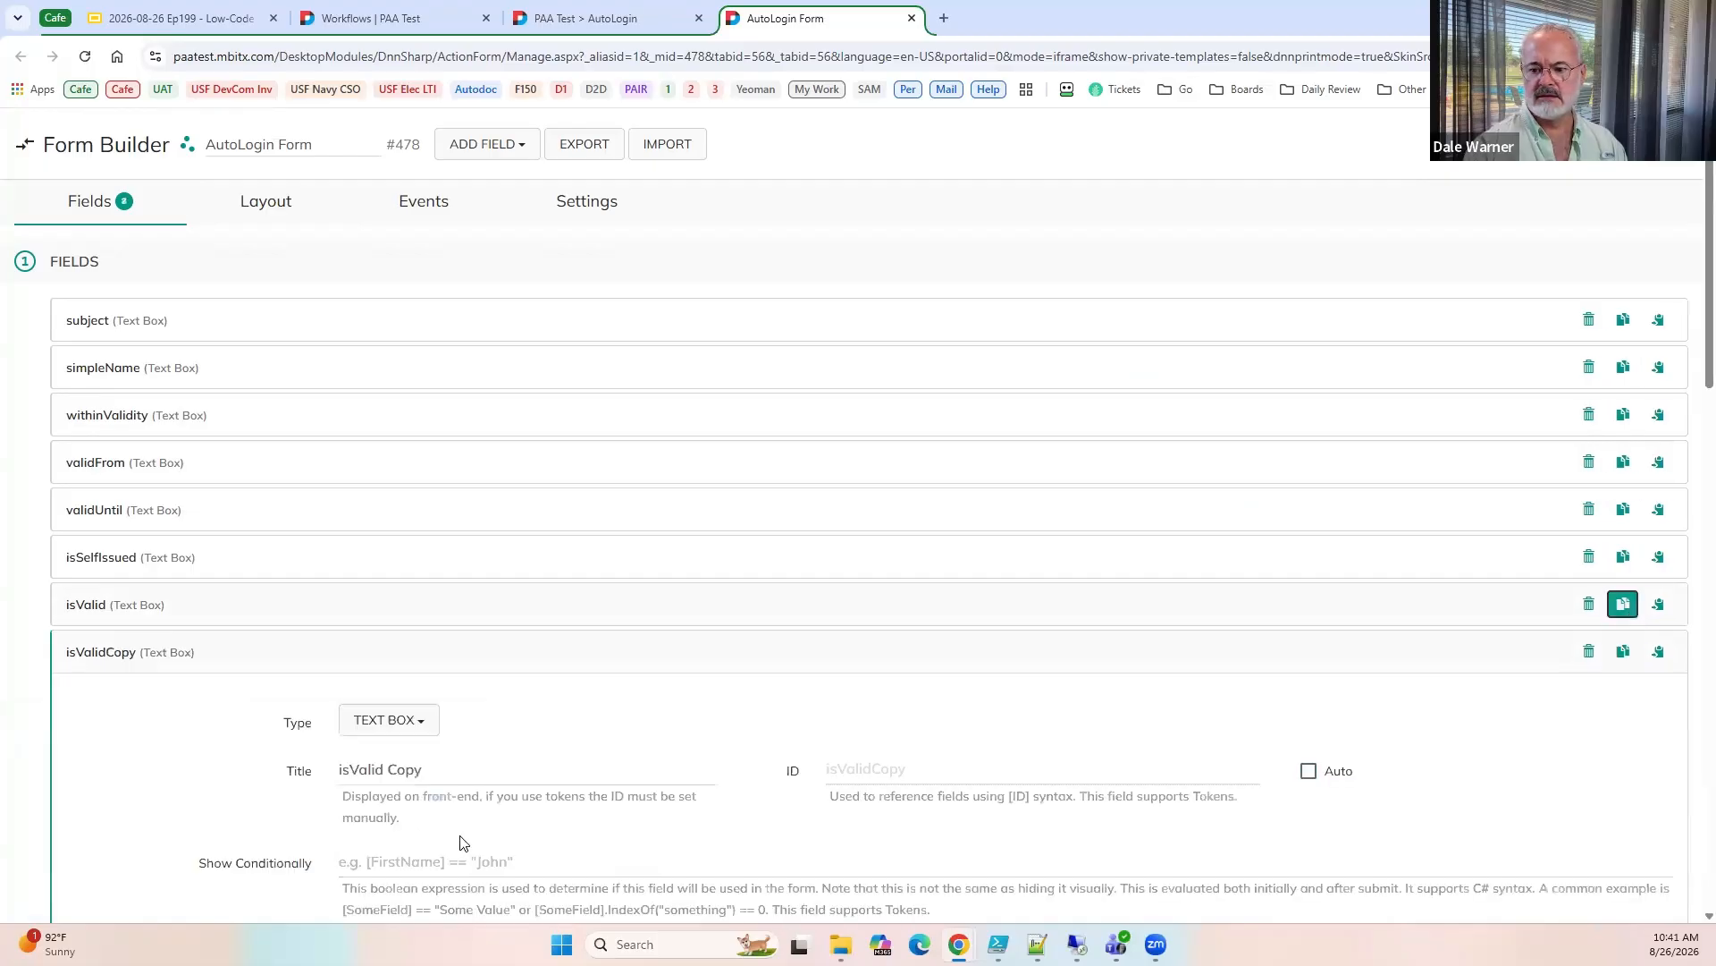
drag(426, 764, 204, 756)
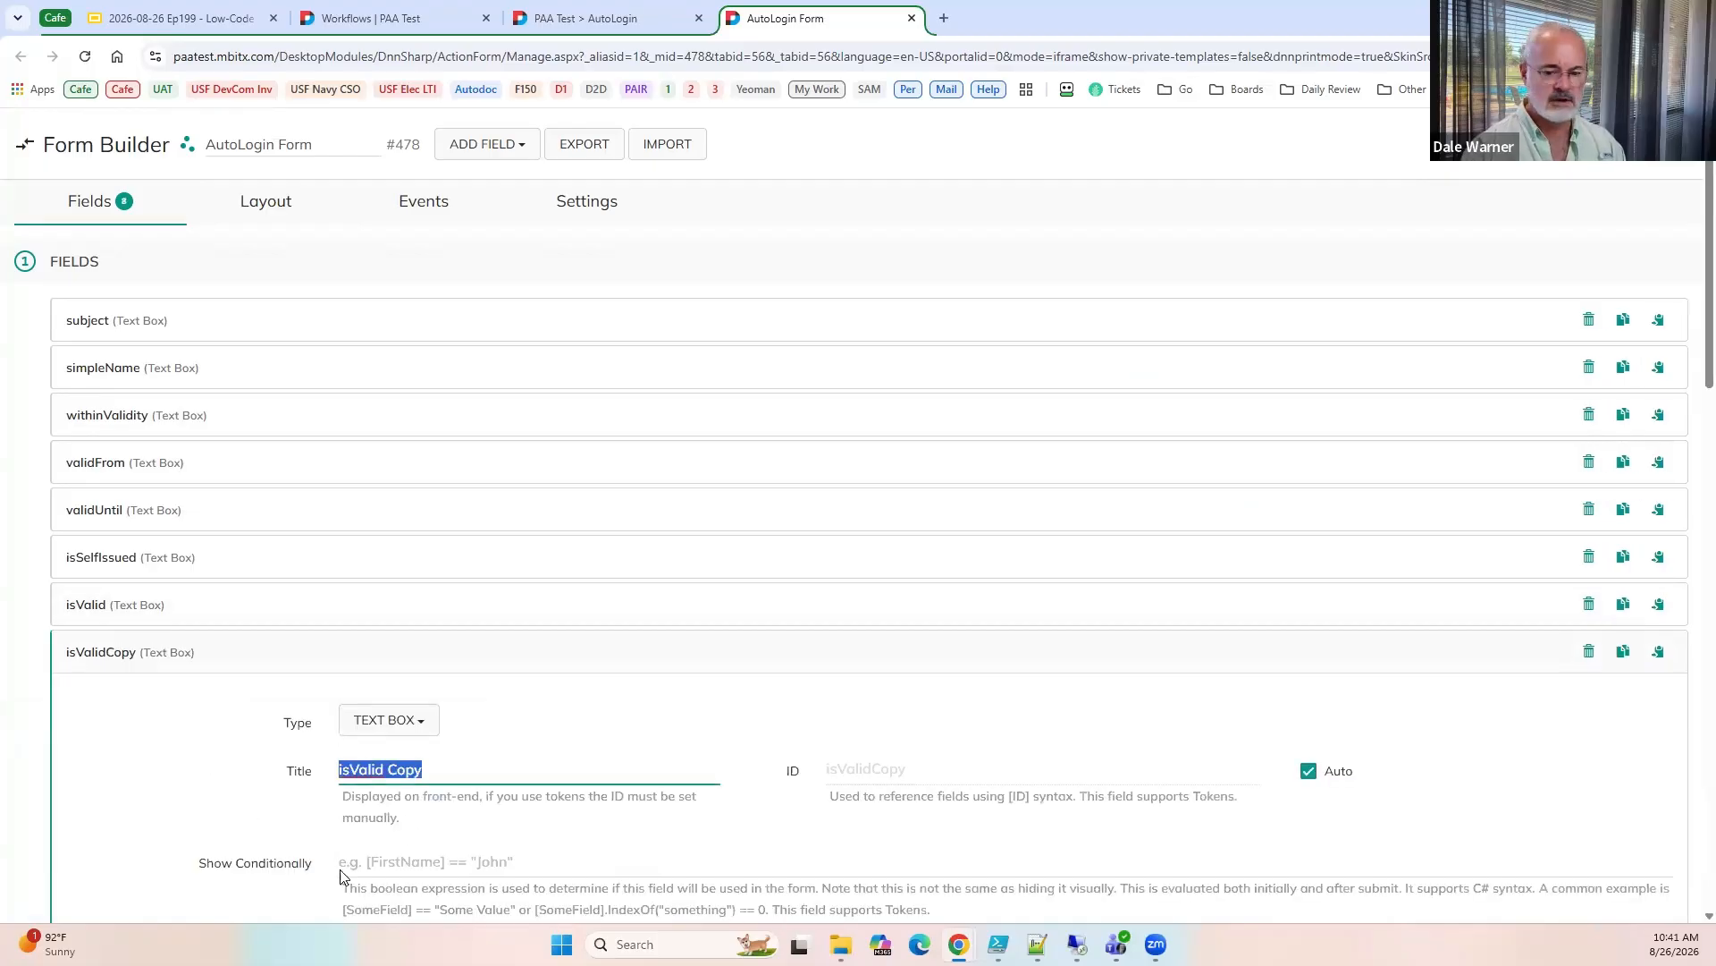
key(super+v)
click(399, 701)
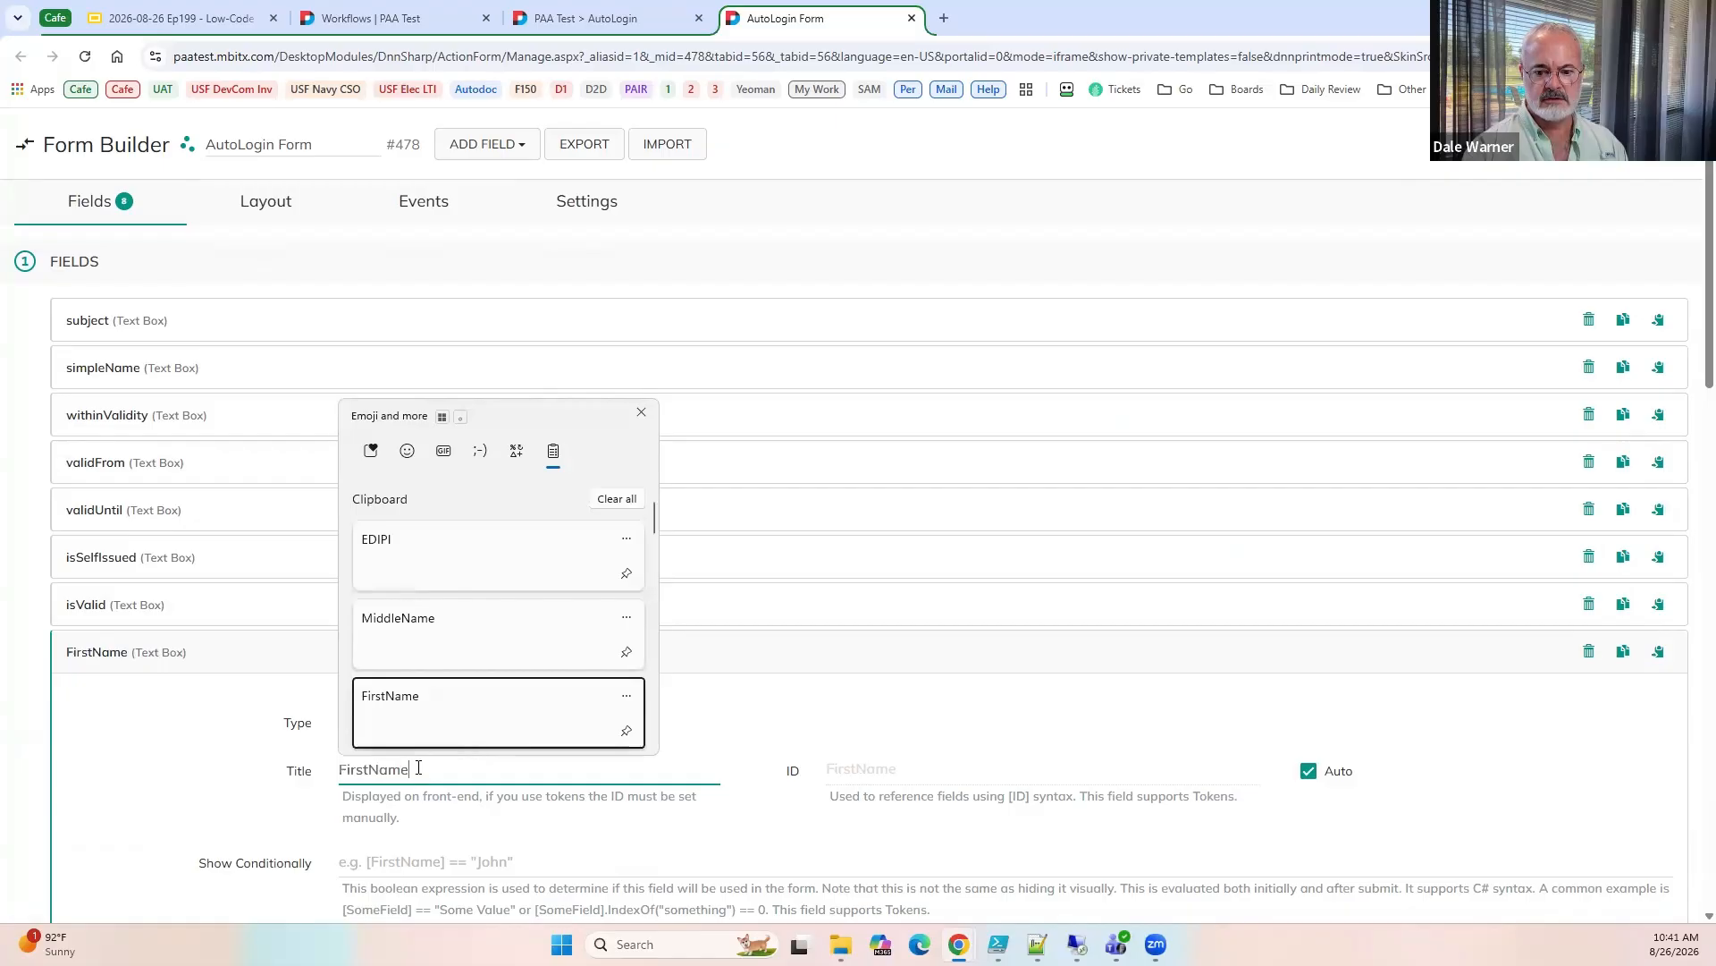
Duplicate the FirstName field and title the copy LastName.
click(1624, 650)
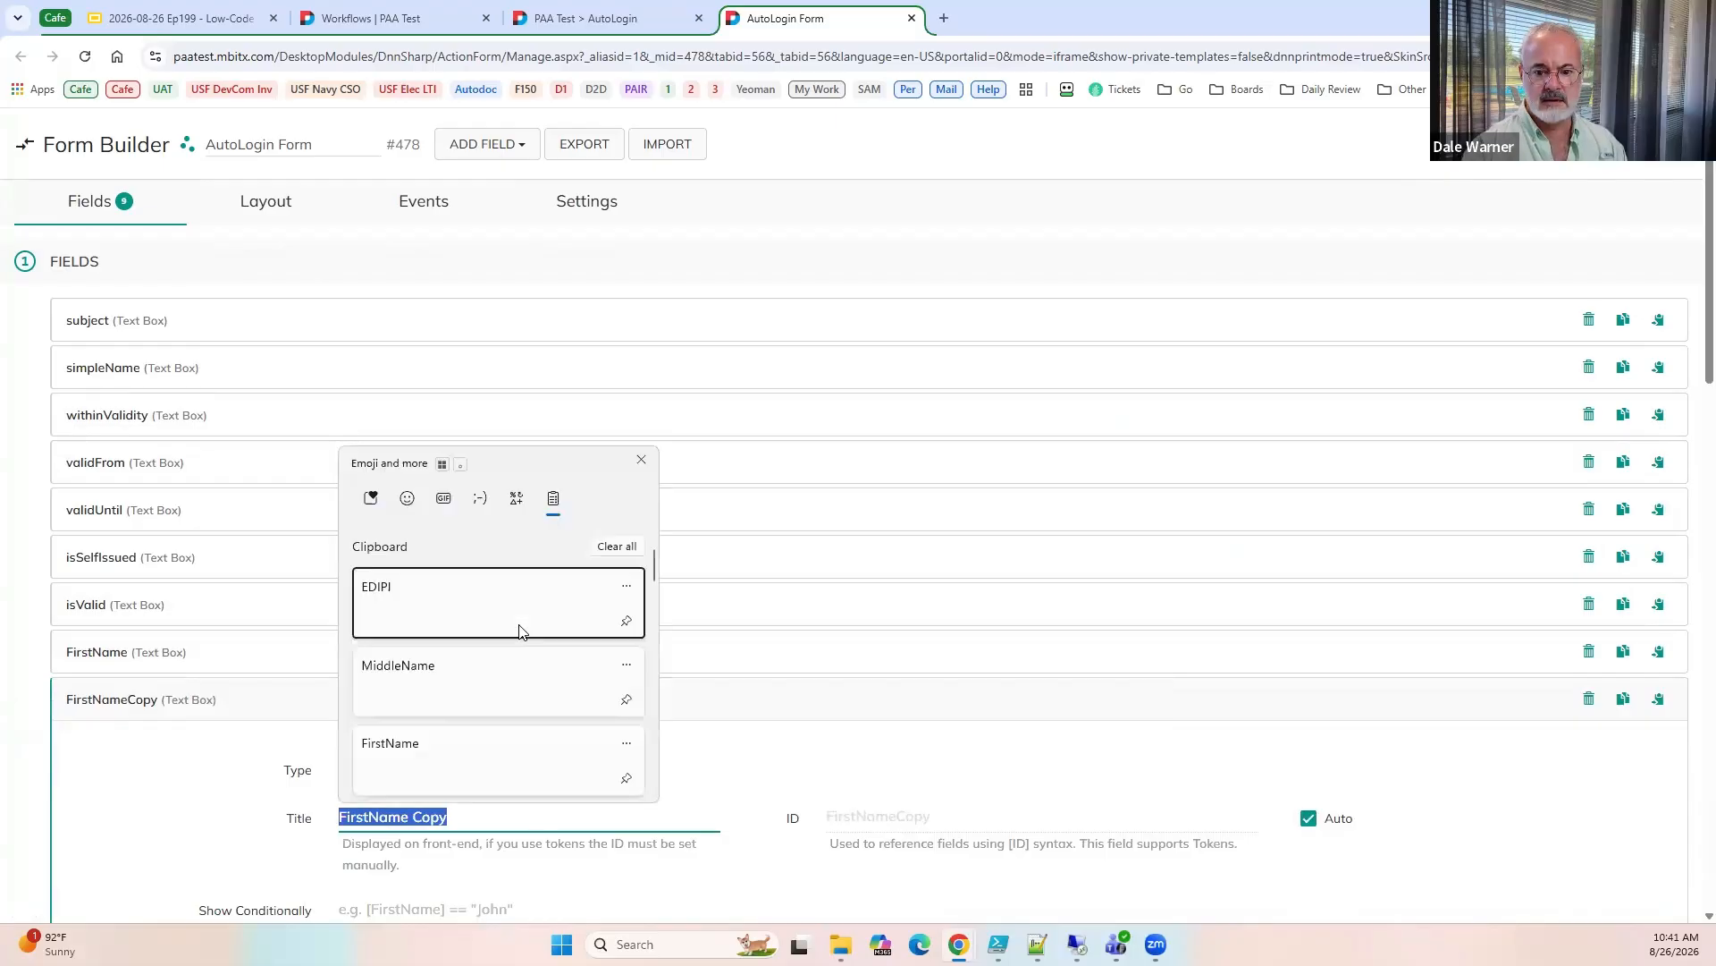
key(super+v)
scroll(410, 727, down, 2)
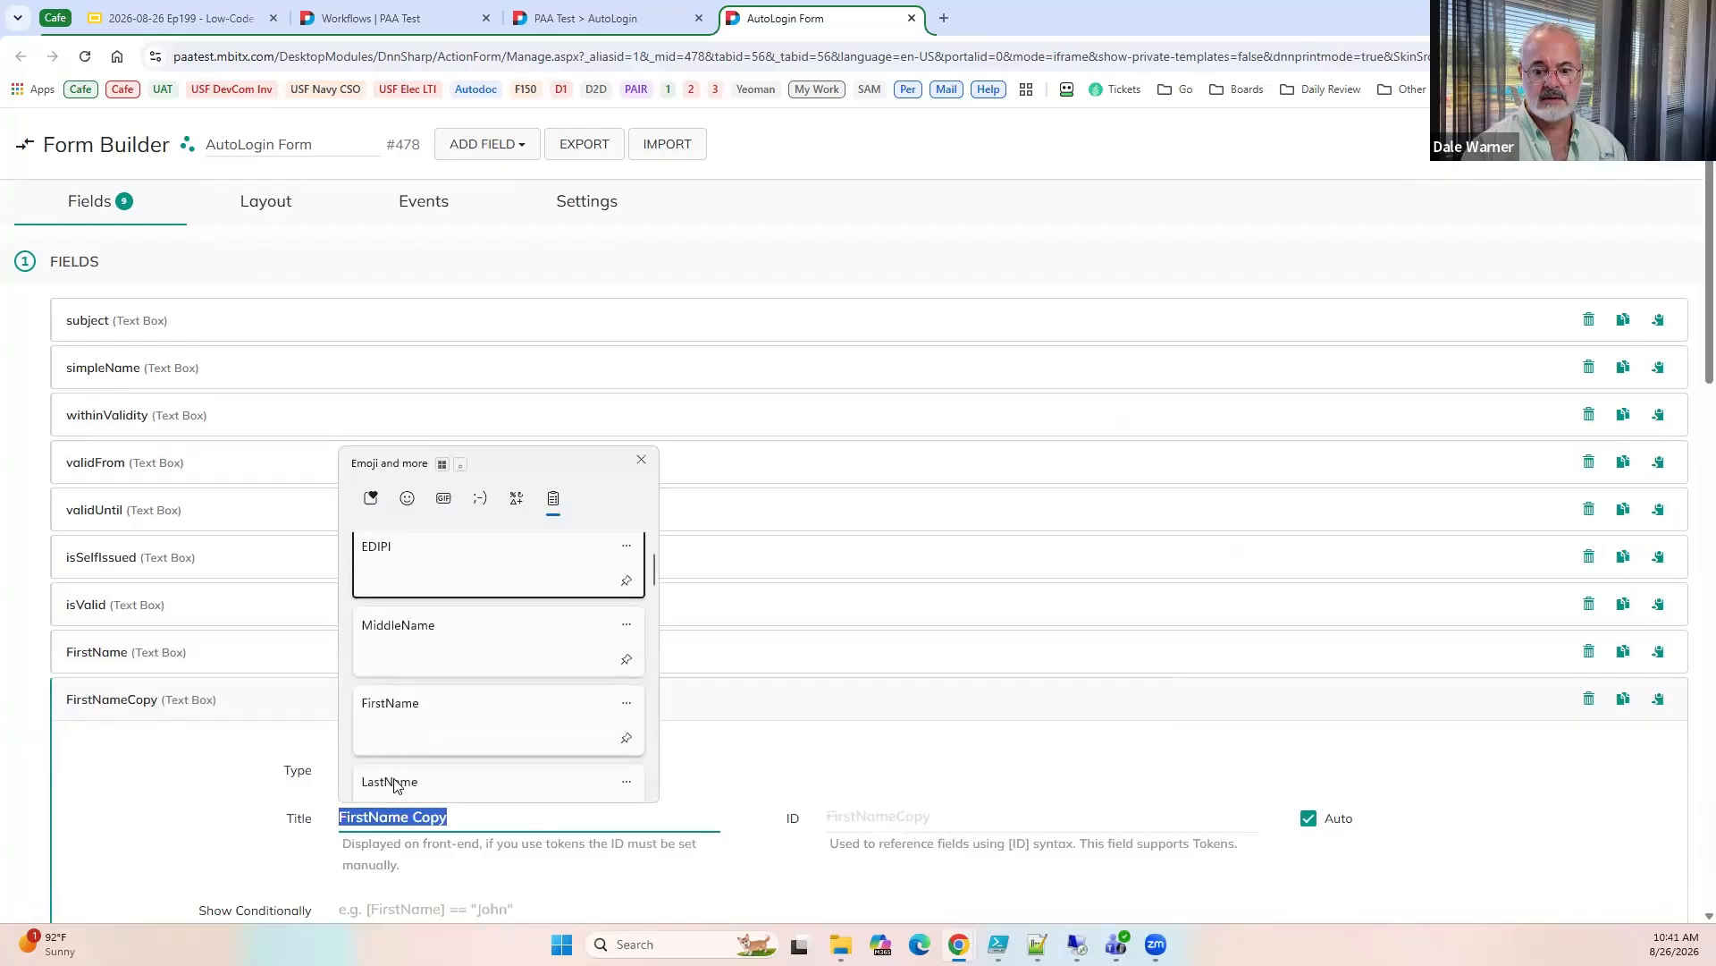
click(544, 791)
Duplicate the LastName field and title the copy MiddleName.
click(1623, 700)
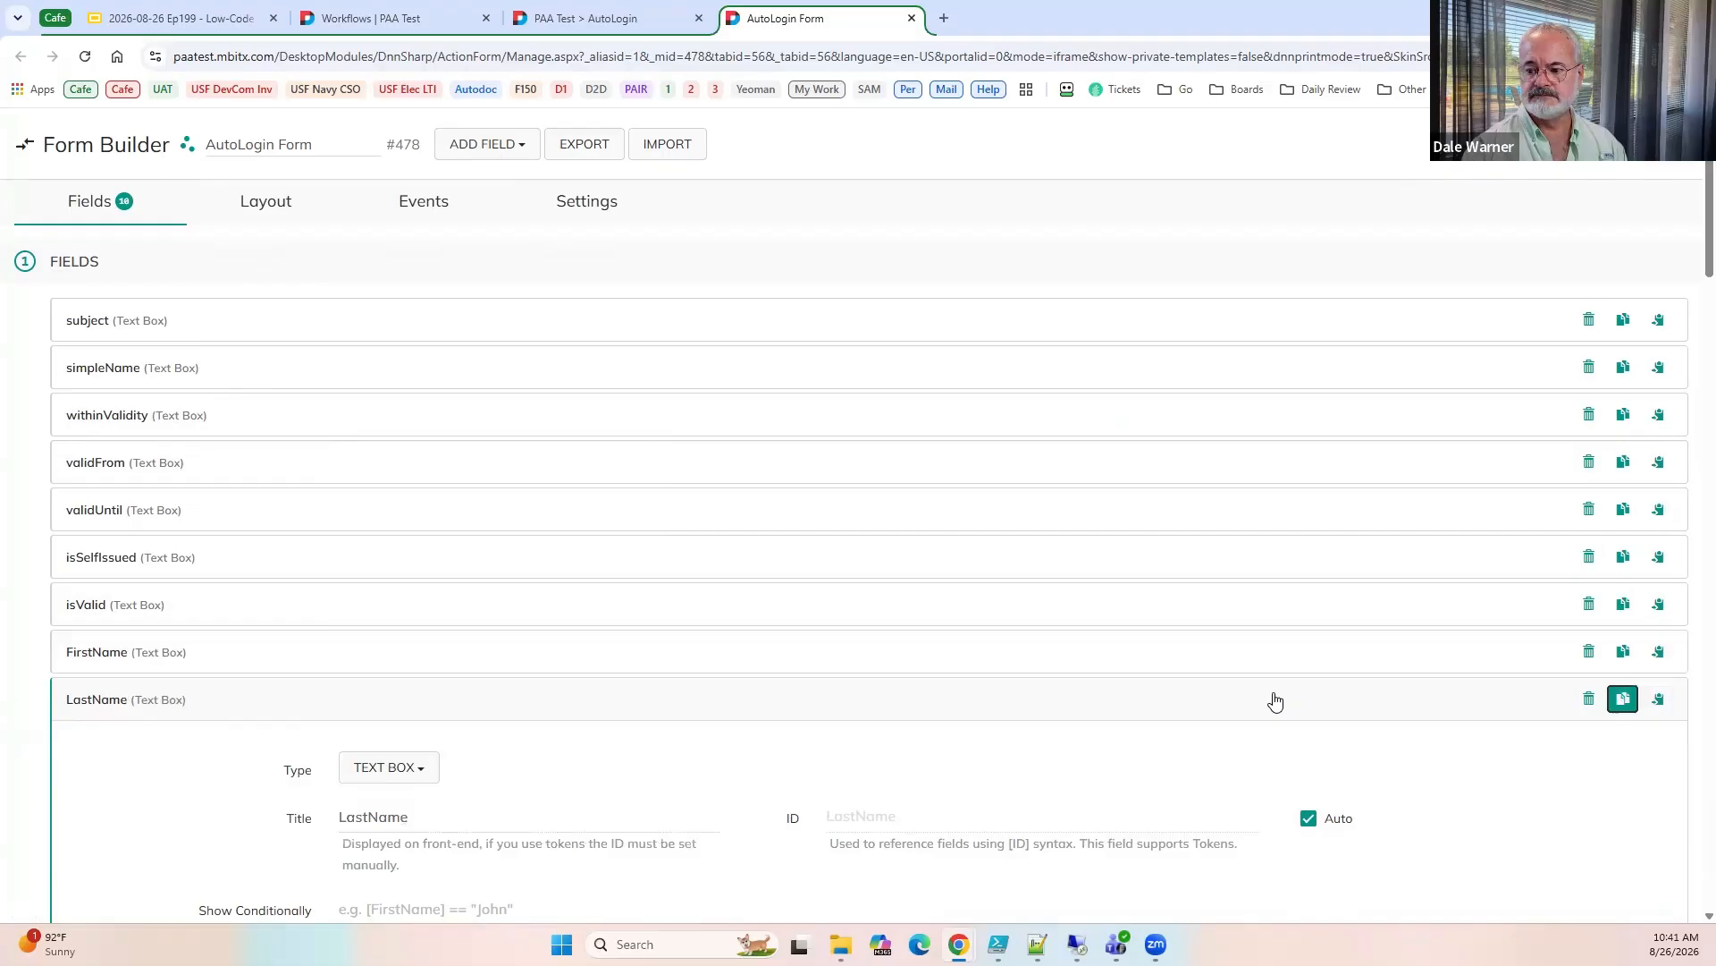
scroll(429, 698, down, 3)
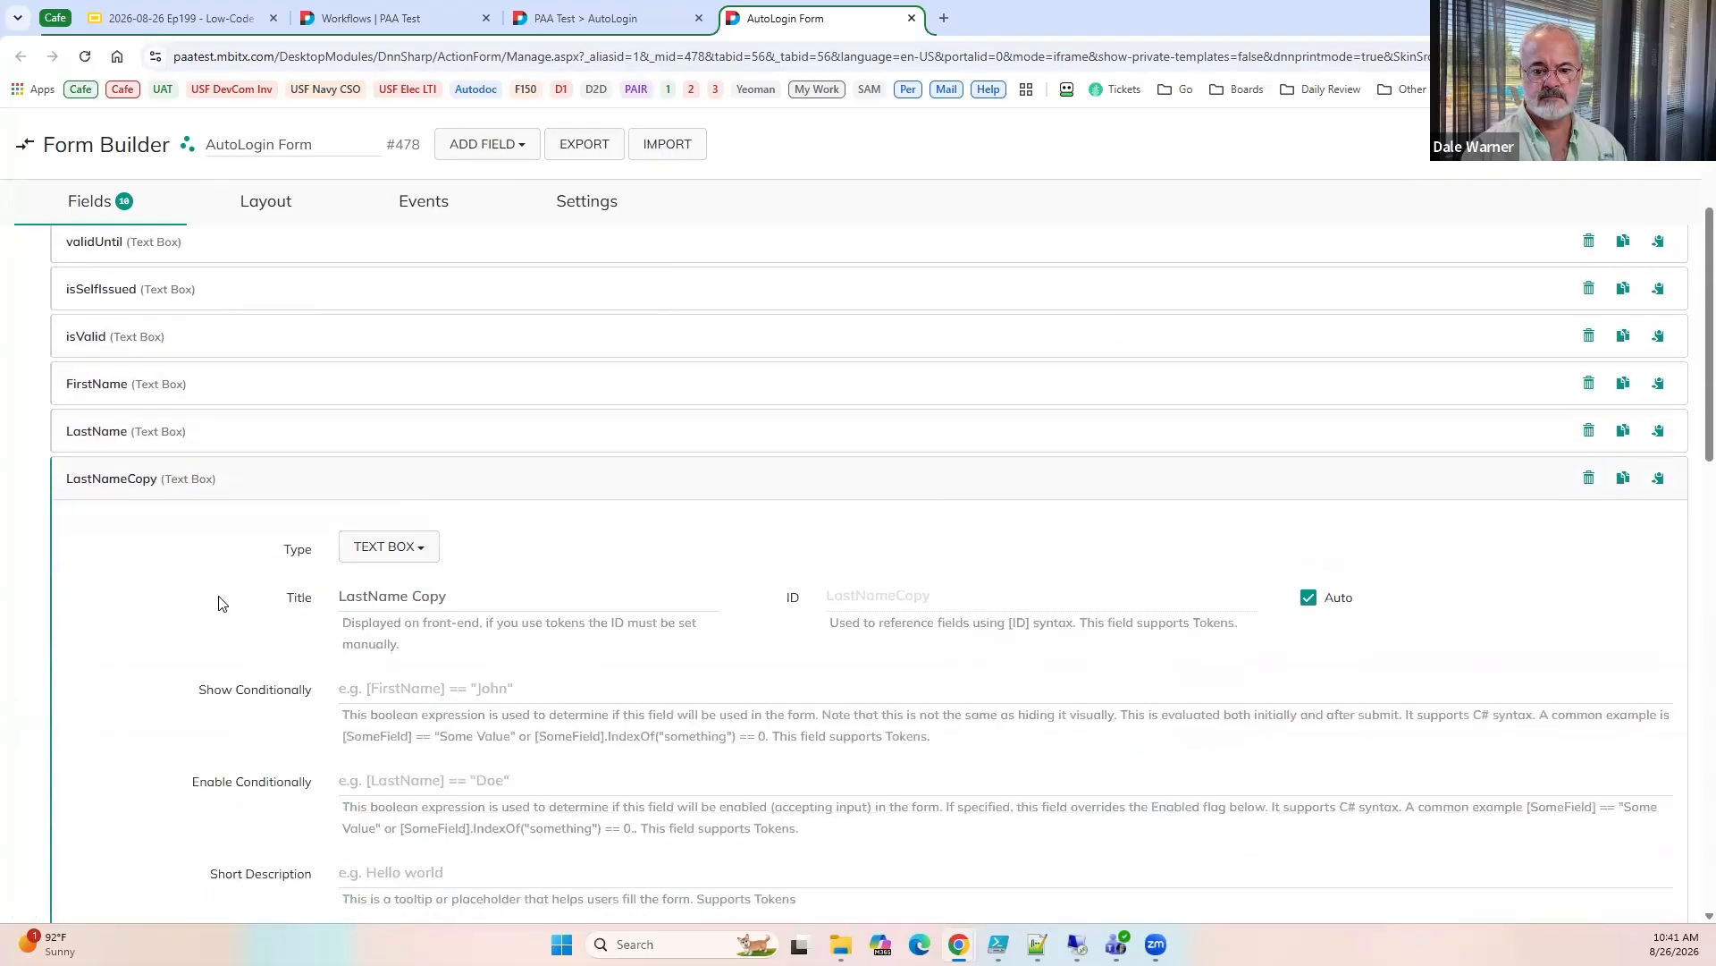
triple_click(420, 597)
key(super+v)
click(428, 835)
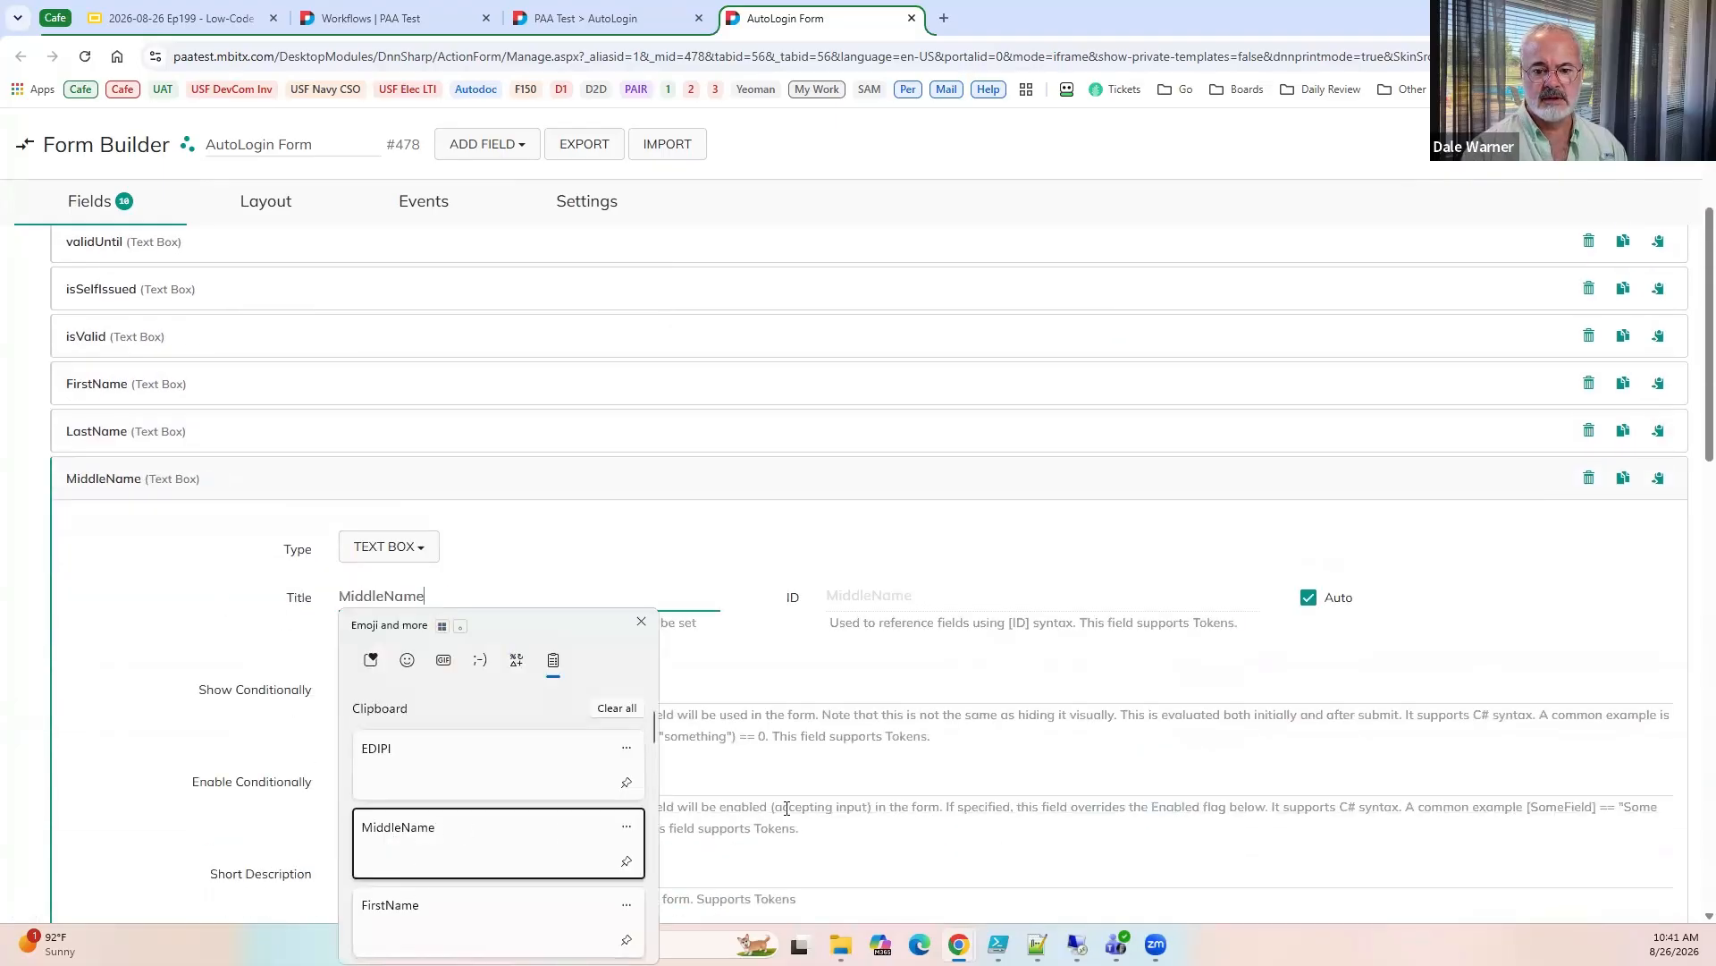
Duplicate the MiddleName field, title the copy EDIPI, and save the form.
click(1623, 477)
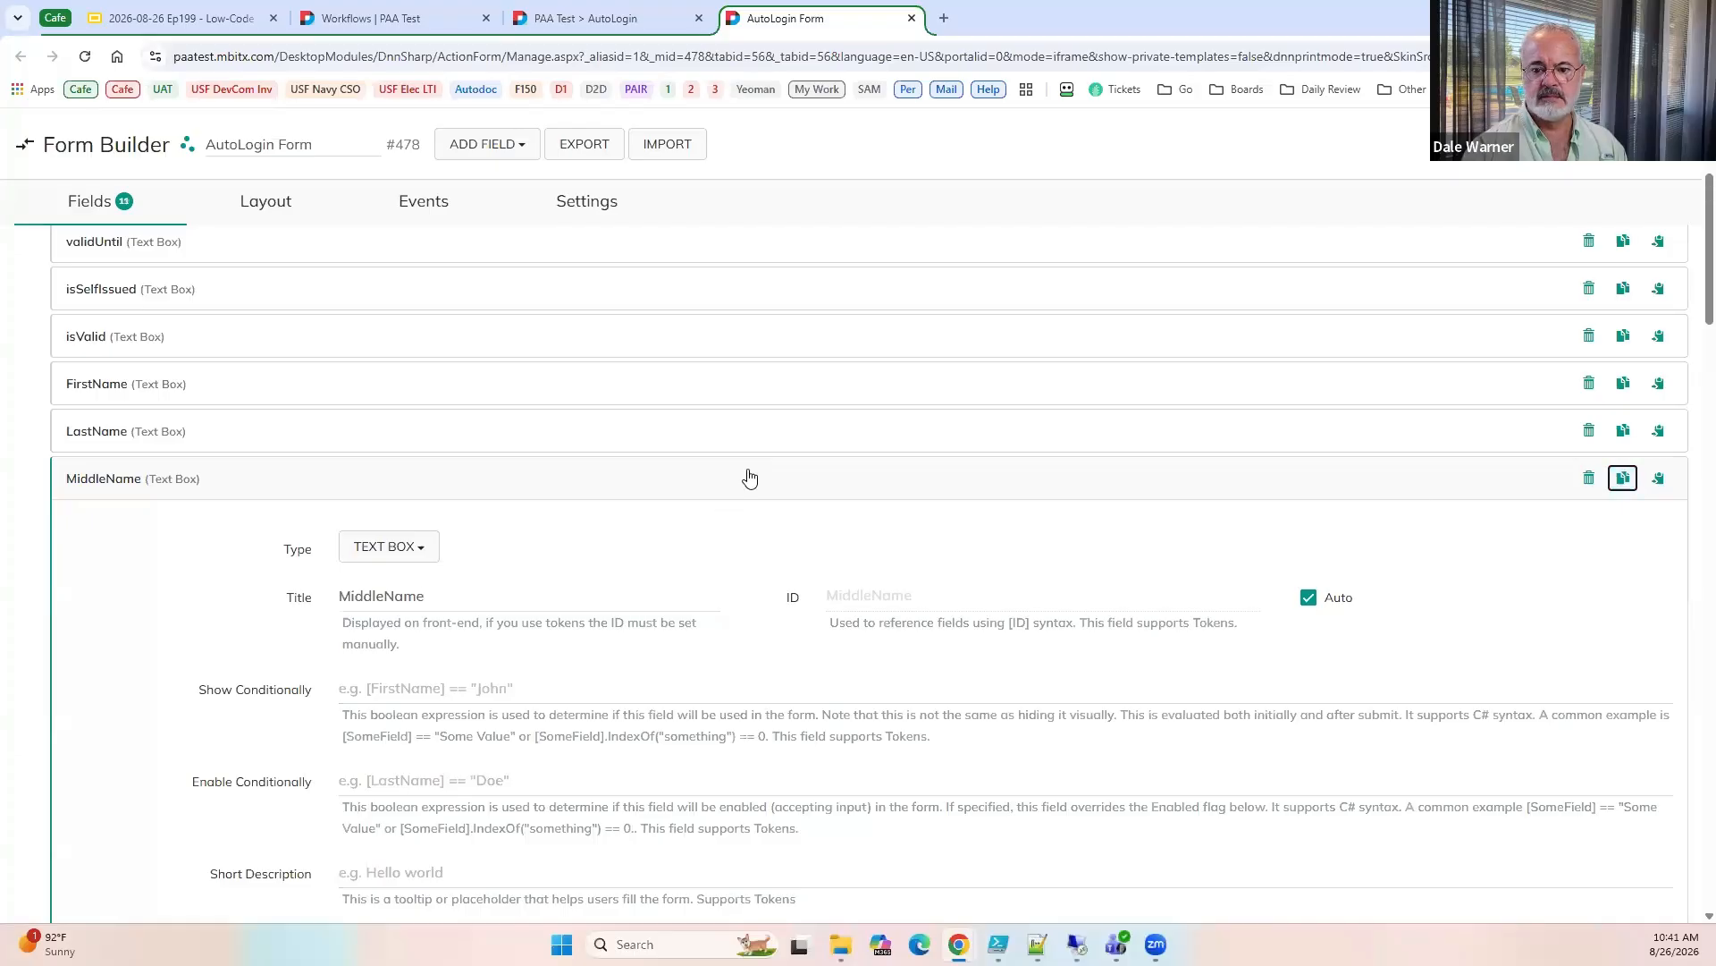
triple_click(400, 644)
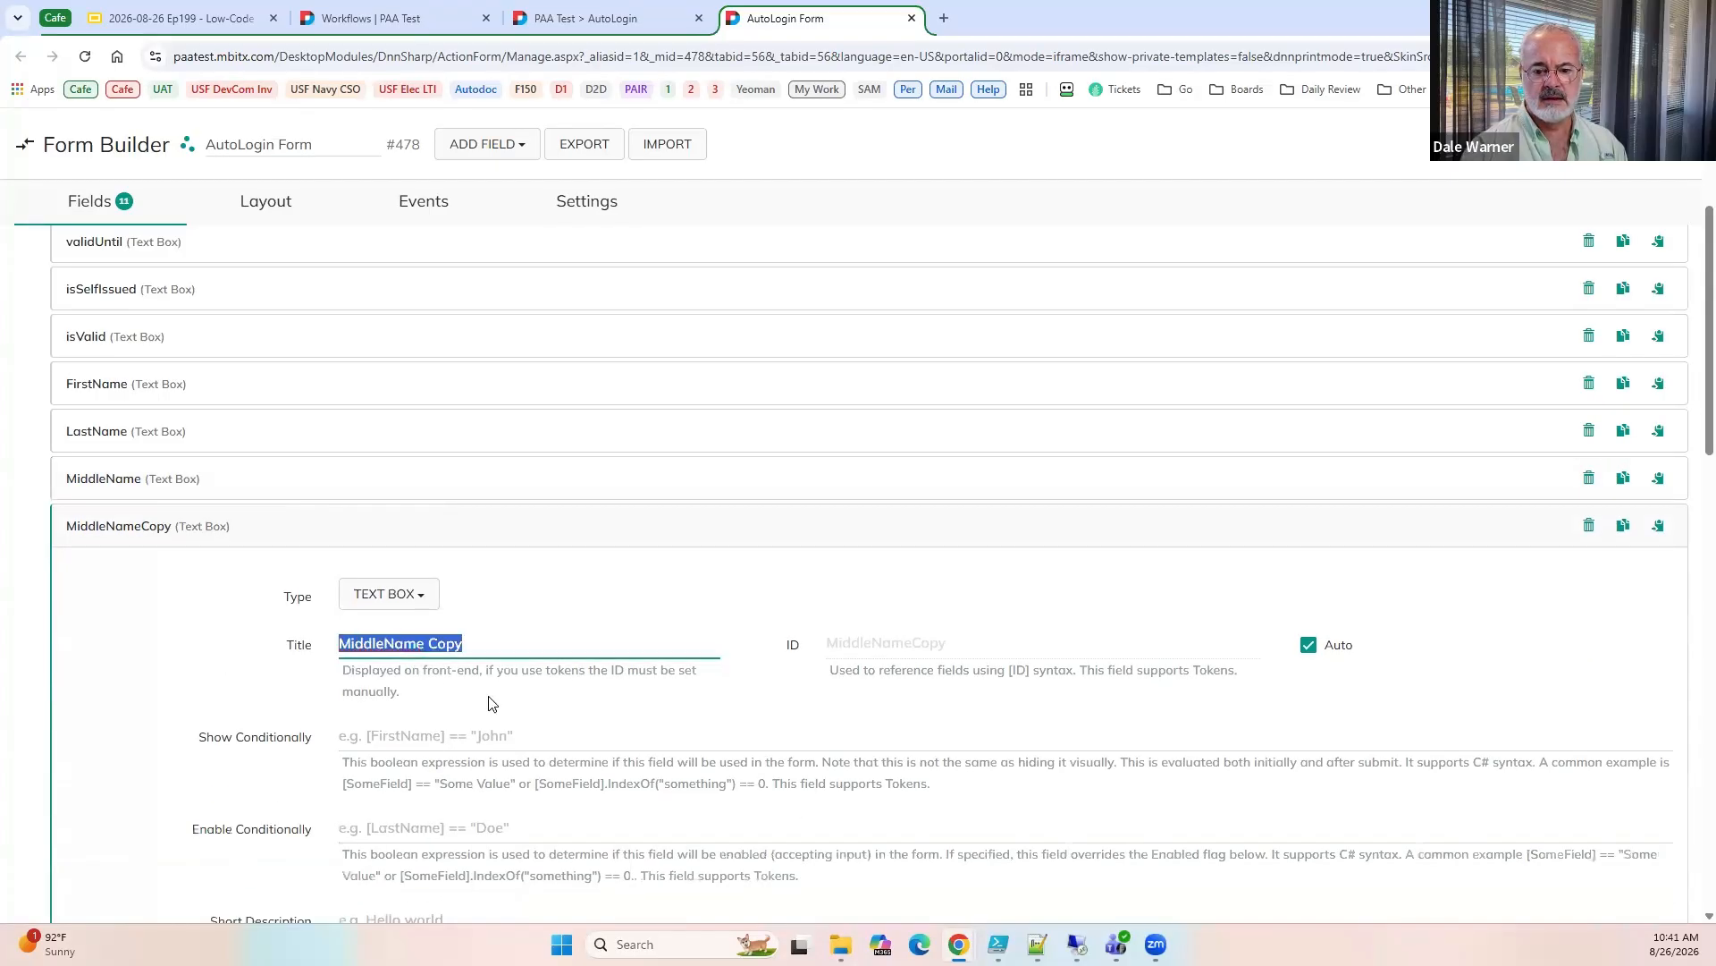
key(super+v)
click(393, 422)
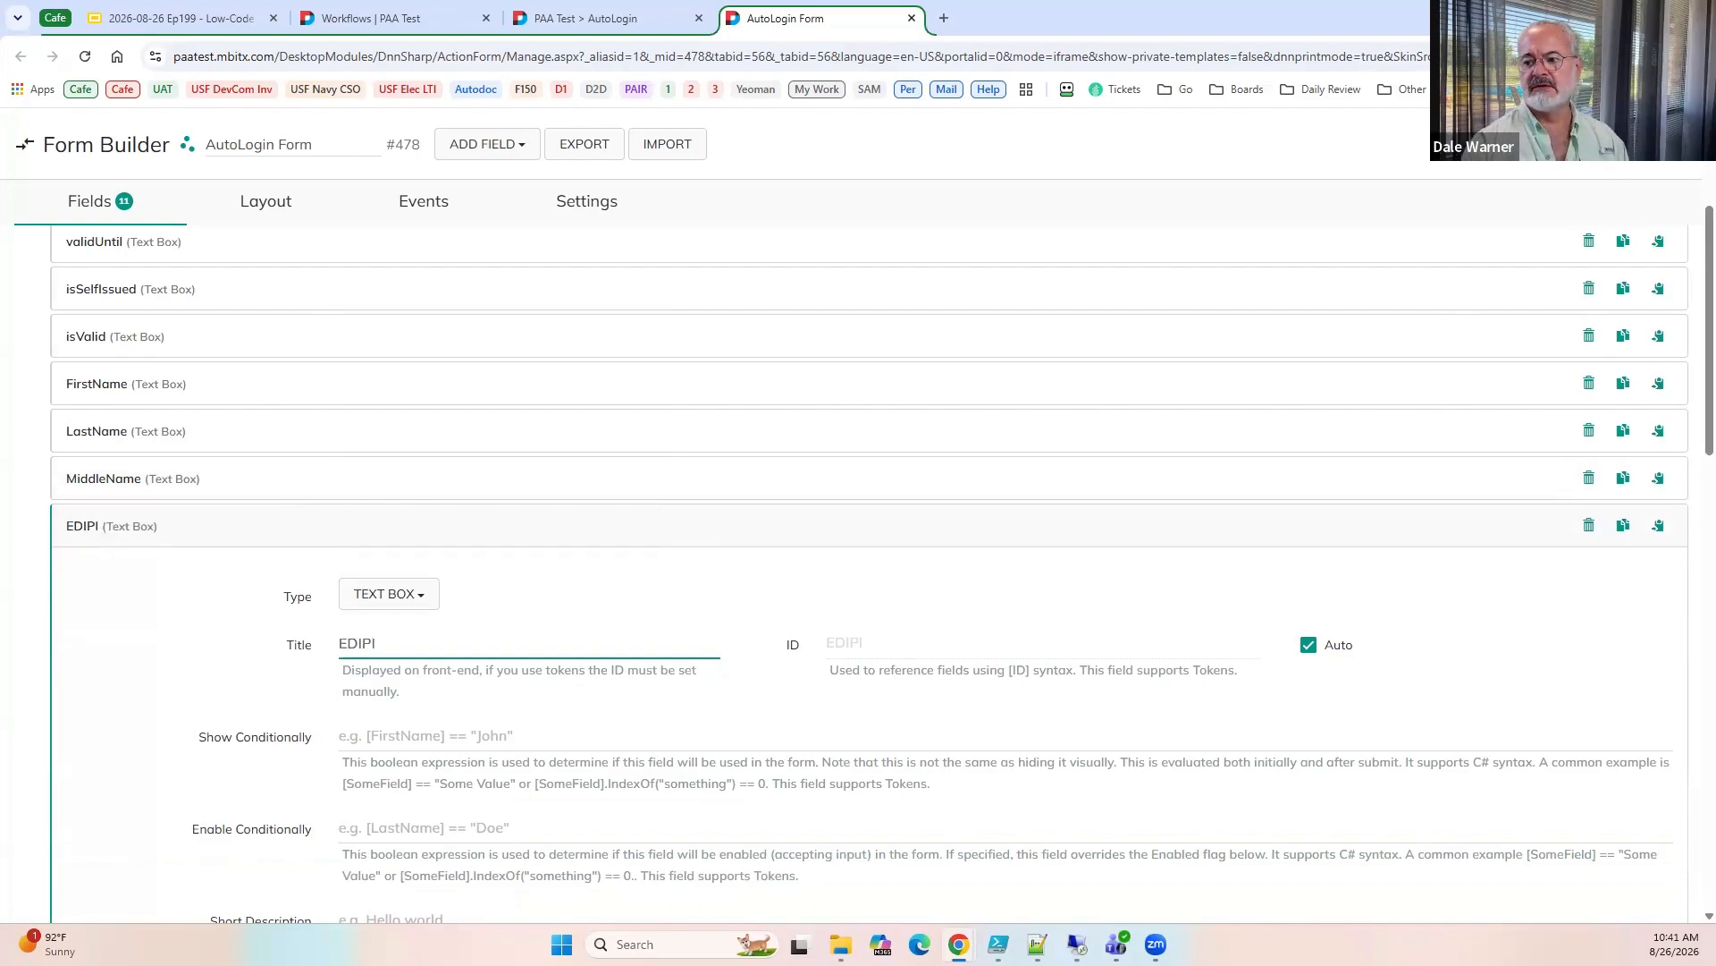
click(1557, 144)
scroll(1518, 404, up, 1)
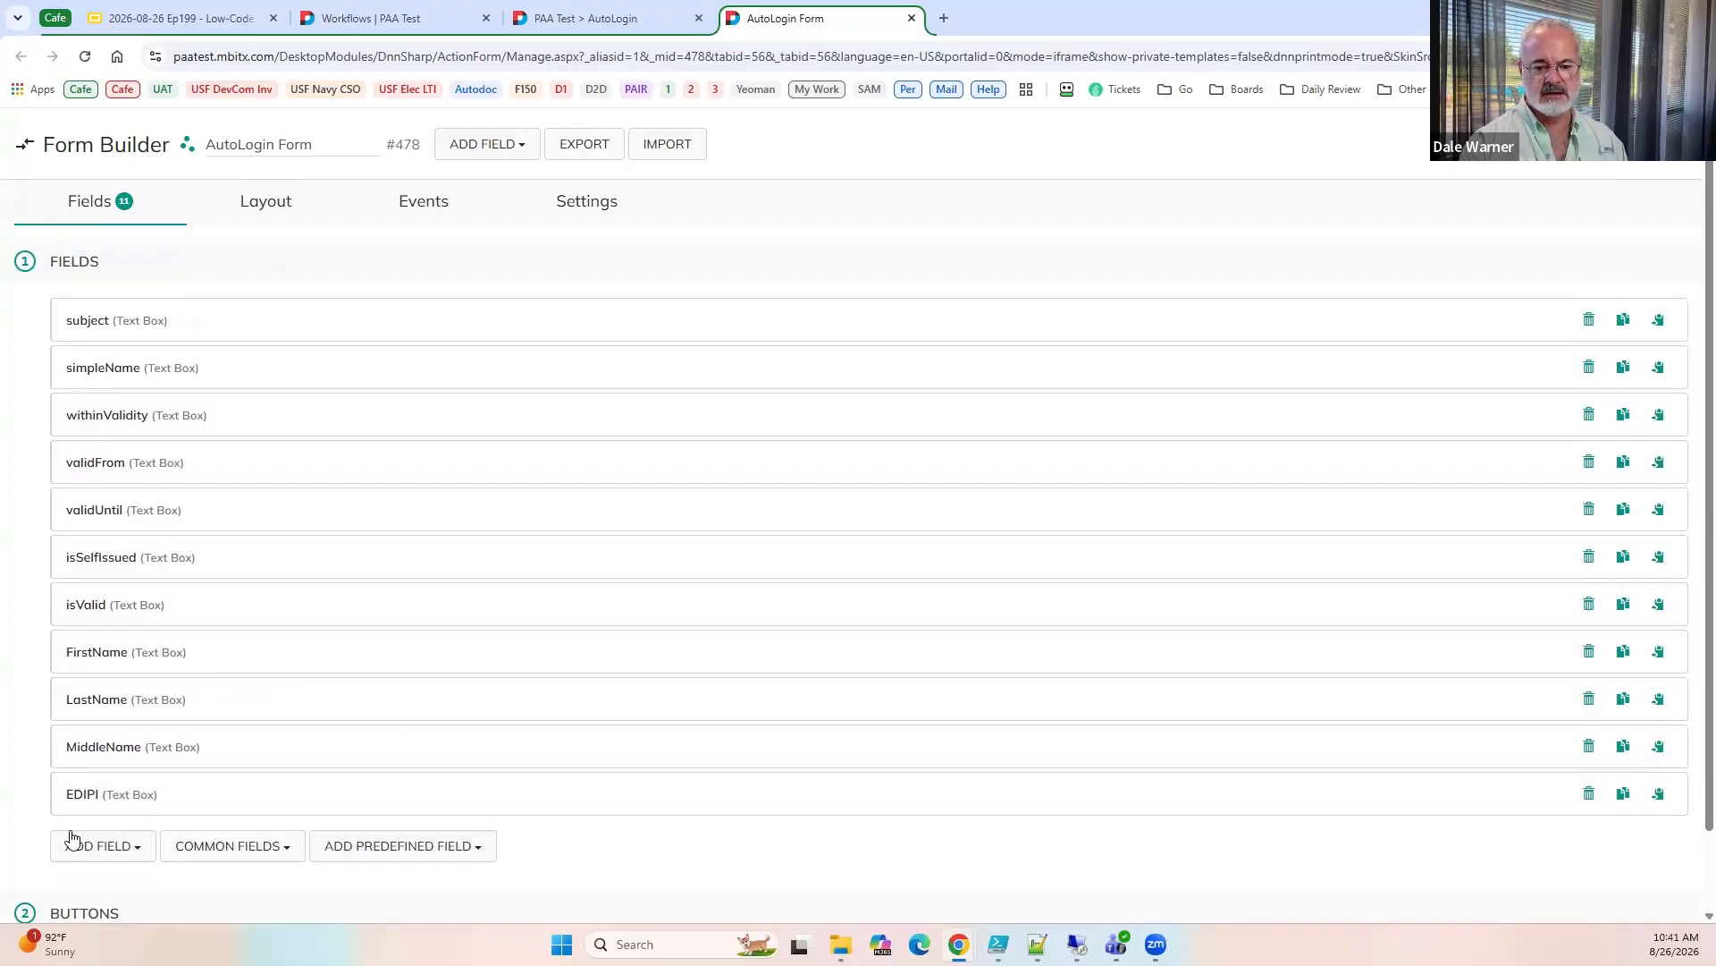
Check the form's On PreInit actions and reload the AutoLogin page to view the parsed name fields.
click(427, 213)
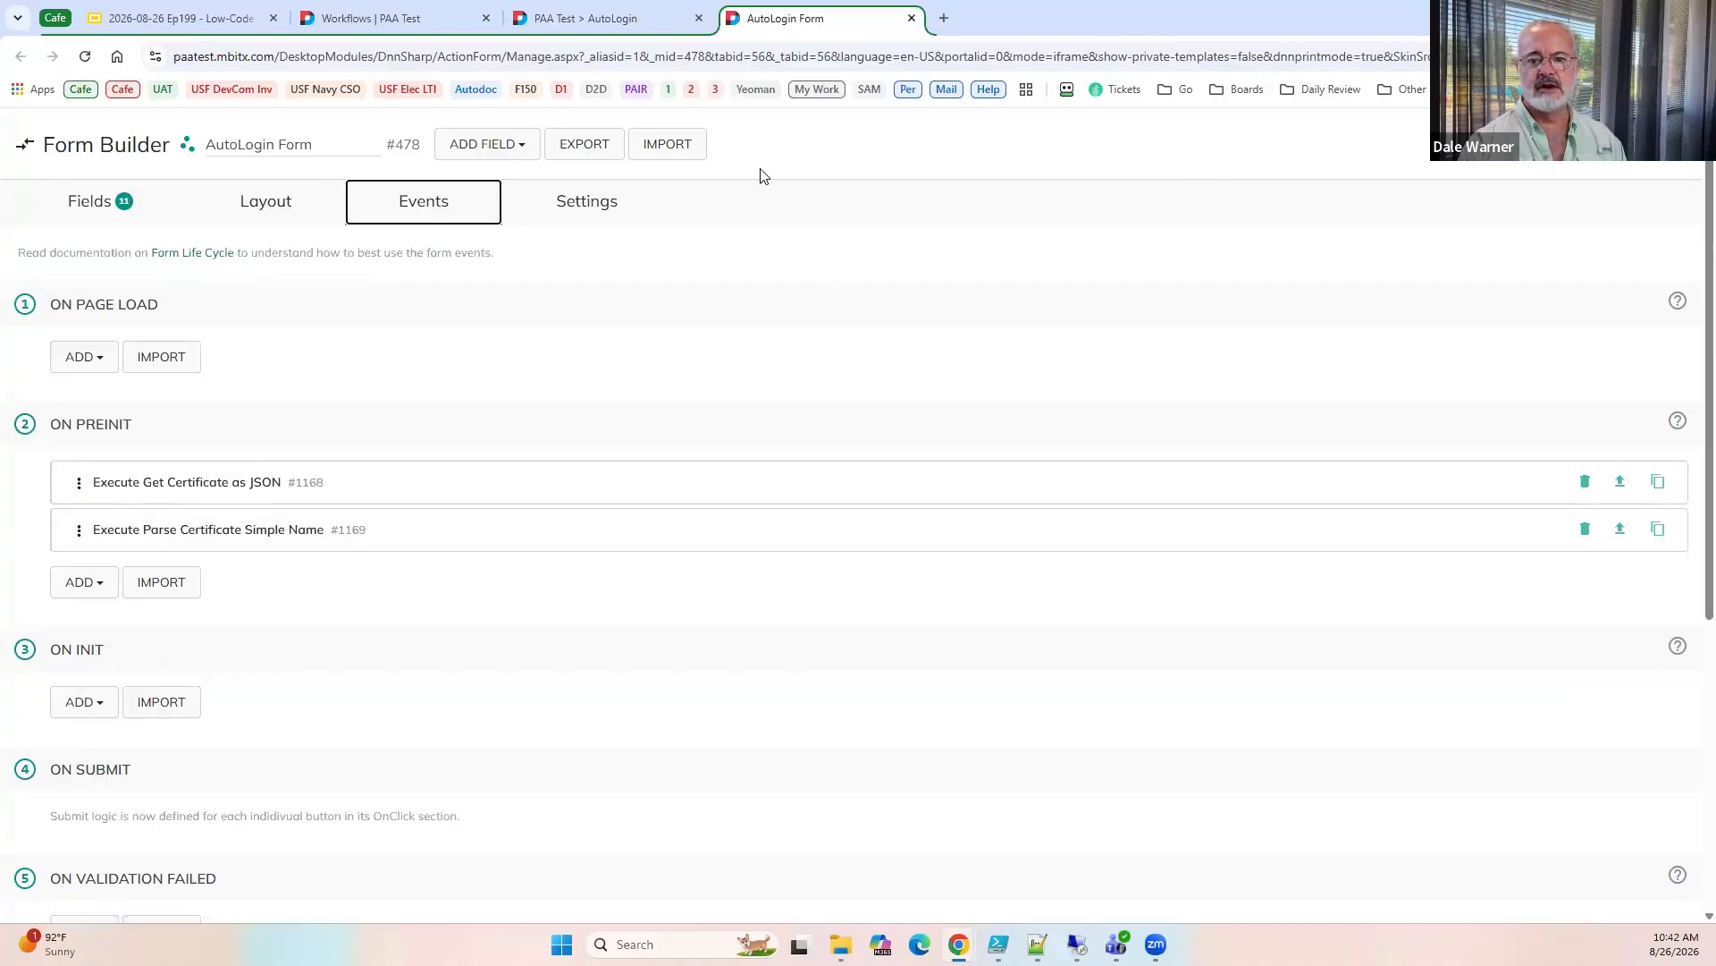
click(625, 21)
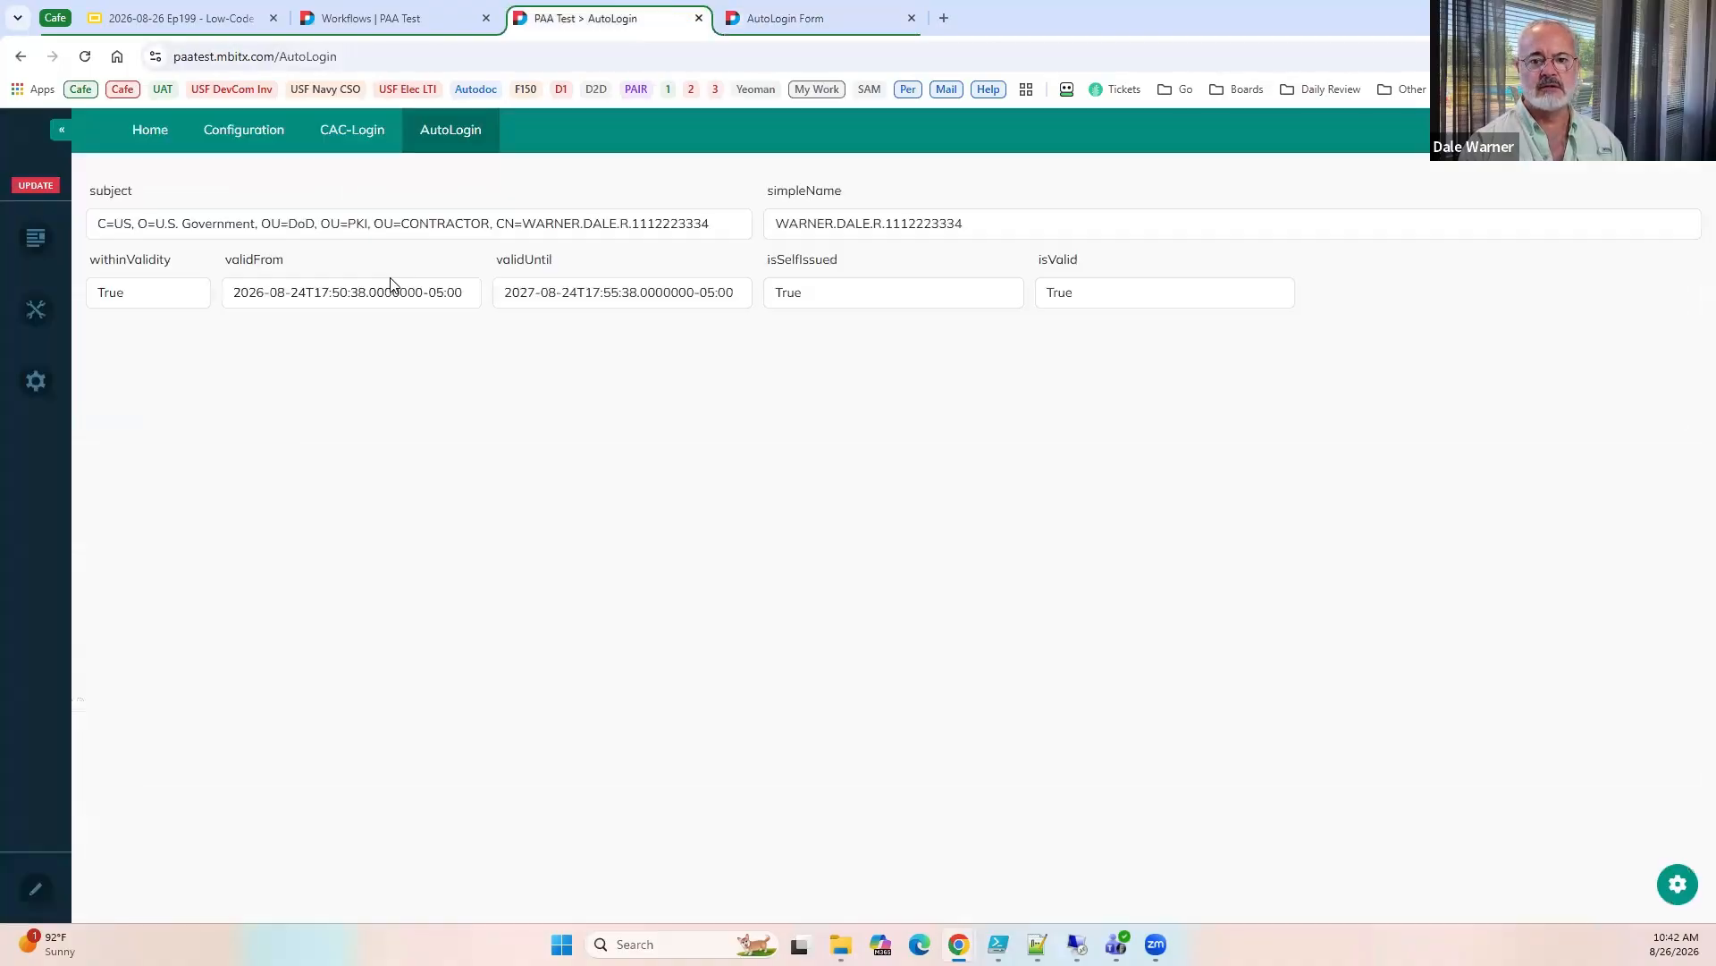
click(89, 58)
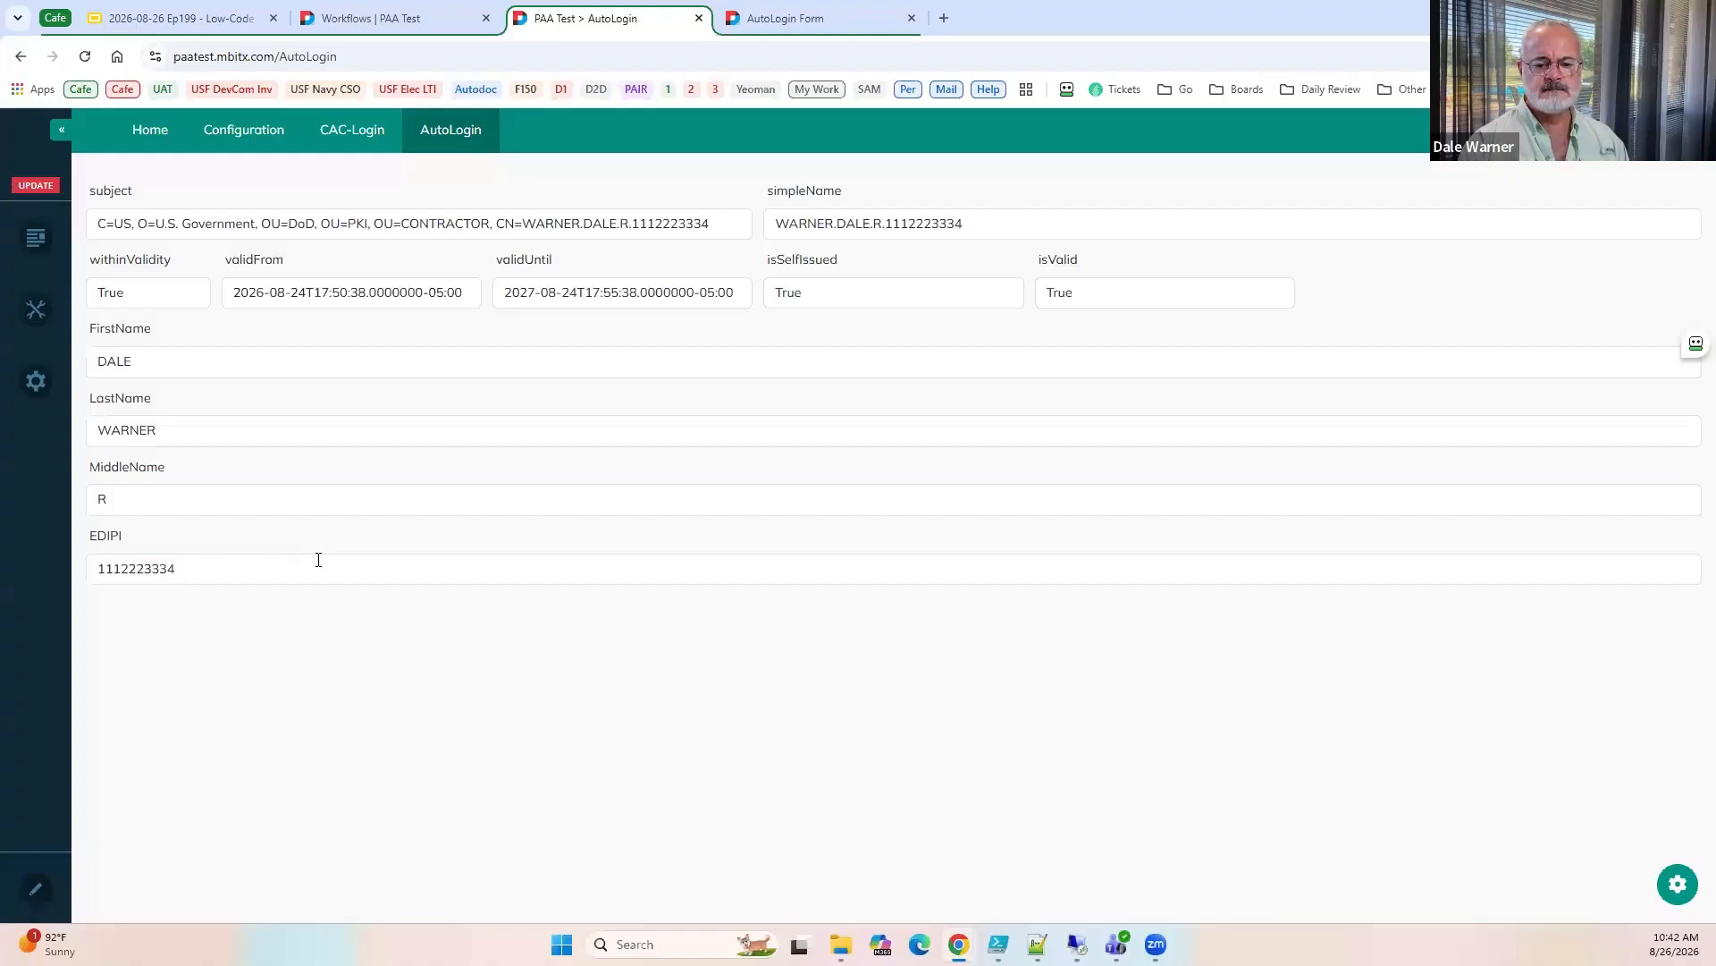
Arrange FirstName, MiddleName, LastName and EDIPI in one layout row at 2/12 each, and reload the AutoLogin page.
click(774, 18)
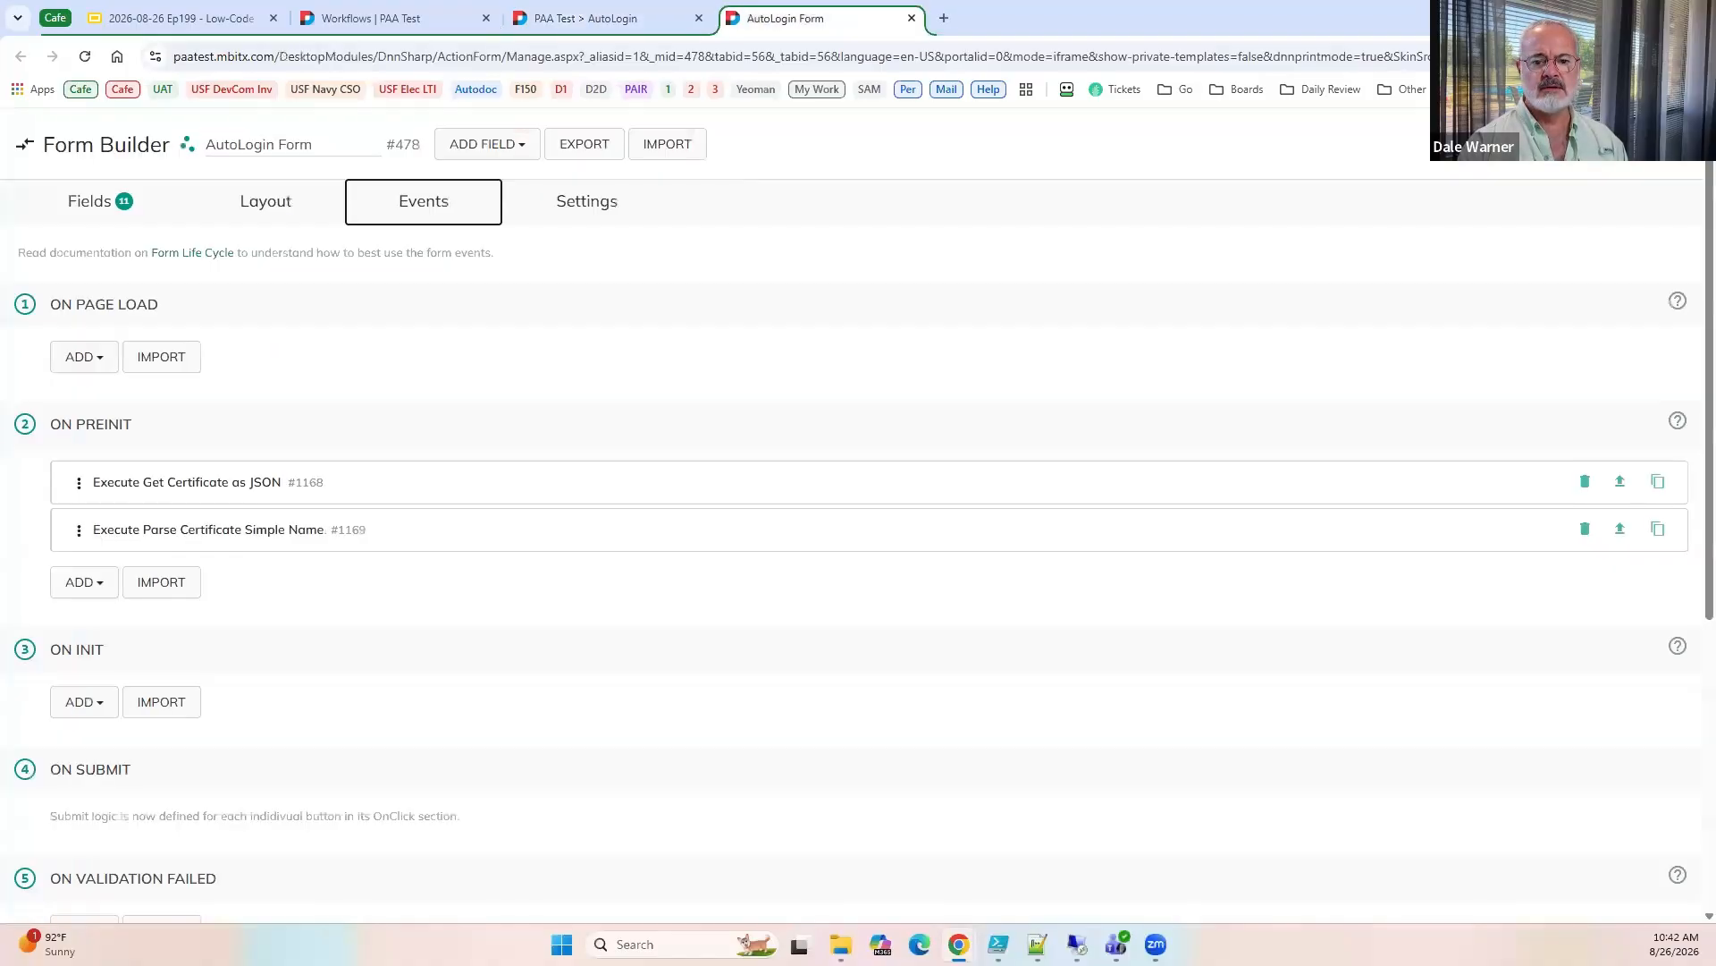
click(304, 203)
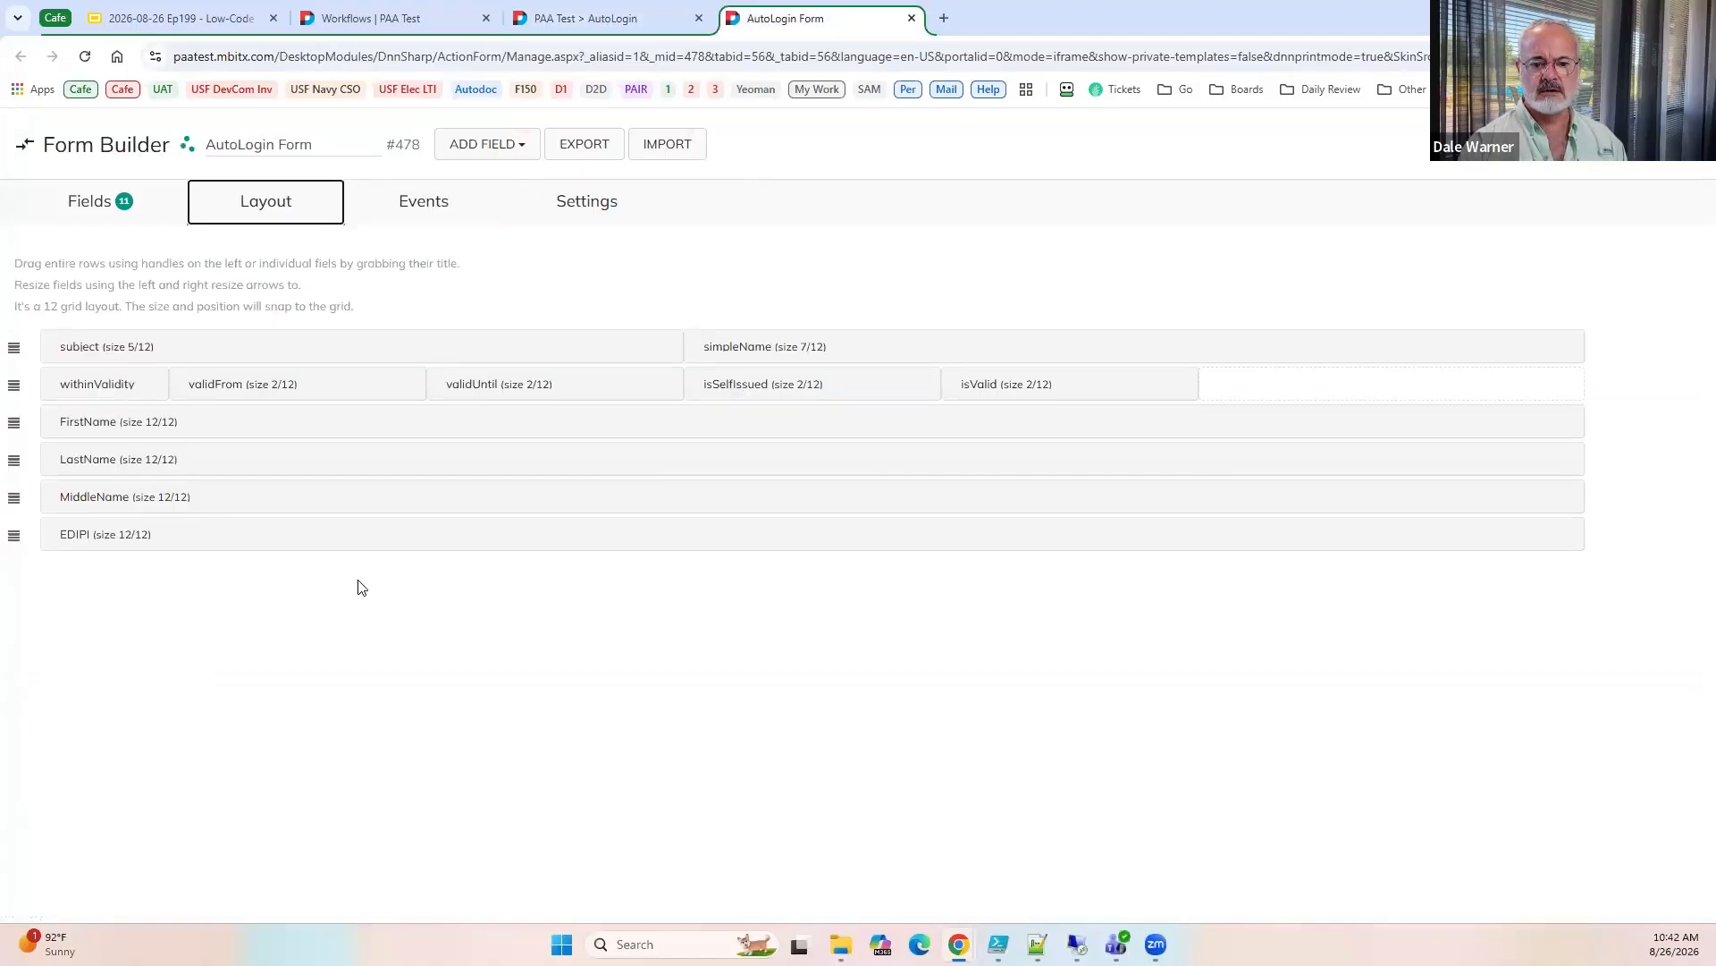
drag(1576, 418, 438, 431)
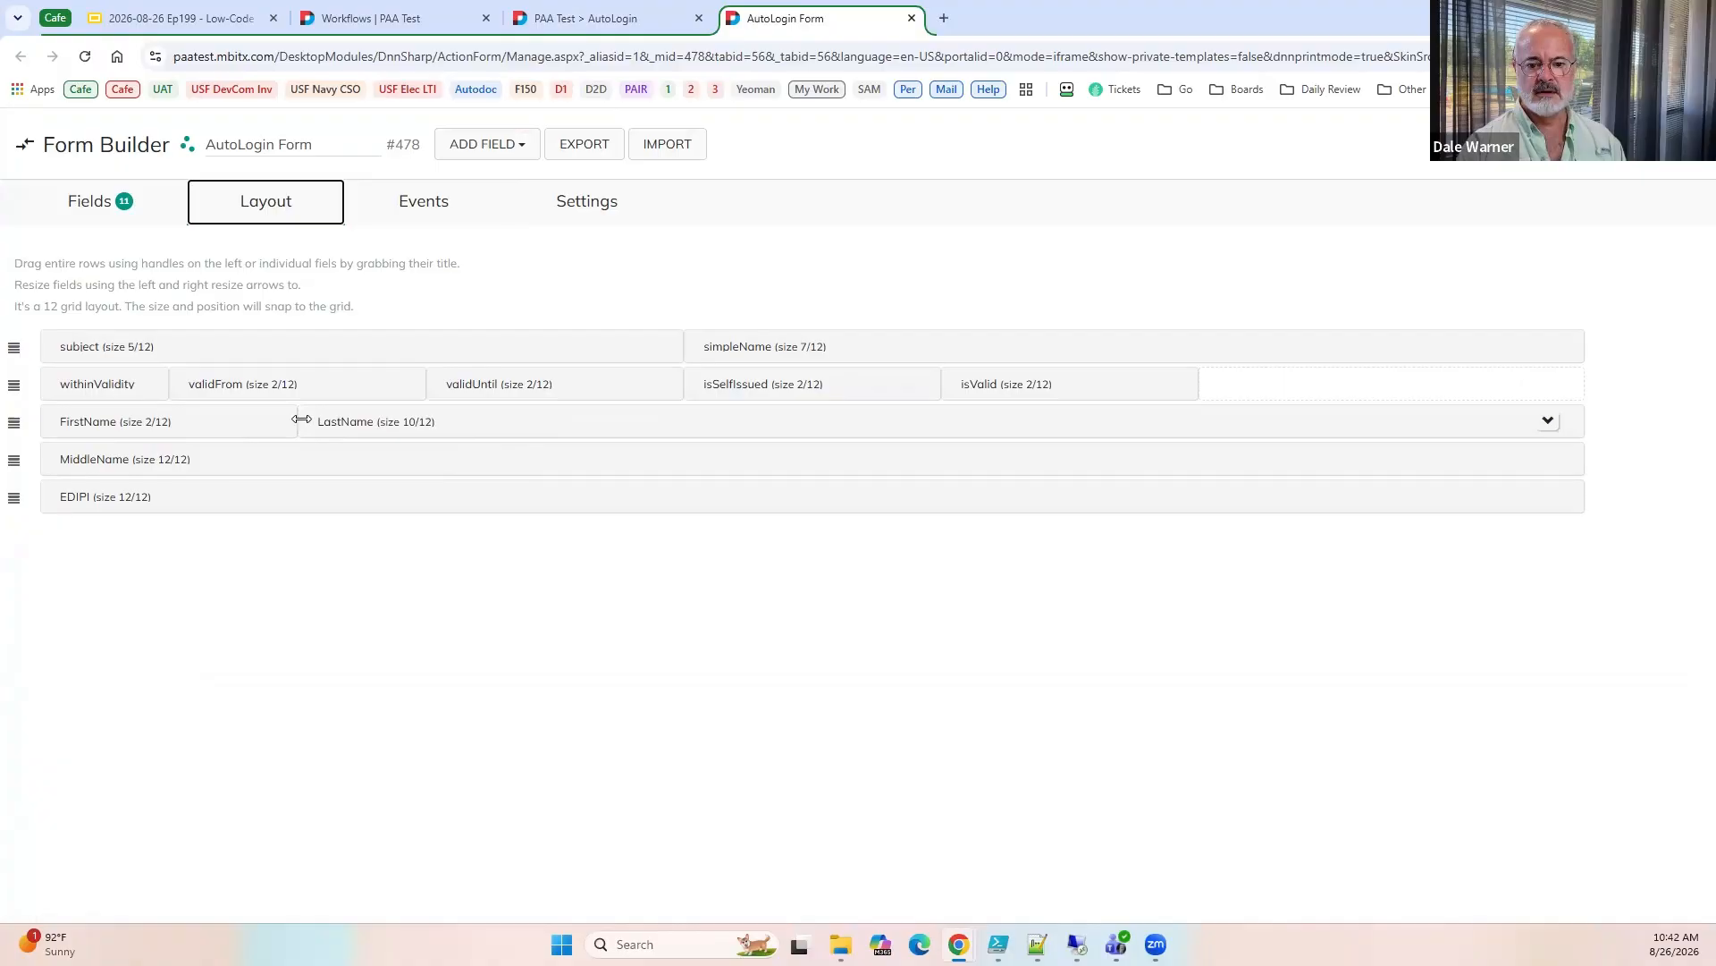
drag(597, 422, 536, 426)
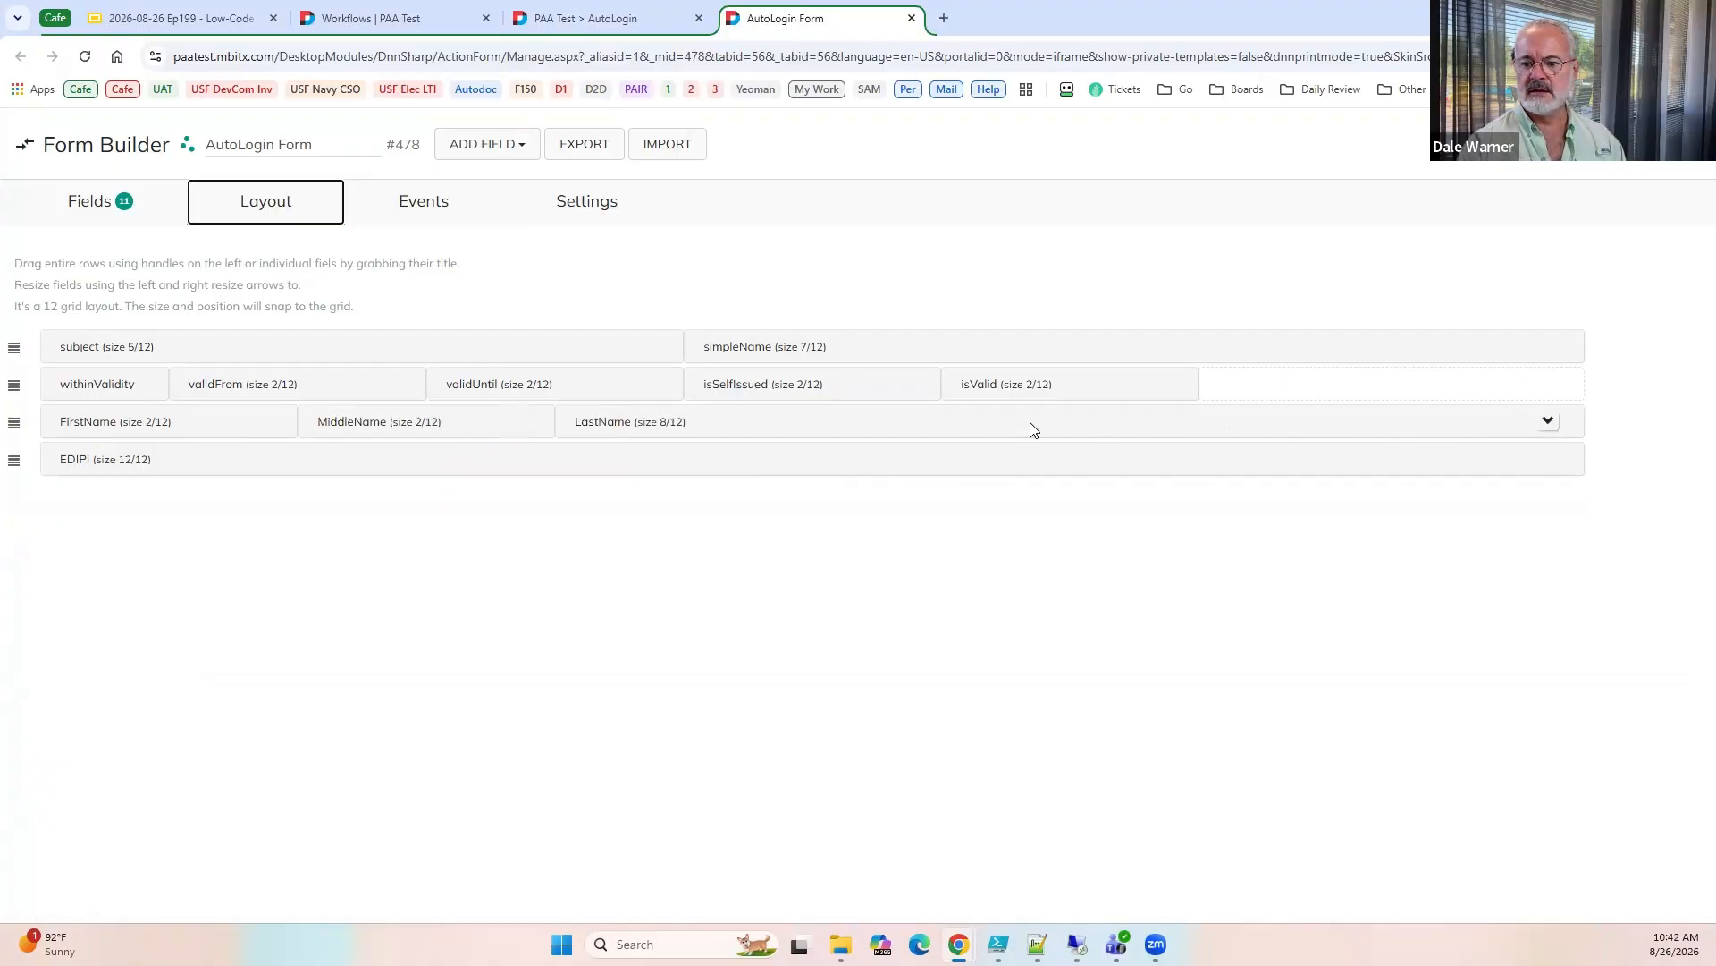
drag(1031, 430, 907, 430)
drag(1296, 430, 1088, 429)
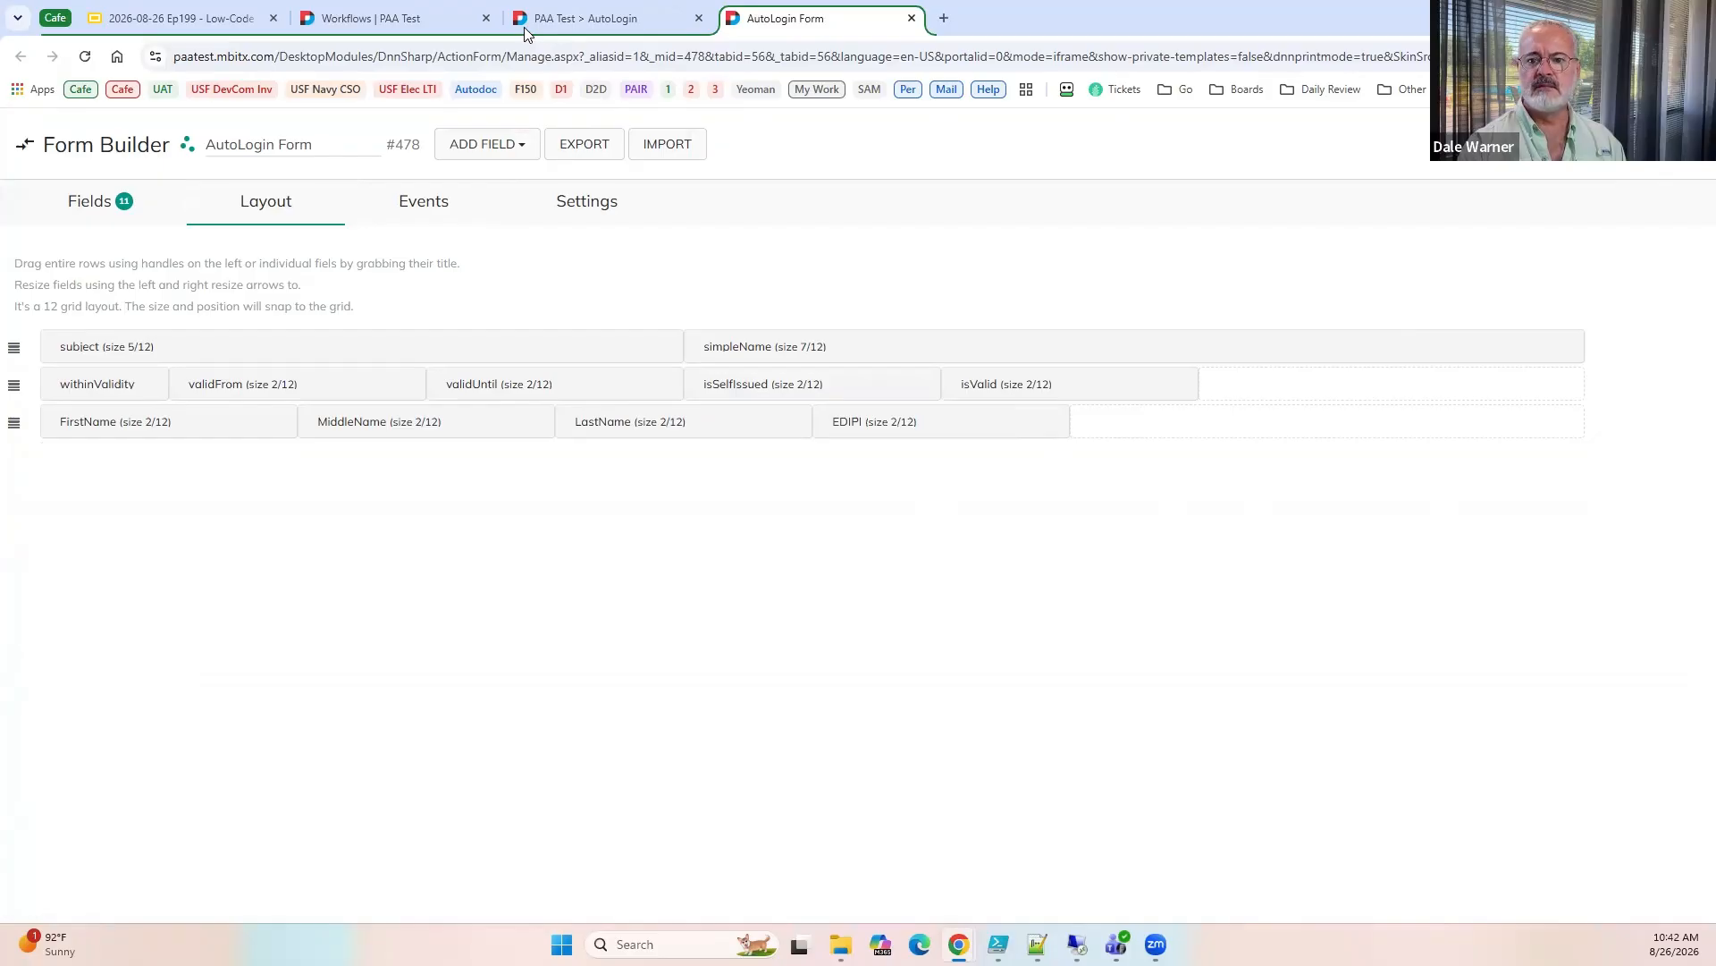
click(586, 19)
click(86, 57)
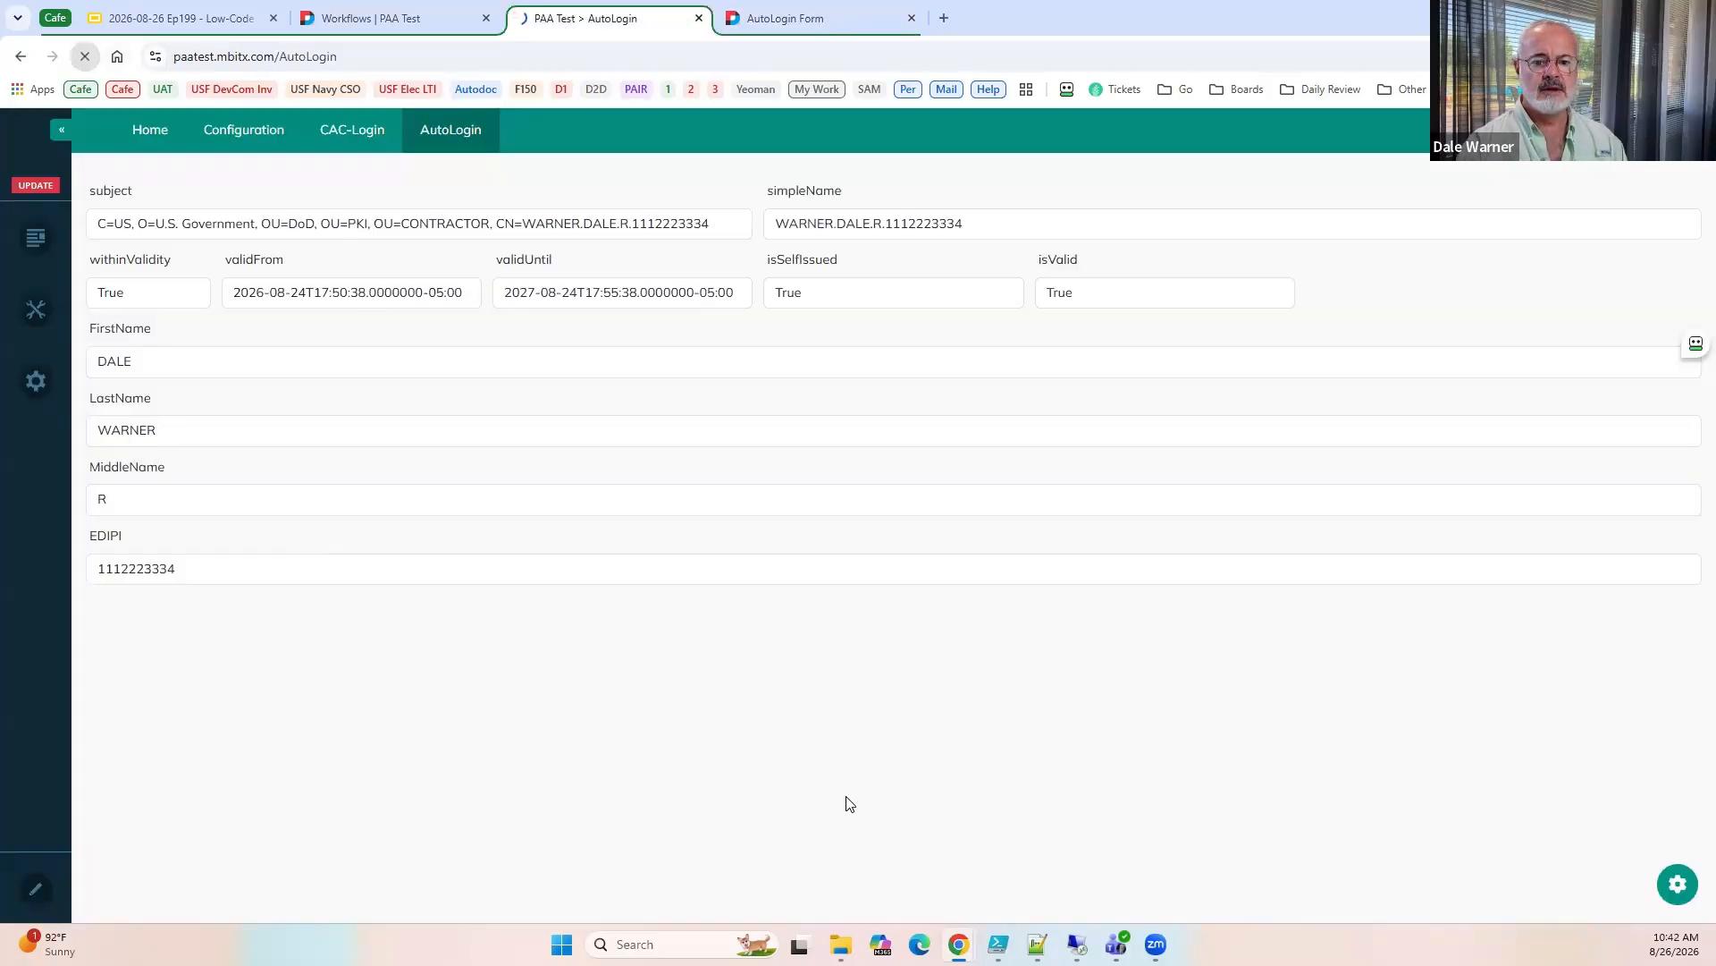
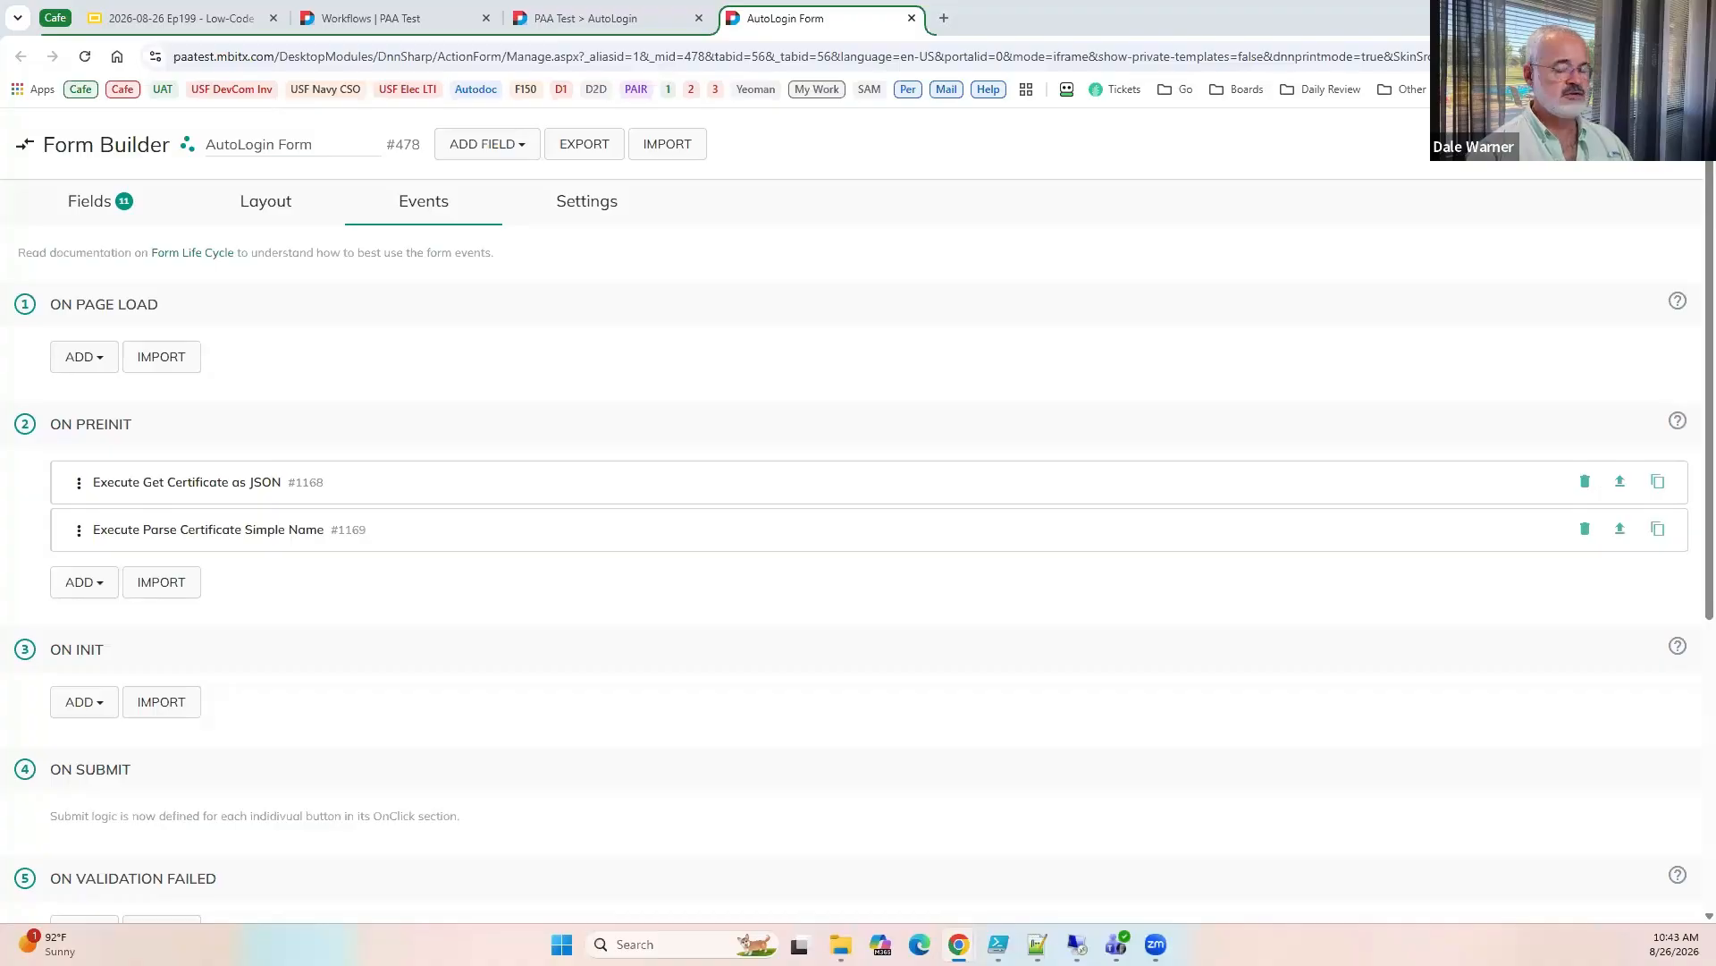
Review the parsed name and EDIPI fields on the AutoLogin page, and open the site's SQL Console.
click(581, 19)
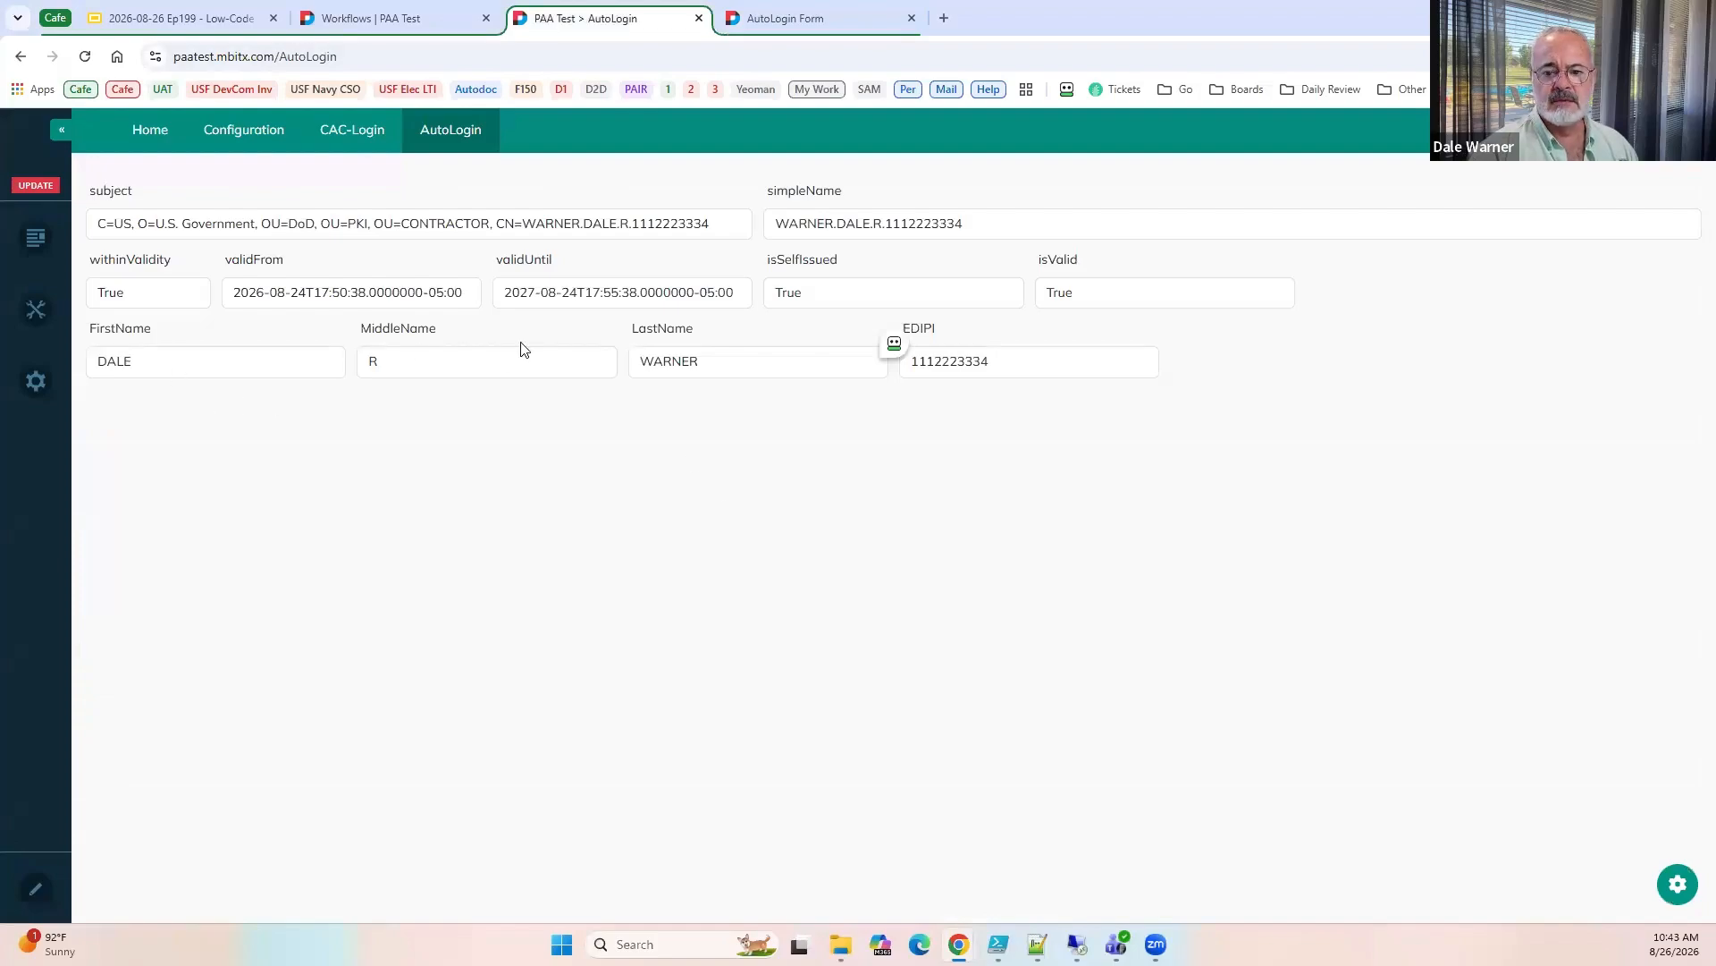
key(Tab)
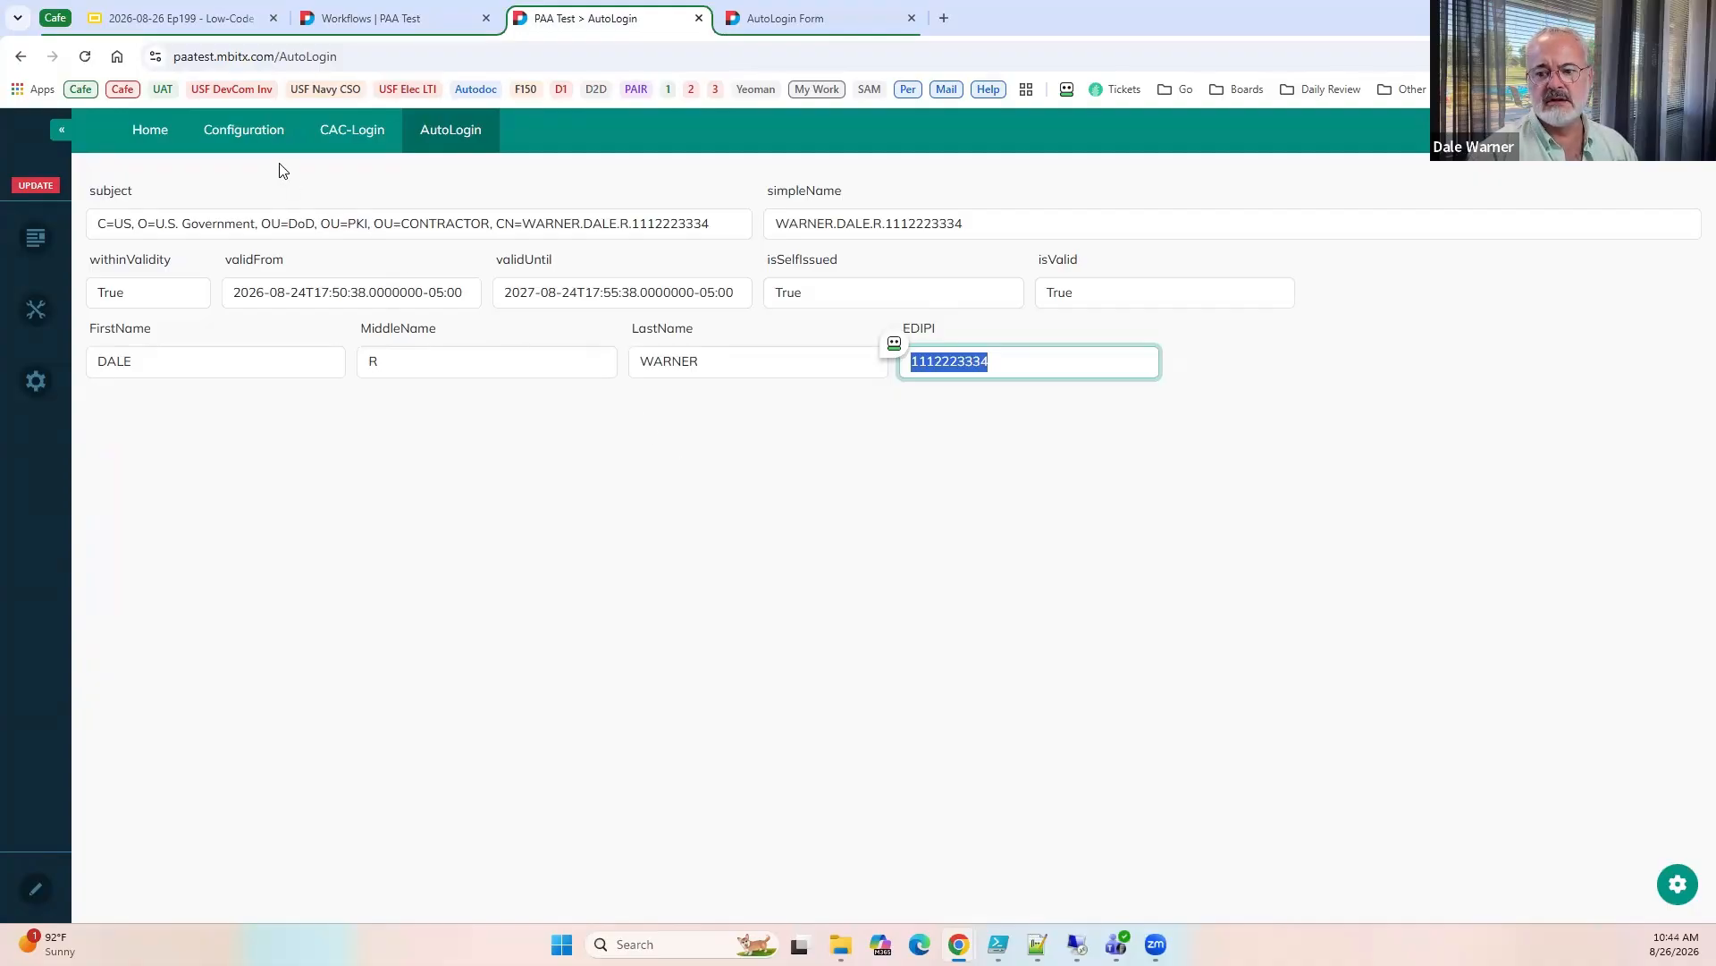
click(353, 19)
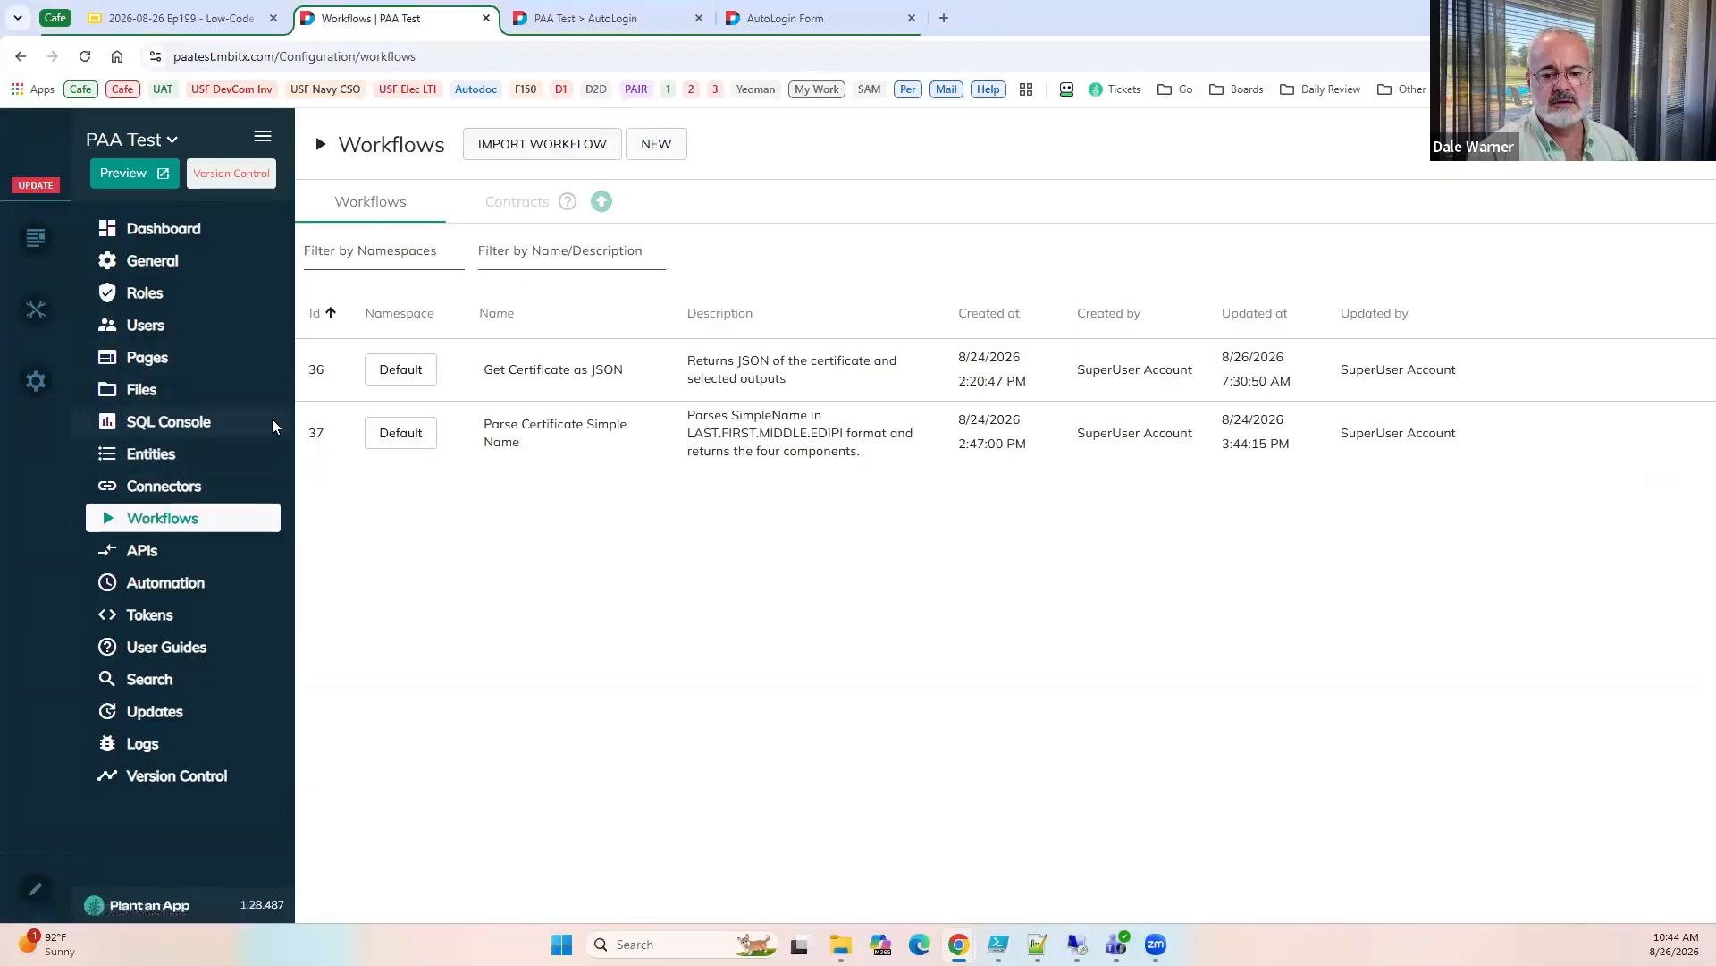
click(145, 422)
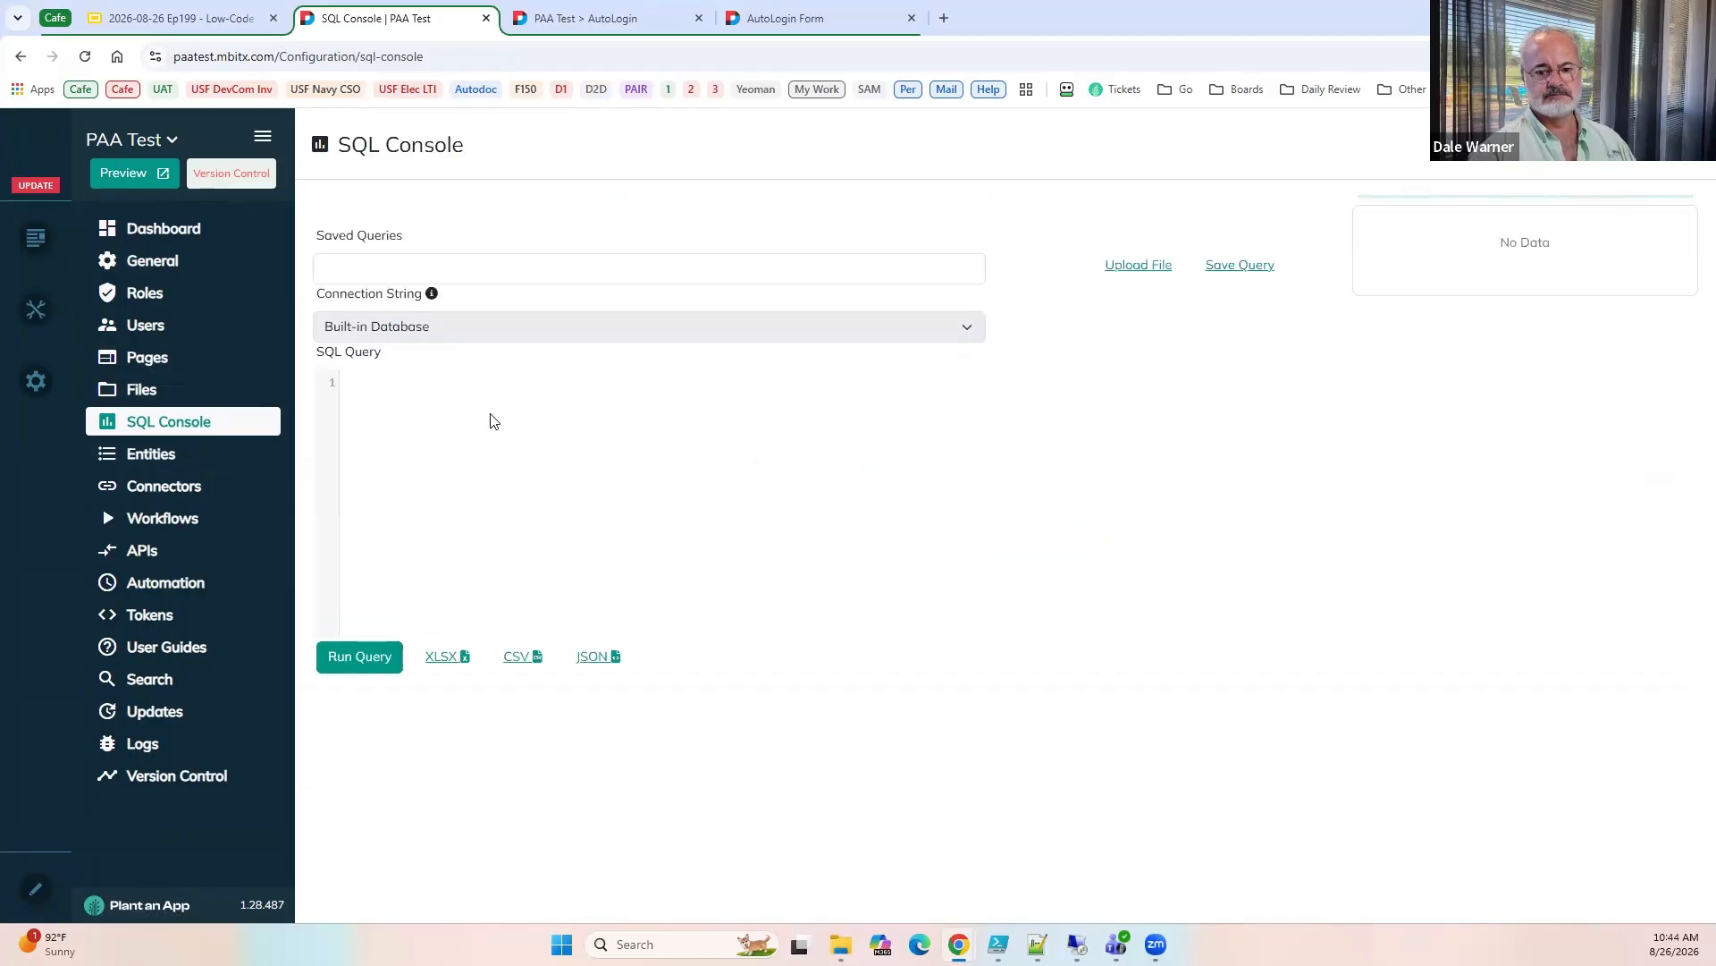
Query userid, username, firstname and lastname from the users table in the SQL Console and review the returned rows.
click(491, 421)
text(select * from users)
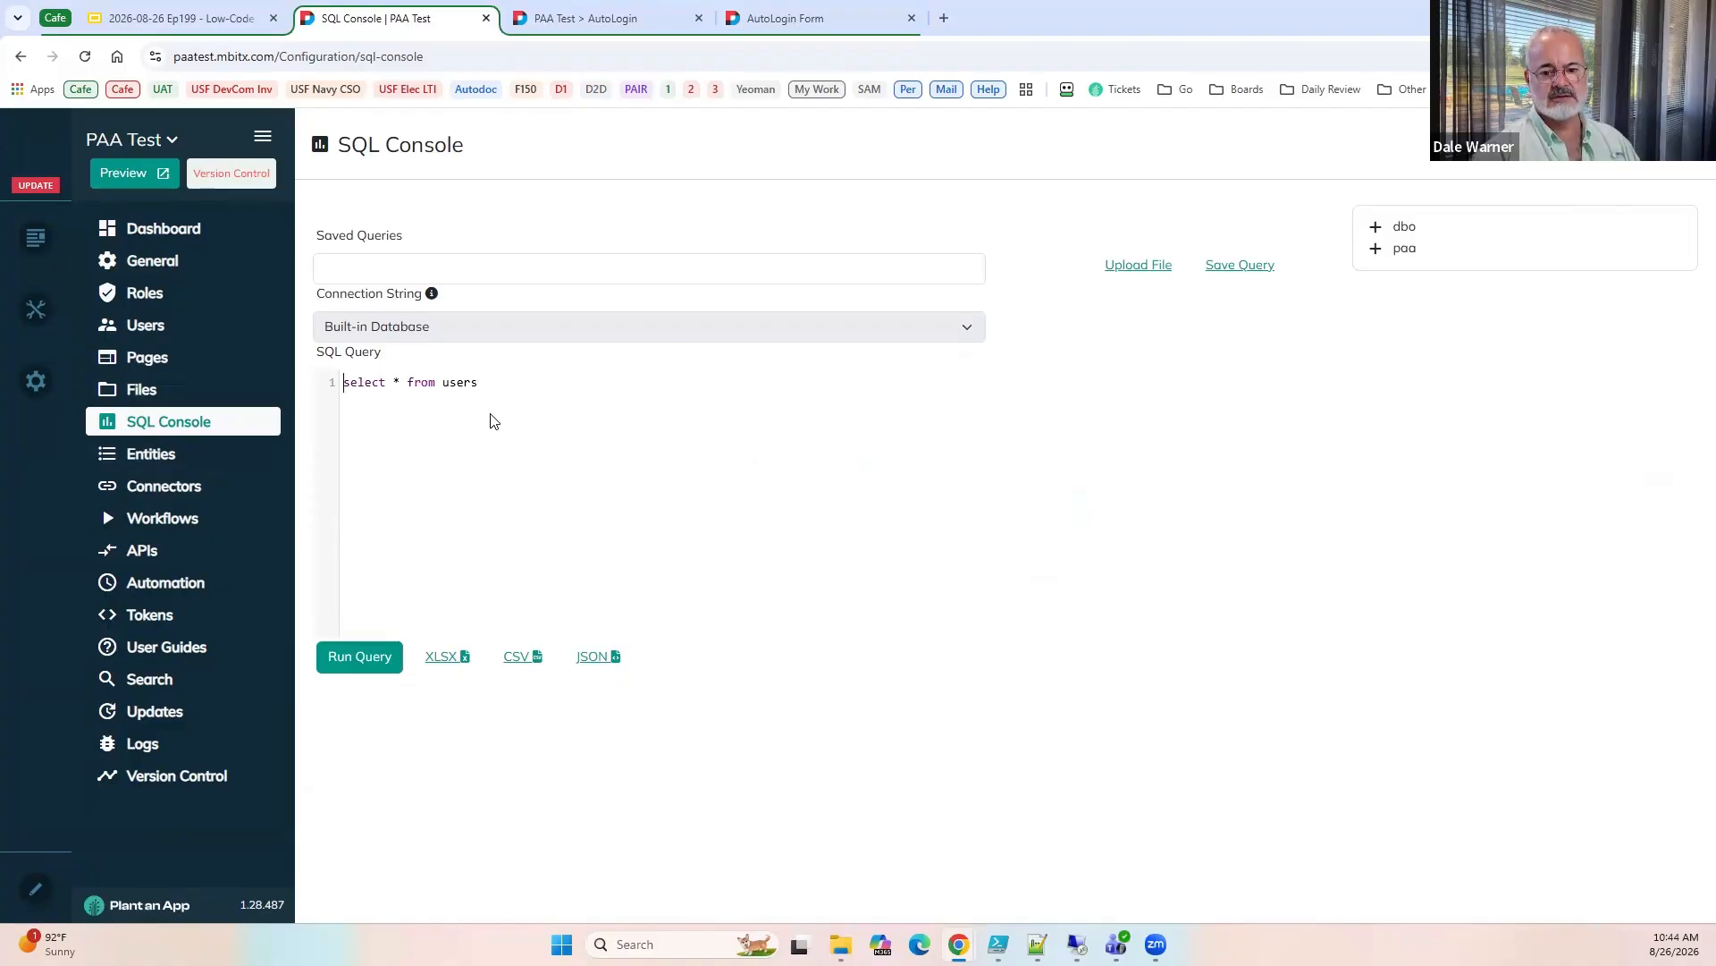
key(Delete)
key(Delete)
text(userid,)
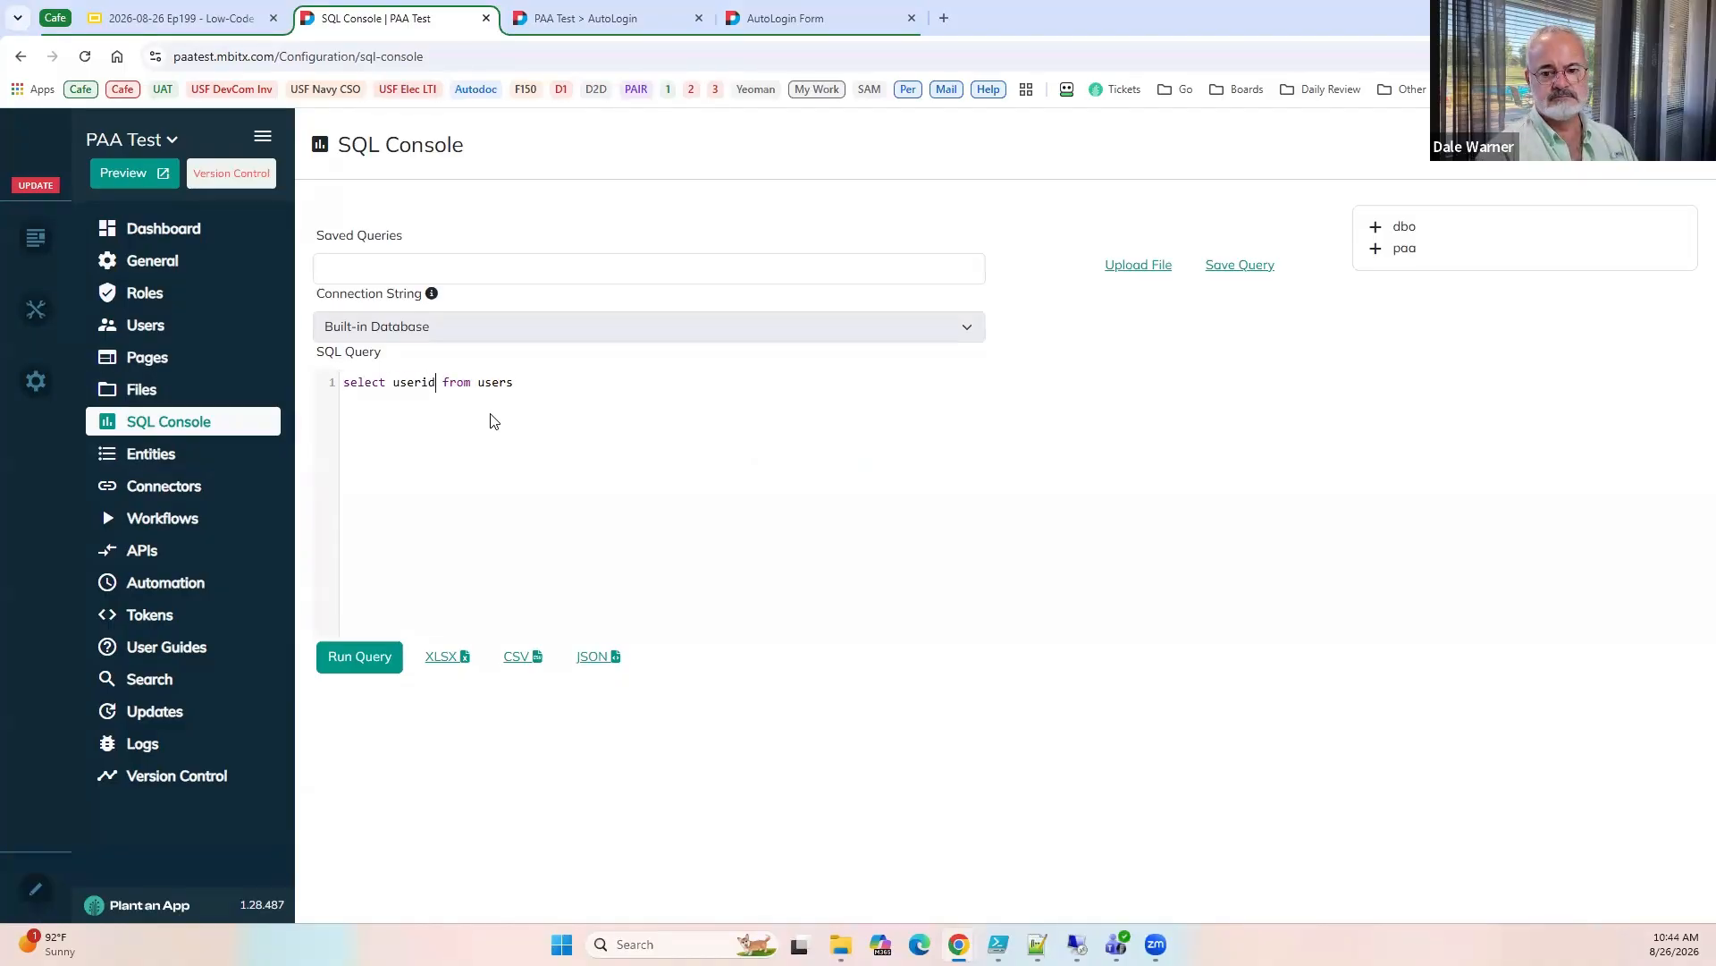
text( username, )
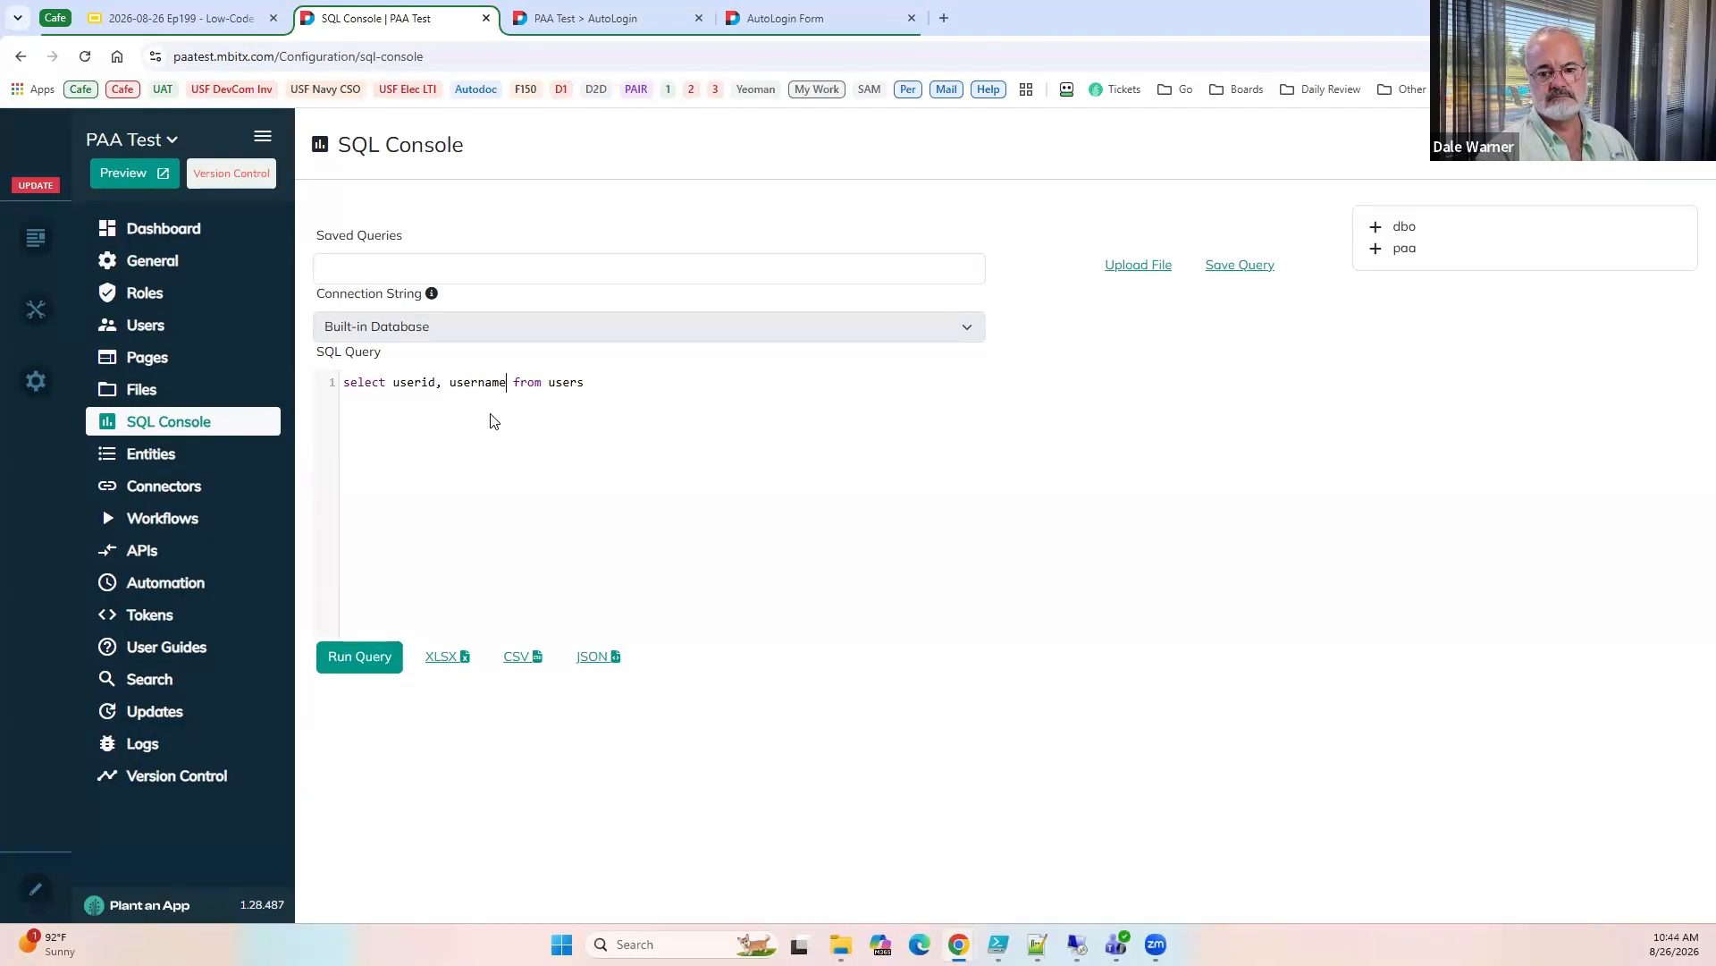
text(firstname, lastn)
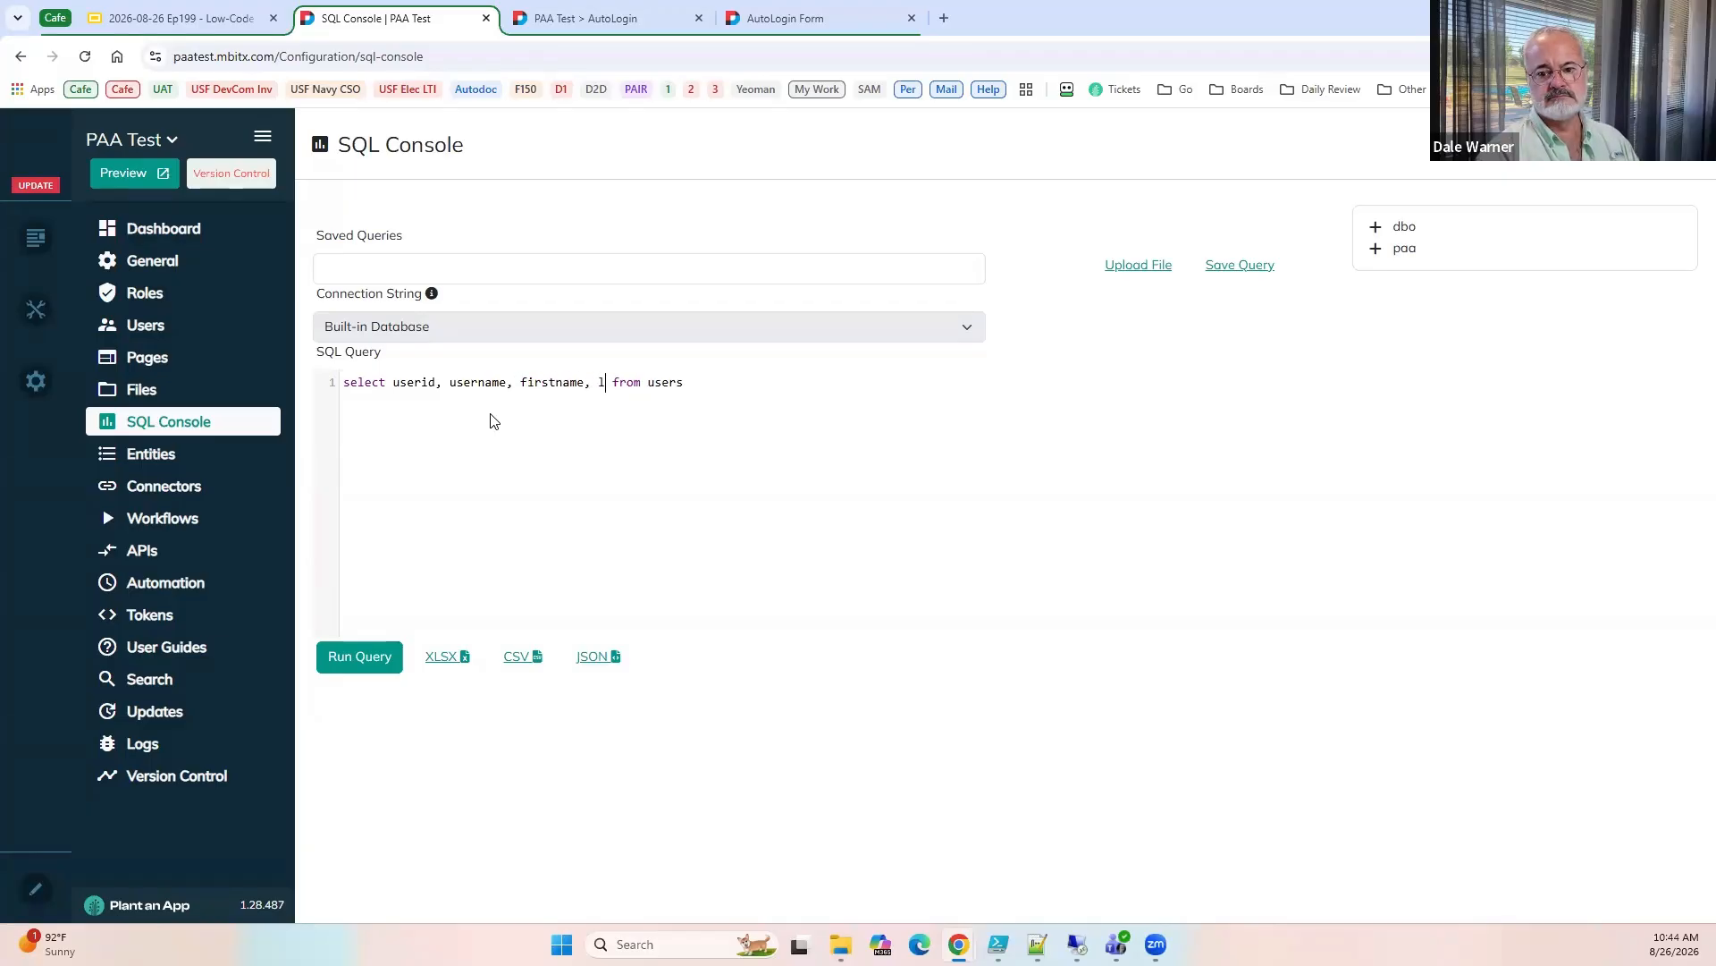
text(ame)
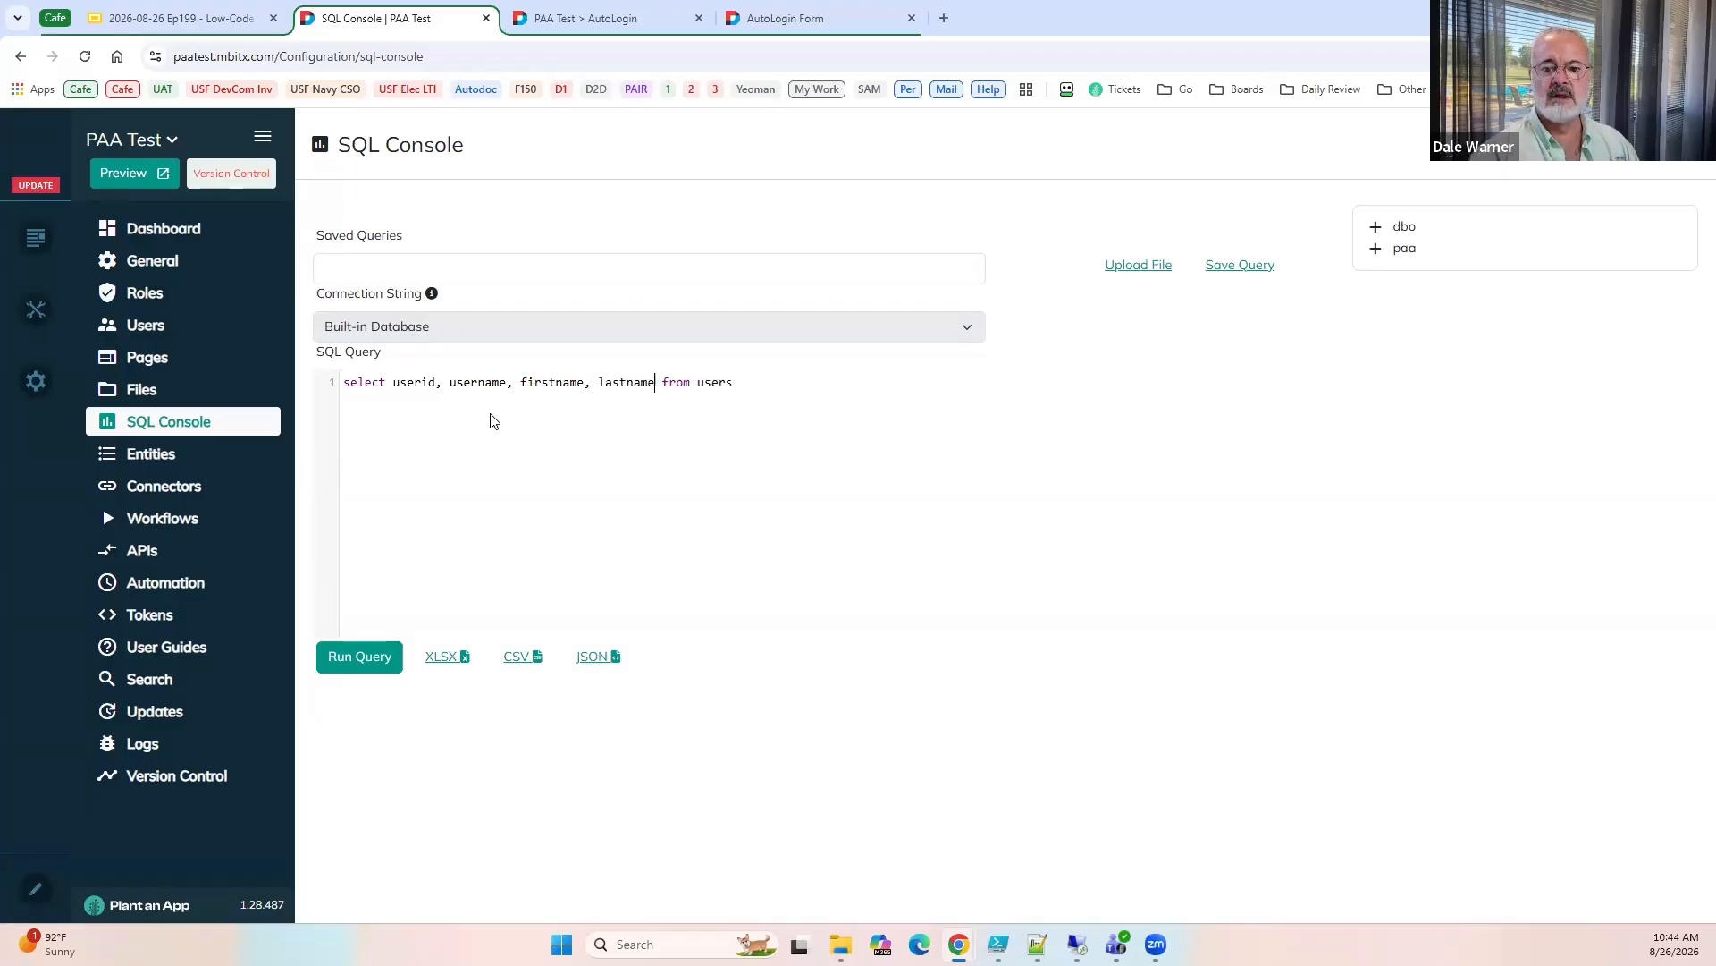
click(362, 658)
scroll(620, 712, down, 2)
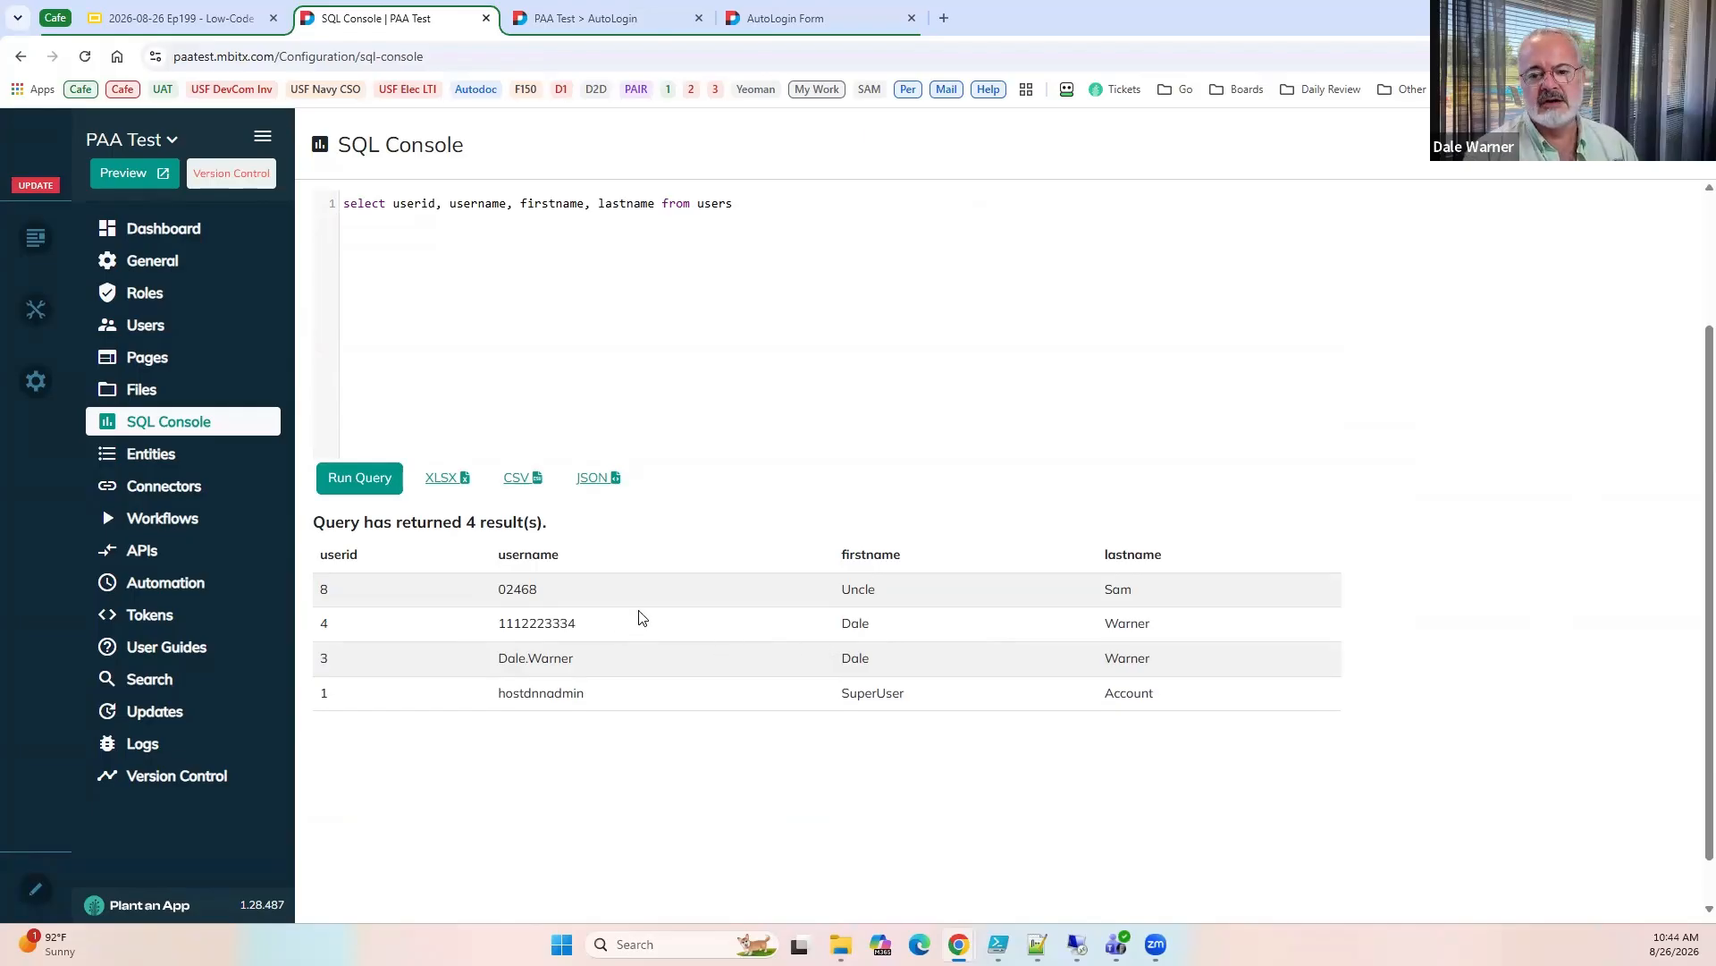
scroll(641, 619, up, 2)
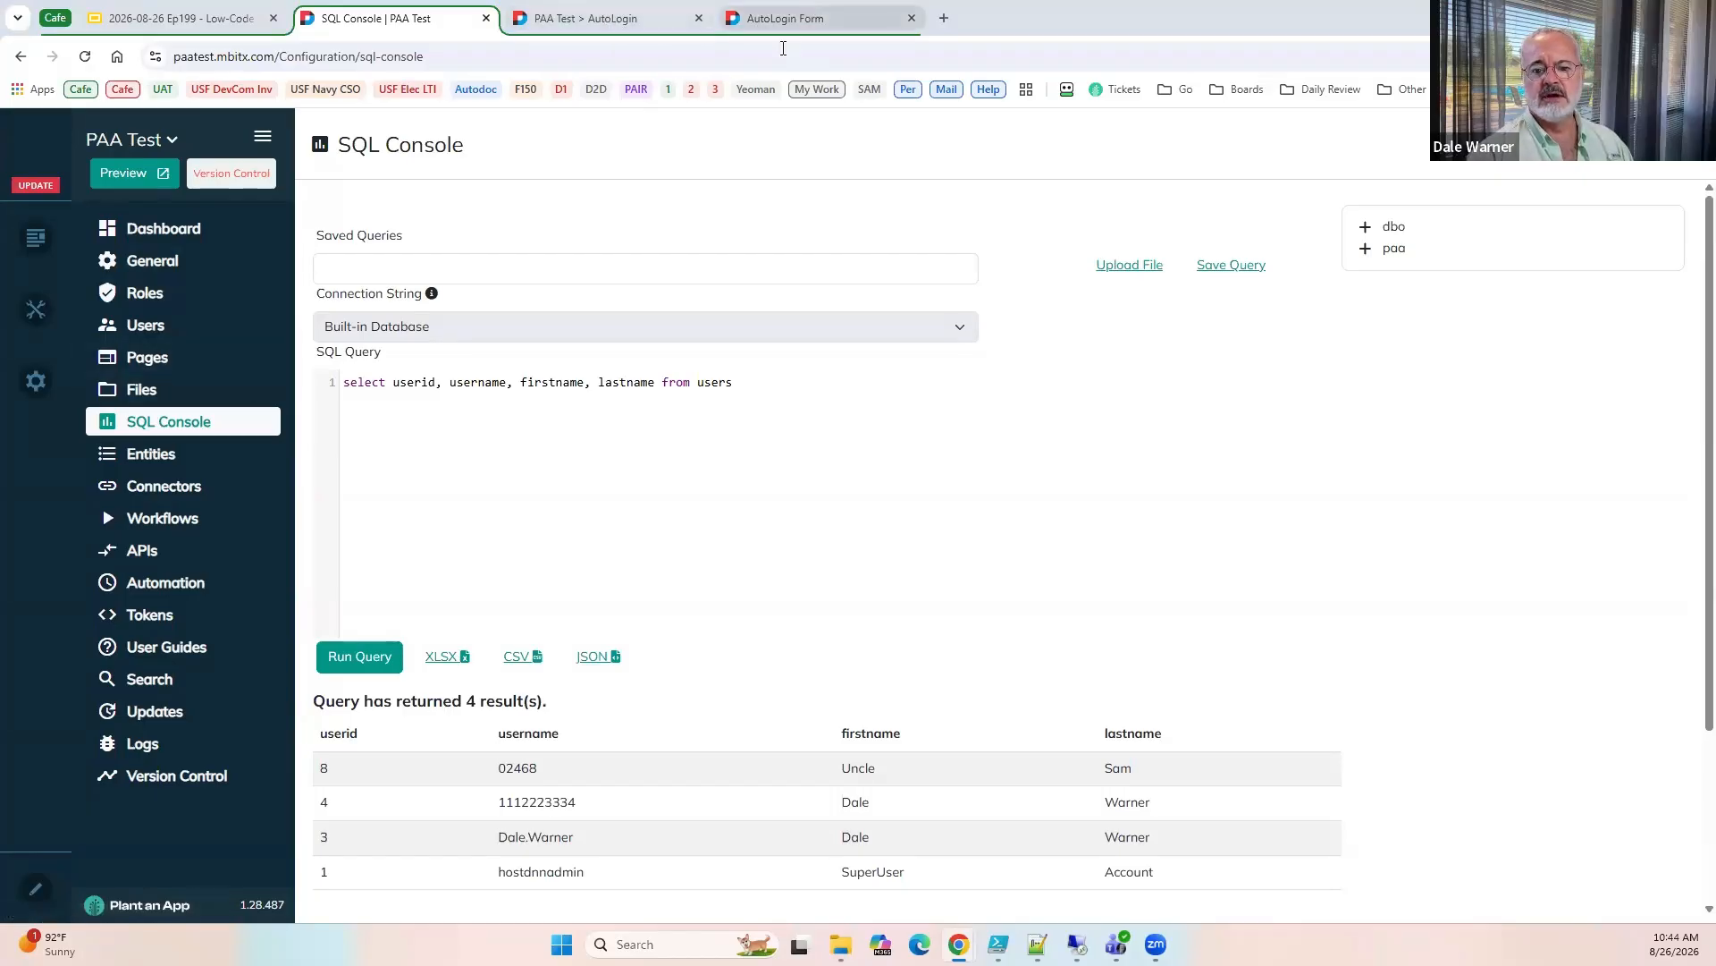
click(784, 18)
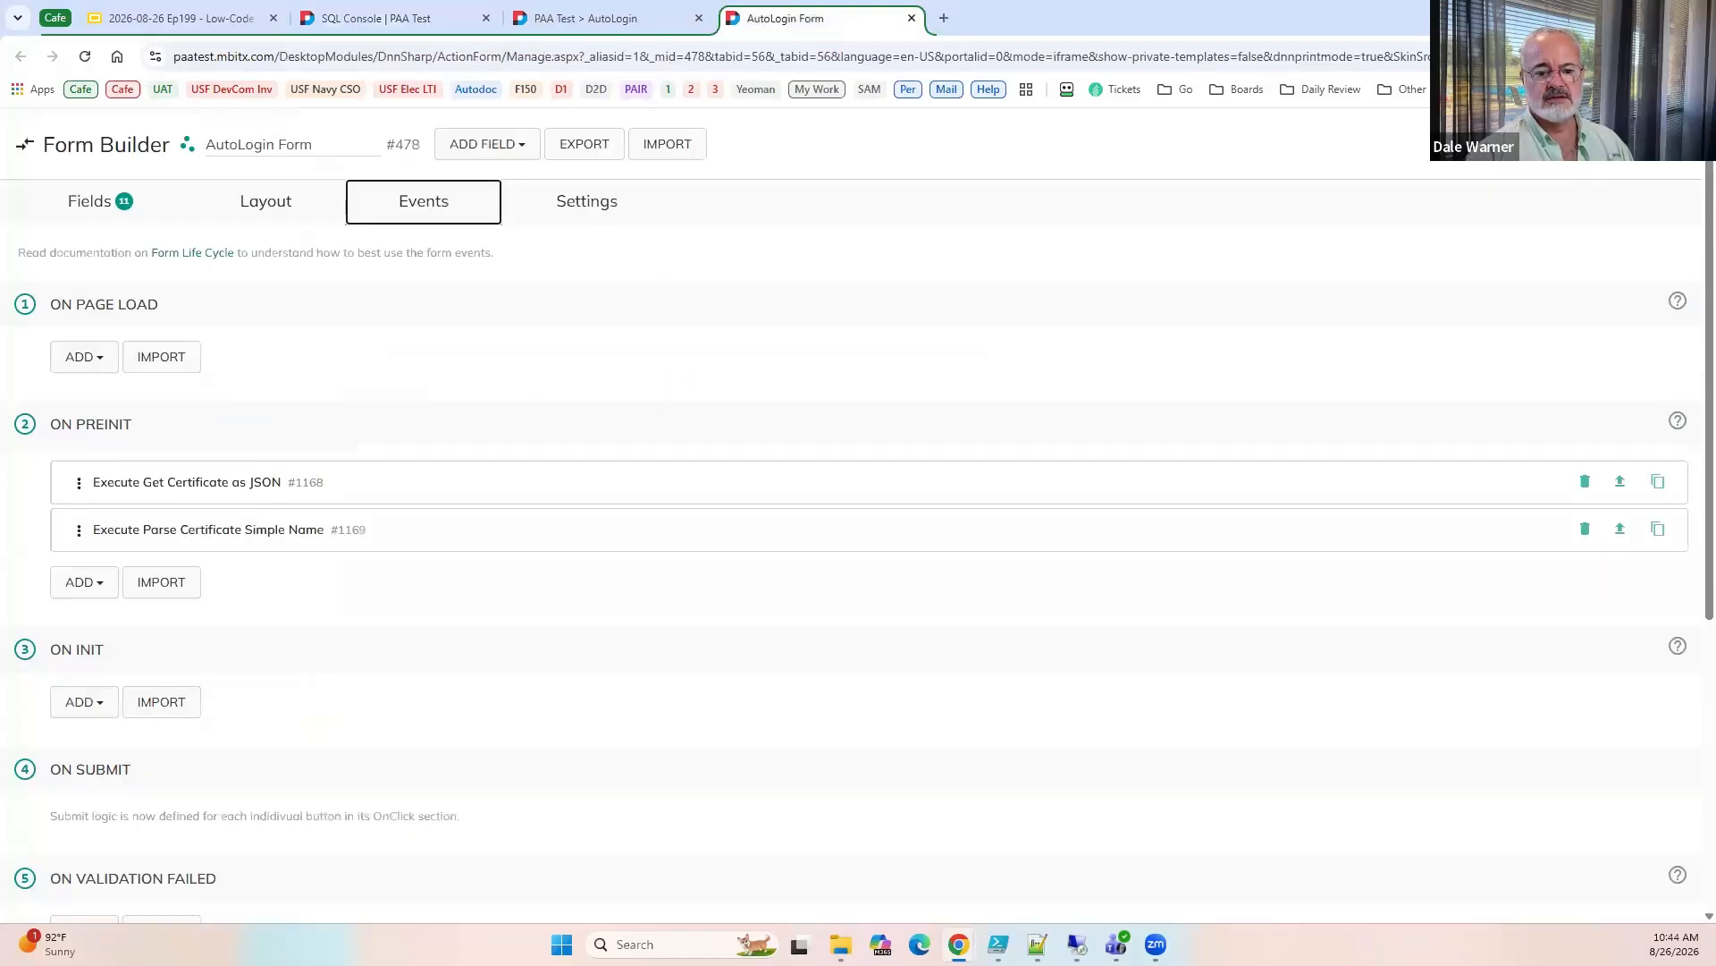
click(80, 586)
text(run)
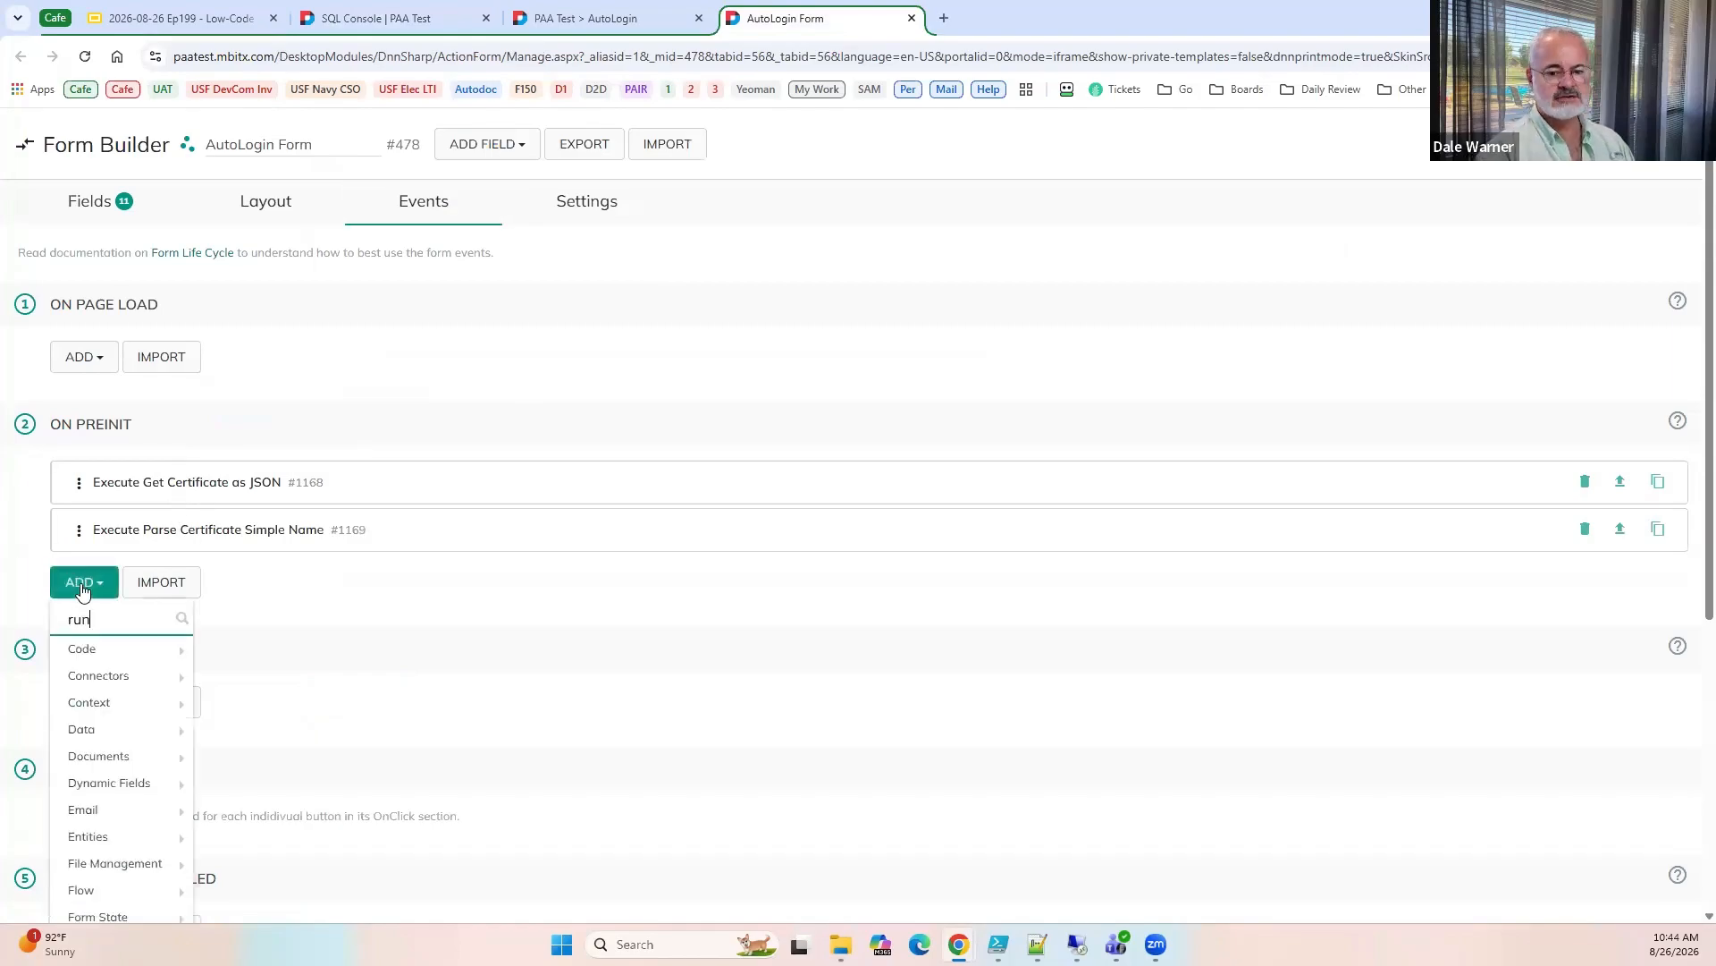
text( s)
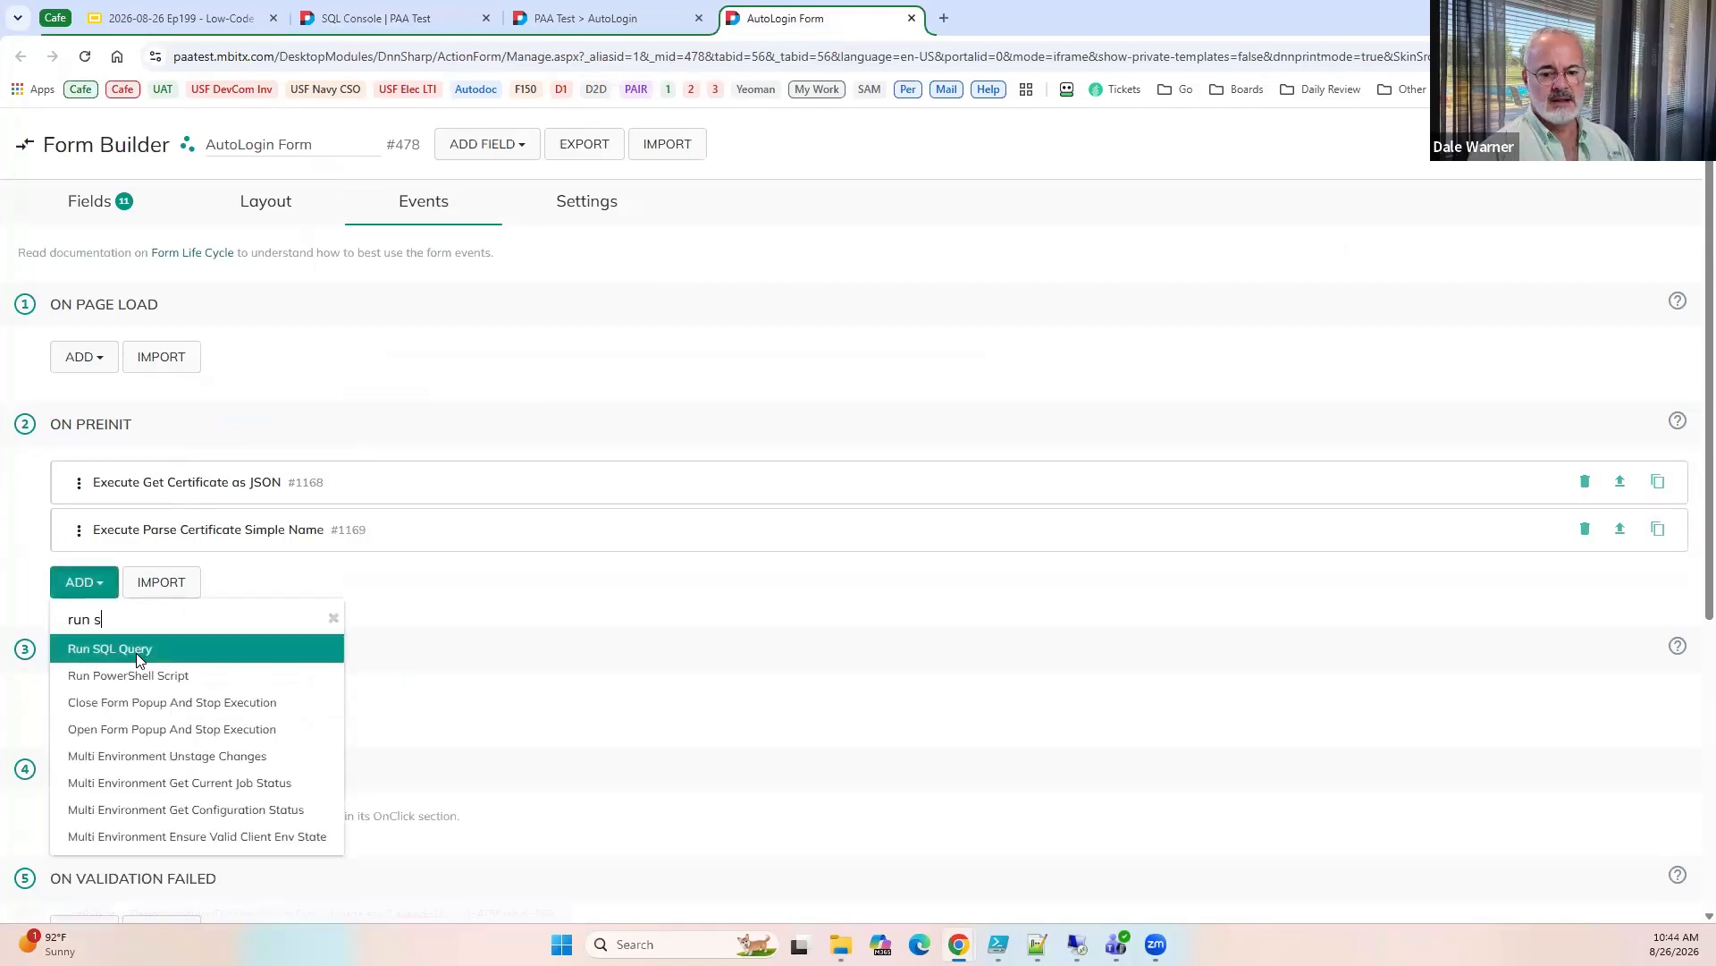
click(139, 660)
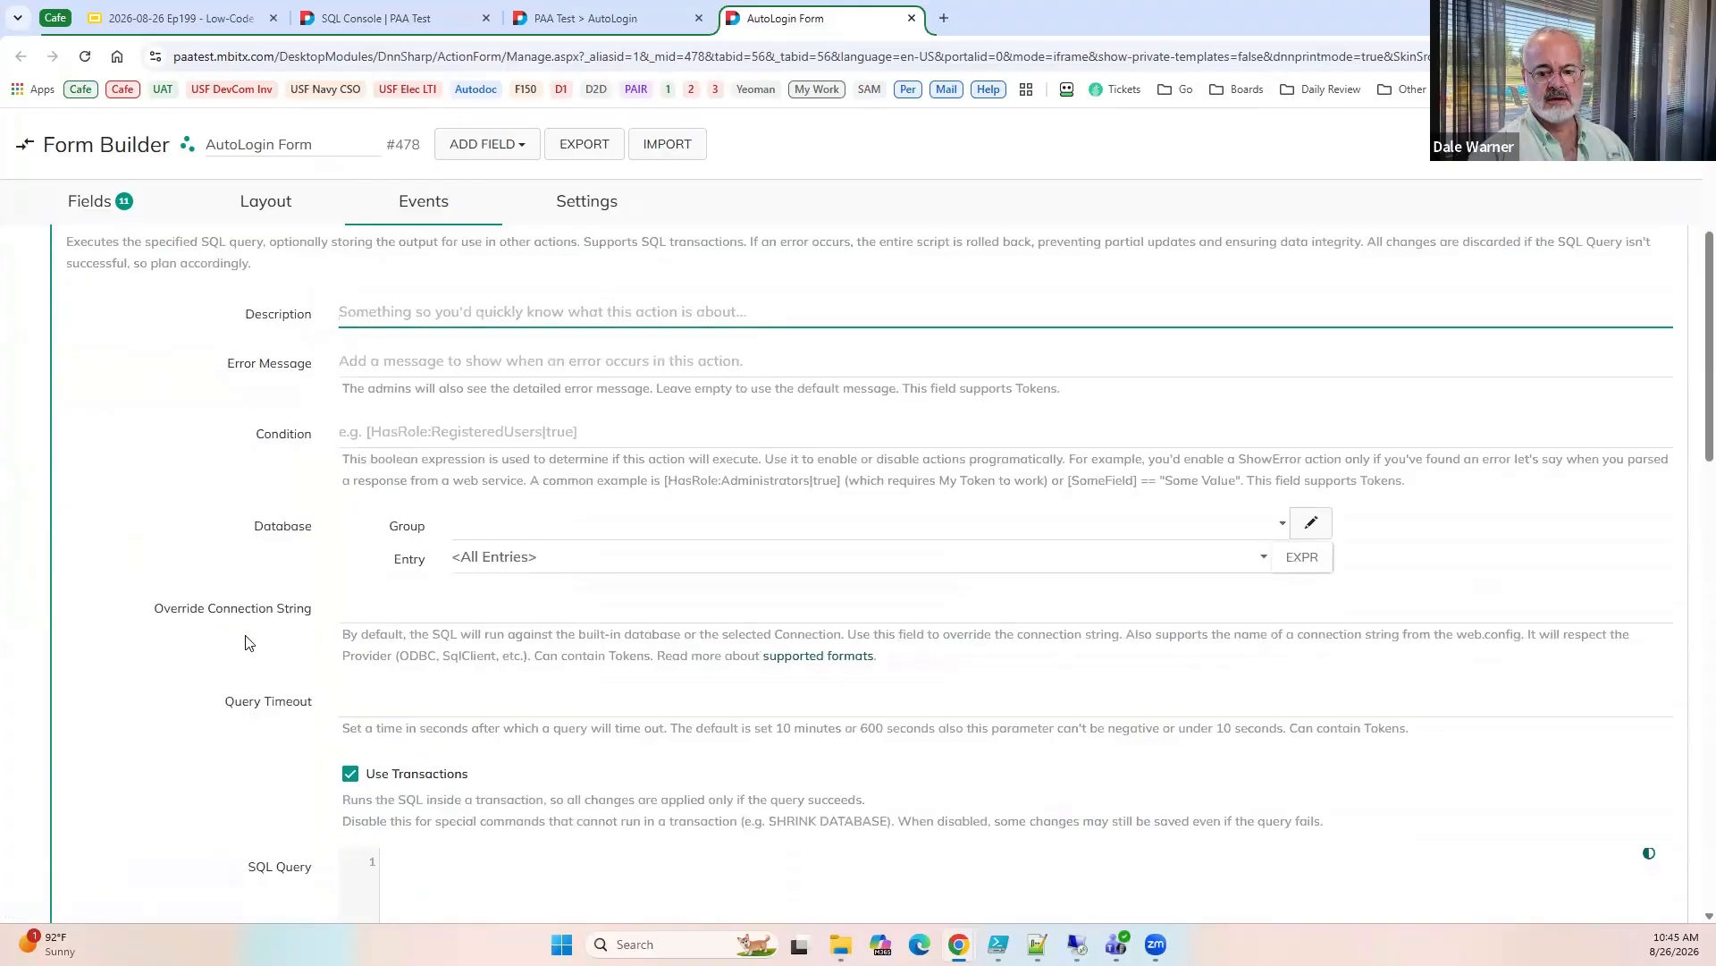
scroll(248, 642, down, 4)
click(559, 555)
text(select userid from users where username = @username)
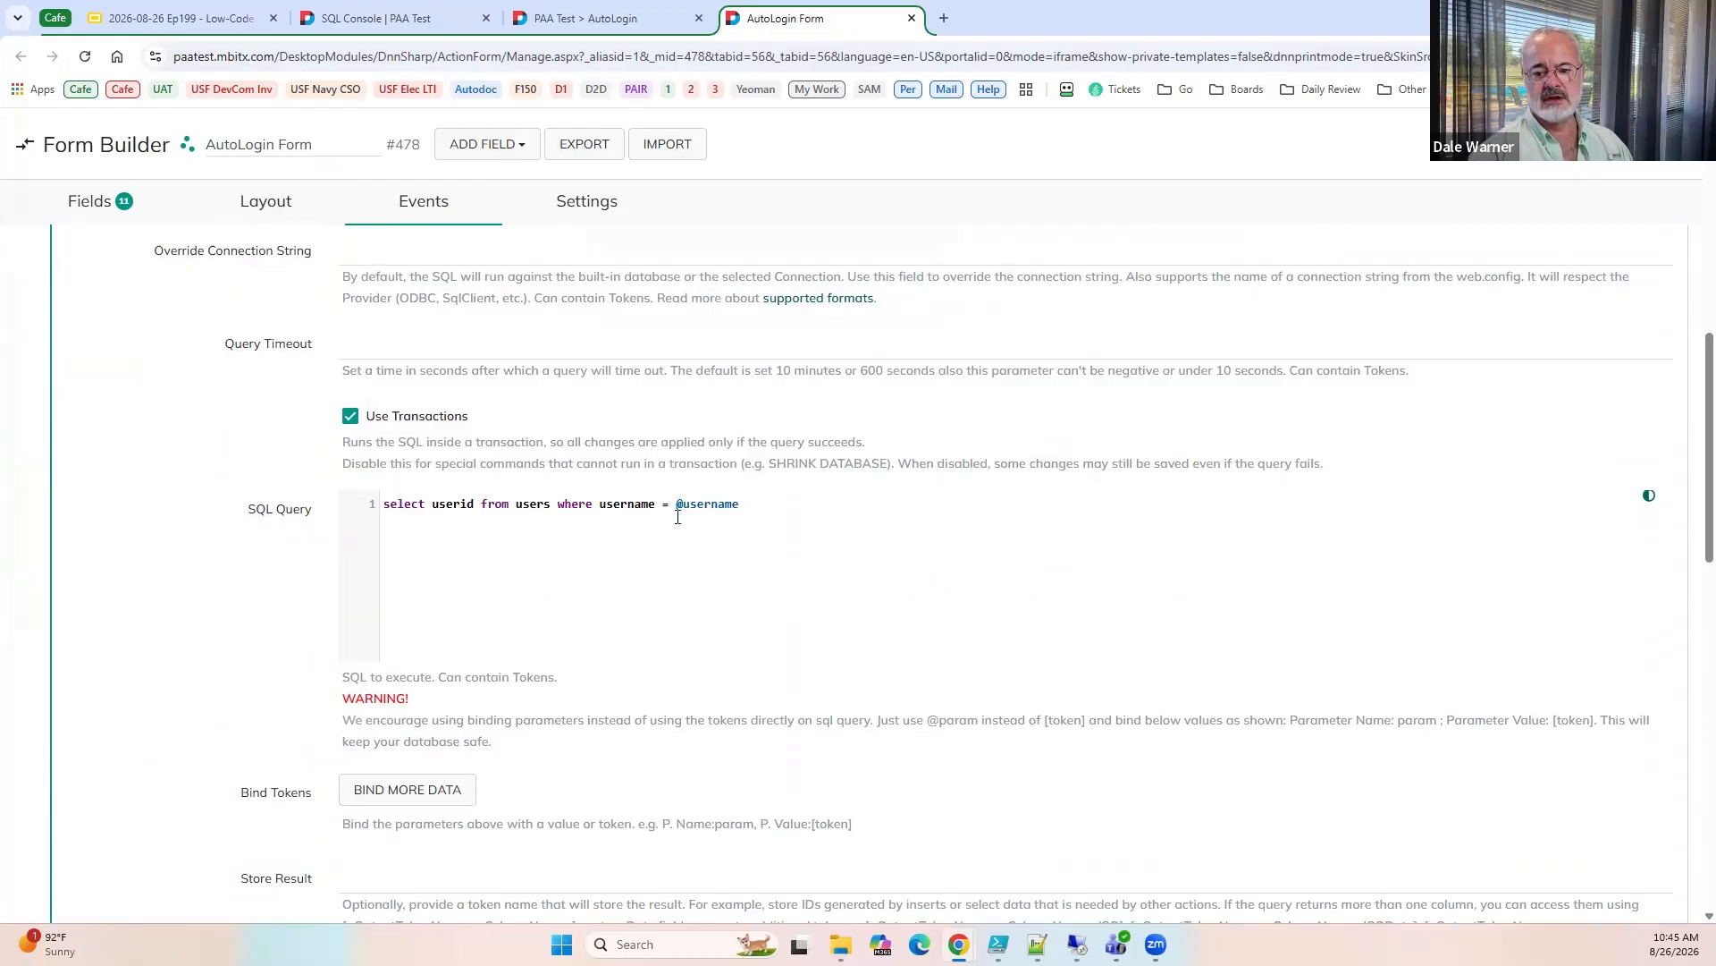
Bind the query's username parameter to the [EDIPI] token.
double_click(721, 506)
key(ctrl+c)
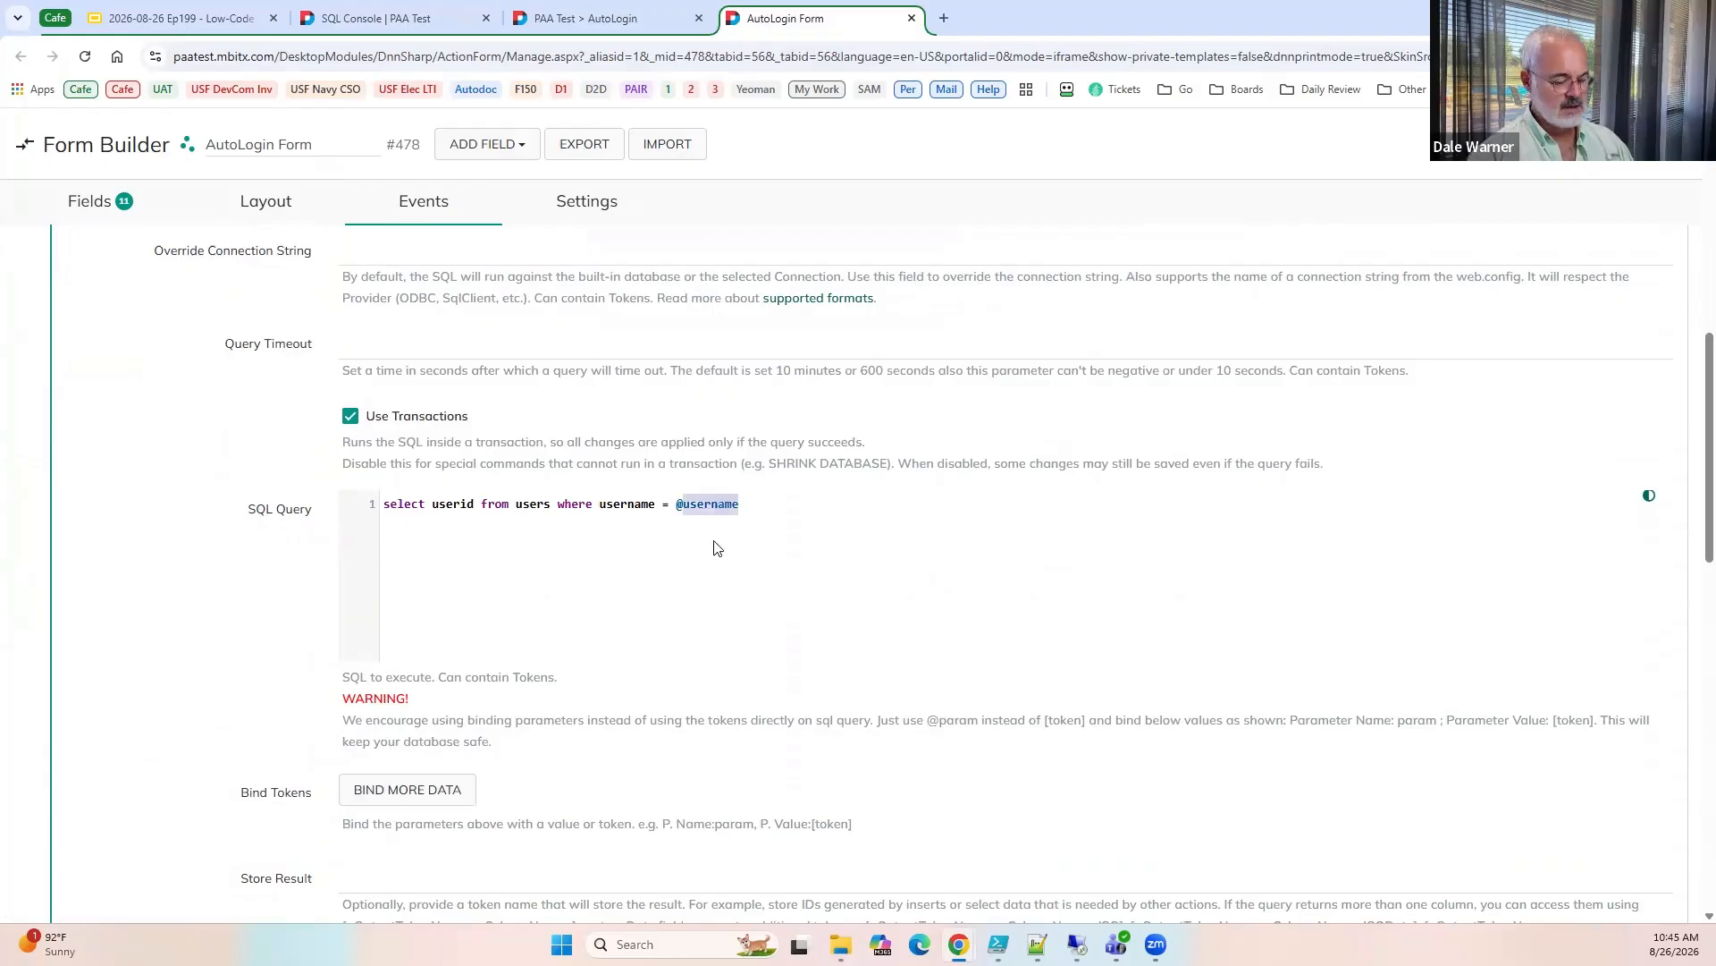
scroll(375, 706, down, 3)
click(380, 526)
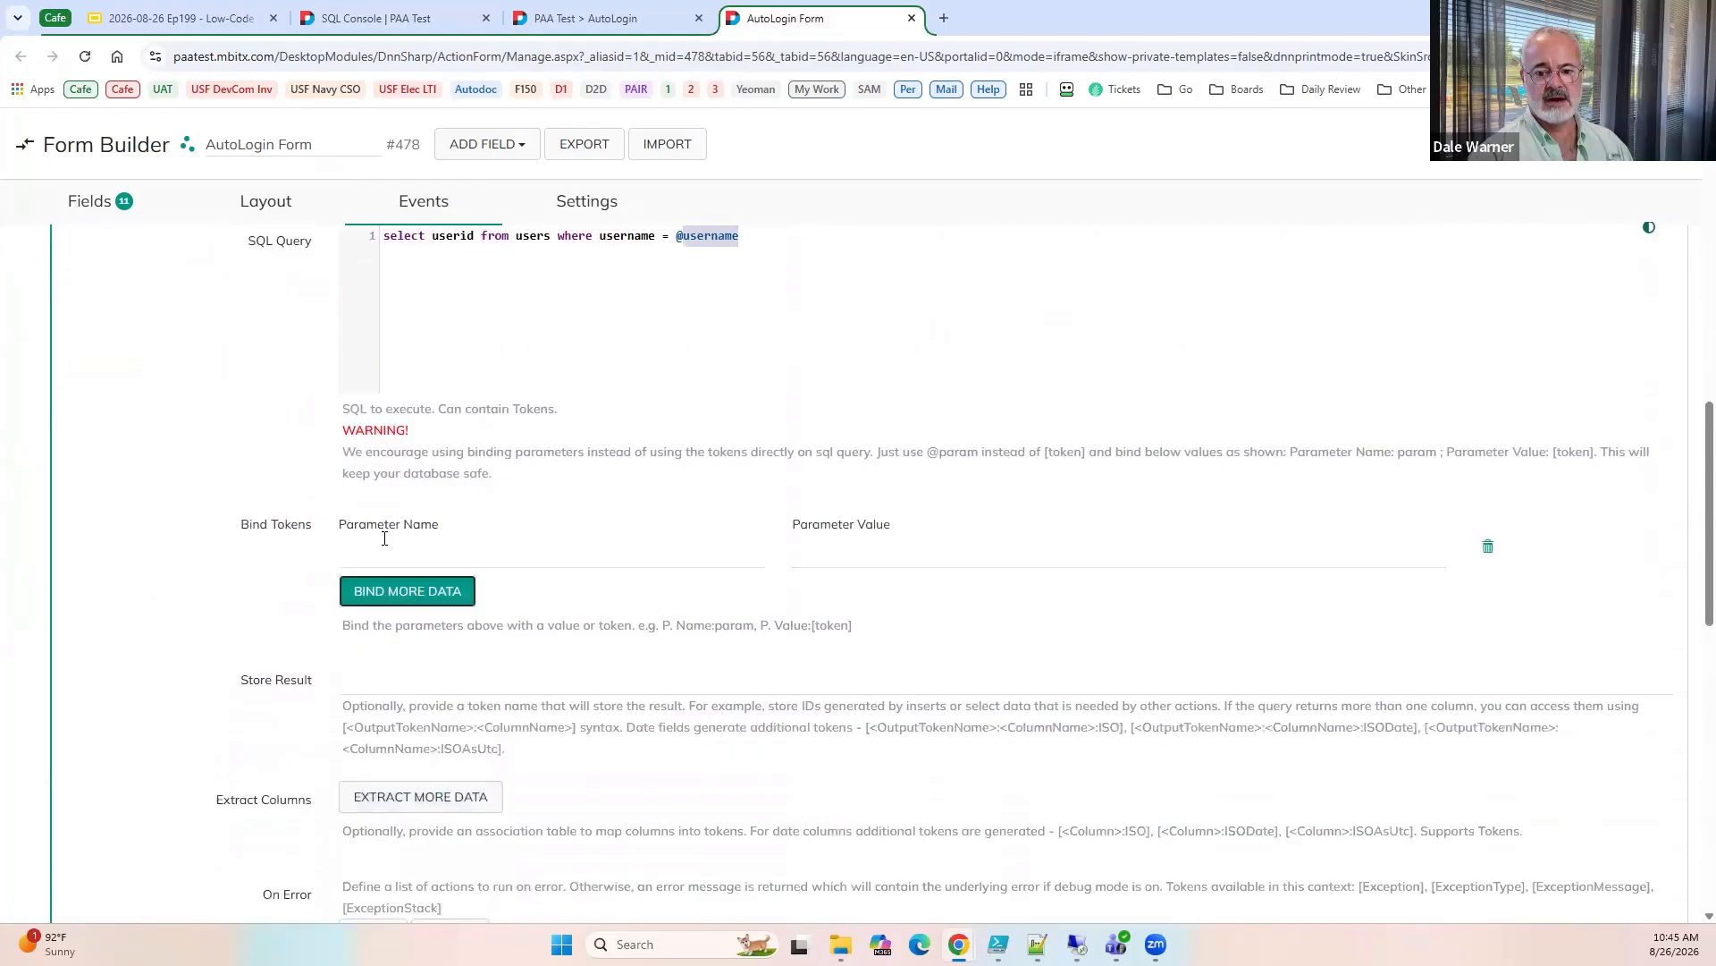
click(384, 538)
key(ctrl+v)
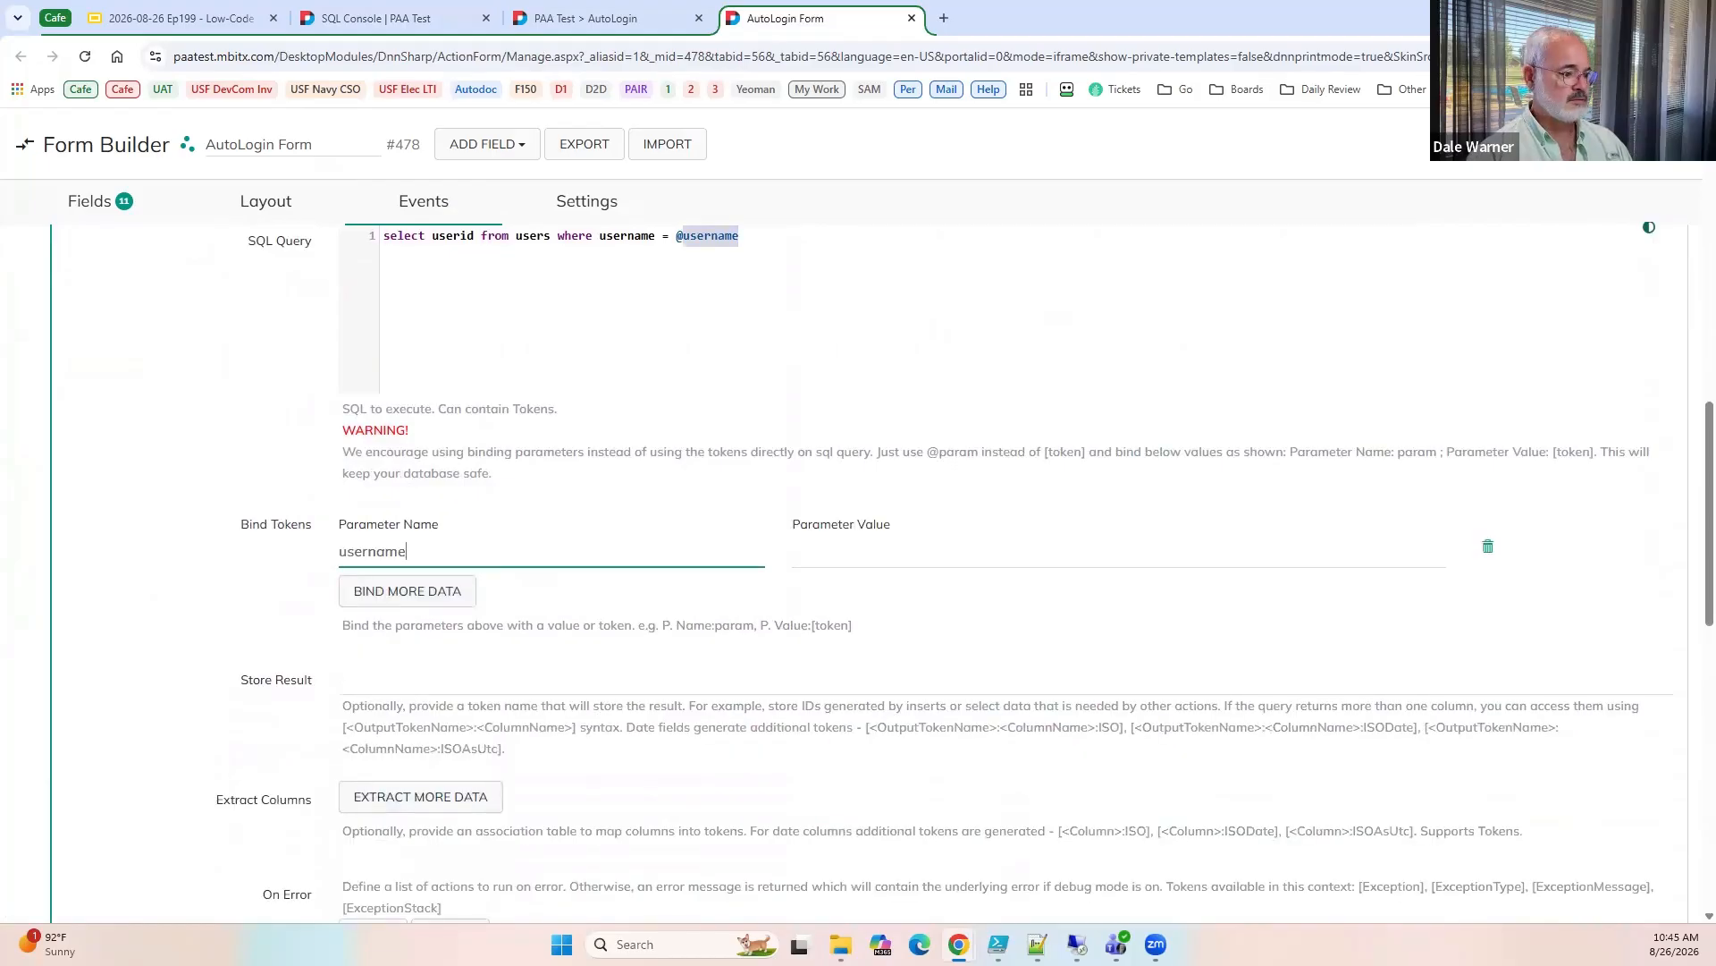
click(863, 560)
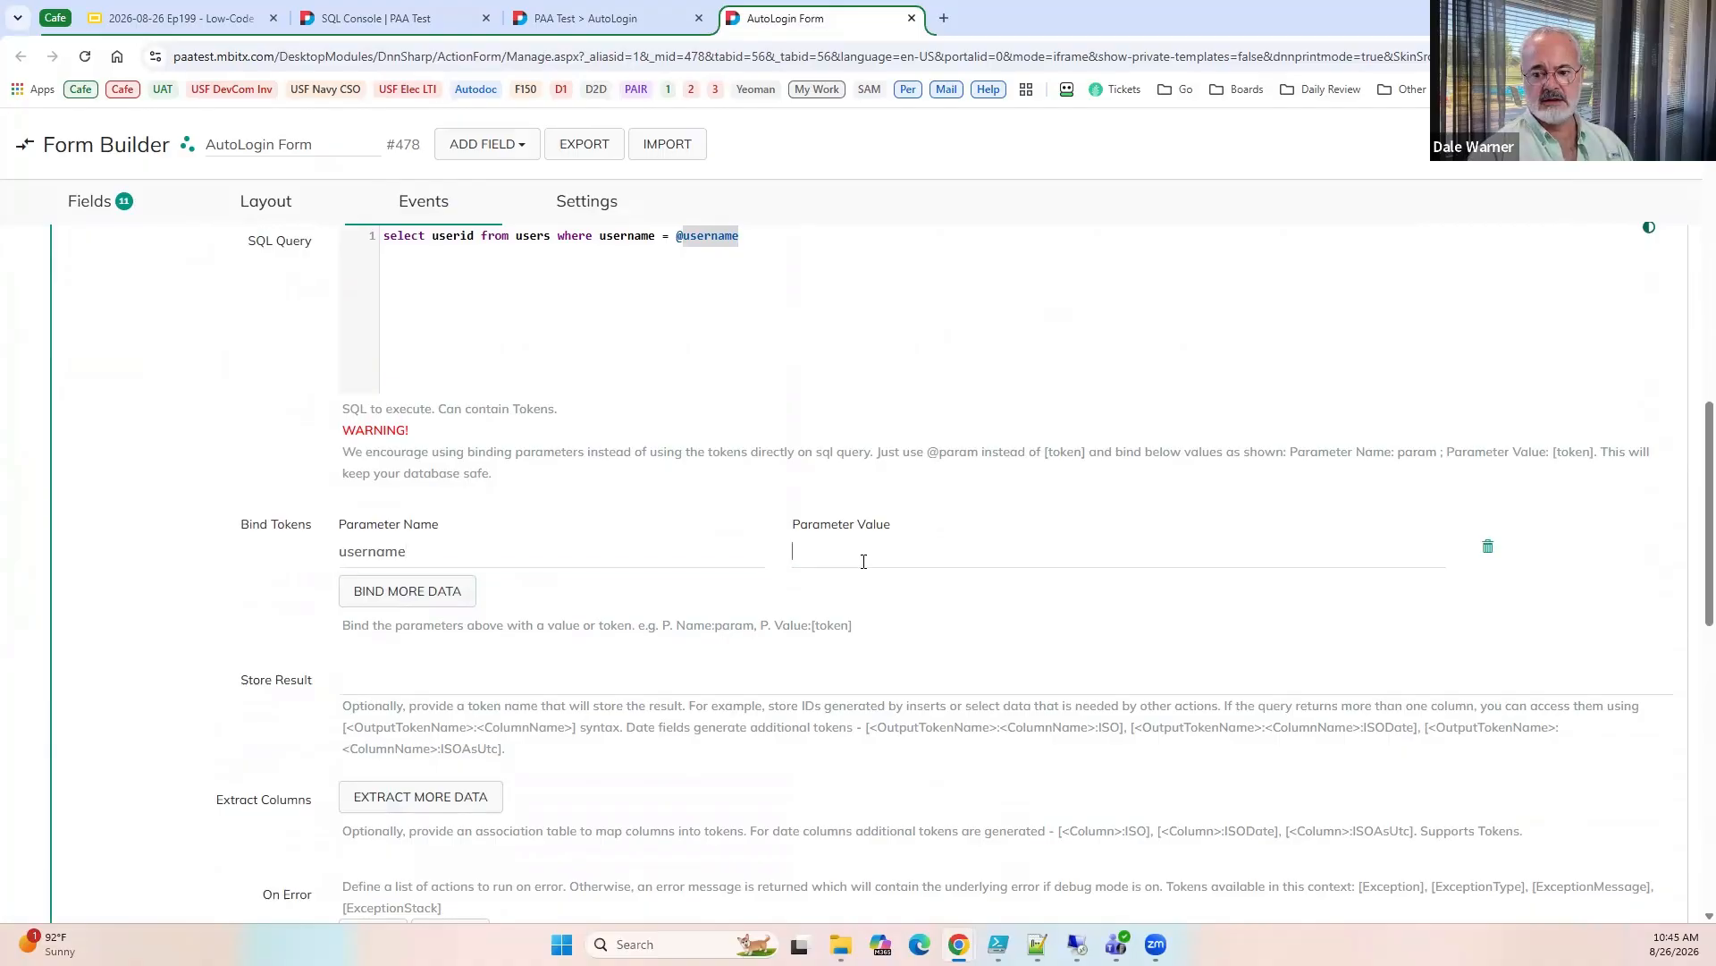
text([EDI)
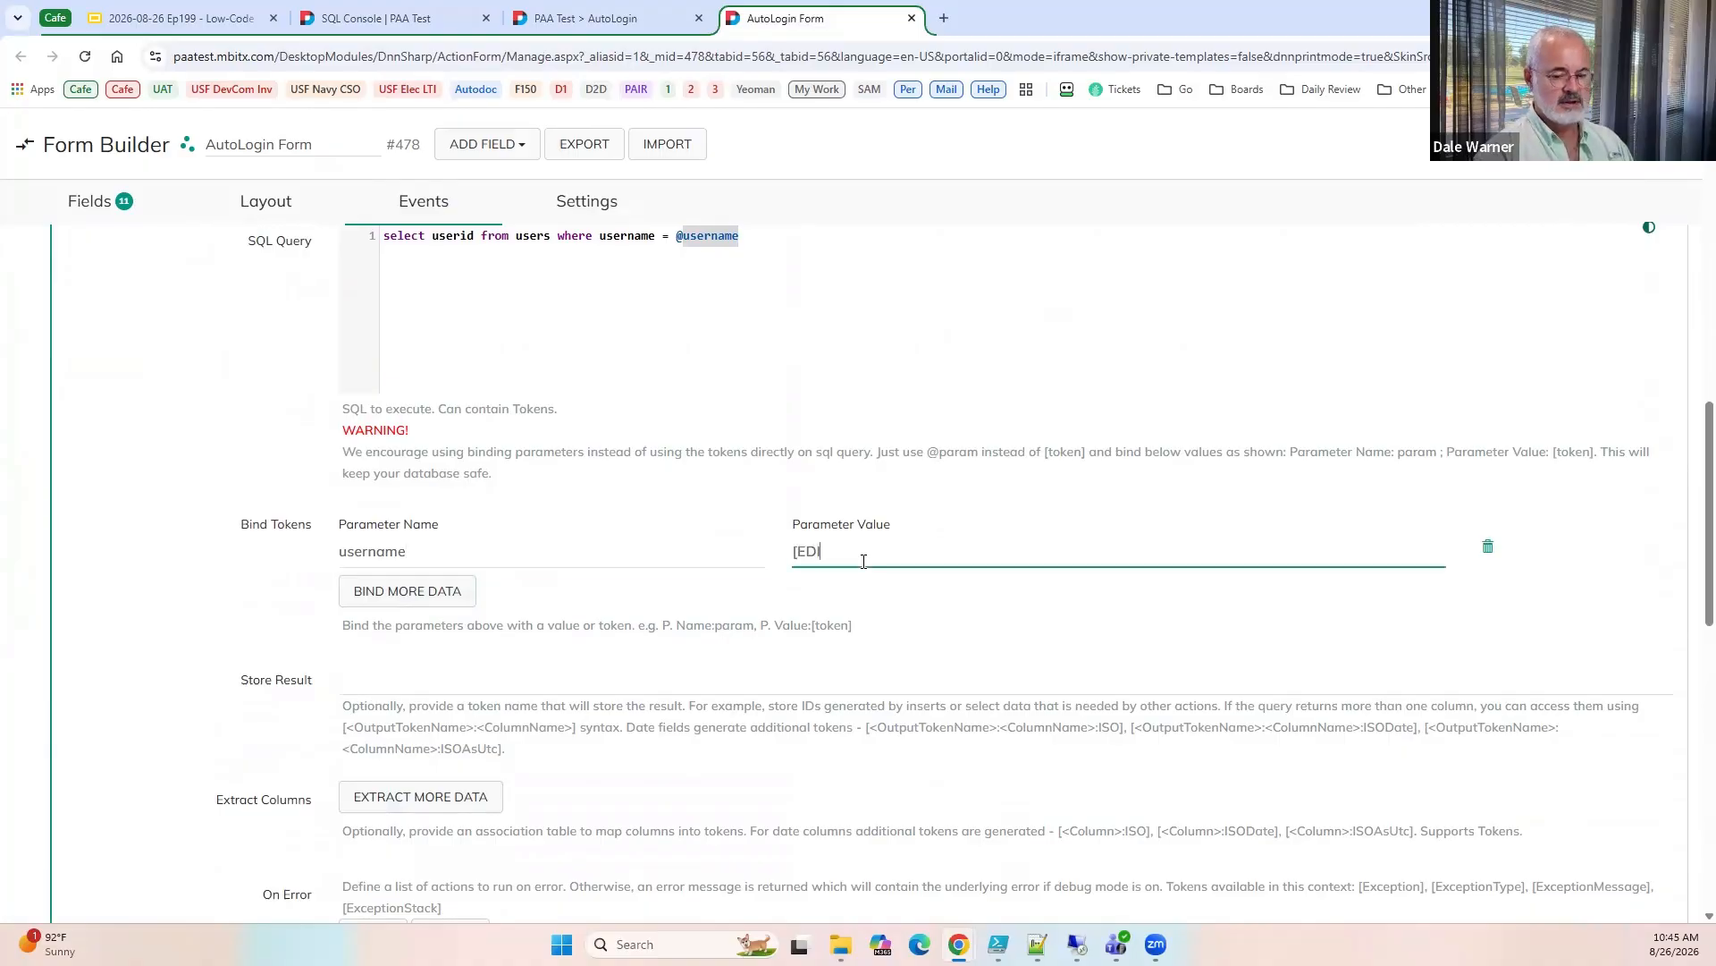
text(PI])
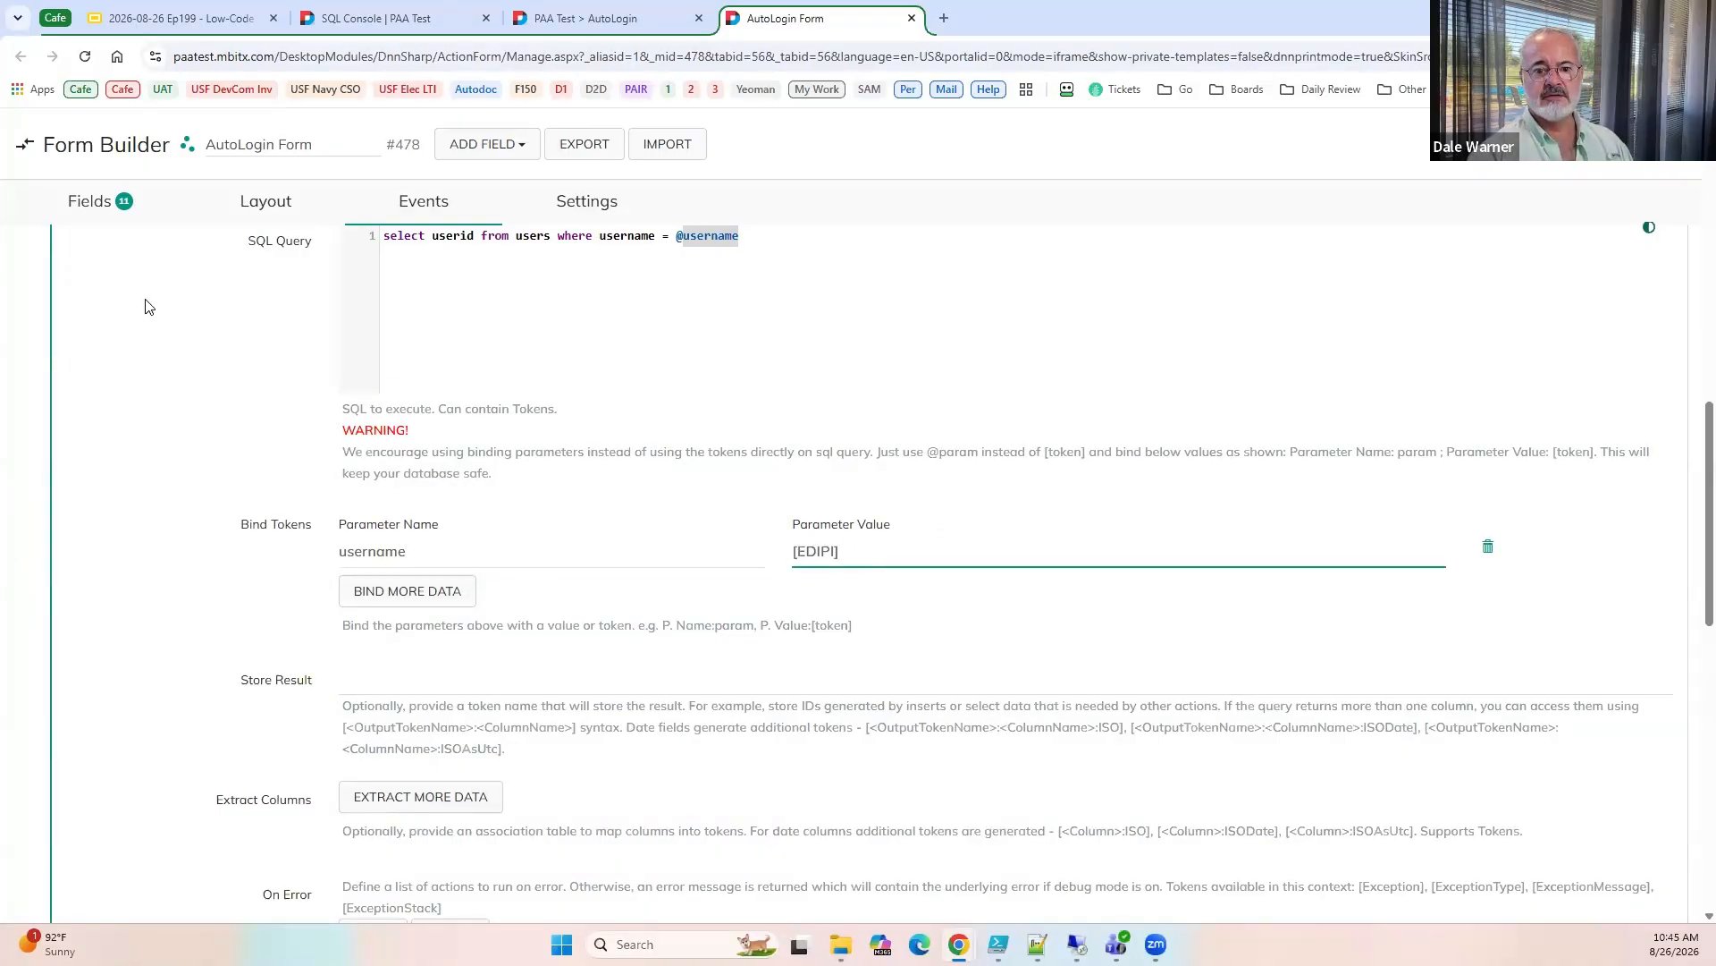
Check the EDIPI name in the form's fields and in the Parse Certificate Simple Name outputs against the query's bound token.
scroll(143, 368, up, 3)
scroll(139, 371, up, 10)
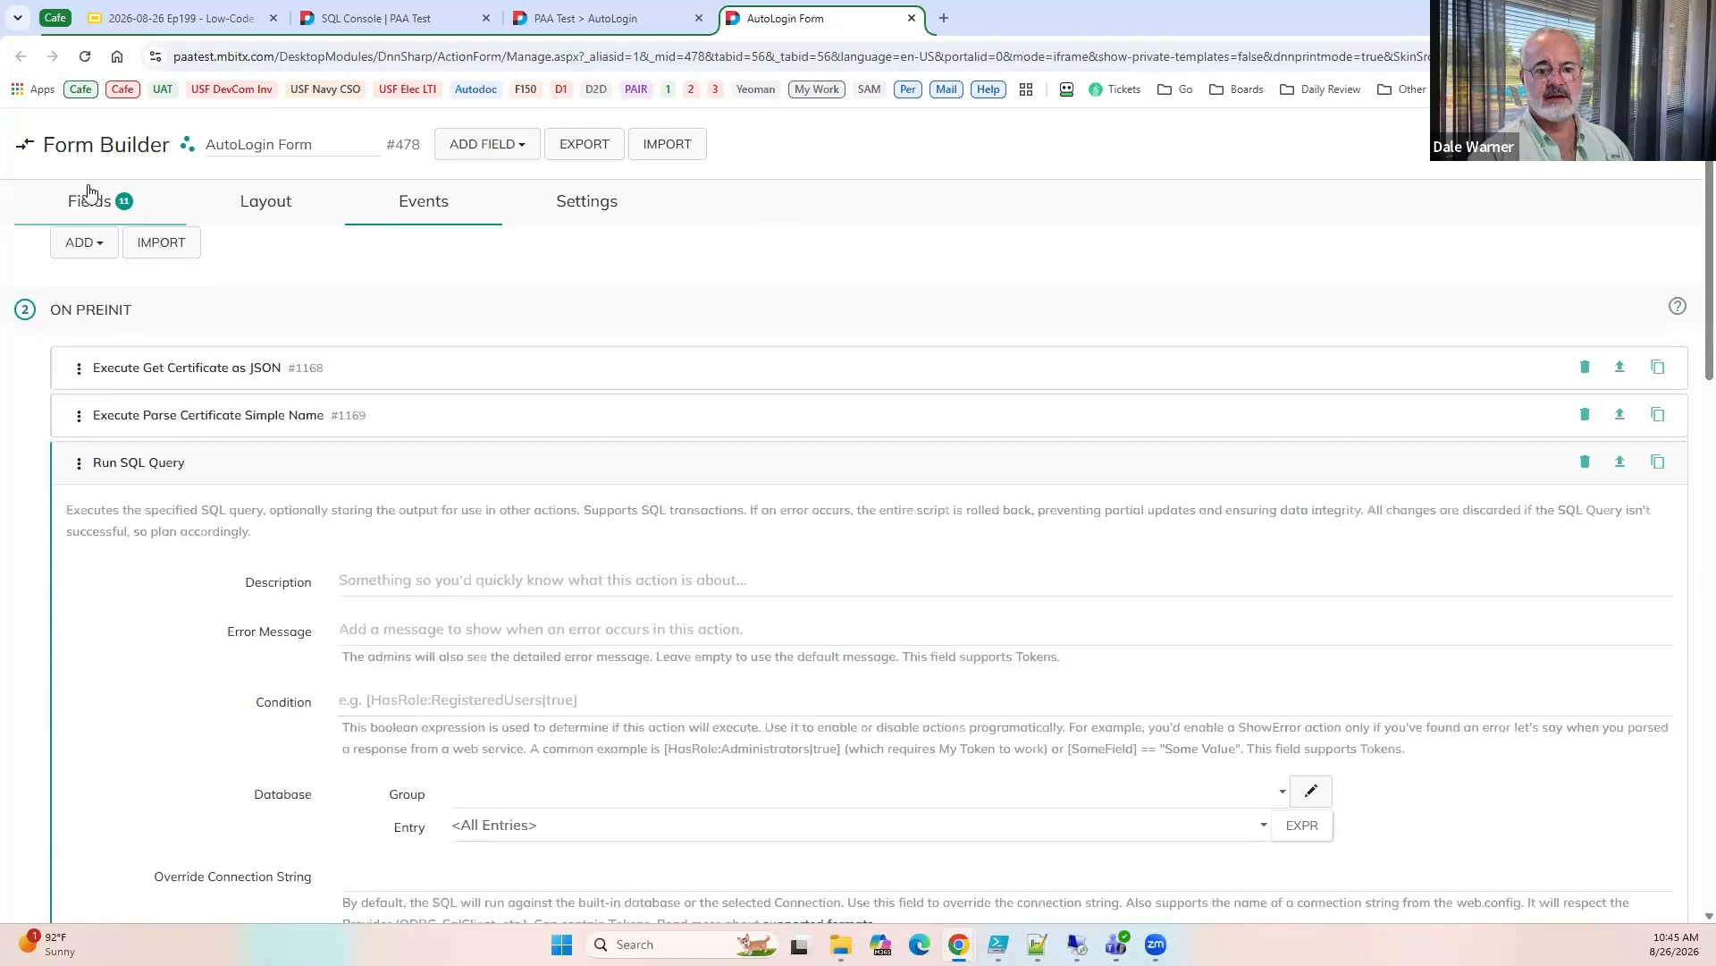
click(89, 200)
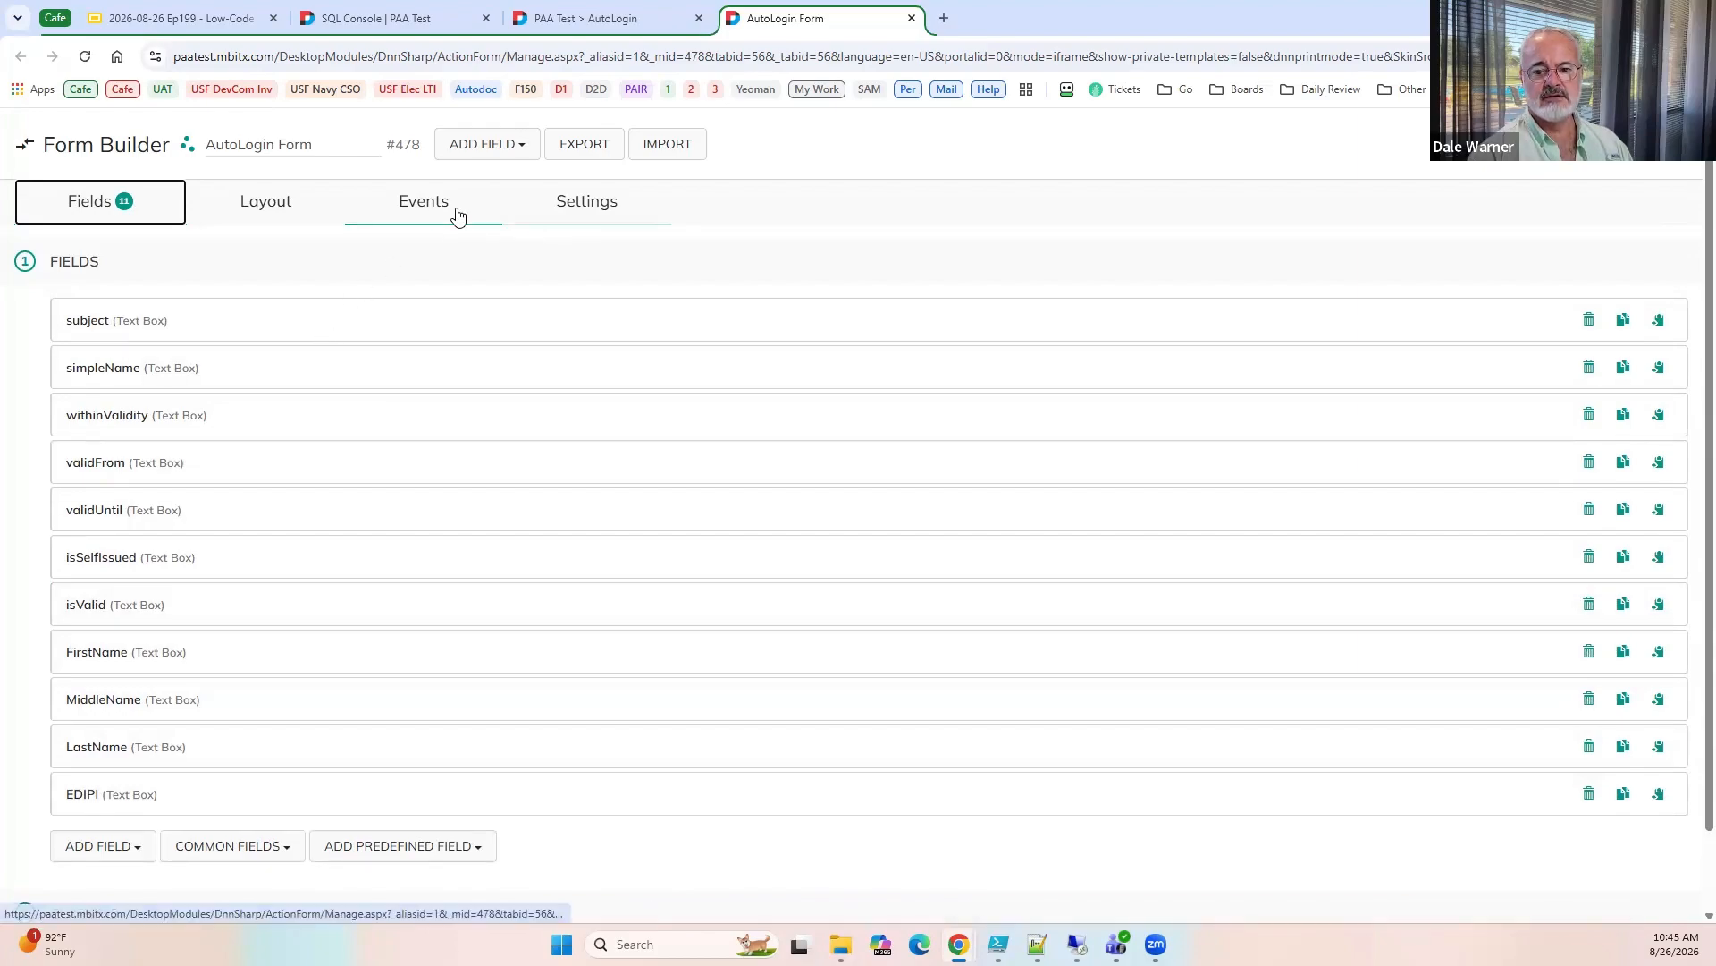
click(426, 213)
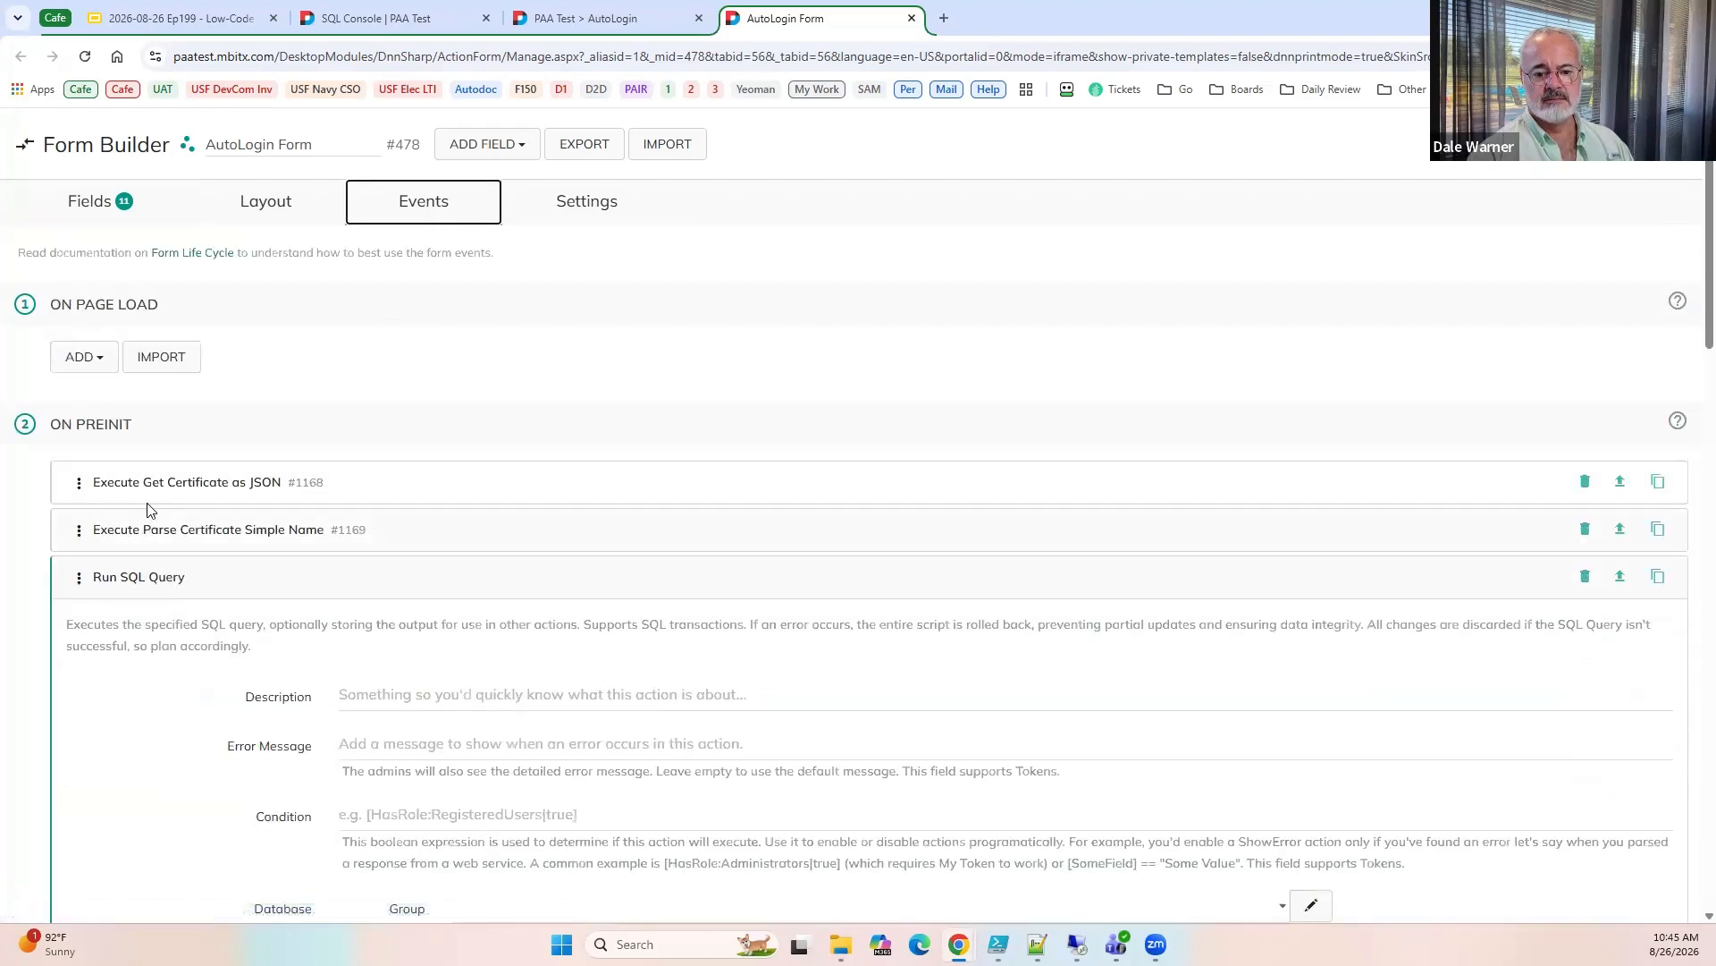
click(152, 530)
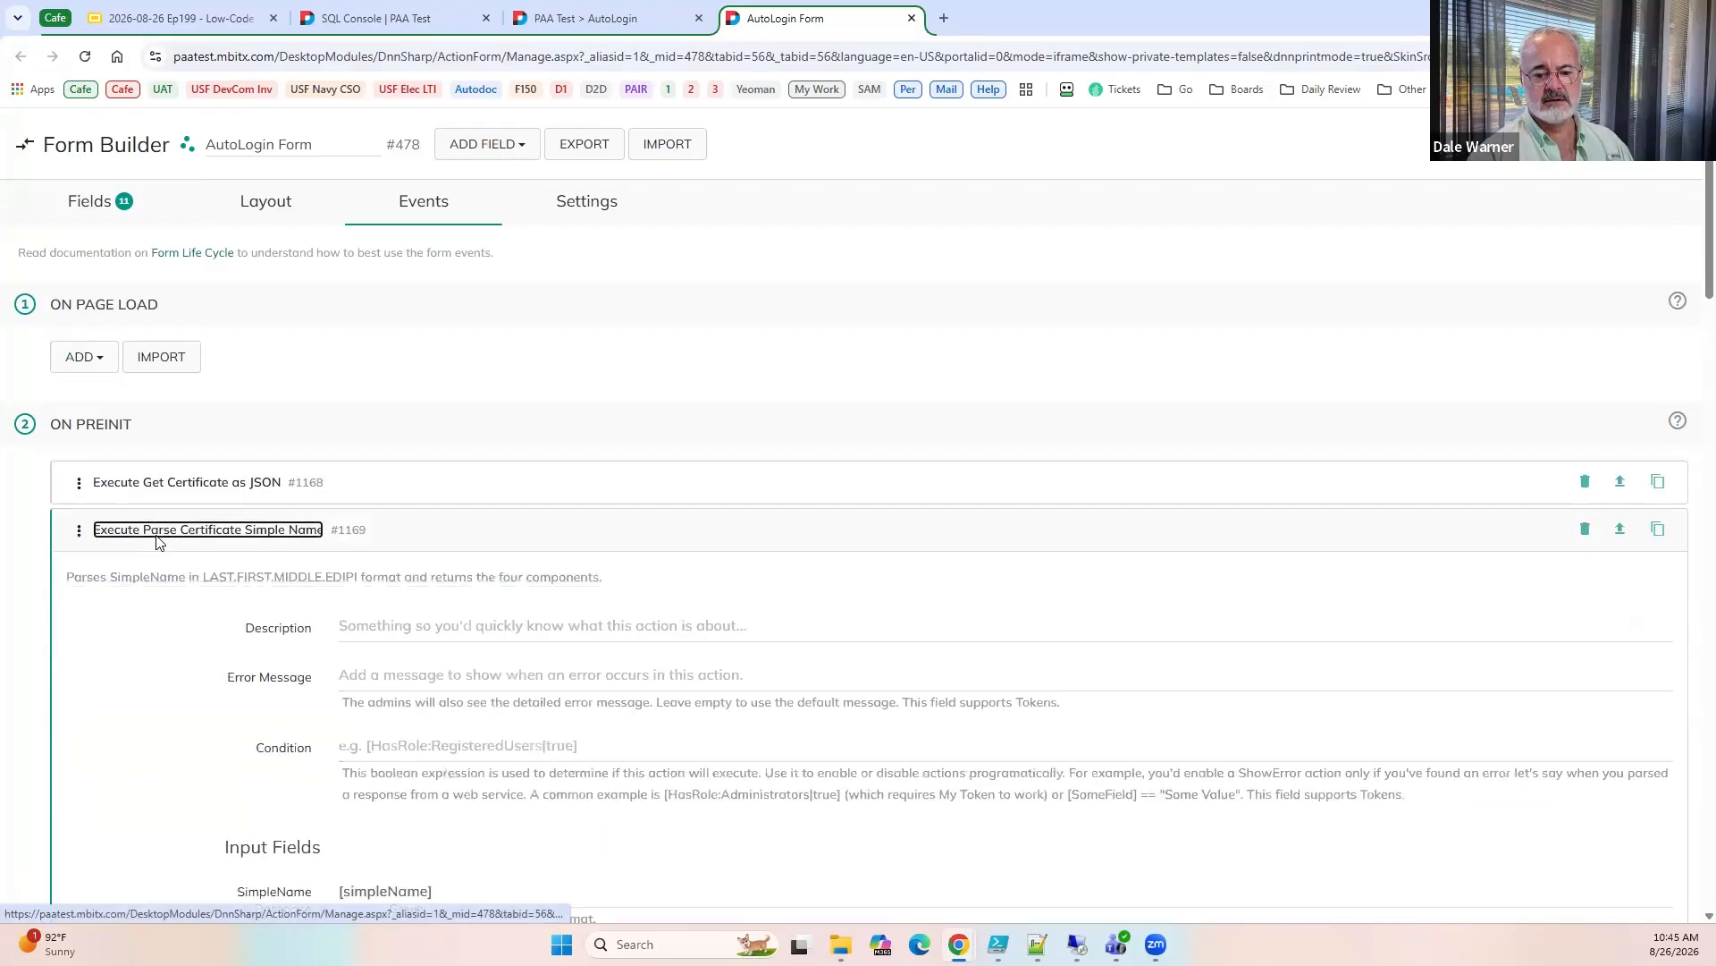
scroll(310, 713, down, 5)
scroll(338, 687, down, 4)
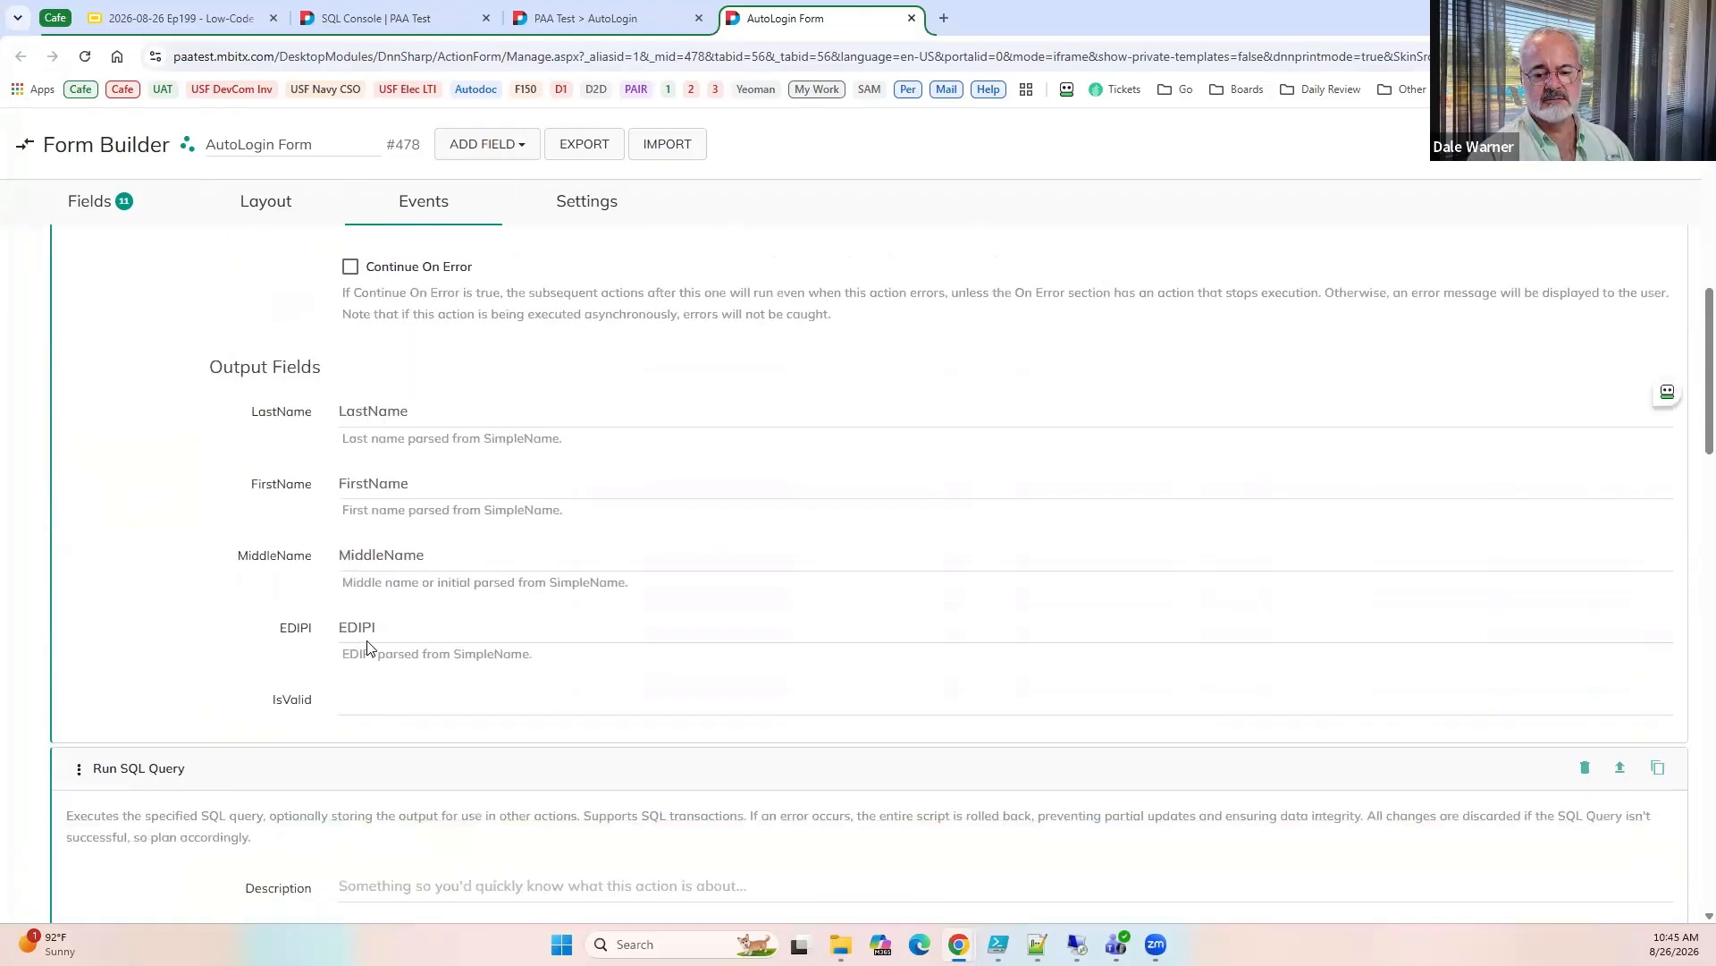
scroll(354, 652, down, 8)
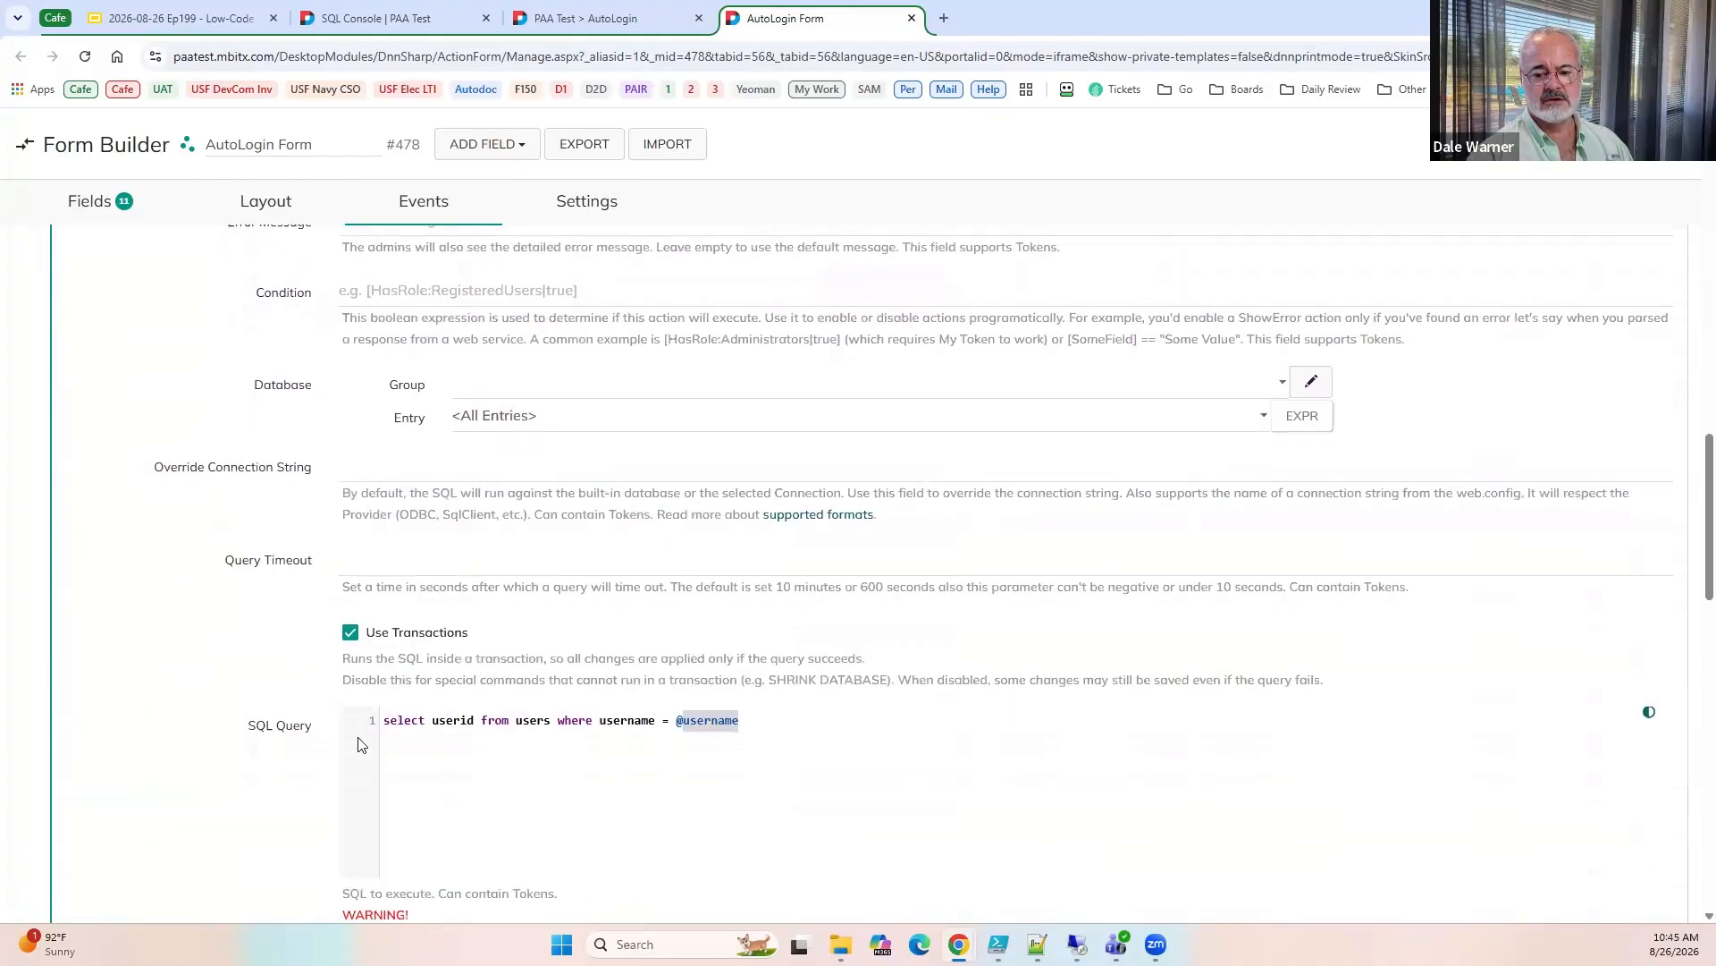
scroll(362, 745, down, 2)
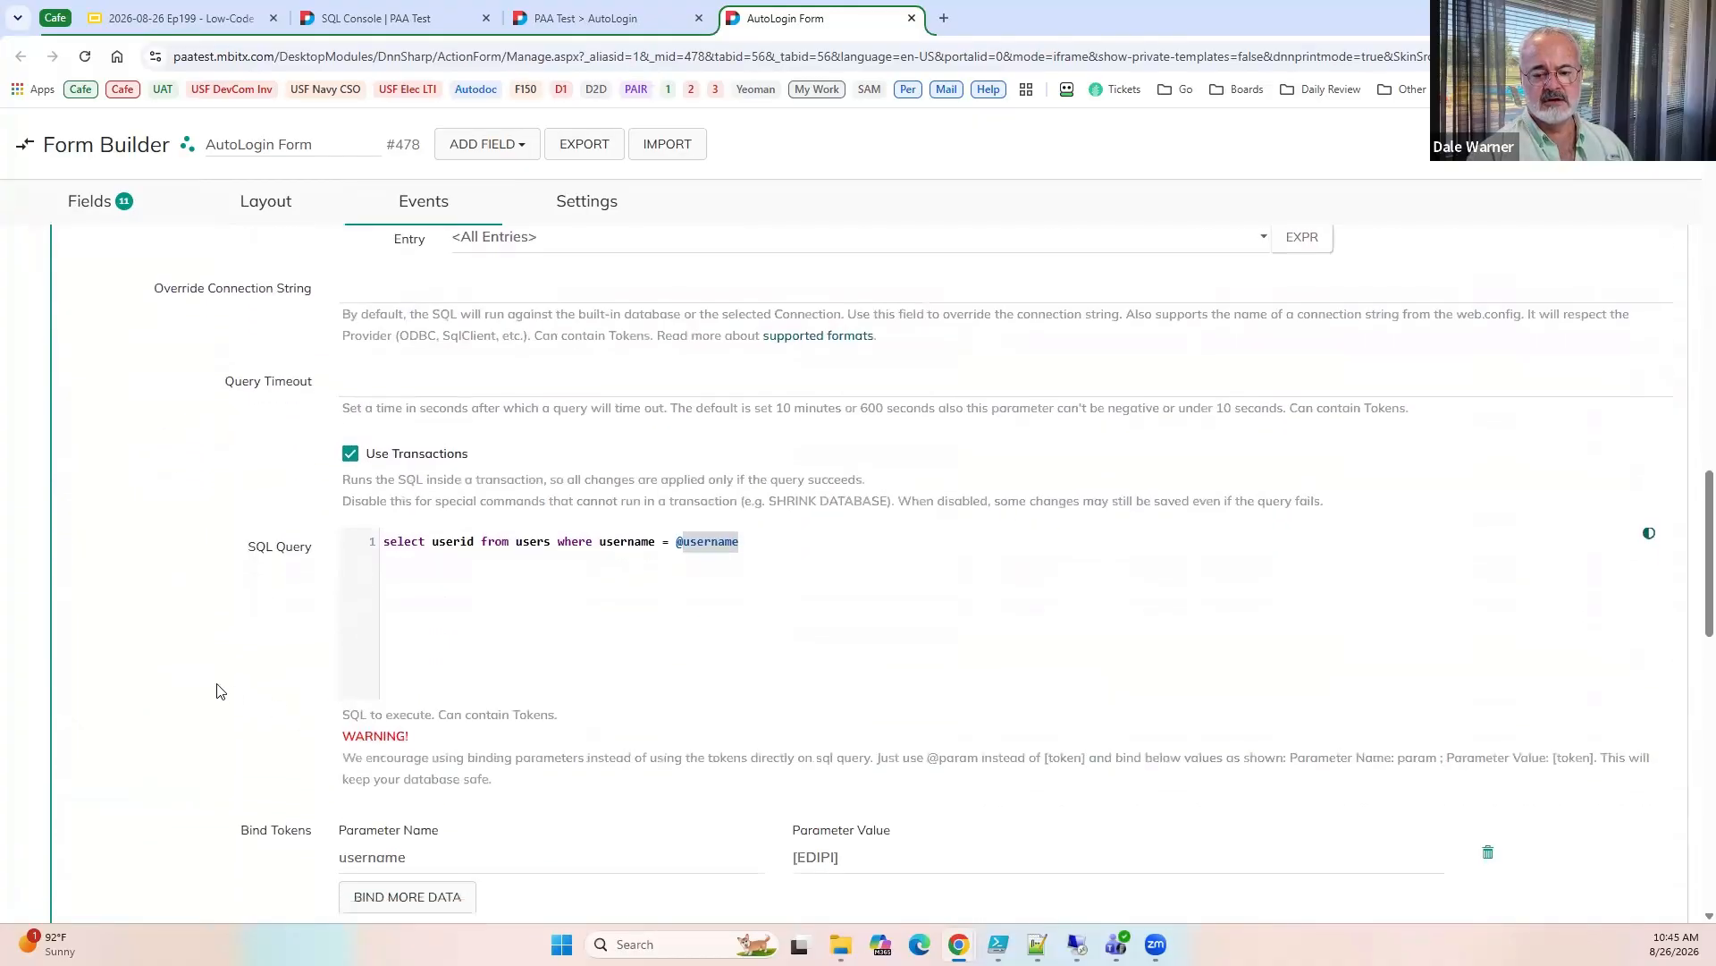
scroll(217, 691, down, 2)
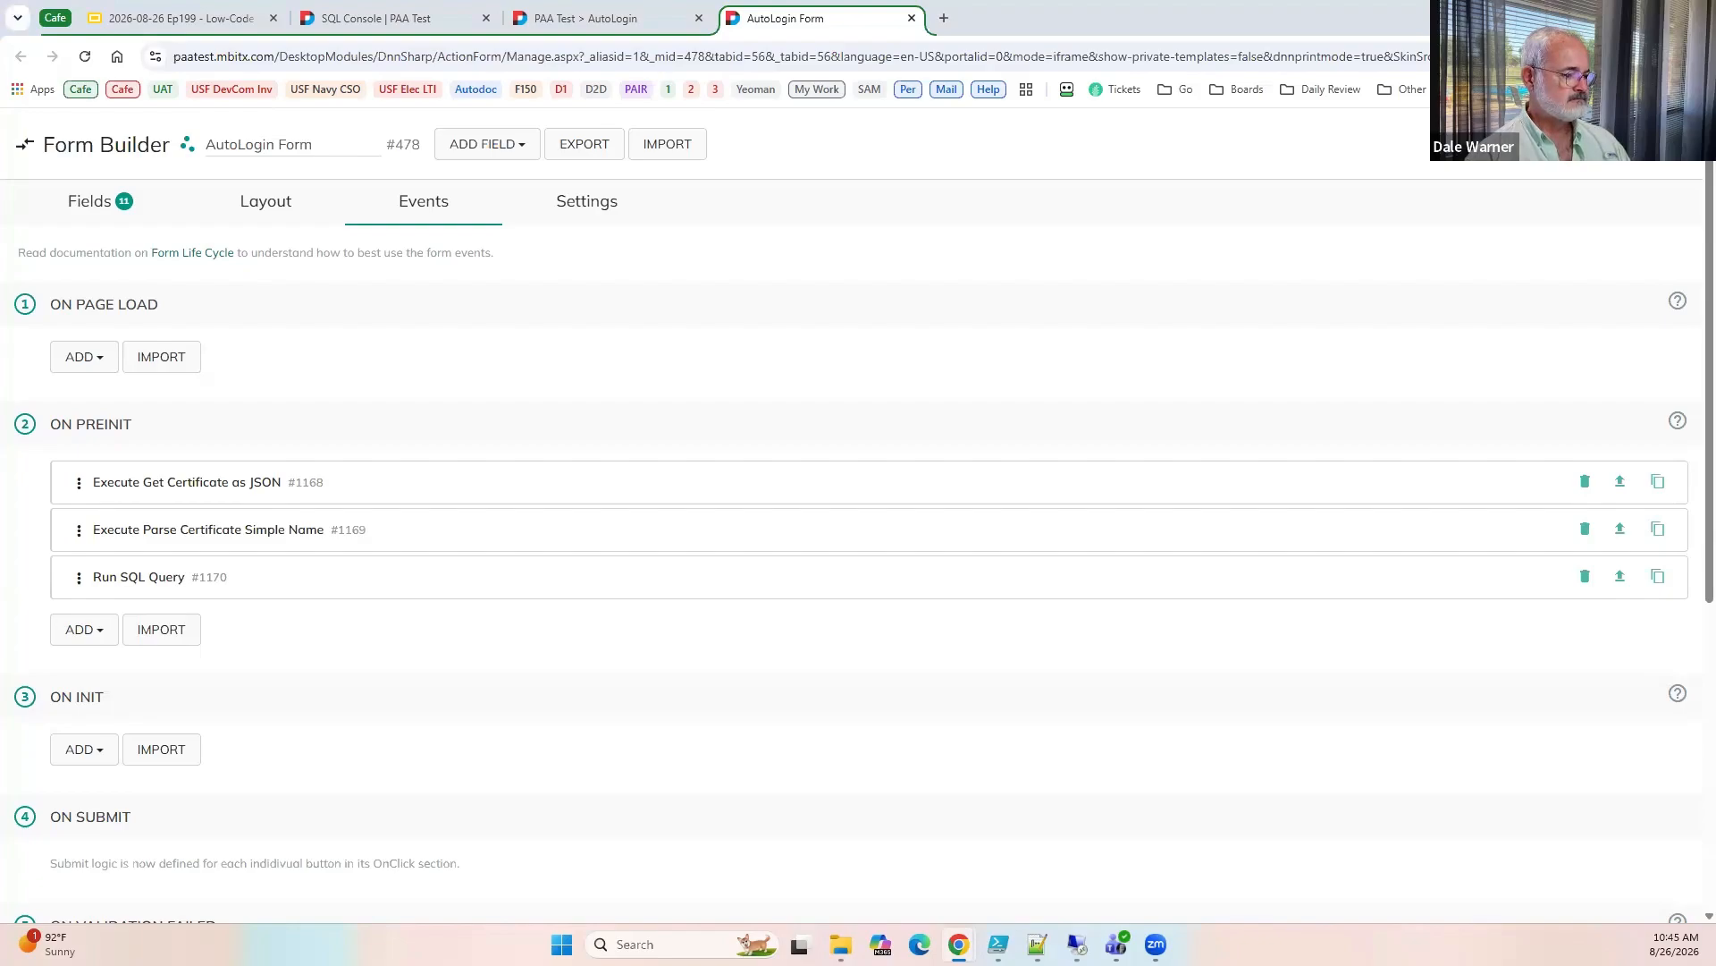
Add an Execute Actions action to the On PreInit event with the description "If the user is not logged in".
click(97, 642)
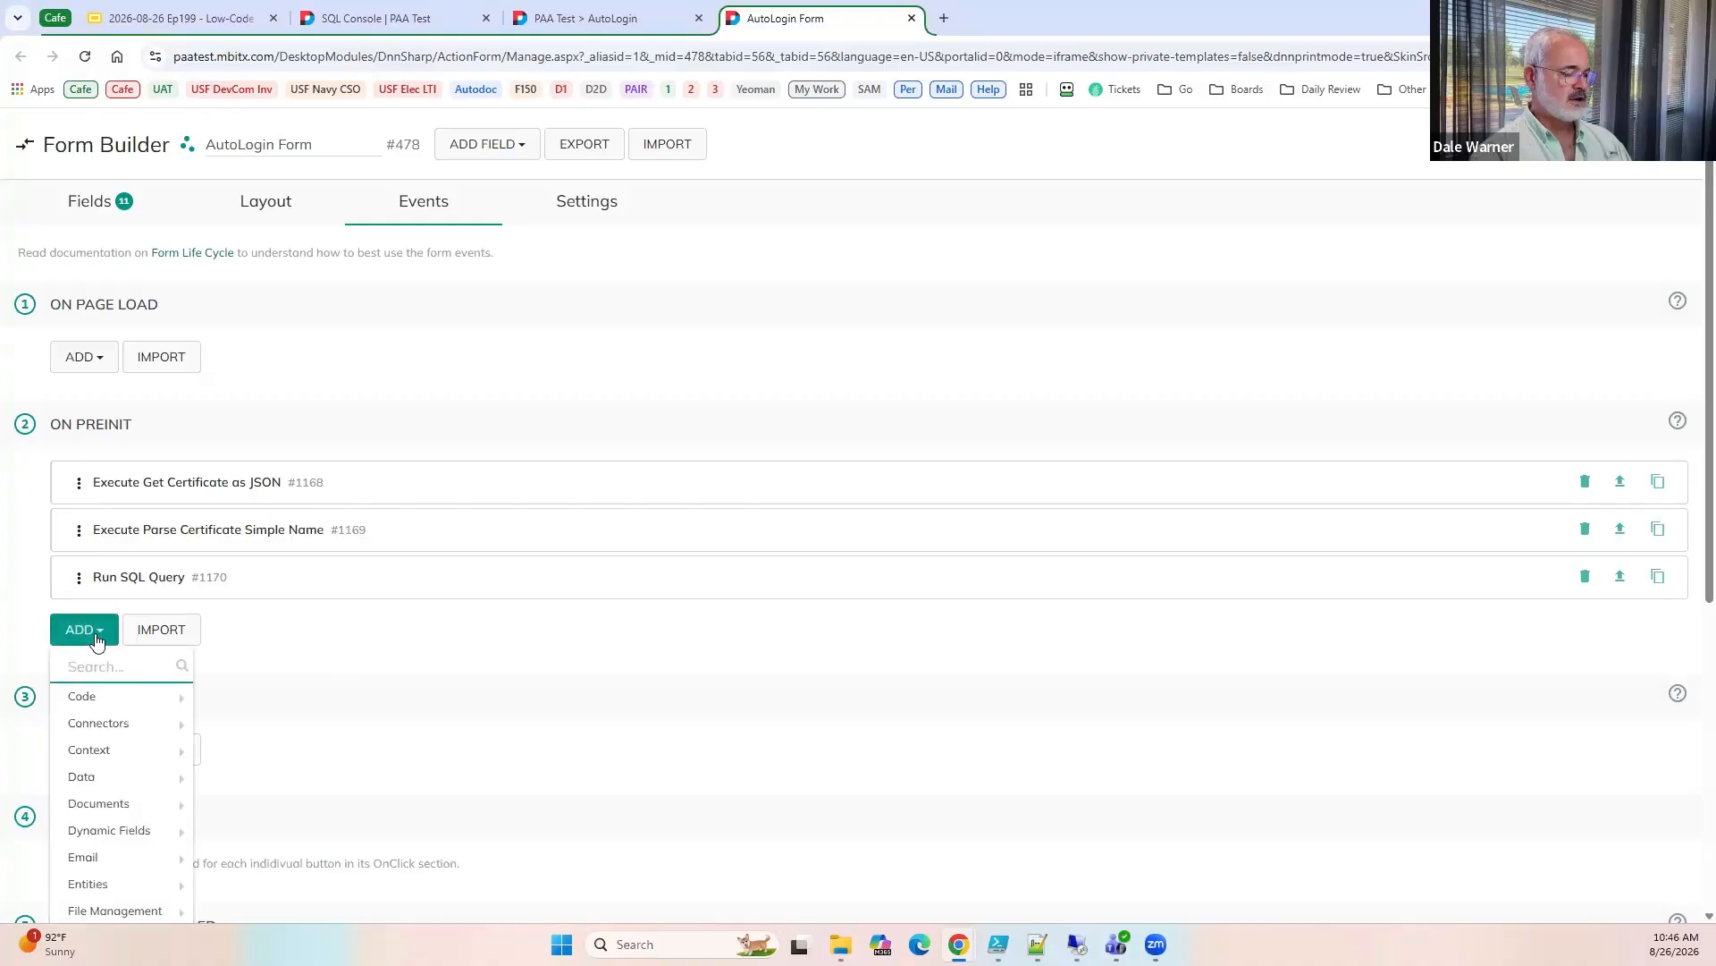
text(execu)
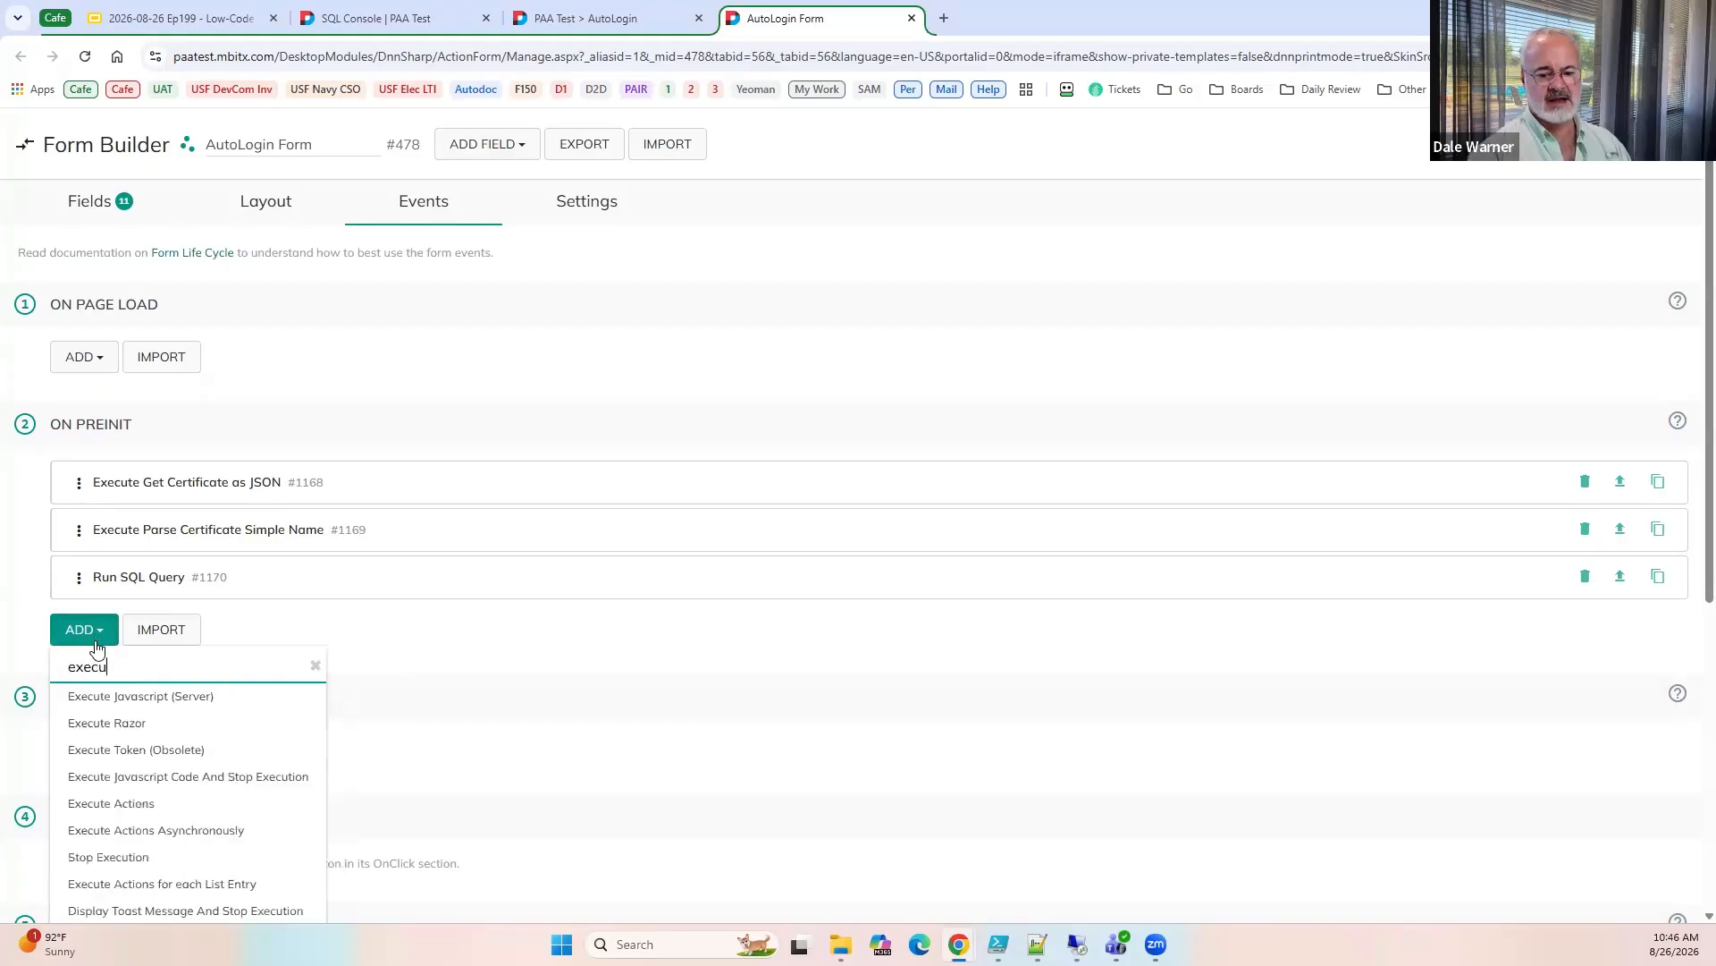
click(149, 799)
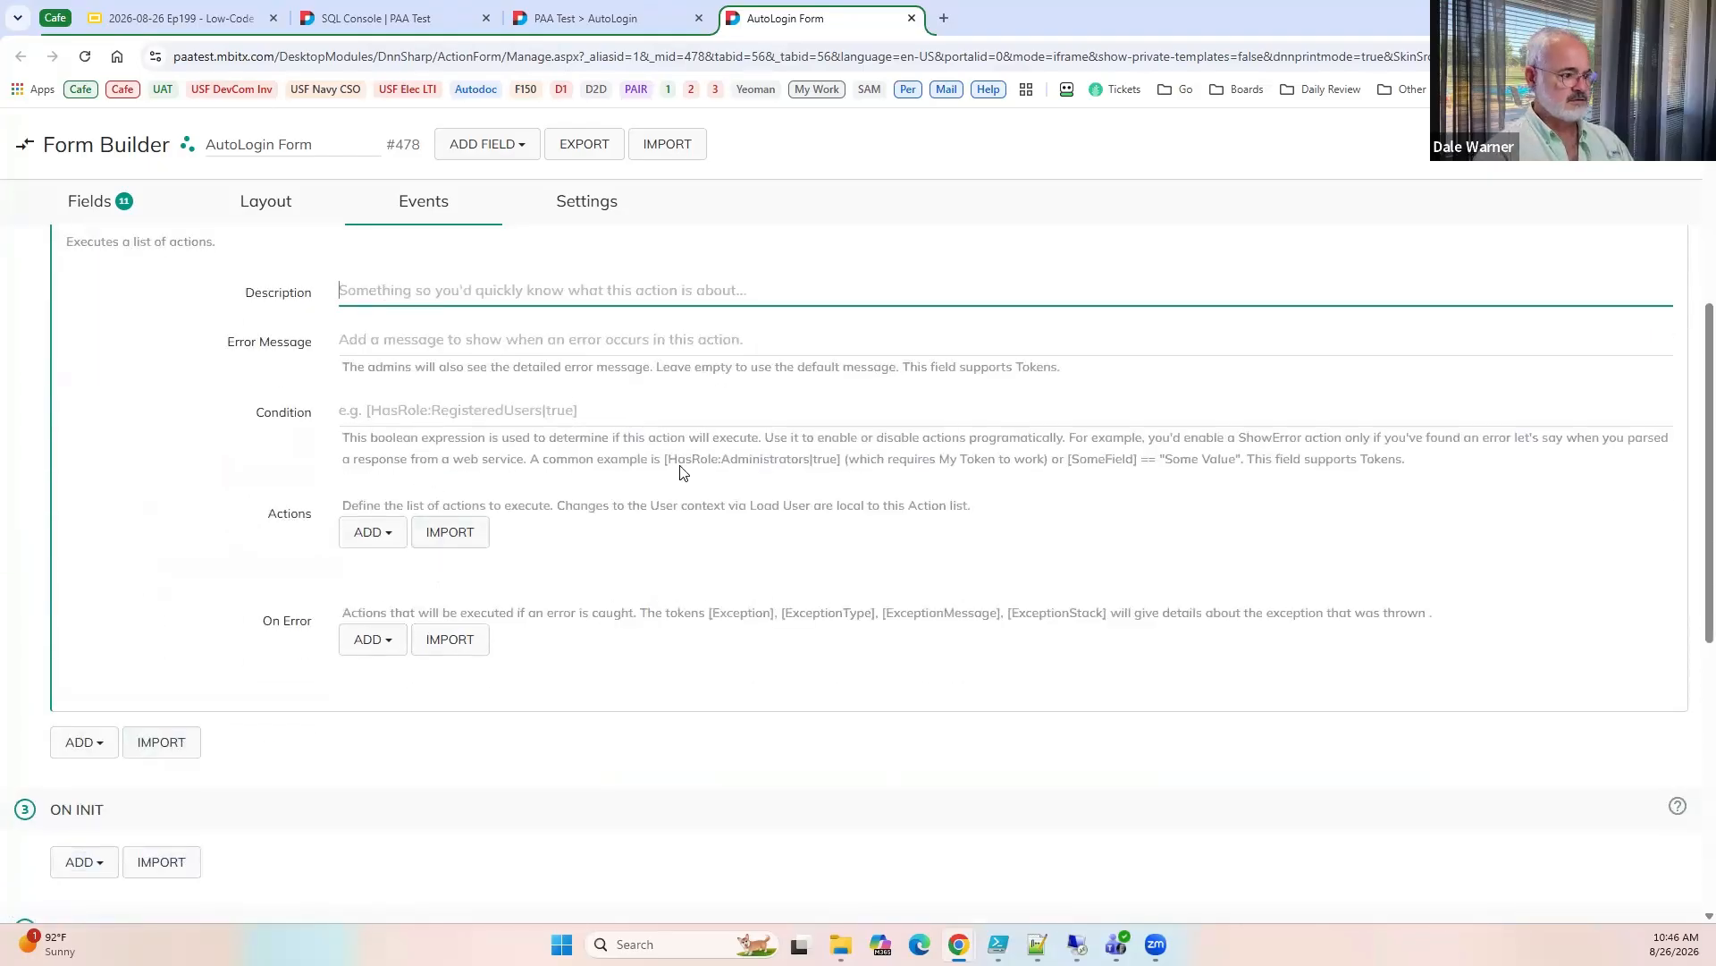
text(If the u)
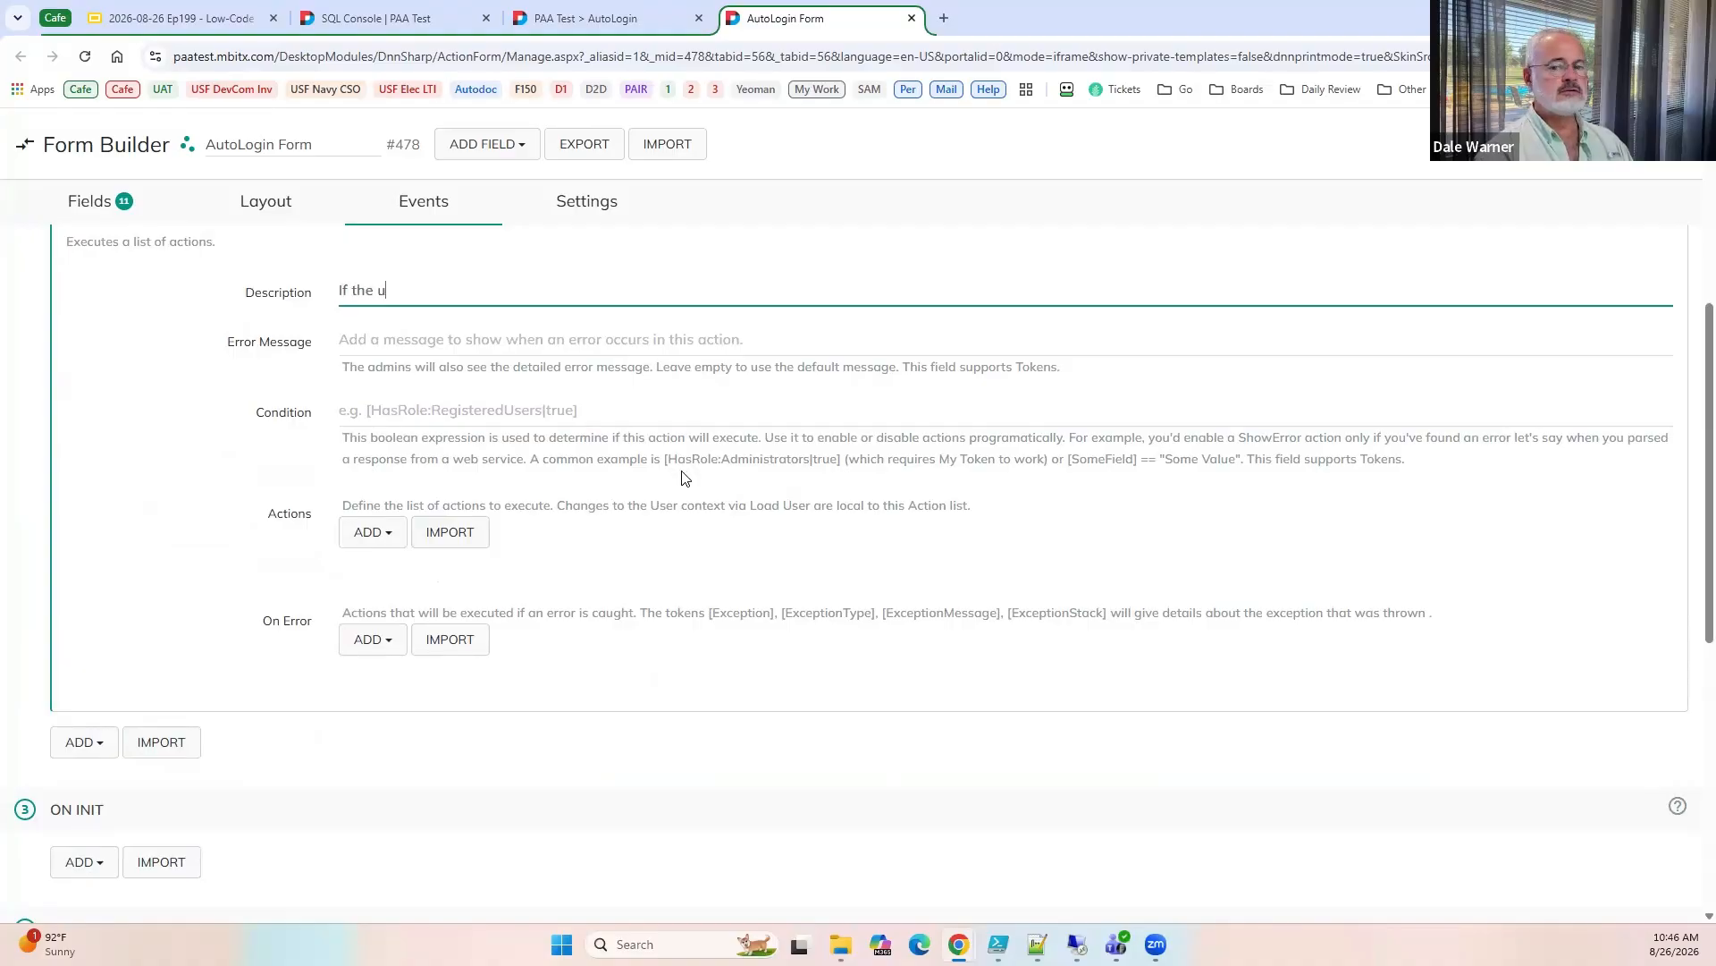
text(ser is)
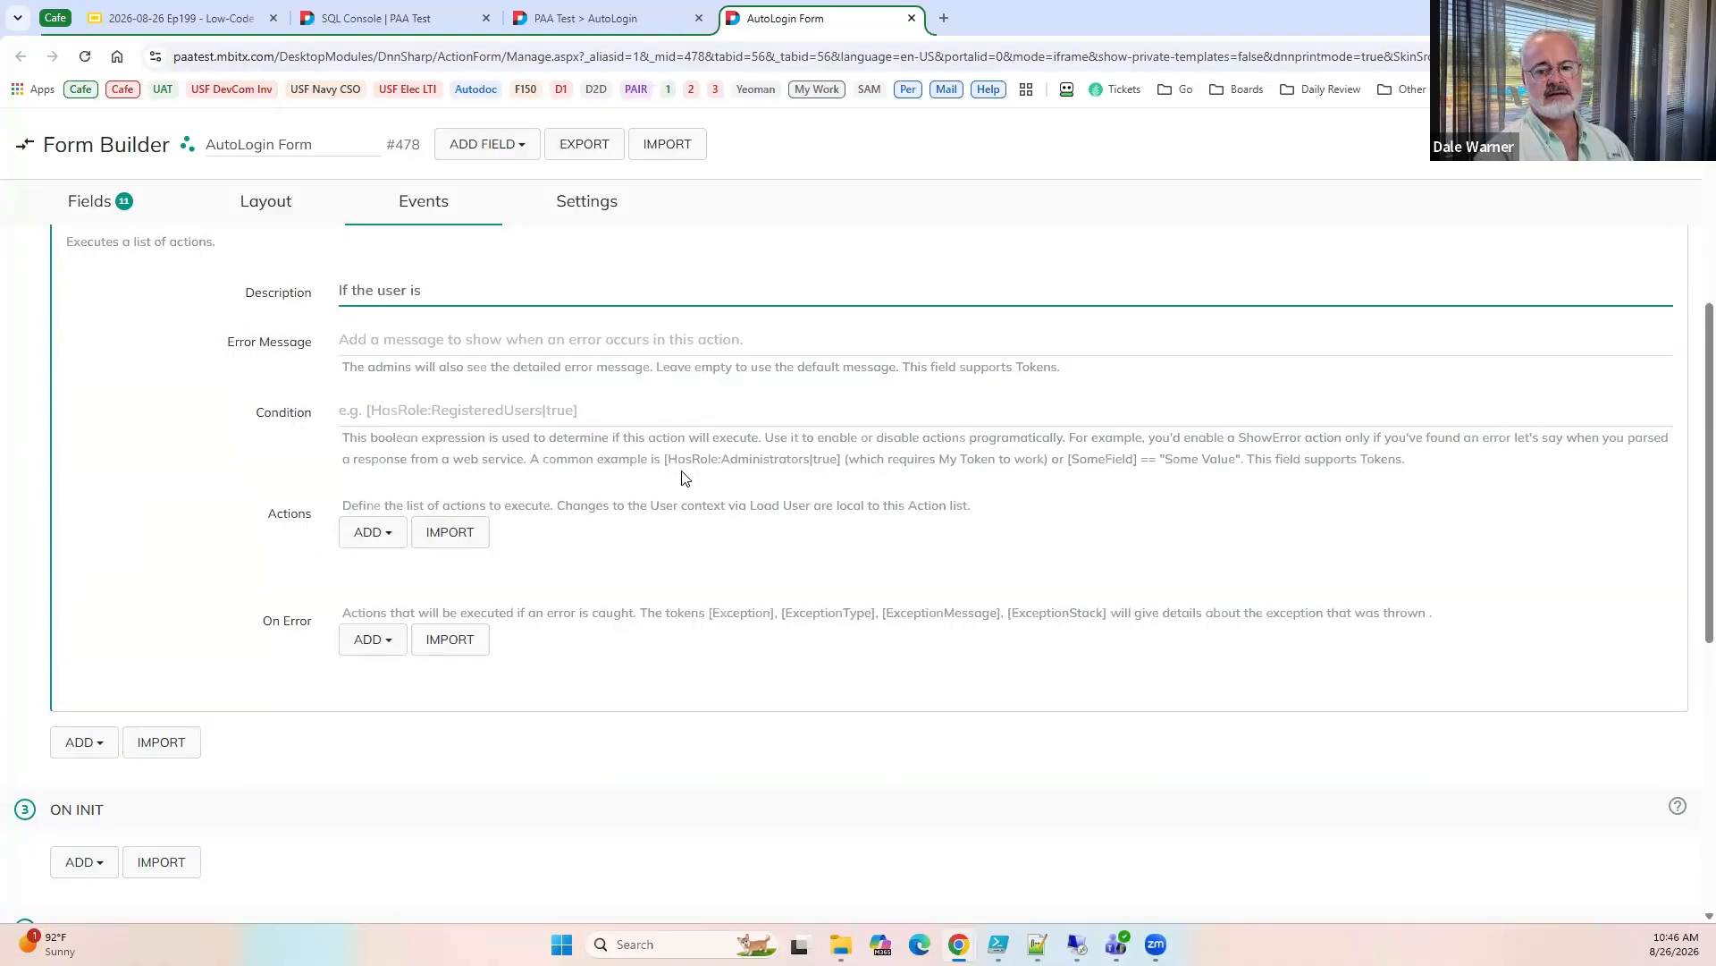
text( not logged i)
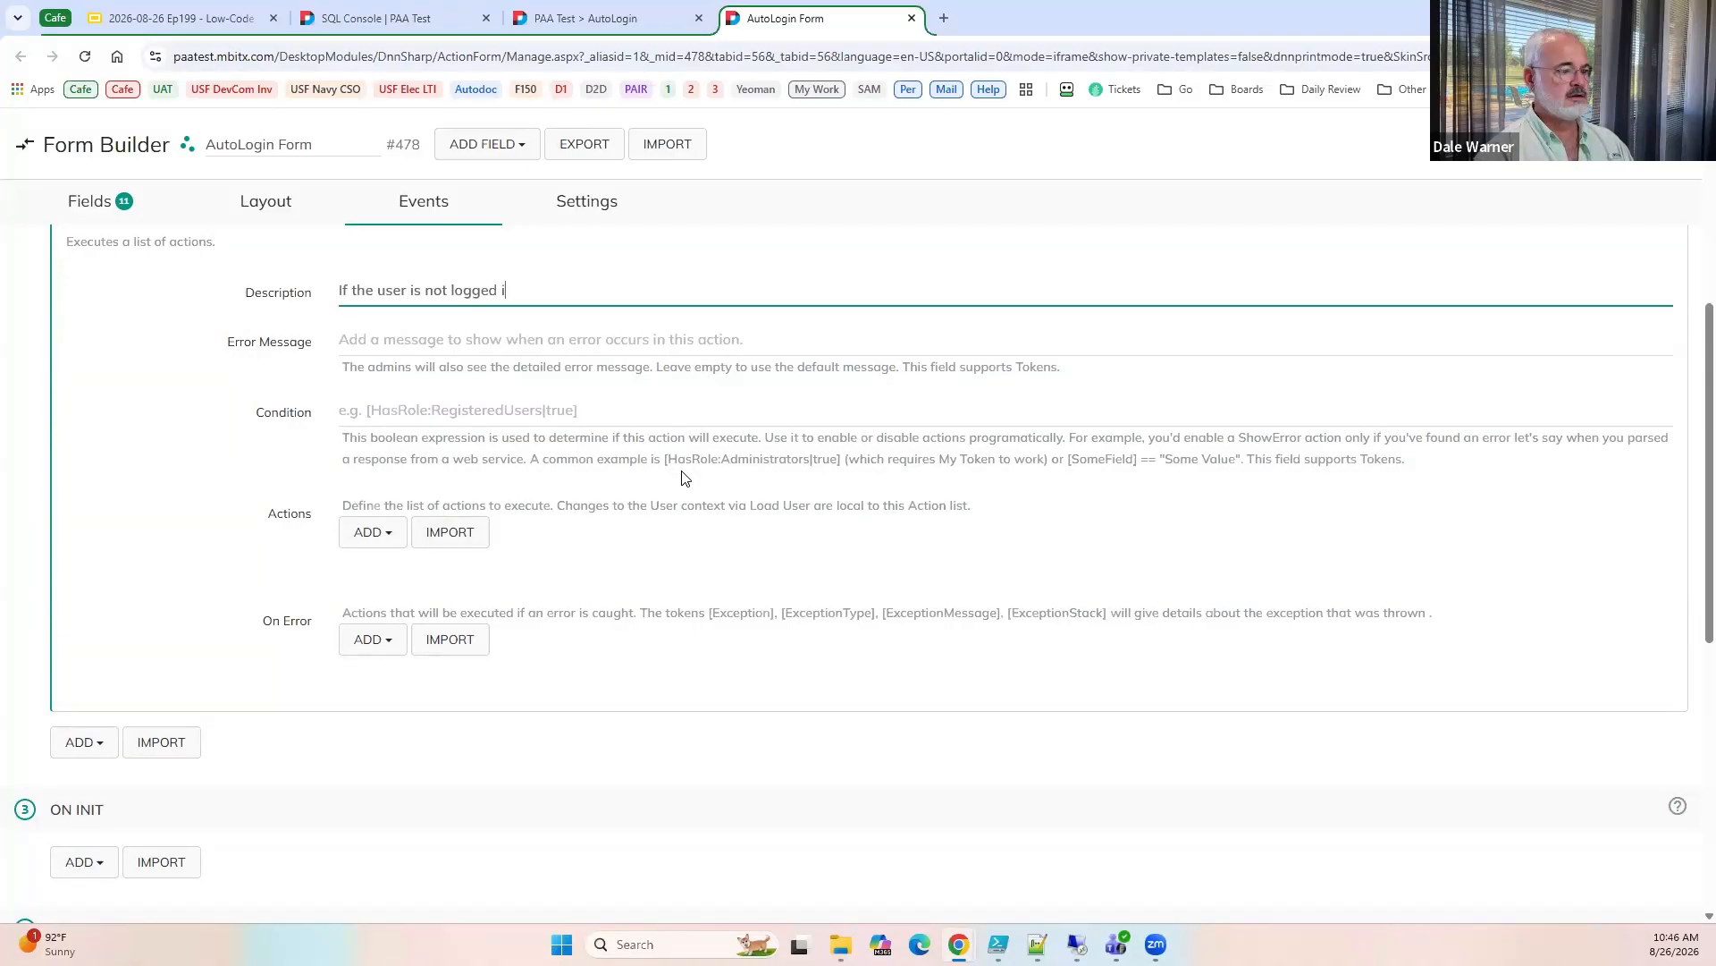
text(n)
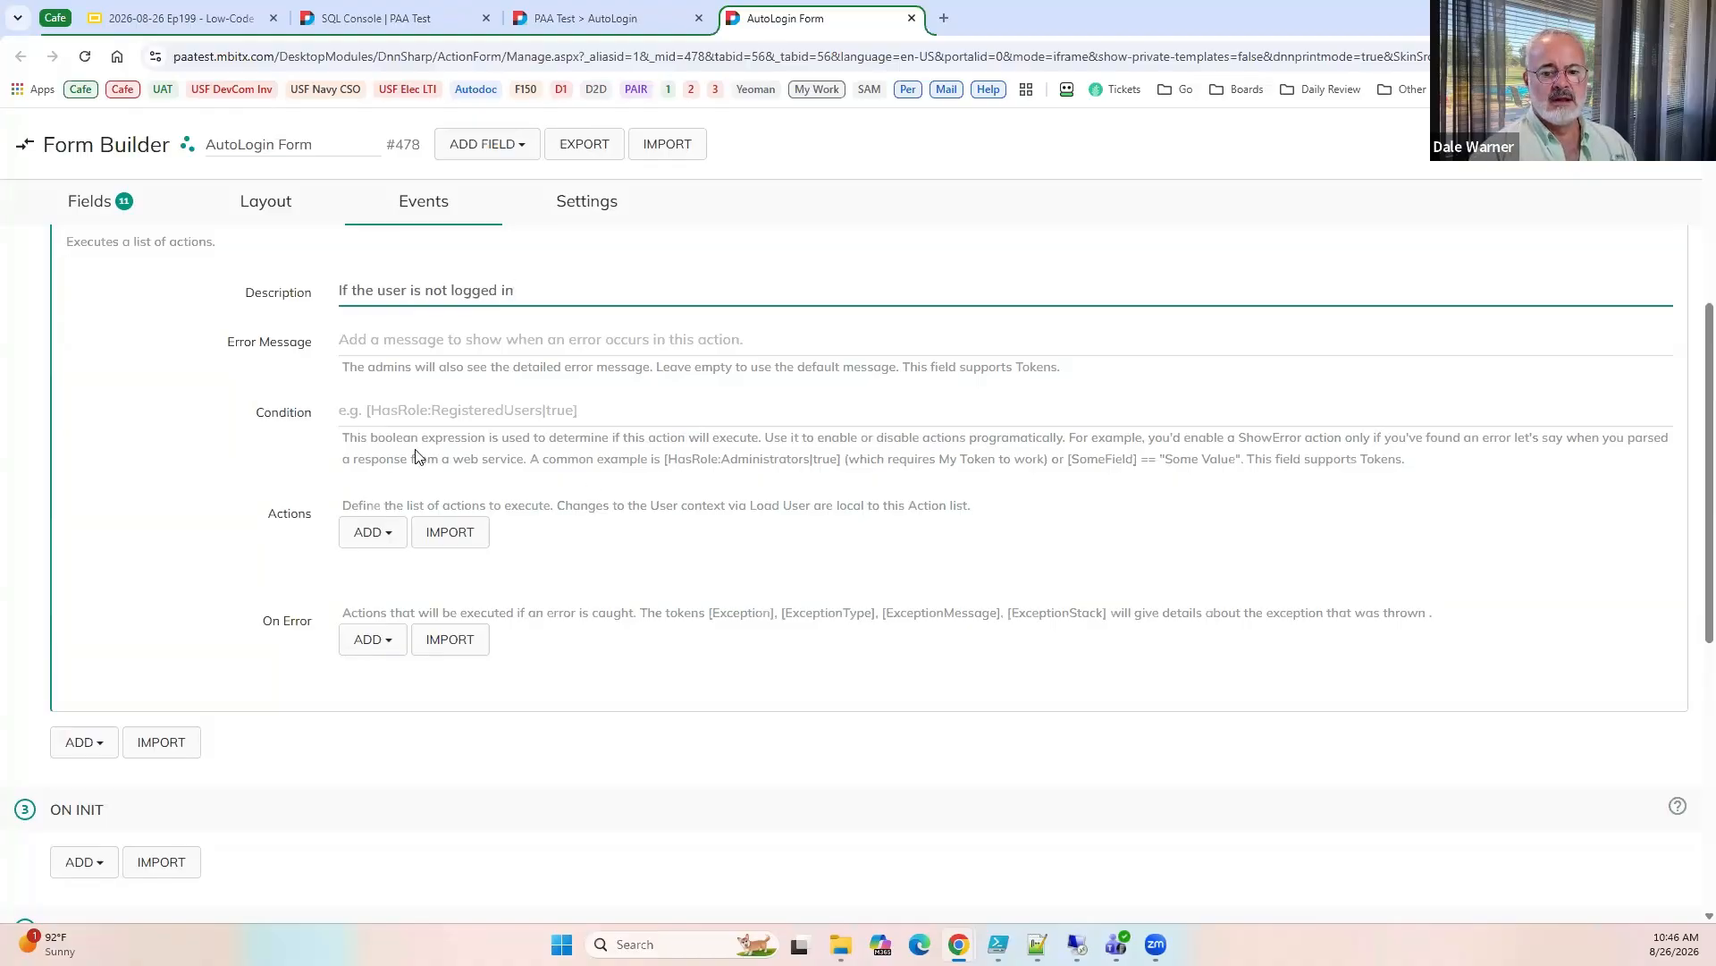
Set the Execute Actions condition to [User:Userid] == "" && [isValid].
click(524, 415)
text([)
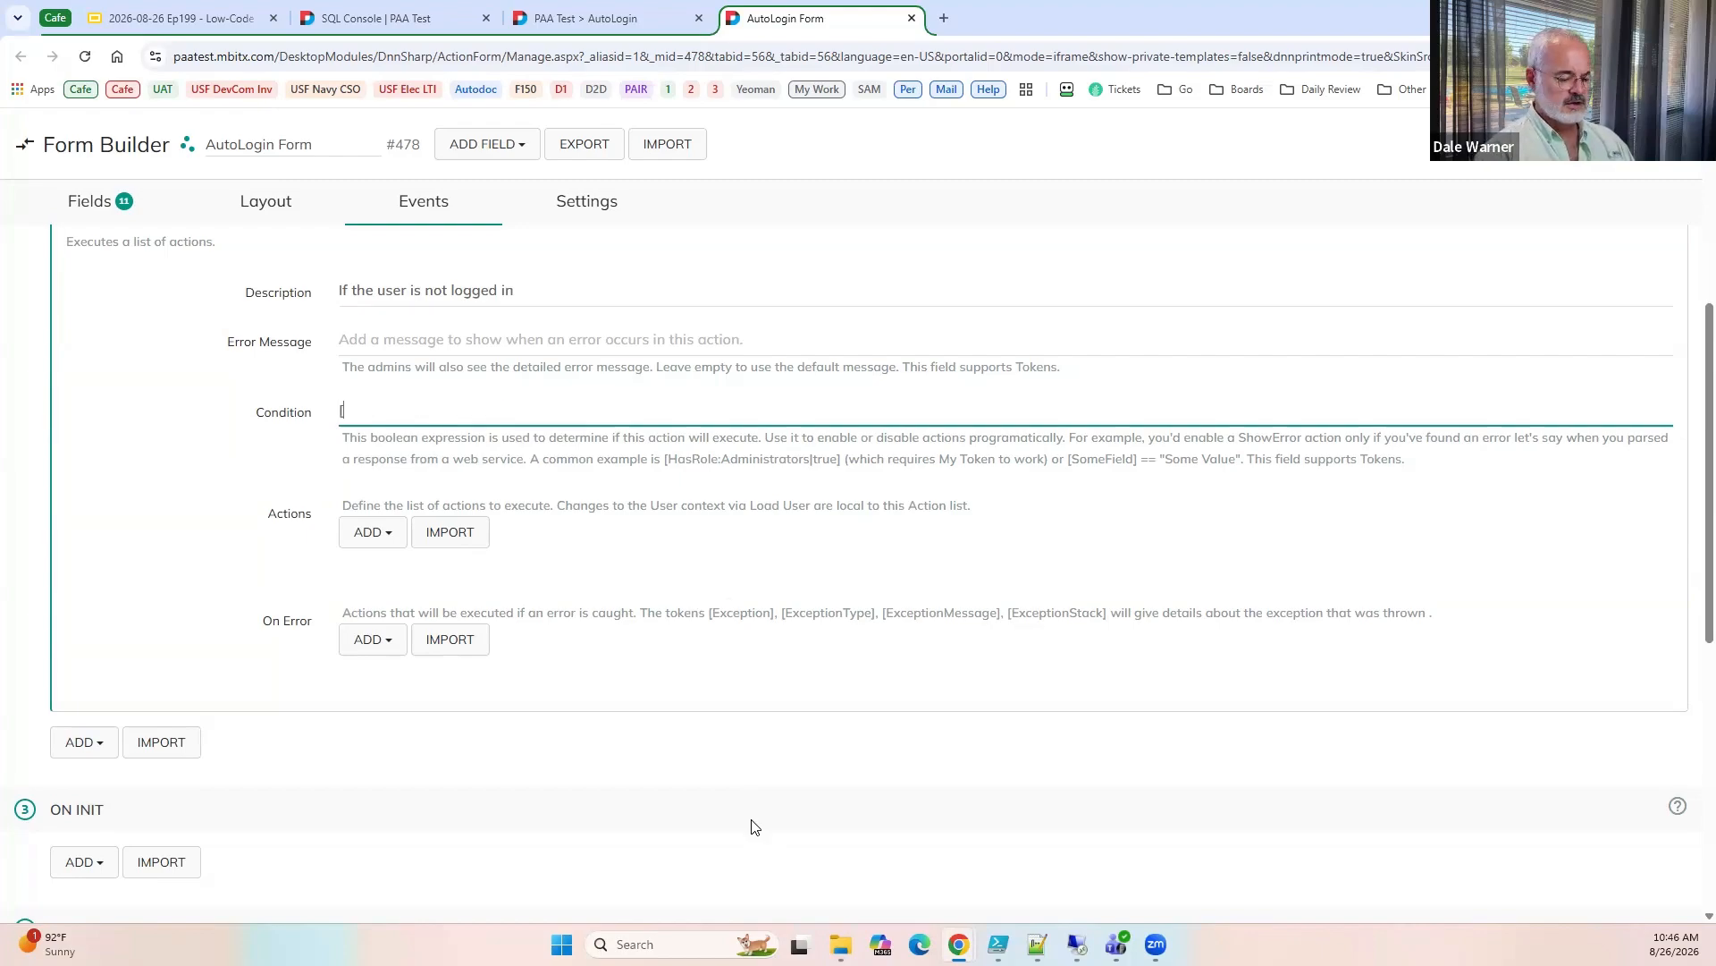
text(User:Userid)
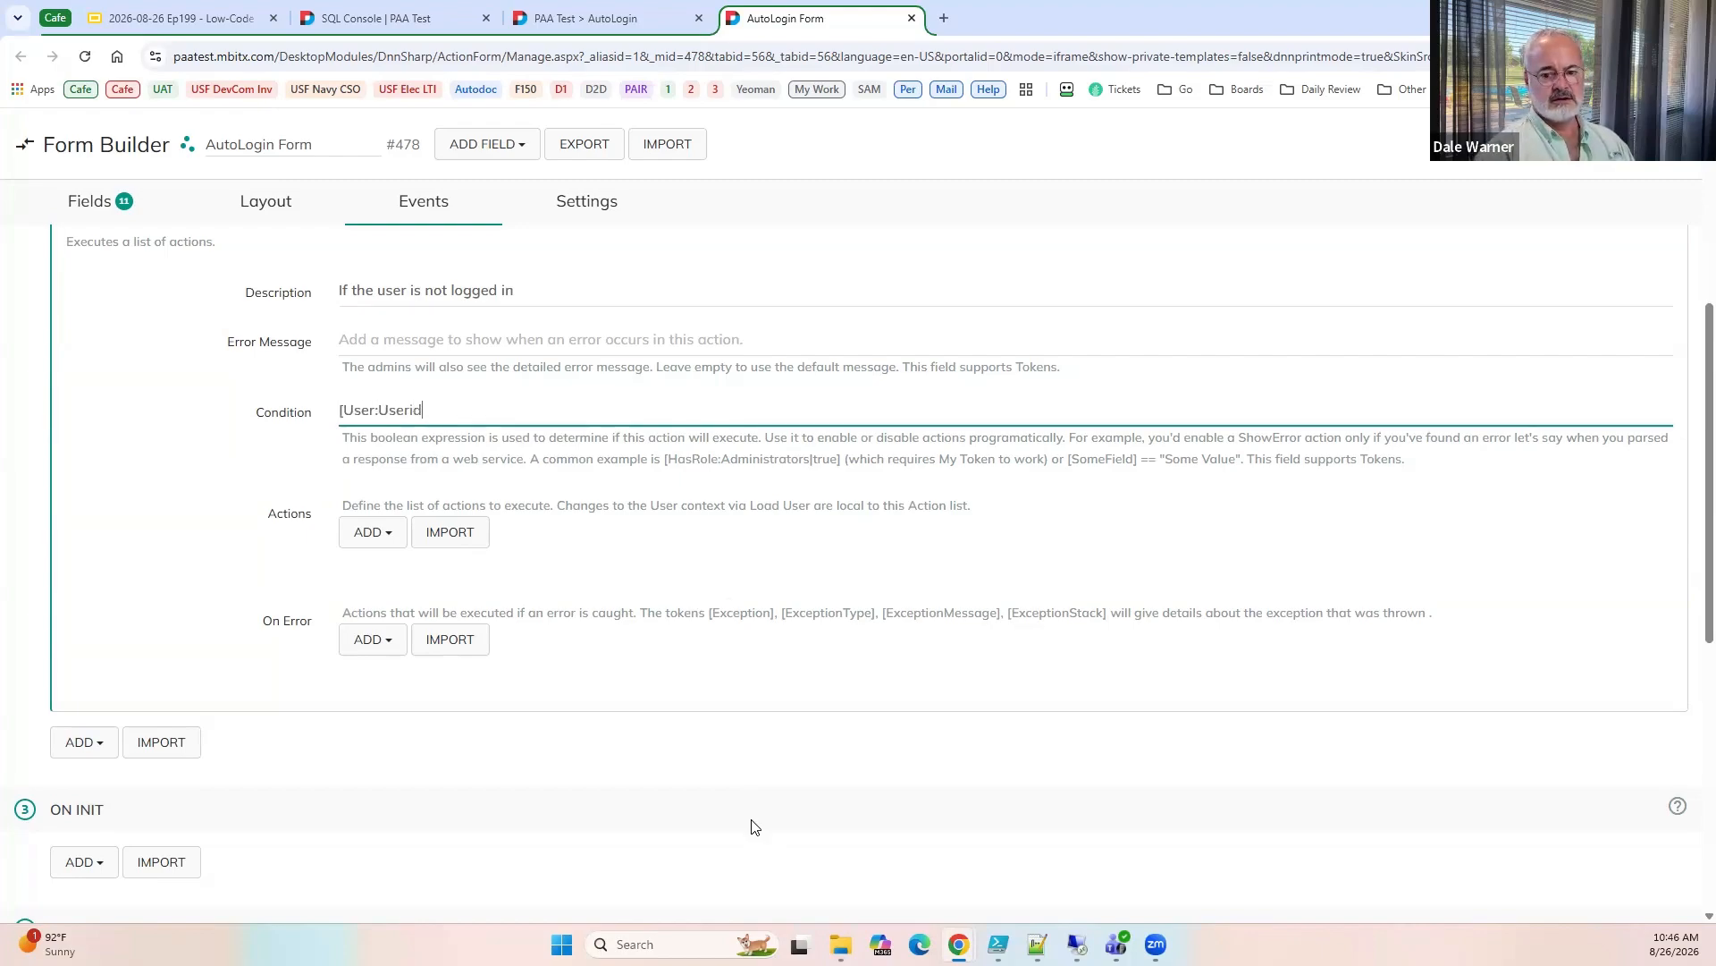
text(])
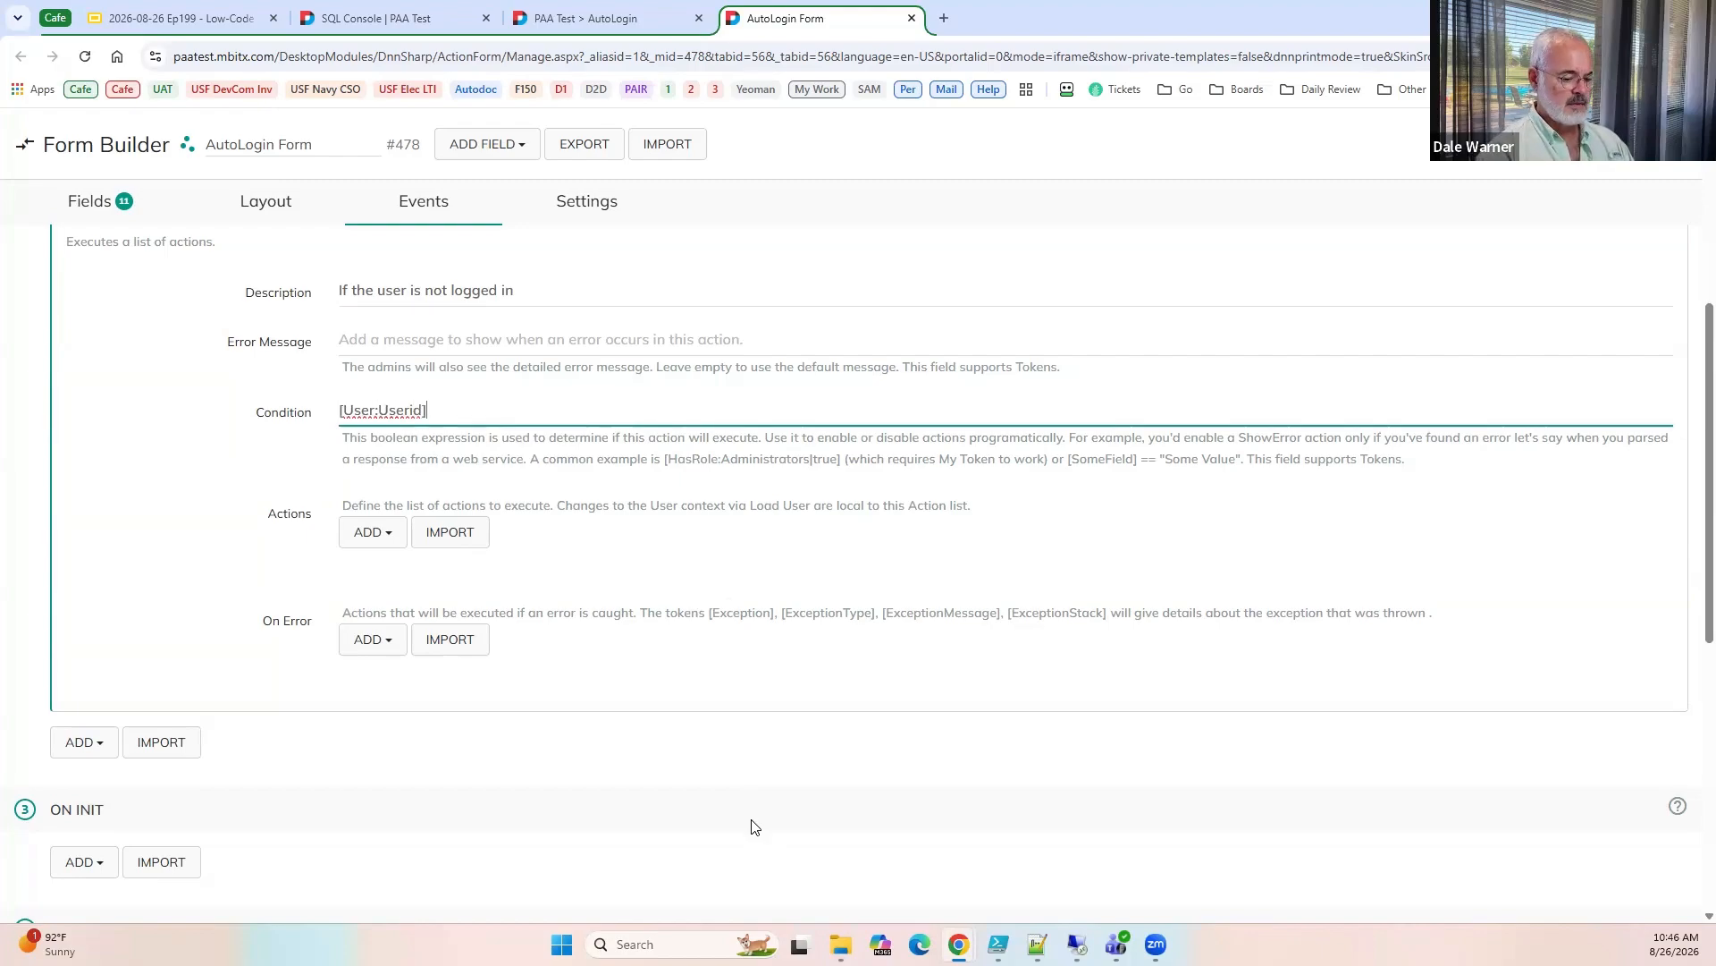
text( == "")
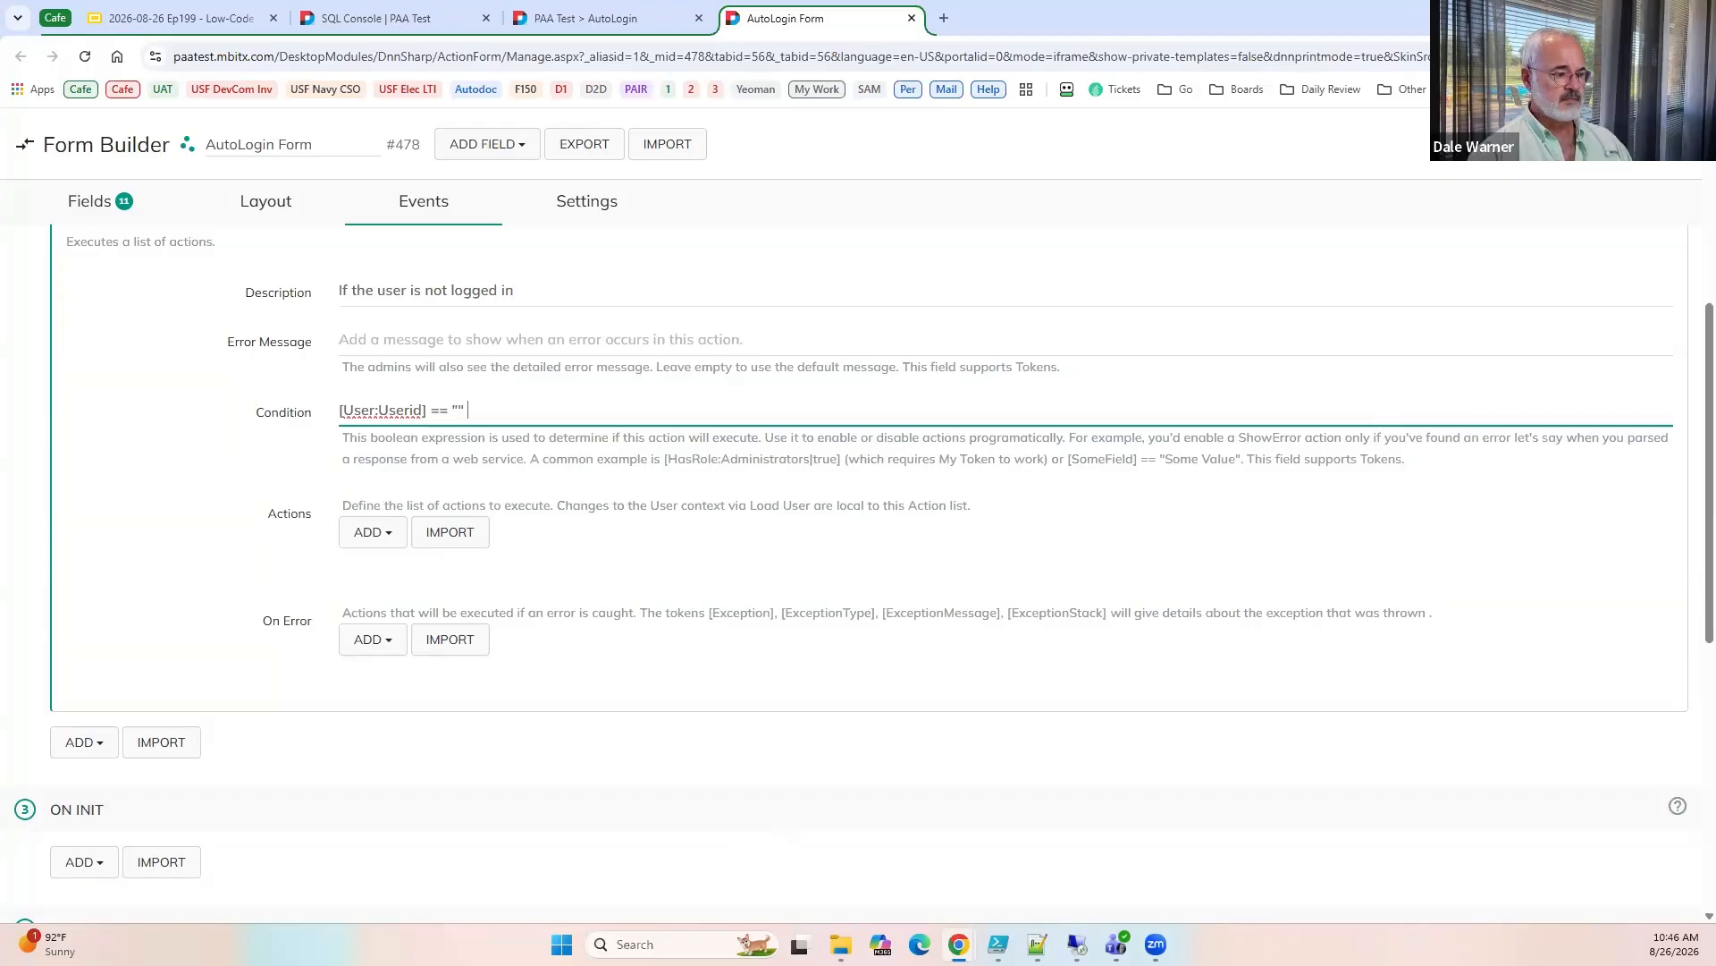
text(&&)
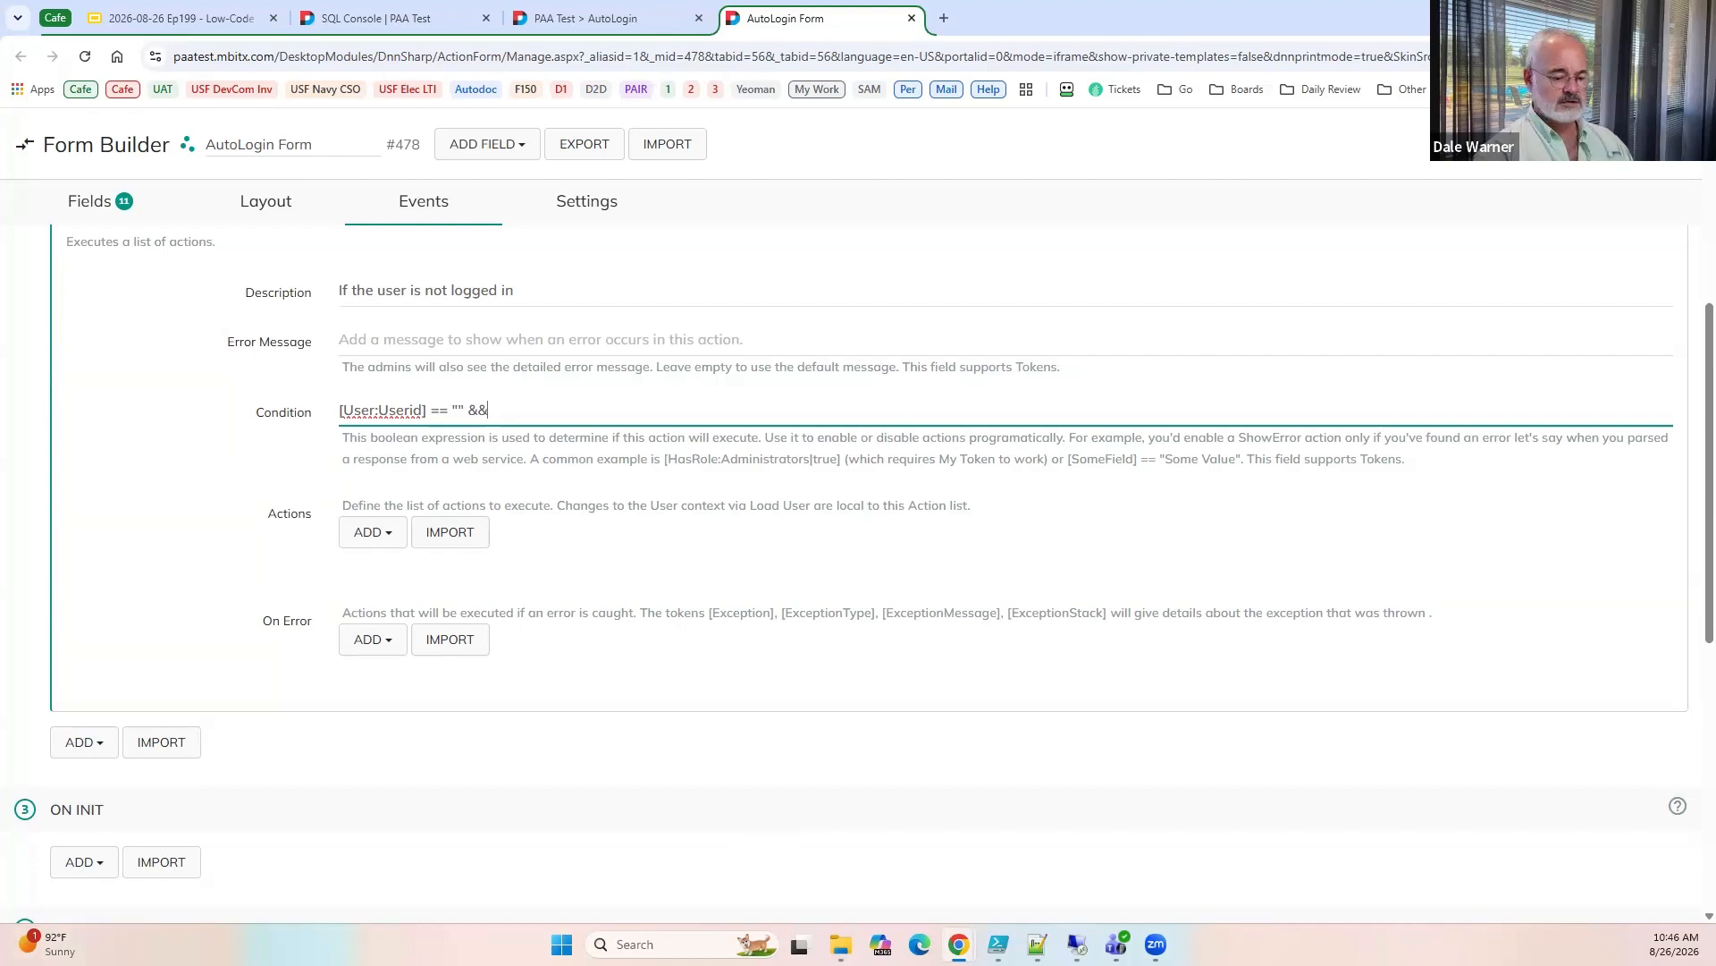
text( [i)
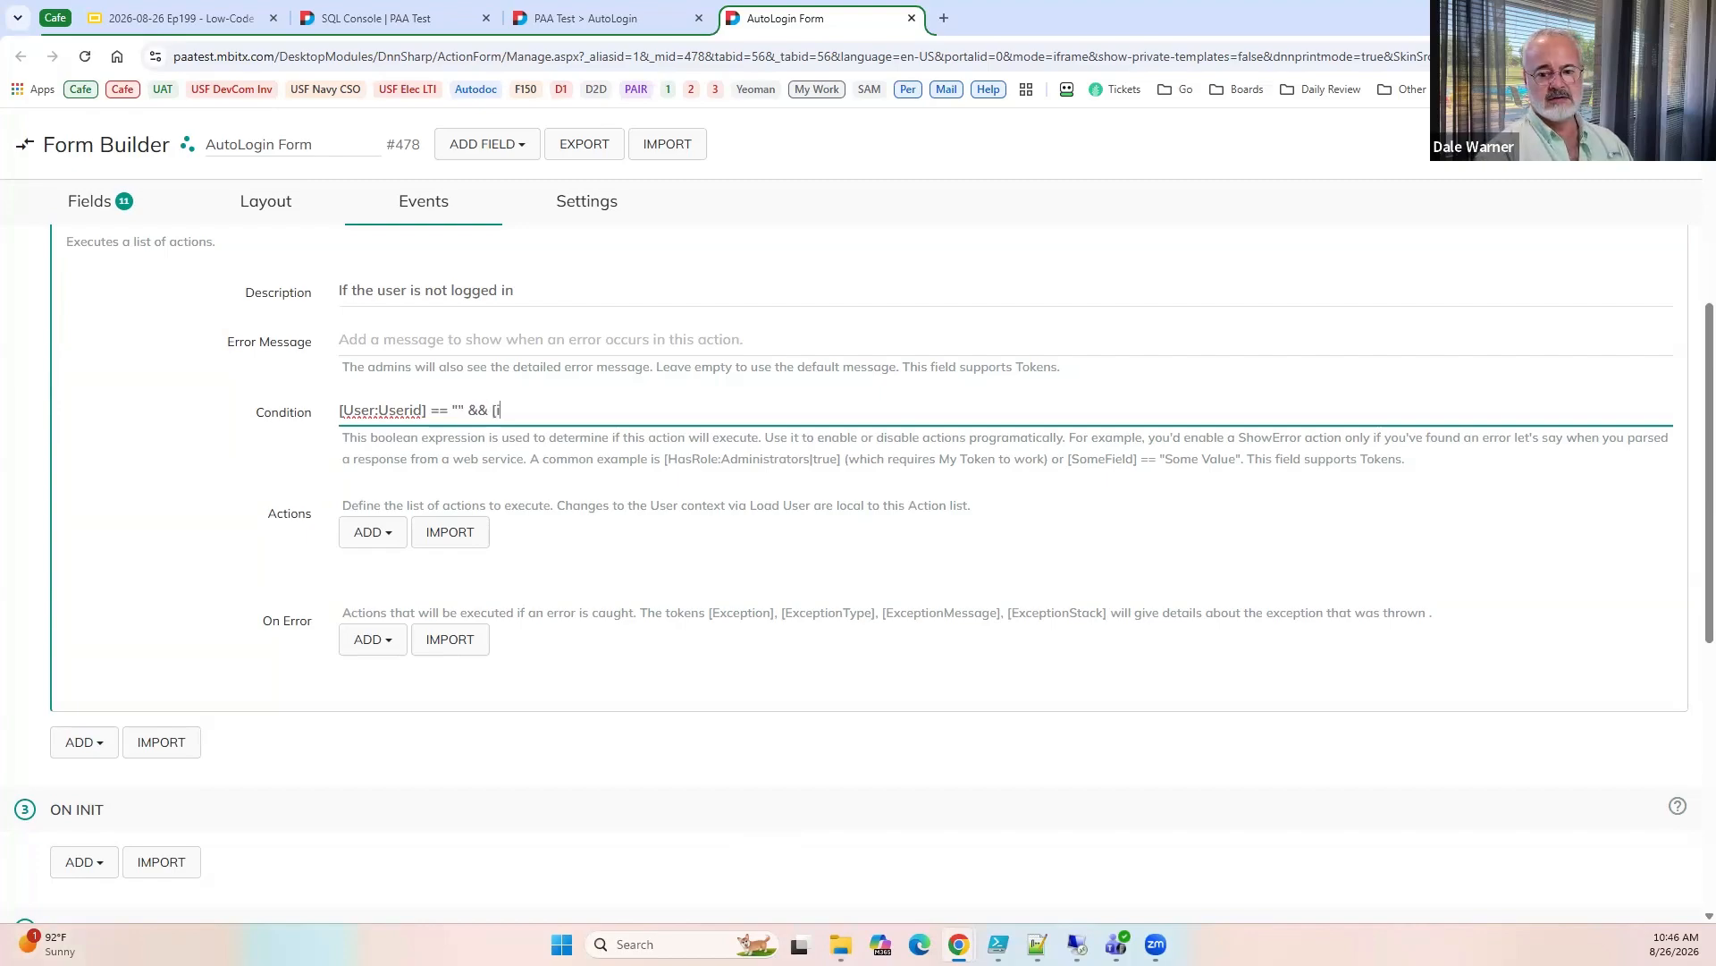
text(sValid)
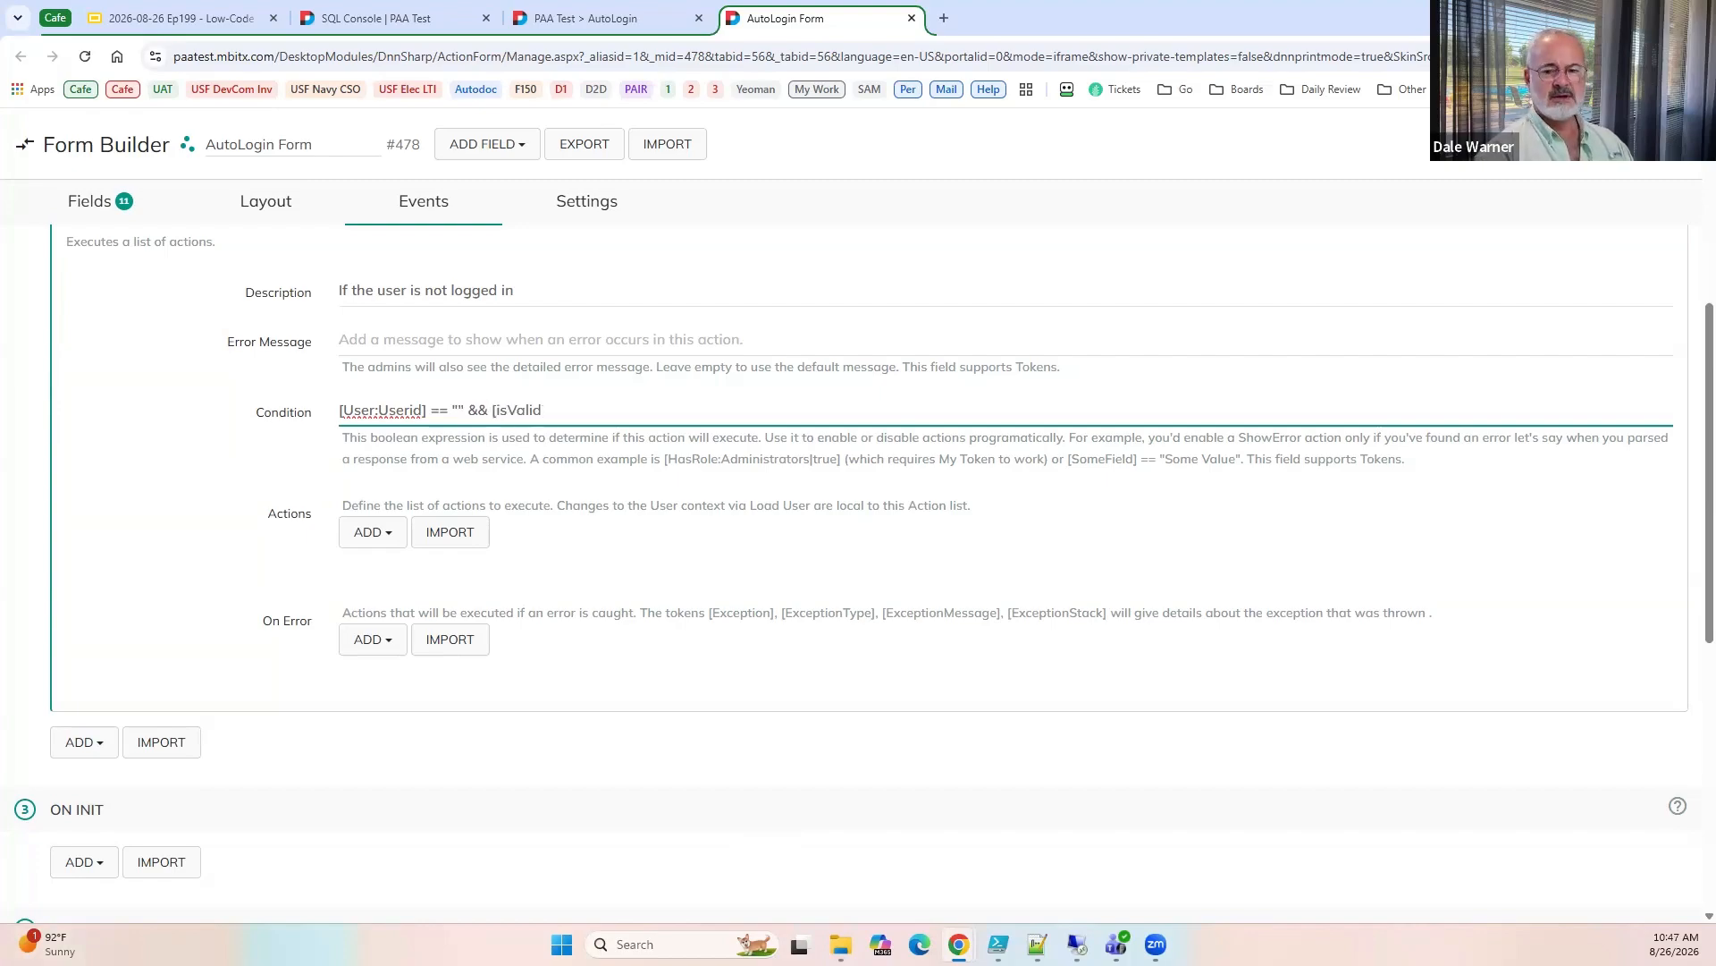
text(])
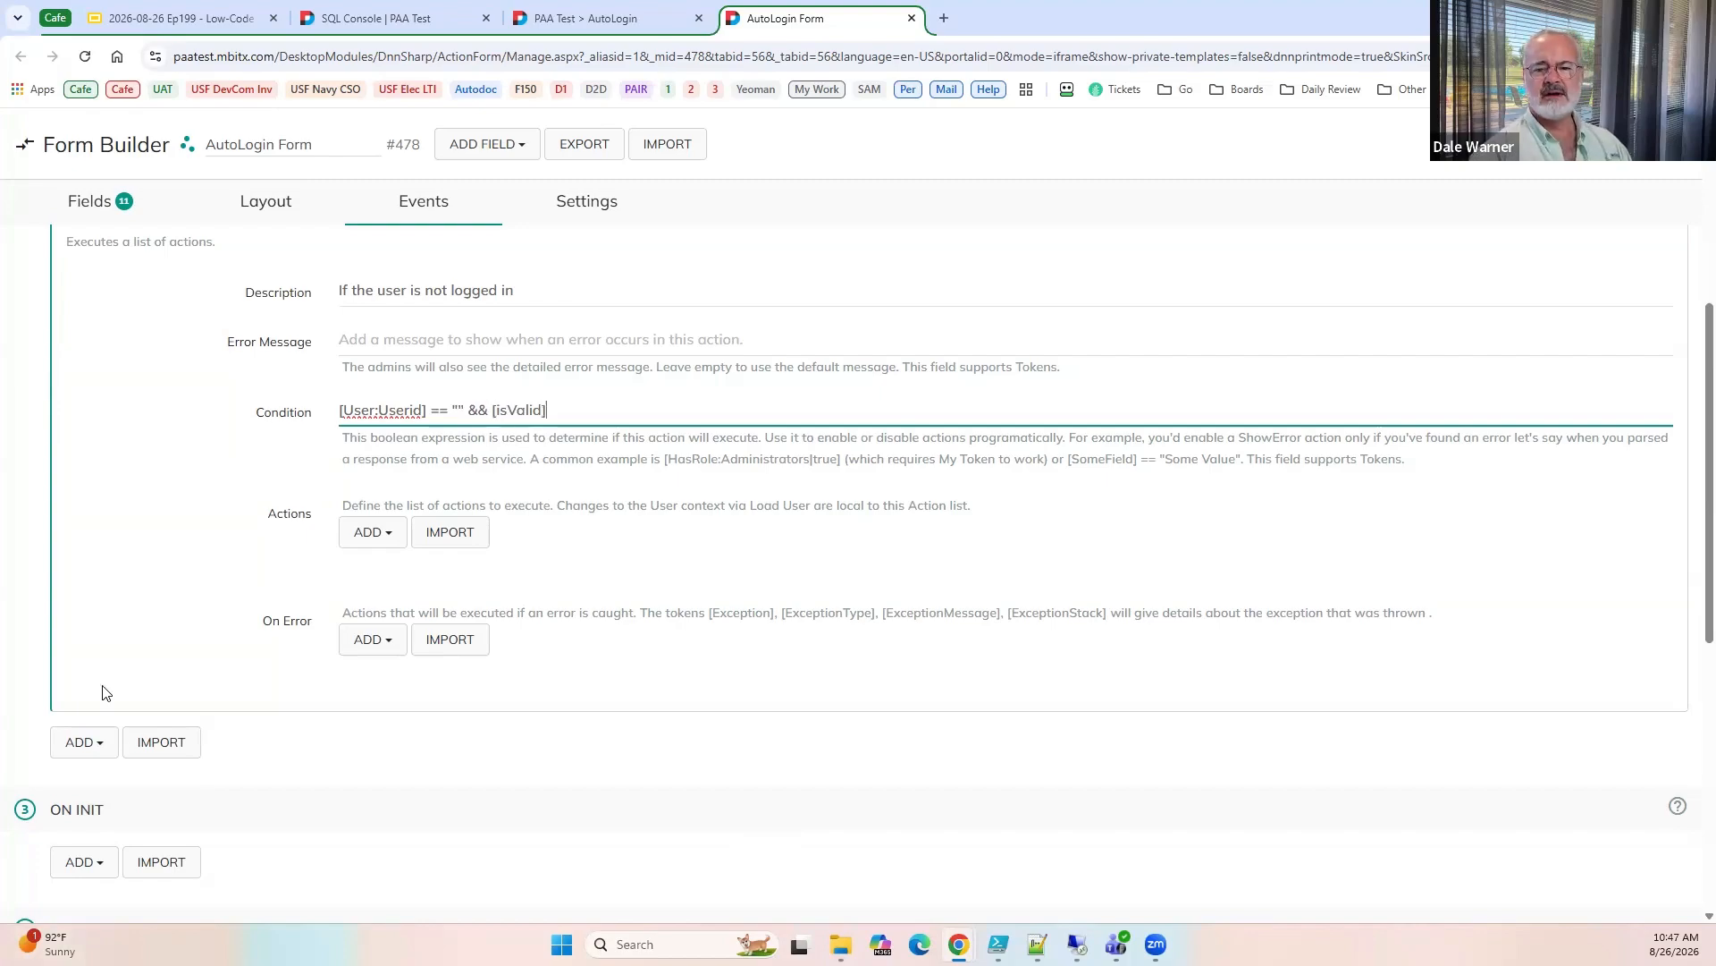
Extend the condition with && [withinValidity], checking the certificate fields on the AutoLogin page.
click(565, 22)
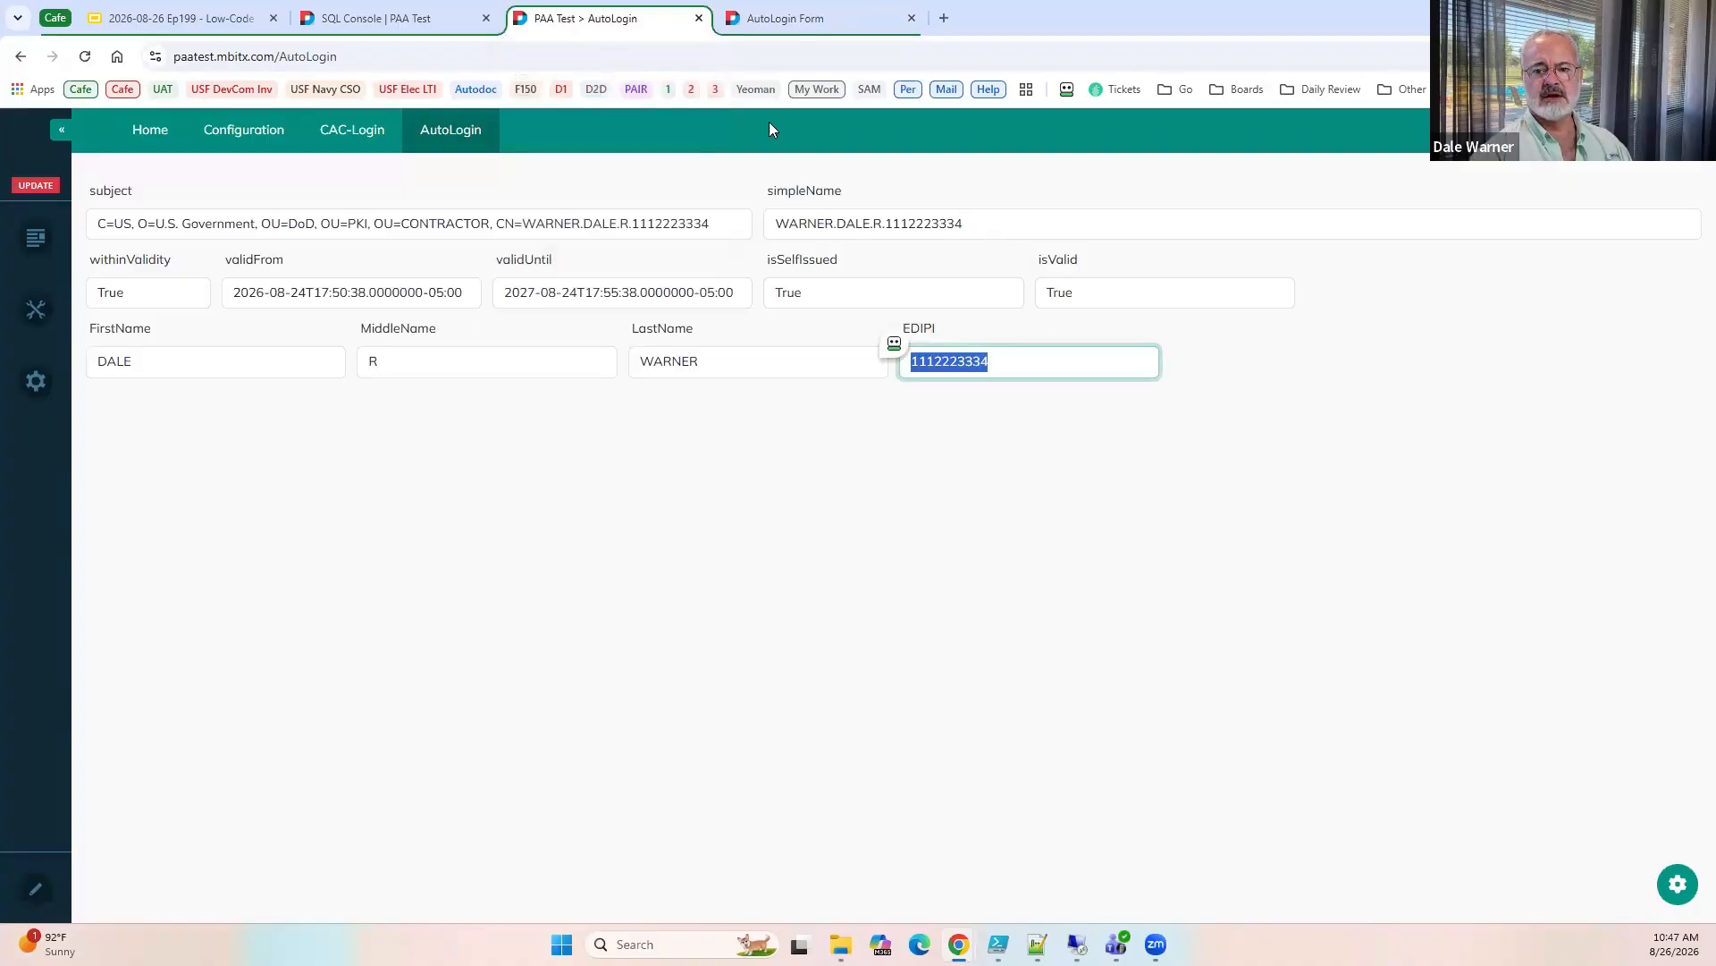
click(766, 25)
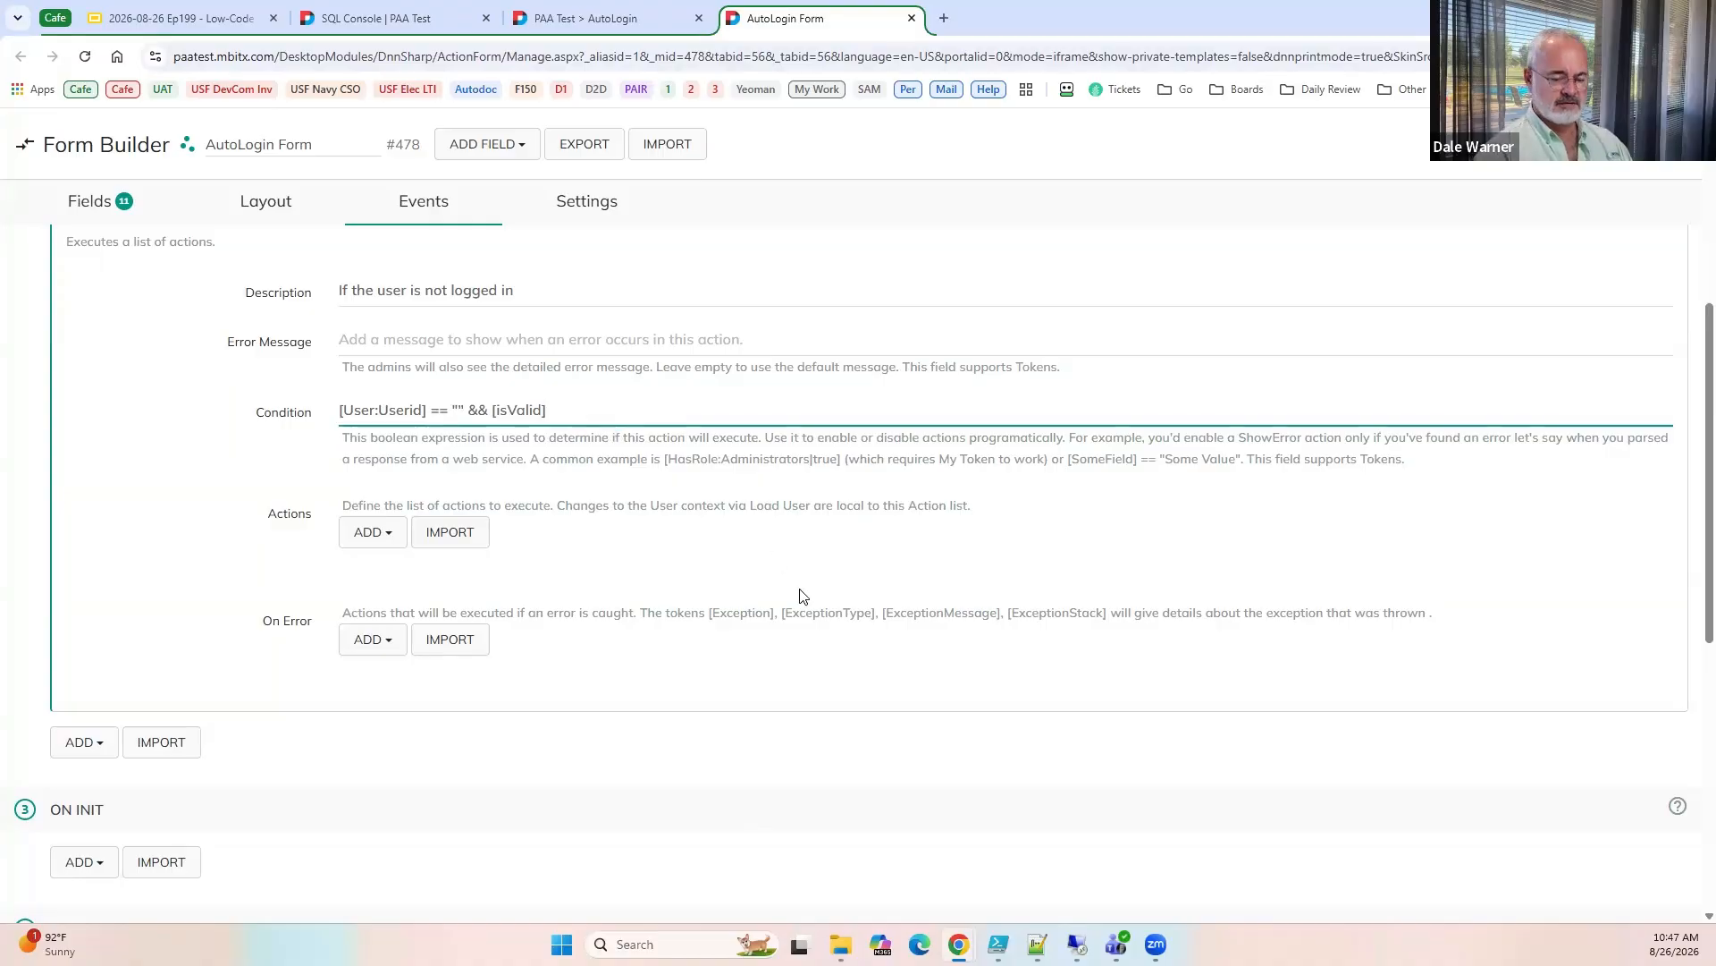
text(&& [)
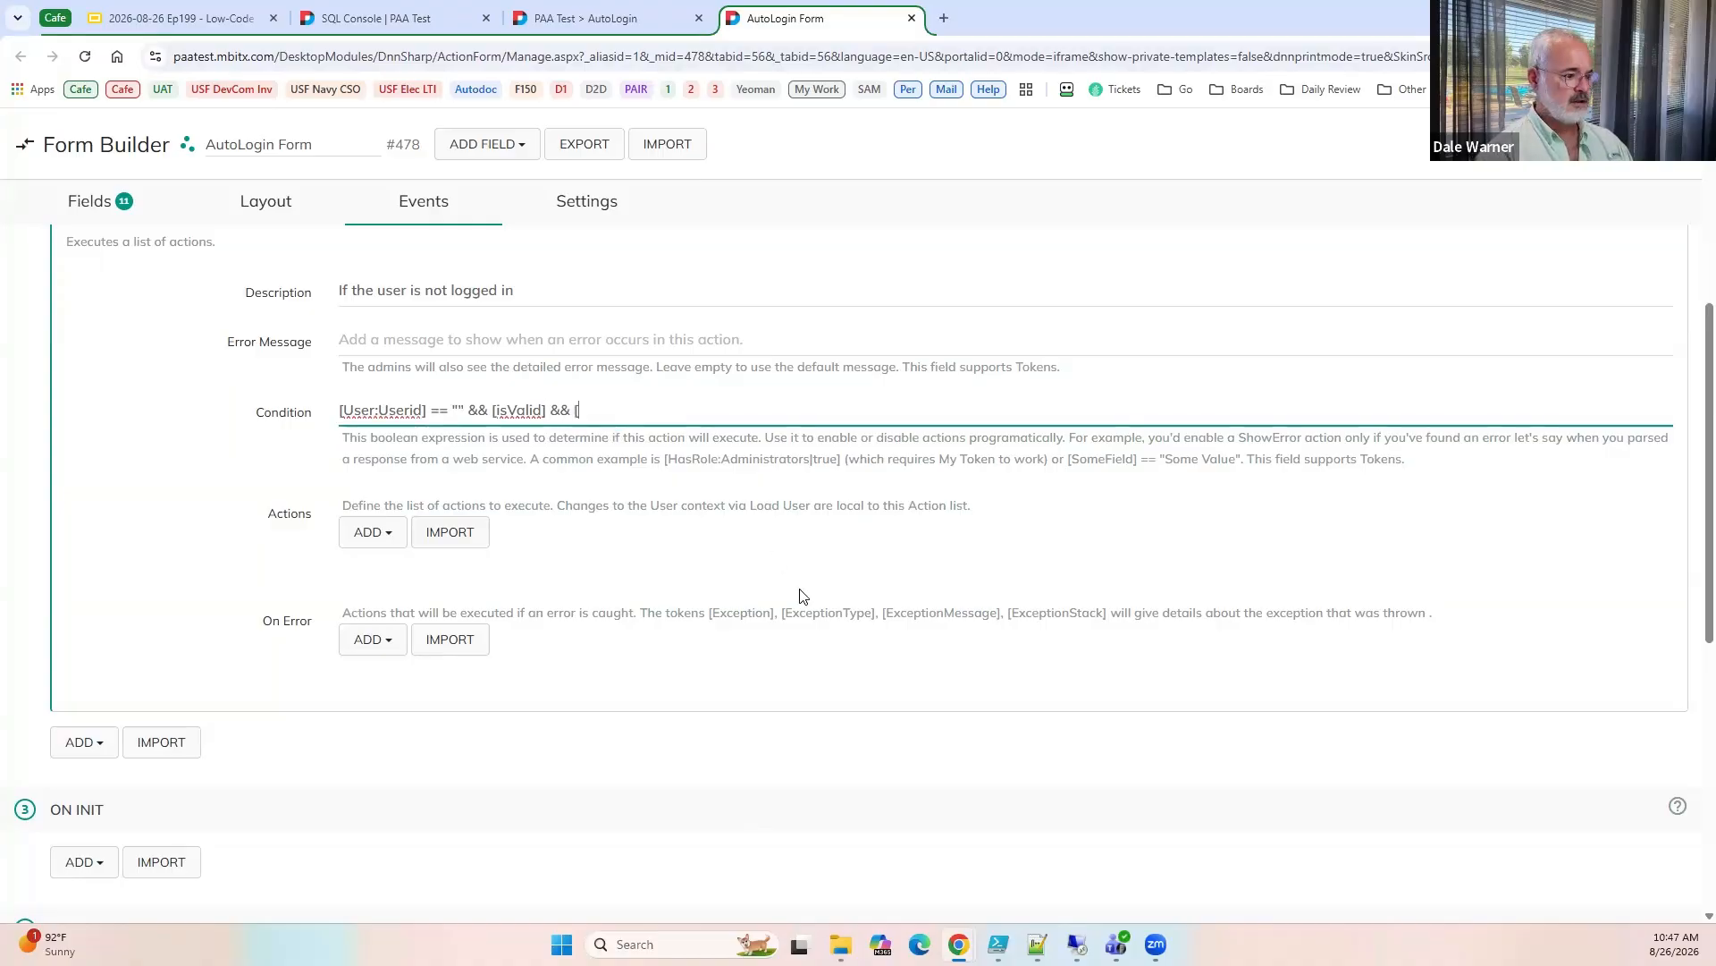
text(with)
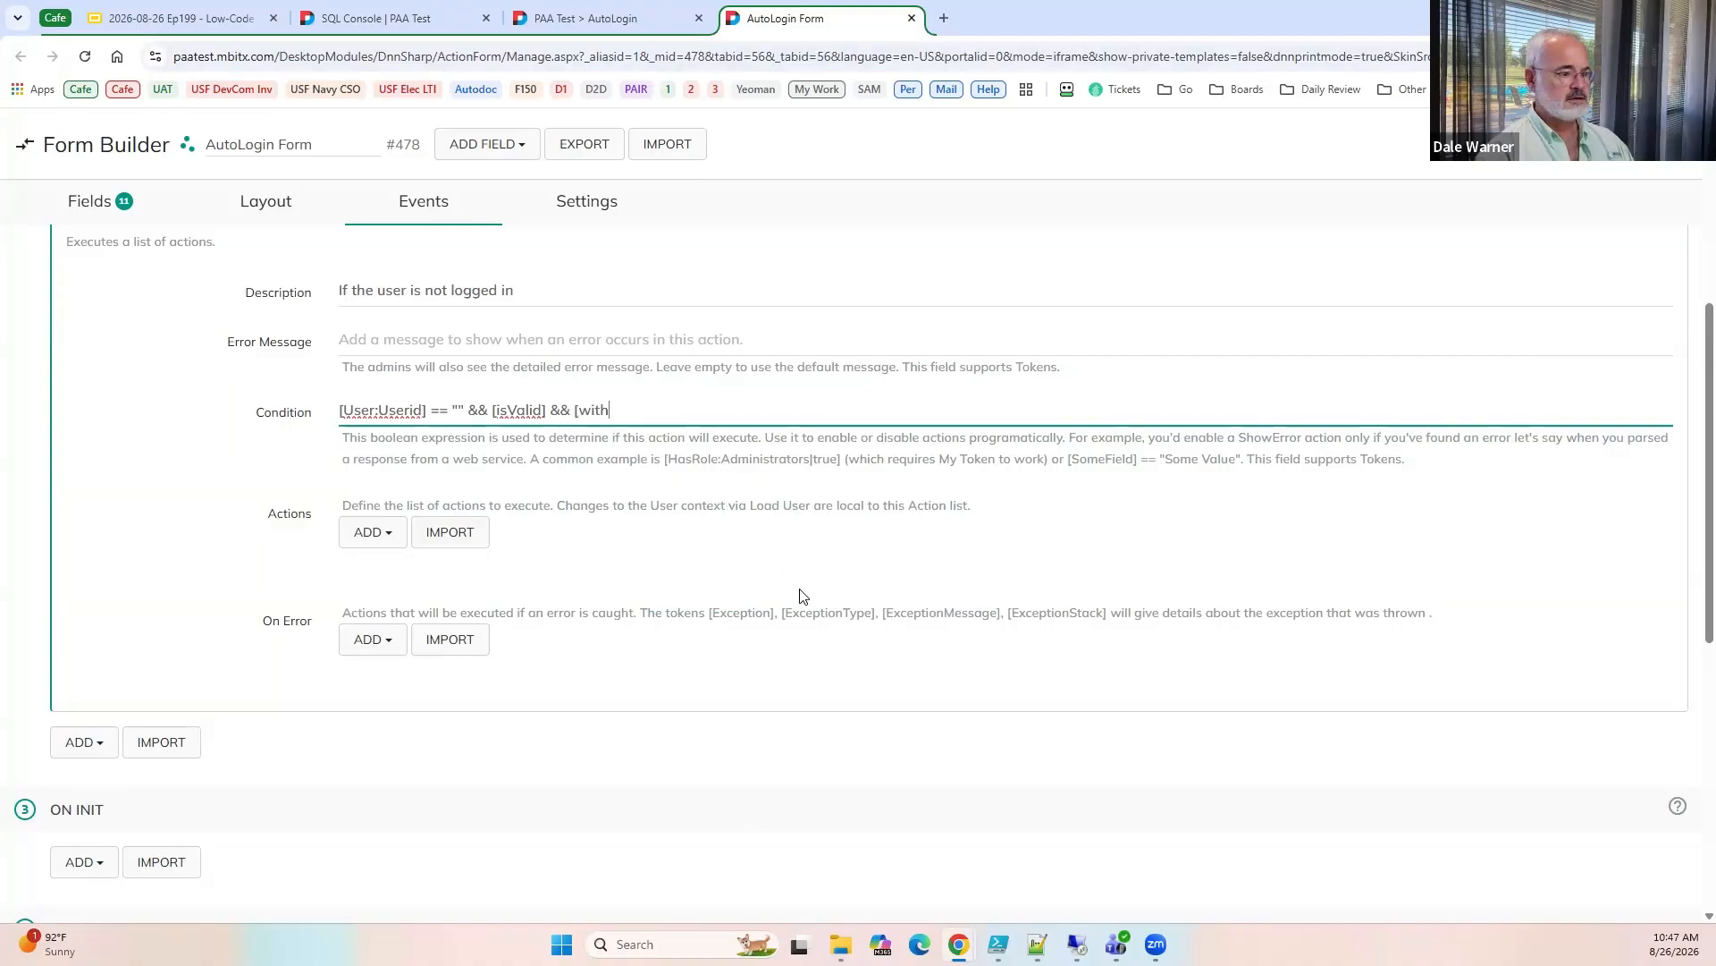
text(inVa)
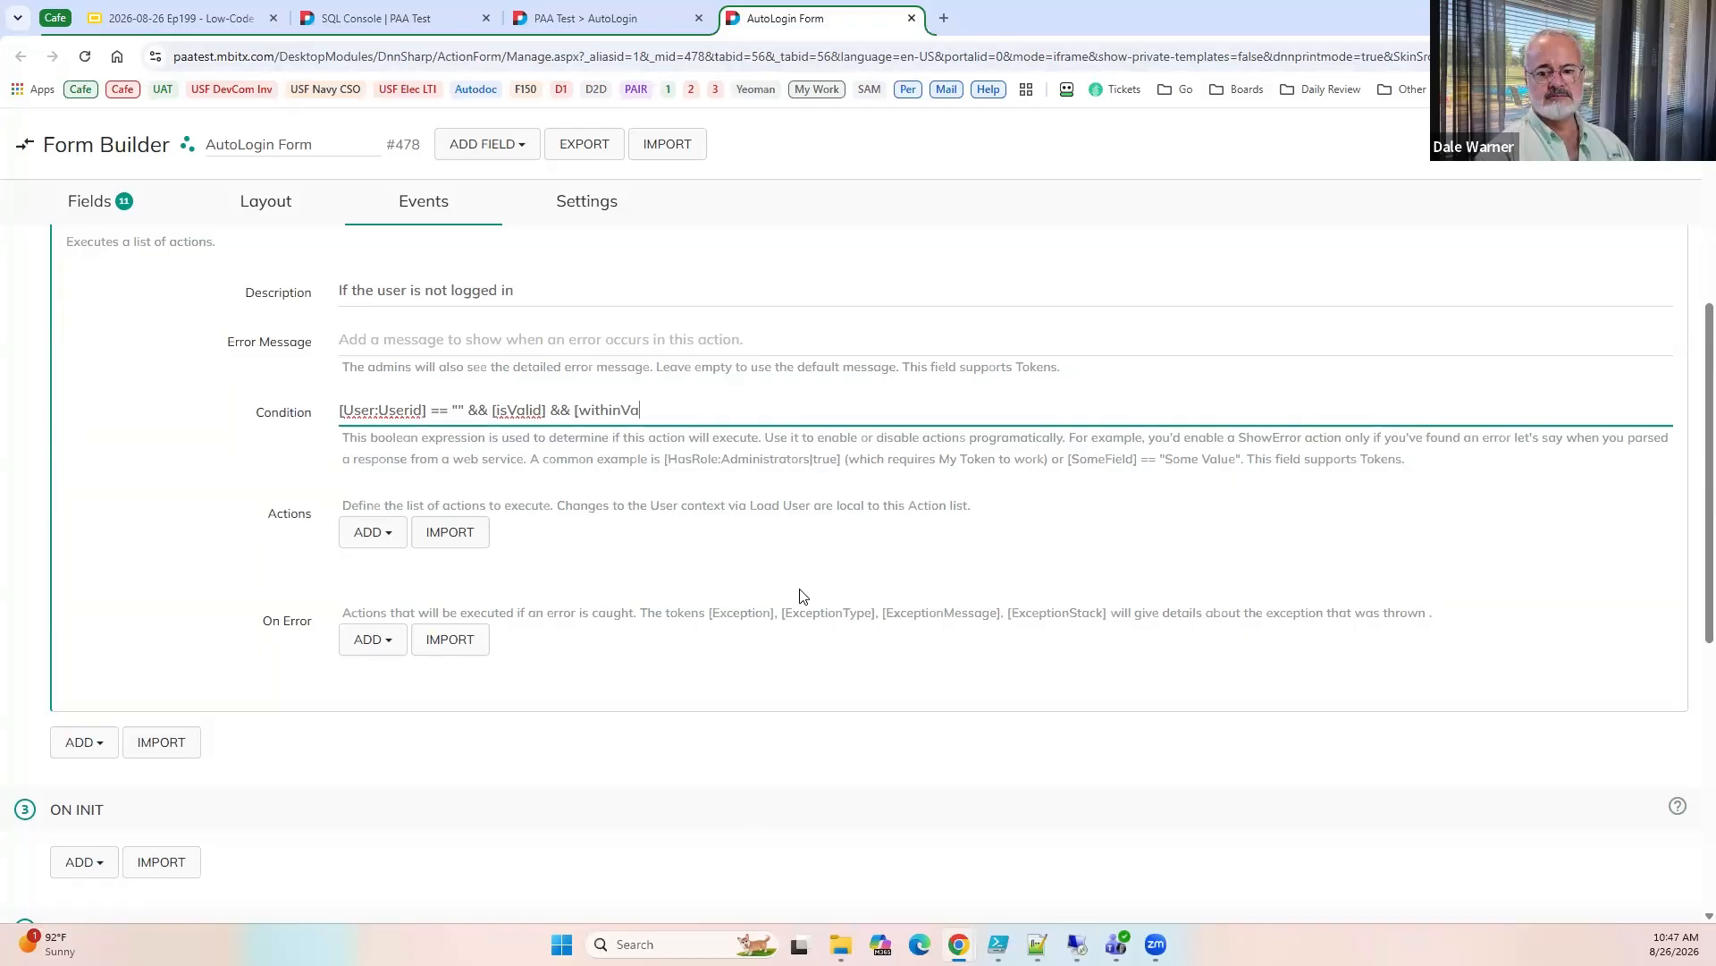
text(lidity])
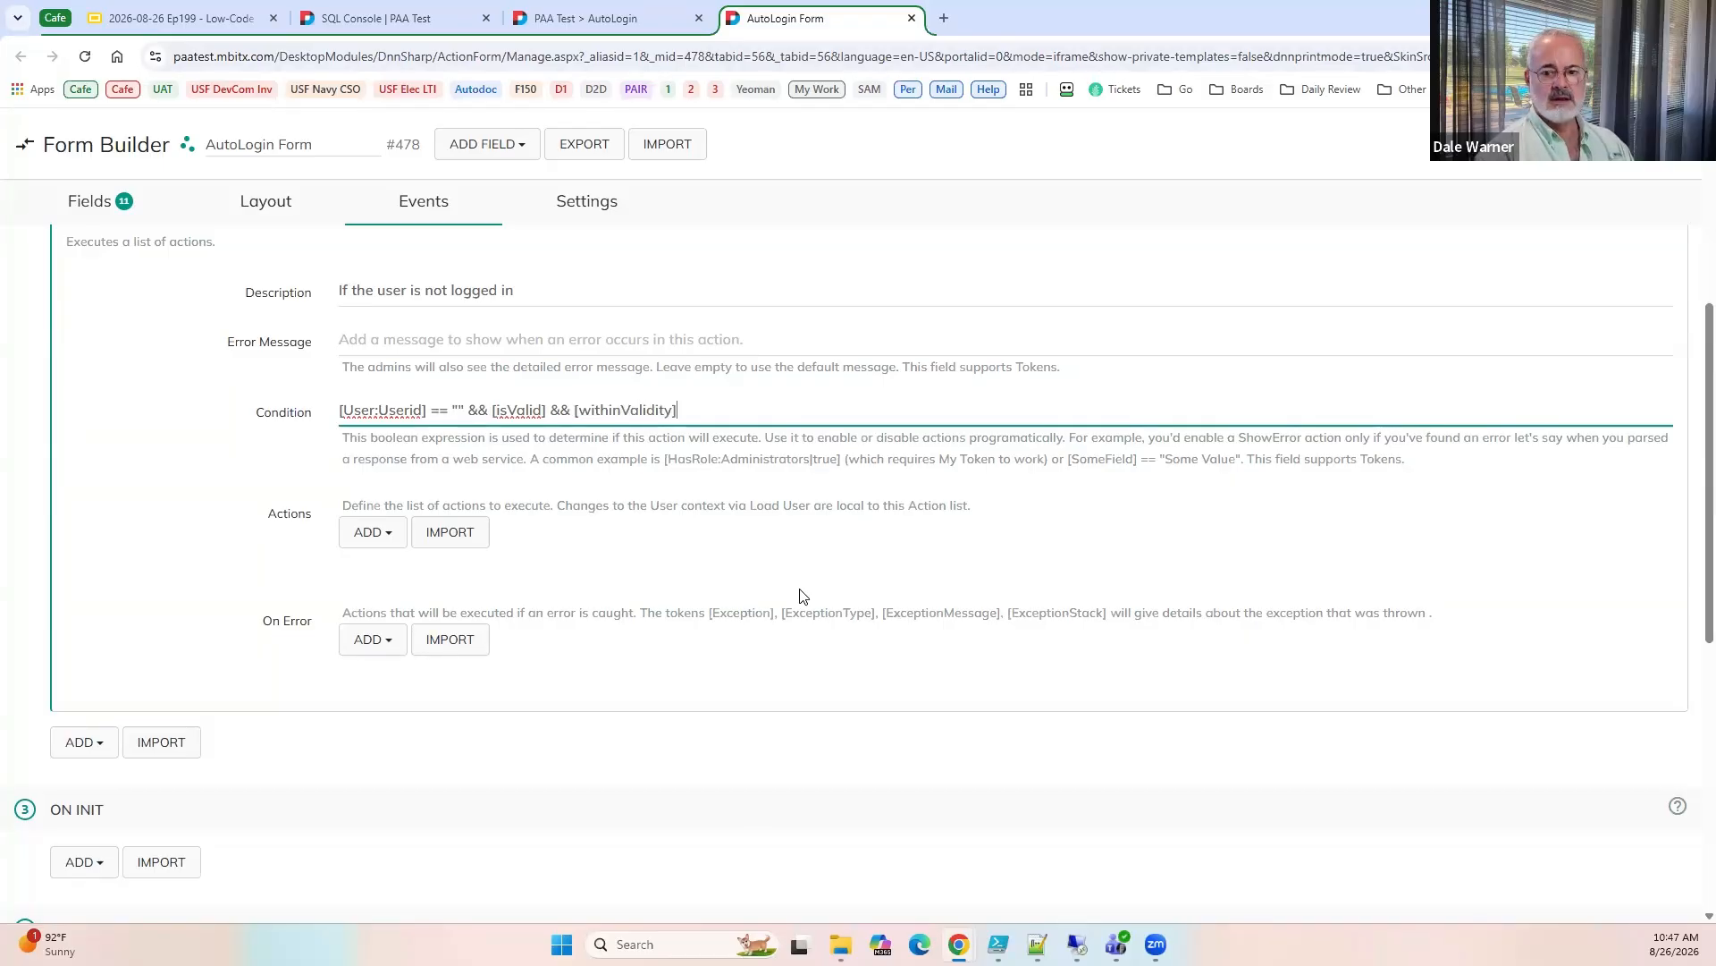
click(565, 16)
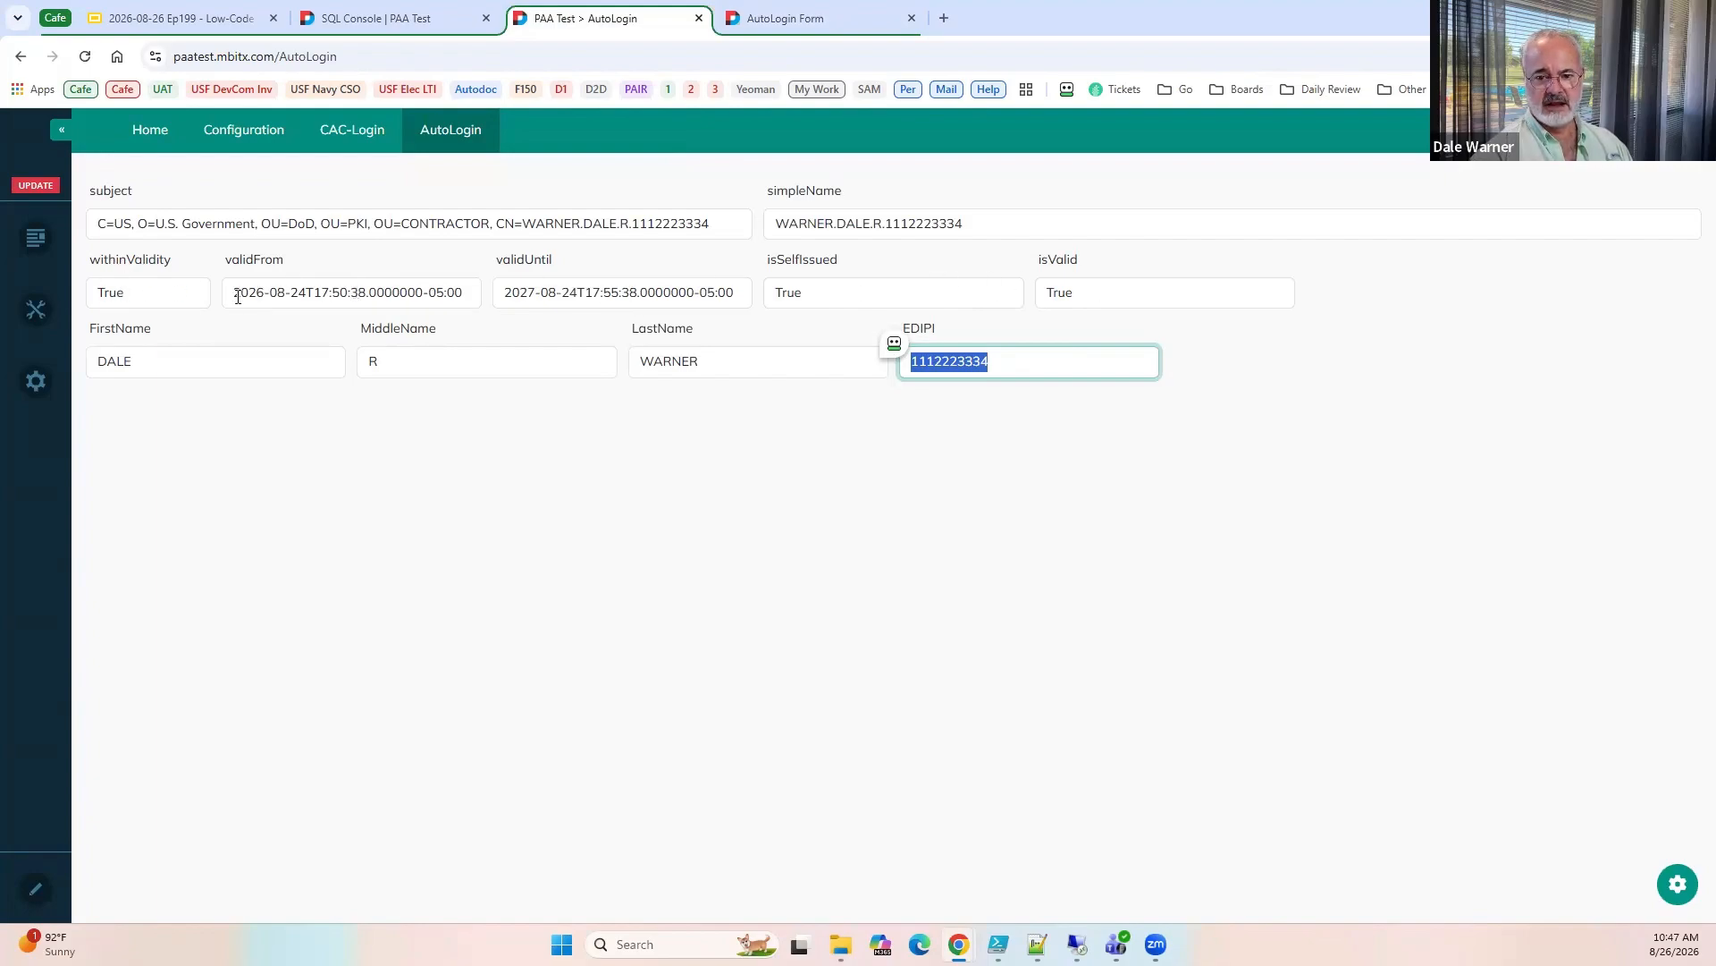
click(787, 18)
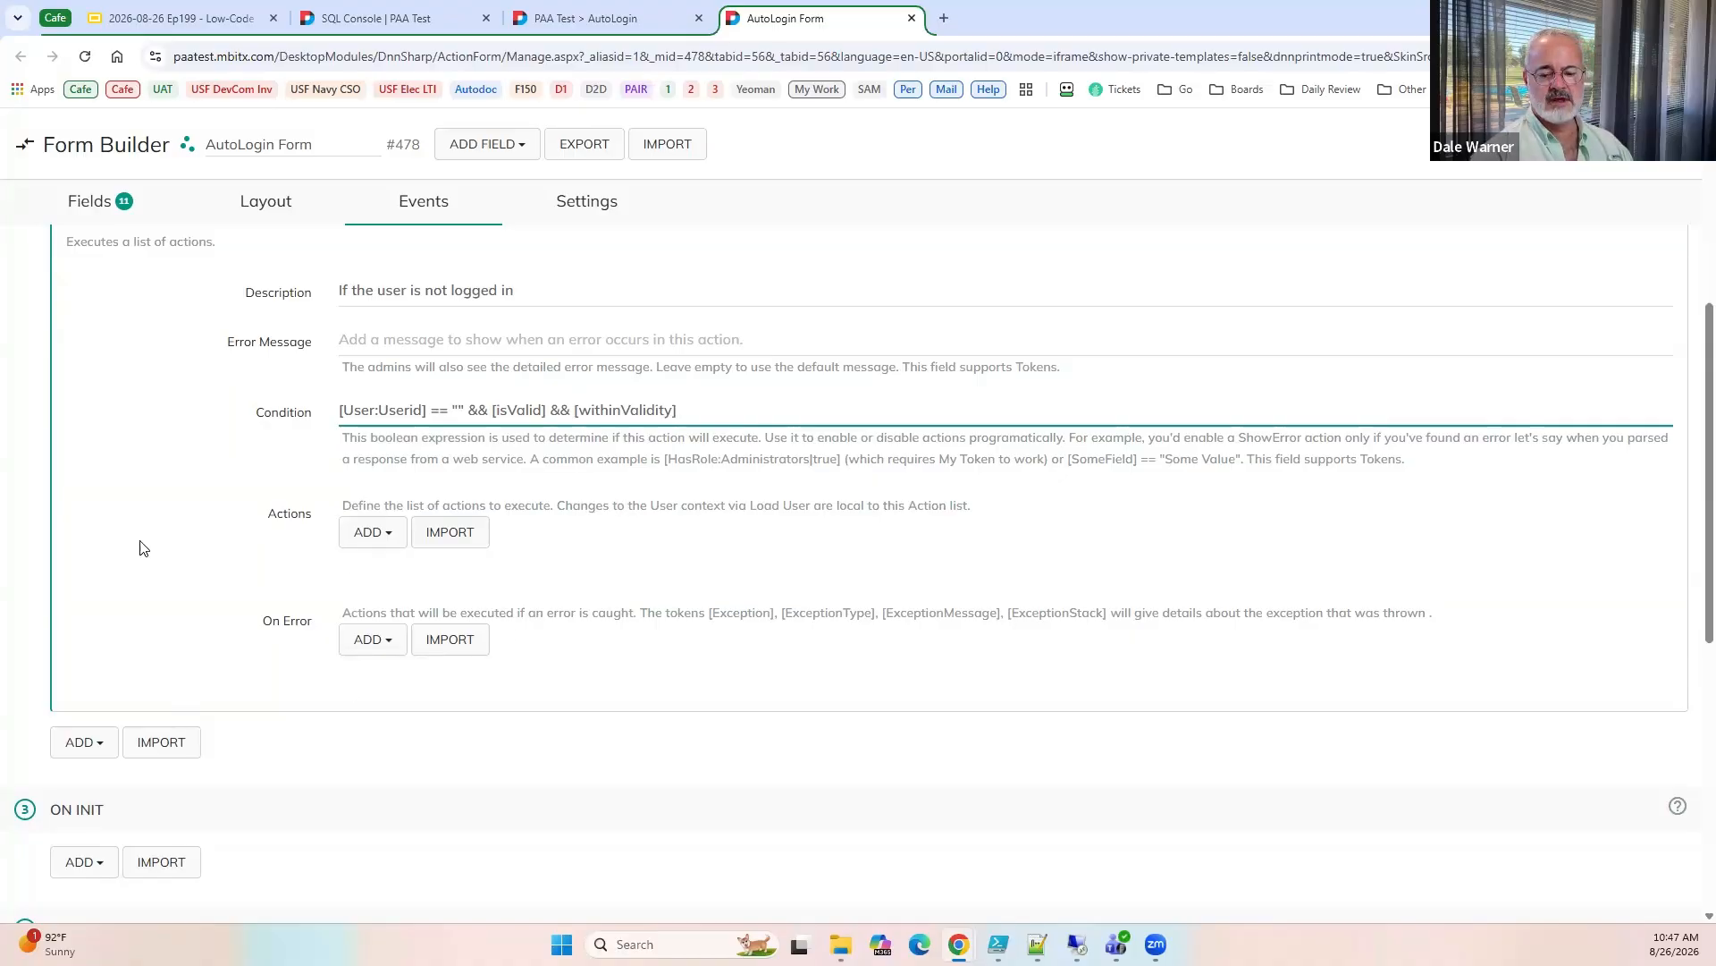
Add a nested Execute Actions action to the action list of the conditional Execute Actions.
click(354, 533)
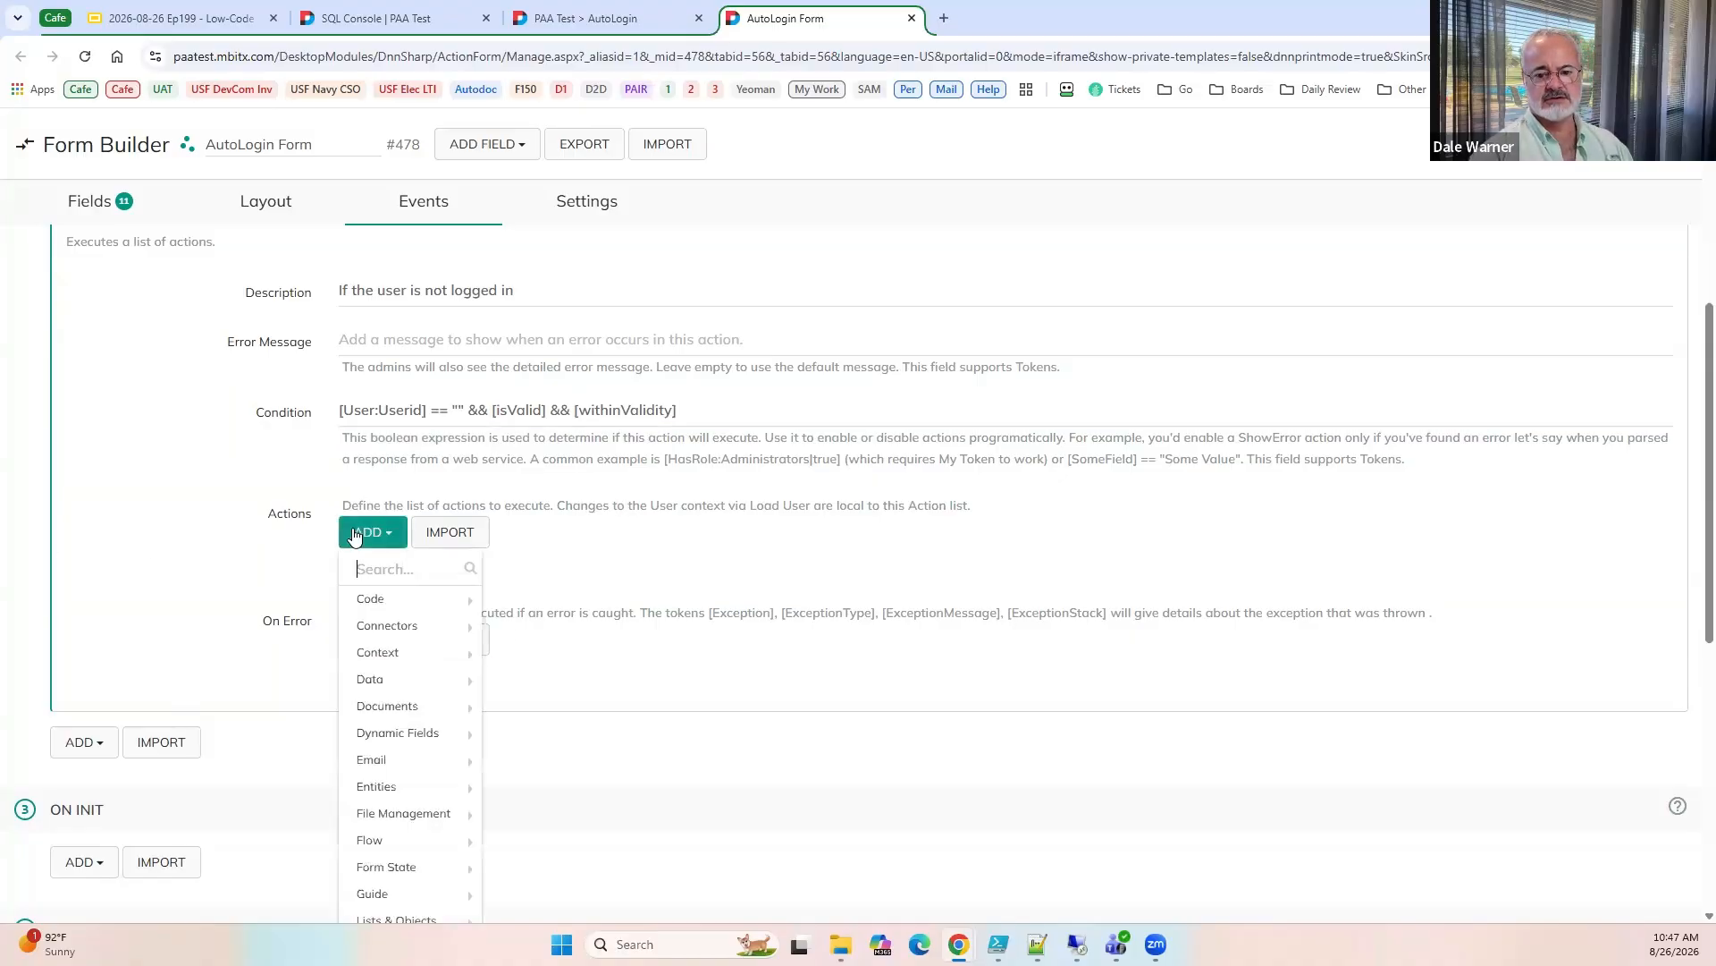
text(execu)
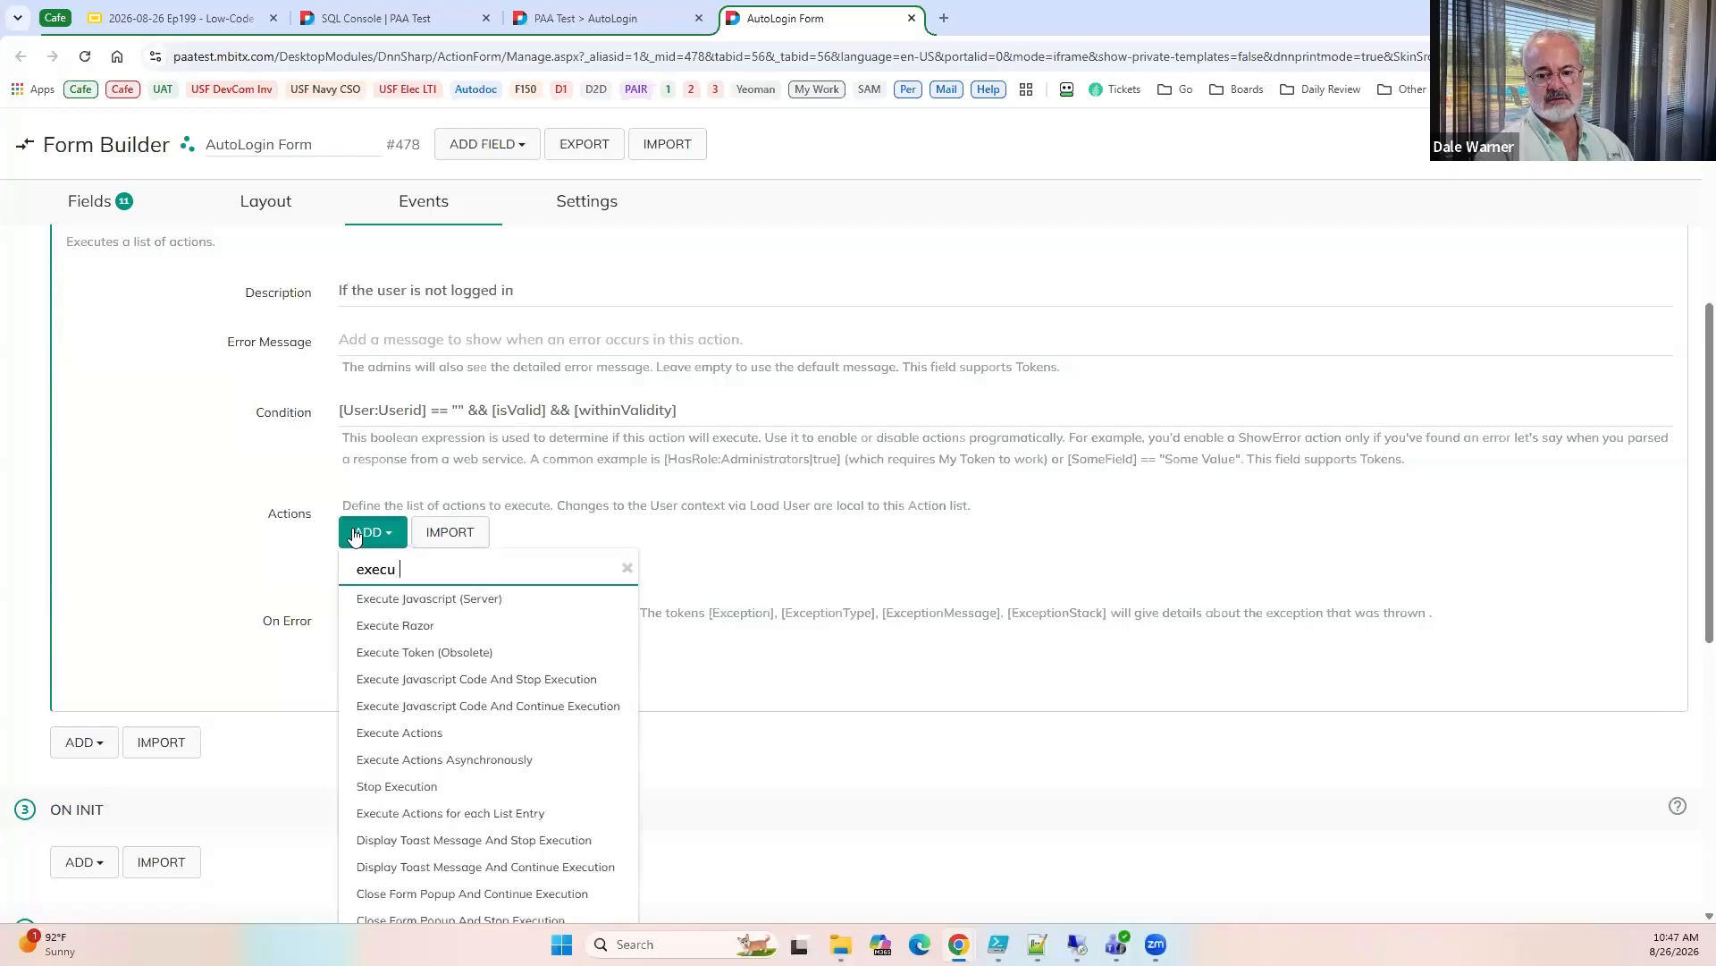
text( ac)
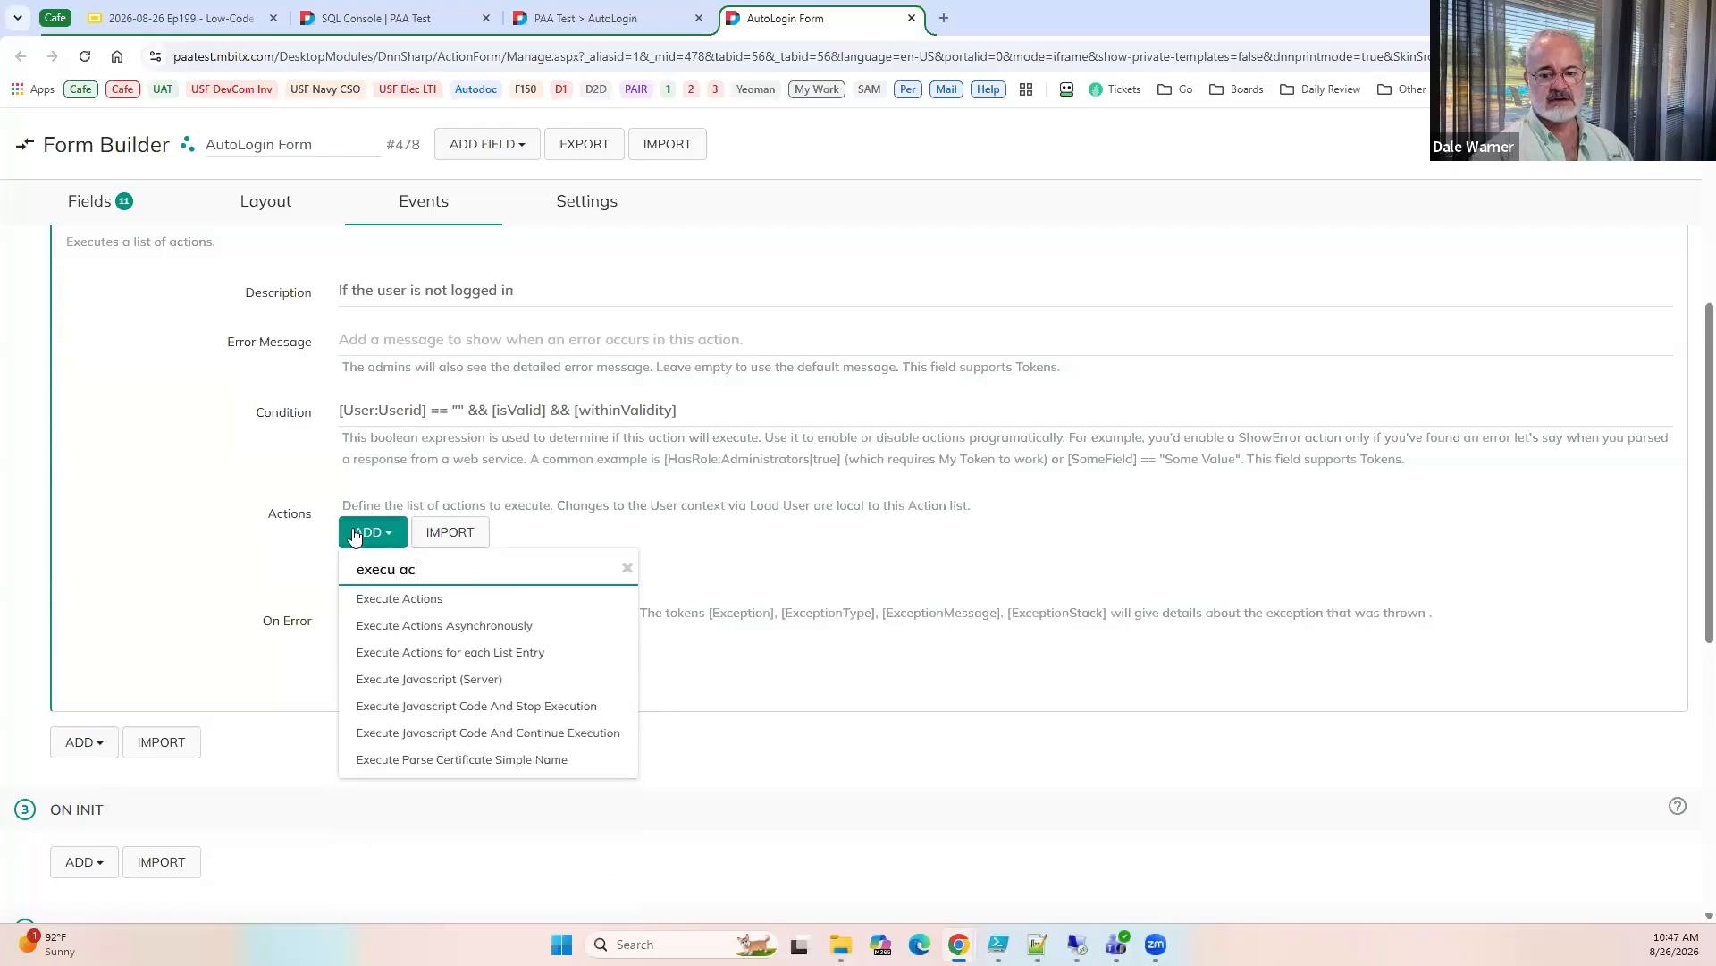
click(372, 598)
Extend the outer Execute Actions description to "If the user is not logged in and we have a valid certificate".
scroll(288, 580, down, 1)
scroll(446, 556, up, 4)
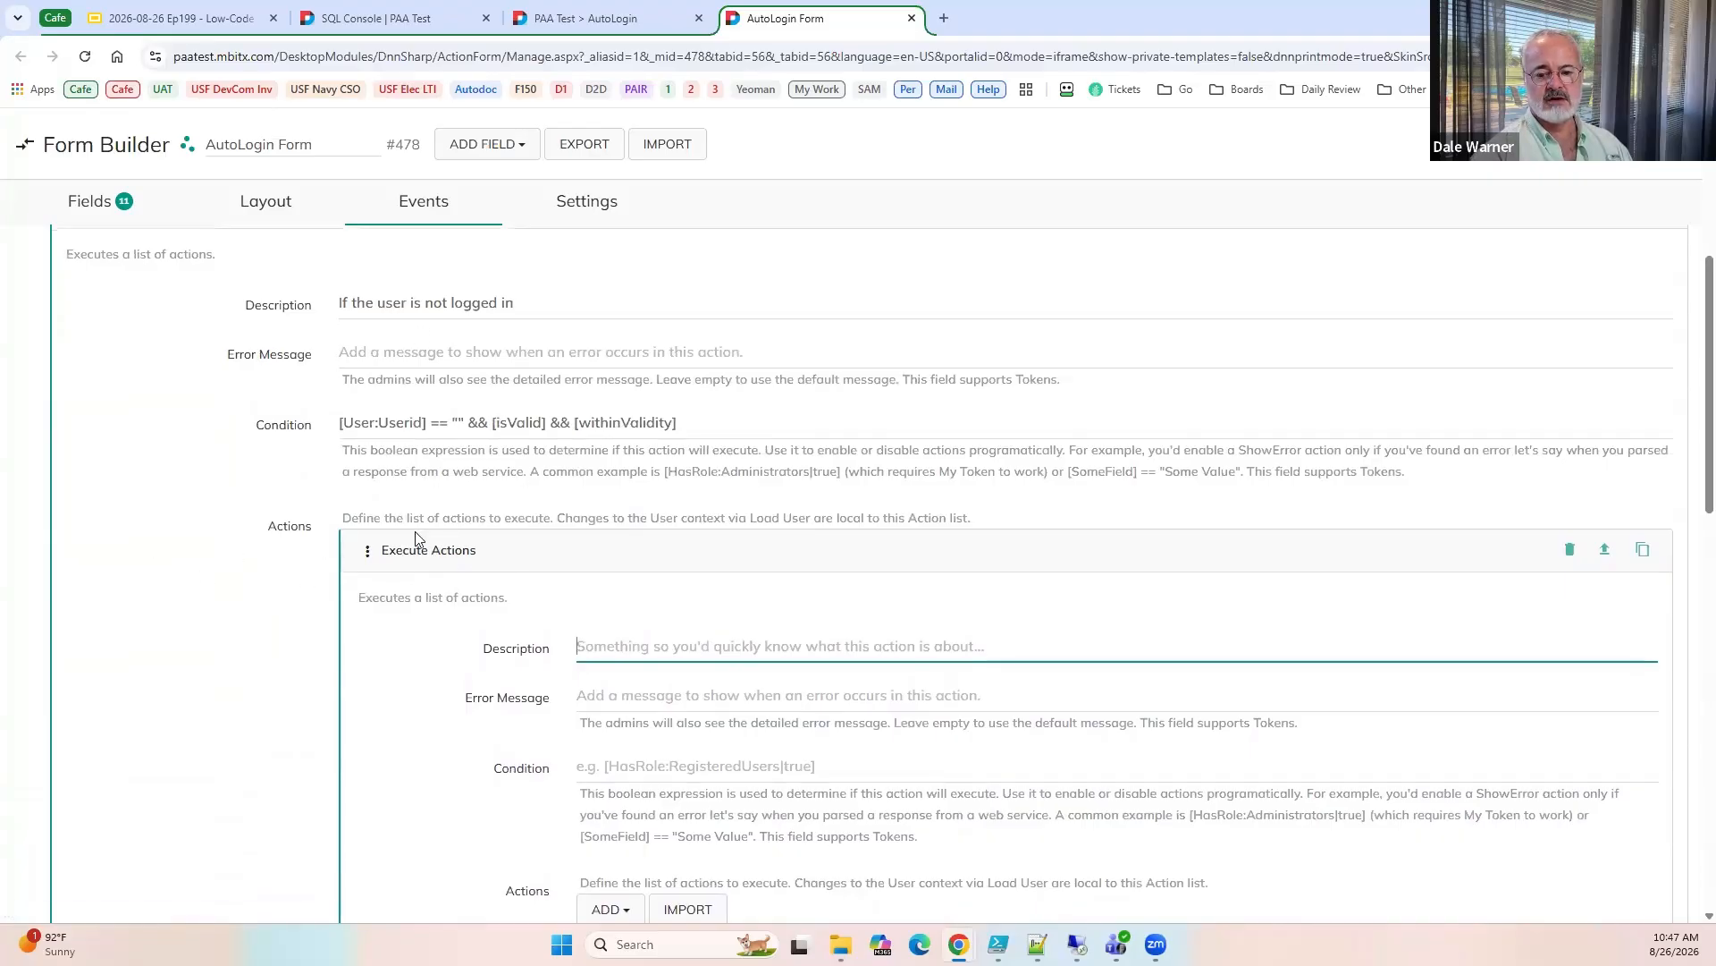
scroll(464, 519, down, 3)
scroll(590, 390, up, 4)
click(590, 394)
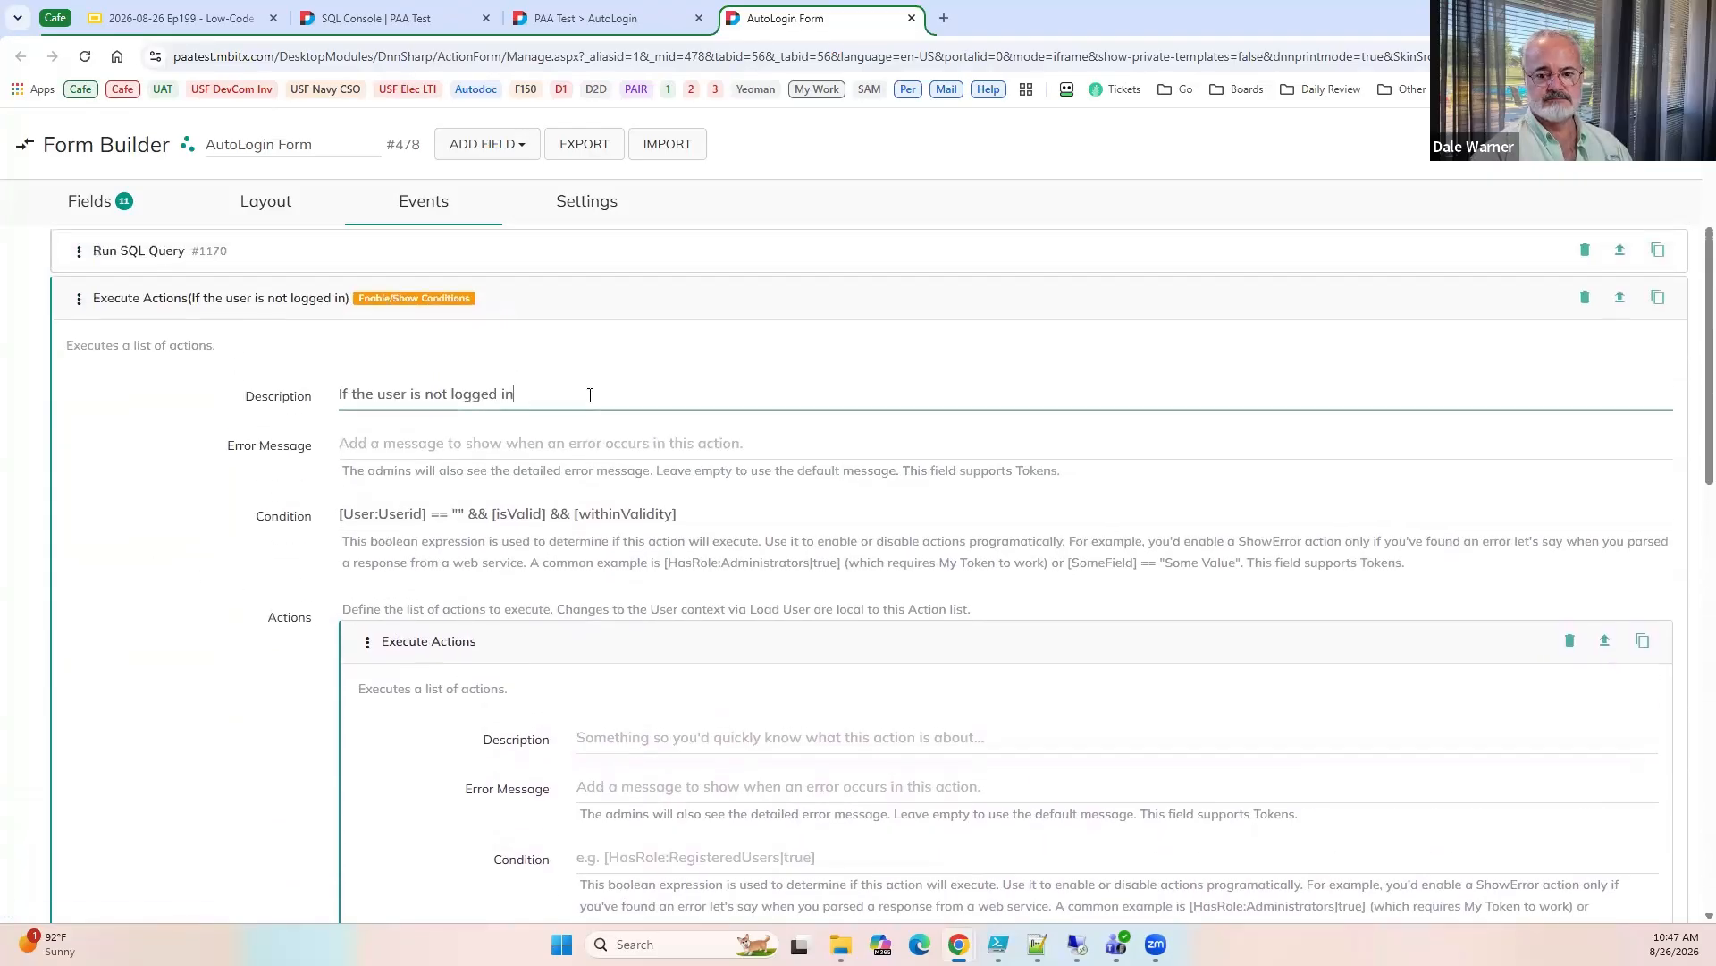
text(and we have a )
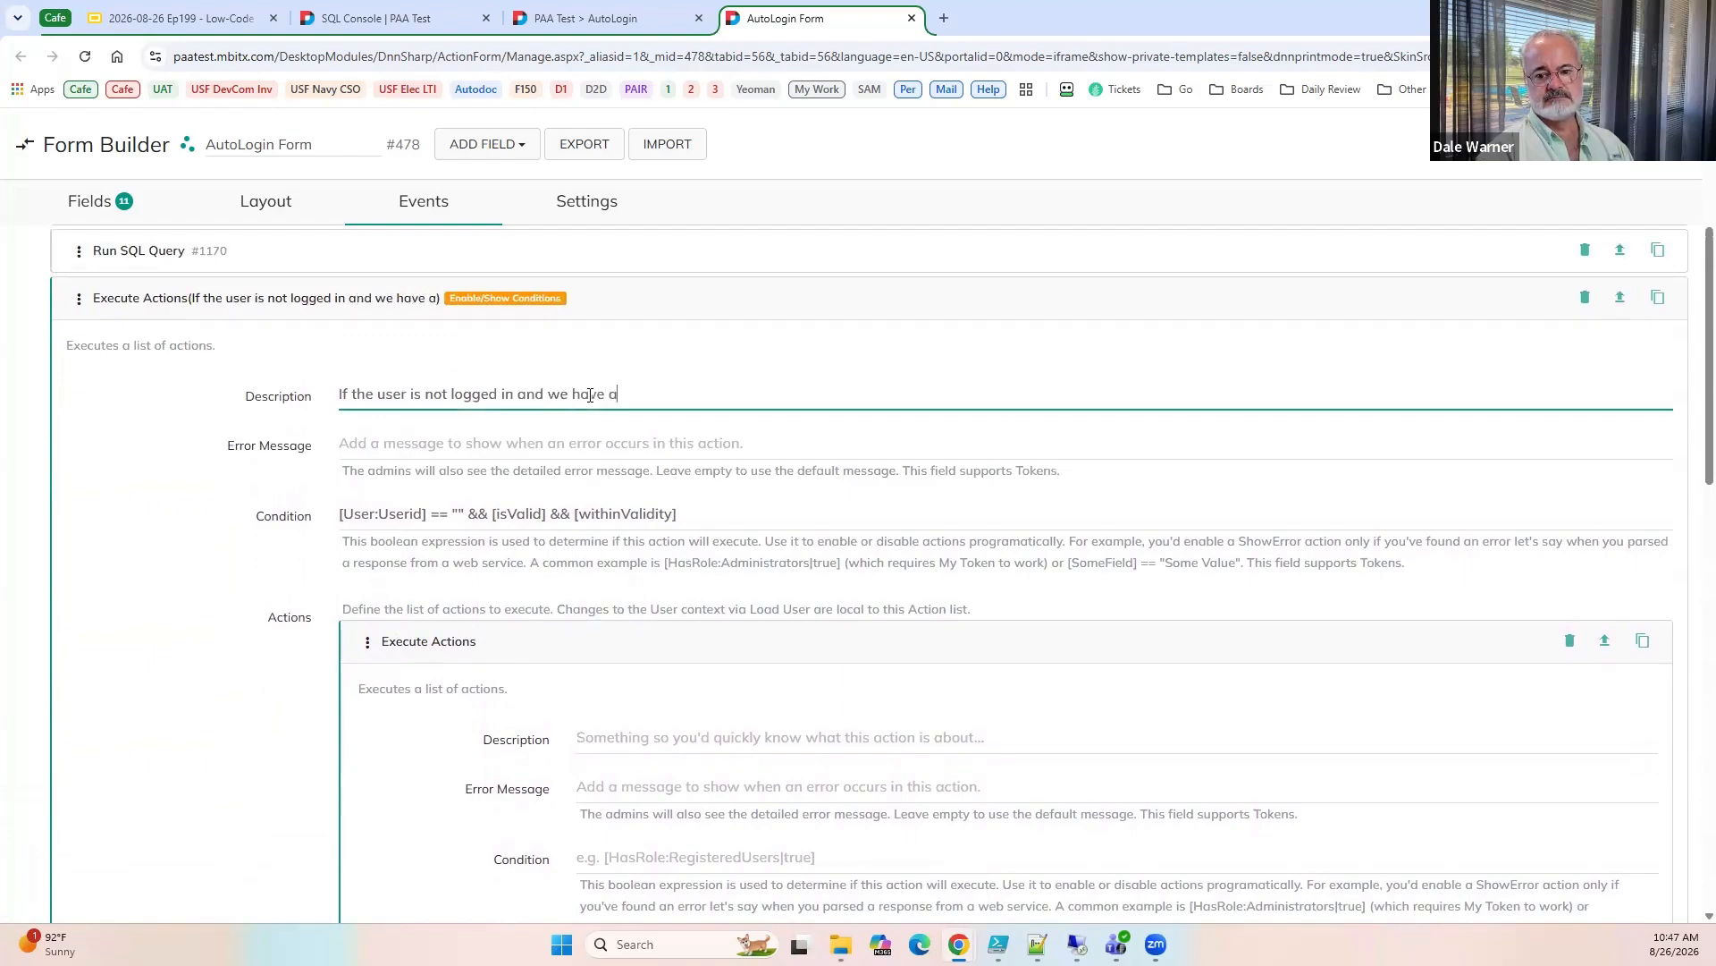
text(valid ce)
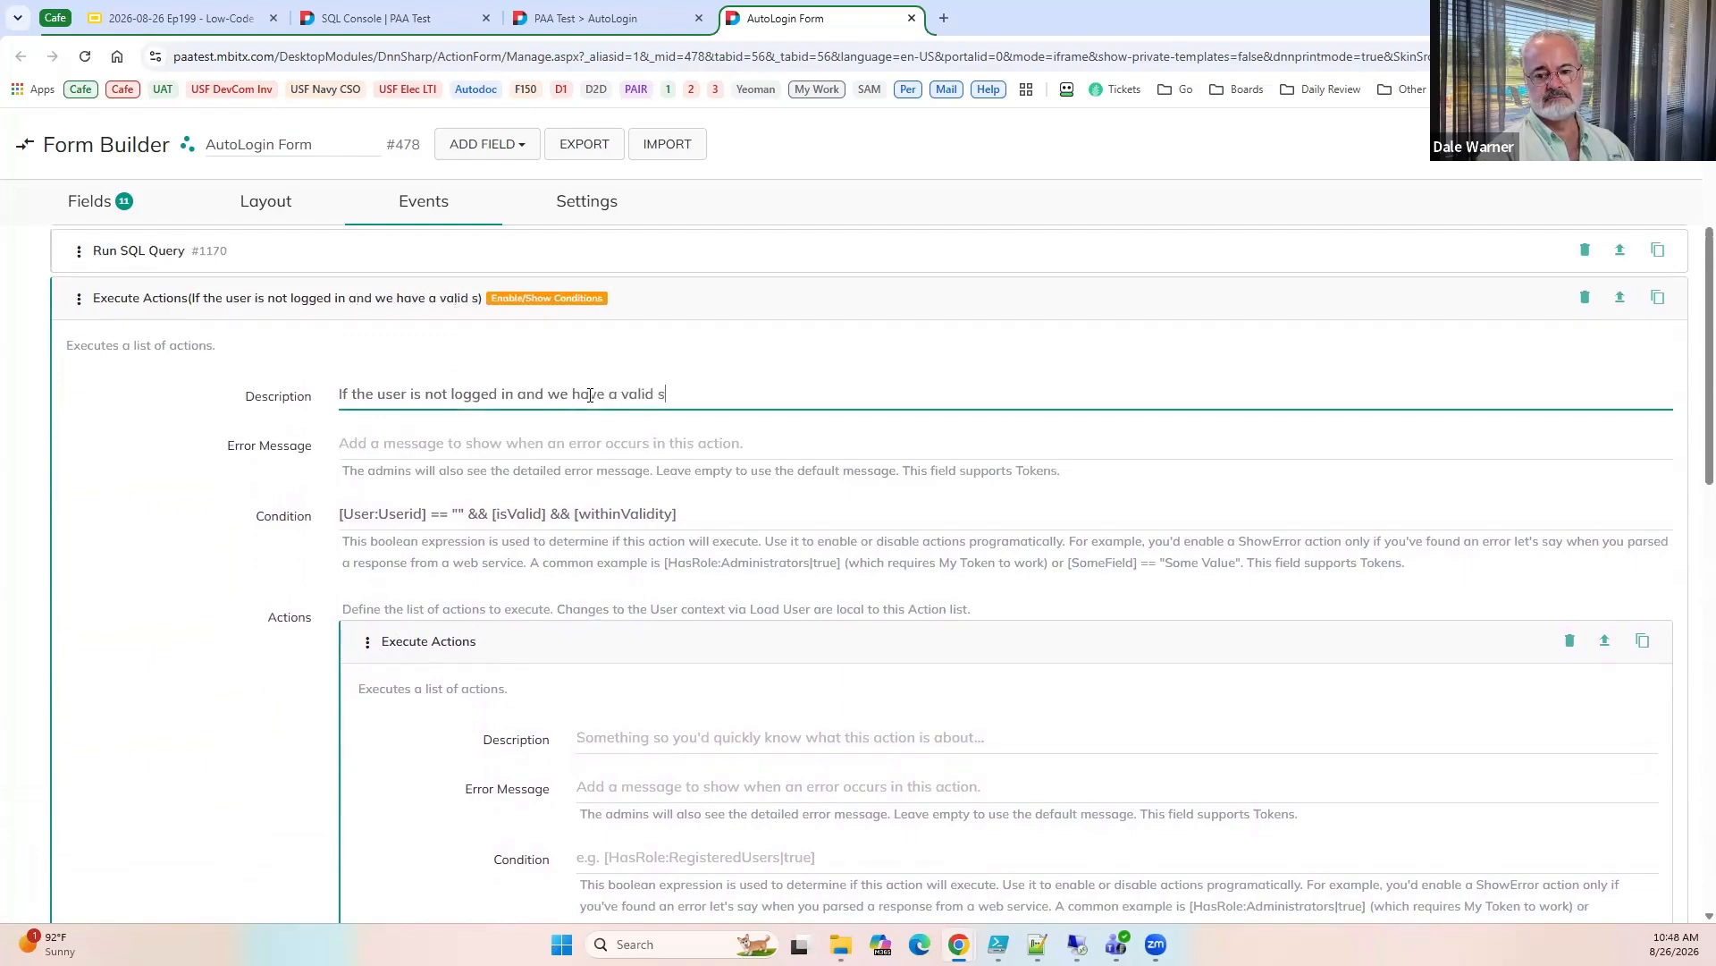
text(rtificate)
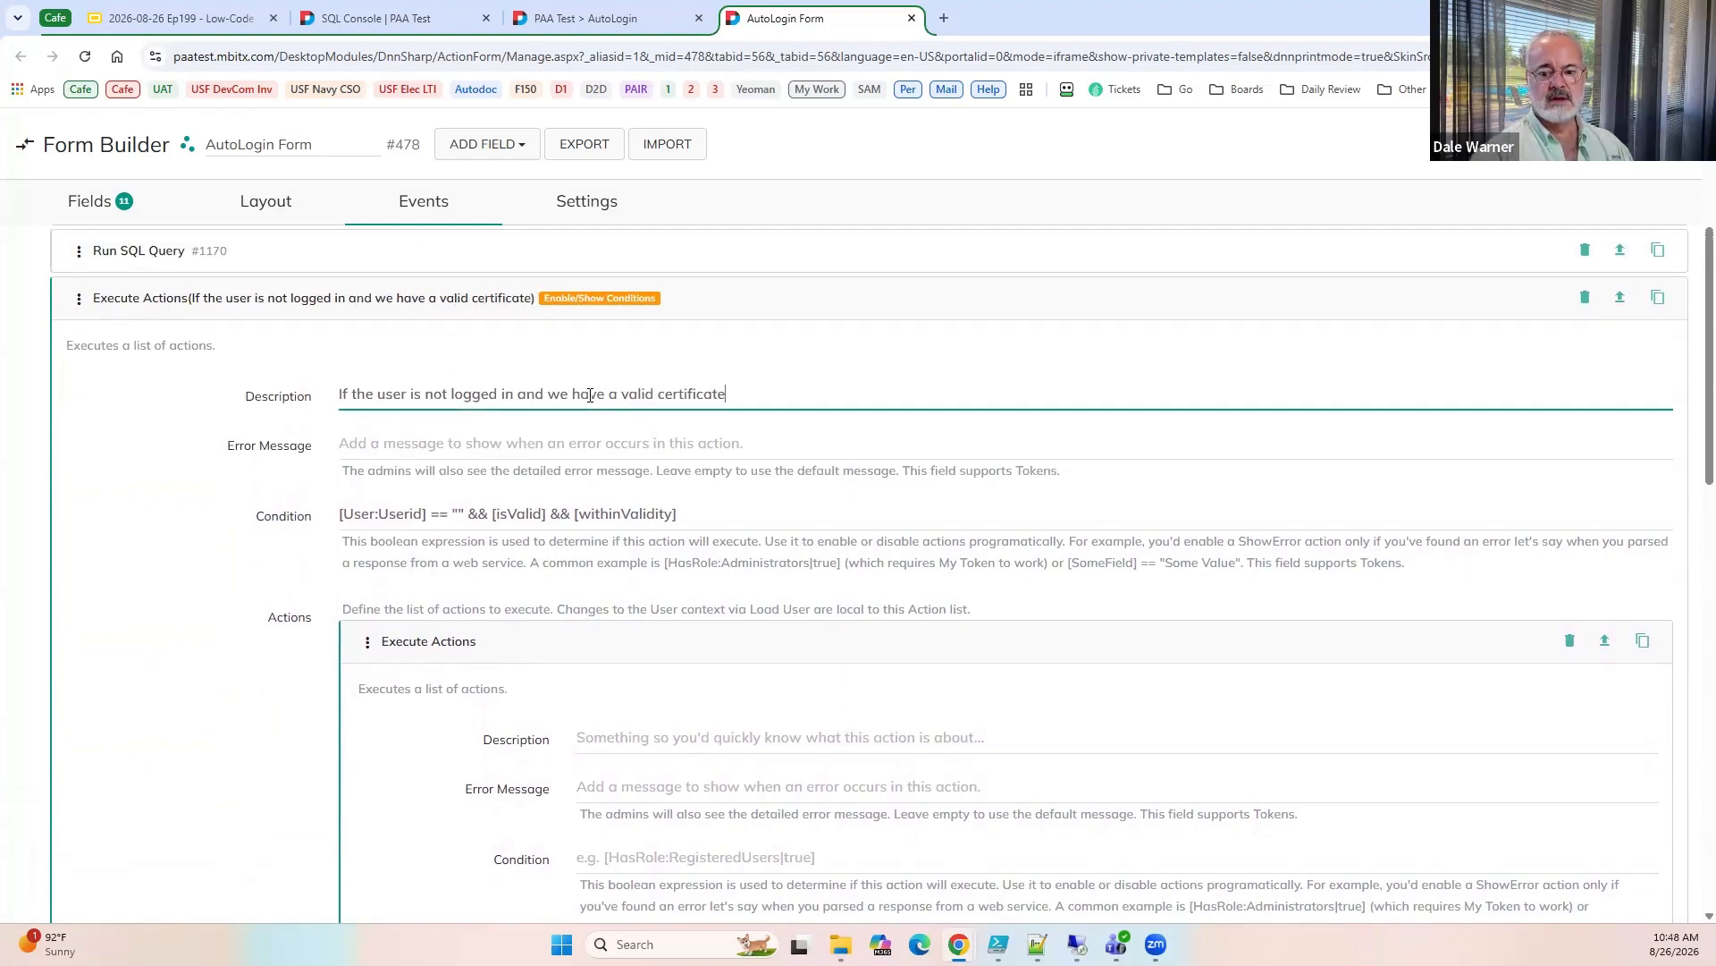
Add a Create Auto Login Link action to the nested Execute Actions' action list.
scroll(206, 593, down, 5)
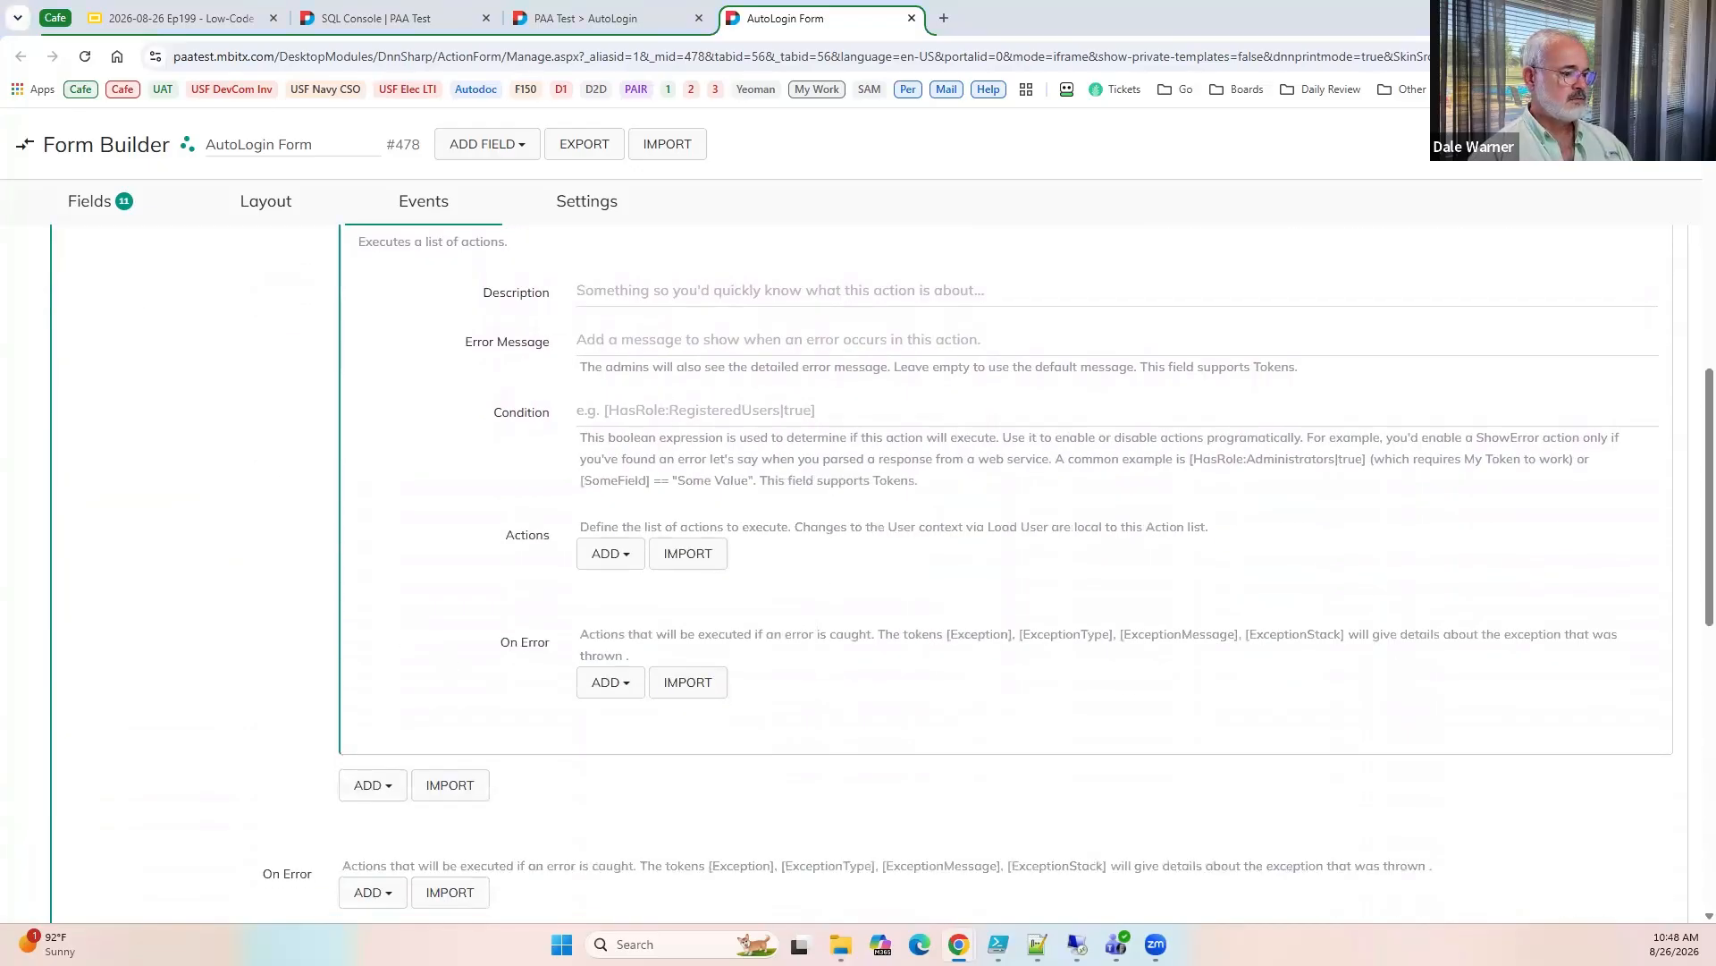
click(594, 554)
text(cre)
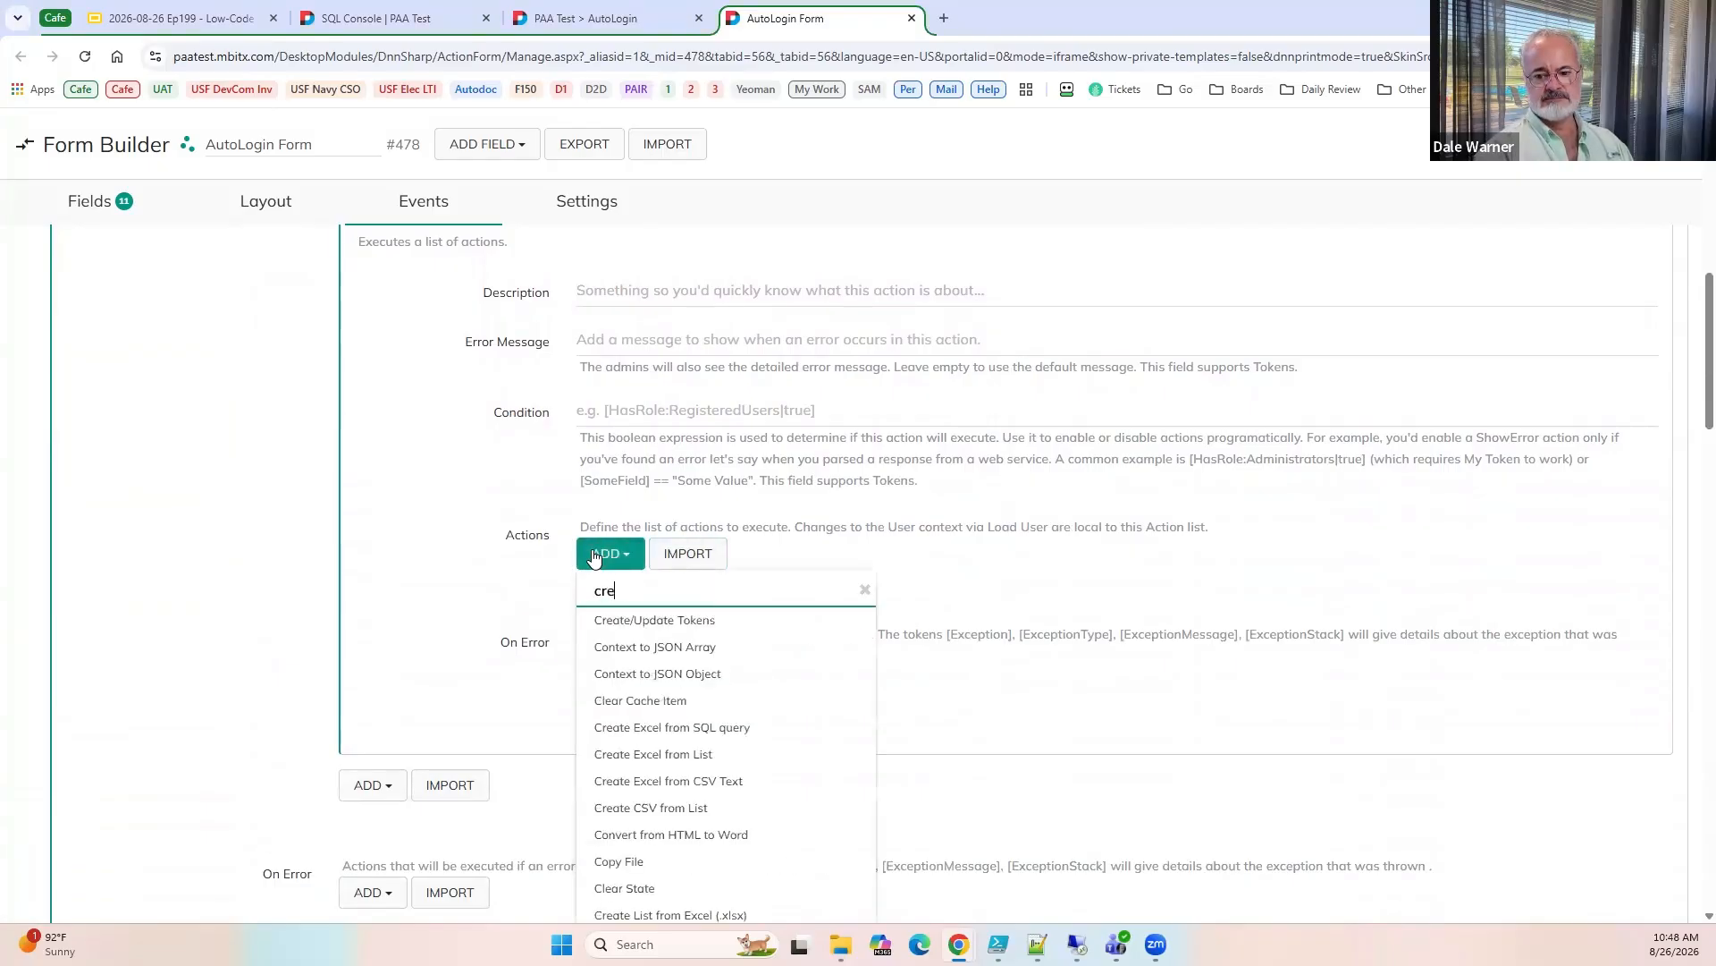
text(ate au)
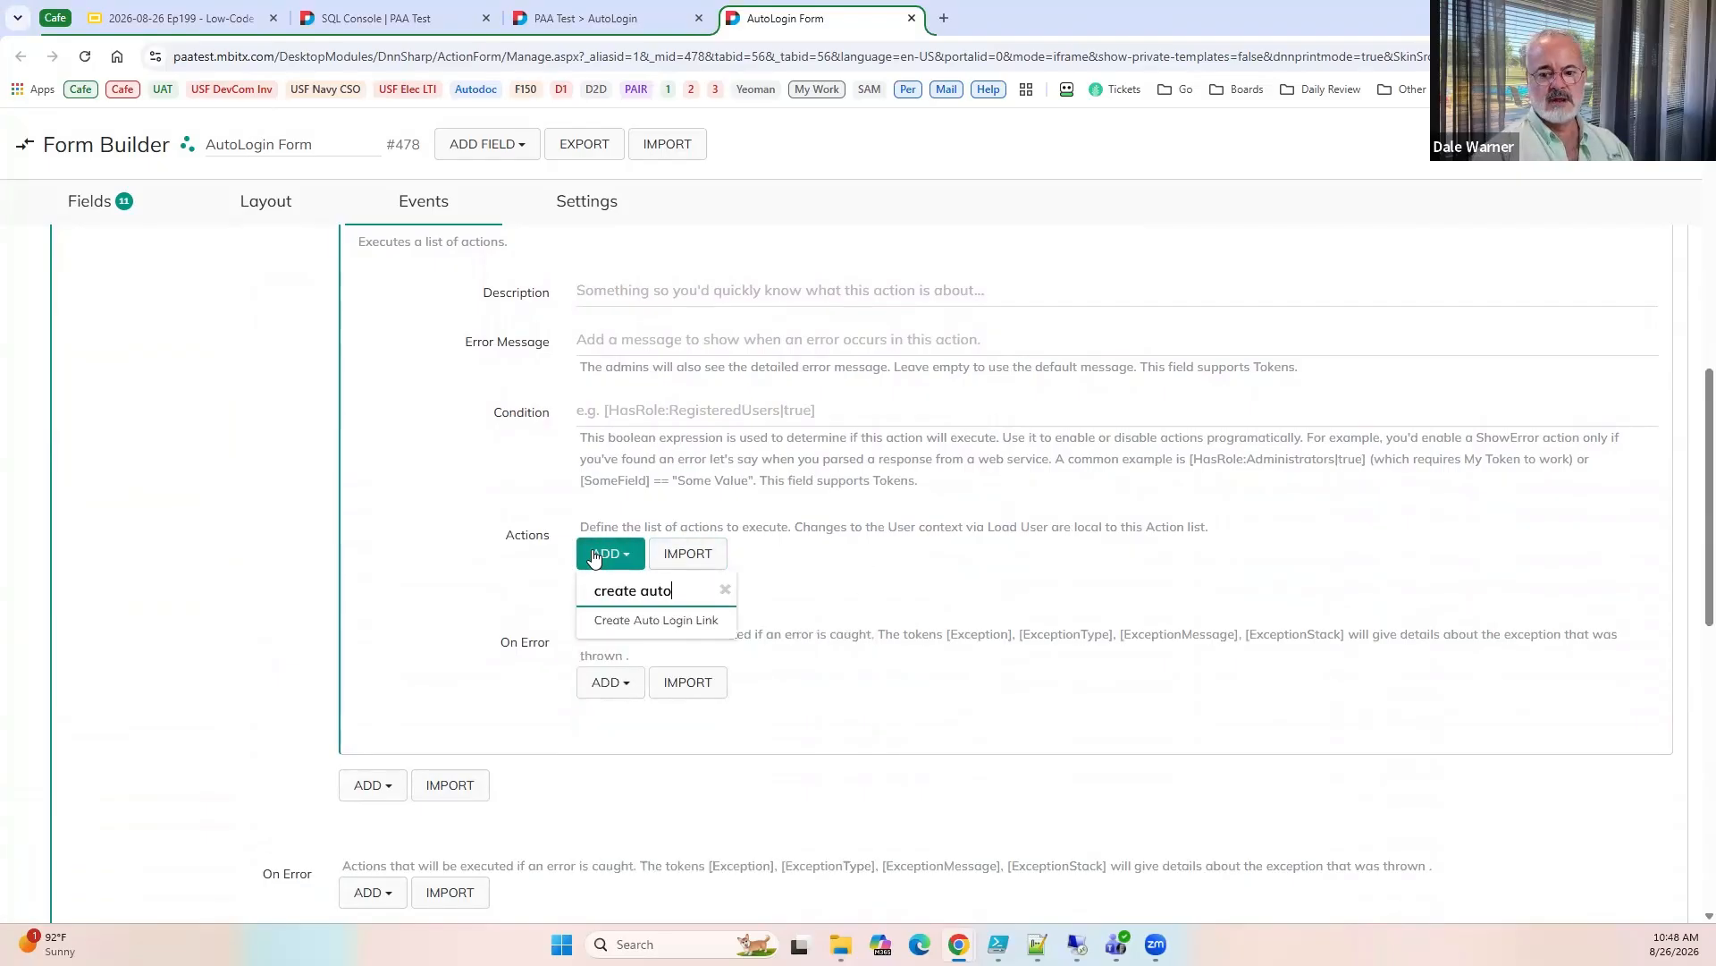
text(to)
click(599, 620)
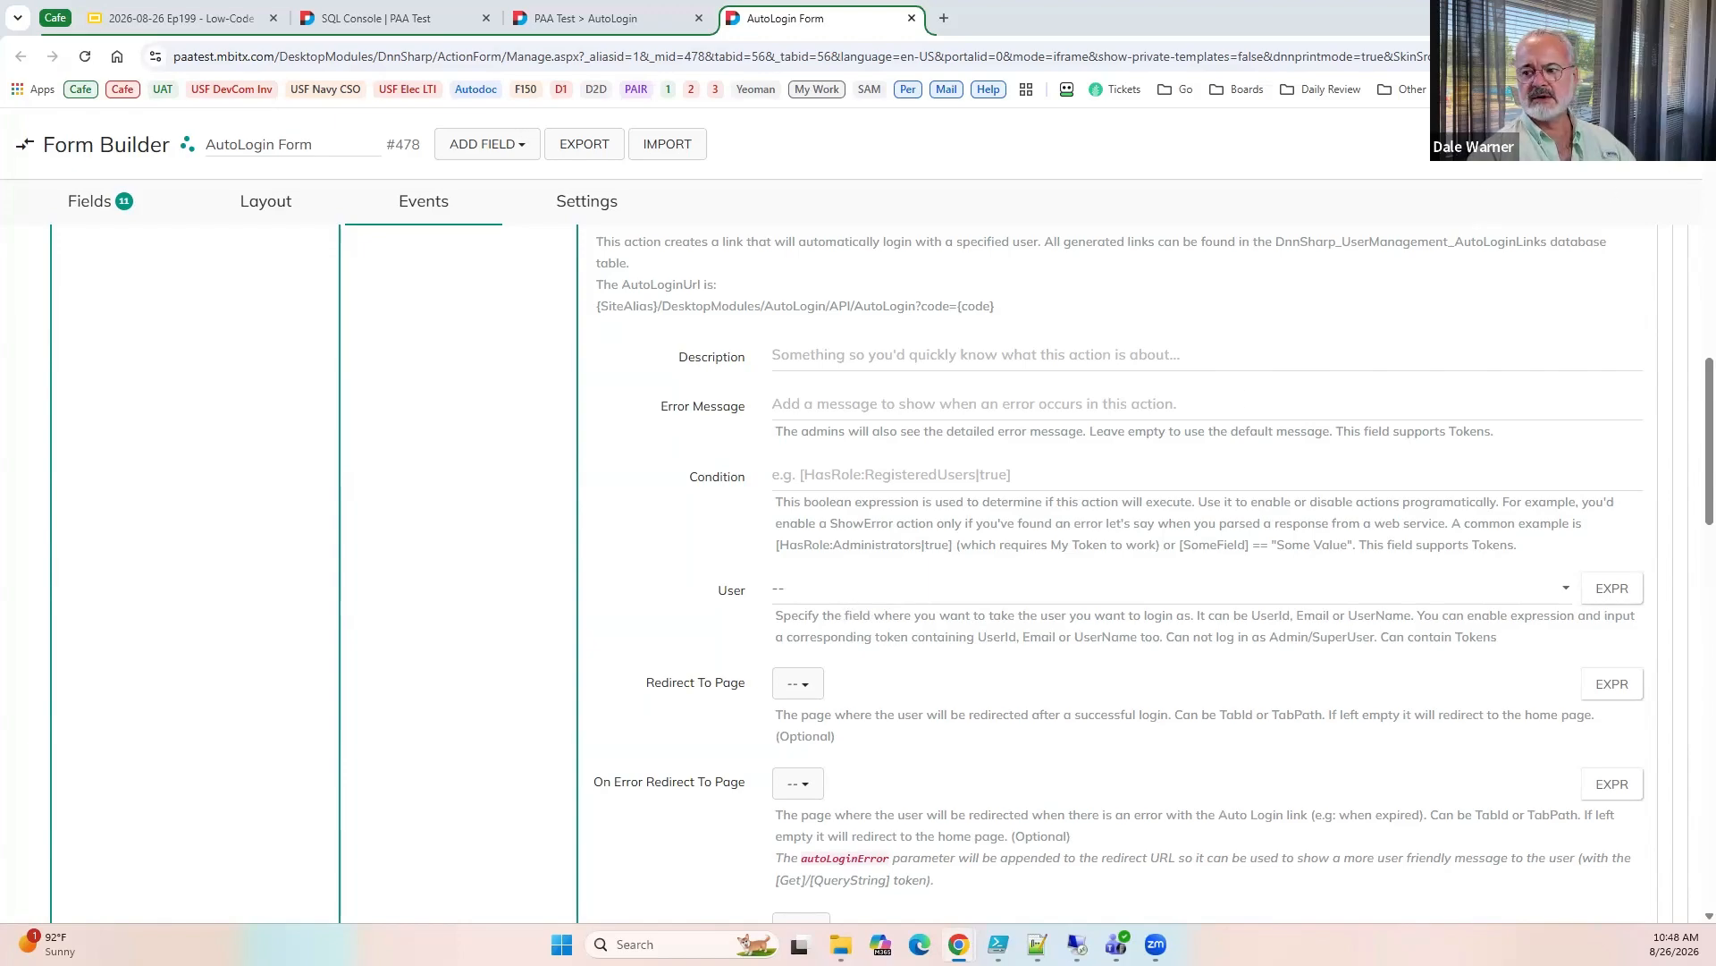
Store the result of the Run SQL Query action in a token named UserId.
click(447, 500)
scroll(393, 530, up, 6)
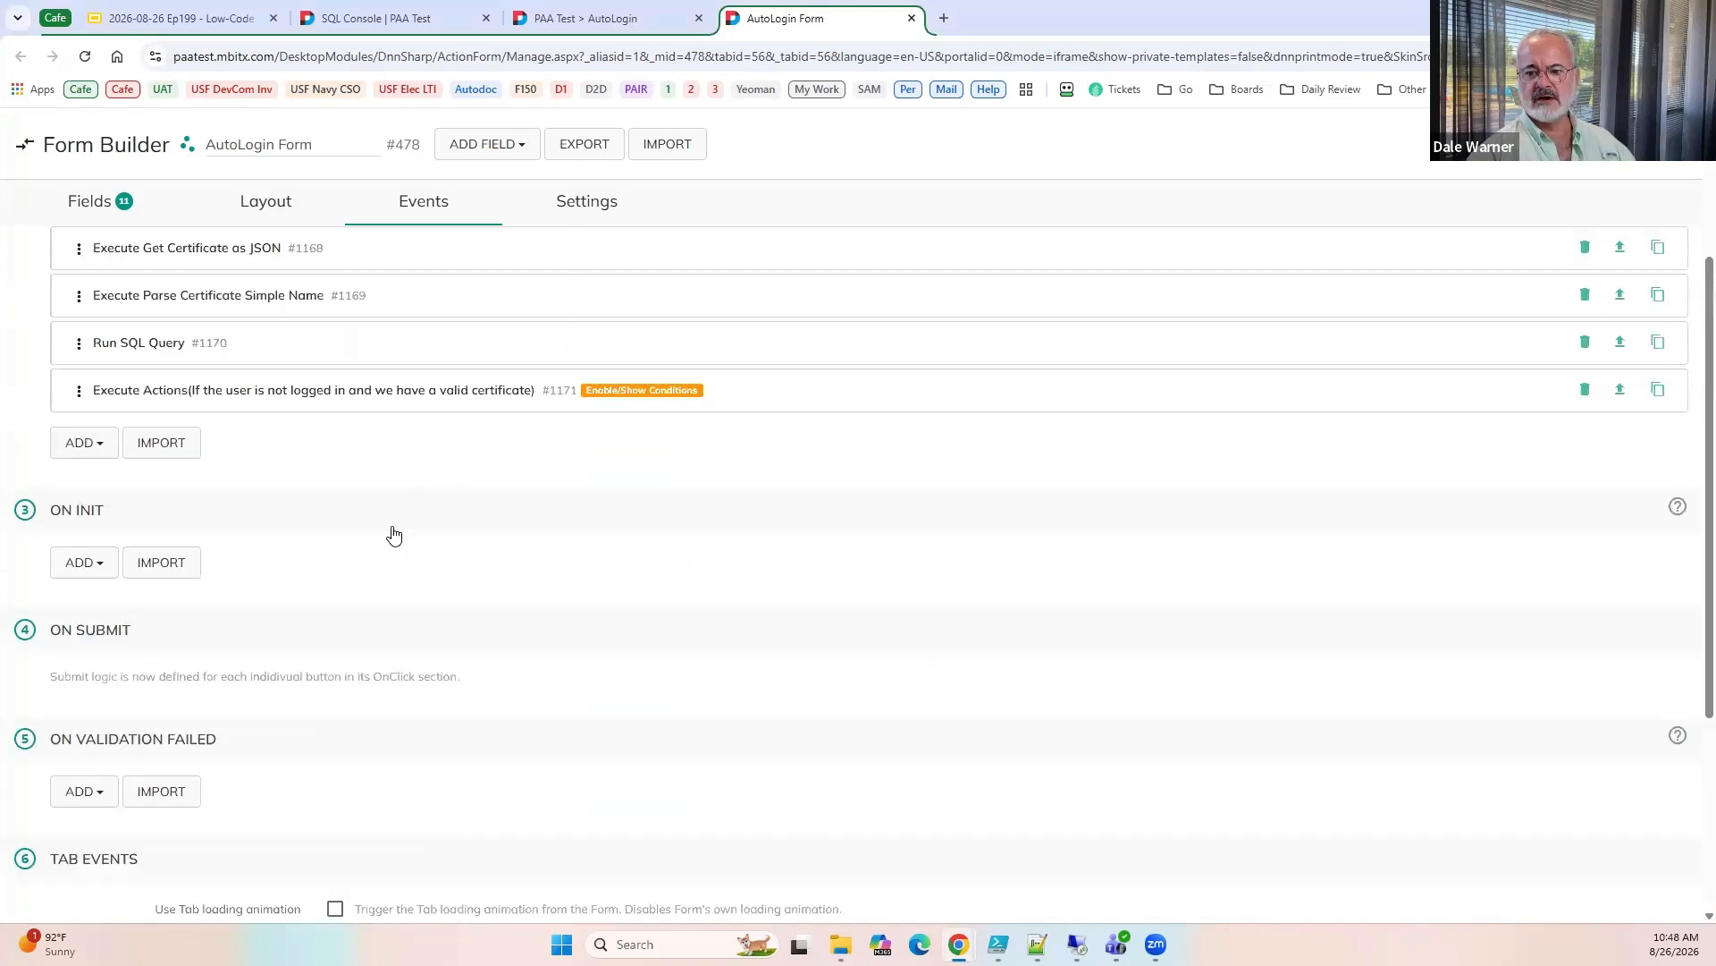
click(120, 577)
scroll(130, 590, down, 8)
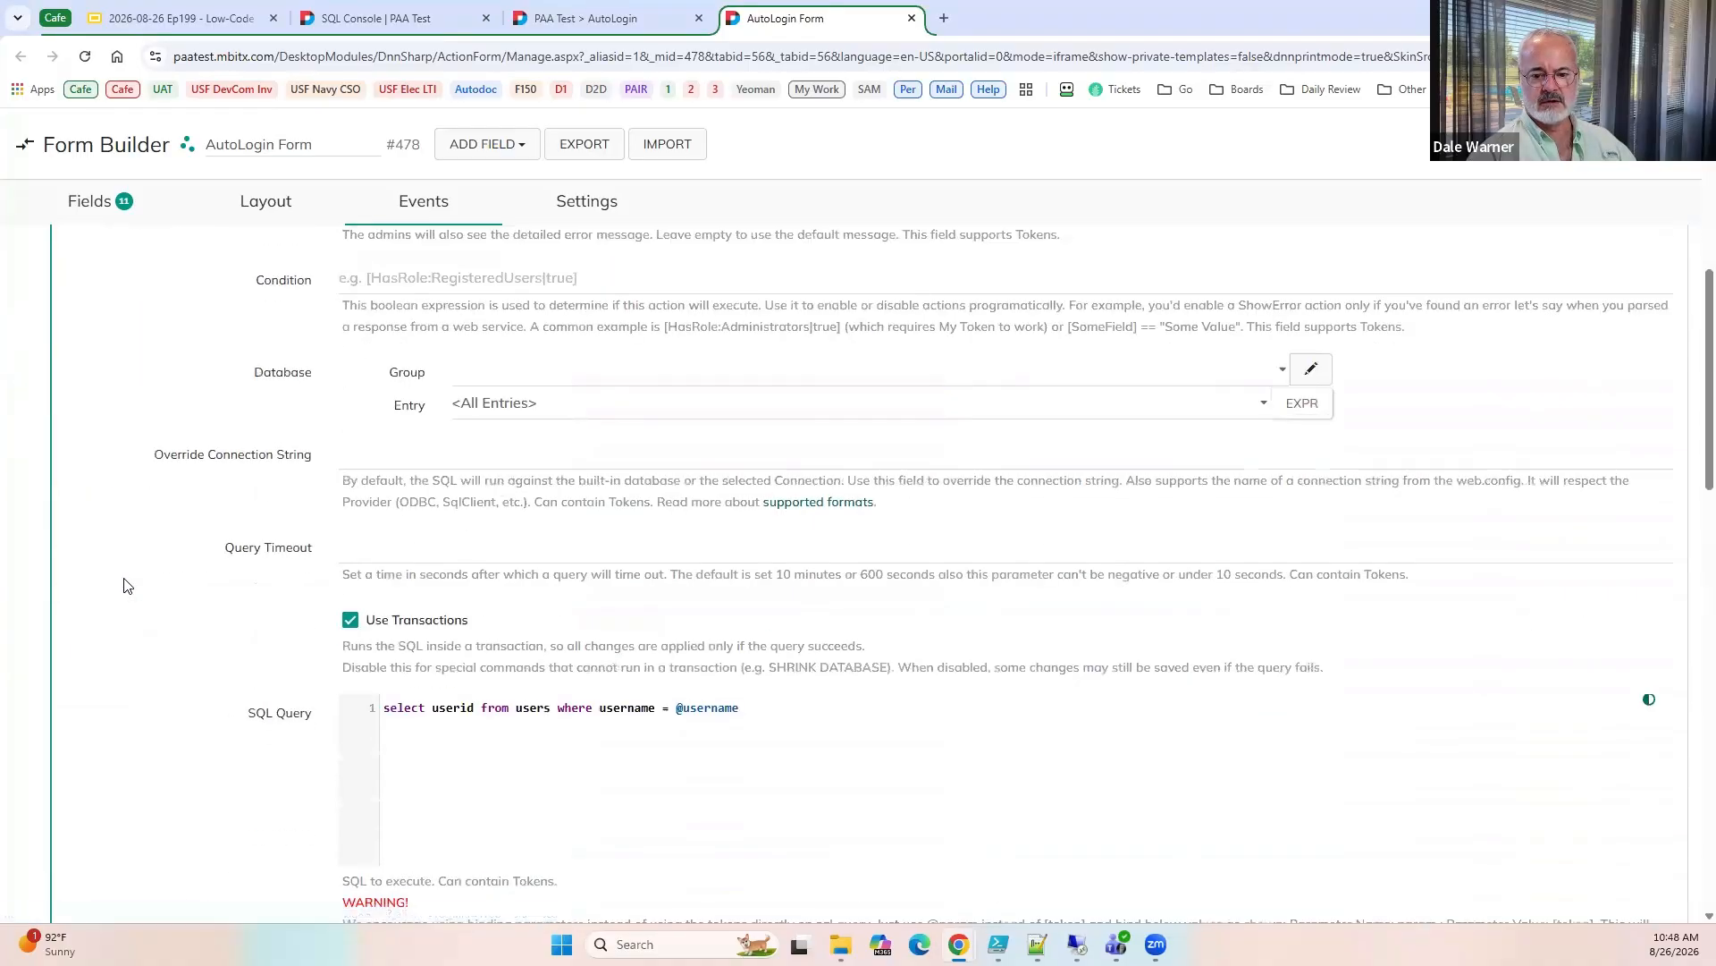
scroll(335, 630, down, 5)
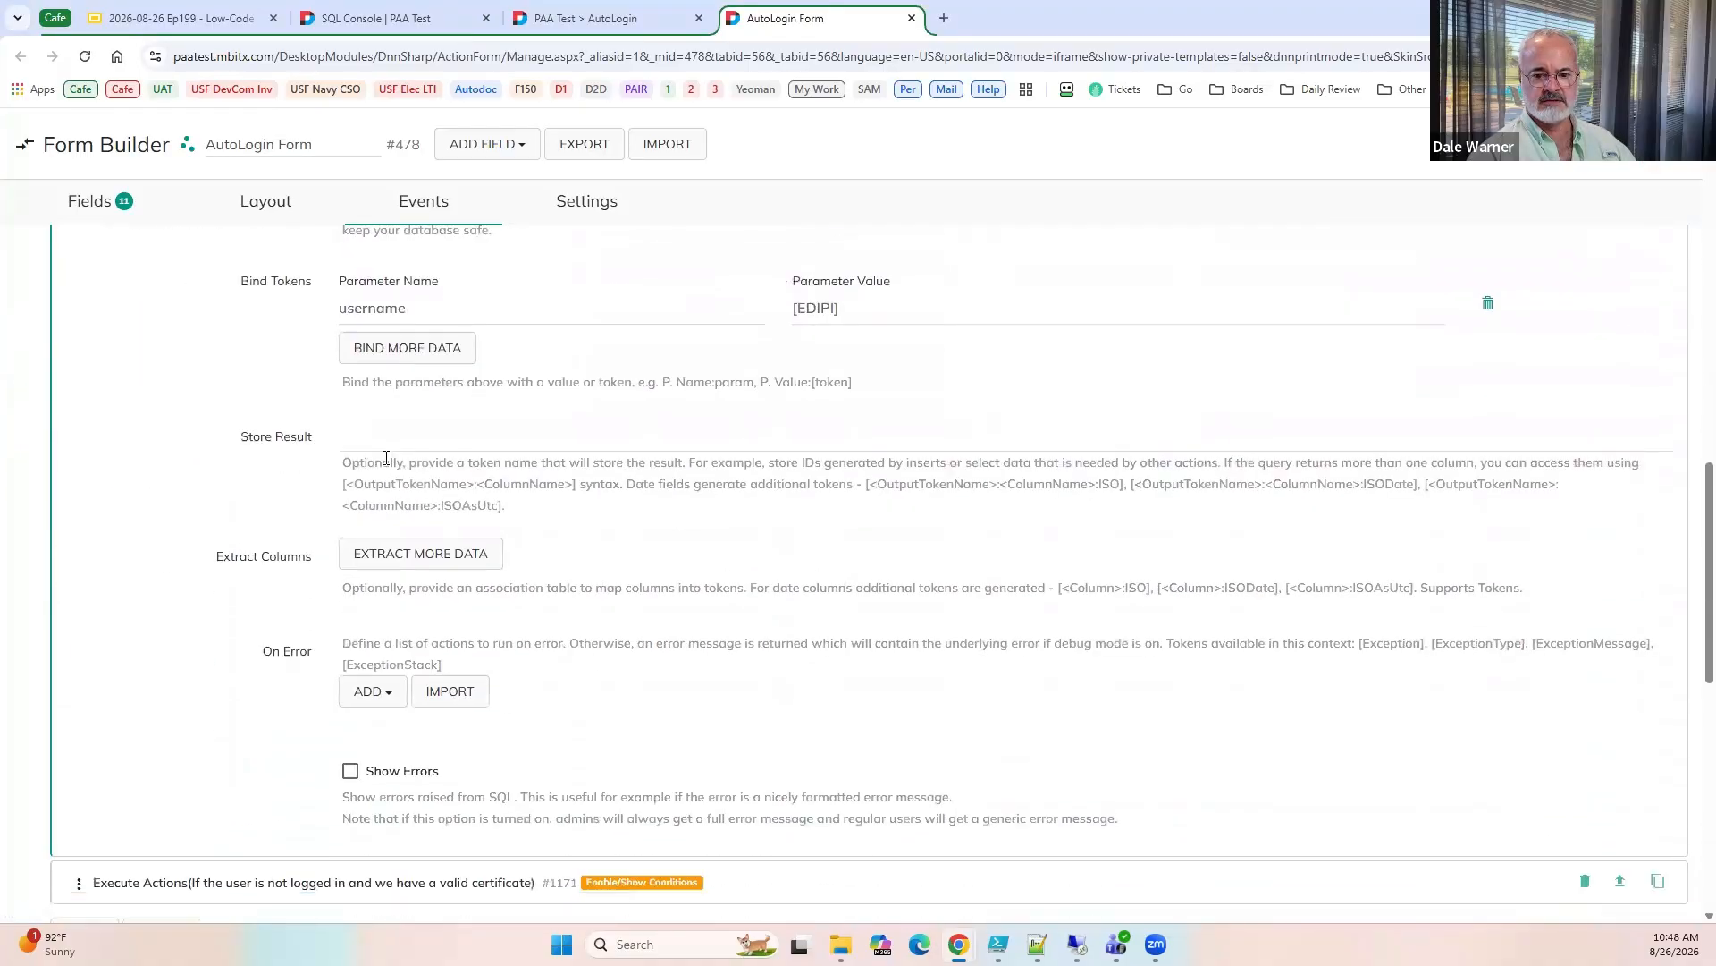
click(385, 442)
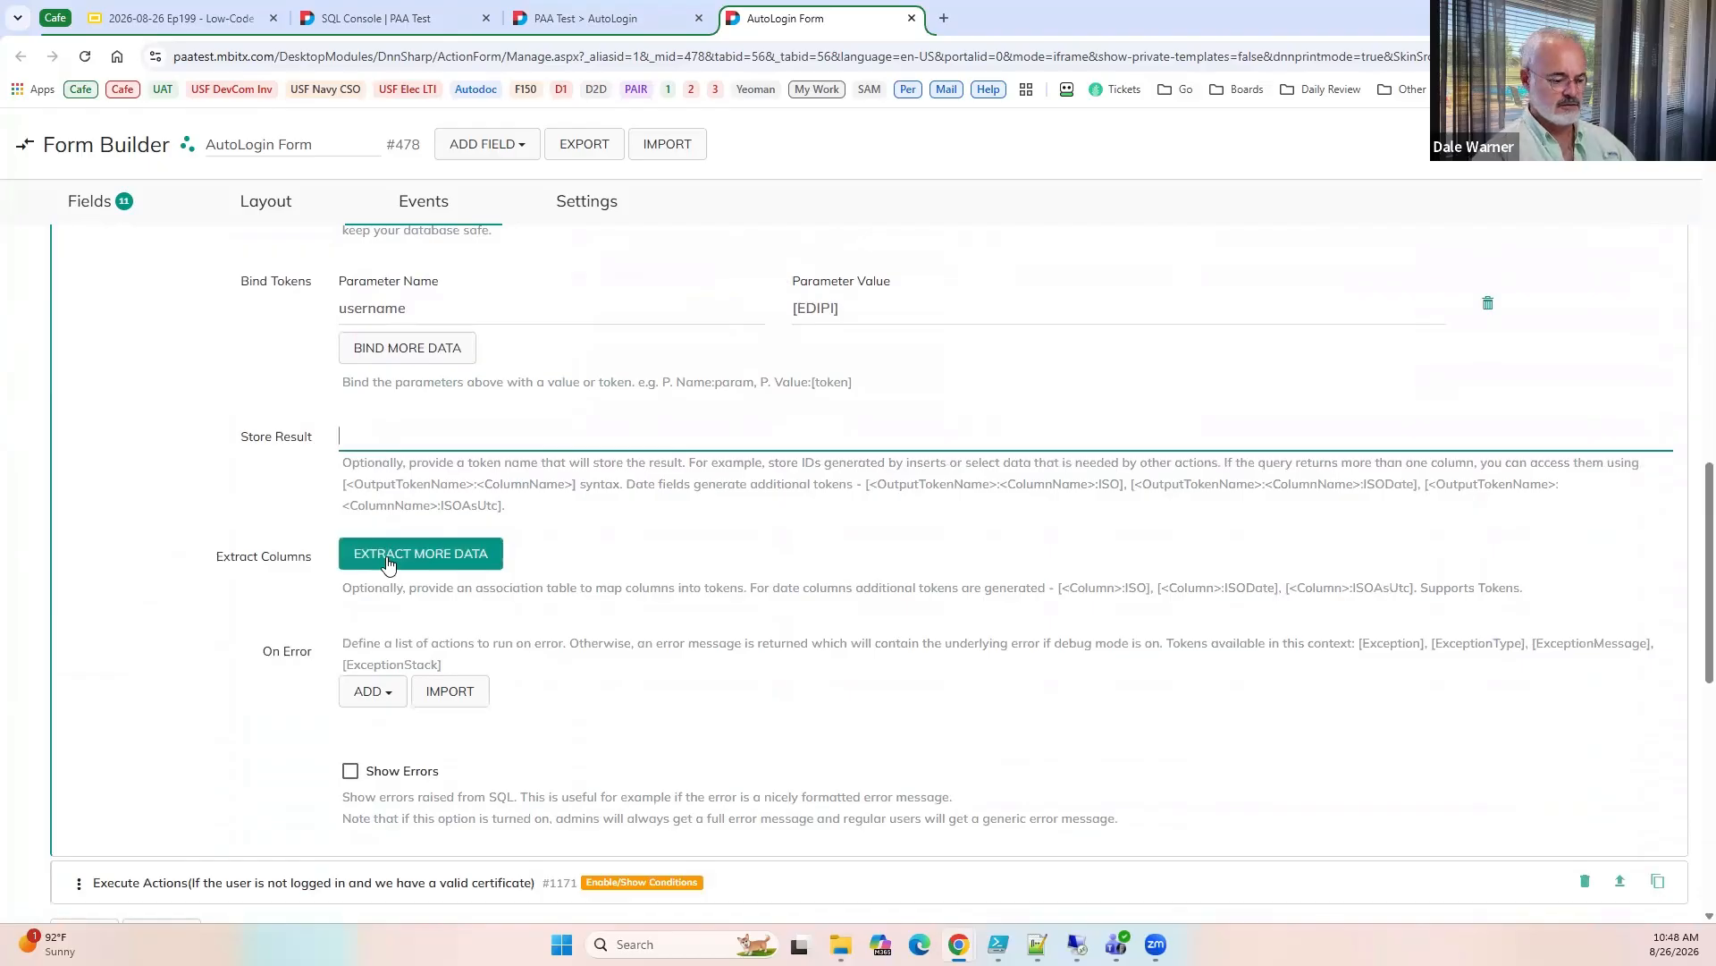
text(UserId)
scroll(407, 500, up, 5)
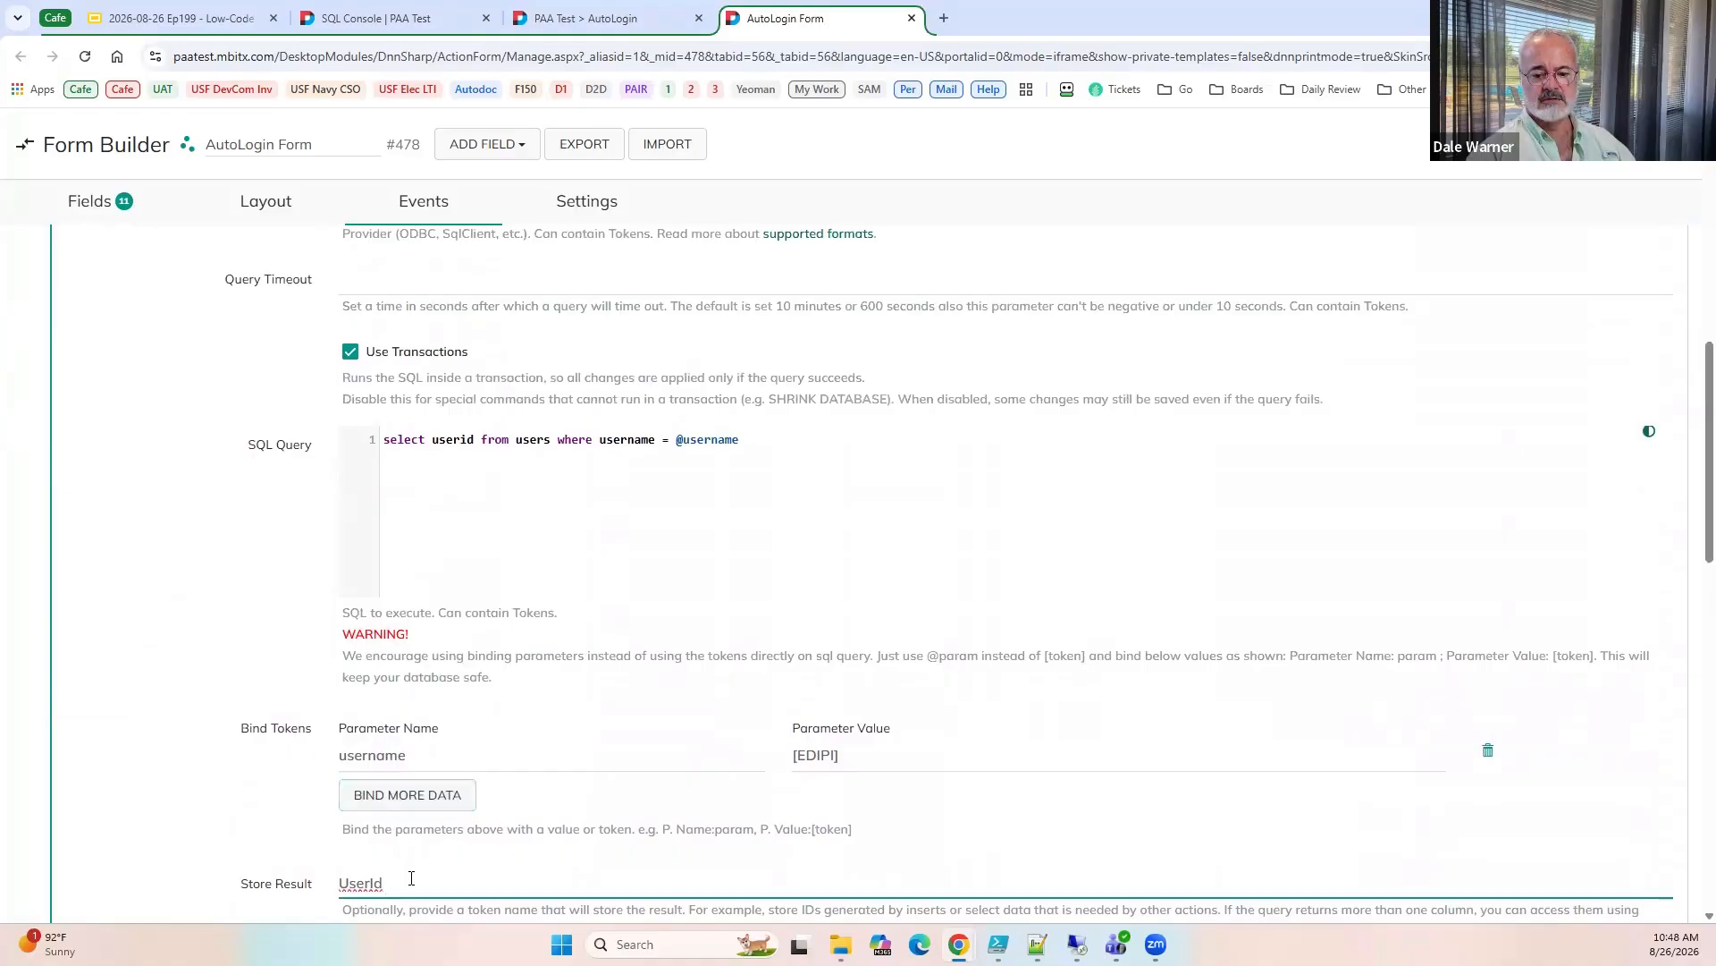
Duplicate the EDIPI text box field and title the copy UserId.
click(72, 203)
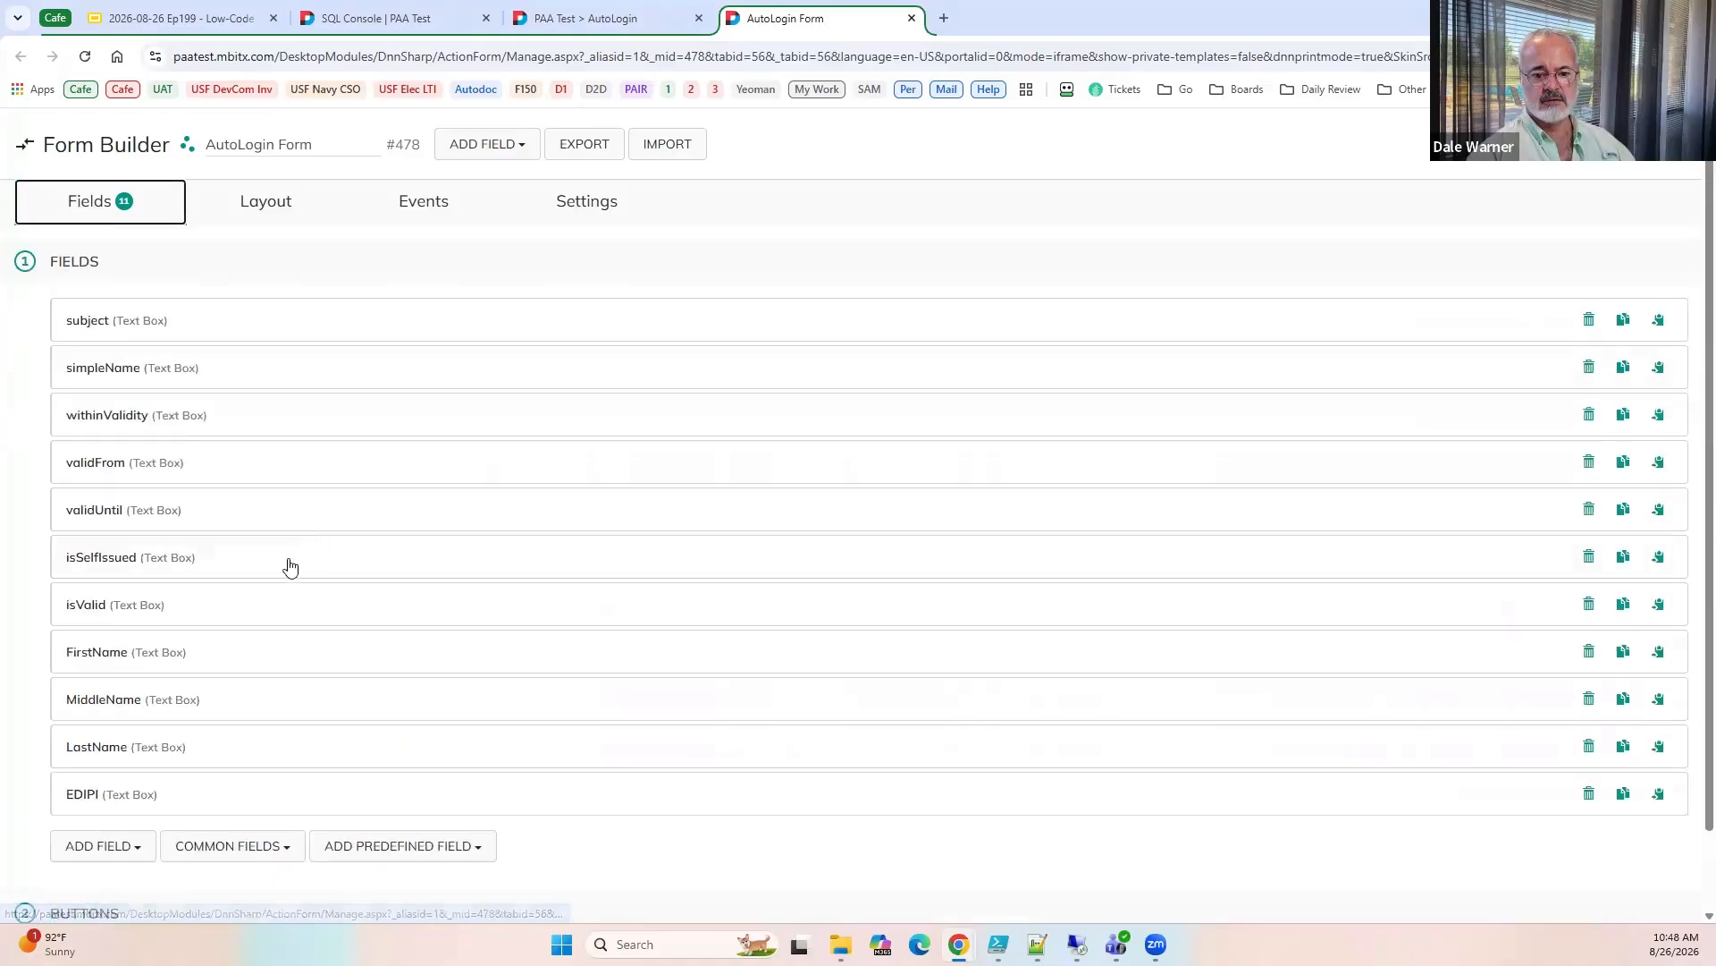
click(1624, 796)
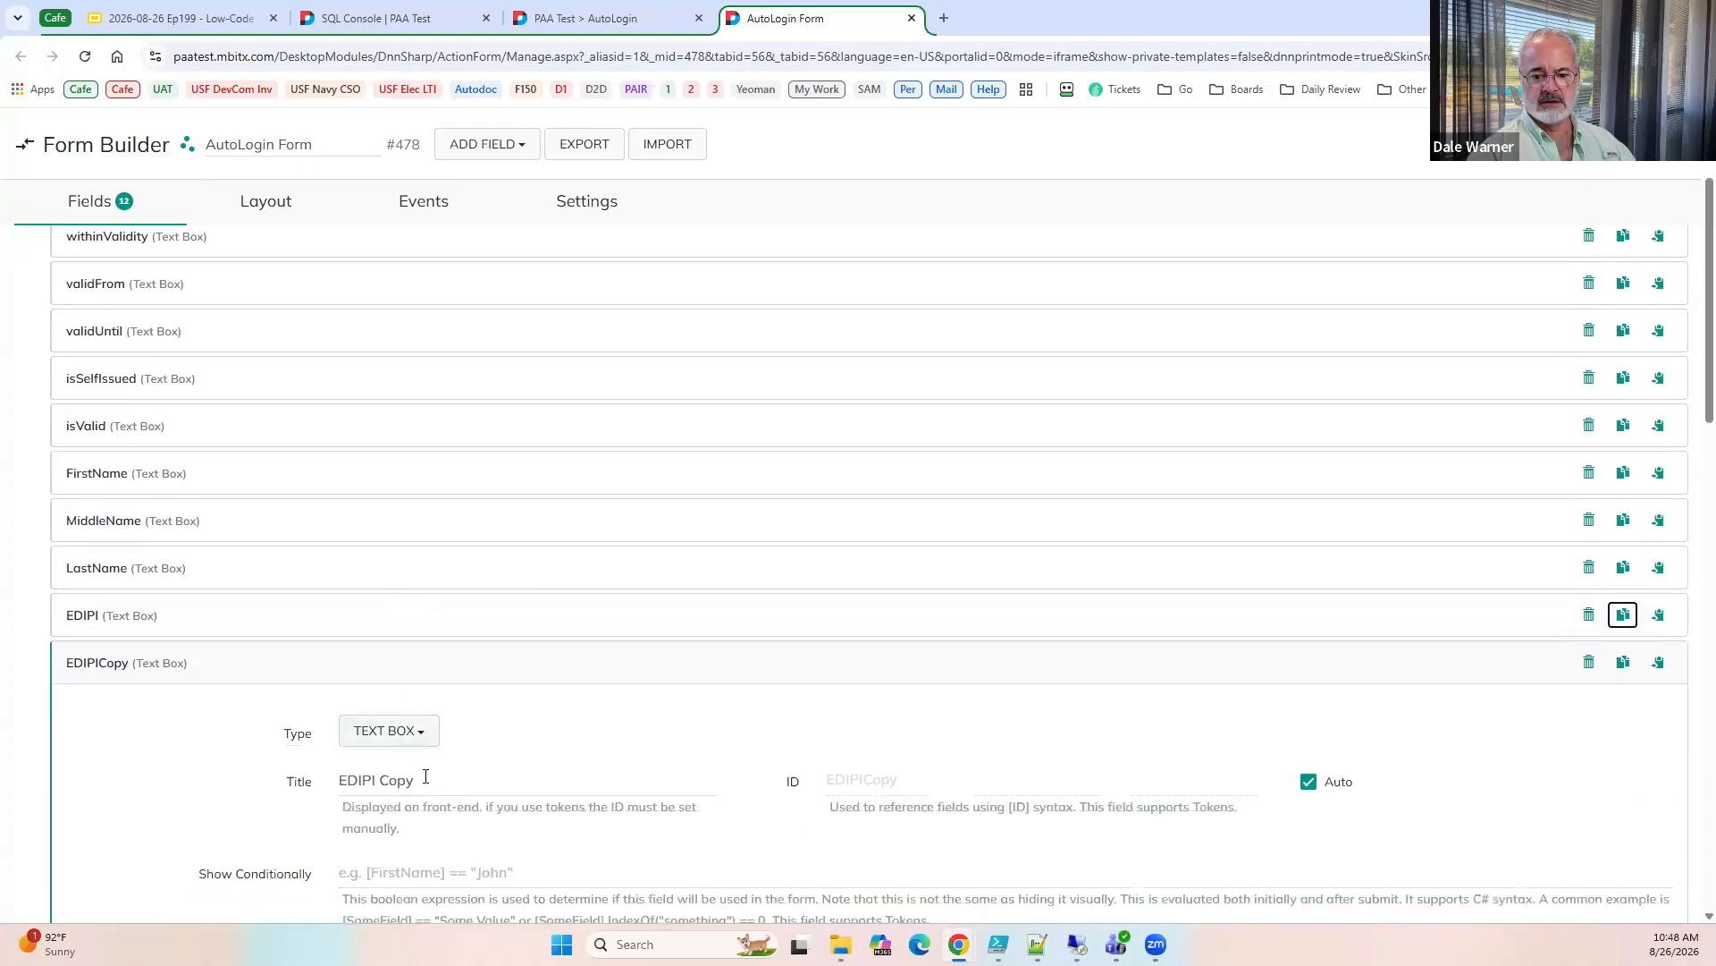
click(239, 778)
text(User)
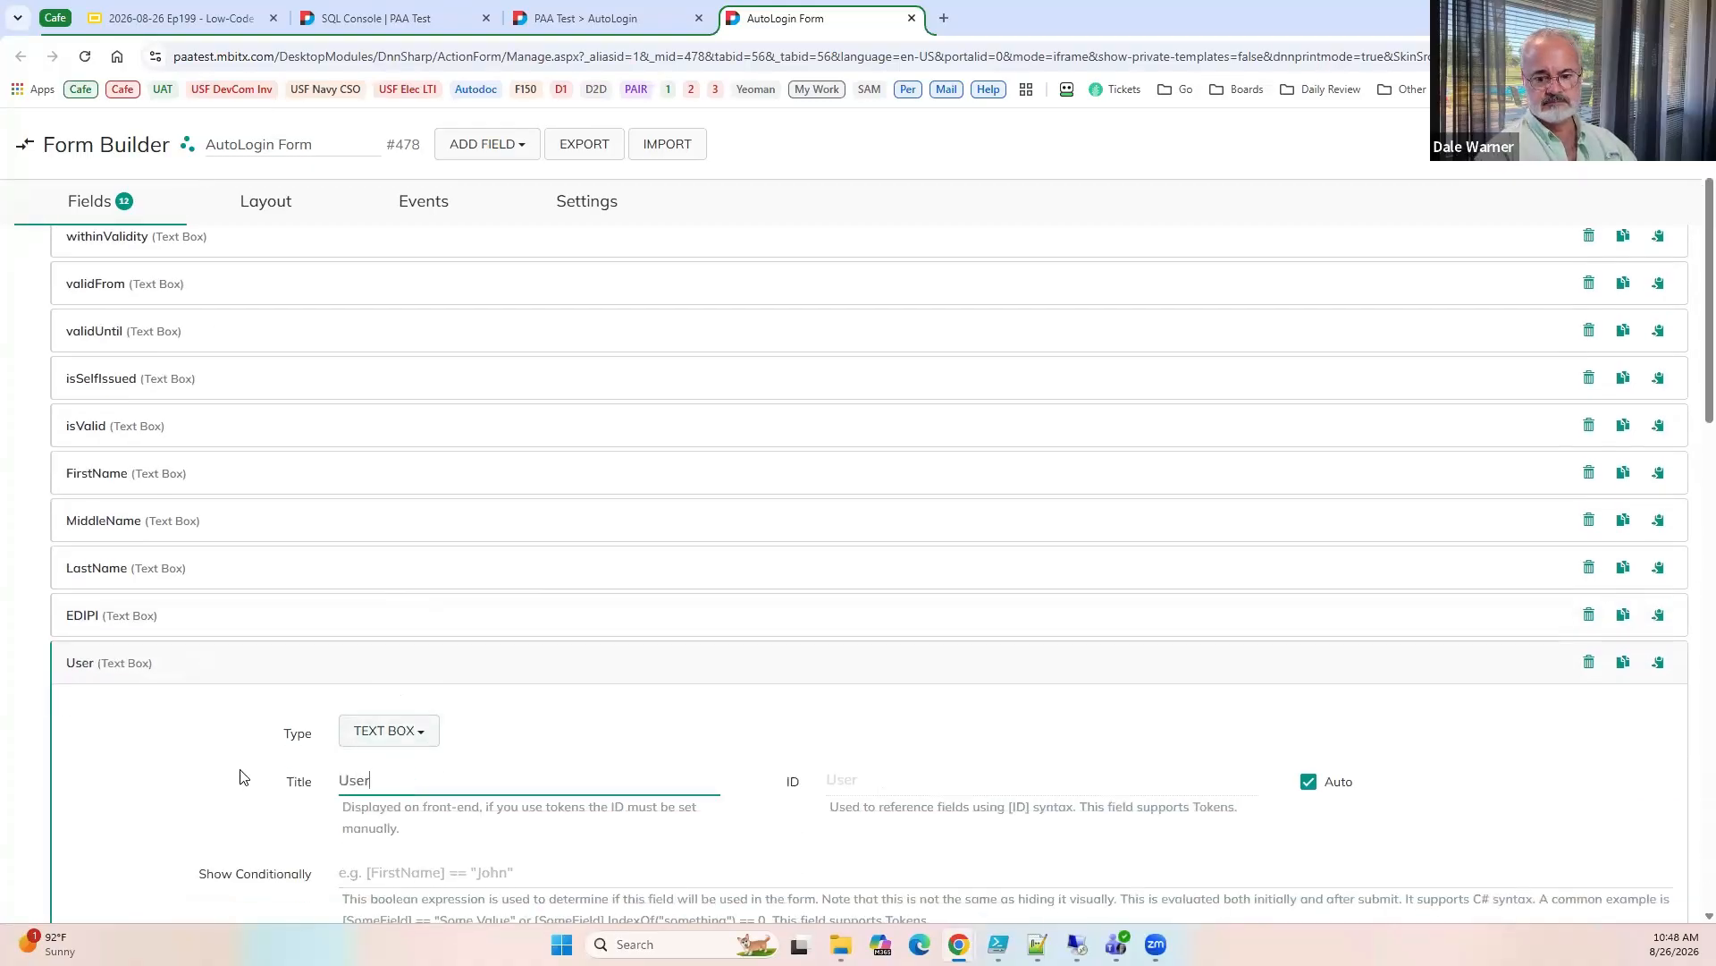
text(Id)
scroll(254, 831, down, 3)
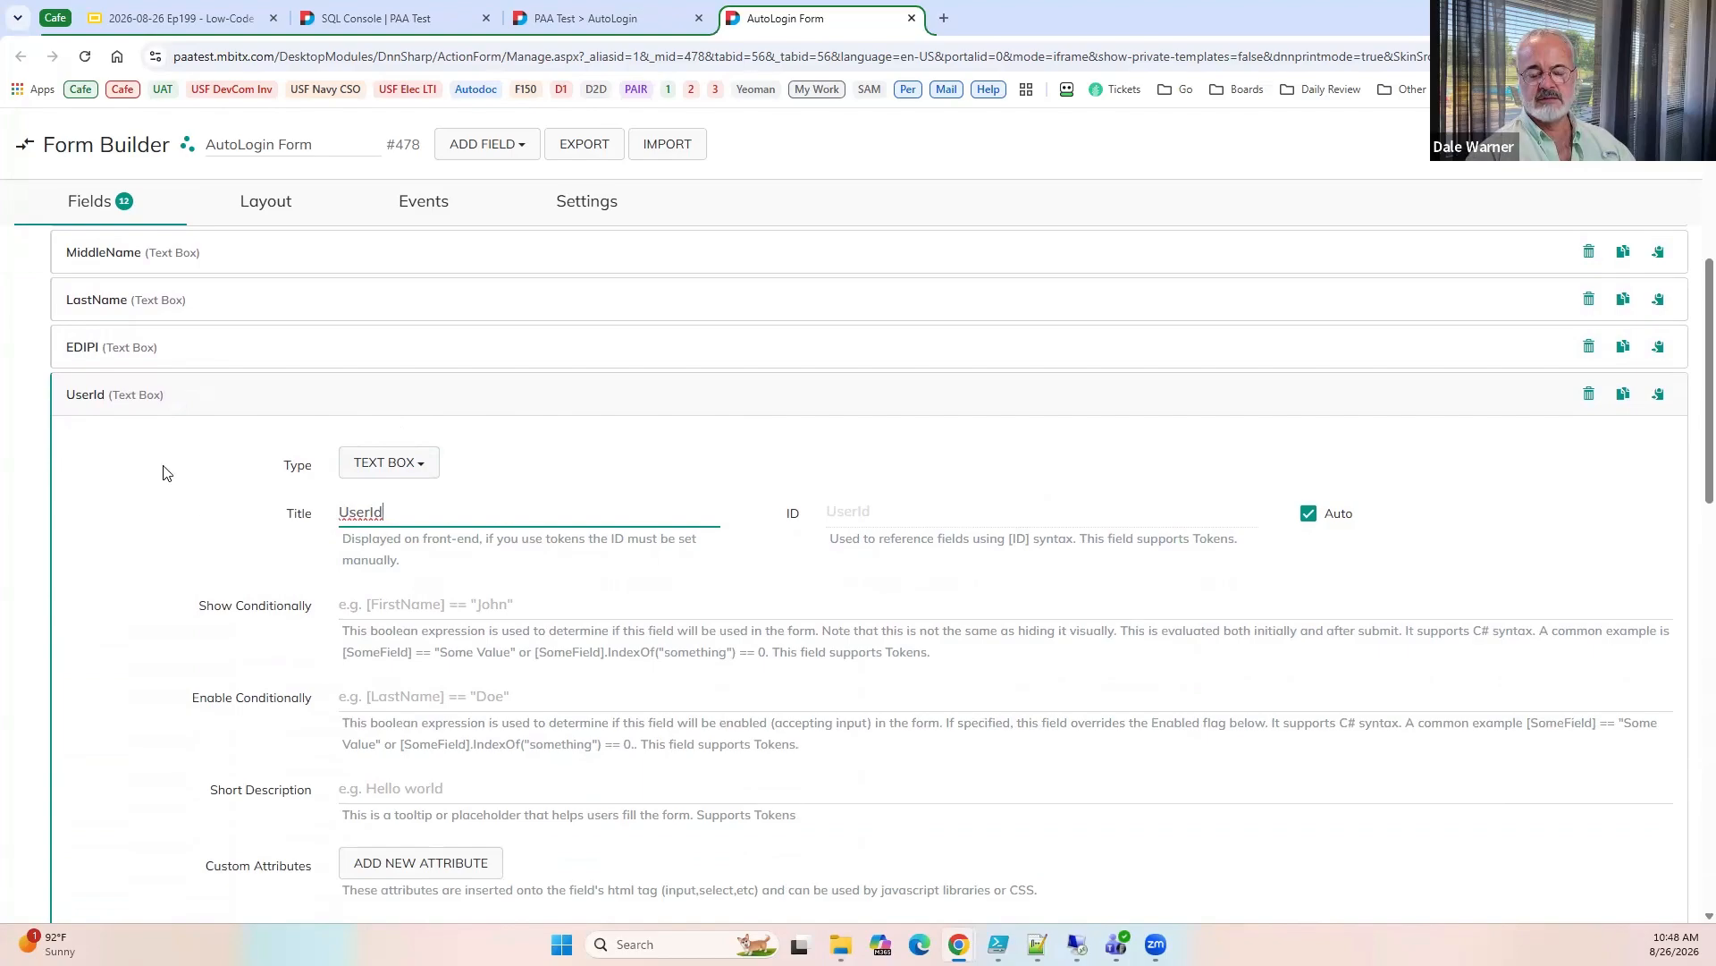
click(125, 404)
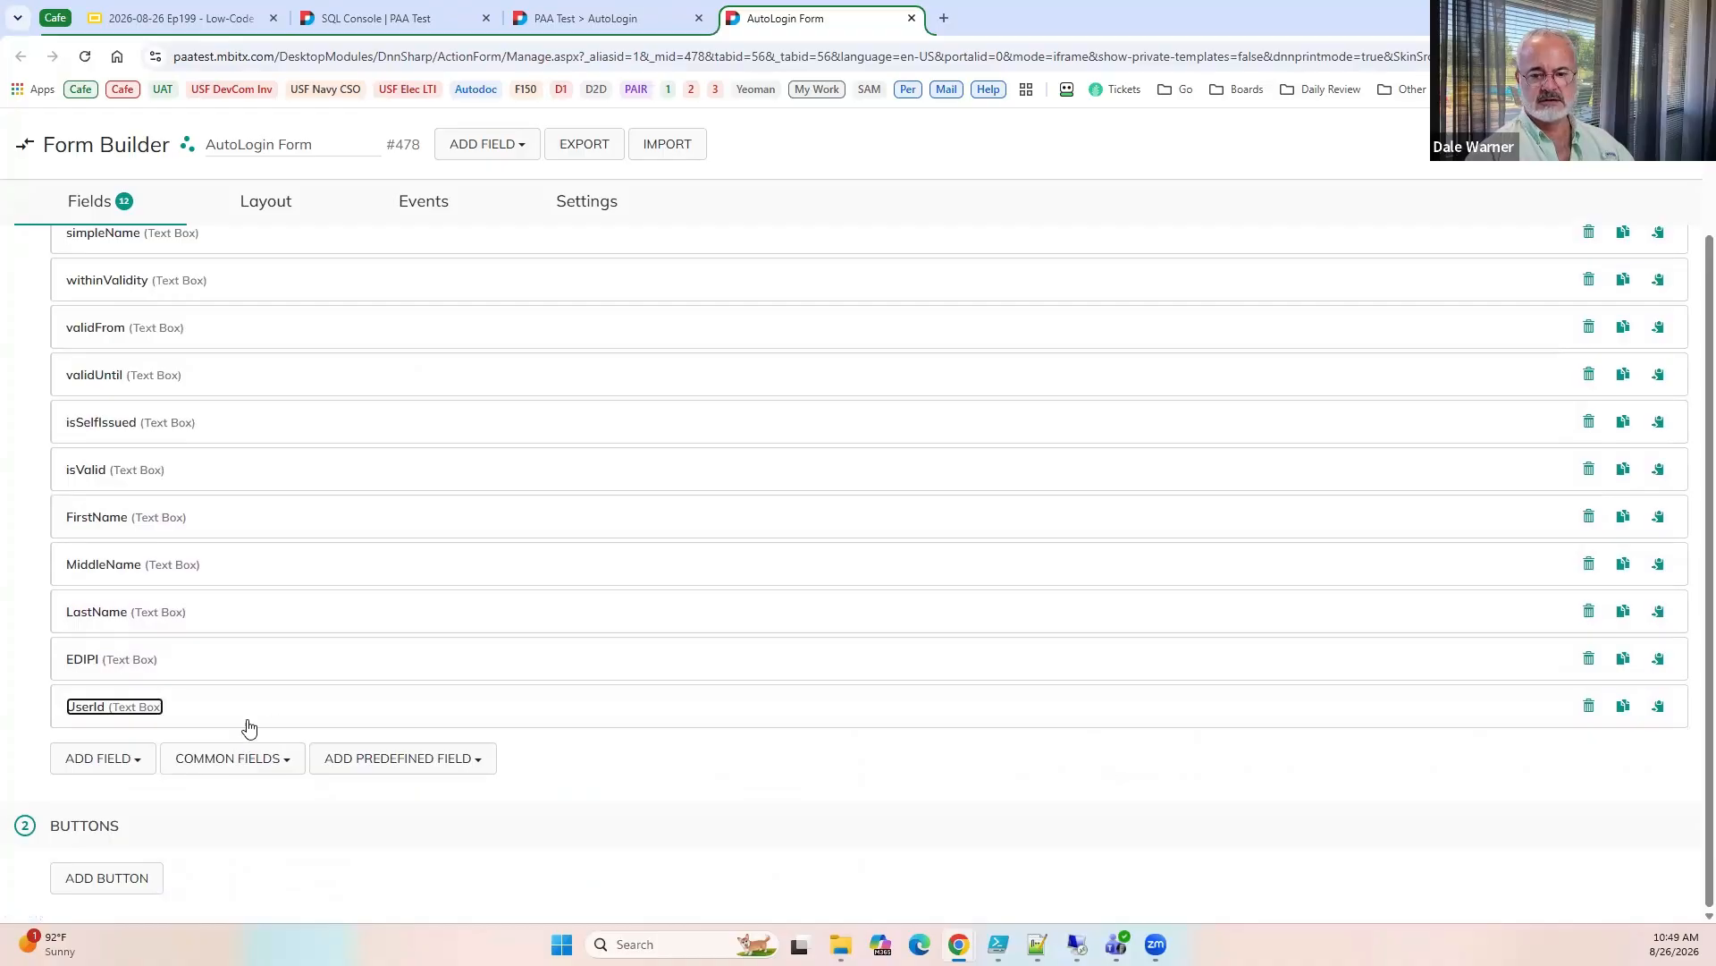
Set UserId as the User of the nested Create Auto Login Link action.
click(417, 214)
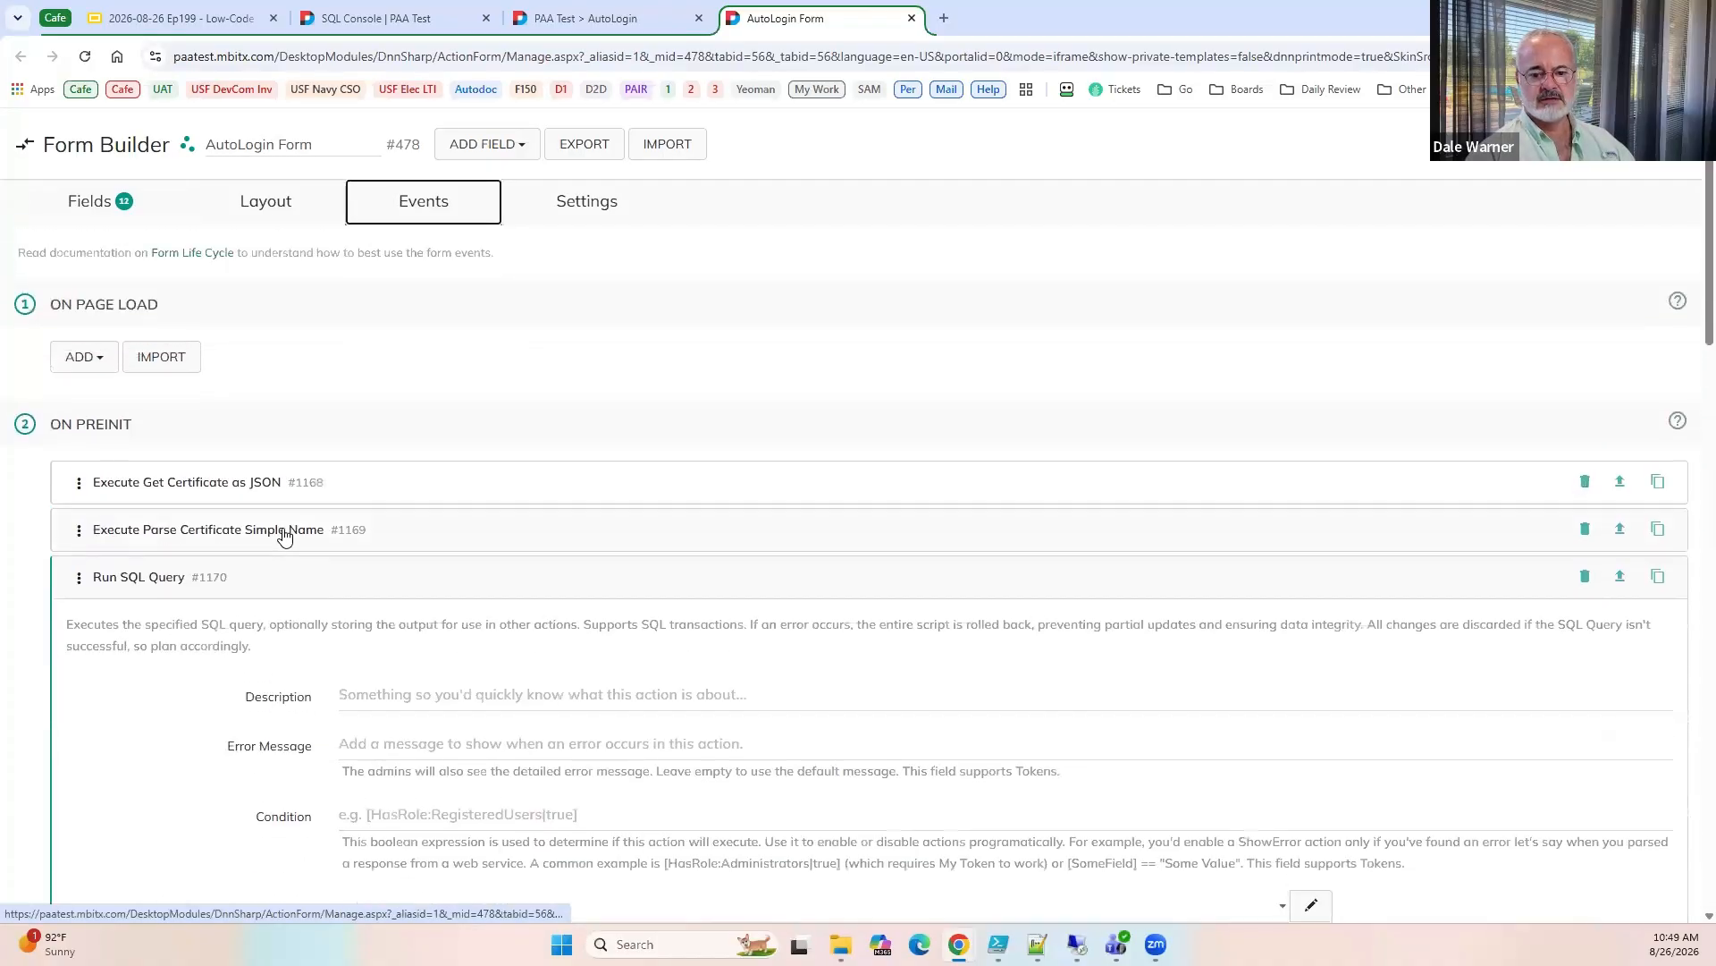
scroll(242, 537, down, 5)
scroll(238, 536, up, 5)
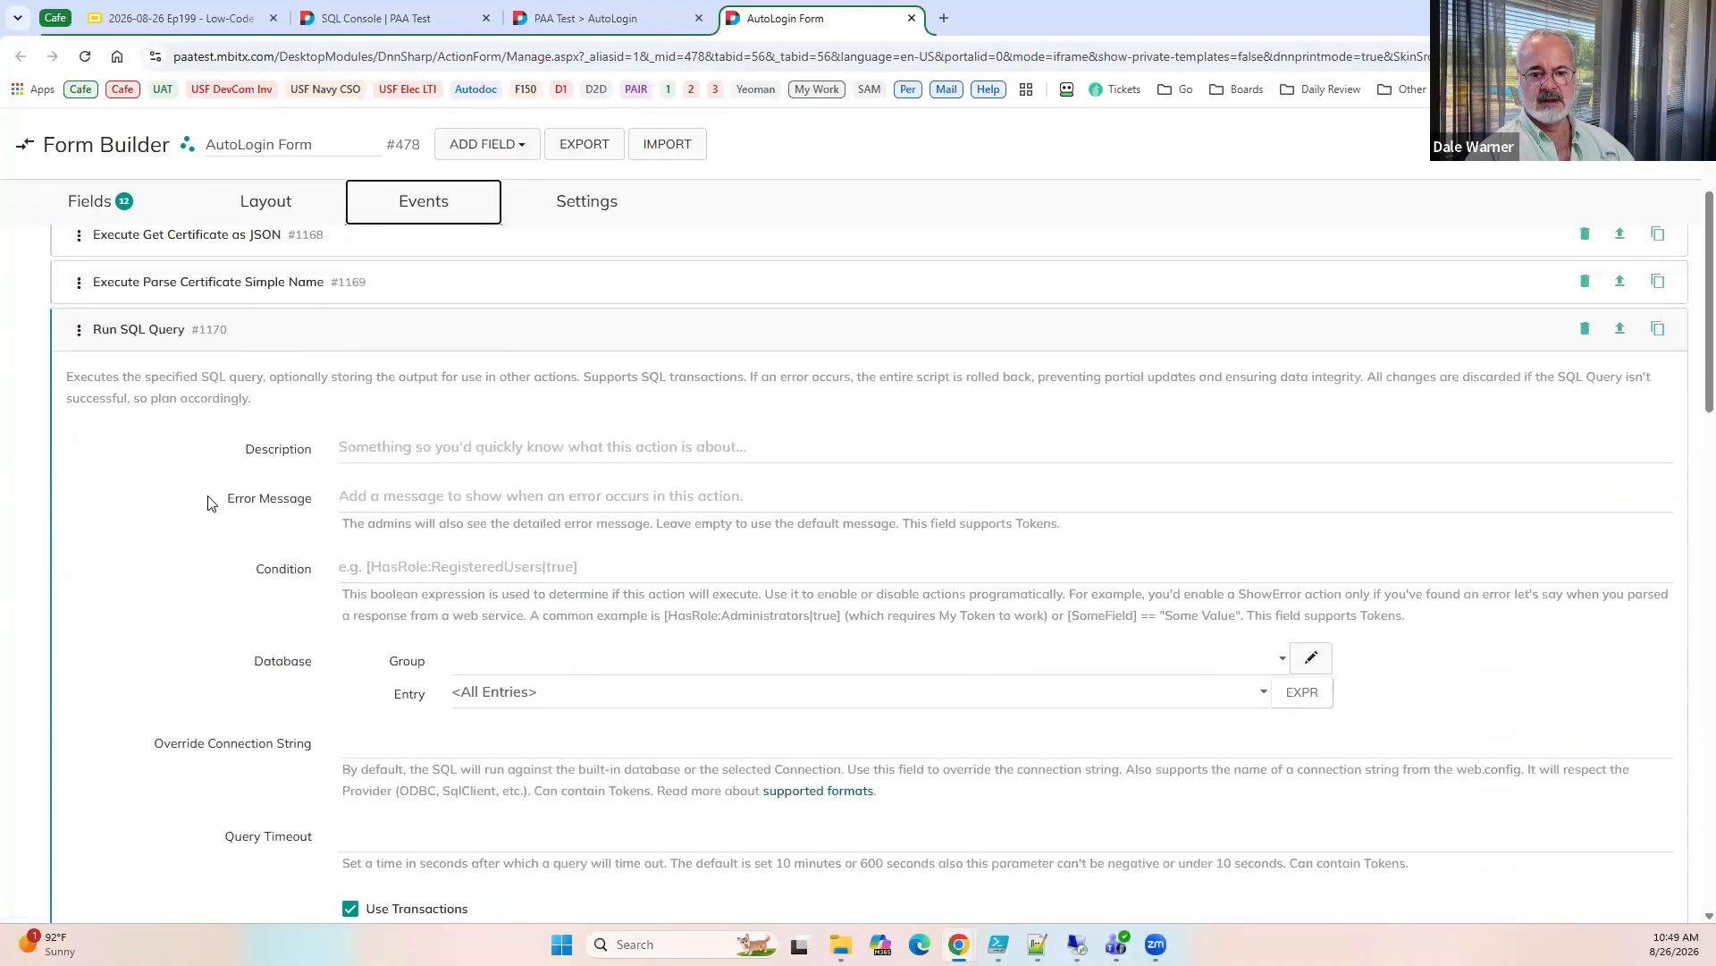
click(136, 397)
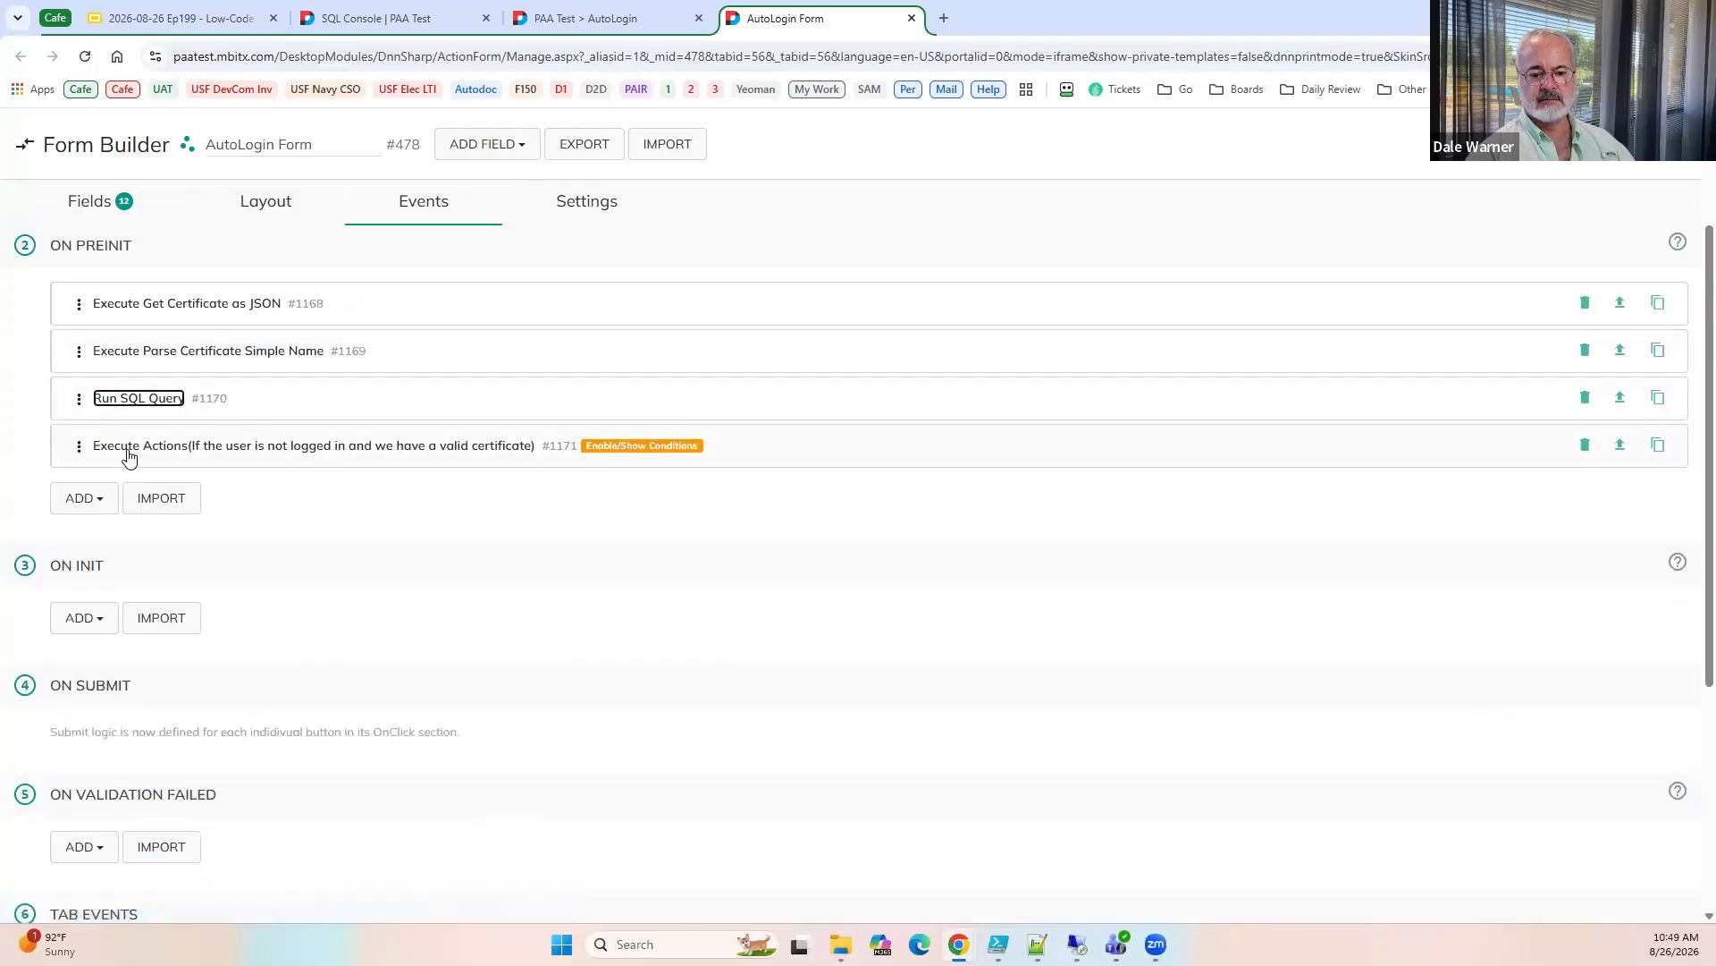
click(125, 447)
scroll(152, 509, down, 3)
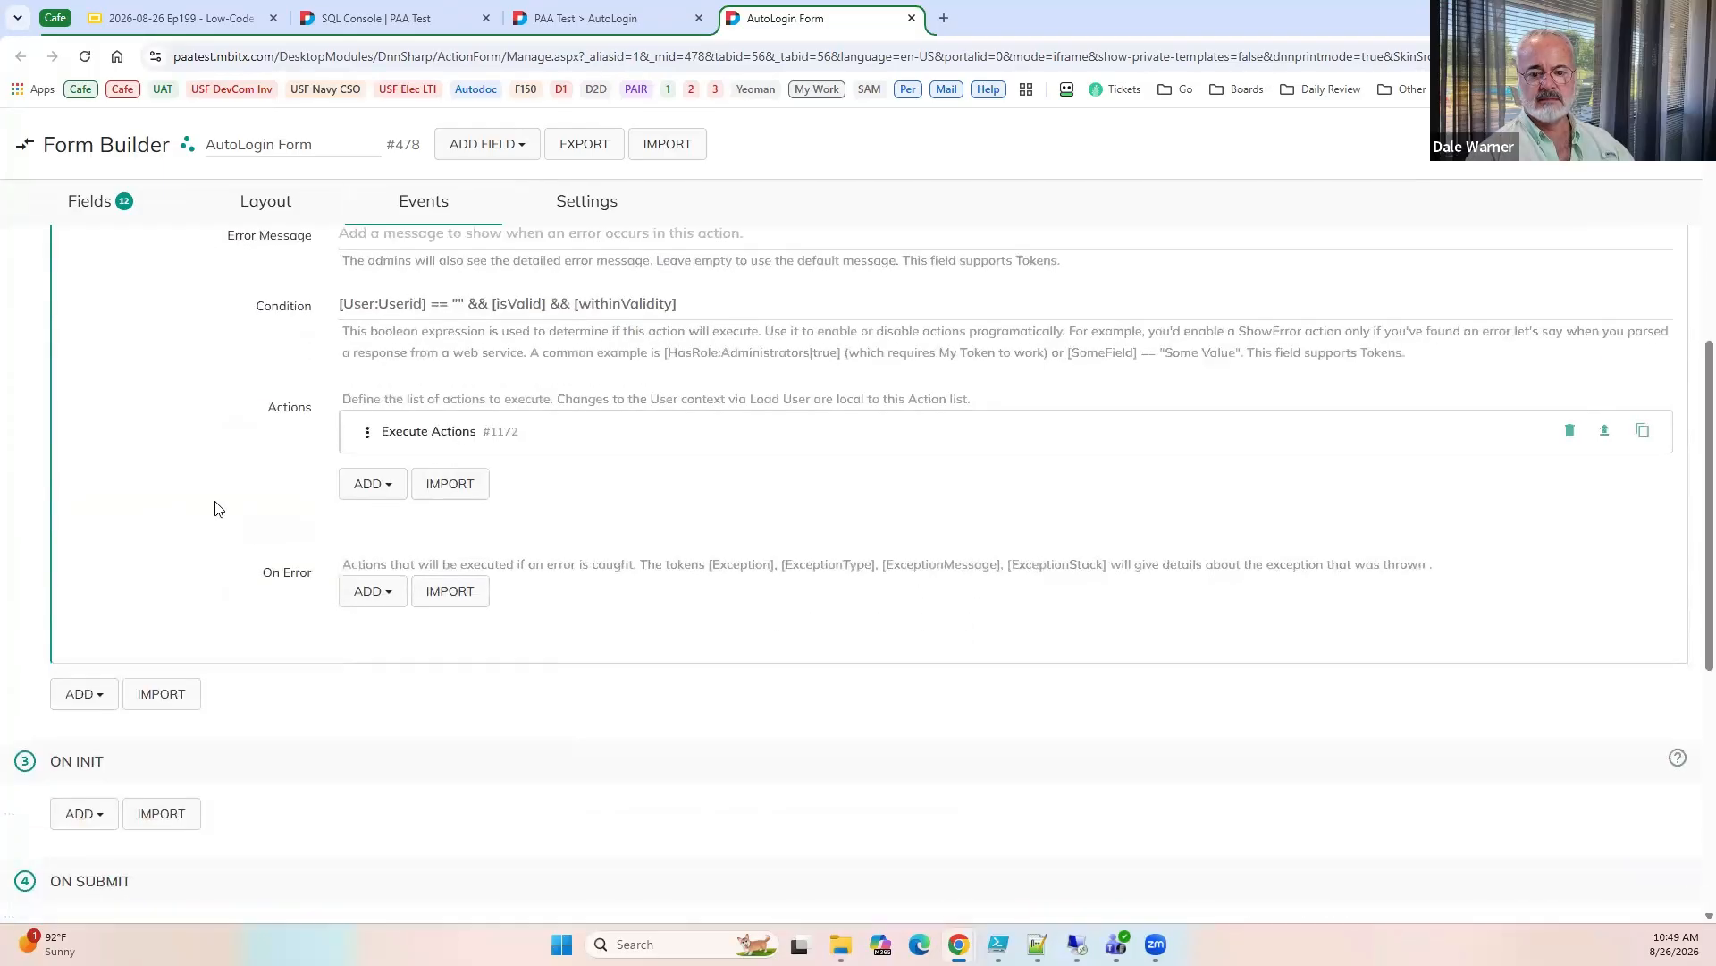
click(402, 433)
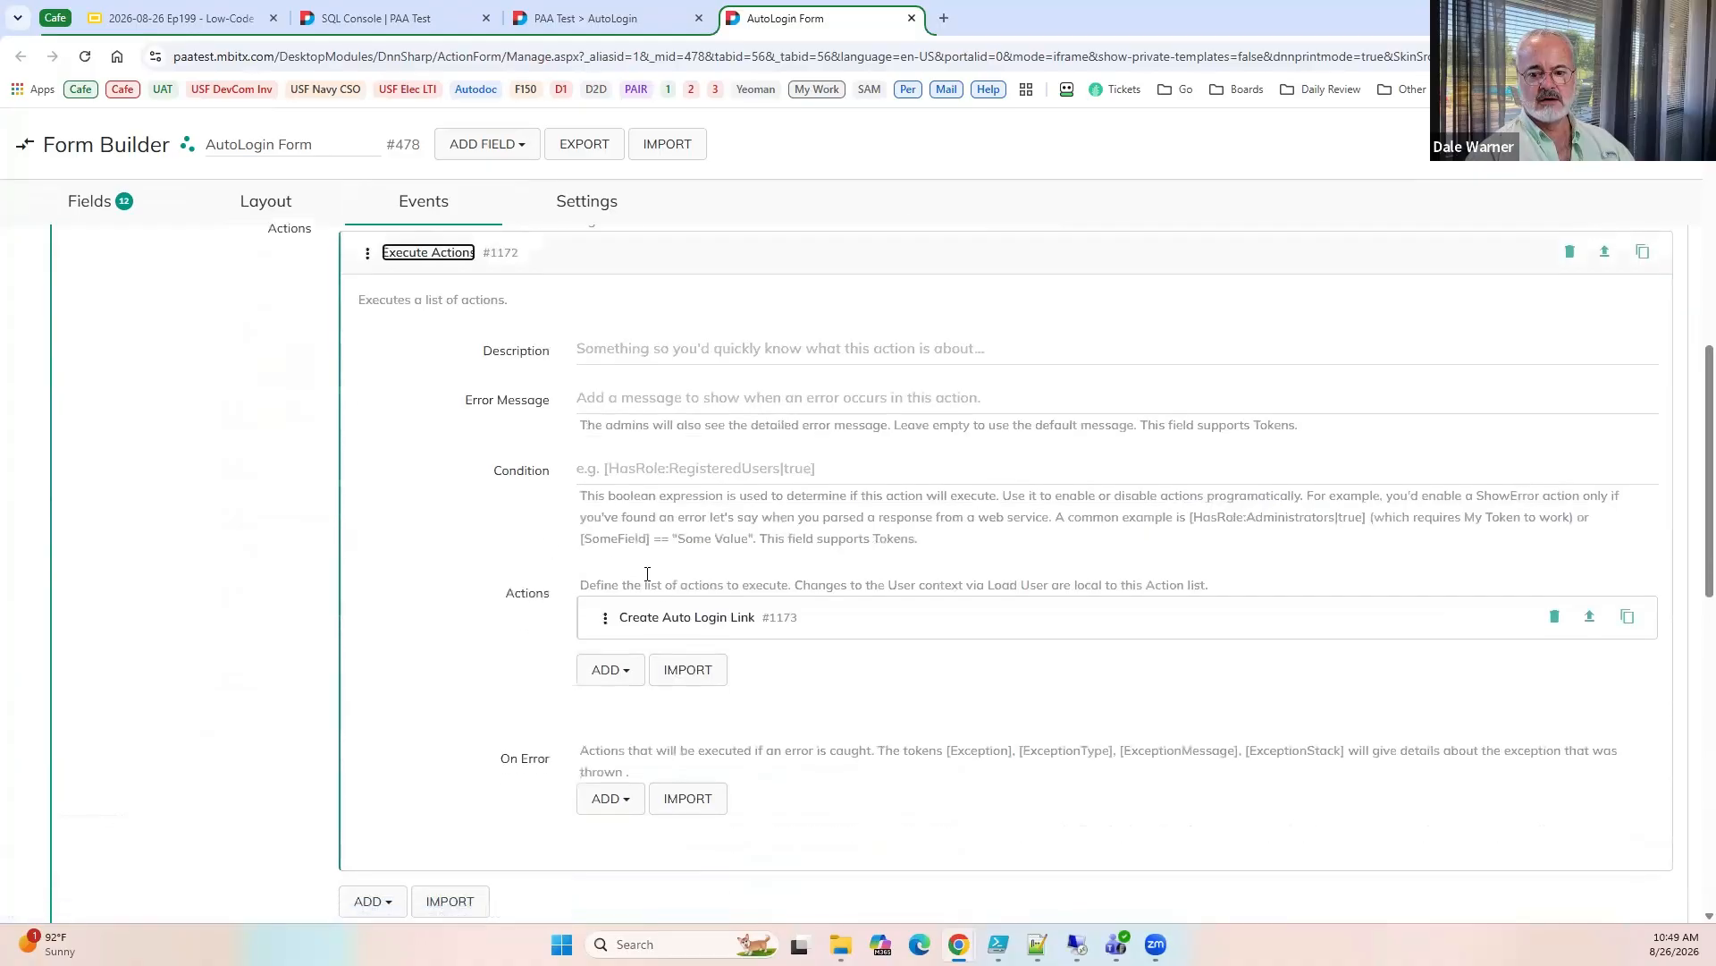
click(666, 617)
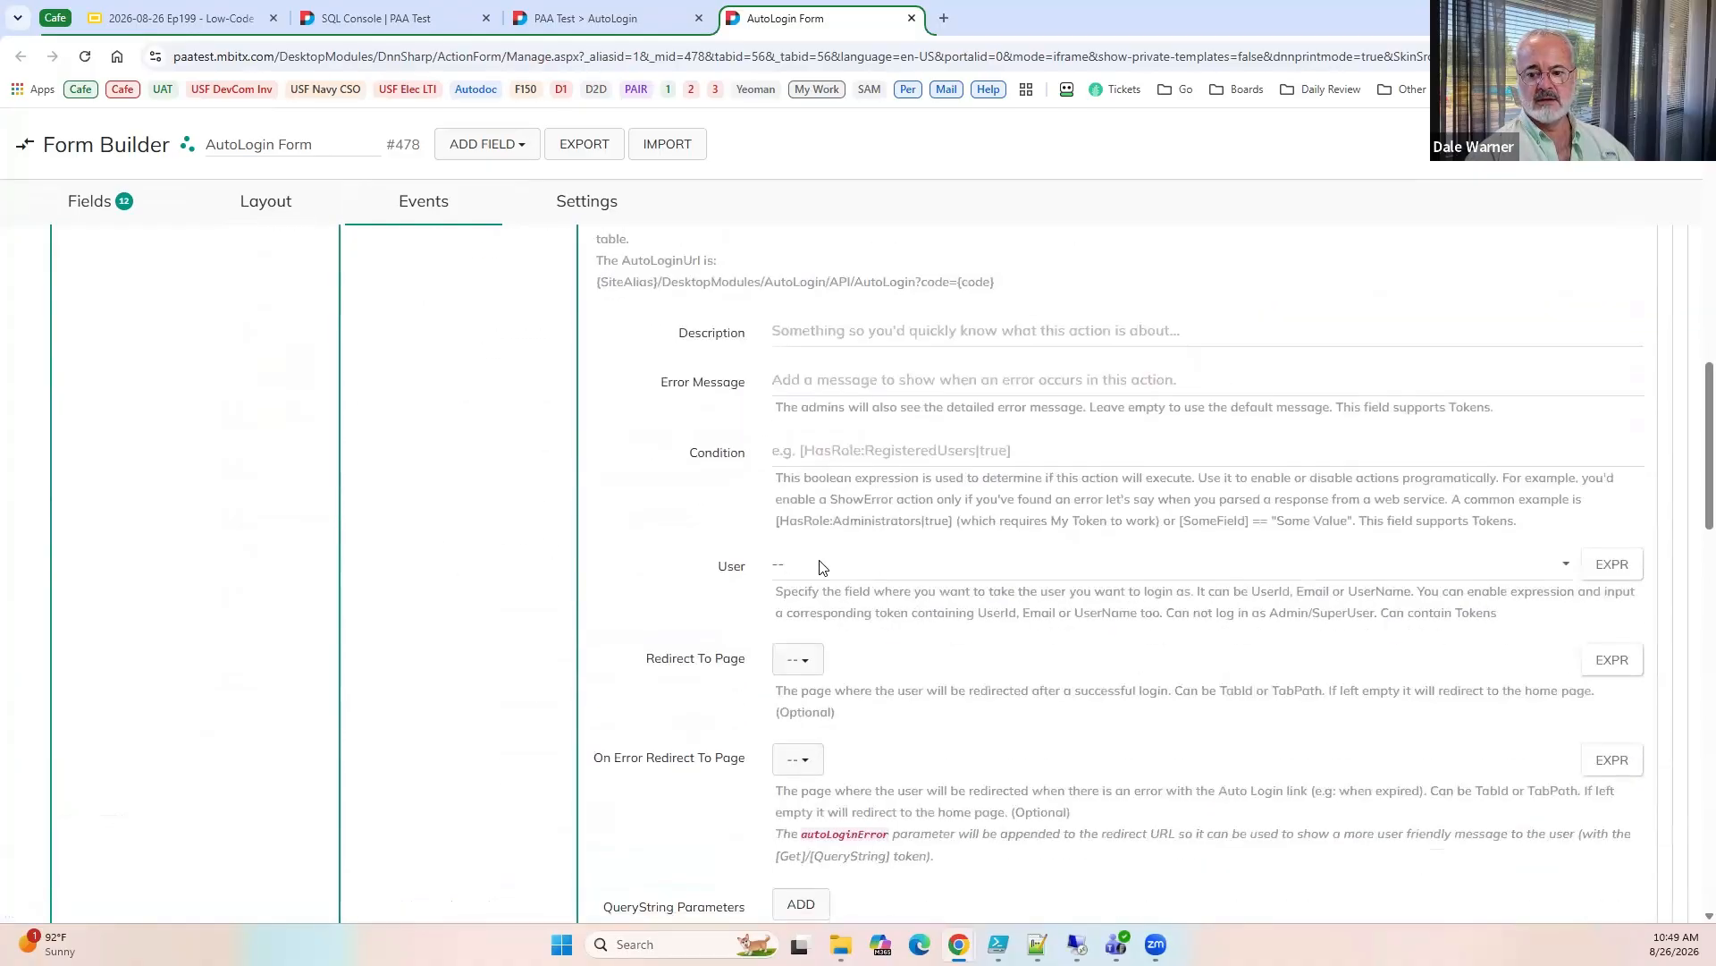
click(816, 565)
click(805, 894)
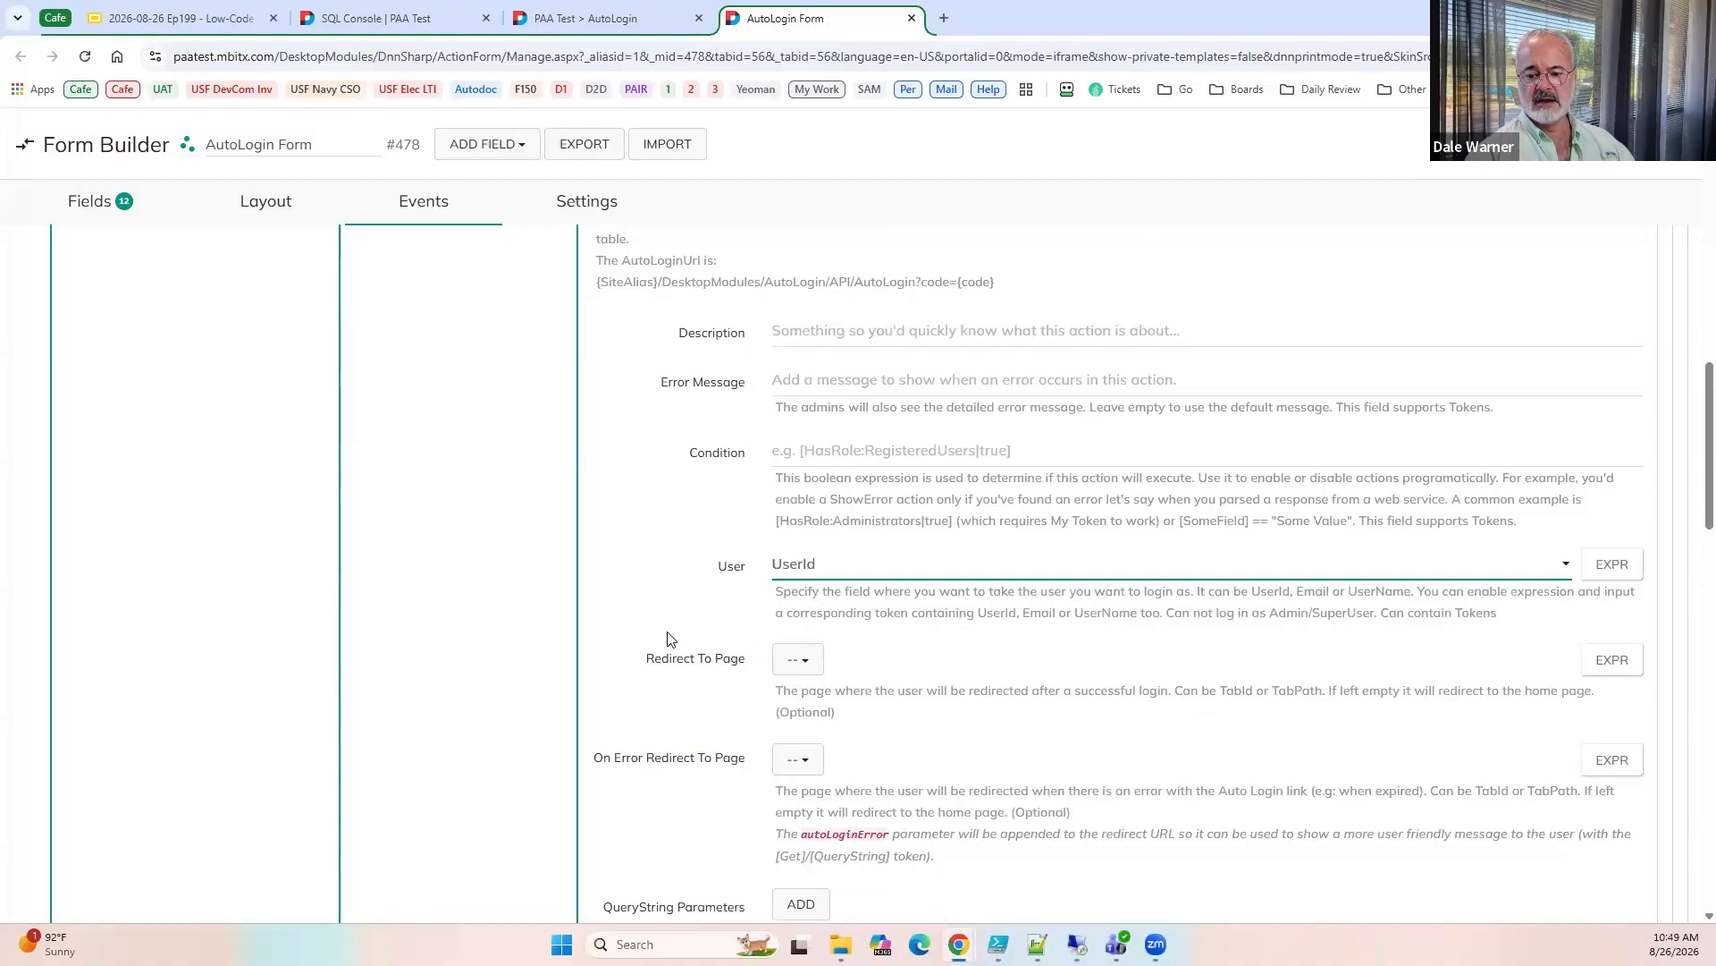
Set the auto login link to redirect to Home, and to the 404 Error Page on error.
scroll(679, 640, down, 2)
click(801, 492)
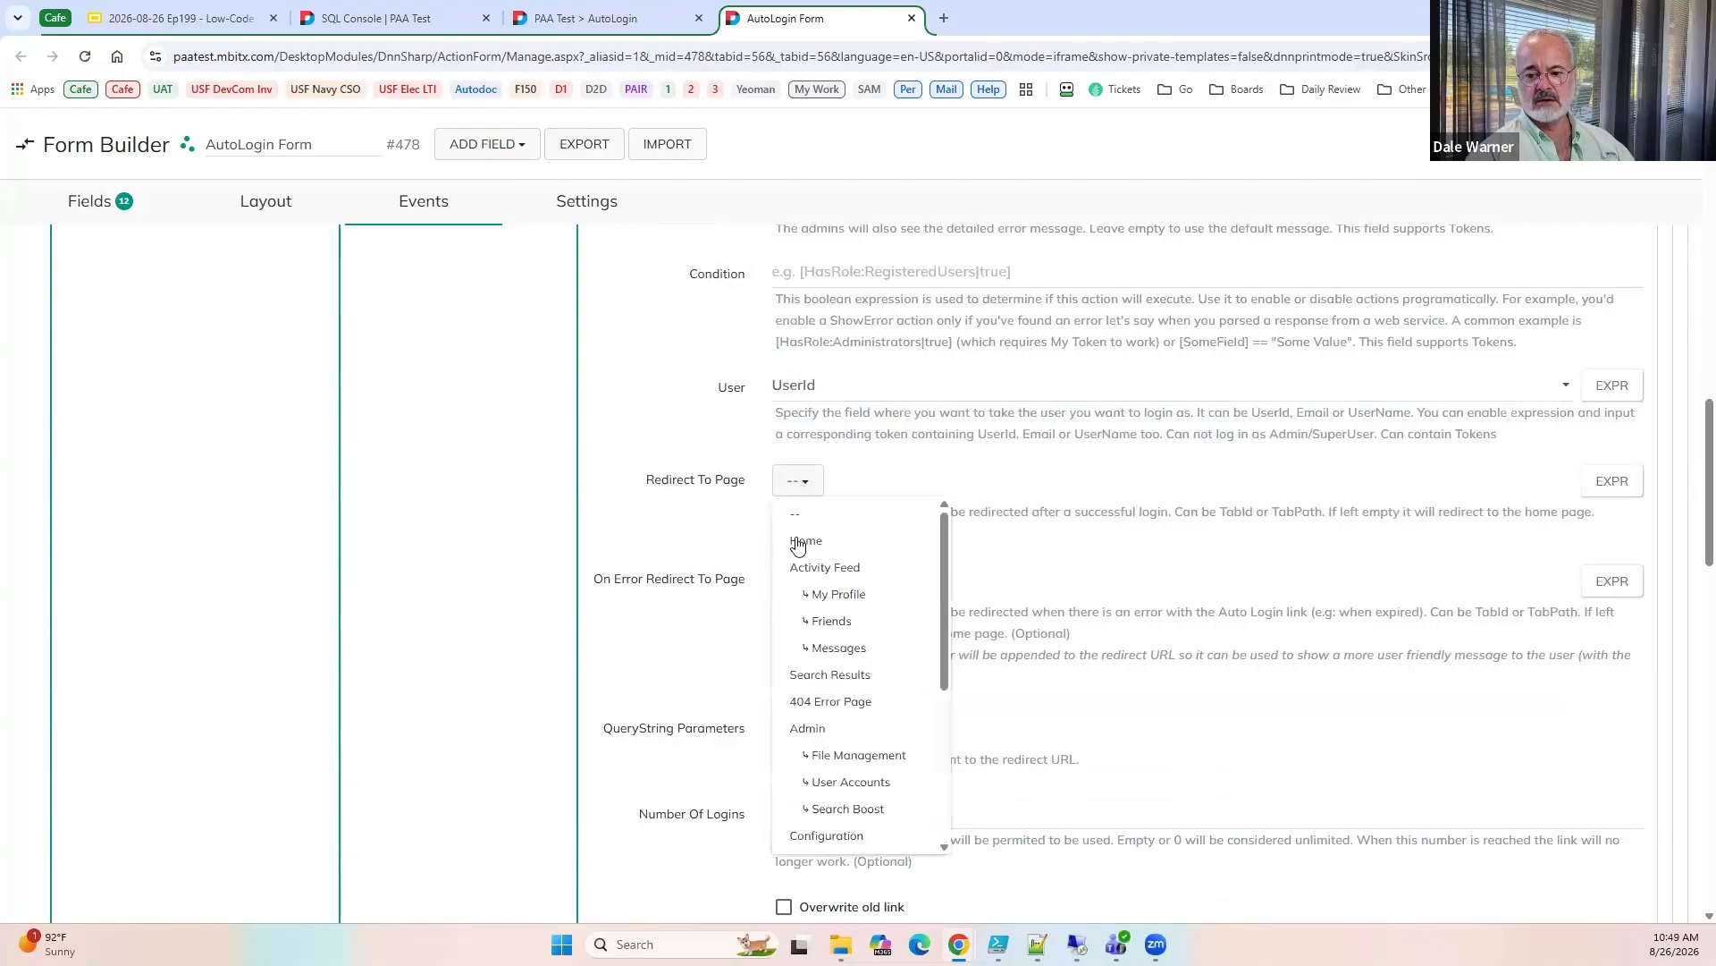
click(794, 538)
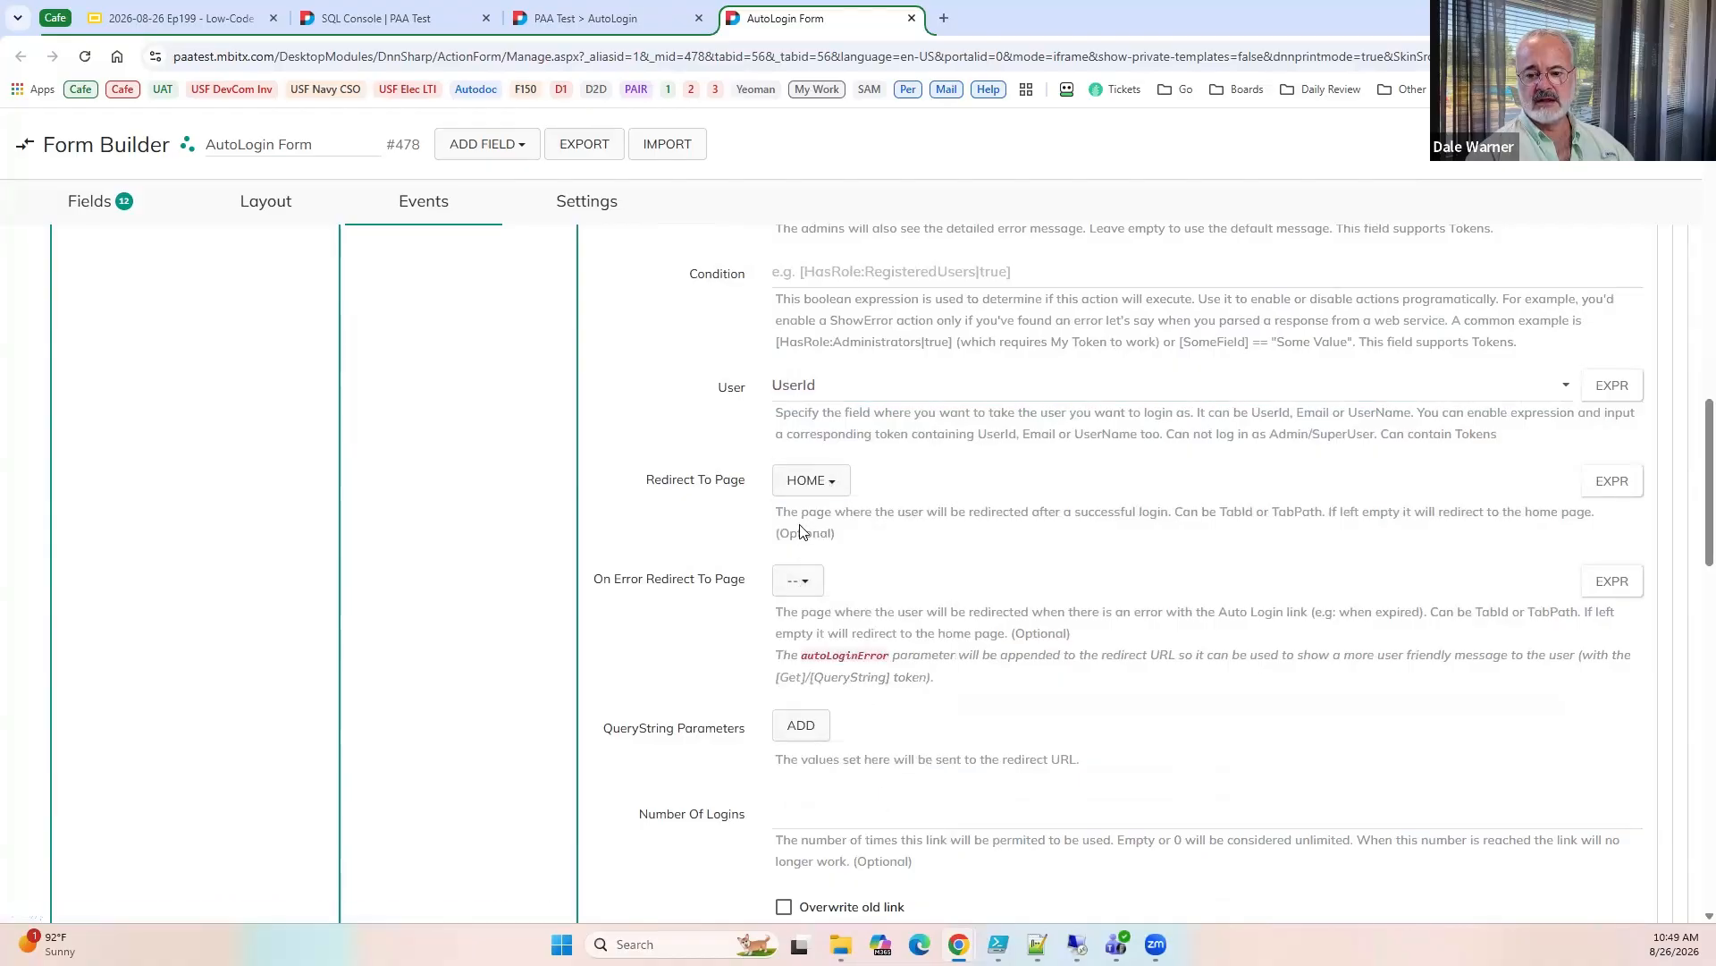
click(792, 582)
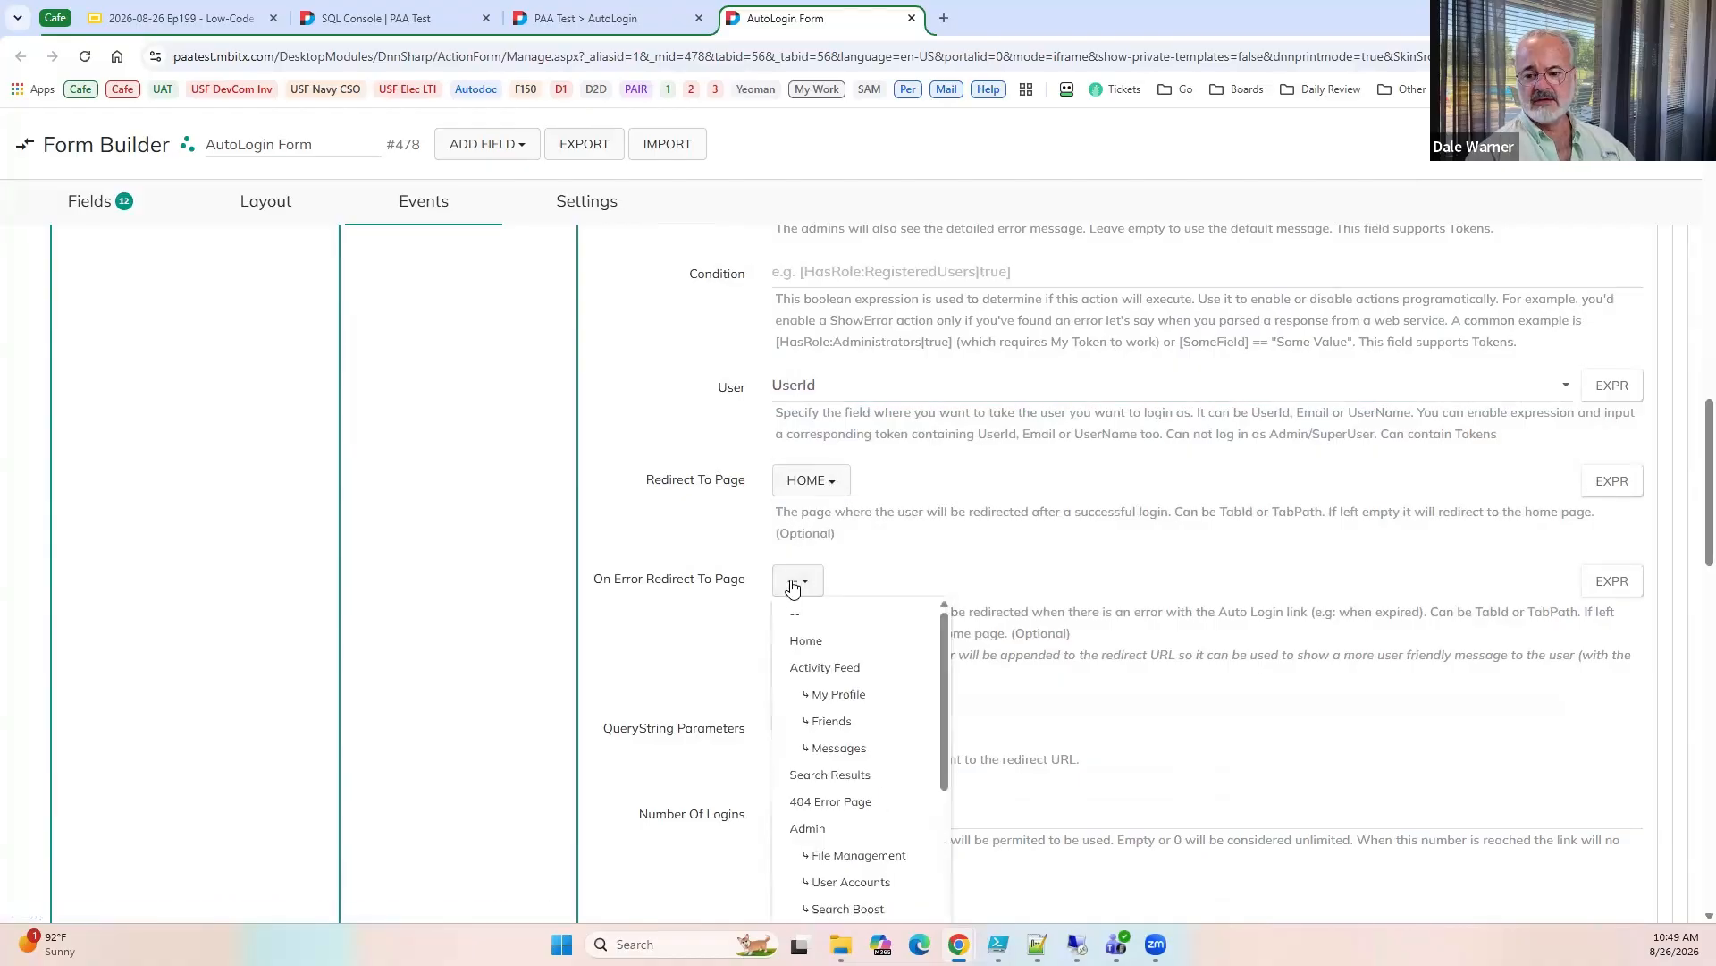
click(822, 804)
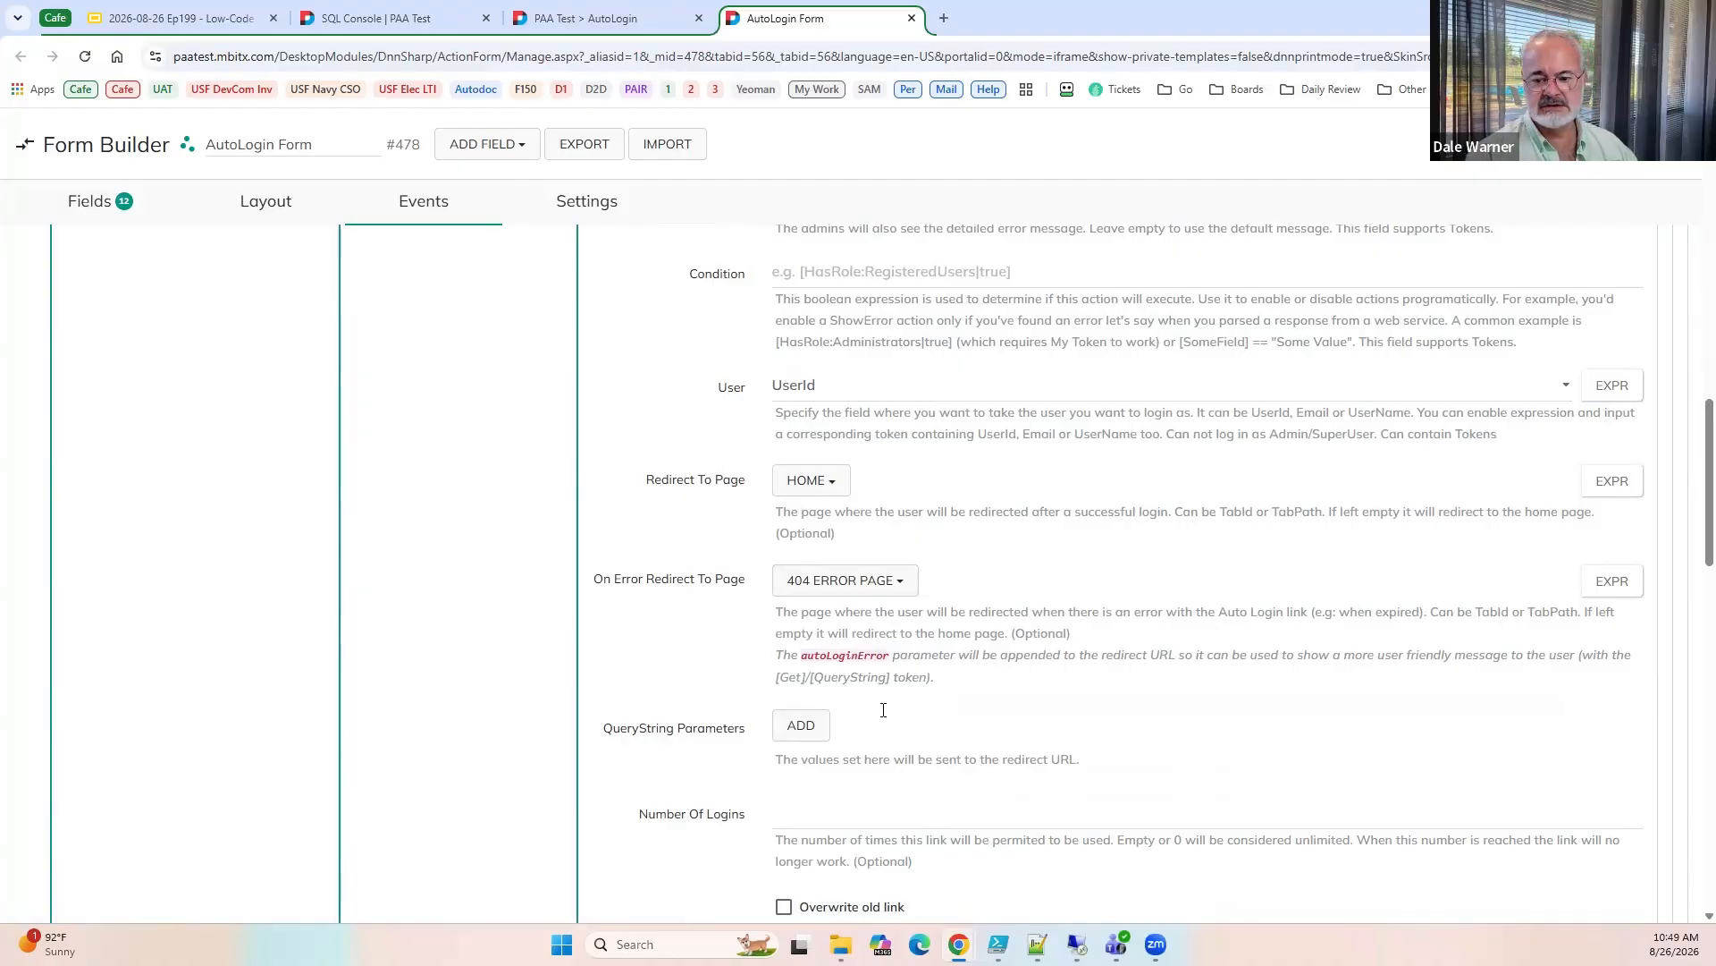
Limit the auto login link's number of logins to 1.
scroll(883, 708, down, 3)
click(799, 552)
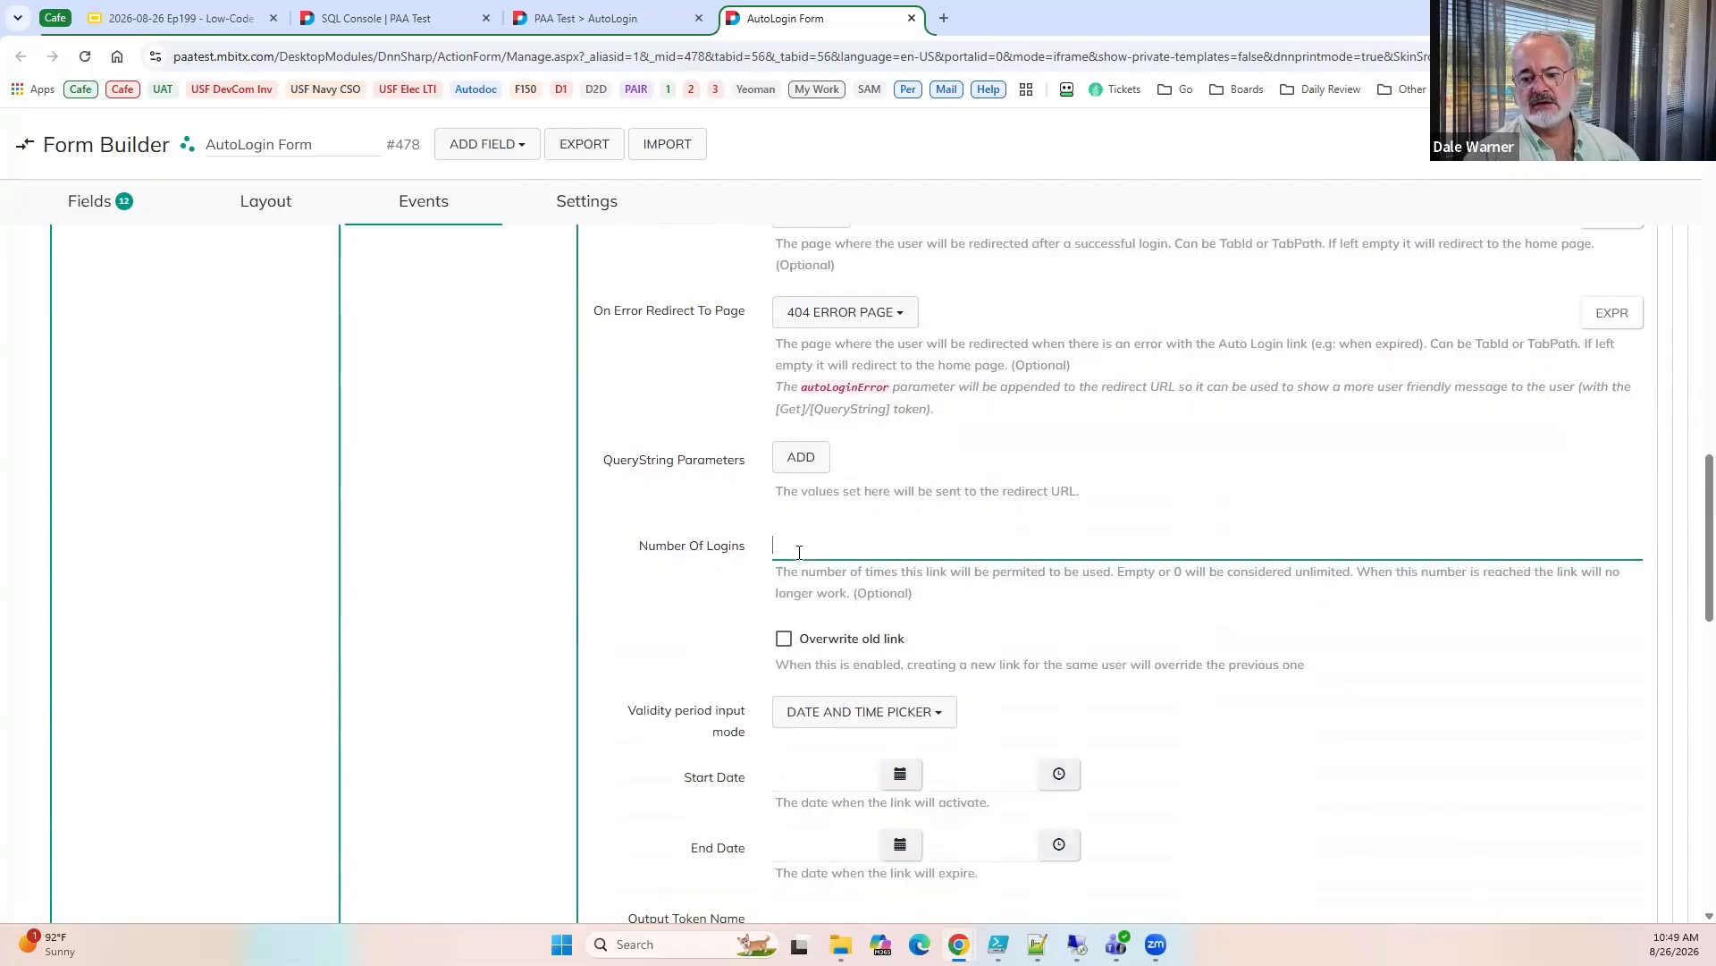
scroll(826, 632, down, 1)
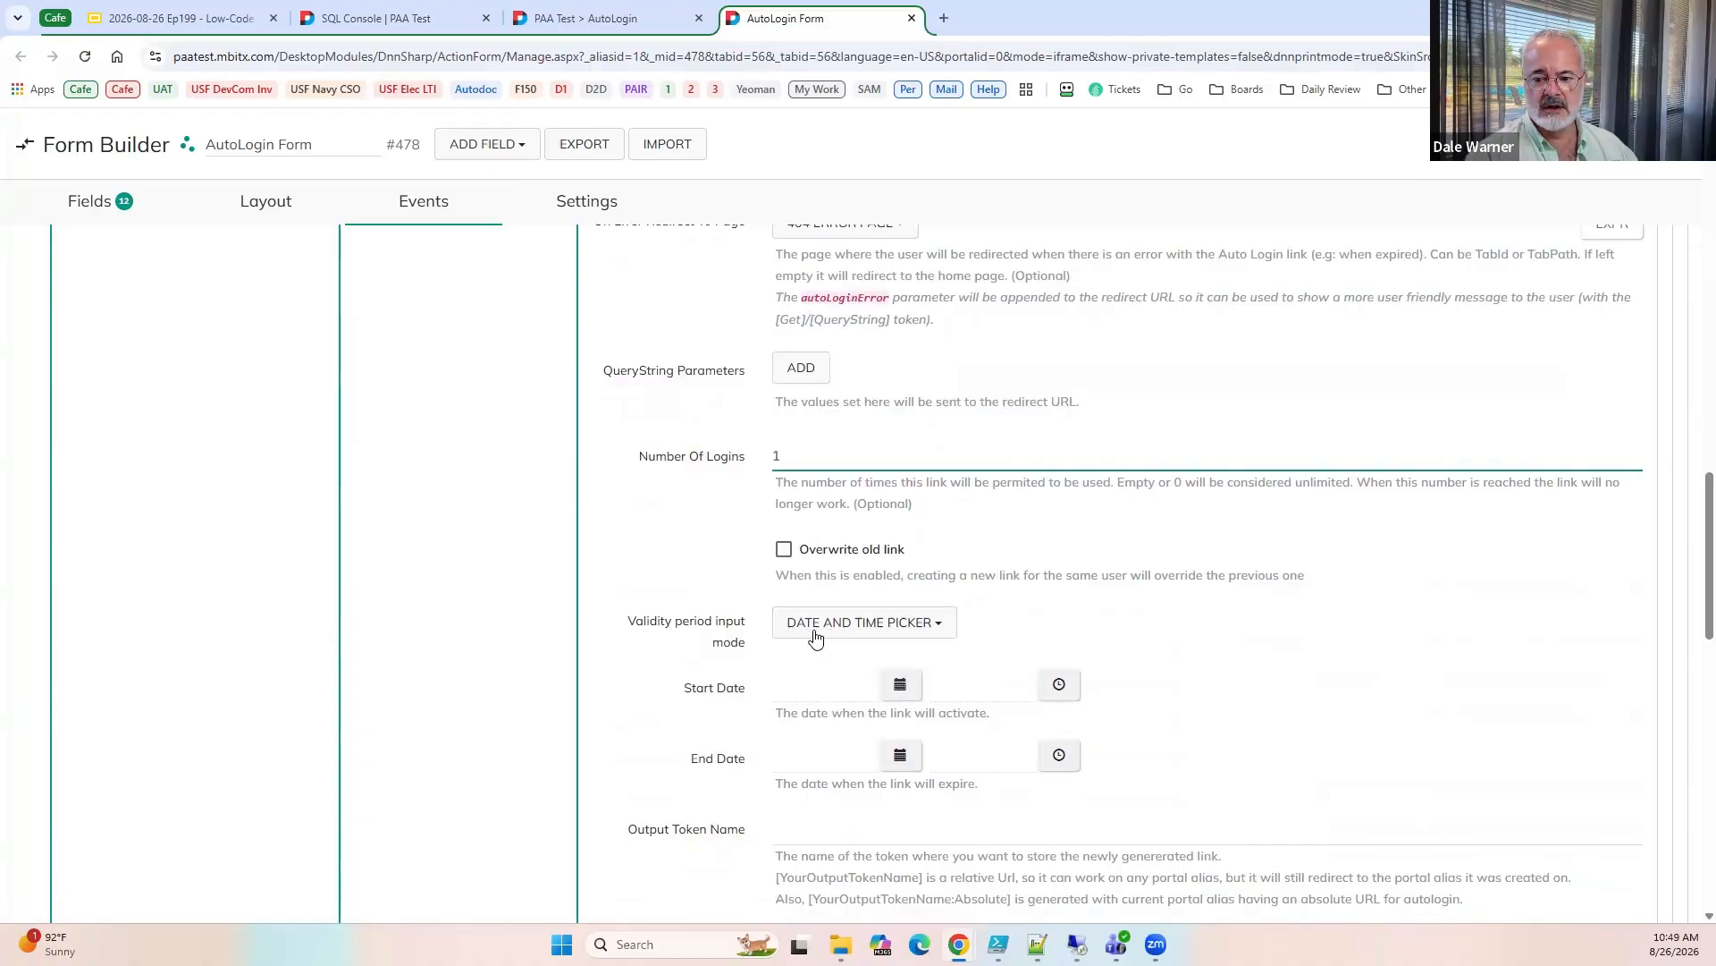
Set the validity to Start Date and offset, starting [DateTime:ISO] with an offset of 1 Minutes, and name the output token LoginLink.
click(814, 630)
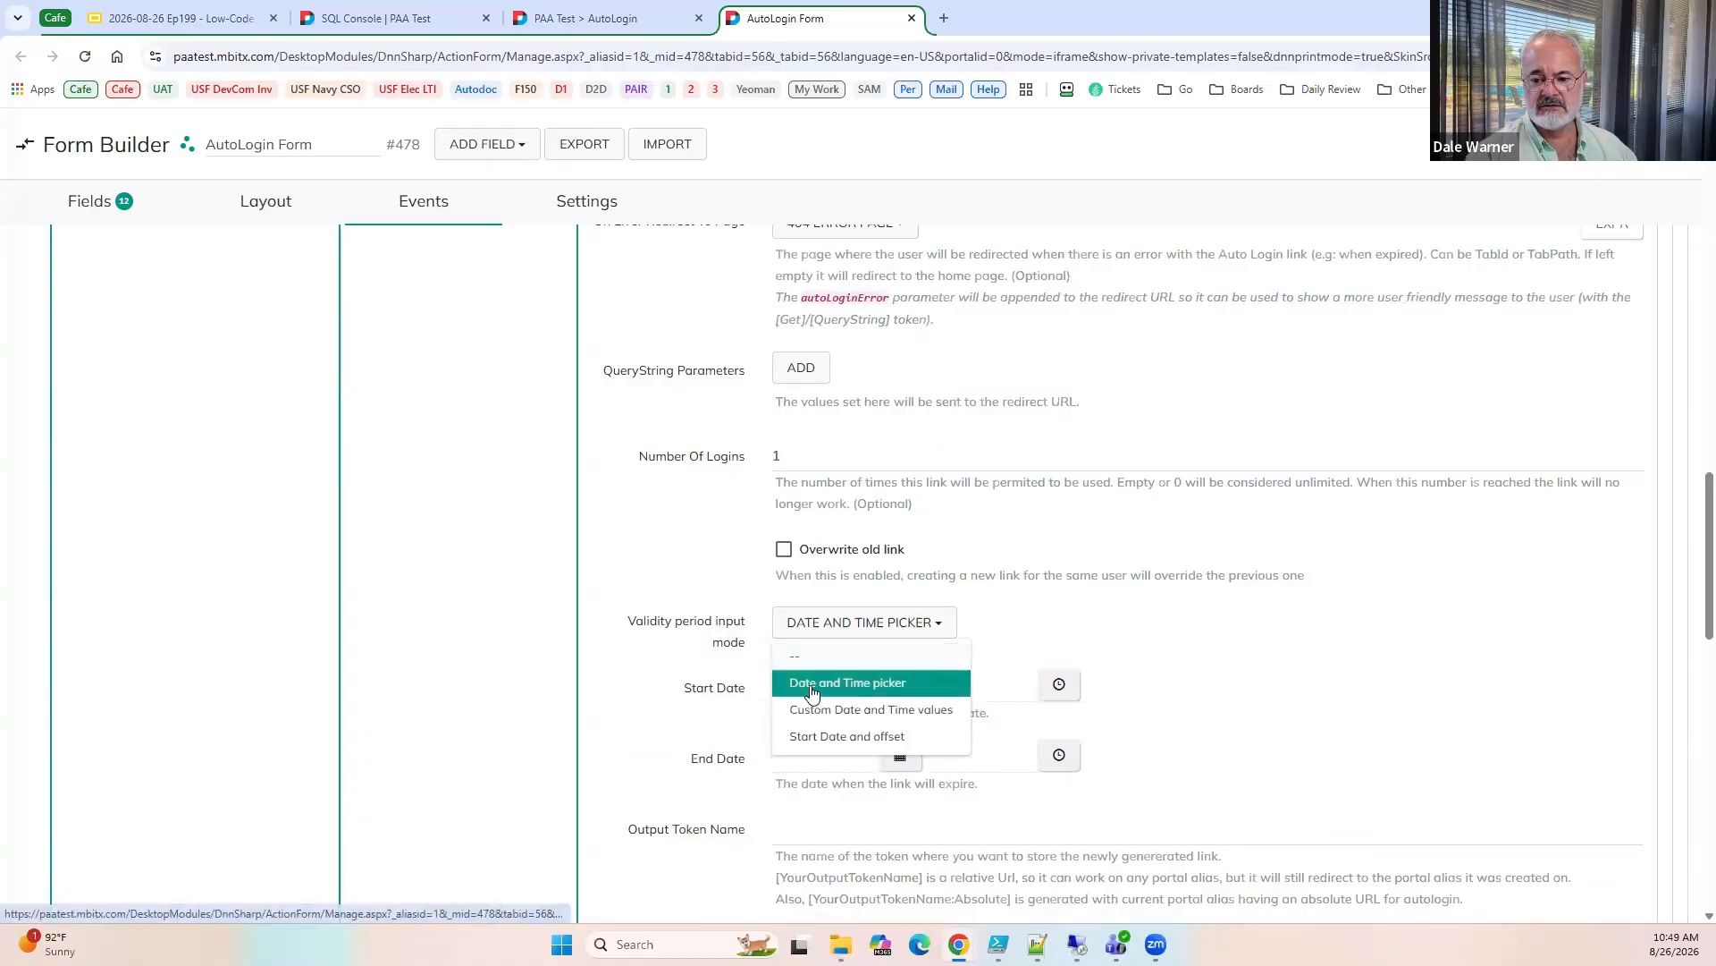
click(813, 736)
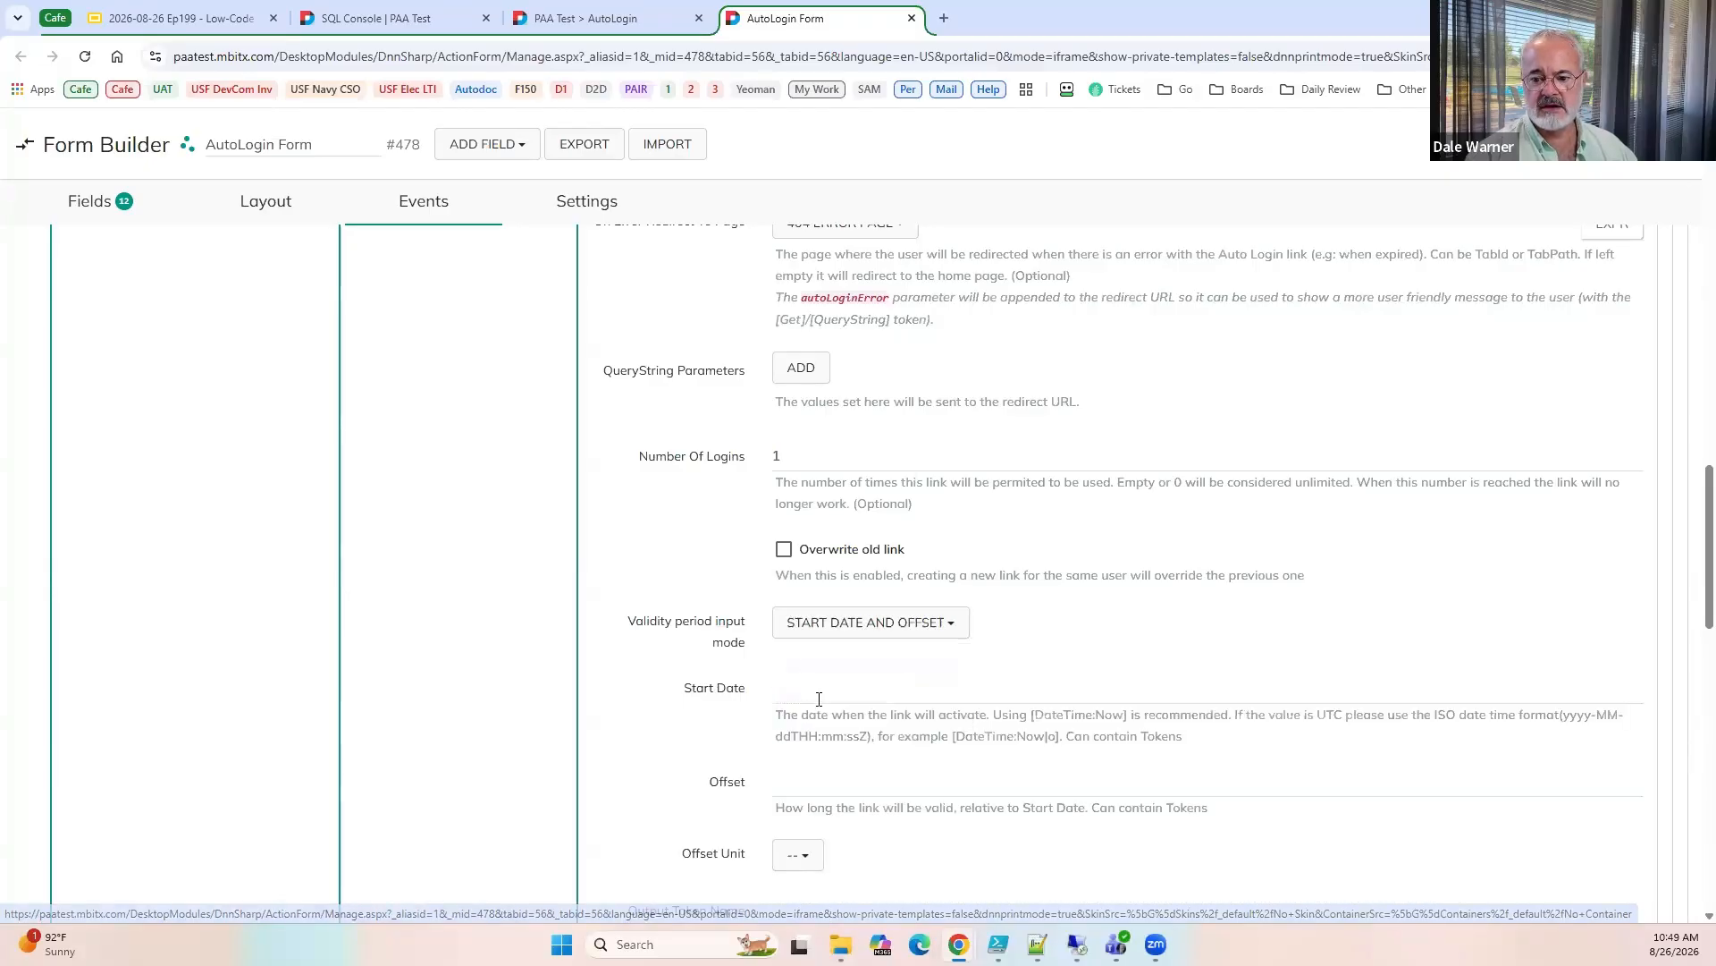
click(857, 698)
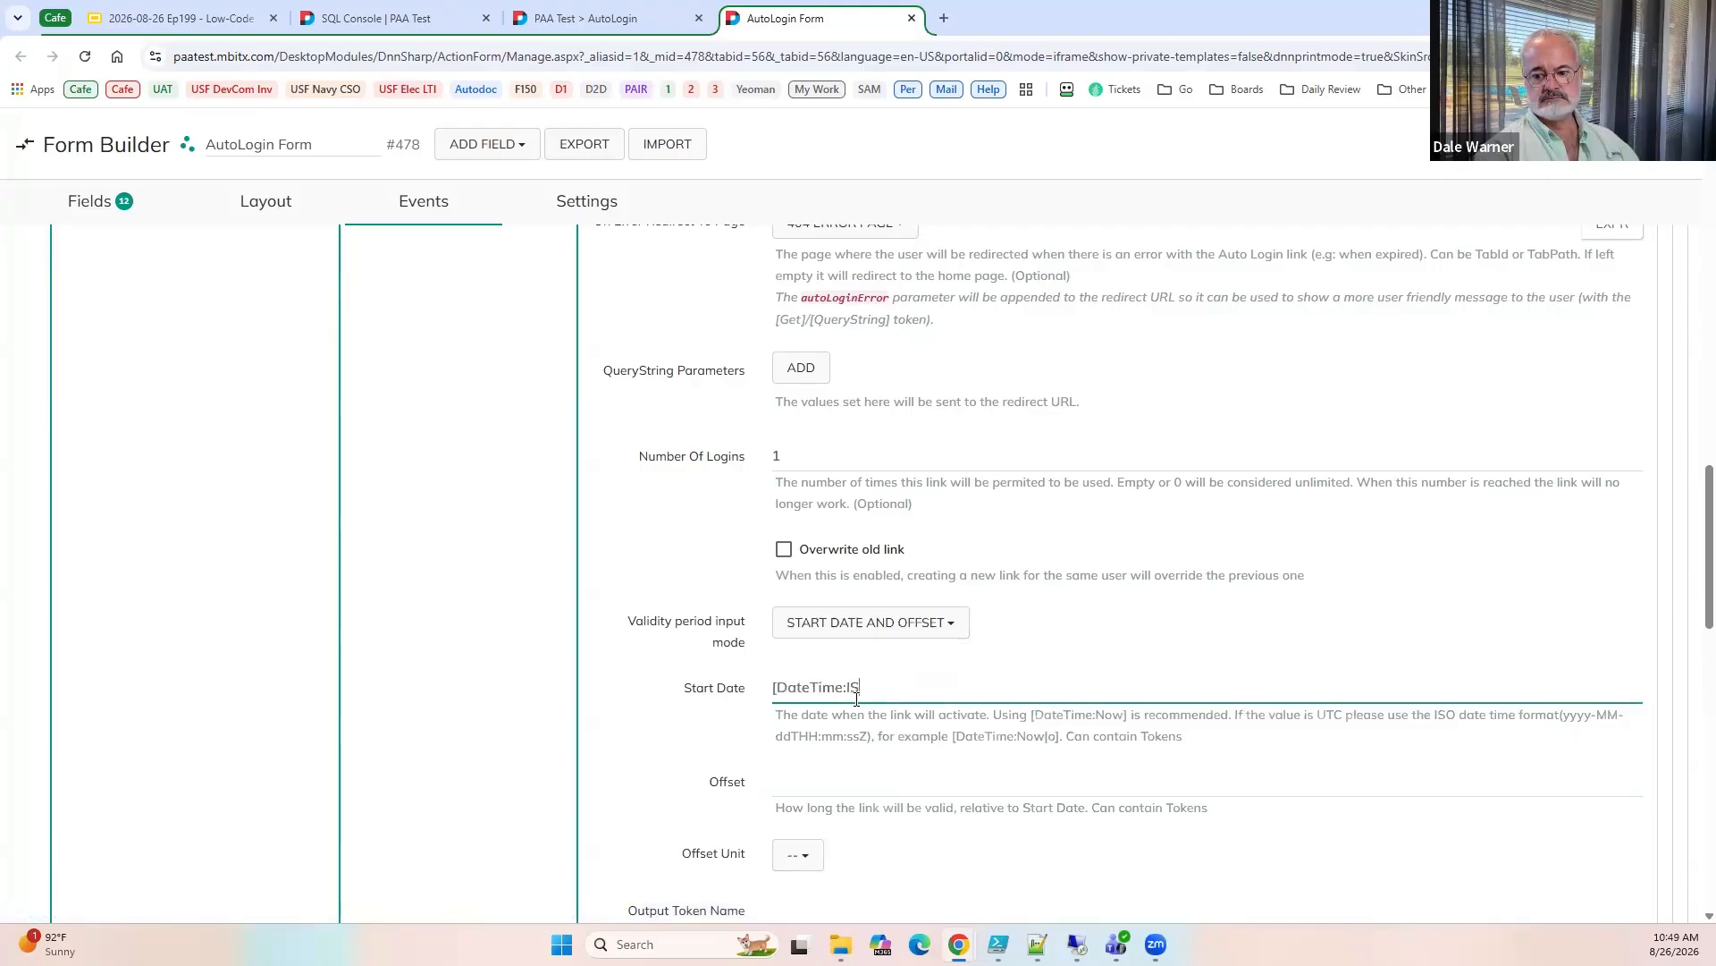
click(806, 790)
text(1)
click(798, 864)
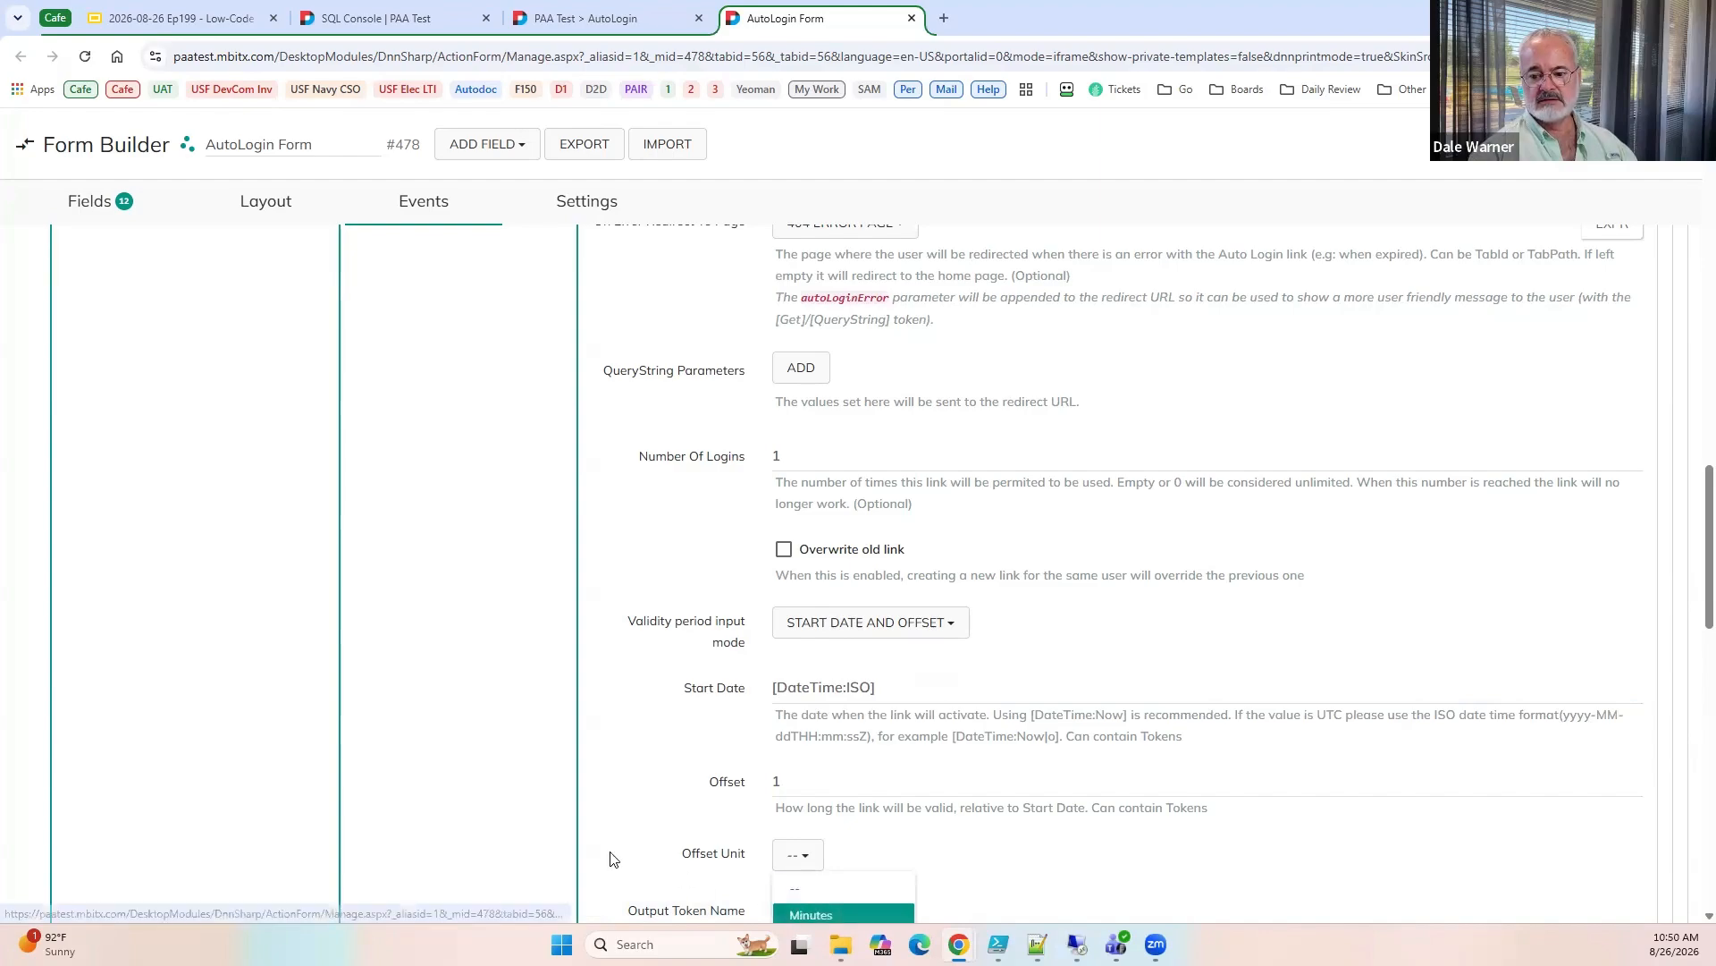
key(Return)
scroll(575, 778, down, 3)
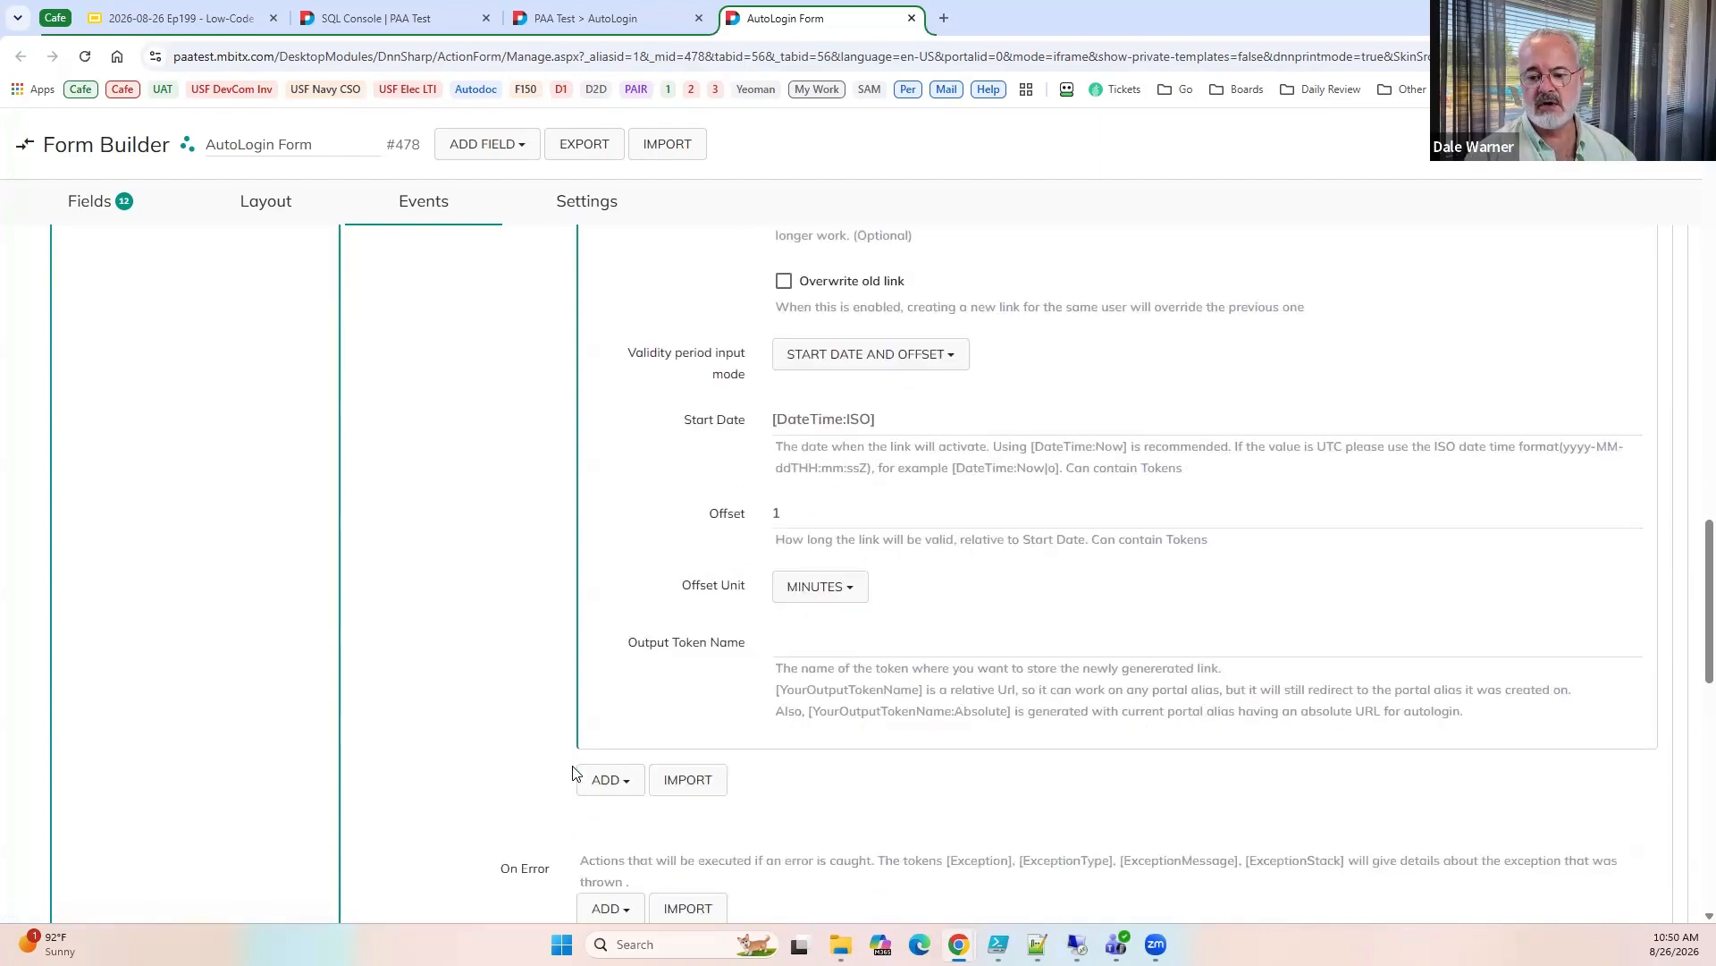
click(825, 642)
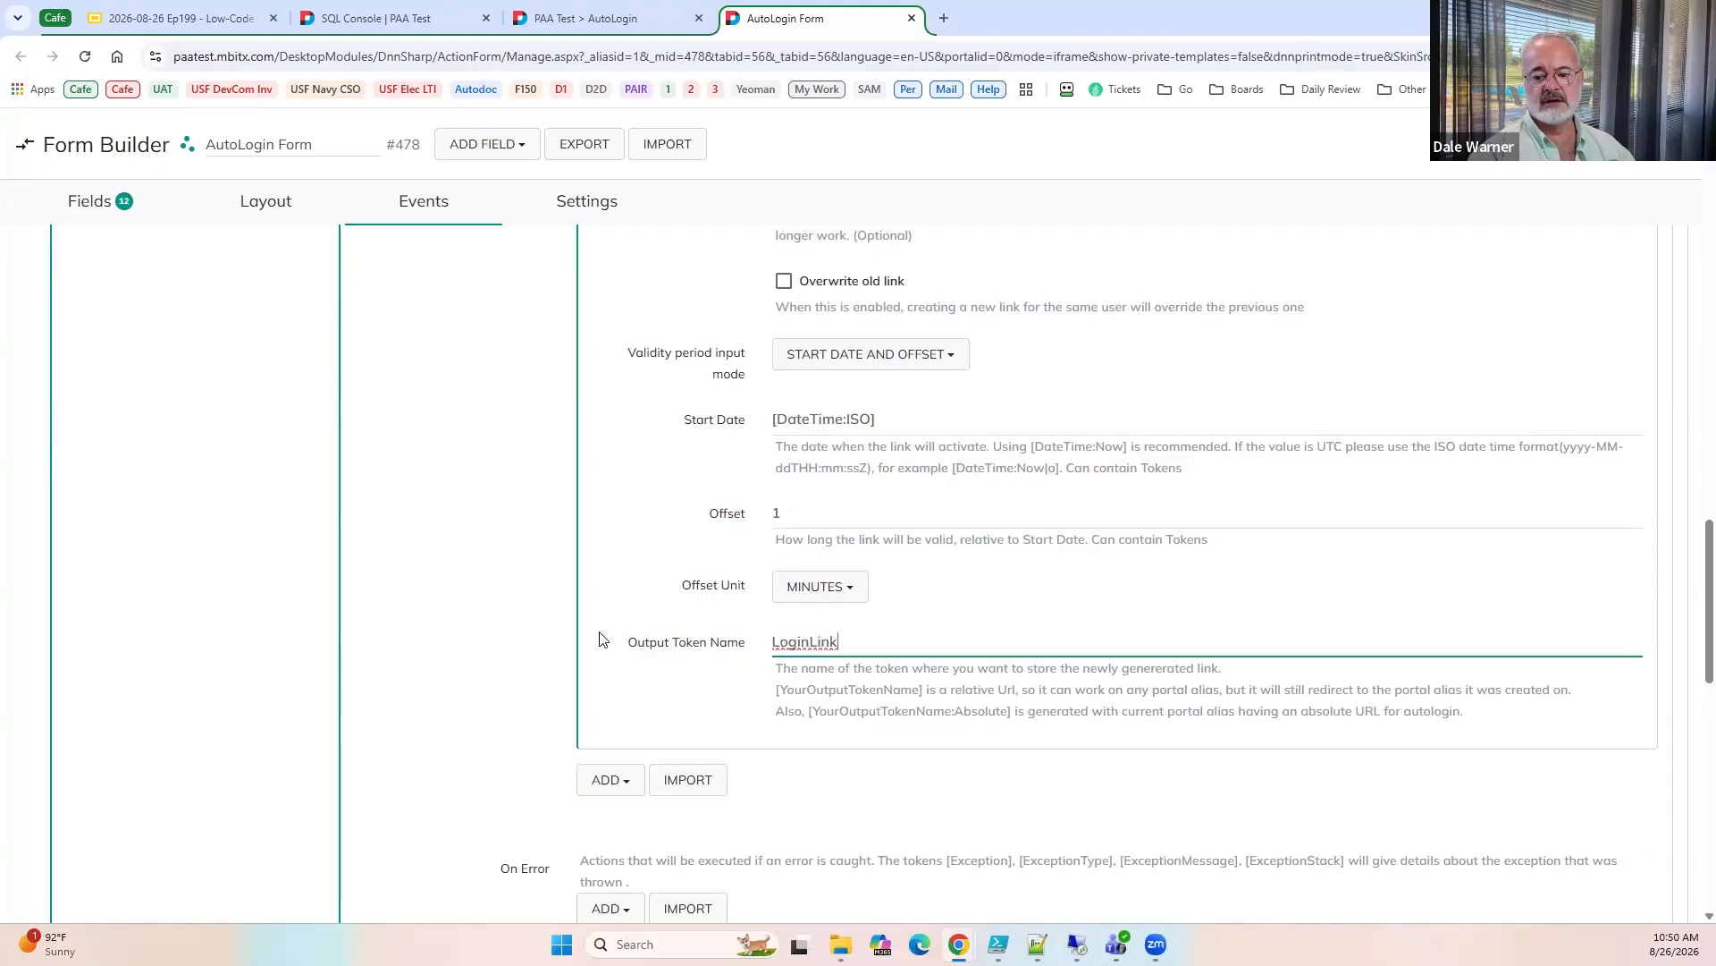
Add a Redirect to URL action after the Create Auto Login Link action in the nested action list.
scroll(537, 640, down, 2)
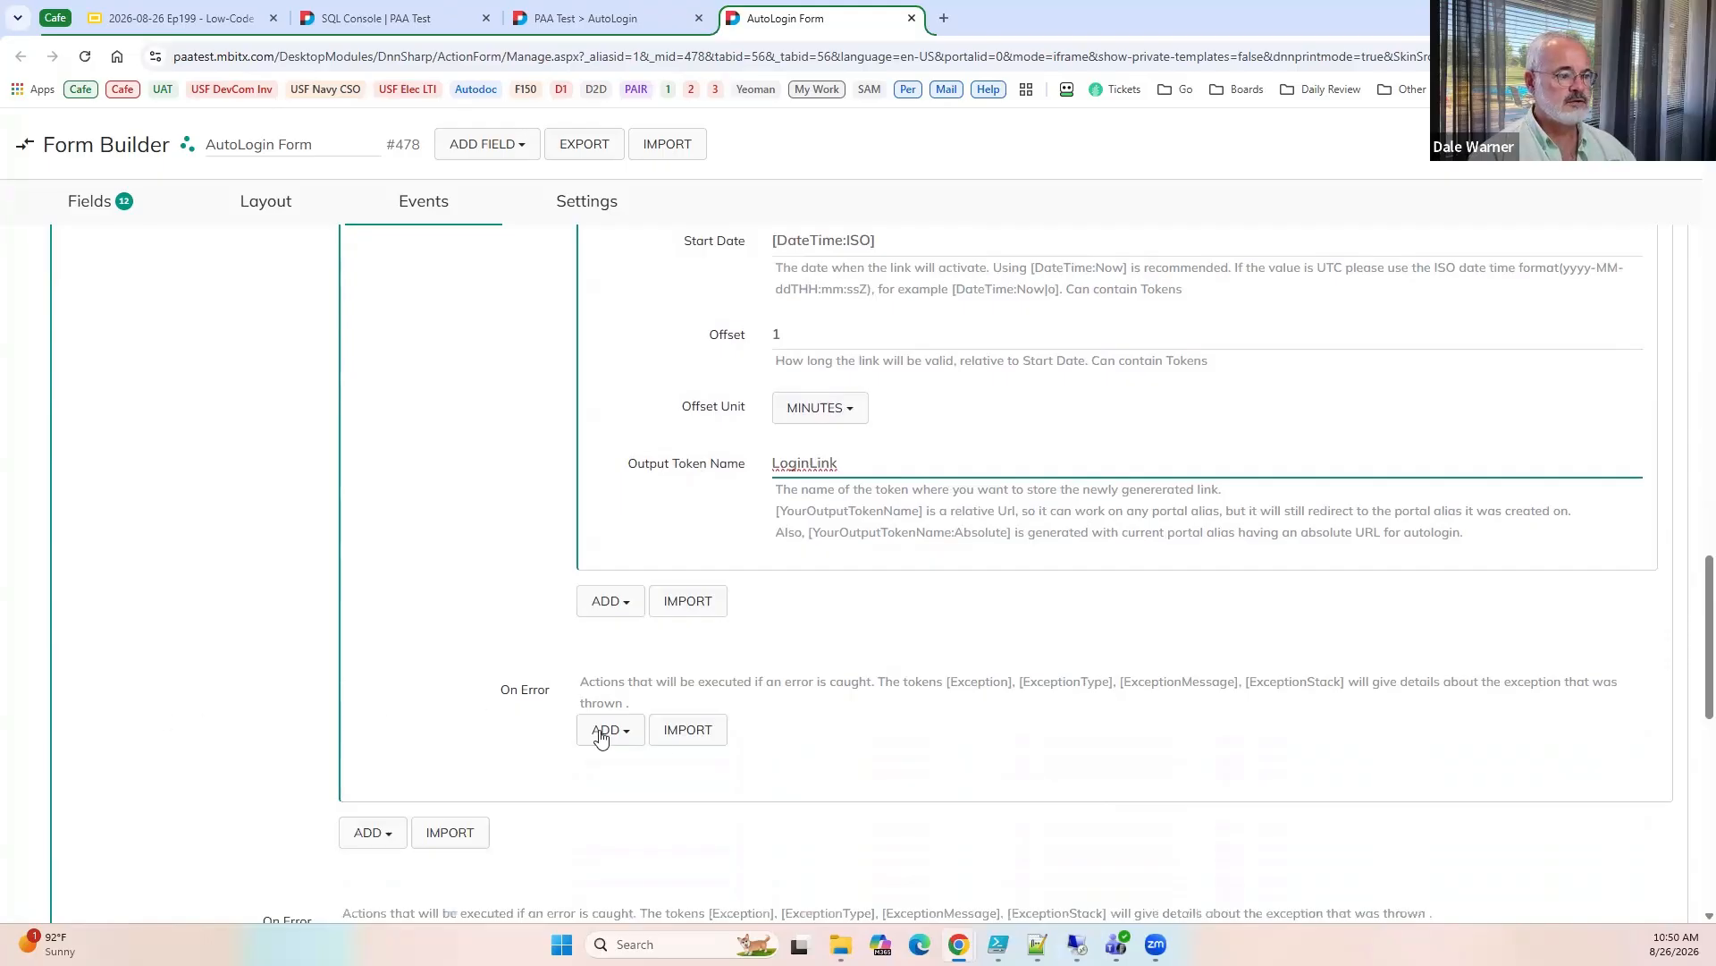
click(613, 608)
text(redir)
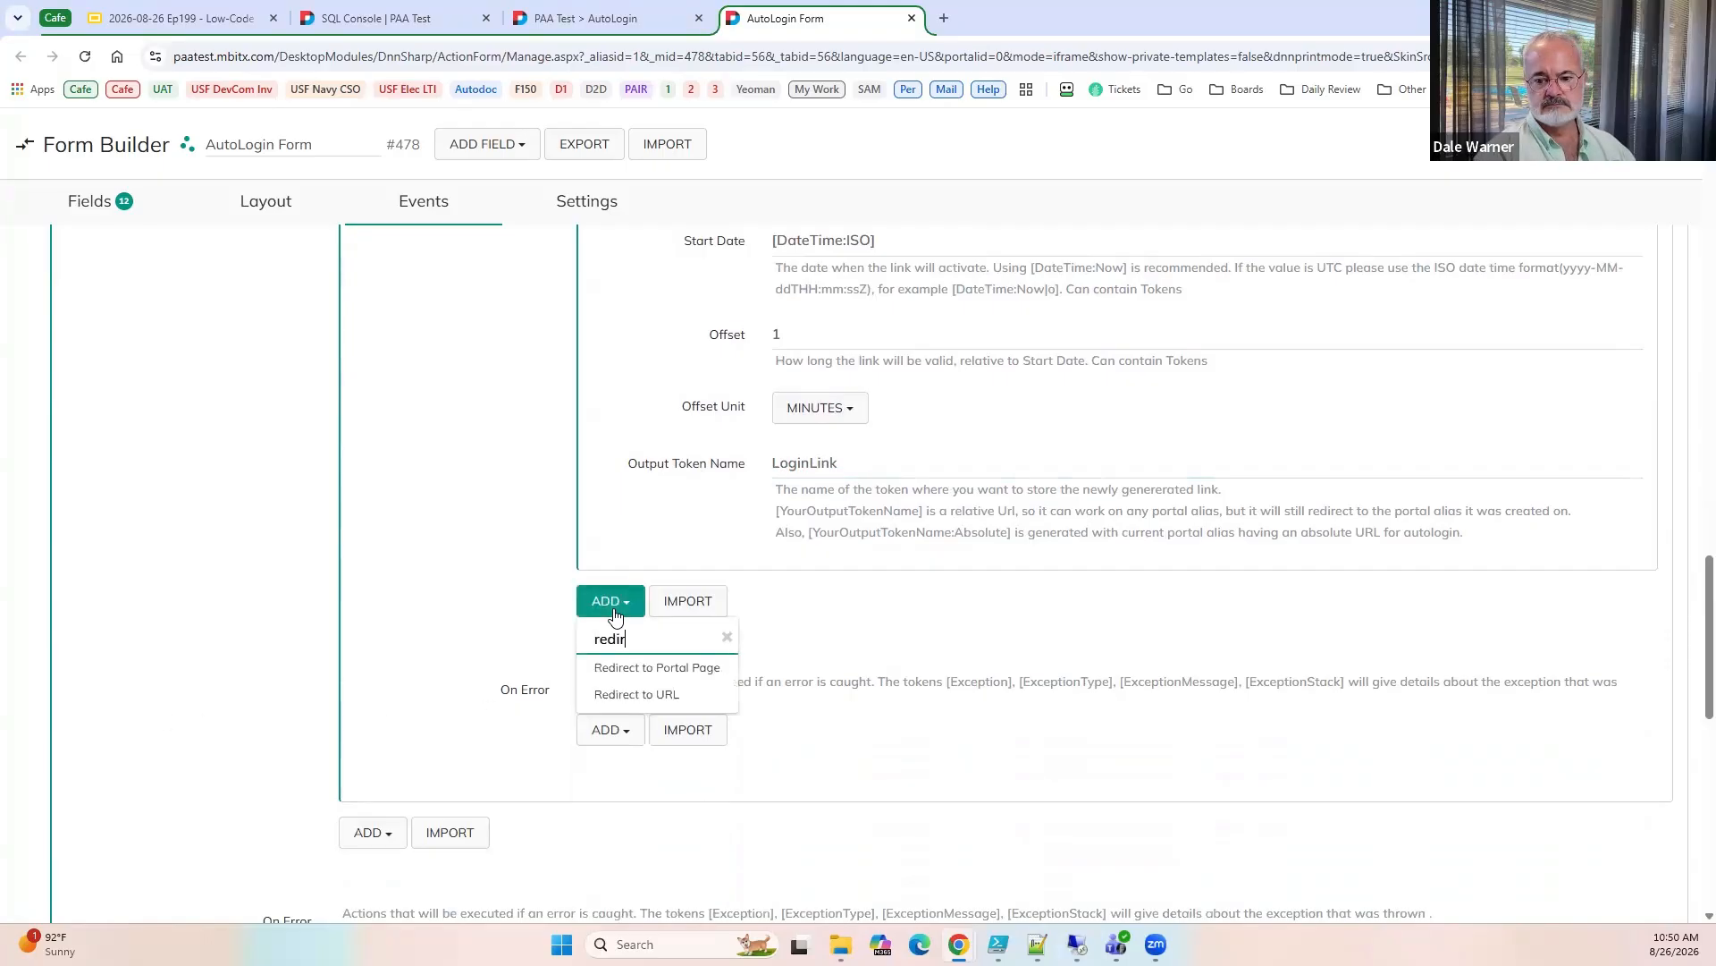
click(615, 692)
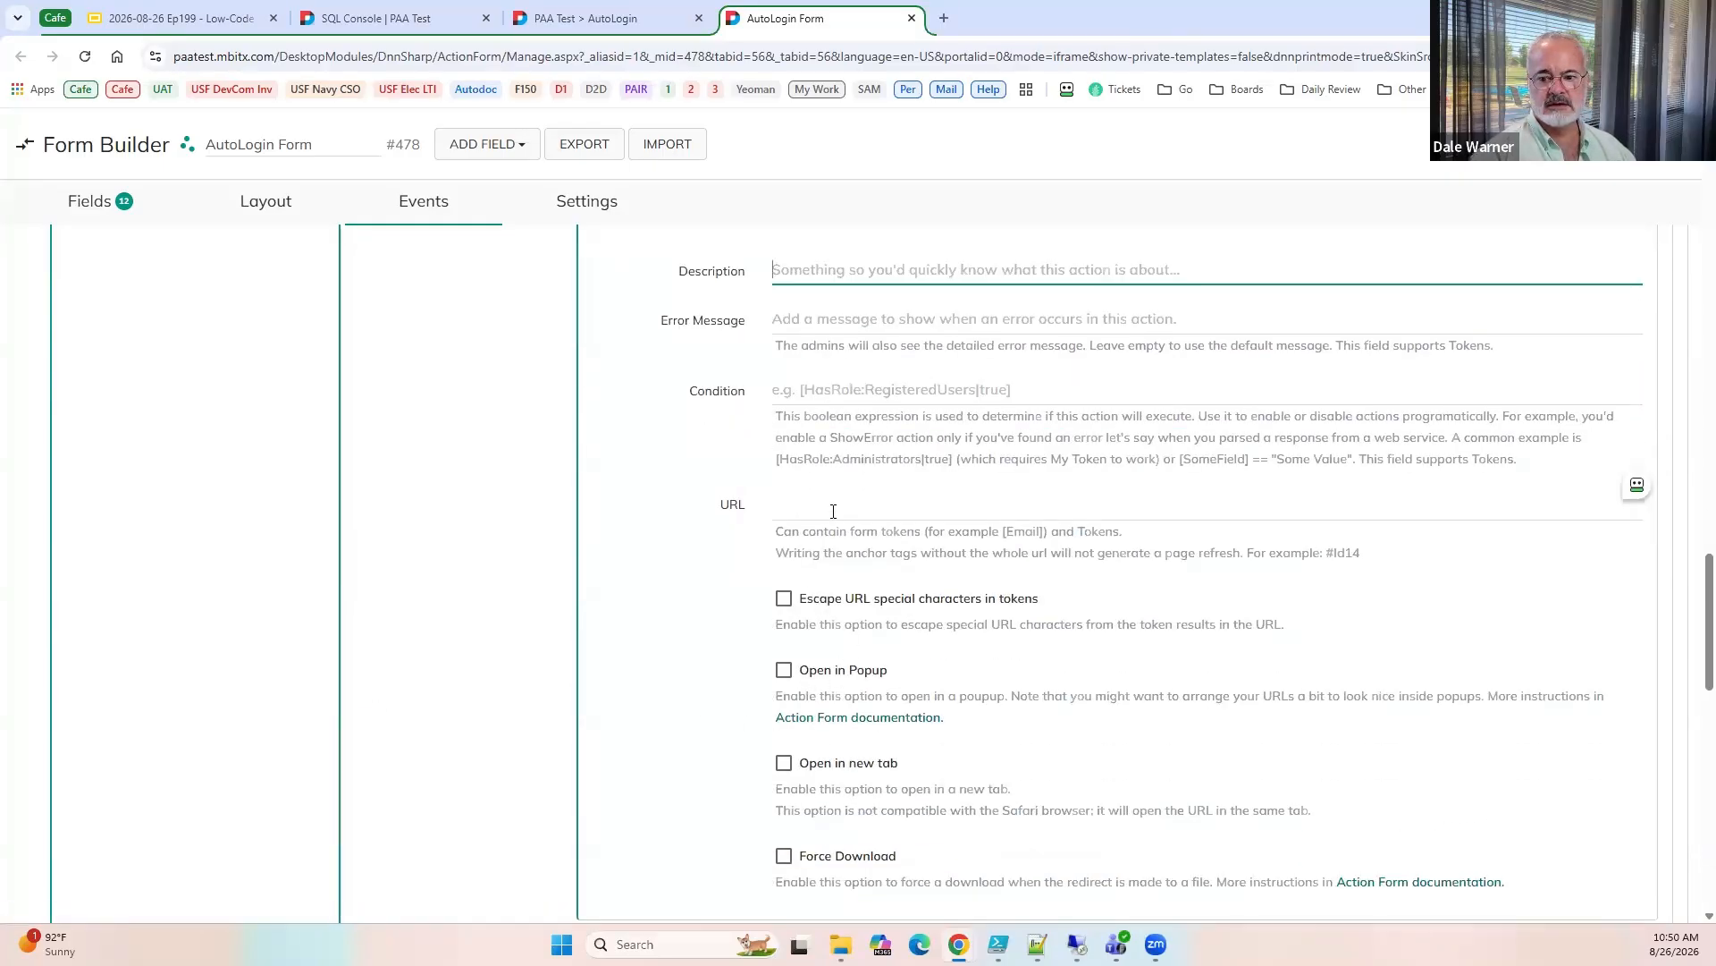
Set the URL of the Redirect to URL action to the [LoginLink] token.
click(829, 499)
text([username)
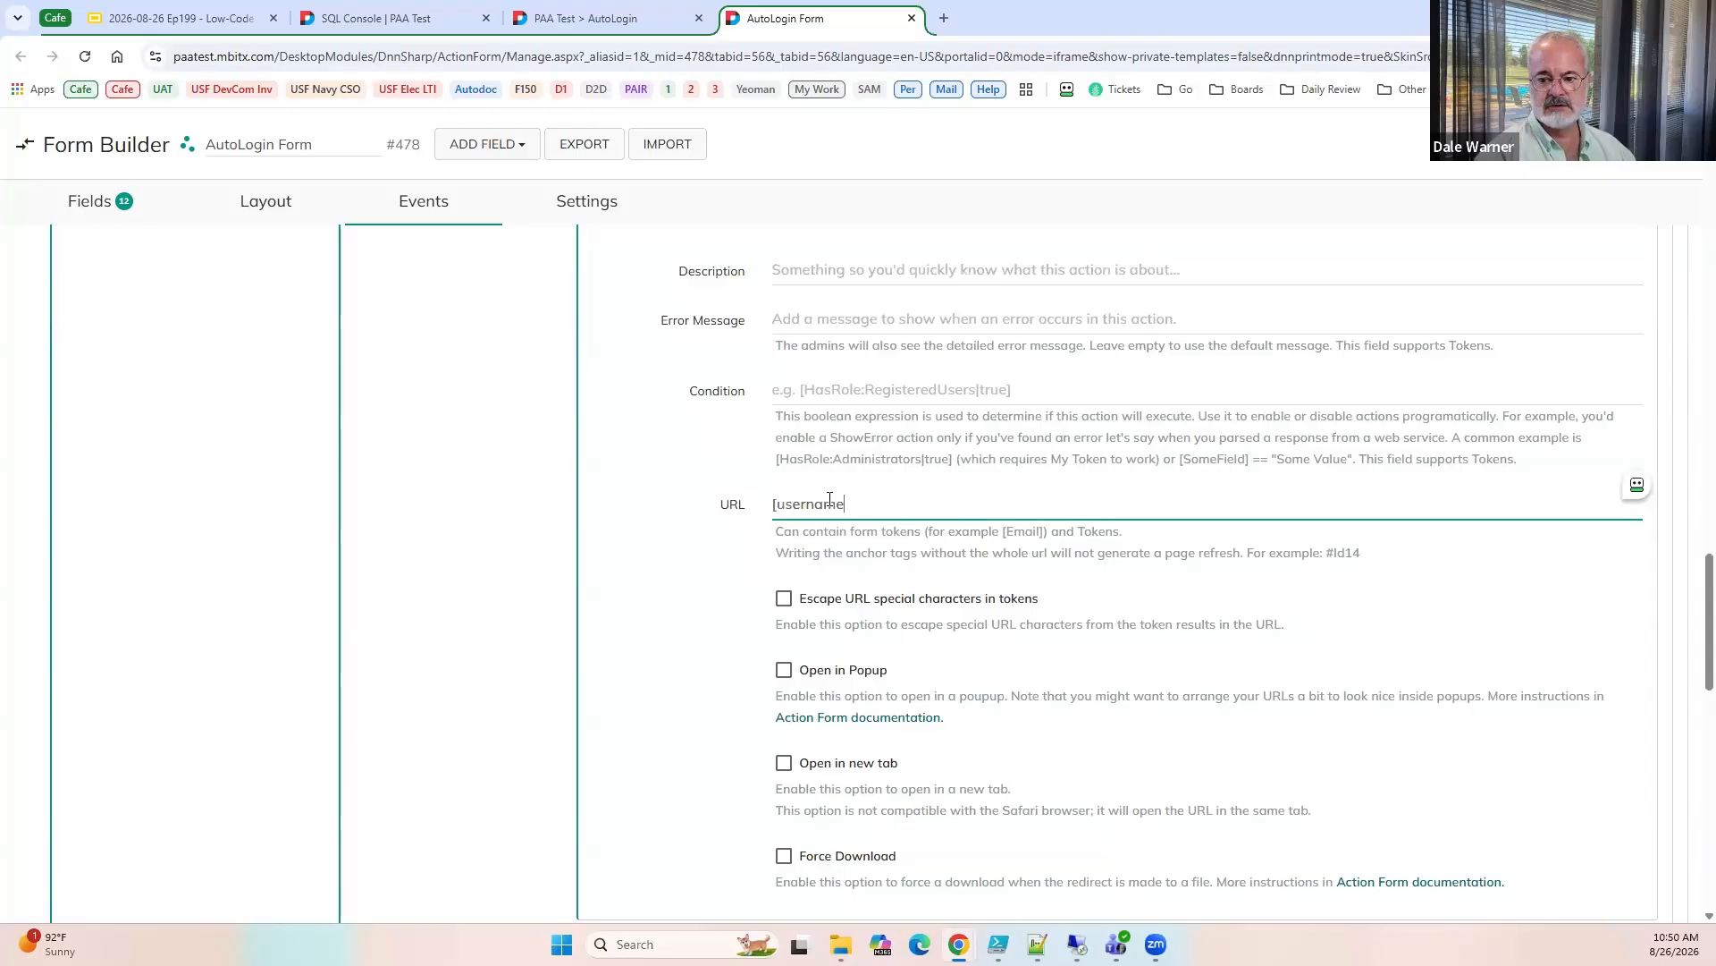
key(ctrl+a)
text([L)
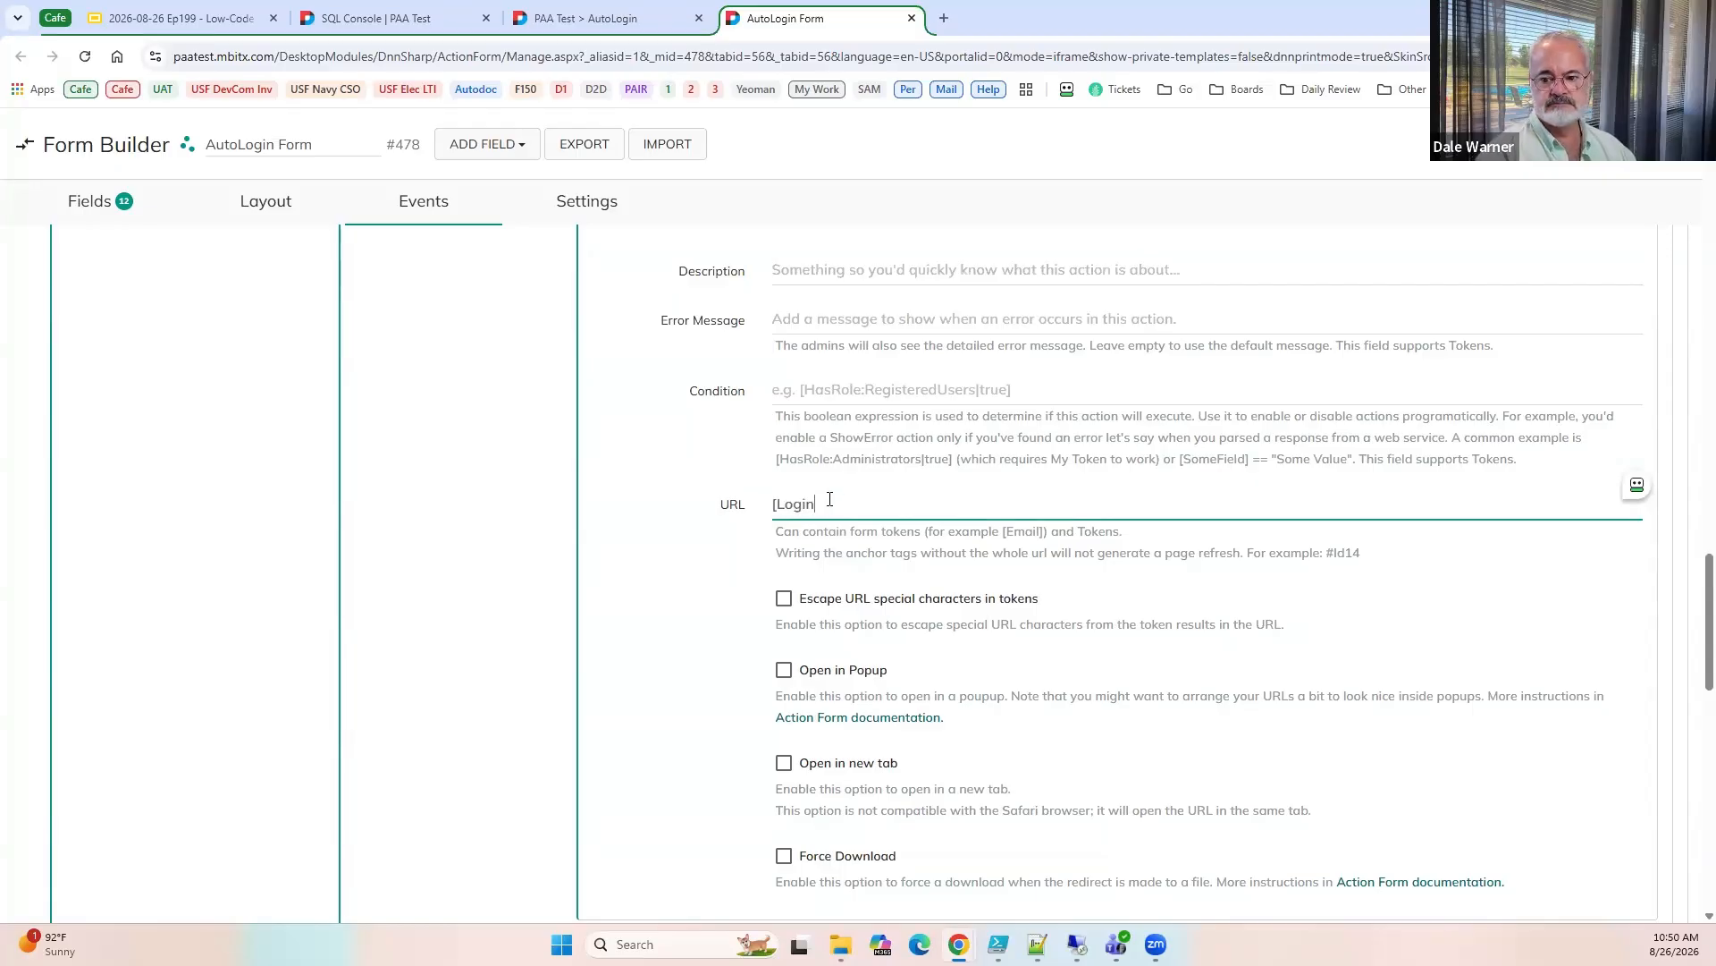
text(oginLin)
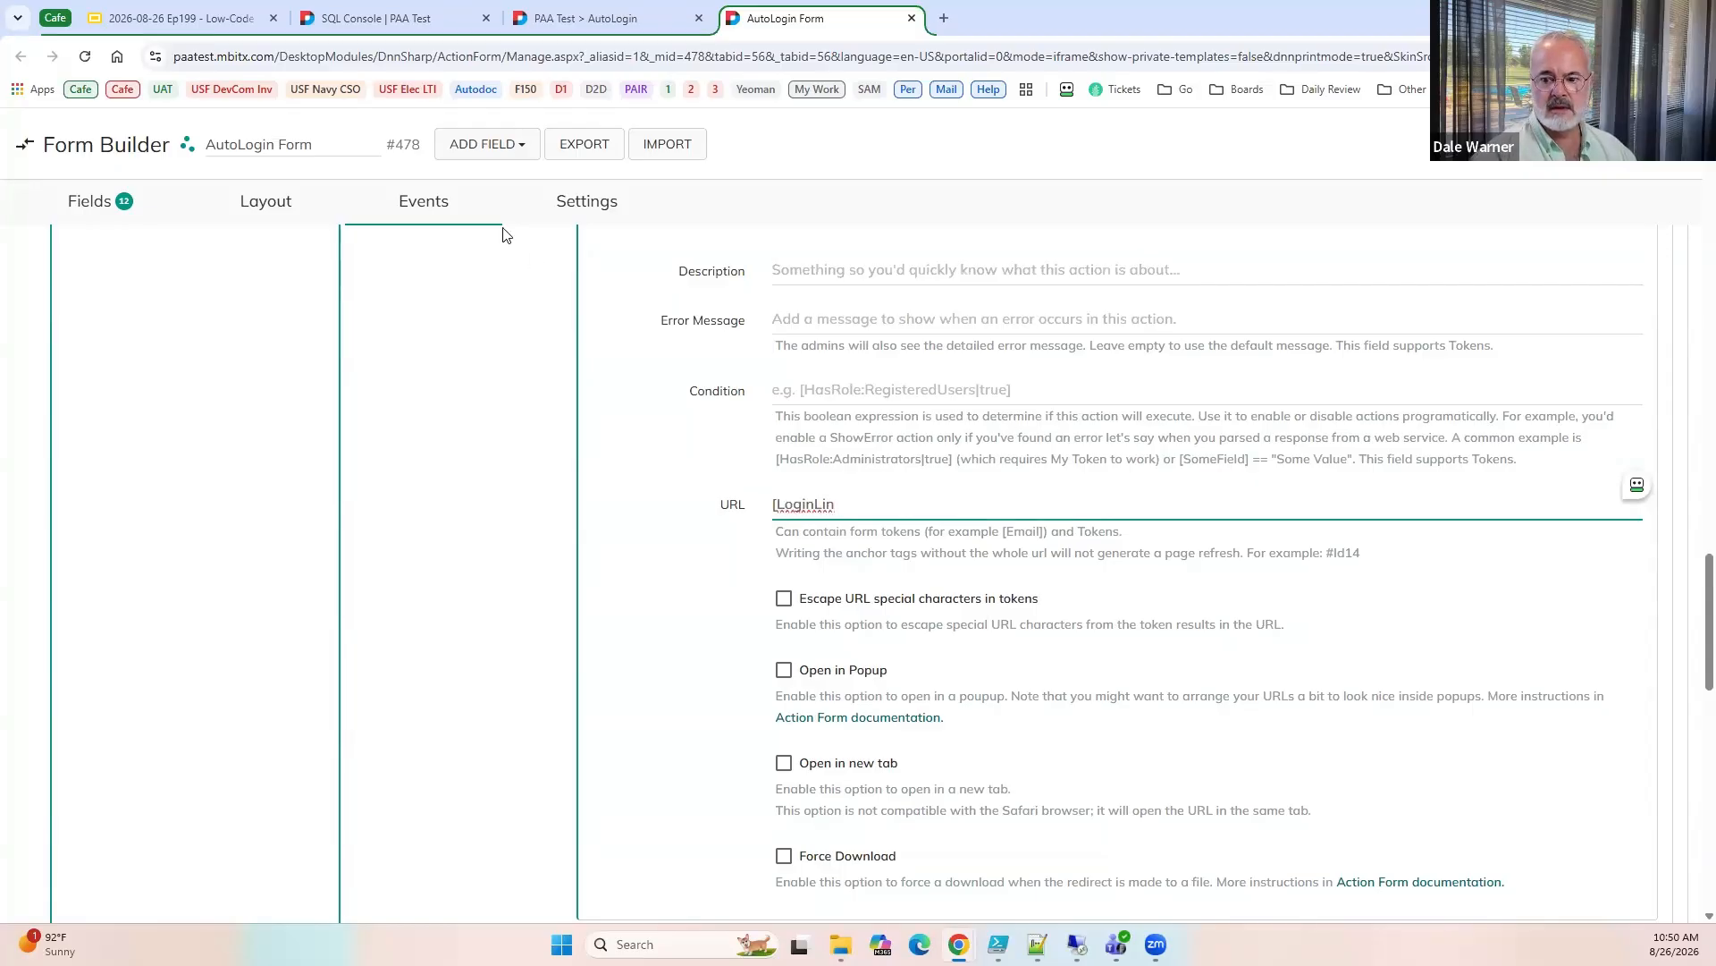
text(k)
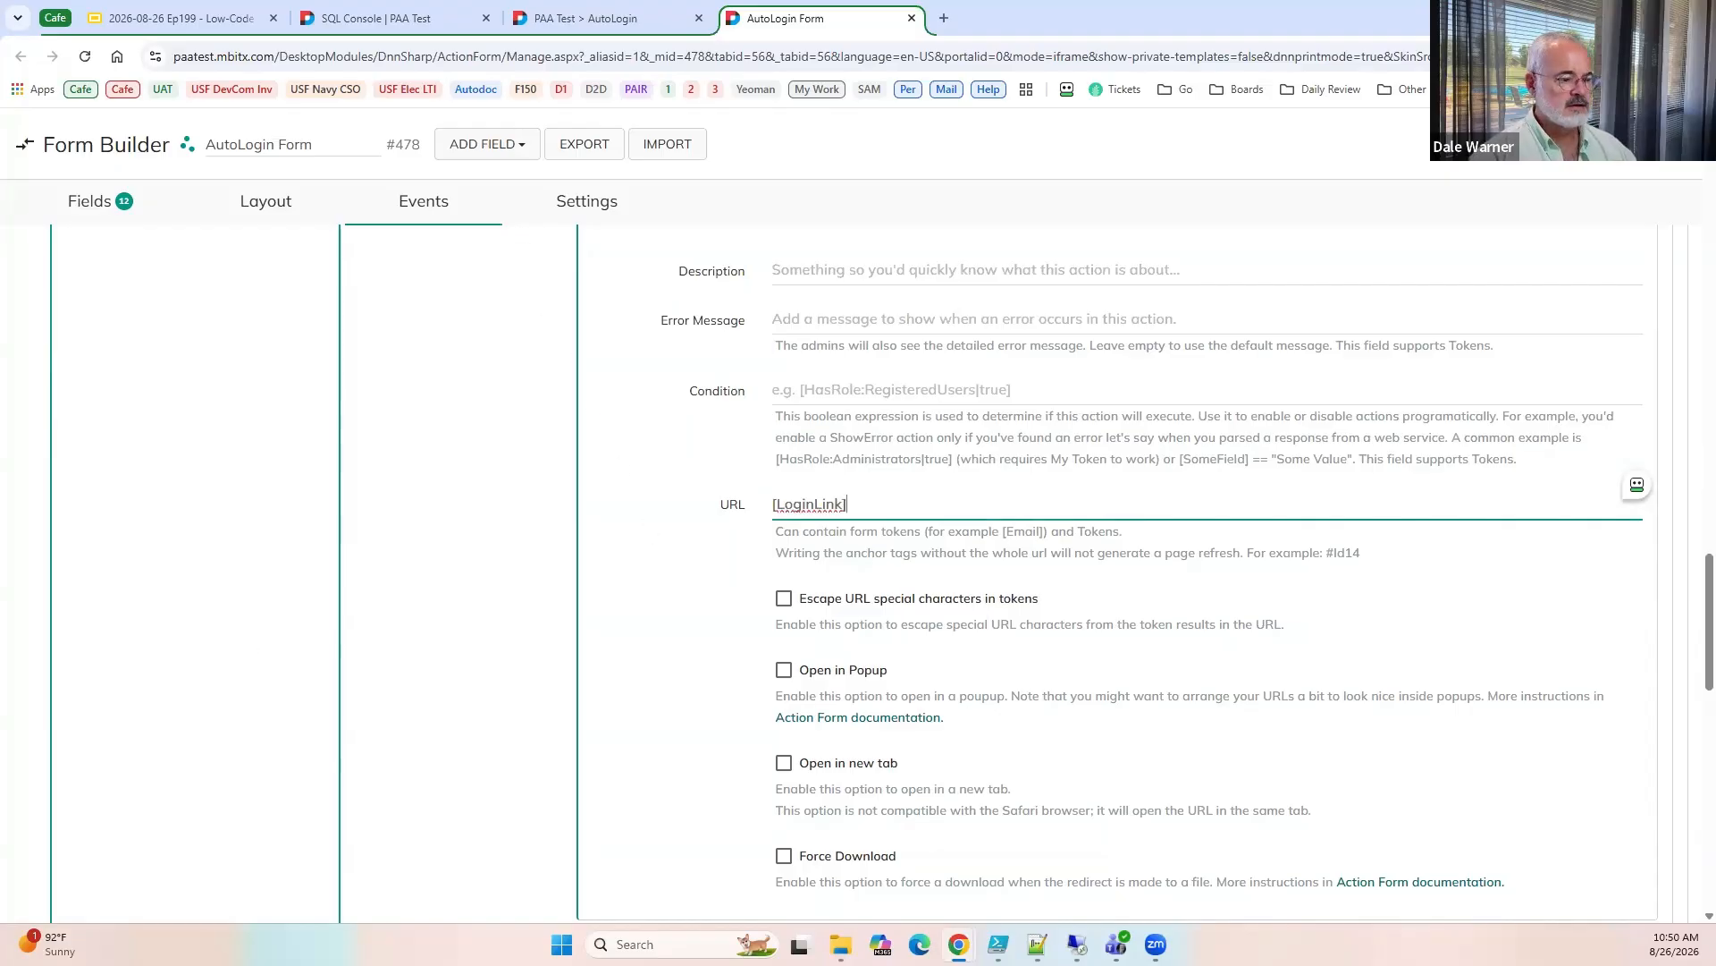
Add a Create/Update Tokens action to the inner nested On Error section and give it an empty token row.
scroll(808, 651, down, 3)
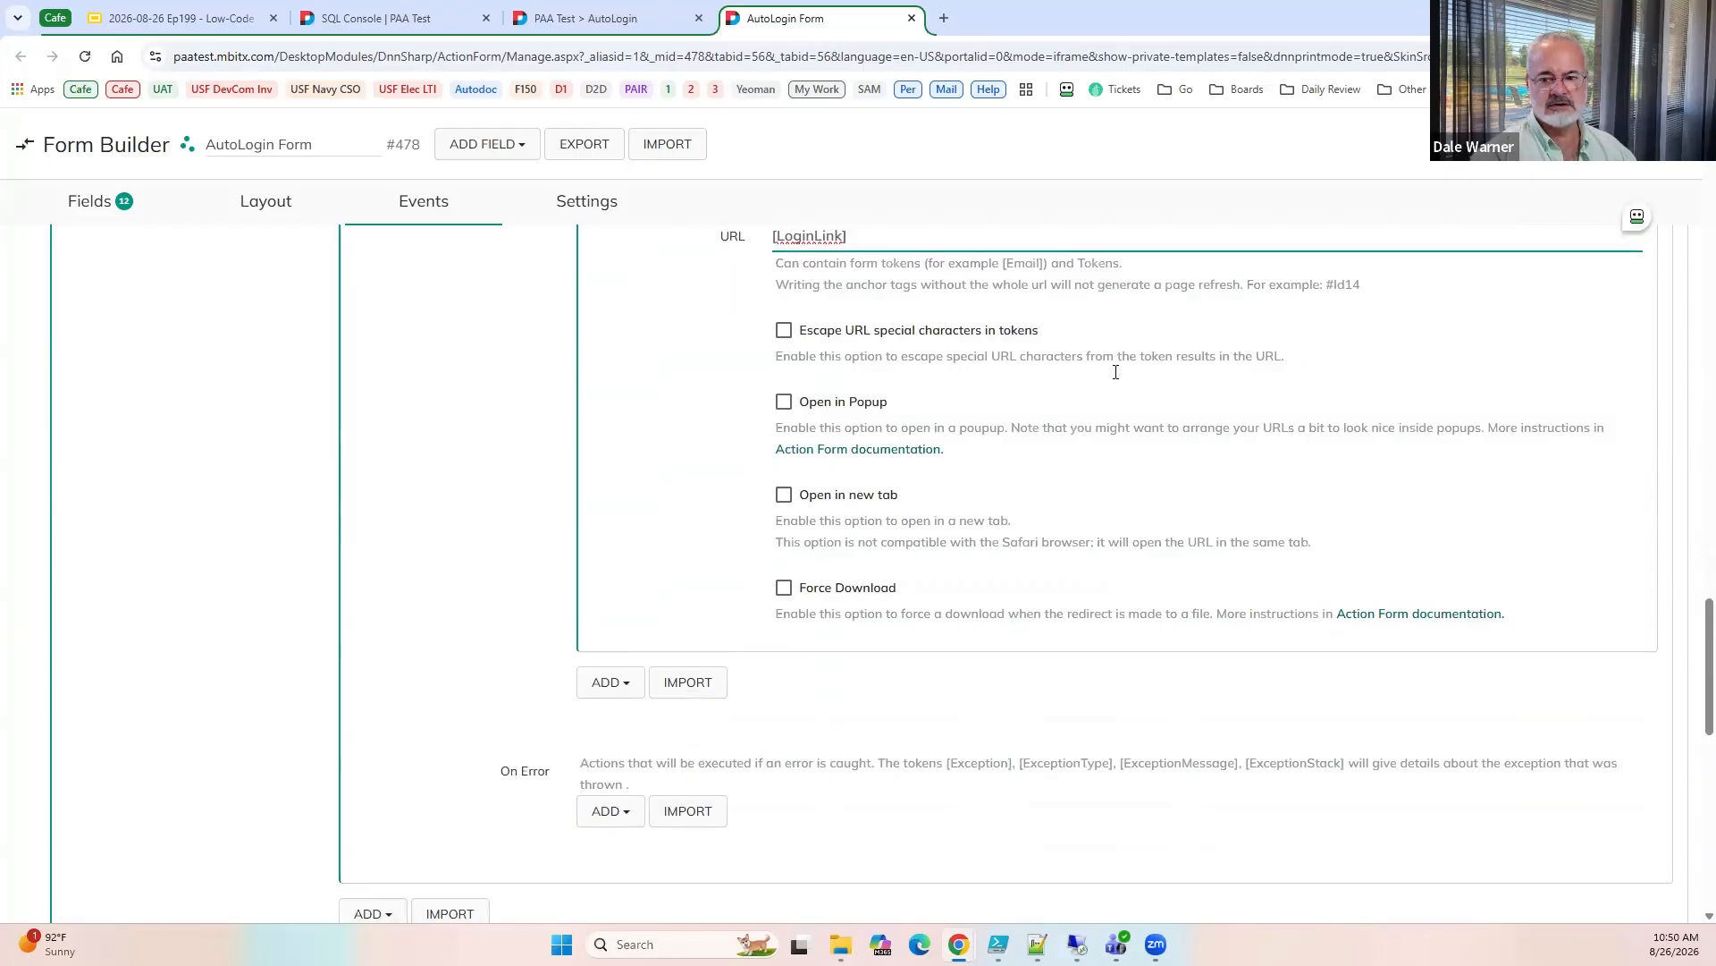
scroll(524, 588, down, 2)
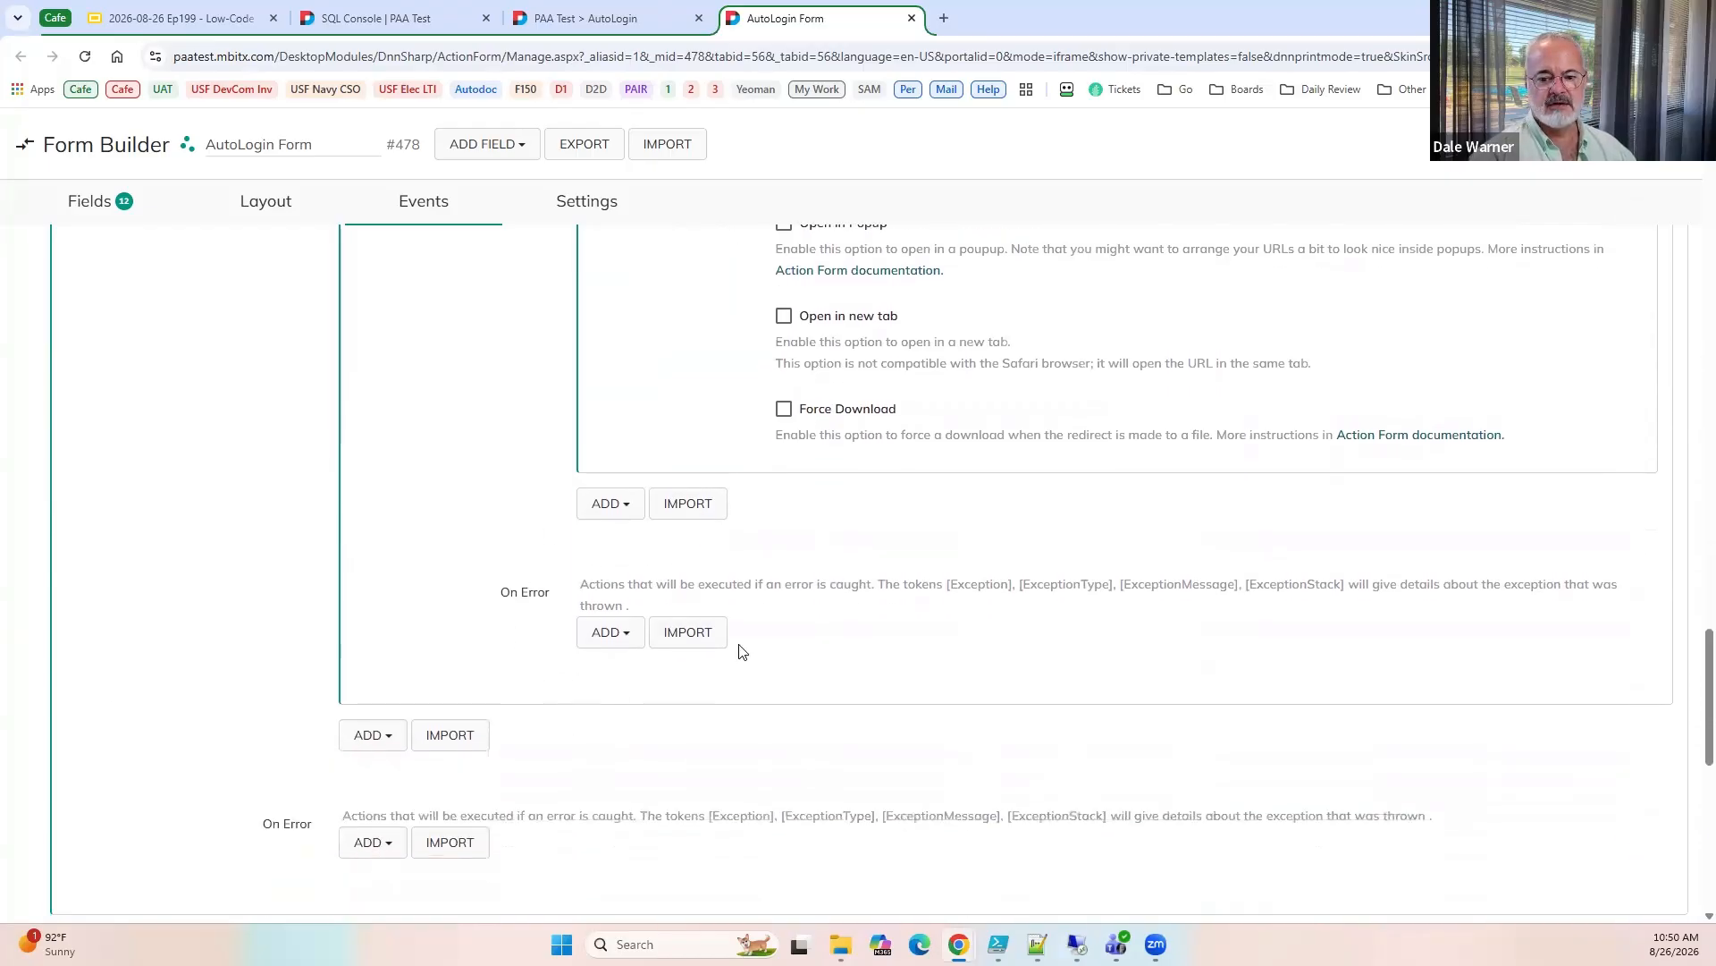
click(604, 643)
text(create u)
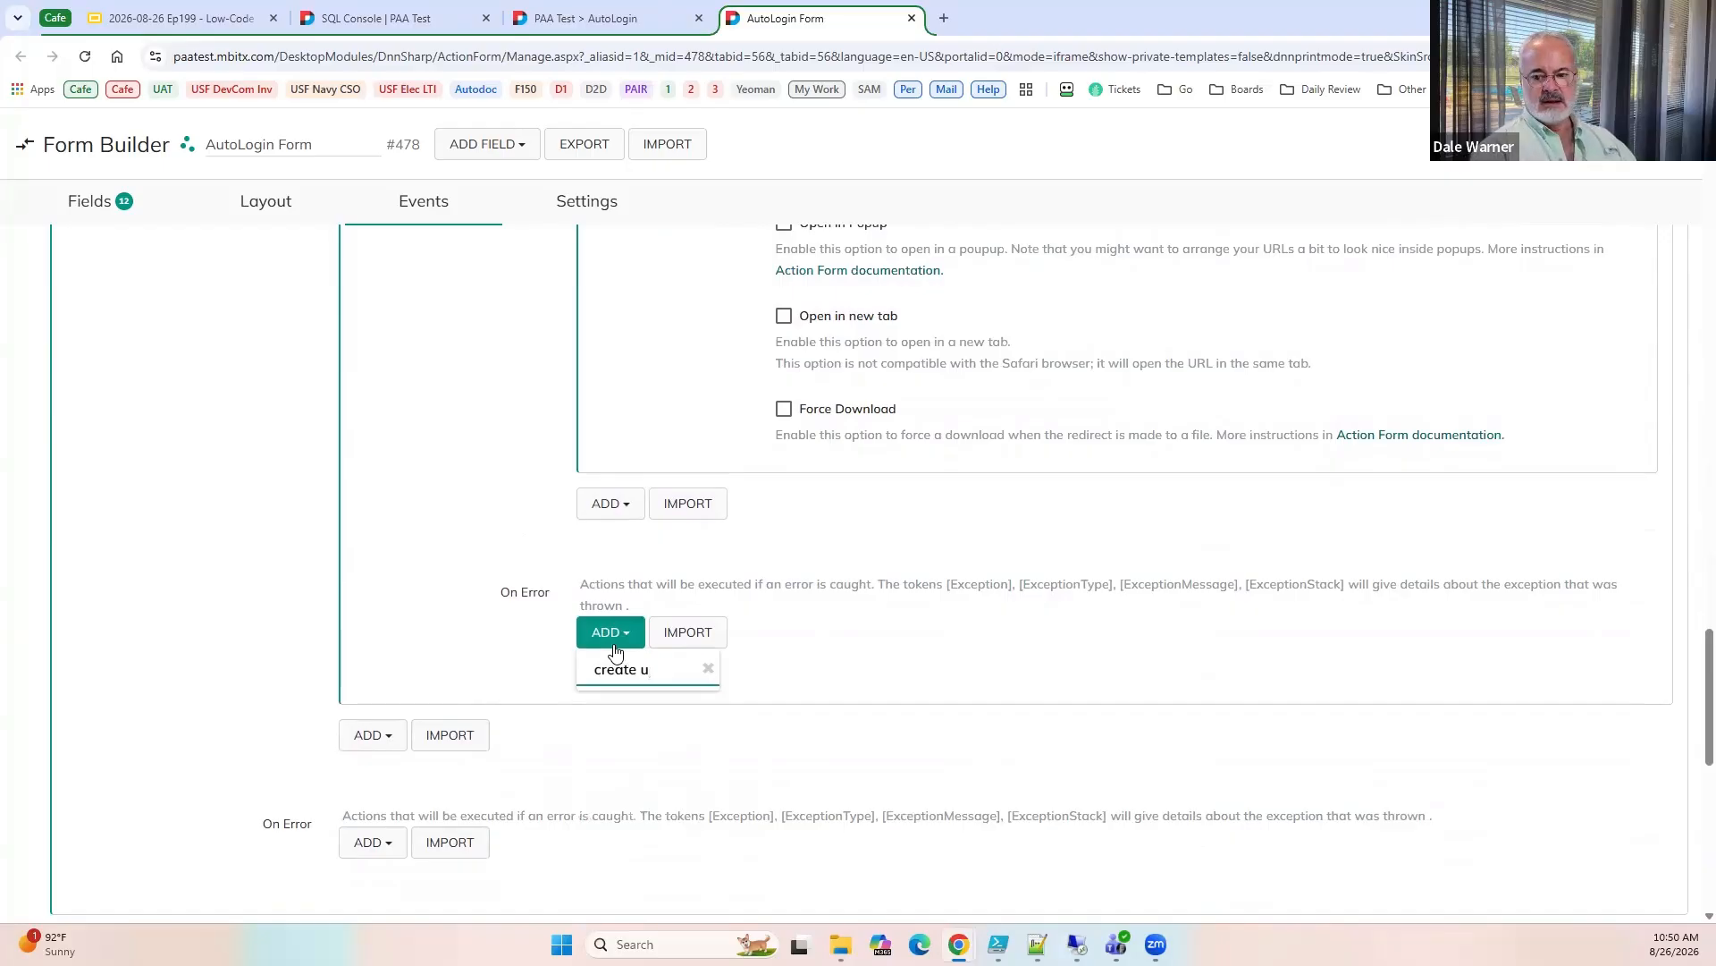
key(BackSpace)
key(BackSpace)
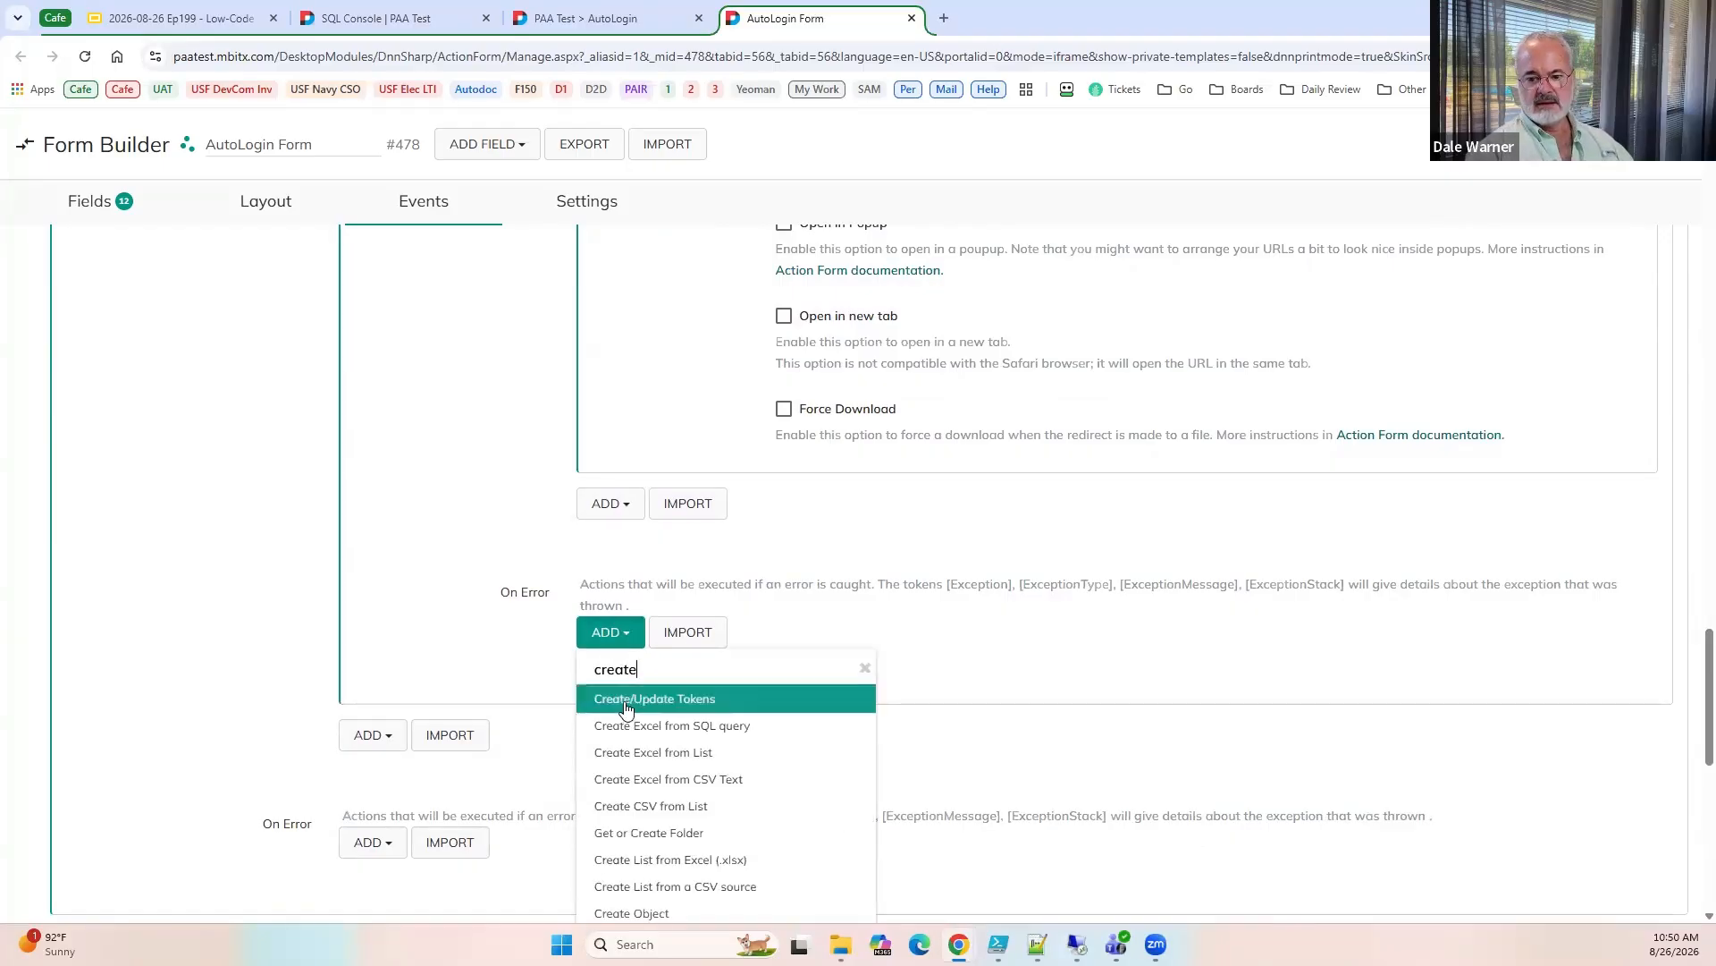
click(625, 698)
scroll(792, 549, down, 3)
click(792, 547)
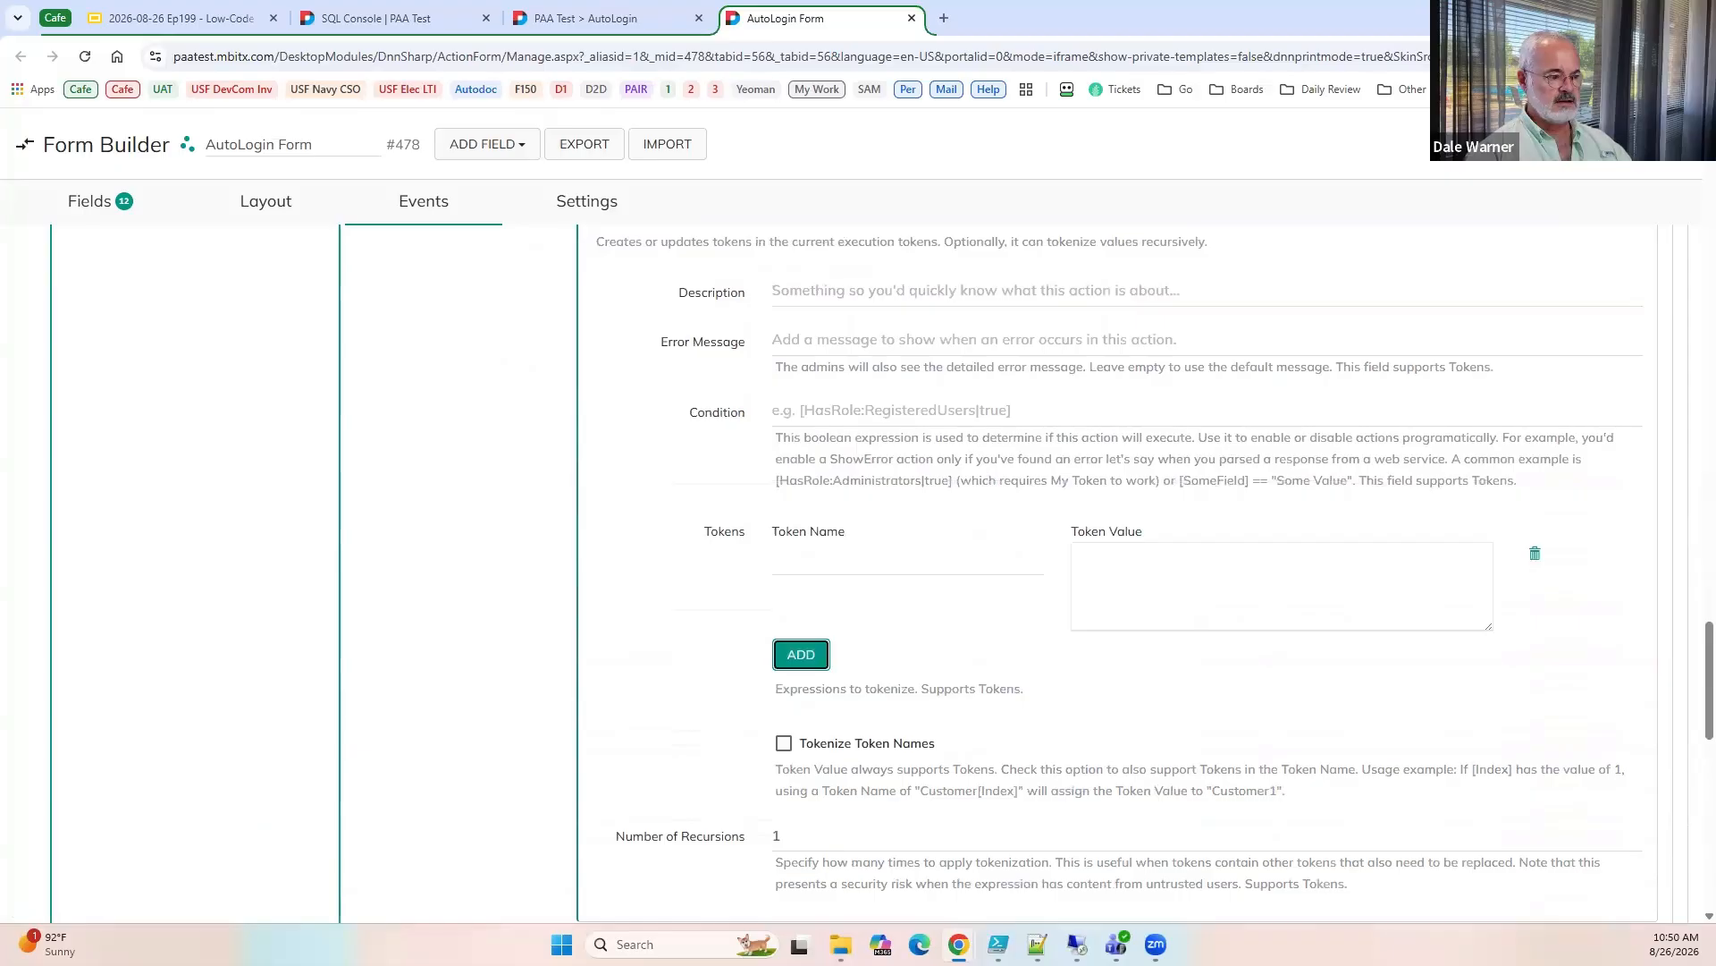
Name the error token ErrorMessage and set its value to <h2>The UserId is not valid.</h2>.
click(805, 564)
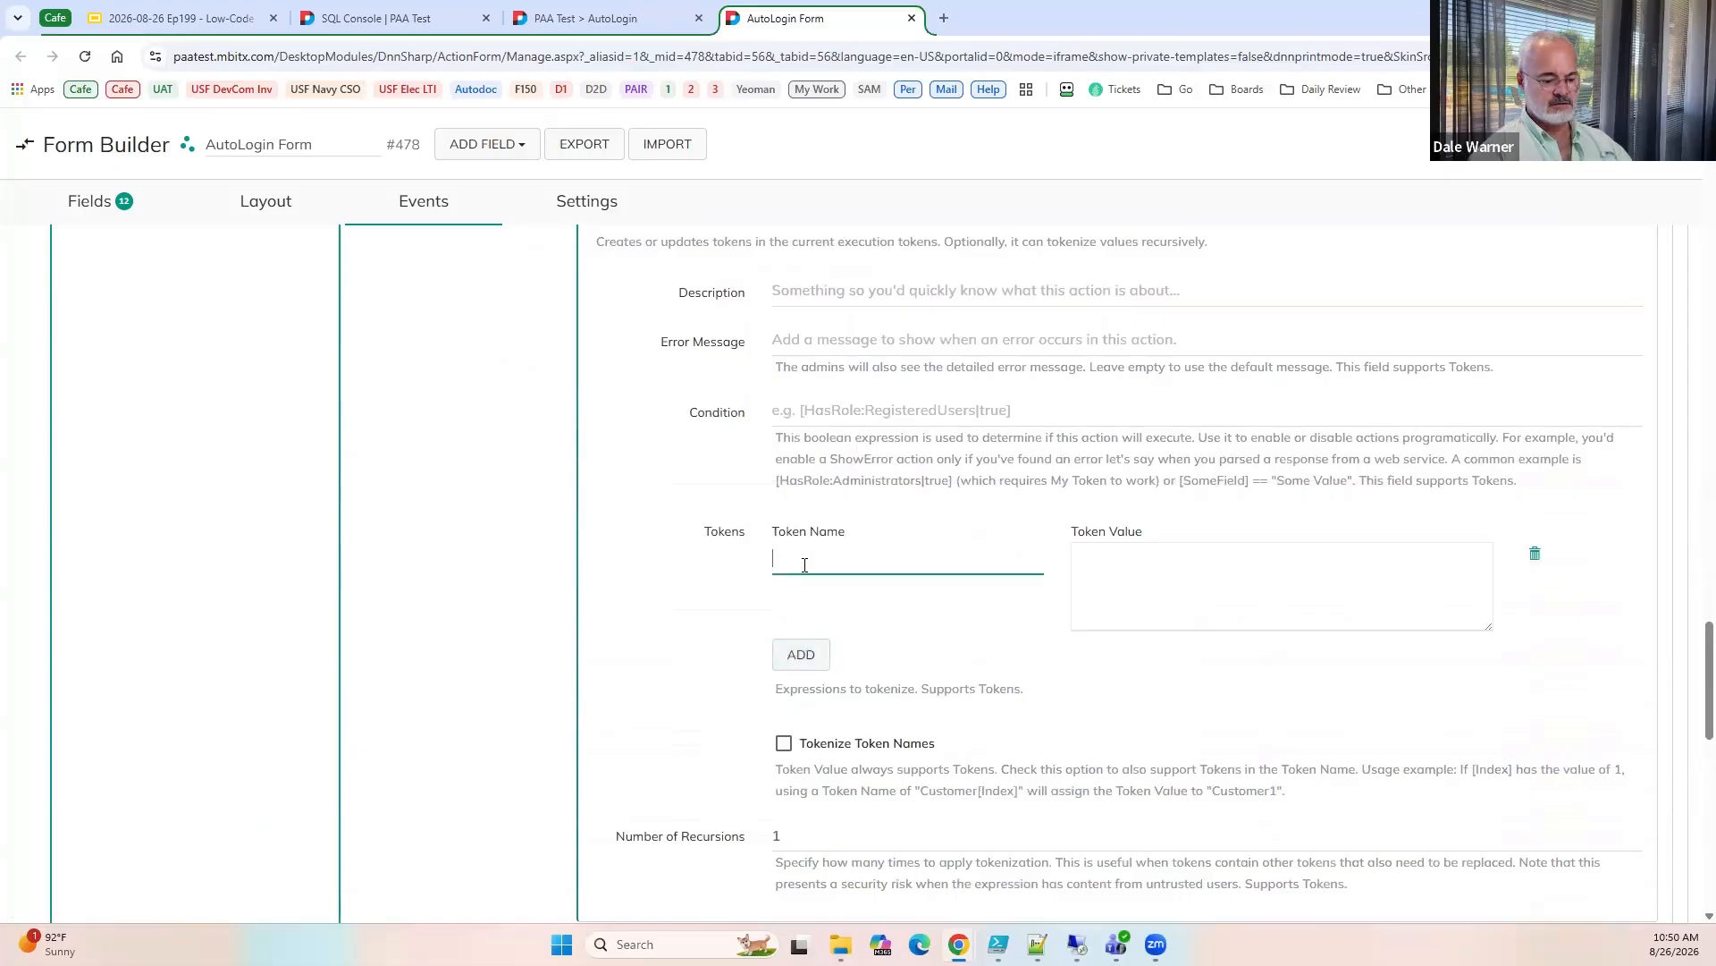
text(ErrorMessage)
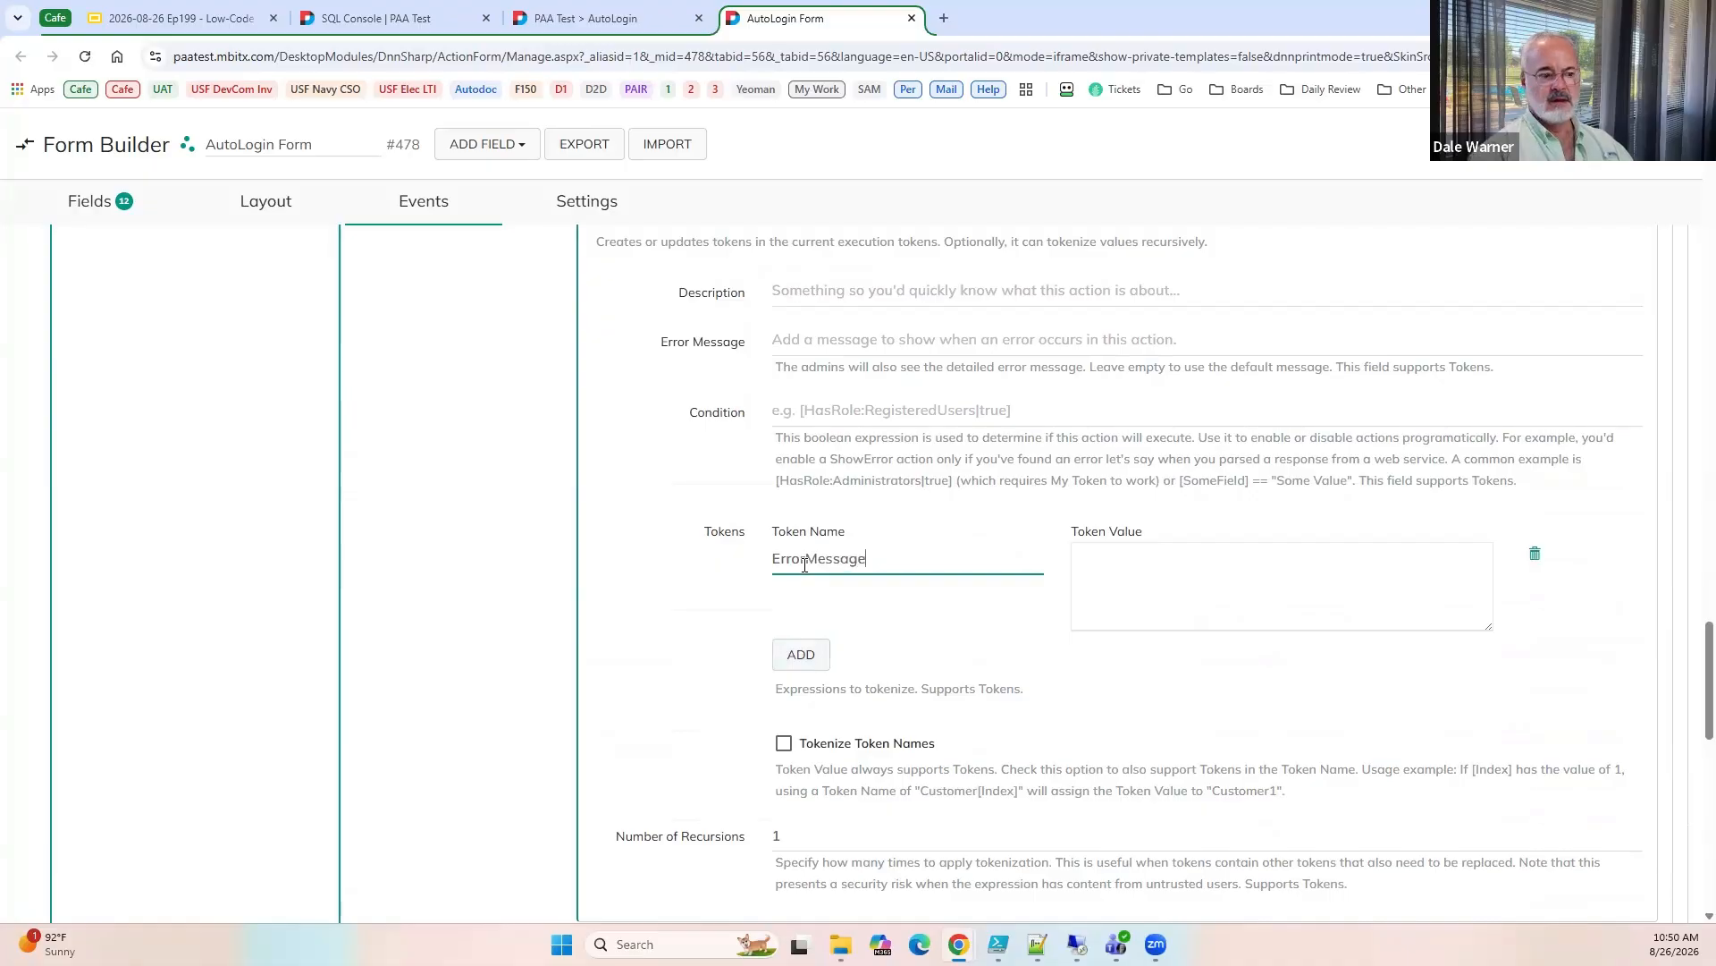
key(Tab)
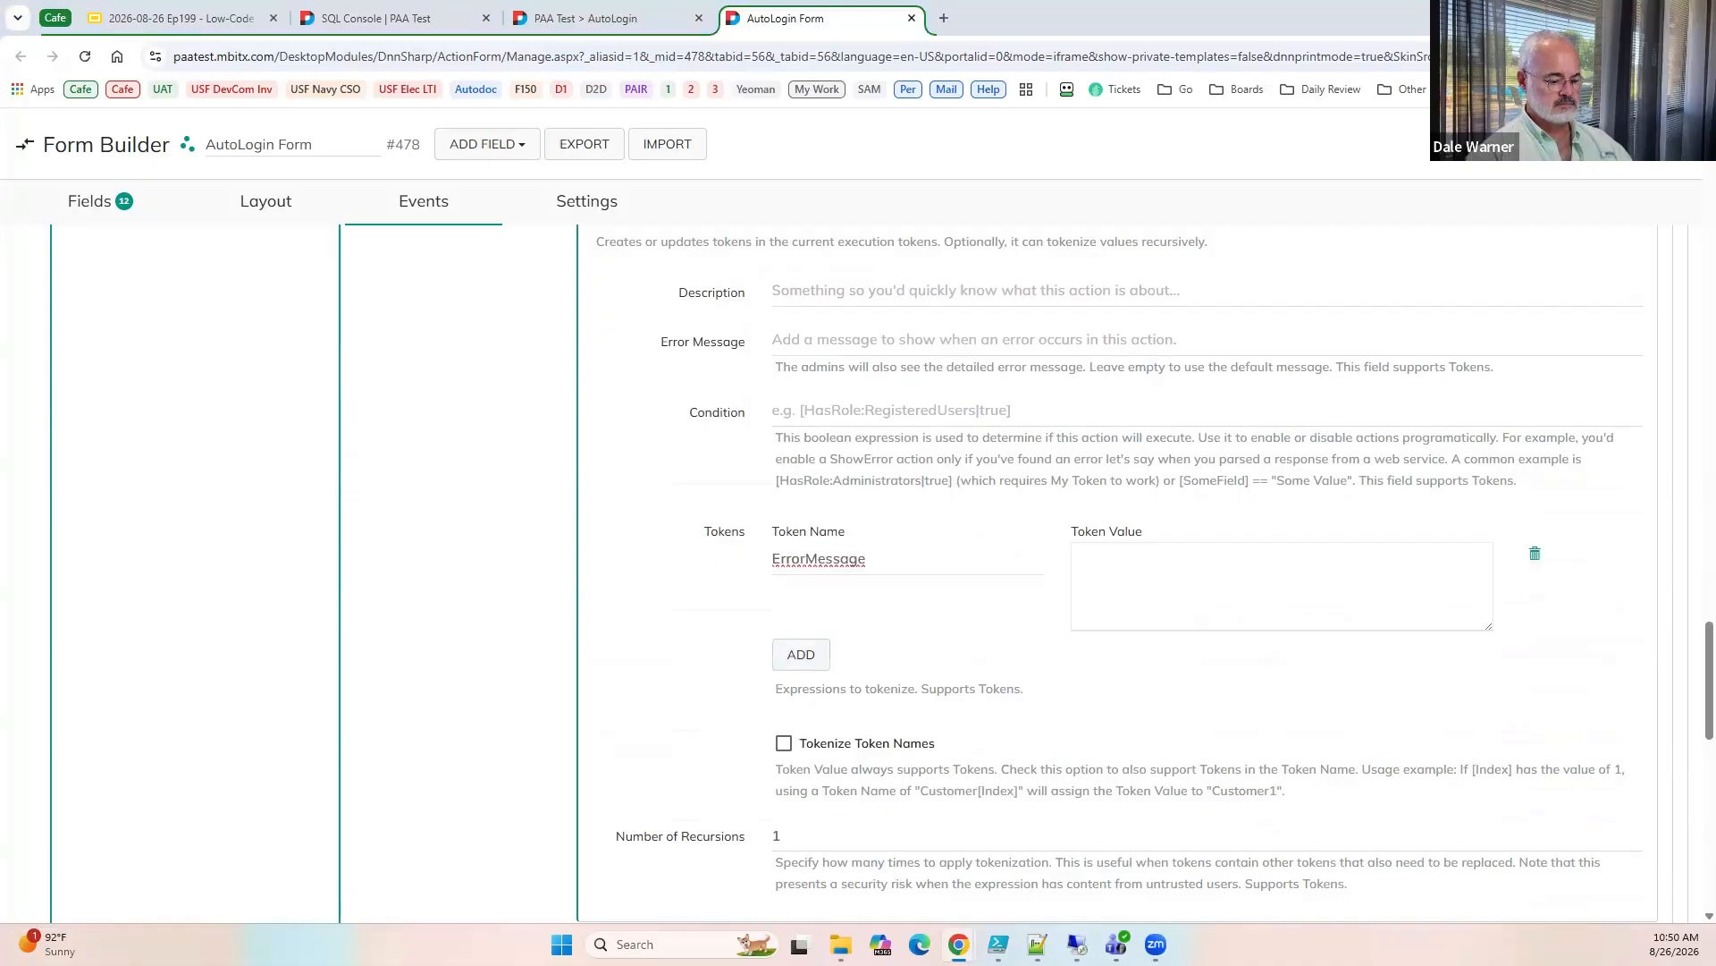
click(1173, 554)
key(ctrl+v)
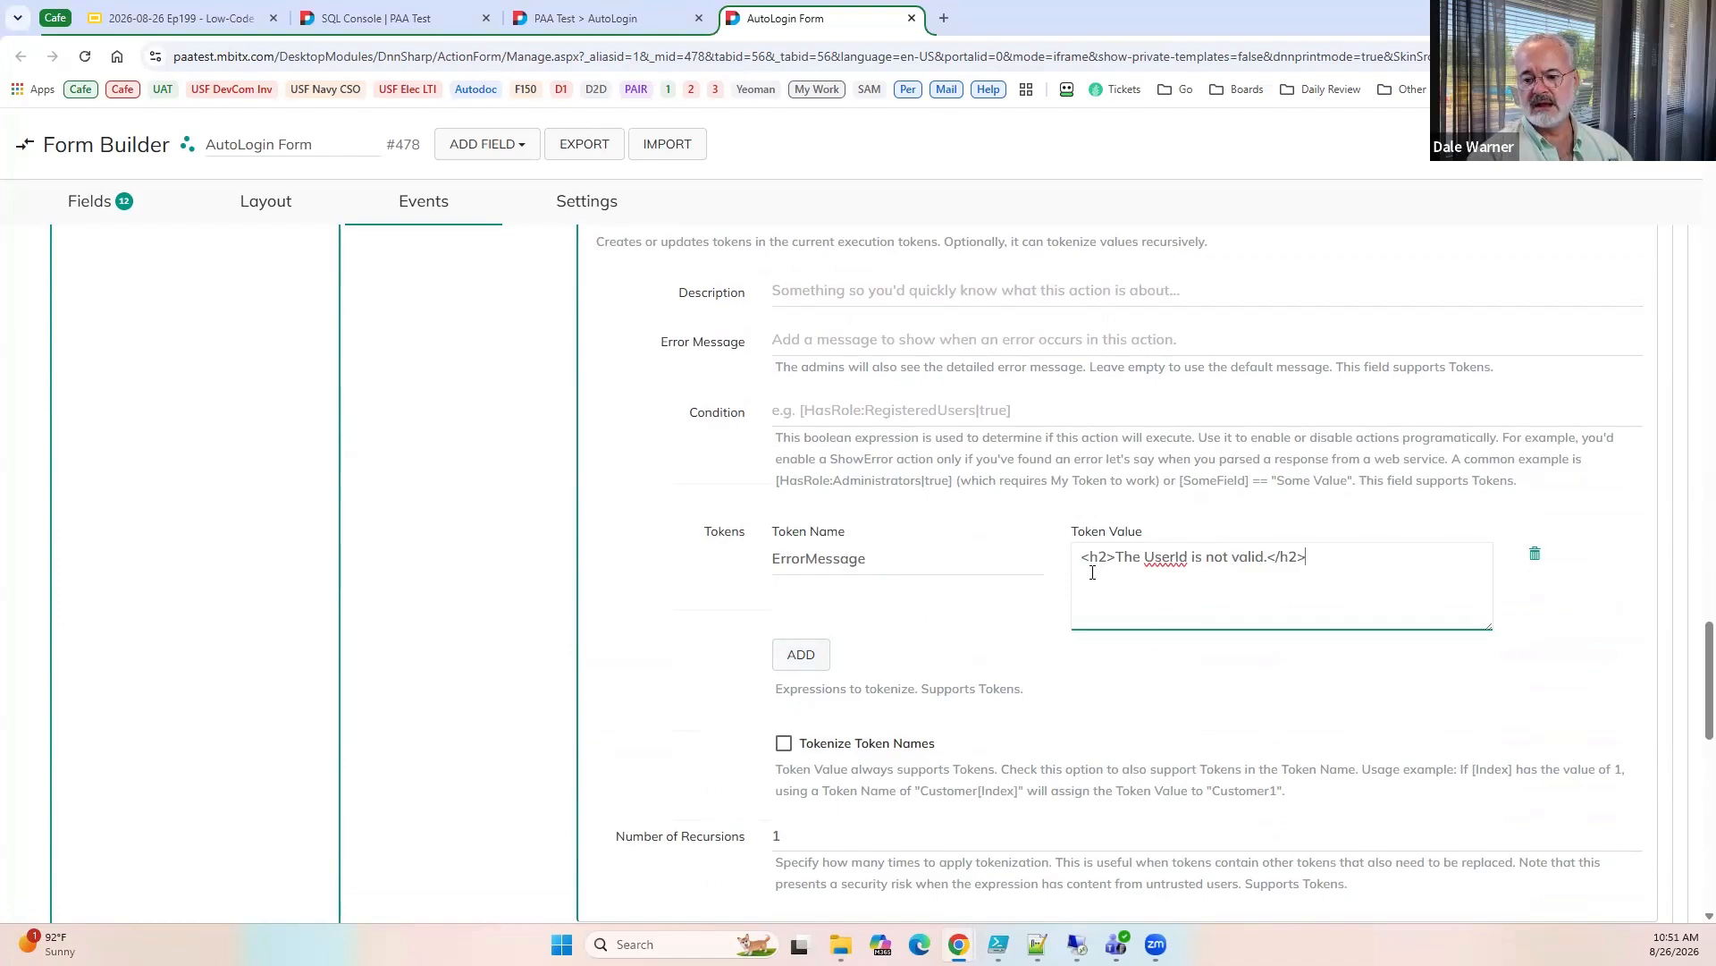
Copy the ErrorMessage token name and use it as the title of a new Static Text field after UserId.
double_click(888, 563)
key(ctrl+c)
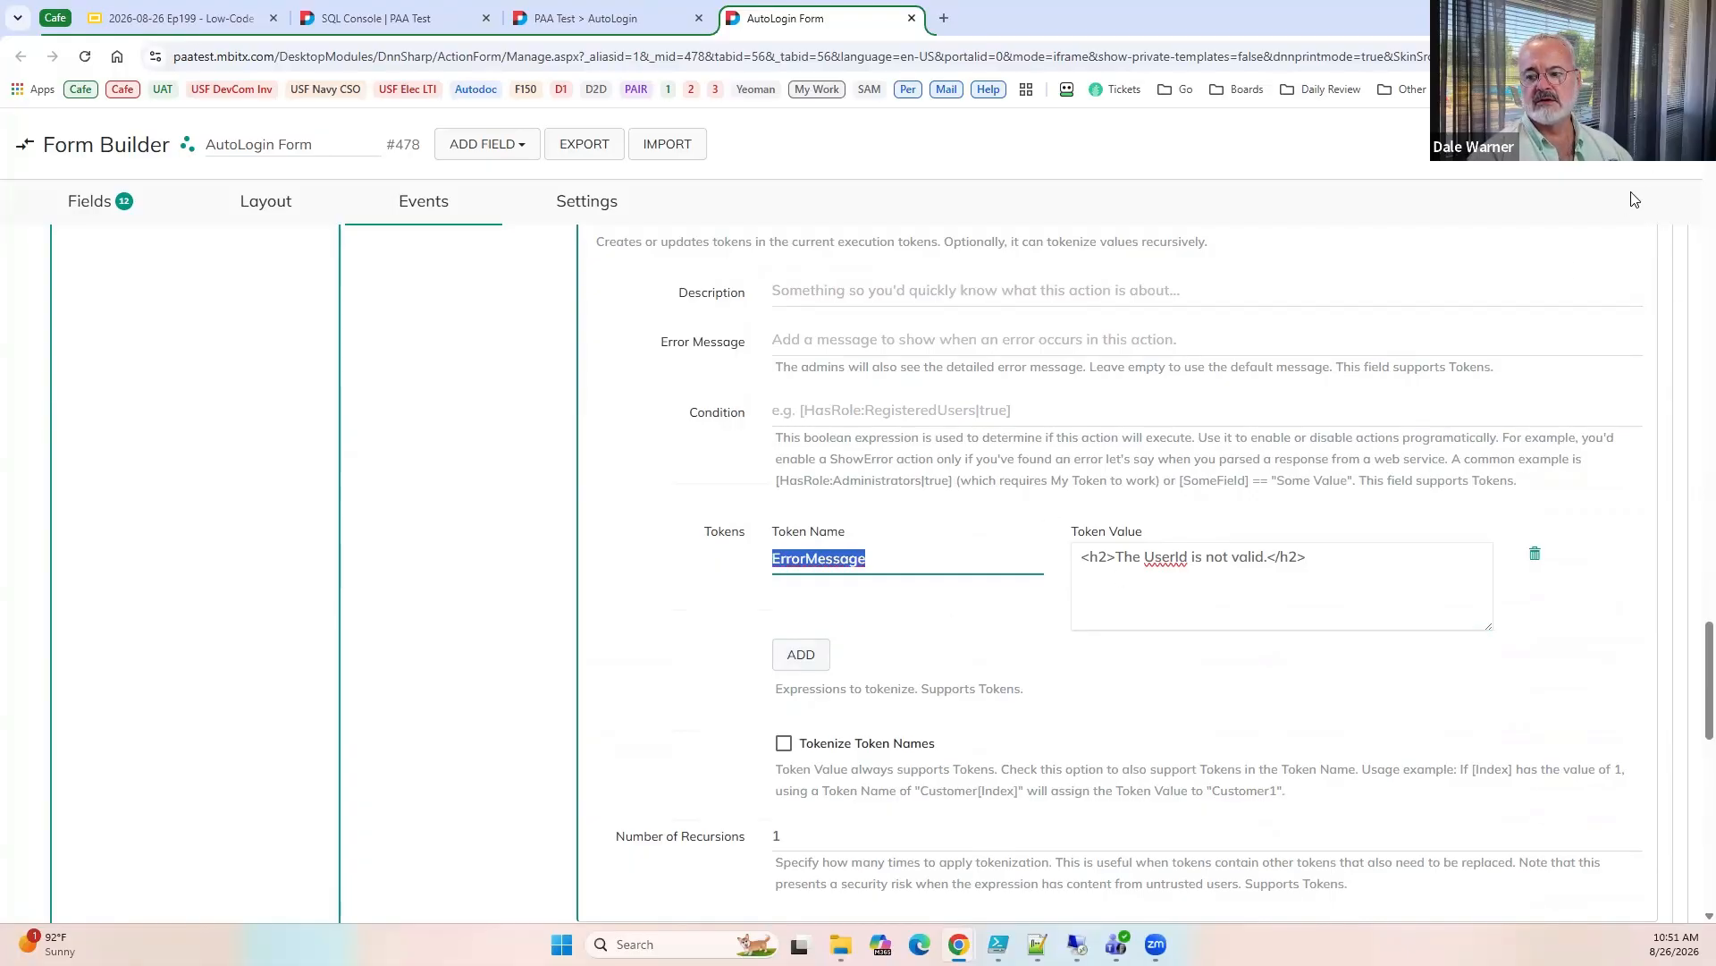
click(340, 523)
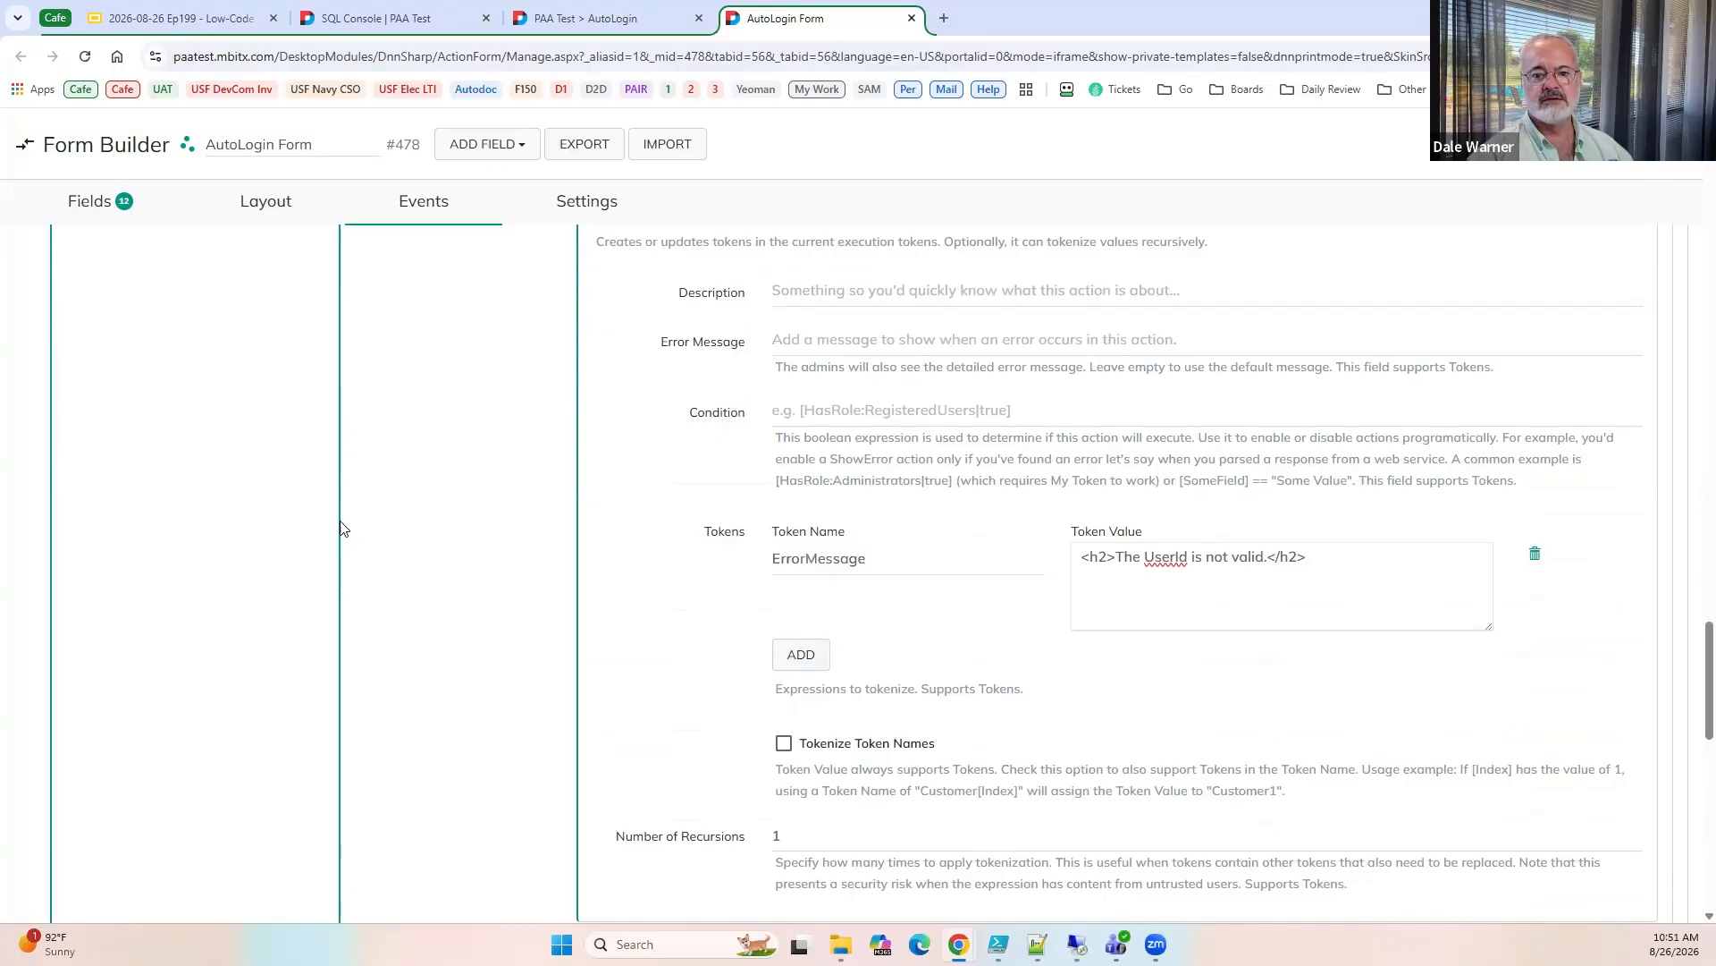
click(315, 589)
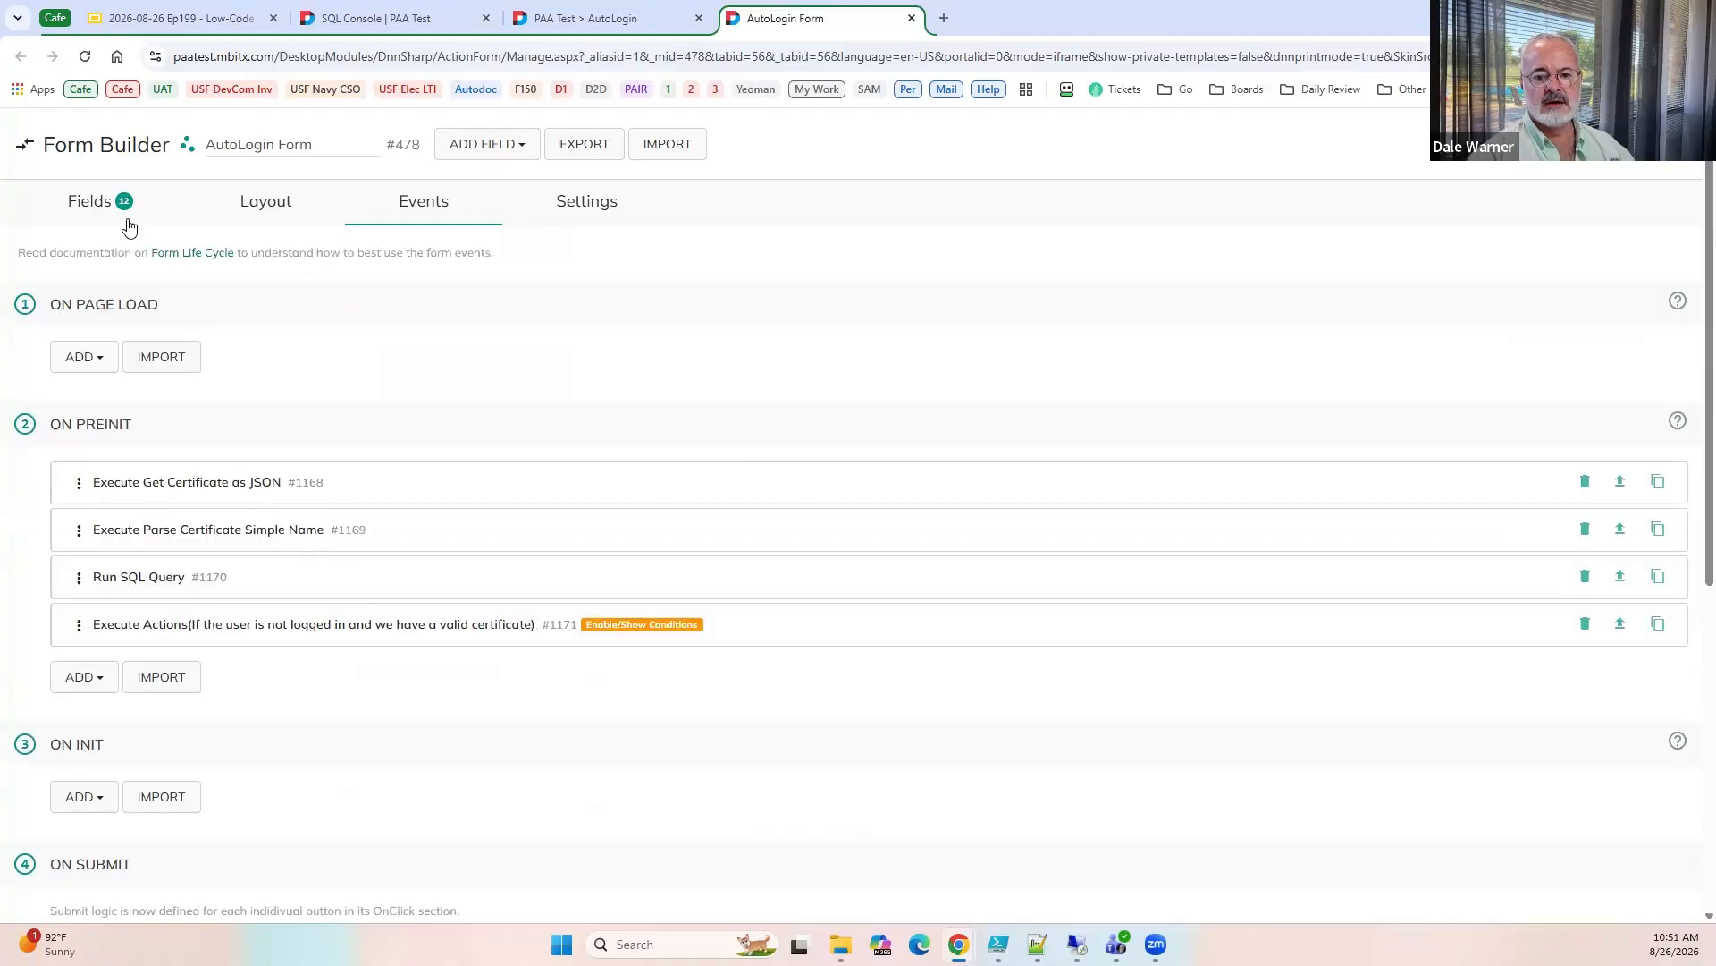
click(71, 200)
scroll(1419, 737, down, 2)
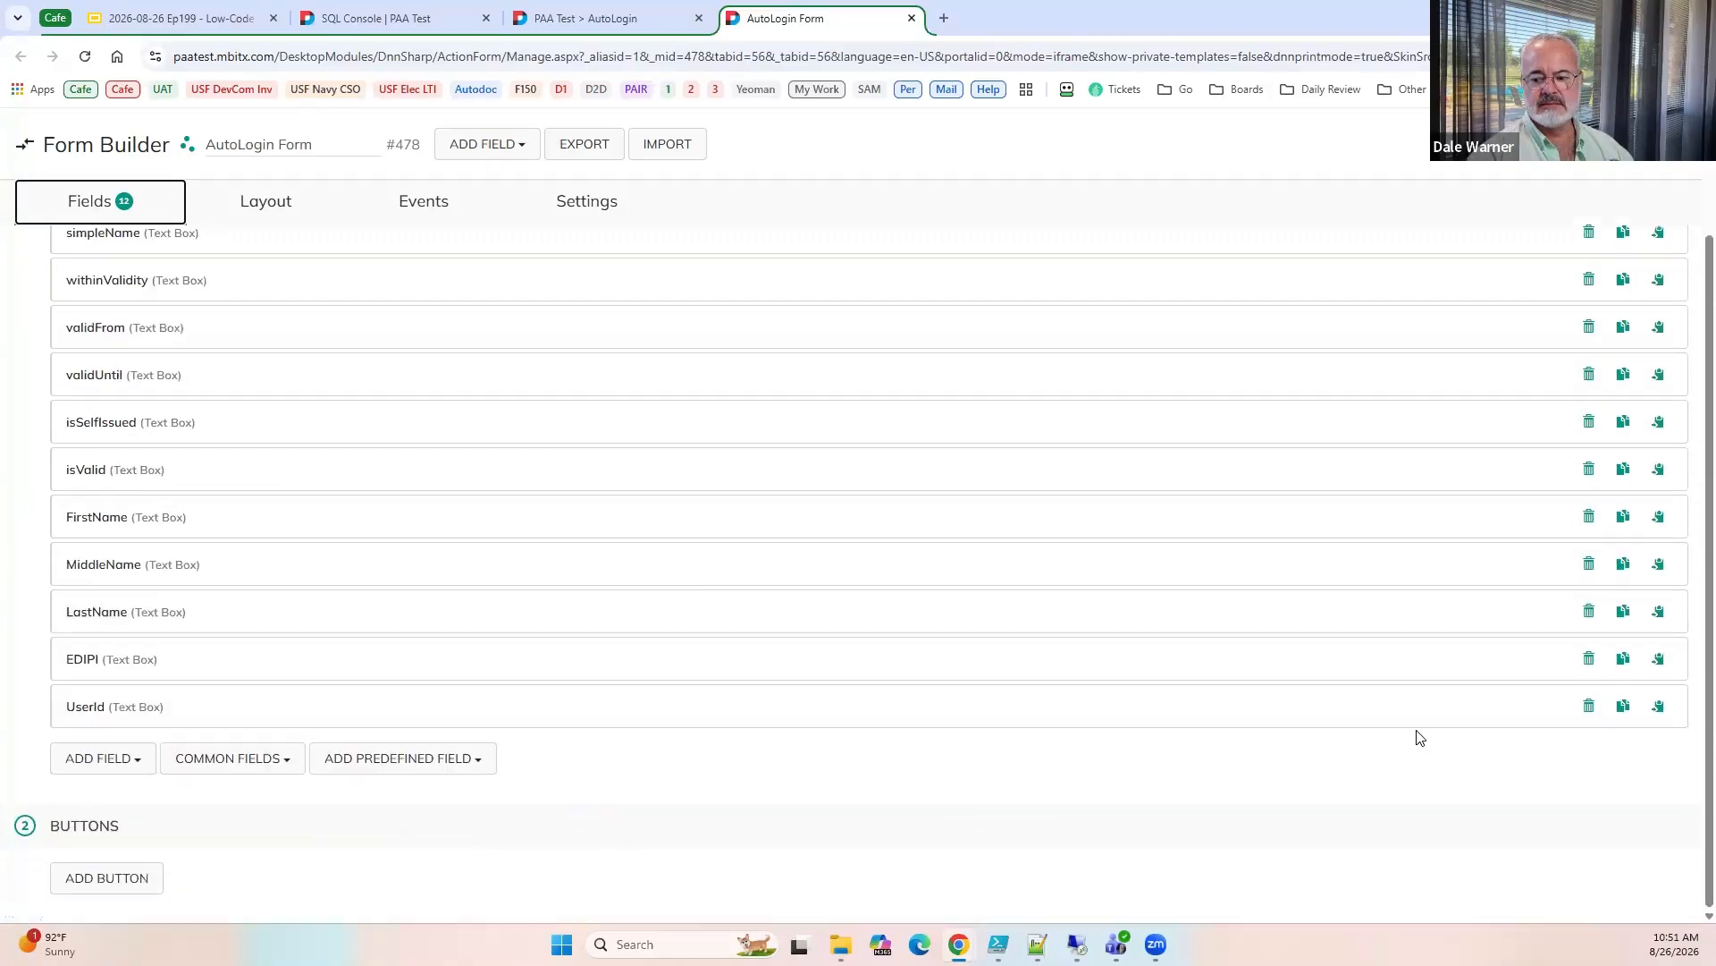
click(100, 757)
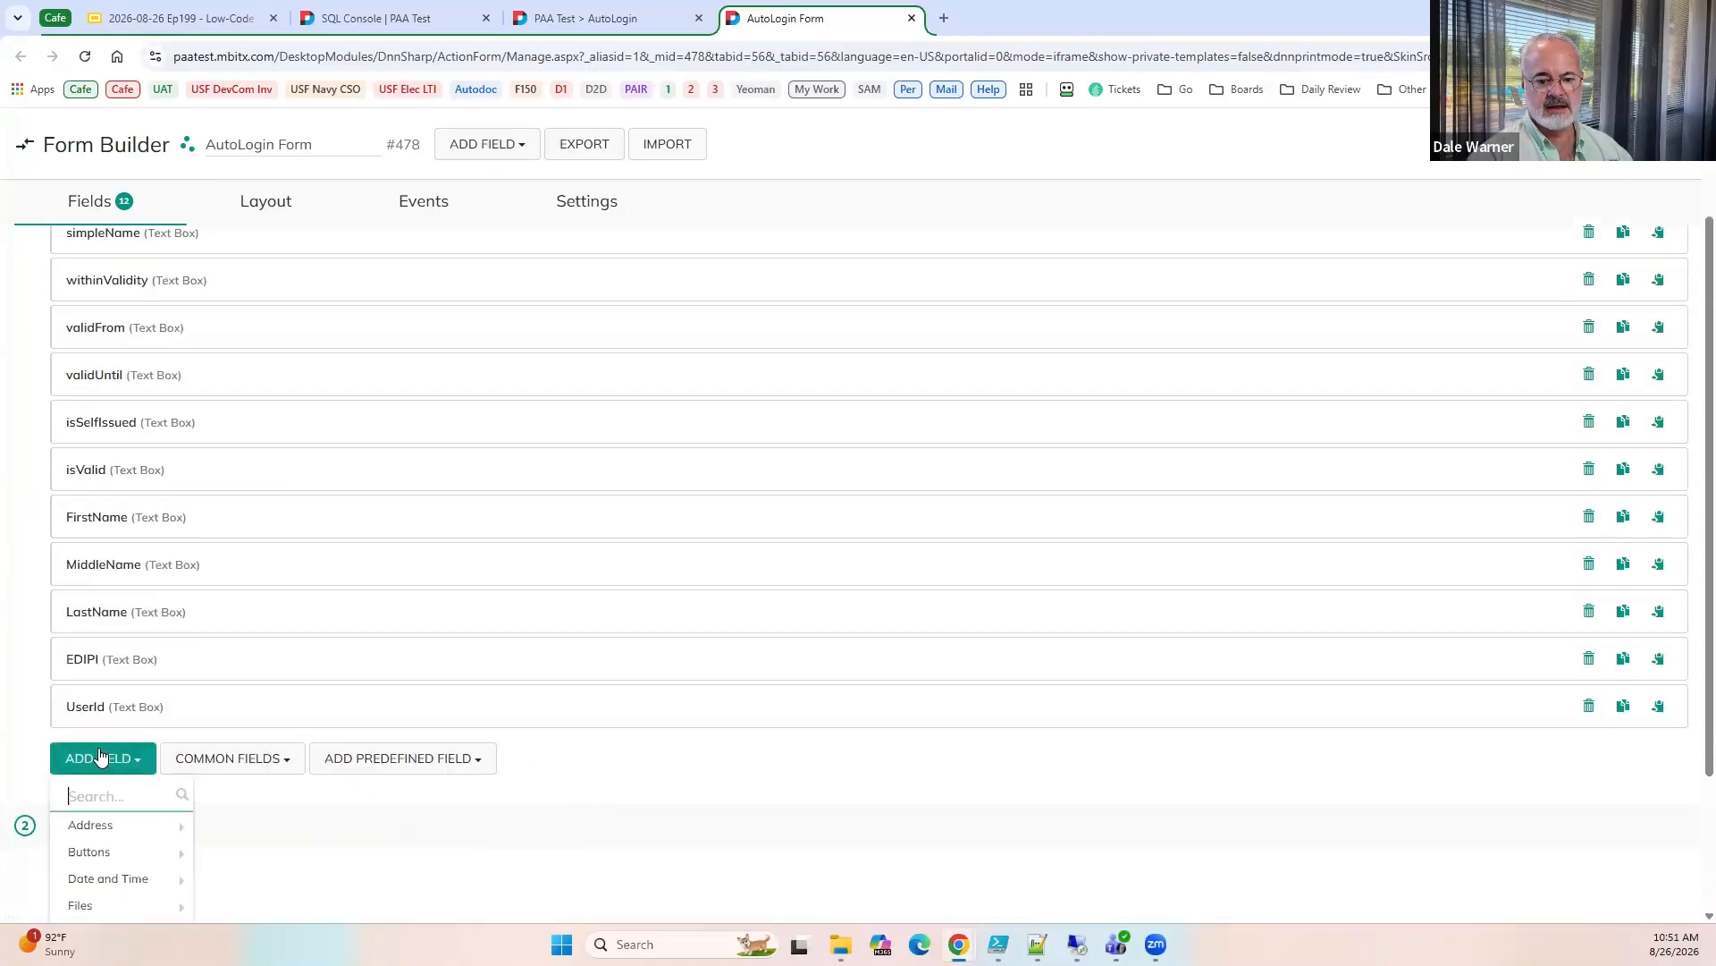
text(stat)
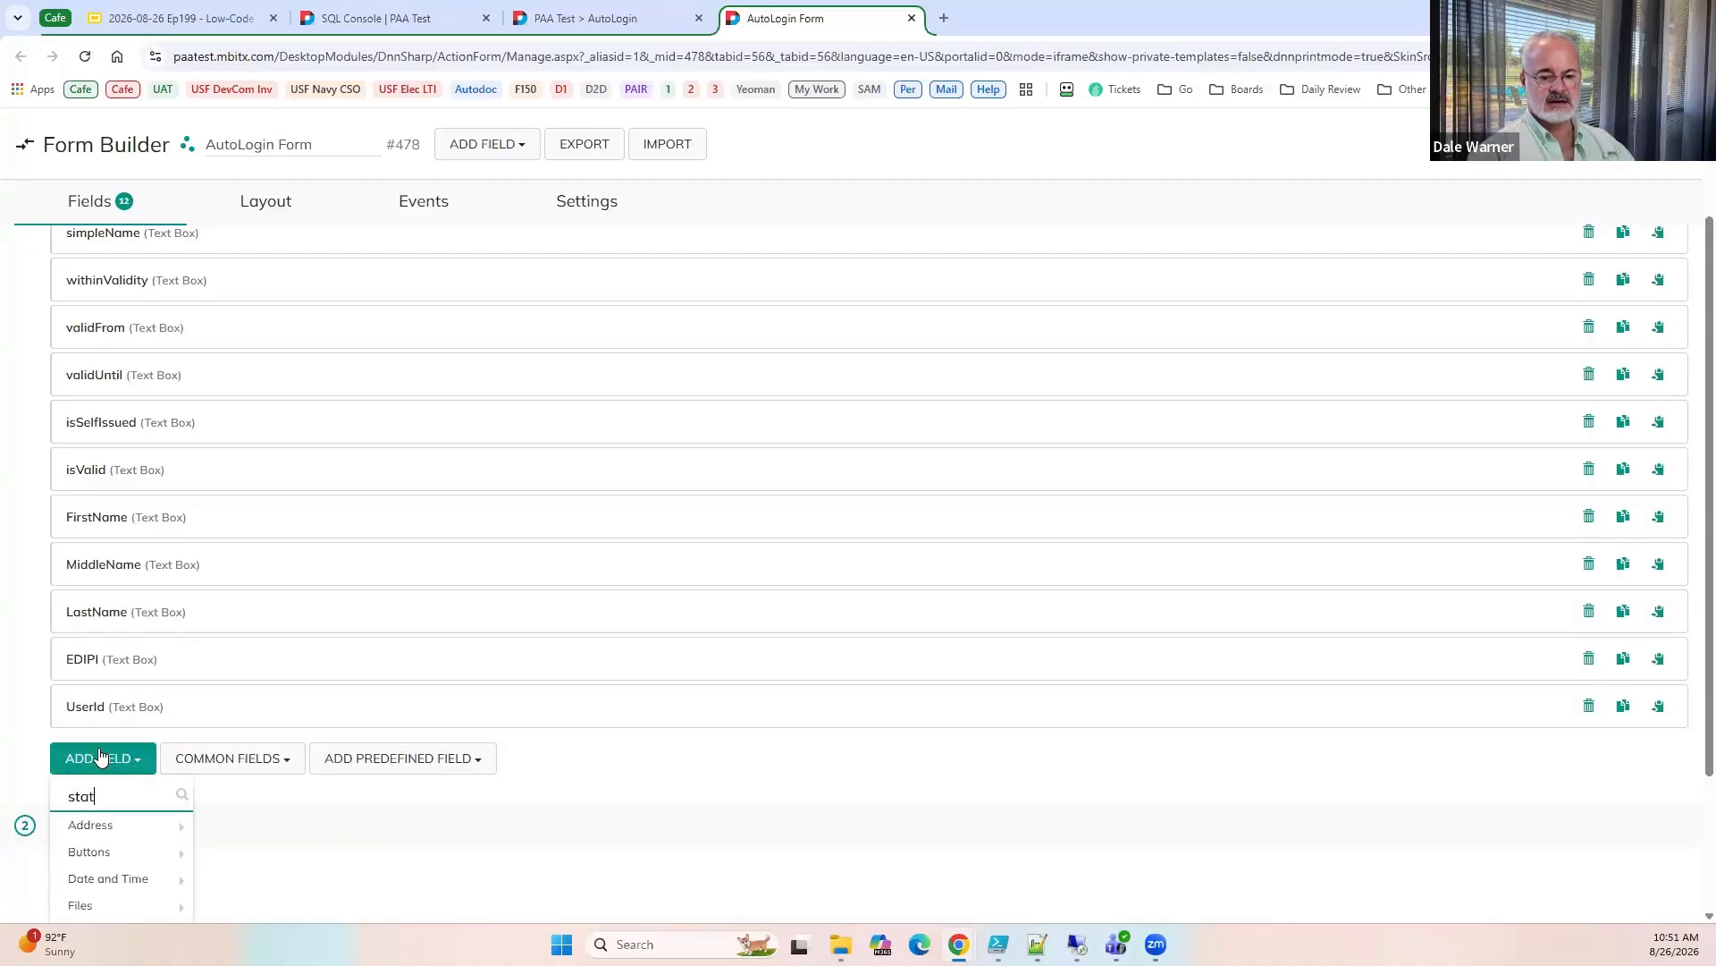
click(98, 824)
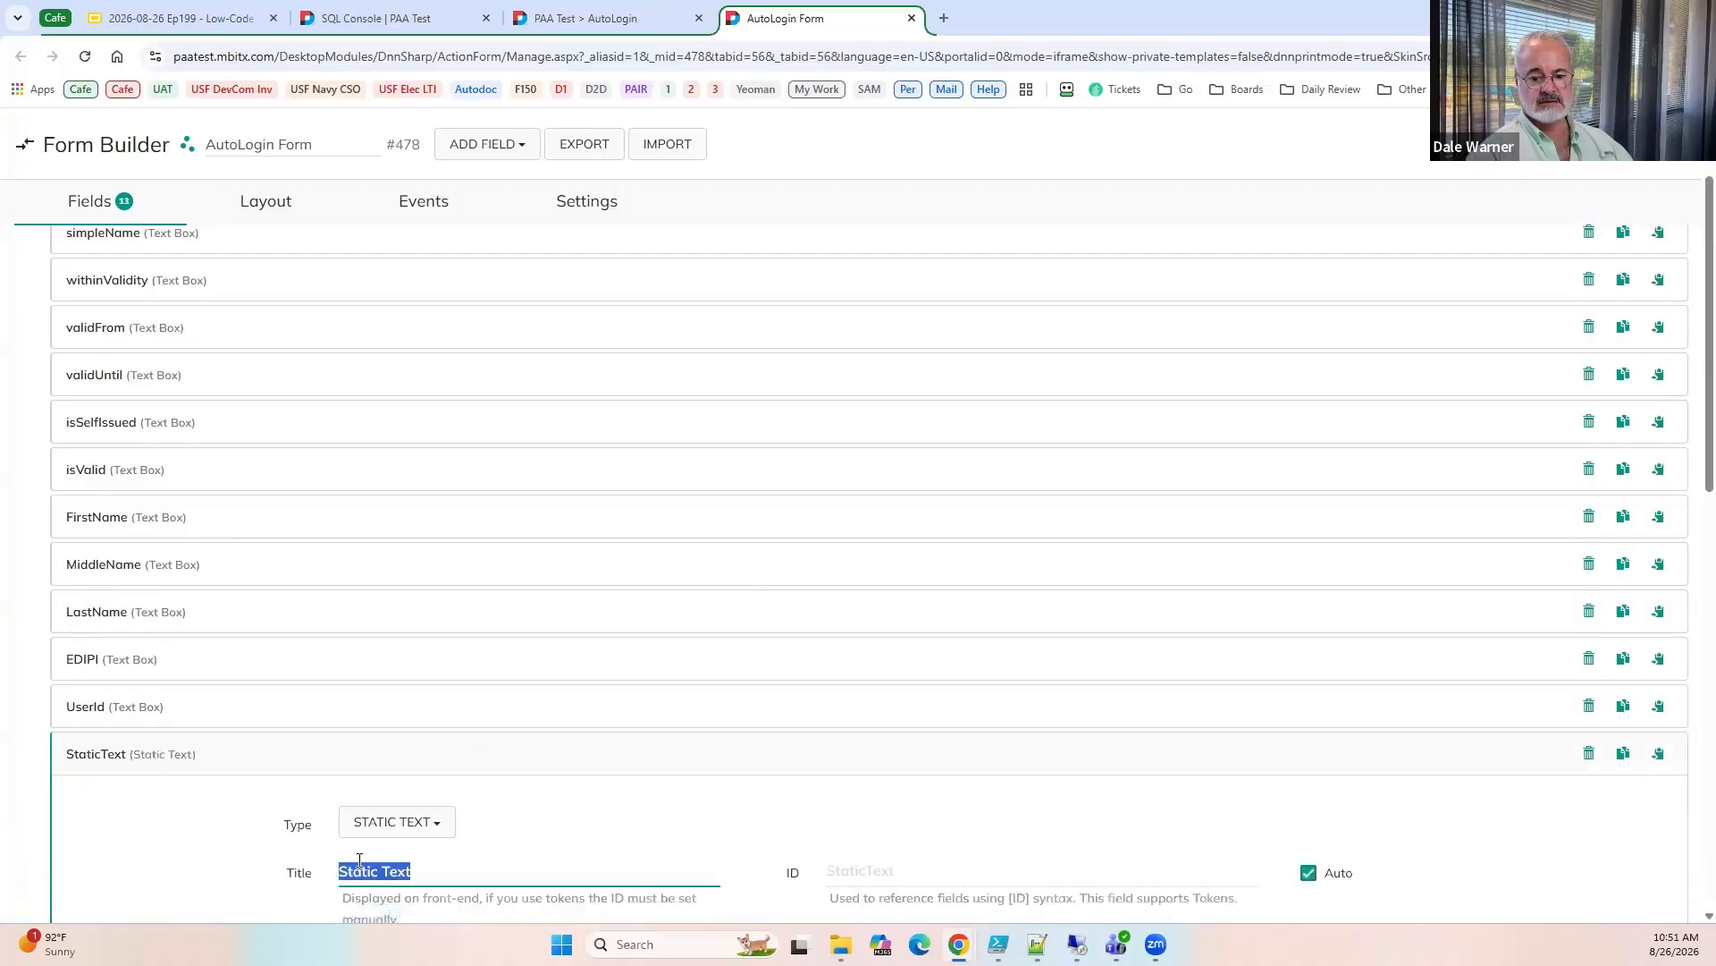
key(ctrl+v)
scroll(315, 842, down, 3)
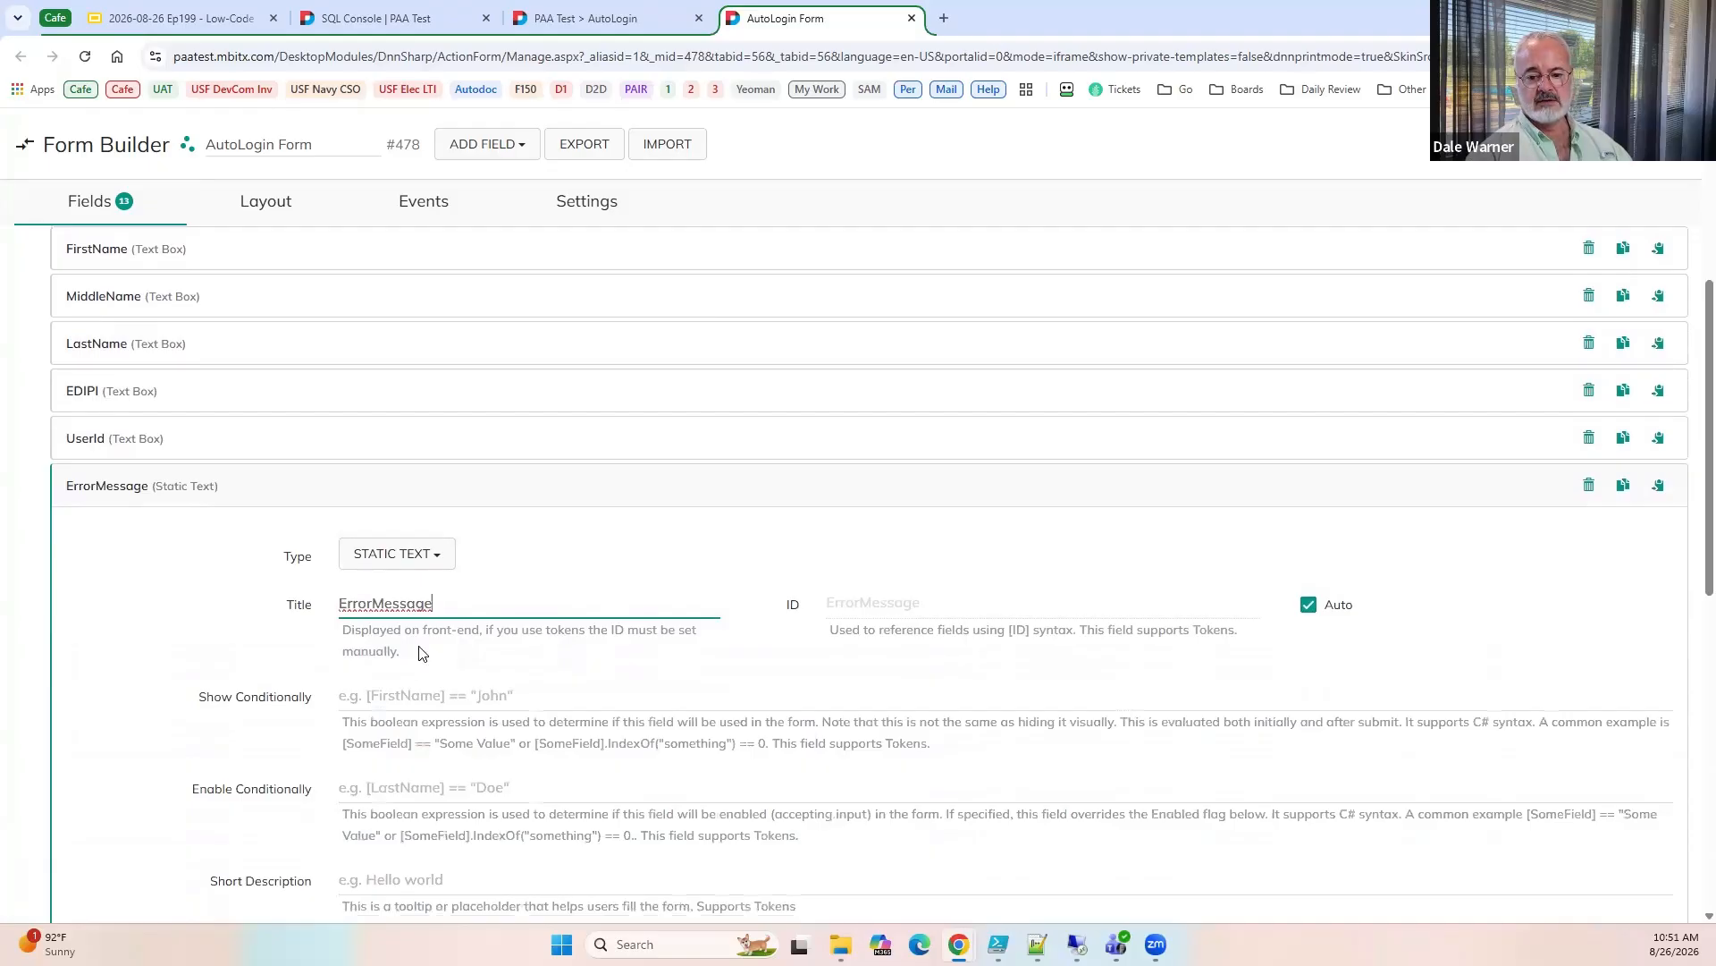
Move the ErrorMessage row above the subject row in the form layout.
click(424, 202)
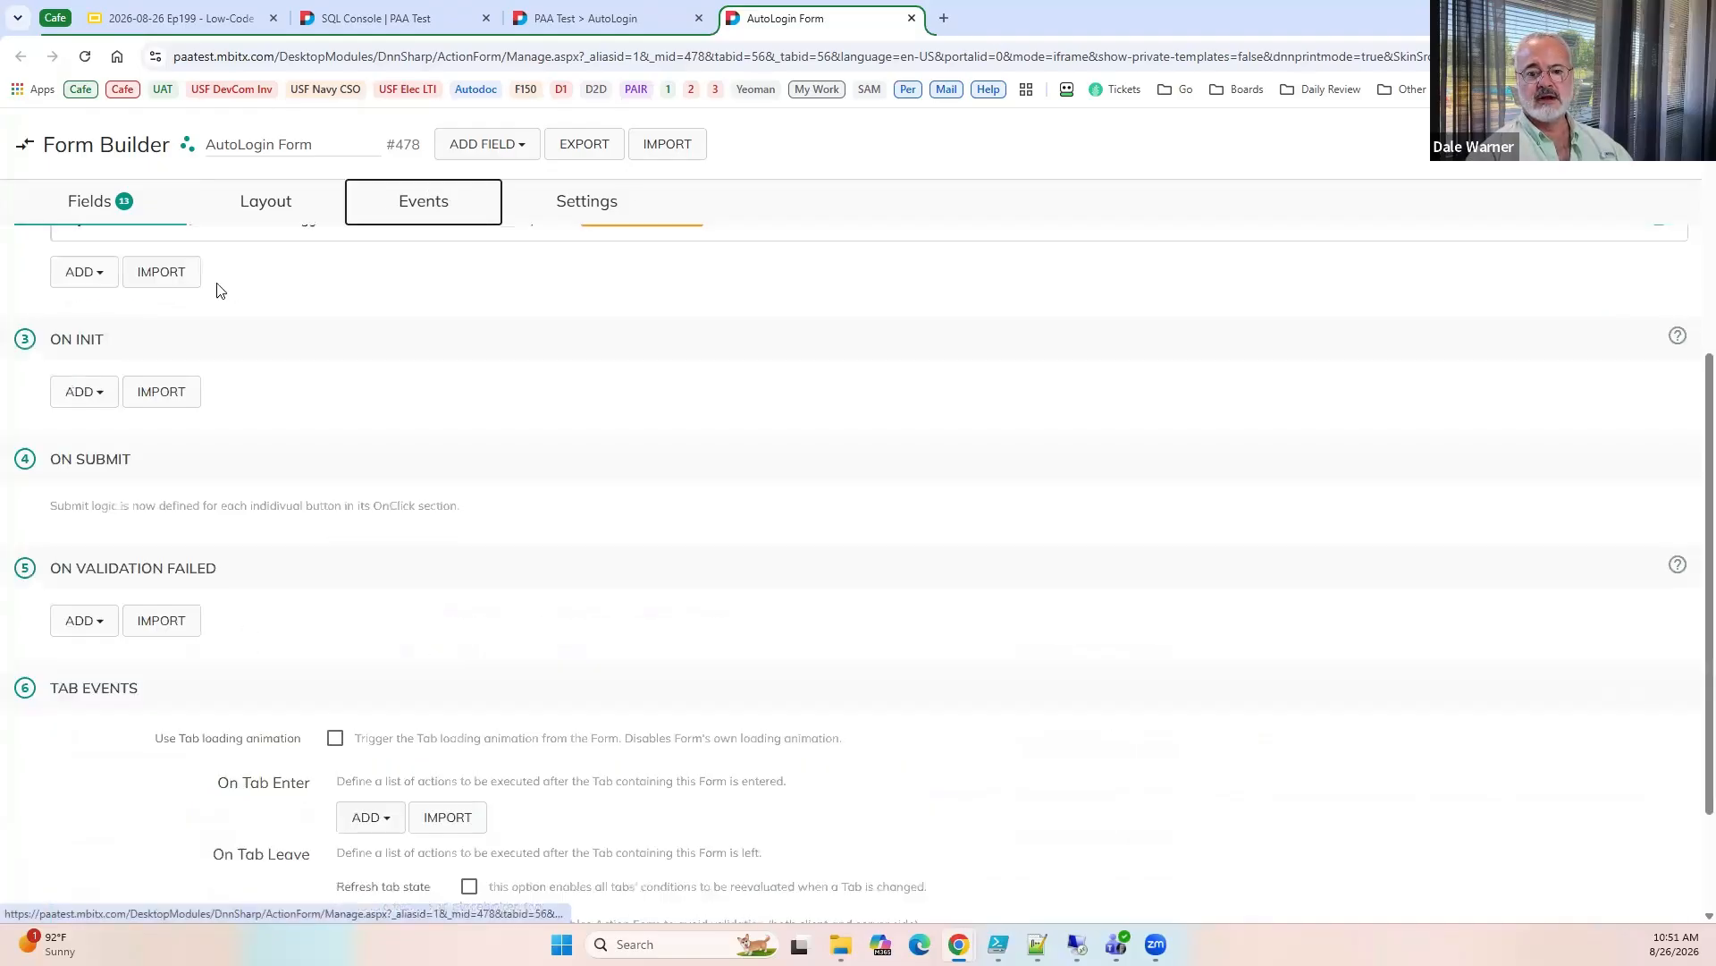
click(260, 208)
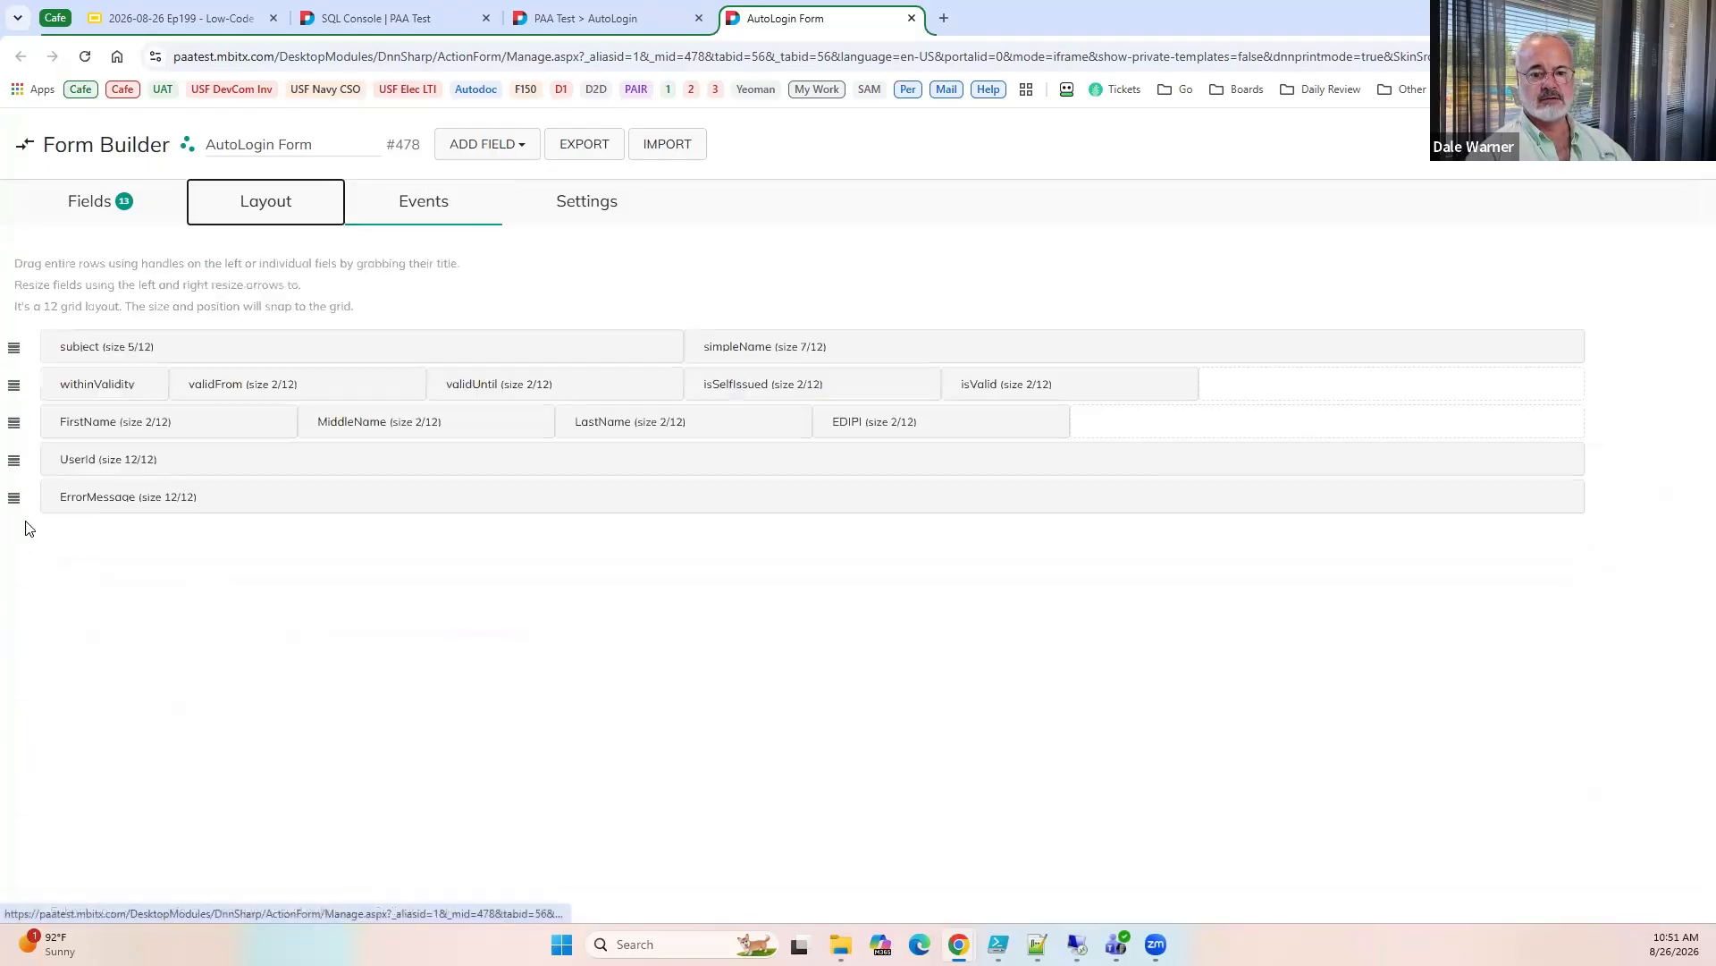
drag(15, 493, 18, 341)
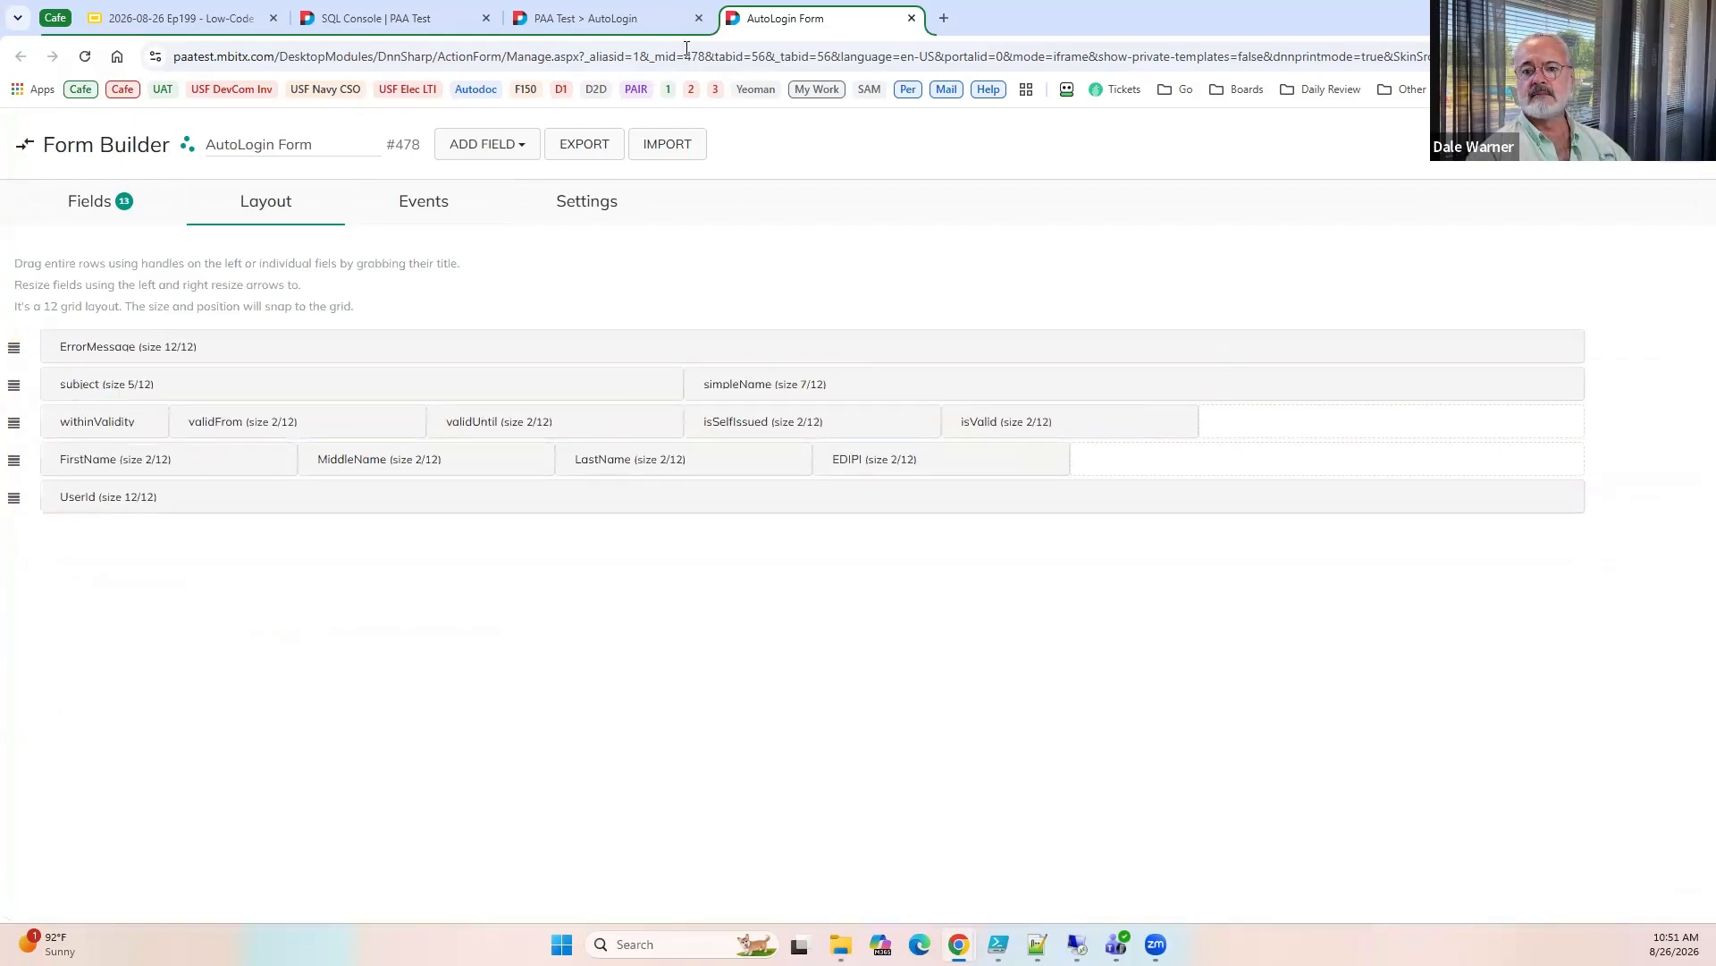
Reload the AutoLogin page and check the EDIPI and UserId values for the current certificate.
click(590, 18)
click(85, 56)
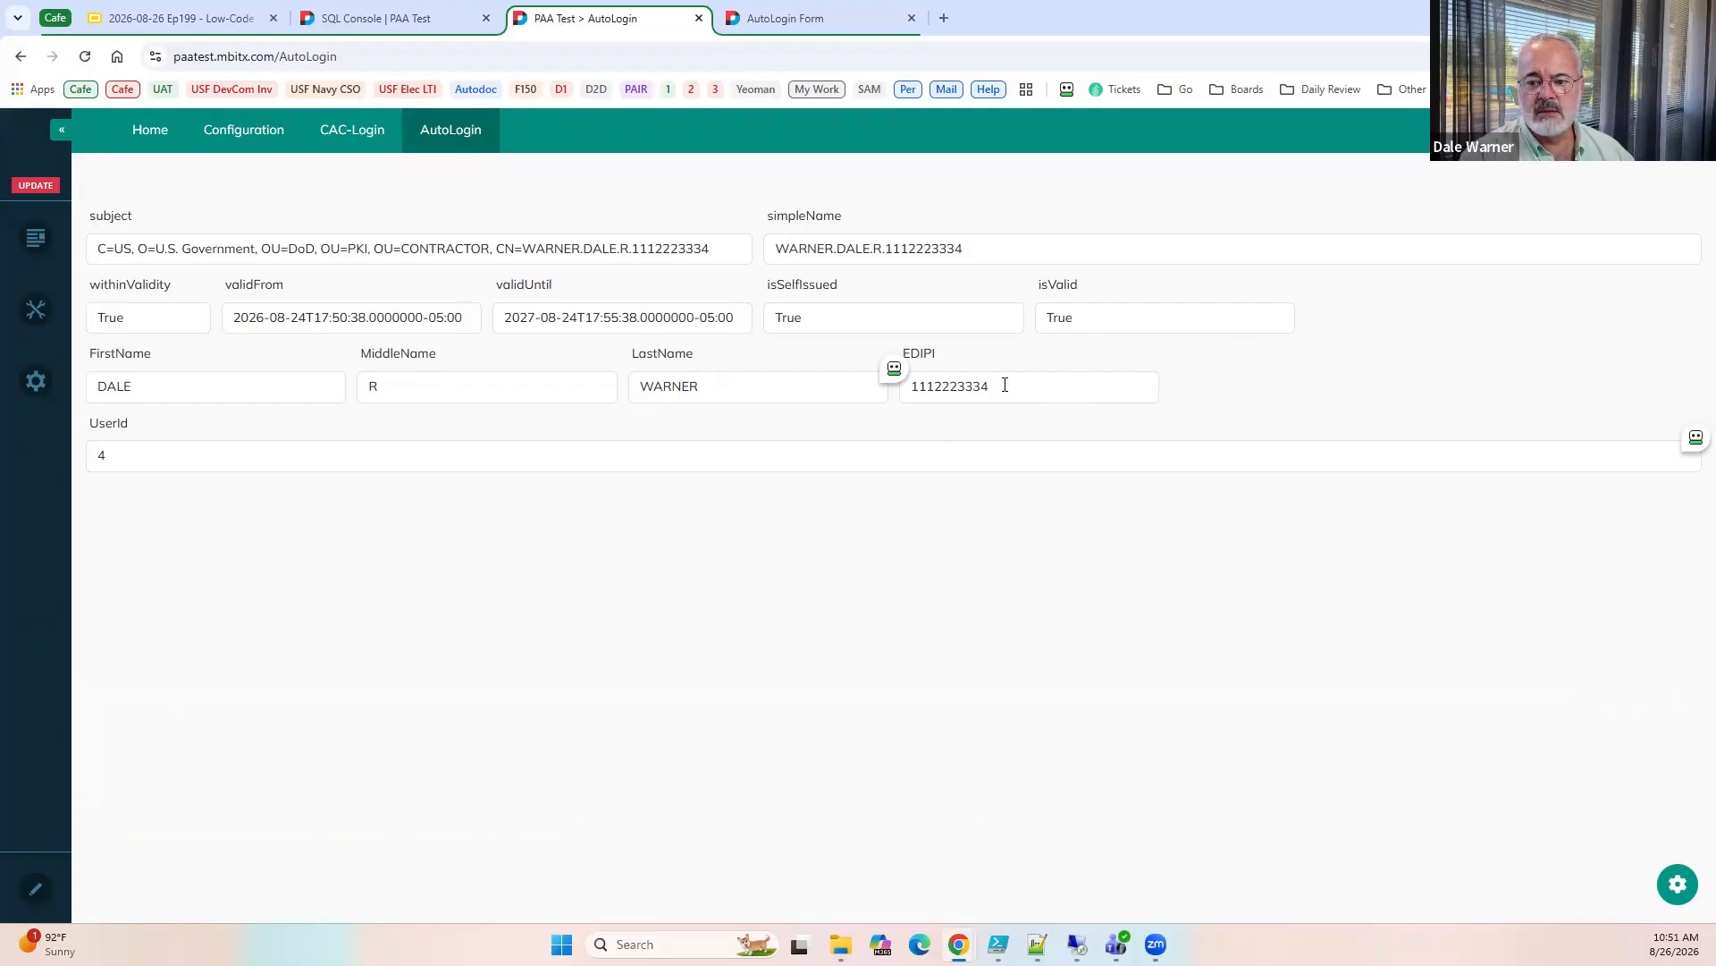
drag(1005, 385, 942, 398)
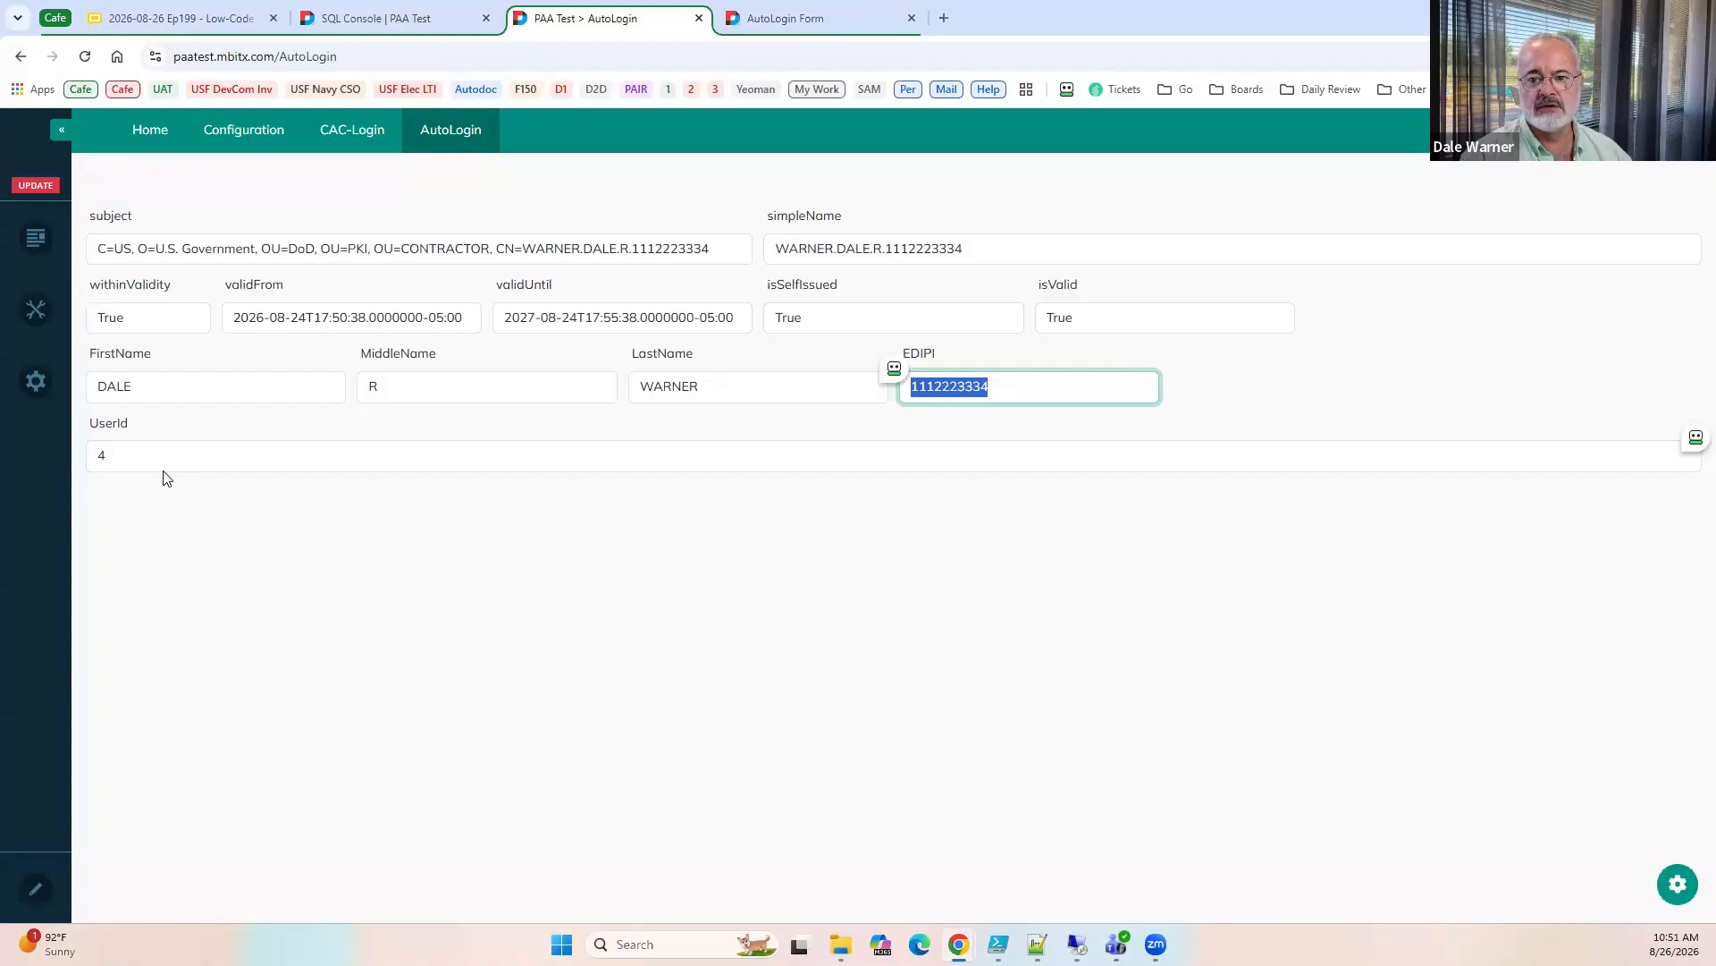
click(352, 506)
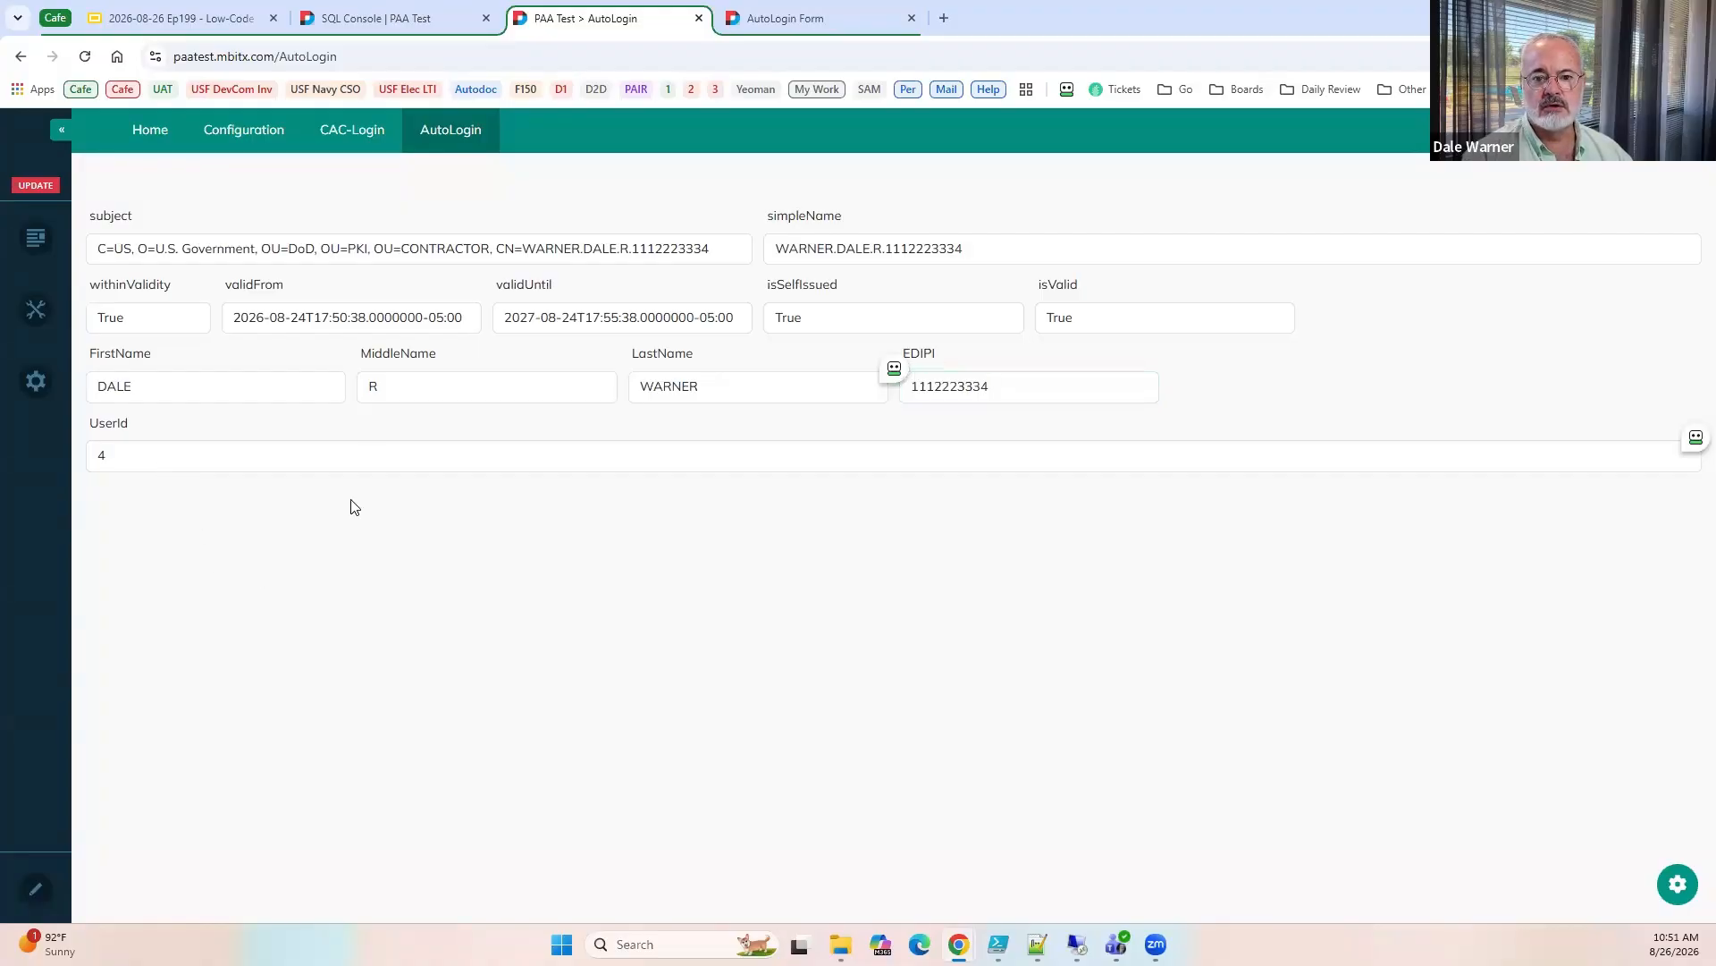
Open the AutoLogin page address in a new incognito window and authenticate with the Uncle Sam certificate.
click(624, 66)
key(ctrl+c)
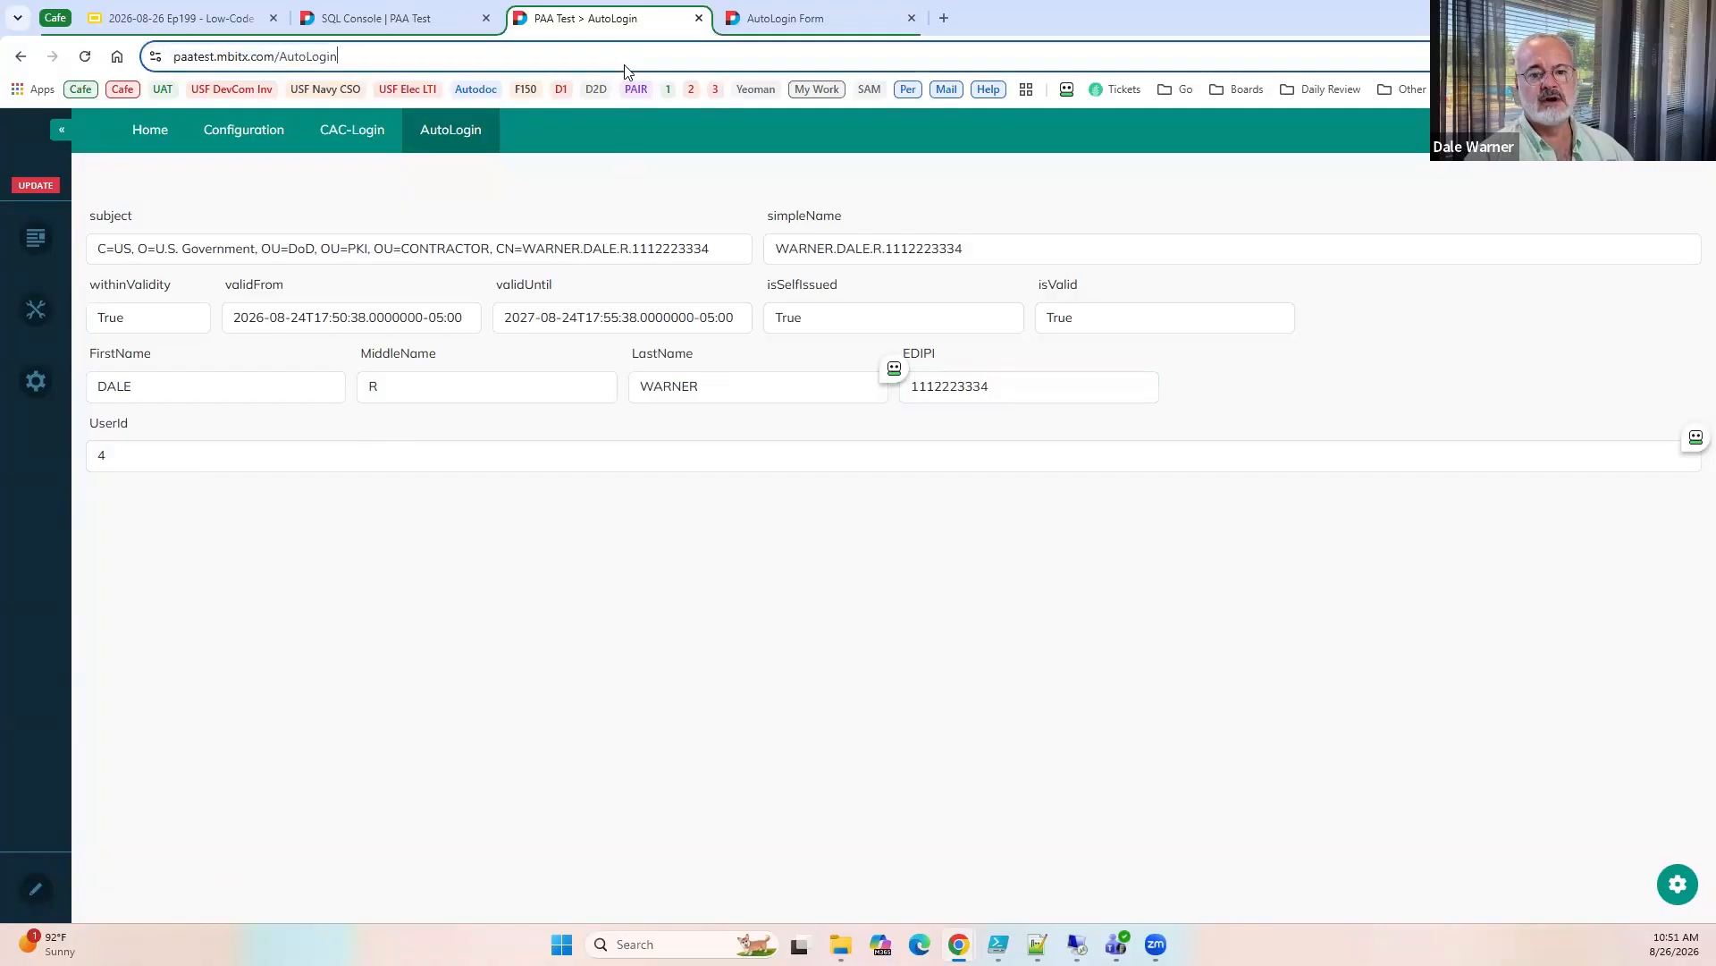
click(508, 647)
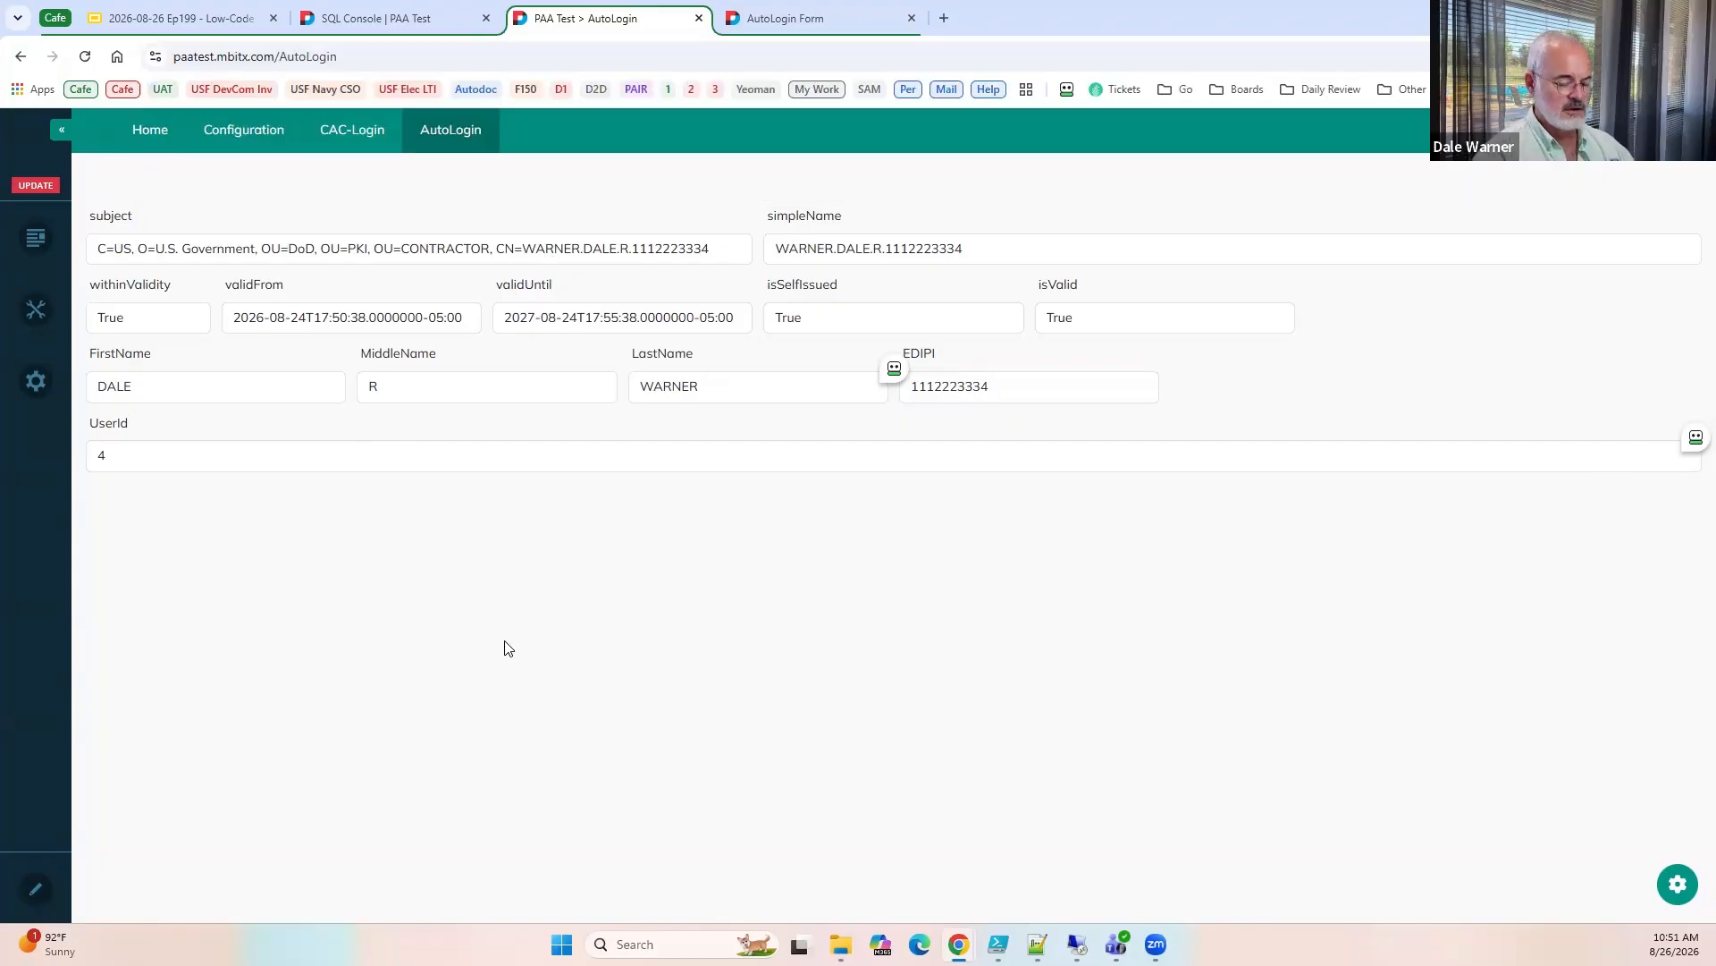
key(ctrl+shift+n)
key(ctrl+v)
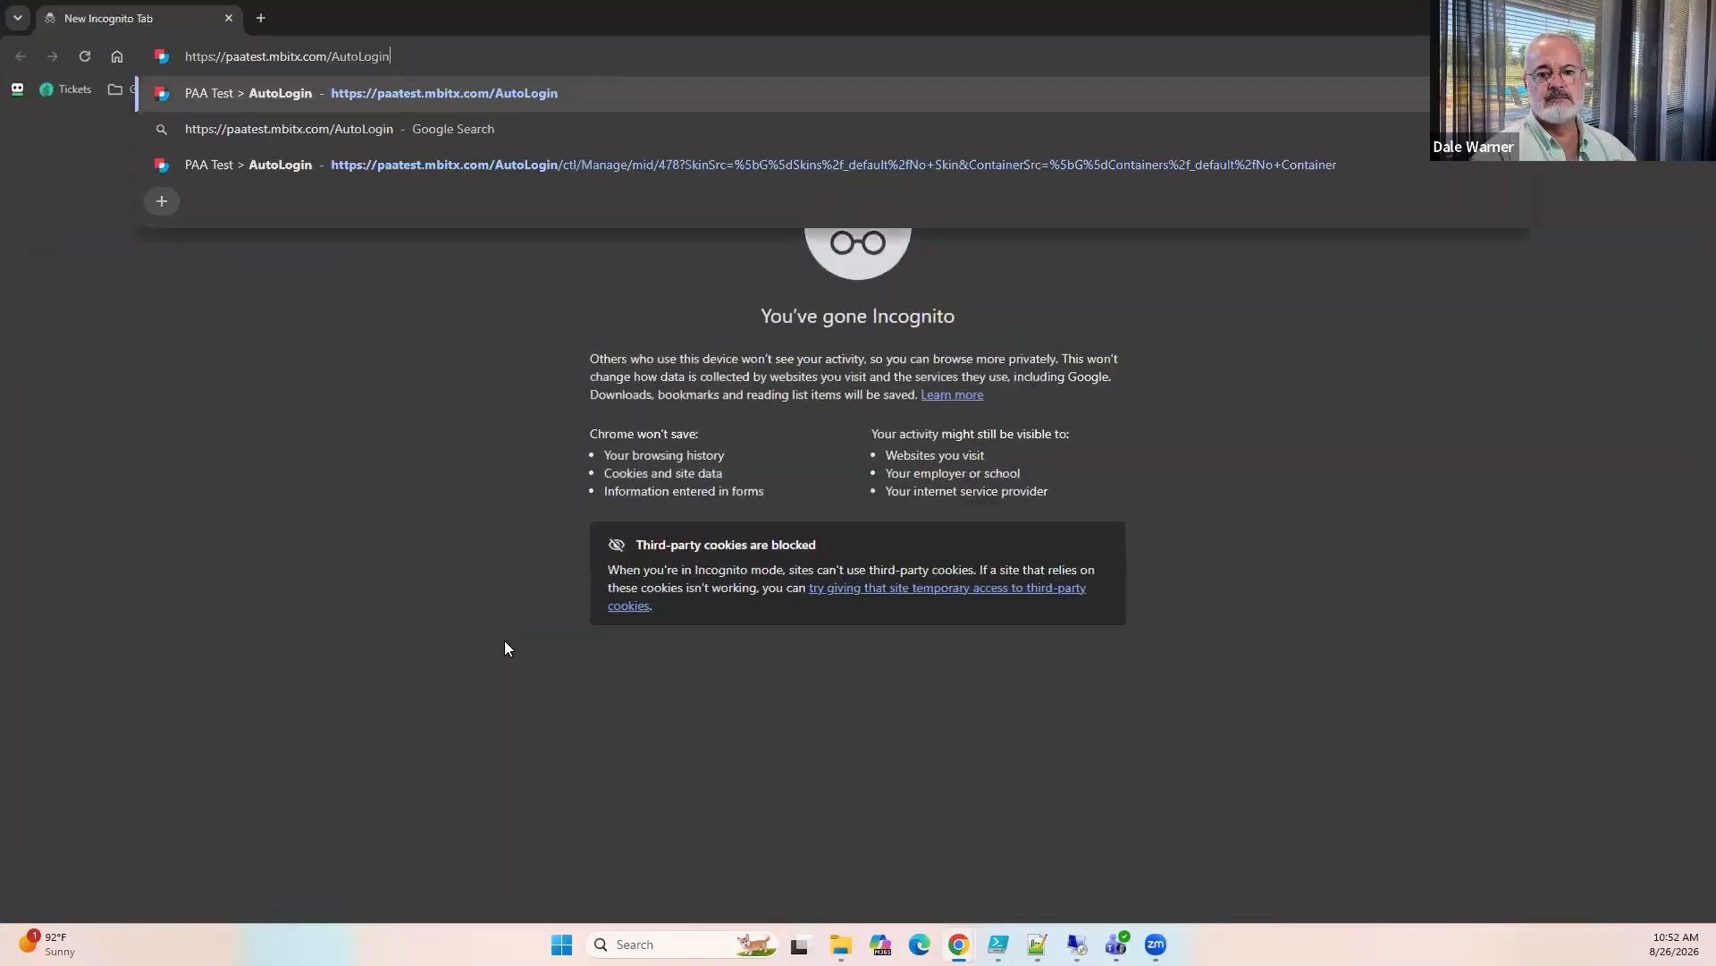
key(Return)
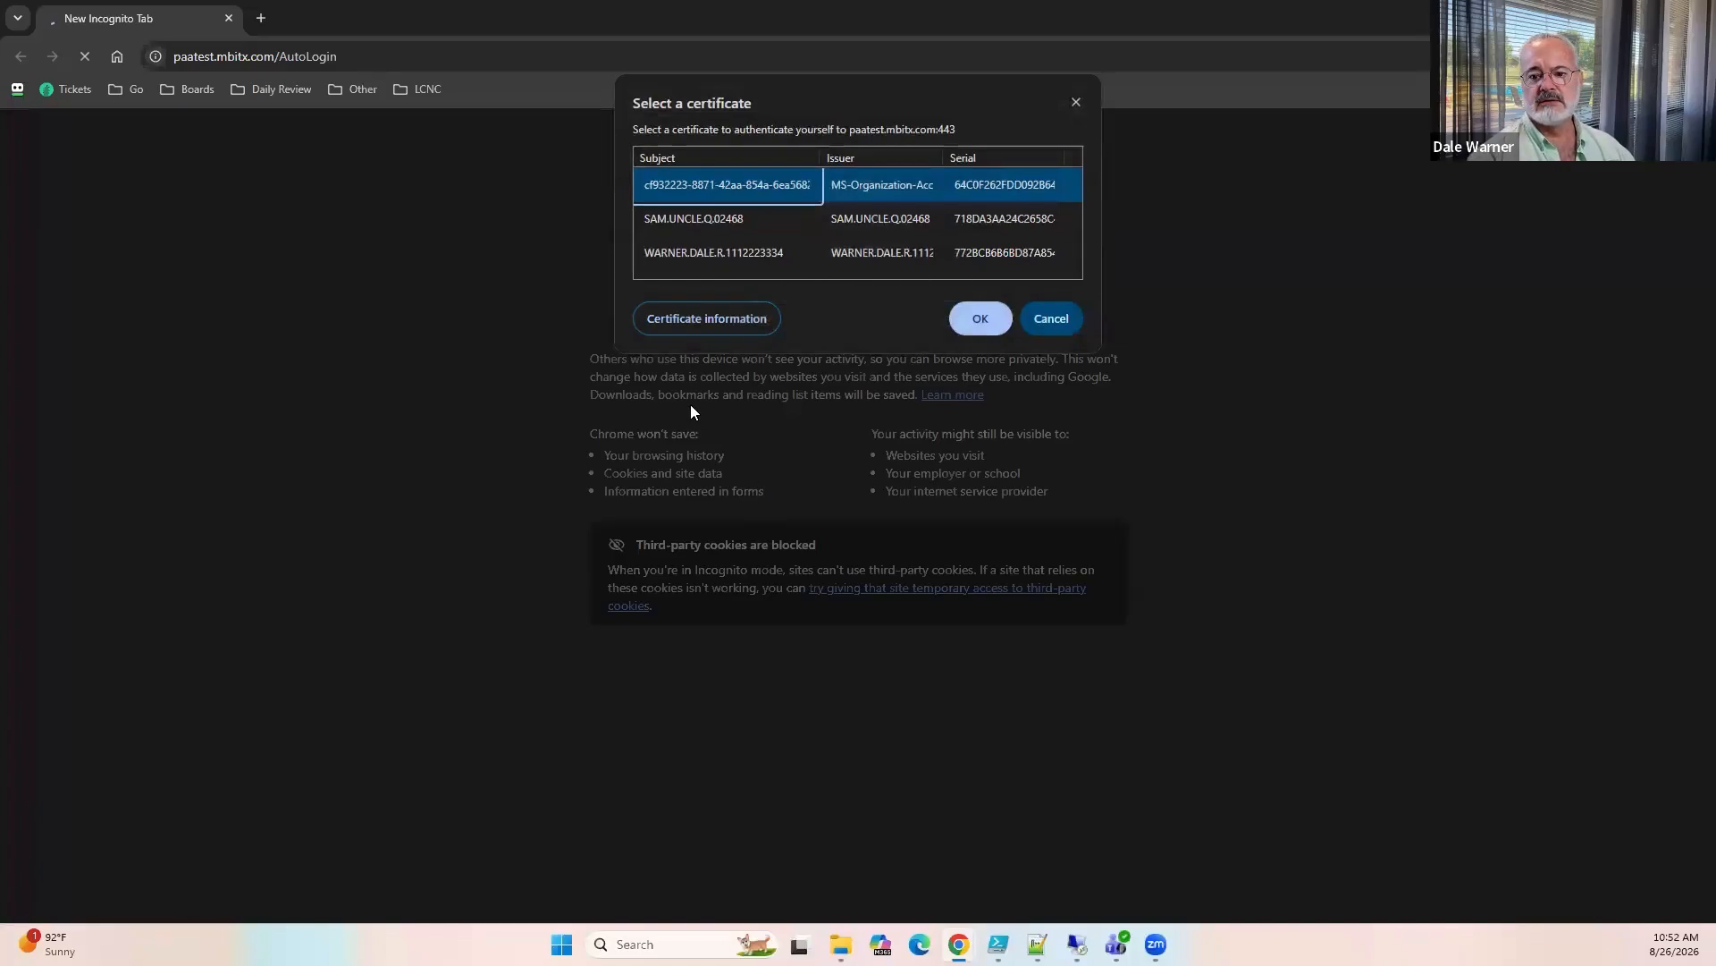
click(710, 218)
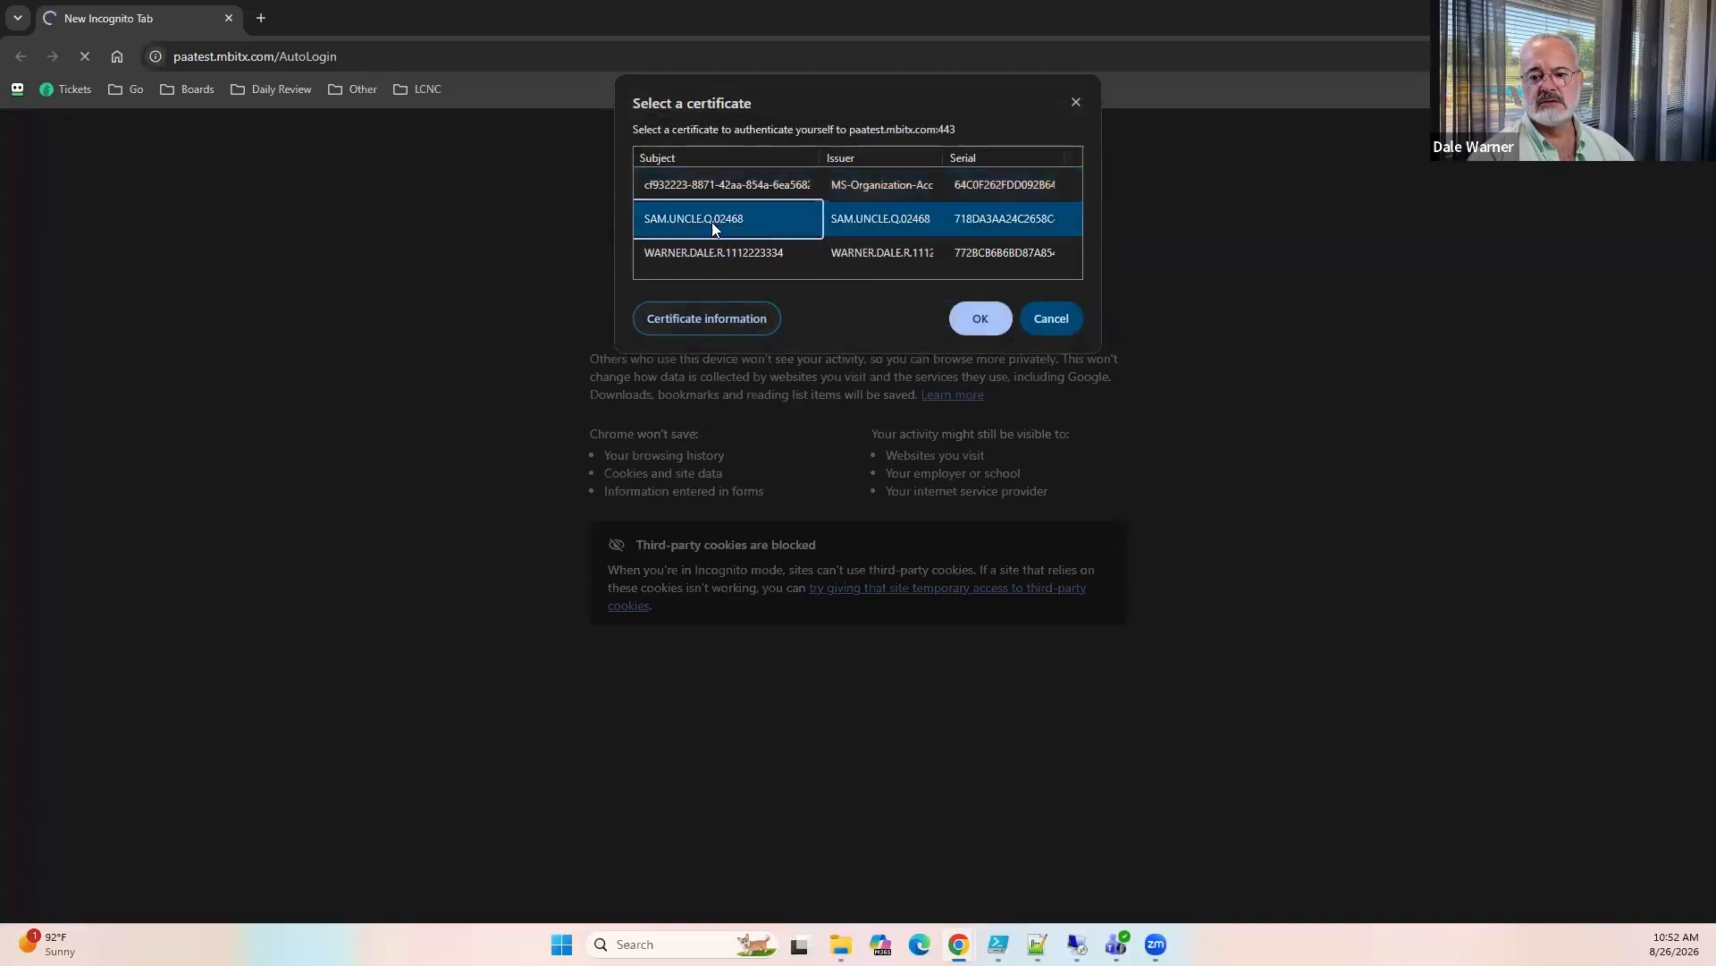
click(974, 314)
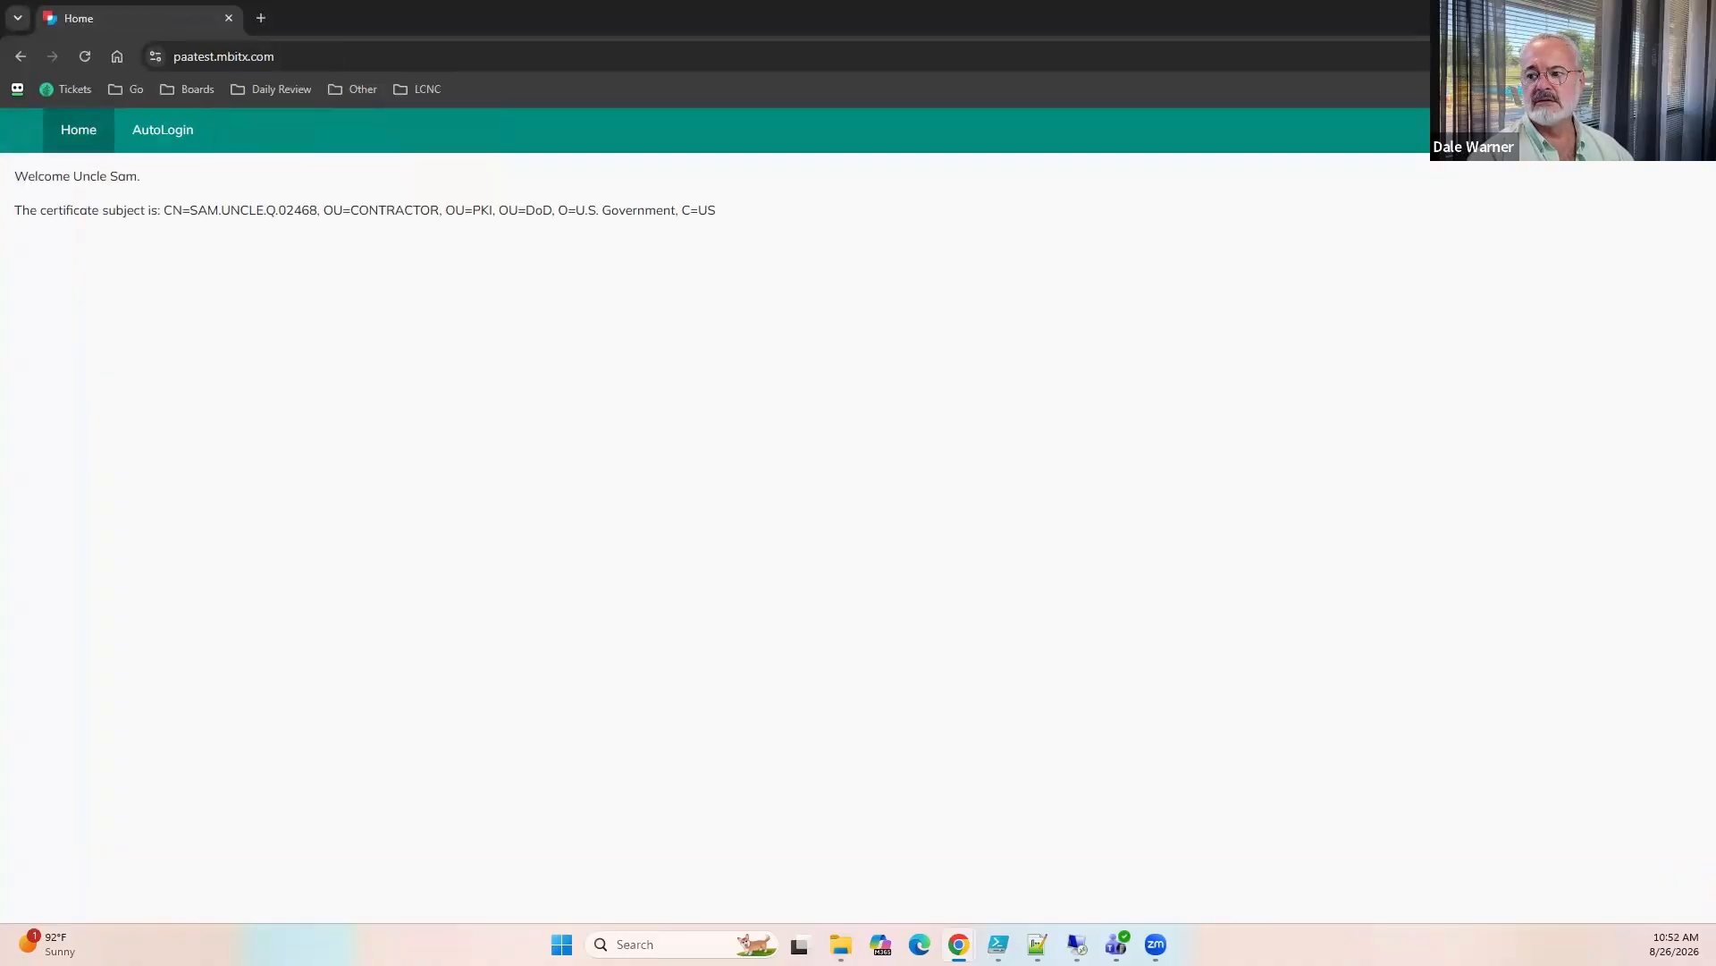
Examine the signed-in user's certificate fields and UserId on the AutoLogin page, and close the incognito window.
click(1679, 130)
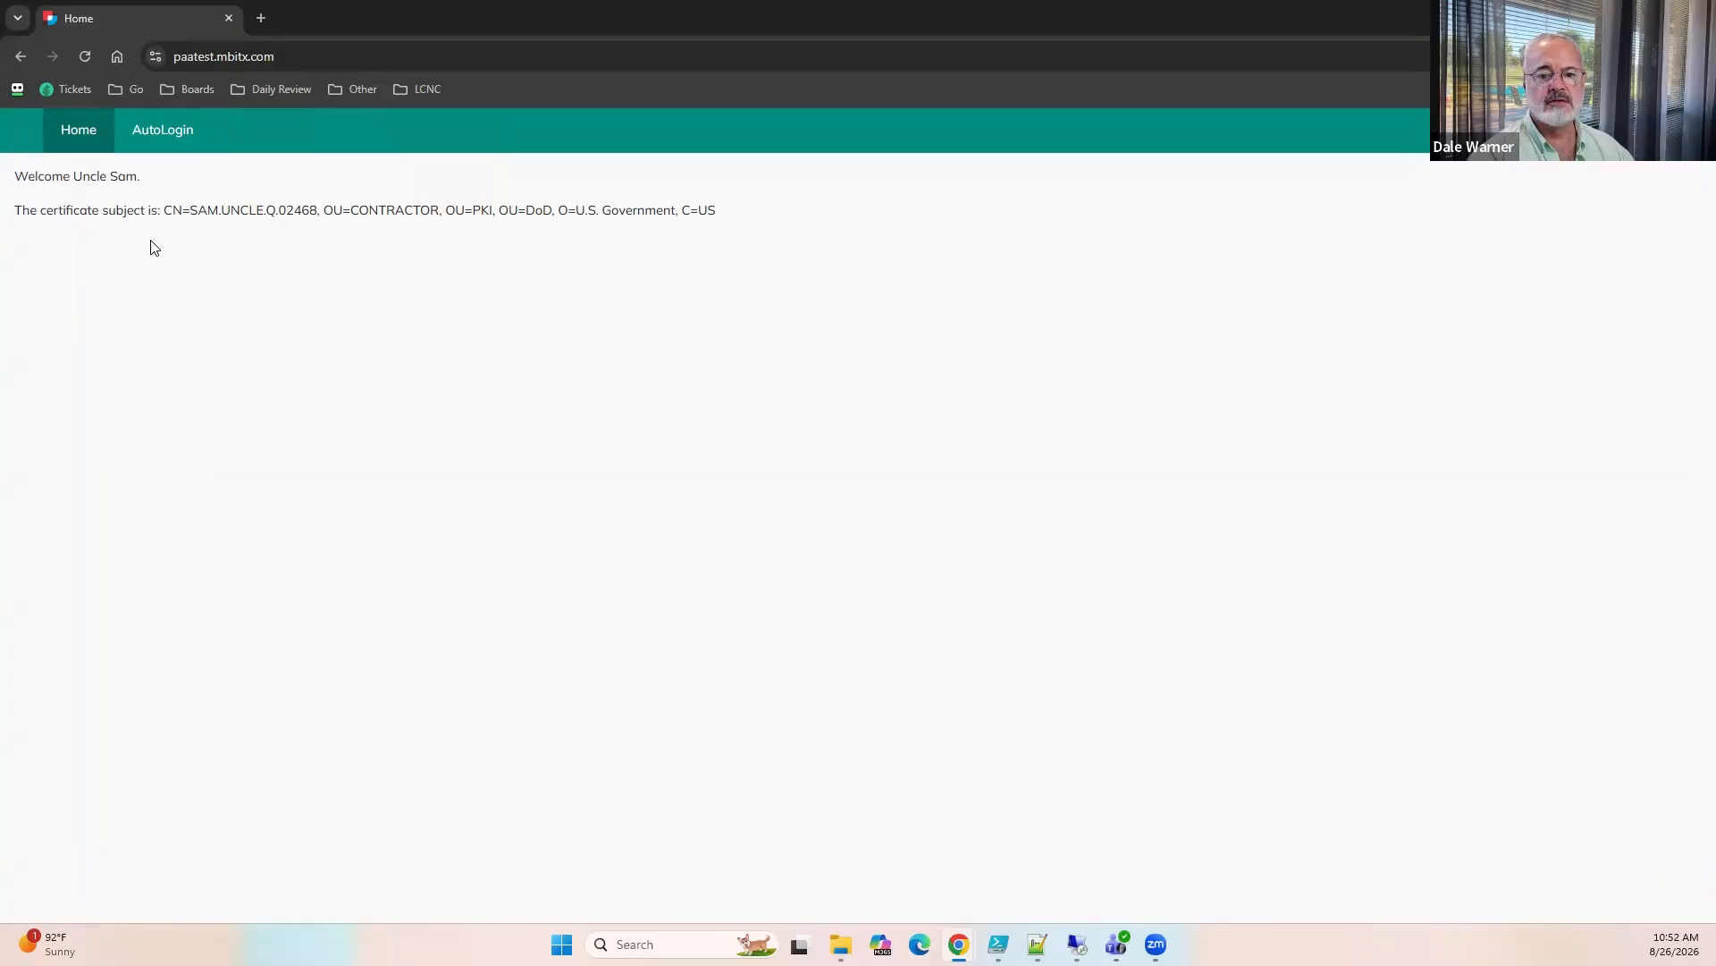
click(161, 141)
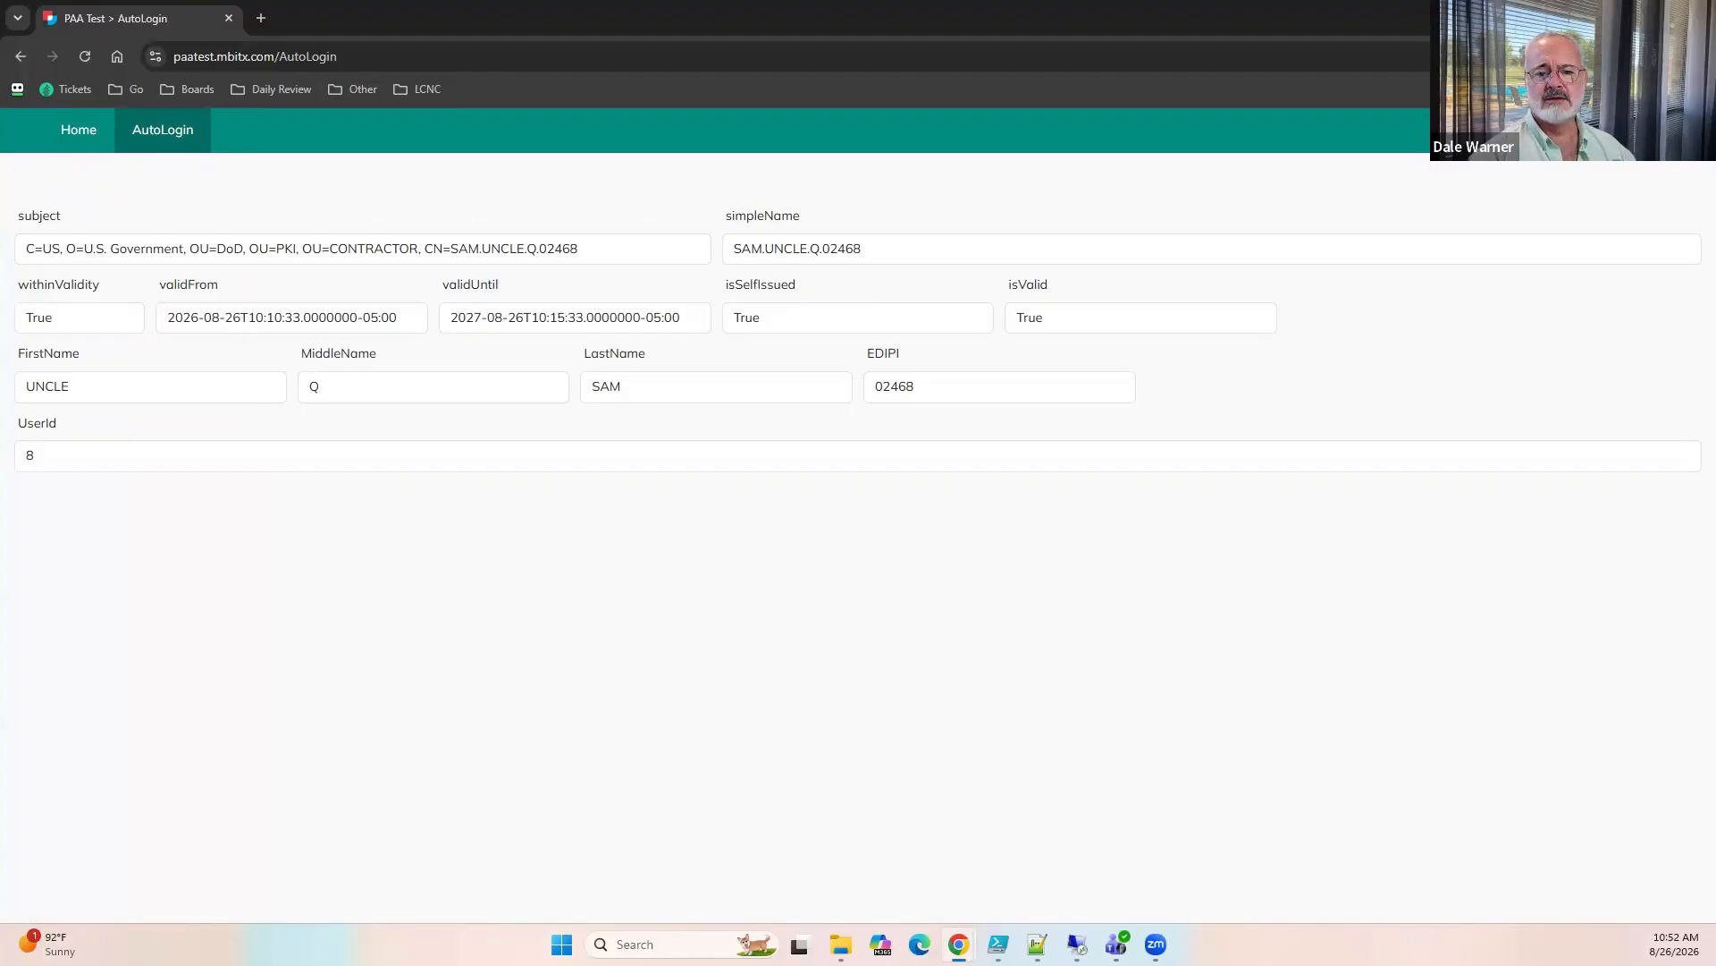
click(1696, 15)
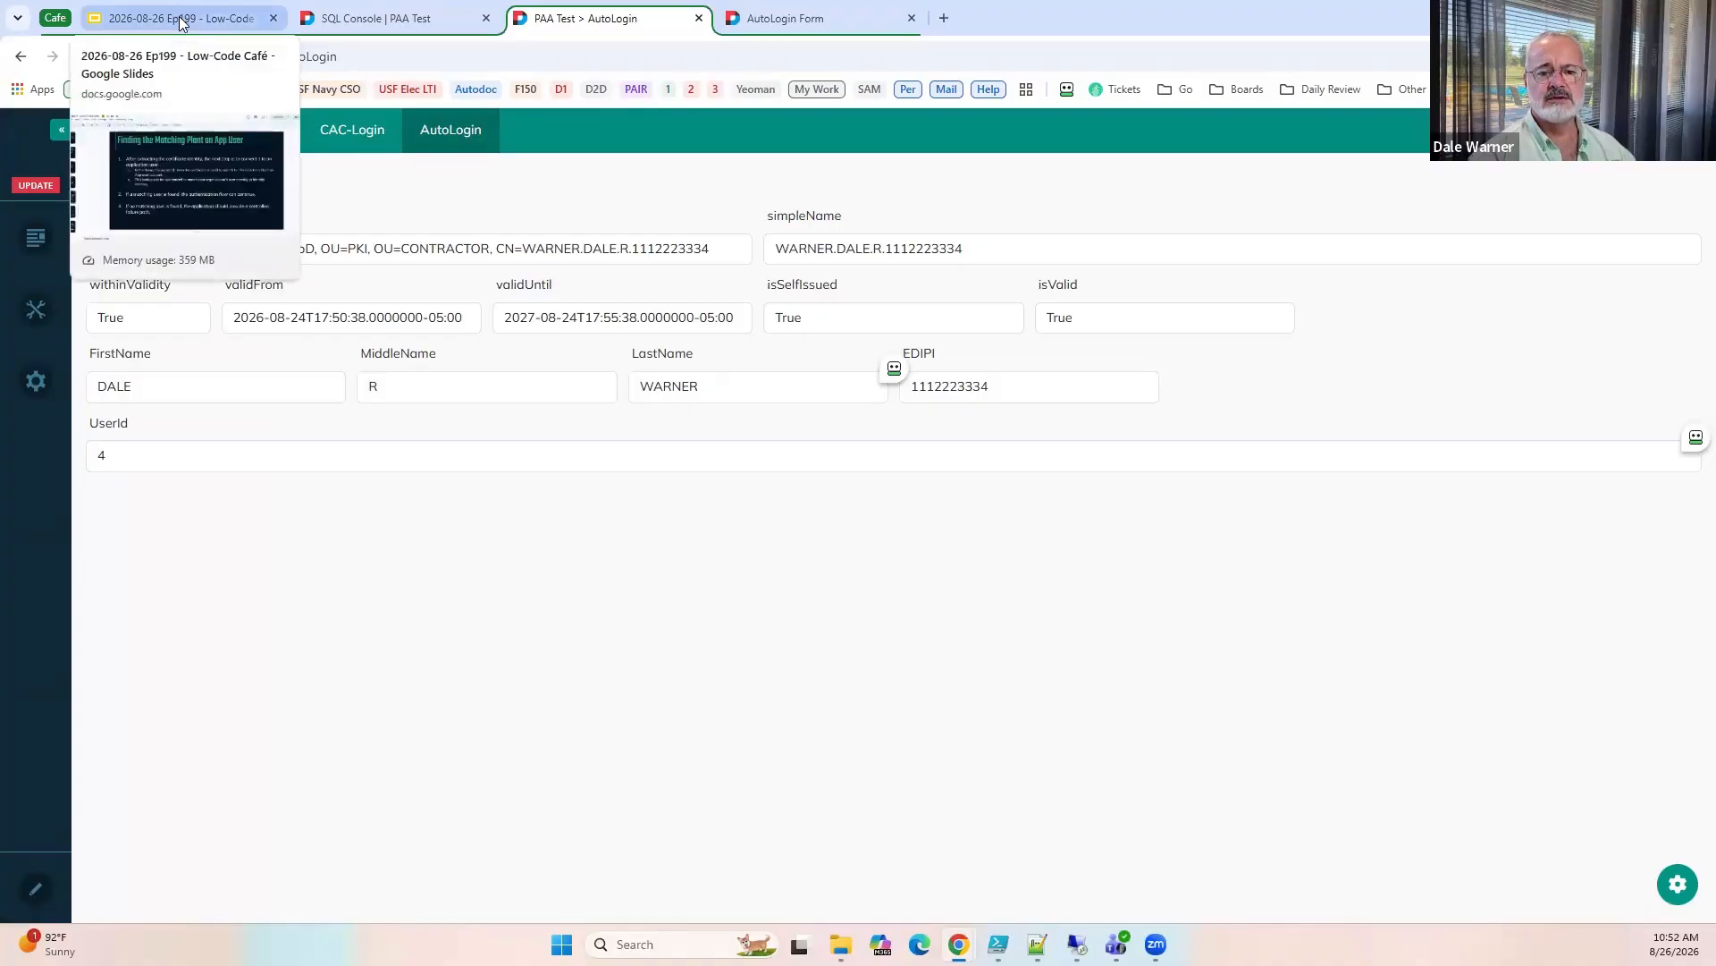
Switch to the Google Slides presentation and start the slideshow from the slide "Finding the Matching Plant an App User".
click(181, 20)
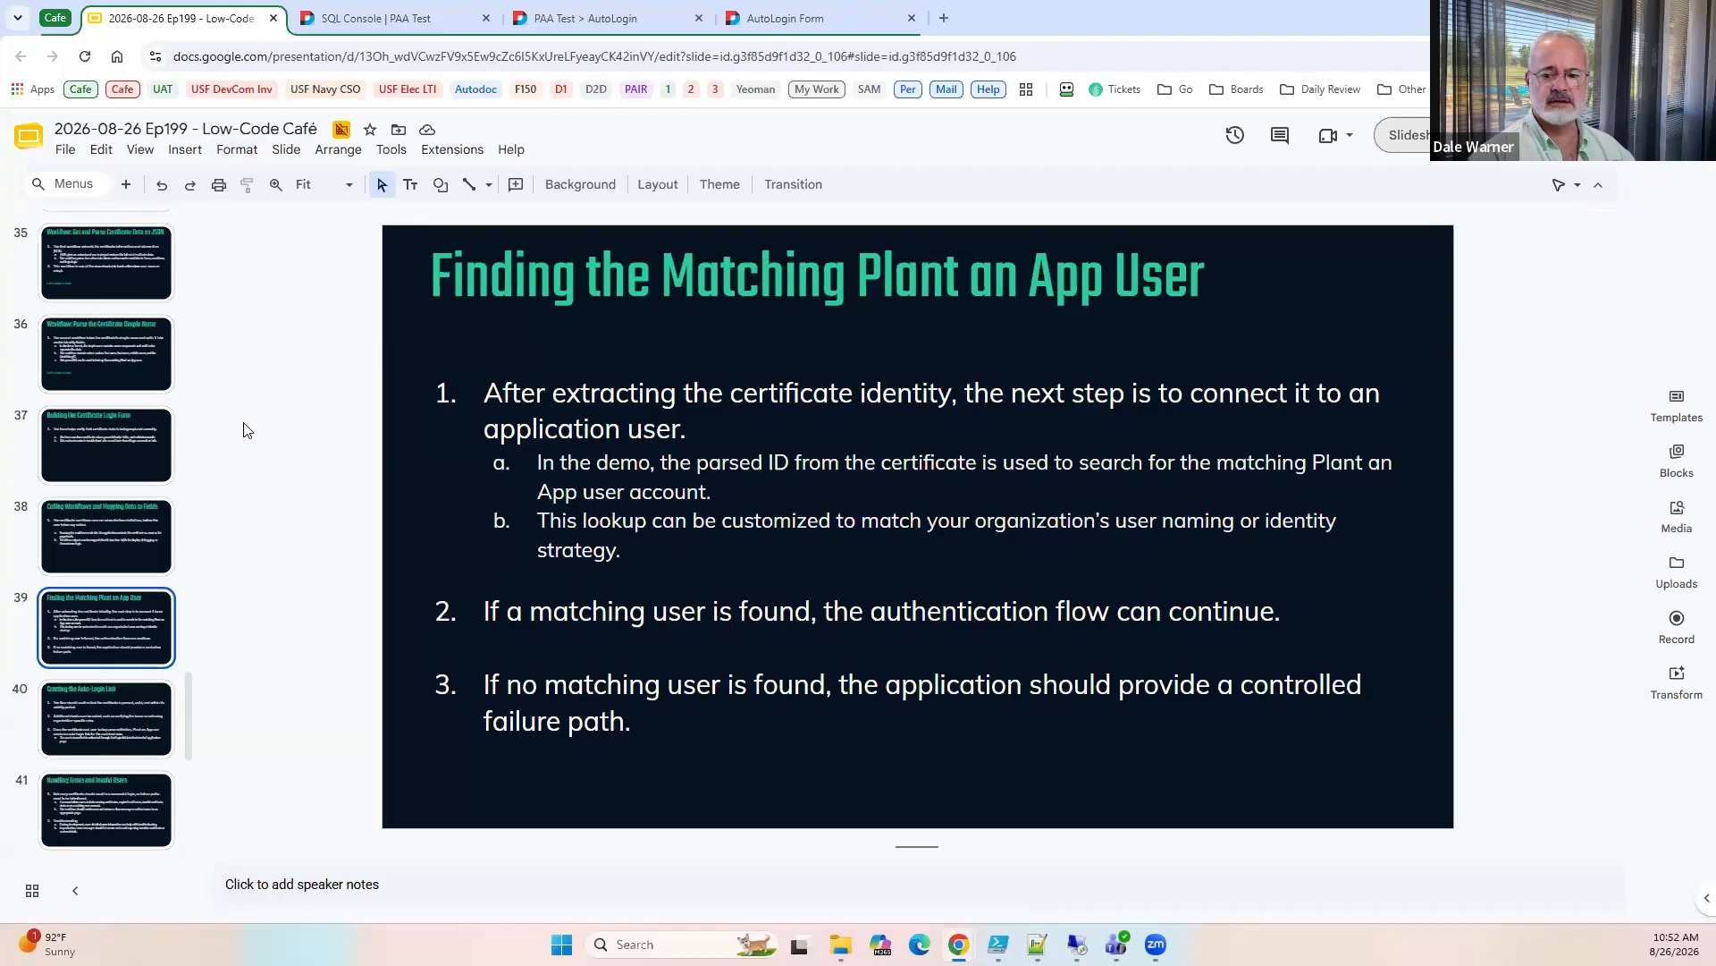
click(1391, 146)
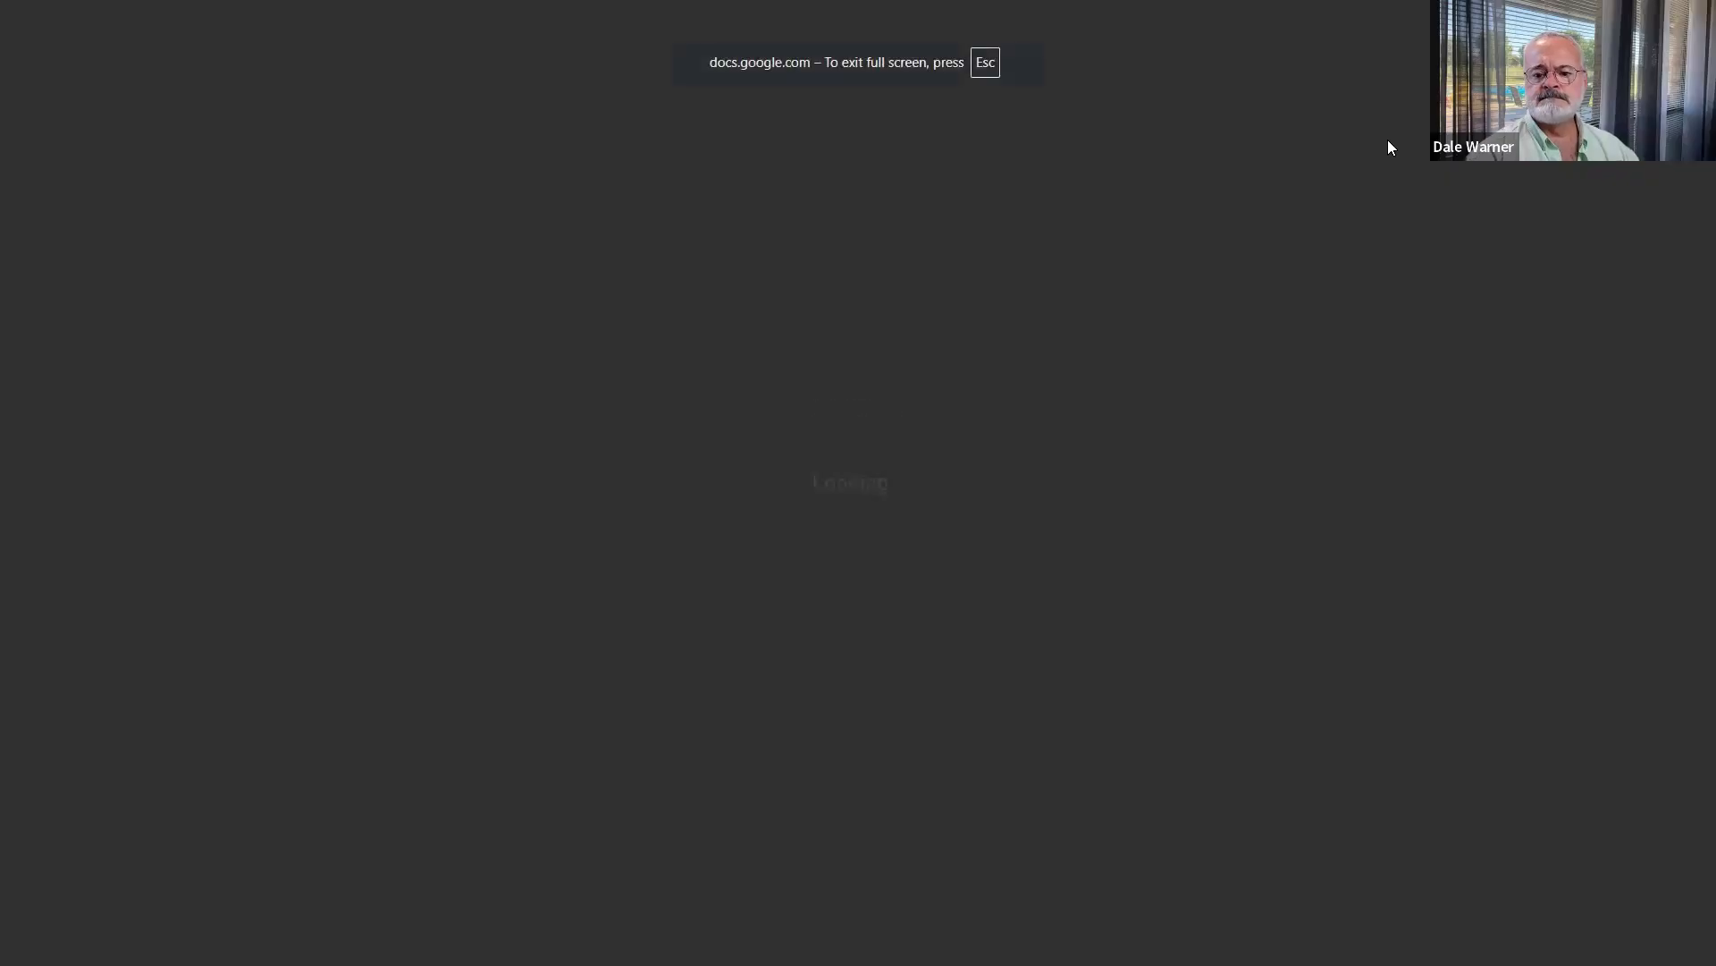